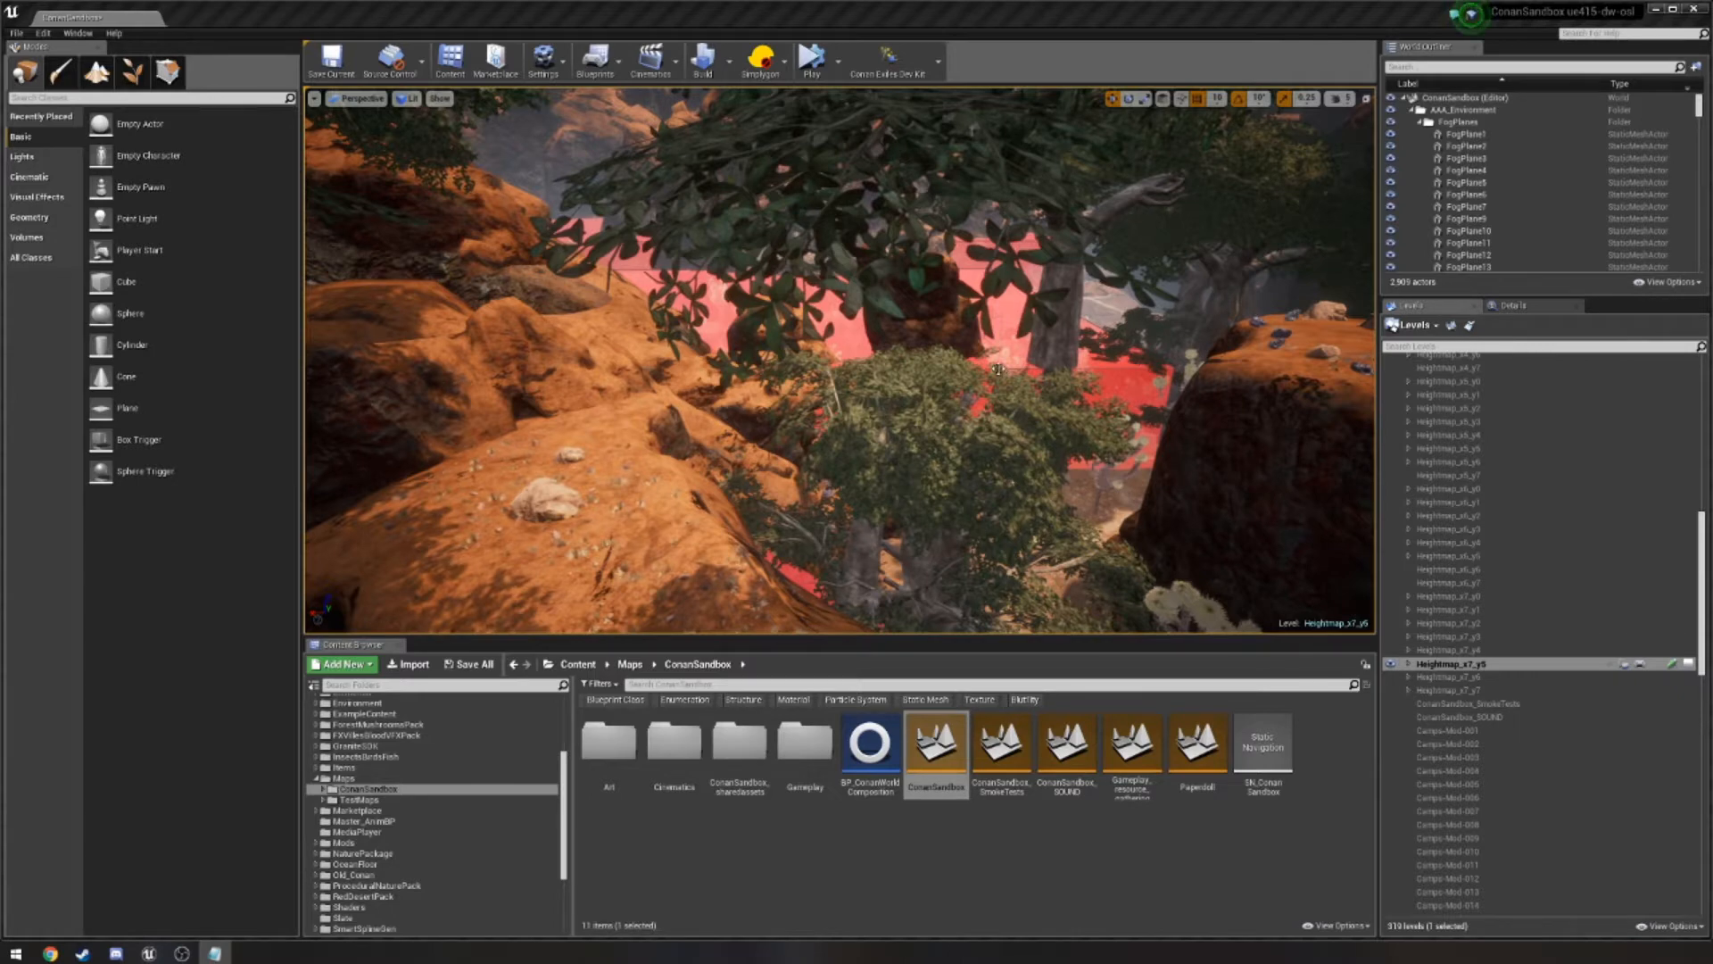
# Create a new mod with the folder name newmaptest, keeping the option to switch to it after creation enabled.
pyautogui.moveTo(904, 323); pyautogui.dragTo(872, 355, button='right')
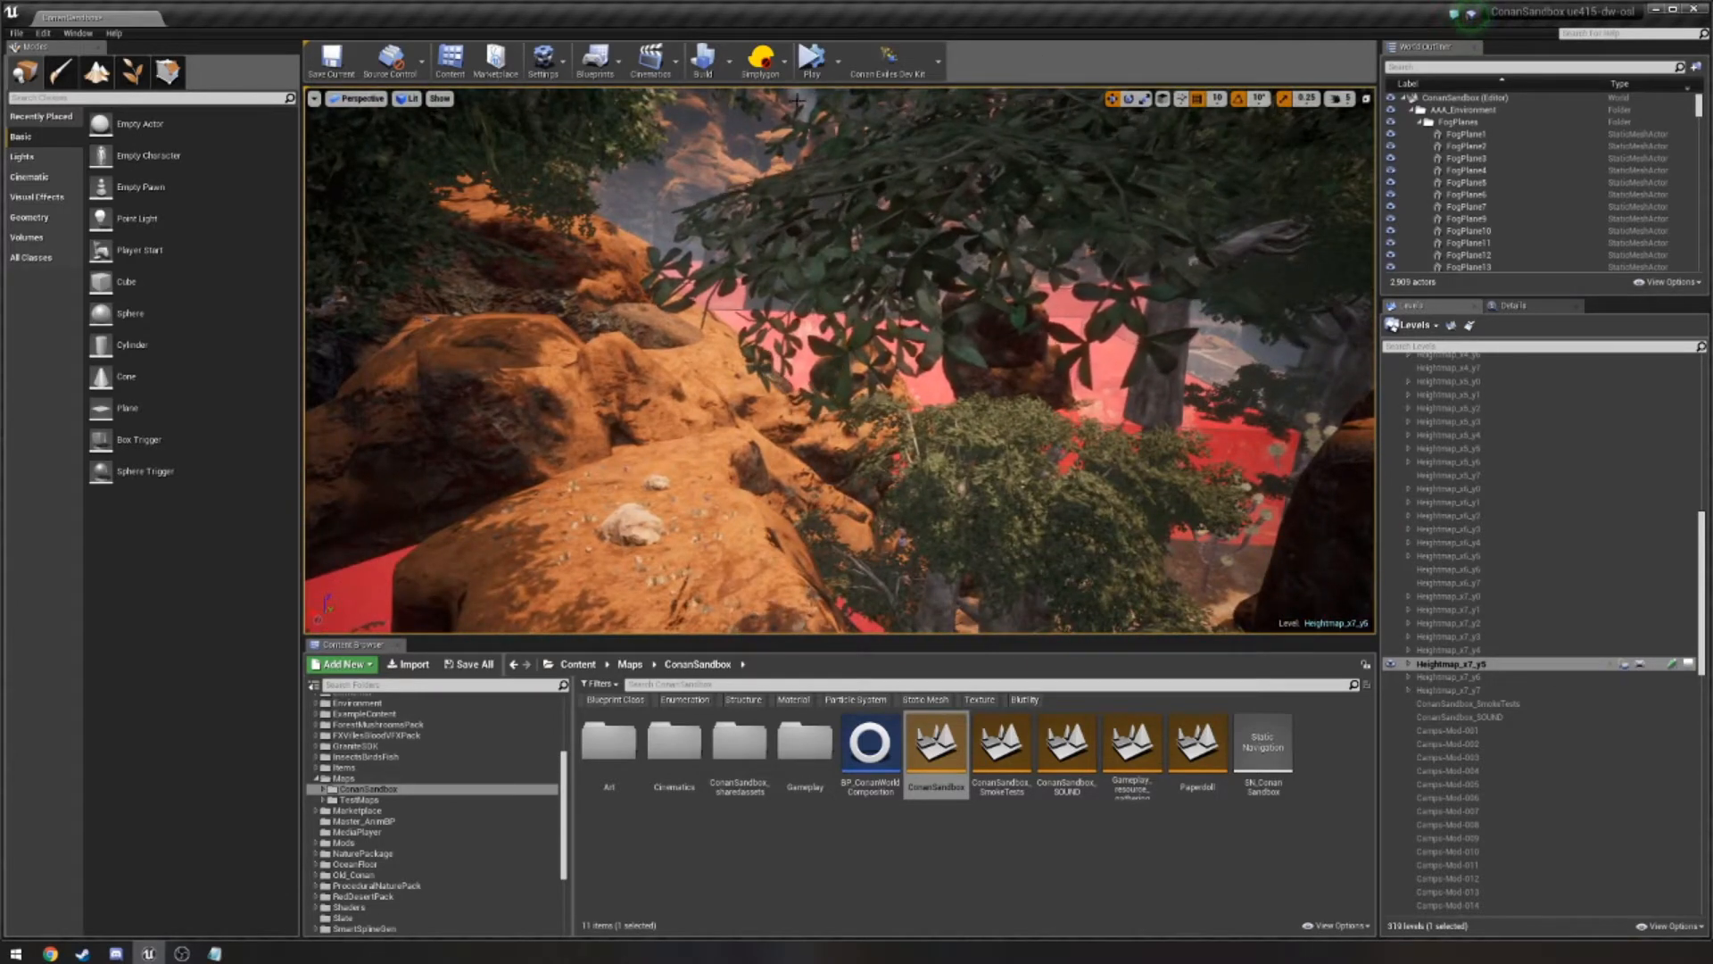
pyautogui.click(933, 71)
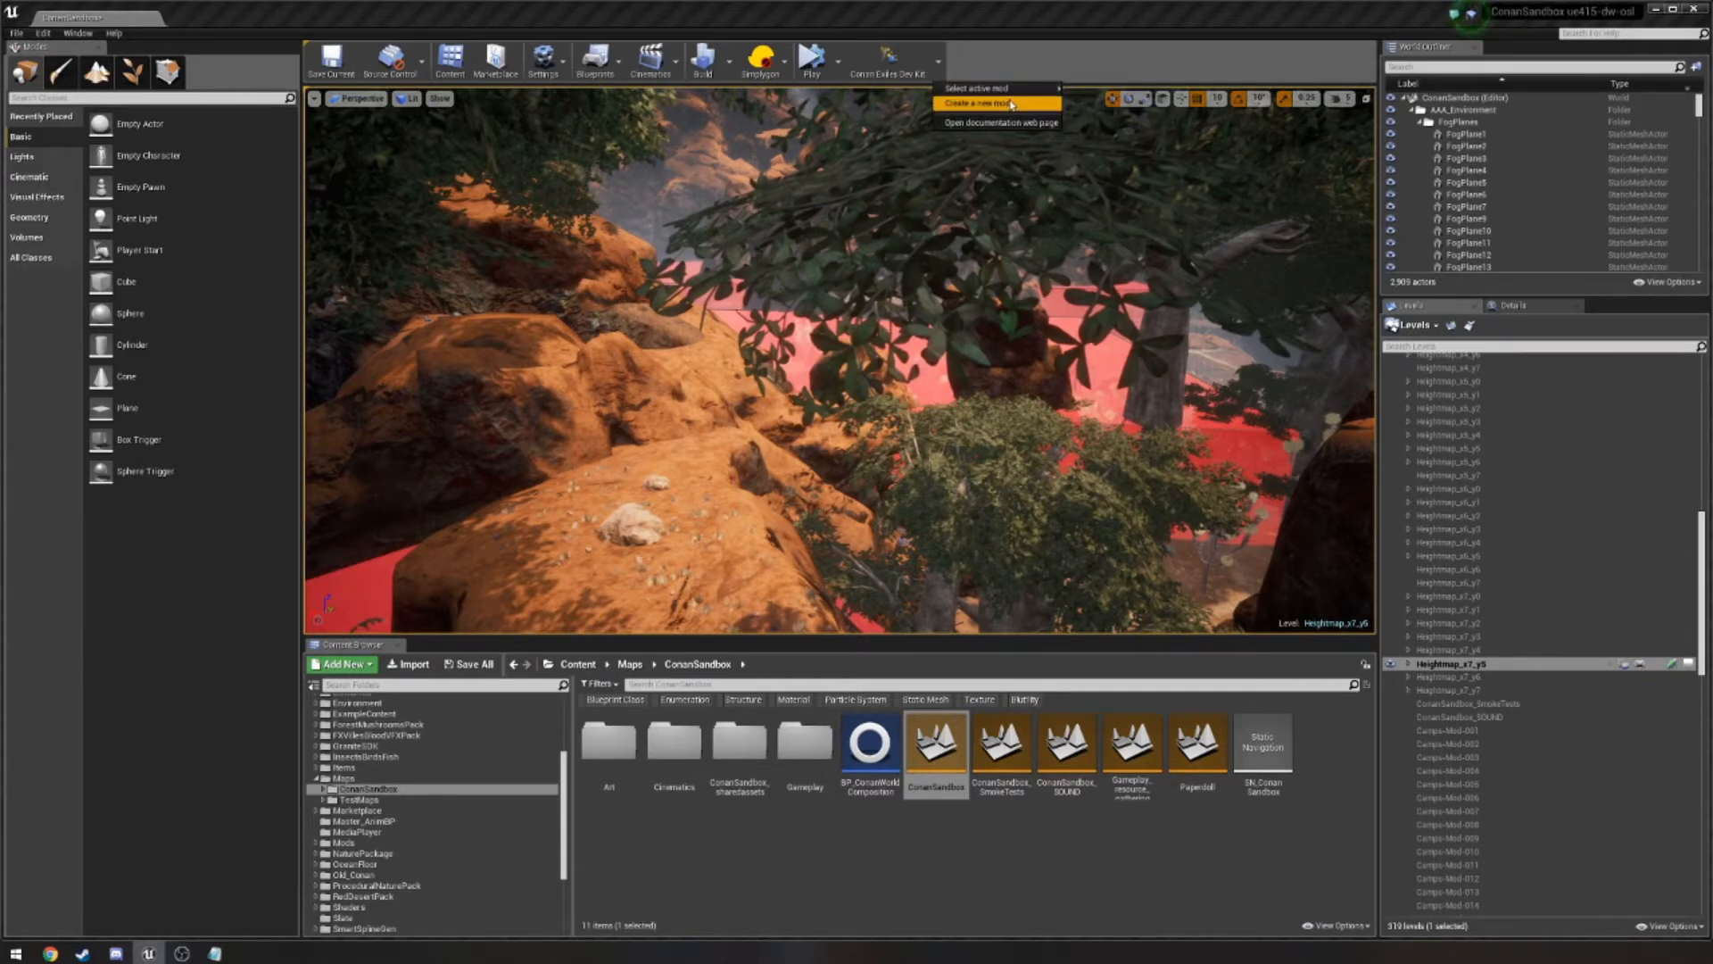
pyautogui.click(1010, 104)
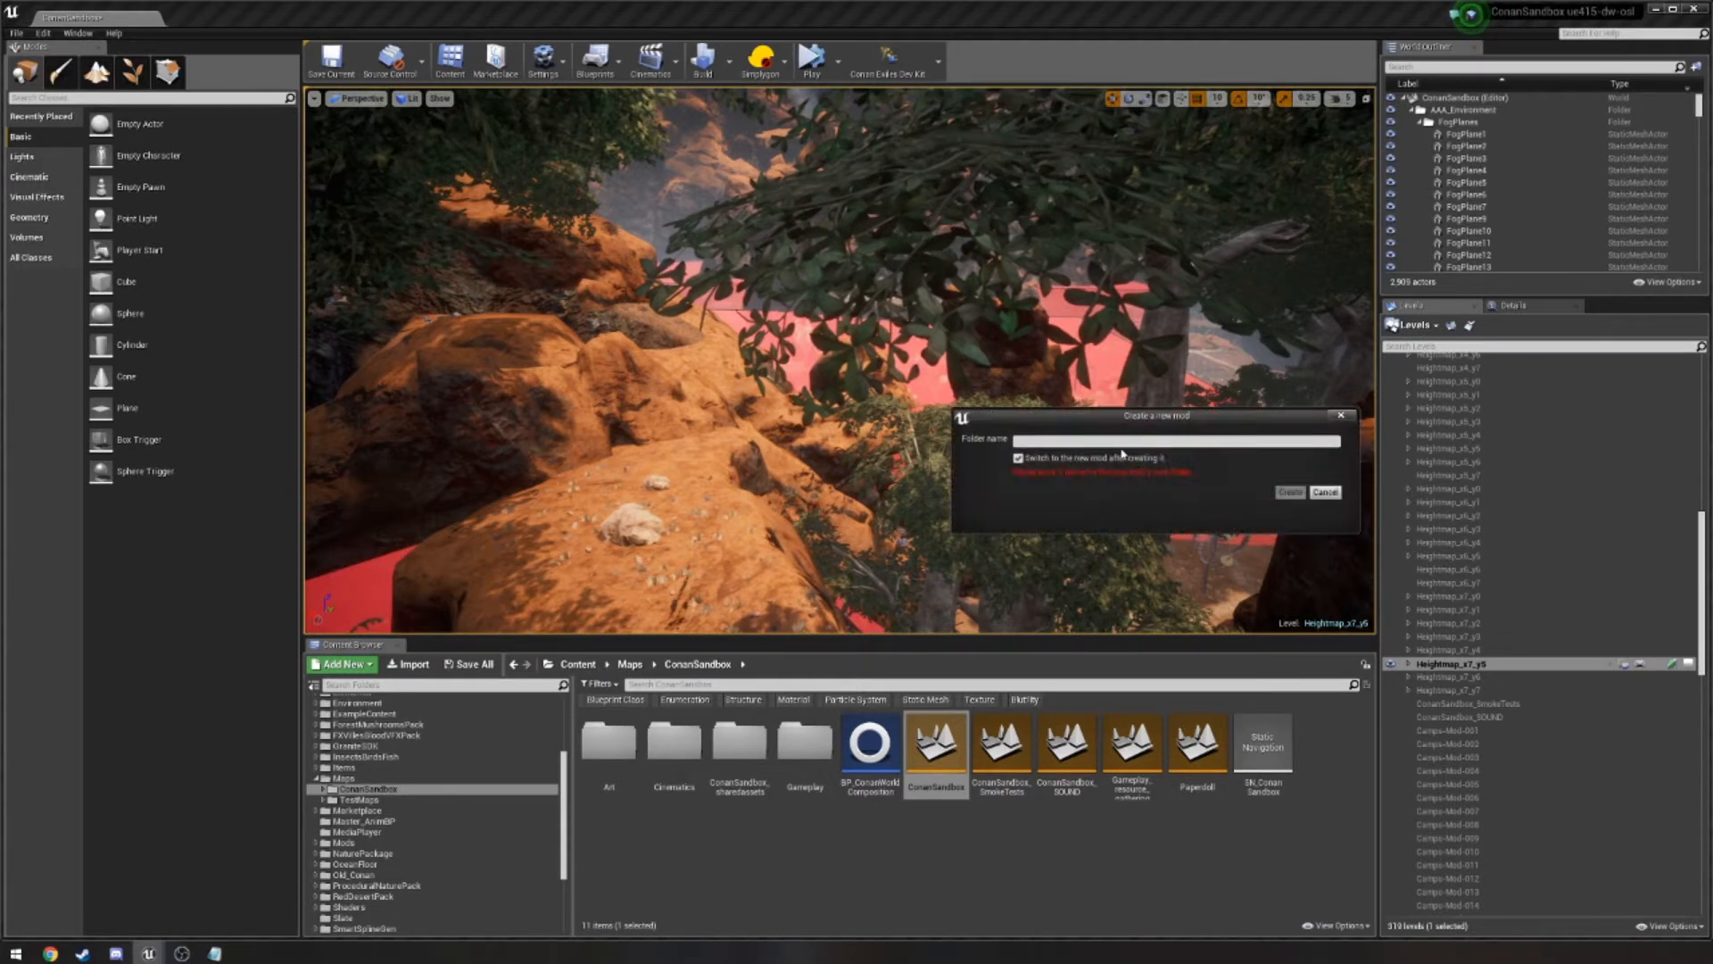
pyautogui.write('newmaptest')
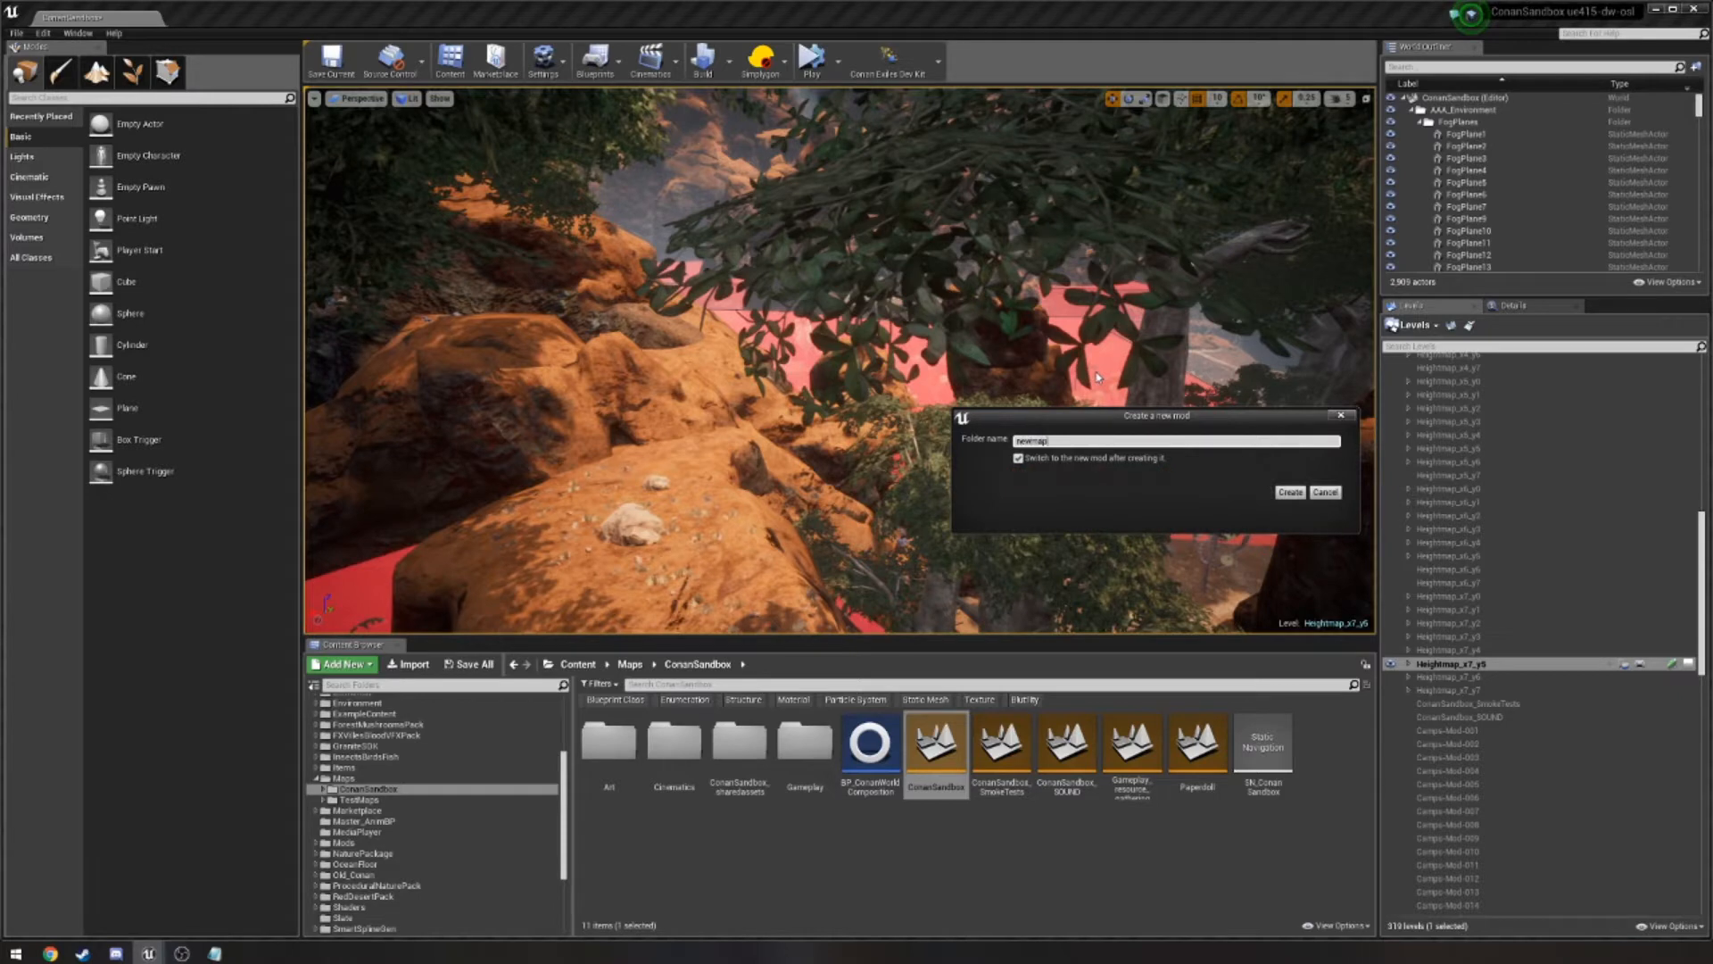
pyautogui.click(1290, 492)
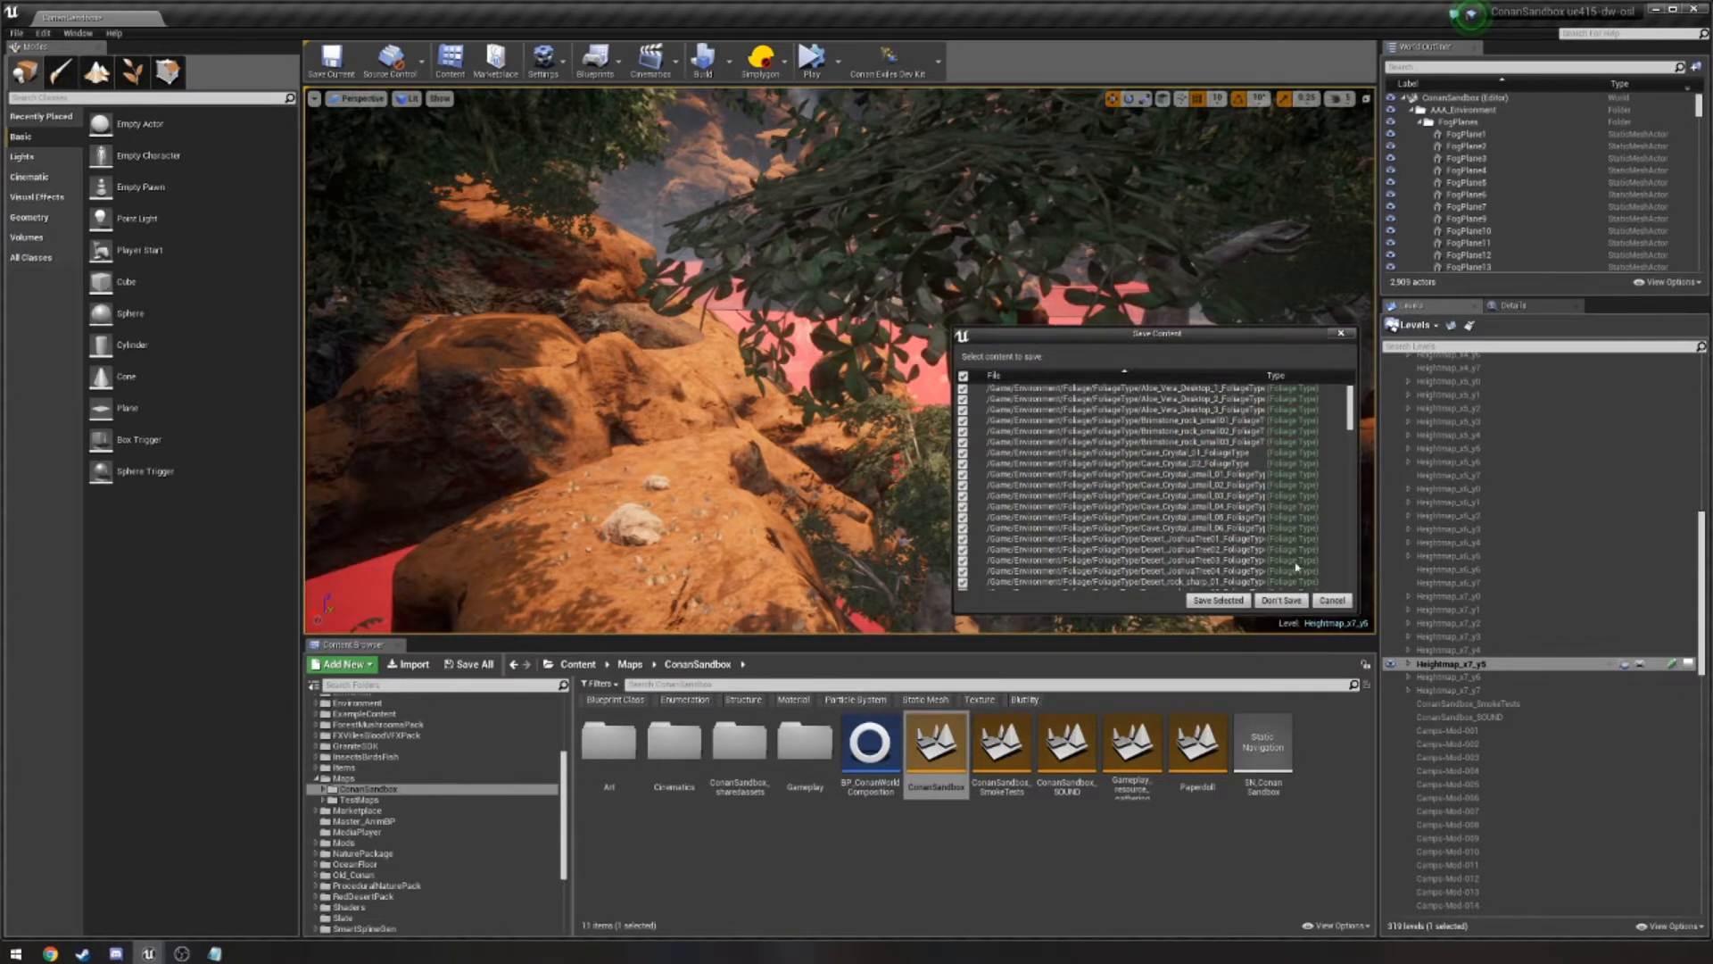
pyautogui.scroll(-10, 1297, 566)
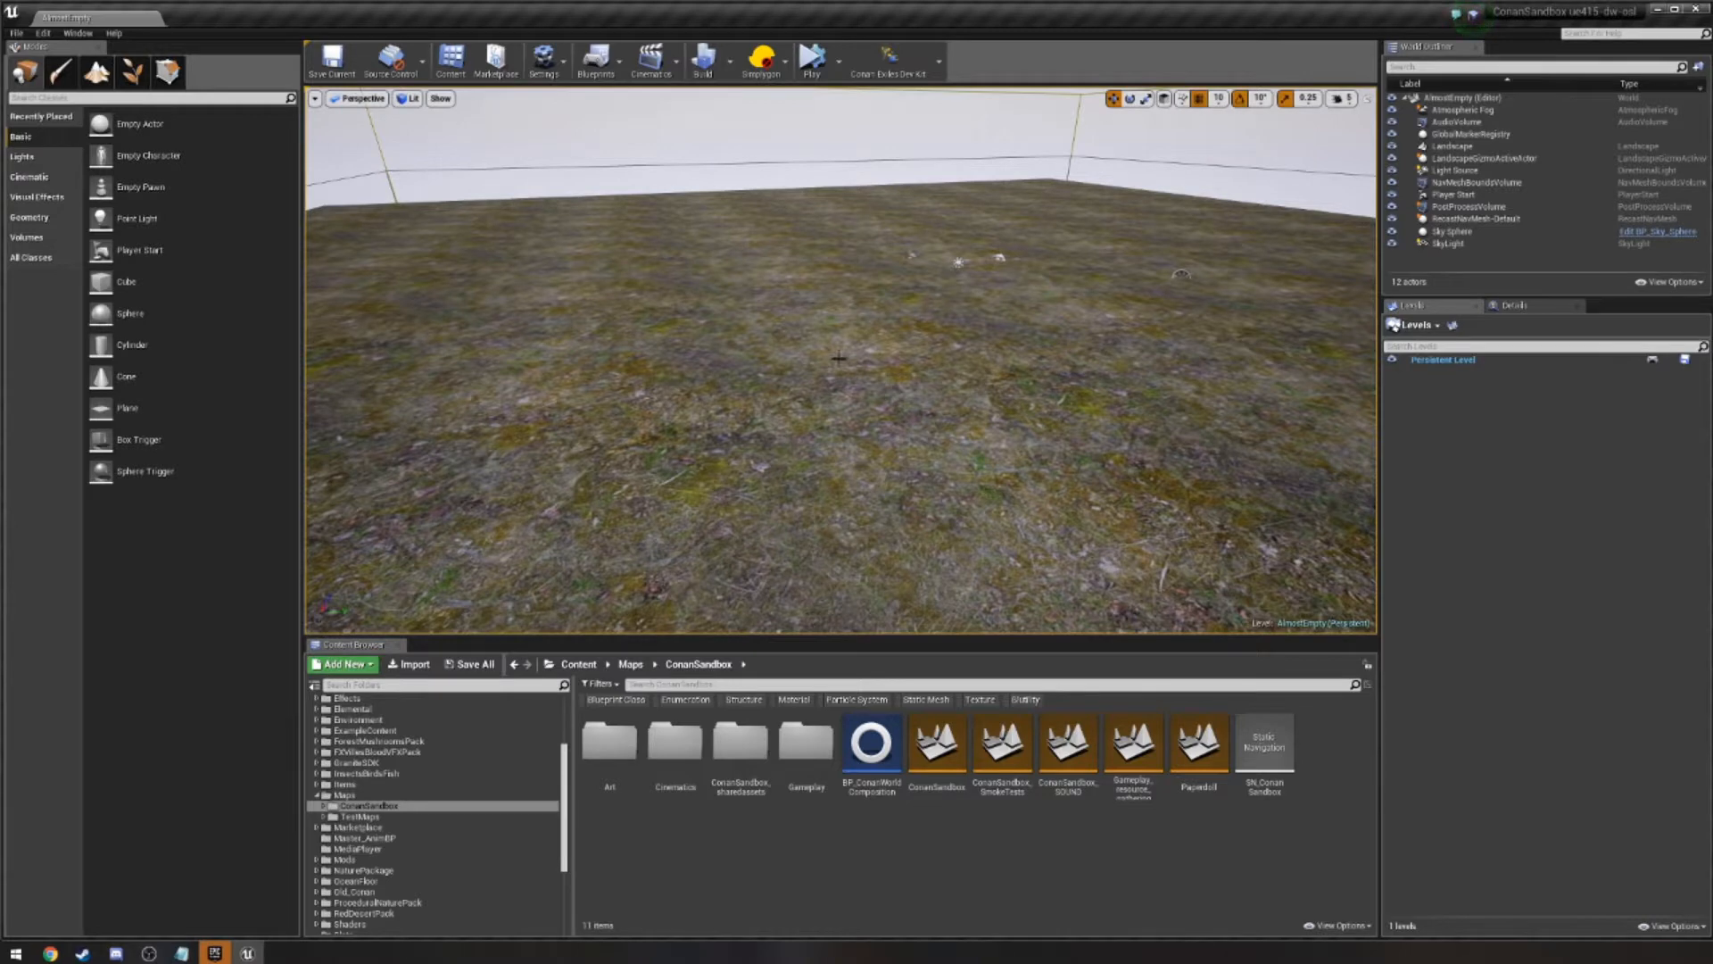
# Bring up the Levels list for the AlmostEmpty map.
pyautogui.scroll(-6, 853, 449)
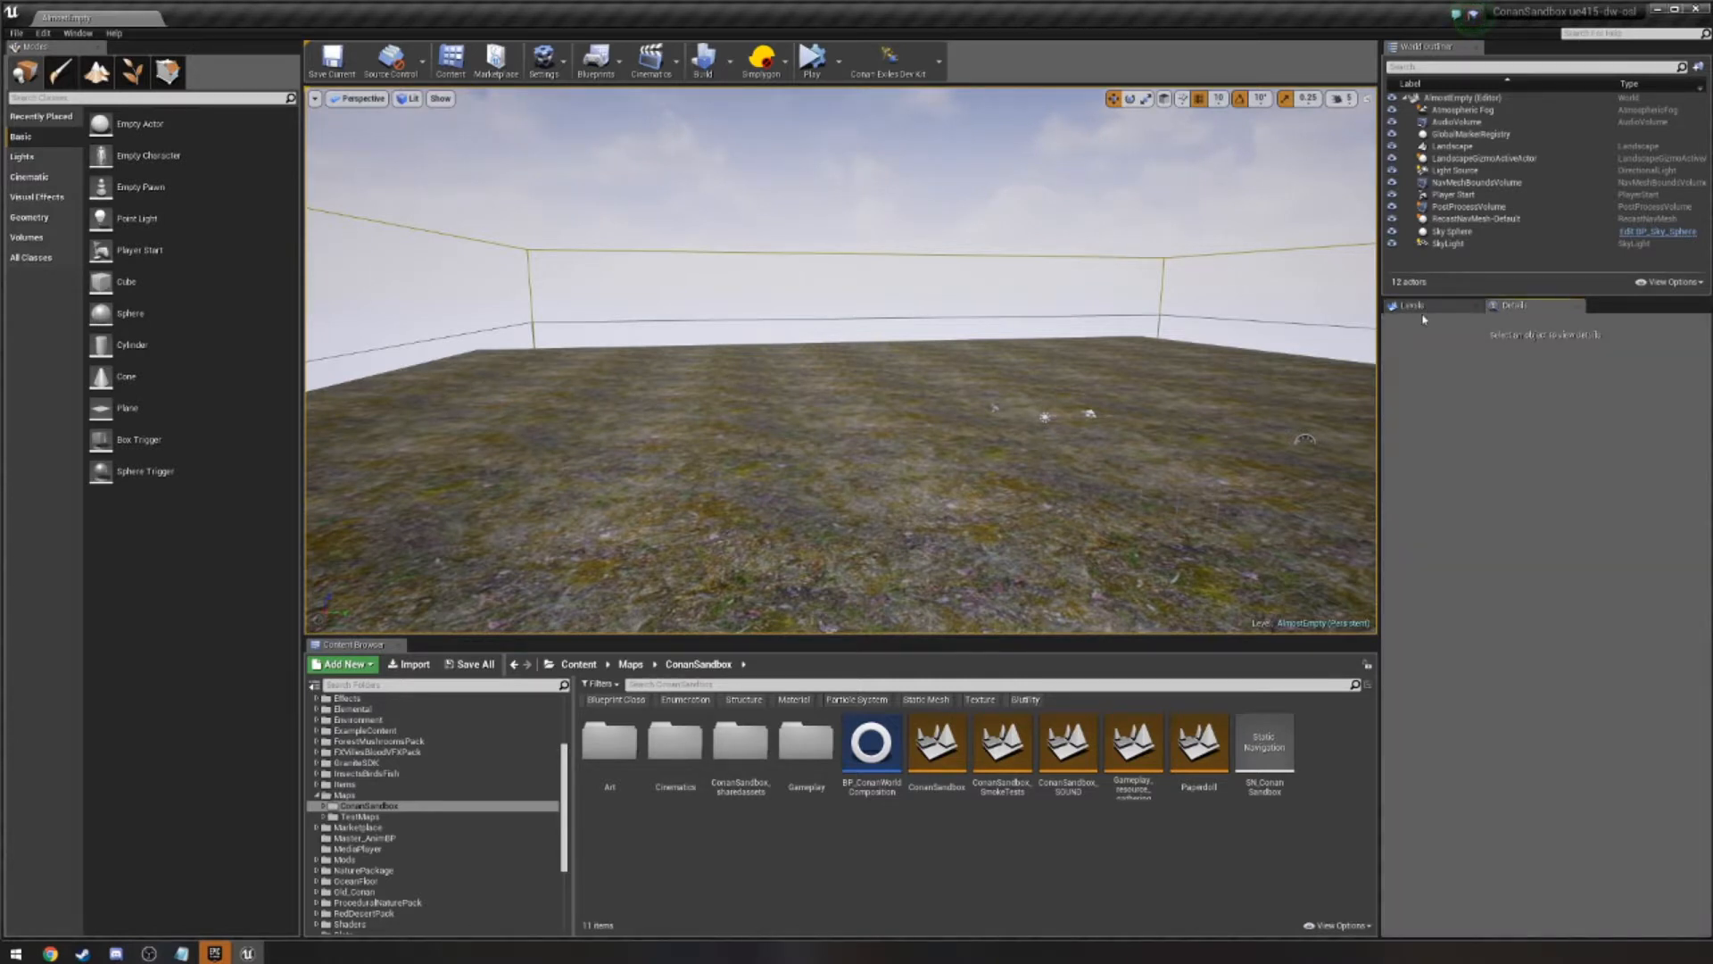
pyautogui.click(77, 33)
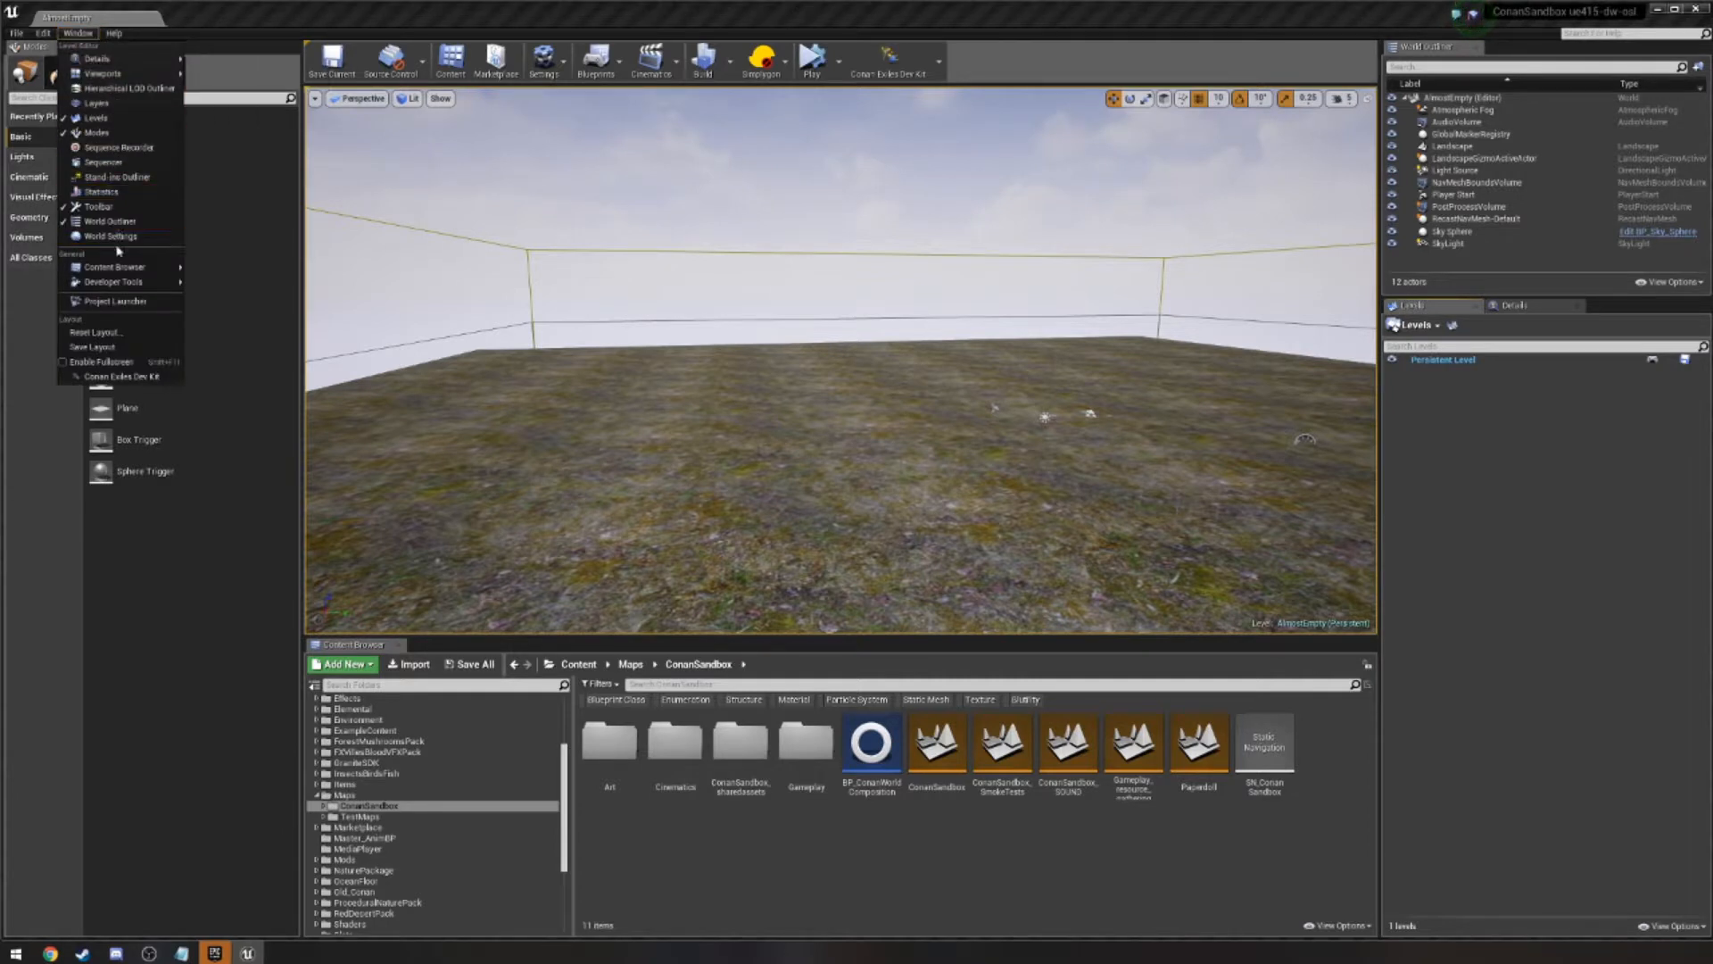
pyautogui.click(97, 118)
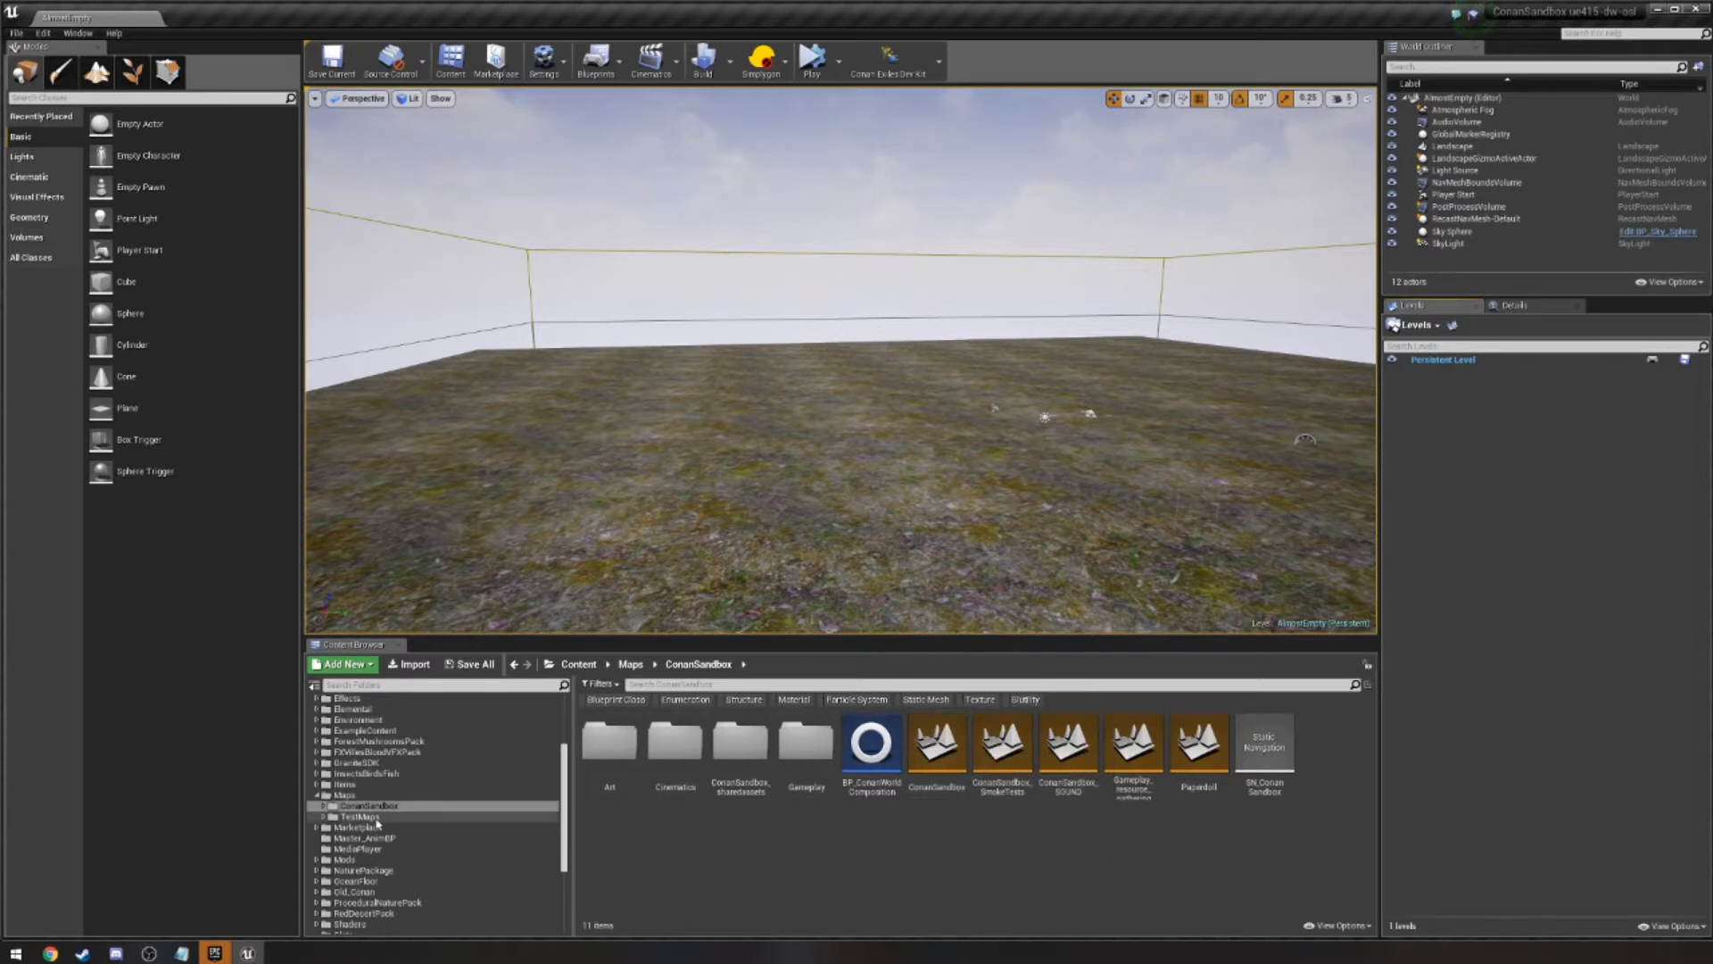
# Collapse the Maps folder in the content tree and show the contents of Content/Maps.
pyautogui.scroll(3, 329, 802)
pyautogui.click(343, 702)
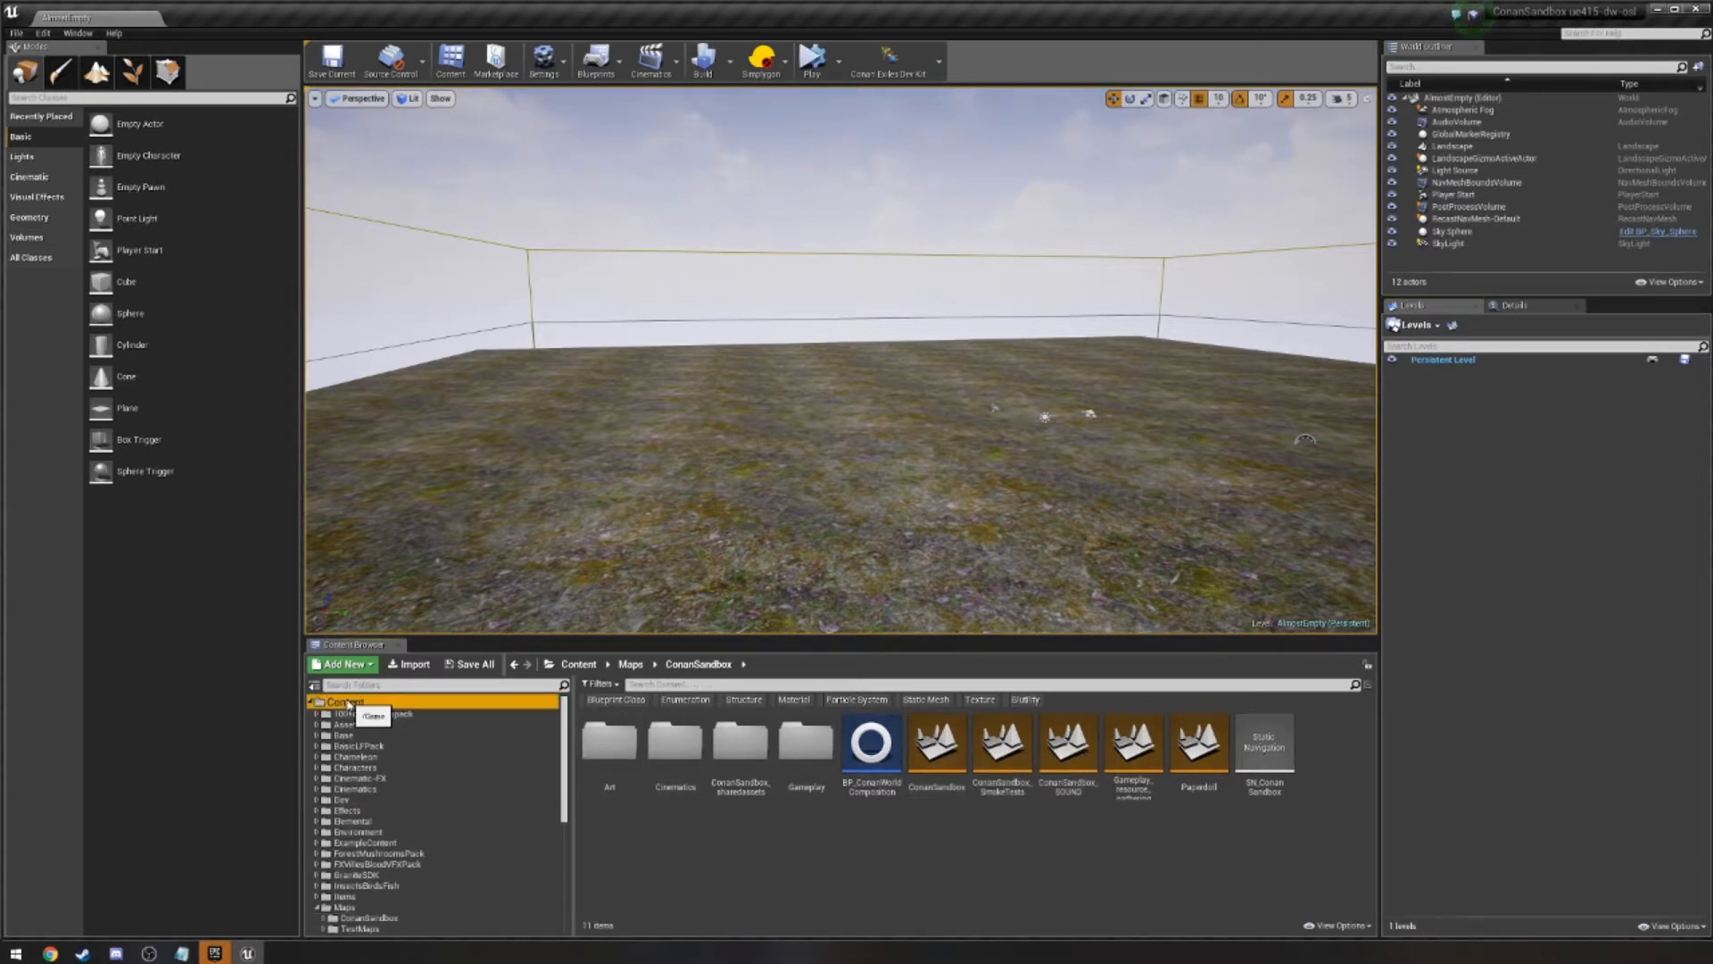
pyautogui.click(318, 907)
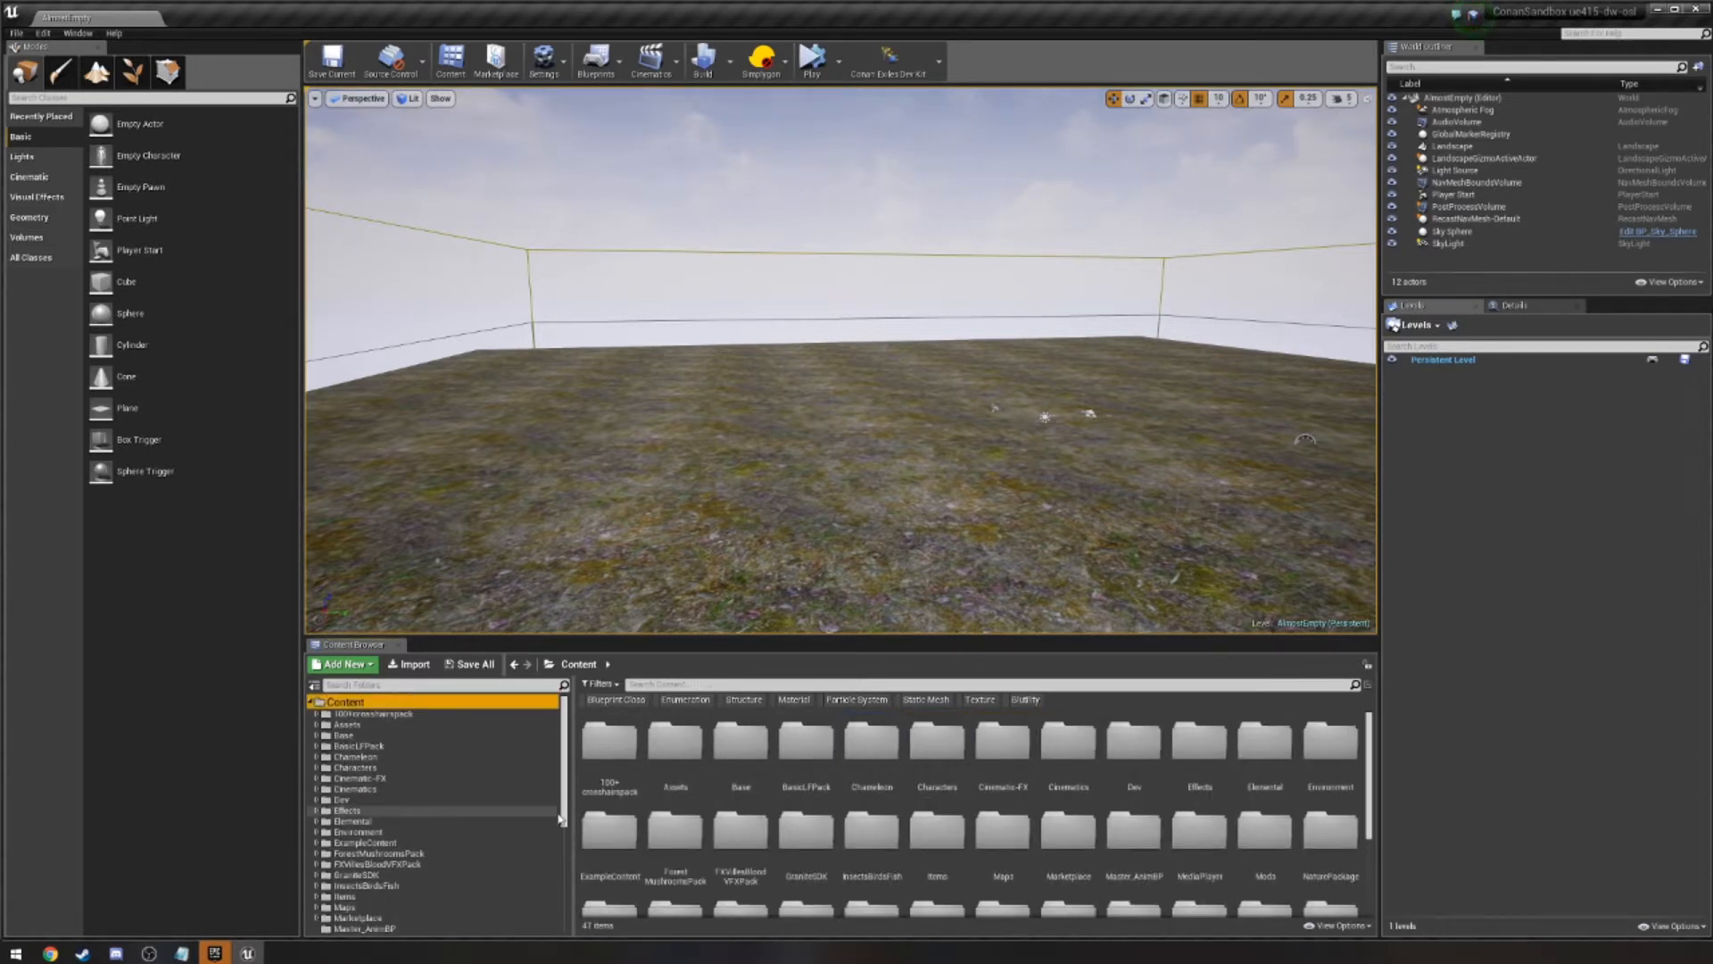
pyautogui.scroll(-1, 355, 890)
pyautogui.click(354, 888)
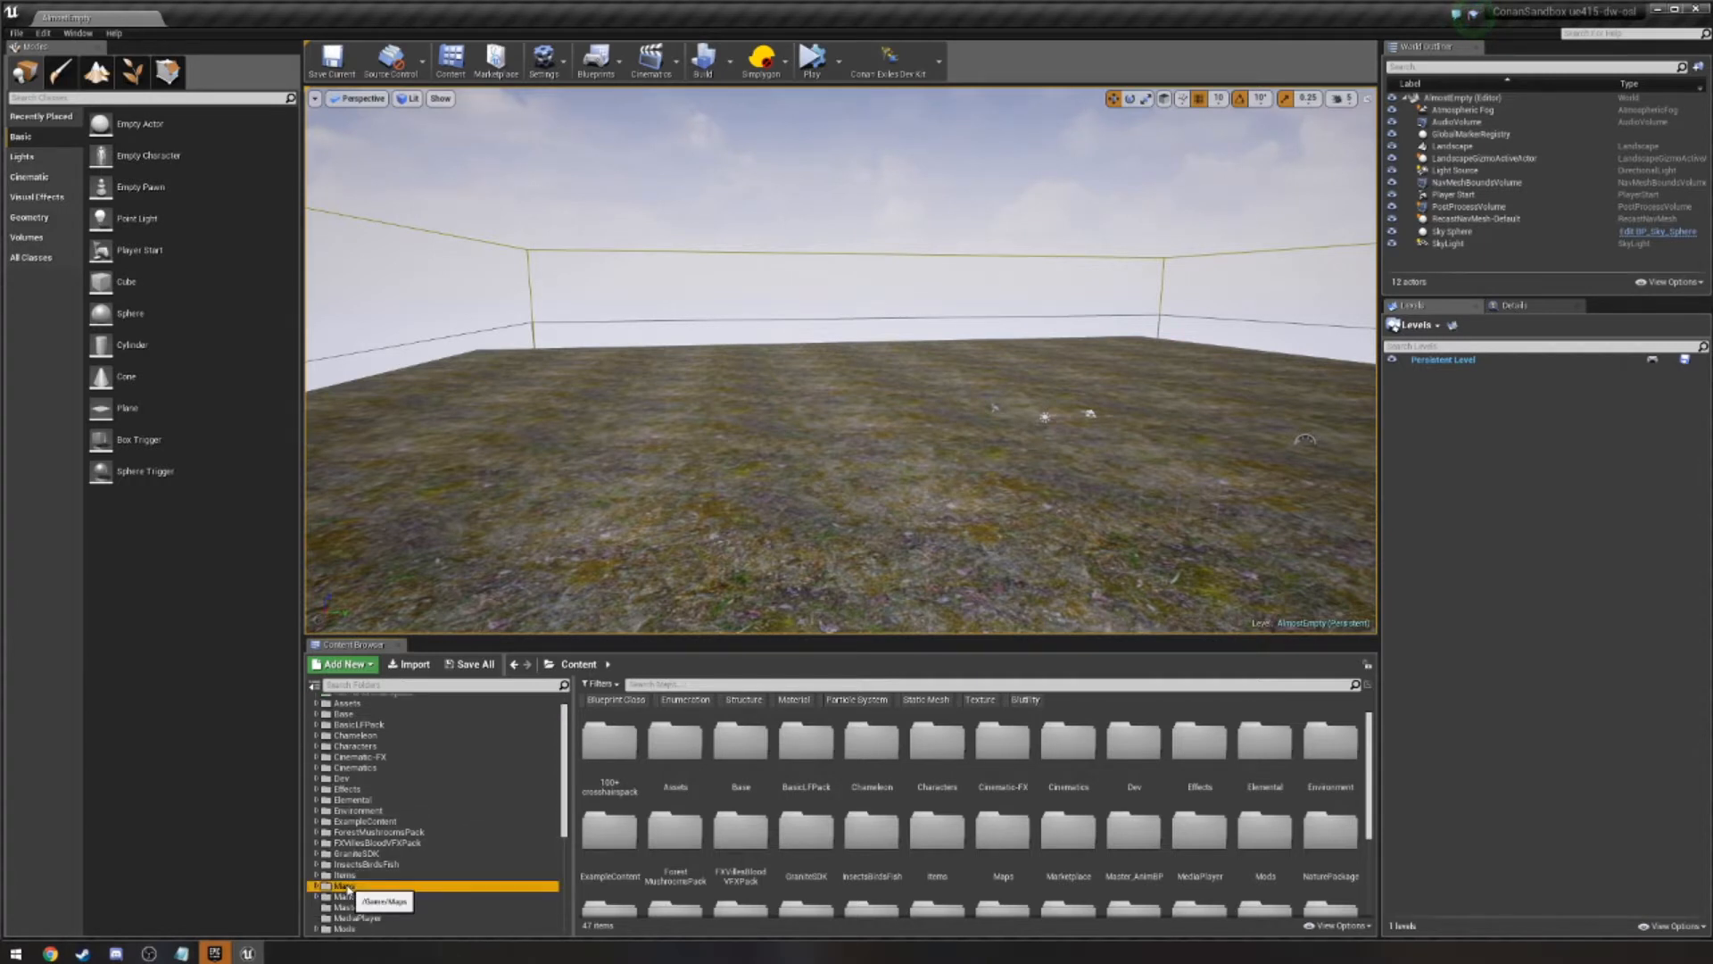
pyautogui.scroll(1, 415, 726)
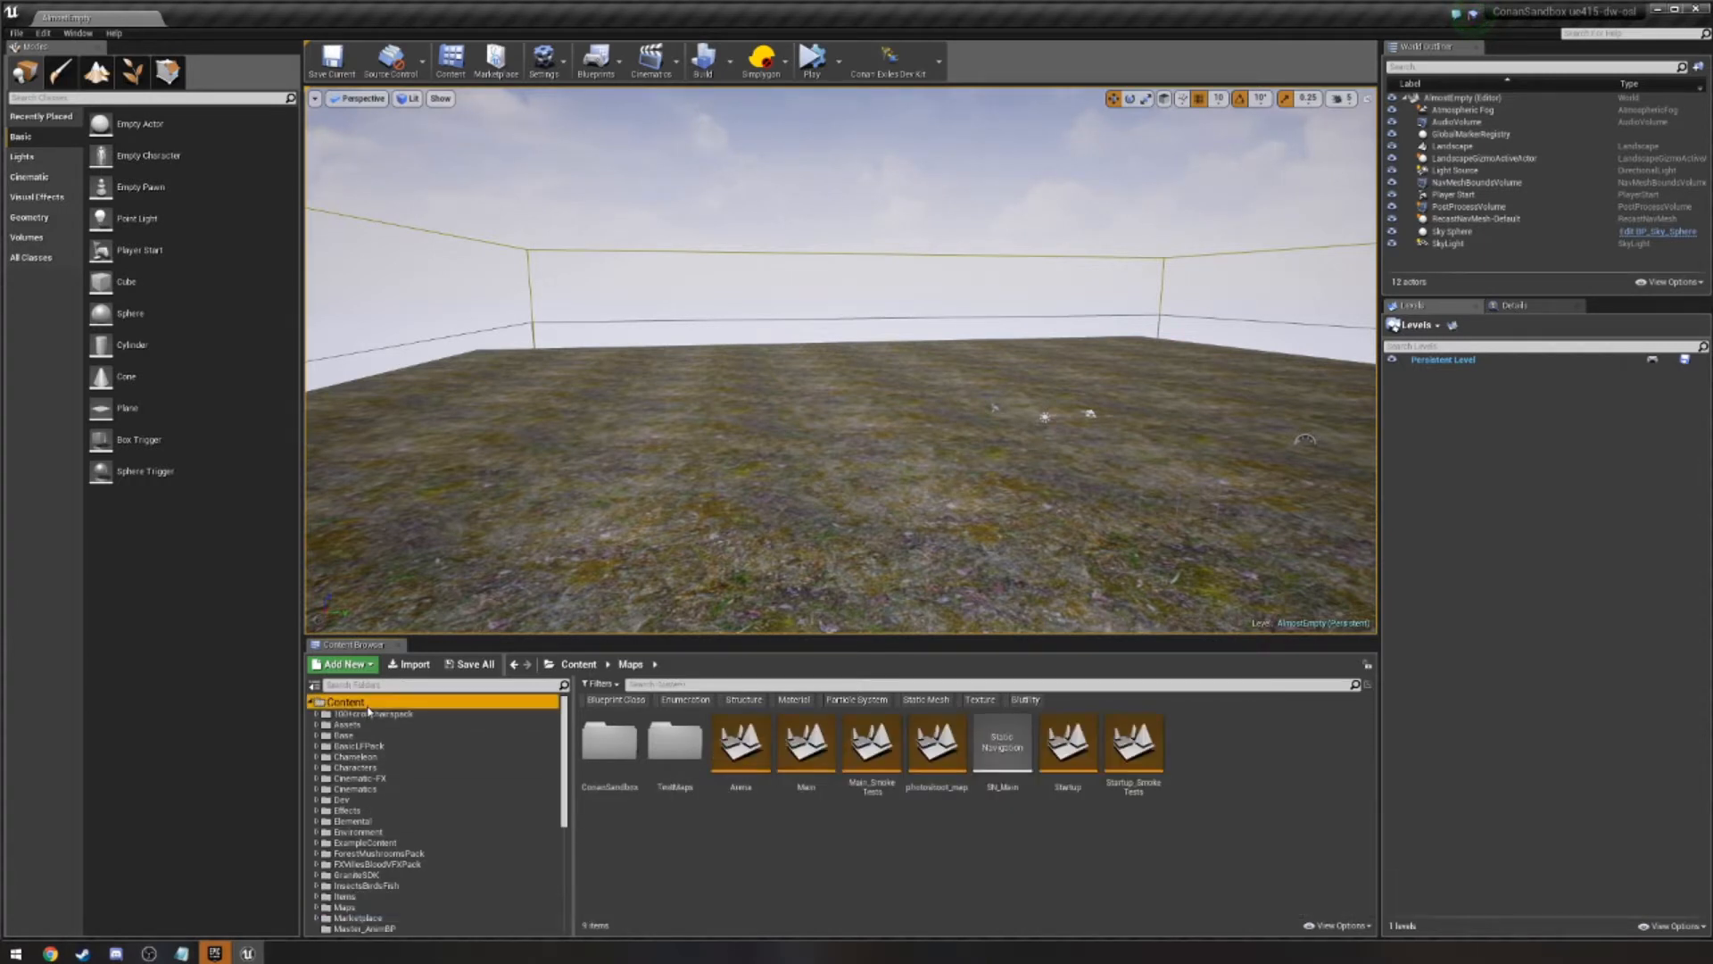
# Open the ConanSandbox level from Content/Maps/ConanSandbox and dismiss the message log.
pyautogui.click(344, 702)
pyautogui.click(1003, 745)
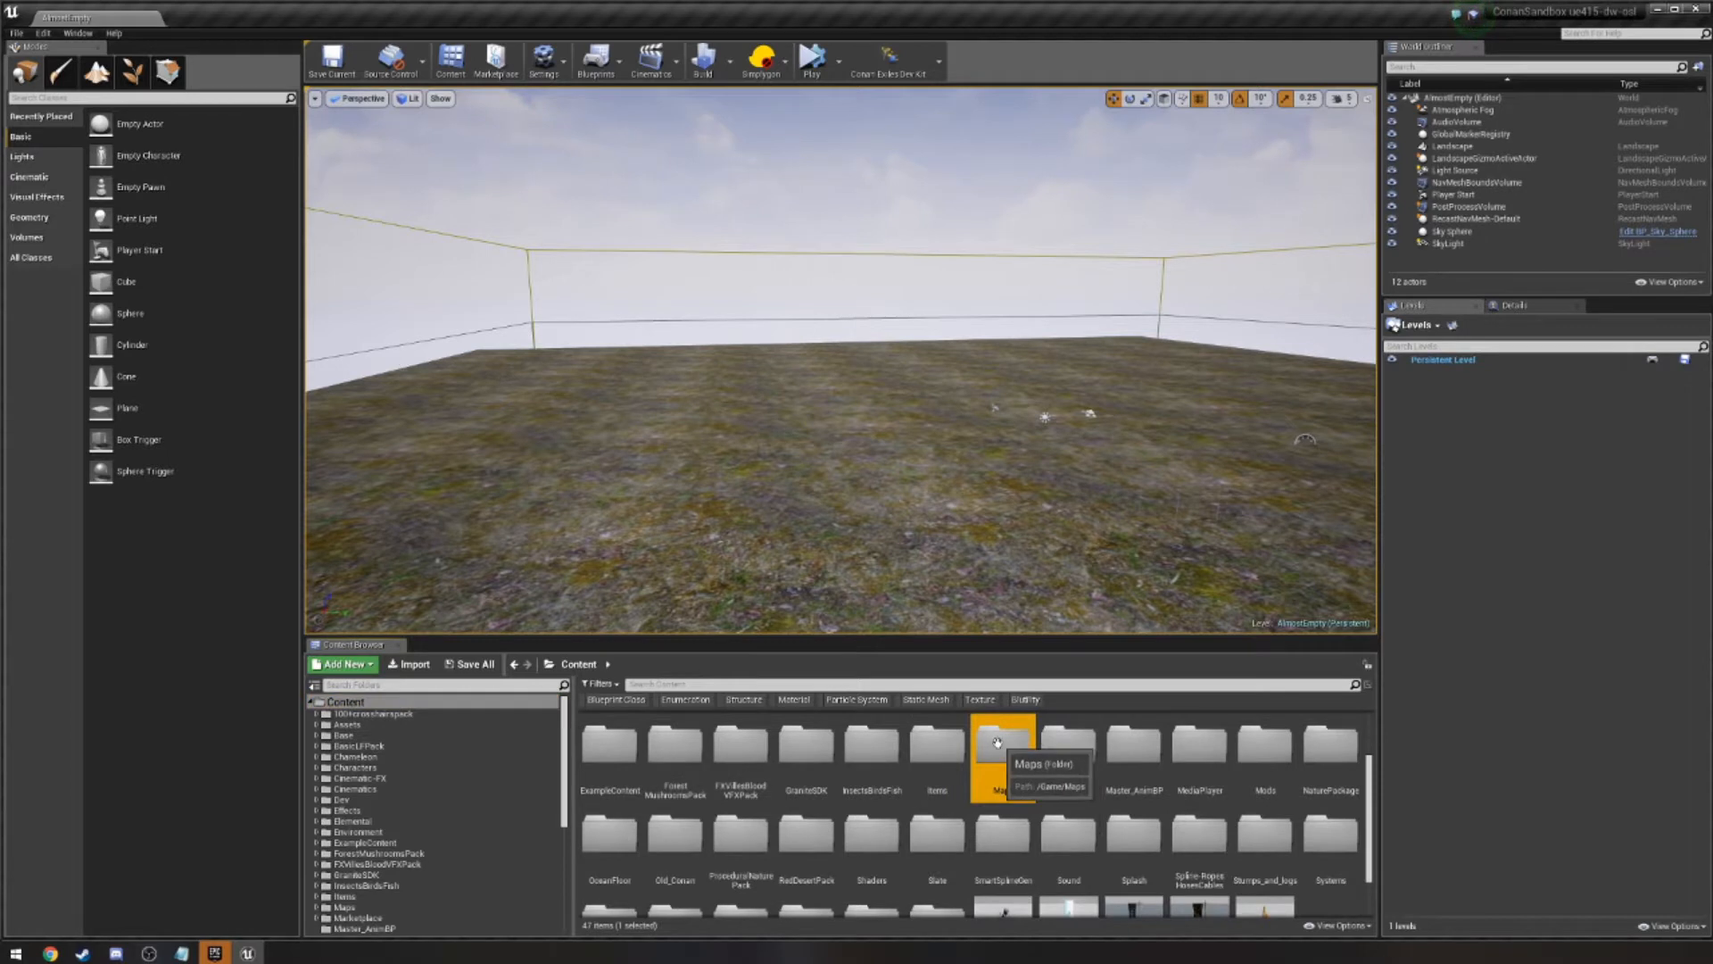
pyautogui.doubleClick(1003, 745)
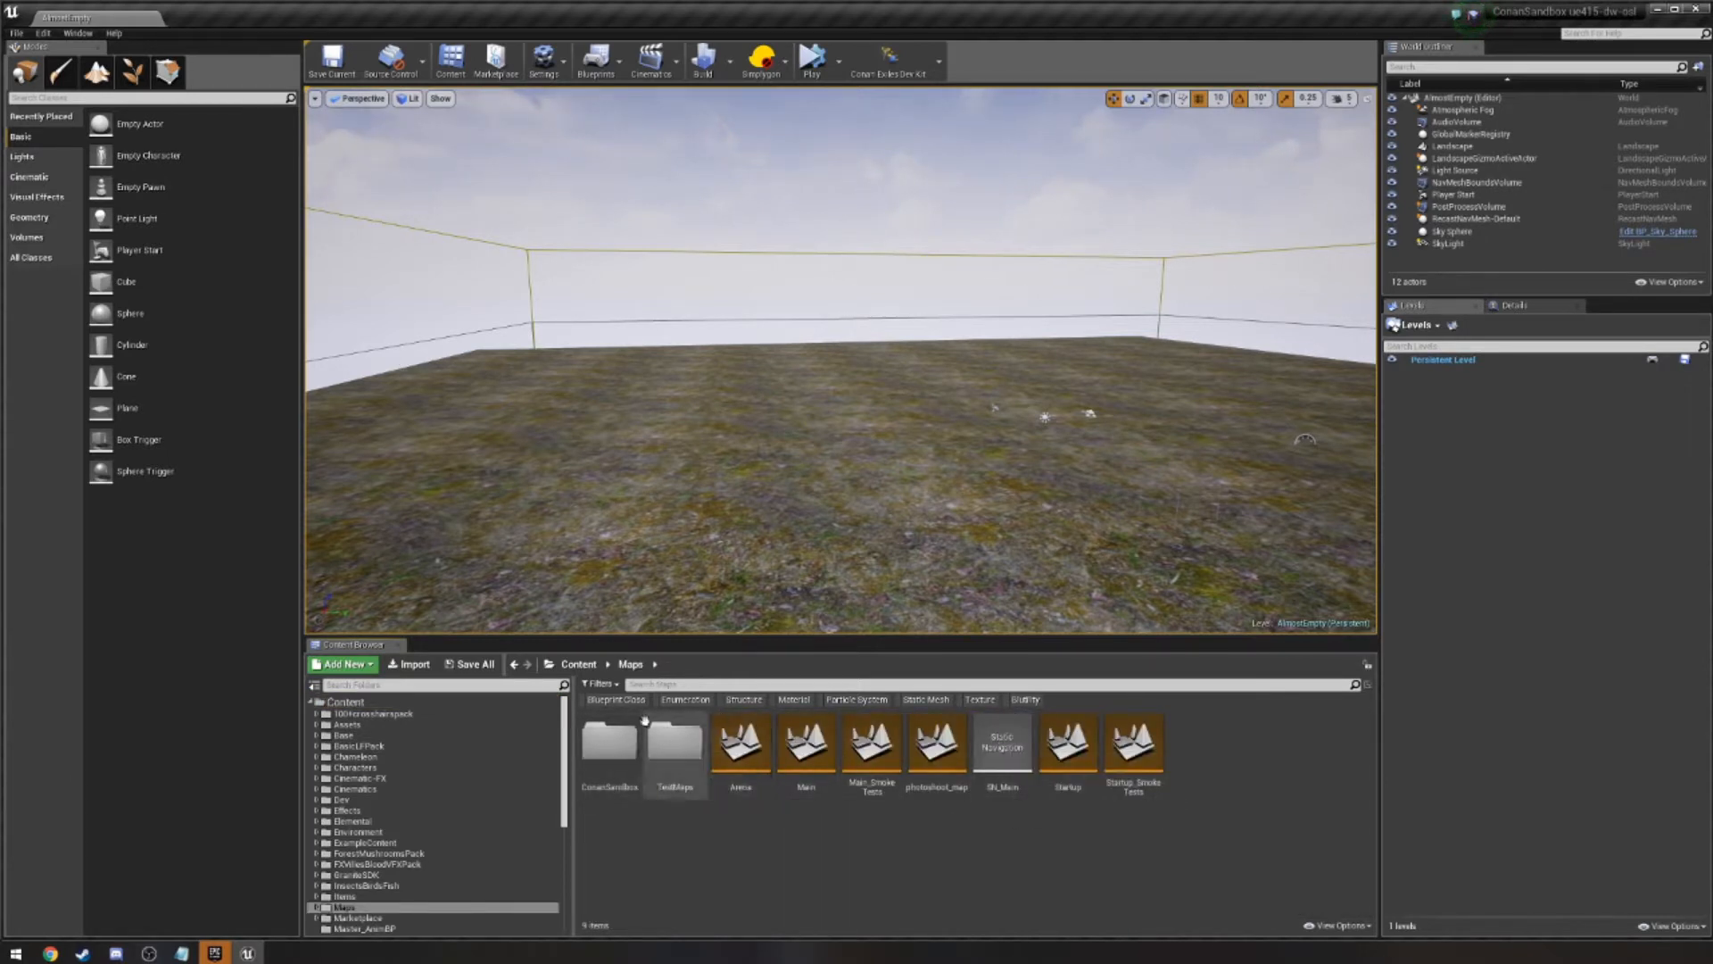
pyautogui.doubleClick(612, 740)
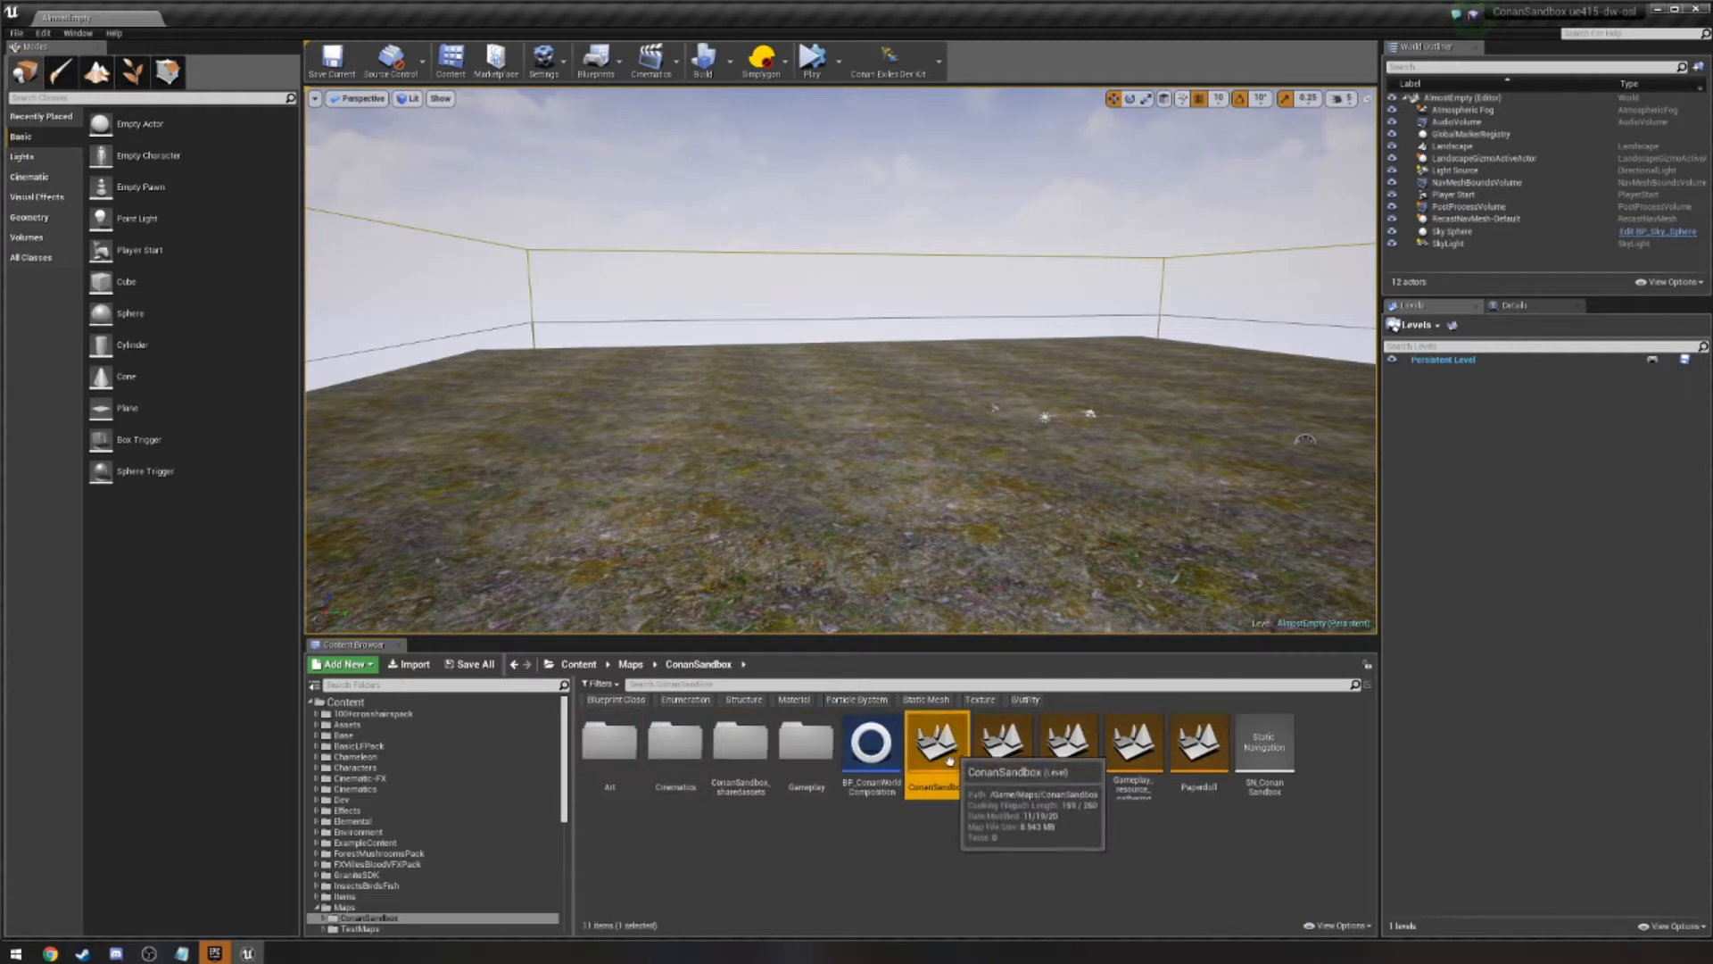
pyautogui.doubleClick(964, 792)
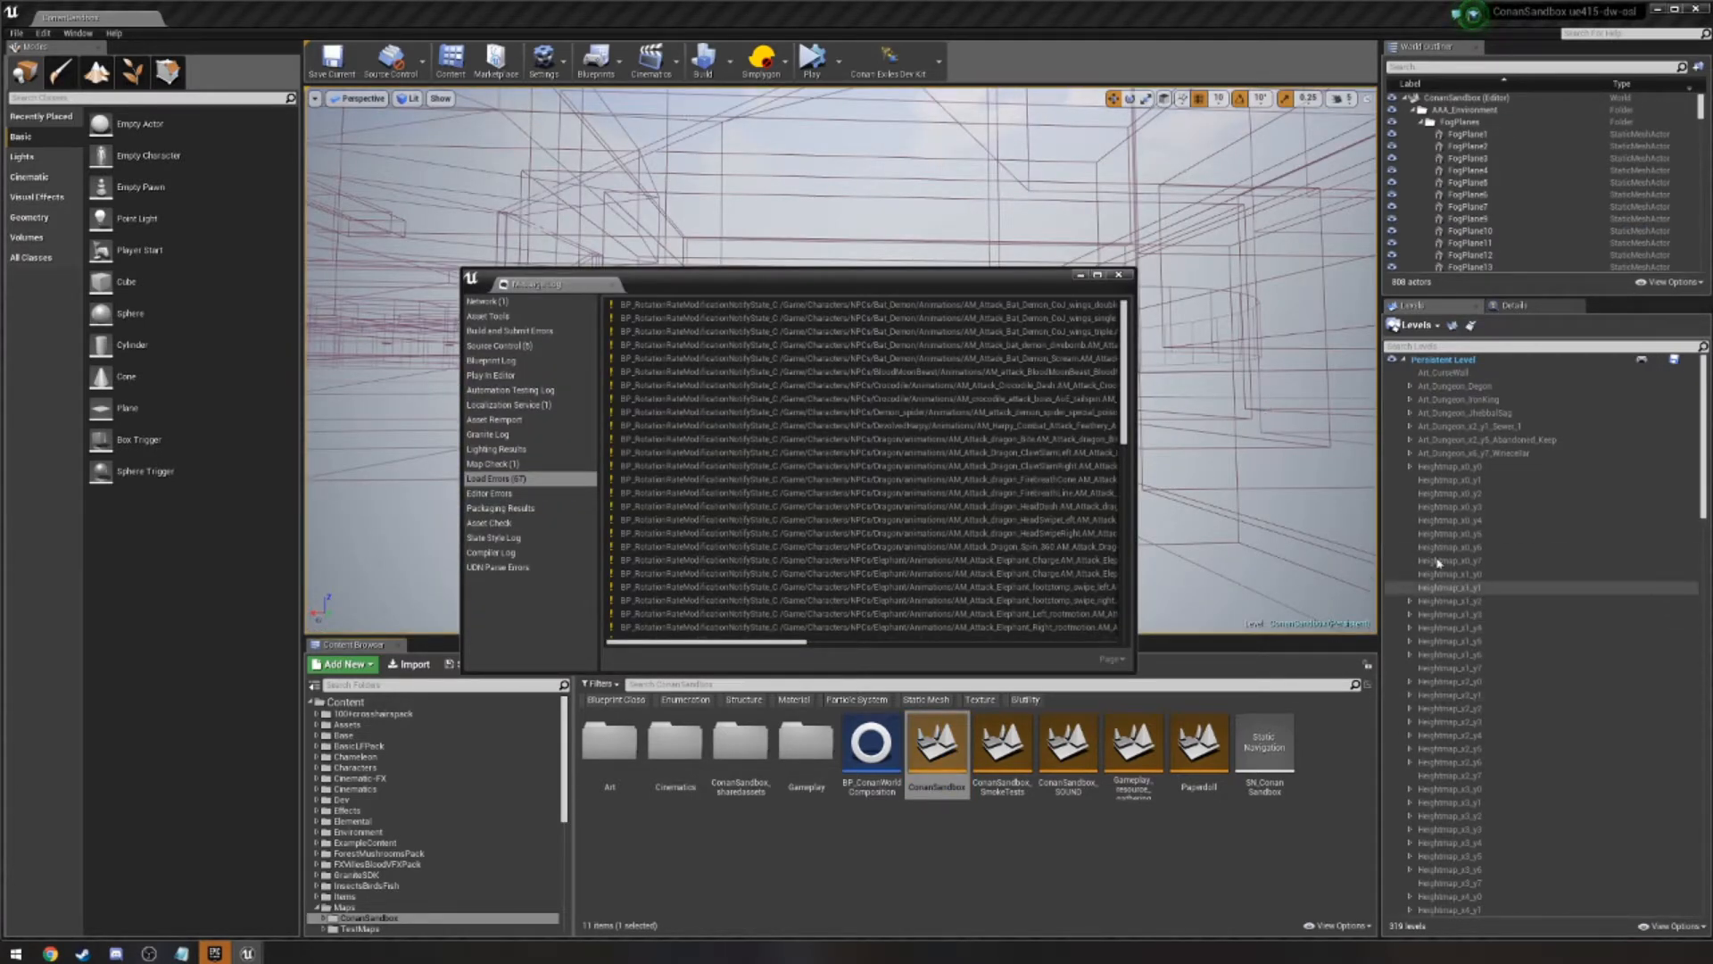
pyautogui.click(1122, 278)
# Adjust the viewport camera speed and fly above the ConanSandbox map for an overview.
pyautogui.moveTo(1153, 351); pyautogui.dragTo(535, 384, button='right')
pyautogui.click(1341, 98)
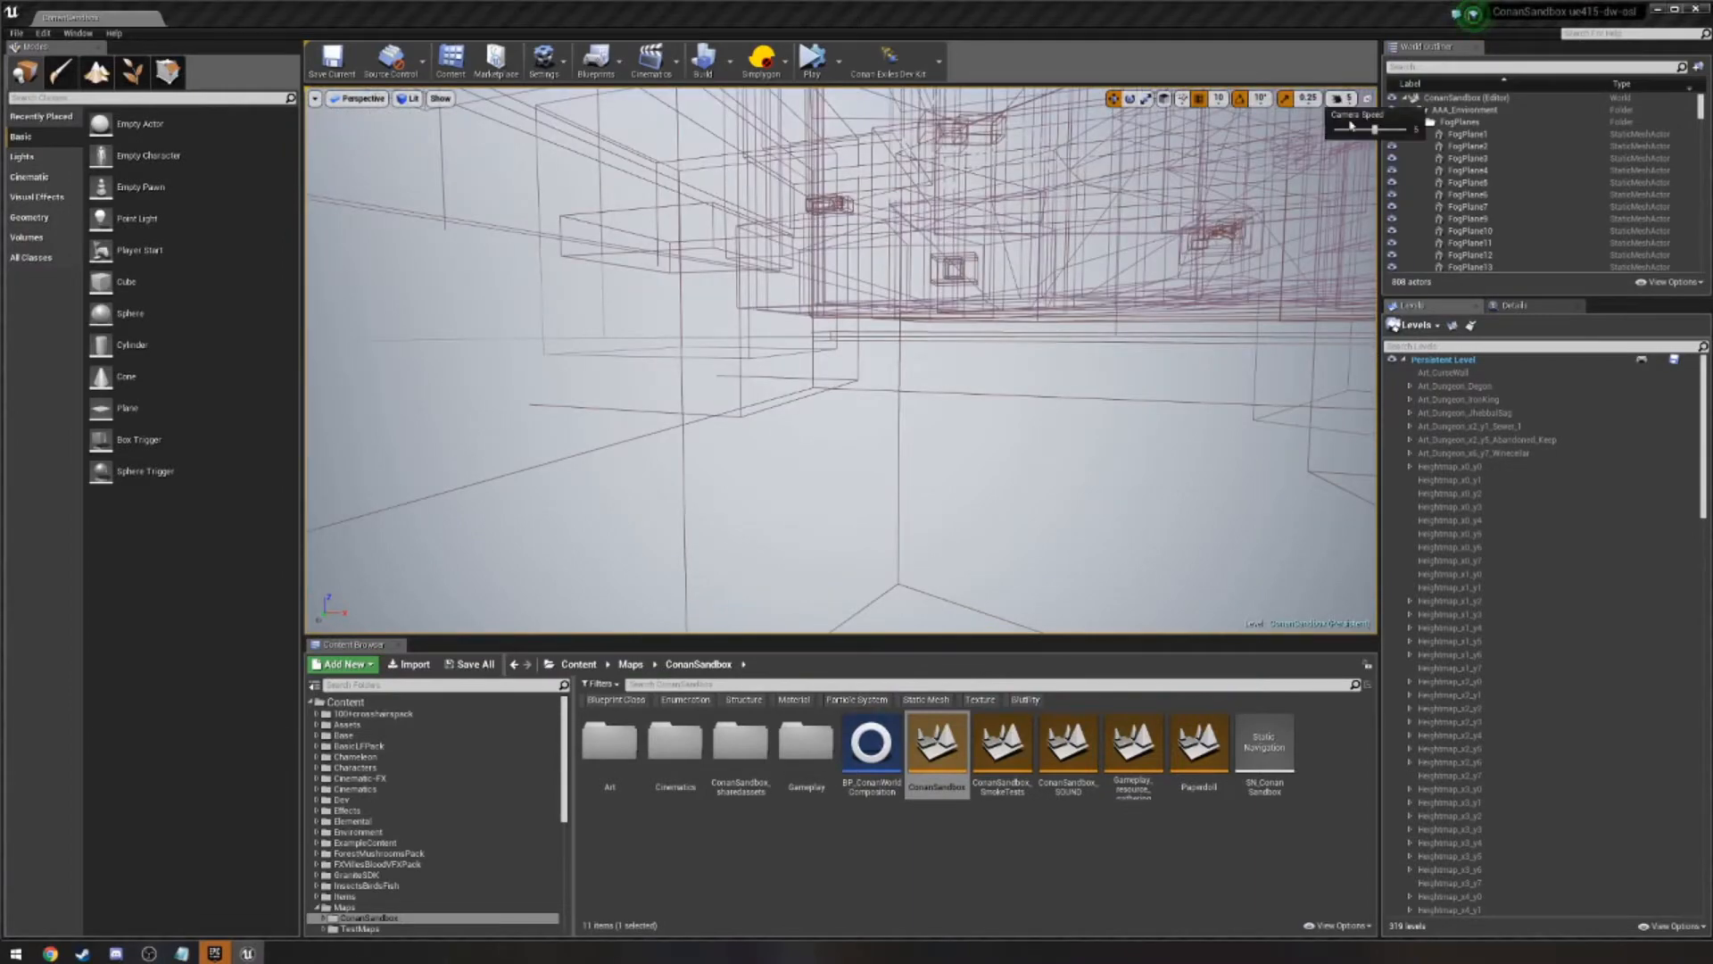
pyautogui.moveTo(1127, 336); pyautogui.dragTo(1365, 378, button='right')
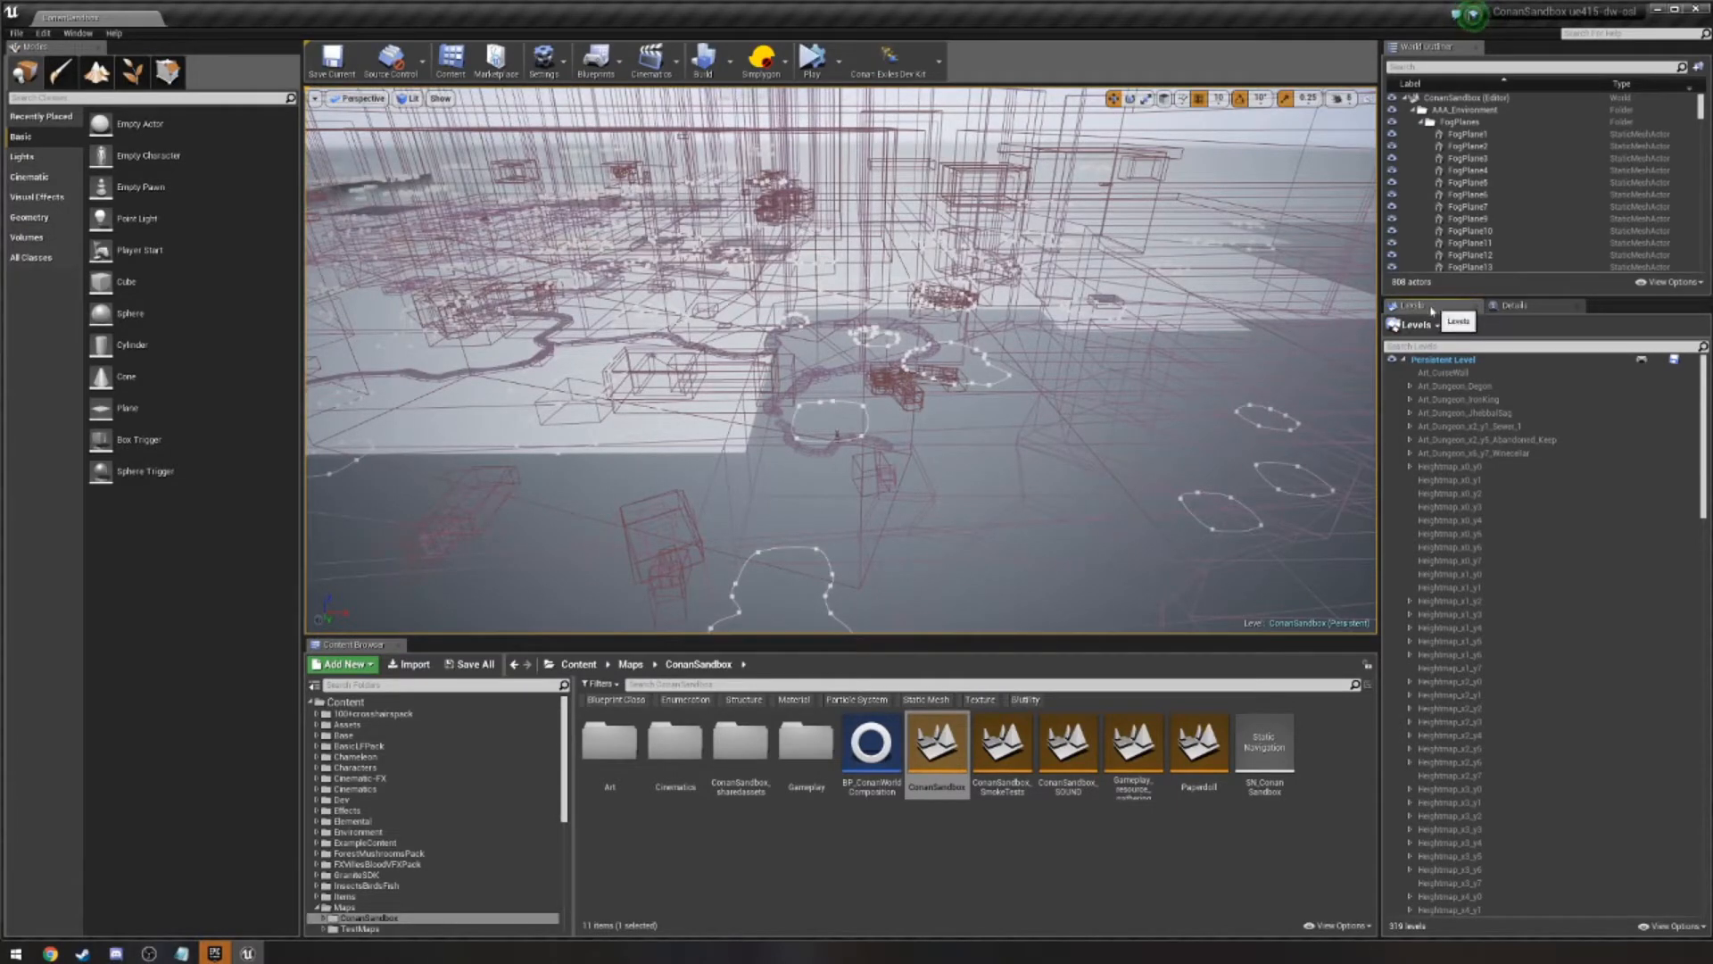
# Detach the Levels list into a floating window and dock it back in its original place.
pyautogui.moveTo(1412, 309); pyautogui.dragTo(961, 272)
pyautogui.moveTo(921, 281); pyautogui.dragTo(1414, 308)
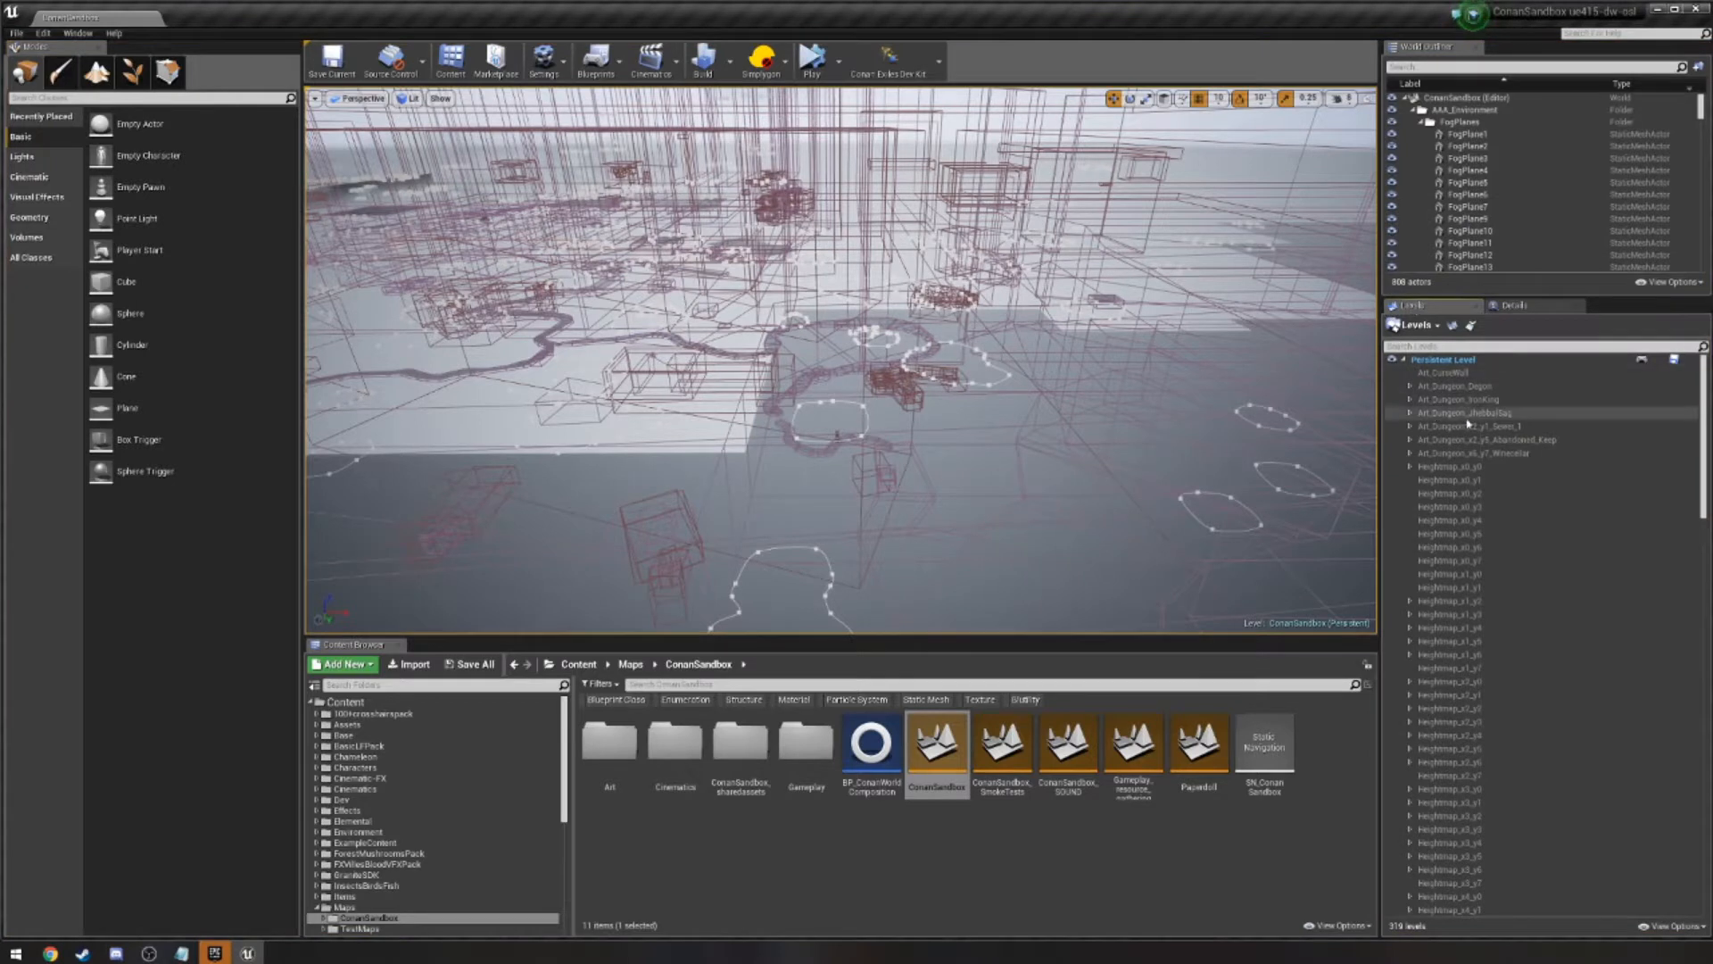
# Browse the unloaded heightmap sublevels, selecting Heightmap_x7_y0 and then Heightmap_x2_y6.
pyautogui.scroll(-15, 1472, 624)
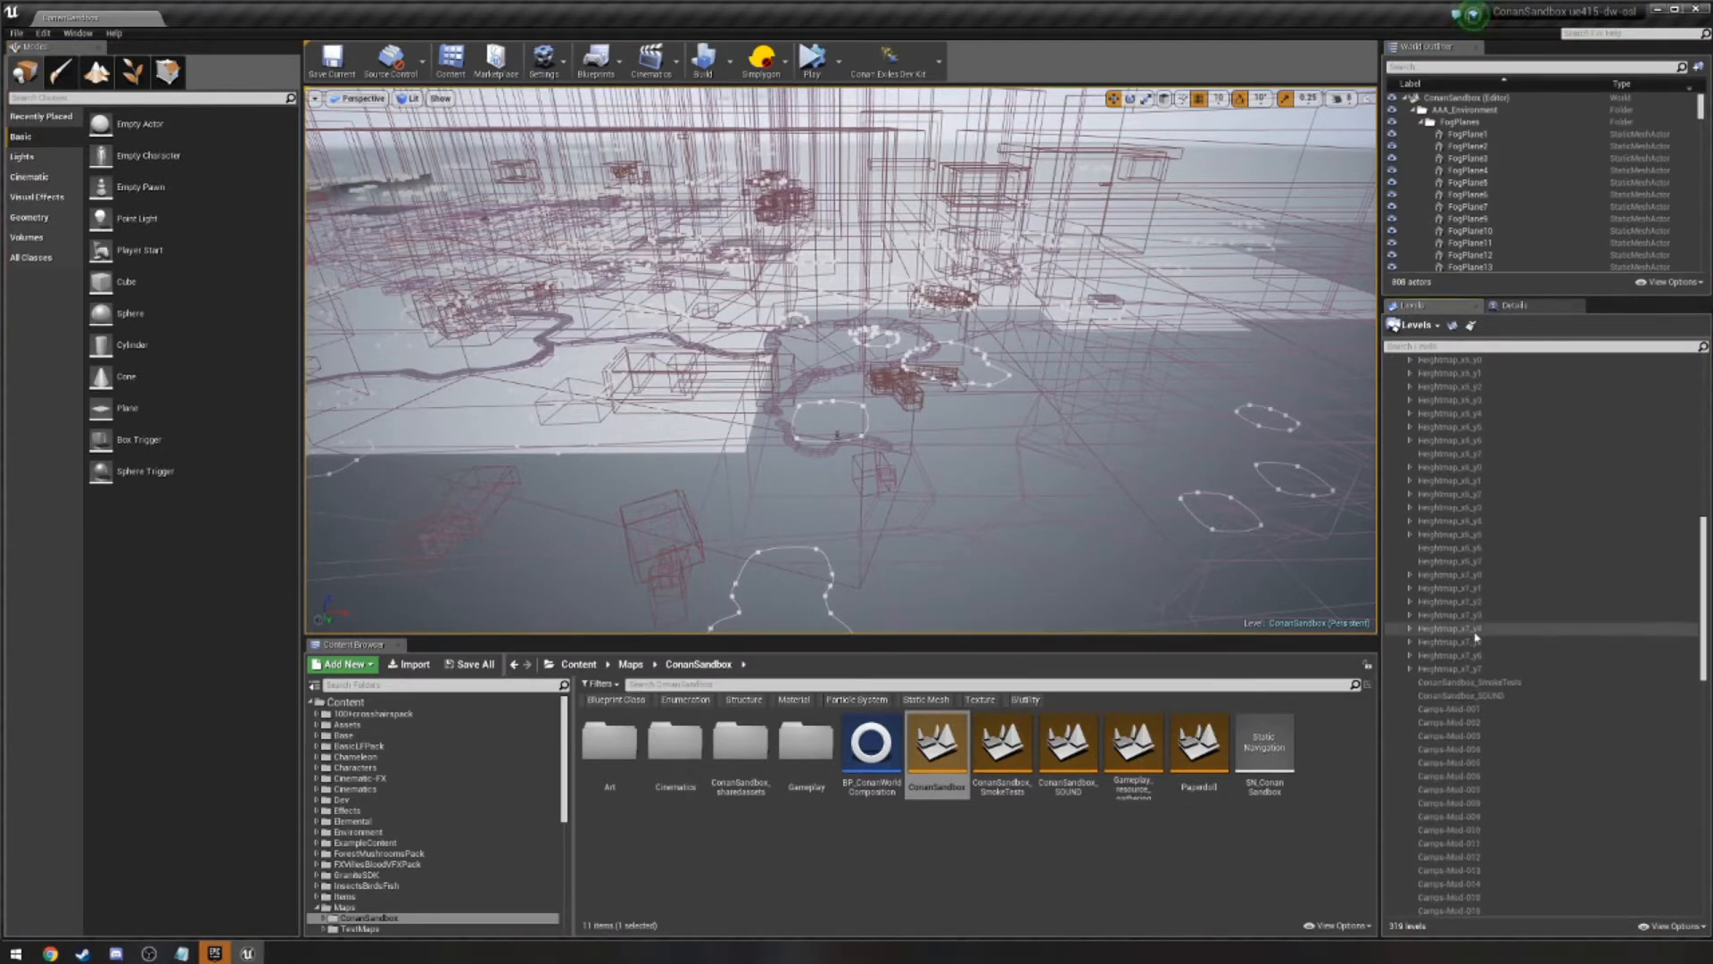
pyautogui.click(1483, 575)
pyautogui.scroll(6, 1603, 838)
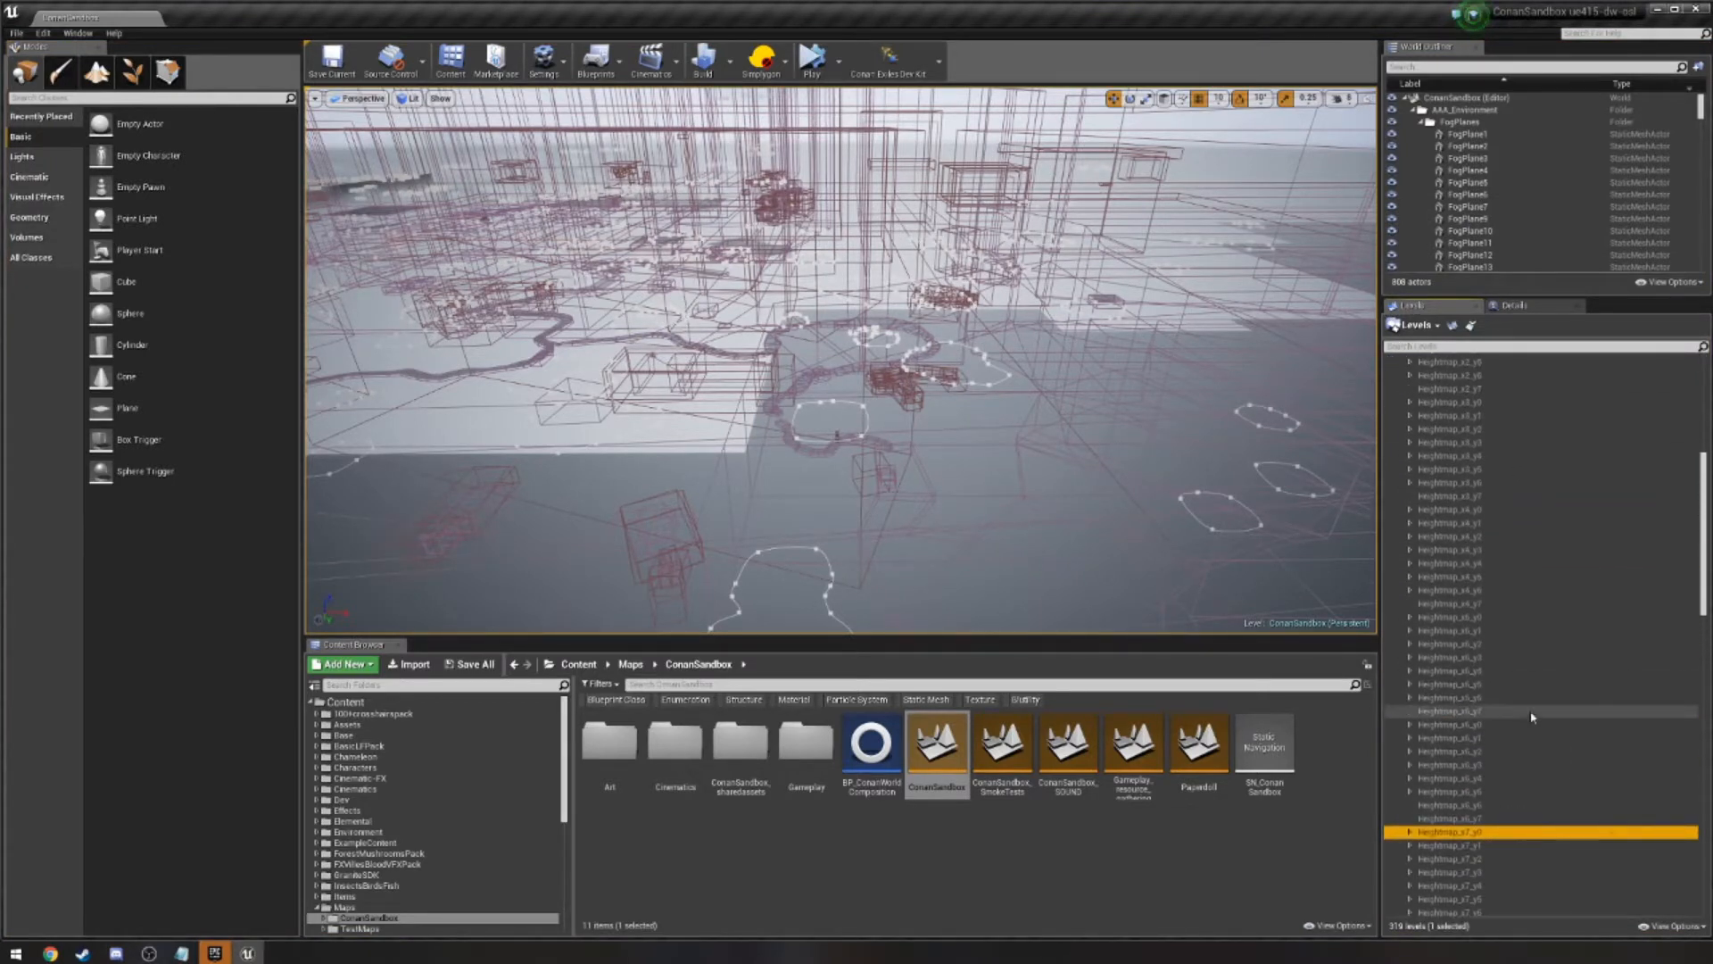
pyautogui.scroll(3, 1536, 701)
pyautogui.click(1469, 656)
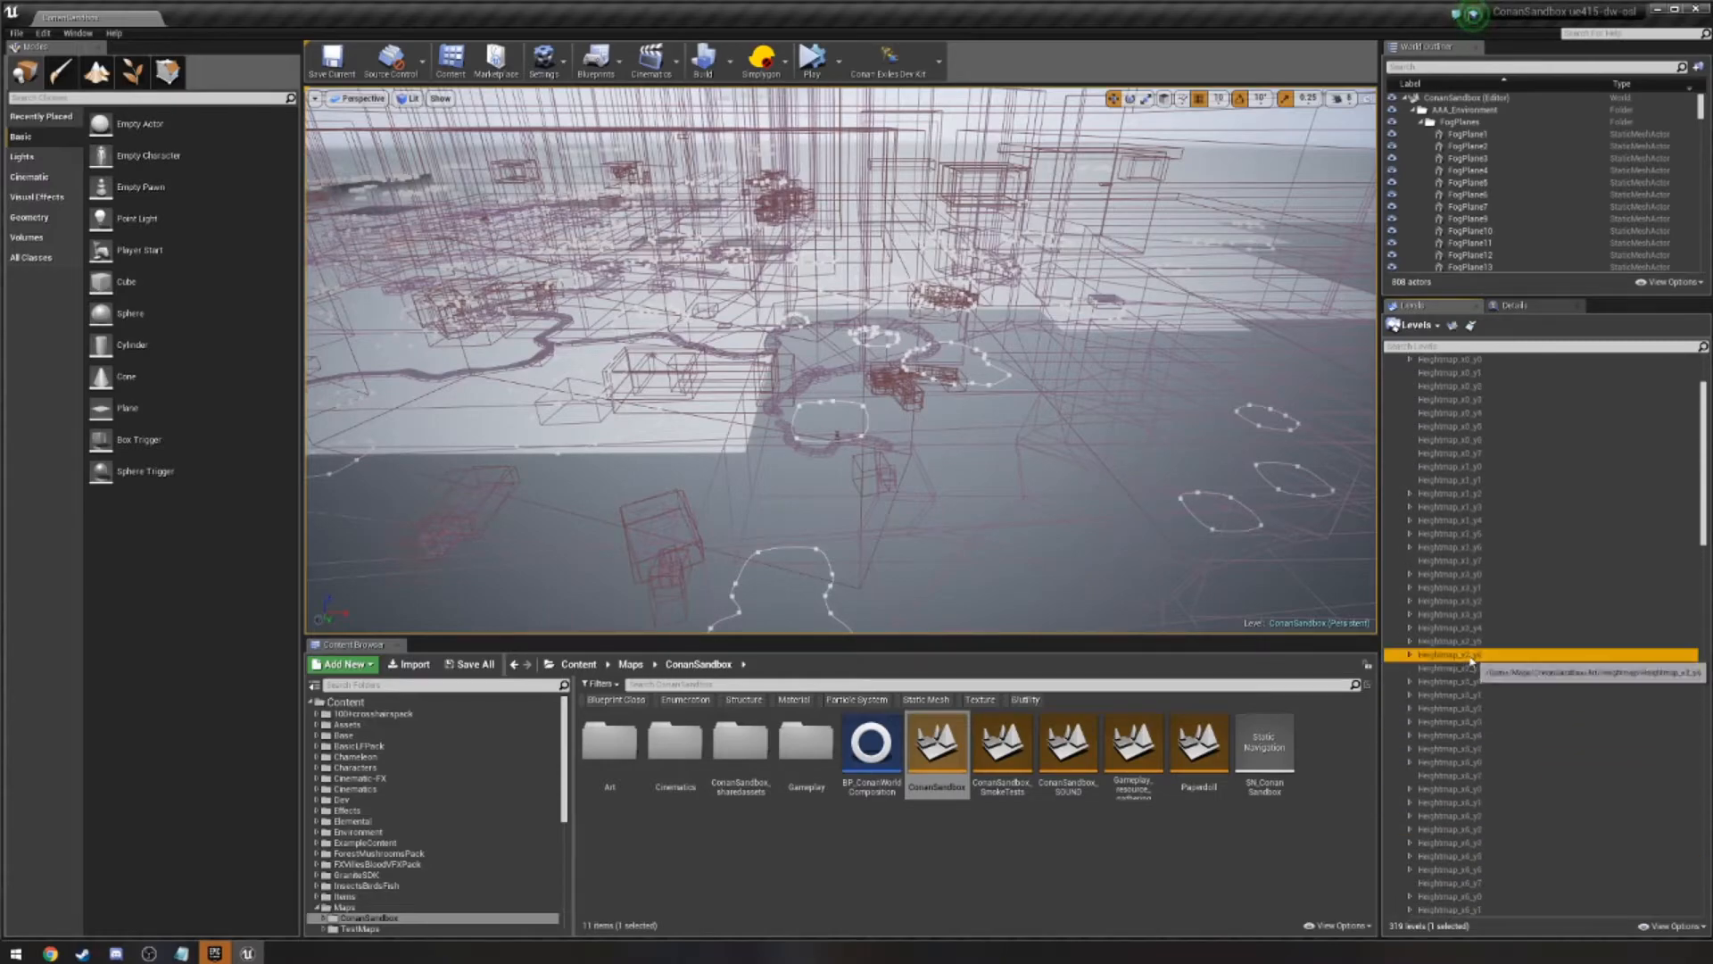
# Inspect the water plane and a nearby volume, then focus the view on SpecialPropertiesVolume_Skittering_Cavern_1.
pyautogui.moveTo(665, 464); pyautogui.dragTo(980, 453, button='right')
pyautogui.press('w')
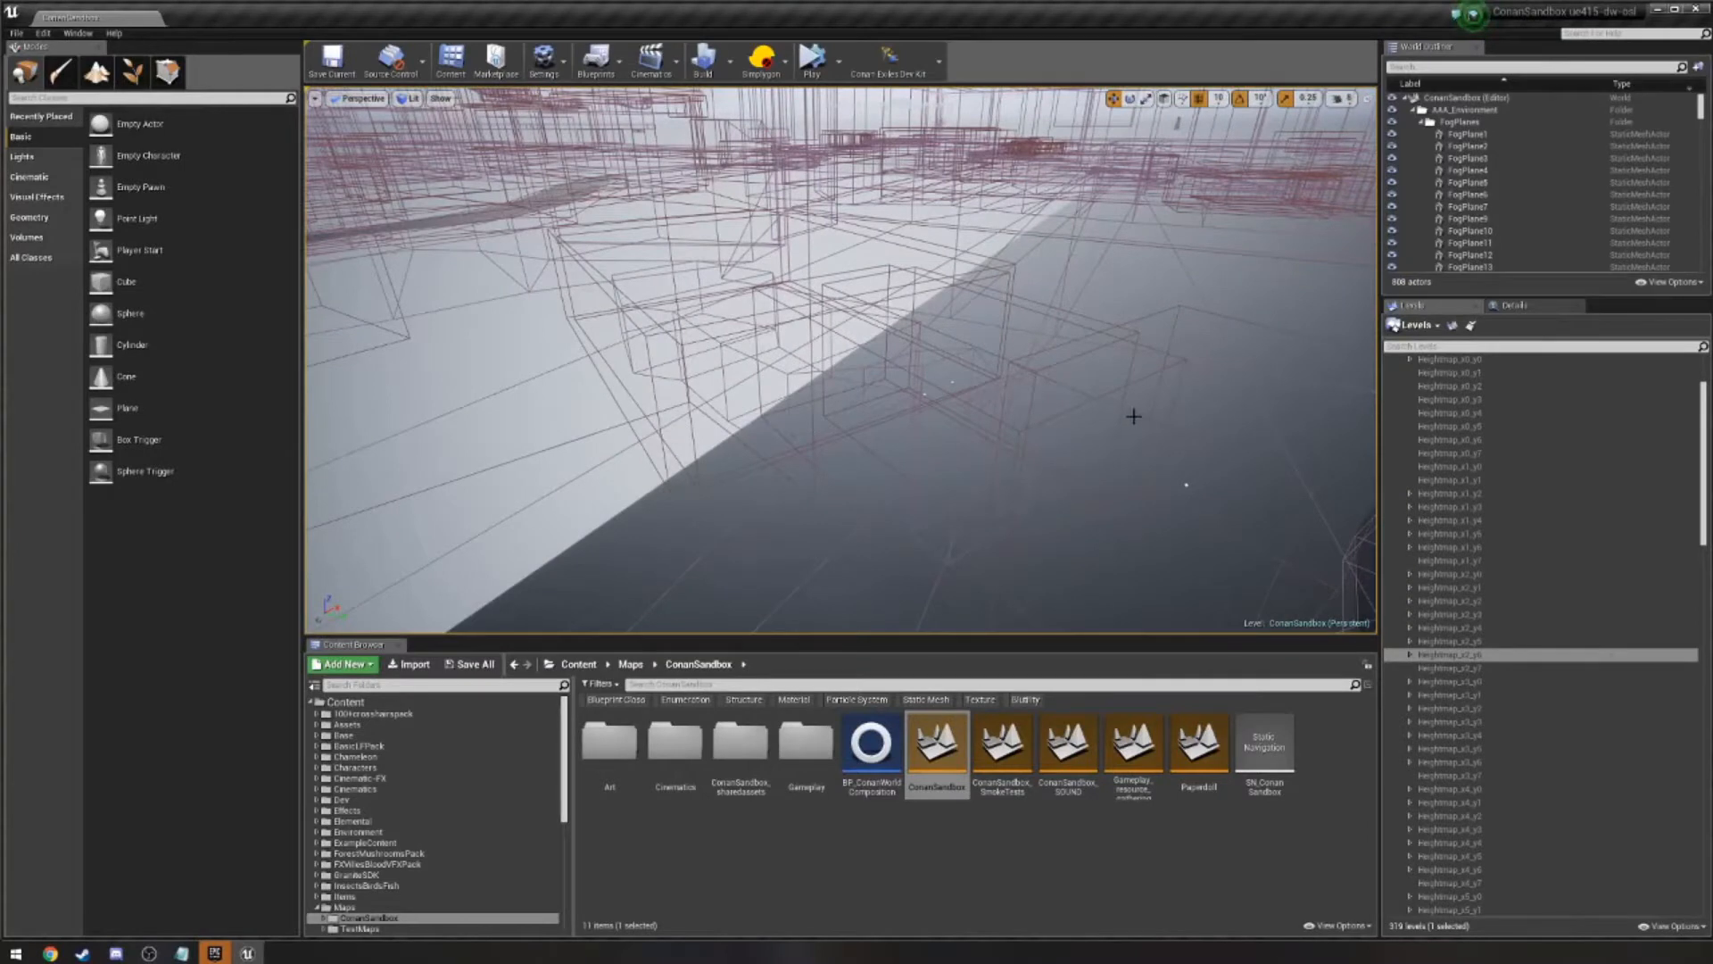
pyautogui.click(1130, 415)
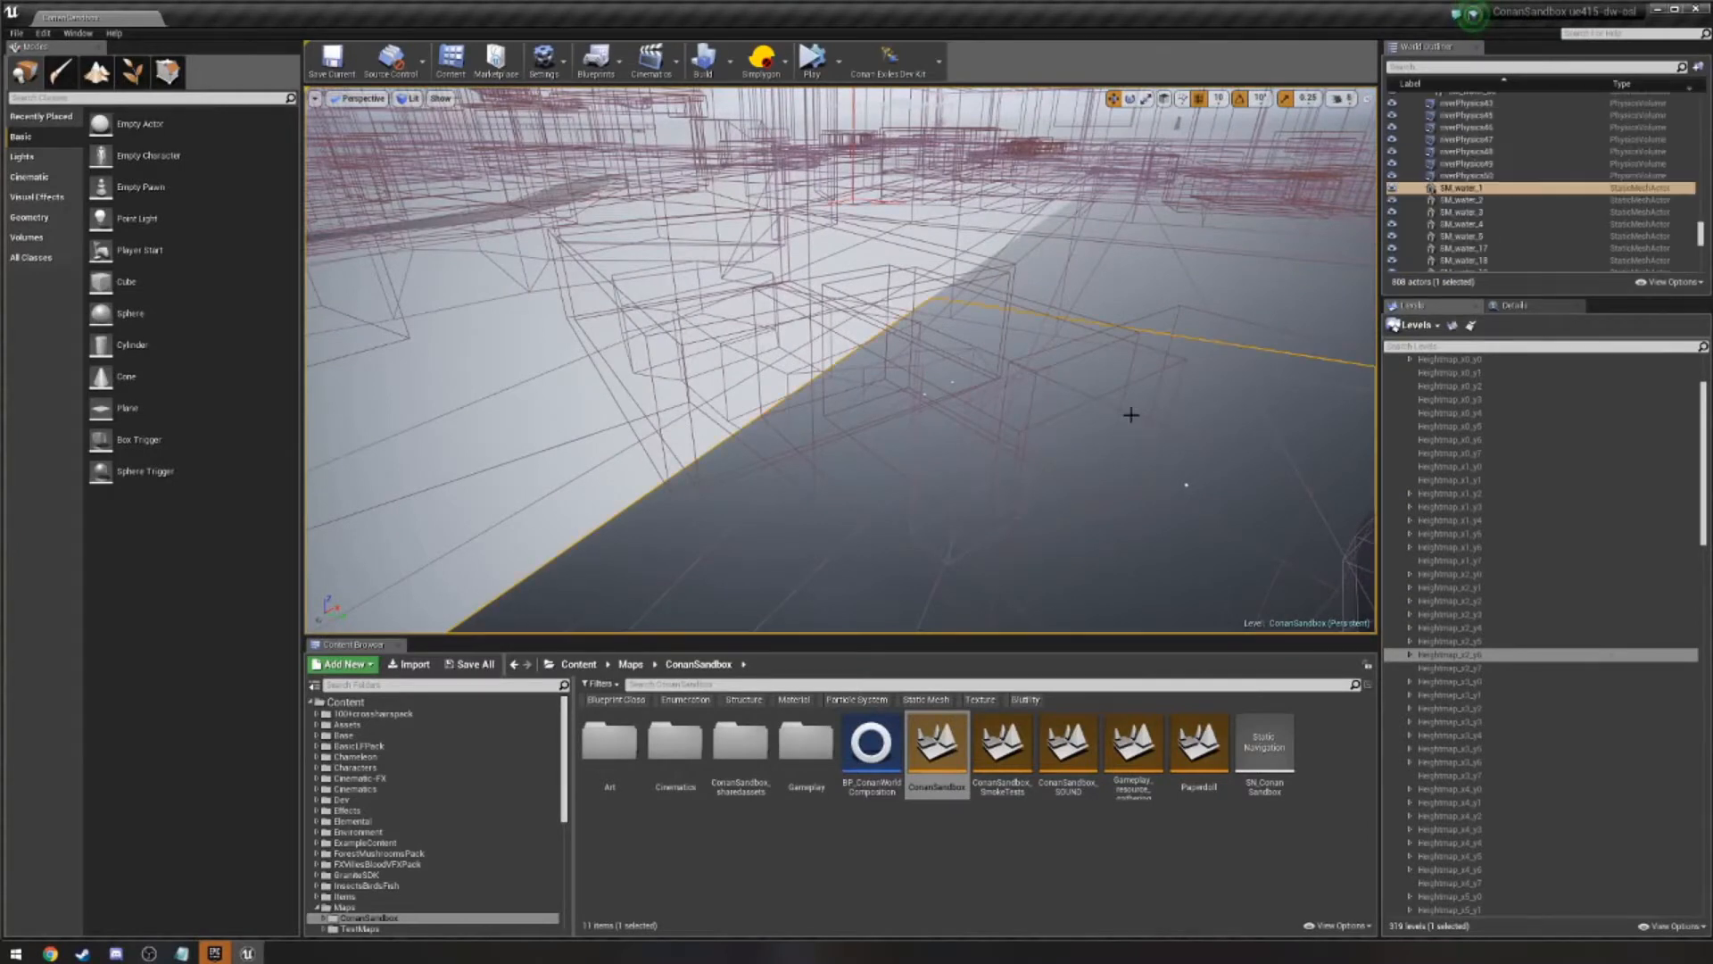
pyautogui.click(1011, 361)
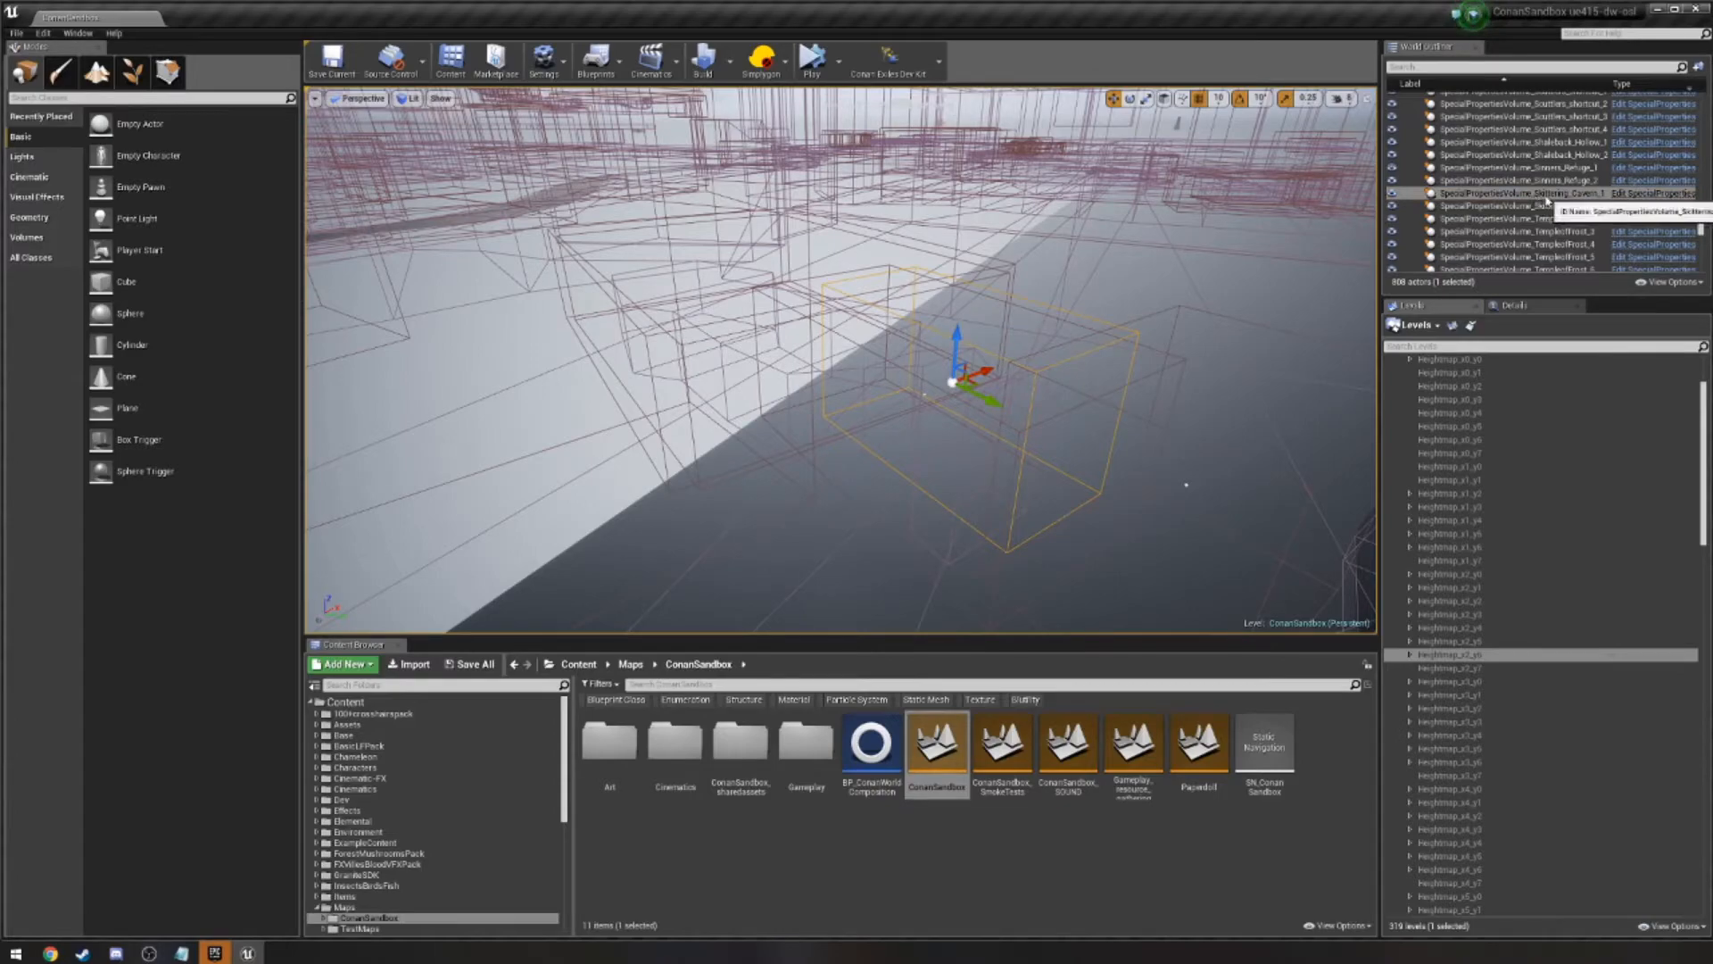
pyautogui.doubleClick(1546, 198)
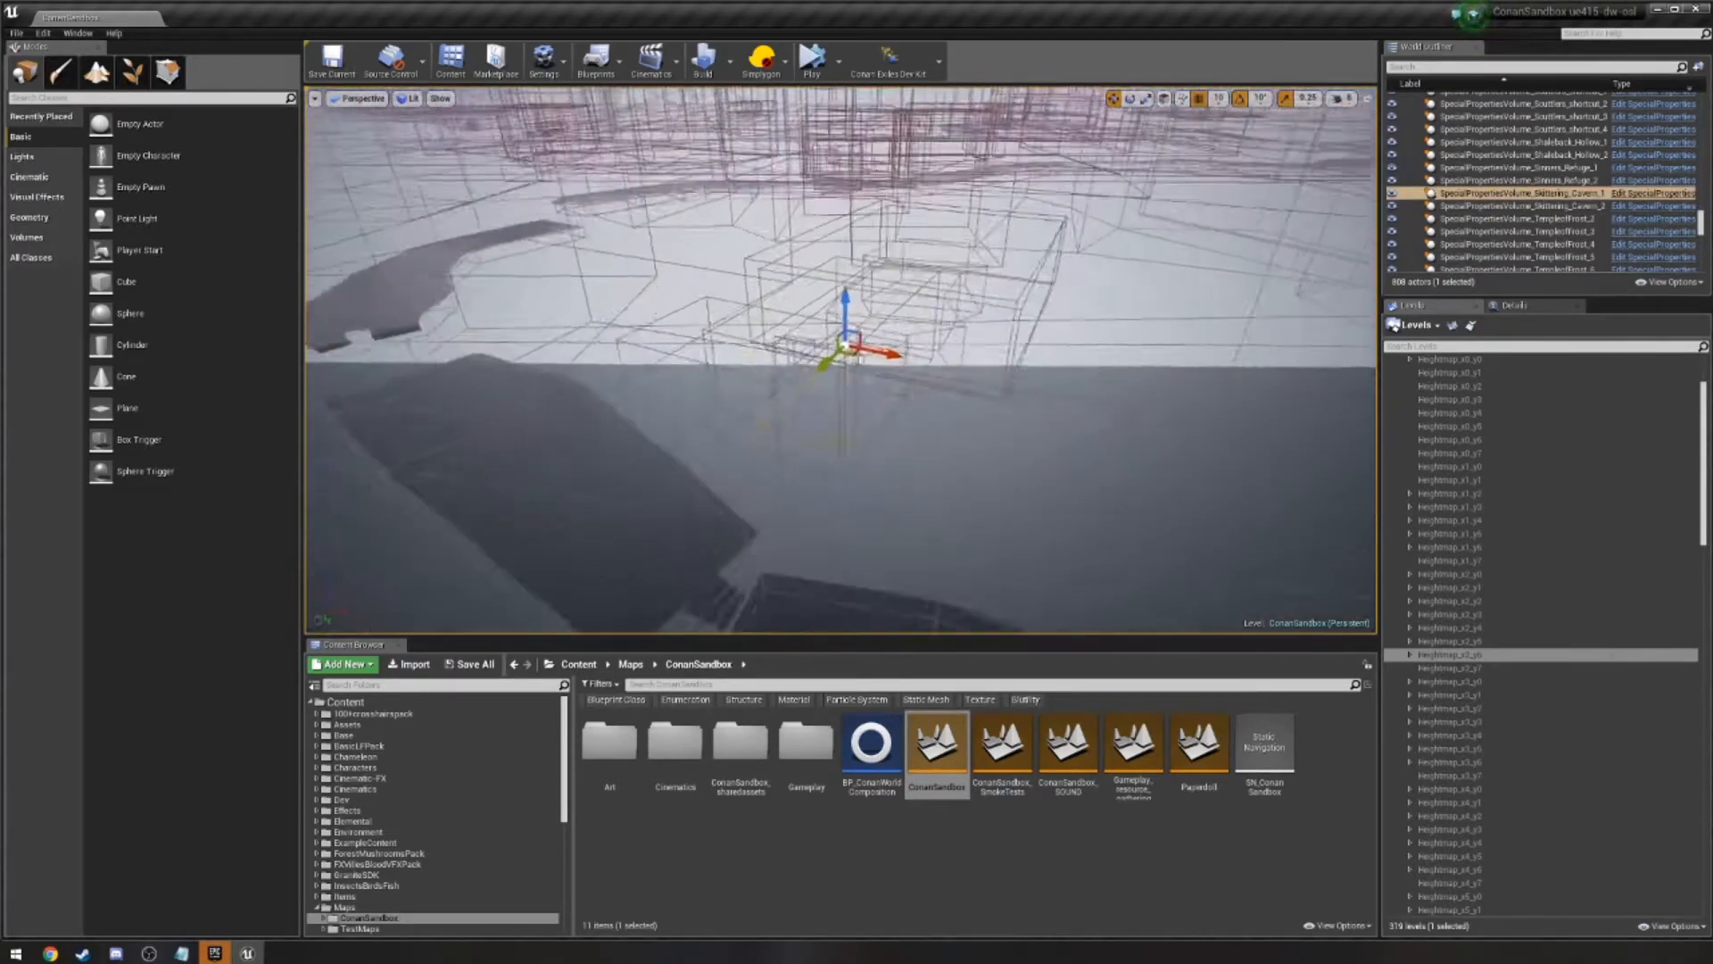
pyautogui.moveTo(843, 361); pyautogui.dragTo(767, 362, button='right')
# Examine the heightmap sublevels from Heightmap_x0_y0 through Heightmap_x7_y7, selecting Heightmap_x0_y0 as the first tile.
pyautogui.scroll(-4, 1454, 739)
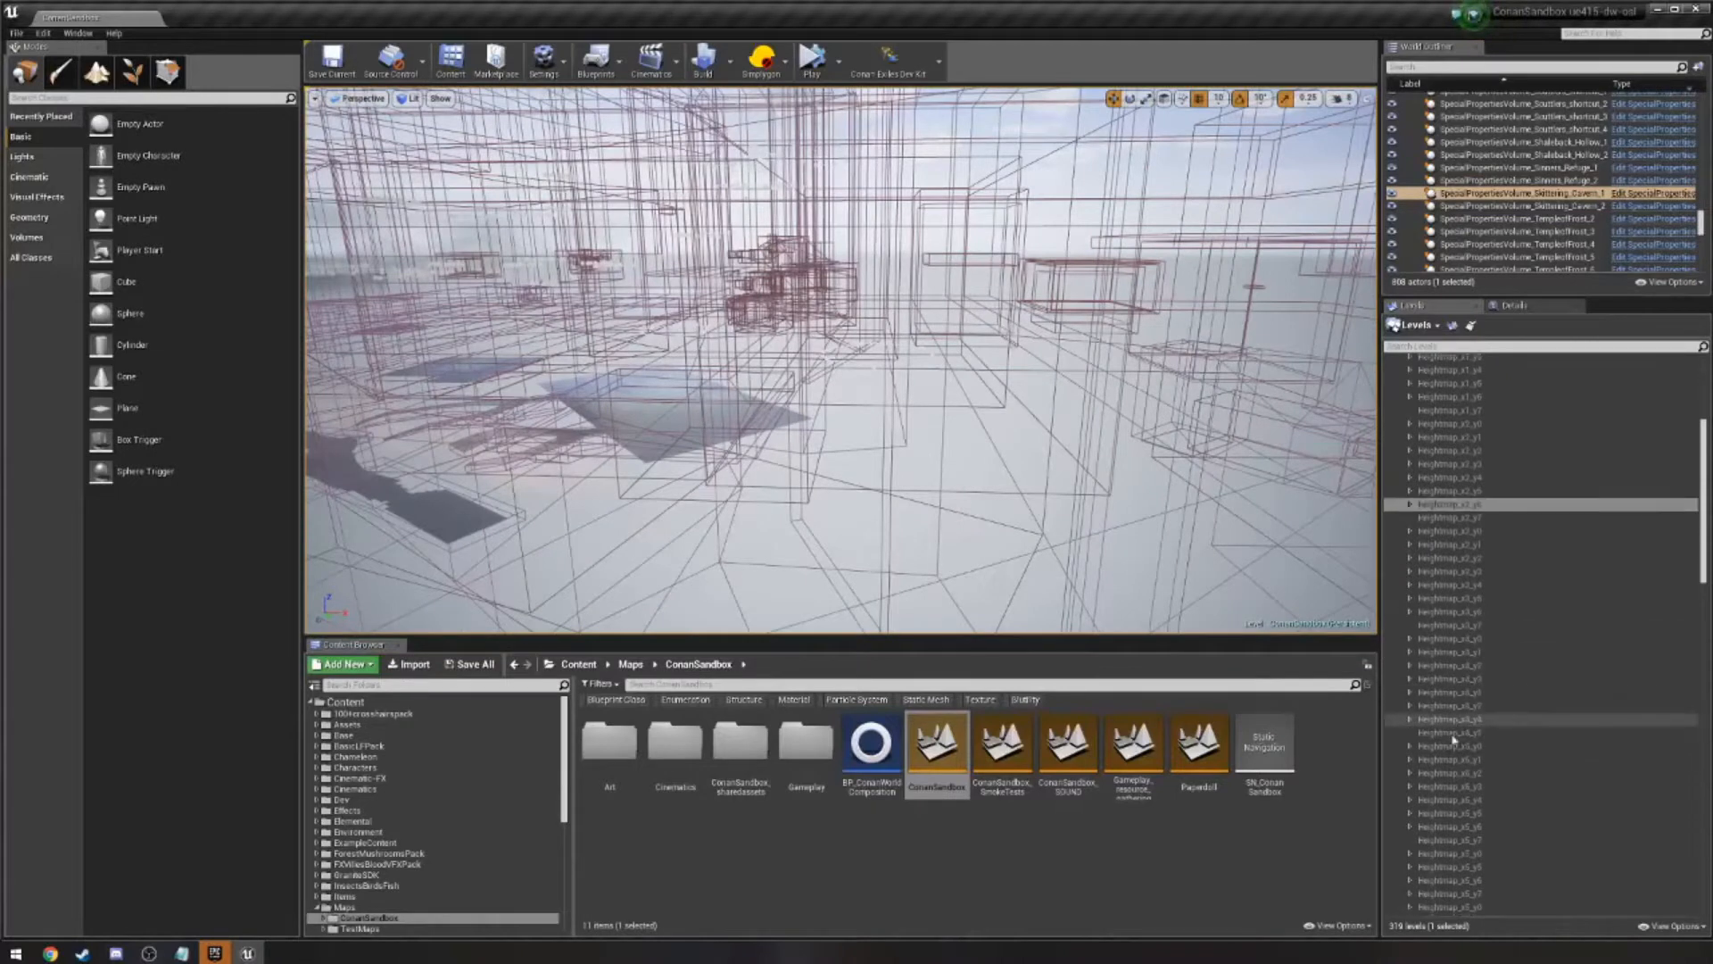
pyautogui.scroll(-8, 1459, 743)
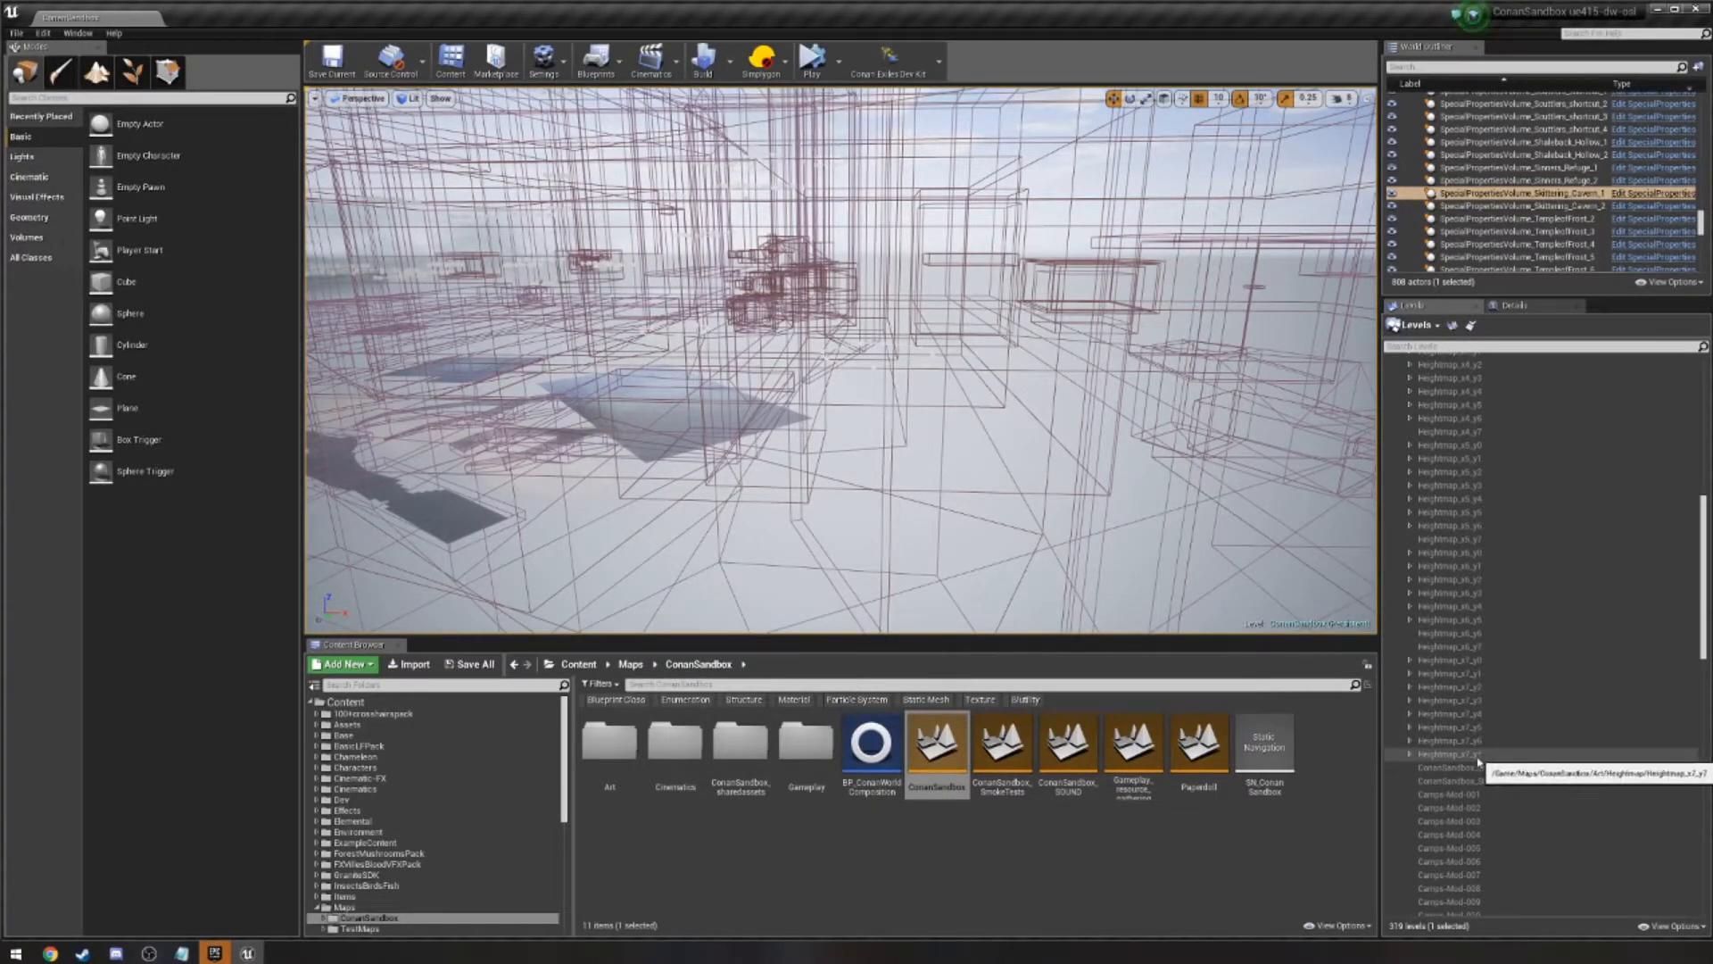
pyautogui.scroll(15, 1507, 749)
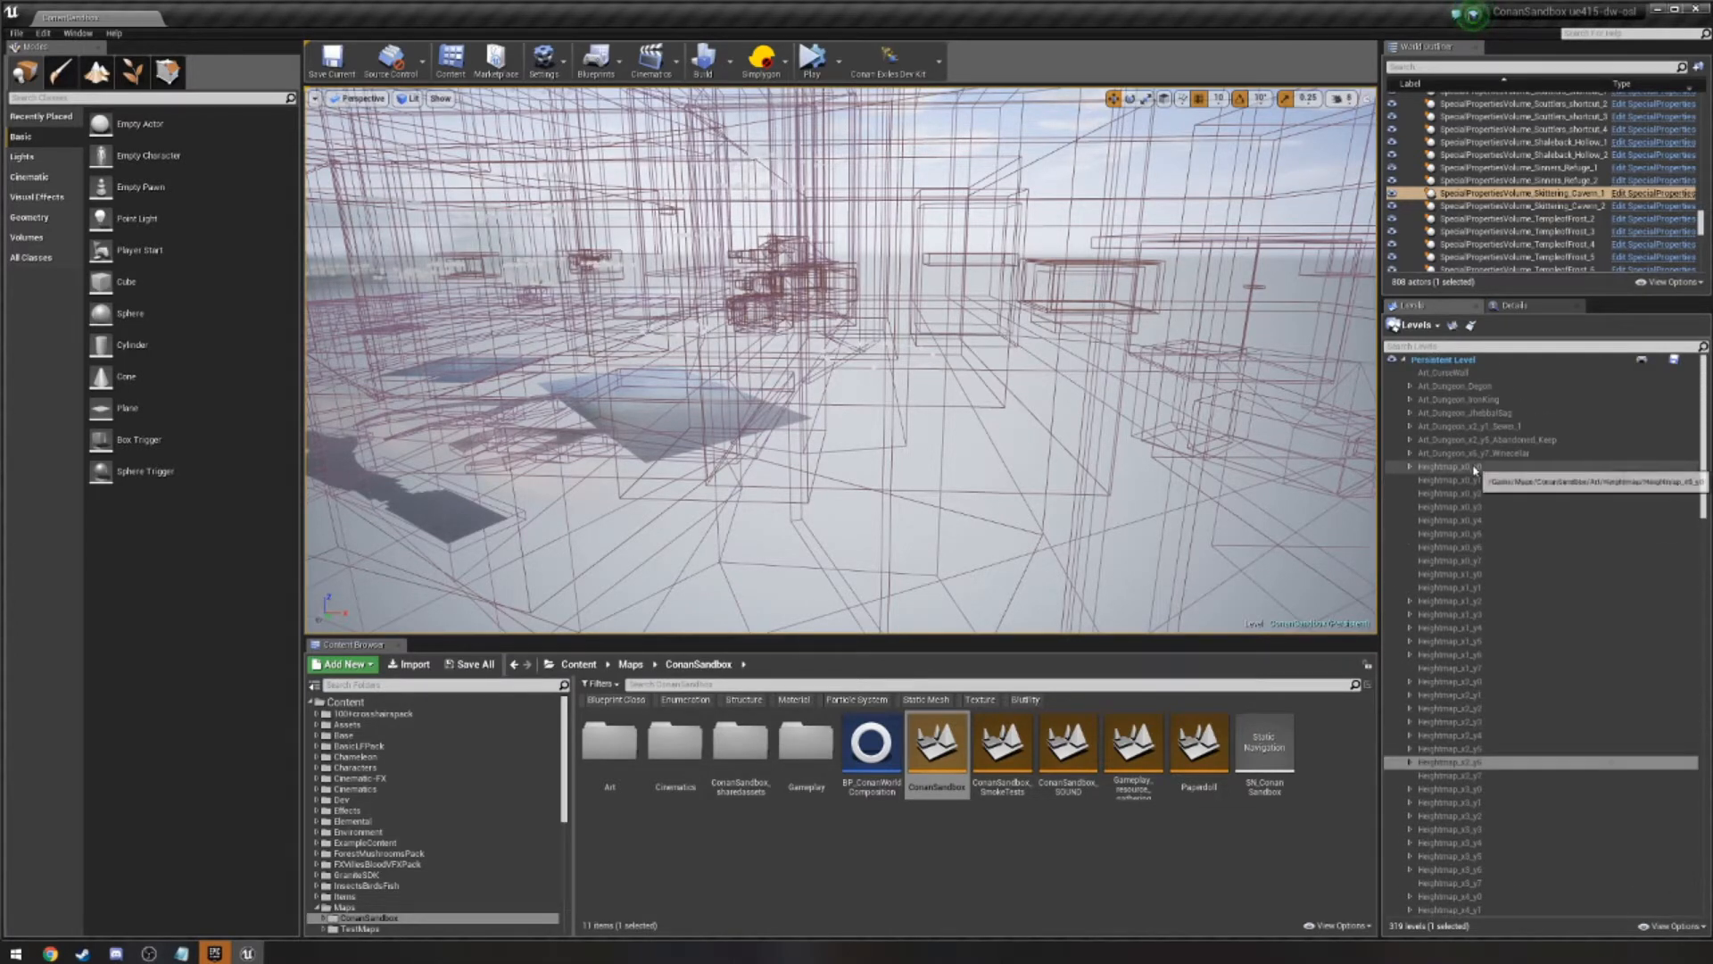
pyautogui.click(1480, 467)
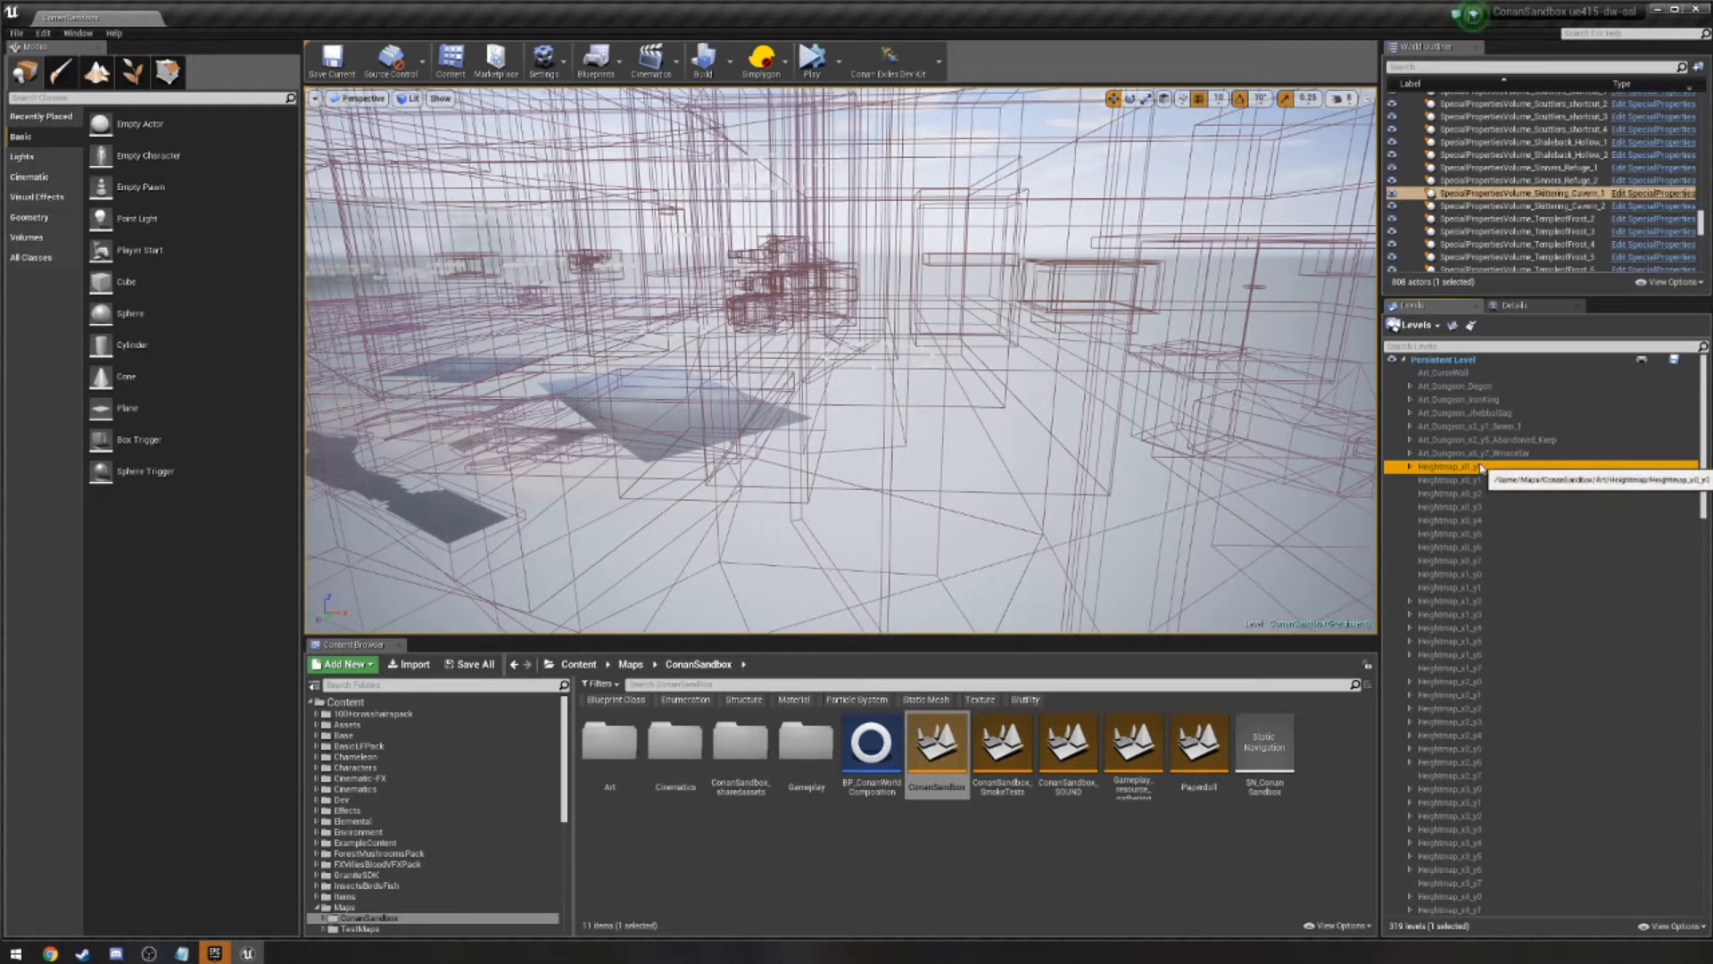
pyautogui.scroll(-12, 1490, 526)
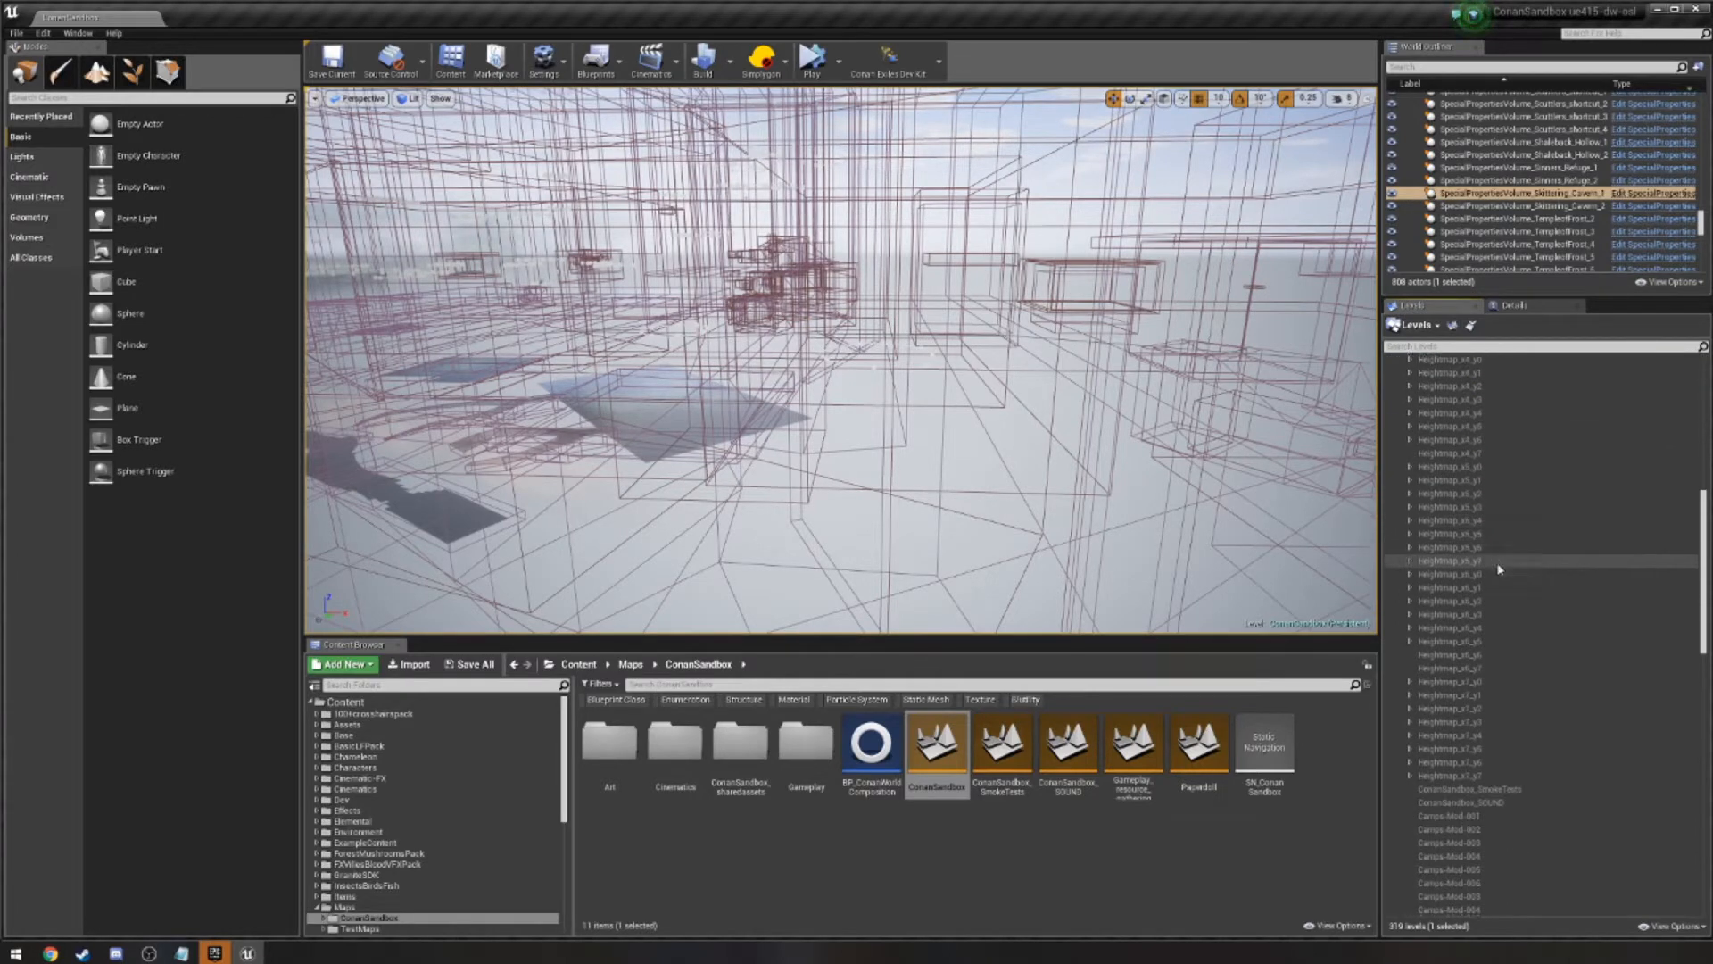
pyautogui.scroll(12, 1499, 568)
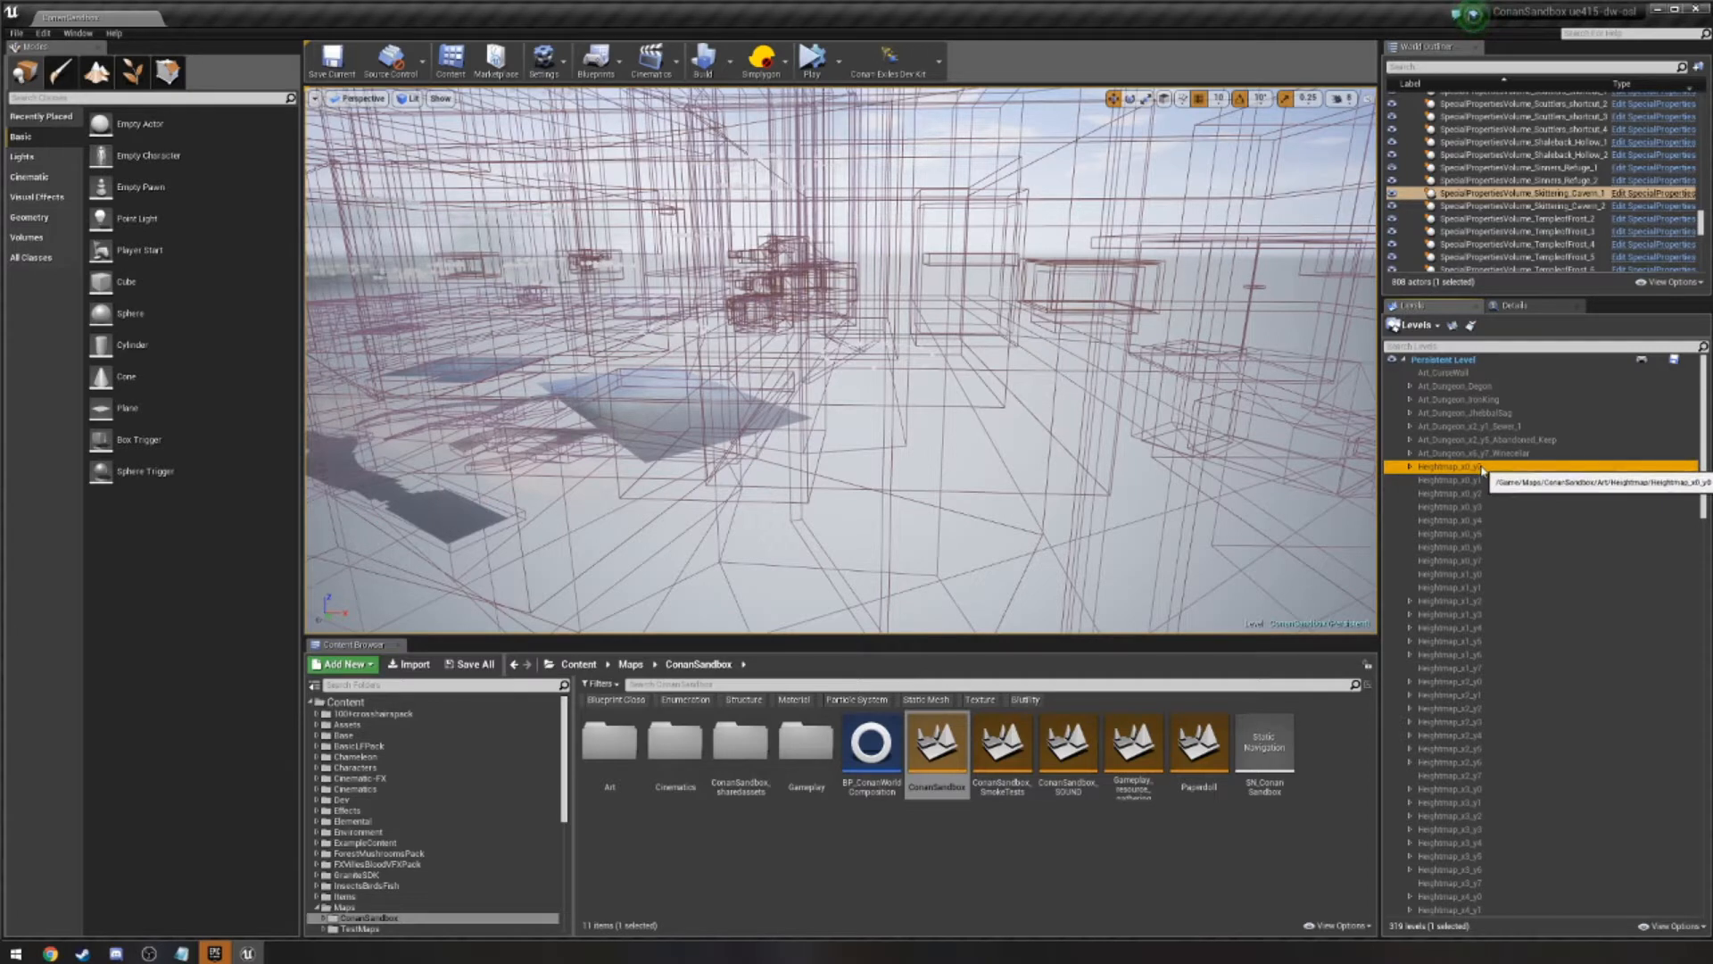
pyautogui.scroll(-10, 1485, 535)
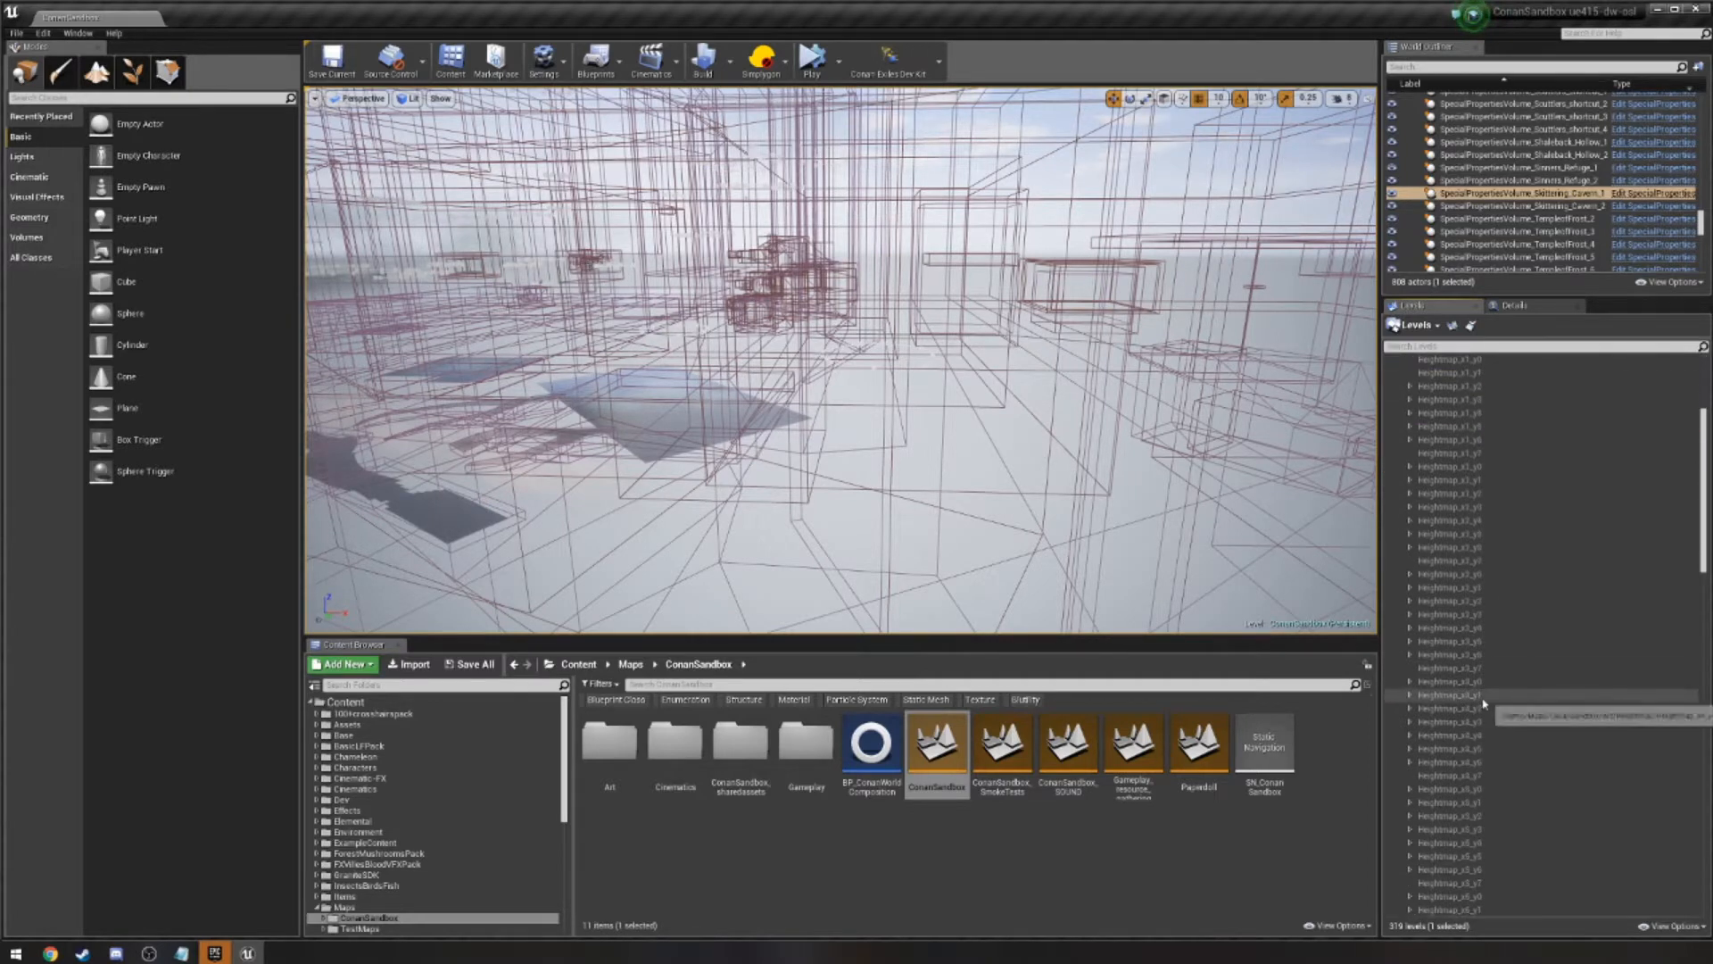
pyautogui.scroll(-3, 1484, 703)
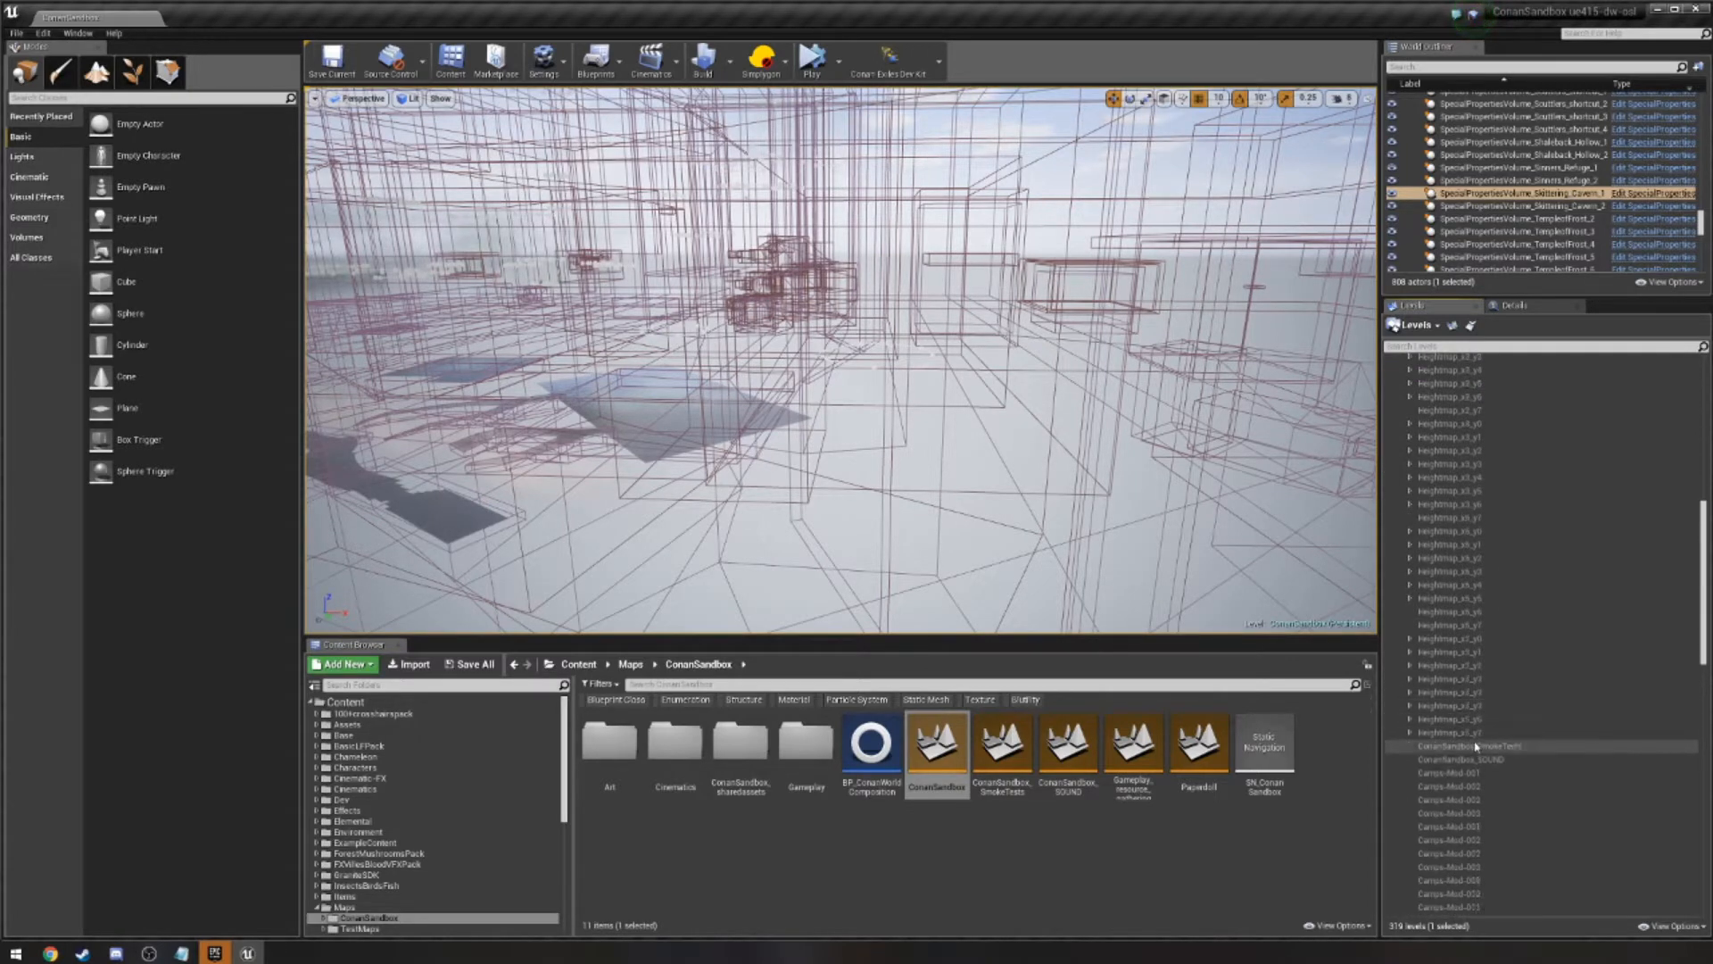
# Review the heightmap sublevels upward from the x7 row, selecting Heightmap_x7_y1.
pyautogui.click(1485, 682)
pyautogui.click(1479, 653)
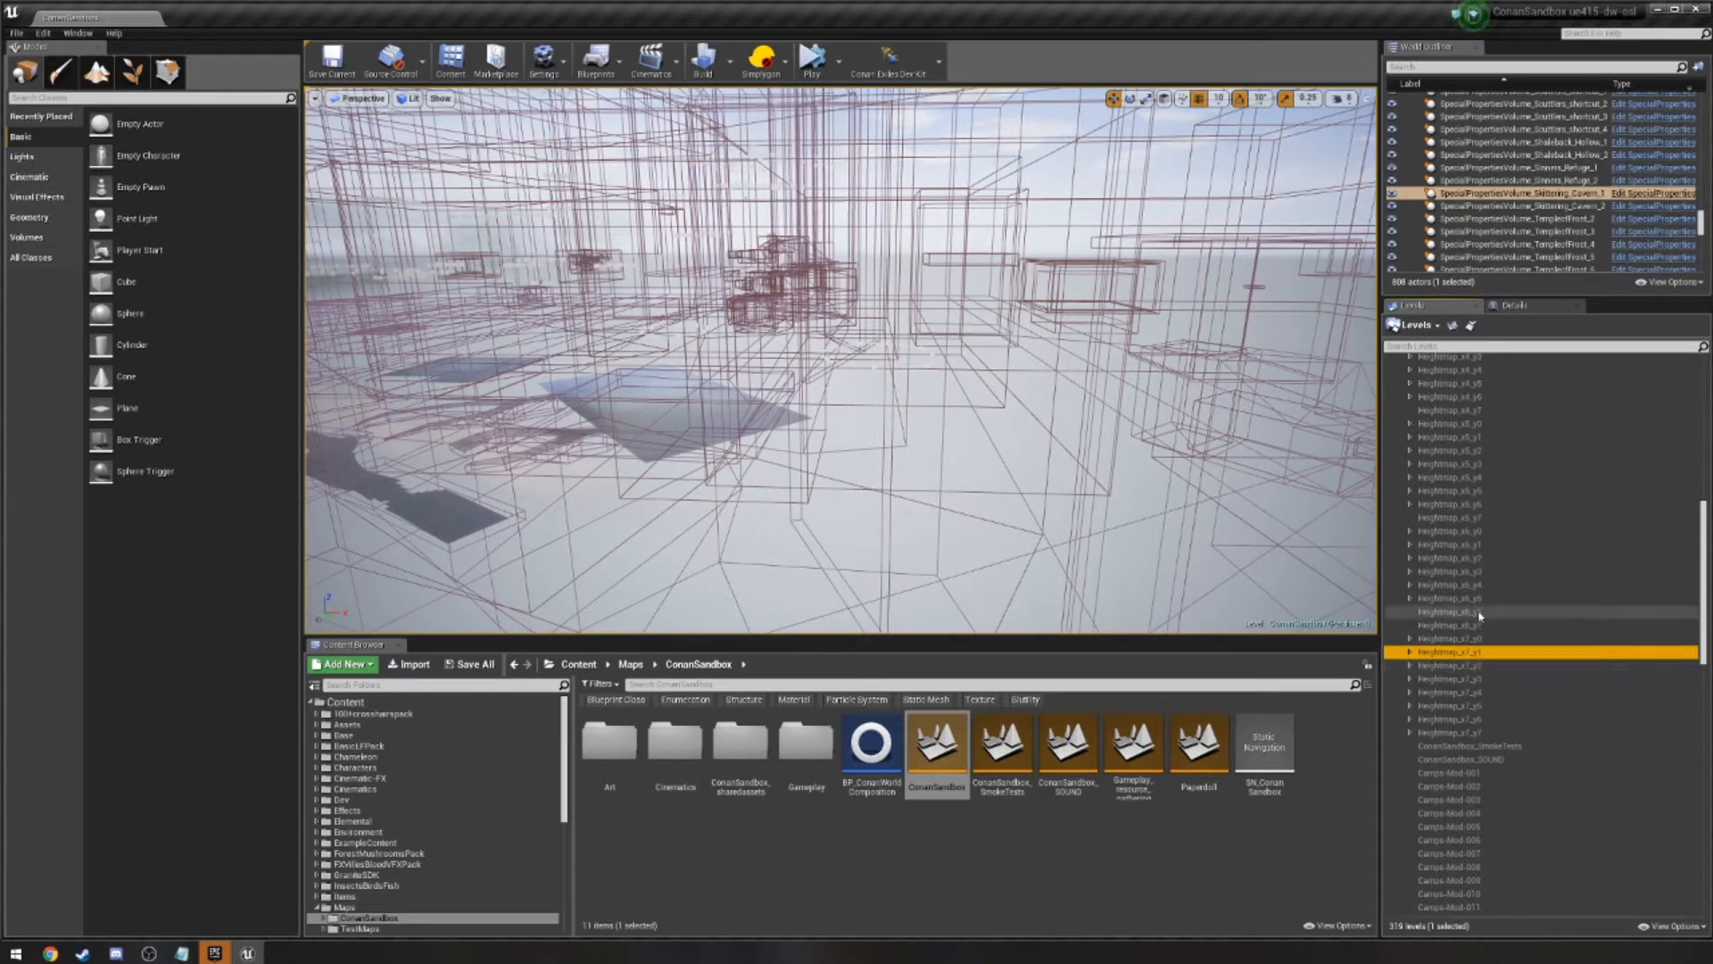
pyautogui.scroll(2, 1486, 667)
pyautogui.scroll(5, 1476, 669)
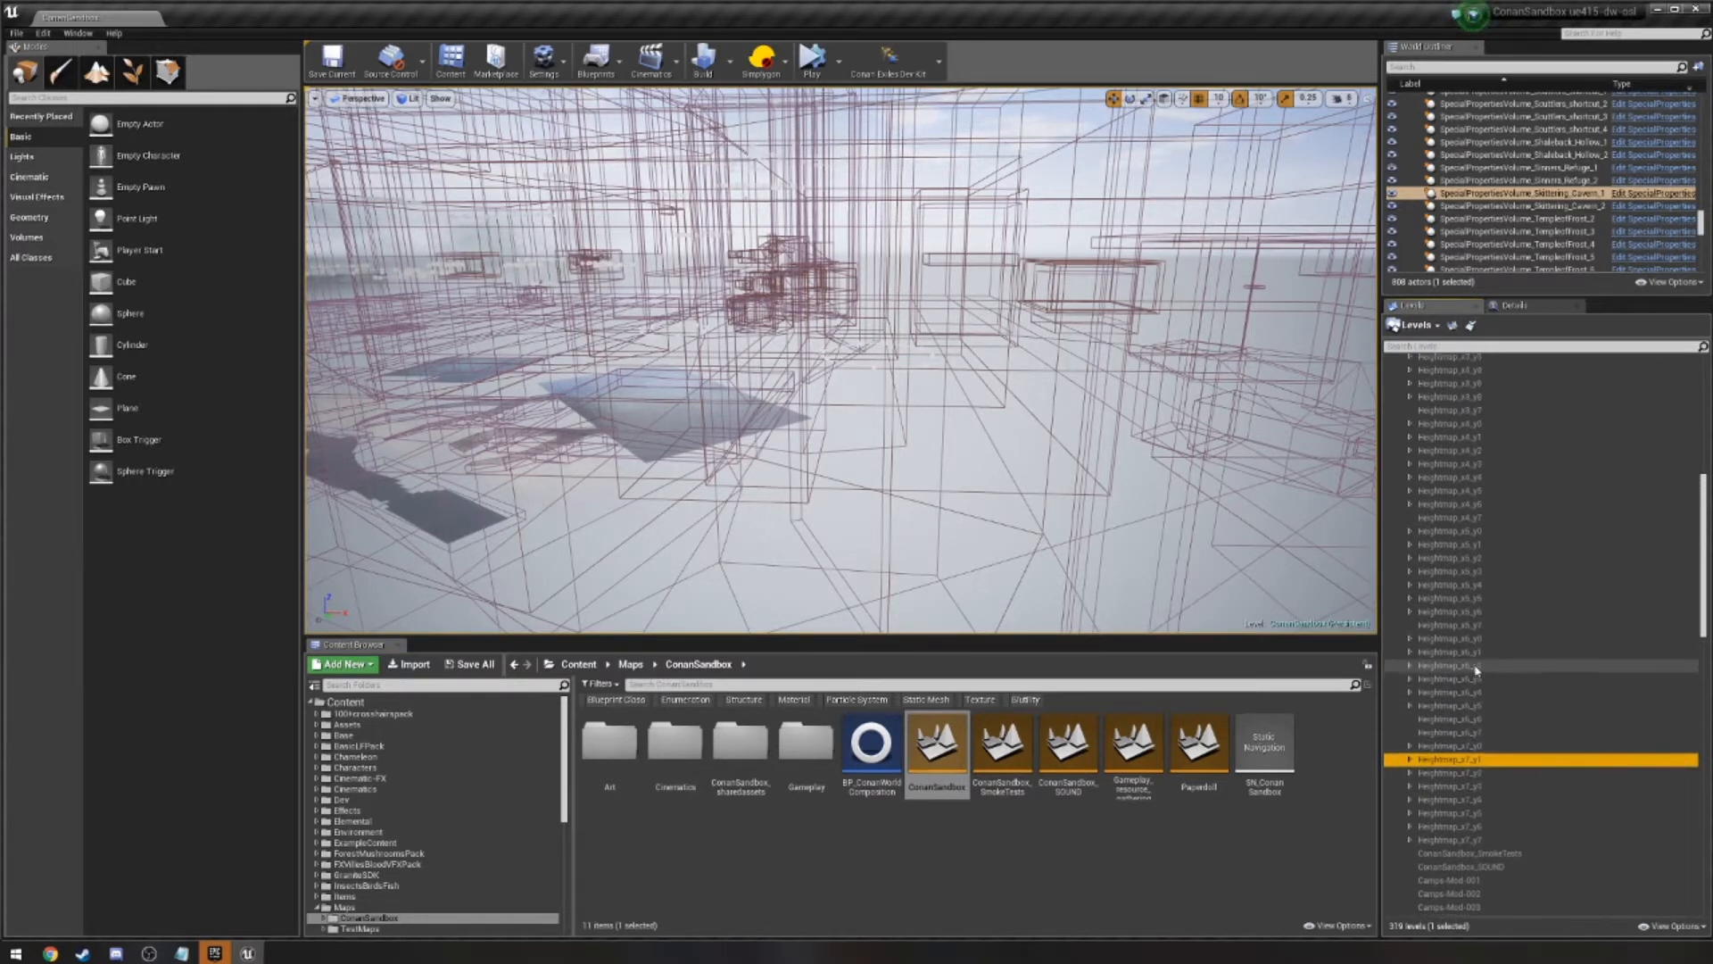
pyautogui.scroll(3, 1491, 647)
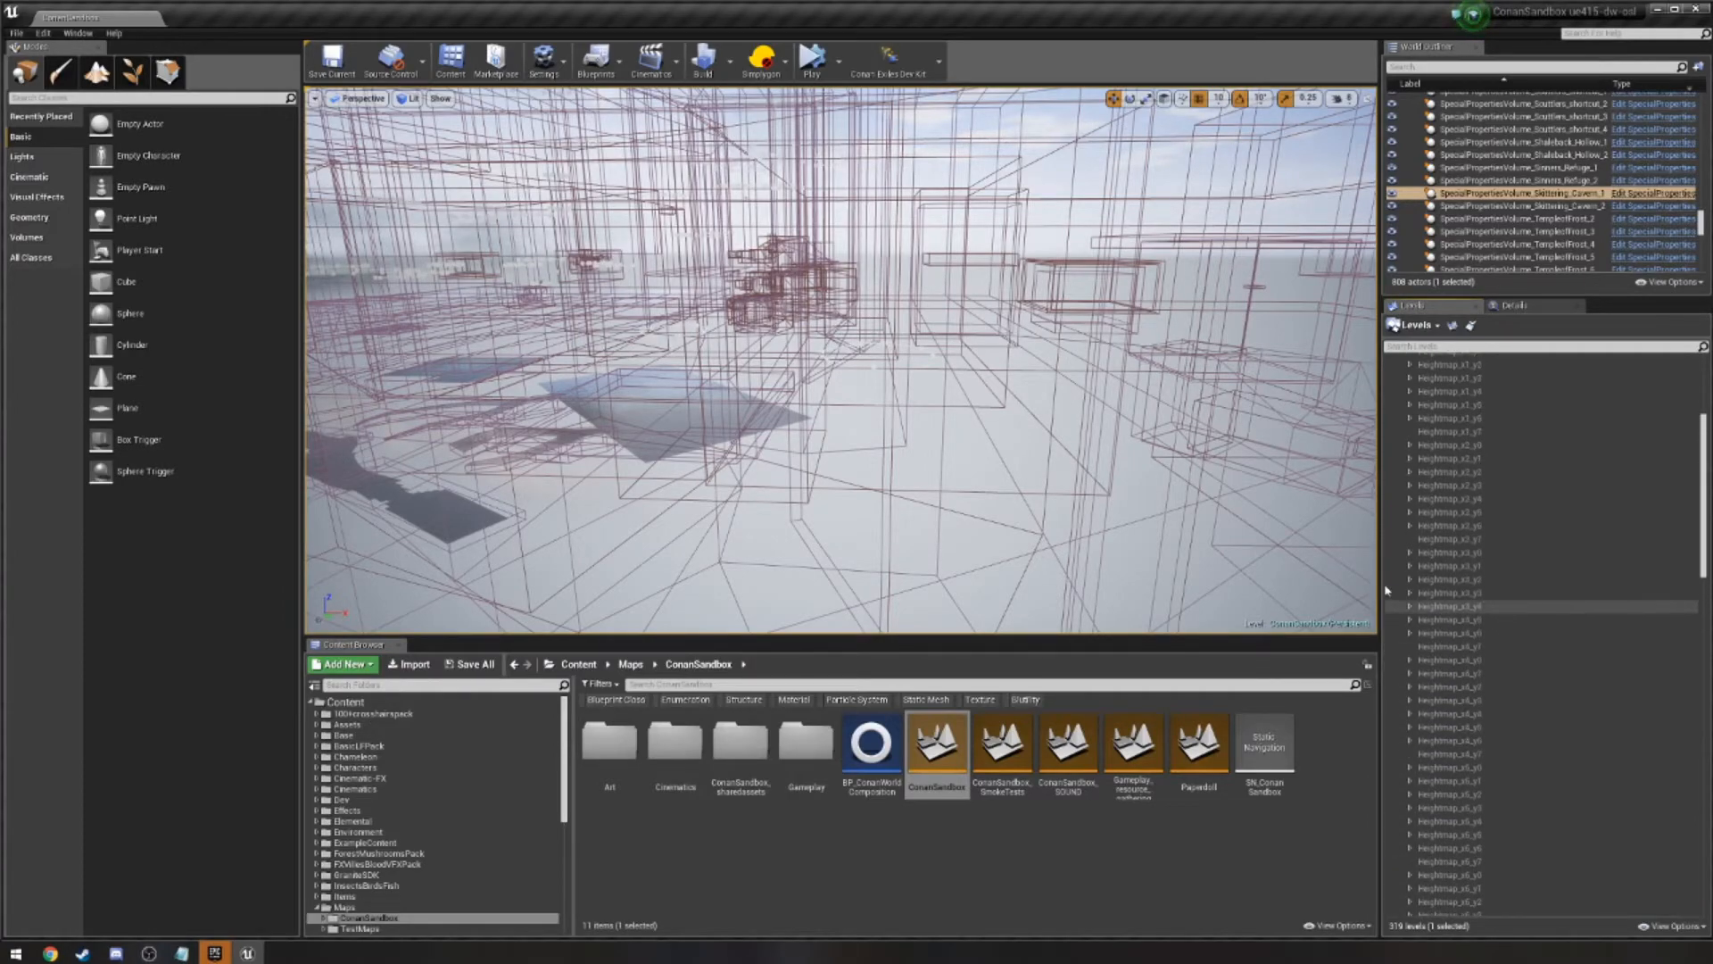
# Examine the level's wireframe volumes from several sides, selecting NavMeshBoundsVolume_WholeWorld and then Ultra_Dynamic_Sky.
pyautogui.moveTo(1149, 463); pyautogui.dragTo(1186, 446, button='right')
pyautogui.press('w')
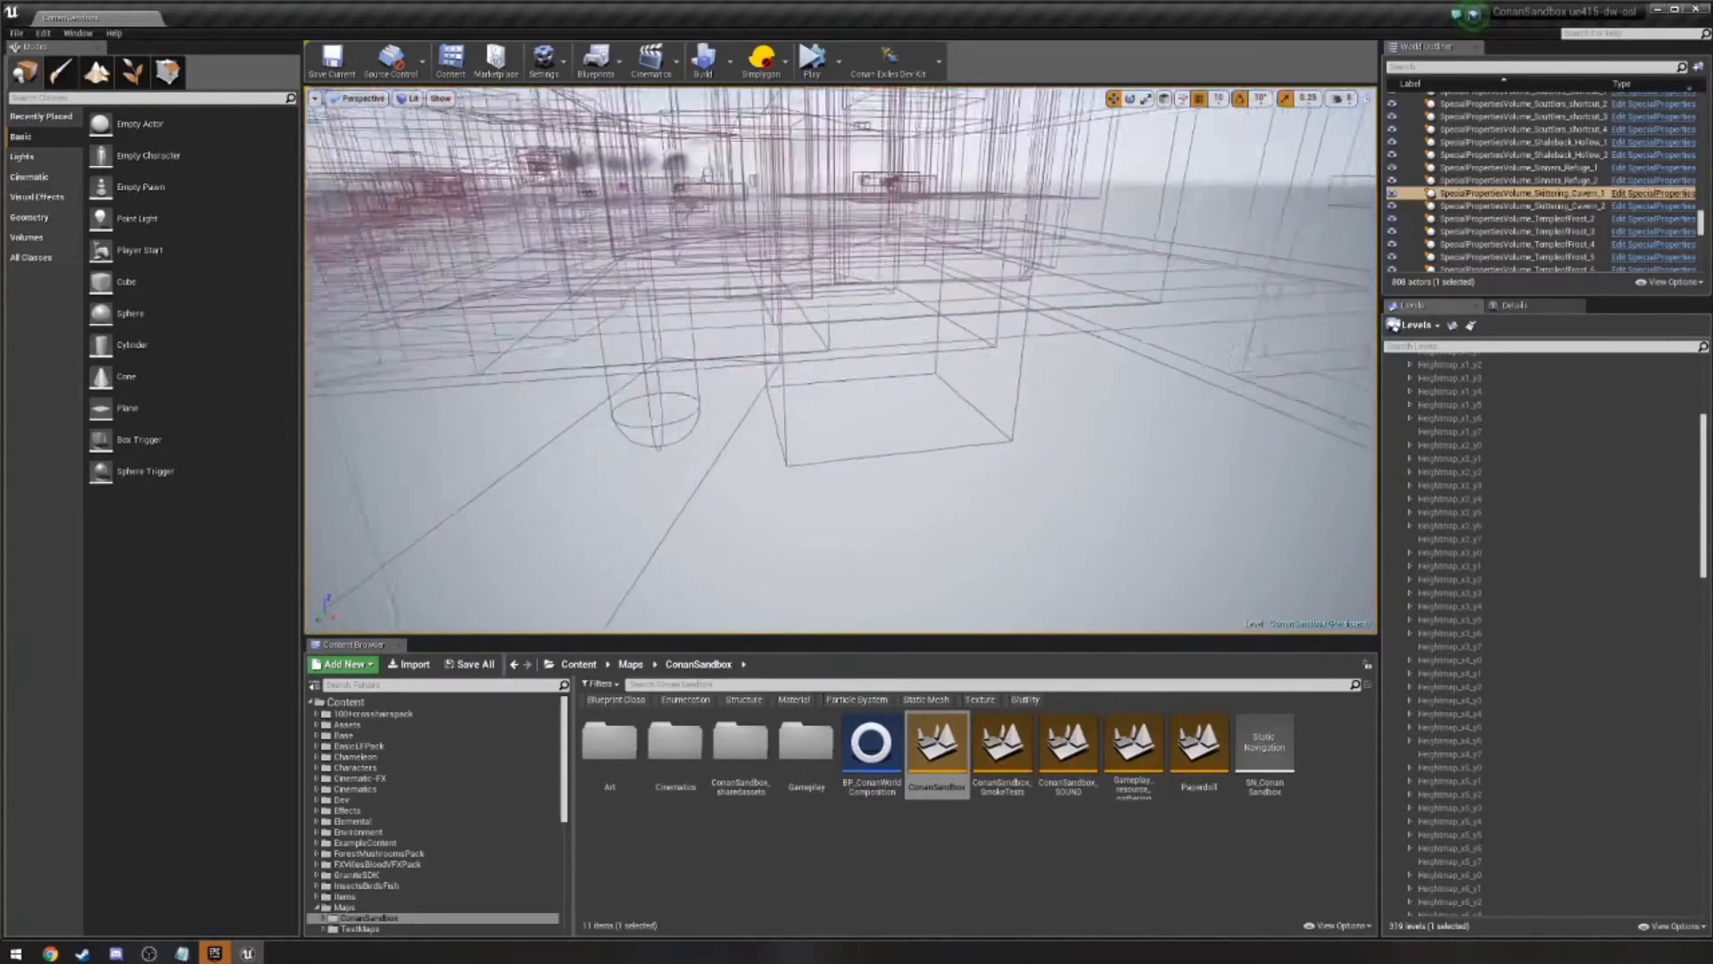
pyautogui.moveTo(1187, 446); pyautogui.dragTo(1126, 426, button='right')
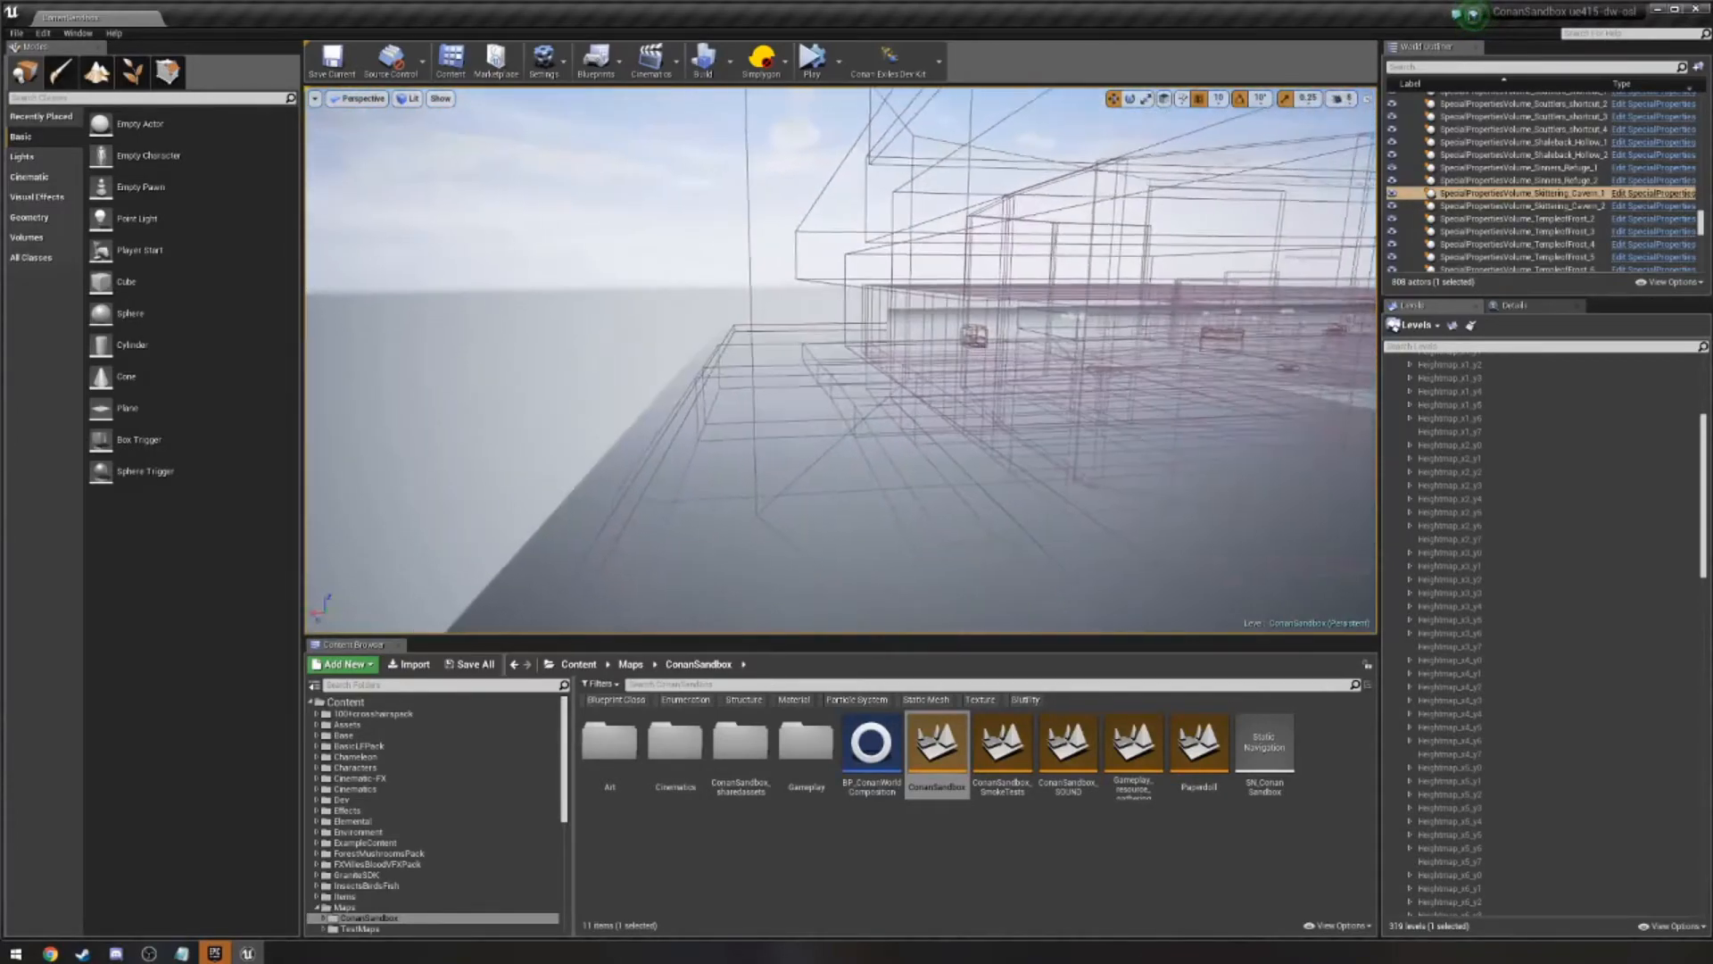
pyautogui.click(758, 297)
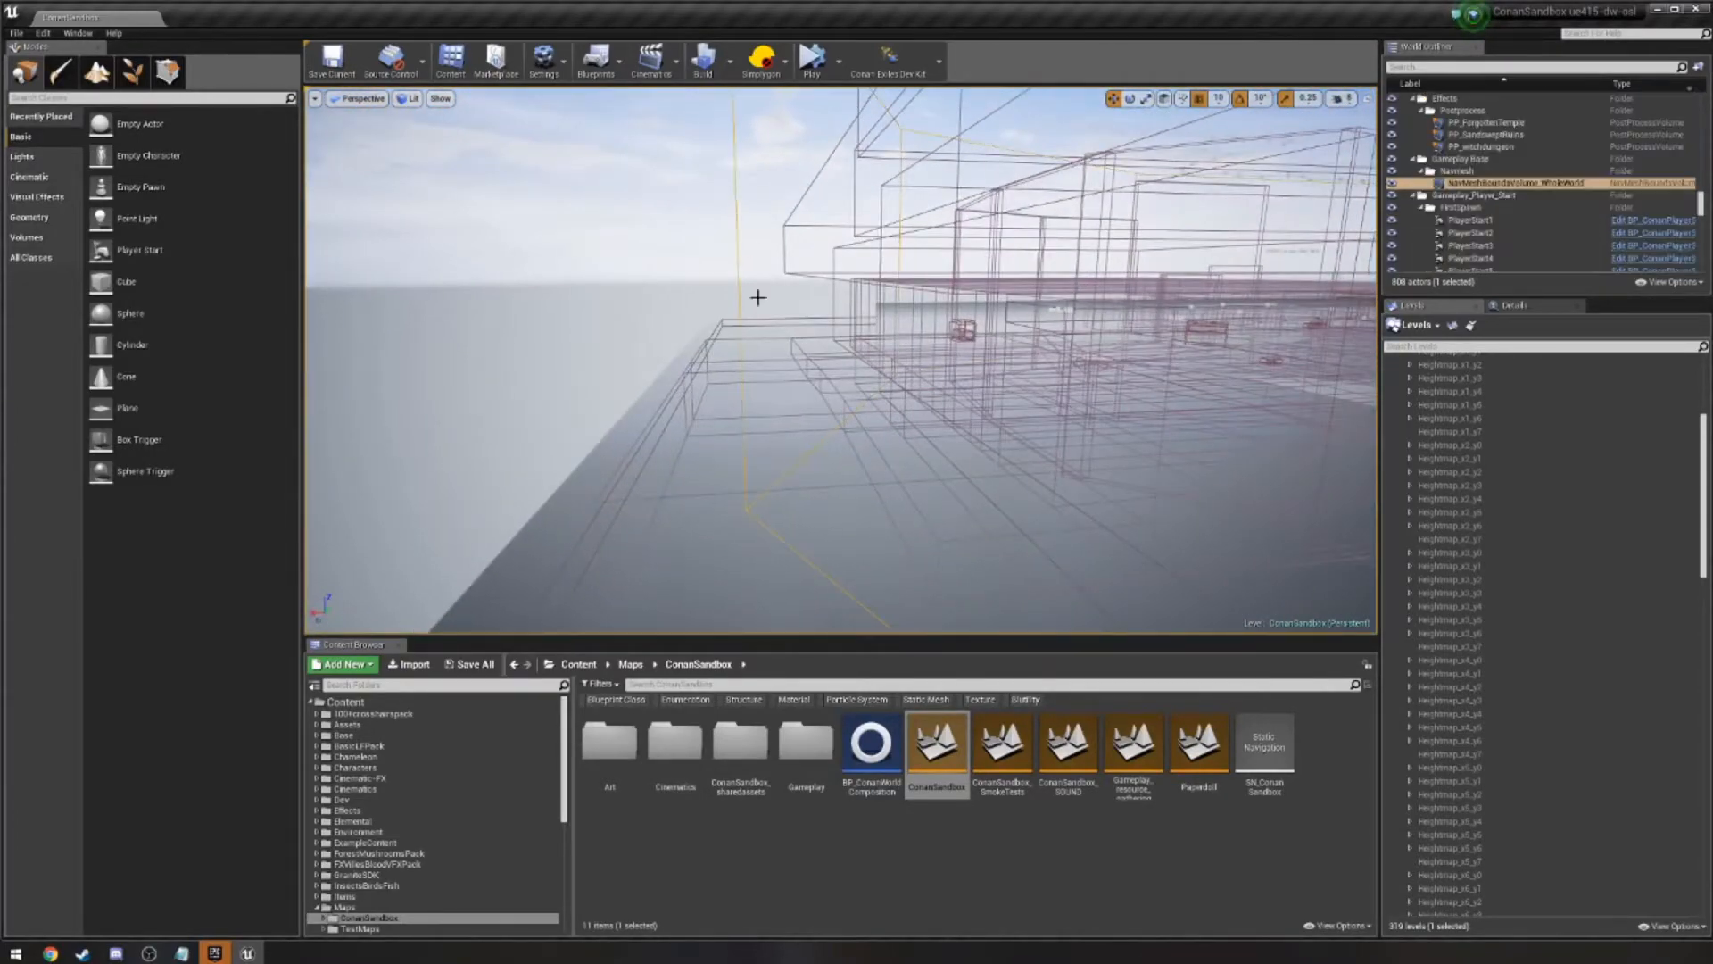
pyautogui.moveTo(757, 297); pyautogui.dragTo(852, 243, button='right')
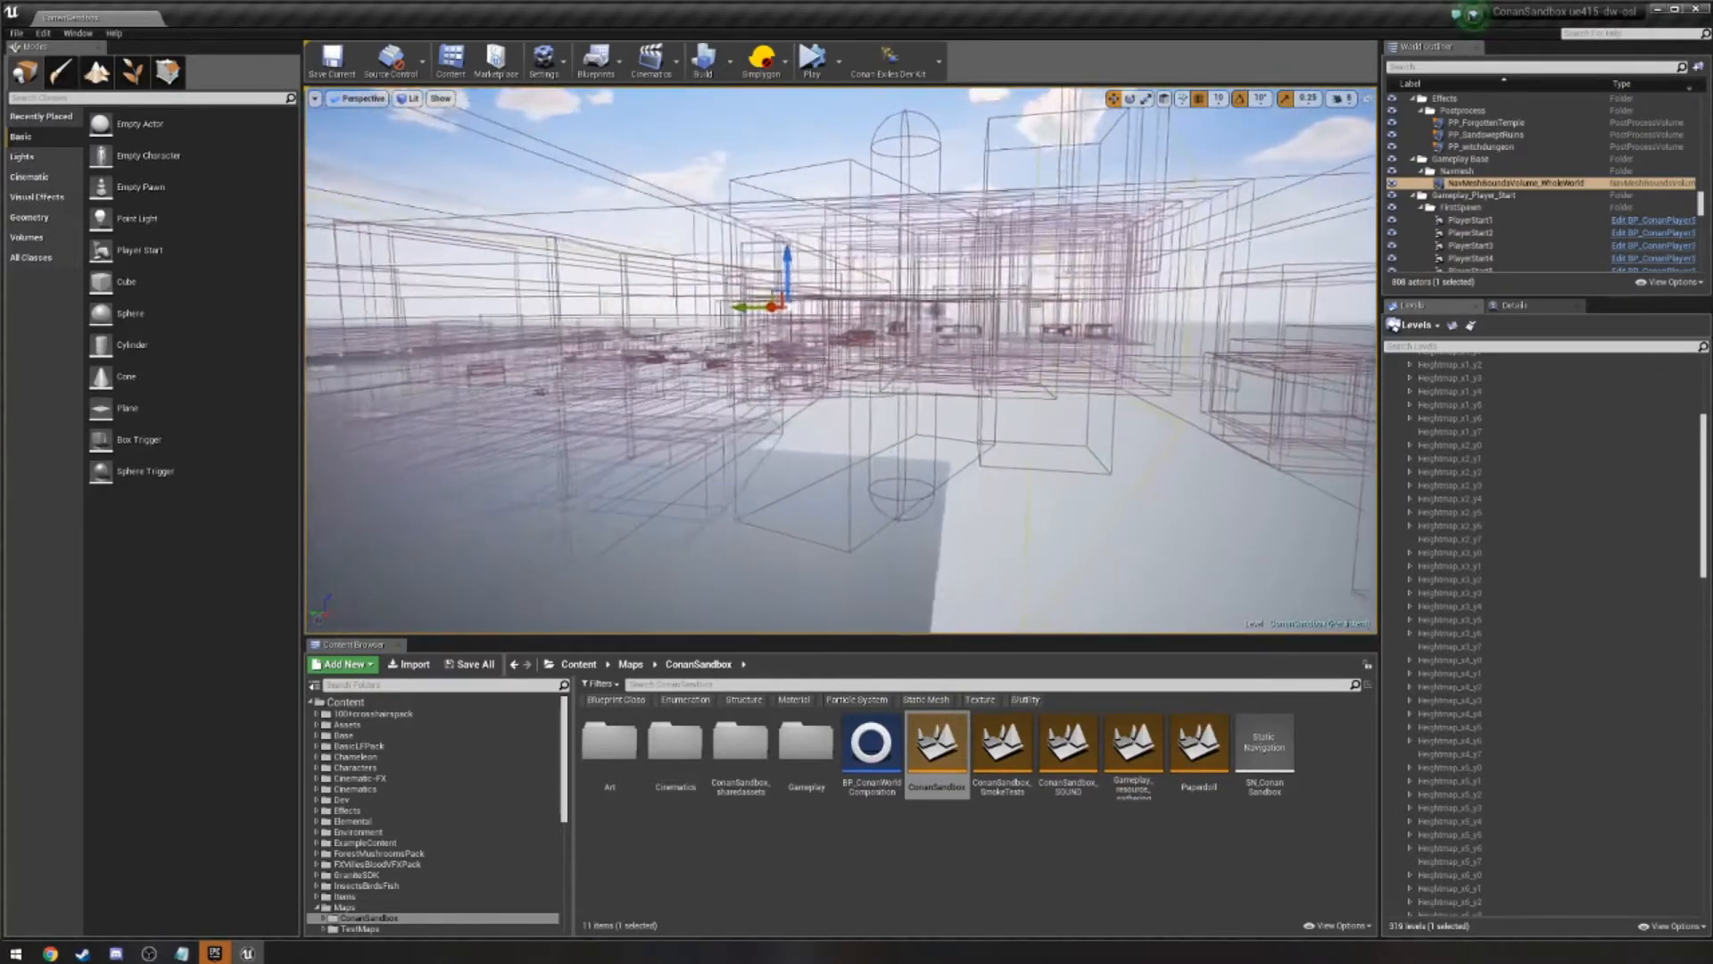
pyautogui.moveTo(757, 297); pyautogui.dragTo(642, 312, button='right')
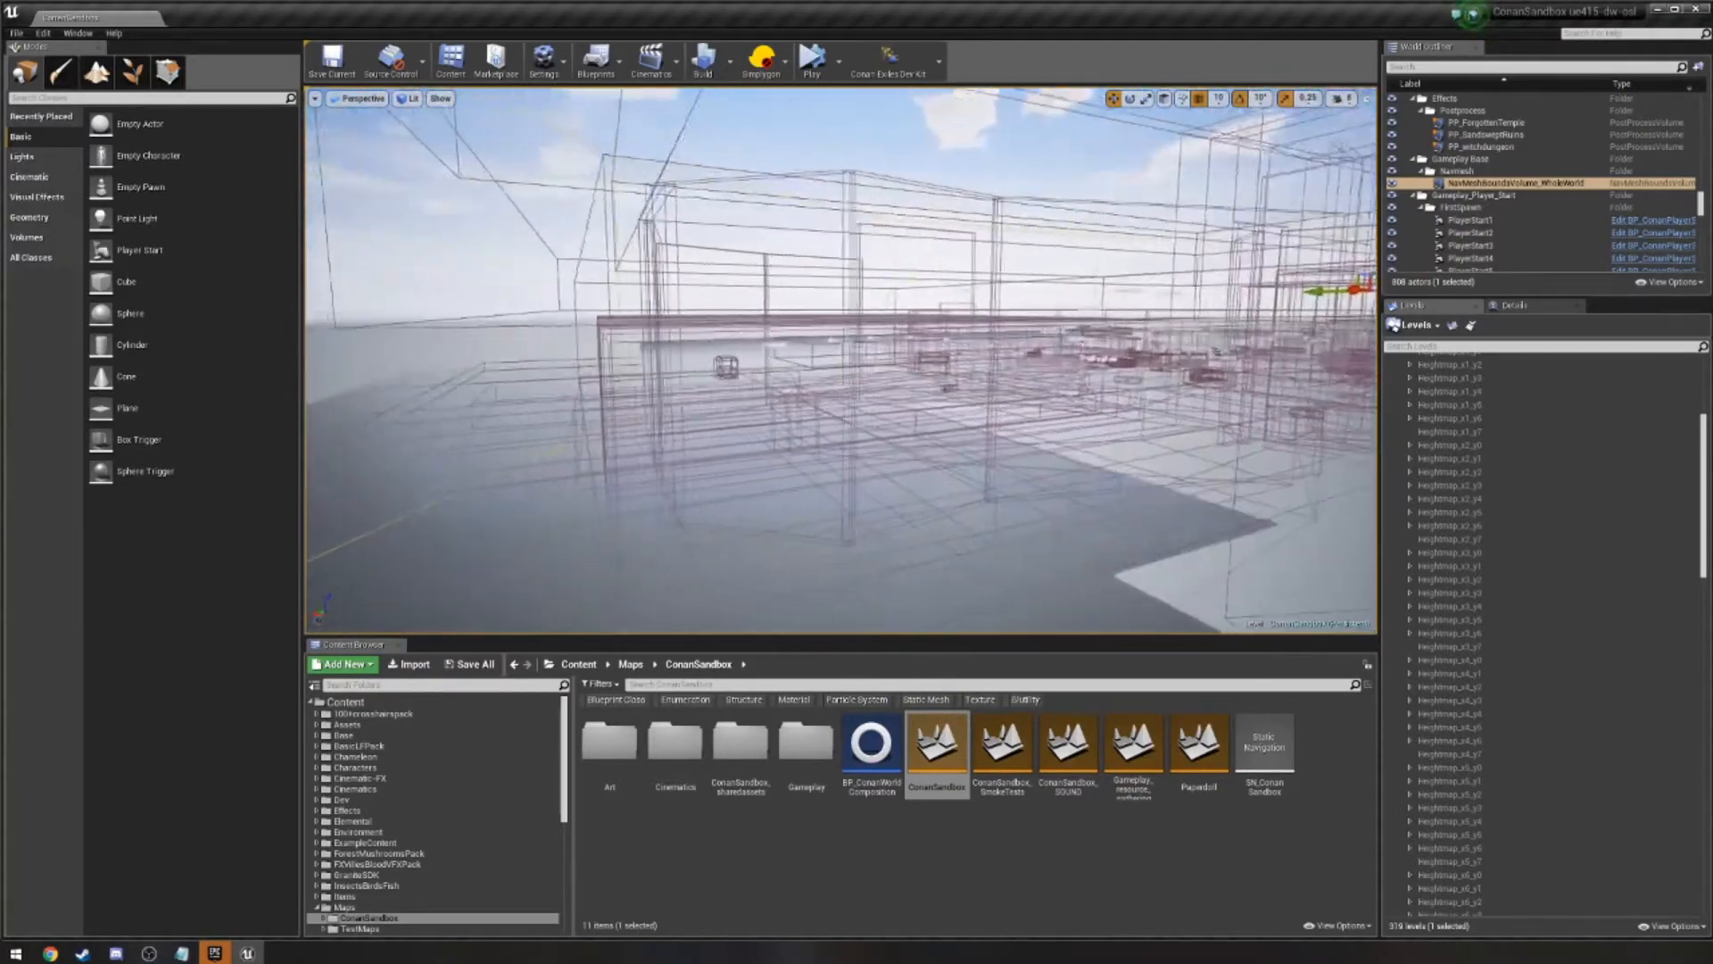
pyautogui.press('w')
pyautogui.moveTo(758, 297); pyautogui.dragTo(776, 339, button='right')
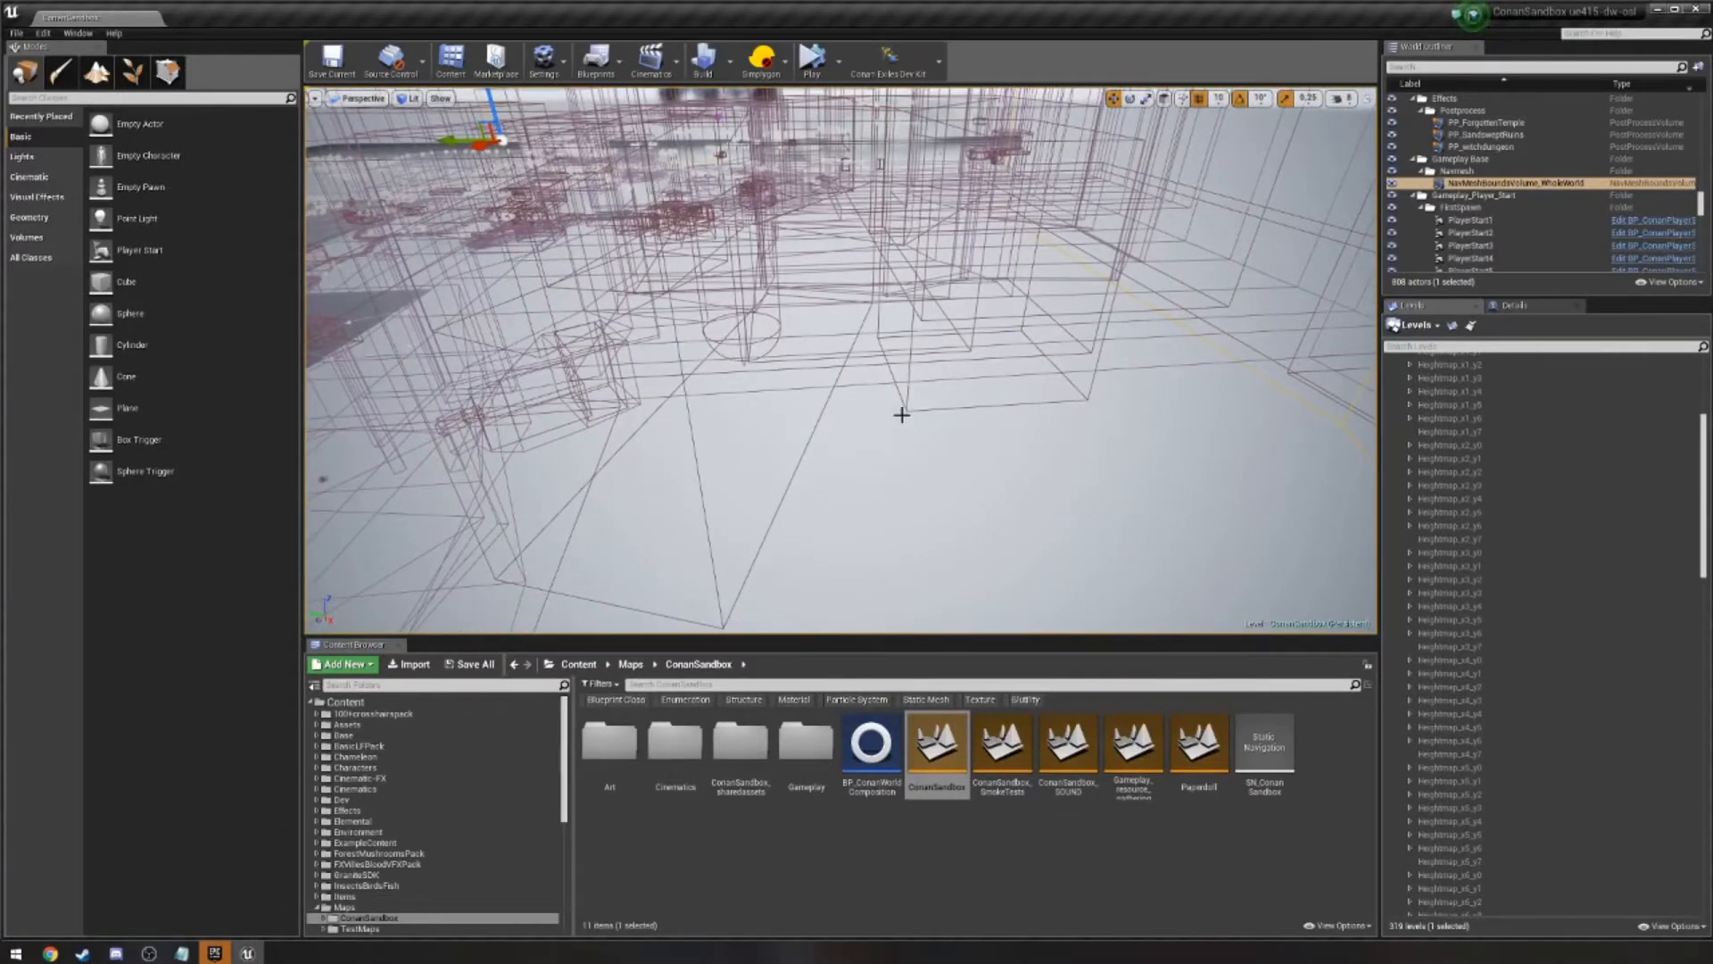
pyautogui.moveTo(902, 415)
pyautogui.mouseDown(button='right')
pyautogui.moveTo(917, 470)
pyautogui.moveTo(895, 447)
pyautogui.mouseUp(button='right')
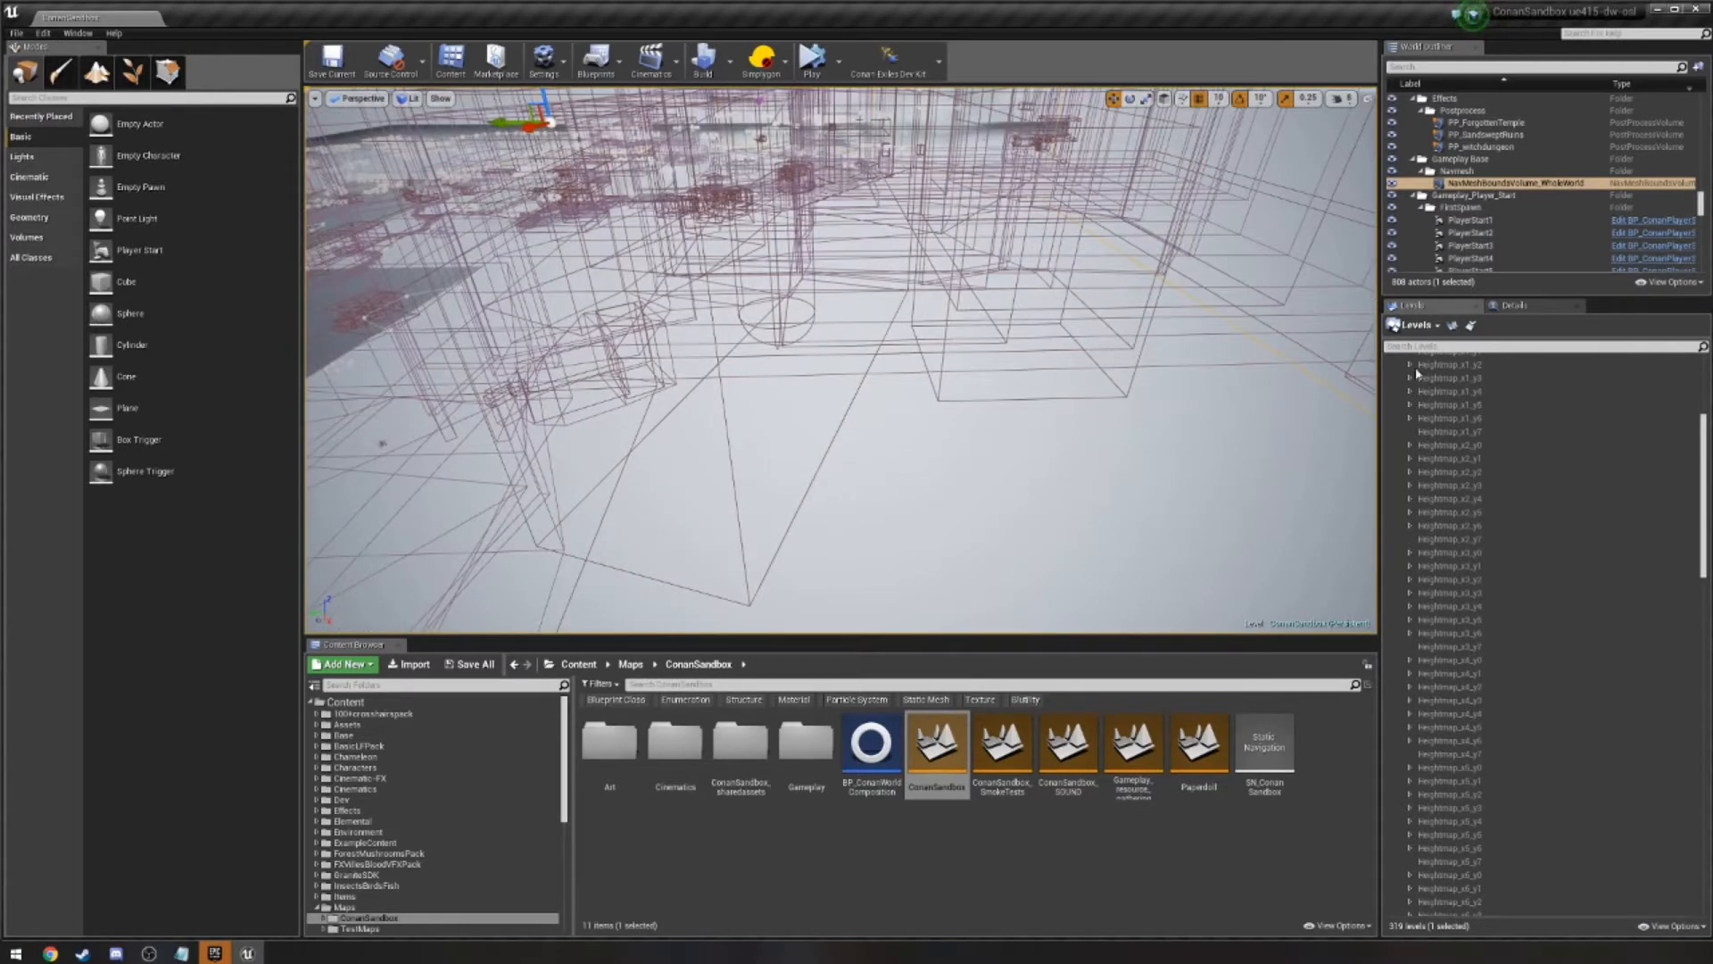
pyautogui.click(845, 478)
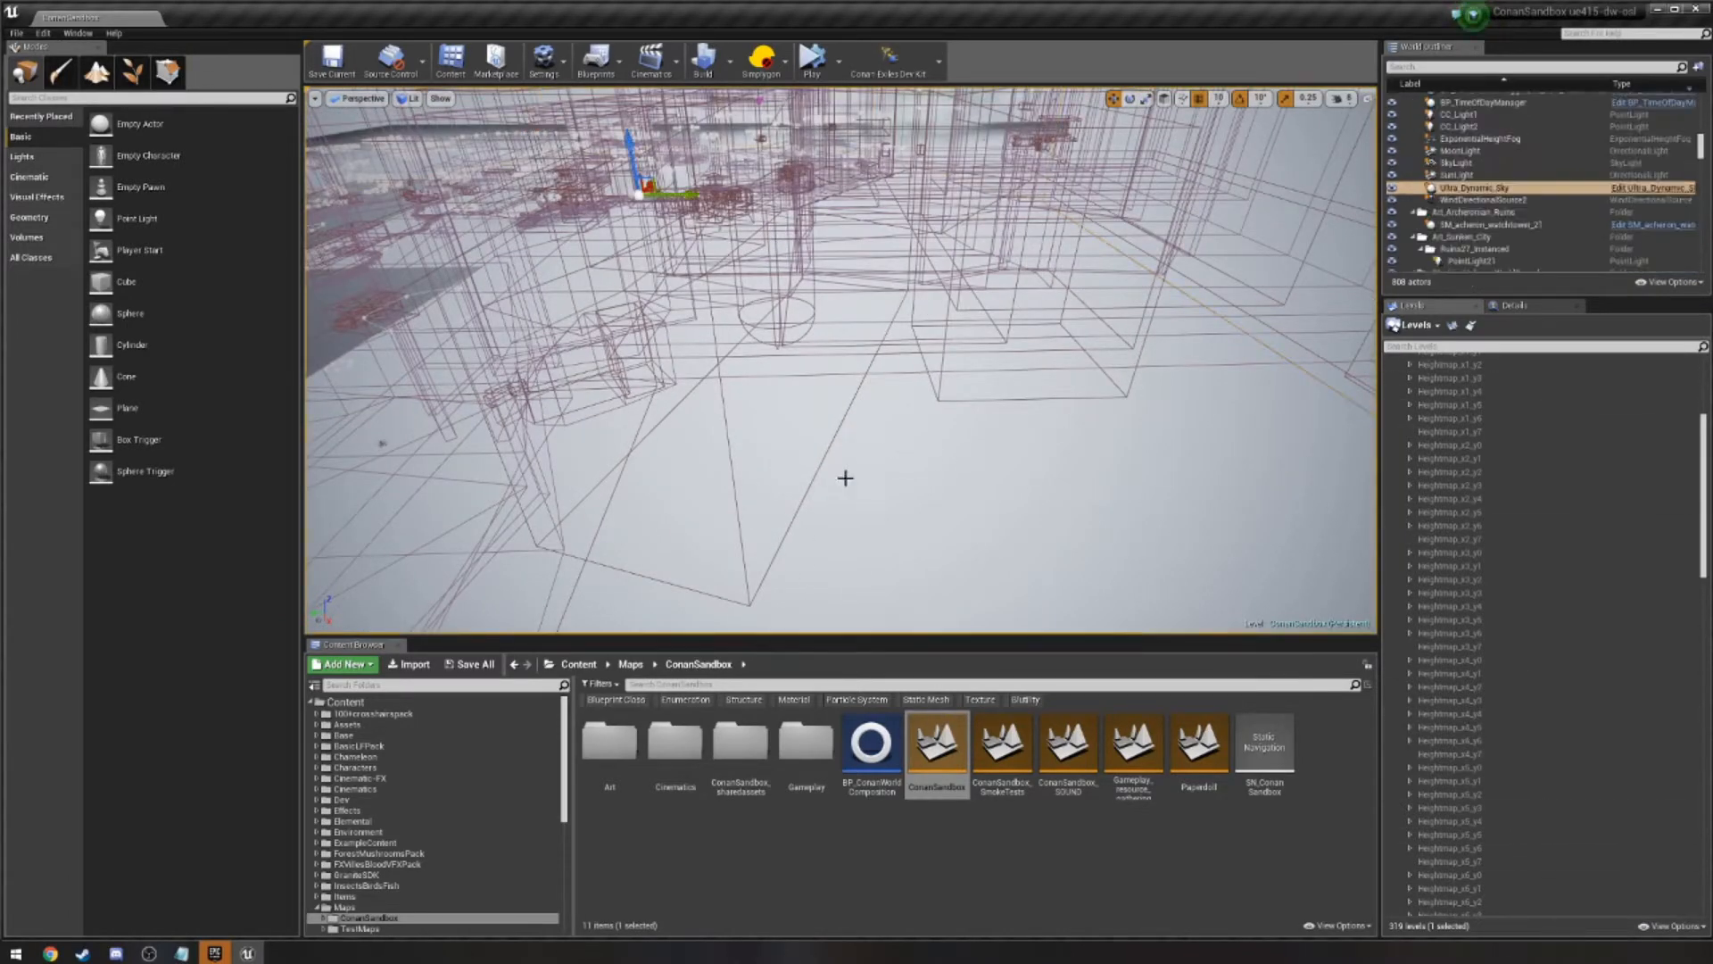
pyautogui.moveTo(1013, 536); pyautogui.dragTo(1011, 508, button='right')
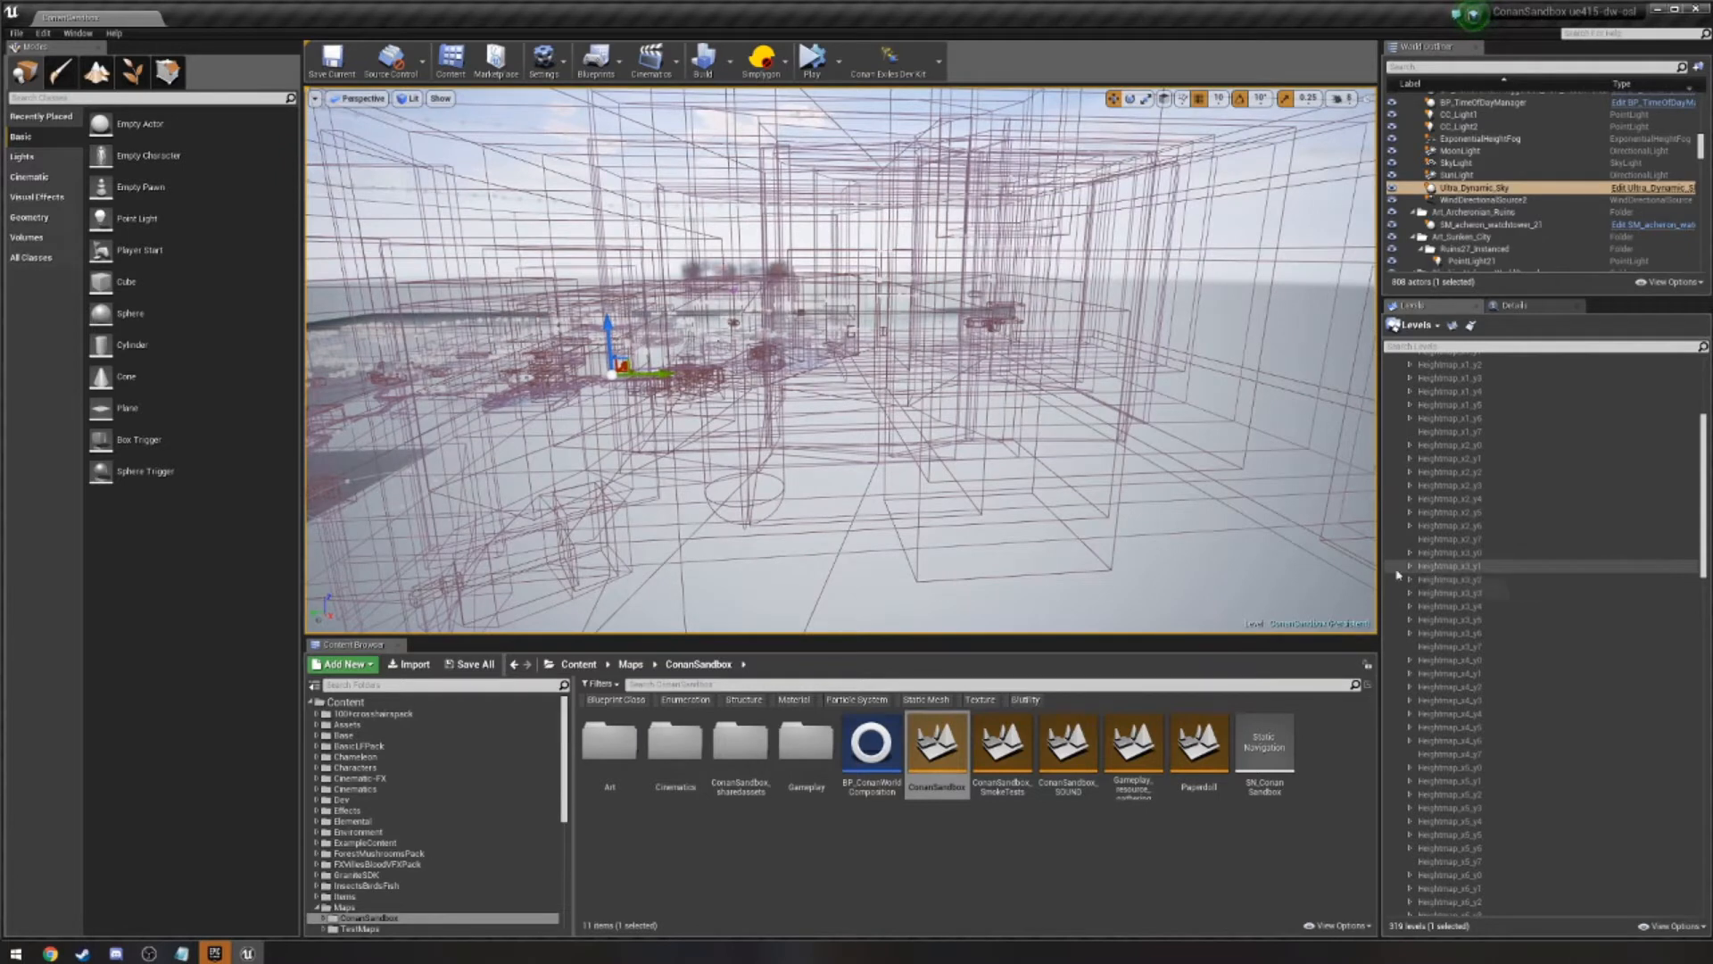
# Browse the heightmap sublevels from the first tile to the last, selecting Heightmap_x0_y0 on the way.
pyautogui.click(1549, 593)
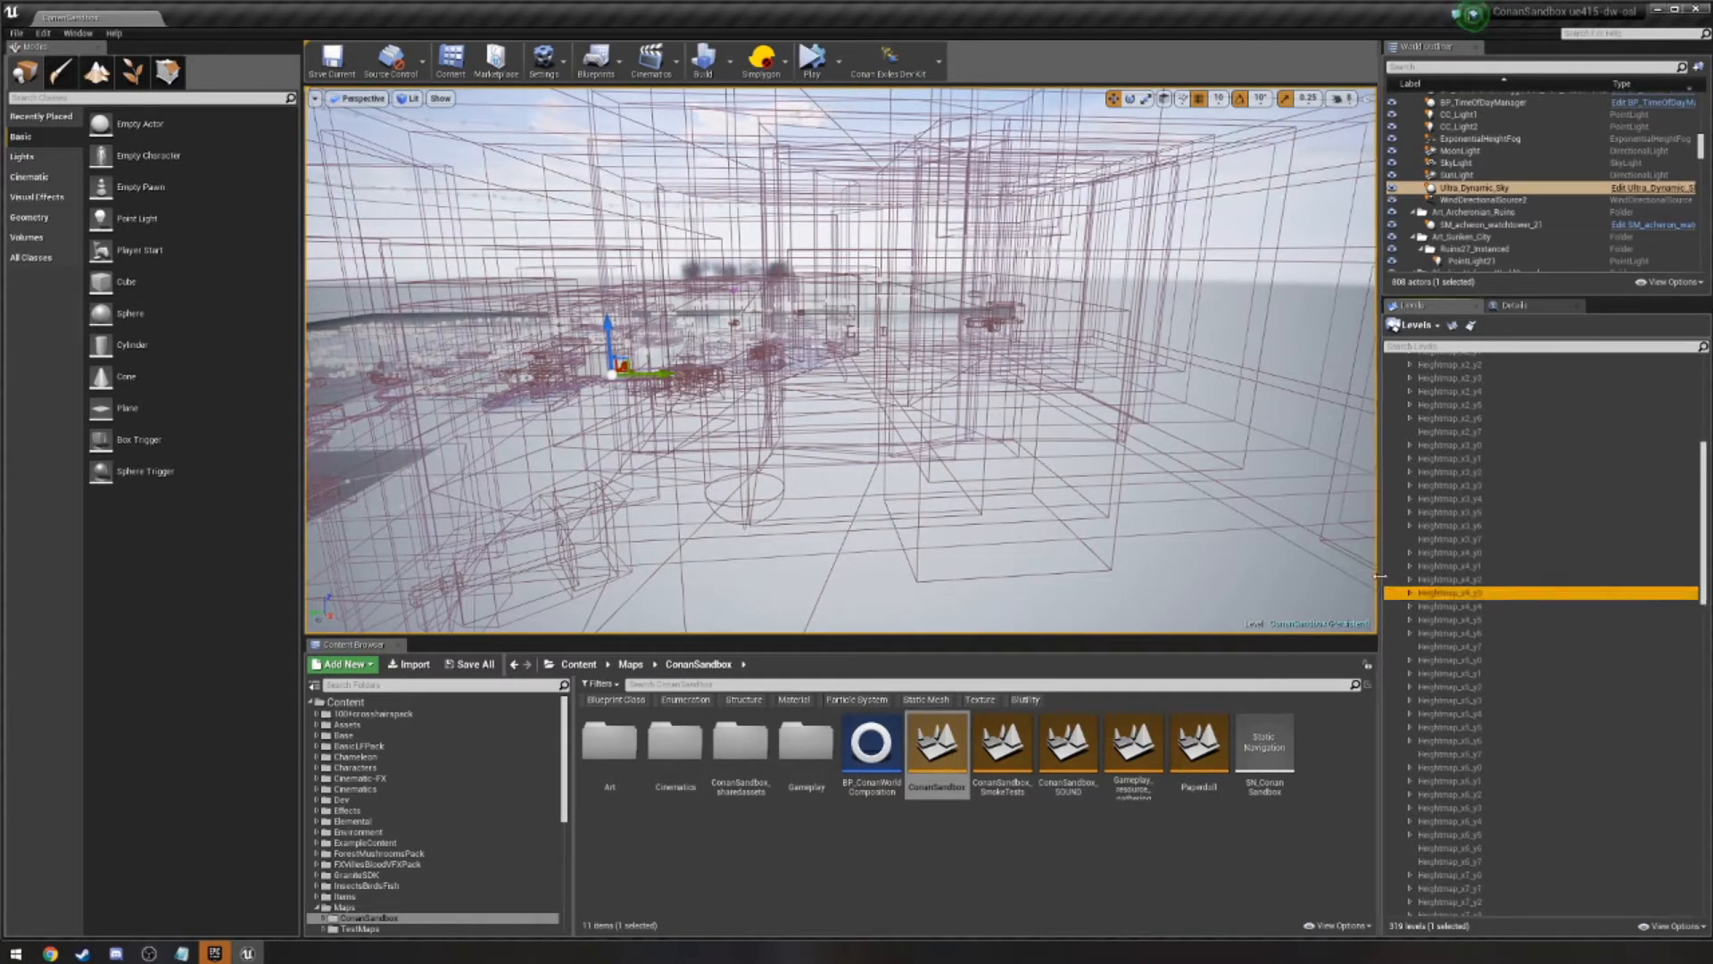
pyautogui.click(1486, 658)
pyautogui.scroll(7, 1486, 625)
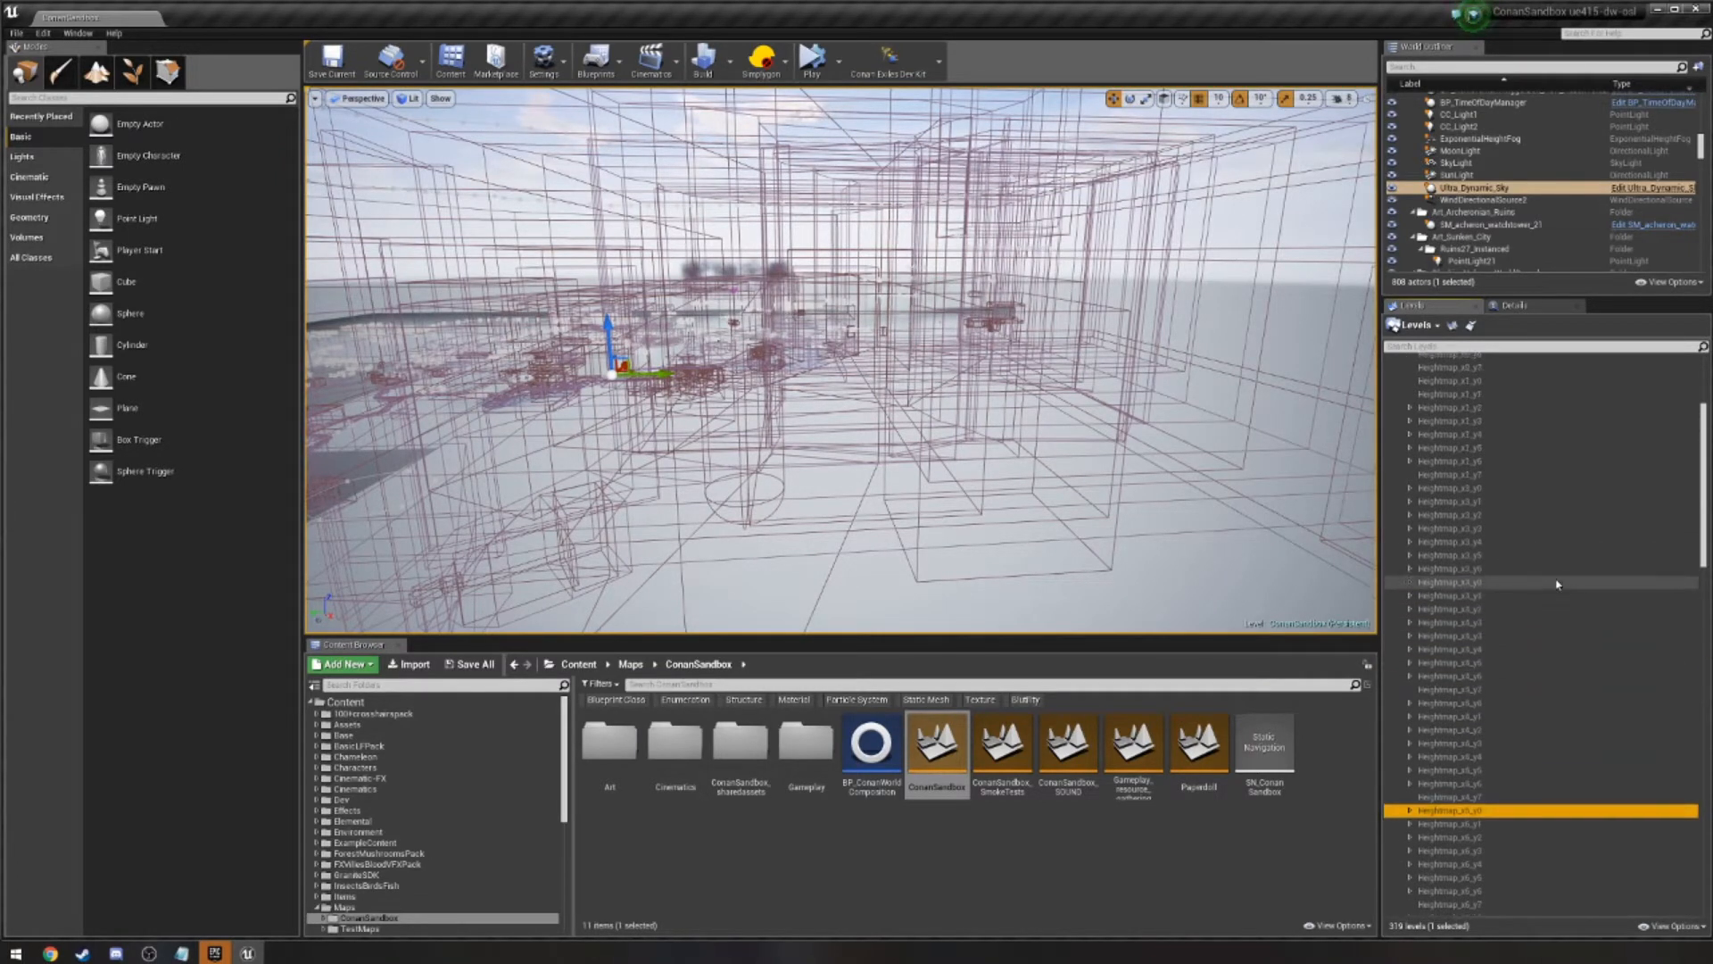
pyautogui.click(1473, 402)
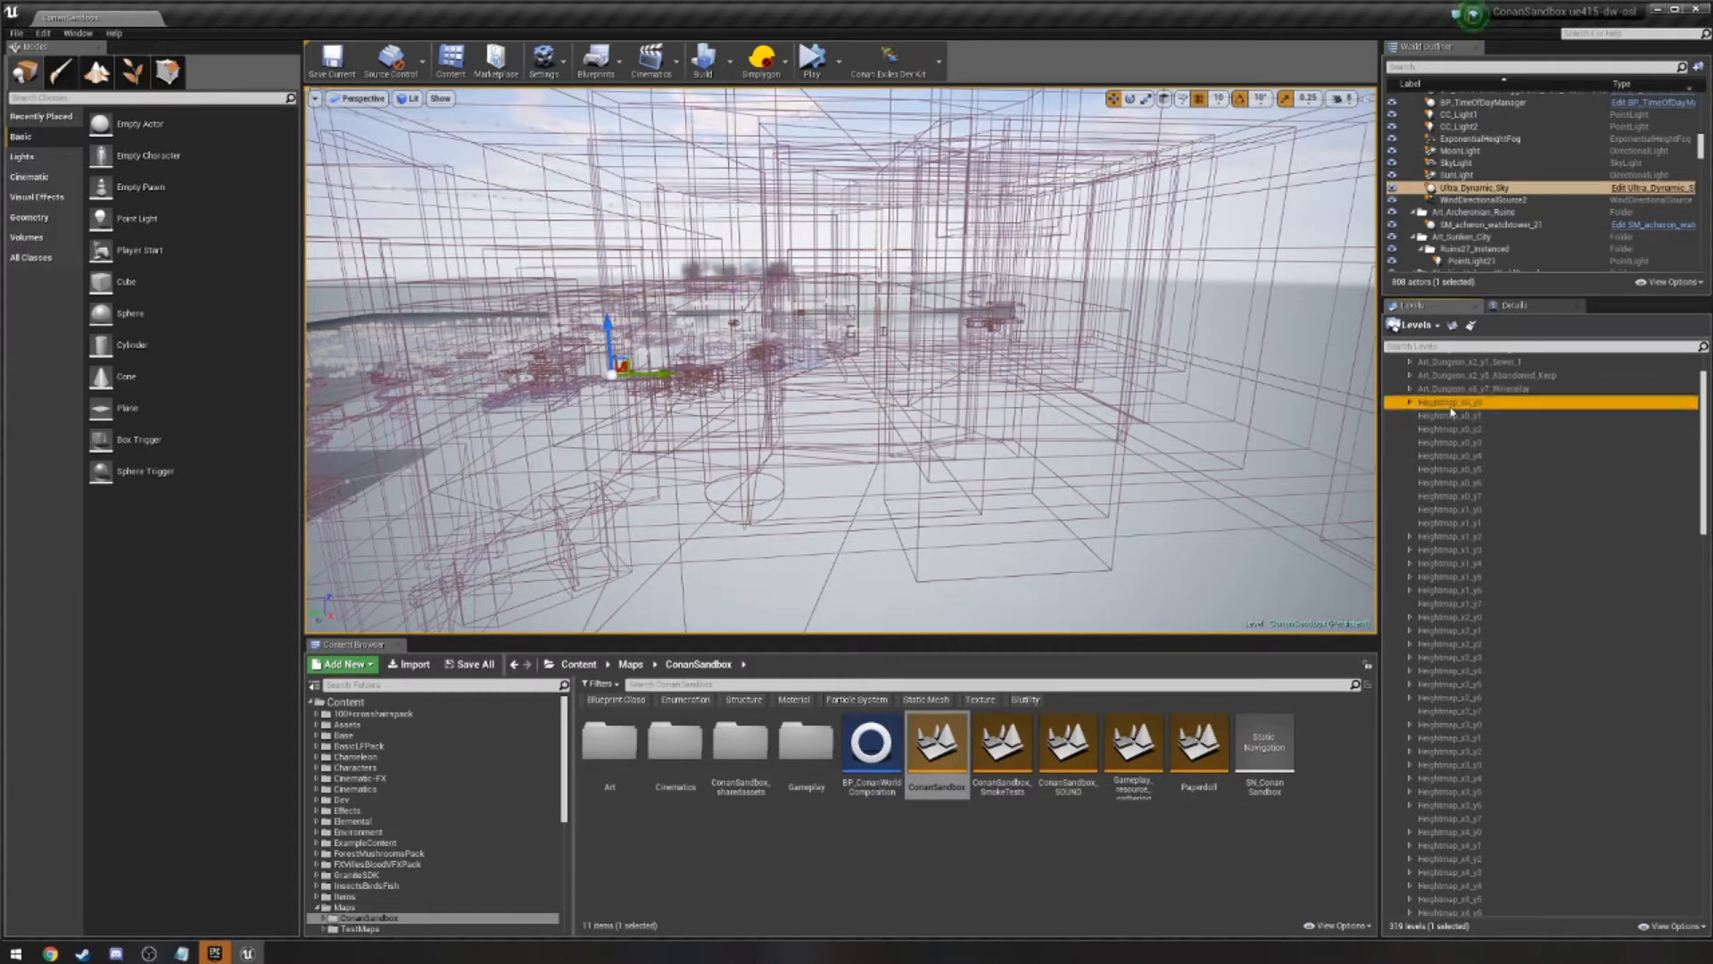
pyautogui.scroll(-13, 1481, 642)
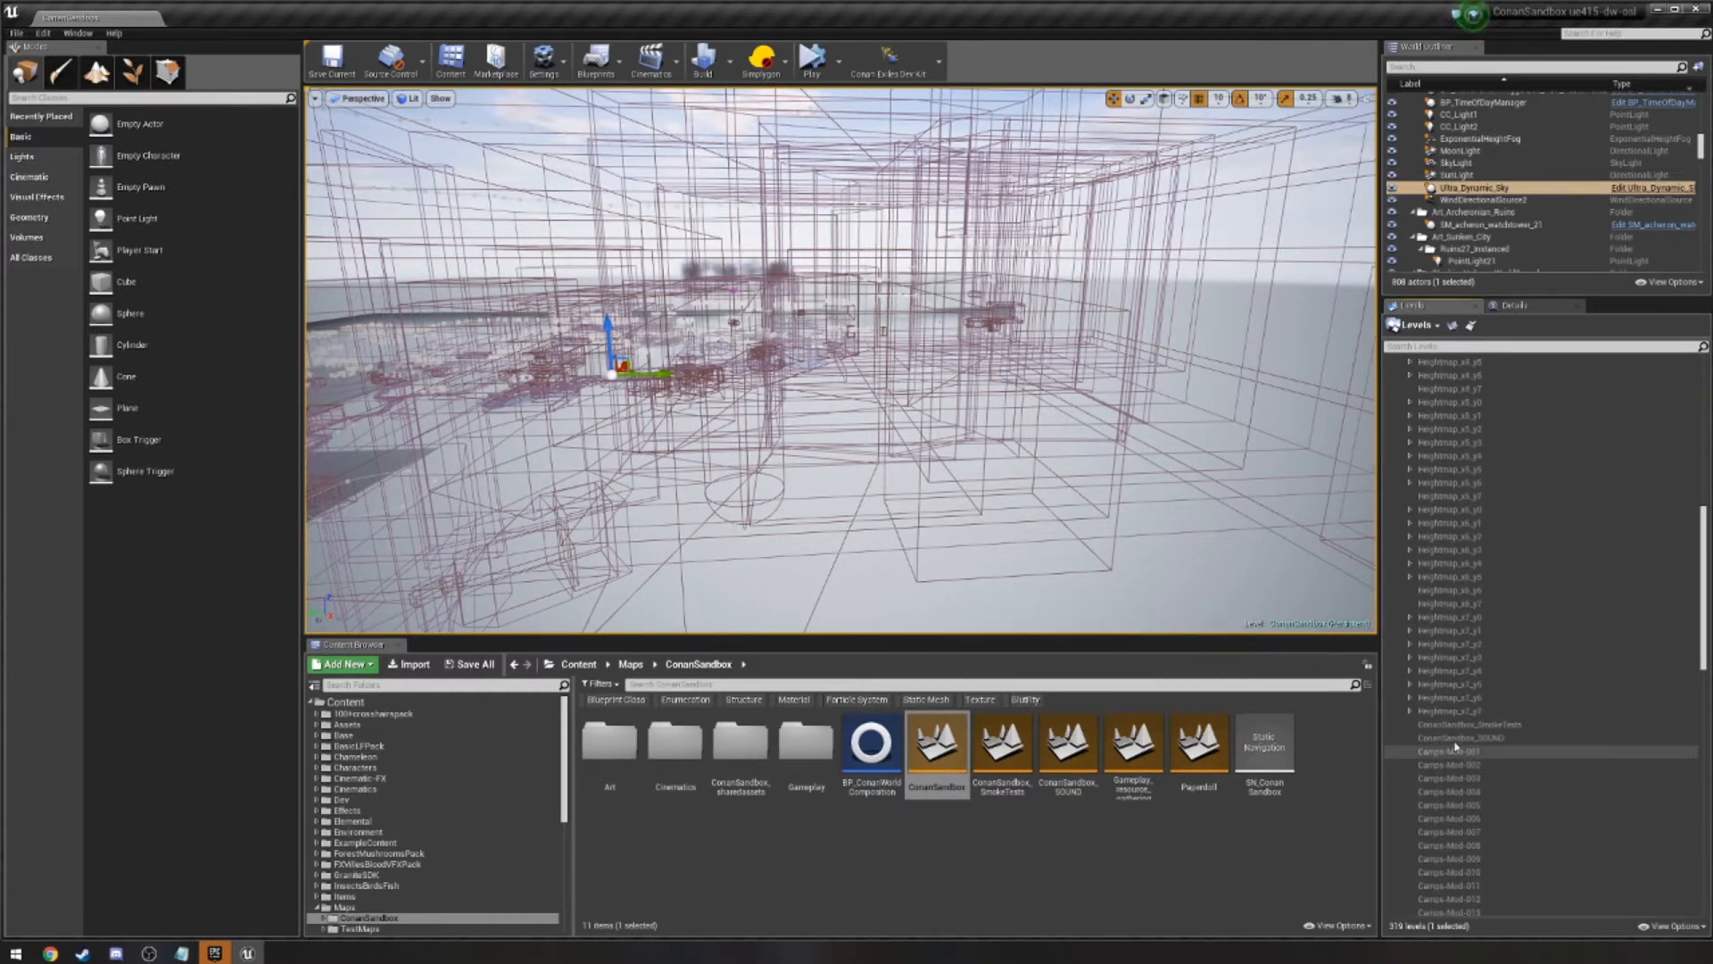
# Go through the x7 heightmap tiles and load Heightmap_x7_y1 as the current level.
pyautogui.click(1468, 711)
pyautogui.click(1499, 698)
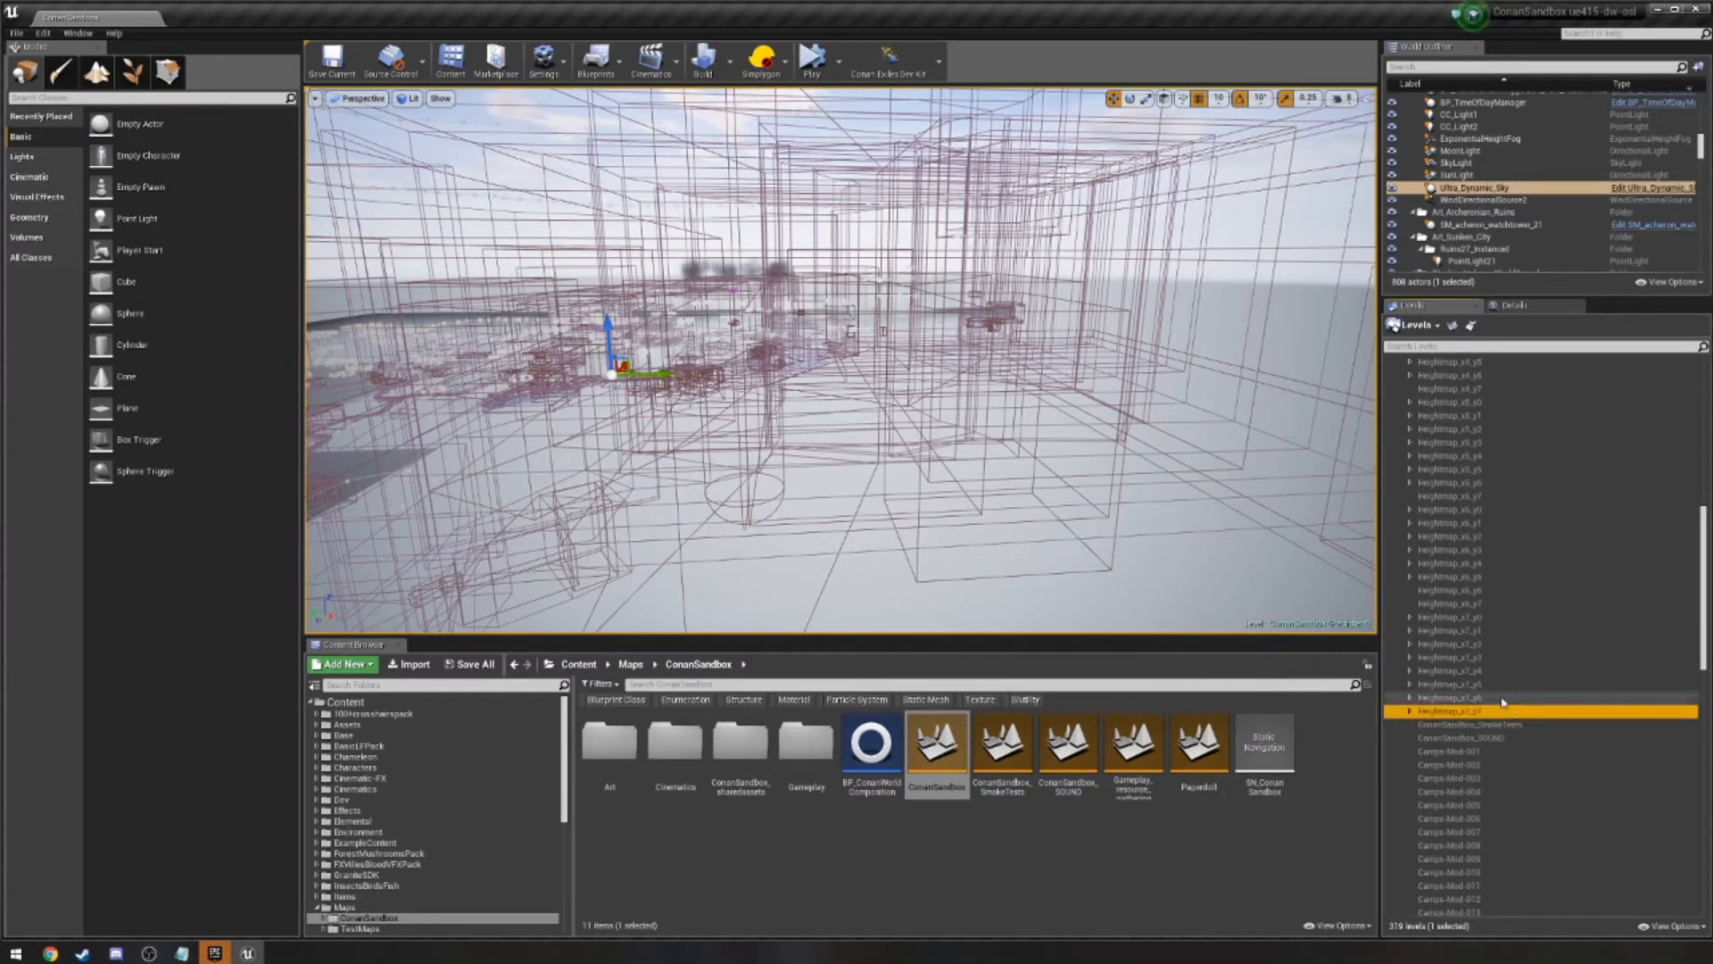
pyautogui.click(1472, 656)
pyautogui.click(1476, 630)
pyautogui.click(1481, 617)
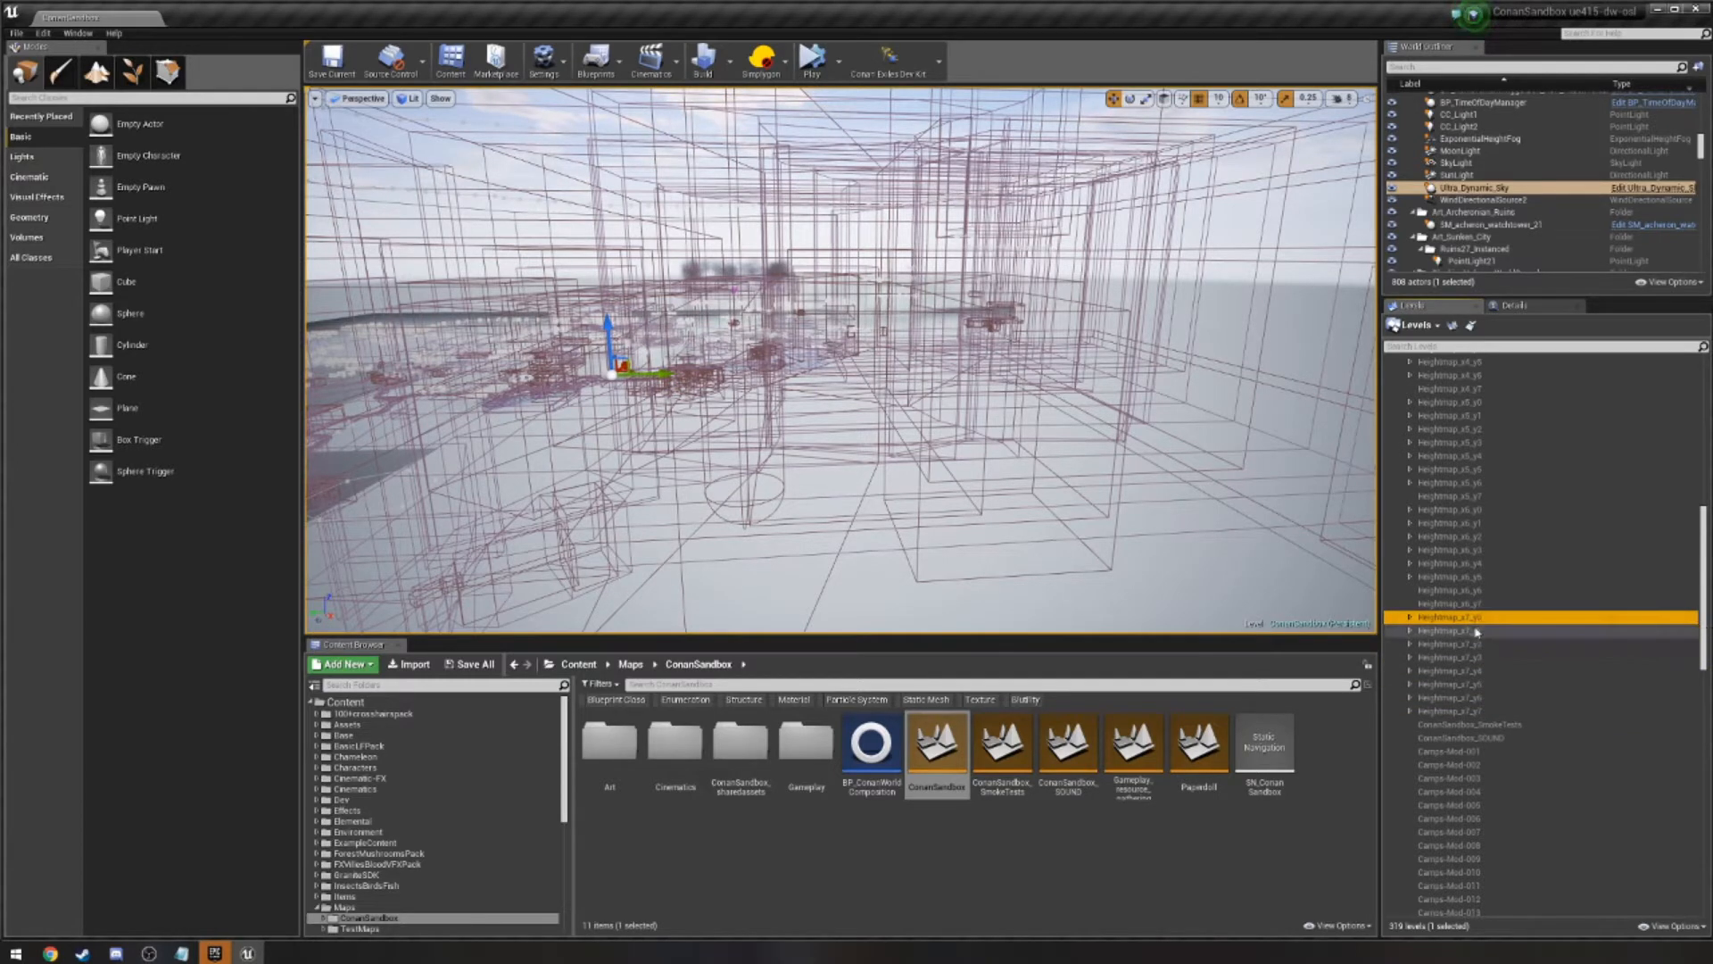
pyautogui.doubleClick(1476, 631)
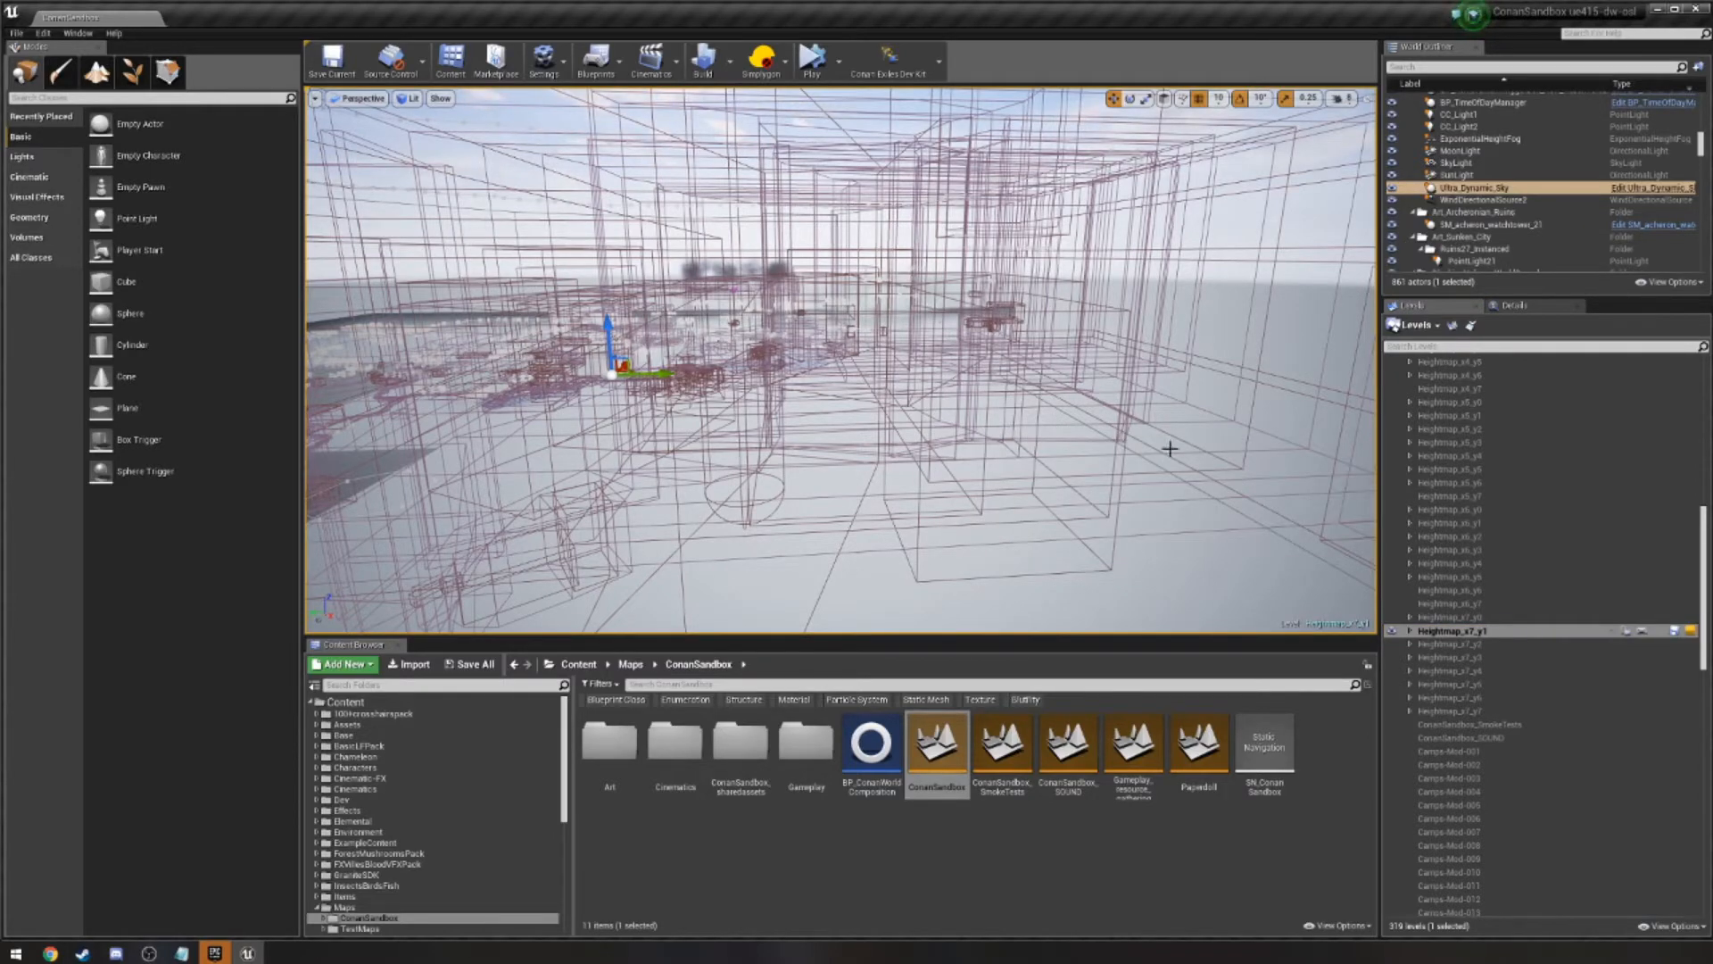
# Fly over the Heightmap_x7_y1 terrain to examine its lake, small islands, shoreline and sandy hills.
pyautogui.moveTo(1171, 449); pyautogui.dragTo(928, 504, button='right')
pyautogui.press('w')
pyautogui.press('w')
pyautogui.press('w')
pyautogui.press('w')
pyautogui.press('s')
pyautogui.press('w')
pyautogui.press('a')
pyautogui.press('d')
pyautogui.press('s')
pyautogui.press('w')
pyautogui.press('s')
pyautogui.press('w')
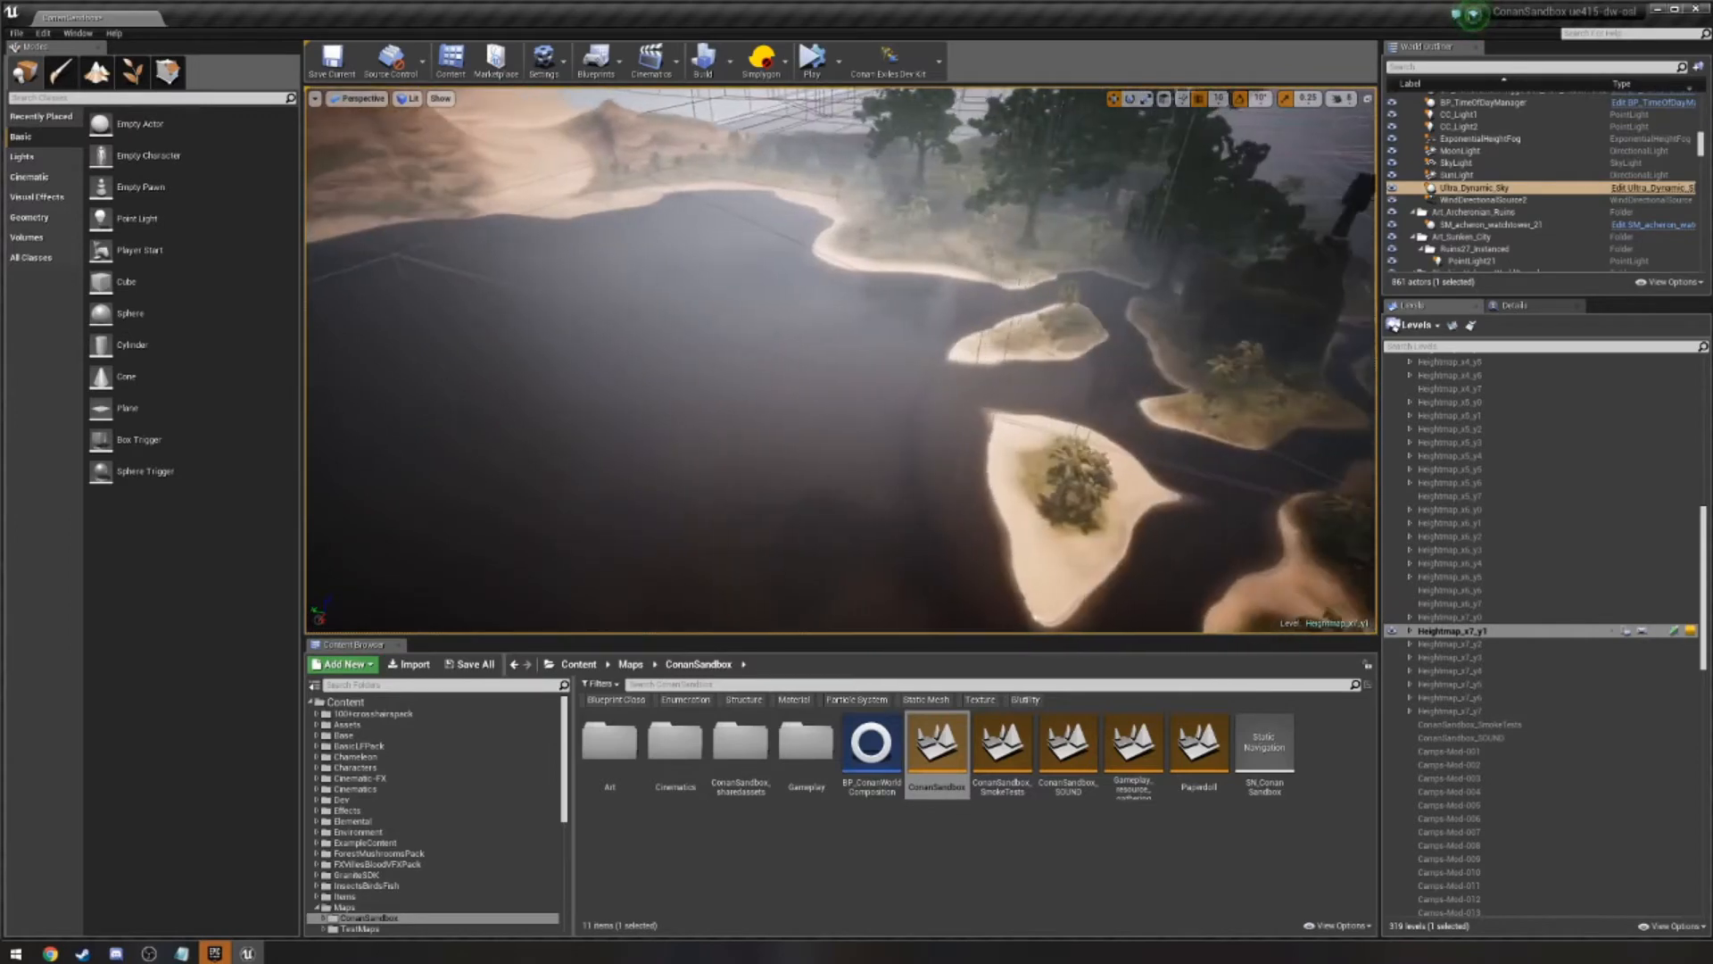
pyautogui.press('s')
pyautogui.moveTo(928, 504); pyautogui.dragTo(872, 459, button='right')
pyautogui.press('s')
pyautogui.press('w')
pyautogui.press('s')
pyautogui.press('s')
pyautogui.press('s')
pyautogui.press('w')
pyautogui.scroll(-3, 941, 442)
pyautogui.press('w')
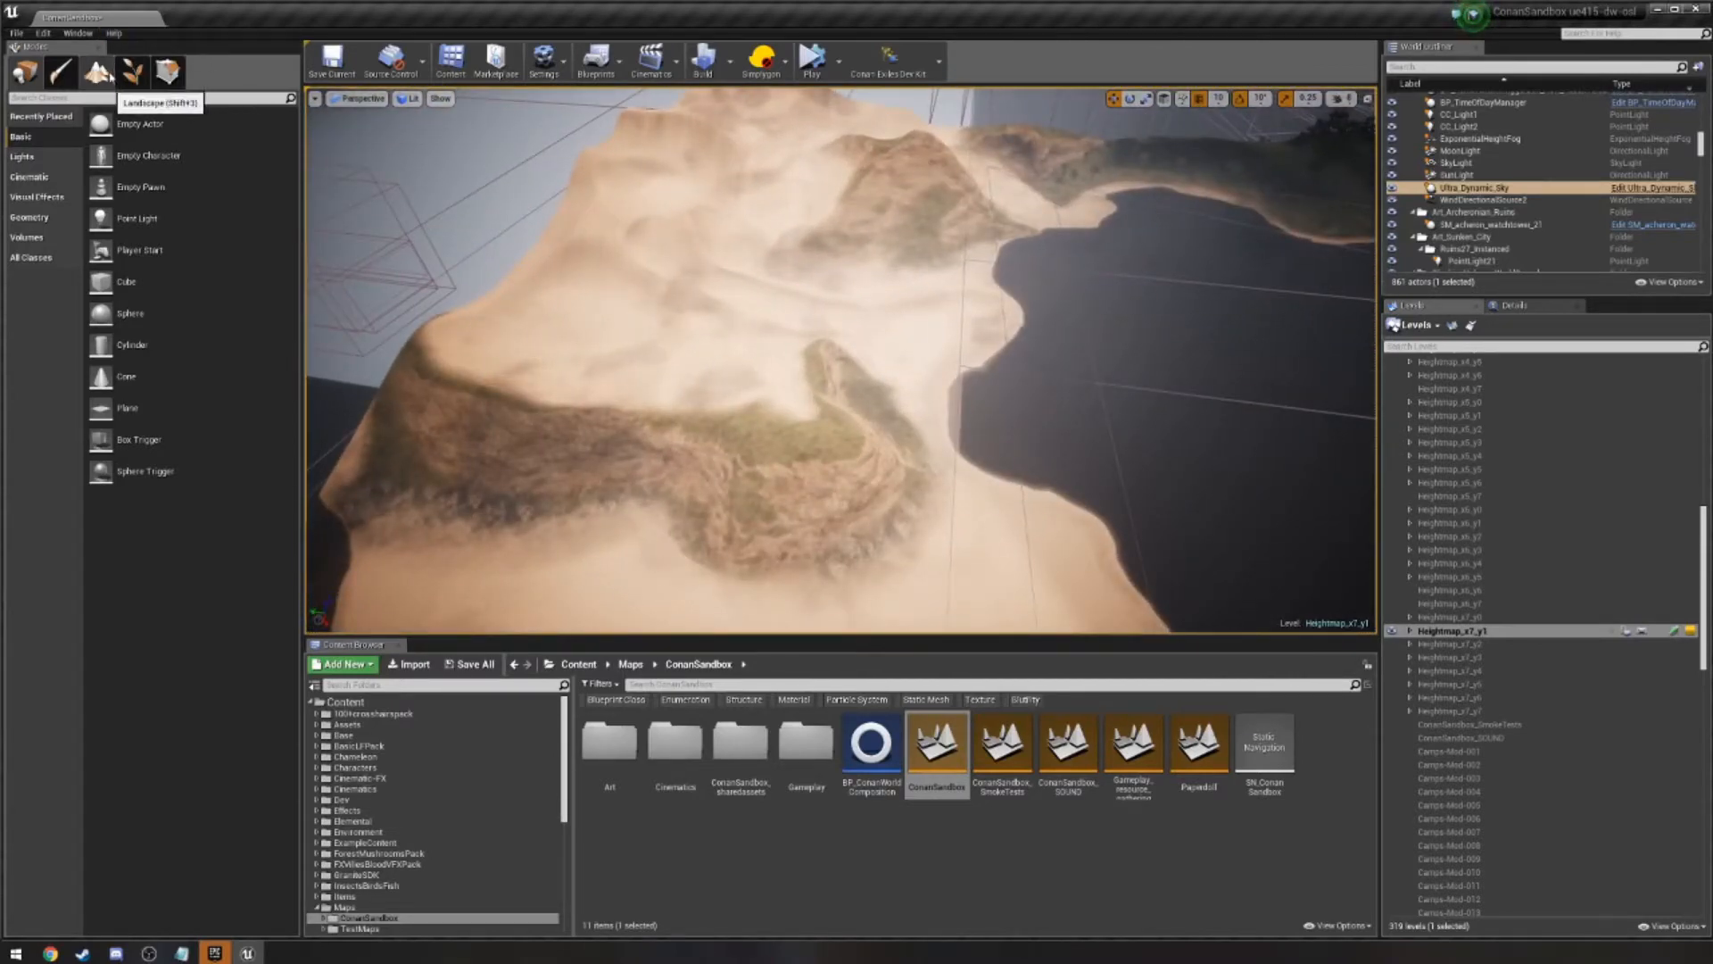
# Look into Landscape mode, return to Place mode, and inspect the lake and the terrain's underside, selecting waterPhysics2.
pyautogui.click(100, 73)
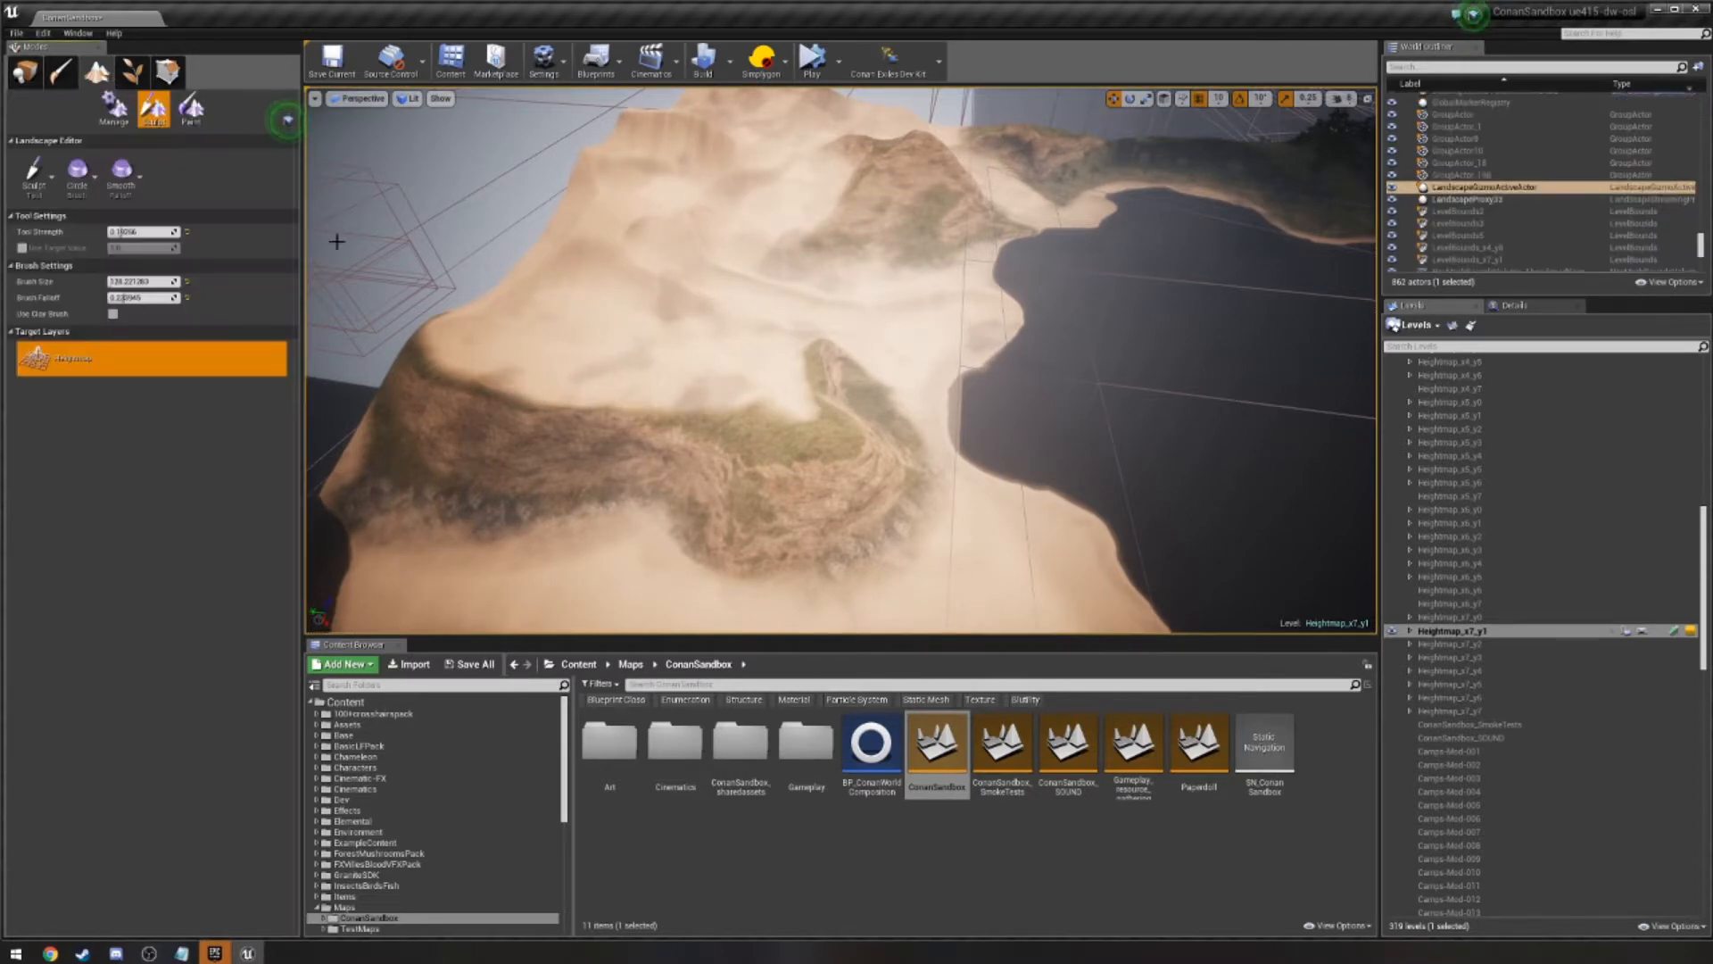
pyautogui.hotkey('shift', '1')
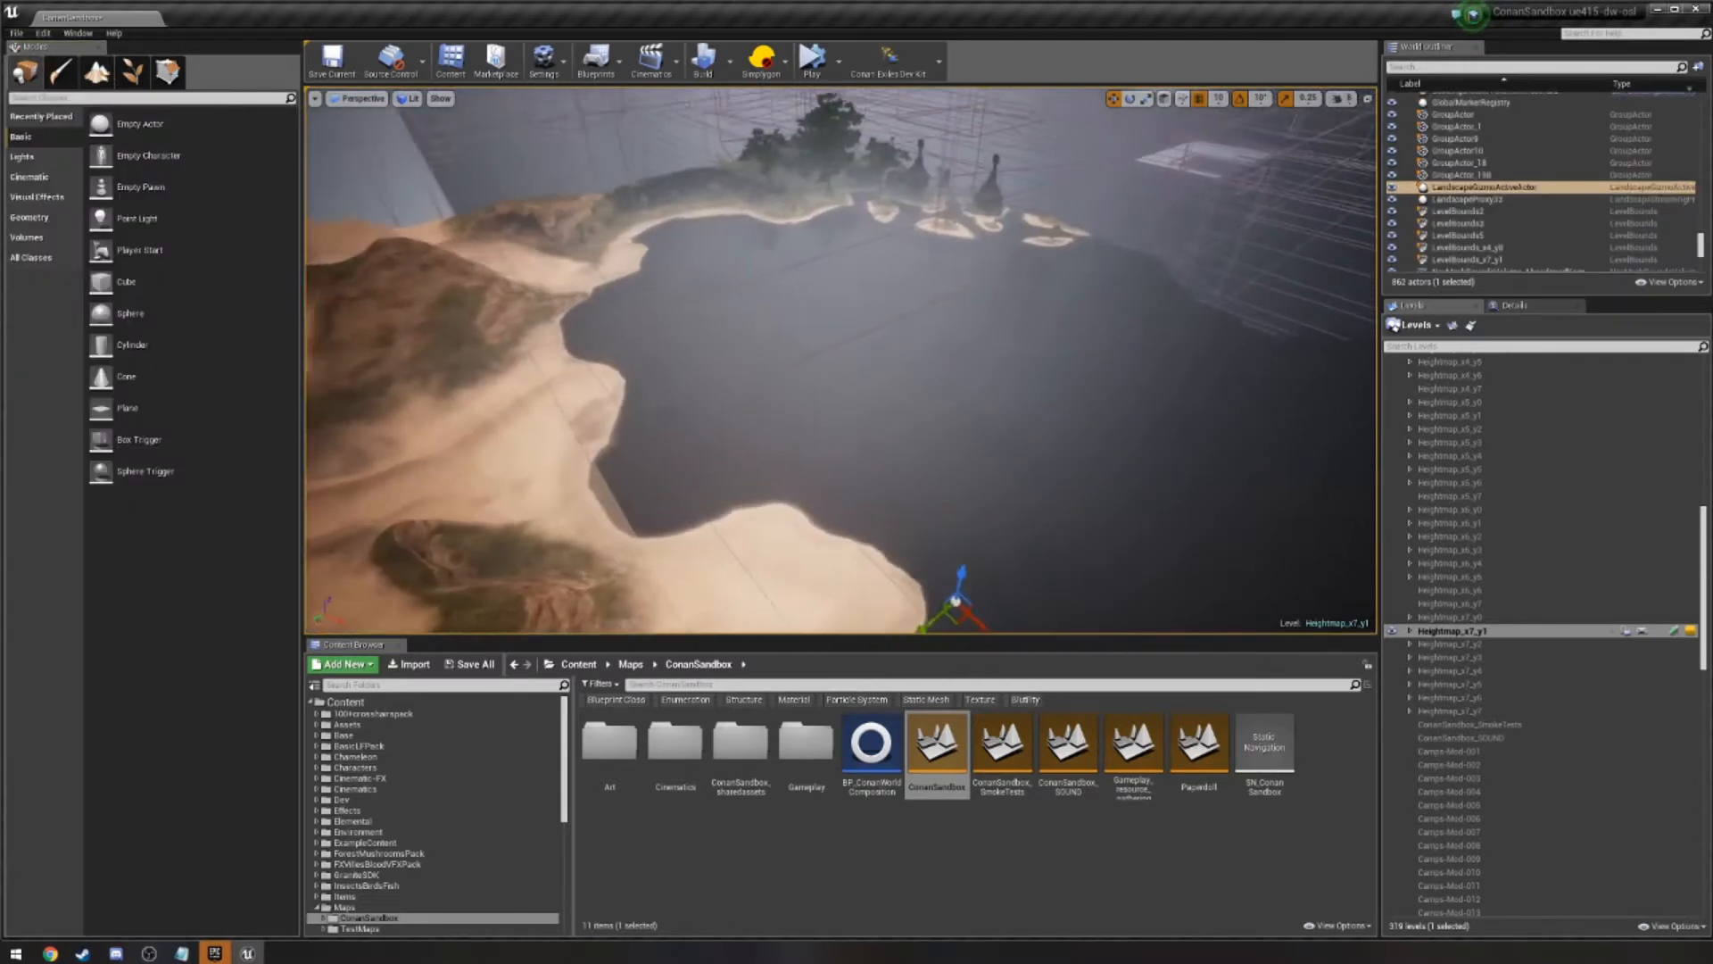
pyautogui.moveTo(840, 359); pyautogui.dragTo(817, 393, button='right')
pyautogui.press('w')
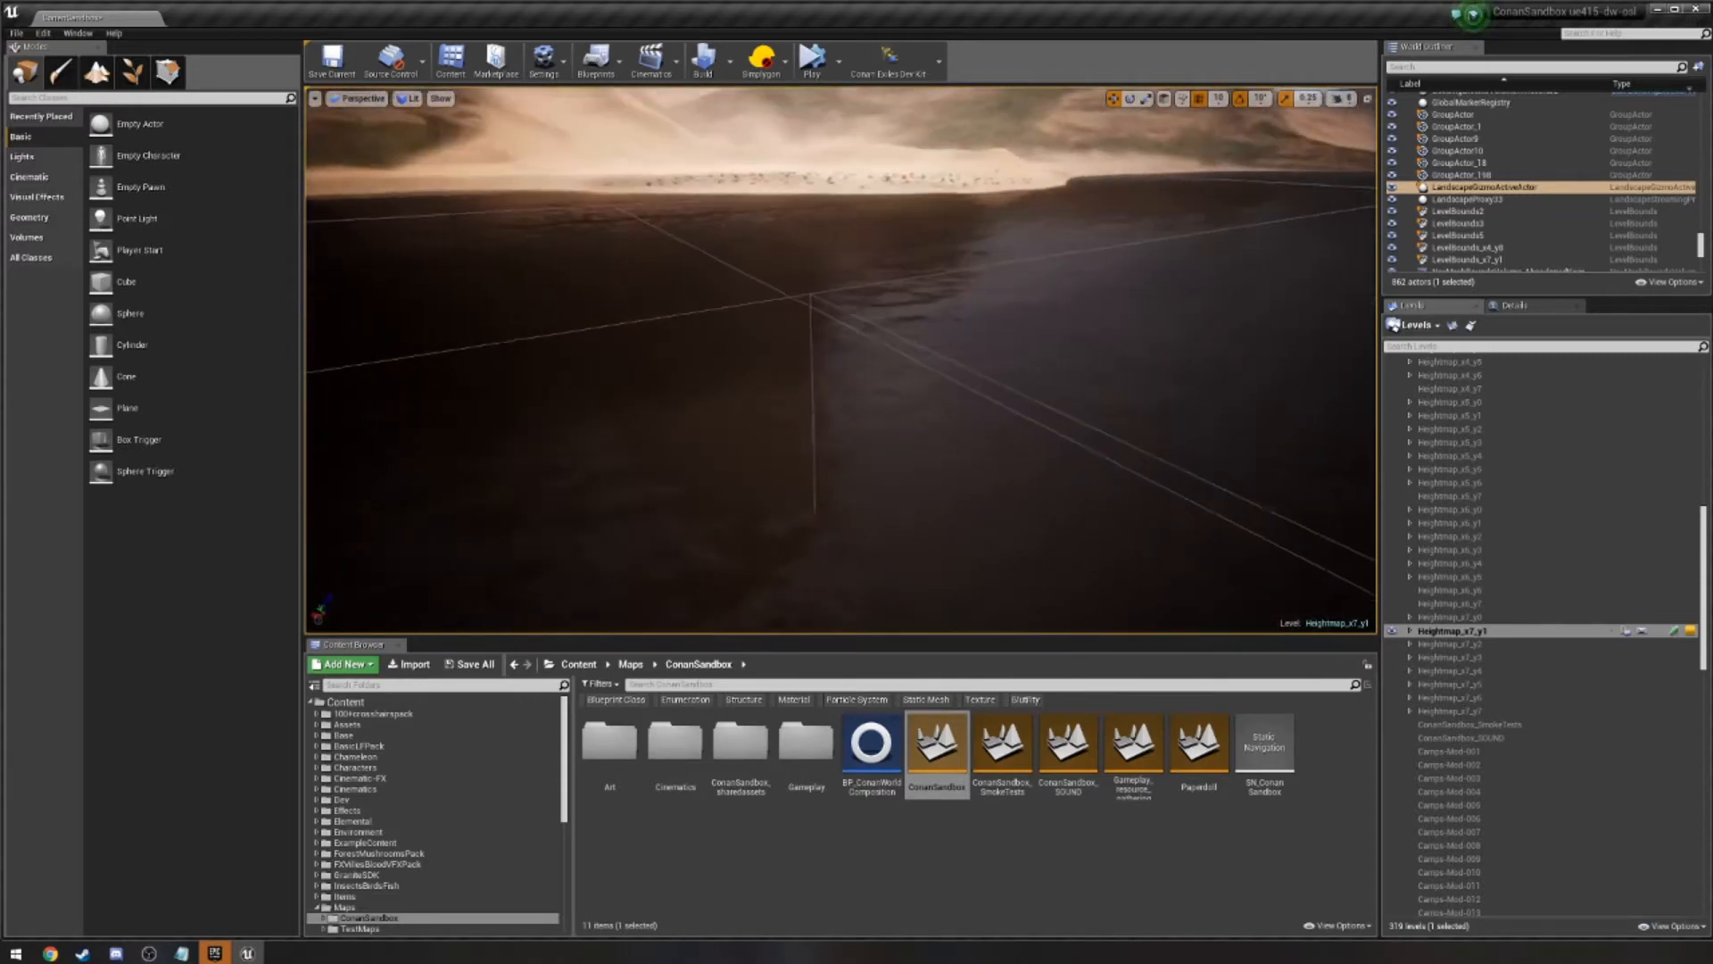
pyautogui.click(824, 339)
pyautogui.moveTo(825, 339); pyautogui.dragTo(518, 419, button='right')
pyautogui.press('w')
pyautogui.press('w')
pyautogui.press('w')
pyautogui.press('w')
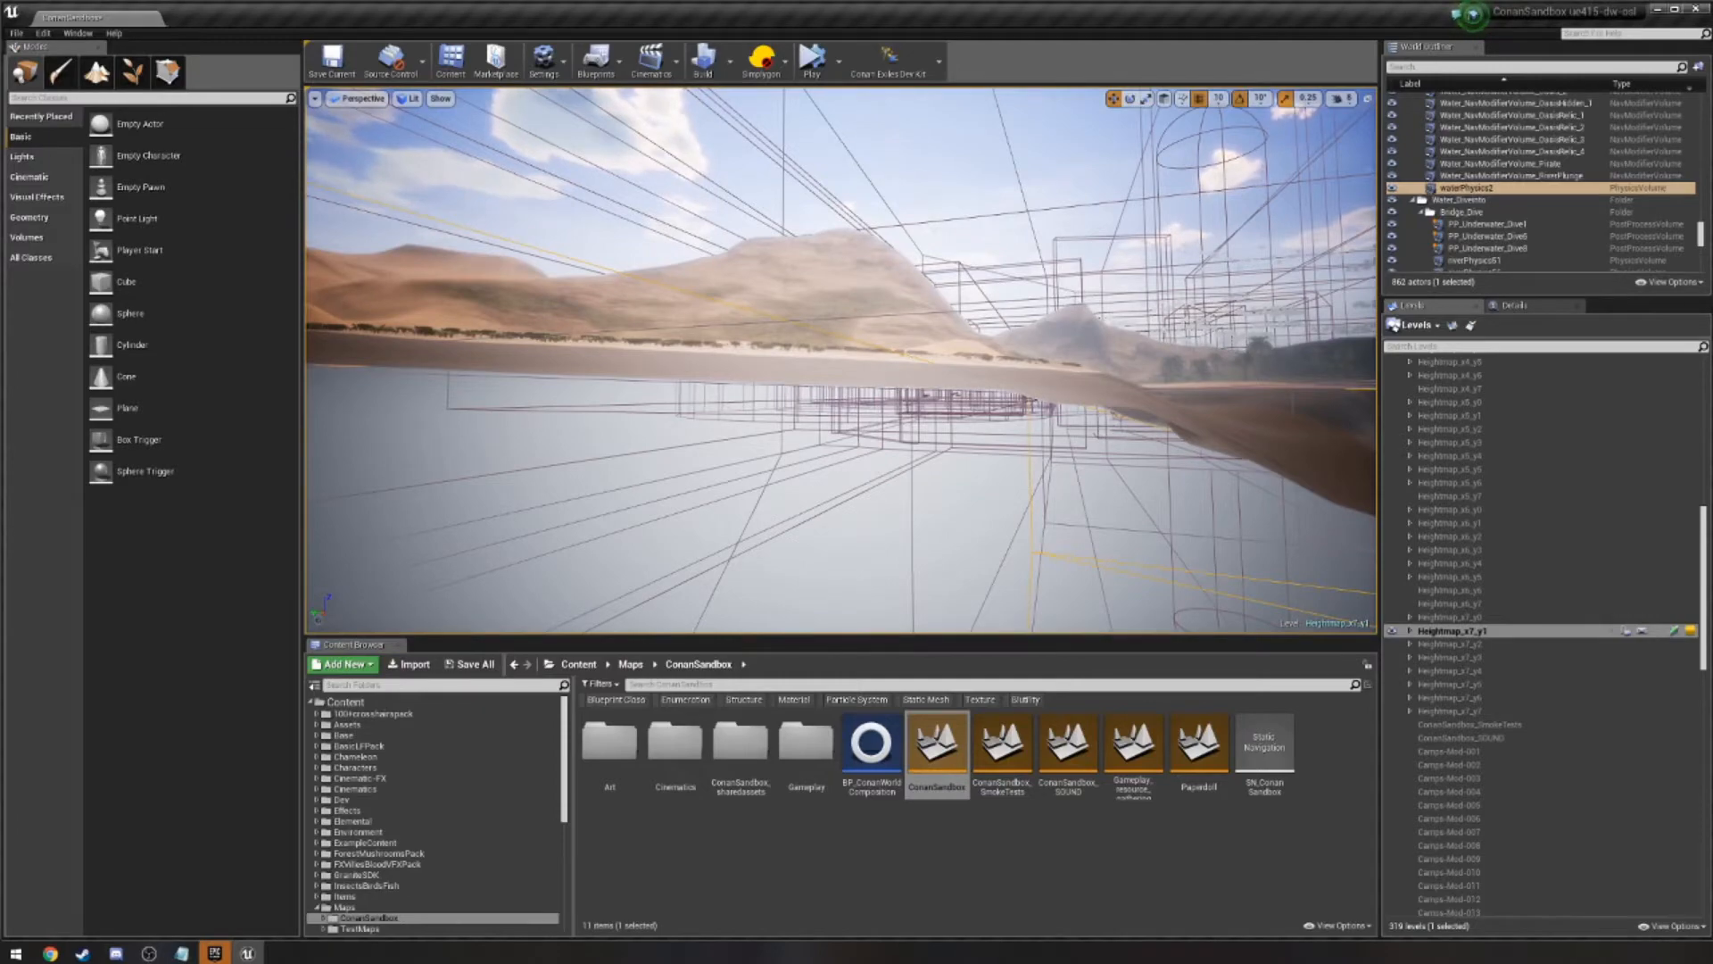
pyautogui.moveTo(841, 361); pyautogui.dragTo(1133, 415, button='right')
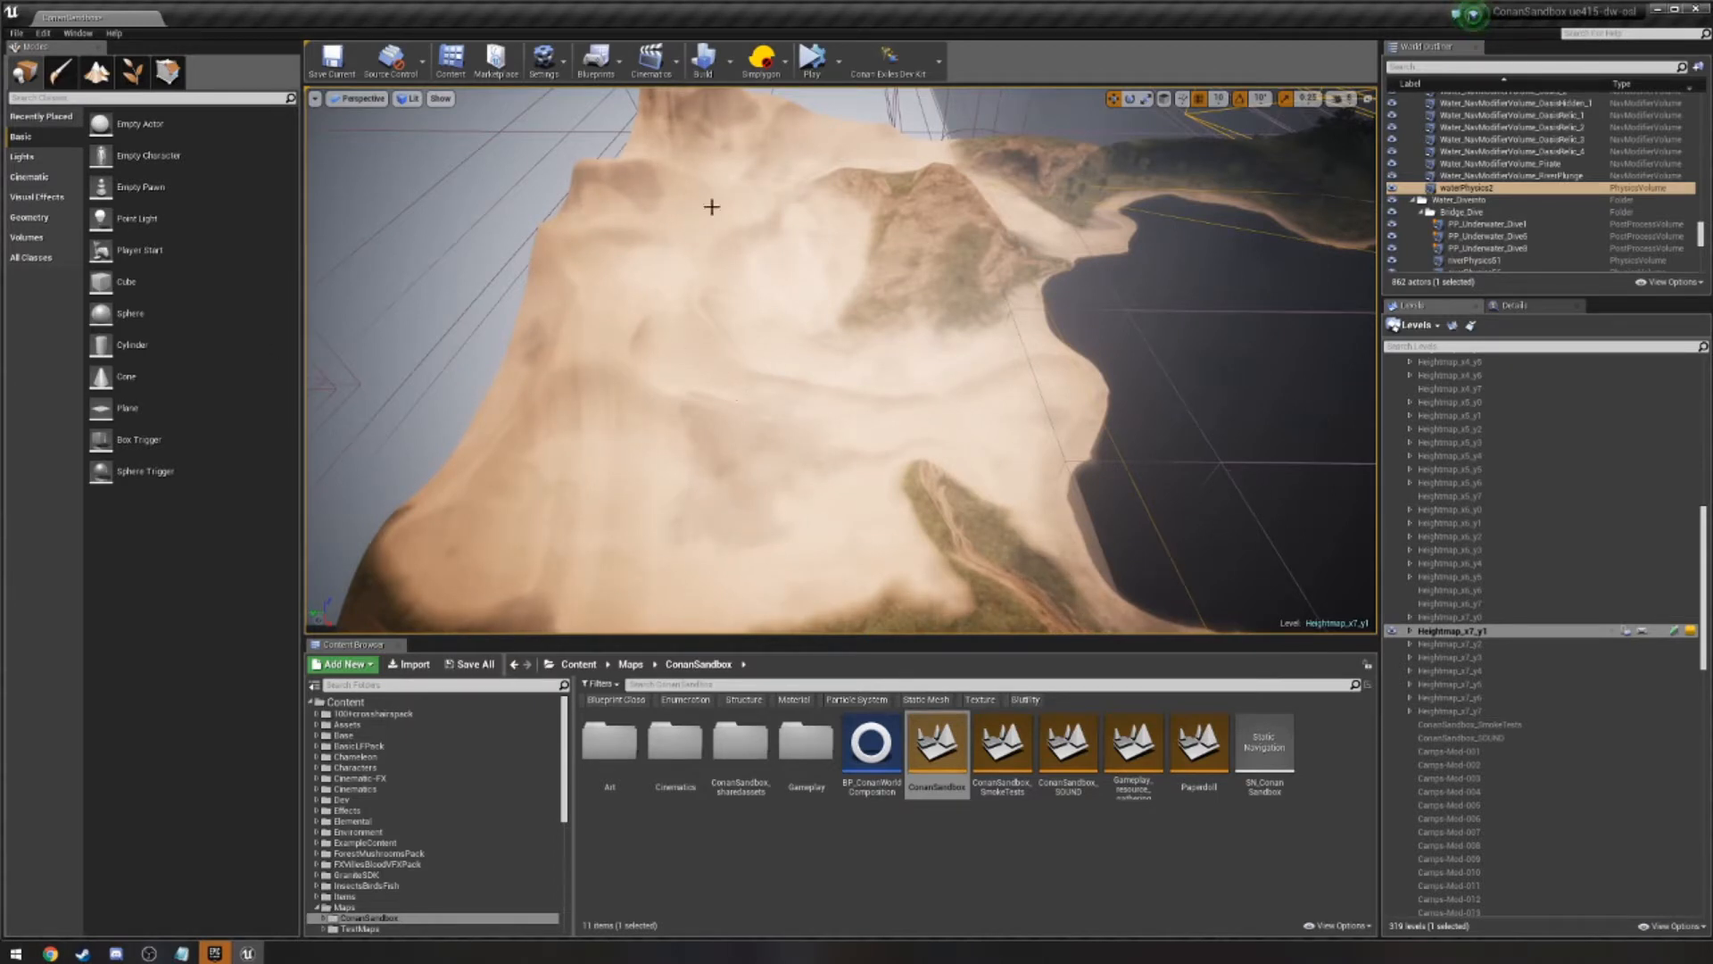
# Switch to landscape painting and select DesertSaltSandRock as the target layer.
pyautogui.click(96, 71)
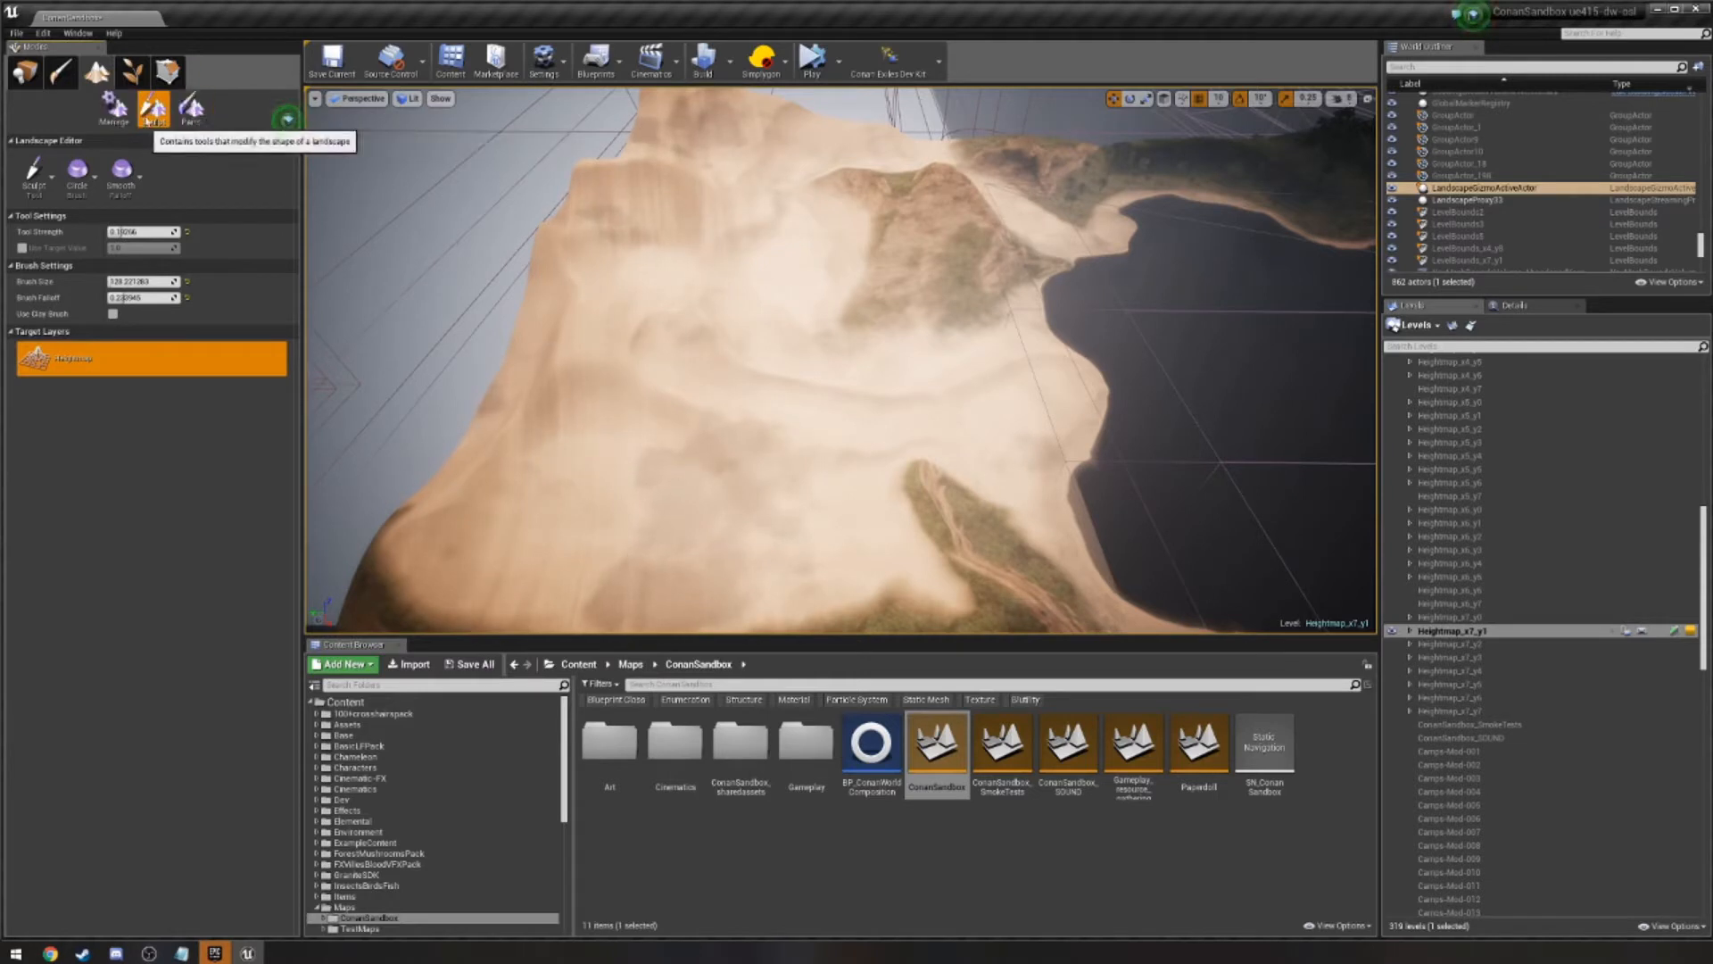
pyautogui.click(79, 171)
pyautogui.click(191, 109)
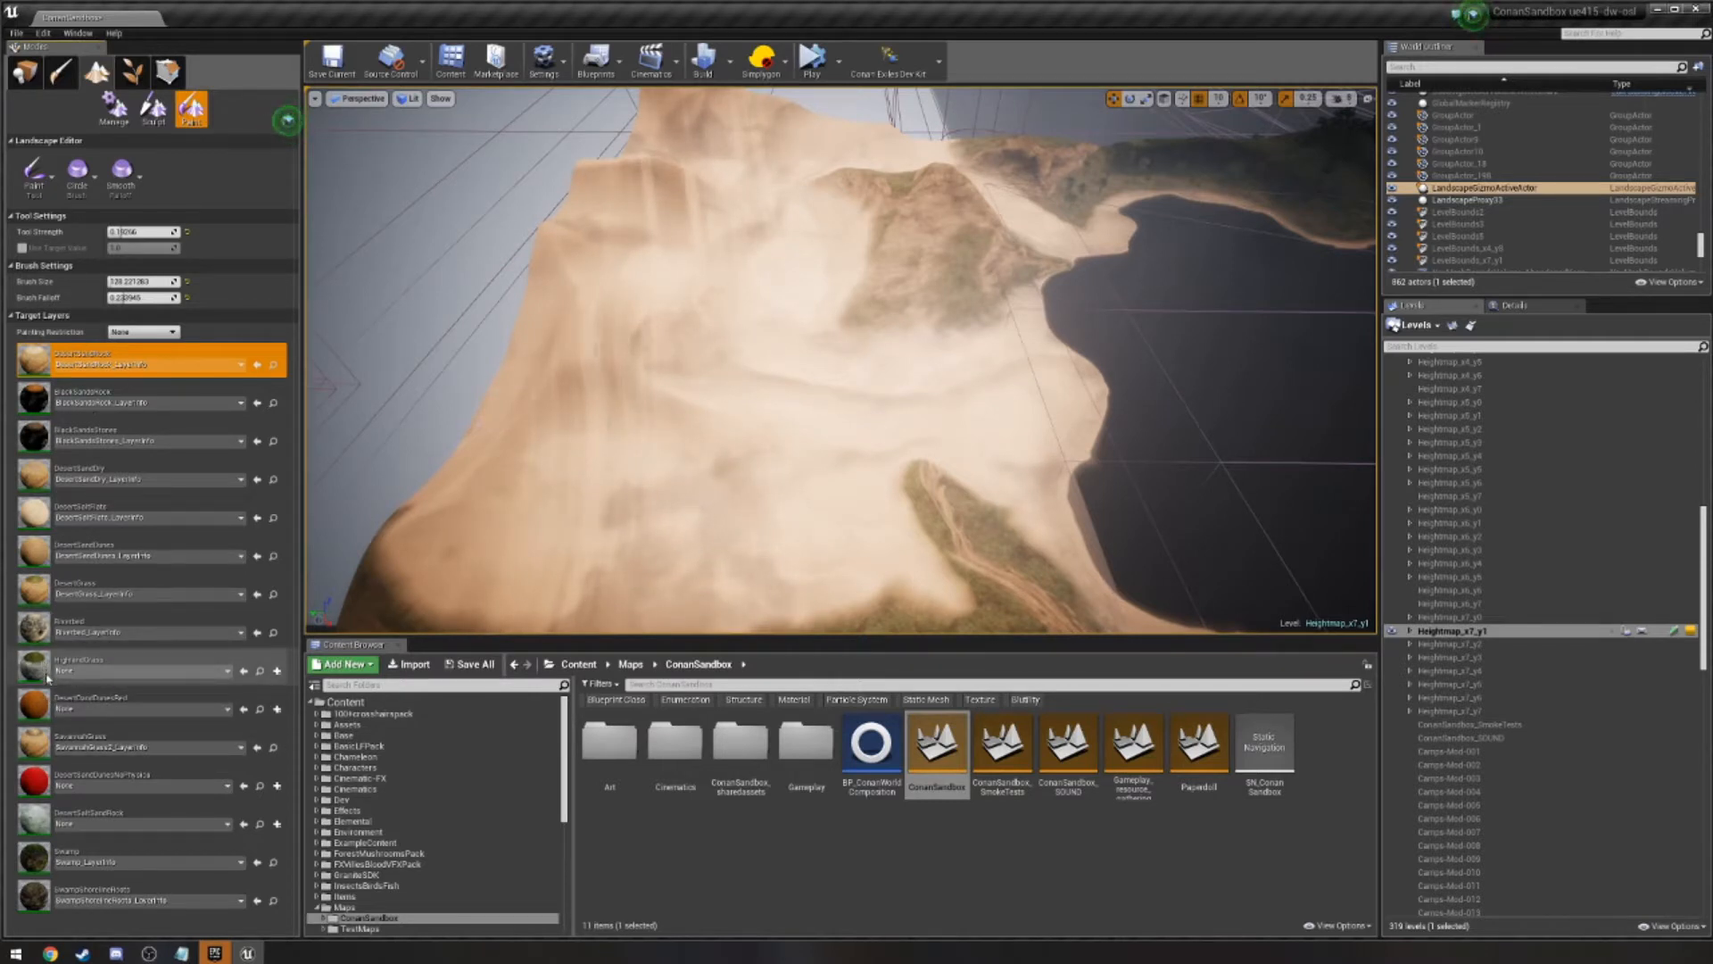
pyautogui.click(33, 857)
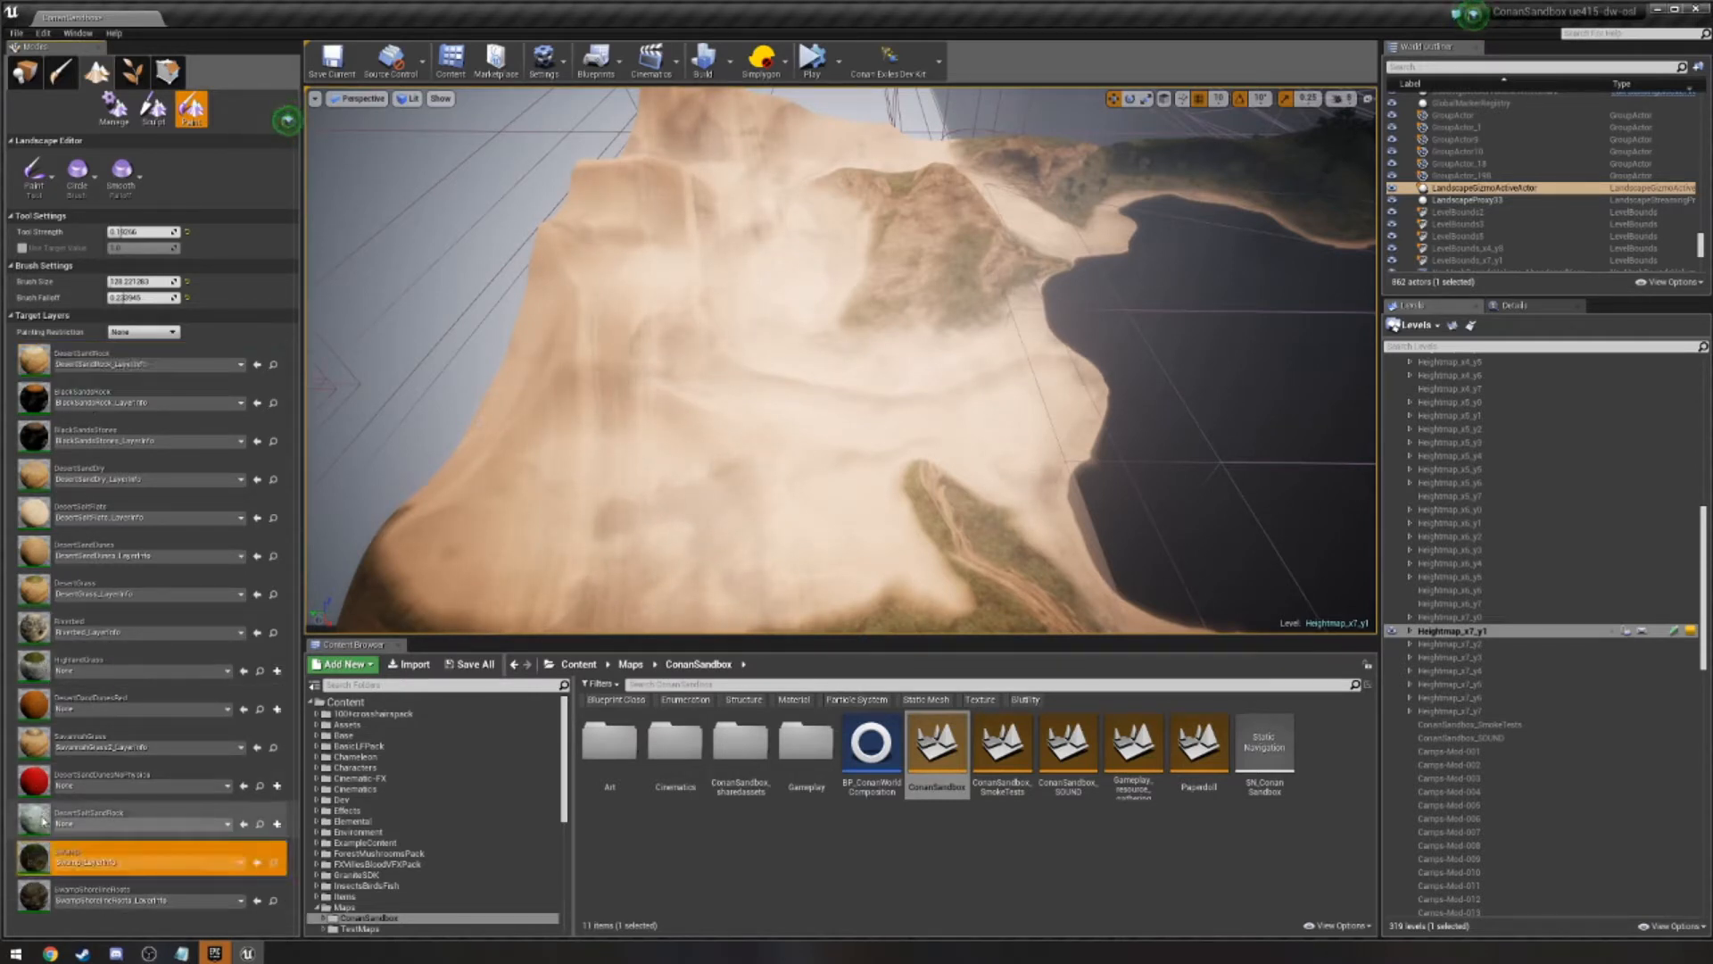
pyautogui.click(42, 821)
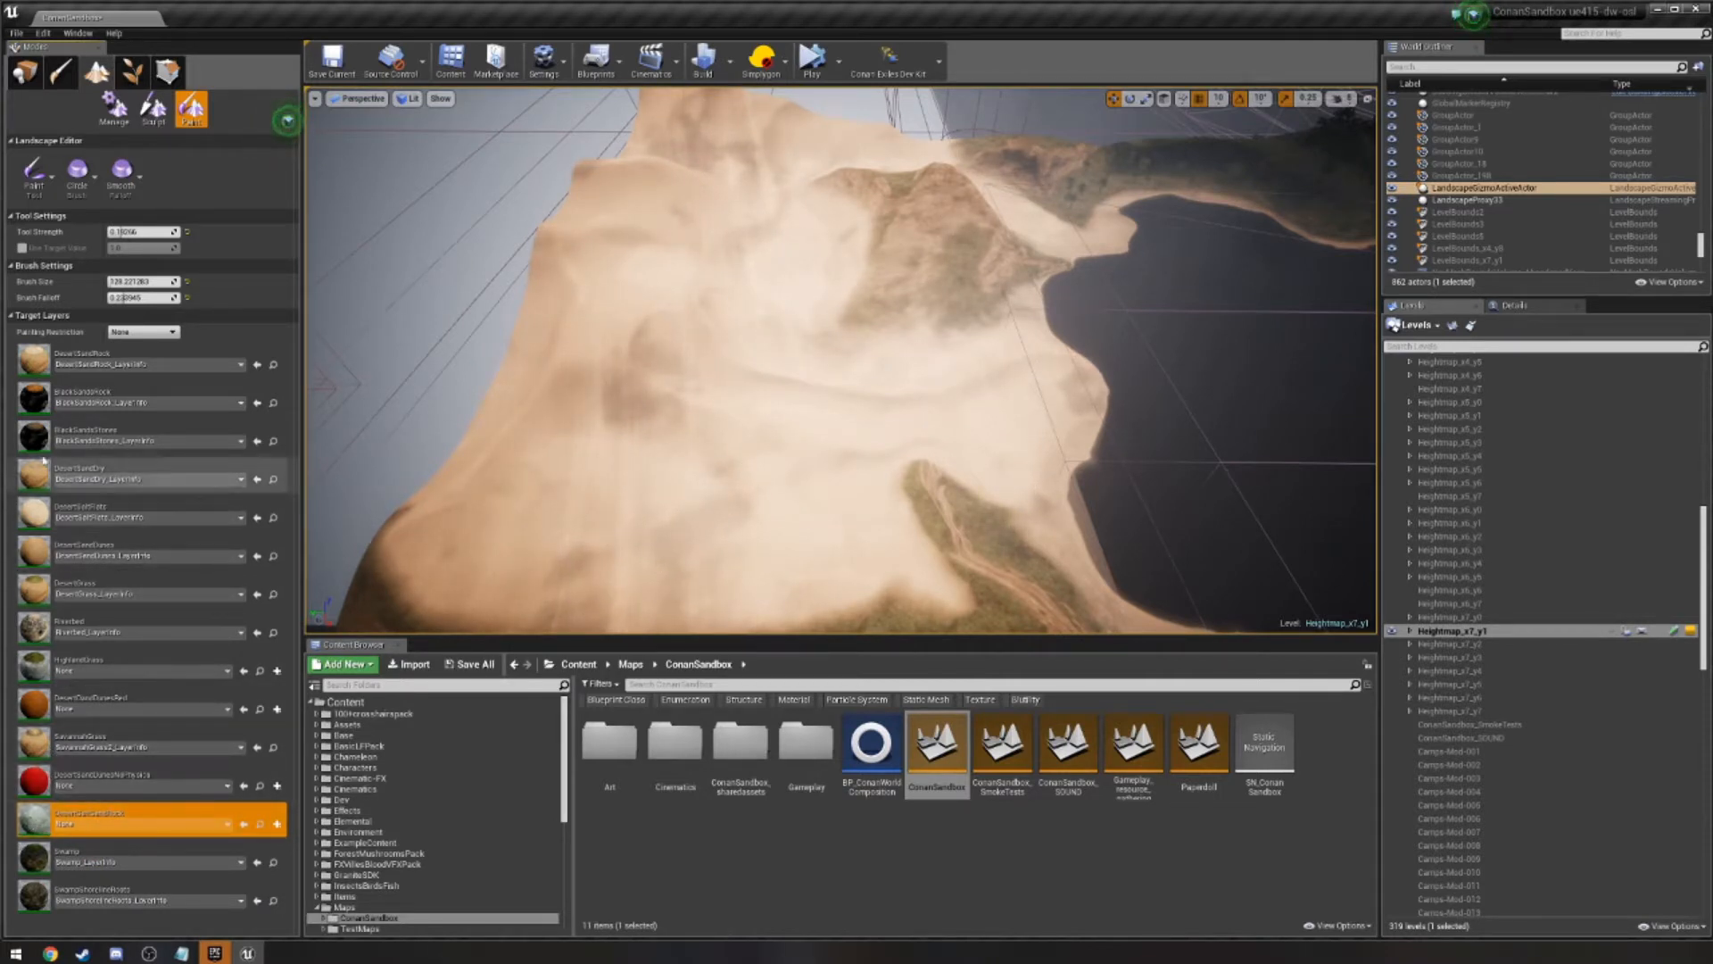
# Try to paint the sandy slope, and assign DesertSaltSandRock_LayerInfo to the selected target layer.
pyautogui.click(861, 377)
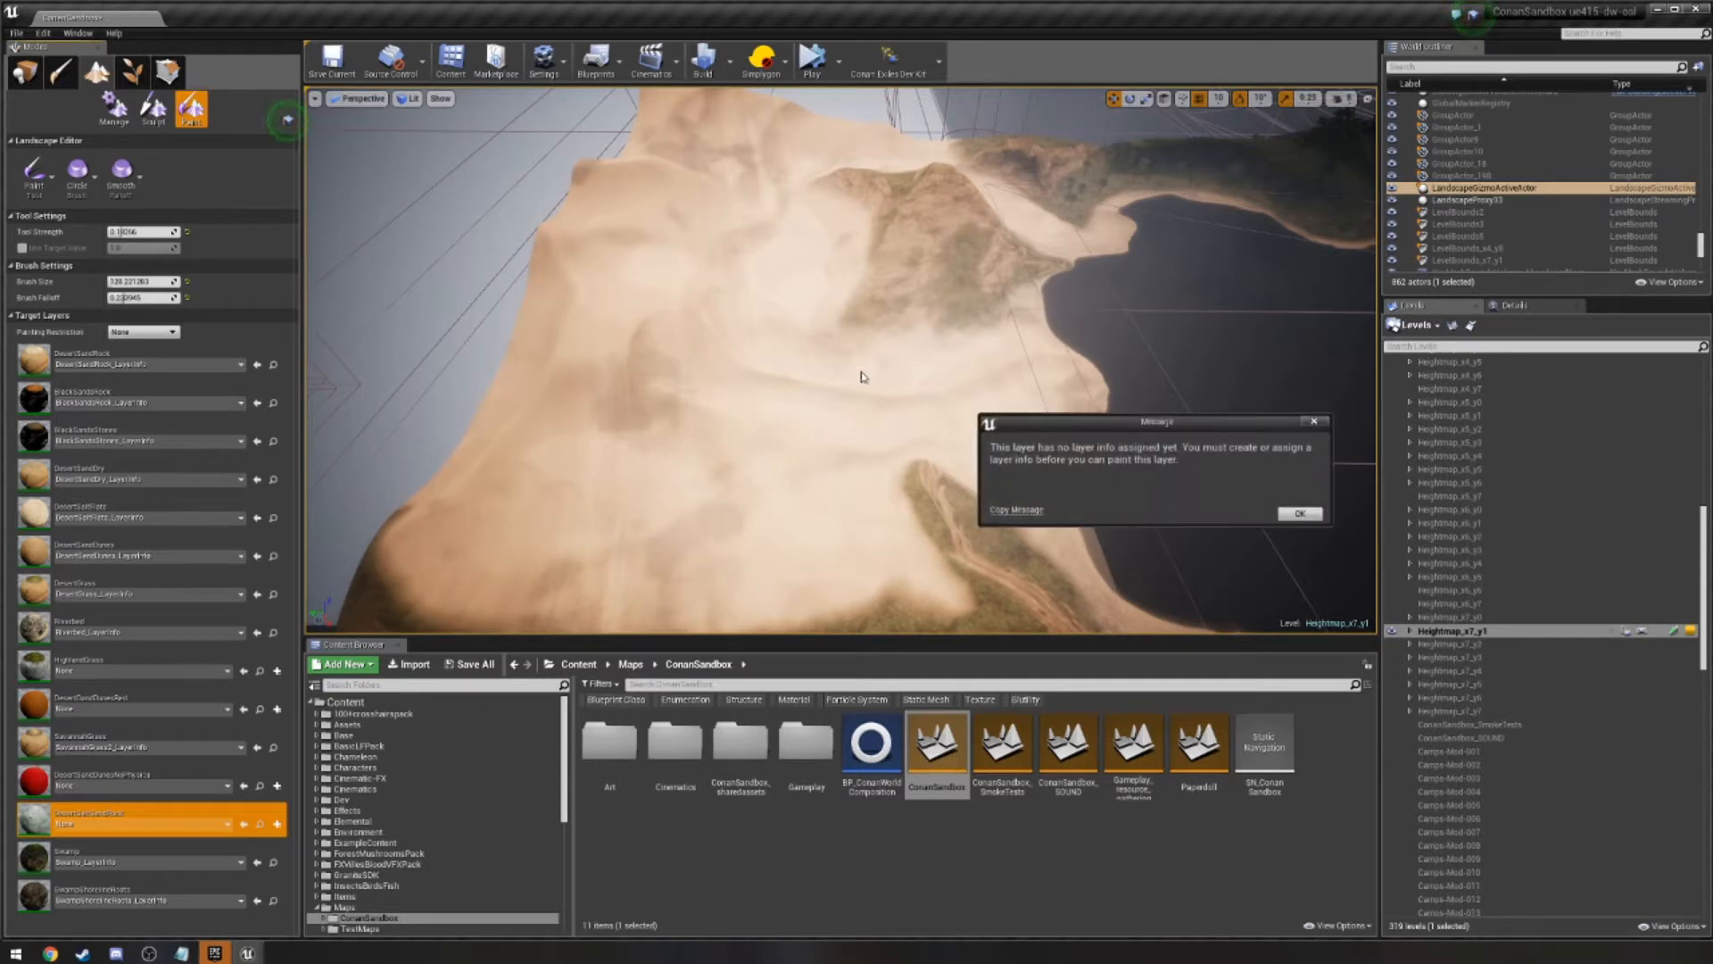
pyautogui.click(1314, 420)
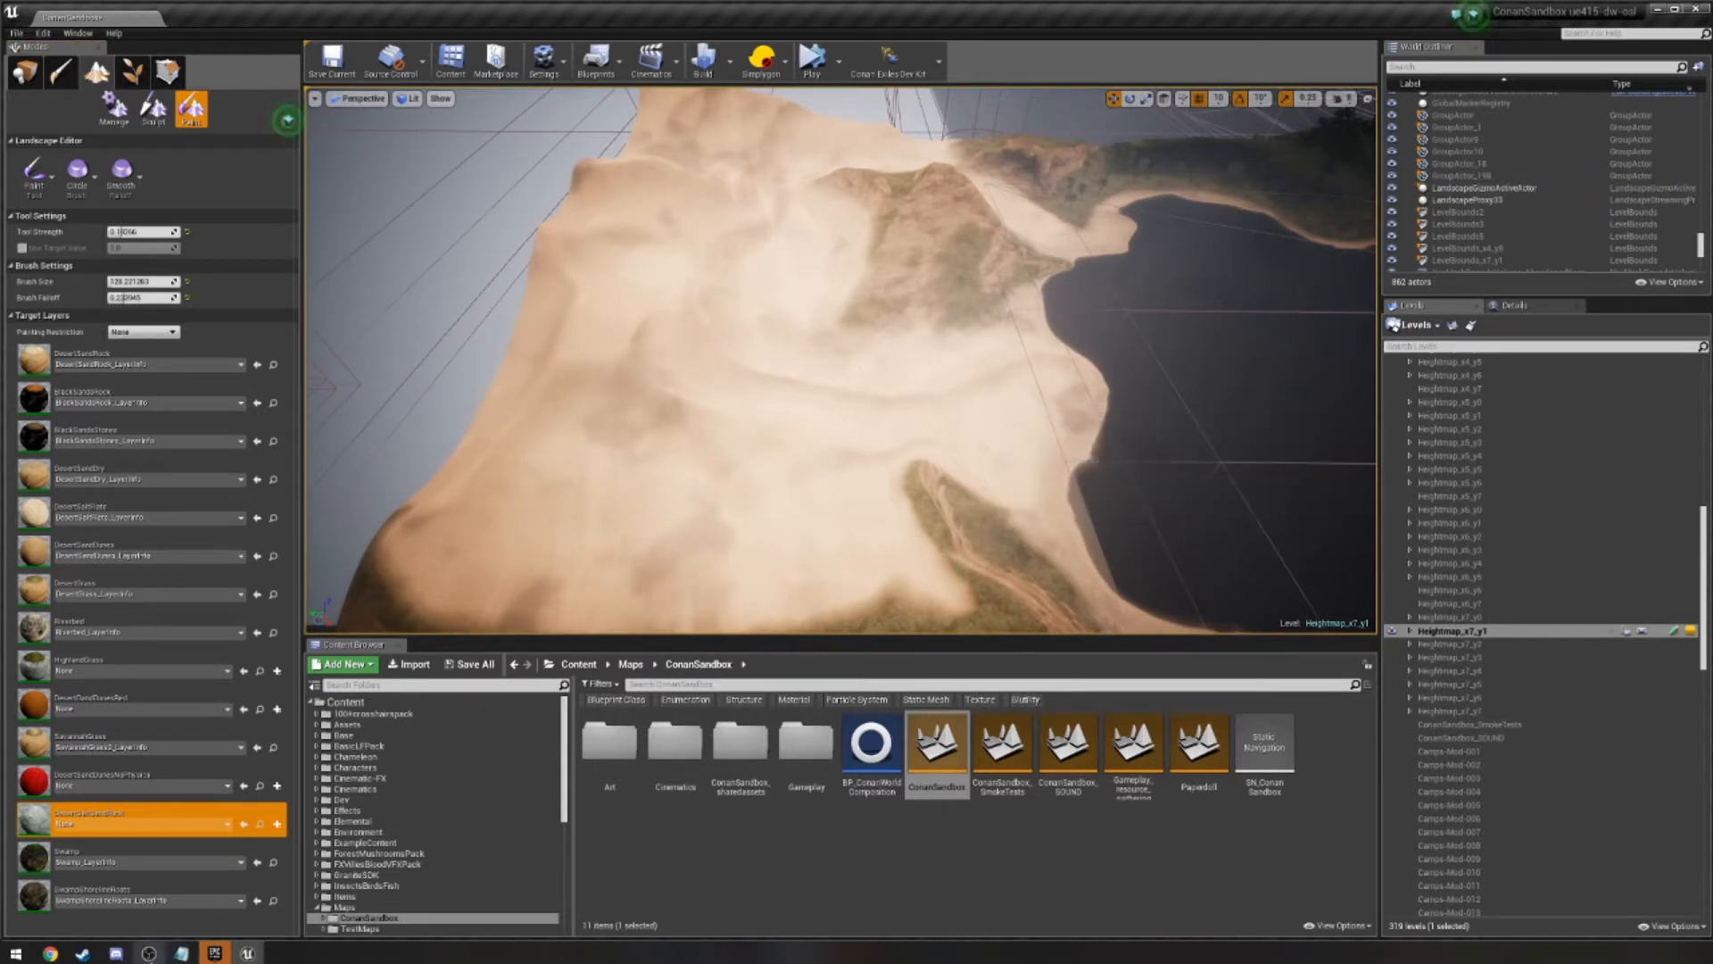
pyautogui.click(142, 823)
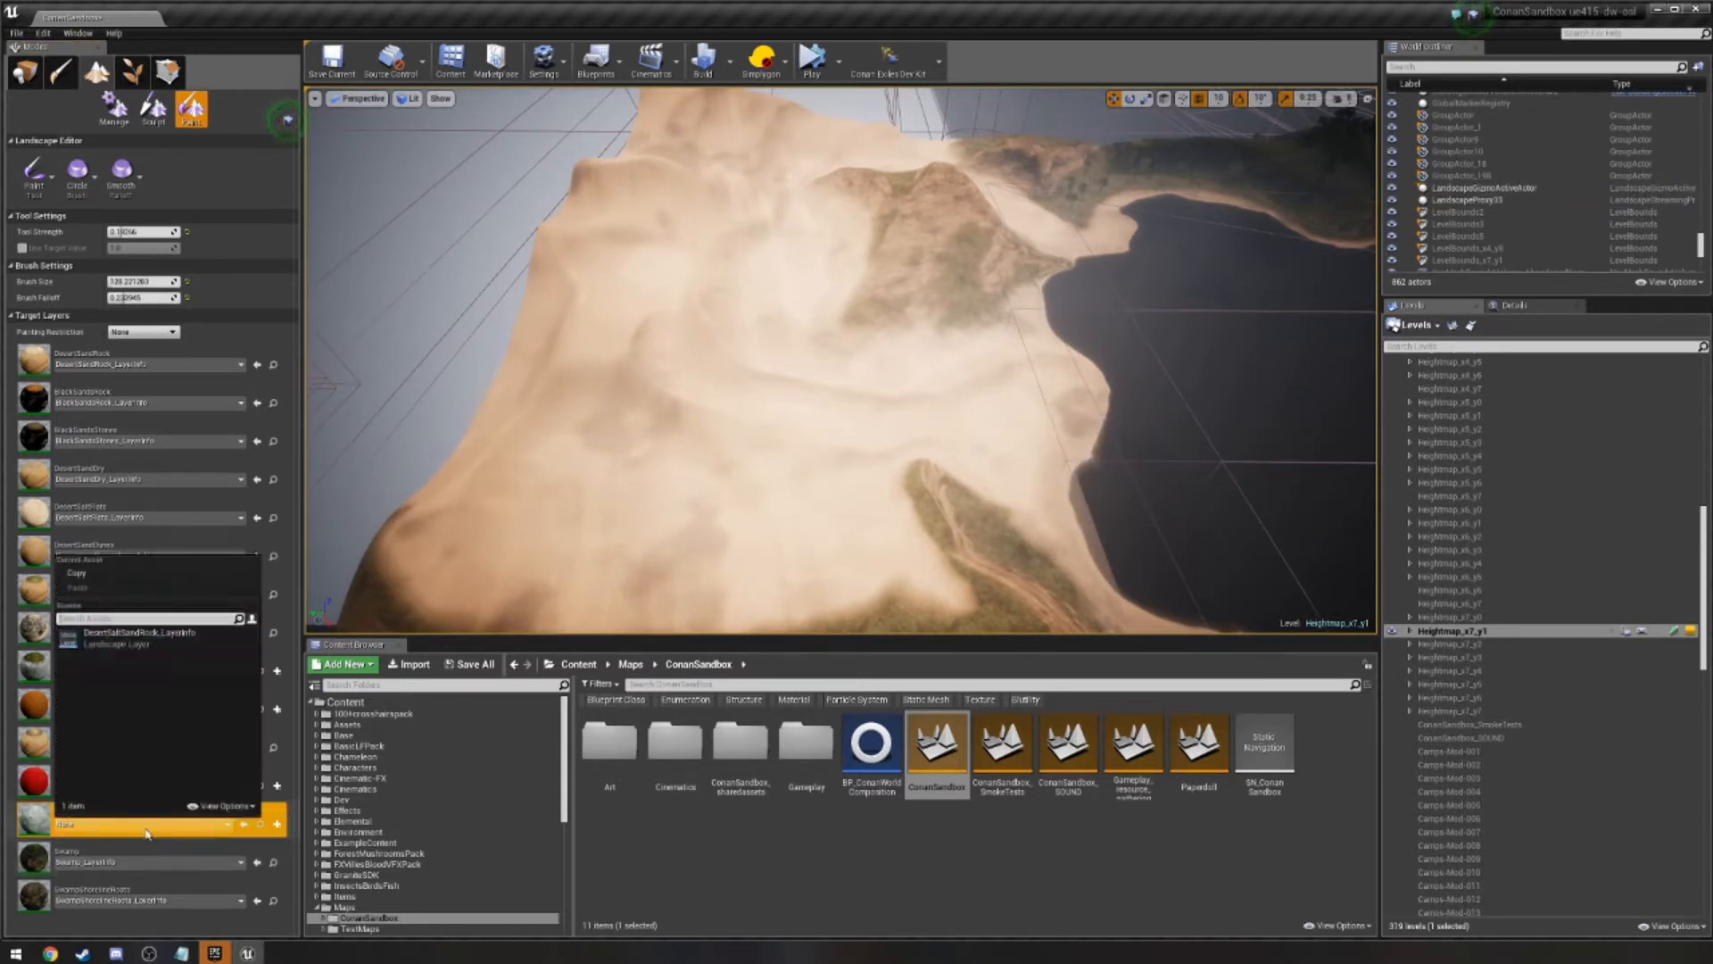
pyautogui.click(116, 648)
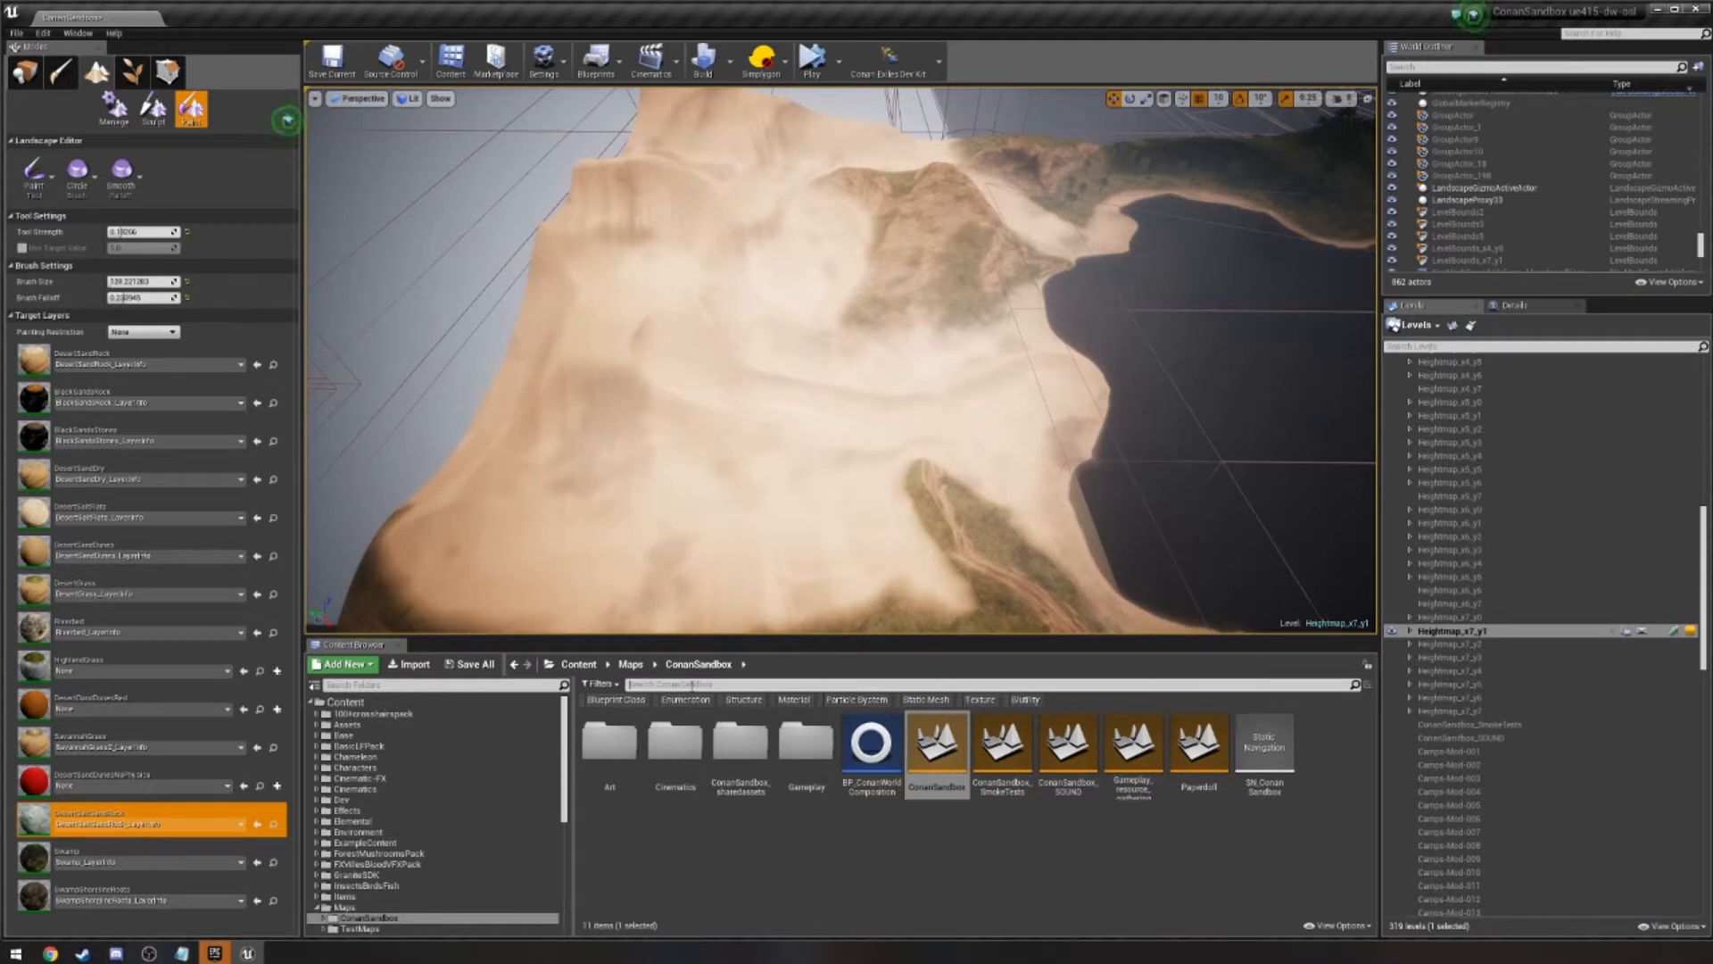
# Search the whole Content folder for "snow" with the Material filter and select the M_master_Ice_Snow material.
pyautogui.click(785, 699)
pyautogui.click(765, 684)
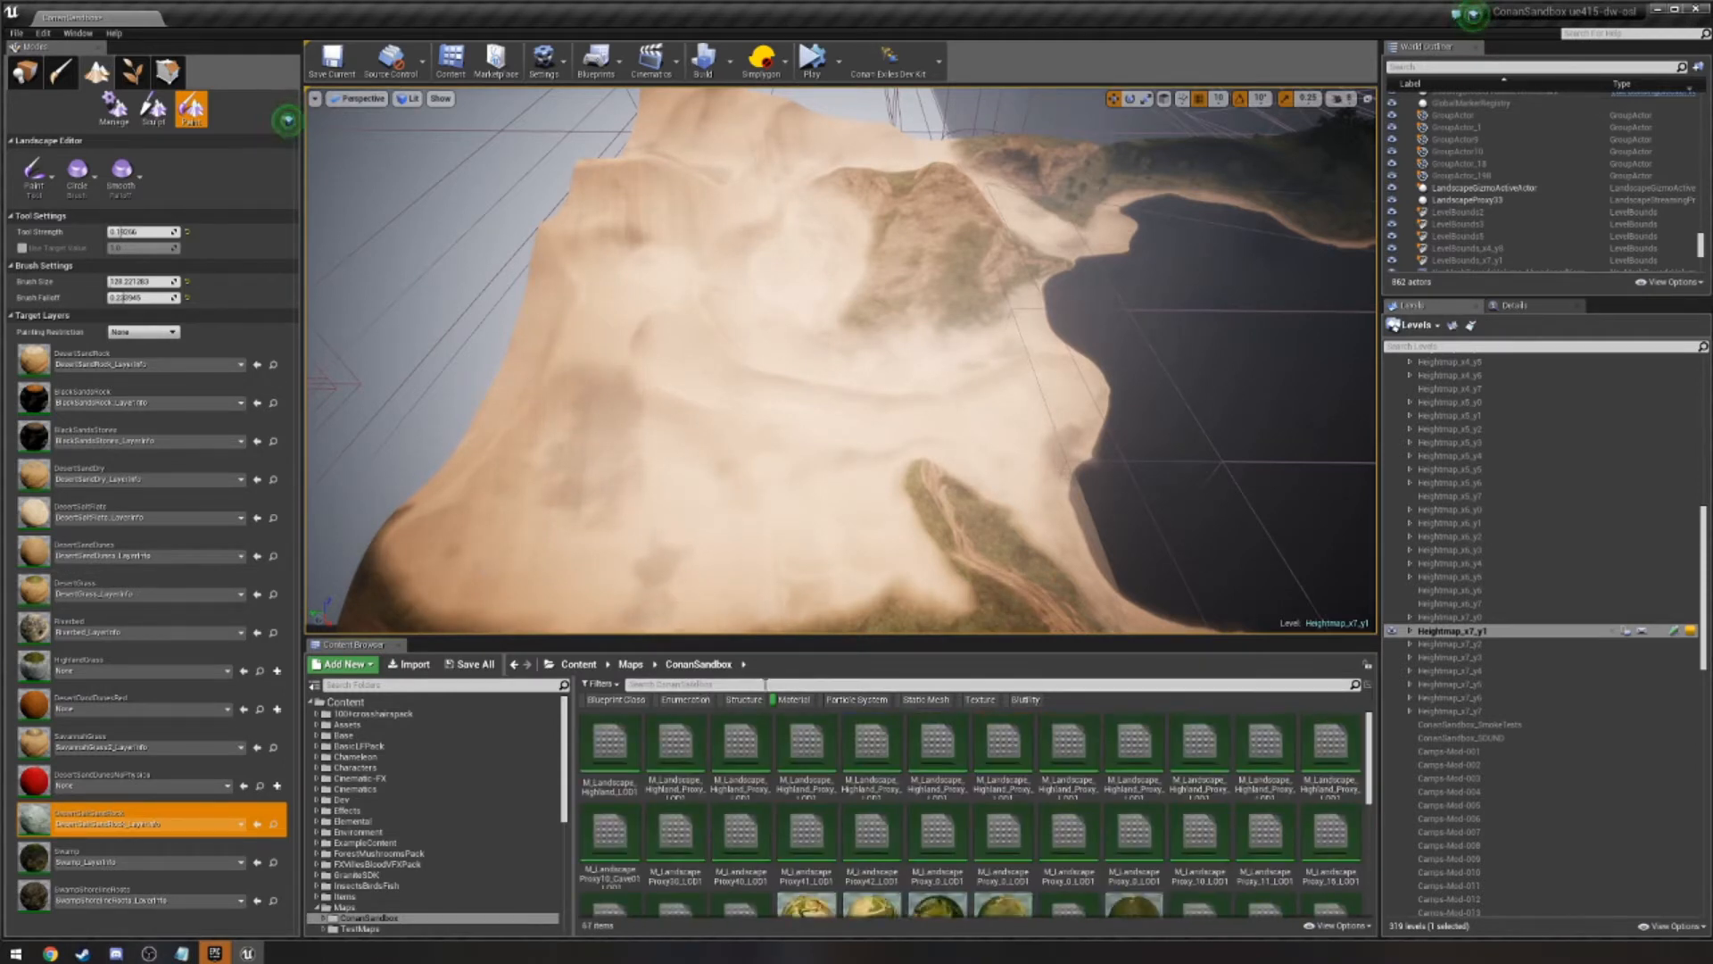
pyautogui.write('snow')
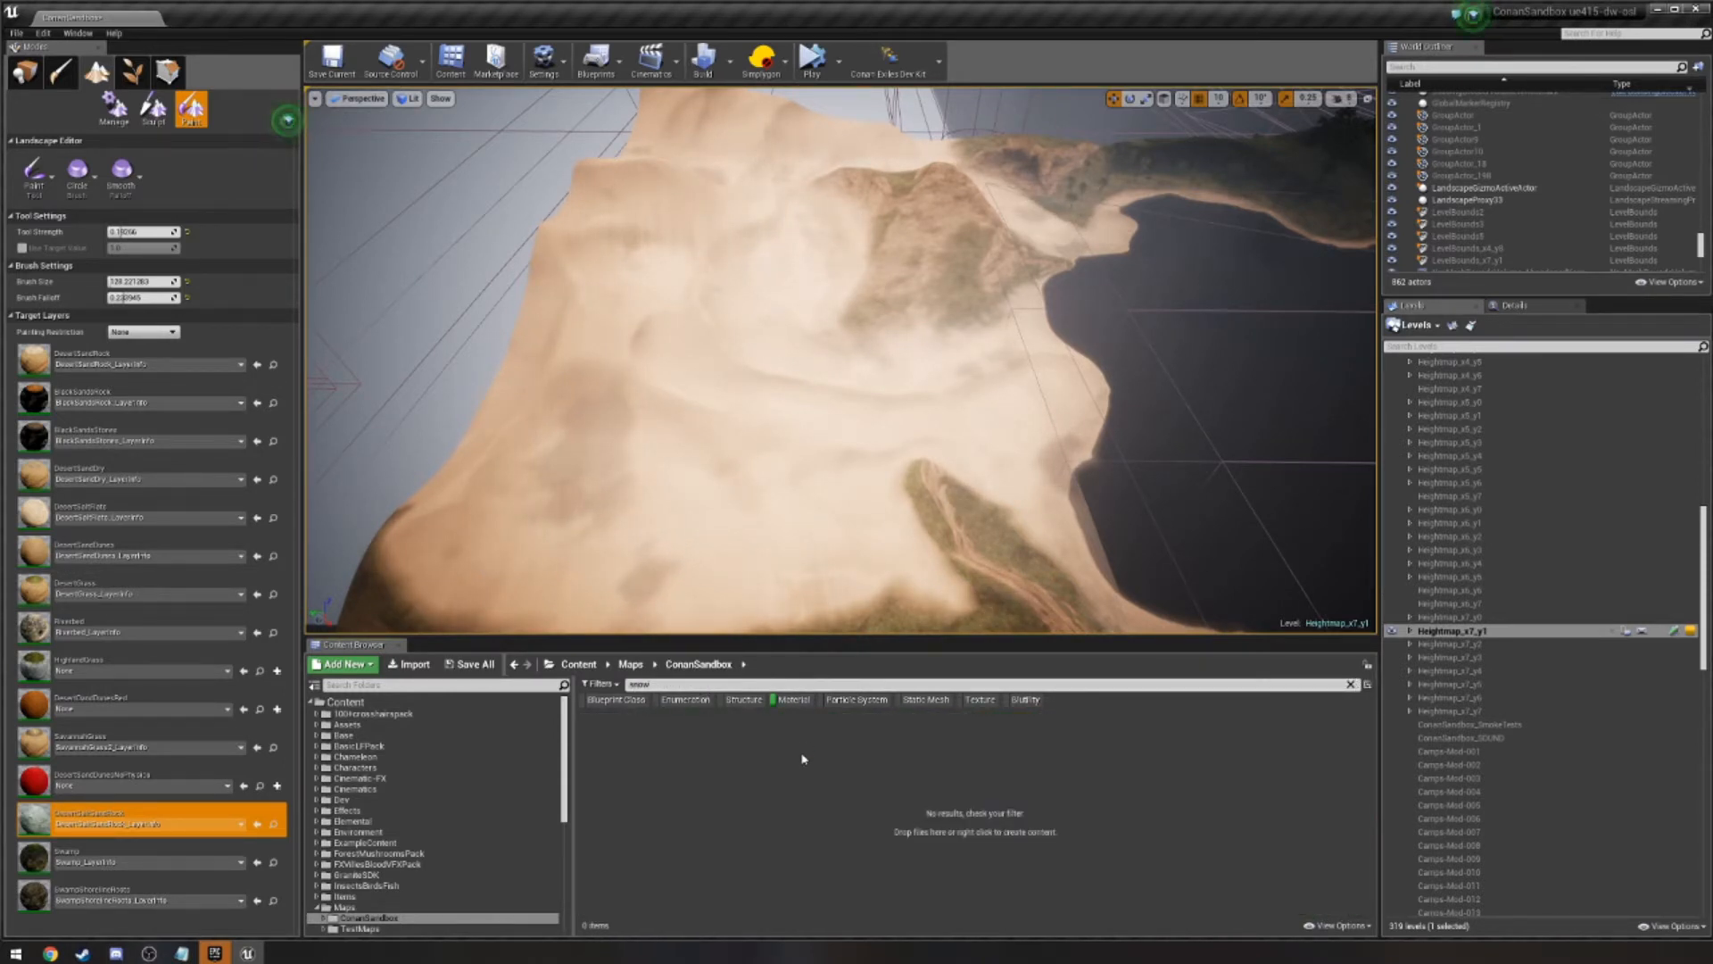
pyautogui.click(796, 701)
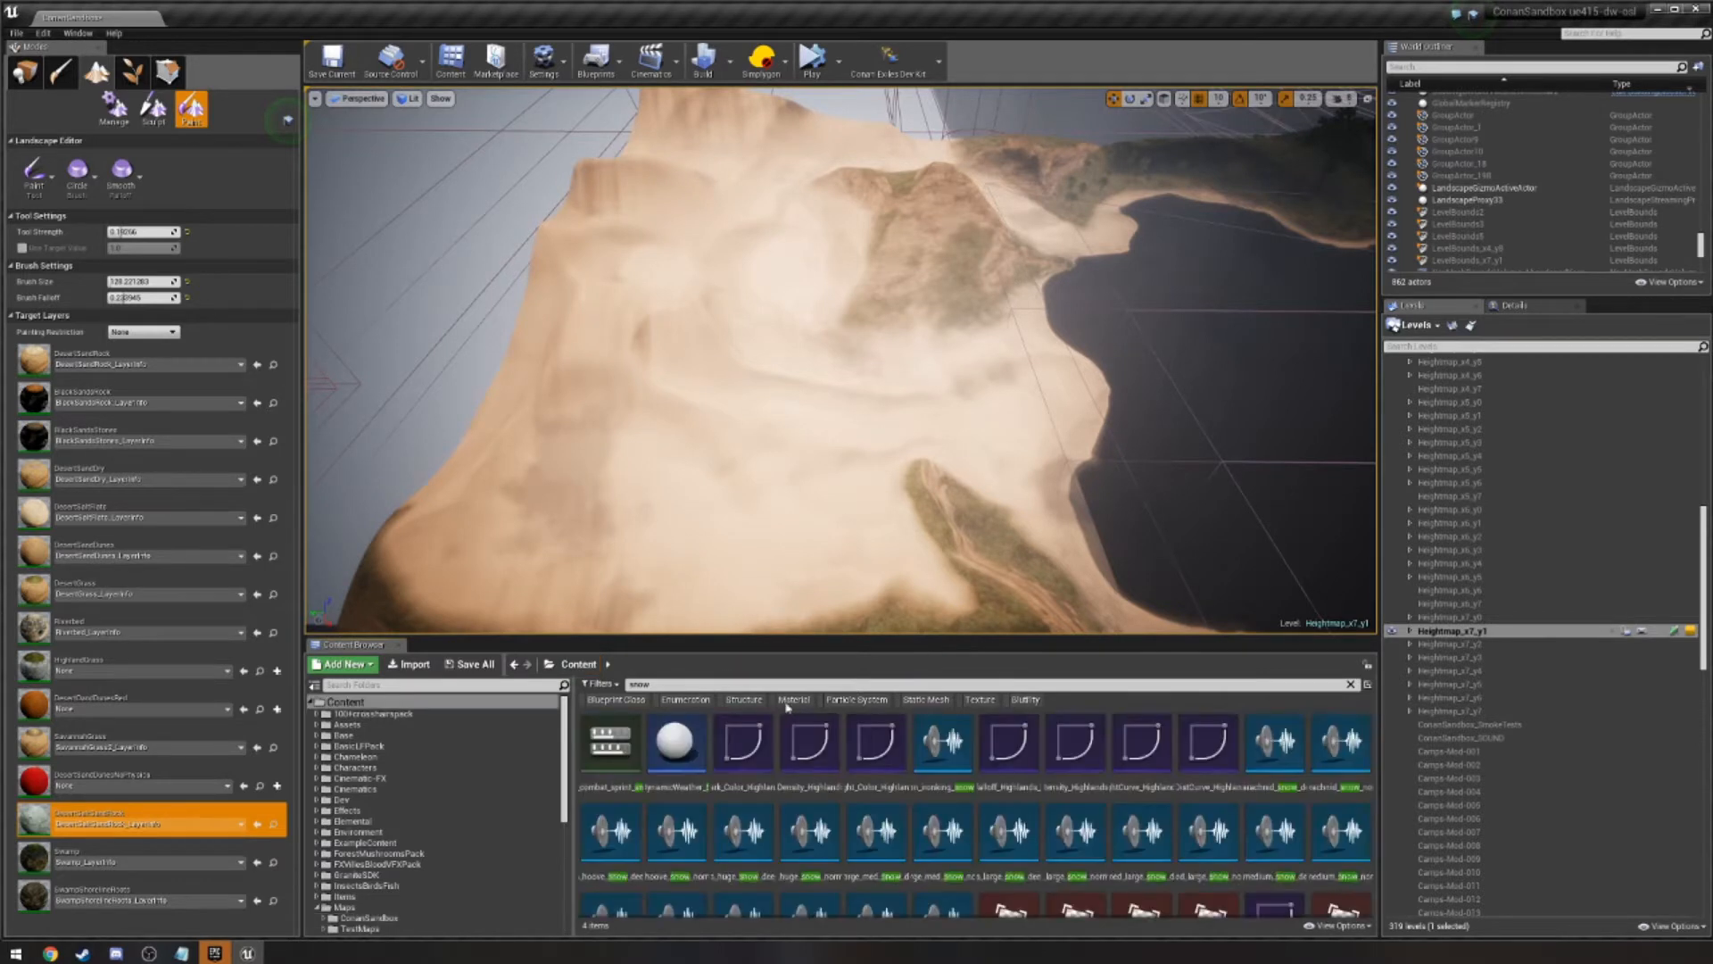
pyautogui.click(787, 701)
pyautogui.moveTo(674, 742)
pyautogui.mouseDown()
pyautogui.moveTo(116, 617)
pyautogui.moveTo(134, 877)
pyautogui.moveTo(155, 636)
pyautogui.moveTo(135, 339)
pyautogui.moveTo(477, 625)
pyautogui.moveTo(687, 748)
pyautogui.mouseUp()
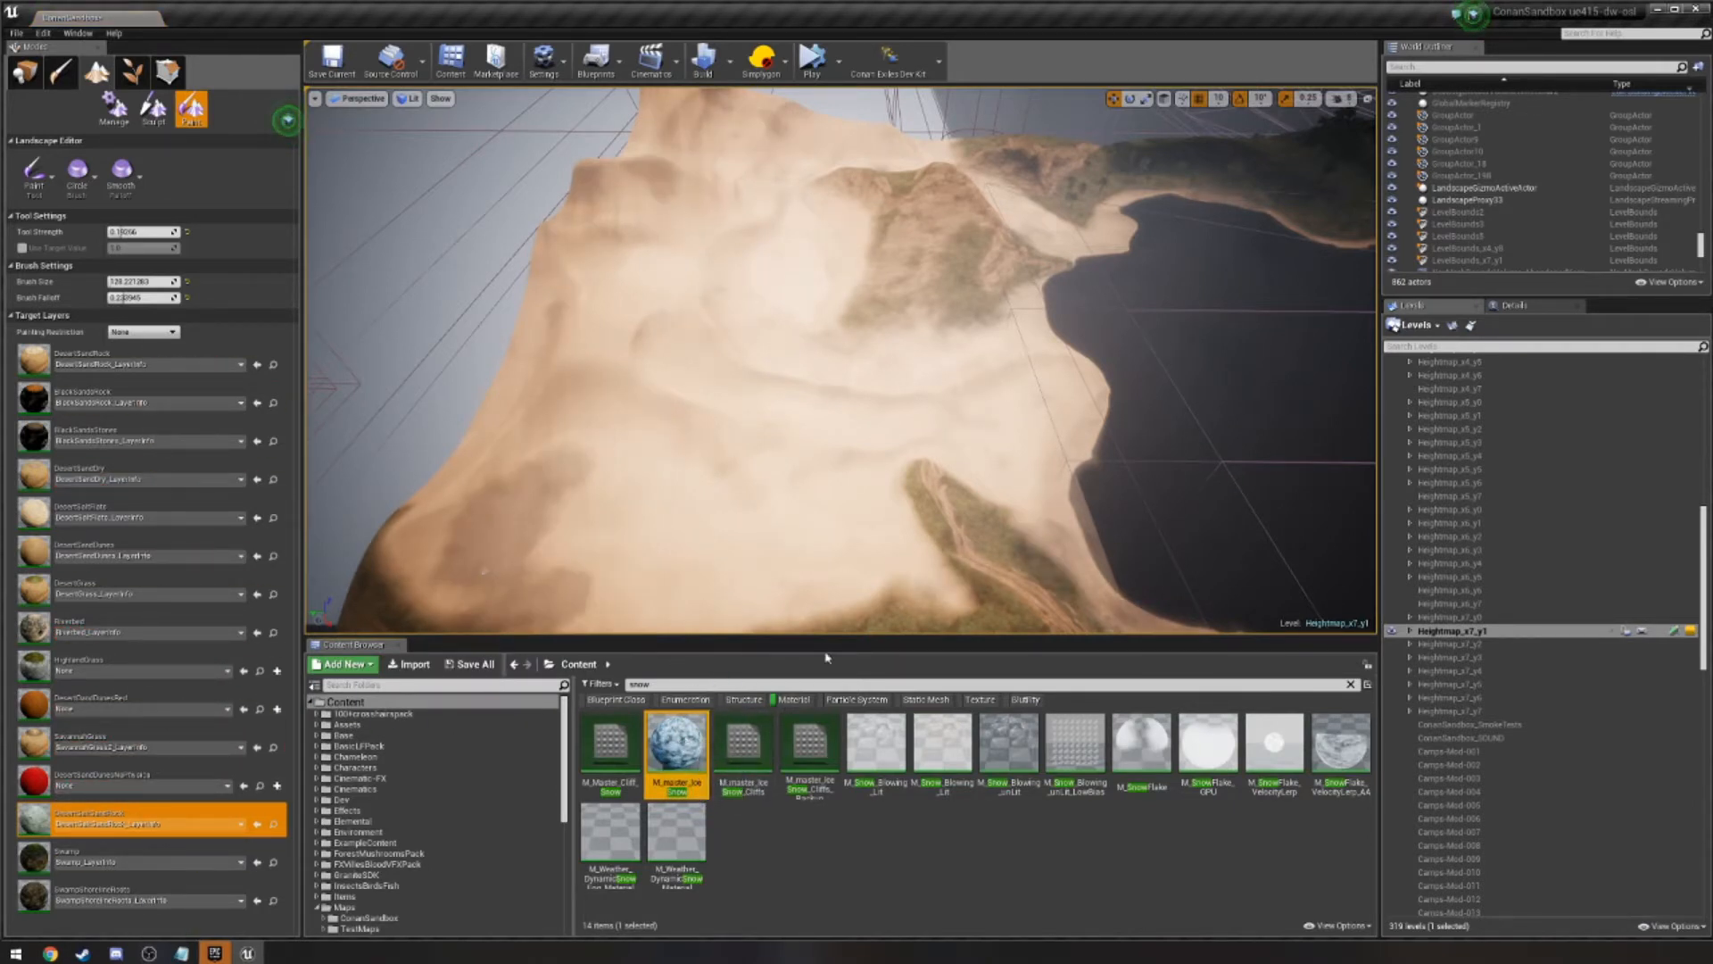
# Select HighlandGrass as the target layer and assign HighlandGrass_LayerInfo to it.
pyautogui.click(36, 360)
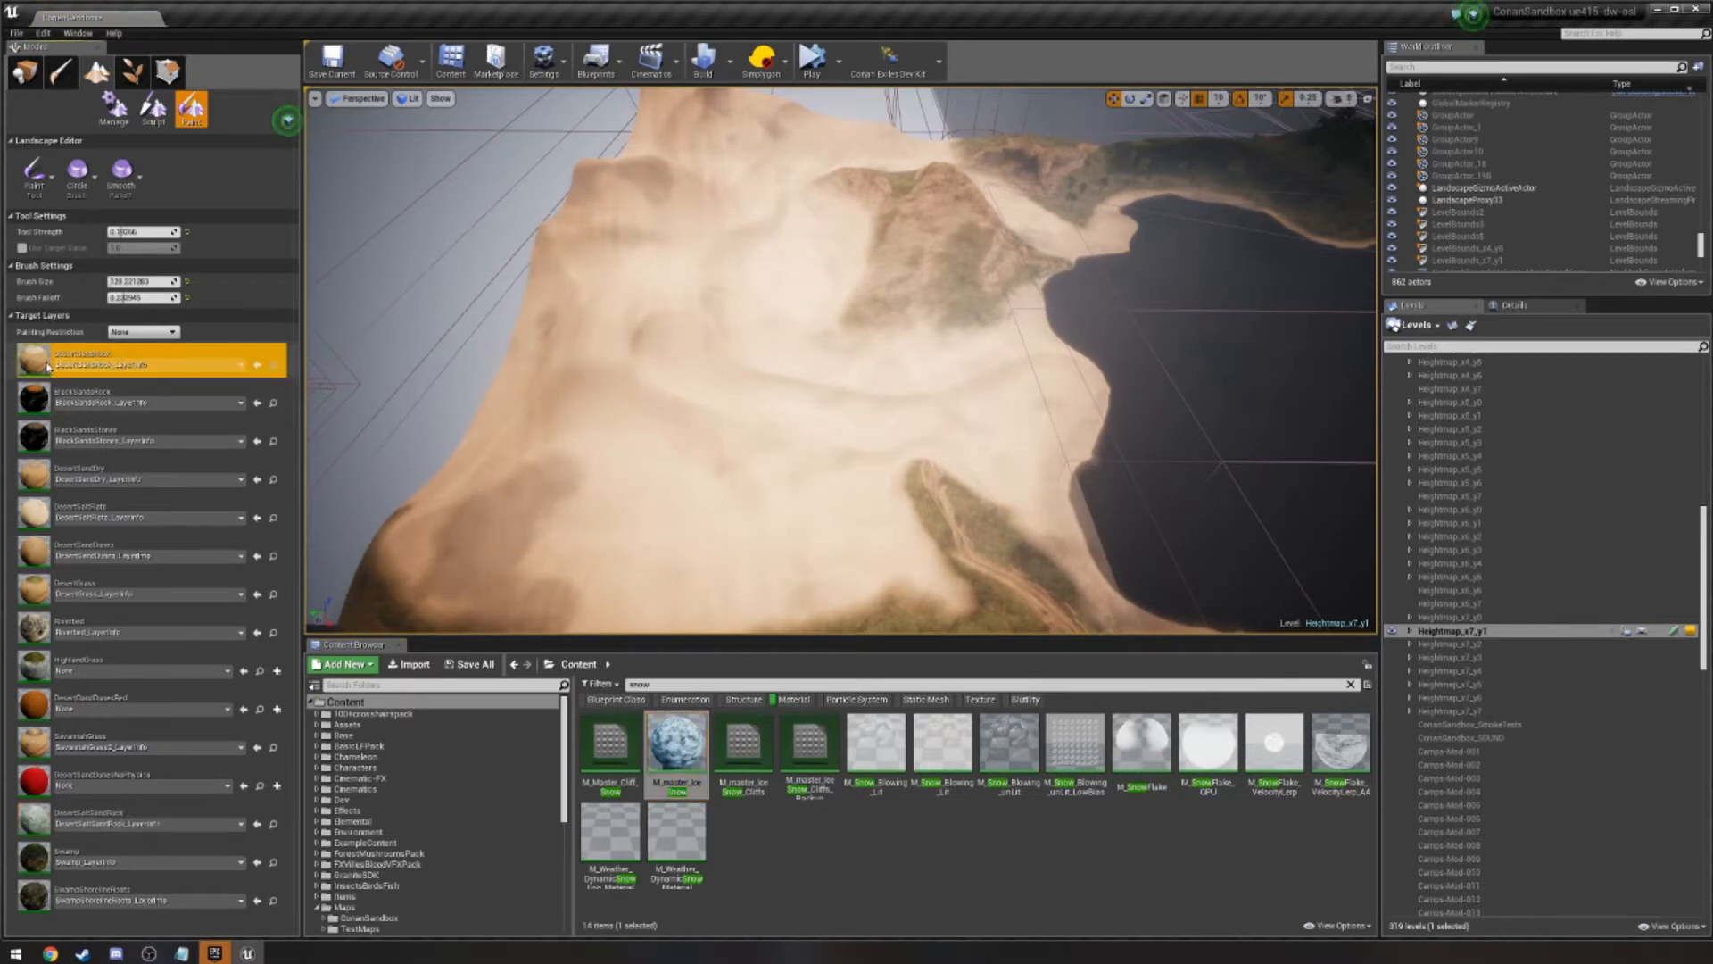
pyautogui.moveTo(702, 462); pyautogui.dragTo(682, 385, button='right')
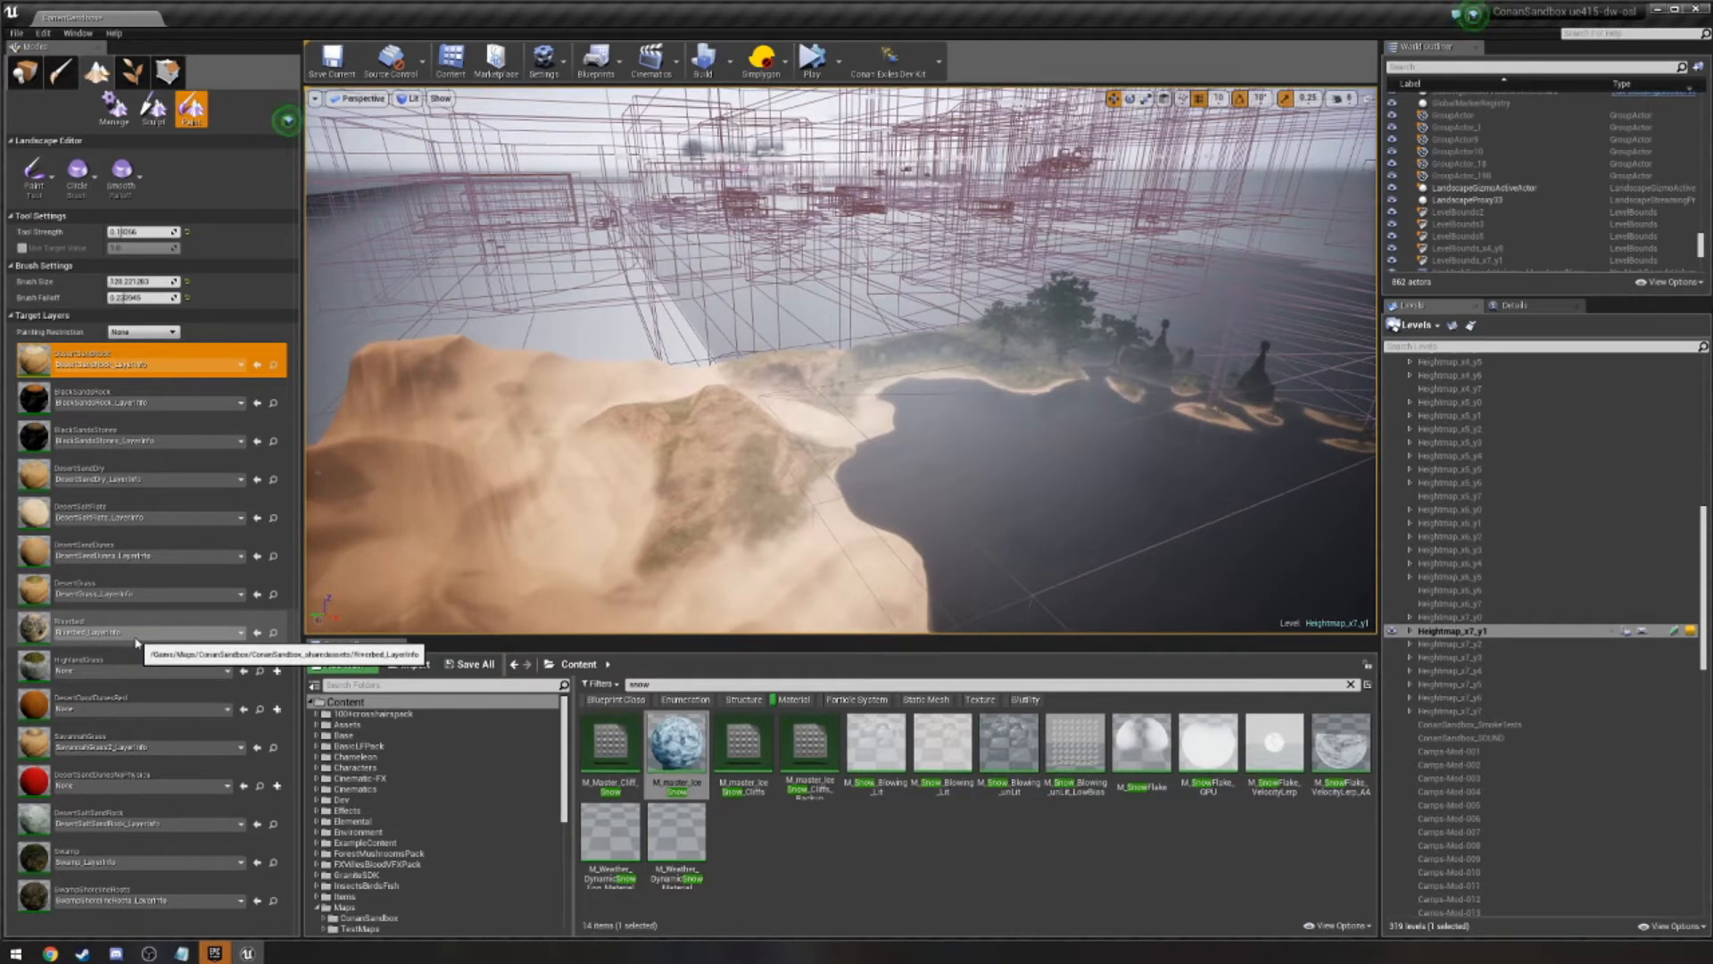
pyautogui.click(140, 413)
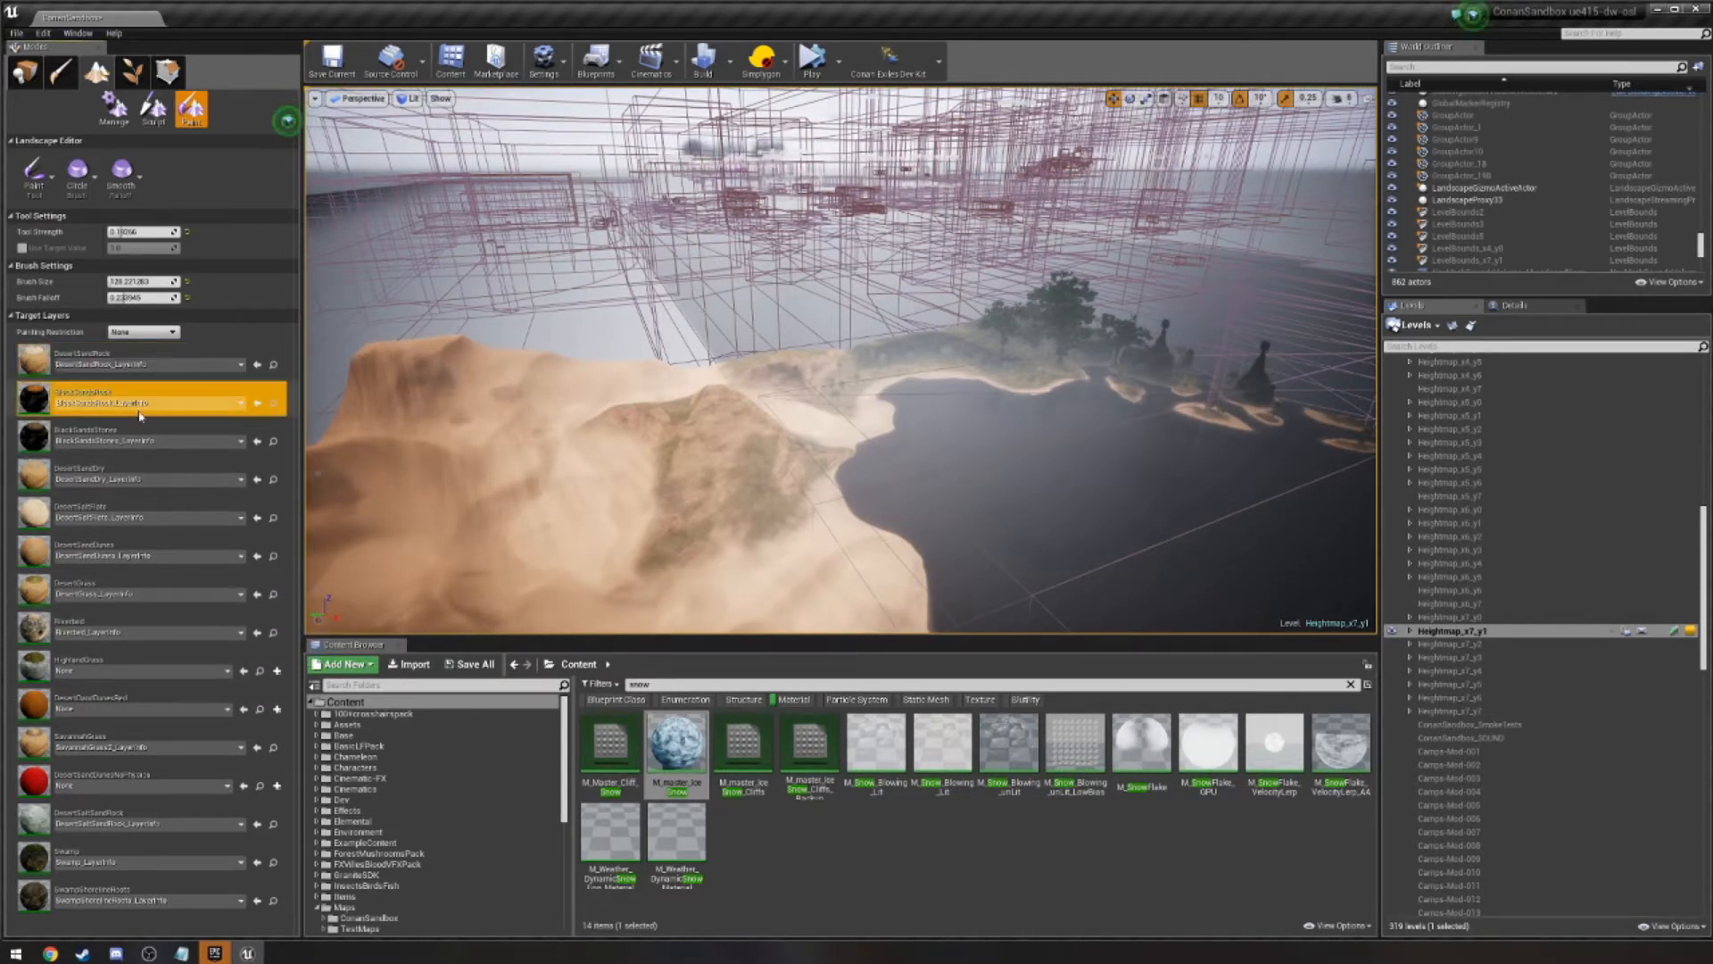
pyautogui.click(252, 670)
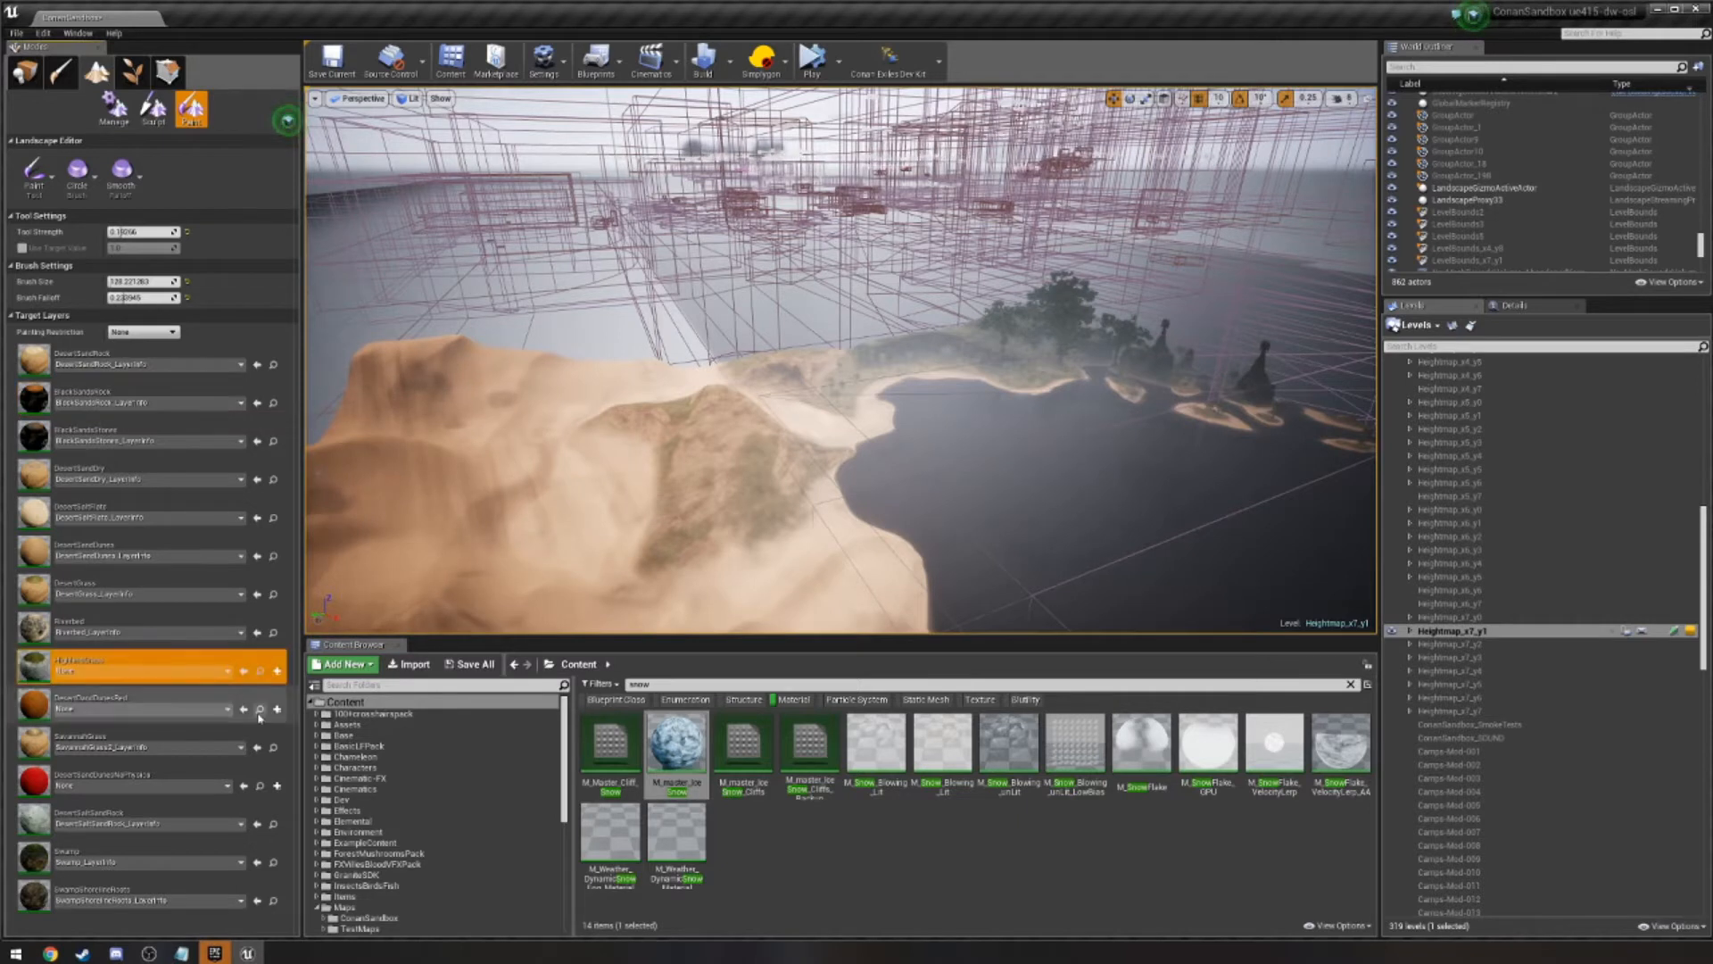
pyautogui.click(130, 671)
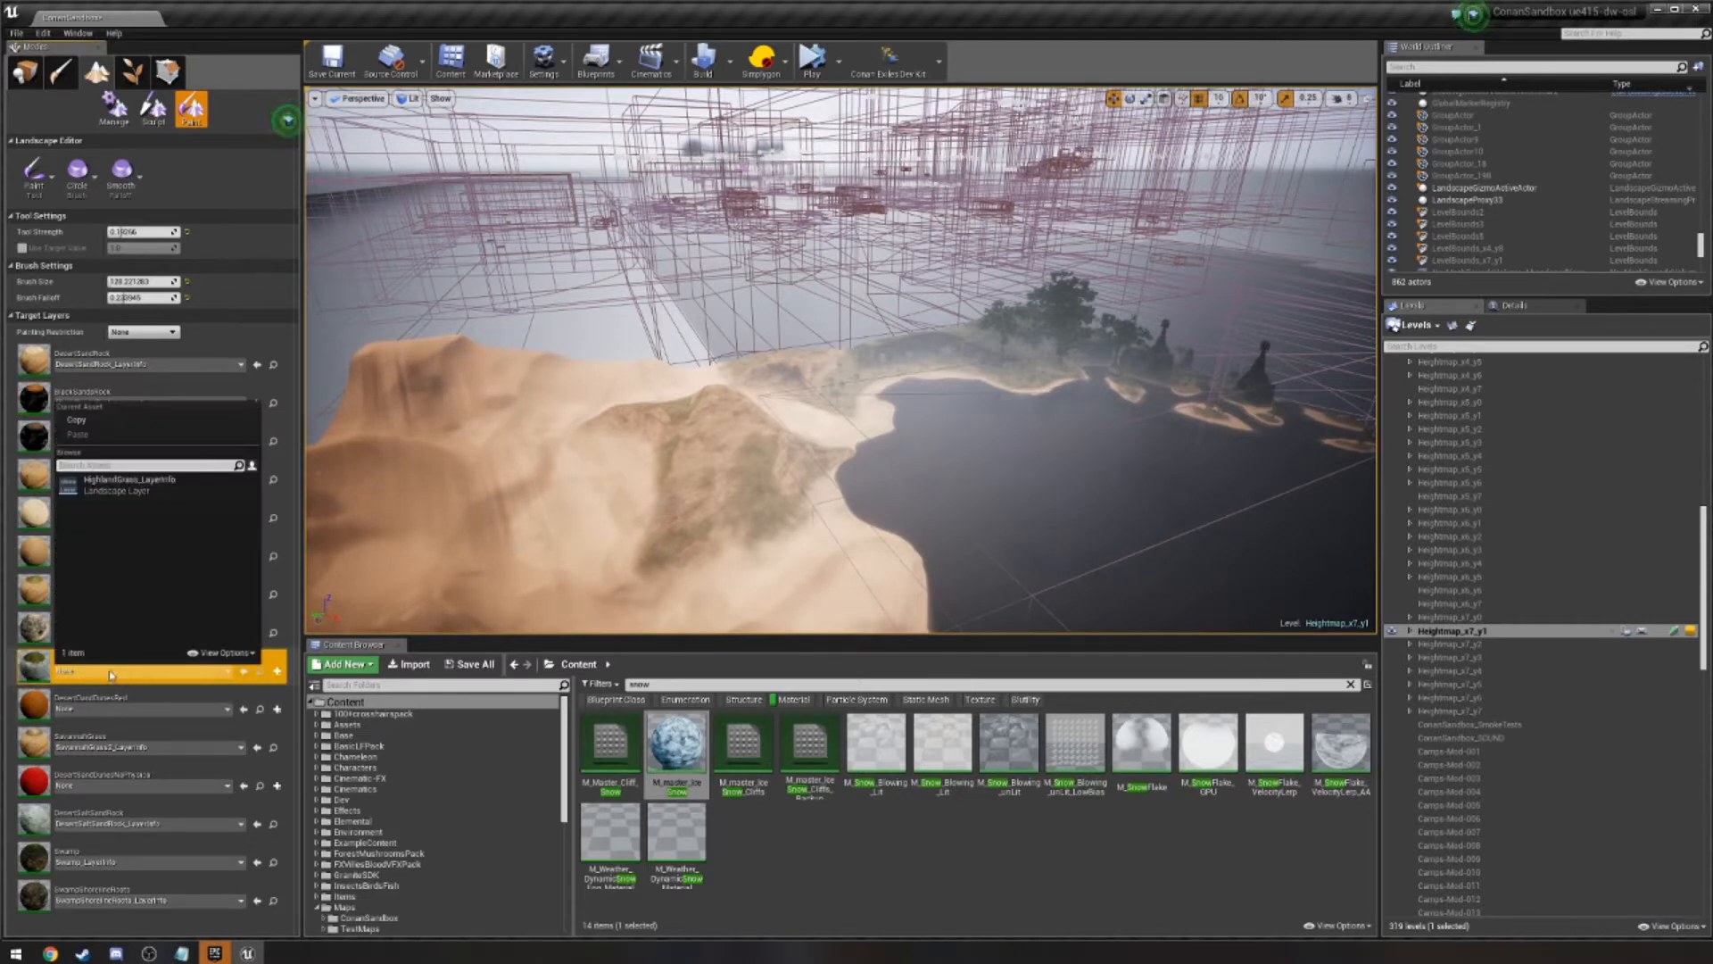
pyautogui.click(37, 672)
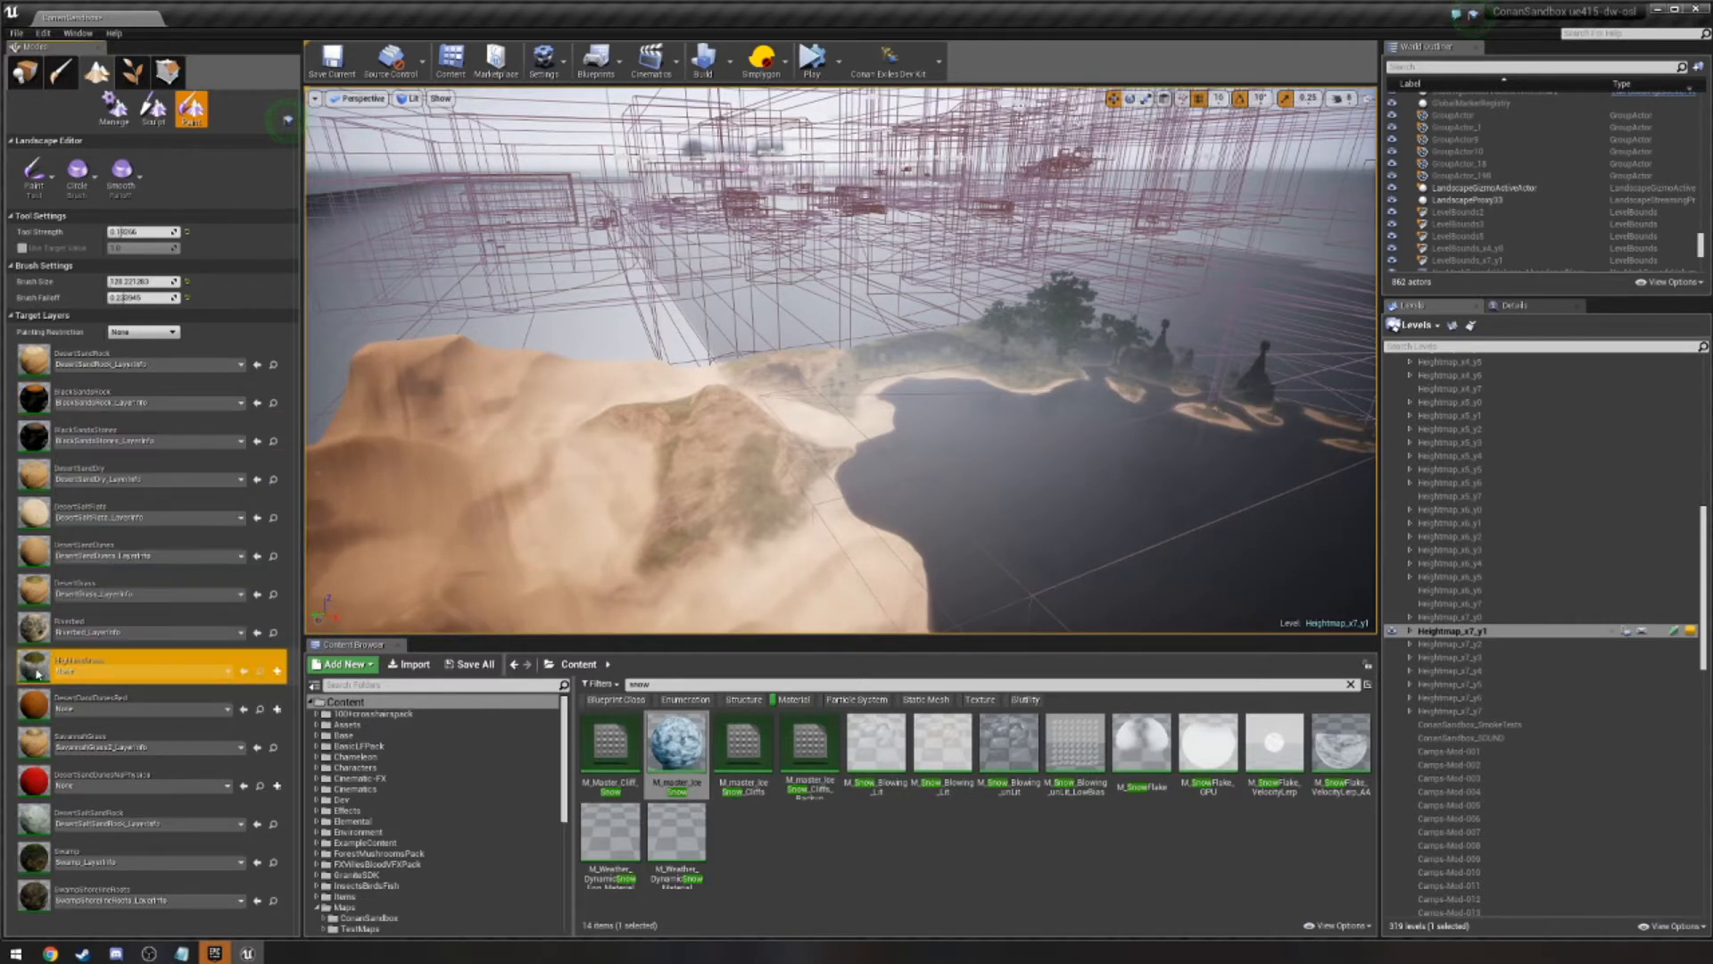
pyautogui.click(112, 676)
pyautogui.click(120, 488)
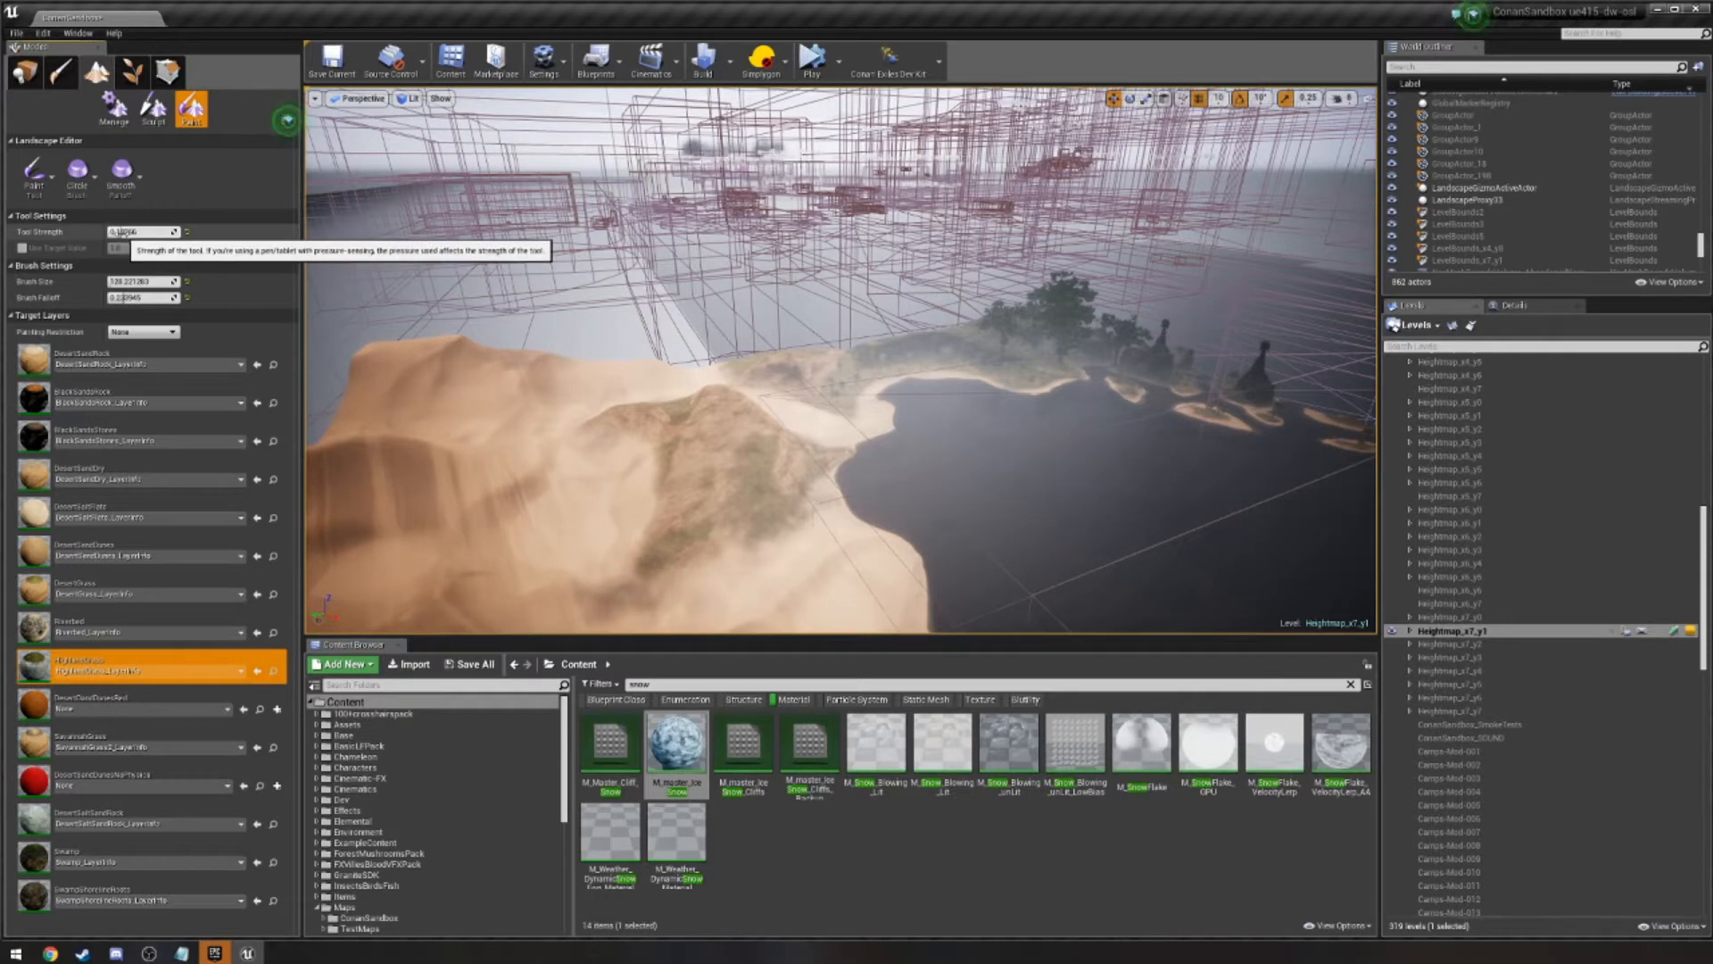
# Set the tool strength to 1.0, enlarge the brush, and paint a first HighlandGrass patch on the sandy slope.
pyautogui.moveTo(114, 232); pyautogui.dragTo(125, 232)
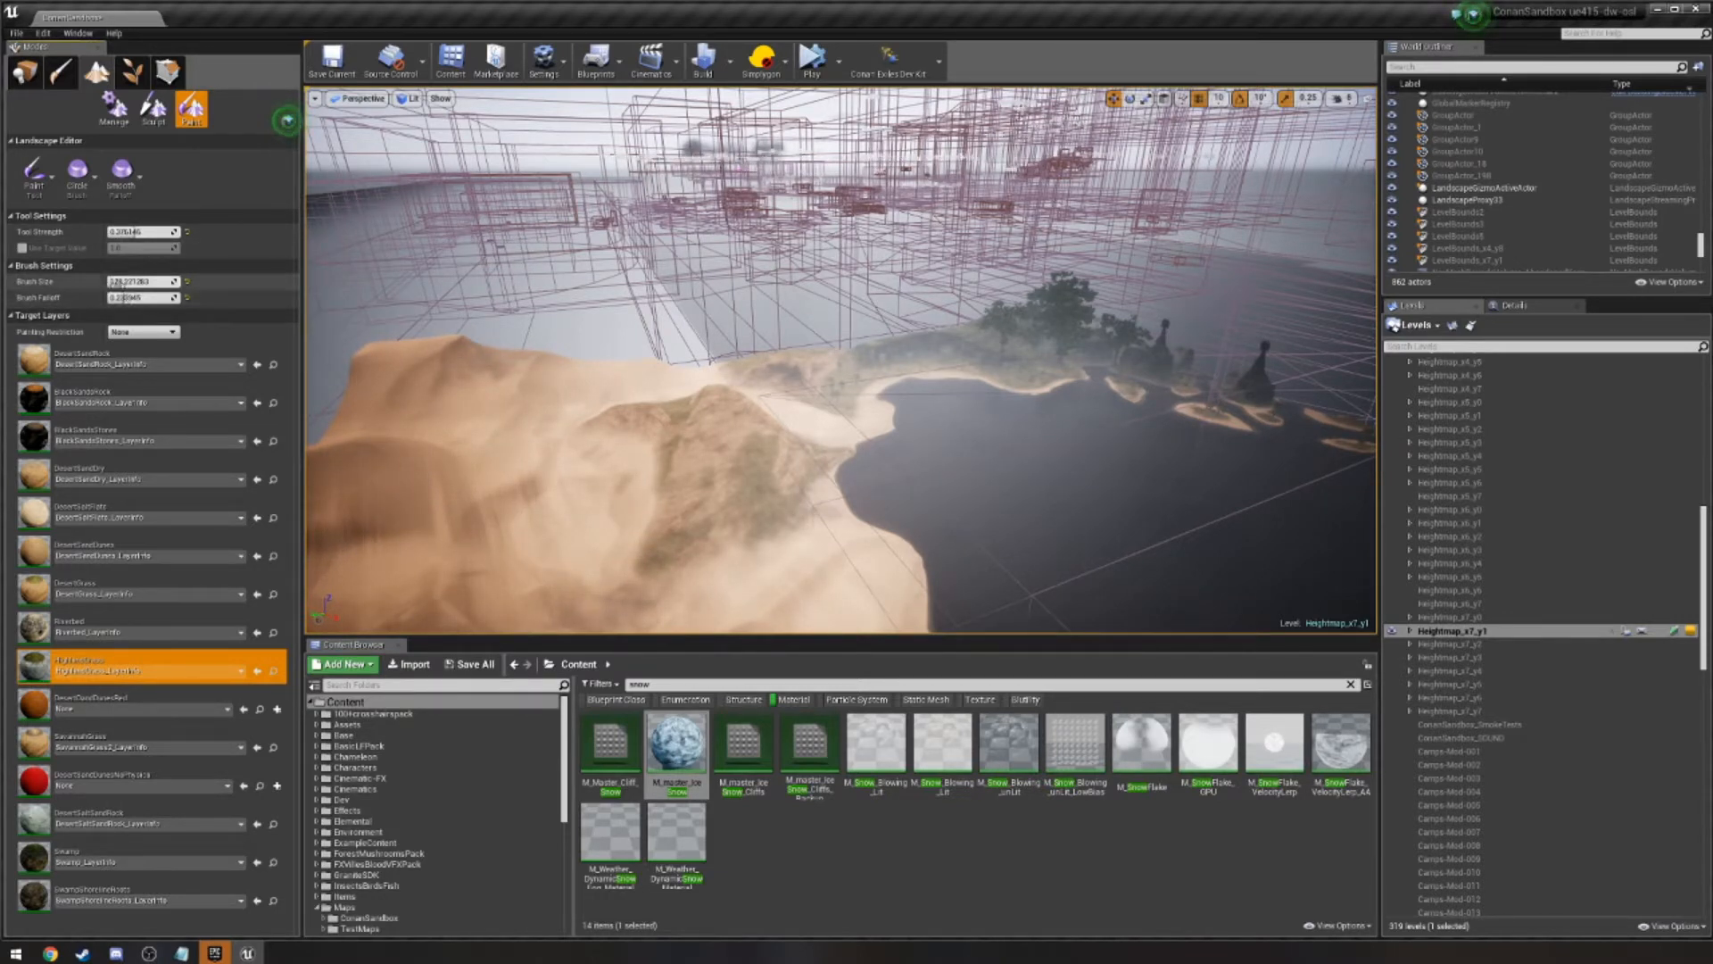
pyautogui.moveTo(114, 282); pyautogui.dragTo(131, 282)
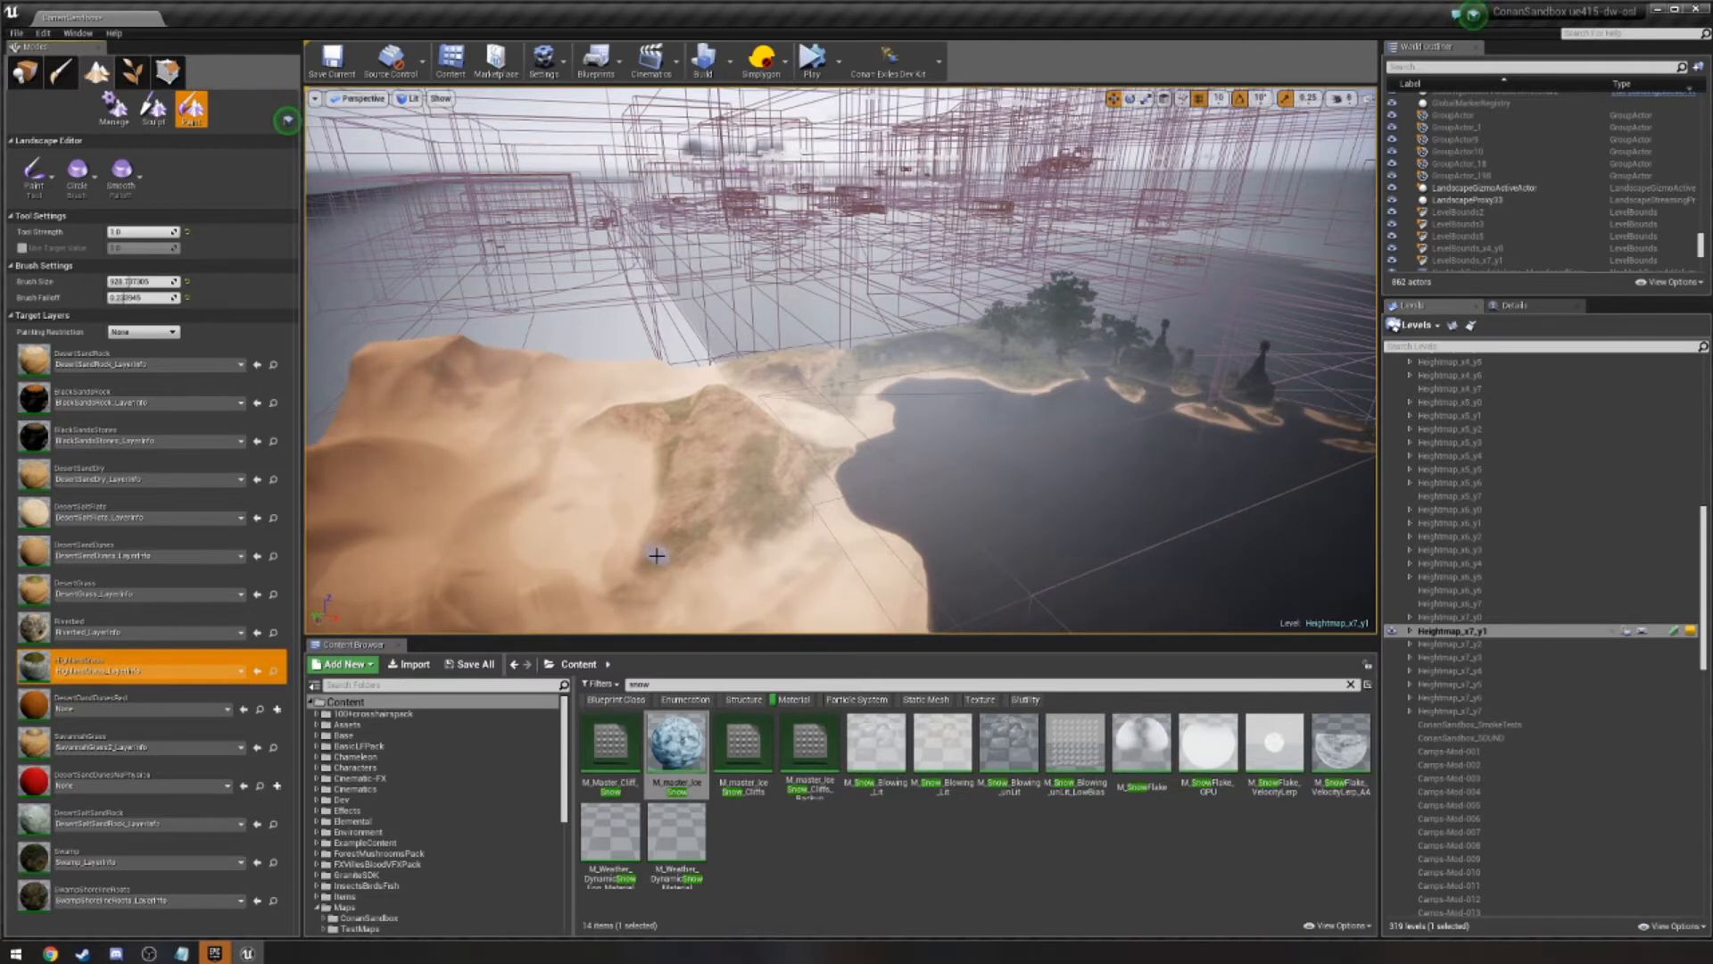
pyautogui.moveTo(657, 555); pyautogui.dragTo(650, 551)
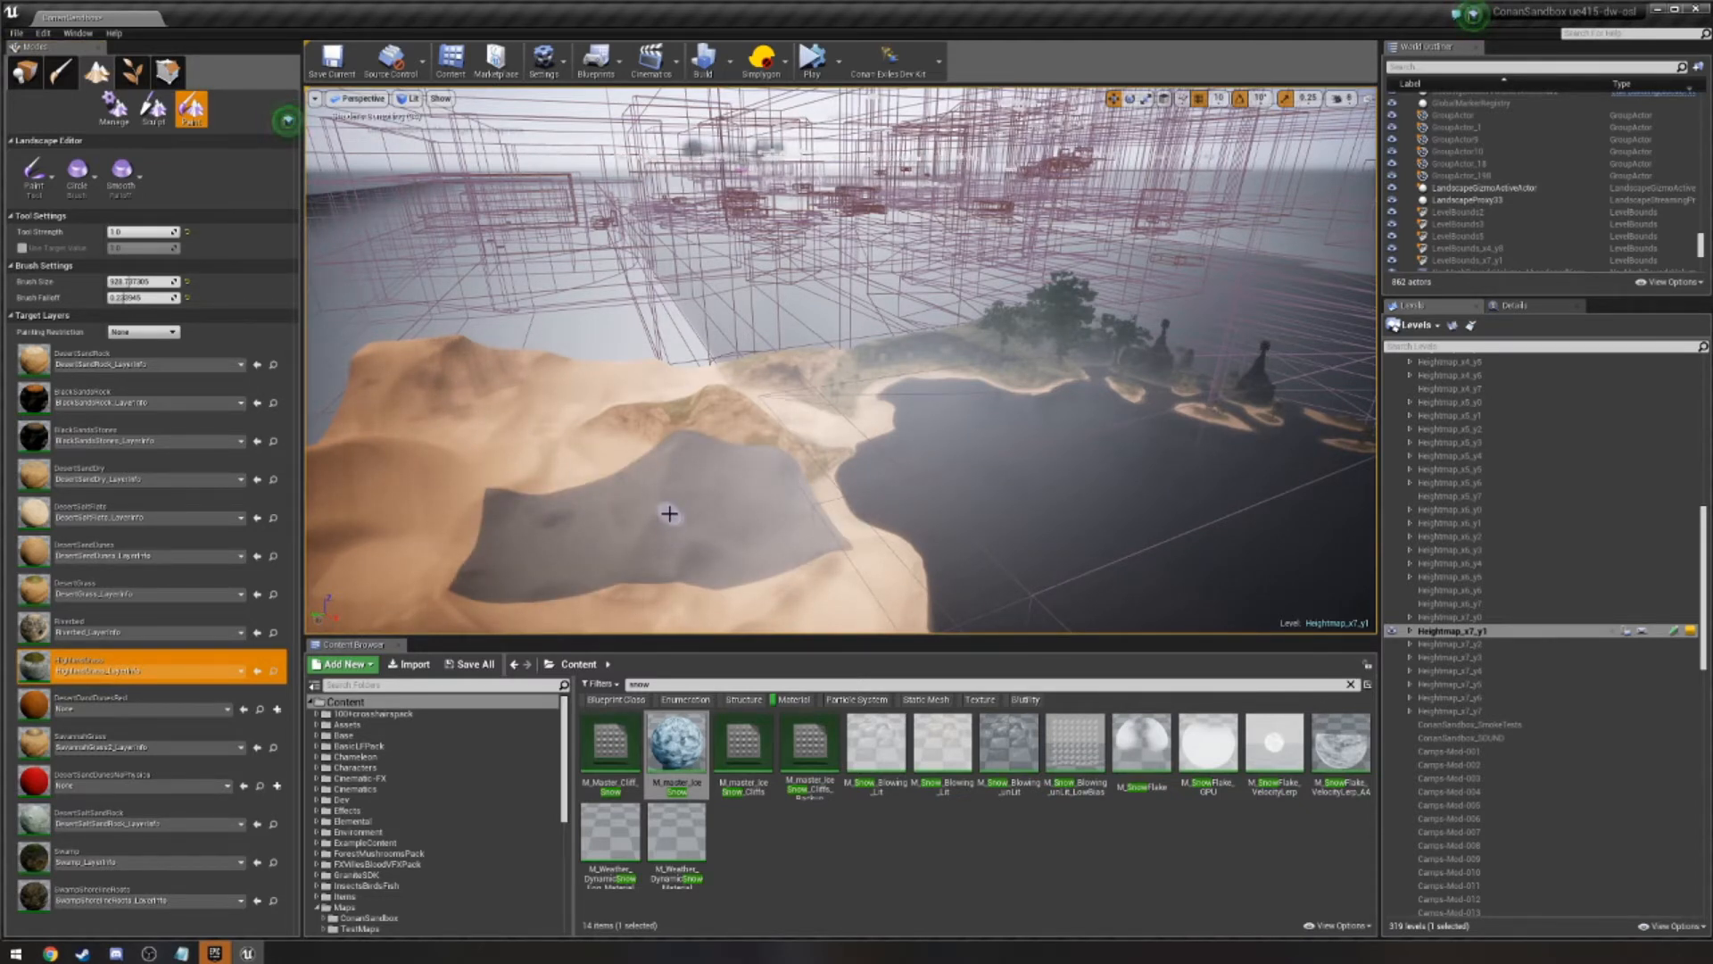
pyautogui.hotkey('ctrl', 'z')
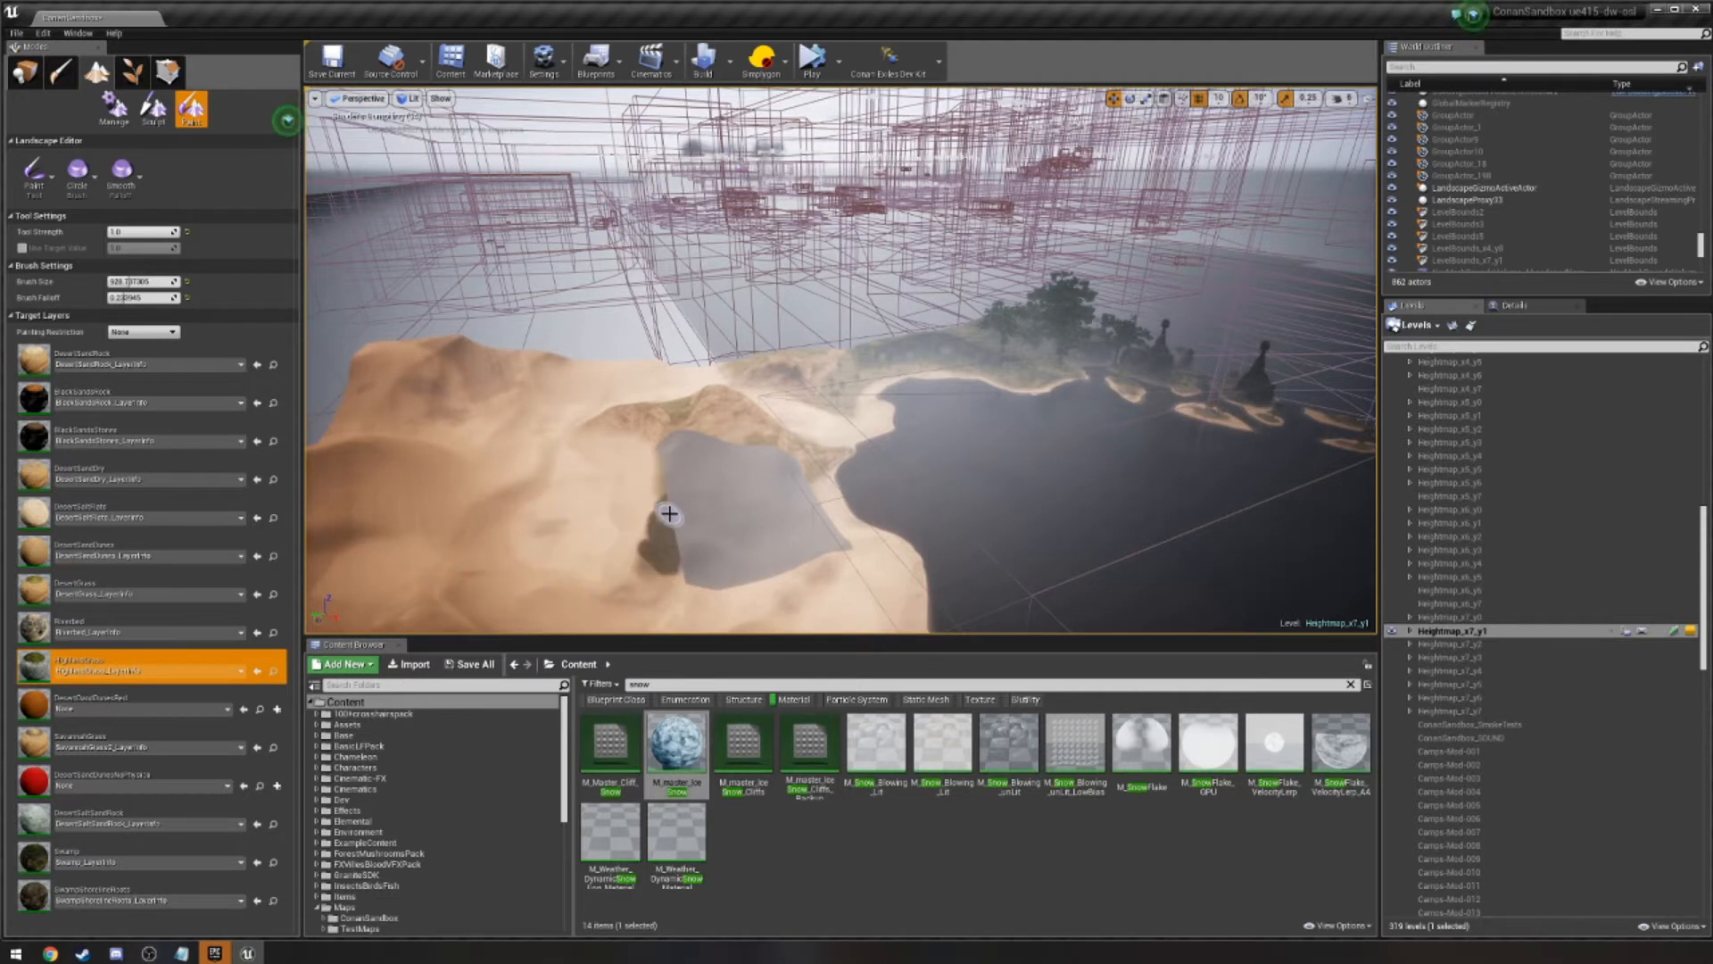
pyautogui.hotkey('ctrl', 'z')
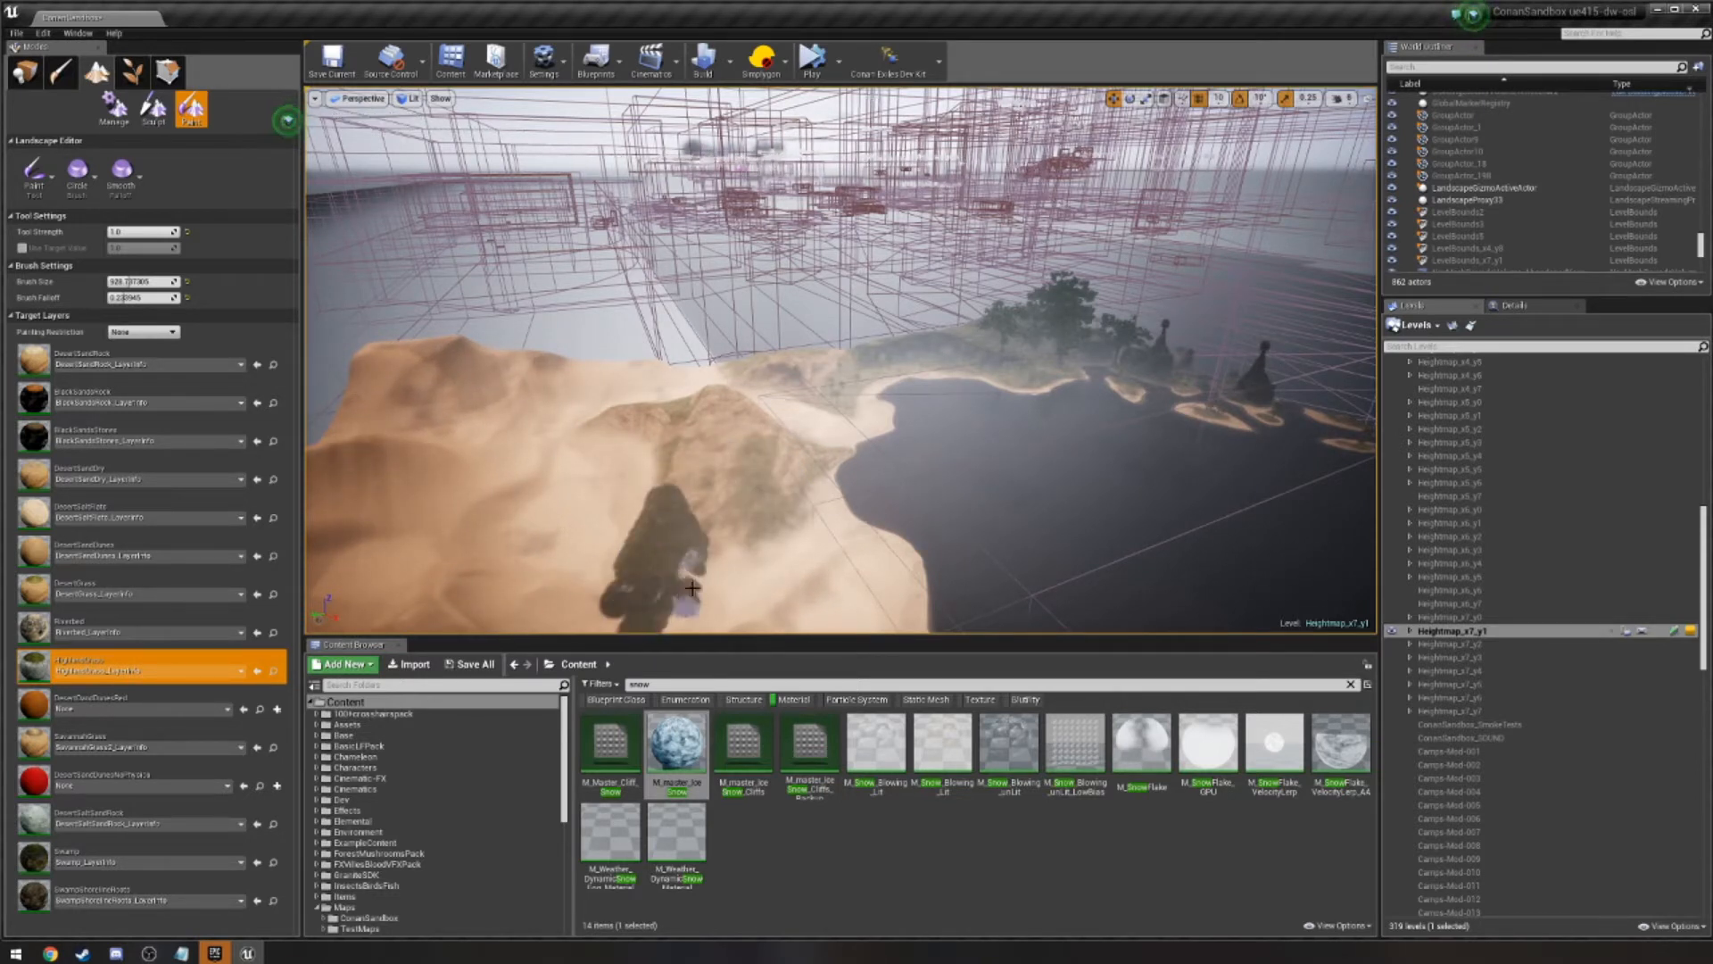
# Enlarge the brush size to about 6477 and paint HighlandGrass across the sandy hills and the far shore.
pyautogui.moveTo(134, 282); pyautogui.dragTo(166, 282)
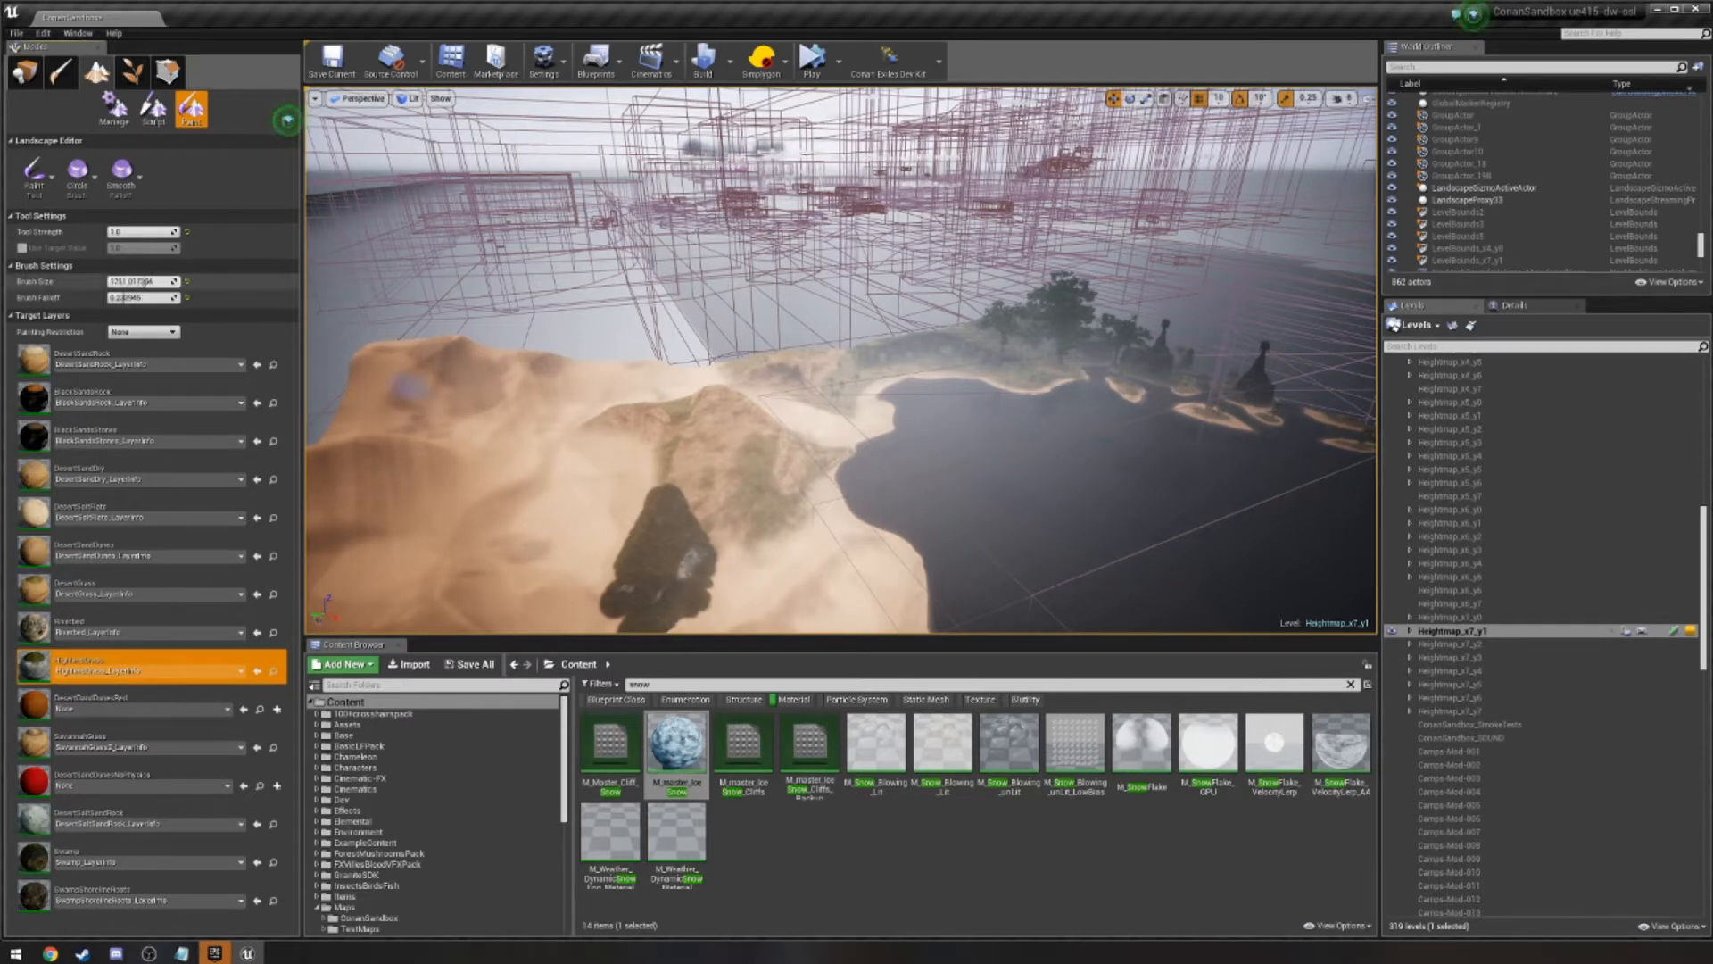
pyautogui.moveTo(568, 499)
pyautogui.mouseDown()
pyautogui.moveTo(765, 581)
pyautogui.moveTo(681, 451)
pyautogui.moveTo(792, 523)
pyautogui.moveTo(803, 457)
pyautogui.moveTo(673, 387)
pyautogui.moveTo(658, 431)
pyautogui.moveTo(574, 393)
pyautogui.moveTo(378, 363)
pyautogui.moveTo(857, 372)
pyautogui.moveTo(836, 403)
pyautogui.moveTo(899, 370)
pyautogui.mouseUp()
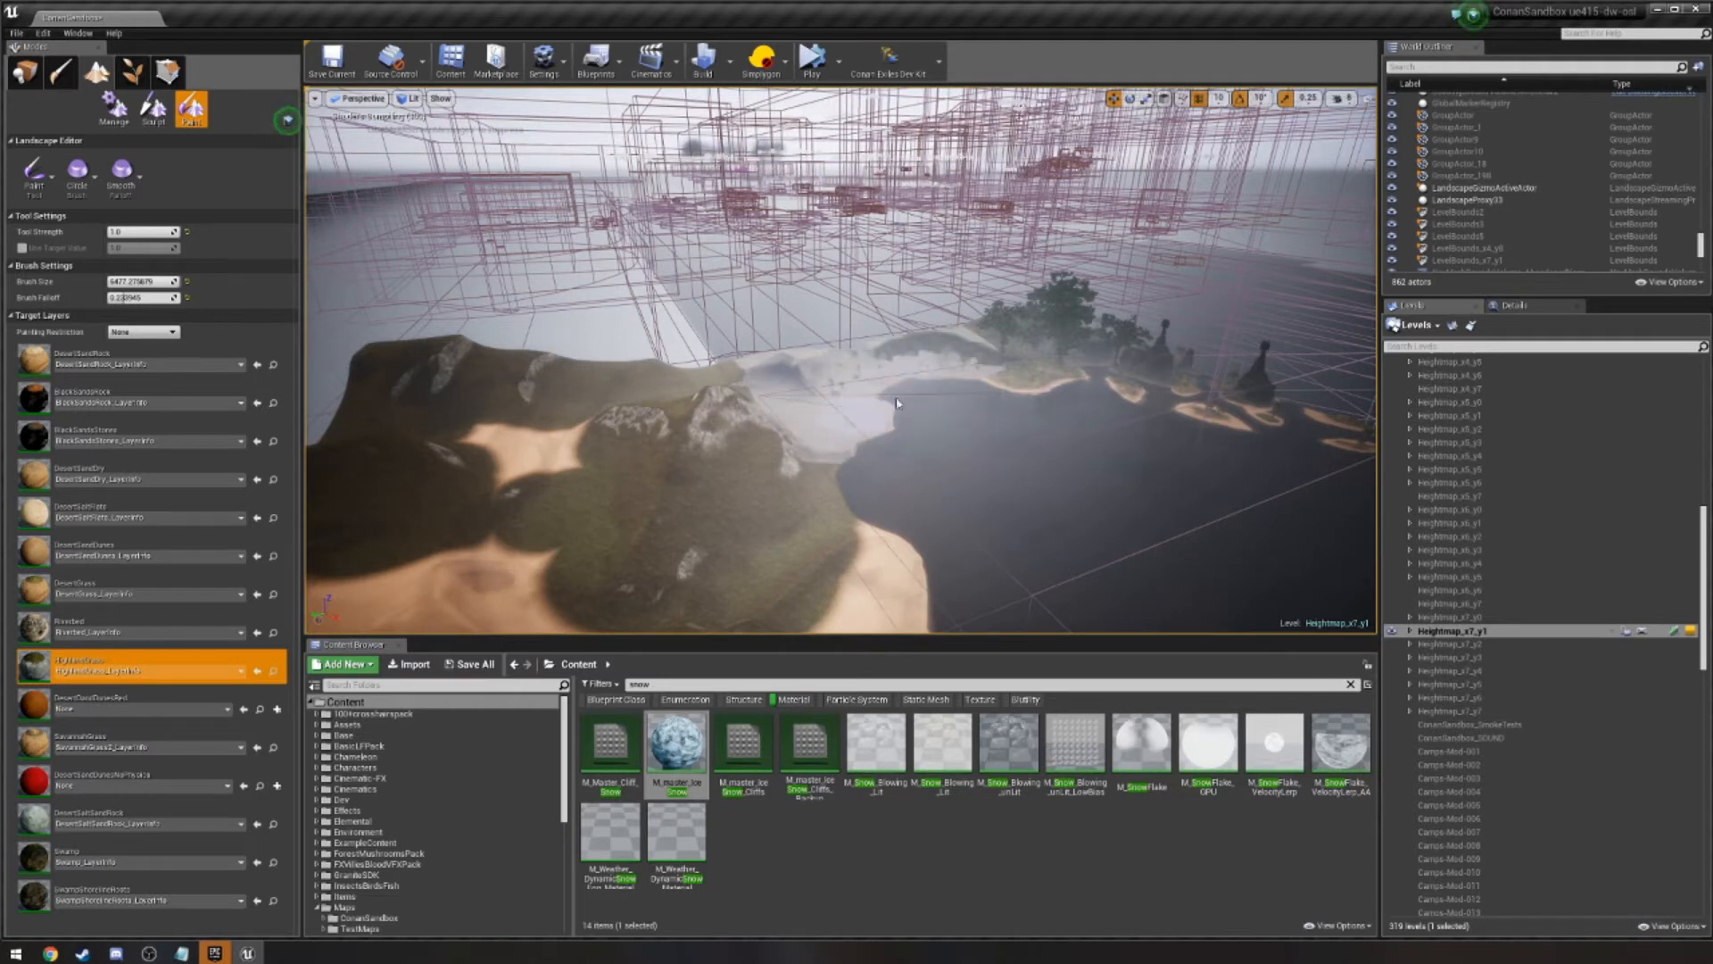
pyautogui.moveTo(1009, 376); pyautogui.dragTo(985, 359)
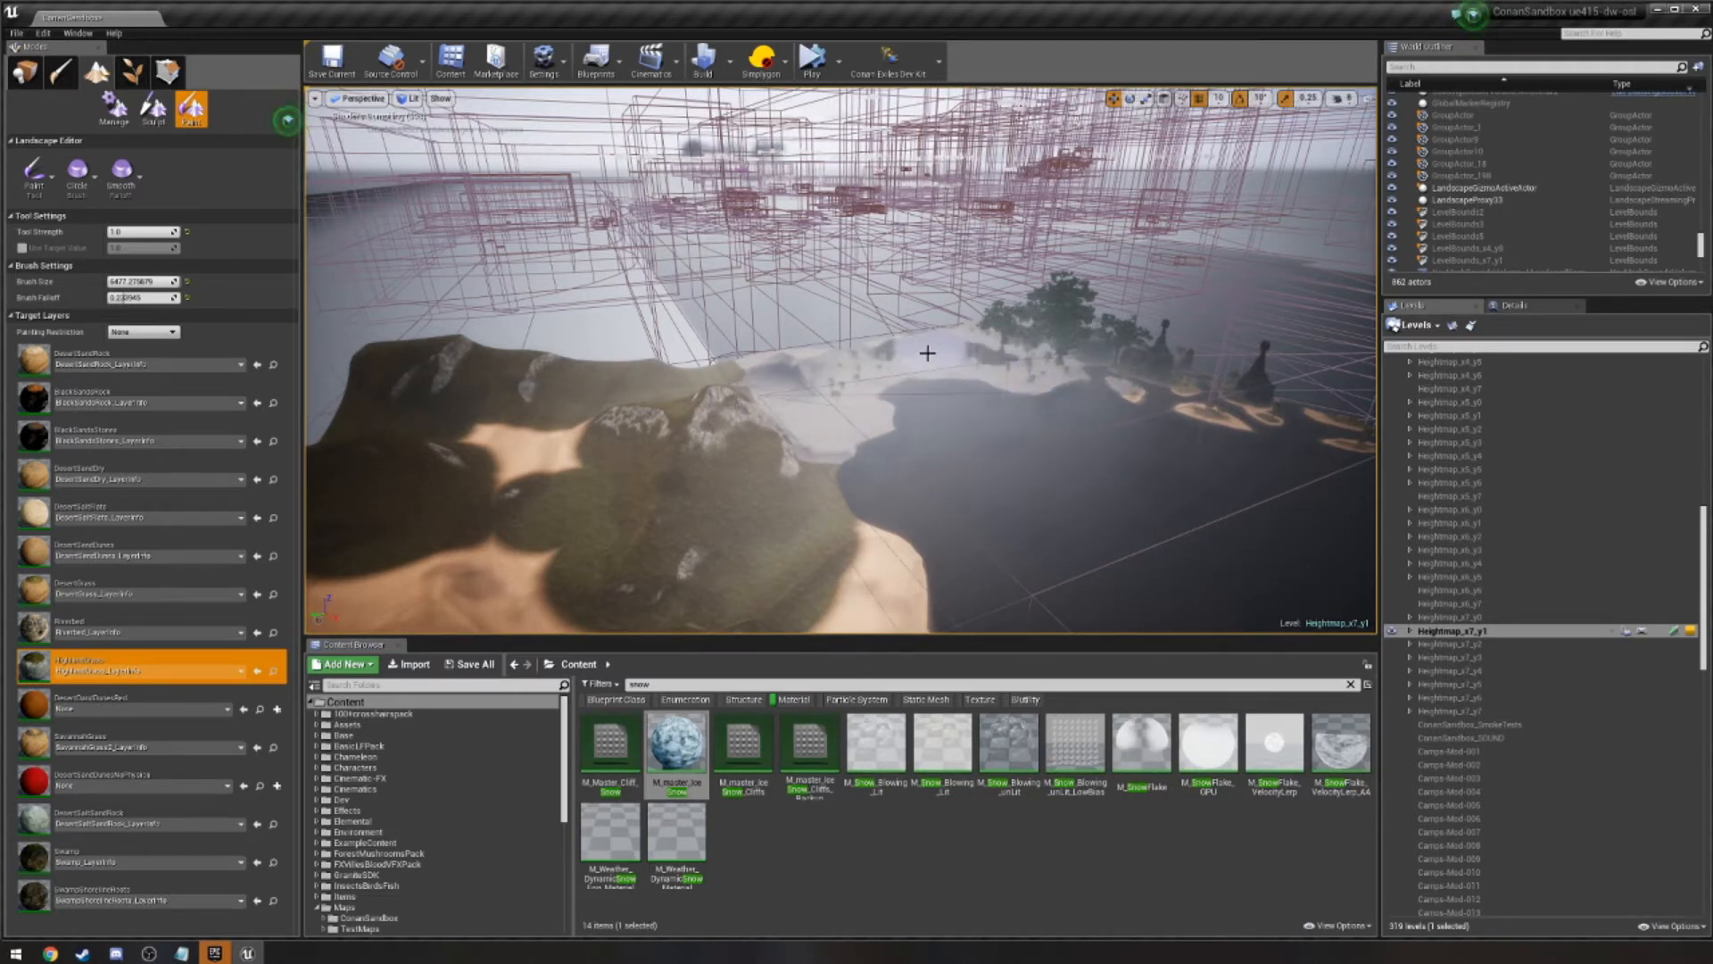
pyautogui.moveTo(836, 380)
pyautogui.mouseDown()
pyautogui.moveTo(714, 419)
pyautogui.moveTo(571, 424)
pyautogui.moveTo(678, 500)
pyautogui.moveTo(790, 401)
pyautogui.mouseUp()
# Switch to Place mode and examine the grass-painted hills and remaining bare sand from several angles.
pyautogui.click(27, 77)
pyautogui.moveTo(678, 357)
pyautogui.mouseDown(button='right')
pyautogui.moveTo(553, 313)
pyautogui.moveTo(571, 197)
pyautogui.moveTo(696, 384)
pyautogui.mouseUp(button='right')
pyautogui.moveTo(884, 470)
pyautogui.mouseDown(button='right')
pyautogui.moveTo(1017, 446)
pyautogui.moveTo(879, 456)
pyautogui.moveTo(884, 470)
pyautogui.mouseUp(button='right')
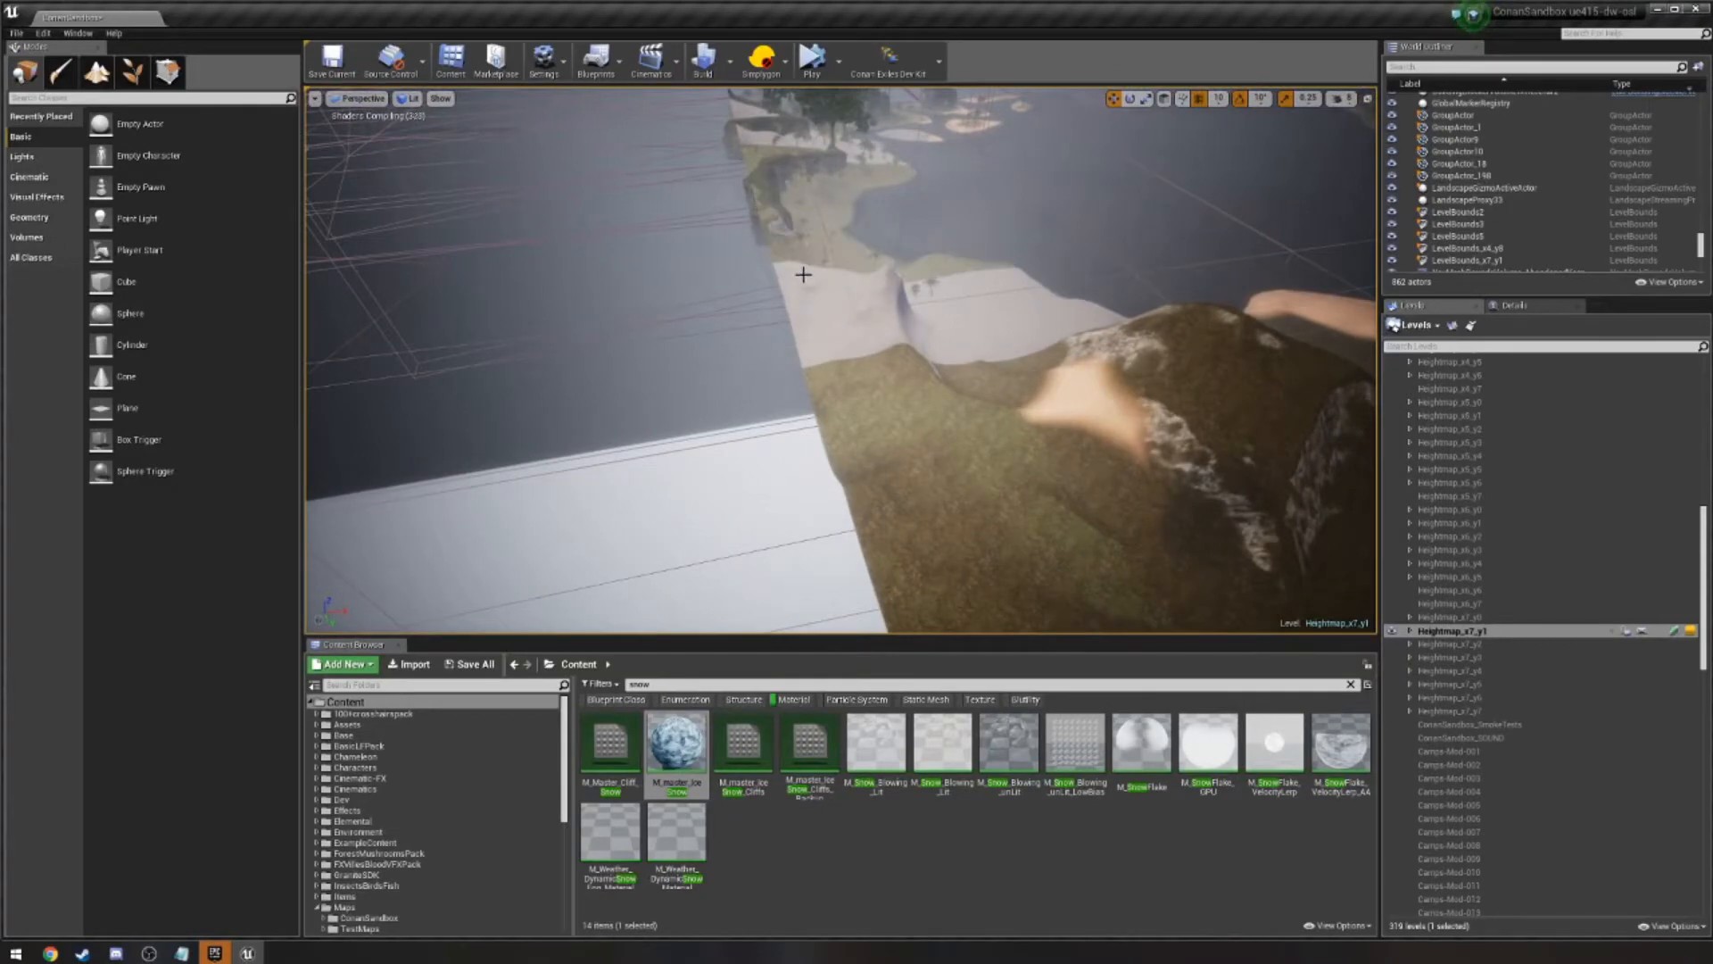
pyautogui.moveTo(836, 345); pyautogui.dragTo(783, 505, button='right')
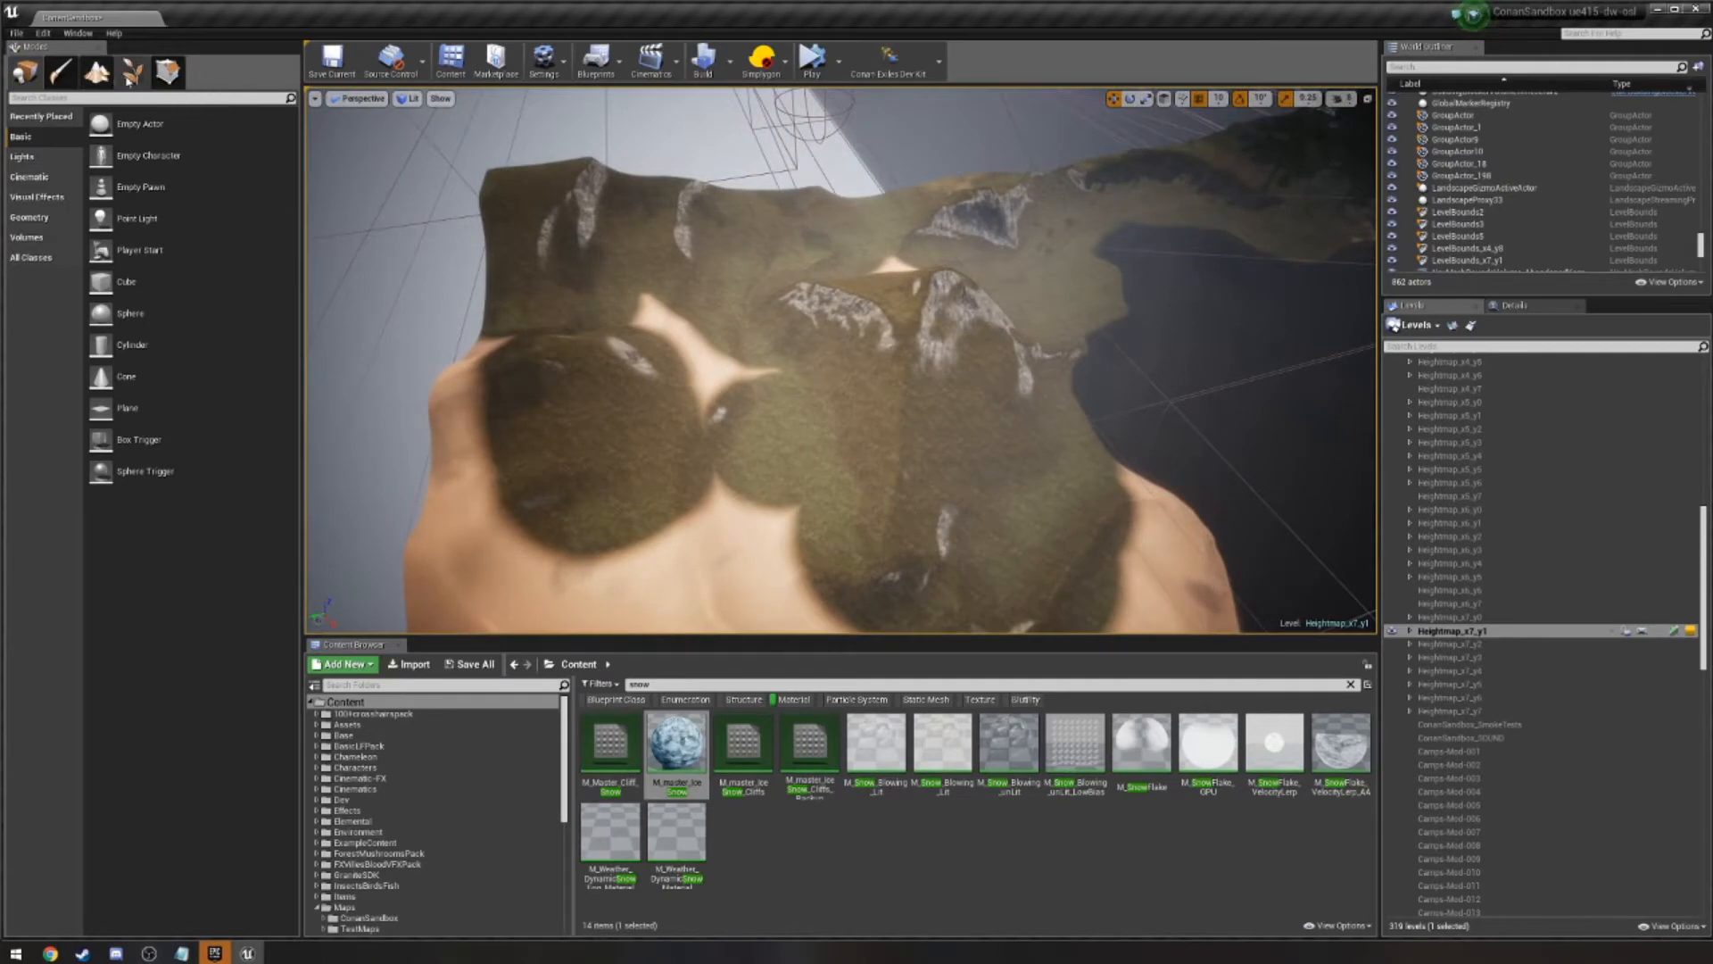
# Return to landscape painting and cover the remaining sand on the hills and toward the far shore with HighlandGrass.
pyautogui.click(98, 73)
pyautogui.click(191, 109)
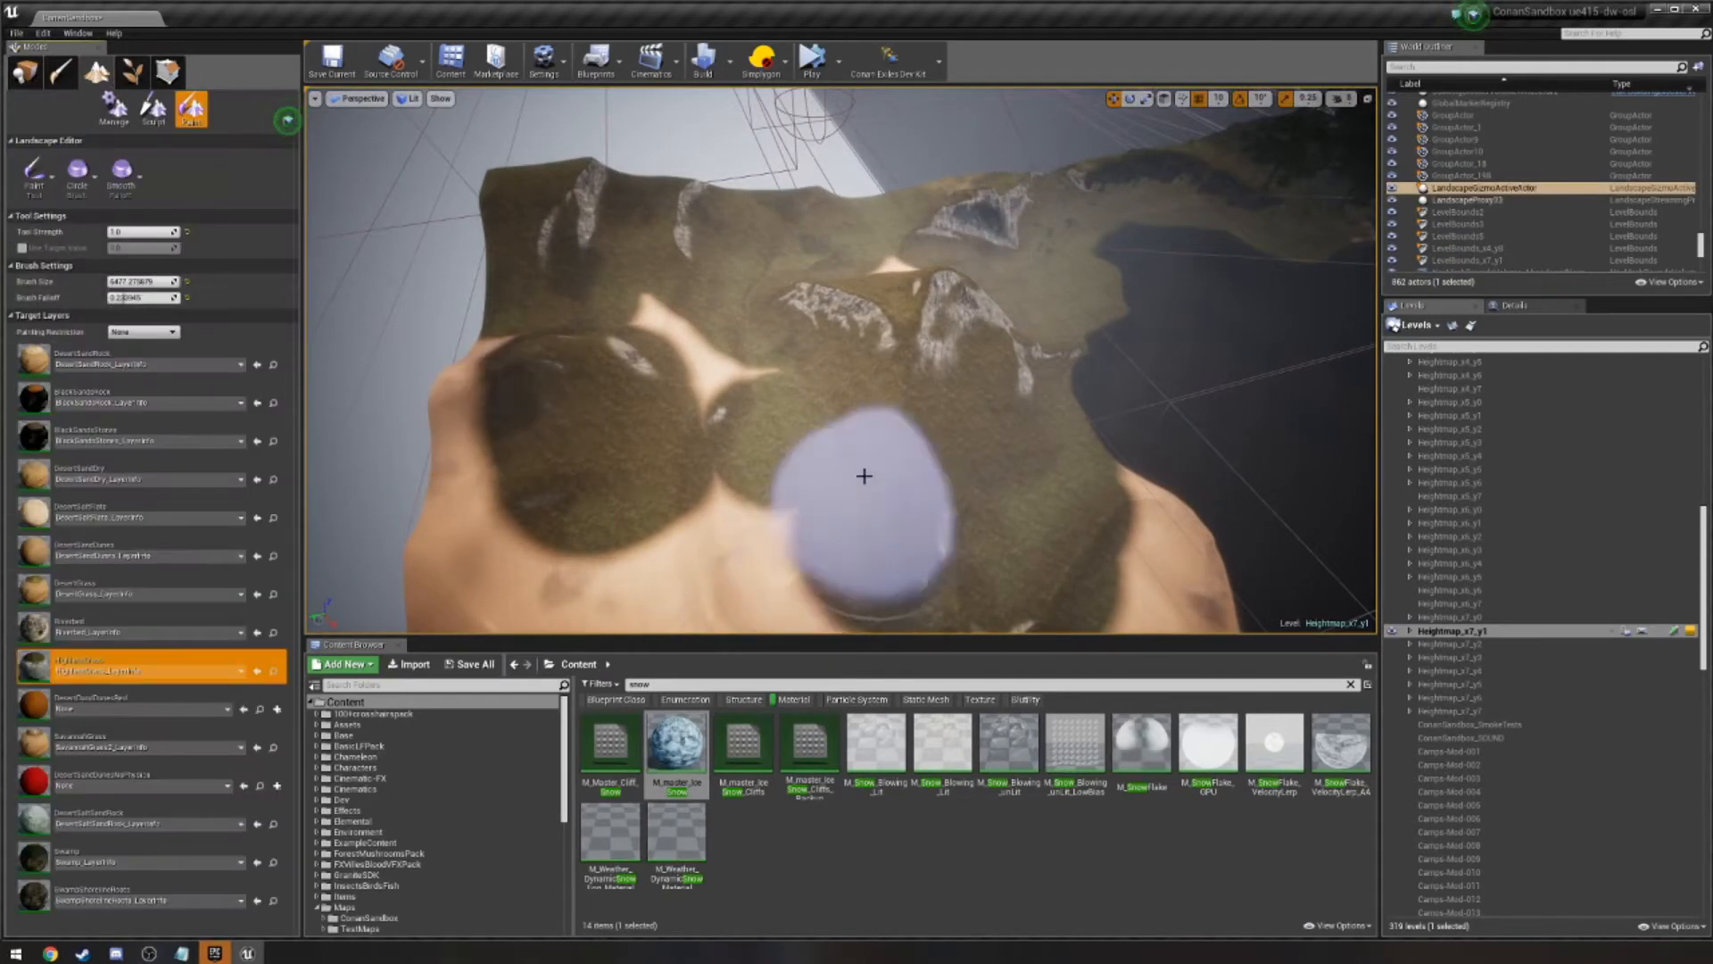
pyautogui.moveTo(705, 363)
pyautogui.mouseDown()
pyautogui.moveTo(604, 490)
pyautogui.moveTo(554, 382)
pyautogui.moveTo(726, 574)
pyautogui.moveTo(982, 571)
pyautogui.moveTo(1001, 406)
pyautogui.mouseUp()
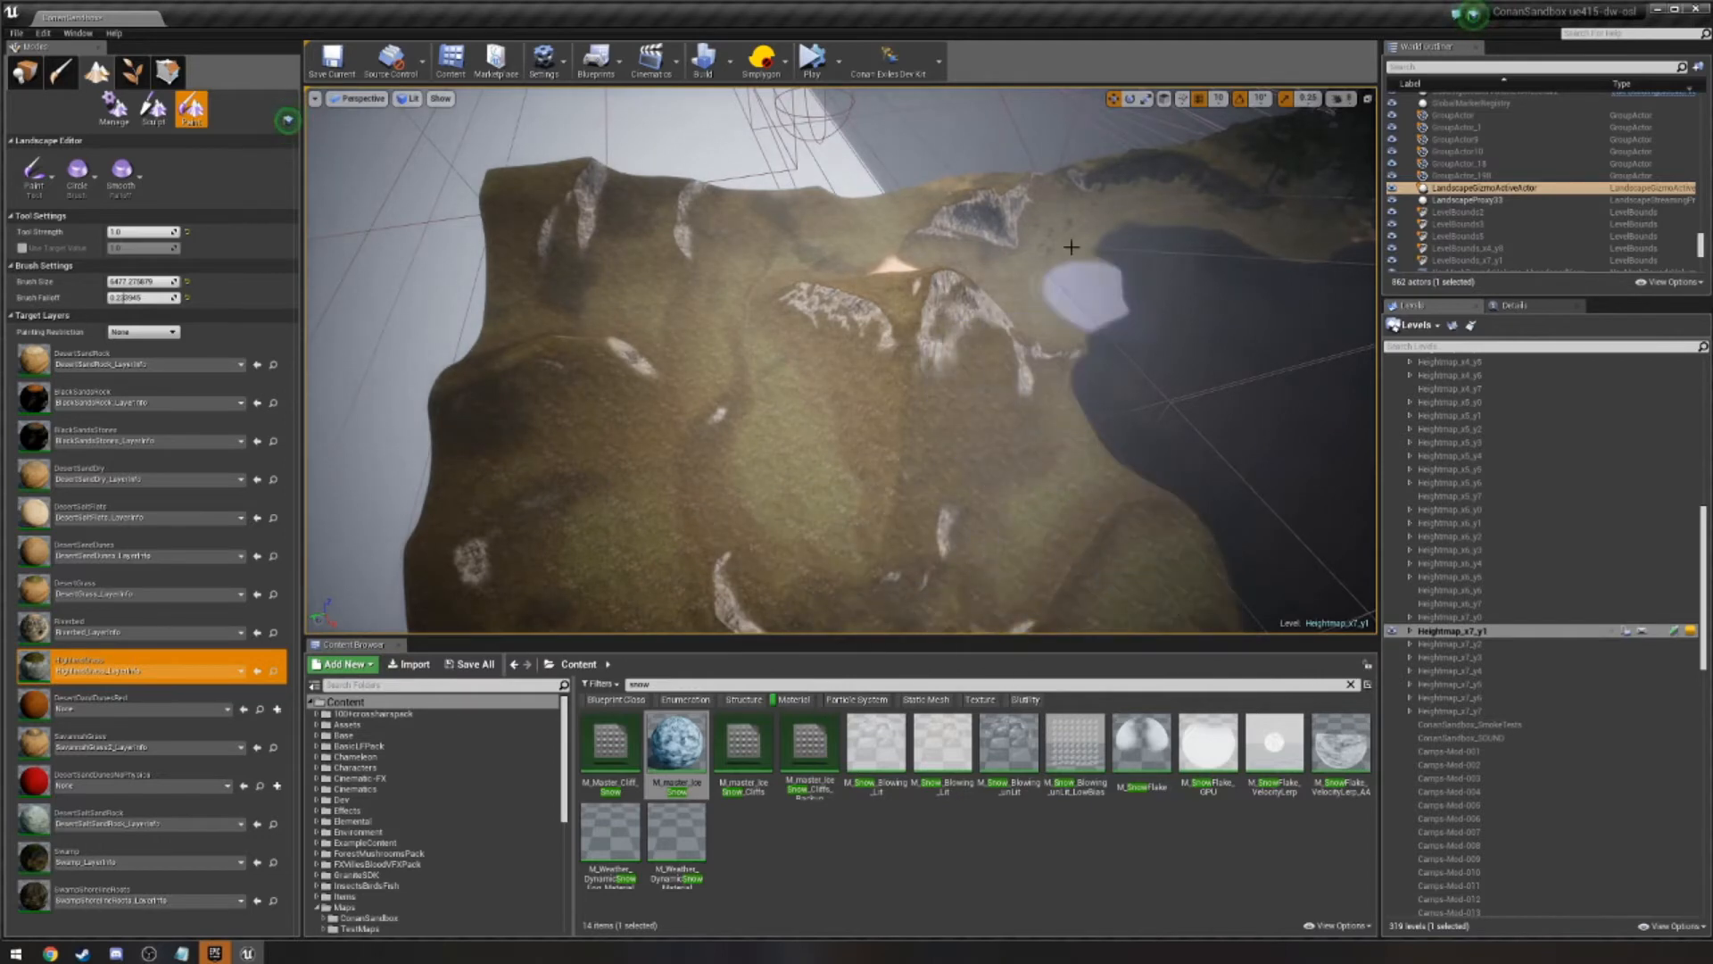
pyautogui.moveTo(968, 205)
pyautogui.mouseDown()
pyautogui.moveTo(1273, 203)
pyautogui.moveTo(1352, 230)
pyautogui.moveTo(1310, 169)
pyautogui.moveTo(1214, 187)
pyautogui.mouseUp()
# Select Riverbed as the target layer and reduce the brush size to 1.0.
pyautogui.moveTo(1200, 189)
pyautogui.mouseDown(button='right')
pyautogui.moveTo(1169, 214)
pyautogui.moveTo(1293, 267)
pyautogui.moveTo(1284, 178)
pyautogui.moveTo(1276, 232)
pyautogui.moveTo(1293, 200)
pyautogui.moveTo(1240, 143)
pyautogui.moveTo(1311, 116)
pyautogui.moveTo(1222, 205)
pyautogui.mouseUp(button='right')
pyautogui.press('w')
pyautogui.press('w')
pyautogui.press('w')
pyautogui.press('s')
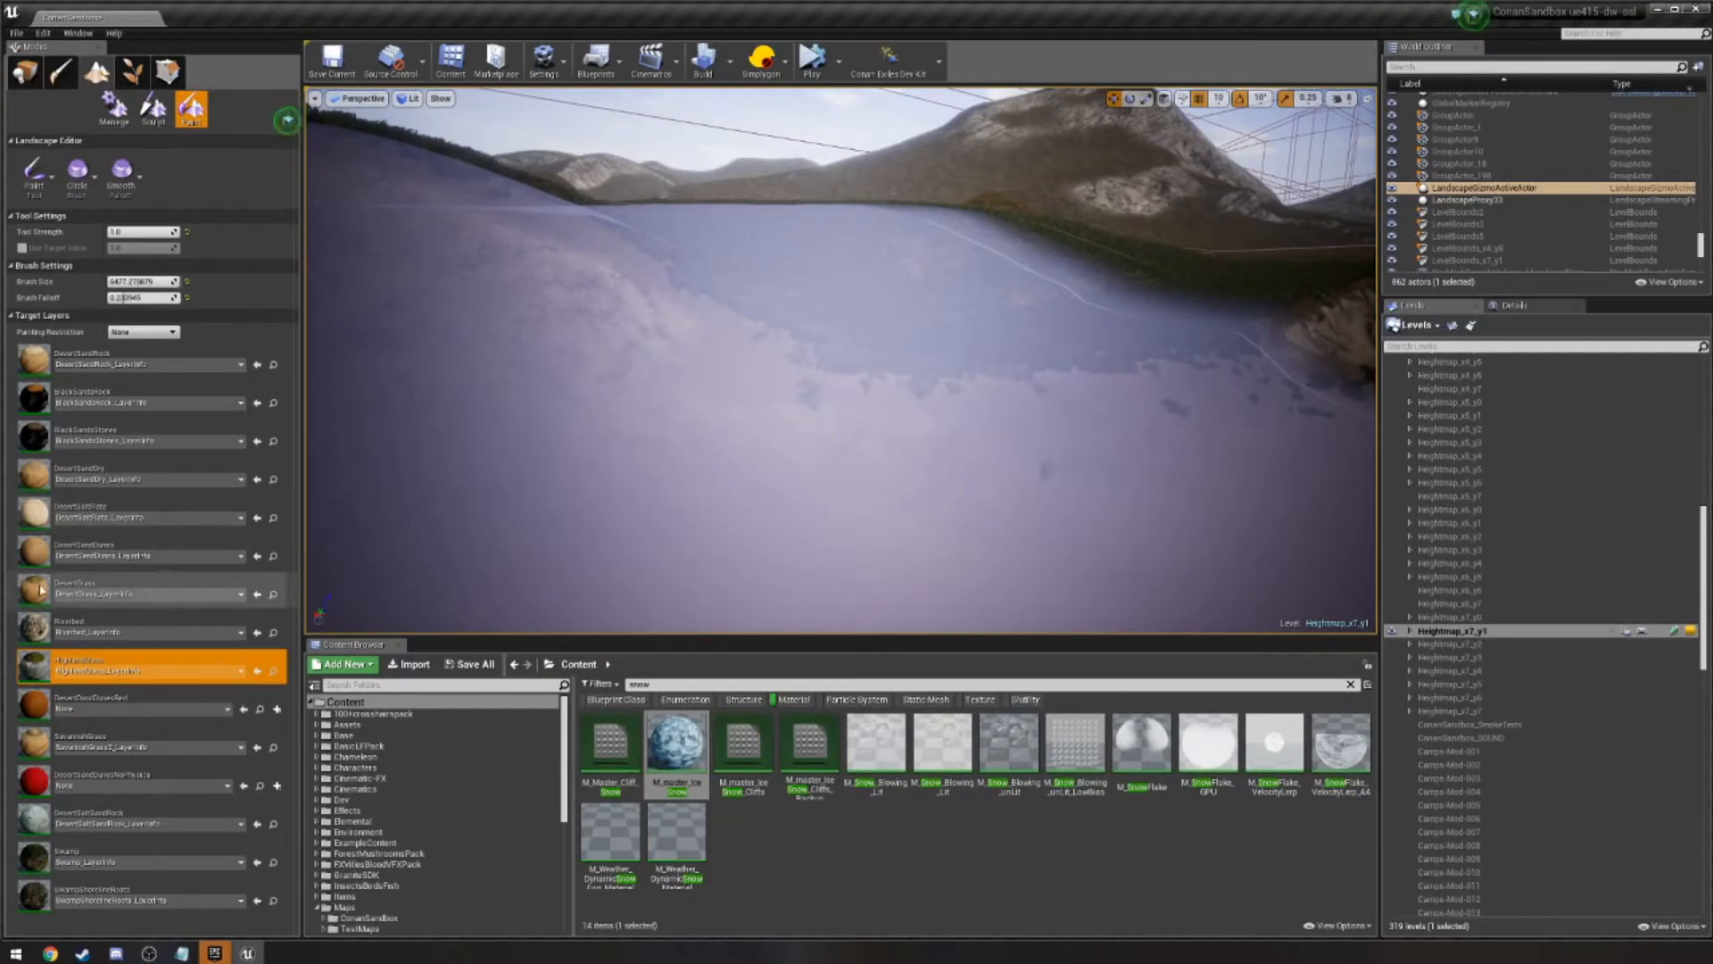
pyautogui.click(133, 626)
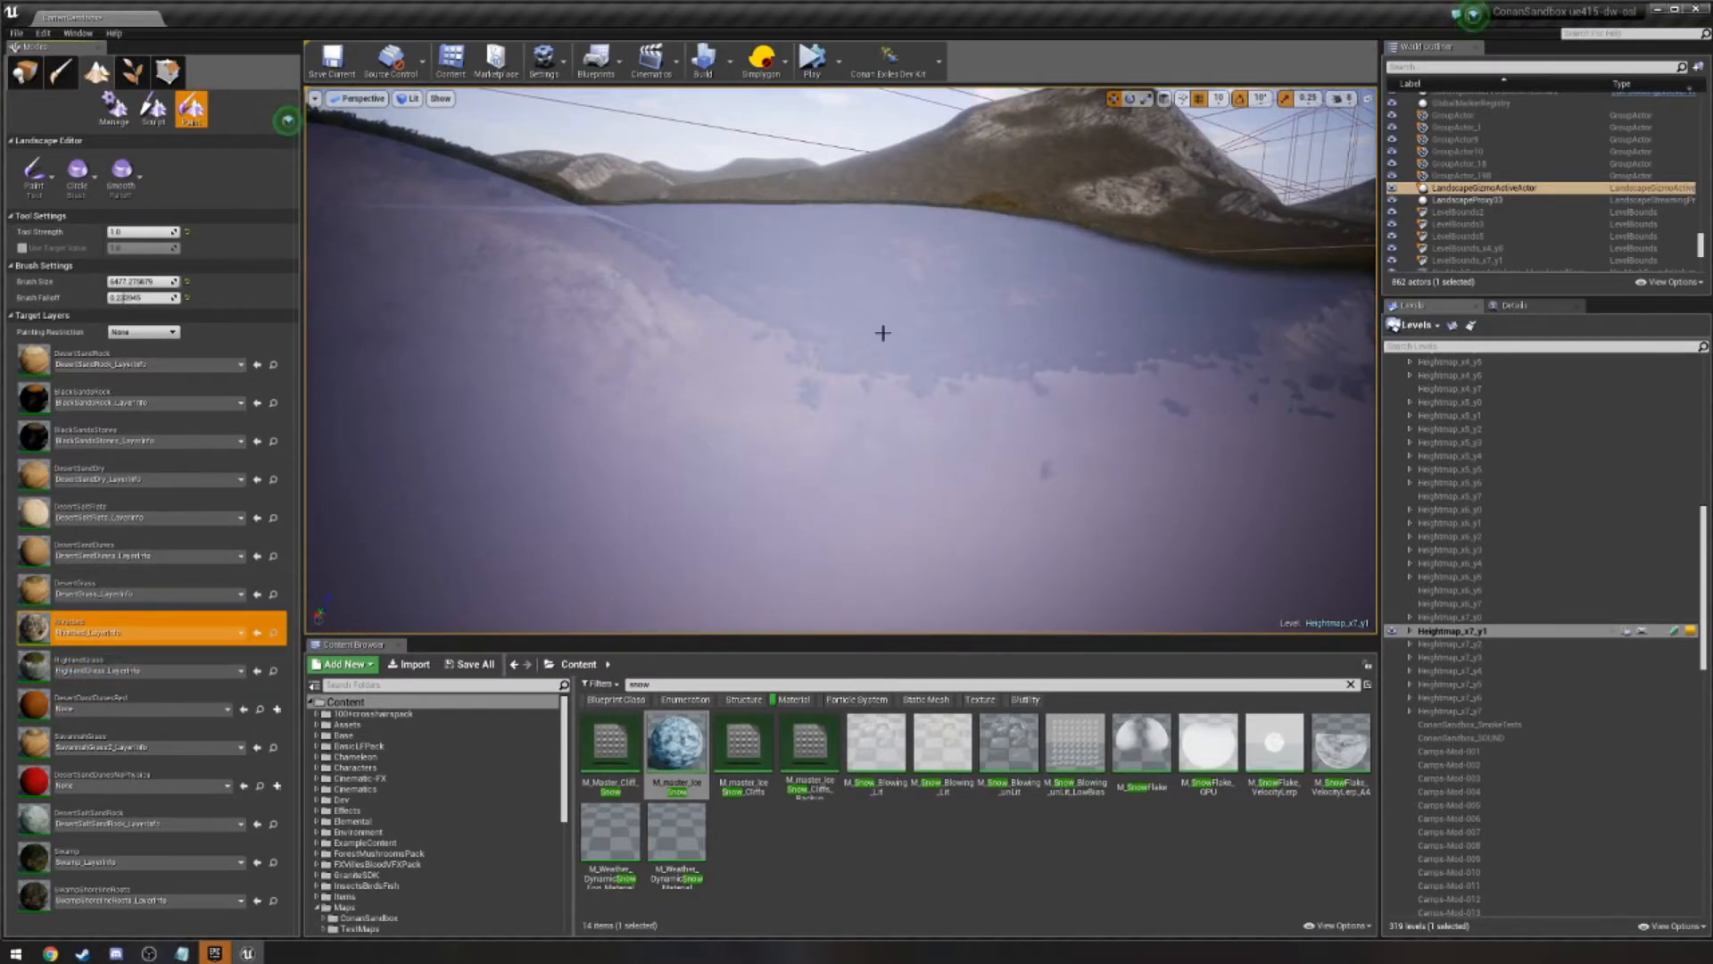
pyautogui.moveTo(149, 282); pyautogui.dragTo(137, 282)
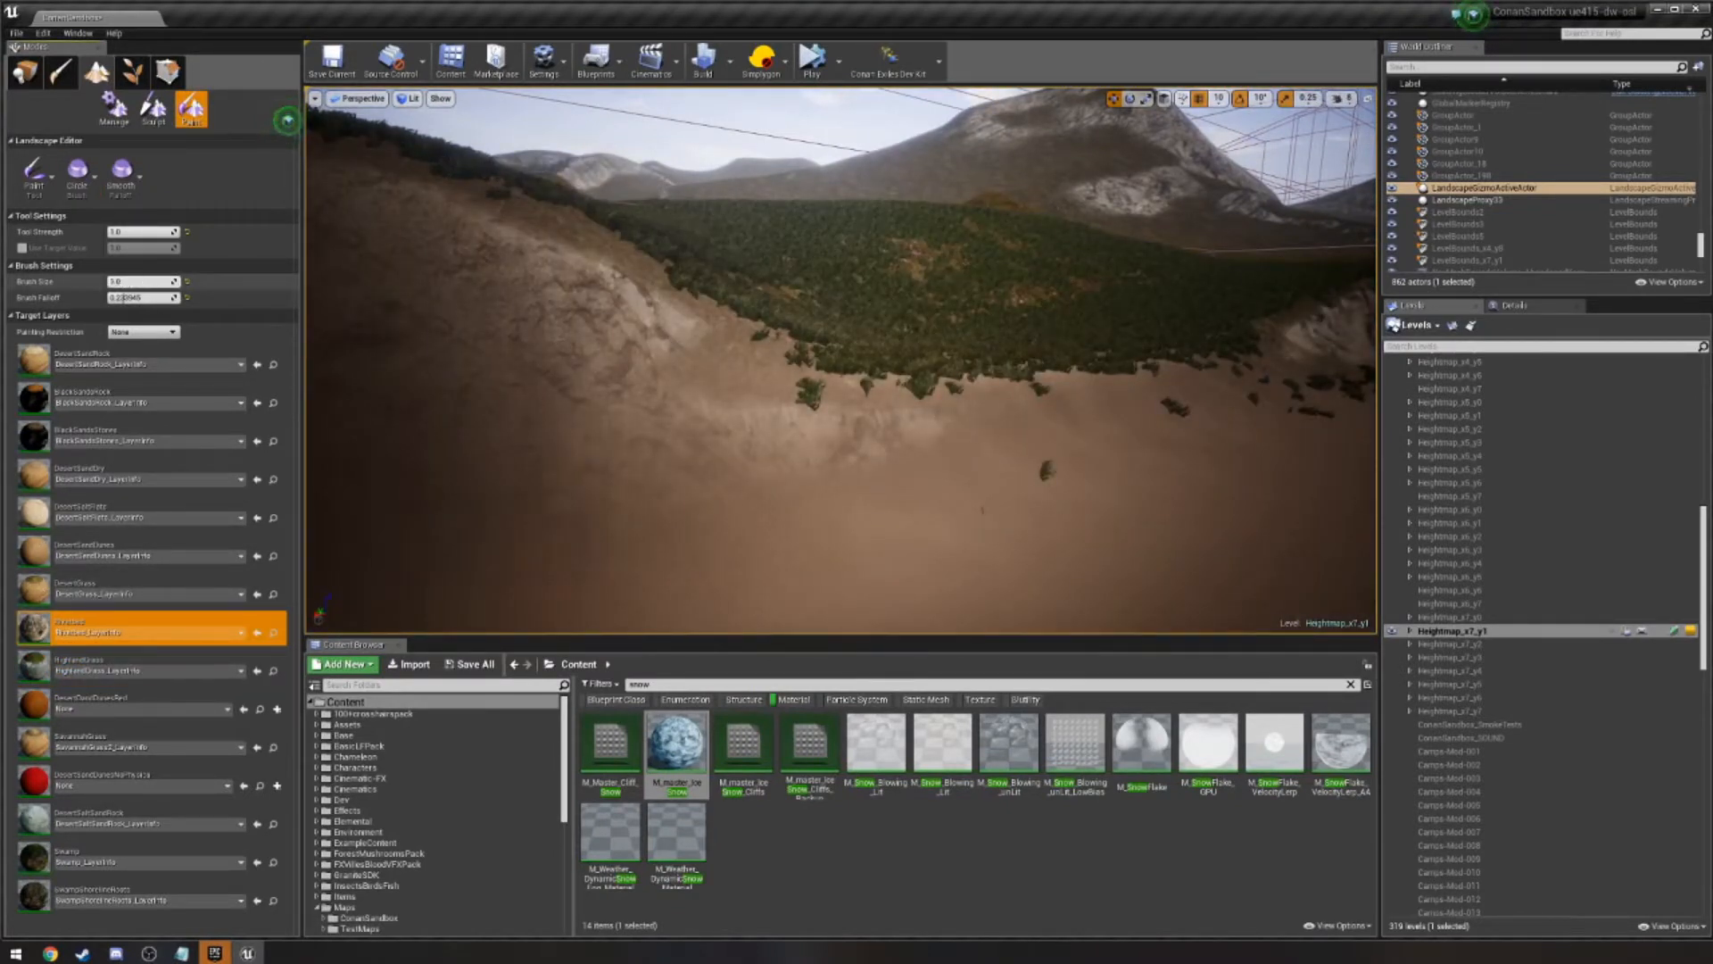
# Set the brush size to about 212, lower the tool strength, and paint Riverbed along the grassy shoreline.
pyautogui.moveTo(865, 394); pyautogui.dragTo(893, 553, button='right')
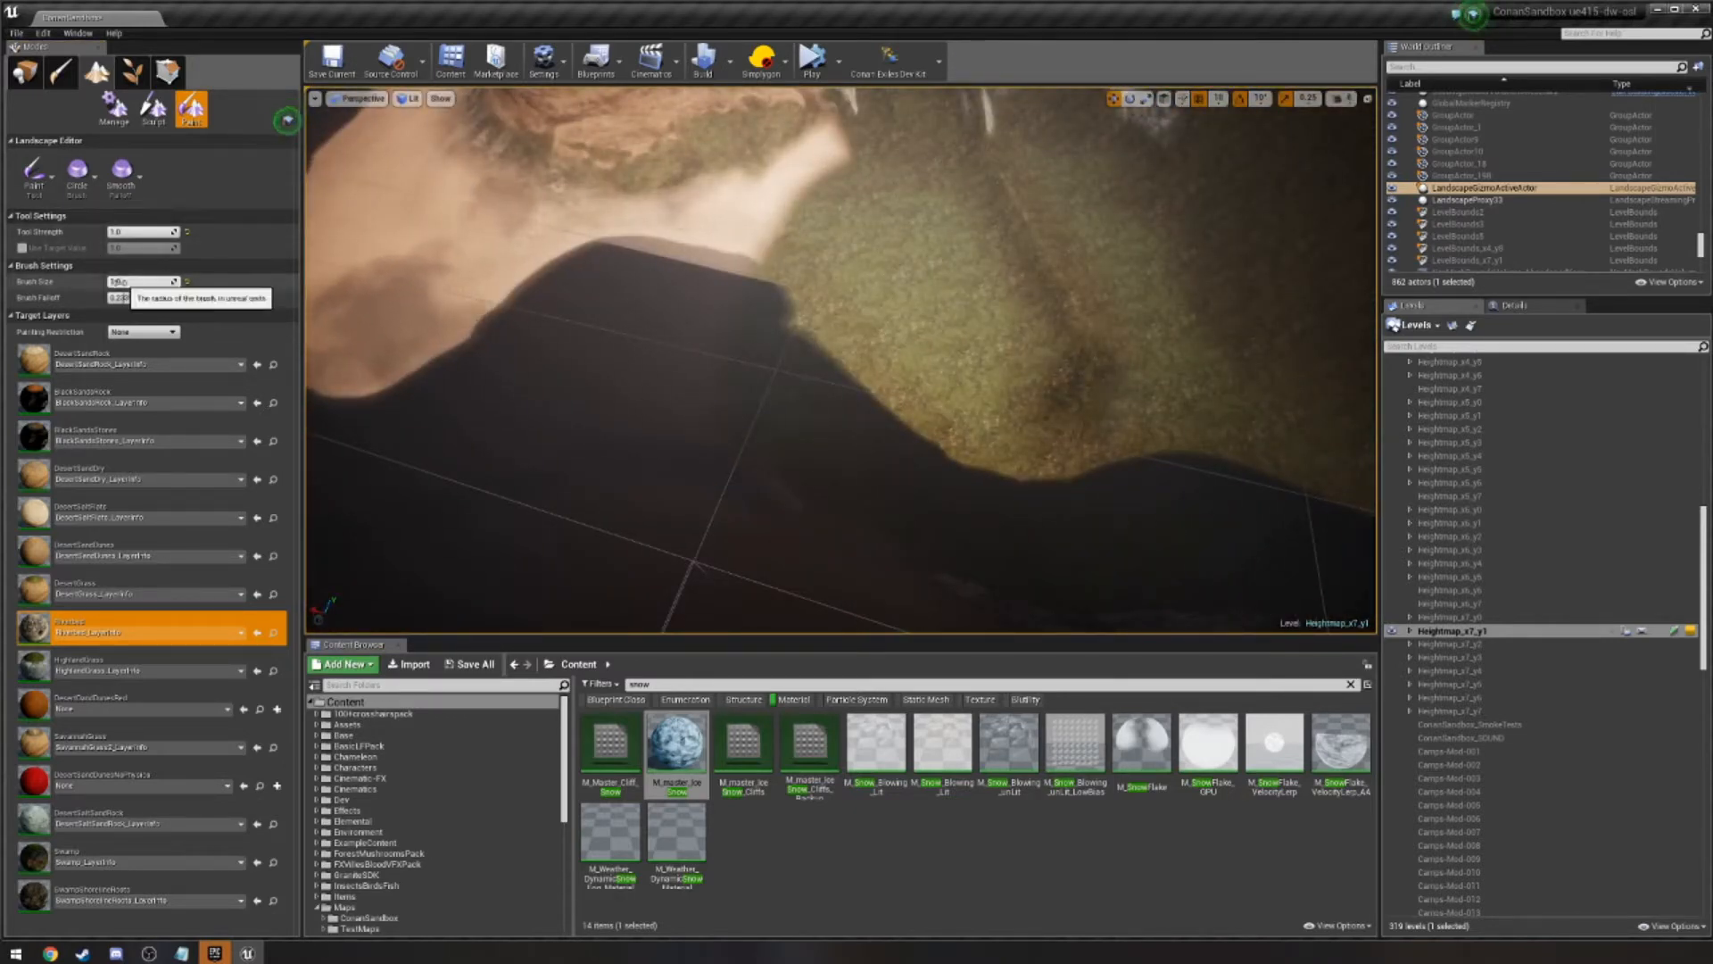
pyautogui.moveTo(111, 282); pyautogui.dragTo(115, 282)
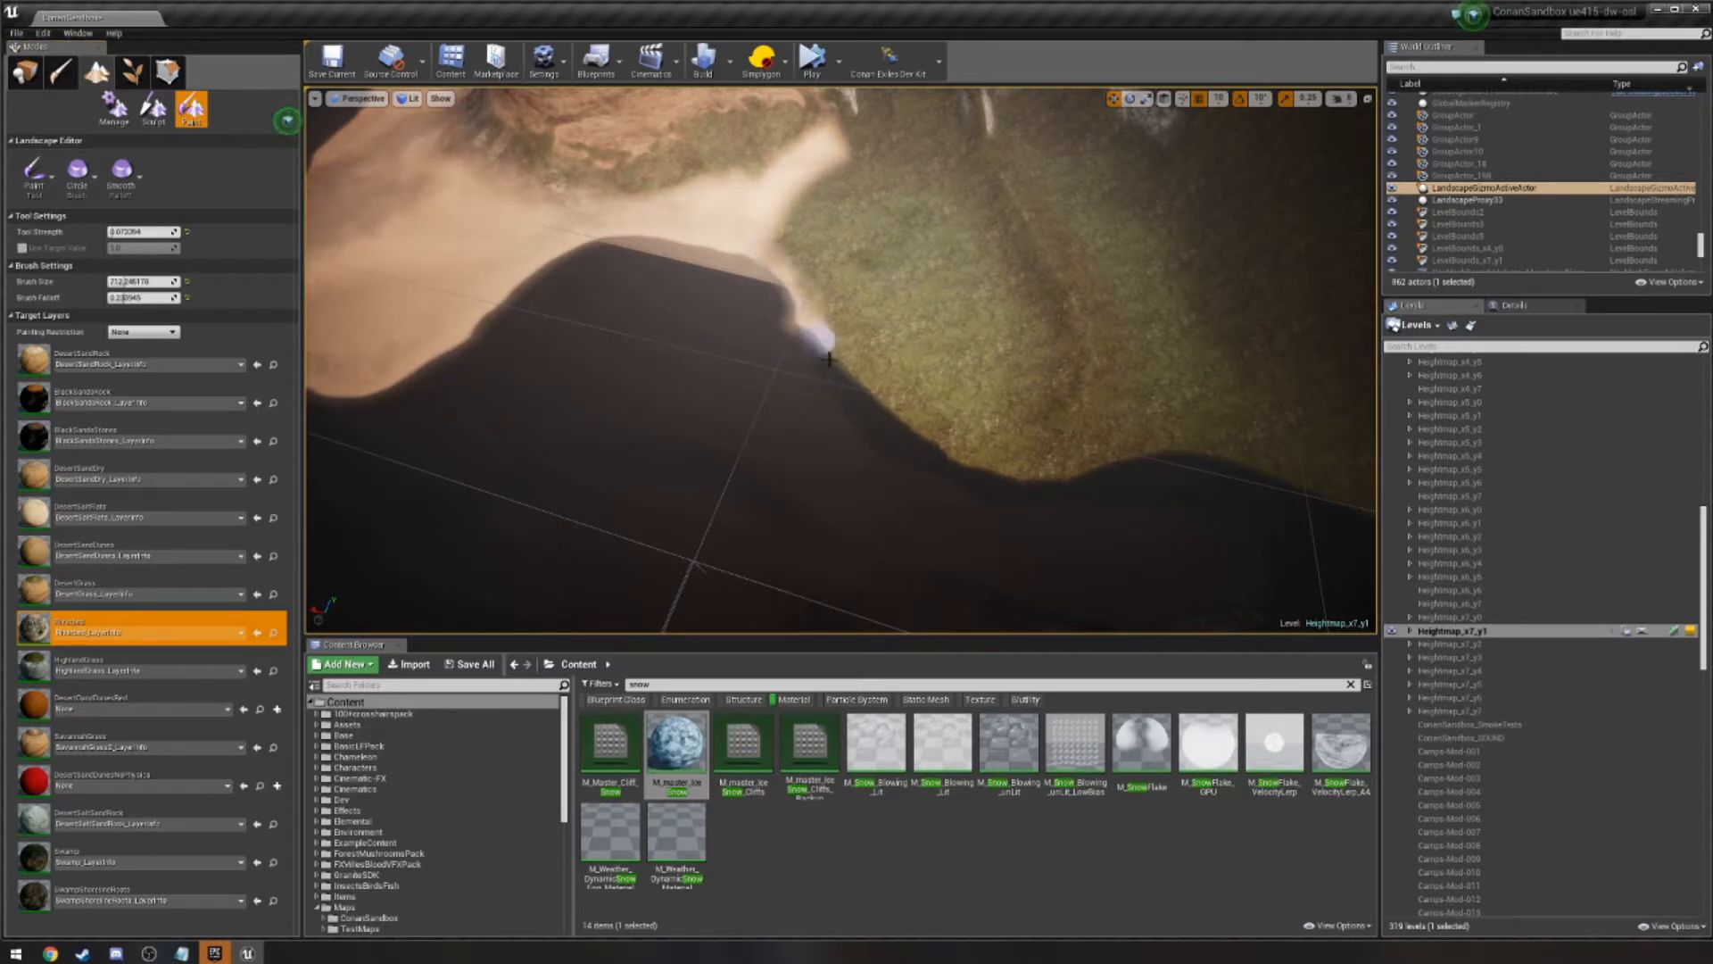
pyautogui.moveTo(875, 411); pyautogui.dragTo(882, 405)
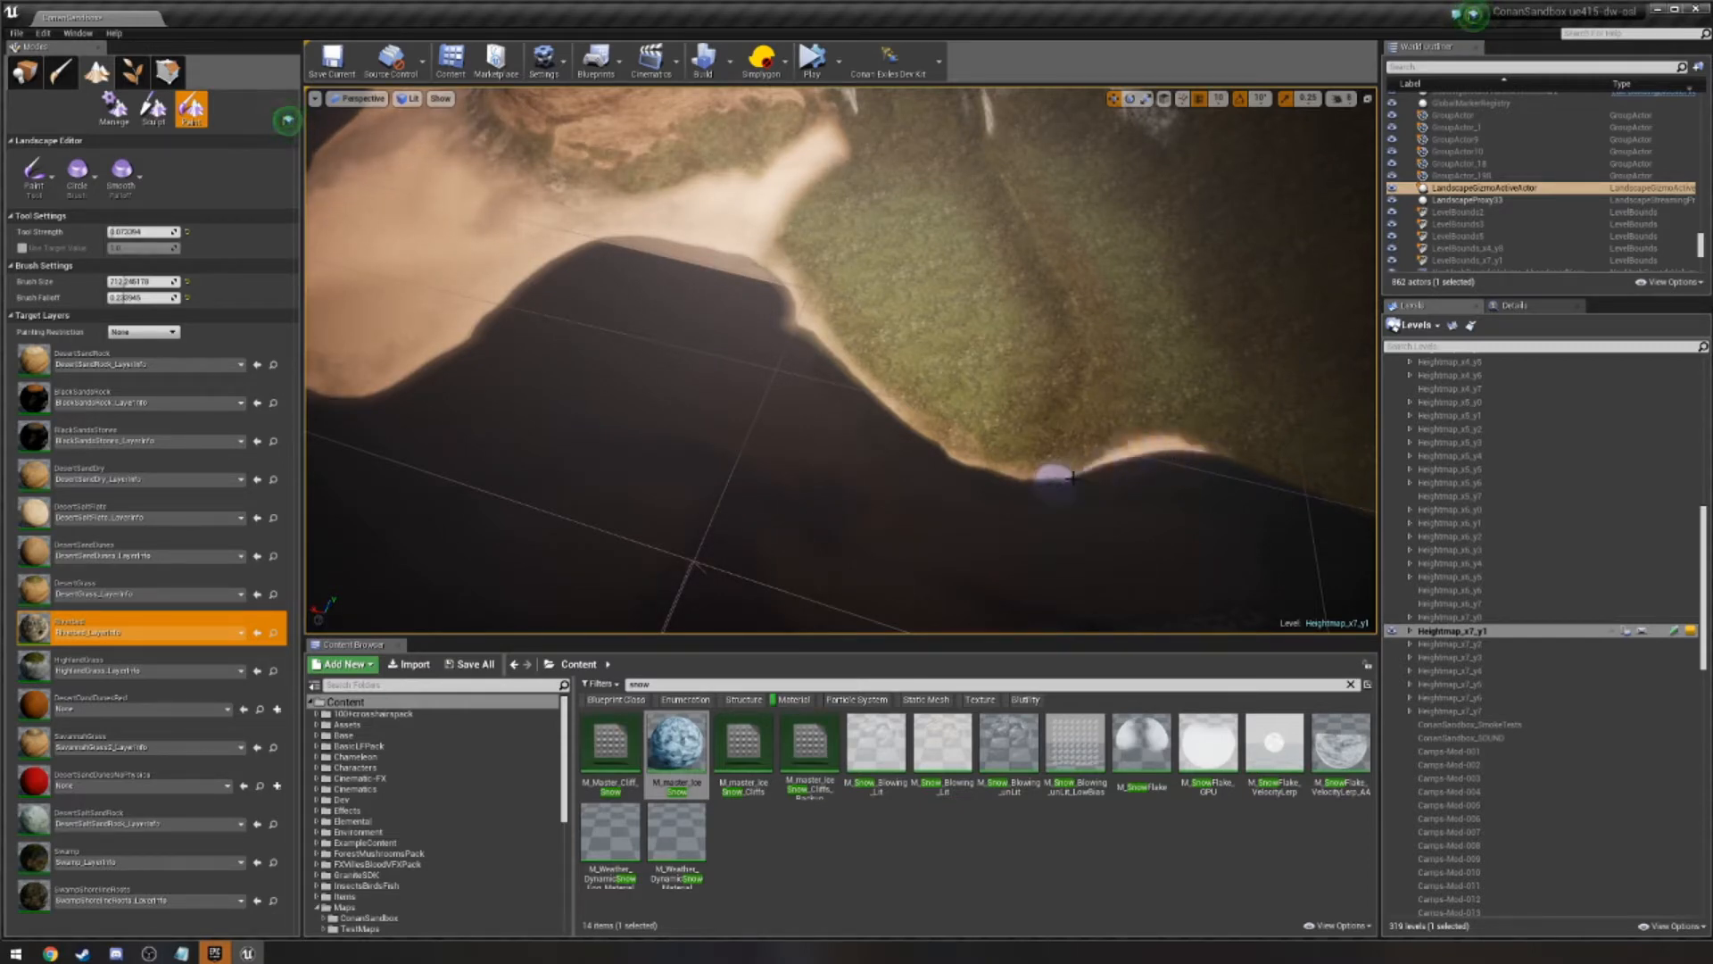
# Reduce the tool strength further and paint Riverbed over the grass on the lakebed beside the shore.
pyautogui.moveTo(1012, 487)
pyautogui.mouseDown(button='right')
pyautogui.moveTo(1057, 513)
pyautogui.moveTo(1231, 526)
pyautogui.moveTo(1017, 473)
pyautogui.moveTo(1124, 464)
pyautogui.moveTo(1169, 392)
pyautogui.moveTo(1089, 366)
pyautogui.moveTo(1035, 241)
pyautogui.moveTo(1151, 393)
pyautogui.moveTo(1302, 384)
pyautogui.moveTo(1026, 428)
pyautogui.mouseUp(button='right')
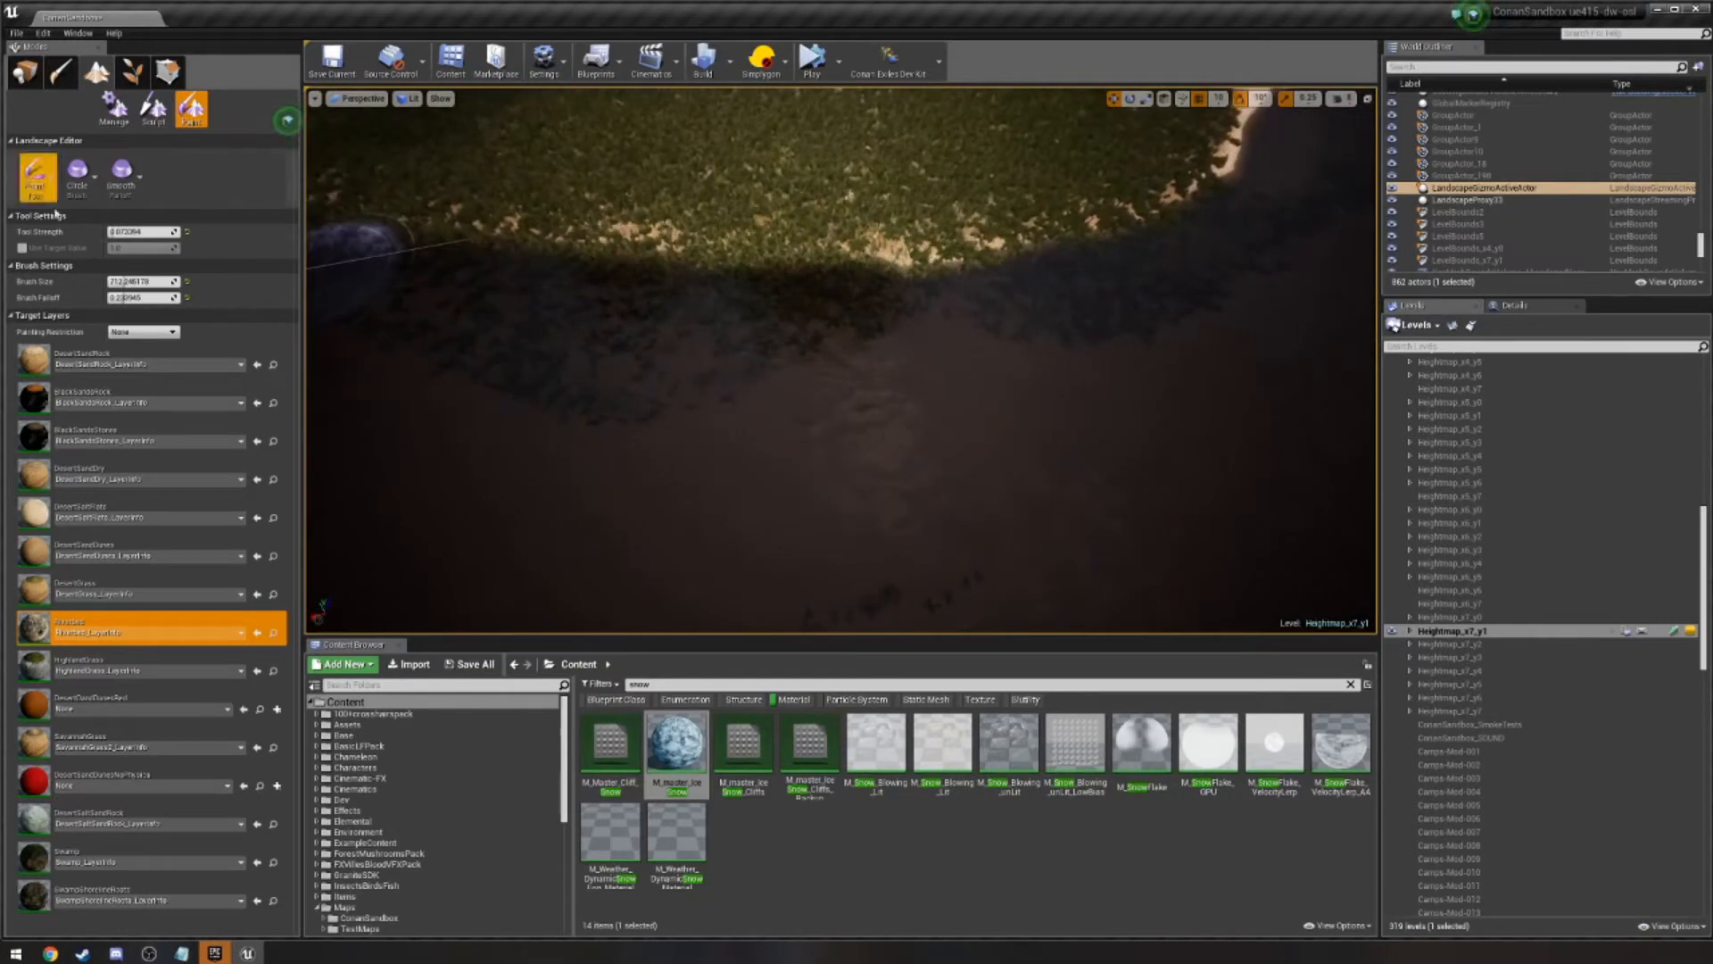
pyautogui.click(125, 231)
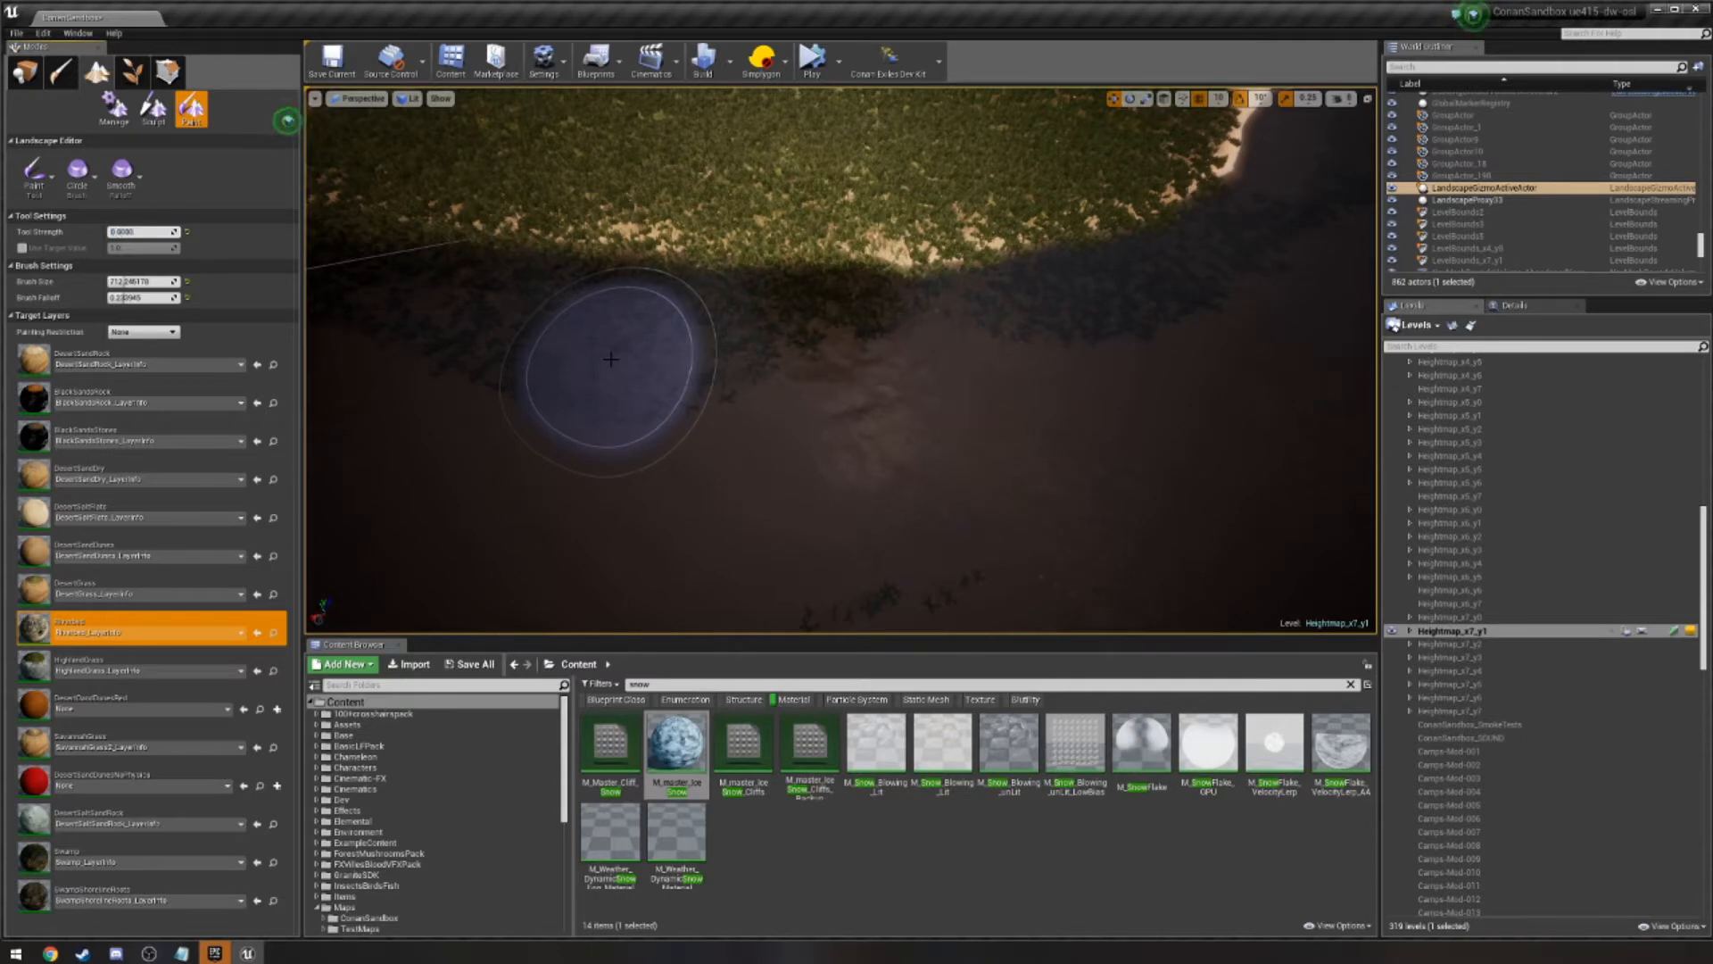
pyautogui.moveTo(774, 327); pyautogui.dragTo(660, 337)
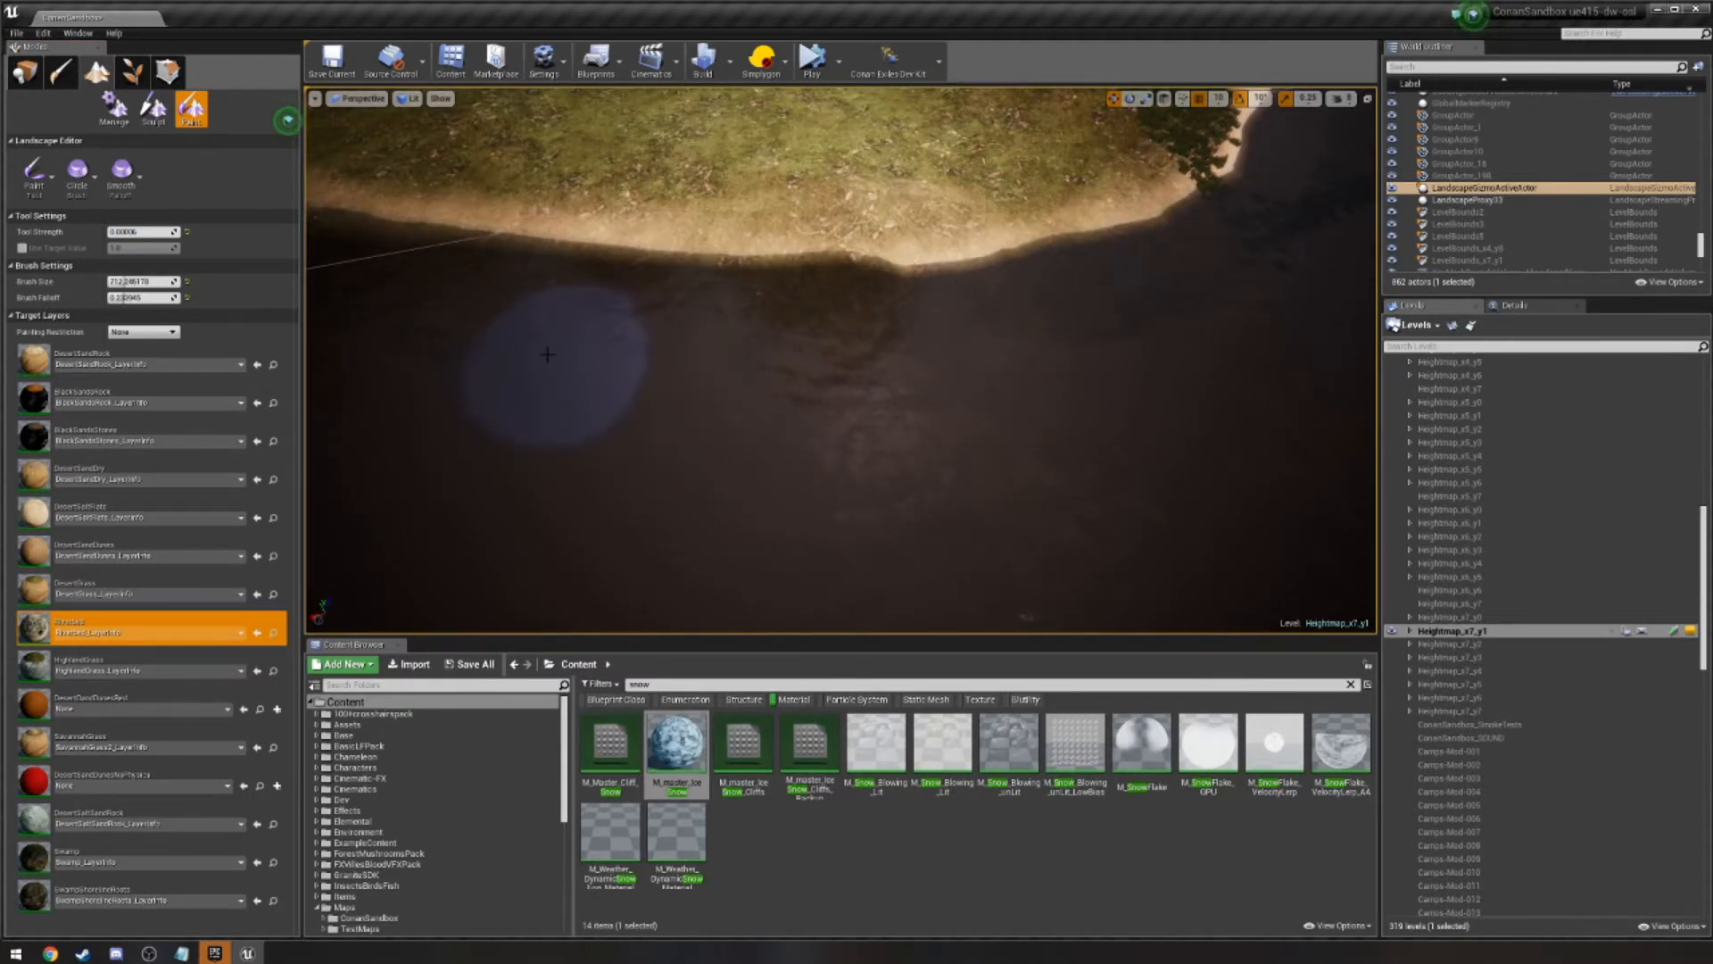
pyautogui.moveTo(548, 355)
pyautogui.mouseDown()
pyautogui.moveTo(581, 405)
pyautogui.moveTo(560, 389)
pyautogui.mouseUp()
pyautogui.moveTo(560, 389)
pyautogui.mouseDown(button='right')
pyautogui.moveTo(429, 366)
pyautogui.moveTo(321, 397)
pyautogui.mouseUp(button='right')
pyautogui.moveTo(732, 375)
pyautogui.mouseDown()
pyautogui.moveTo(658, 330)
pyautogui.moveTo(742, 356)
pyautogui.moveTo(836, 214)
pyautogui.moveTo(857, 411)
pyautogui.moveTo(785, 241)
pyautogui.moveTo(800, 244)
pyautogui.mouseUp()
# Inspect the painted shoreline and rocky grass hills, and switch the landscape tools to sculpting.
pyautogui.moveTo(738, 383)
pyautogui.mouseDown(button='right')
pyautogui.moveTo(750, 178)
pyautogui.moveTo(759, 411)
pyautogui.moveTo(856, 388)
pyautogui.mouseUp(button='right')
pyautogui.press('s')
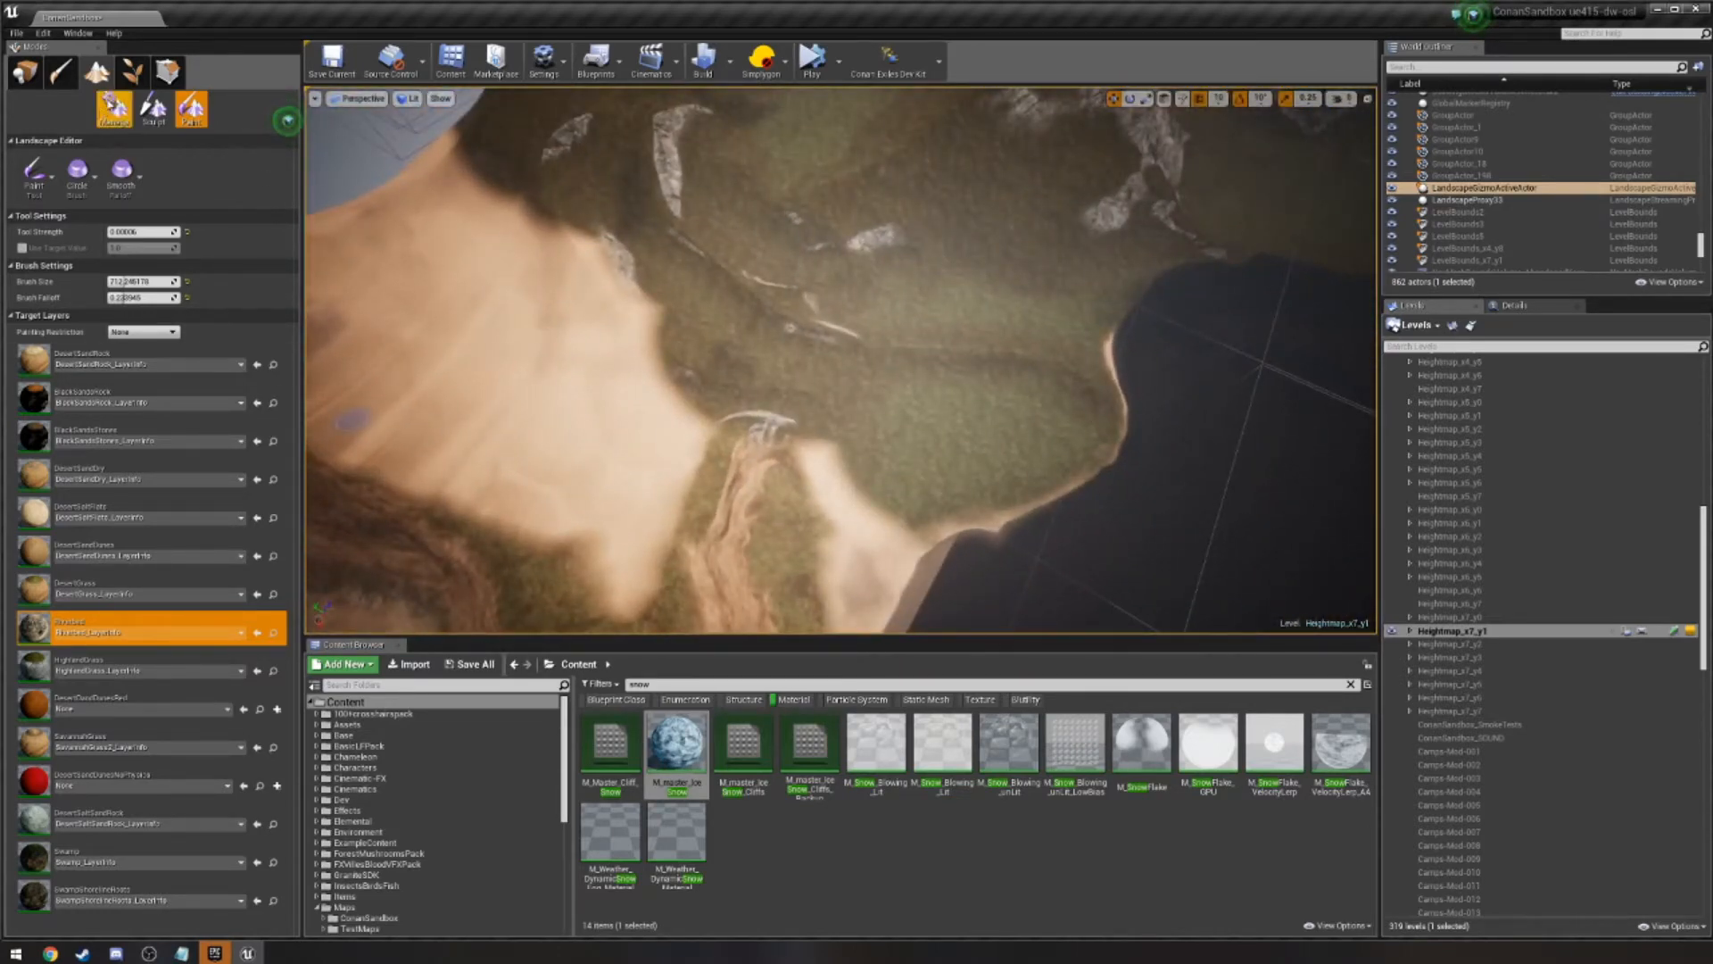
pyautogui.moveTo(701, 340); pyautogui.dragTo(638, 357, button='right')
pyautogui.press('w')
pyautogui.moveTo(482, 348); pyautogui.dragTo(486, 232, button='right')
pyautogui.press('s')
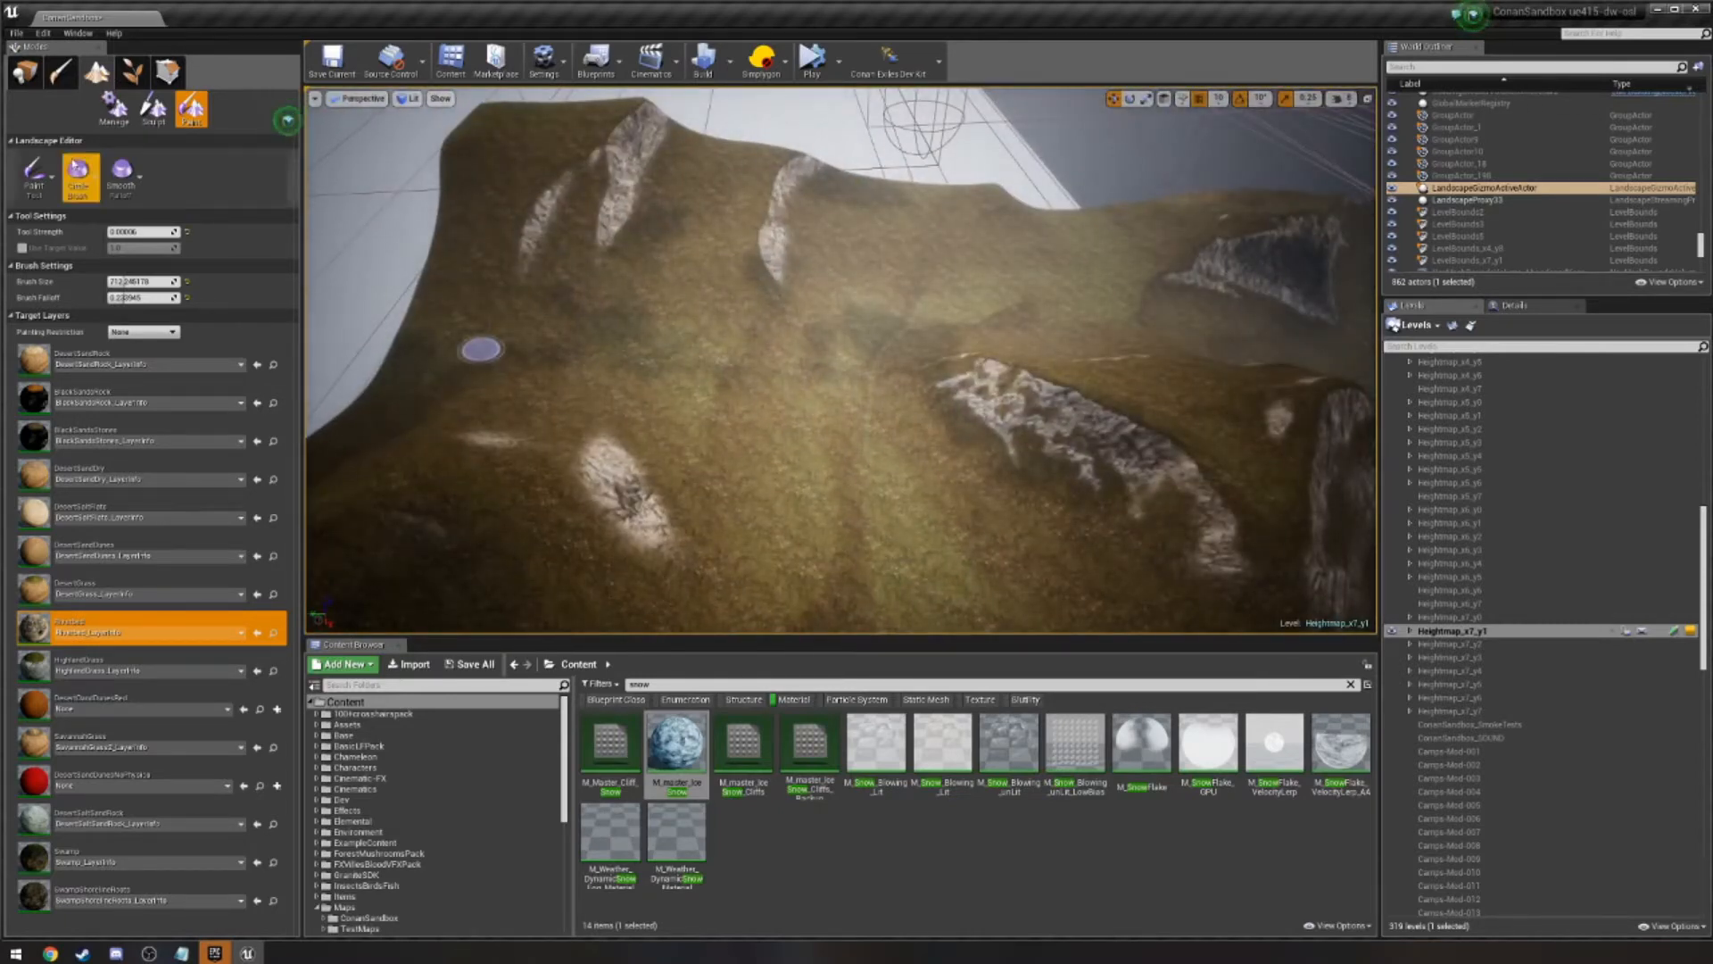
pyautogui.click(153, 107)
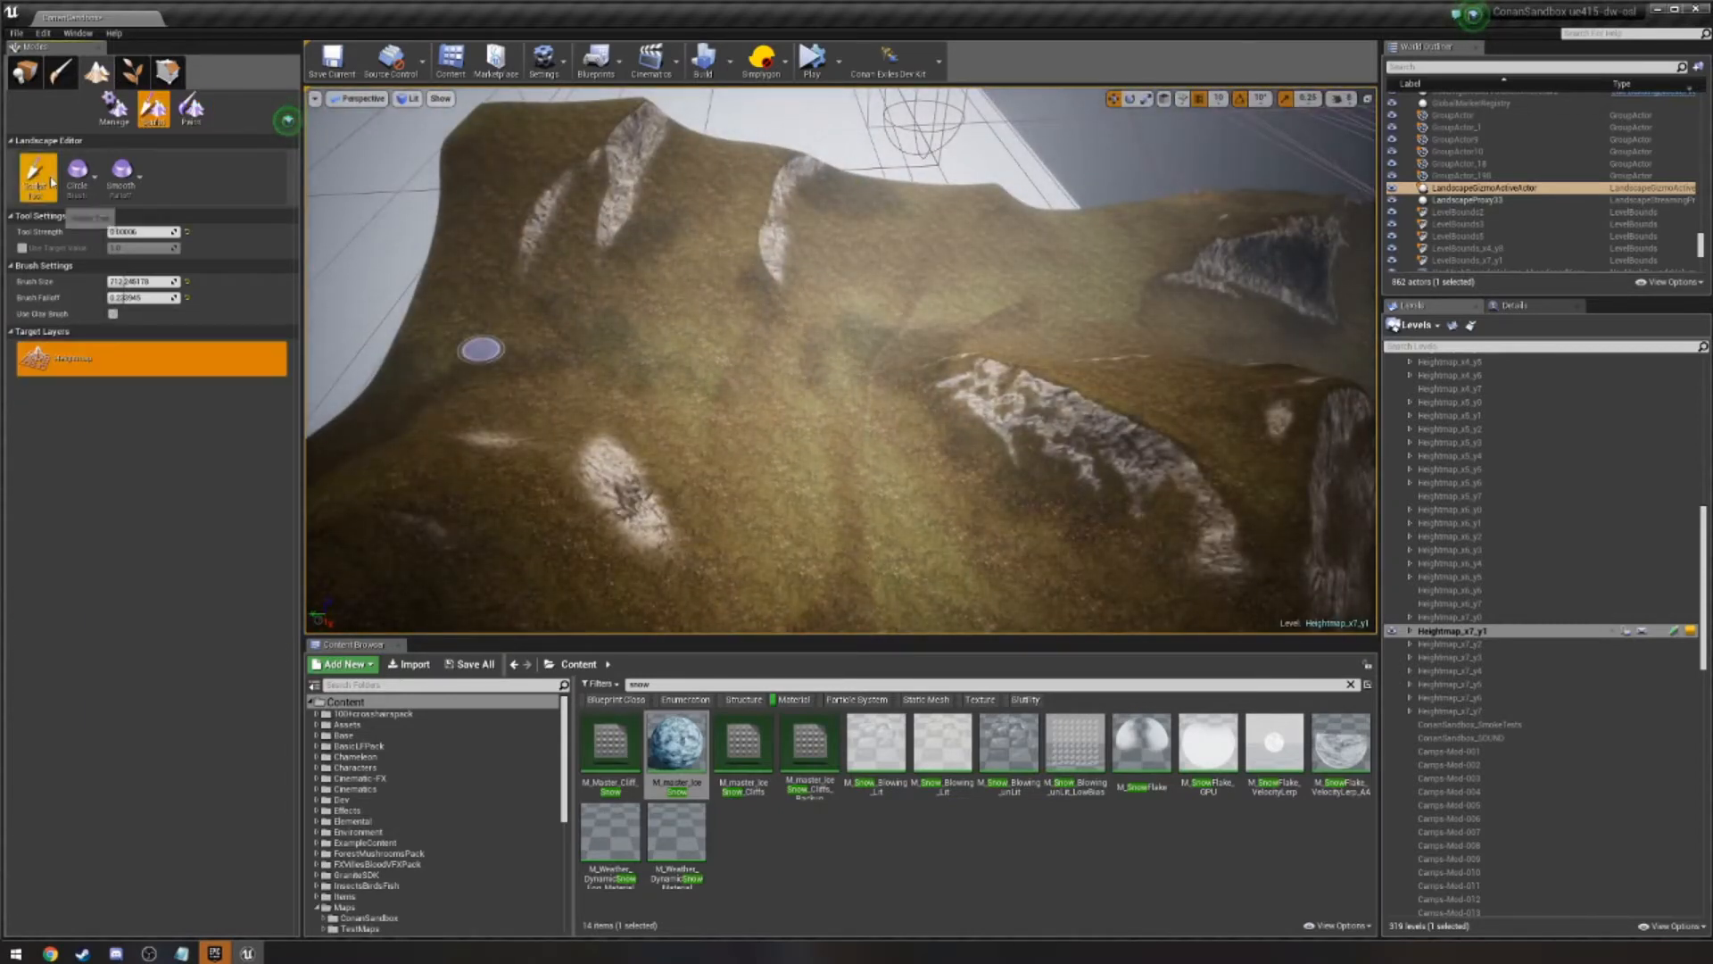
# Flatten a broad path through the grassy hills to the terrain tile's edge using the Flatten tool with an enlarged brush.
pyautogui.click(33, 170)
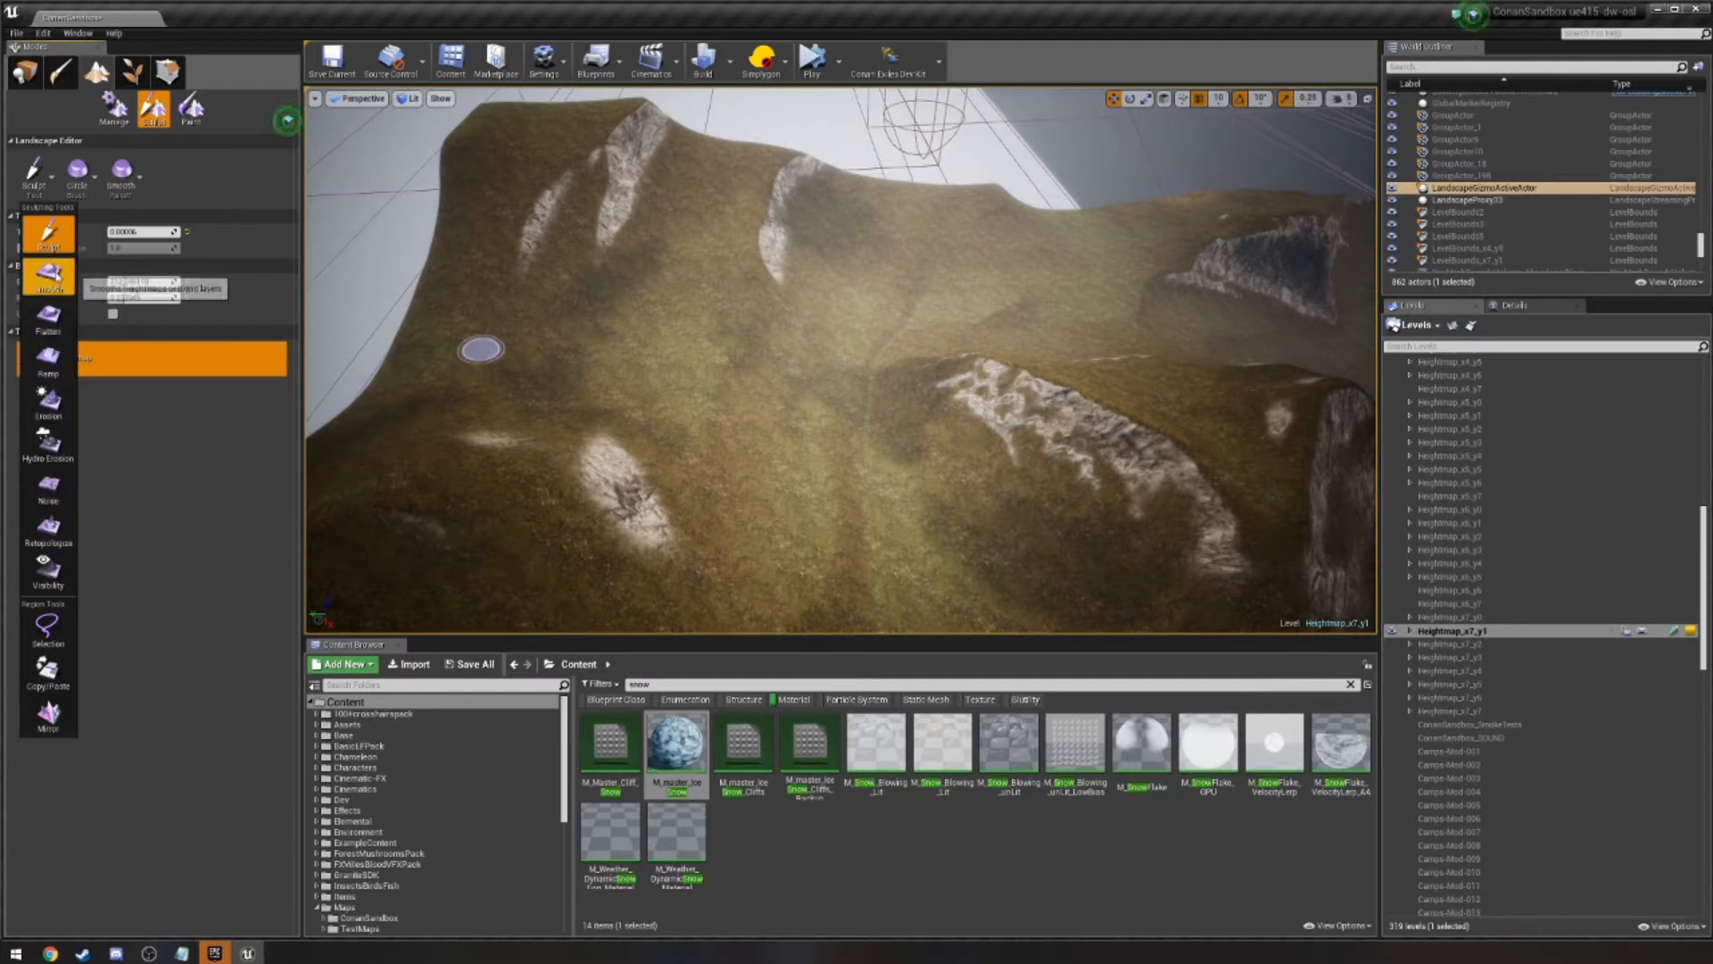
pyautogui.click(48, 318)
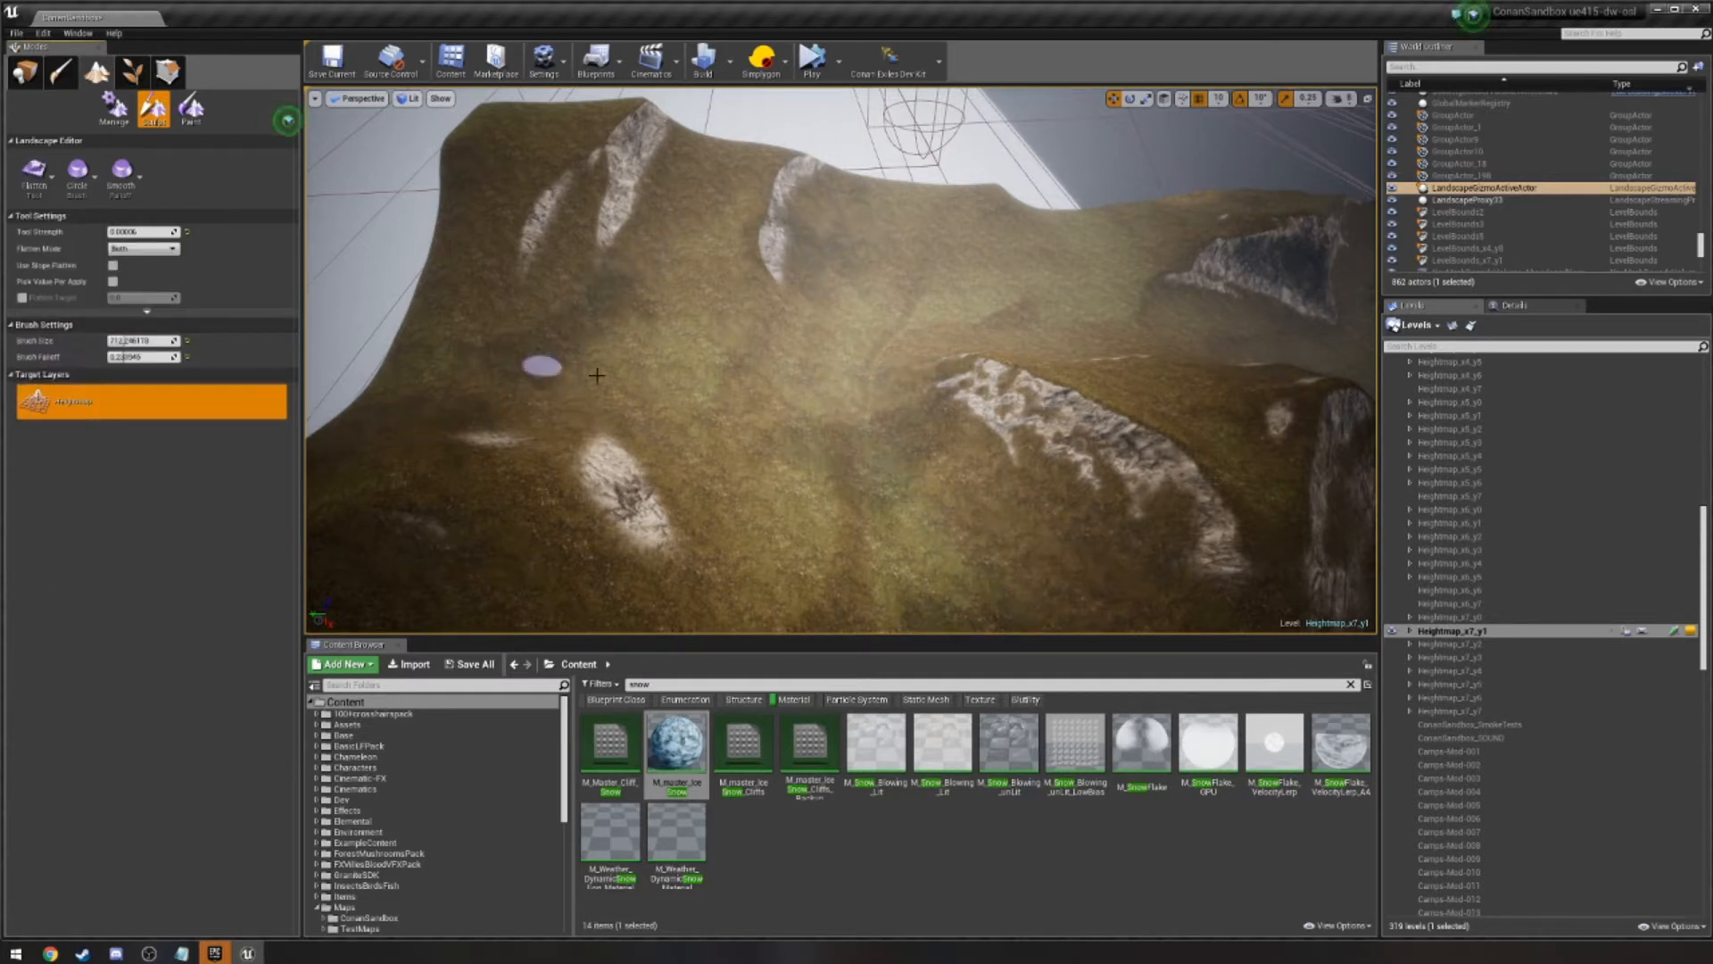
pyautogui.click(42, 183)
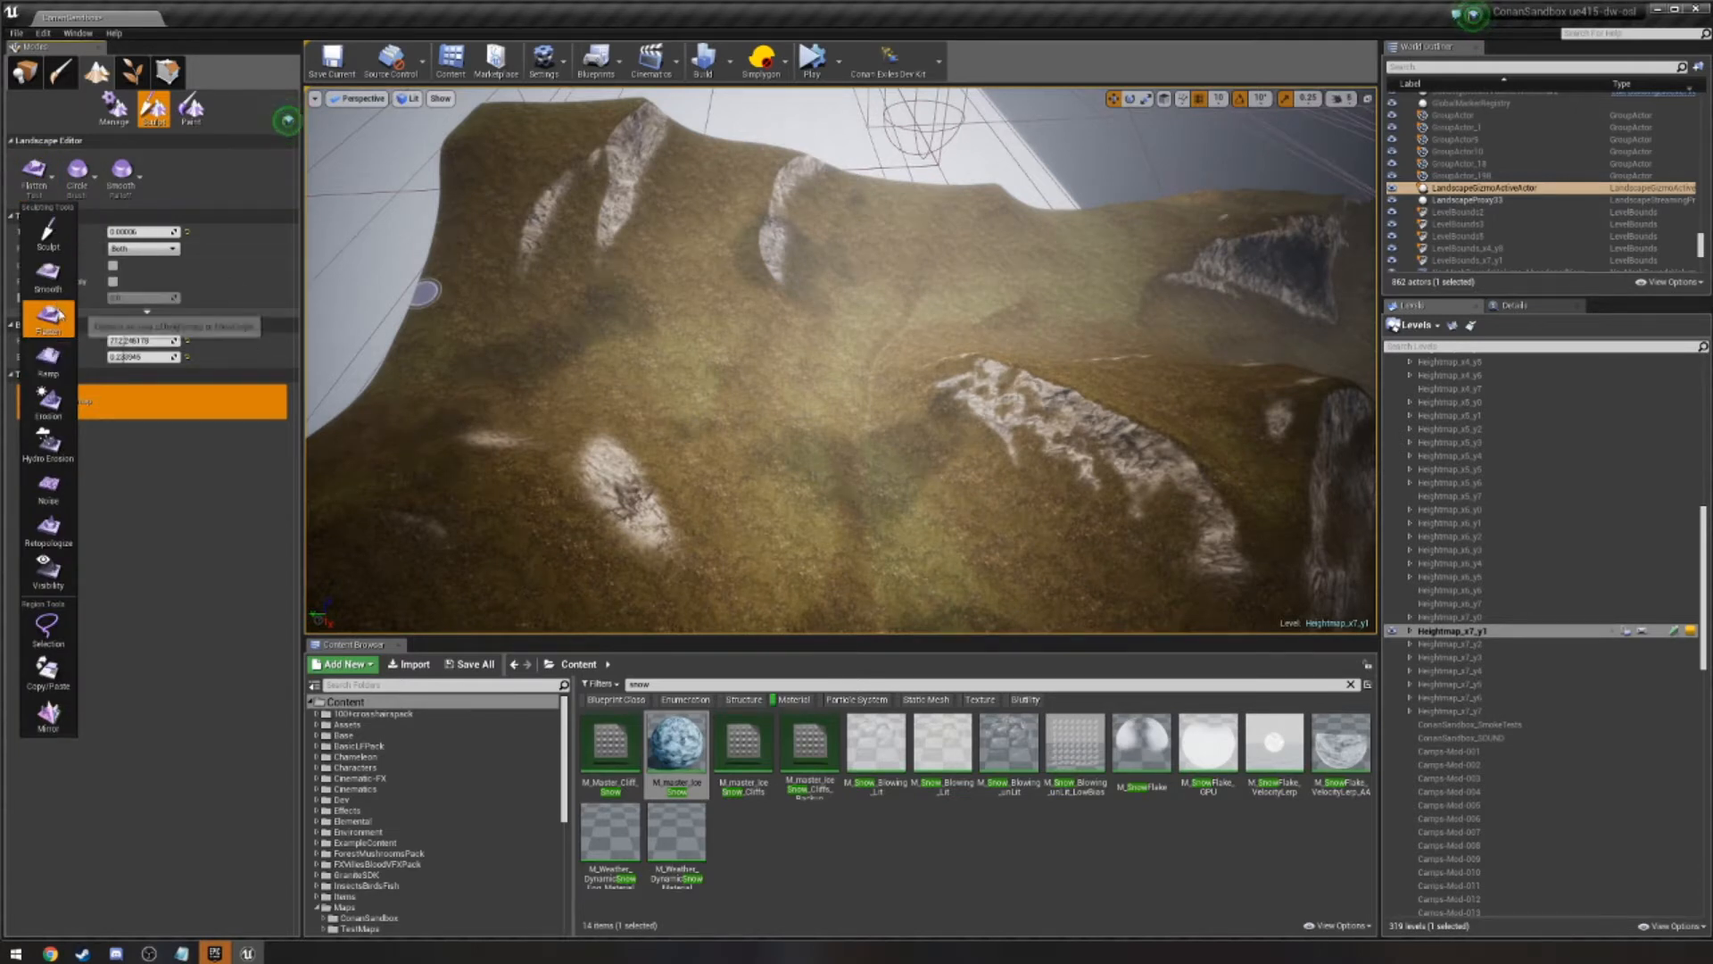
pyautogui.click(56, 315)
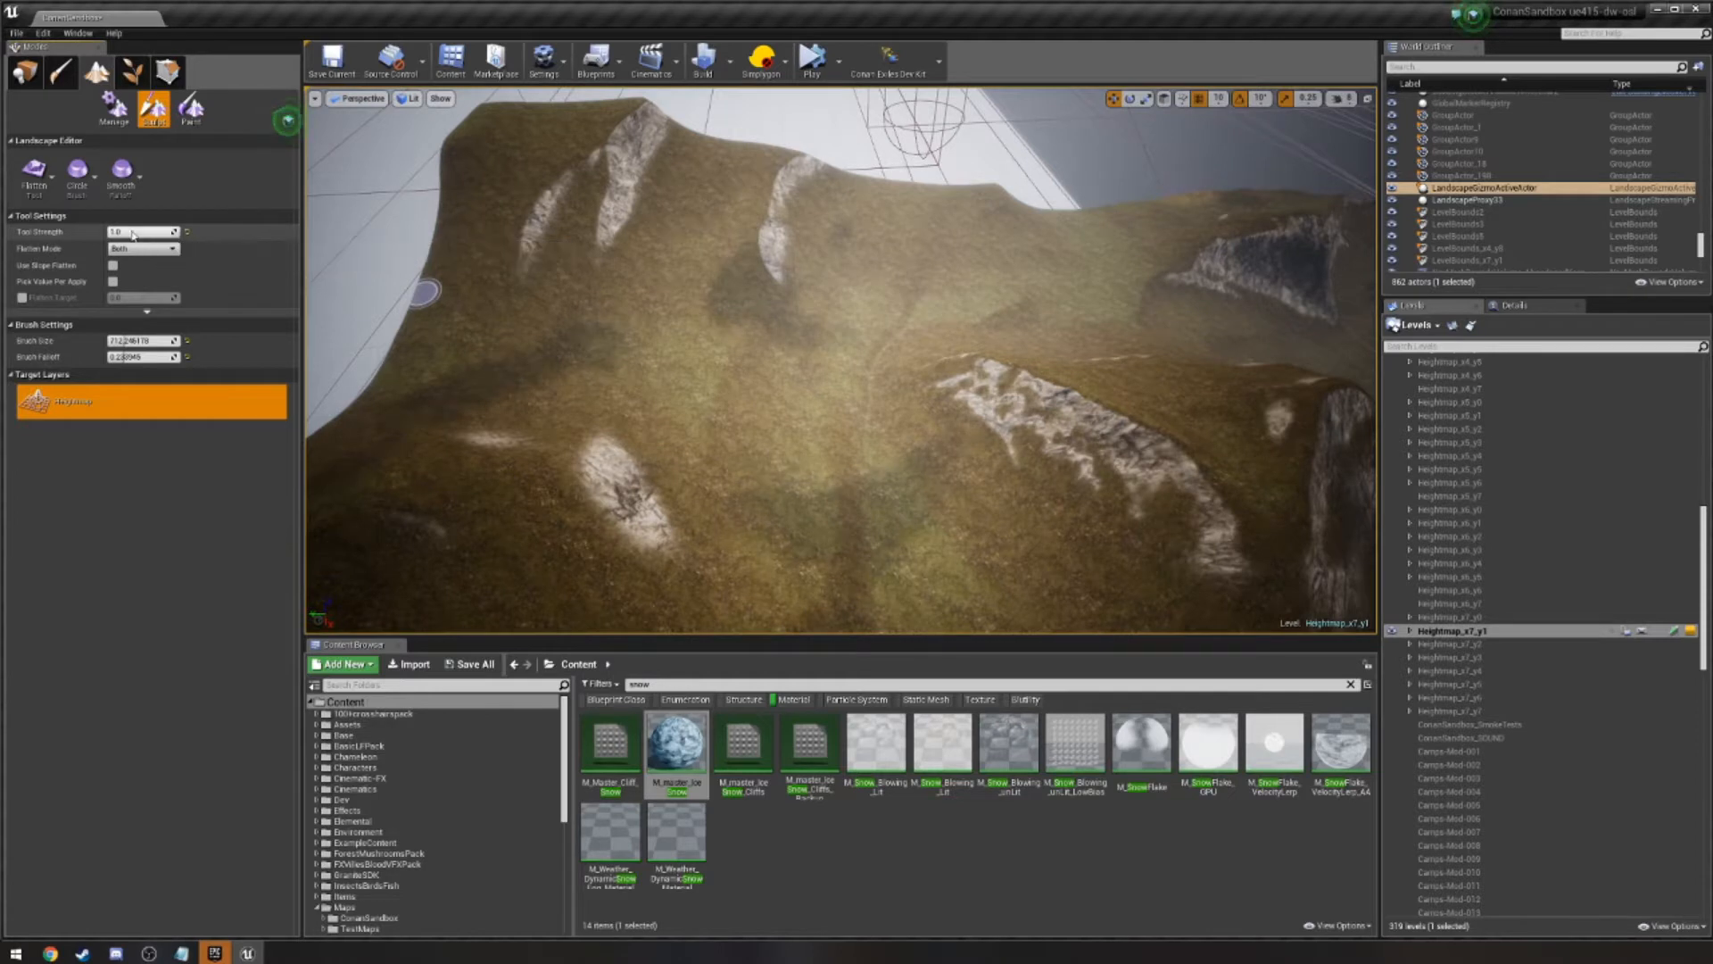
pyautogui.moveTo(132, 234); pyautogui.dragTo(124, 234)
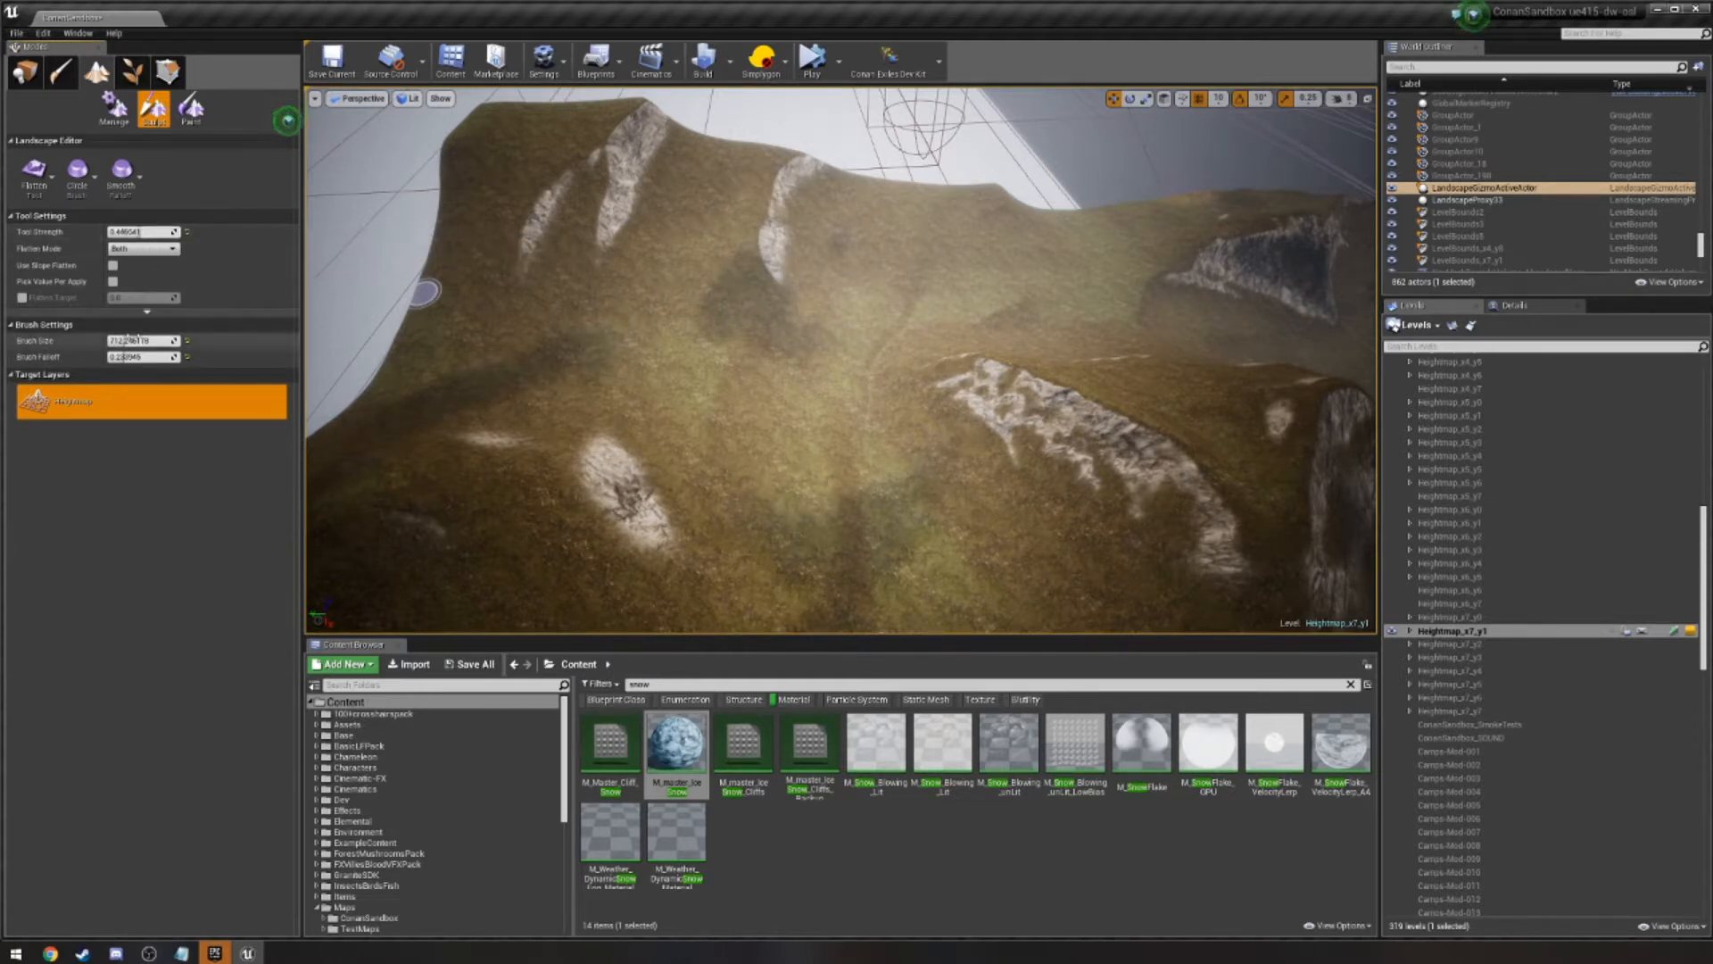
pyautogui.moveTo(134, 337); pyautogui.dragTo(157, 339)
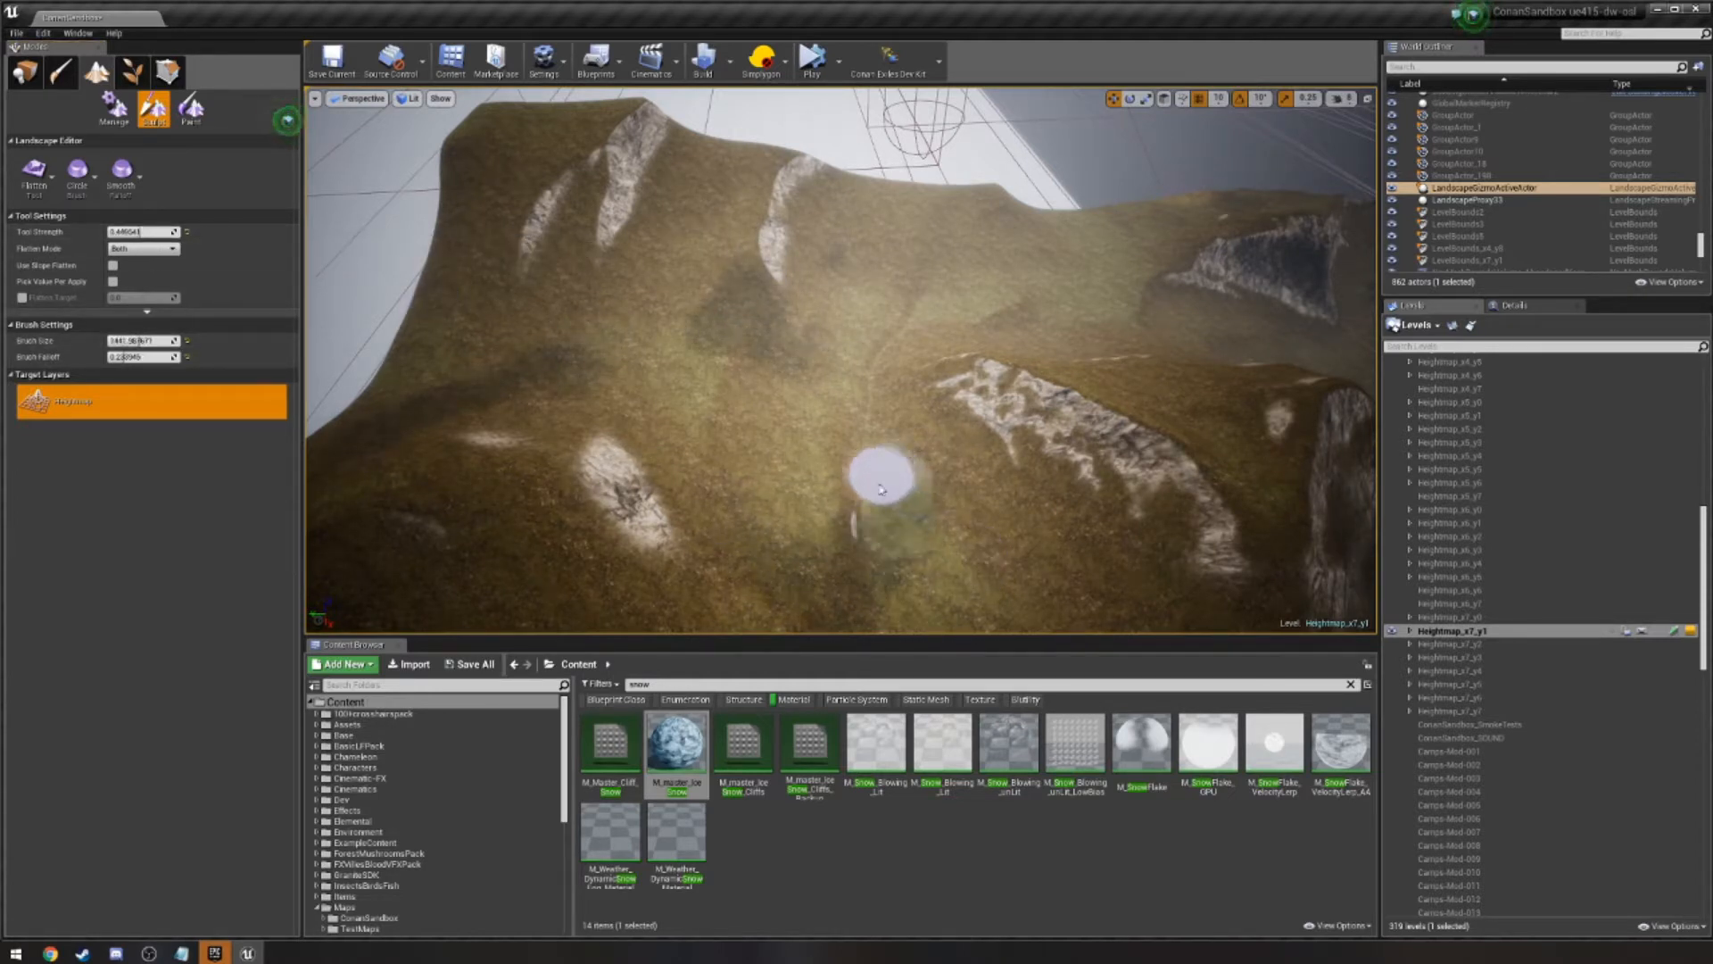
pyautogui.moveTo(881, 489)
pyautogui.mouseDown()
pyautogui.moveTo(857, 505)
pyautogui.moveTo(848, 463)
pyautogui.moveTo(777, 592)
pyautogui.moveTo(800, 482)
pyautogui.moveTo(765, 401)
pyautogui.moveTo(726, 612)
pyautogui.moveTo(767, 284)
pyautogui.moveTo(803, 268)
pyautogui.moveTo(784, 229)
pyautogui.moveTo(726, 352)
pyautogui.moveTo(695, 523)
pyautogui.moveTo(643, 624)
pyautogui.moveTo(612, 478)
pyautogui.moveTo(699, 294)
pyautogui.moveTo(699, 360)
pyautogui.moveTo(776, 217)
pyautogui.moveTo(727, 178)
pyautogui.moveTo(655, 161)
pyautogui.moveTo(646, 241)
pyautogui.moveTo(836, 265)
pyautogui.mouseUp()
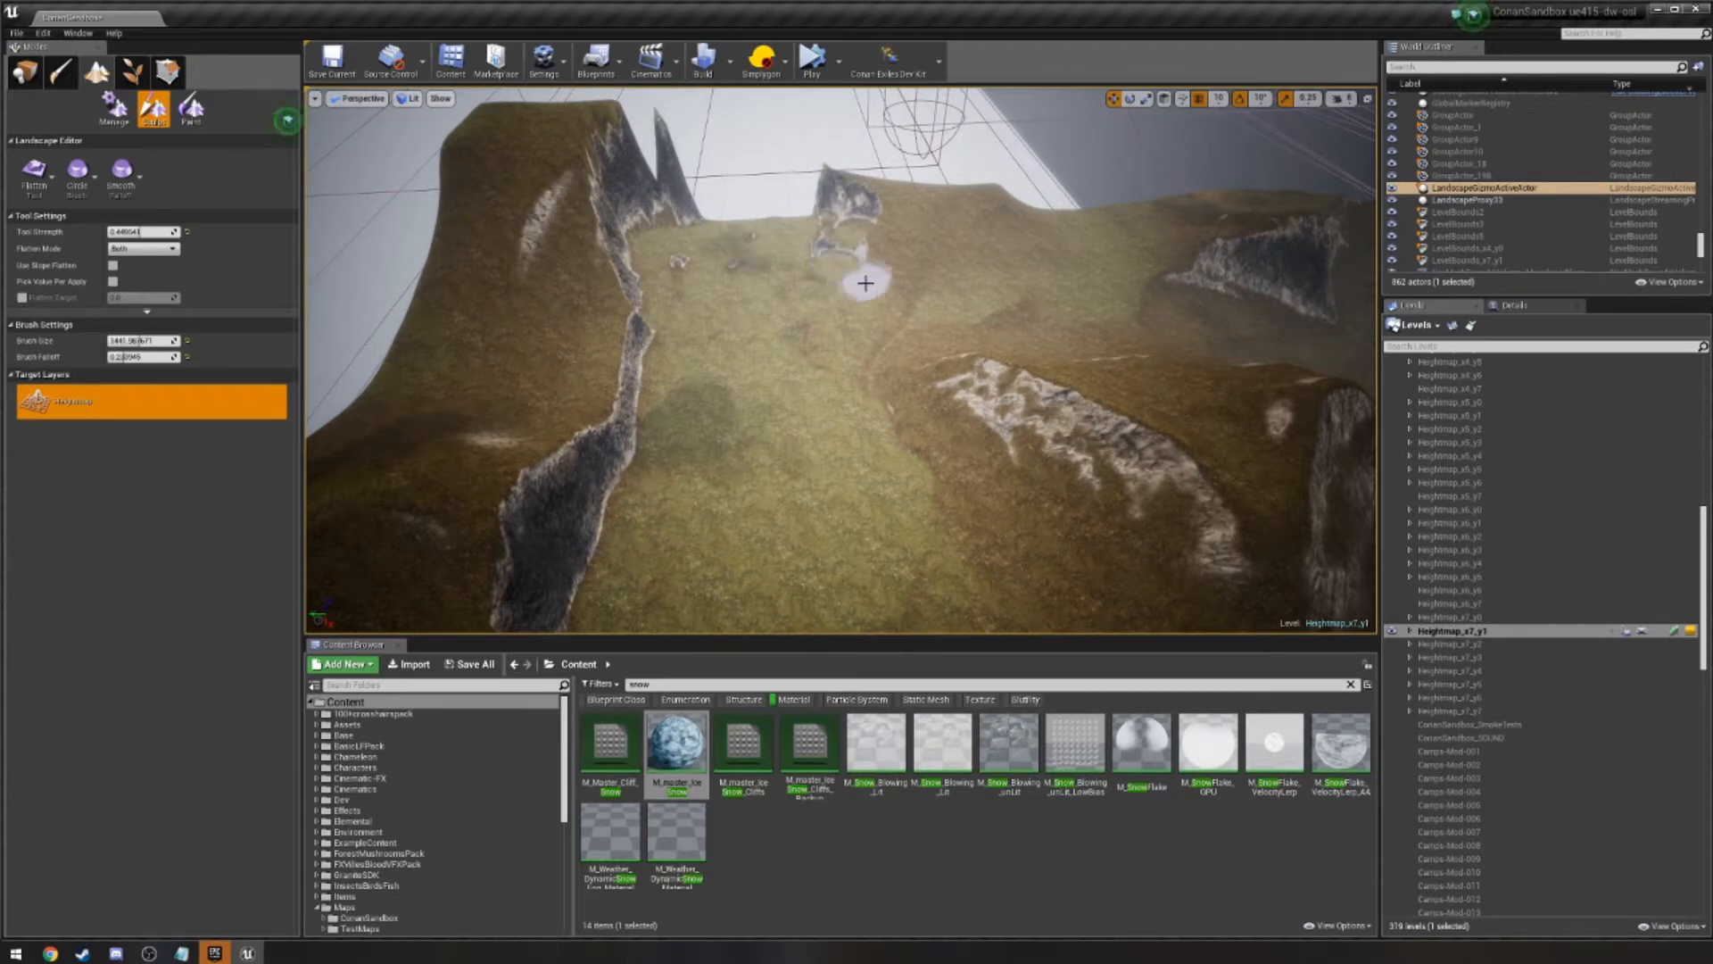
# Load the adjacent Heightmap_x6_y1 sublevel and flatten its sandy border down to the level of the grassy path.
pyautogui.press('w')
pyautogui.moveTo(783, 248); pyautogui.dragTo(886, 335, button='right')
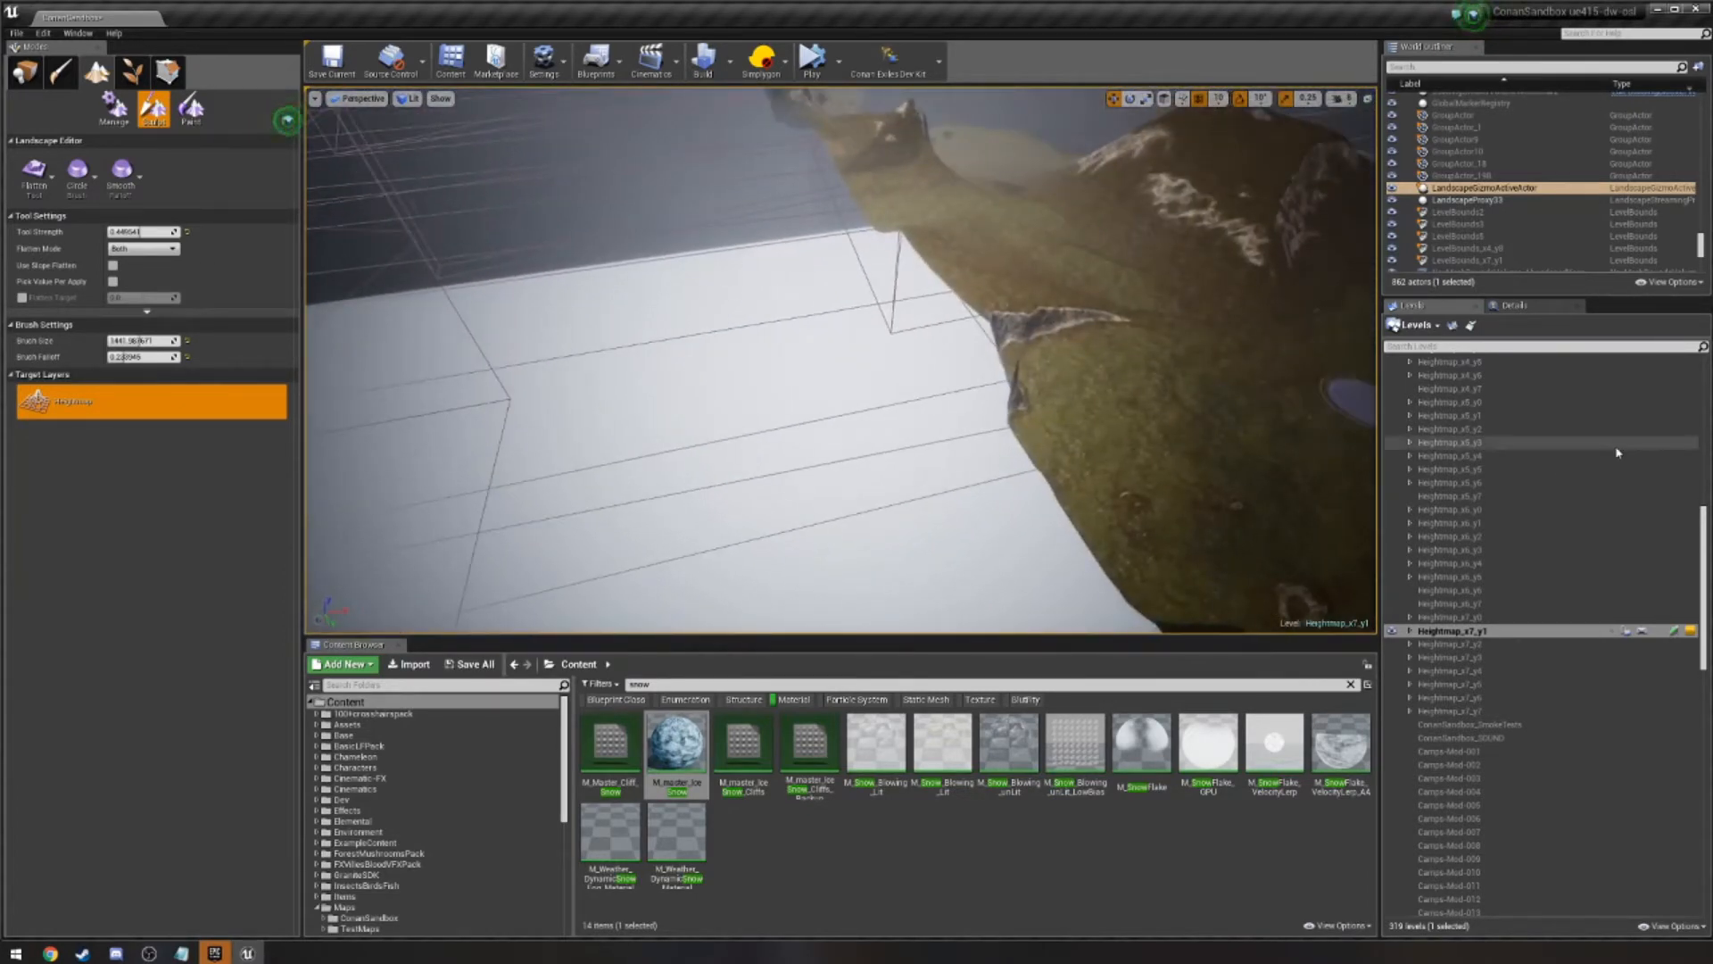
pyautogui.doubleClick(1479, 525)
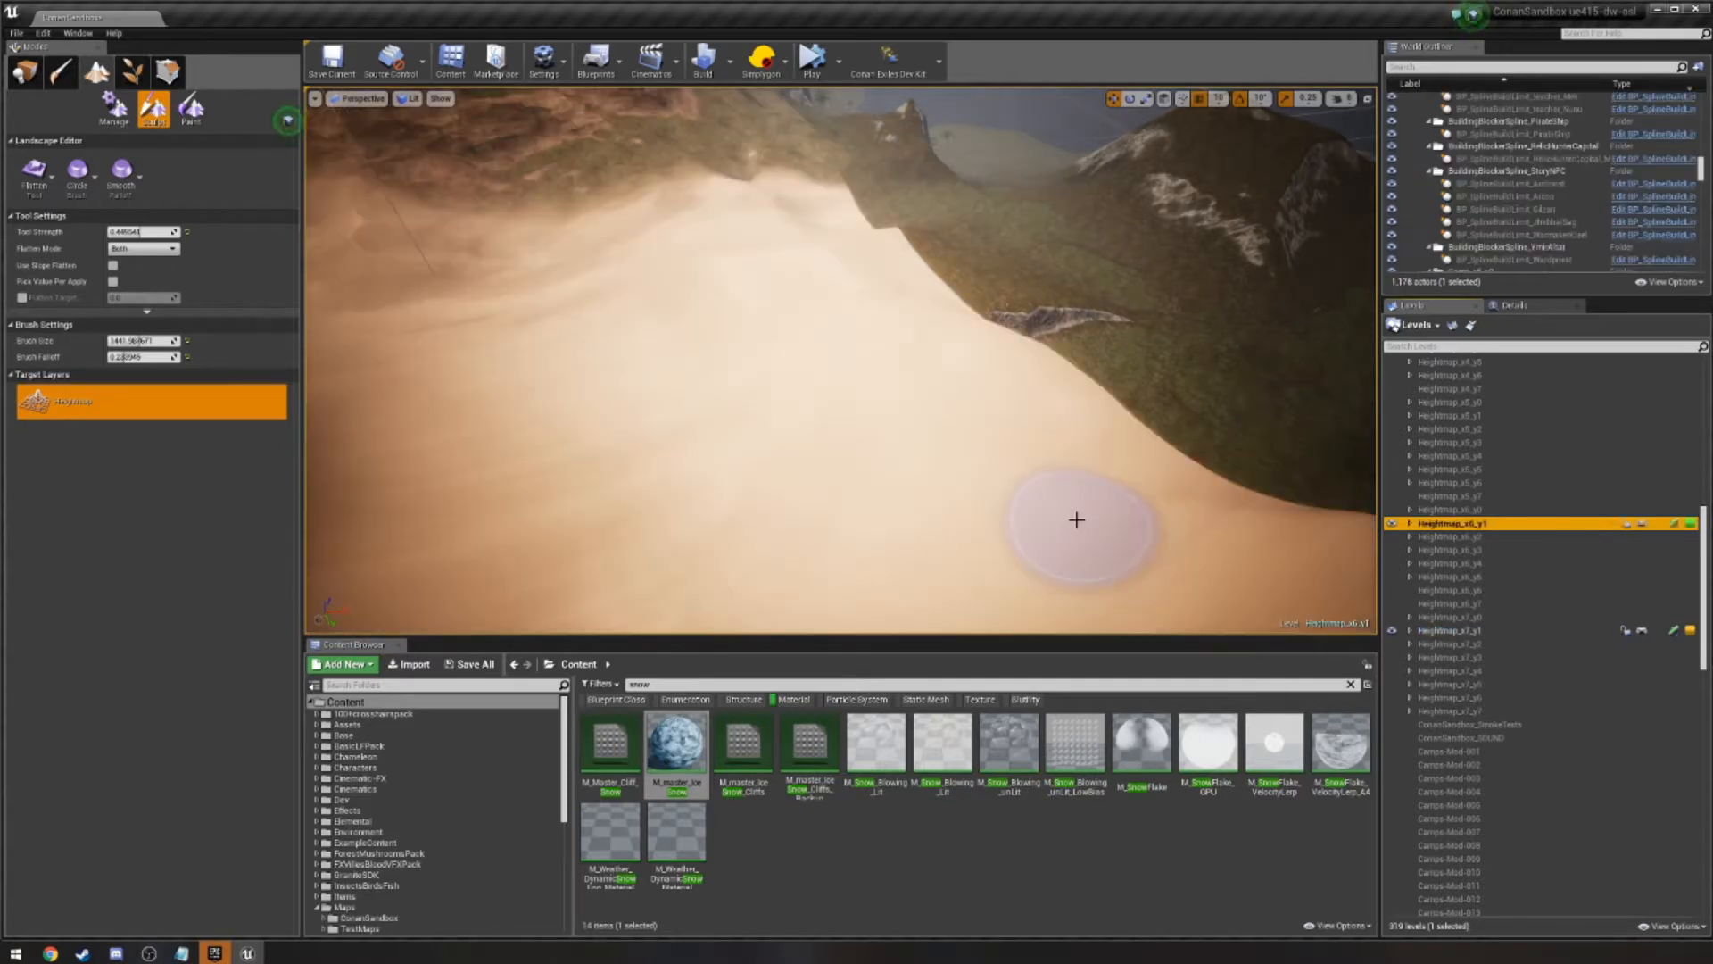
pyautogui.moveTo(1113, 398)
pyautogui.mouseDown(button='right')
pyautogui.moveTo(1009, 392)
pyautogui.moveTo(999, 464)
pyautogui.moveTo(1115, 508)
pyautogui.moveTo(932, 415)
pyautogui.mouseUp(button='right')
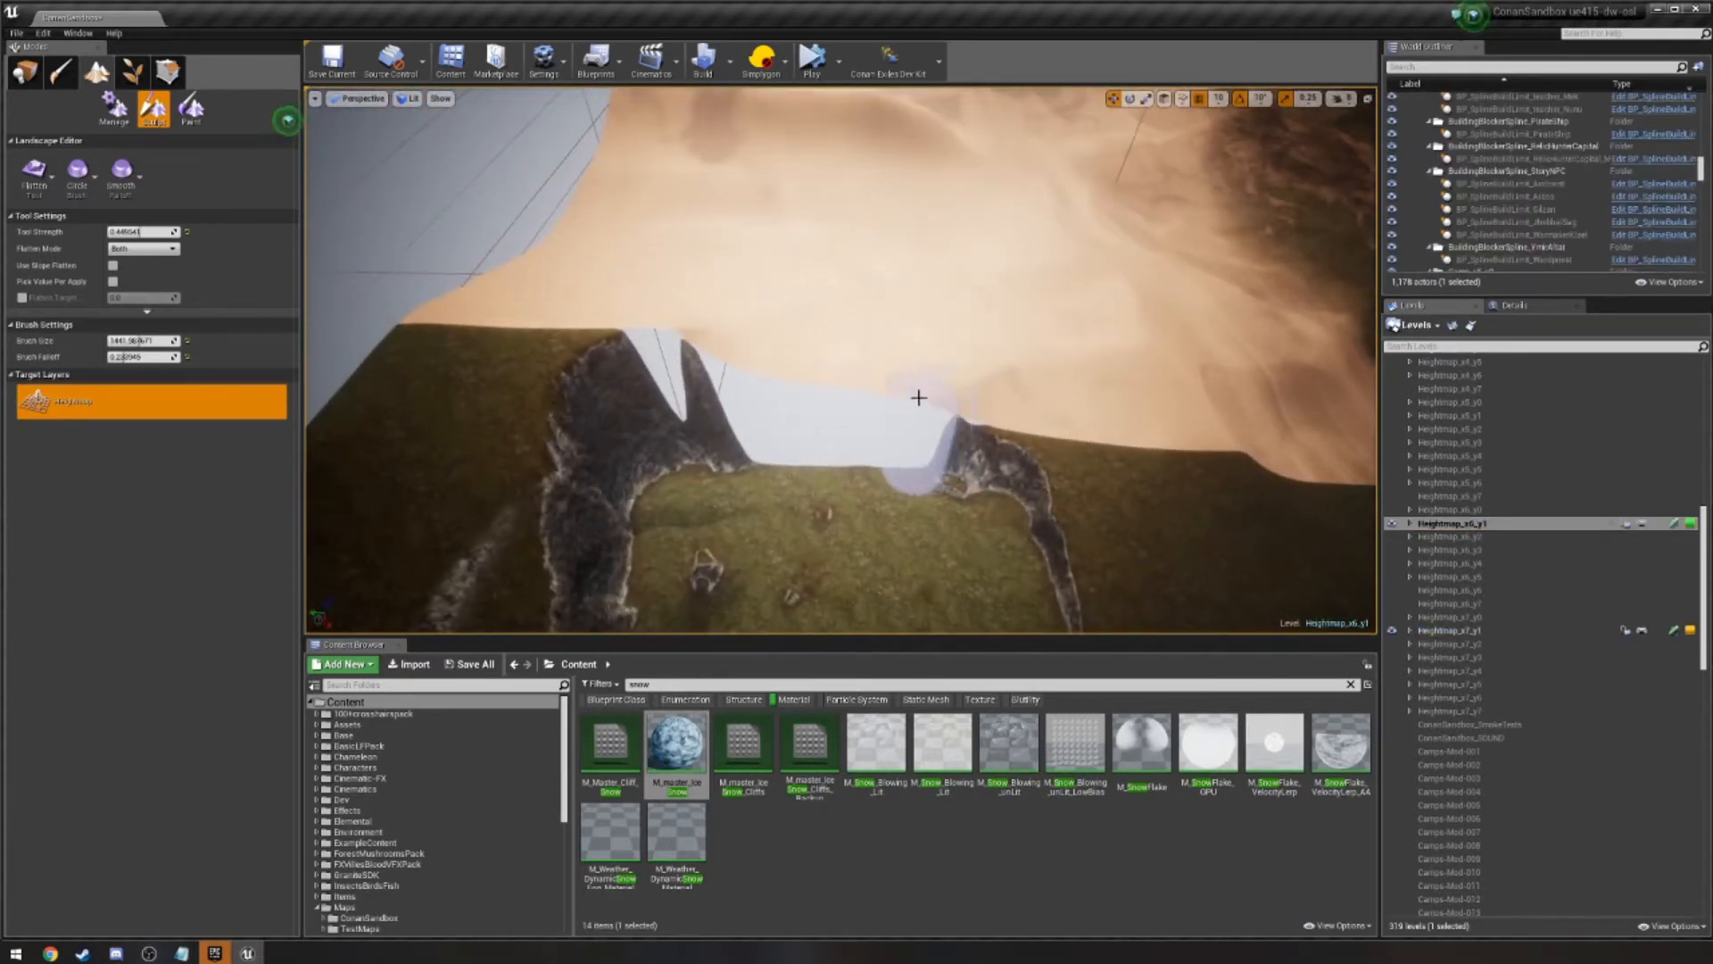
pyautogui.moveTo(876, 381)
pyautogui.mouseDown()
pyautogui.moveTo(776, 386)
pyautogui.moveTo(906, 492)
pyautogui.moveTo(871, 394)
pyautogui.moveTo(784, 420)
pyautogui.moveTo(663, 396)
pyautogui.moveTo(806, 405)
pyautogui.moveTo(941, 485)
pyautogui.moveTo(787, 462)
pyautogui.mouseUp()
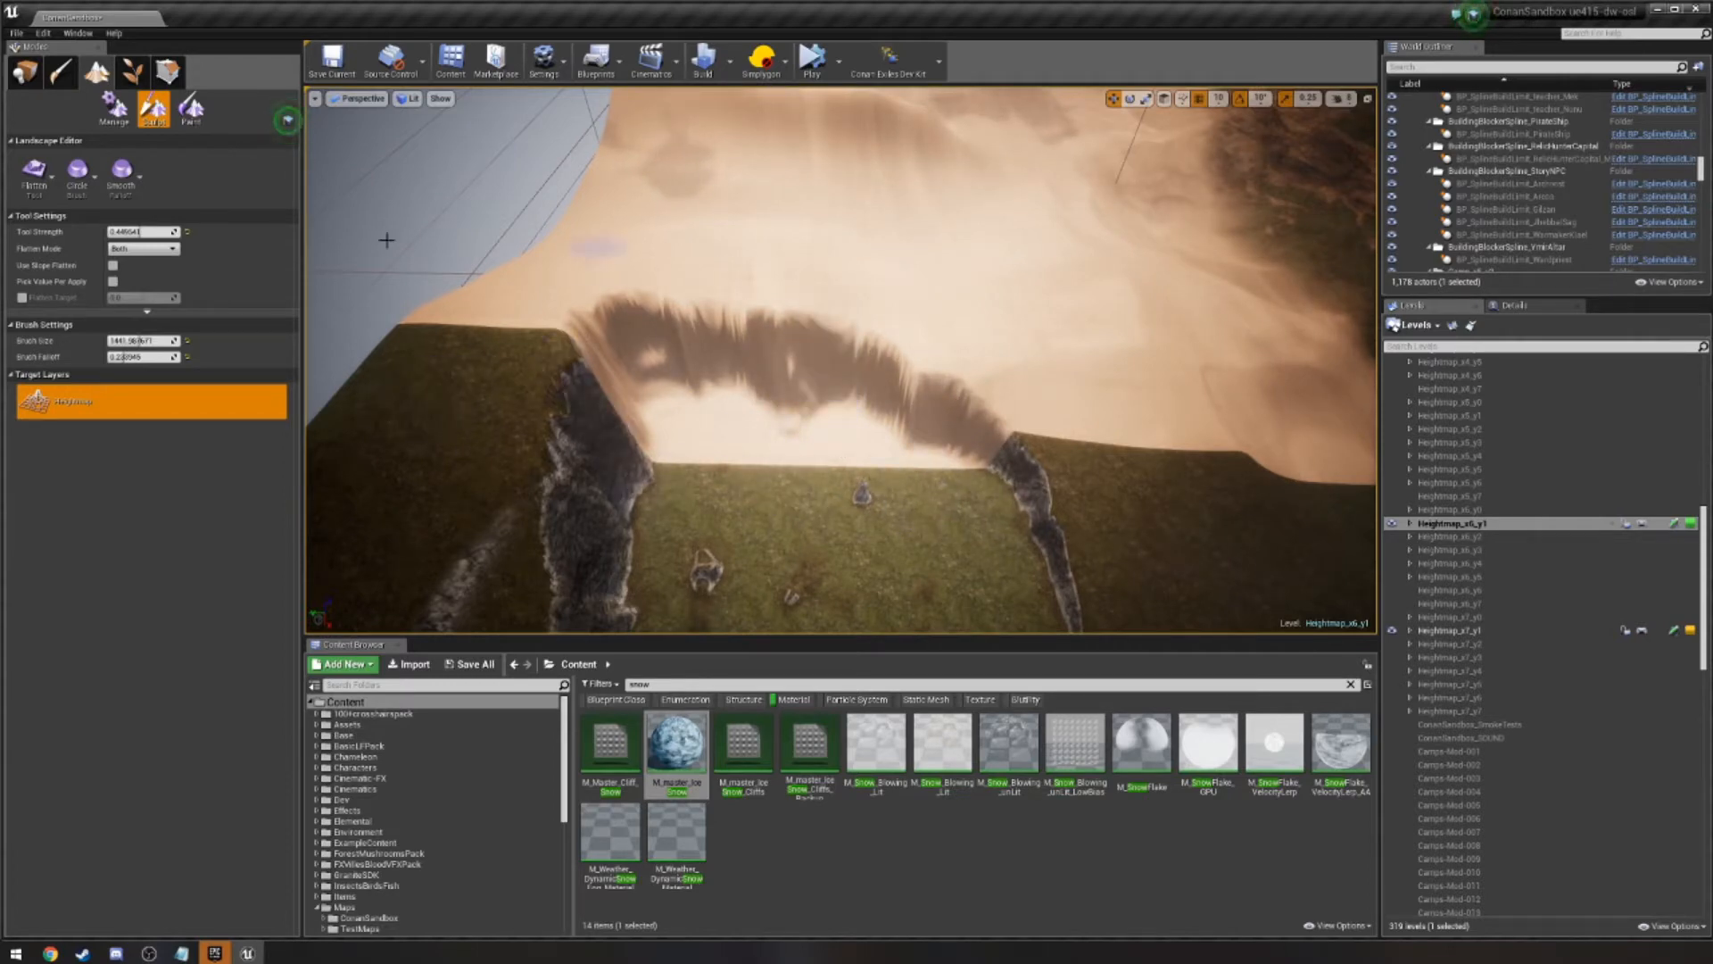
# Save the Heightmap_x6_y1 sublevel and switch from landscape editing to actor placement mode.
pyautogui.click(1499, 526)
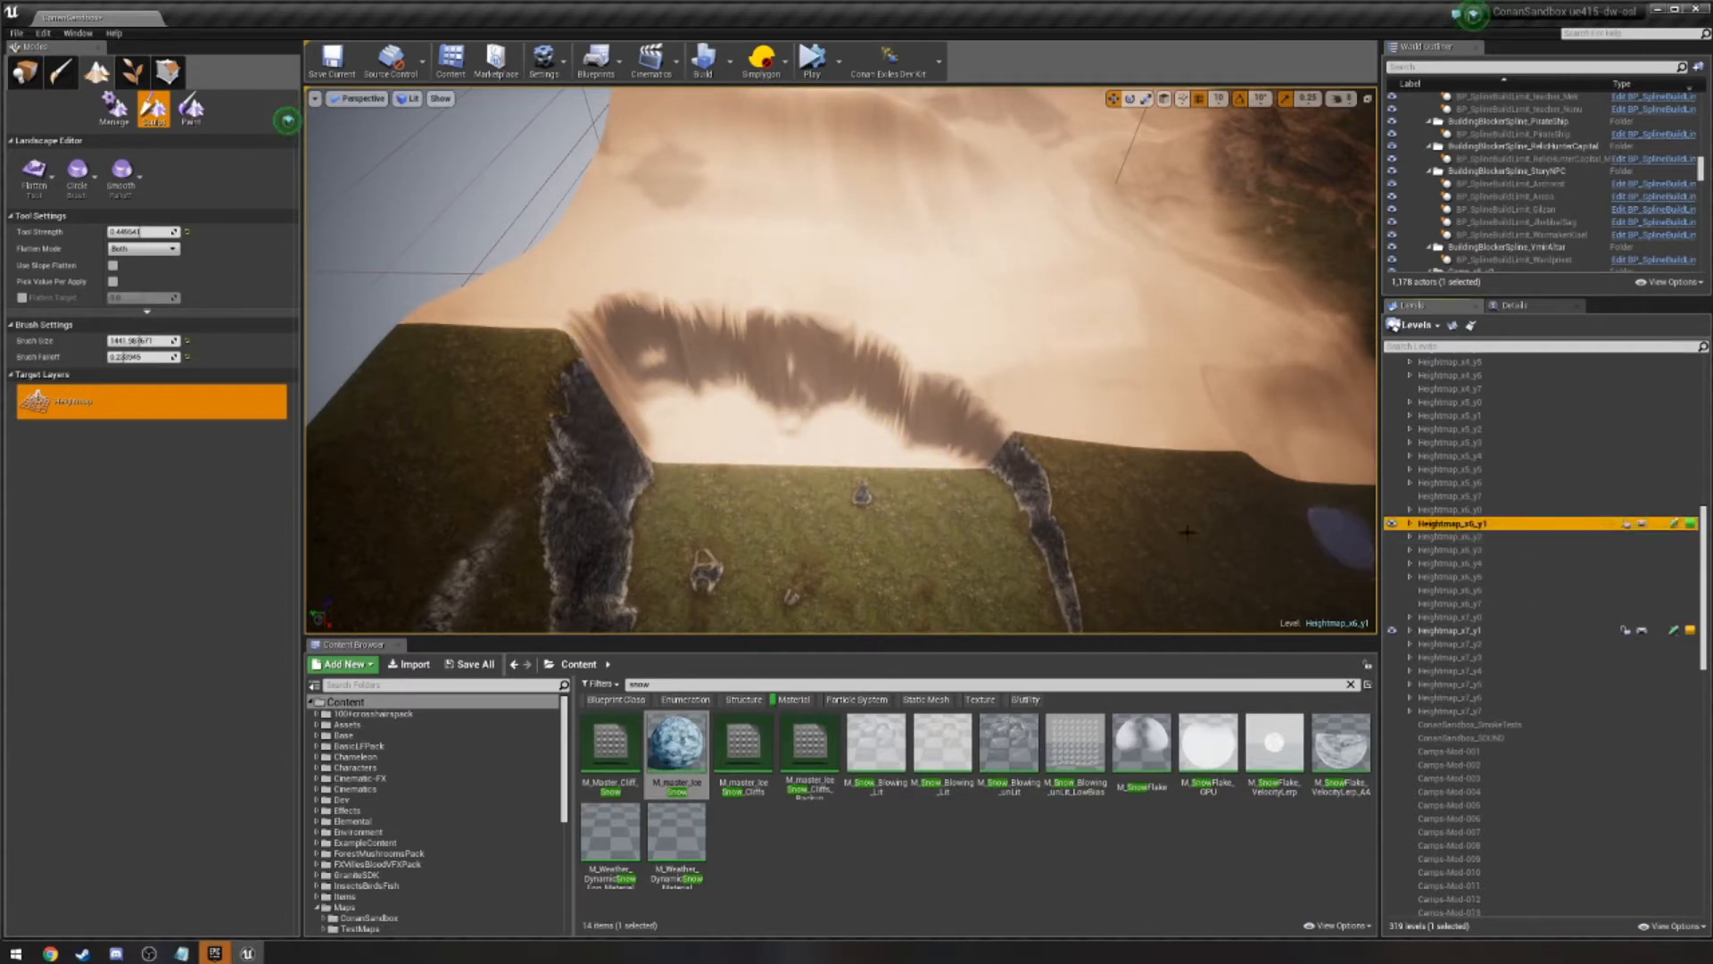
pyautogui.moveTo(829, 432); pyautogui.dragTo(810, 388, button='right')
pyautogui.hotkey('ctrl', 's')
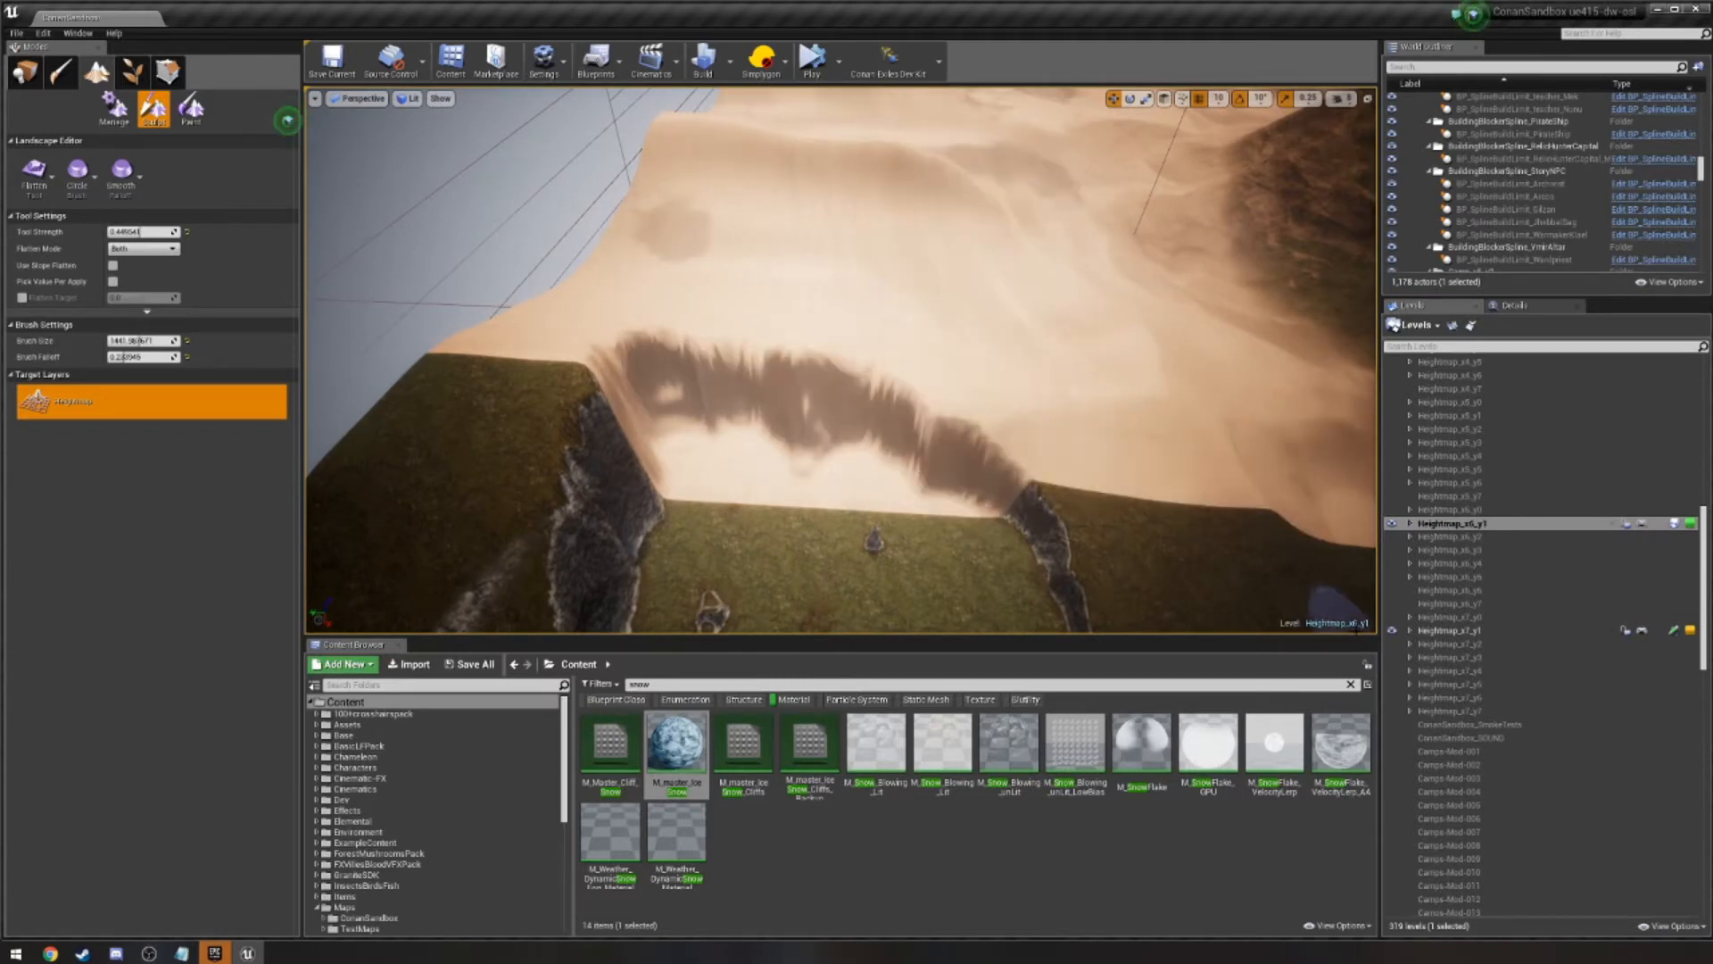
pyautogui.hotkey('shift', '1')
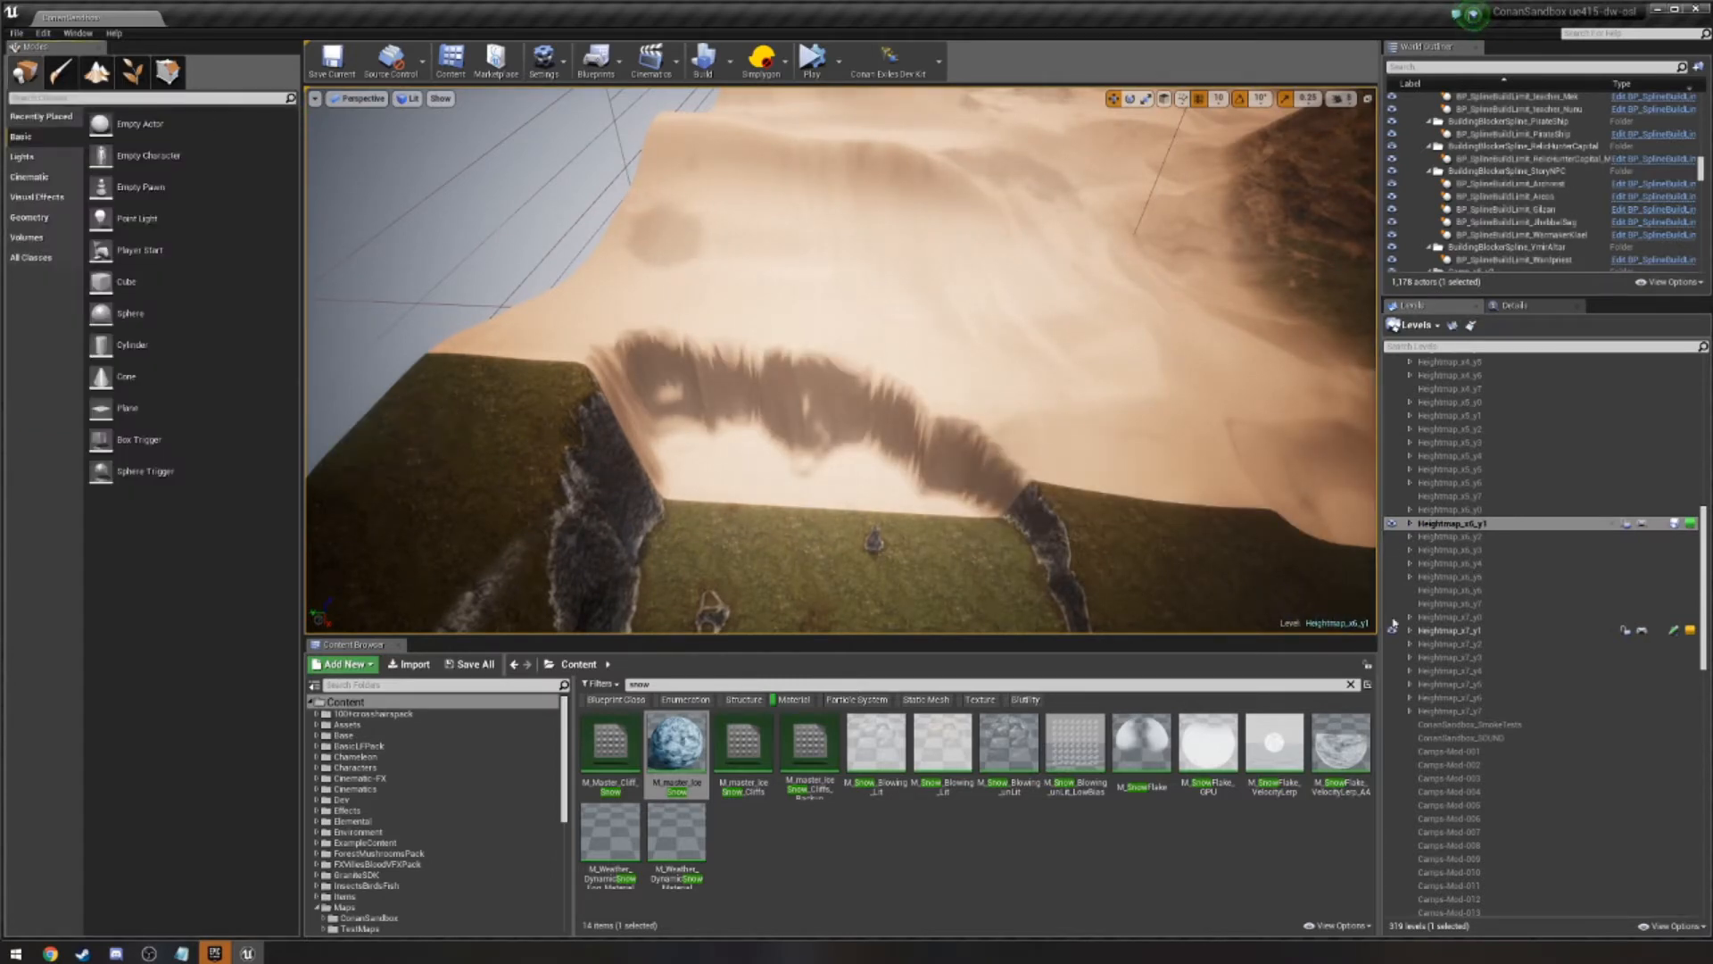
# Inspect the flattened seam between the two tiles and select the actors belonging to the Heightmap_x6_y1 sublevel.
pyautogui.moveTo(841, 360); pyautogui.dragTo(817, 415, button='right')
pyautogui.press('w')
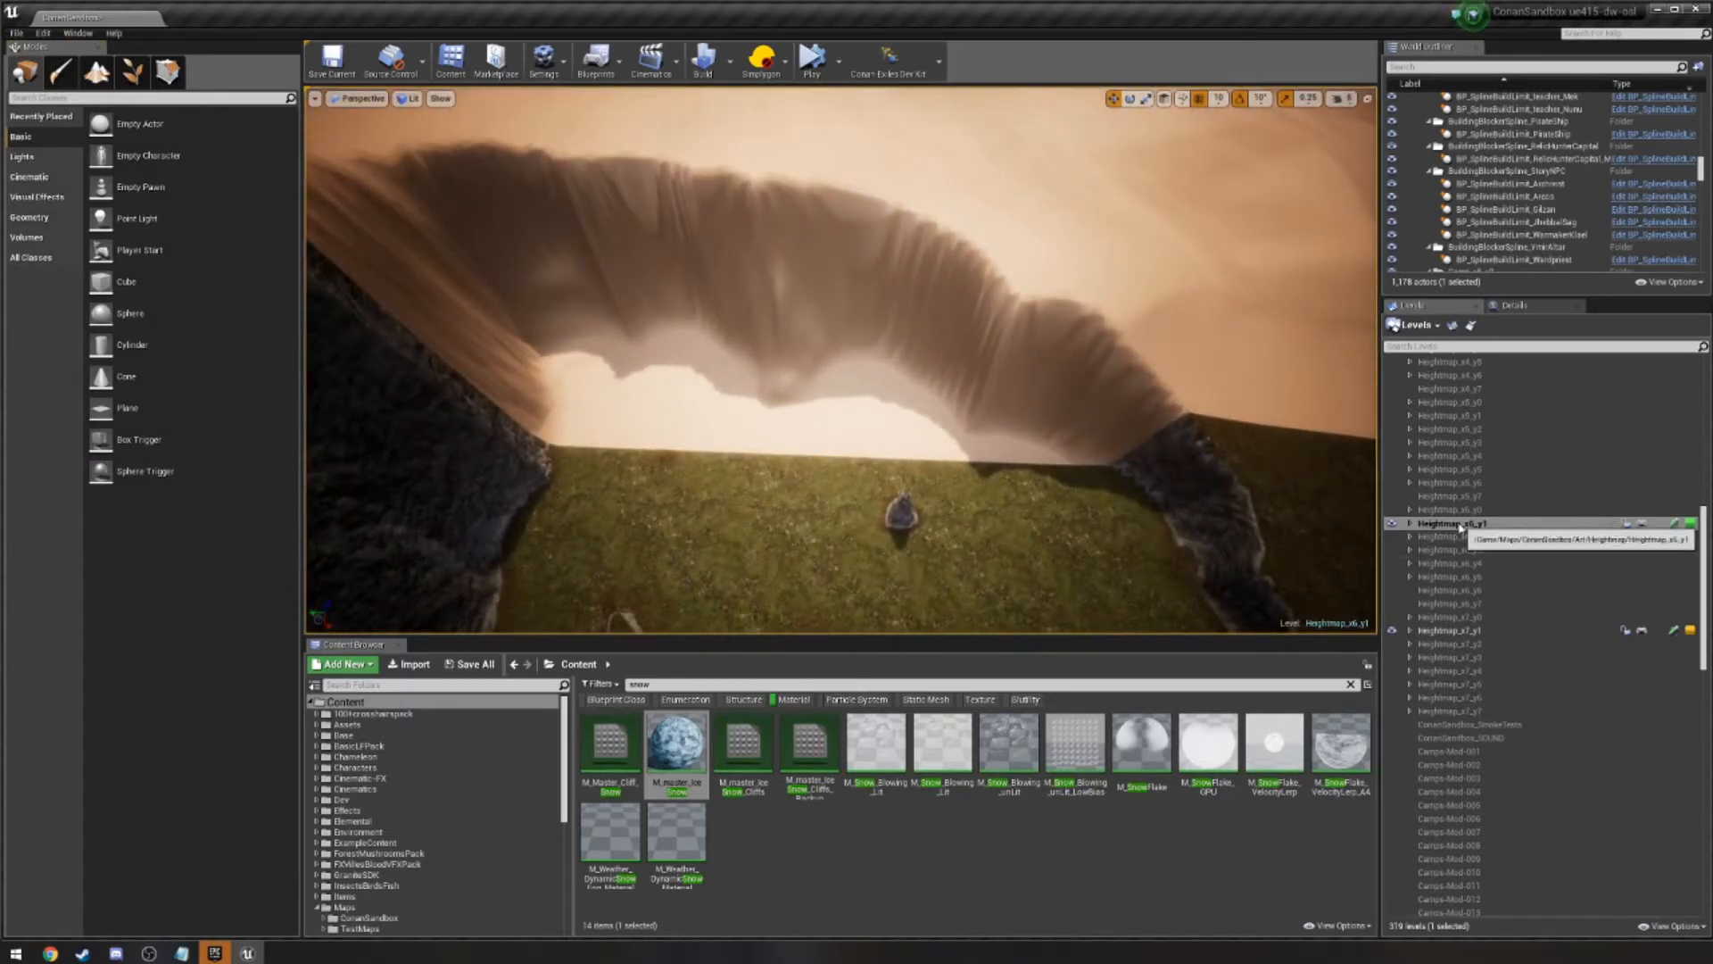
pyautogui.click(1462, 524)
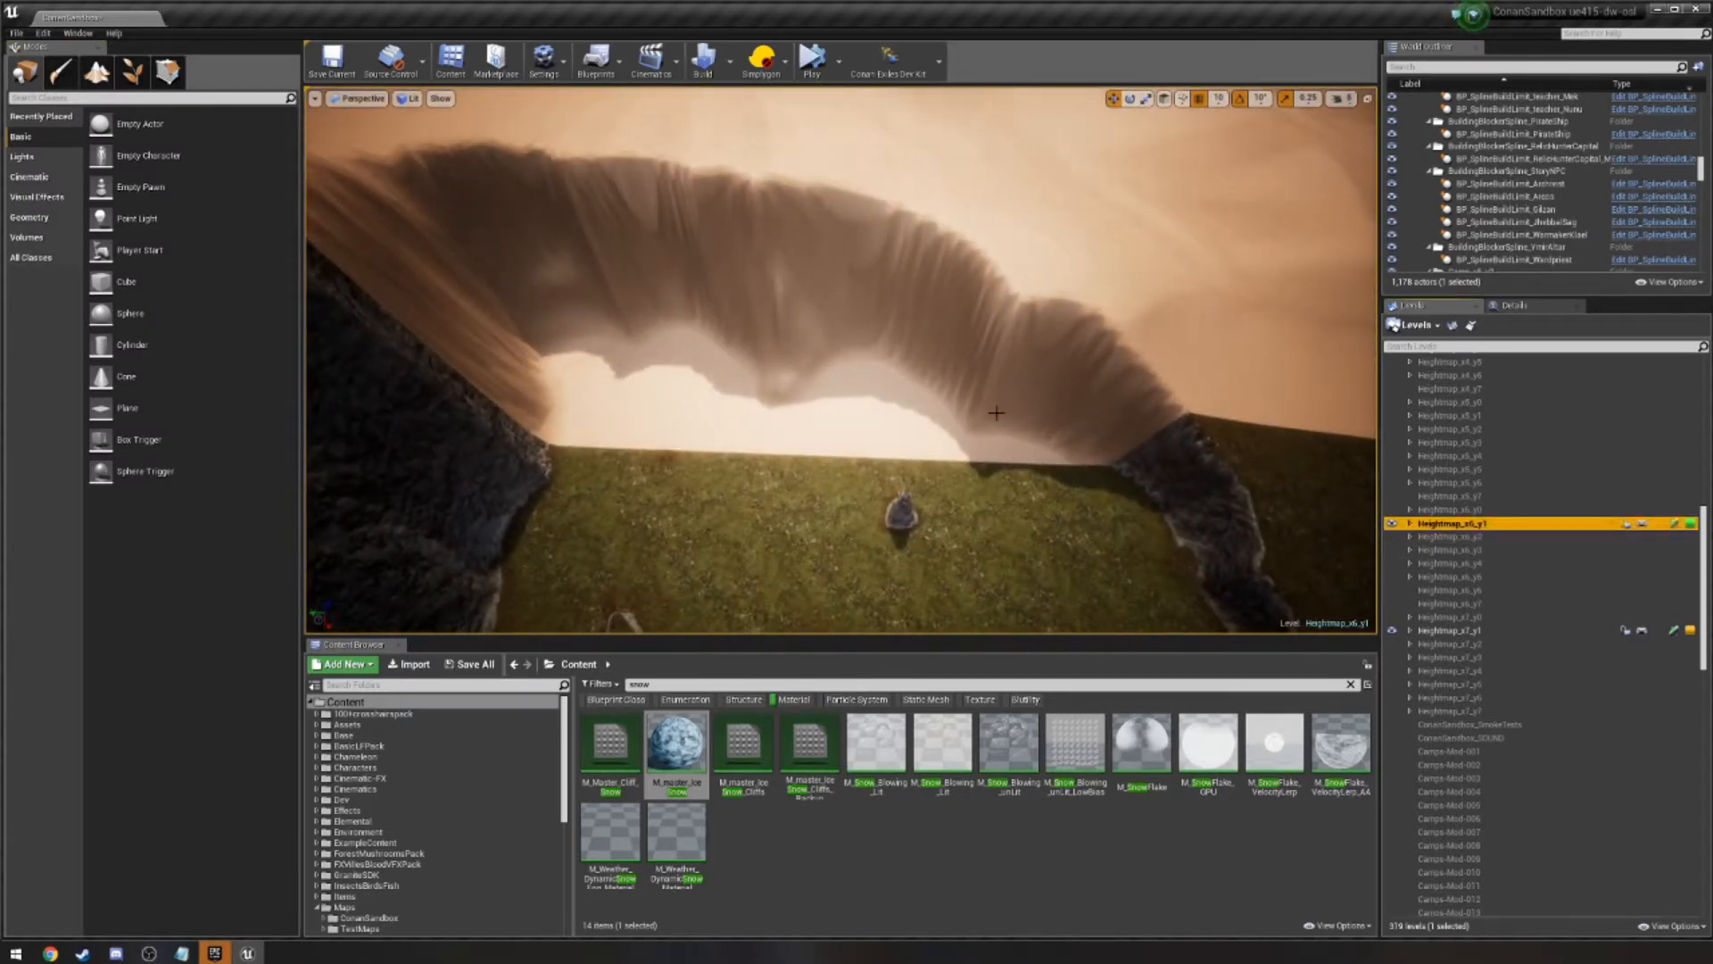
pyautogui.rightClick(1473, 525)
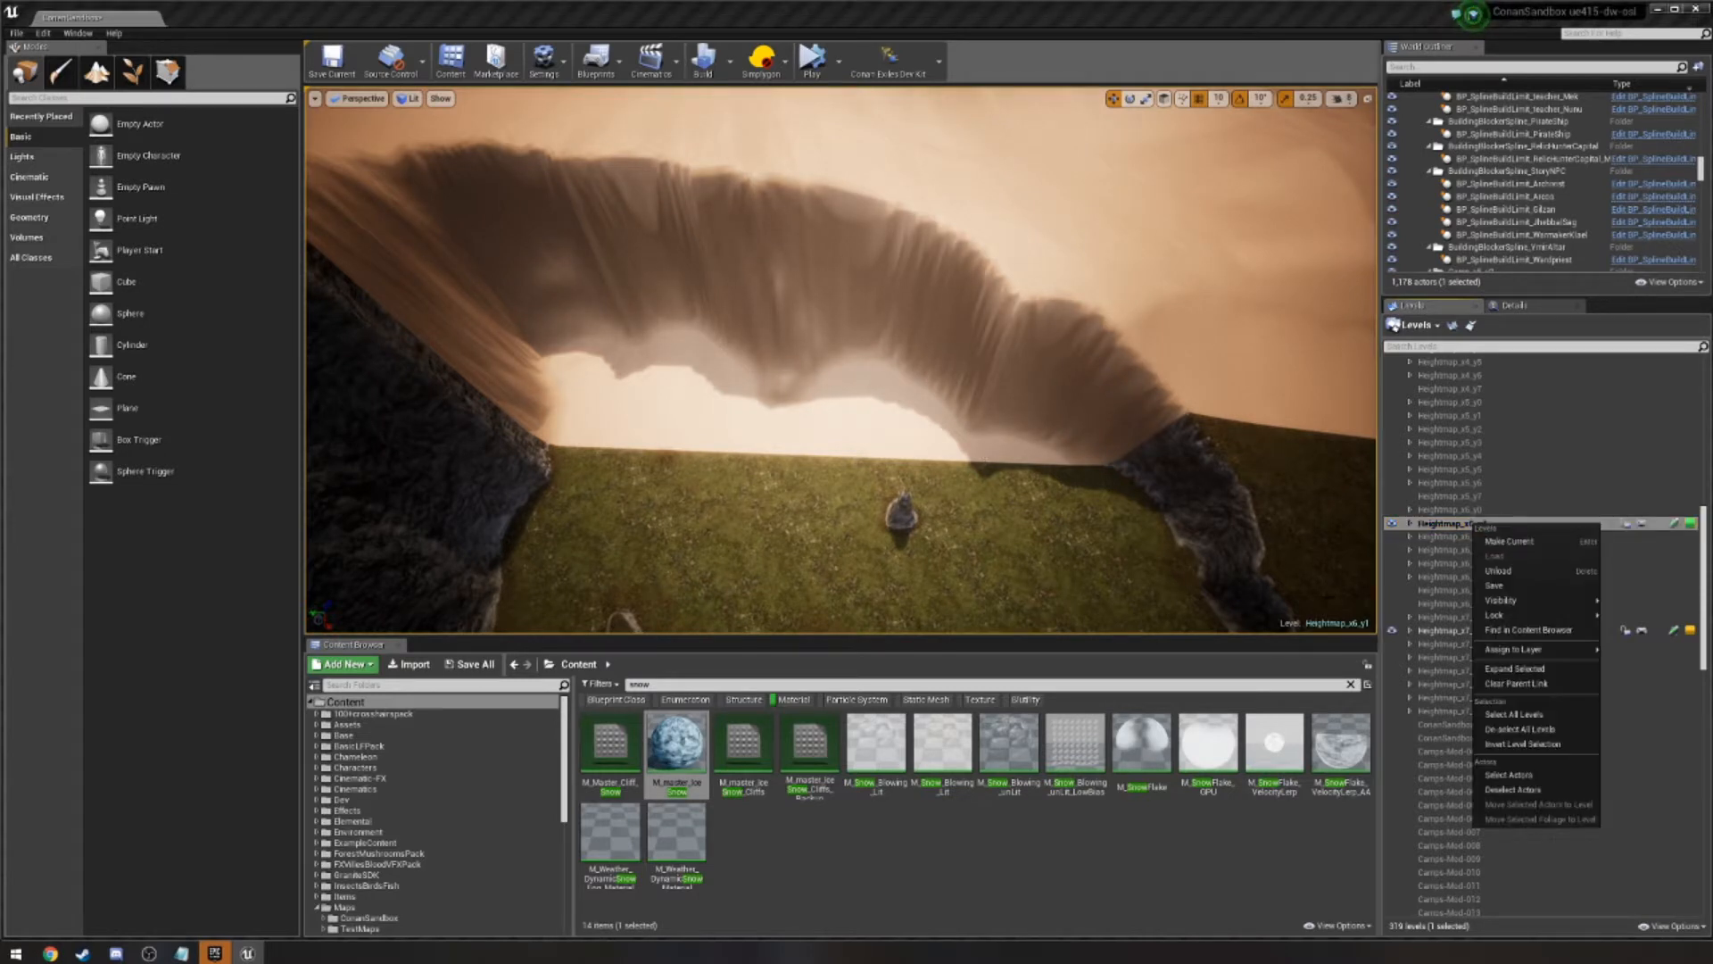
pyautogui.click(1508, 774)
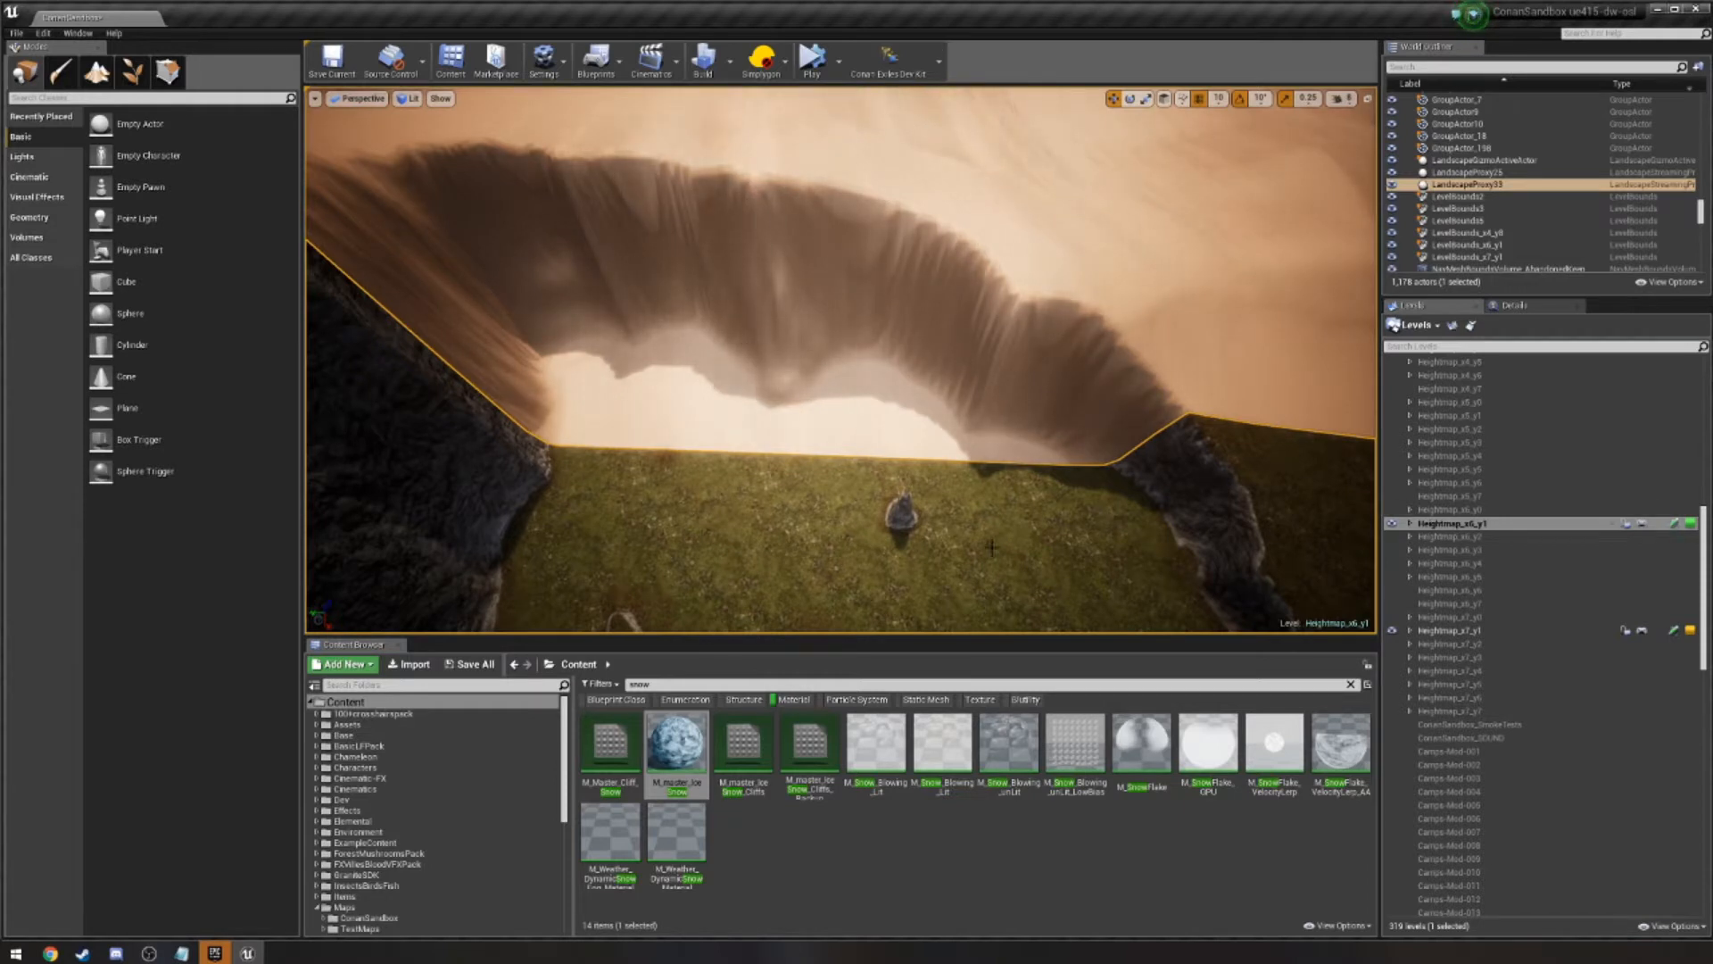
# Make Heightmap_x7_y1 the current level.
pyautogui.click(1455, 630)
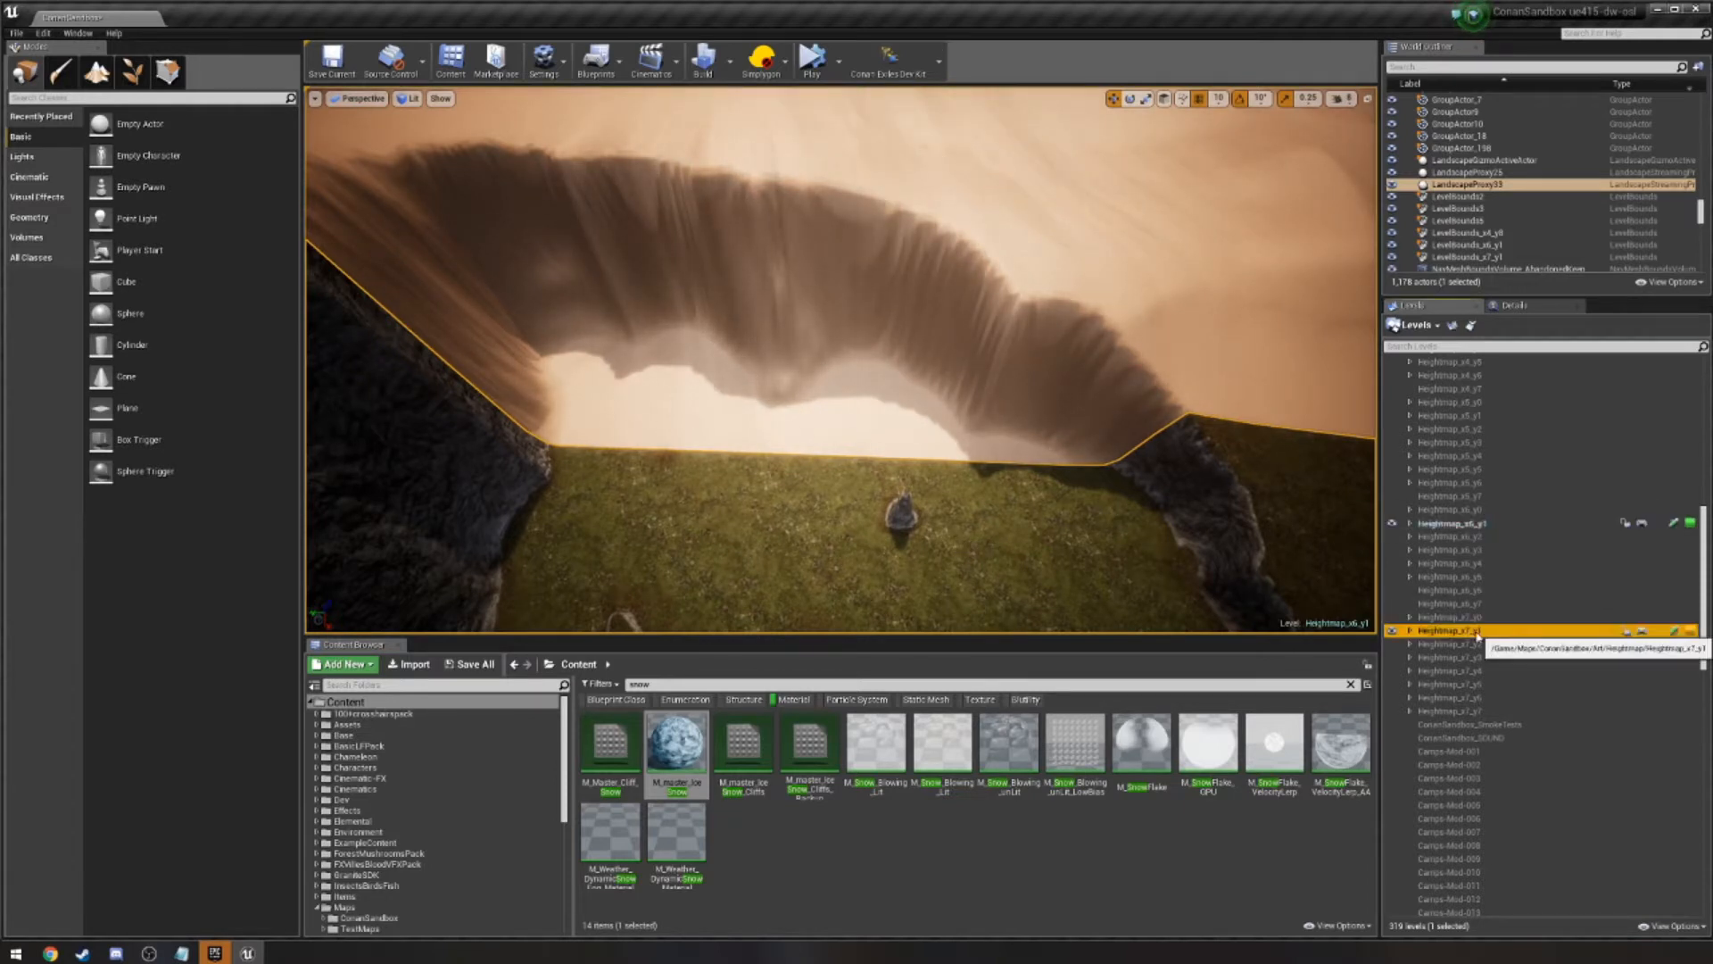
pyautogui.rightClick(1453, 632)
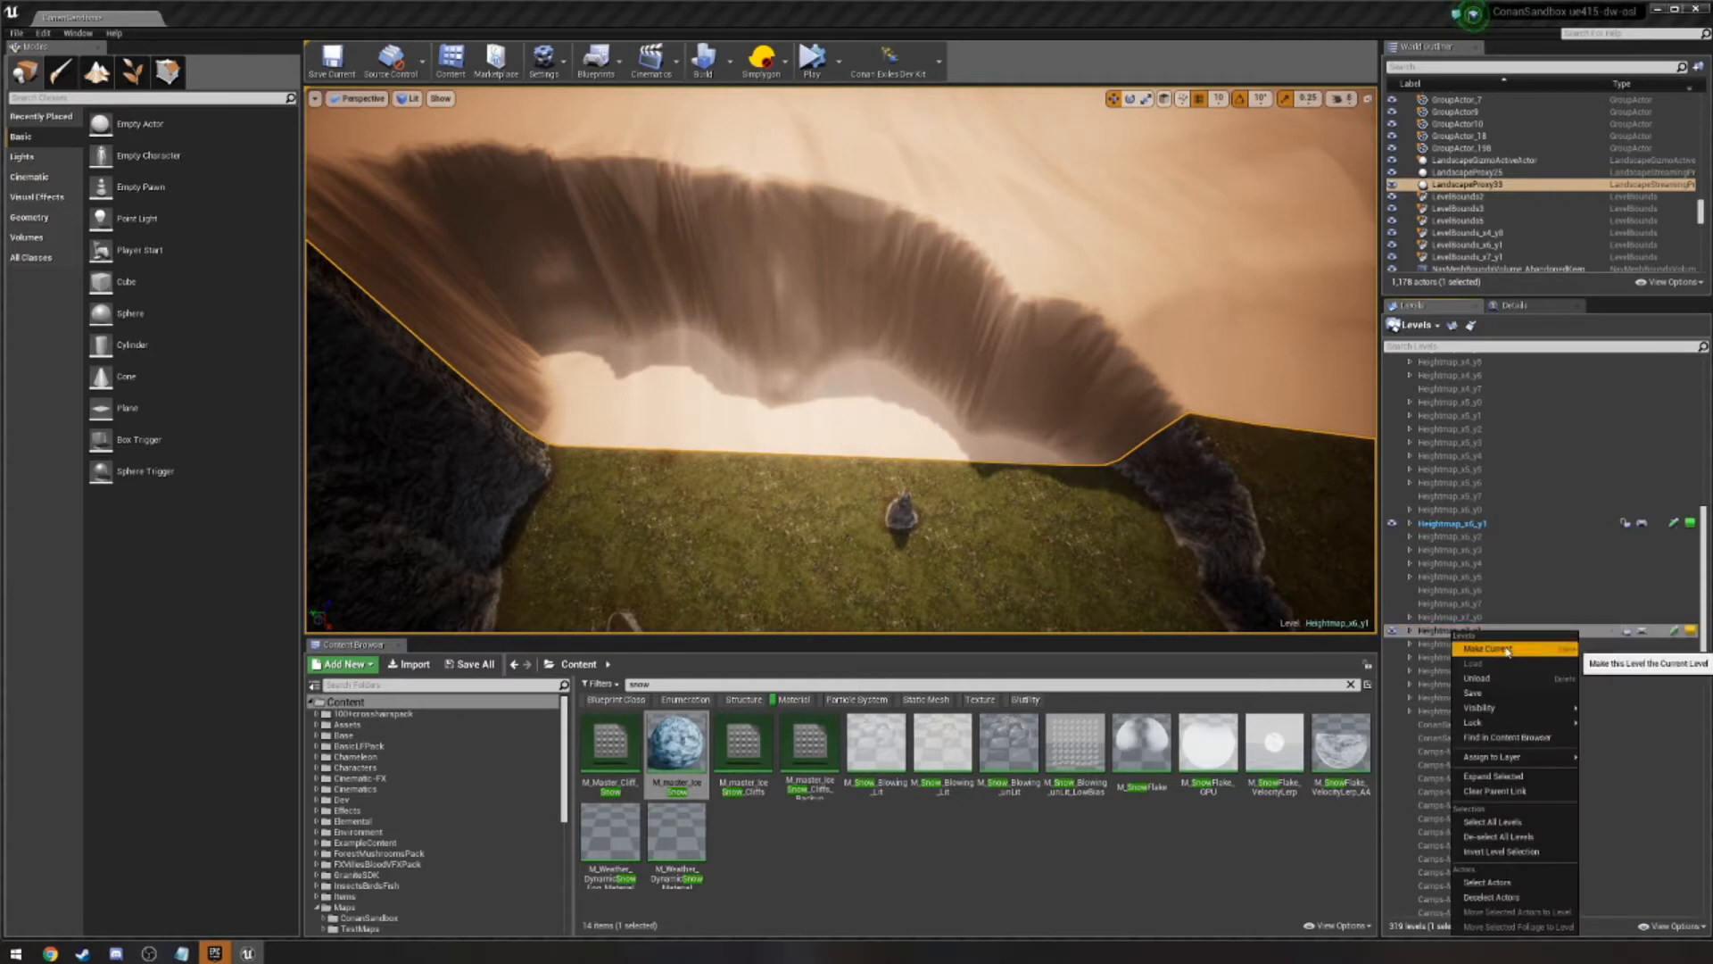
pyautogui.click(1507, 650)
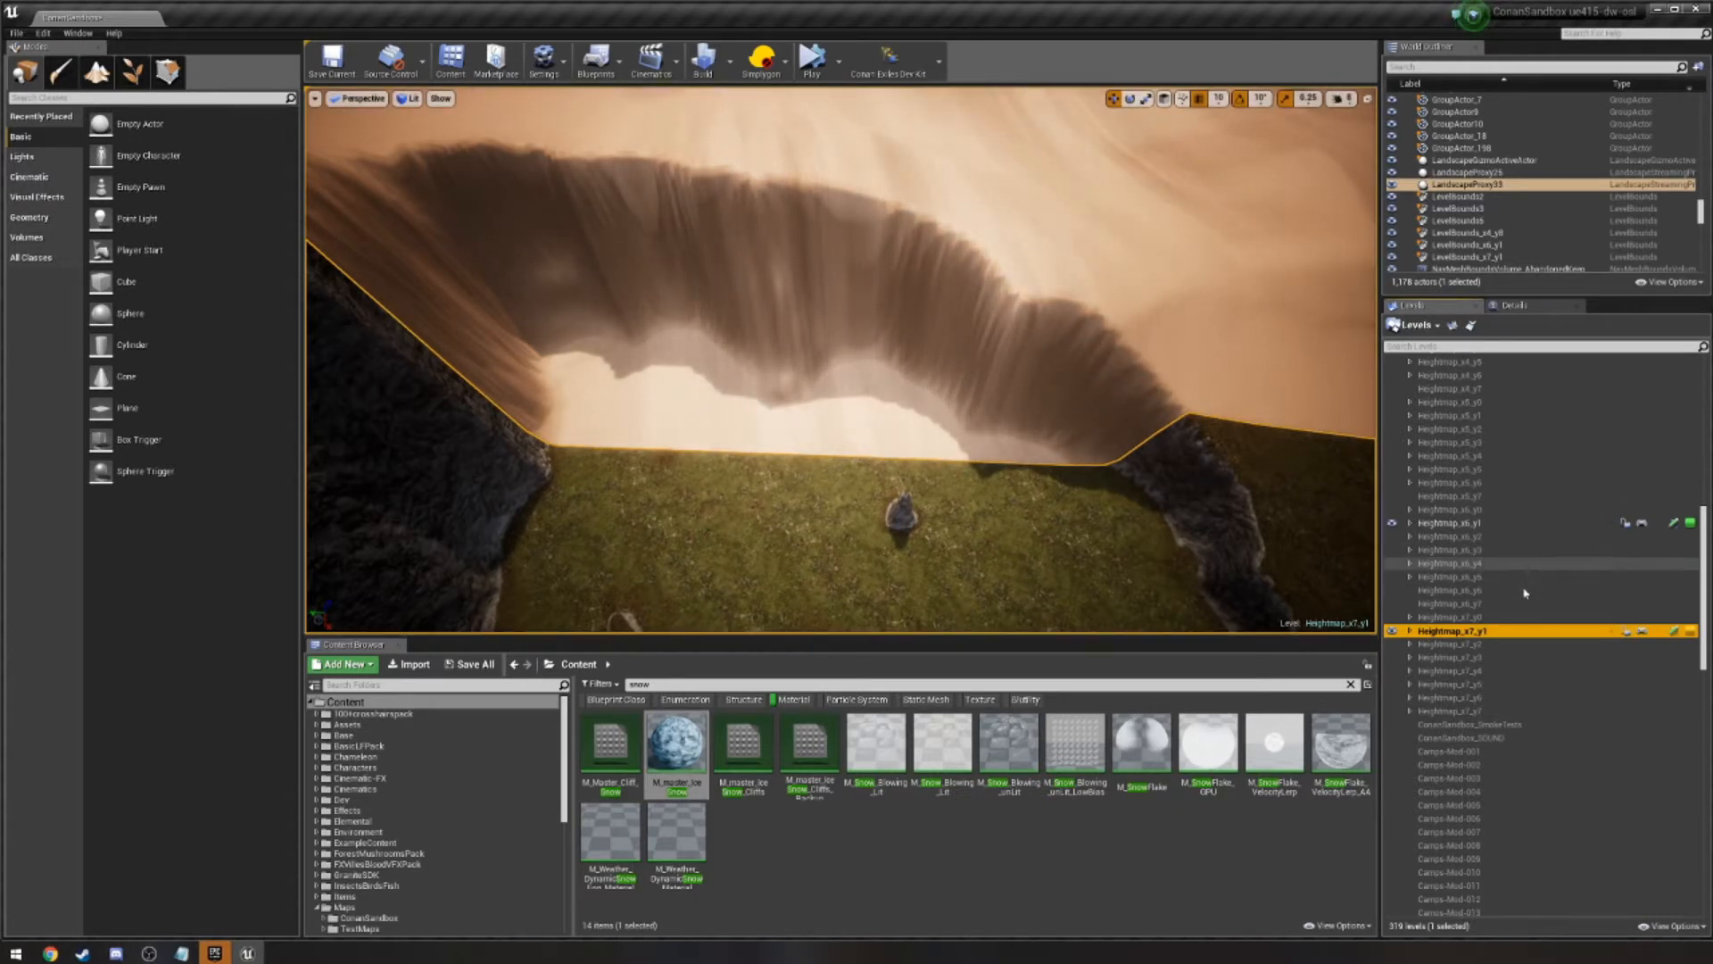
# Unload the Heightmap_x6_y1 sublevel and accept losing its unsaved changes.
pyautogui.rightClick(1491, 631)
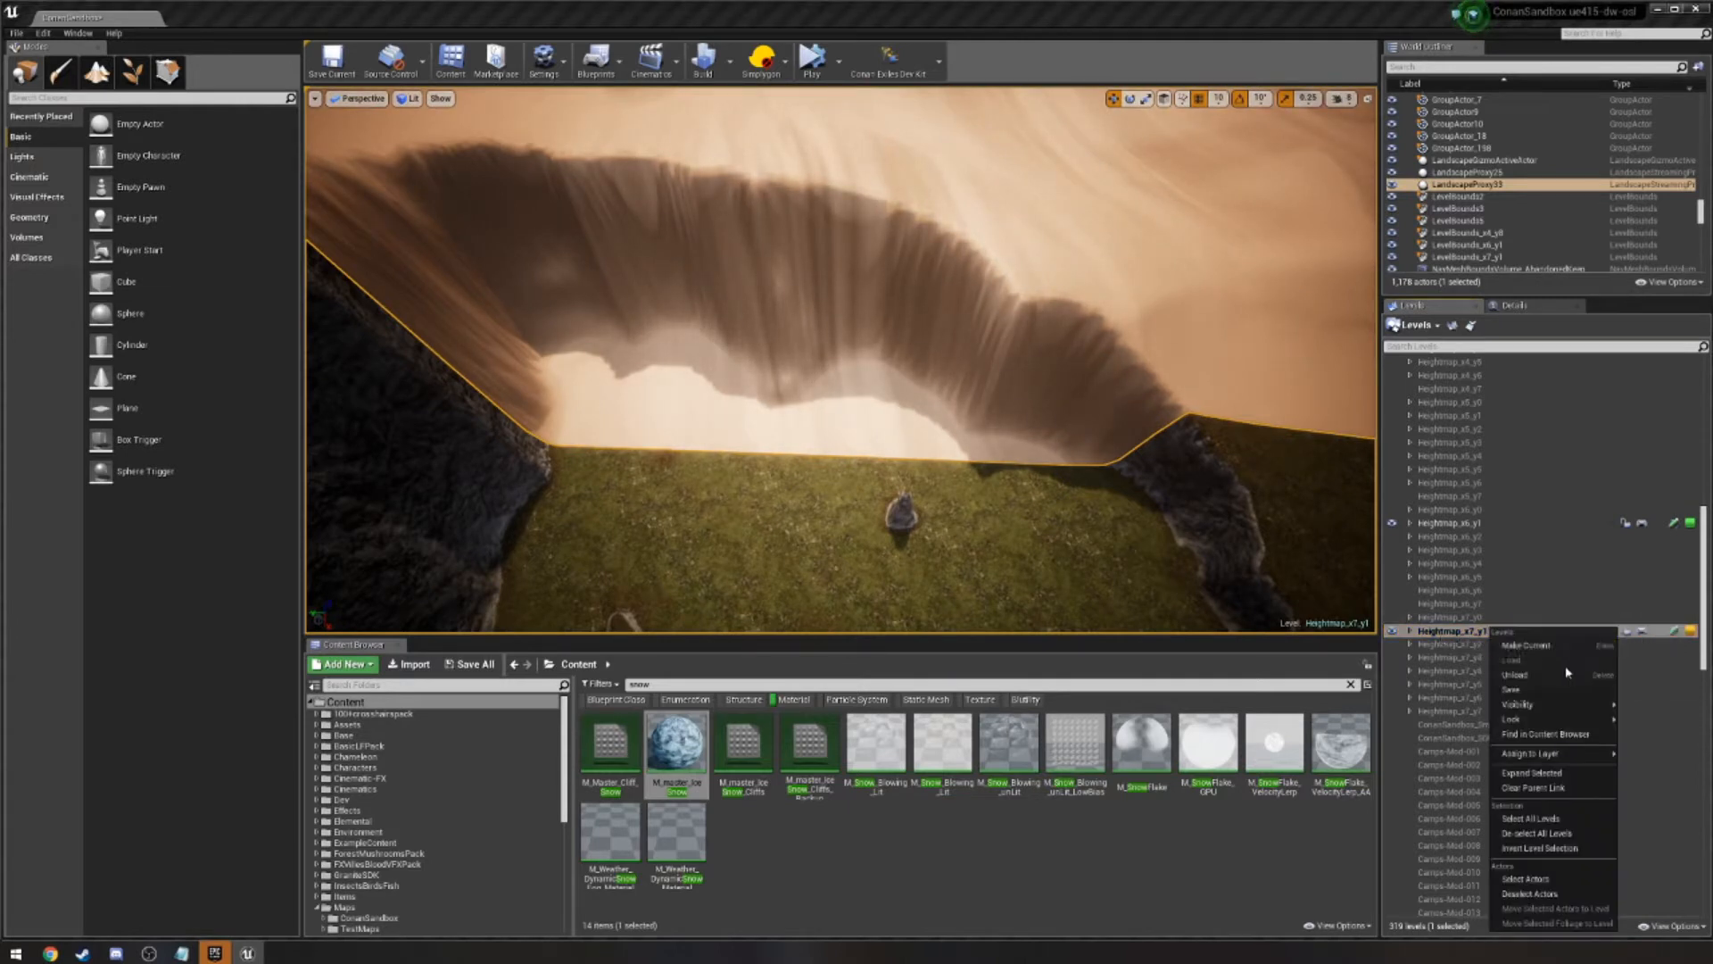
pyautogui.rightClick(1463, 523)
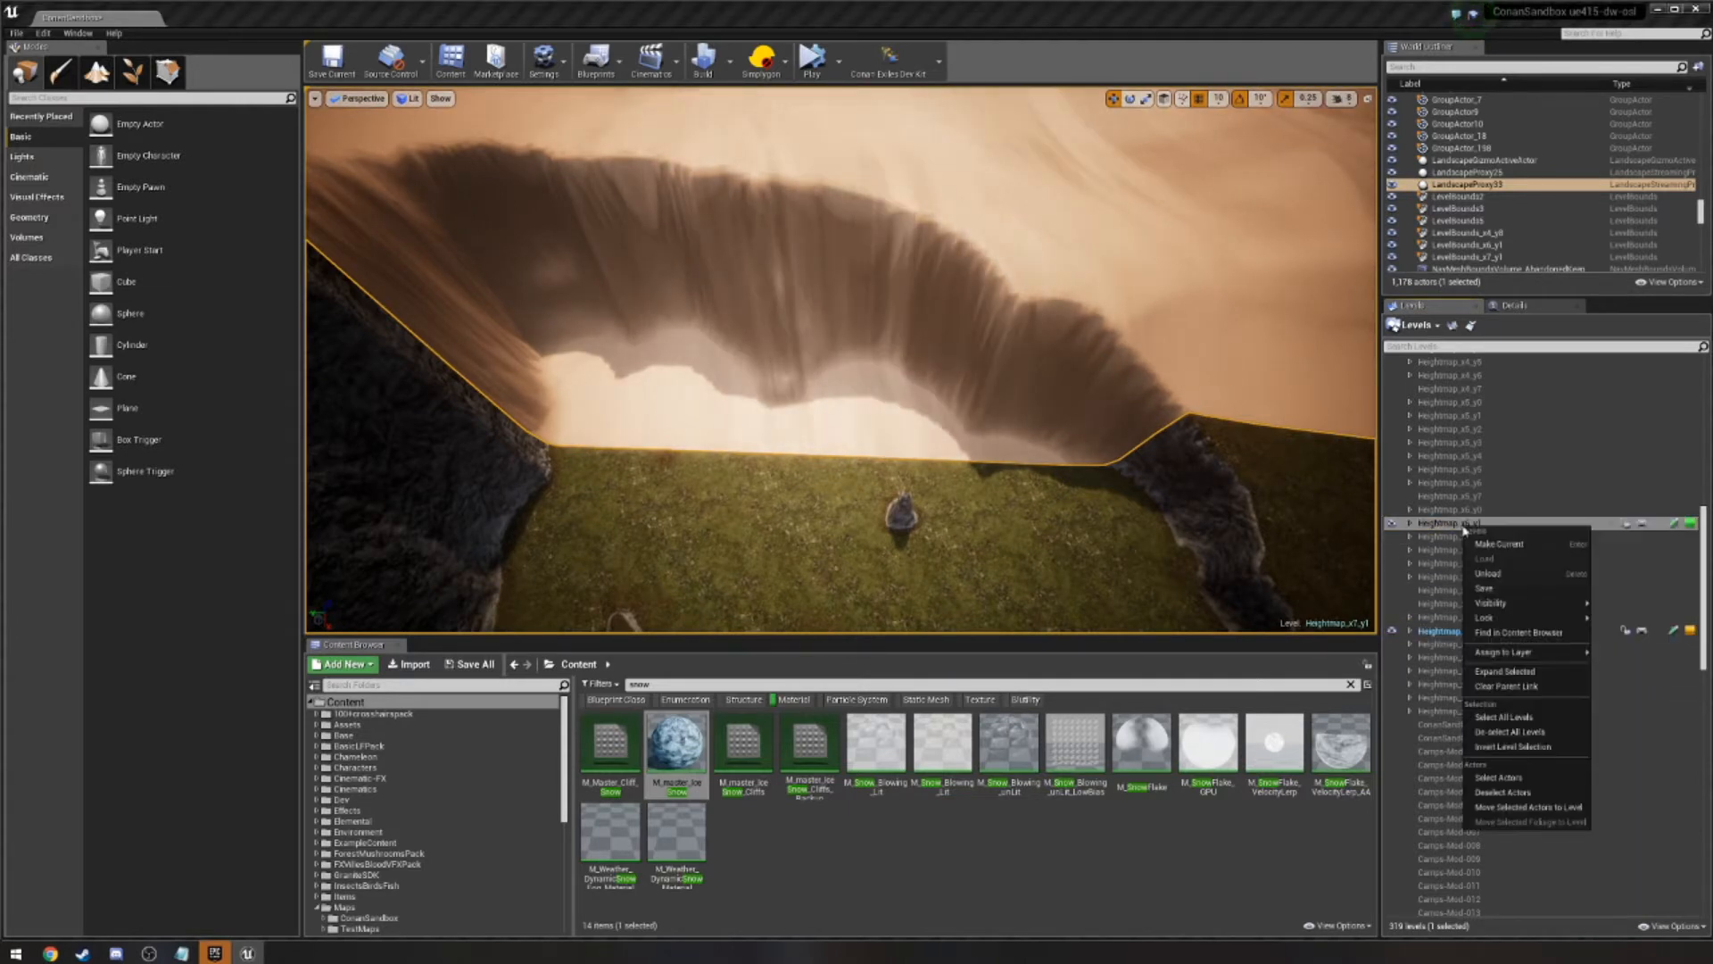
pyautogui.click(1517, 573)
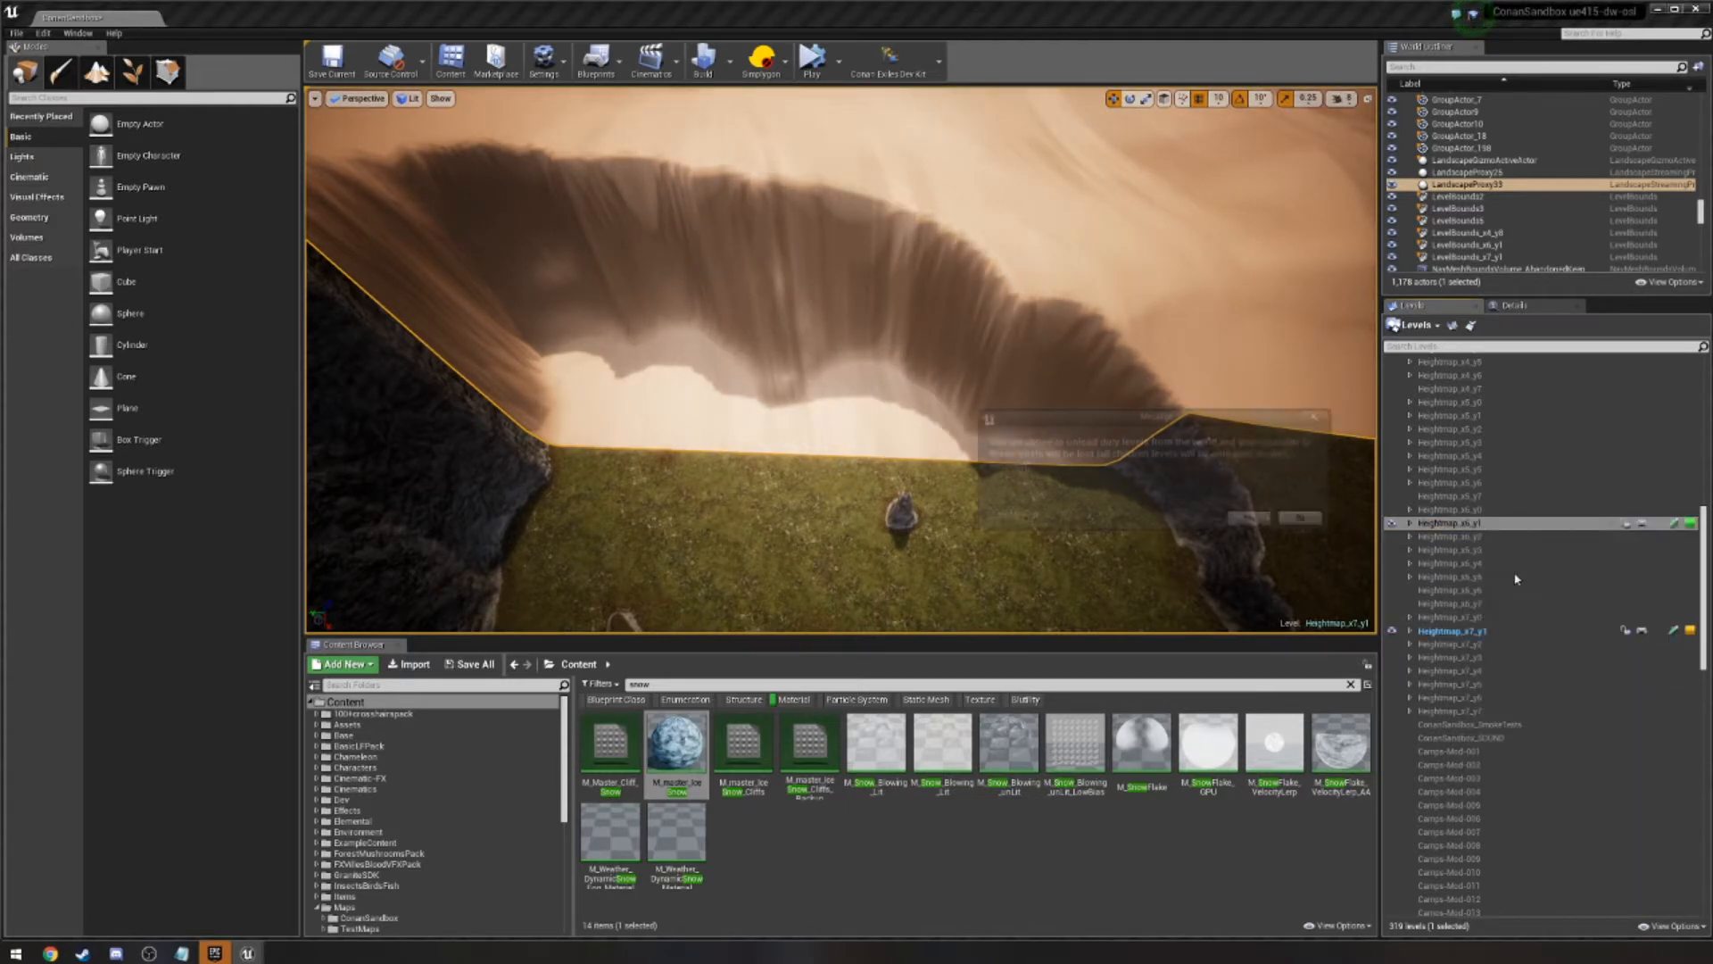
pyautogui.click(1252, 520)
# Reload the Heightmap_x6_y1 sublevel and unload it again without saving.
pyautogui.moveTo(841, 360); pyautogui.dragTo(897, 332, button='right')
pyautogui.doubleClick(1428, 524)
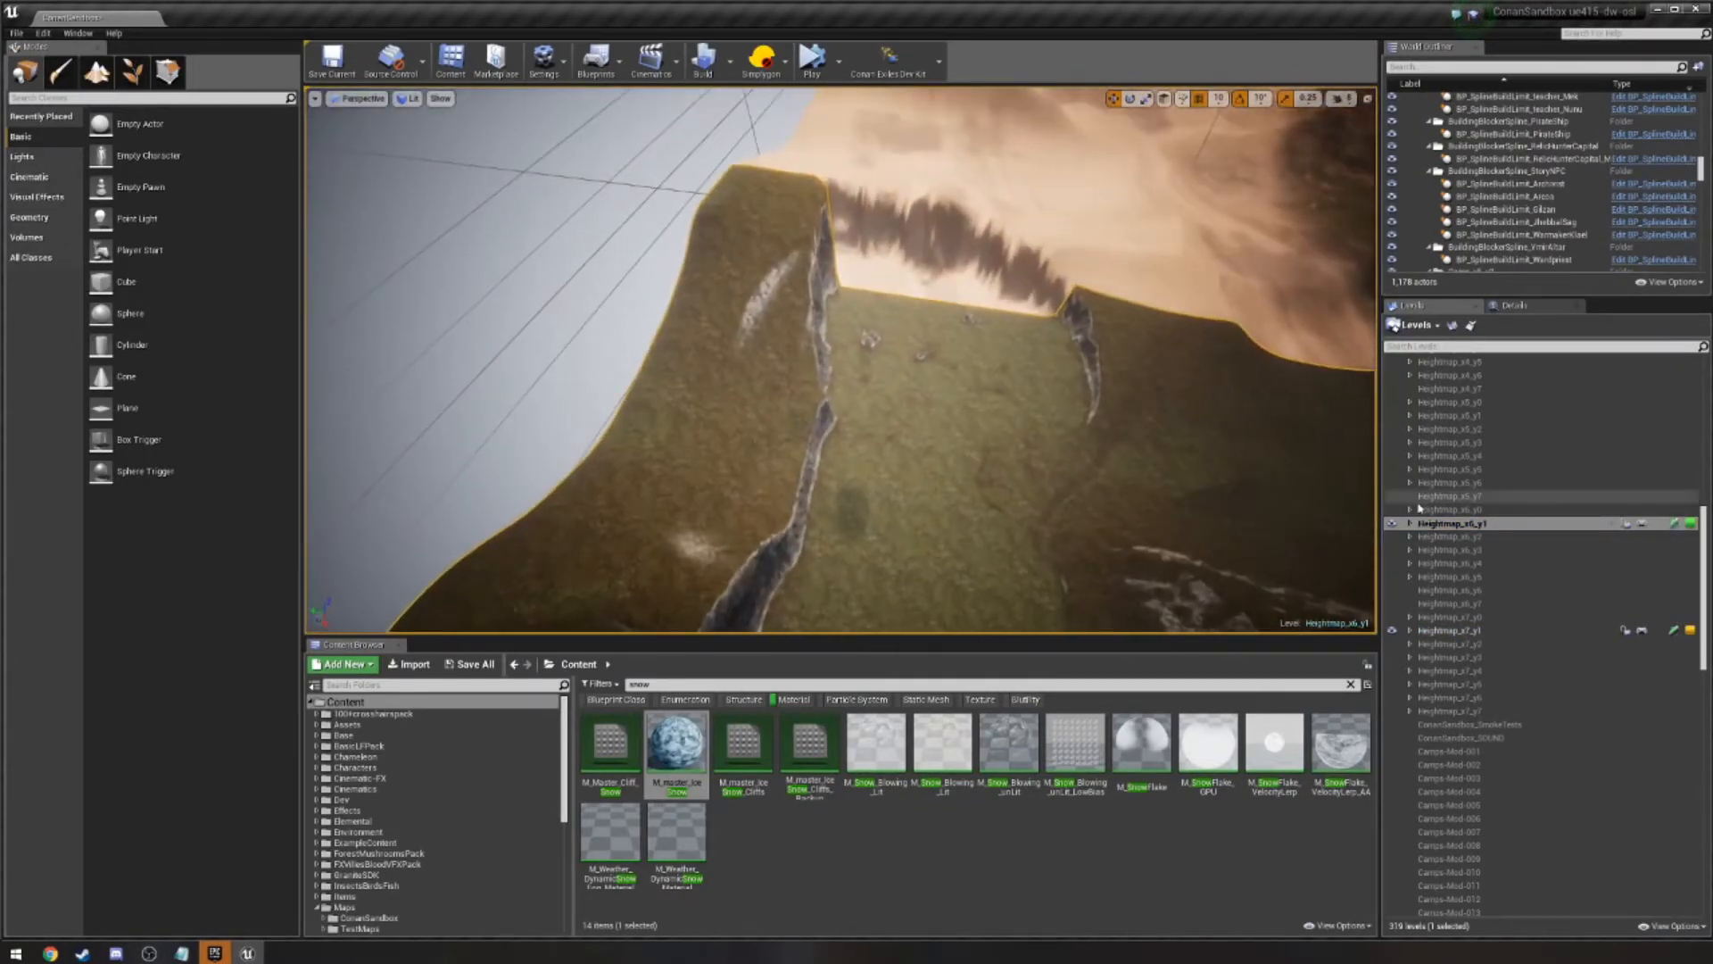
pyautogui.rightClick(1474, 522)
pyautogui.click(1508, 564)
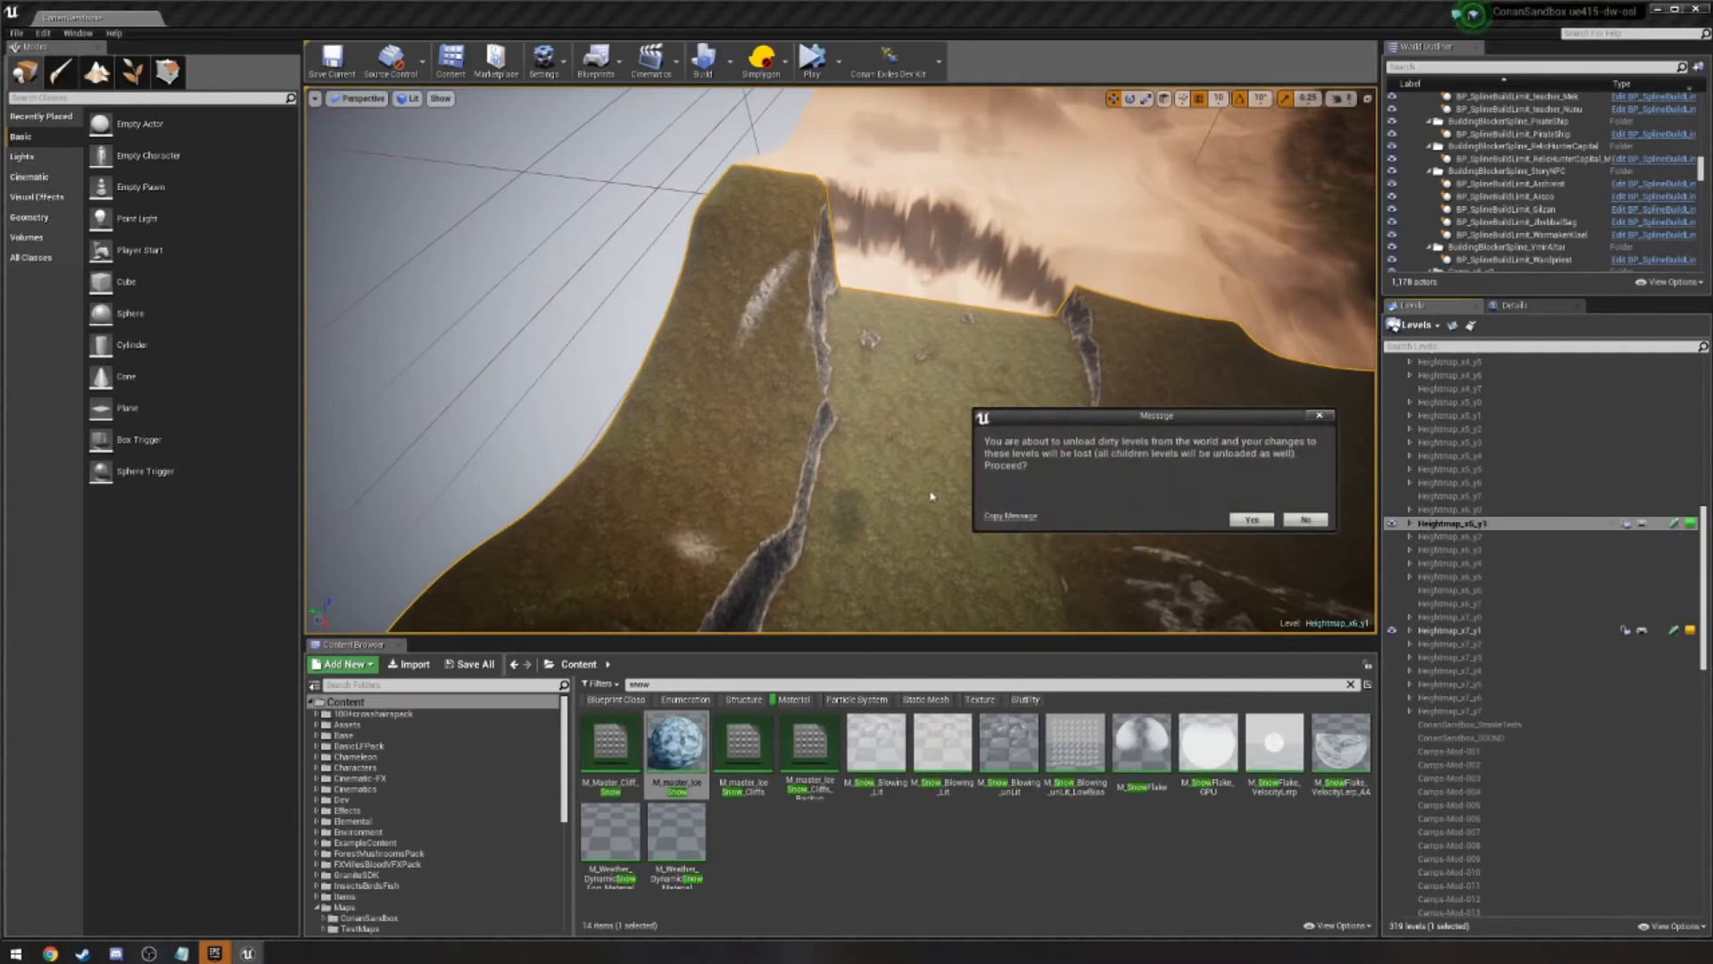
pyautogui.click(1250, 519)
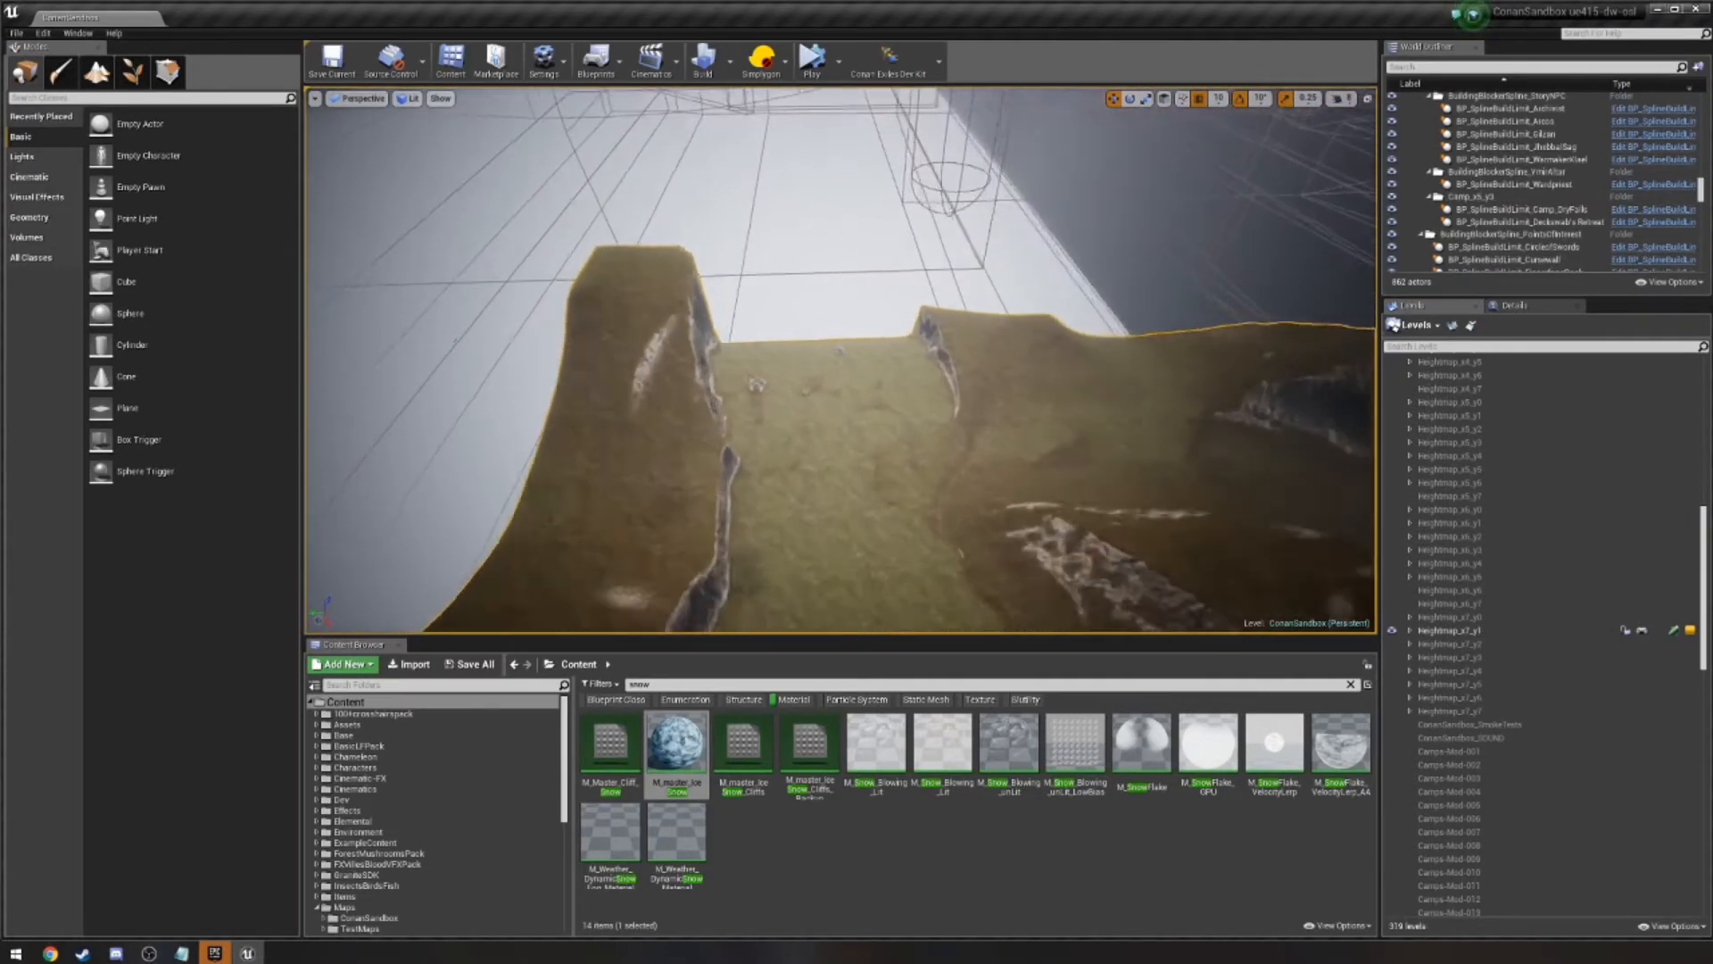
# Clear the snow search from the asset browser and move into the flattened grassy valley.
pyautogui.moveTo(954, 462); pyautogui.dragTo(835, 547, button='right')
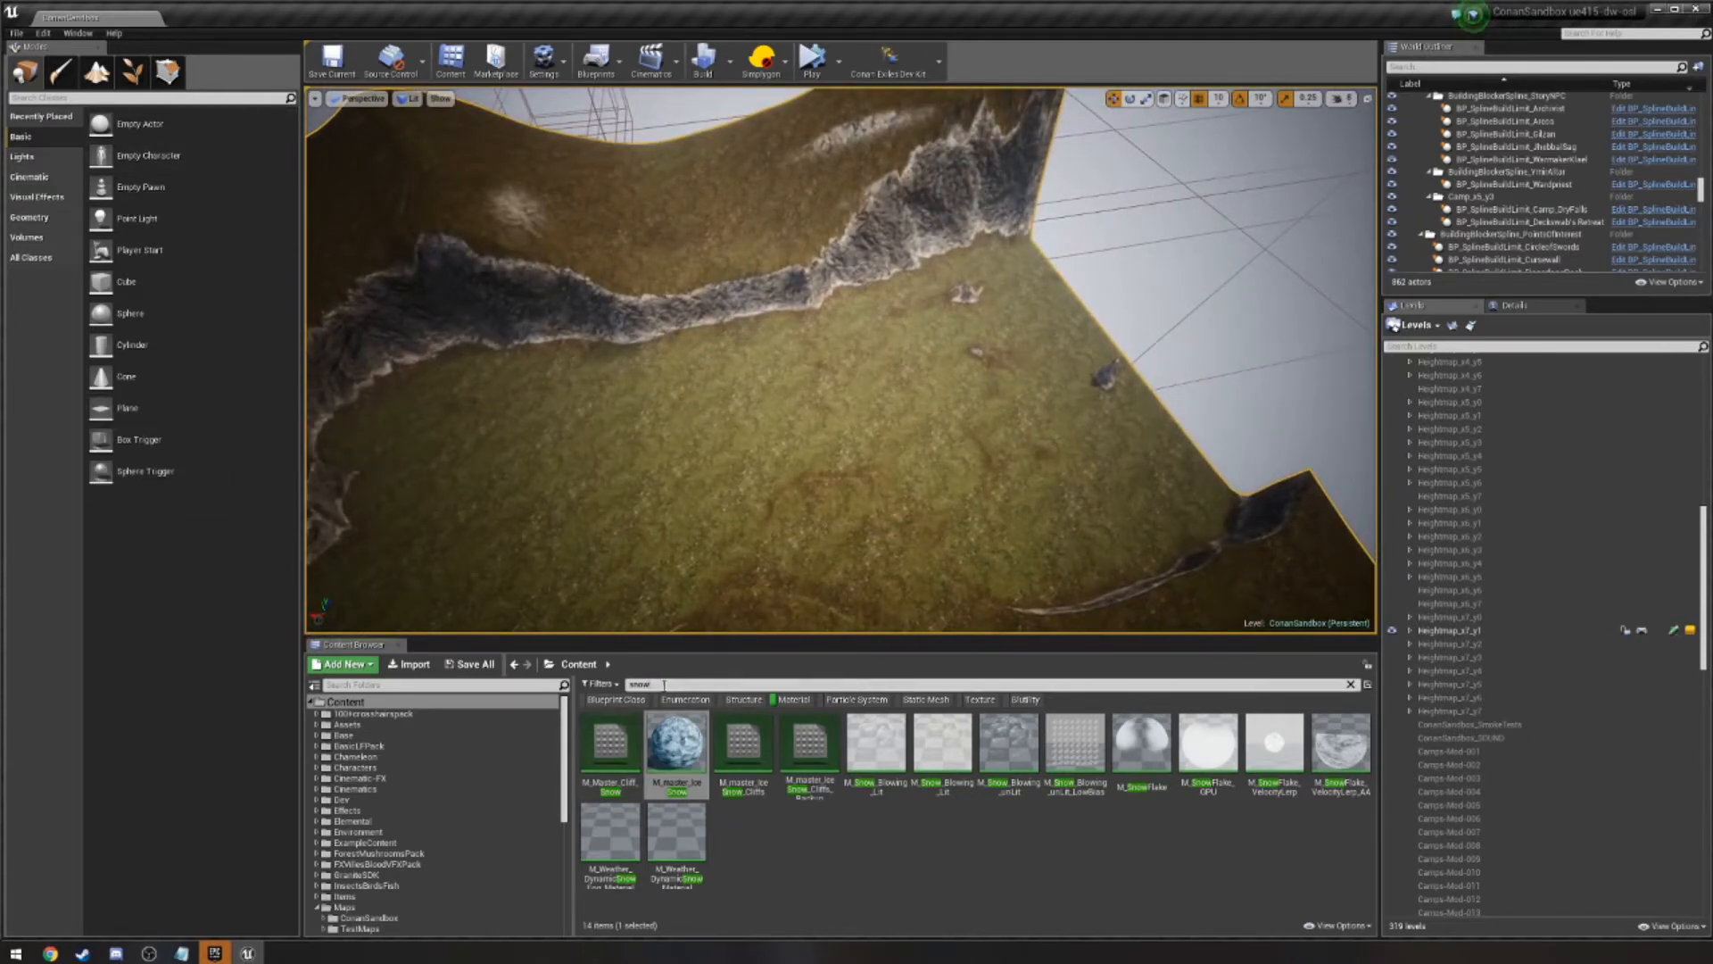
pyautogui.press('BackSpace')
pyautogui.moveTo(1022, 408); pyautogui.dragTo(892, 375, button='right')
pyautogui.press('w')
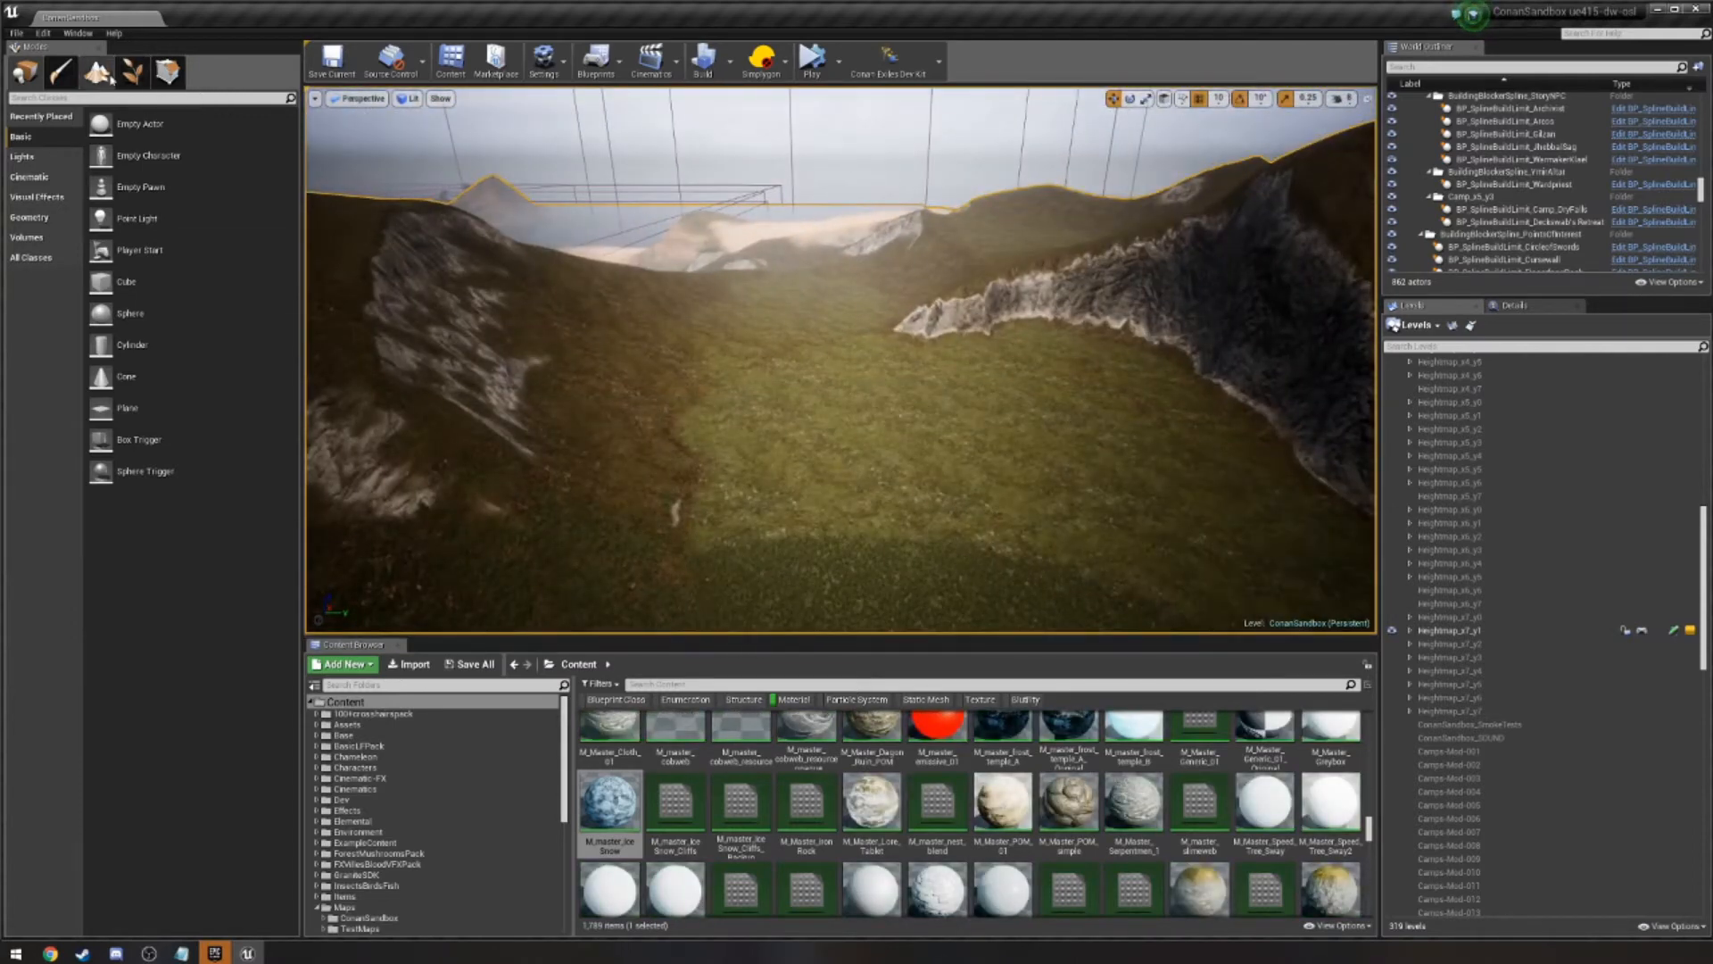
# Return to landscape editing and use the Sculpt tool to reshape the terrain across the flattened valley floor.
pyautogui.click(96, 72)
pyautogui.click(34, 174)
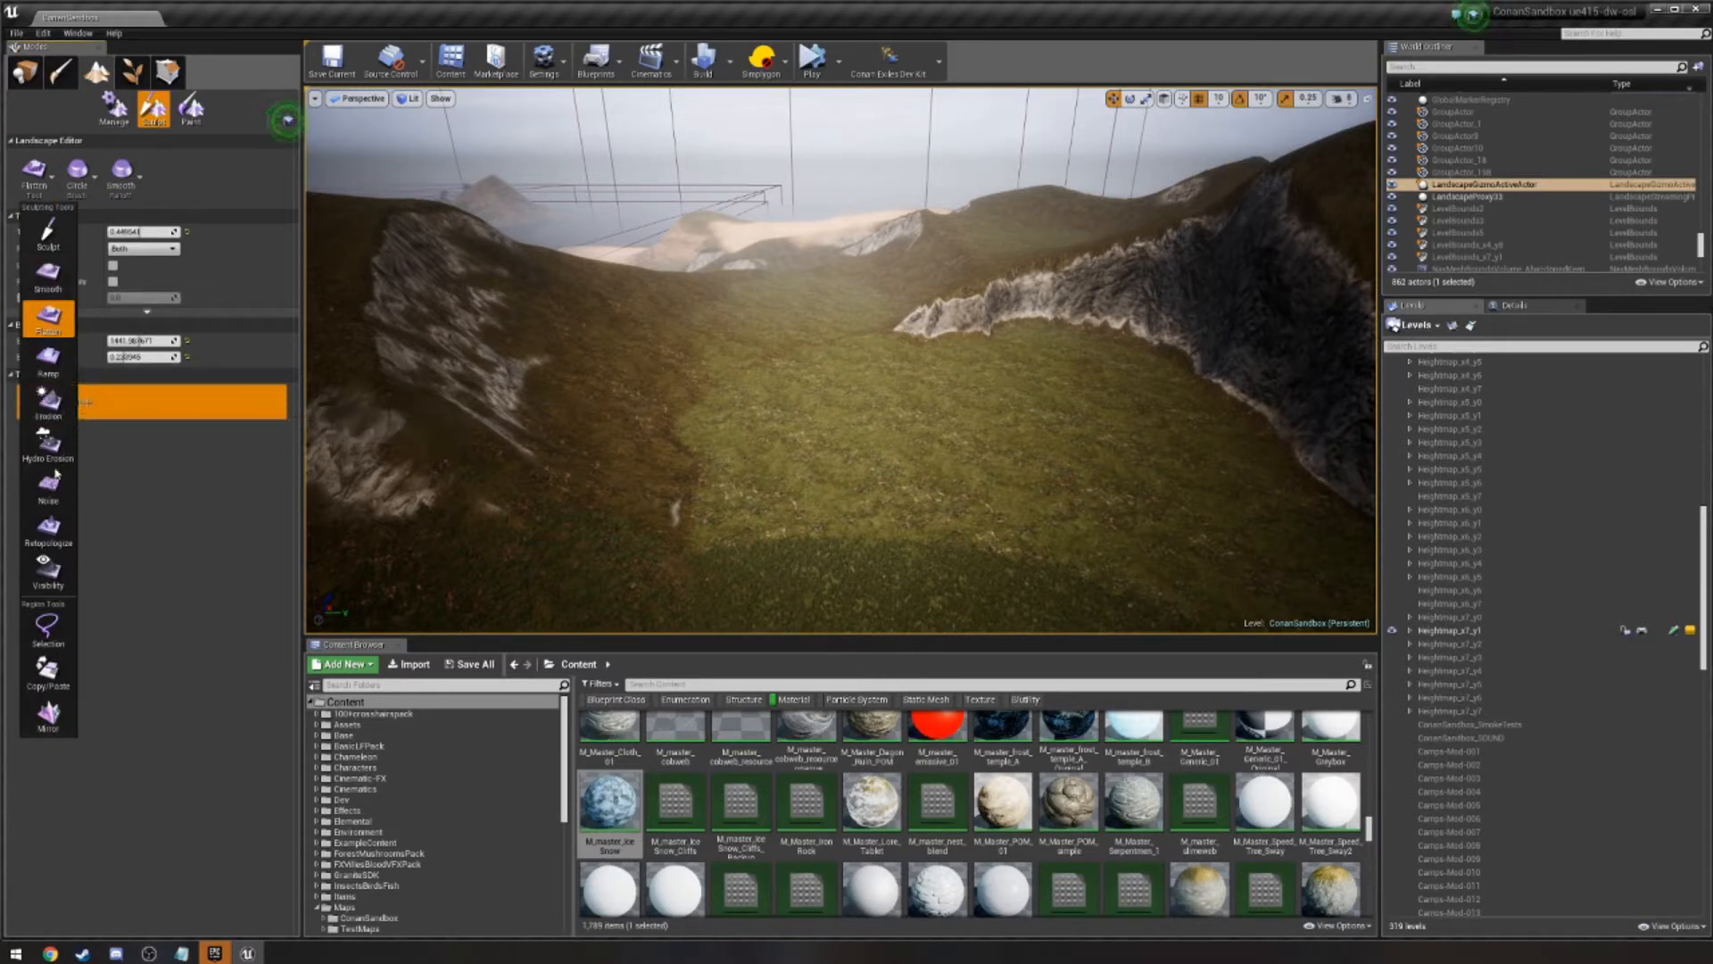
pyautogui.click(48, 234)
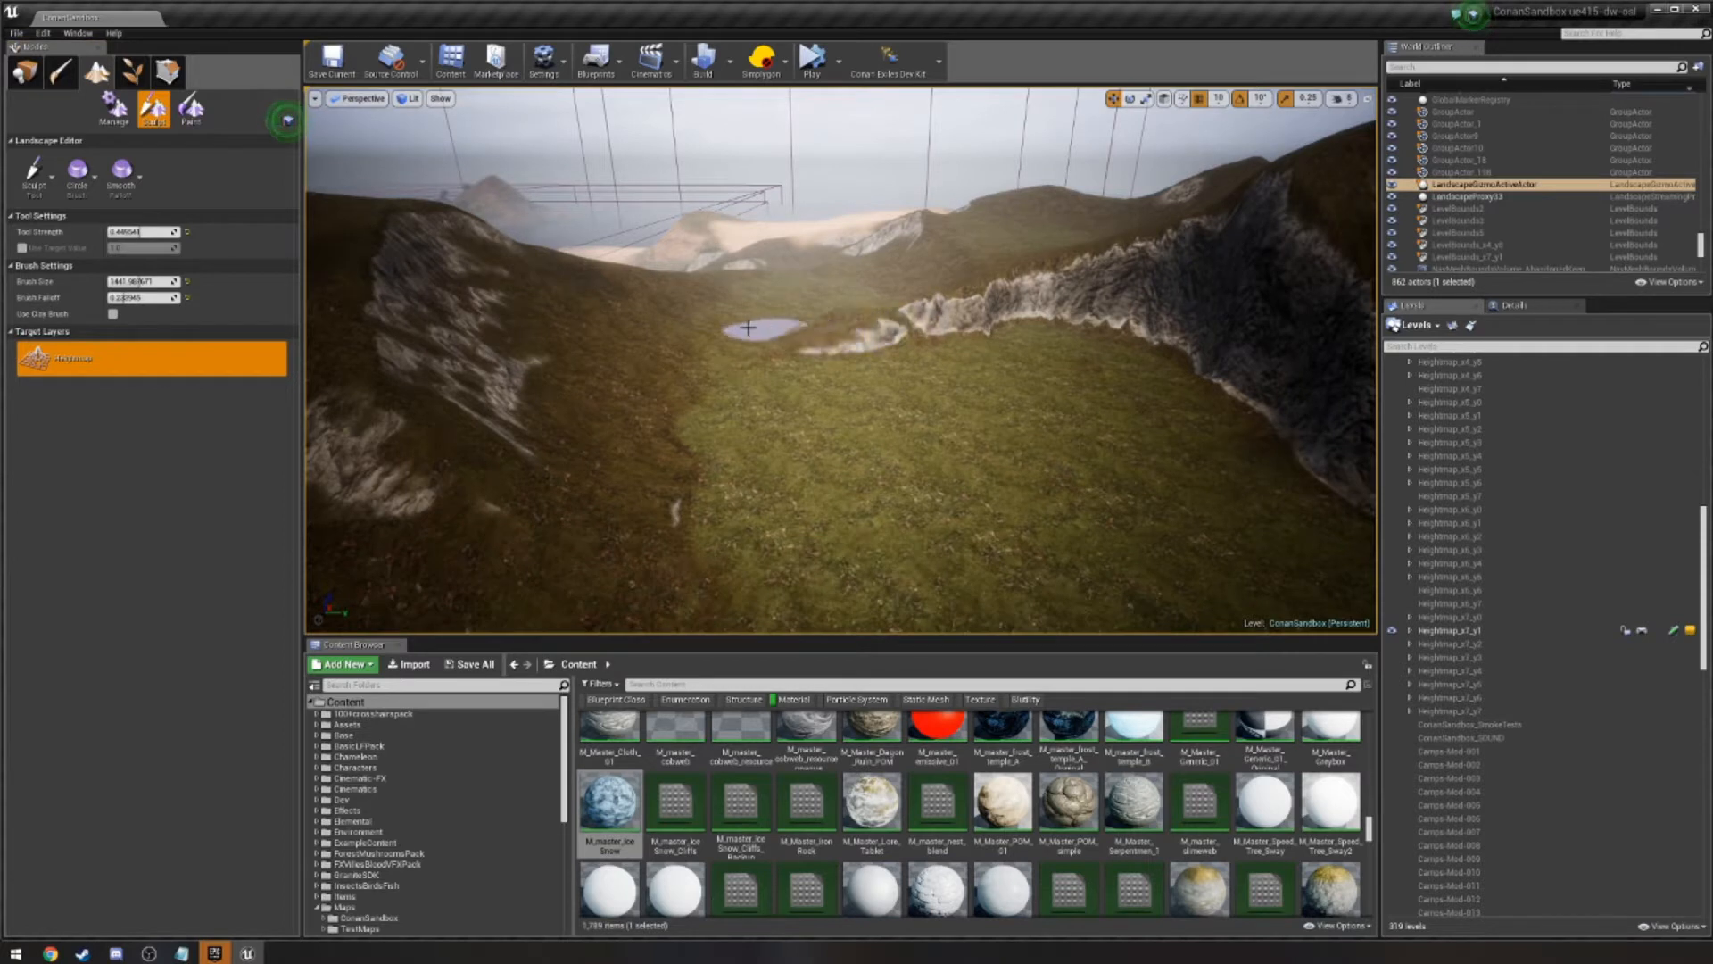
pyautogui.moveTo(631, 371)
pyautogui.mouseDown()
pyautogui.moveTo(574, 381)
pyautogui.moveTo(509, 428)
pyautogui.moveTo(604, 365)
pyautogui.moveTo(919, 317)
pyautogui.moveTo(624, 375)
pyautogui.moveTo(884, 303)
pyautogui.moveTo(758, 321)
pyautogui.moveTo(966, 280)
pyautogui.moveTo(1139, 275)
pyautogui.moveTo(1052, 306)
pyautogui.moveTo(886, 287)
pyautogui.moveTo(615, 336)
pyautogui.moveTo(490, 376)
pyautogui.moveTo(496, 399)
pyautogui.mouseUp()
# Sculpt a continuous rocky slope along the far side of the flattened valley, out to the tile's edge.
pyautogui.moveTo(496, 399)
pyautogui.mouseDown(button='right')
pyautogui.moveTo(393, 437)
pyautogui.moveTo(268, 393)
pyautogui.mouseUp(button='right')
pyautogui.moveTo(759, 392)
pyautogui.mouseDown(button='right')
pyautogui.moveTo(758, 224)
pyautogui.moveTo(758, 500)
pyautogui.mouseUp(button='right')
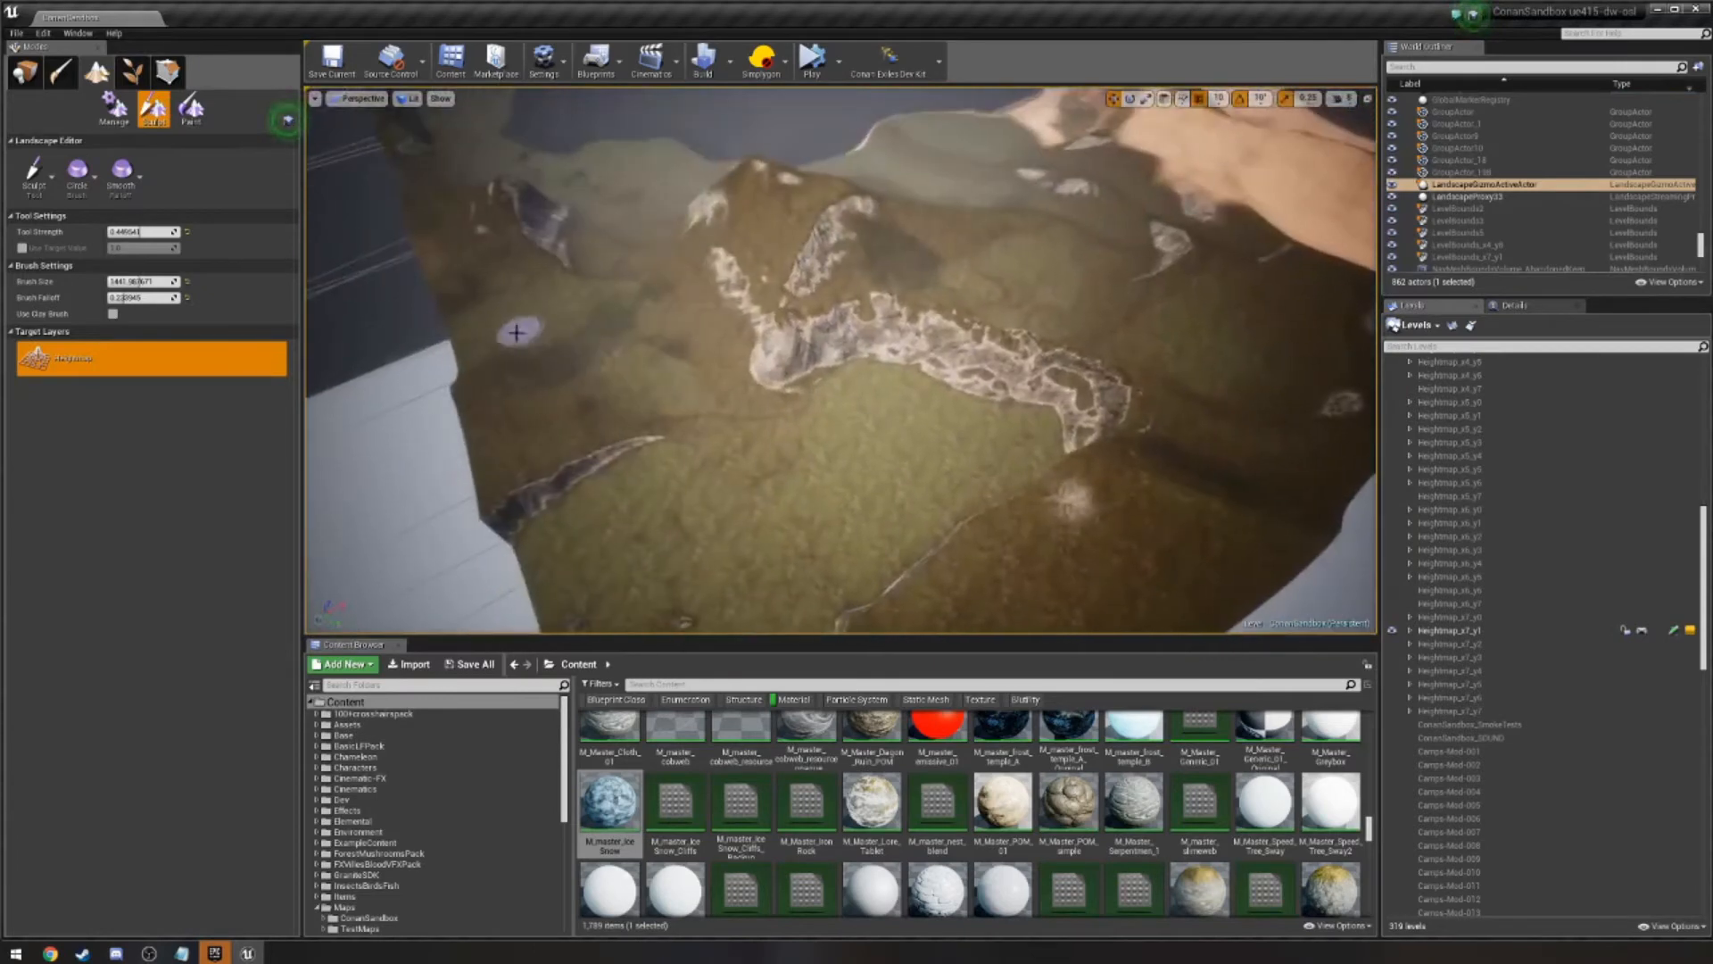
pyautogui.moveTo(758, 355); pyautogui.dragTo(833, 345)
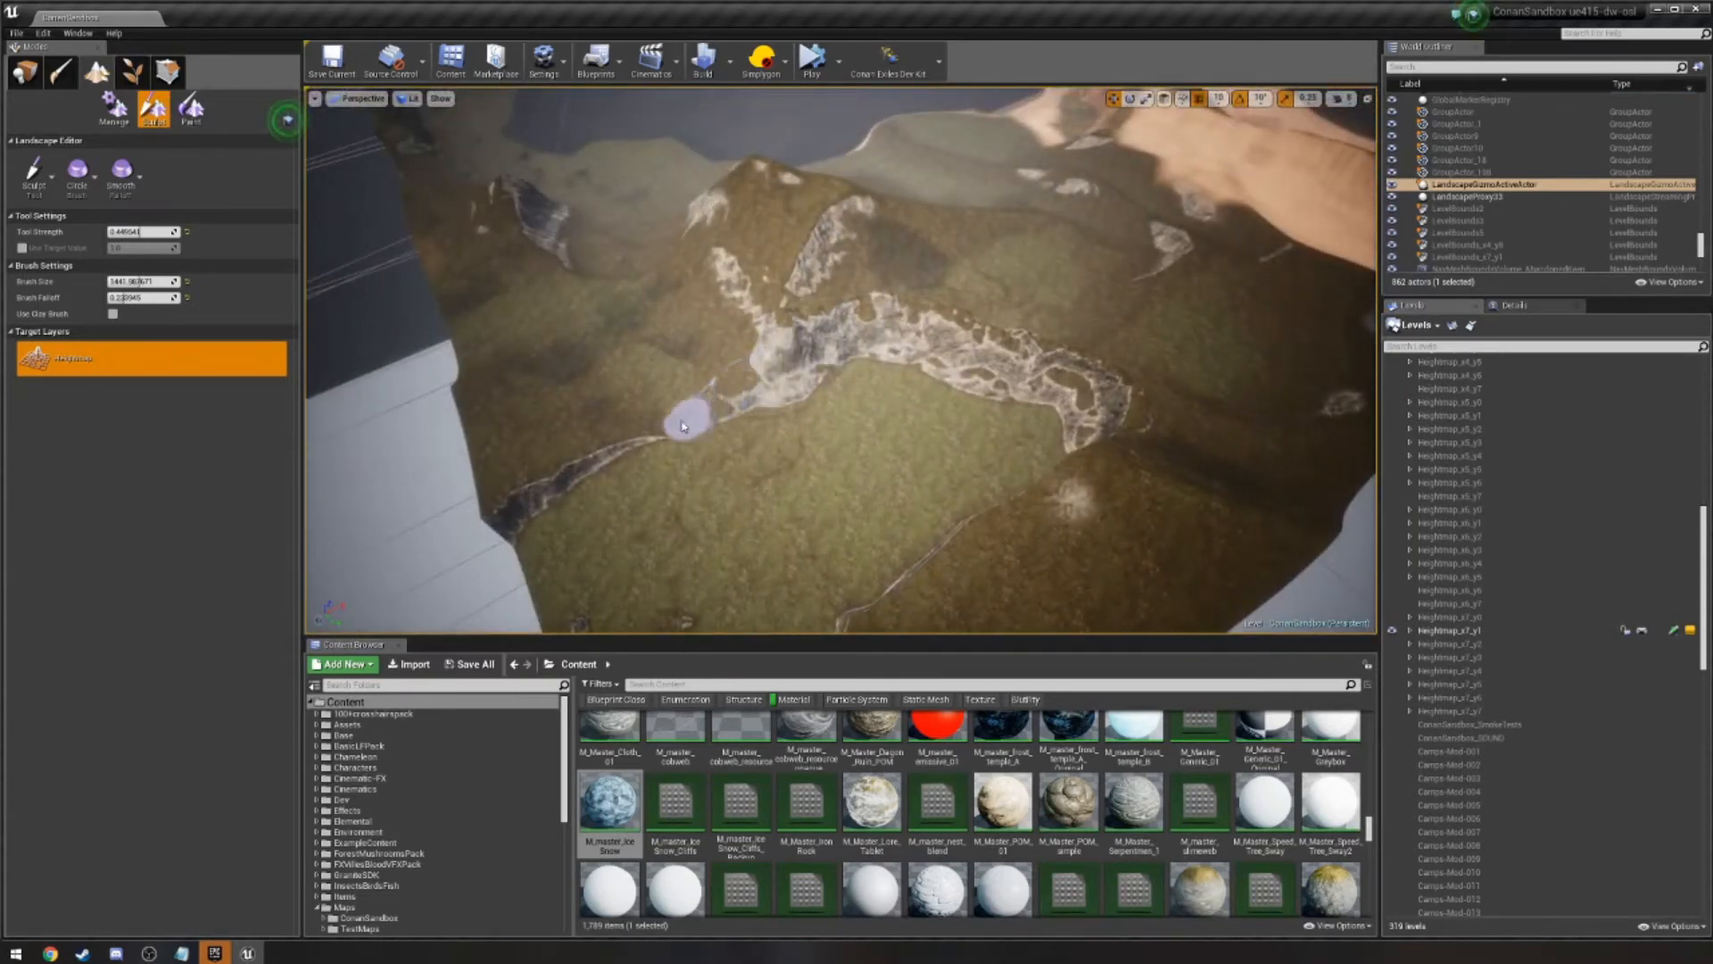
pyautogui.moveTo(609, 455)
pyautogui.mouseDown()
pyautogui.moveTo(532, 486)
pyautogui.moveTo(638, 449)
pyautogui.mouseUp()
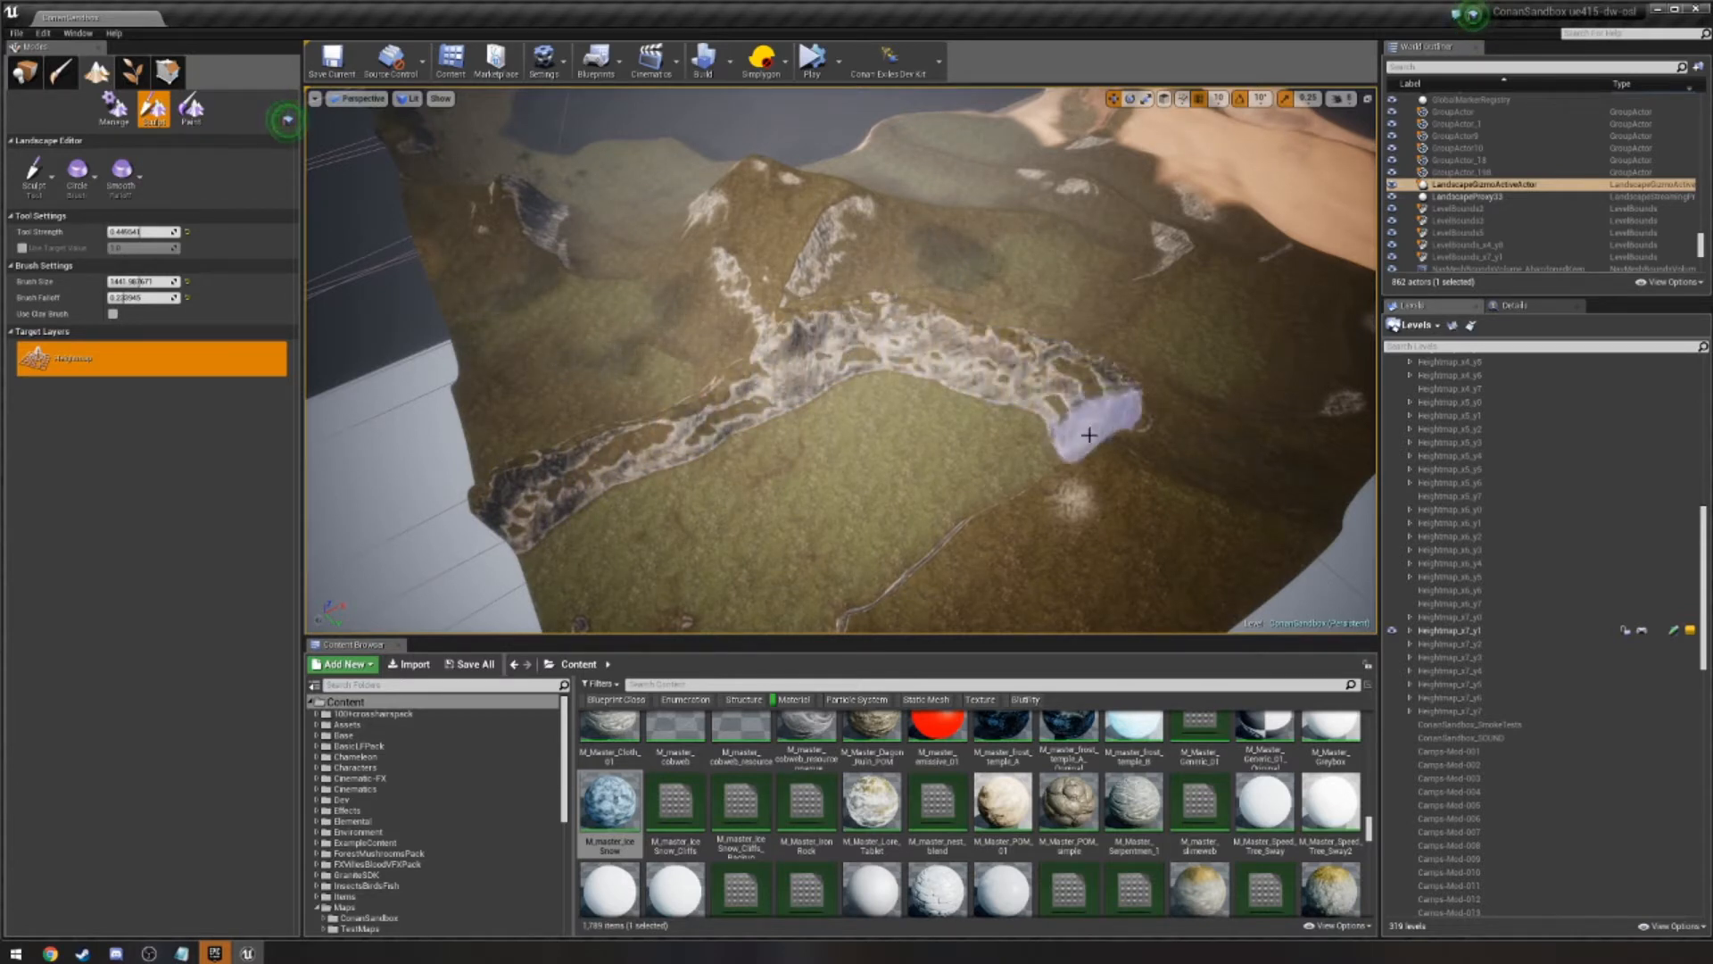
pyautogui.moveTo(1089, 435)
pyautogui.mouseDown()
pyautogui.moveTo(1070, 482)
pyautogui.moveTo(917, 596)
pyautogui.mouseUp()
pyautogui.moveTo(883, 544); pyautogui.dragTo(1053, 546, button='right')
pyautogui.moveTo(891, 499)
pyautogui.mouseDown(button='right')
pyautogui.moveTo(1062, 496)
pyautogui.moveTo(1051, 505)
pyautogui.mouseUp(button='right')
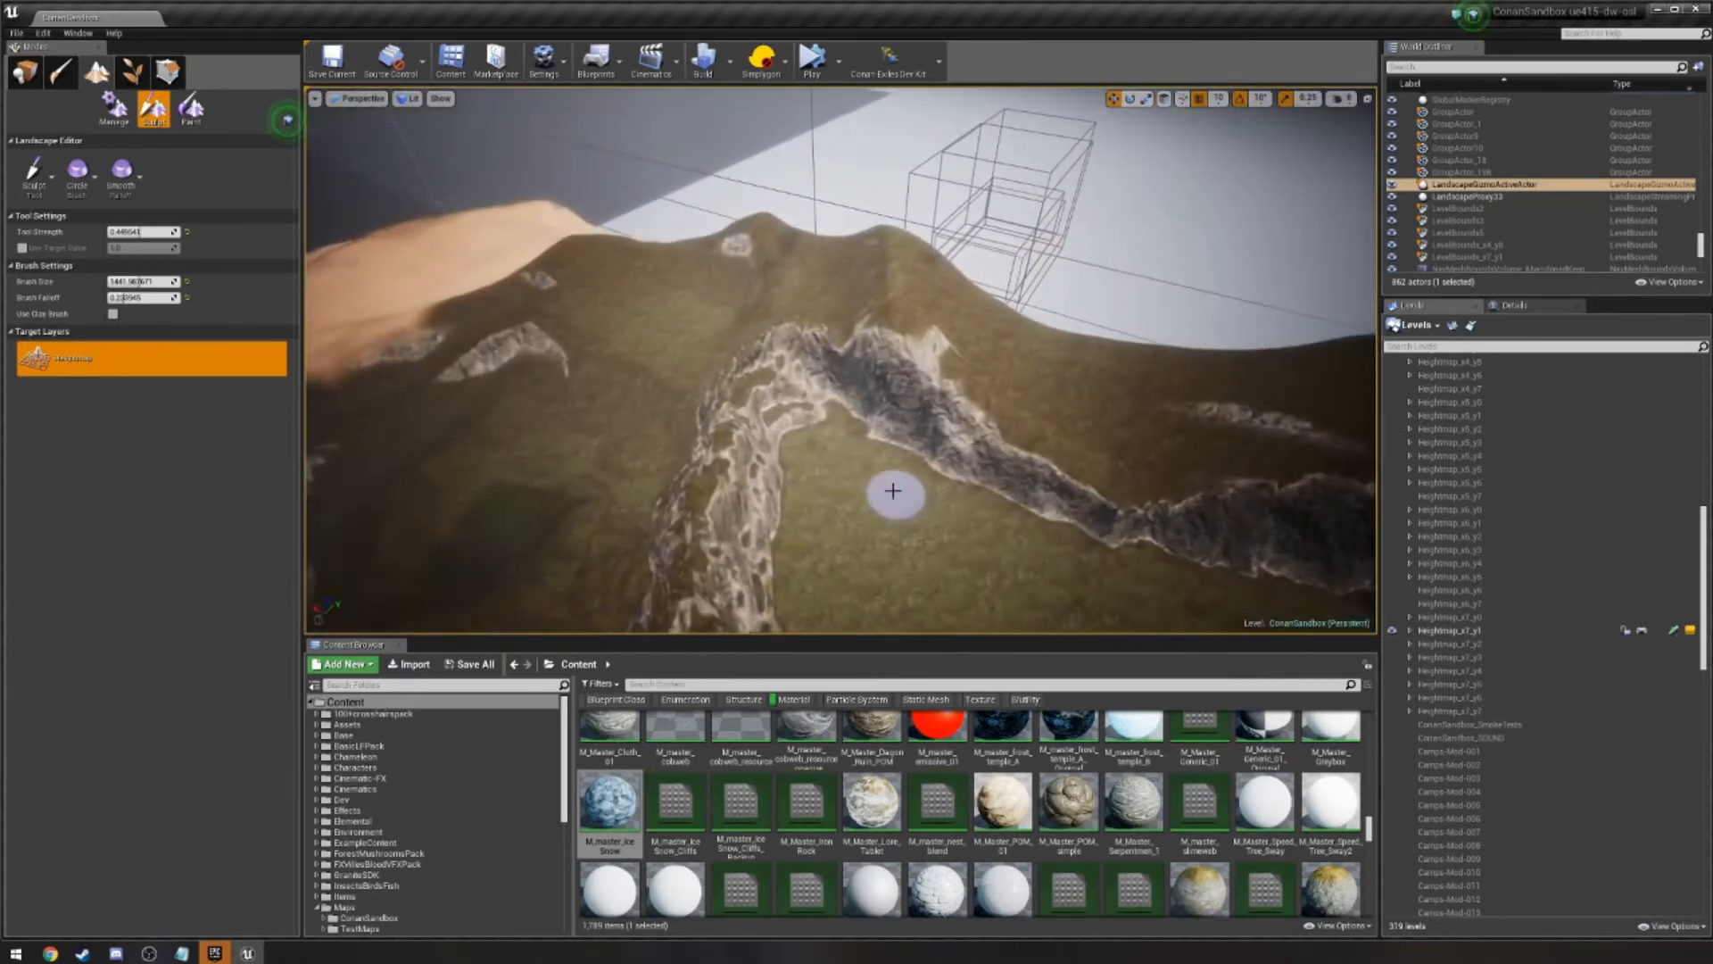
# Extend the rocky slope along the valley's far edge and build up its outer end with the Sculpt tool.
pyautogui.moveTo(1160, 487)
pyautogui.mouseDown()
pyautogui.moveTo(1183, 510)
pyautogui.moveTo(988, 464)
pyautogui.mouseUp()
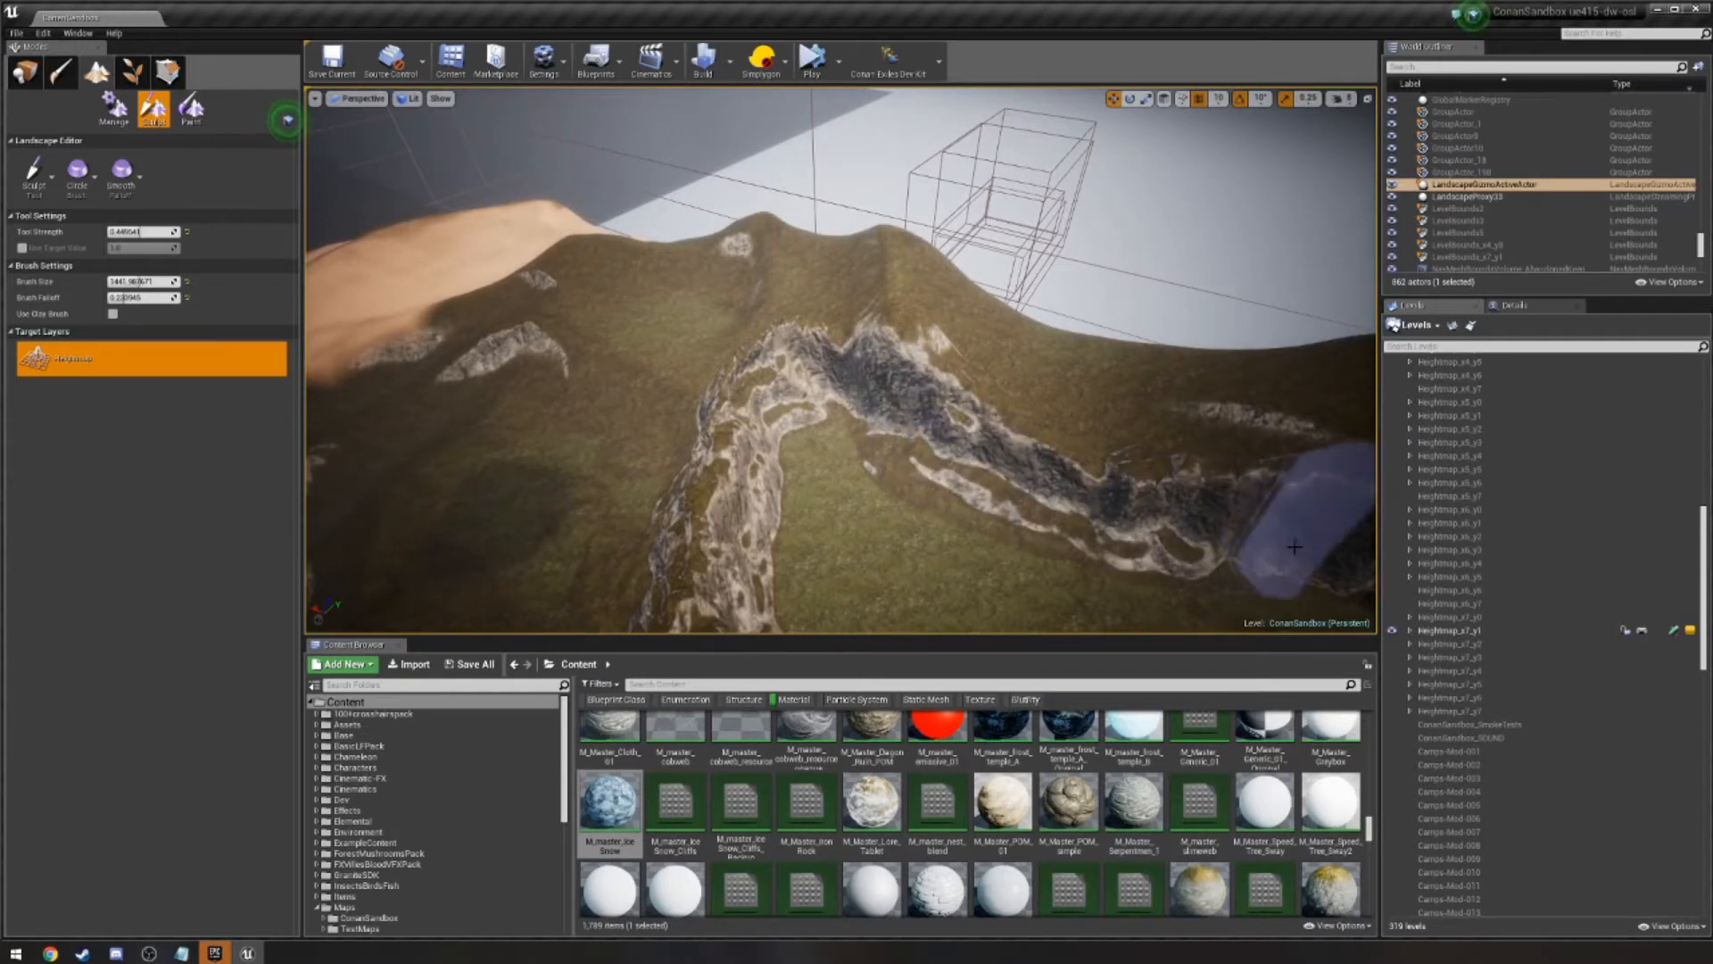
pyautogui.moveTo(1186, 560)
pyautogui.mouseDown(button='right')
pyautogui.moveTo(1109, 574)
pyautogui.moveTo(937, 518)
pyautogui.mouseUp(button='right')
pyautogui.moveTo(951, 484)
pyautogui.mouseDown()
pyautogui.moveTo(1055, 463)
pyautogui.moveTo(929, 409)
pyautogui.moveTo(1028, 374)
pyautogui.moveTo(963, 517)
pyautogui.moveTo(918, 458)
pyautogui.moveTo(772, 495)
pyautogui.mouseUp()
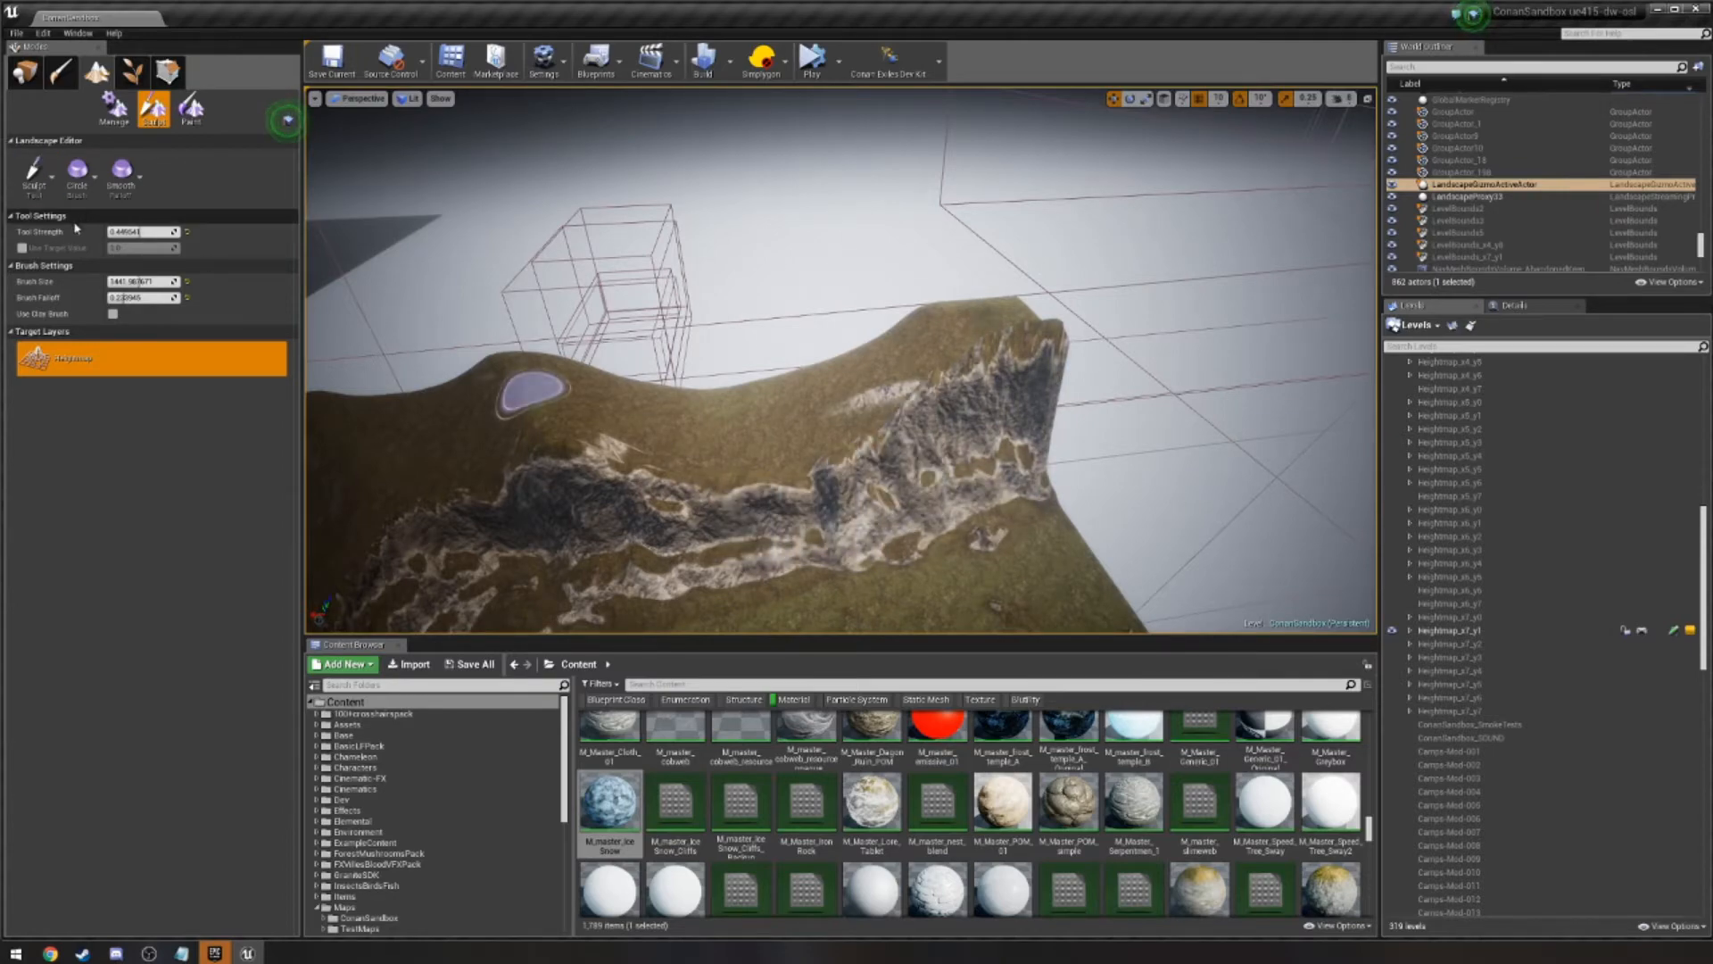
# Switch to the Smooth tool, try a stroke down the jagged cliff at the tile's edge, and undo that stroke.
pyautogui.moveTo(814, 336)
pyautogui.mouseDown(button='right')
pyautogui.moveTo(928, 415)
pyautogui.moveTo(883, 241)
pyautogui.moveTo(847, 335)
pyautogui.moveTo(800, 332)
pyautogui.mouseUp(button='right')
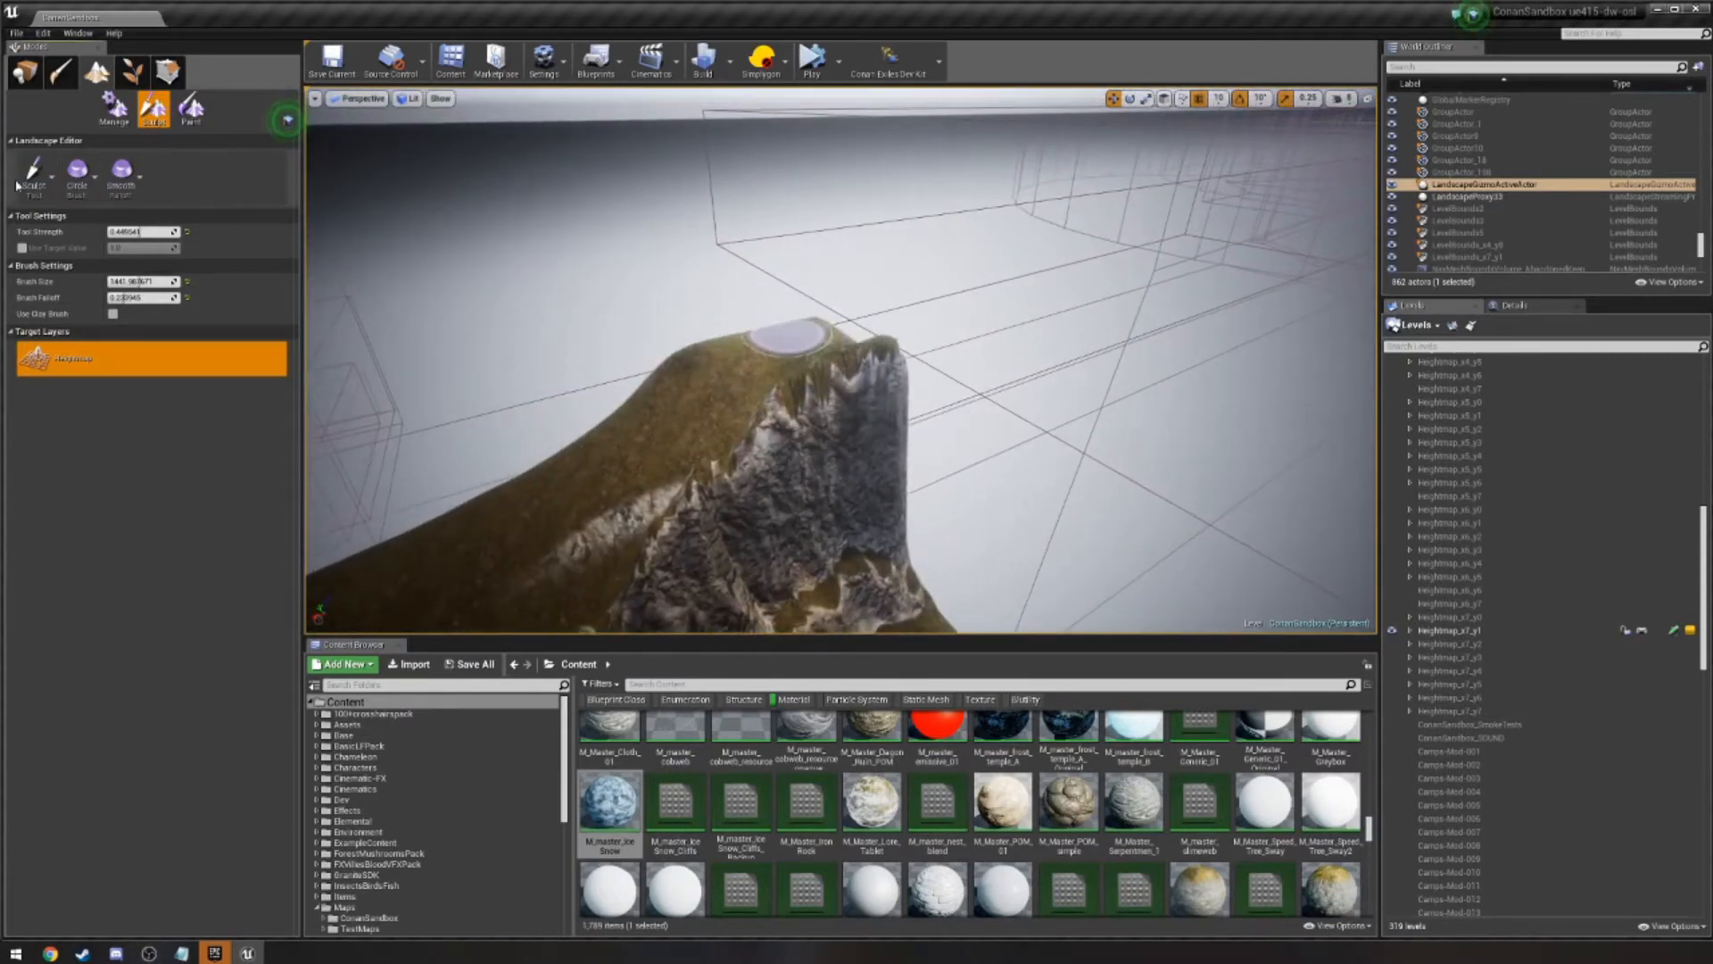
pyautogui.click(16, 185)
pyautogui.click(45, 267)
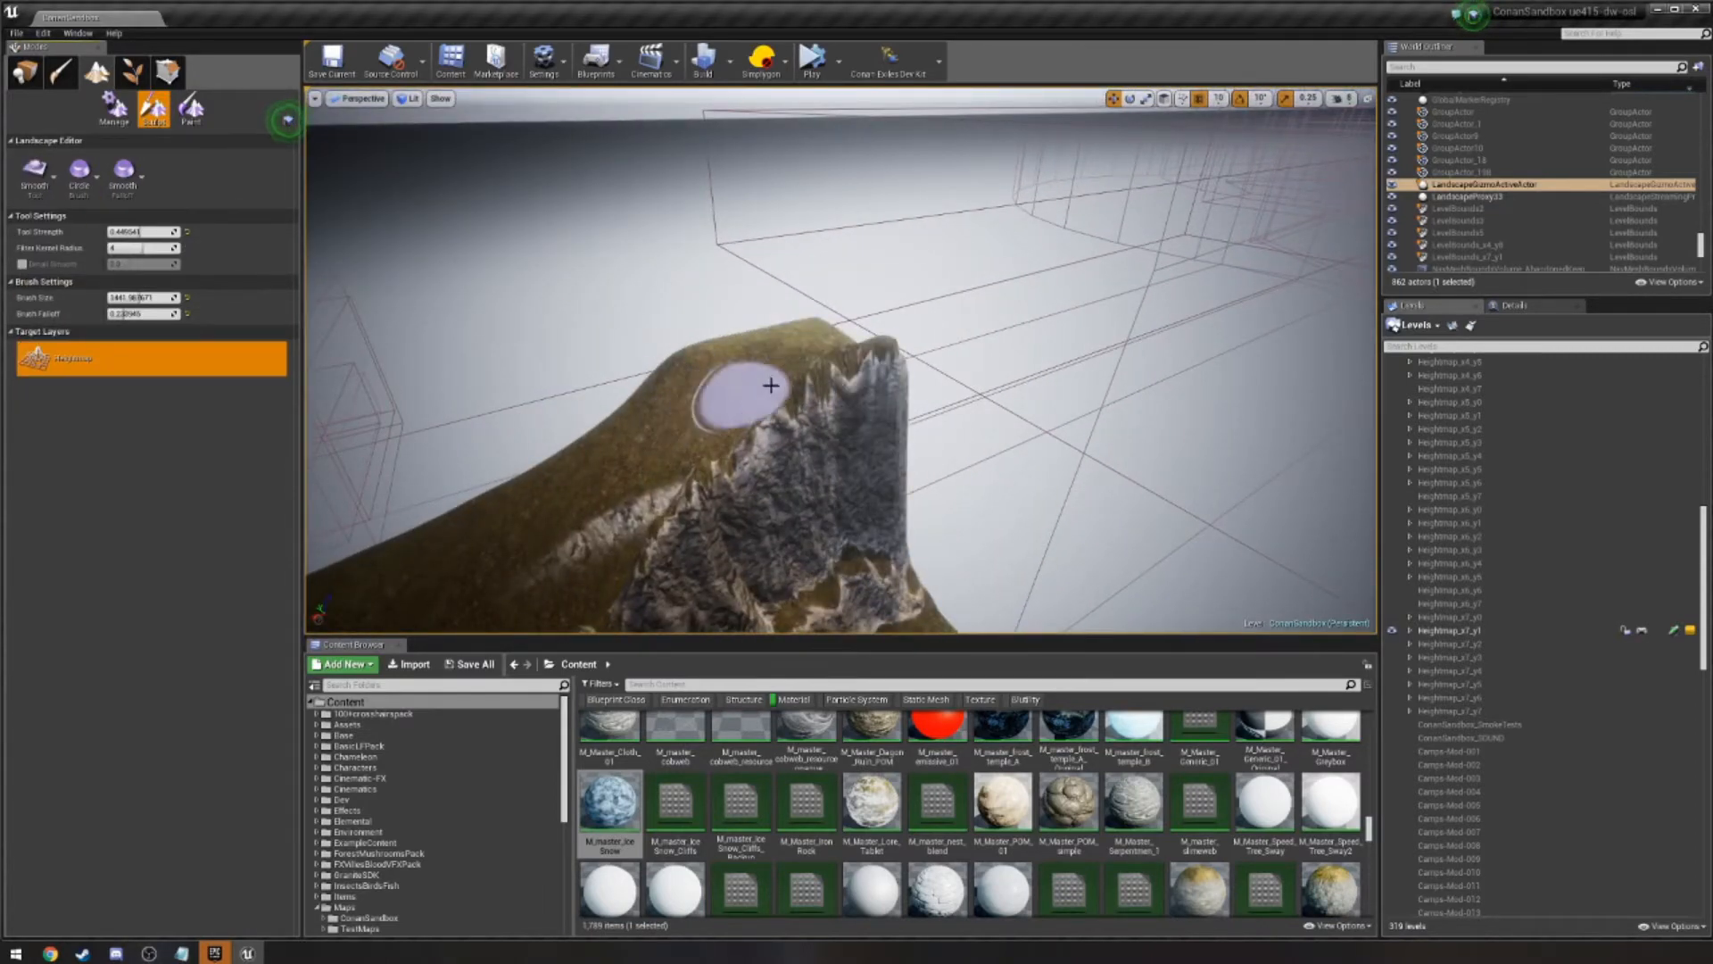
pyautogui.moveTo(771, 386)
pyautogui.mouseDown()
pyautogui.moveTo(842, 455)
pyautogui.moveTo(658, 512)
pyautogui.moveTo(705, 535)
pyautogui.mouseUp()
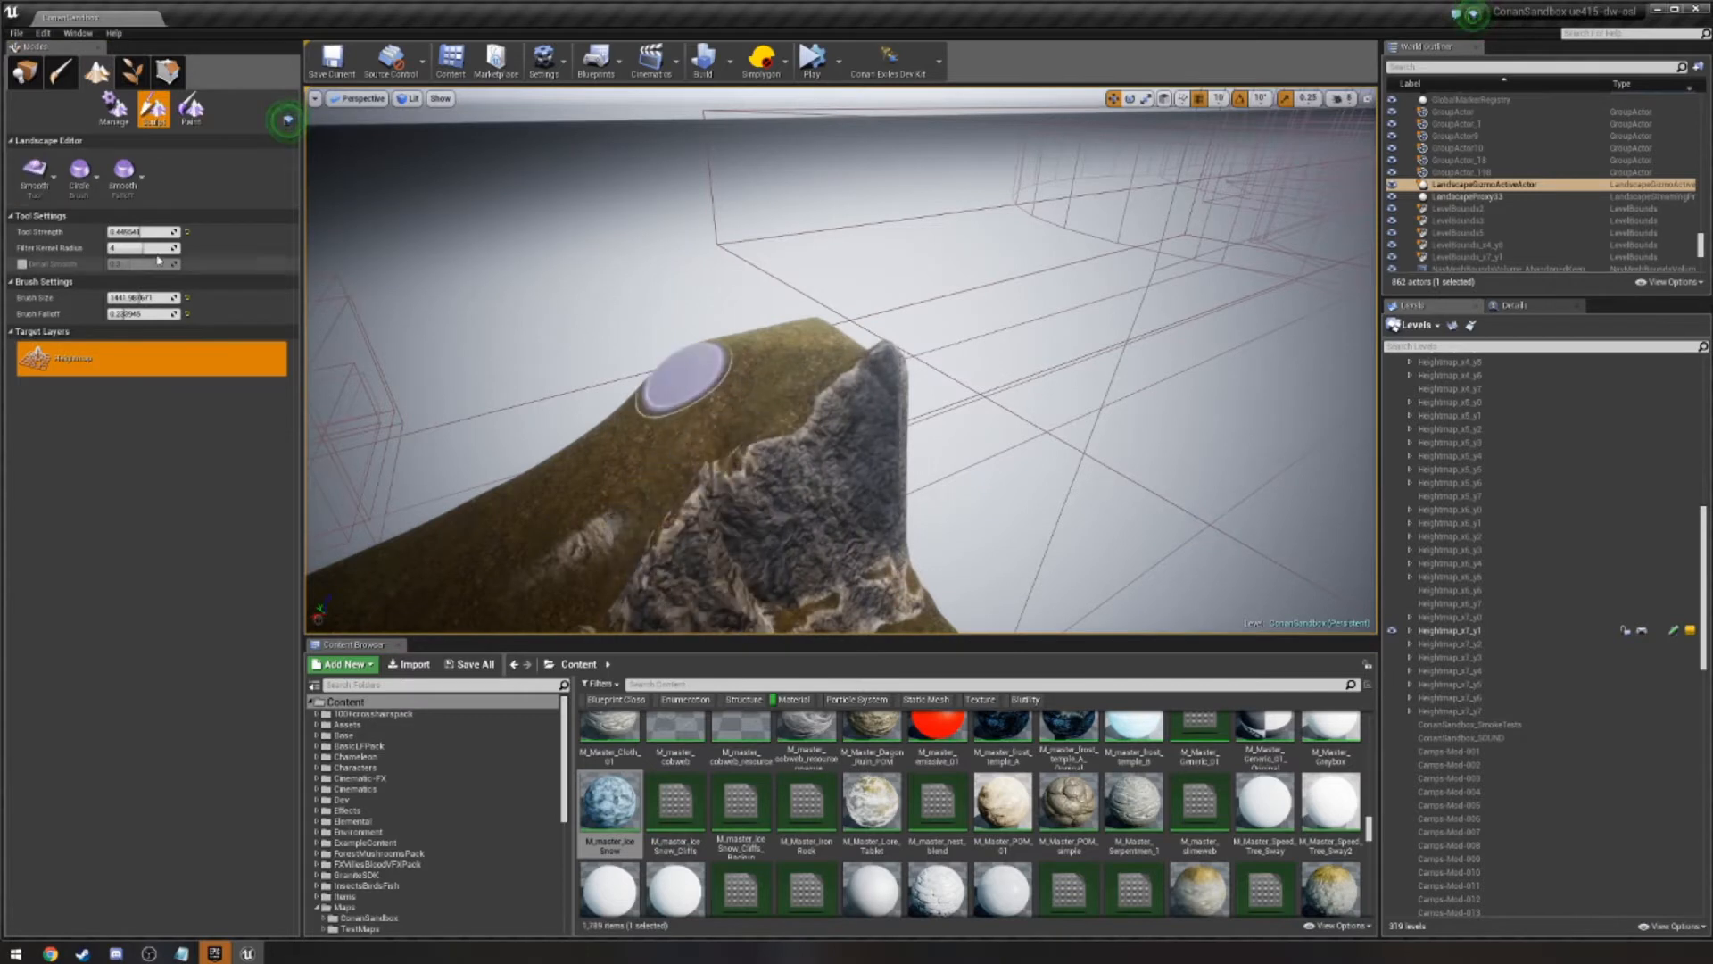
pyautogui.hotkey('ctrl', 'z')
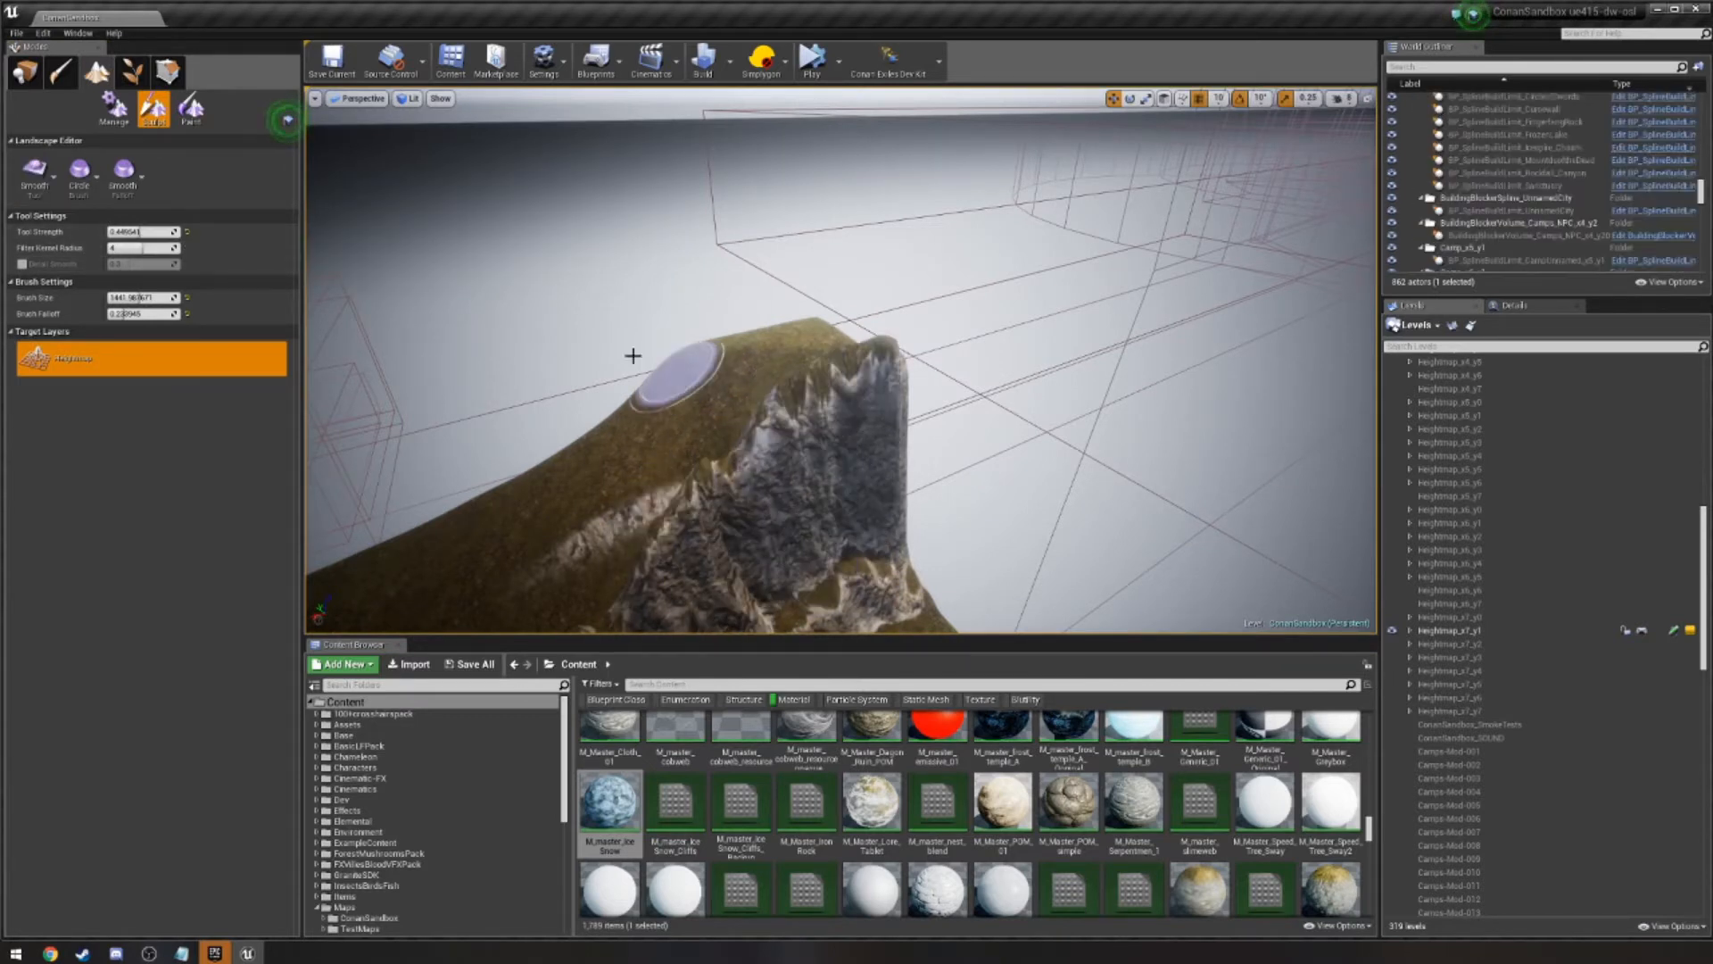
# Reduce the Smooth tool's strength to about 0.05 and soften the jagged rock walls around the valley.
pyautogui.moveTo(124, 230); pyautogui.dragTo(131, 233)
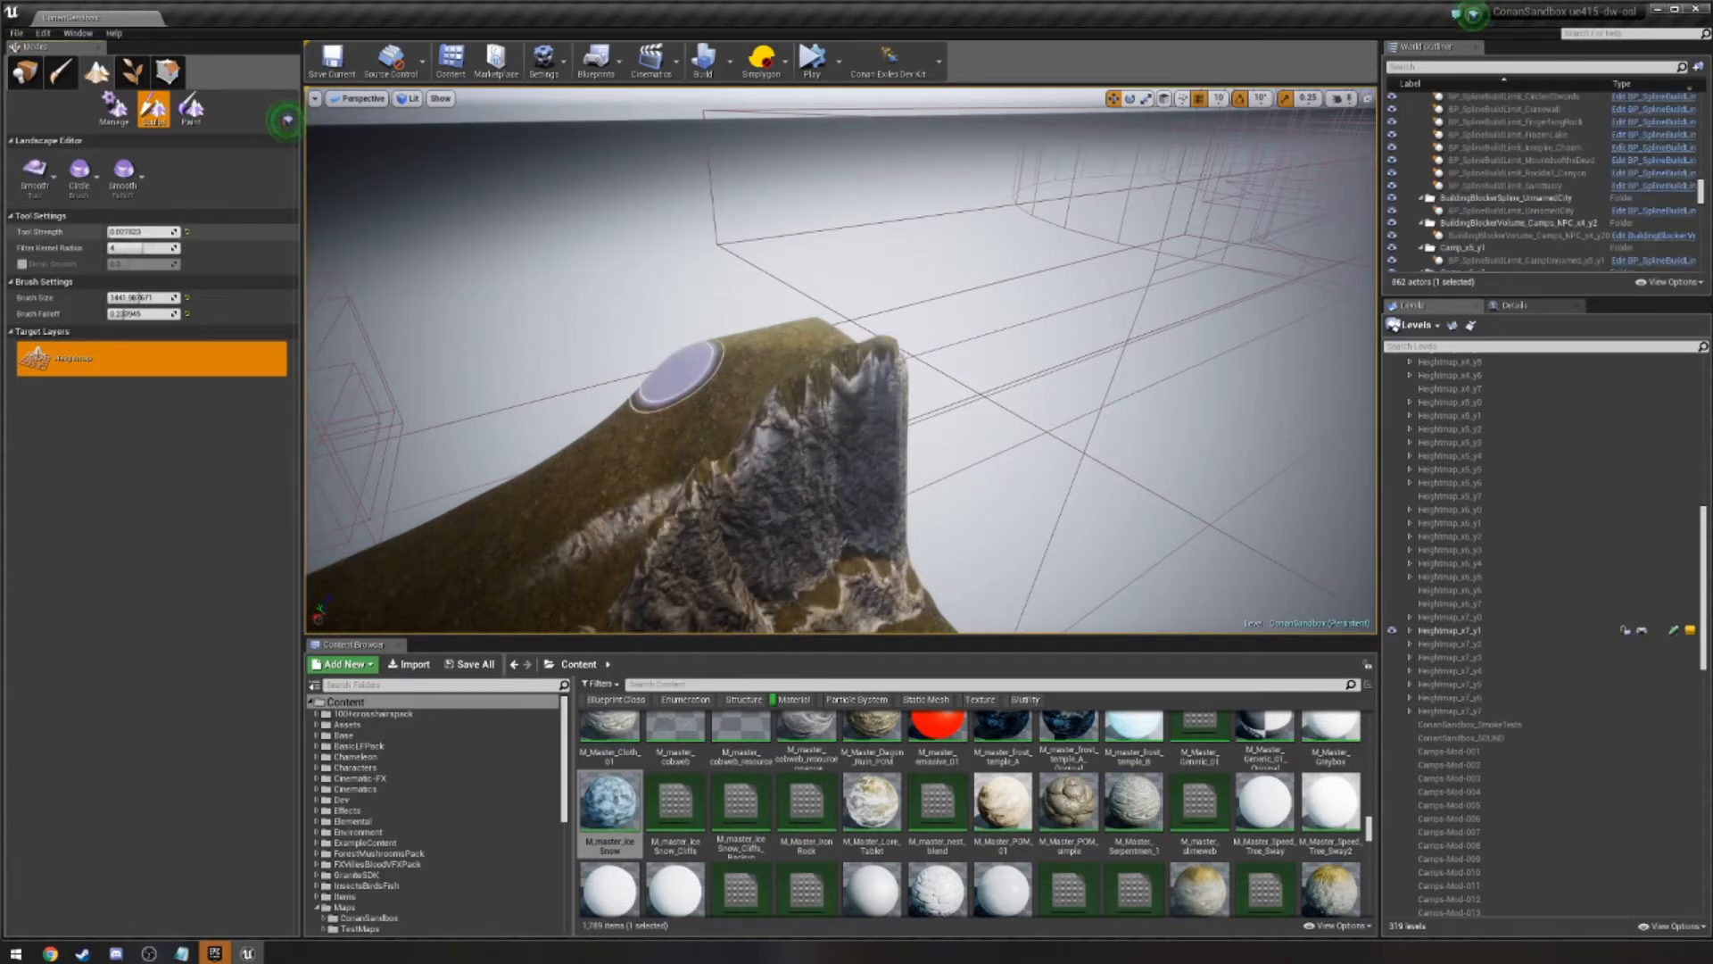
pyautogui.moveTo(767, 419)
pyautogui.mouseDown()
pyautogui.moveTo(814, 478)
pyautogui.moveTo(856, 472)
pyautogui.moveTo(707, 536)
pyautogui.moveTo(713, 554)
pyautogui.moveTo(861, 489)
pyautogui.moveTo(713, 552)
pyautogui.mouseUp()
pyautogui.moveTo(731, 546); pyautogui.dragTo(499, 589, button='right')
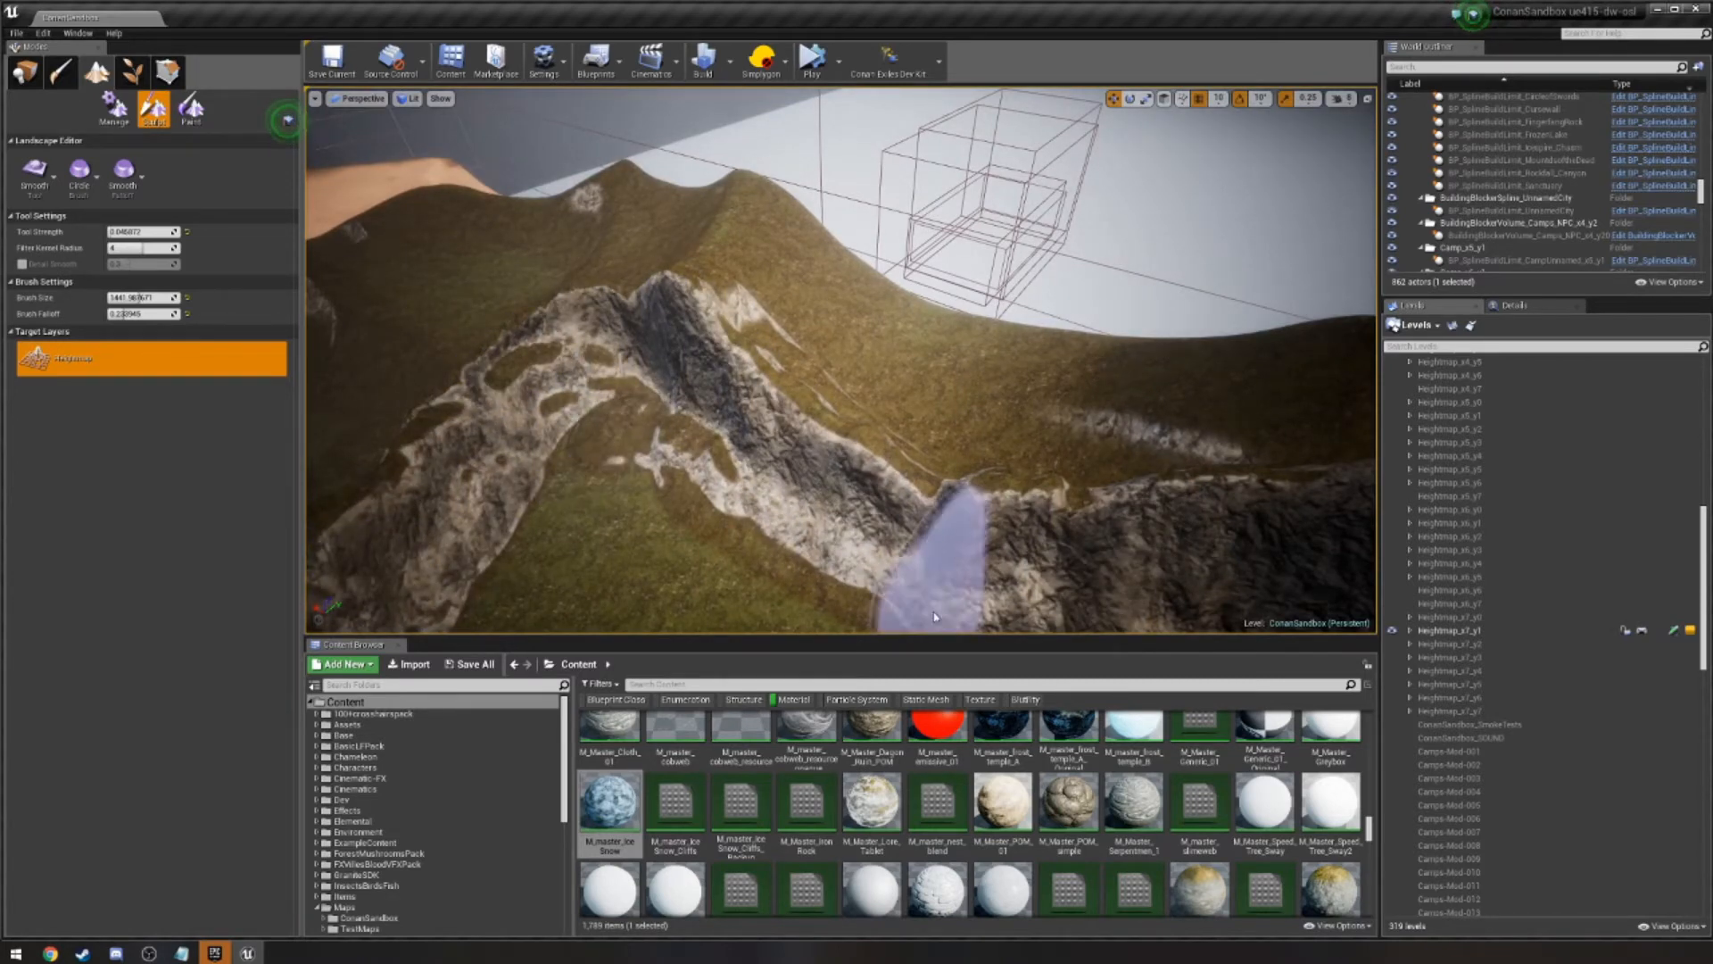
pyautogui.moveTo(852, 466); pyautogui.dragTo(678, 437, button='right')
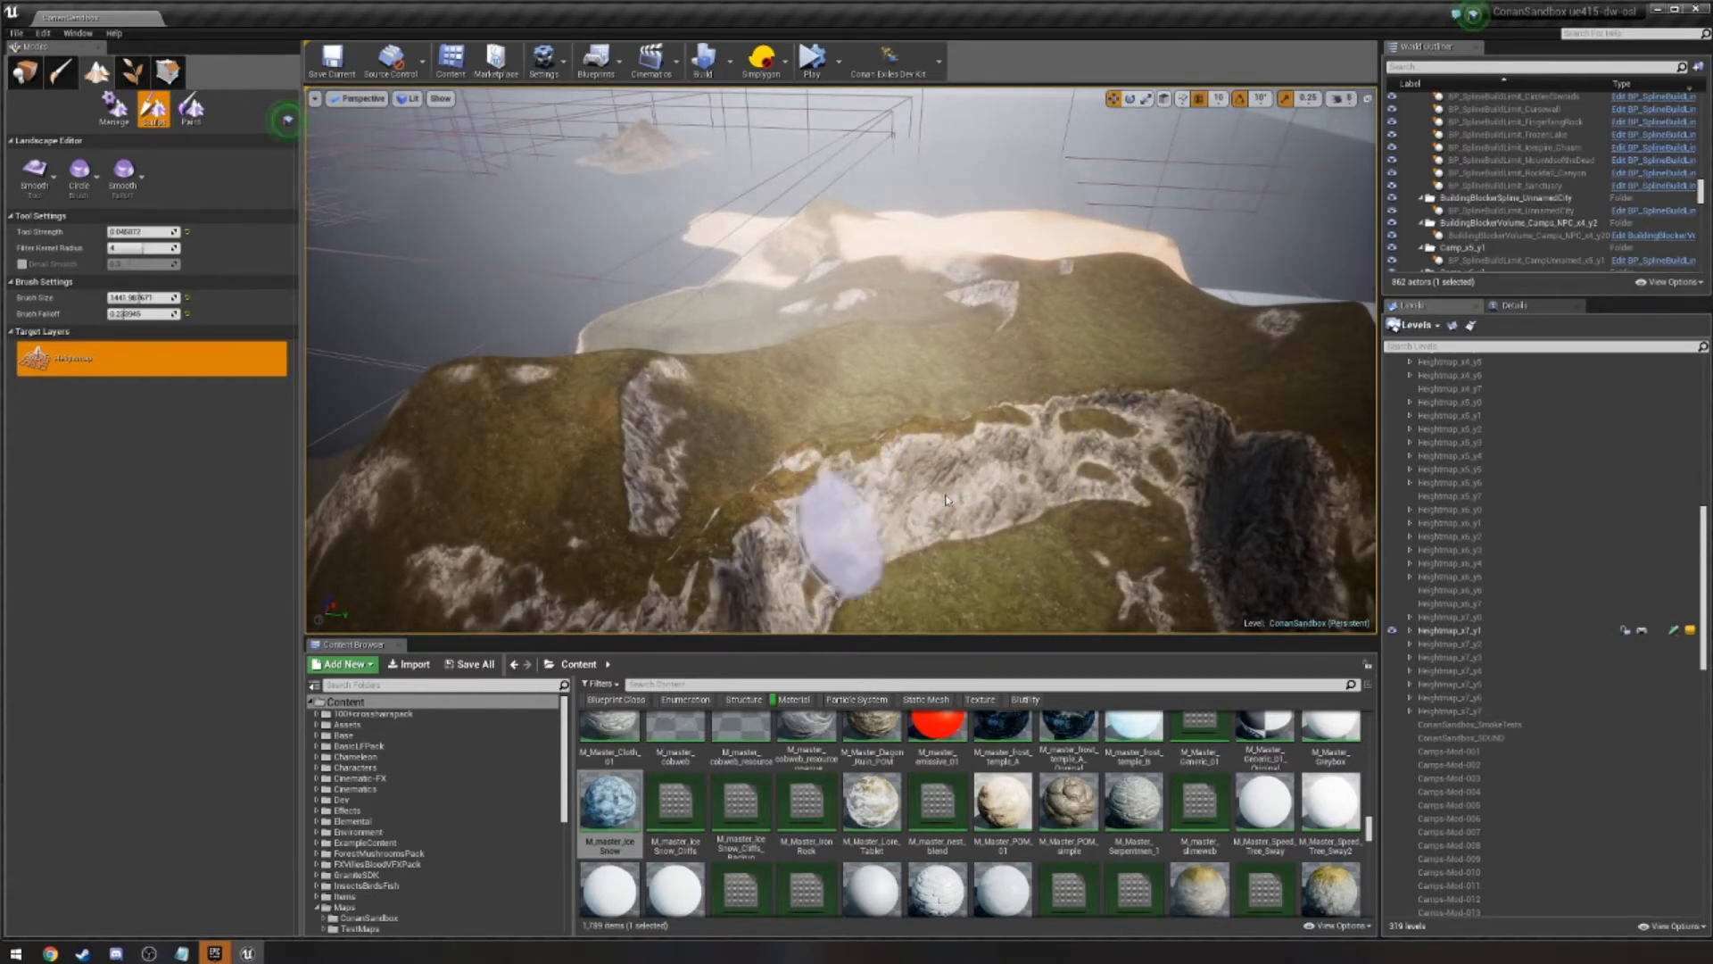
pyautogui.moveTo(951, 481); pyautogui.dragTo(785, 544, button='right')
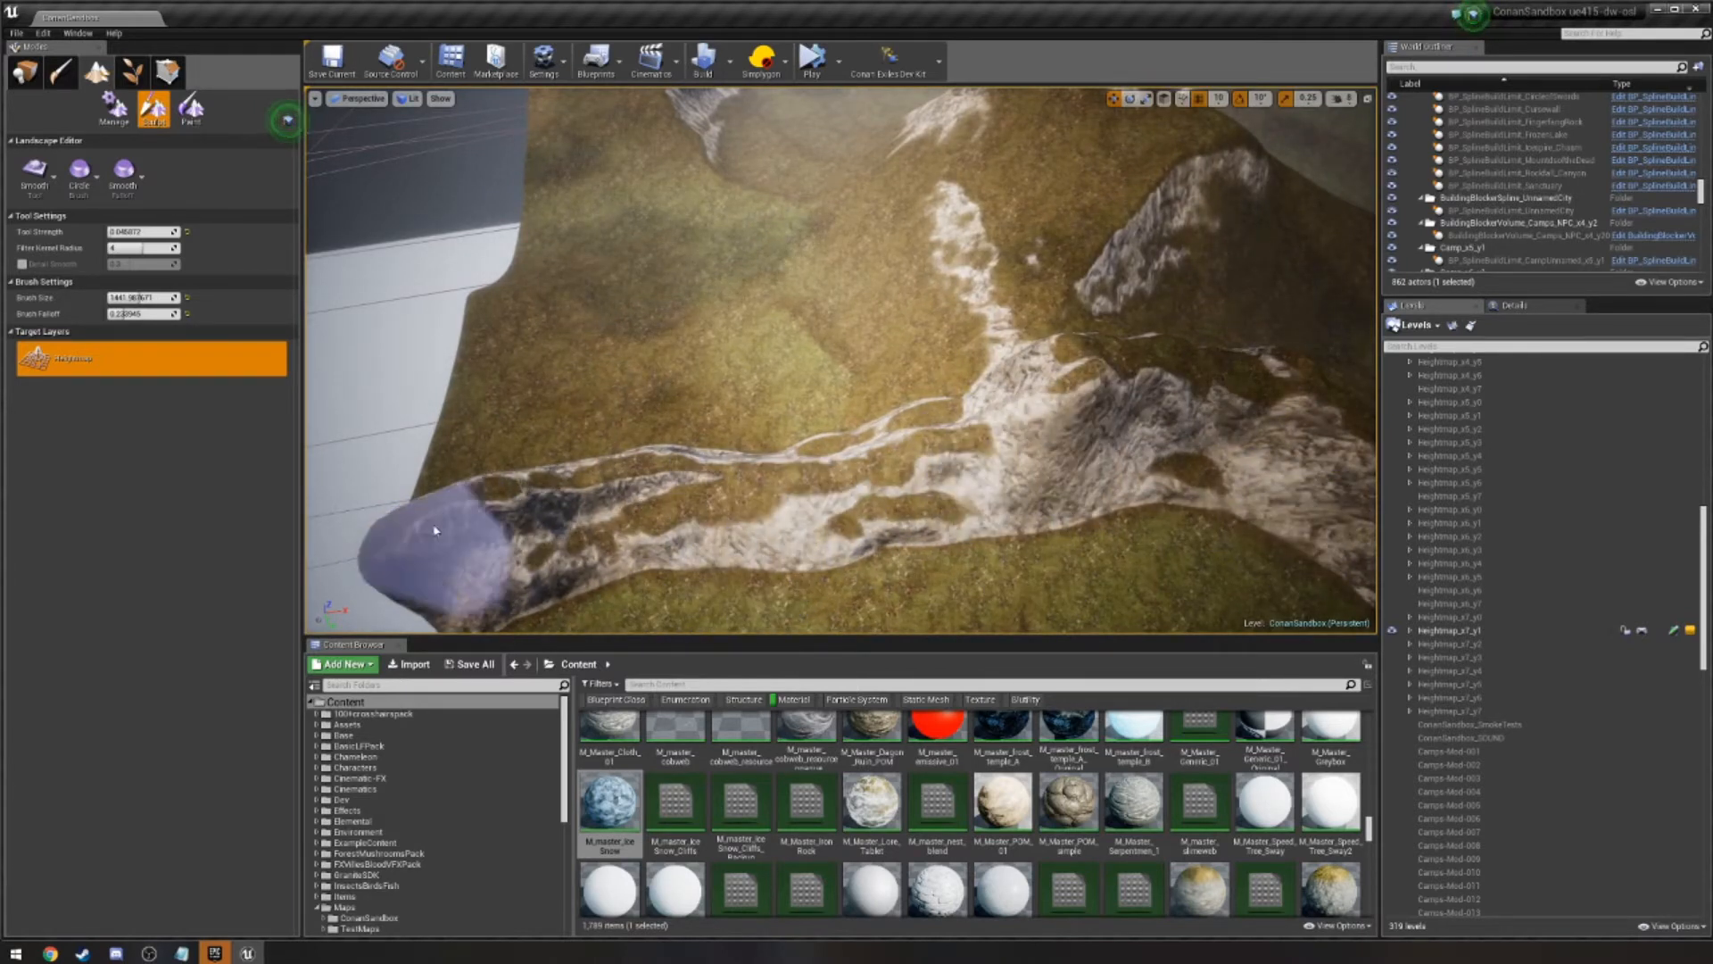
pyautogui.moveTo(1097, 533); pyautogui.dragTo(937, 526, button='right')
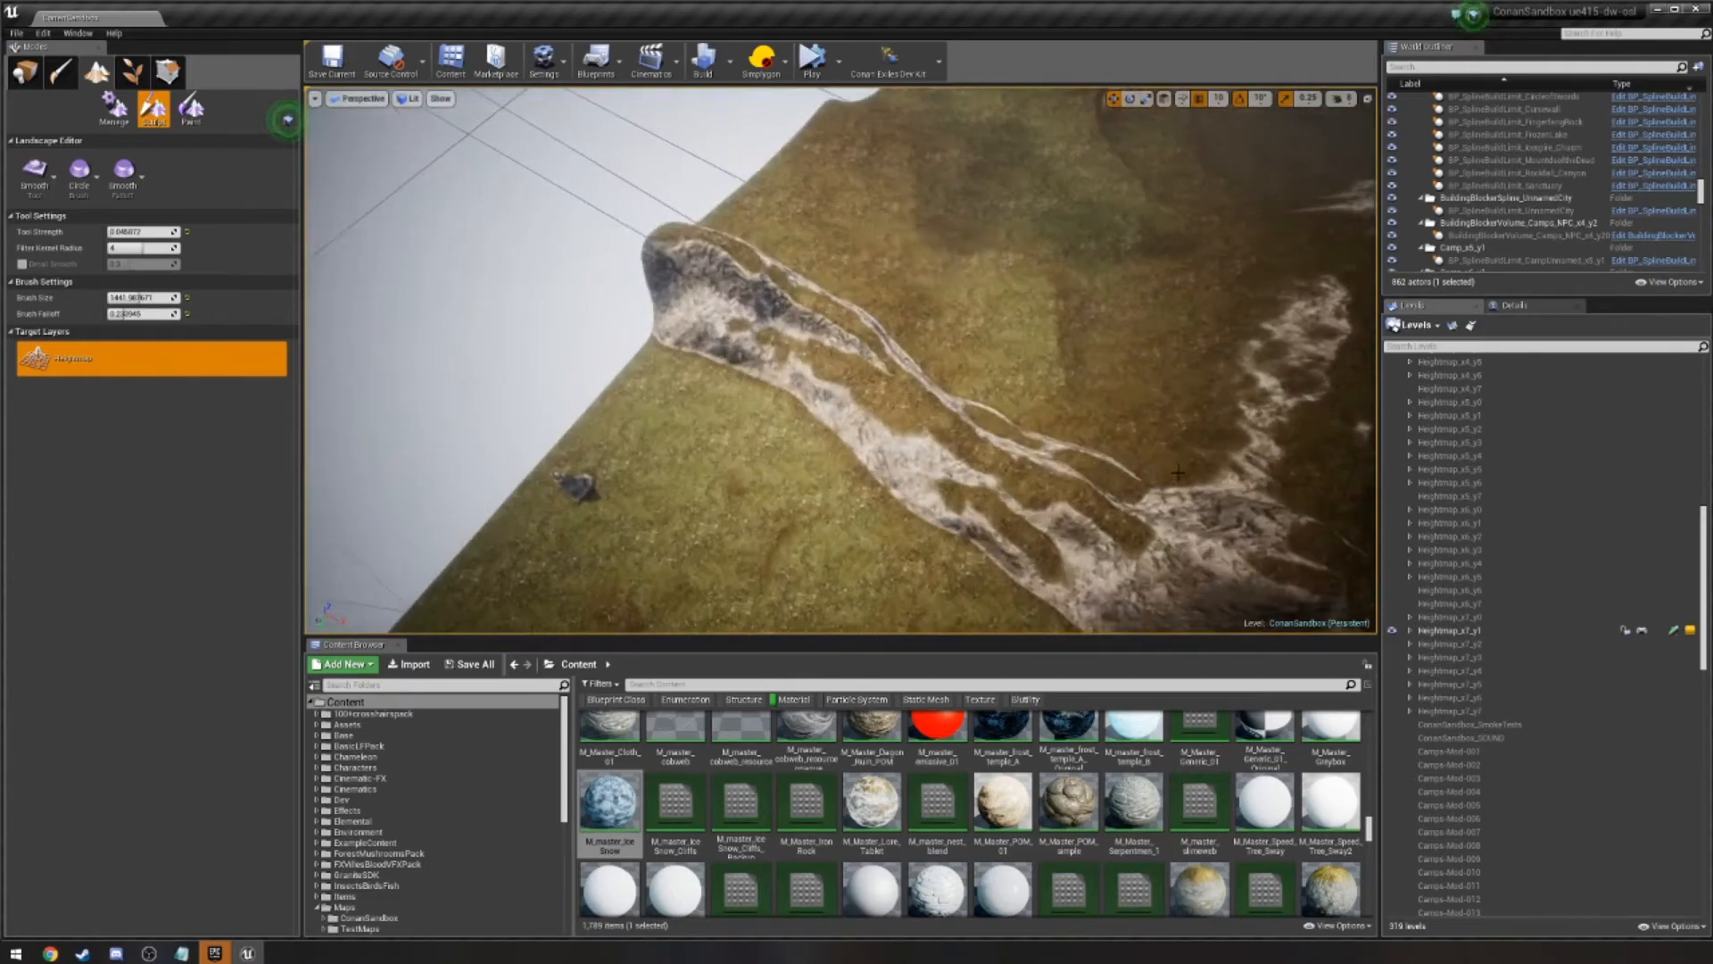
# Leave landscape editing and inspect the sculpted valley and its cliffs from above and at ground level.
pyautogui.click(25, 72)
pyautogui.moveTo(701, 228)
pyautogui.mouseDown(button='right')
pyautogui.moveTo(803, 178)
pyautogui.moveTo(1070, 169)
pyautogui.moveTo(1089, 107)
pyautogui.mouseUp(button='right')
pyautogui.moveTo(839, 267); pyautogui.dragTo(1160, 339, button='right')
pyautogui.moveTo(838, 357); pyautogui.dragTo(464, 366, button='right')
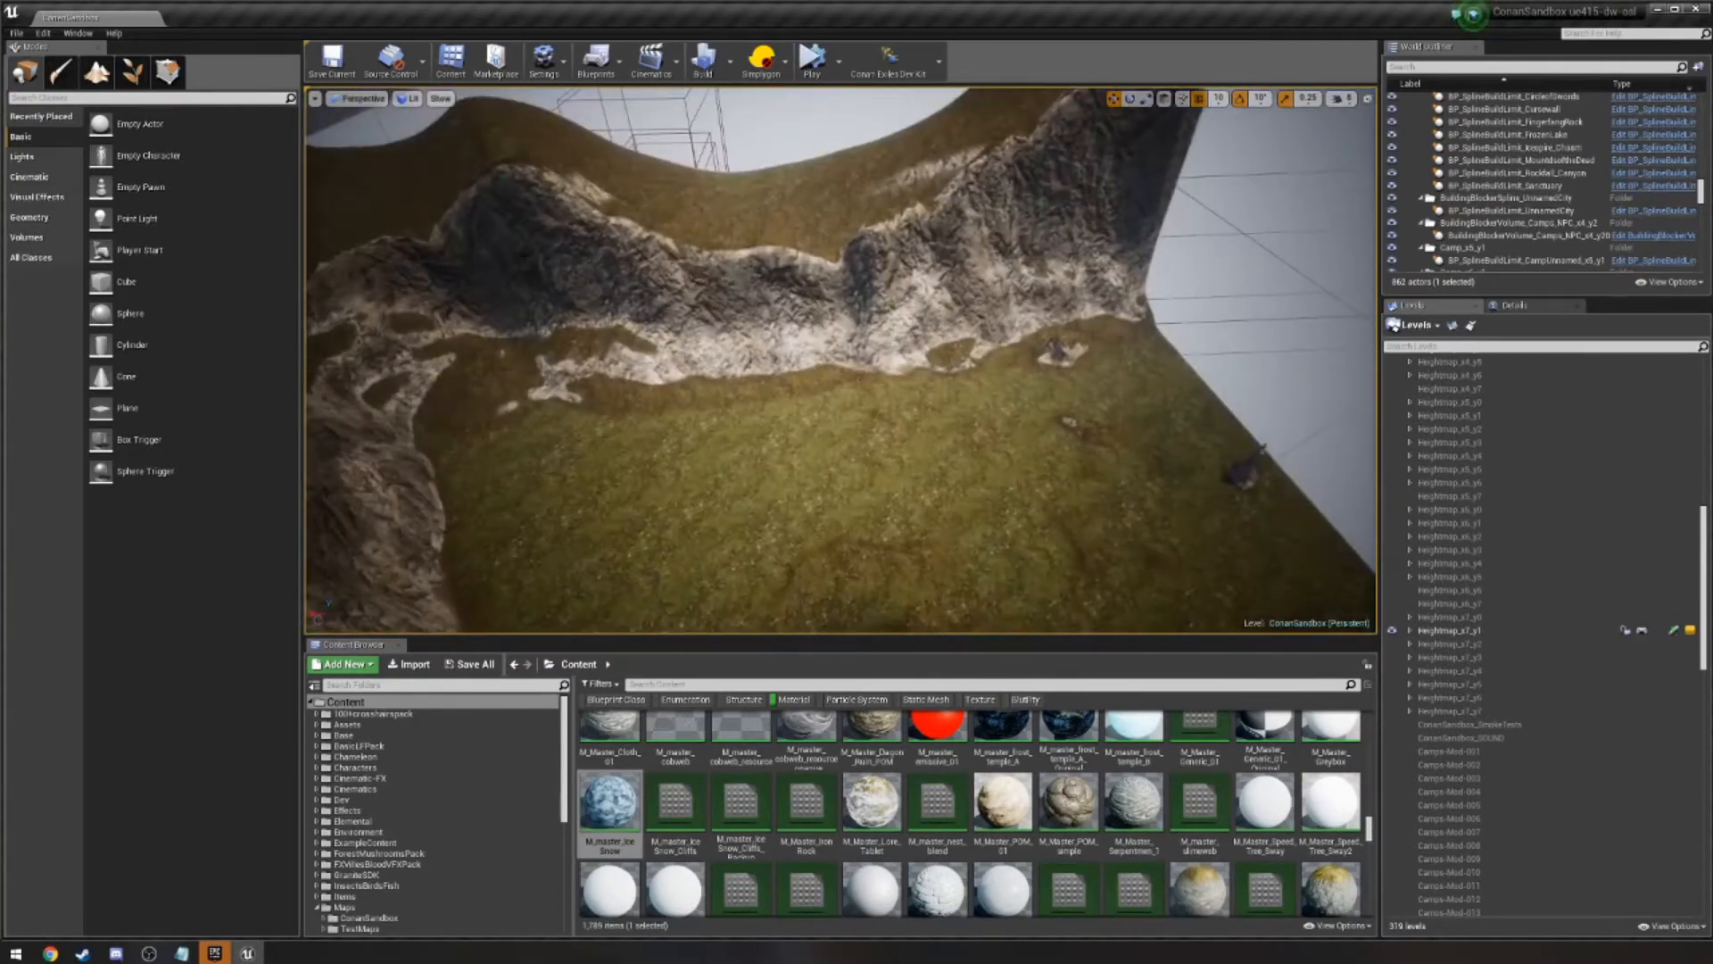
pyautogui.click(132, 72)
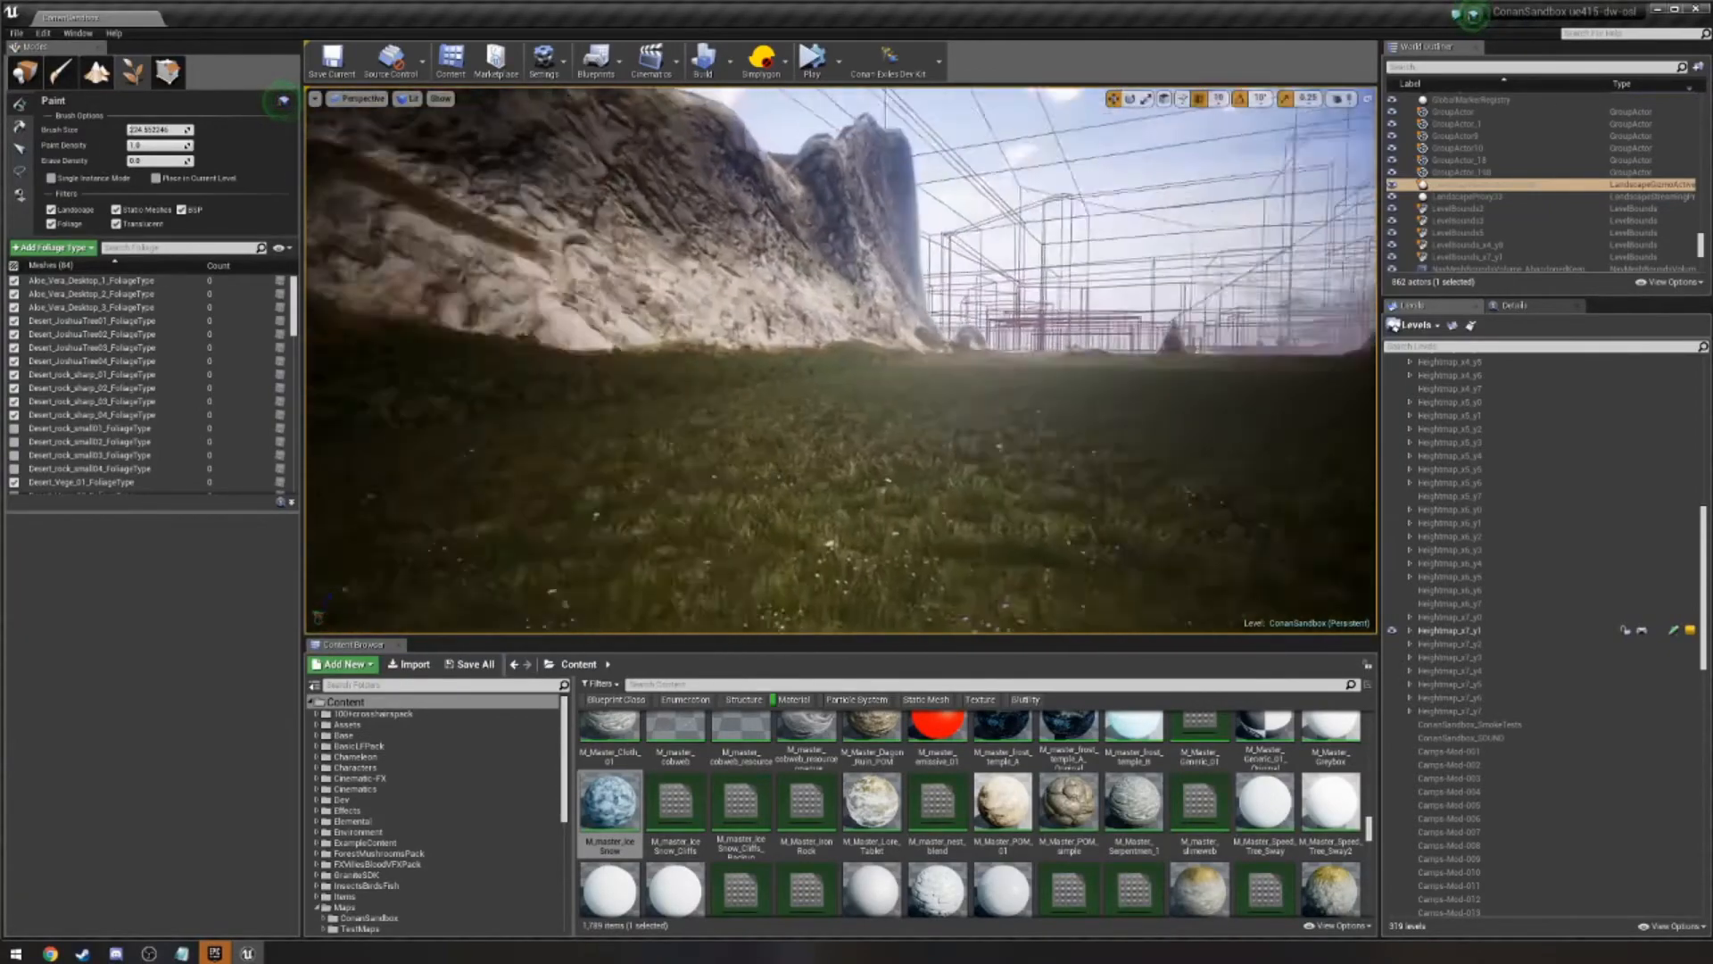
pyautogui.press('w')
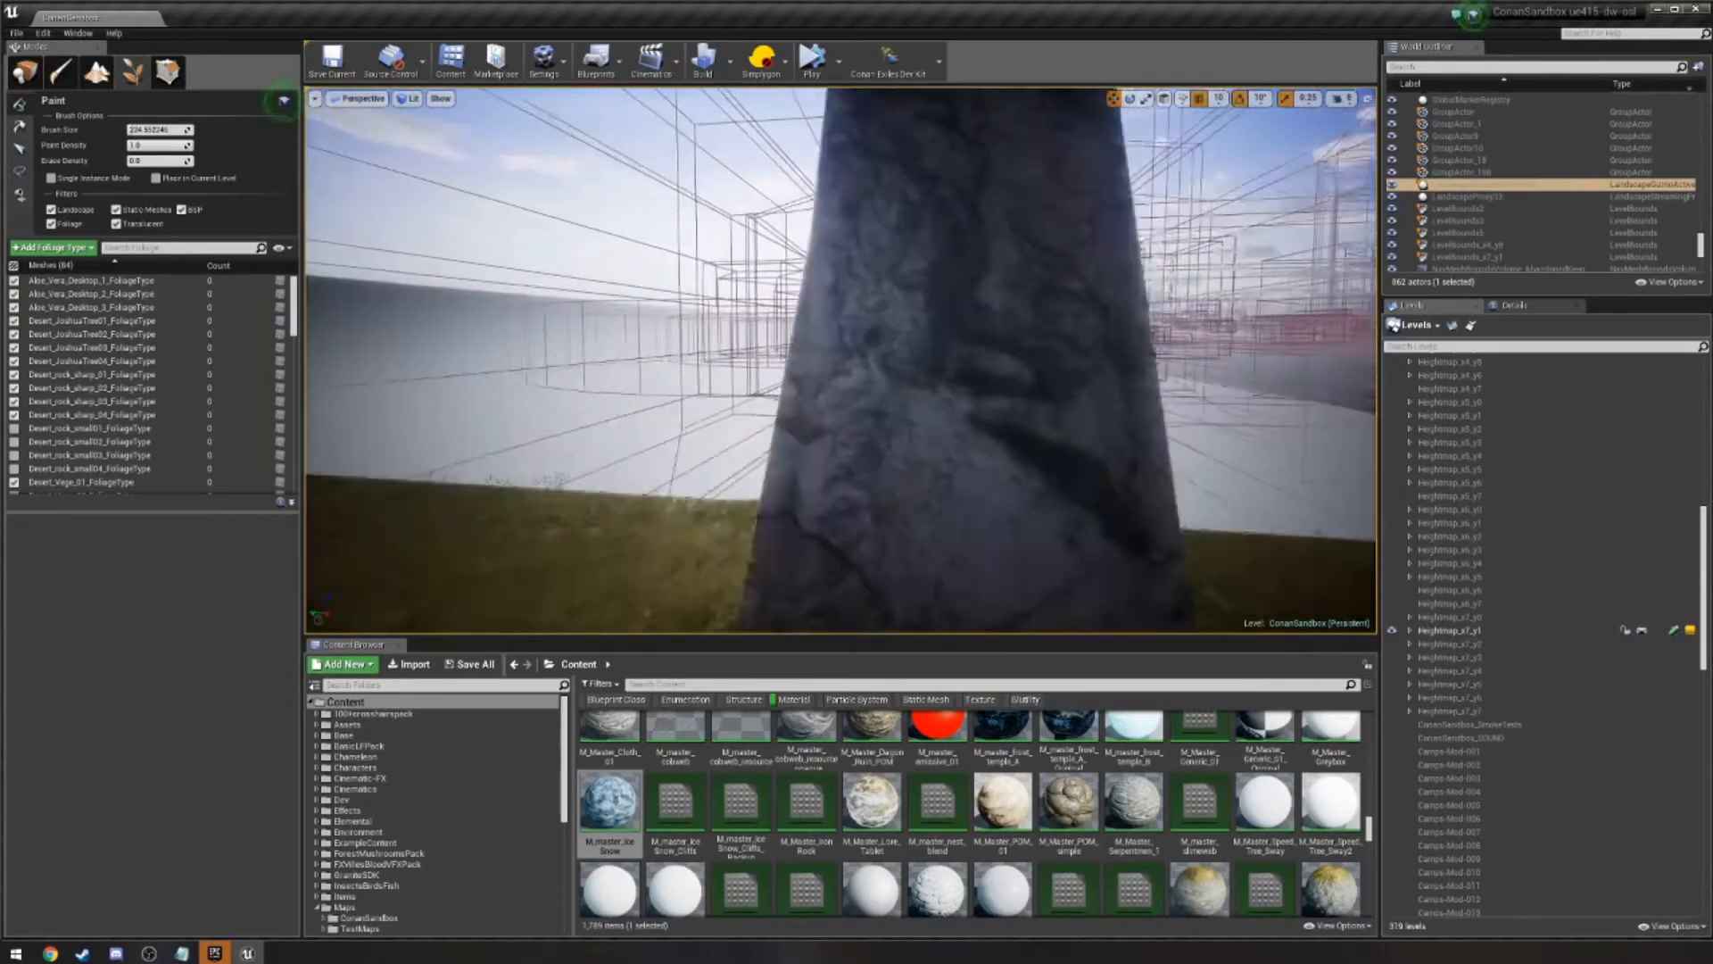
pyautogui.moveTo(841, 360); pyautogui.dragTo(1160, 361, button='right')
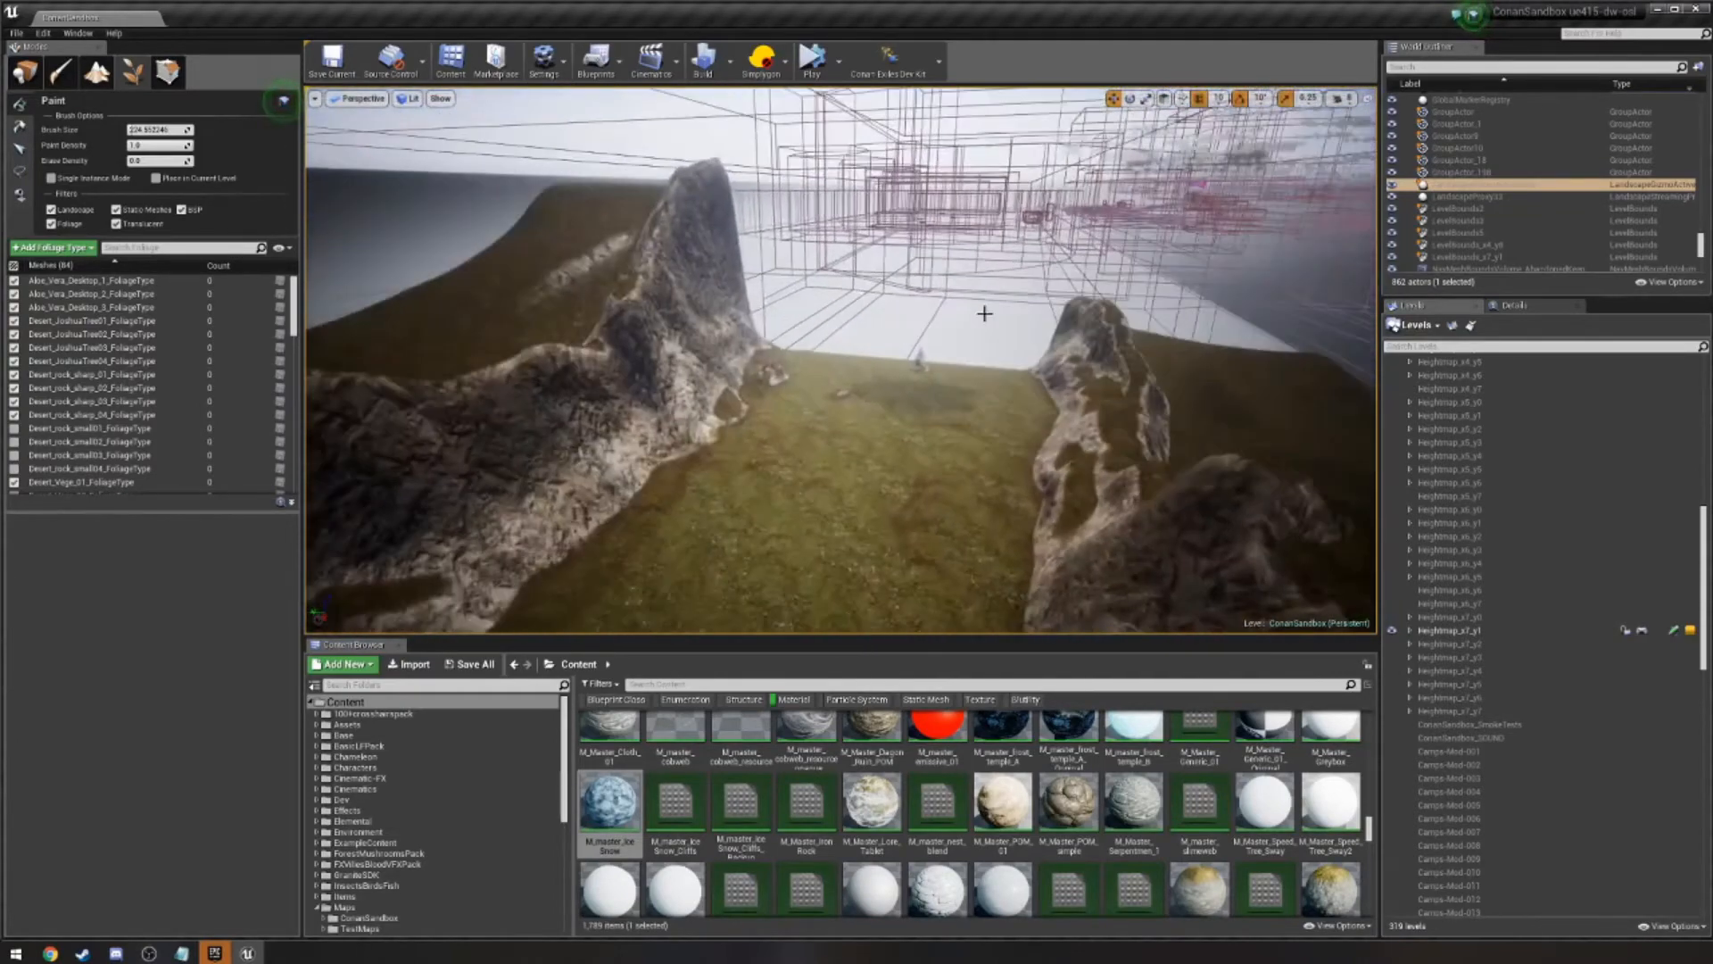
# Return to landscape sculpting, choose the Noise tool, and raise its tool strength.
pyautogui.click(108, 78)
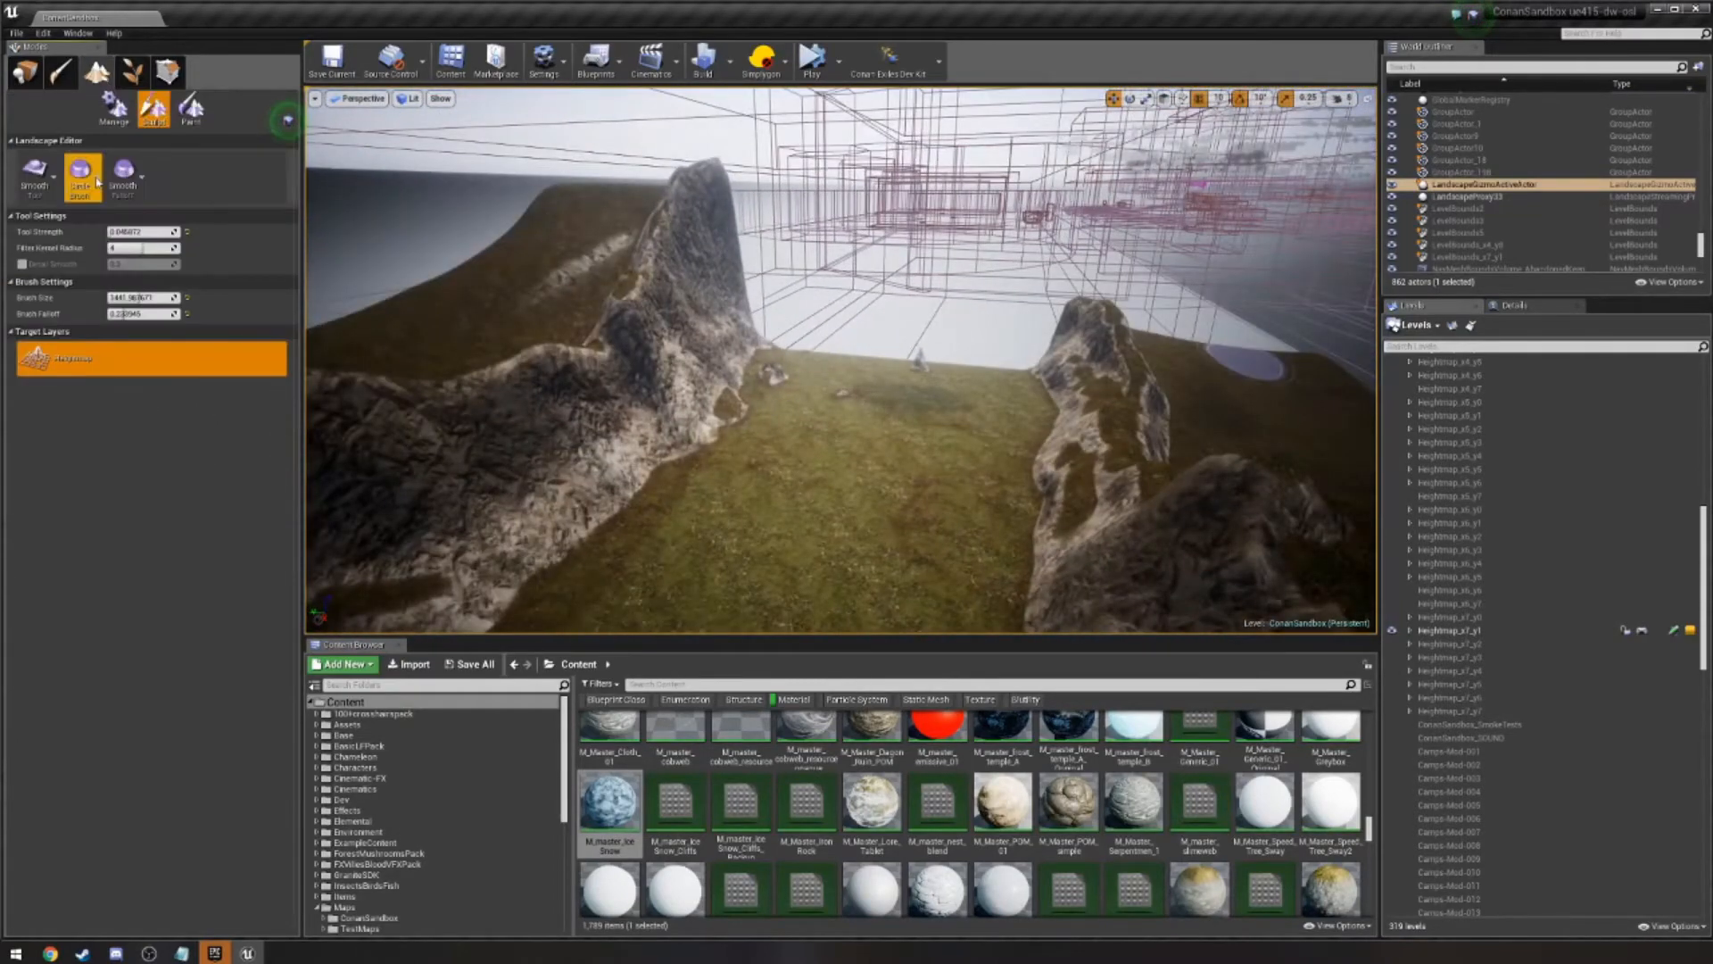
pyautogui.click(49, 174)
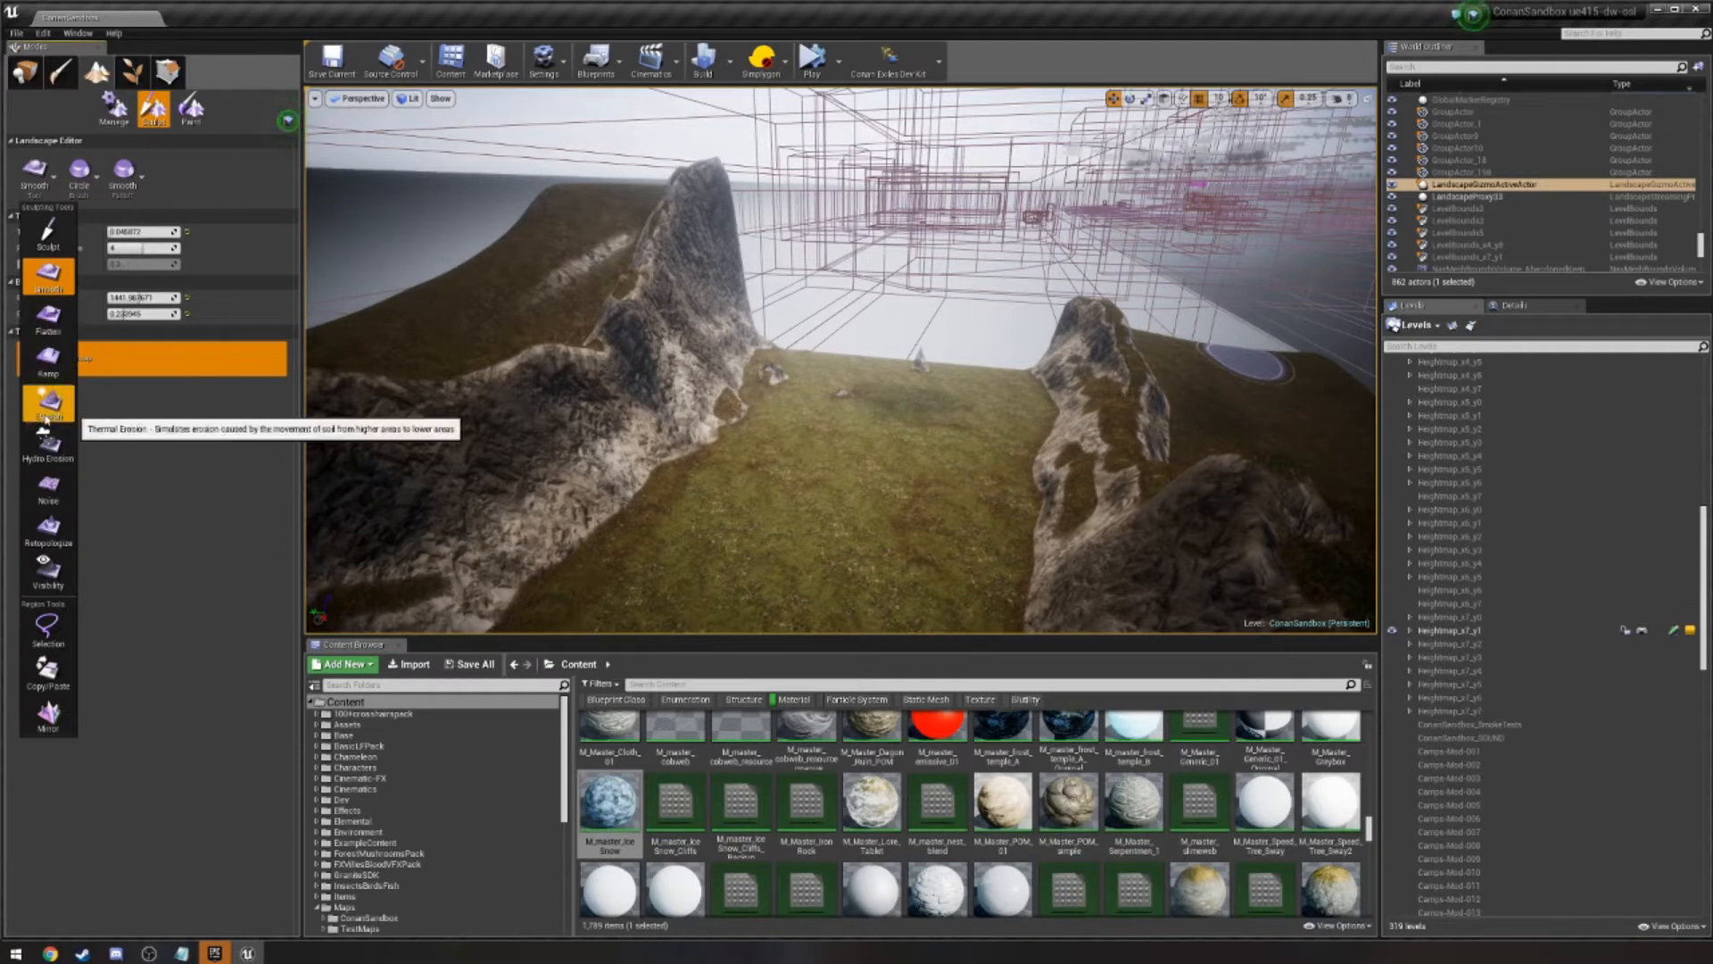
pyautogui.click(48, 489)
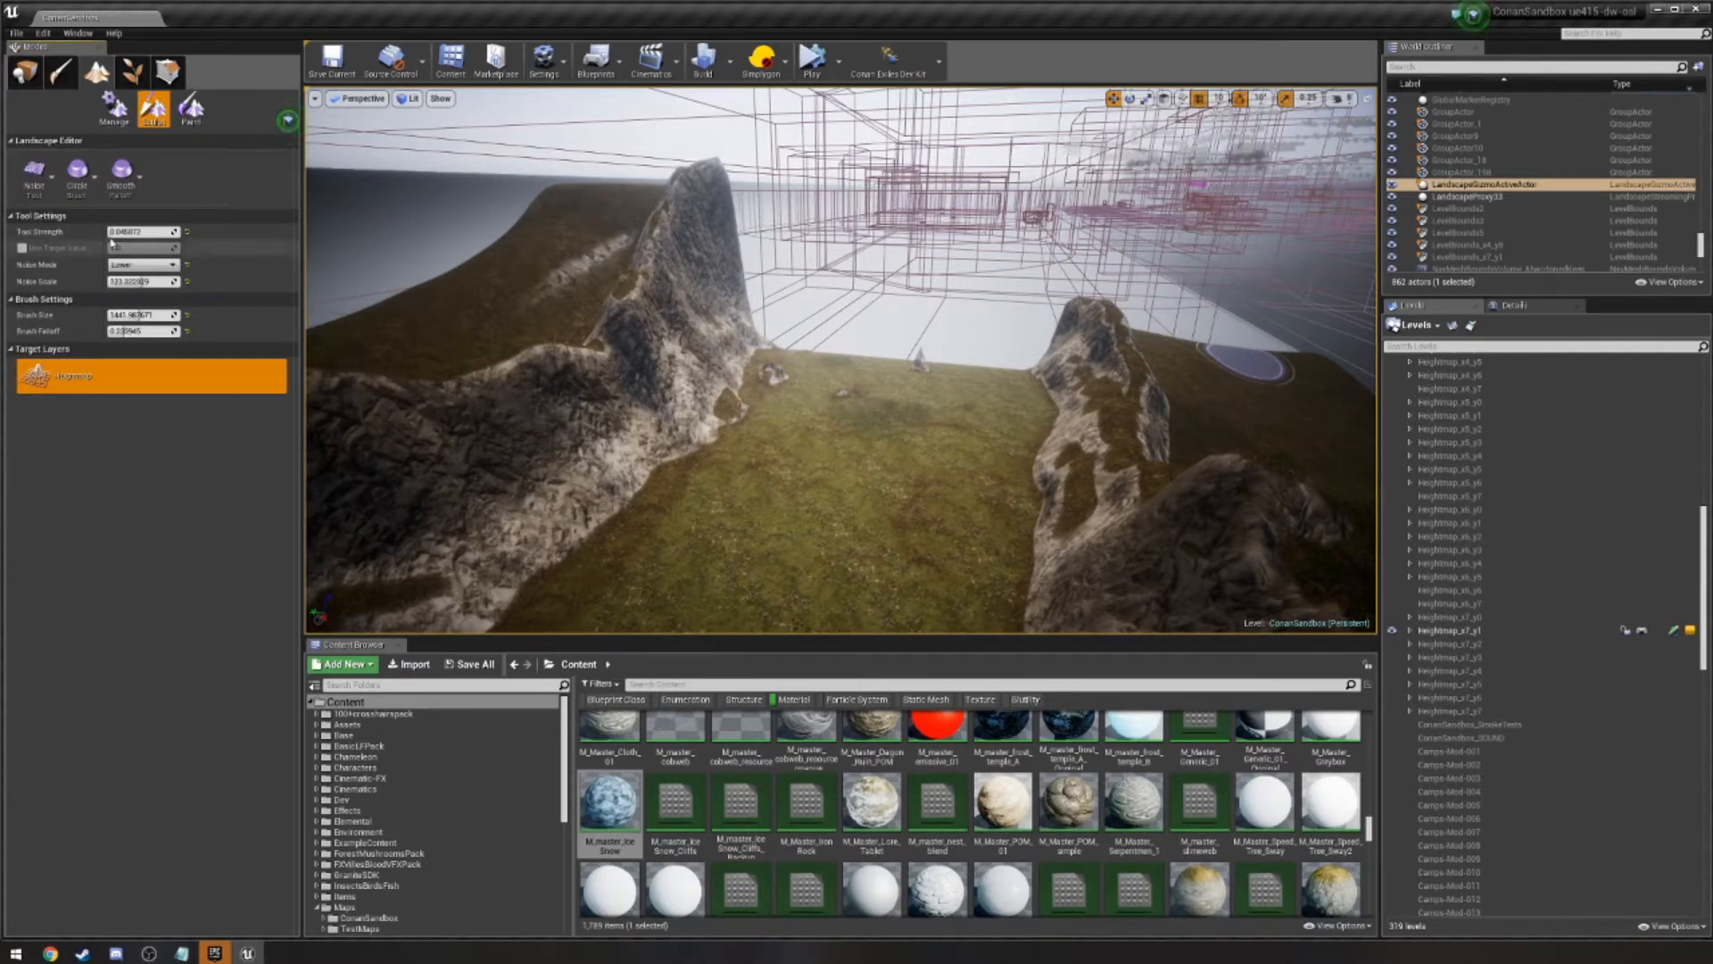
pyautogui.moveTo(116, 232); pyautogui.dragTo(117, 232)
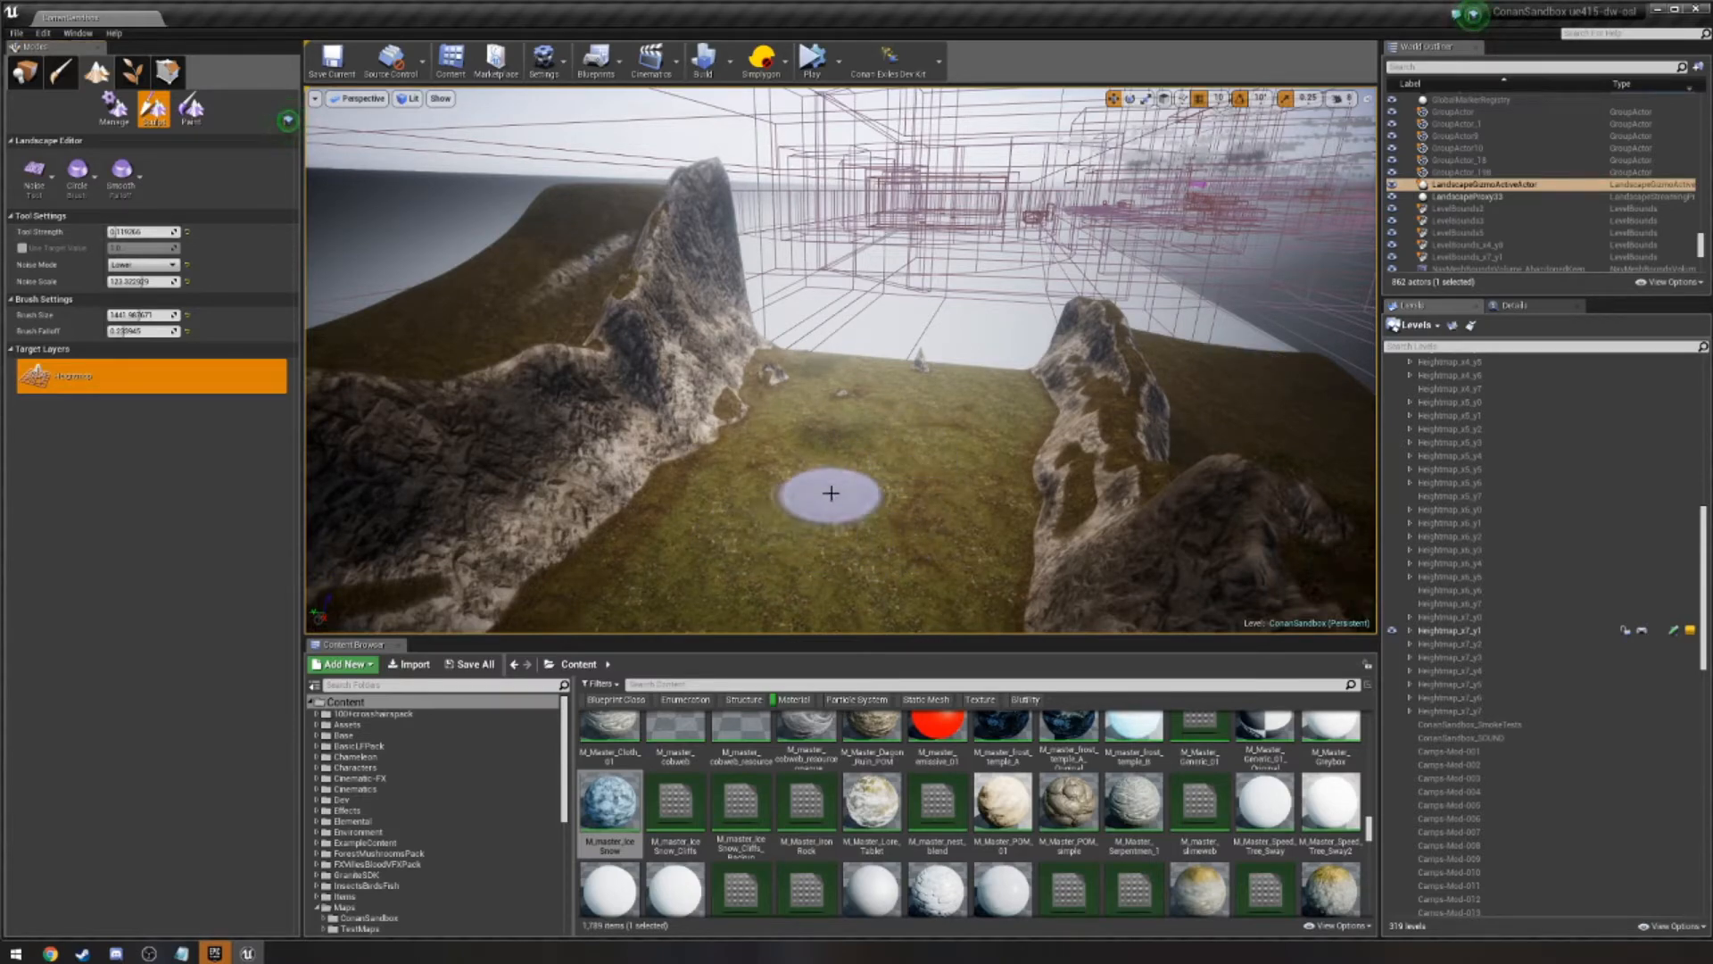
# Set the viewport camera speed to 7 and position the view over the near end of the valley floor.
pyautogui.press('w')
pyautogui.moveTo(838, 428)
pyautogui.mouseDown(button='right')
pyautogui.moveTo(834, 597)
pyautogui.moveTo(847, 526)
pyautogui.mouseUp(button='right')
pyautogui.press('s')
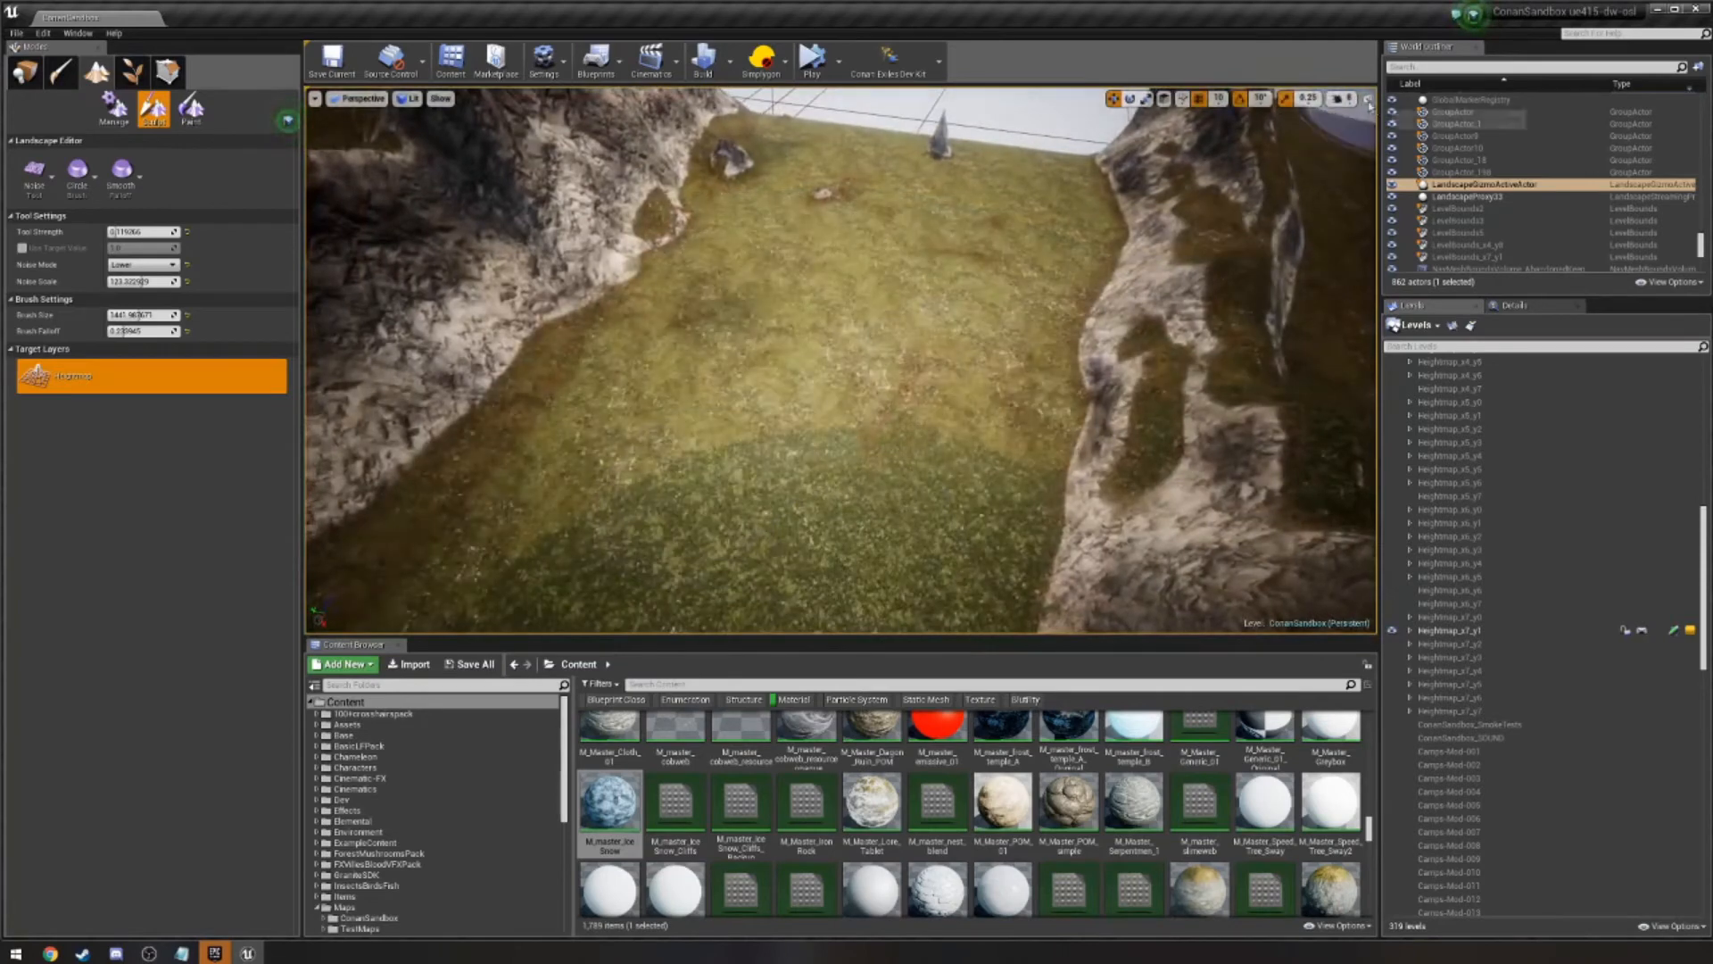
pyautogui.click(1342, 100)
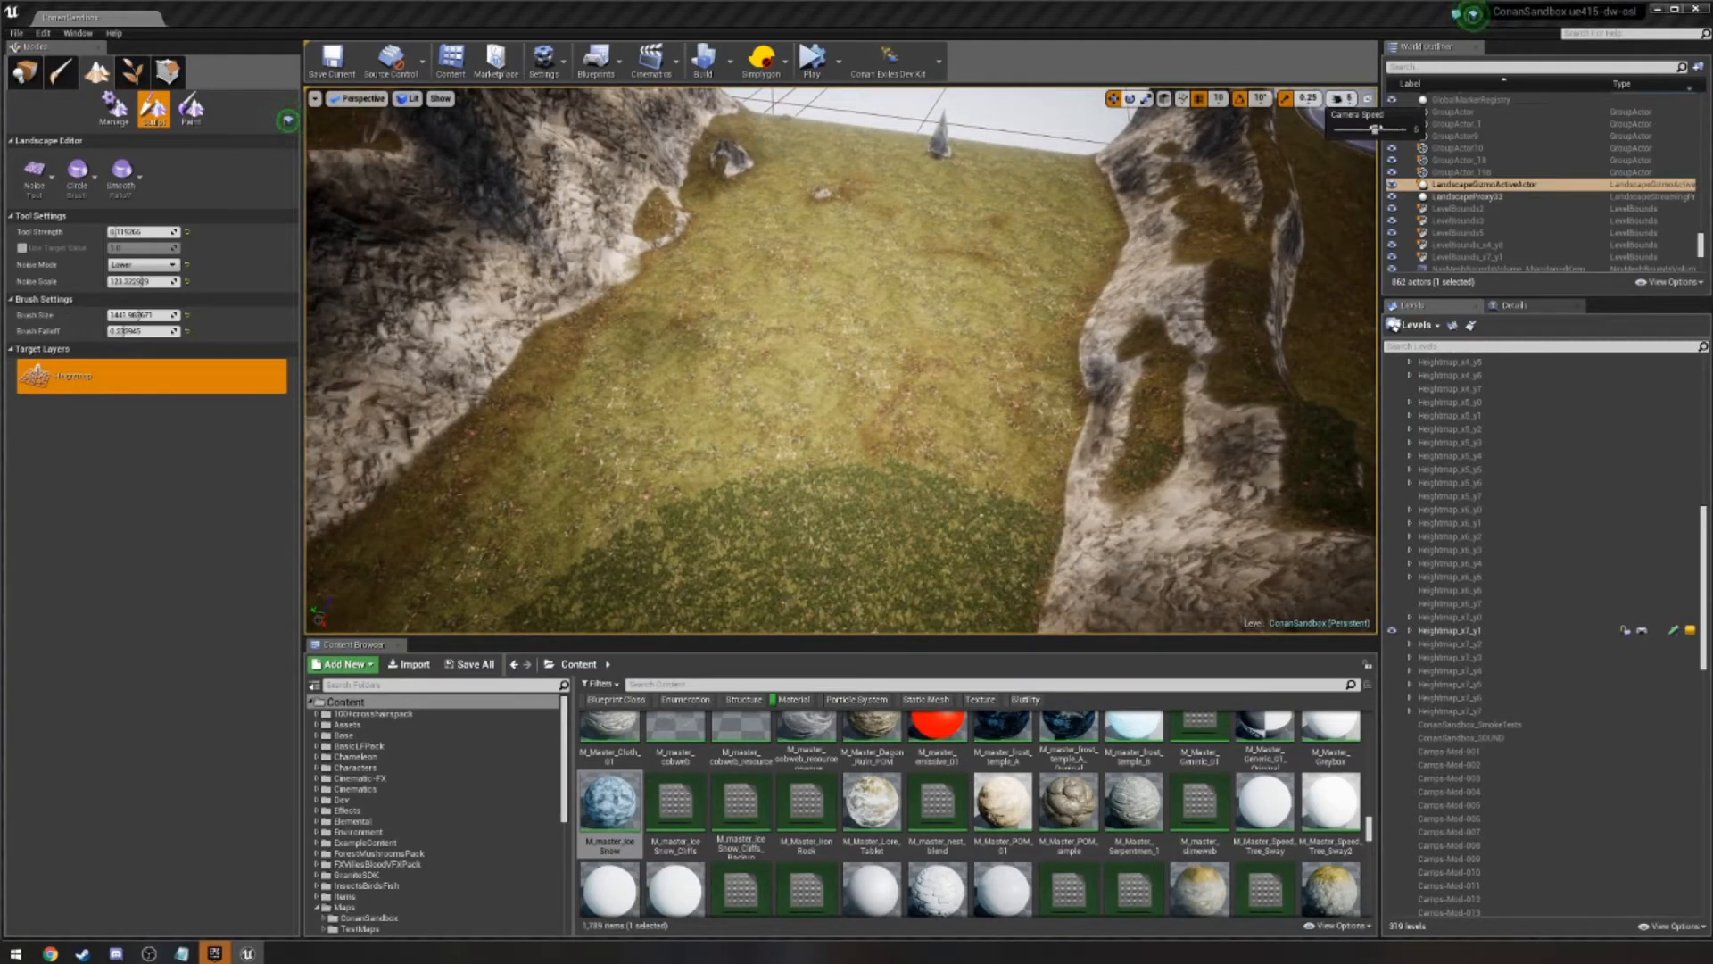
pyautogui.moveTo(1160, 428); pyautogui.dragTo(1164, 518, button='right')
pyautogui.press('w')
pyautogui.click(1341, 98)
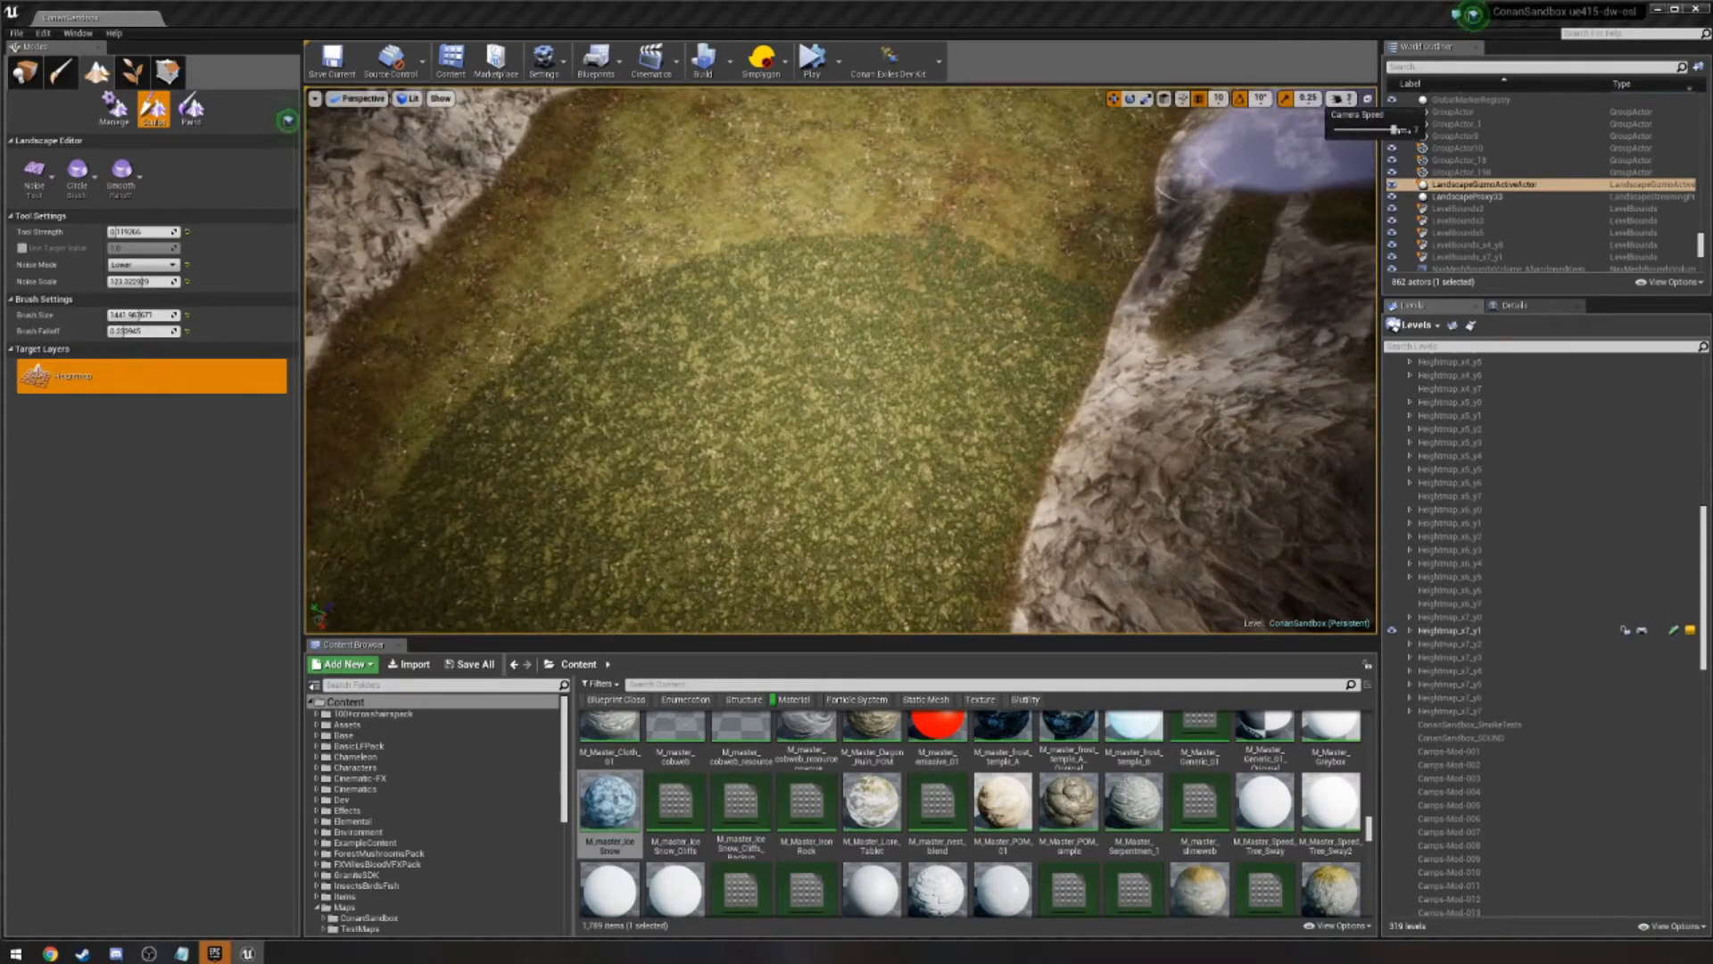
pyautogui.press('w')
pyautogui.moveTo(1080, 276); pyautogui.dragTo(1114, 138, button='right')
pyautogui.press('s')
pyautogui.moveTo(714, 178); pyautogui.dragTo(703, 217, button='right')
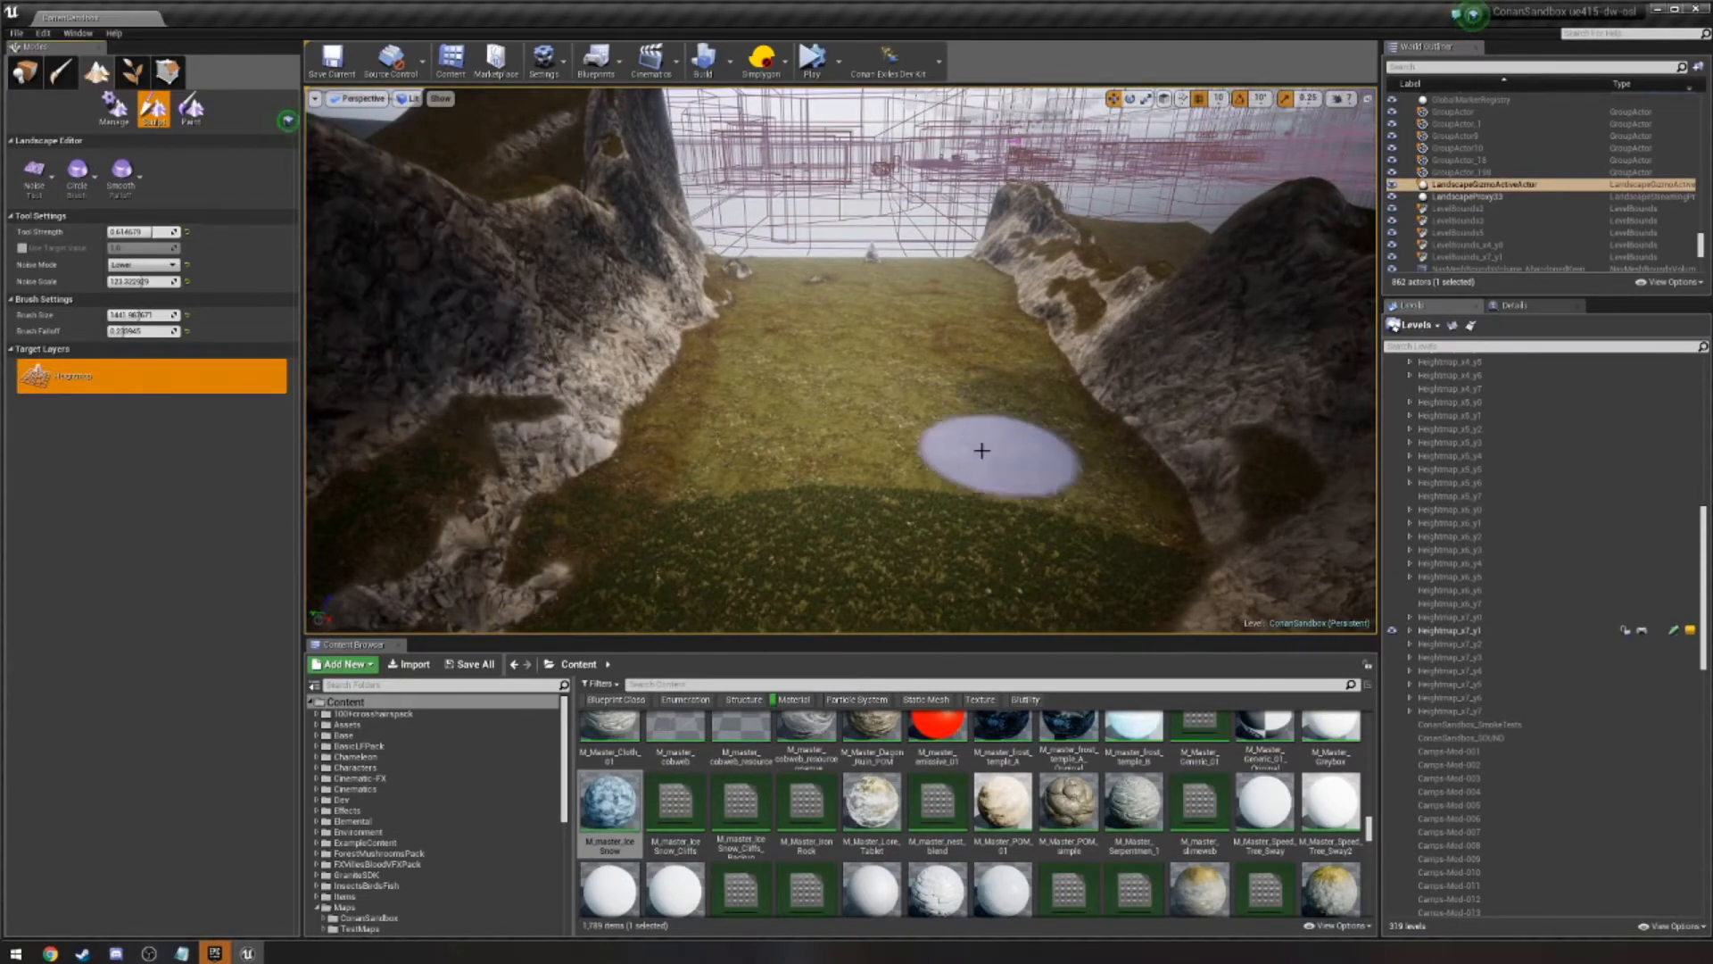
# Try Noise strokes across the valley floor at two decreasing tool strengths, undoing each stroke.
pyautogui.moveTo(910, 443); pyautogui.dragTo(765, 451)
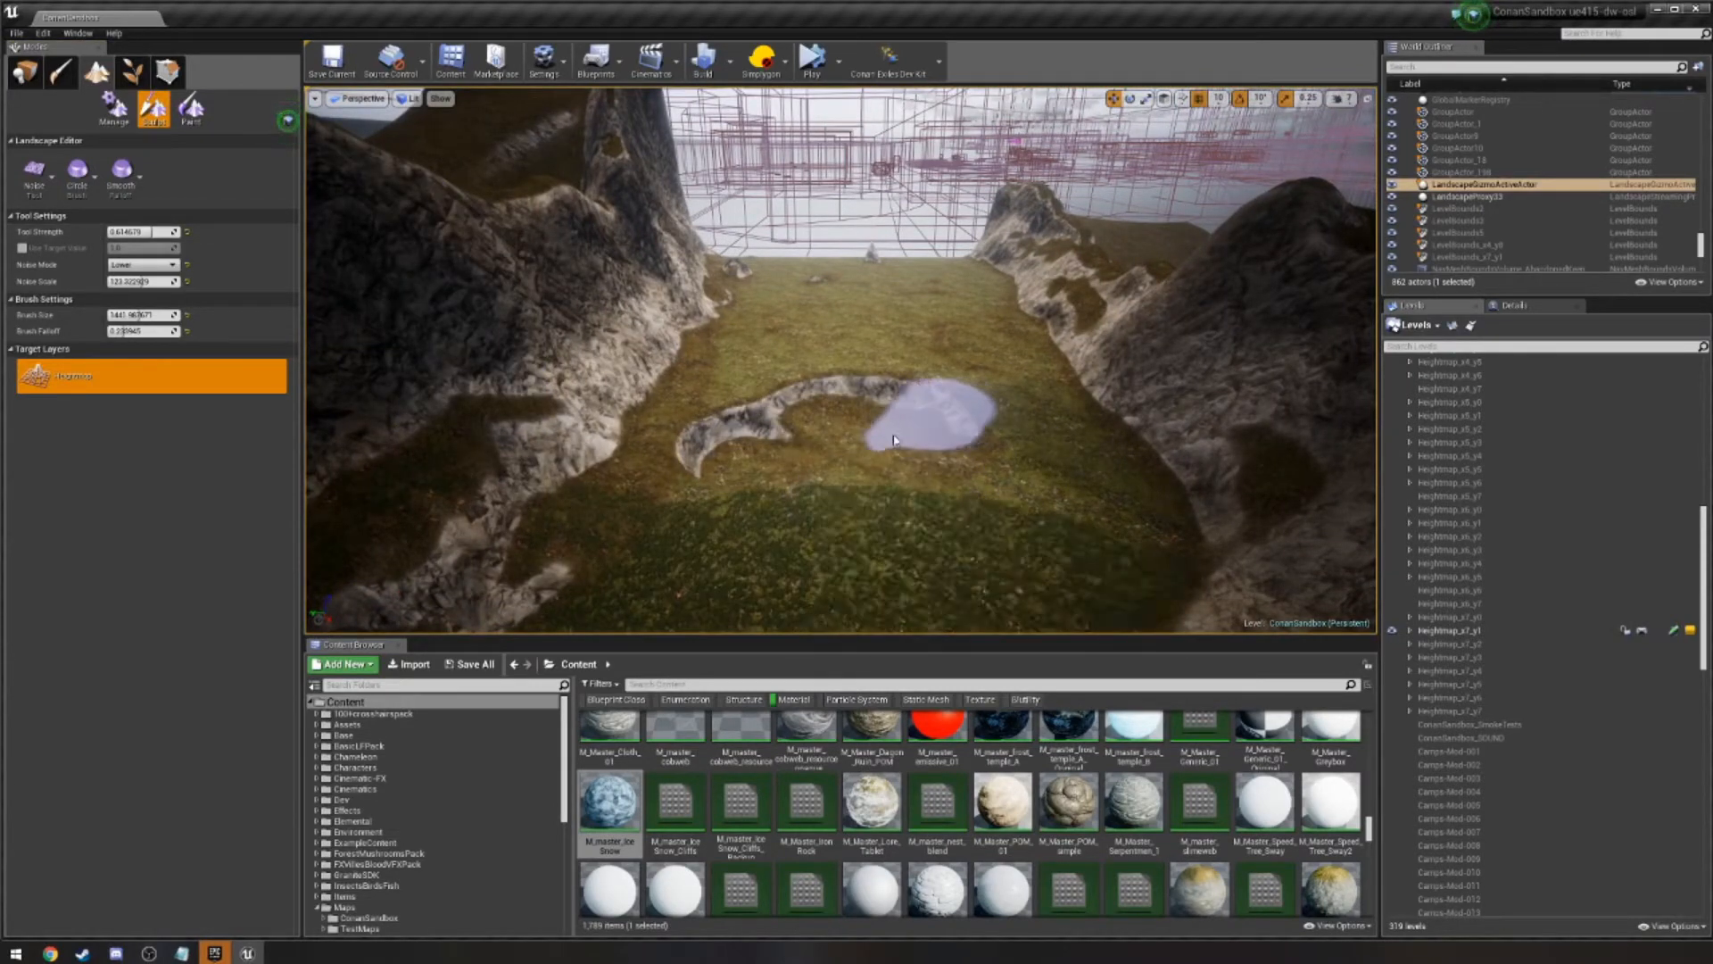
pyautogui.hotkey('ctrl', 'z')
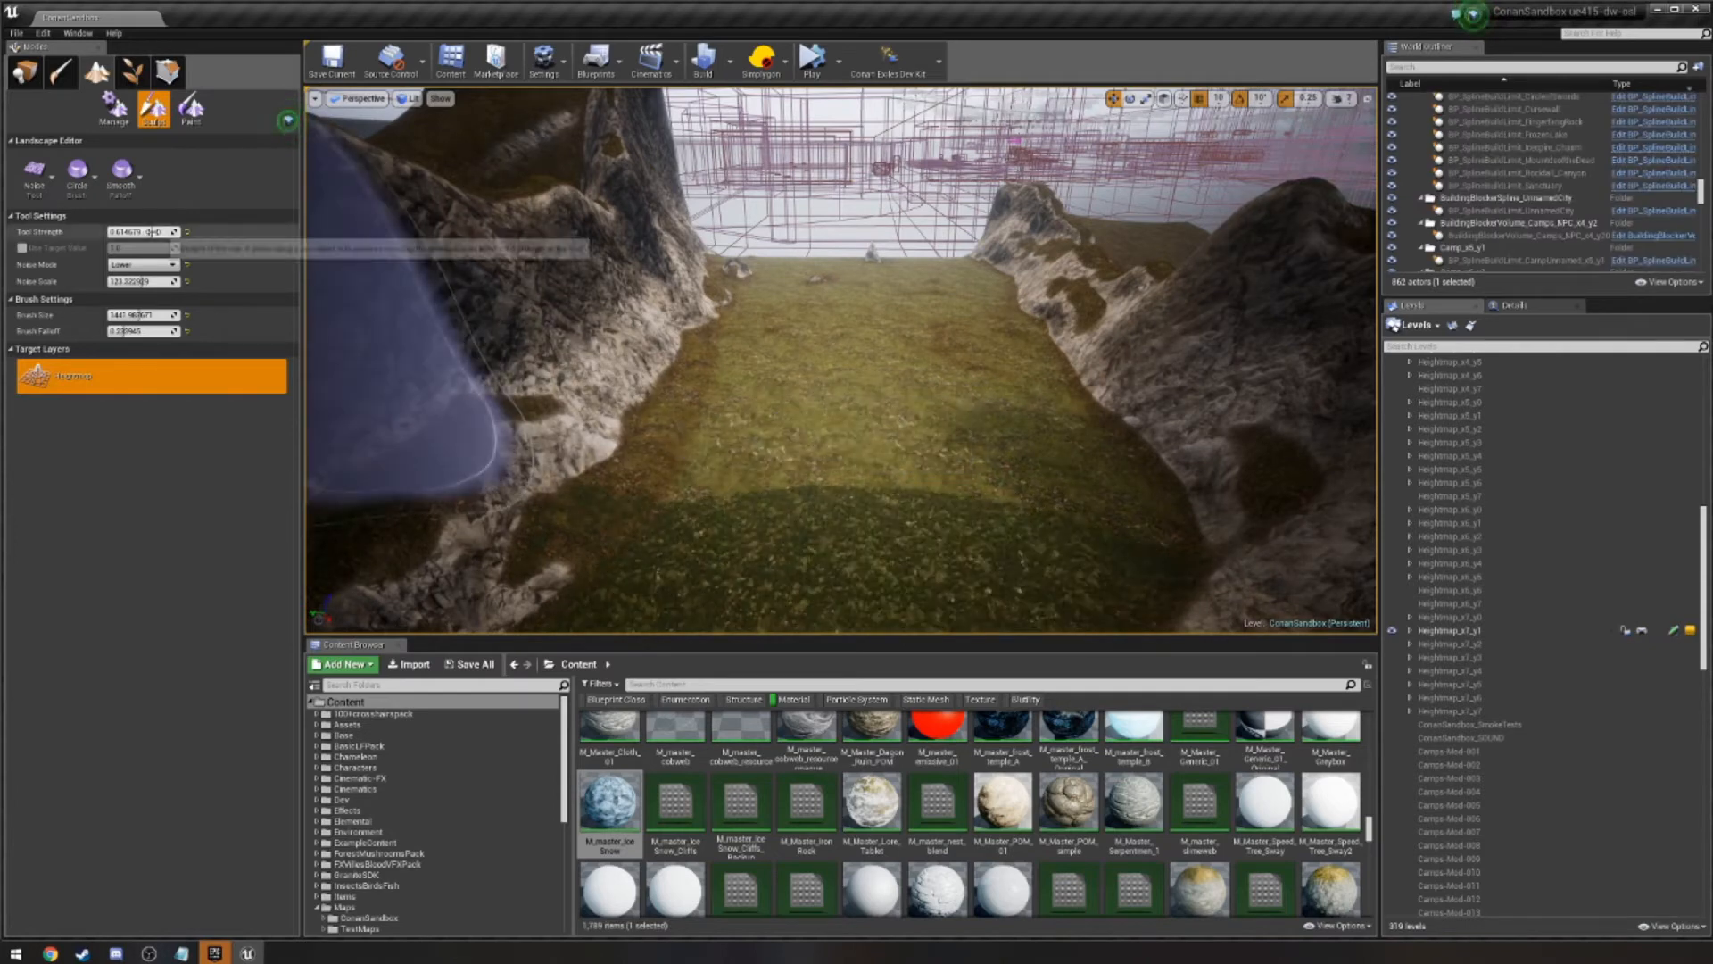
pyautogui.moveTo(150, 232); pyautogui.dragTo(141, 232)
pyautogui.moveTo(933, 447)
pyautogui.mouseDown()
pyautogui.moveTo(893, 432)
pyautogui.moveTo(892, 486)
pyautogui.mouseUp()
pyautogui.hotkey('ctrl', 'z')
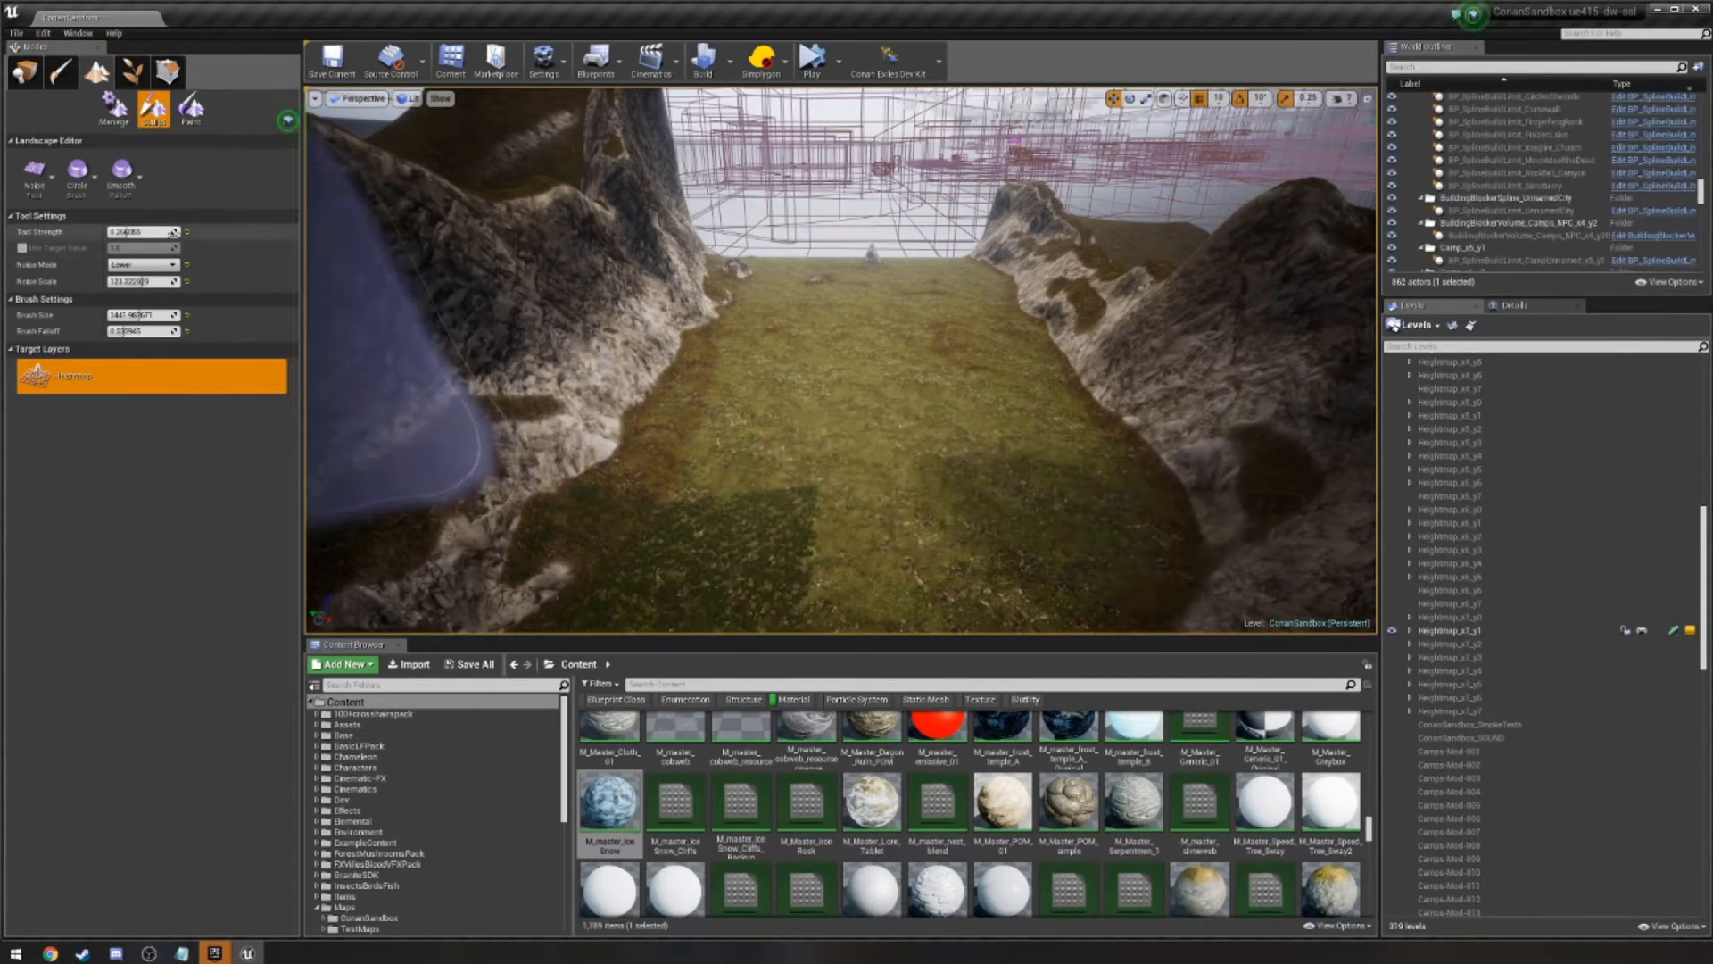
# Lower the Noise tool's strength to about 0.15 and roughen the valley floor from the near end to the far end.
pyautogui.moveTo(126, 232); pyautogui.dragTo(119, 232)
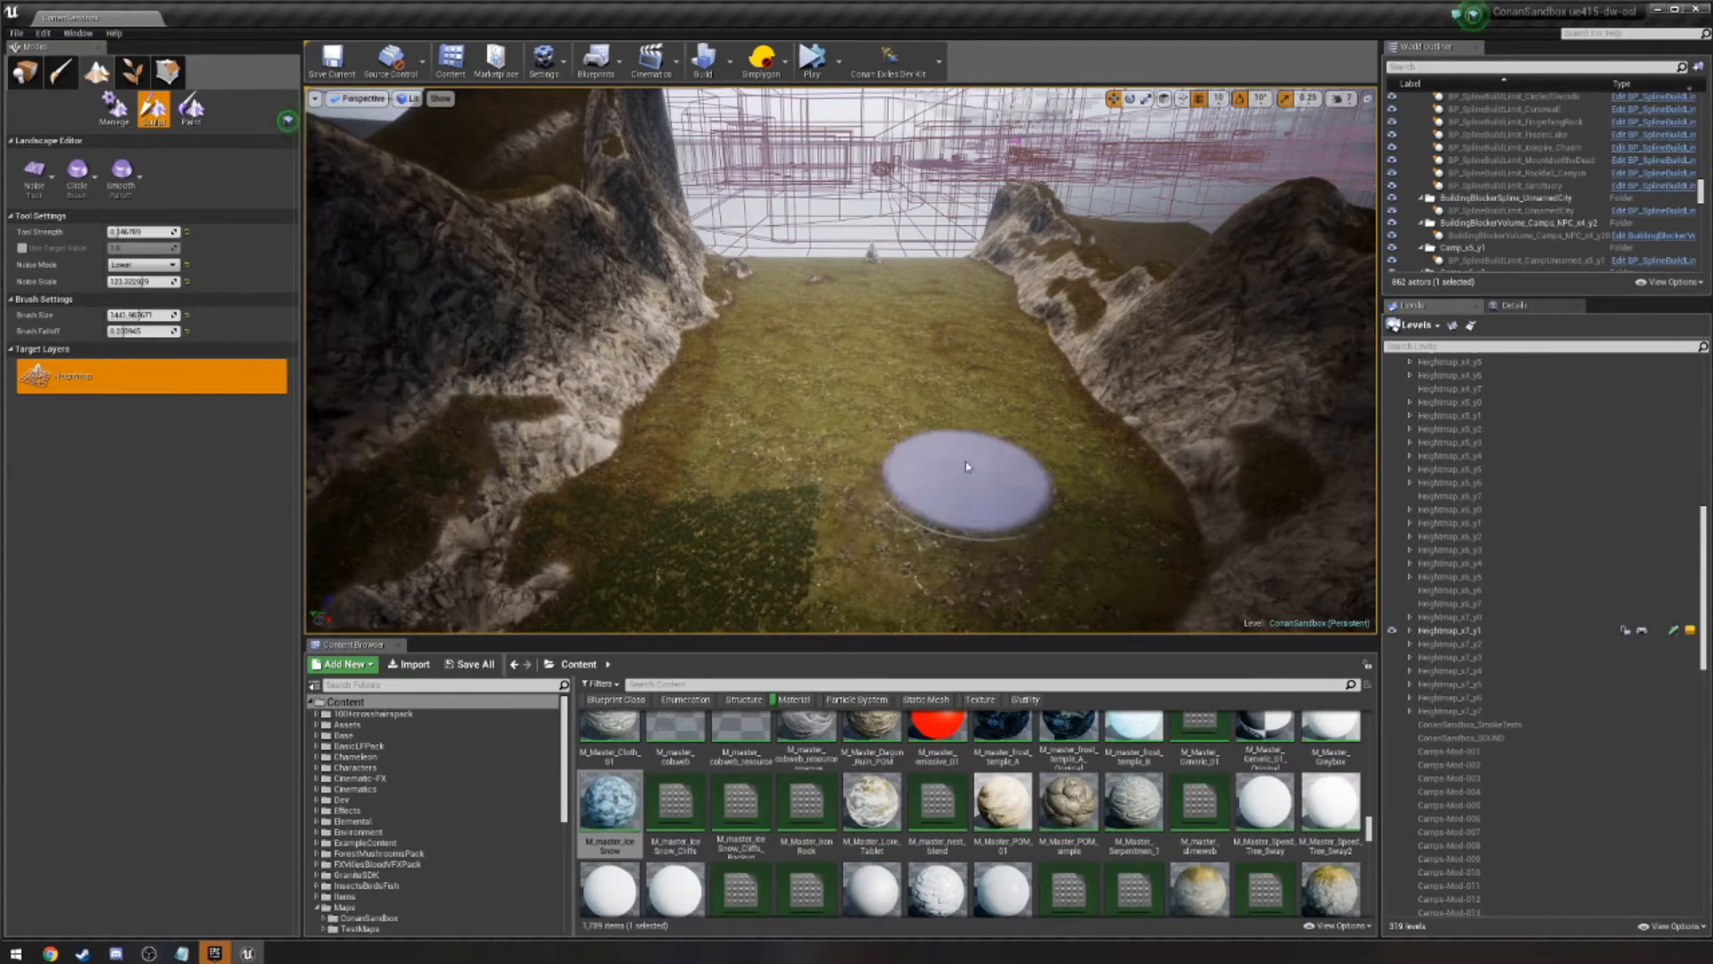
pyautogui.moveTo(1097, 523)
pyautogui.mouseDown()
pyautogui.moveTo(976, 293)
pyautogui.moveTo(937, 357)
pyautogui.moveTo(795, 402)
pyautogui.moveTo(708, 563)
pyautogui.moveTo(612, 554)
pyautogui.moveTo(753, 426)
pyautogui.moveTo(714, 390)
pyautogui.moveTo(778, 270)
pyautogui.moveTo(800, 340)
pyautogui.mouseUp()
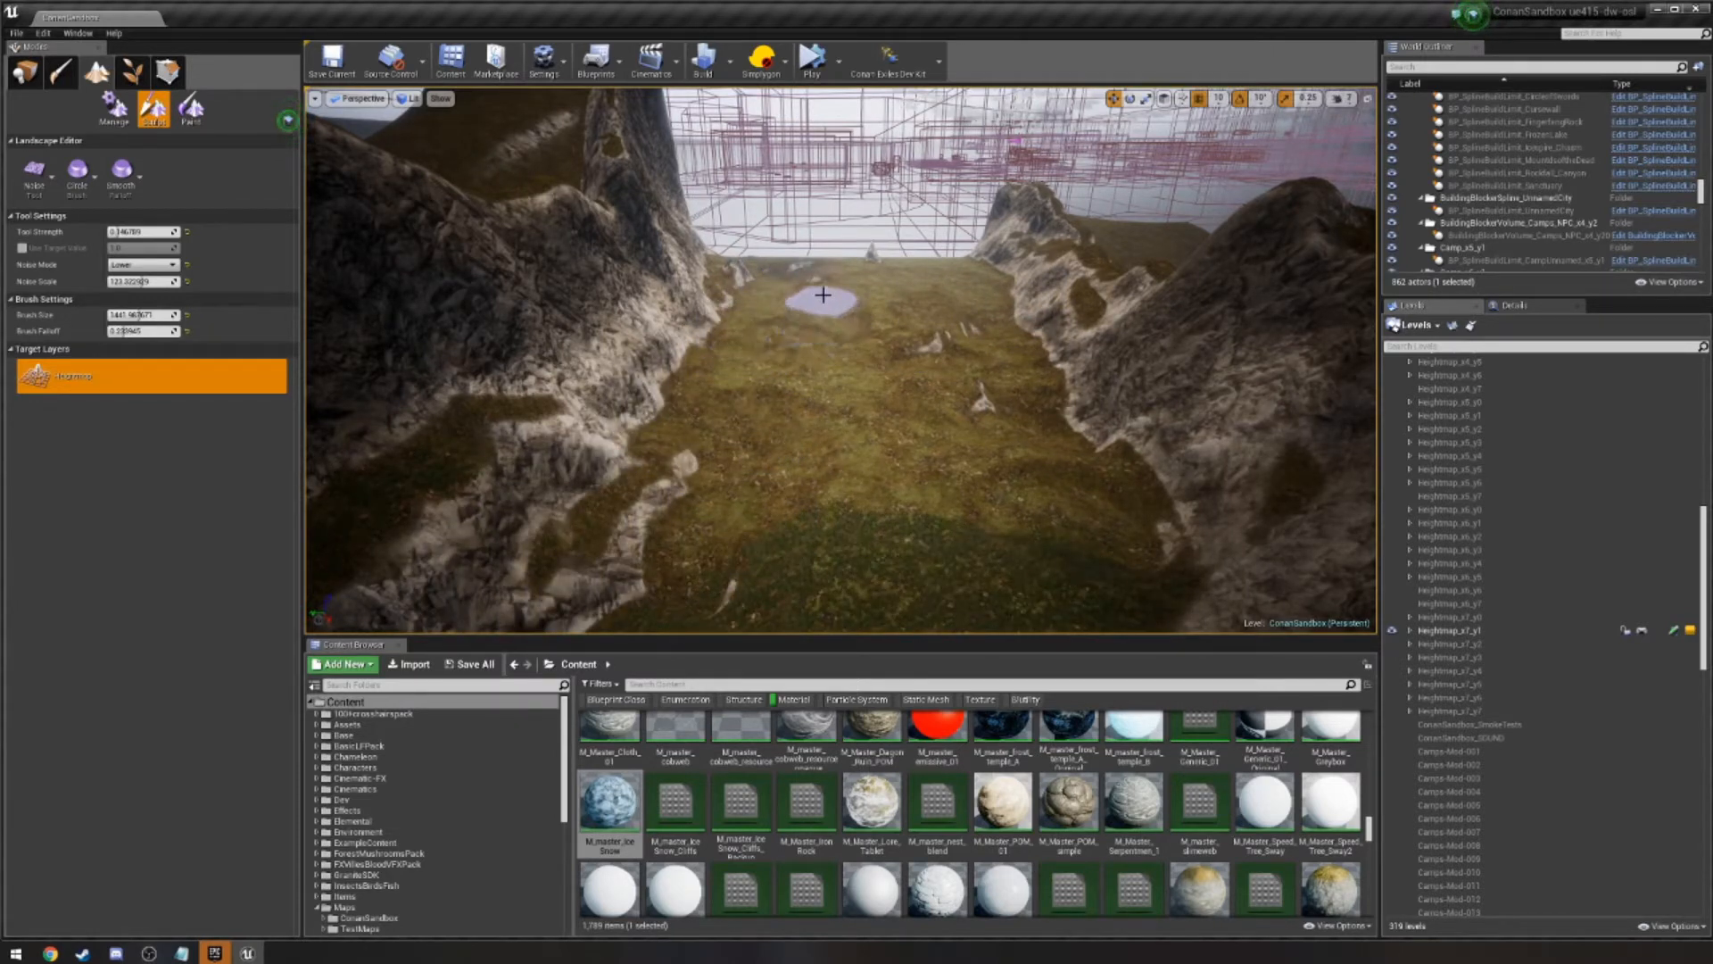
pyautogui.moveTo(925, 313)
pyautogui.mouseDown()
pyautogui.moveTo(848, 371)
pyautogui.moveTo(759, 497)
pyautogui.moveTo(990, 581)
pyautogui.moveTo(1044, 451)
pyautogui.moveTo(916, 278)
pyautogui.mouseUp()
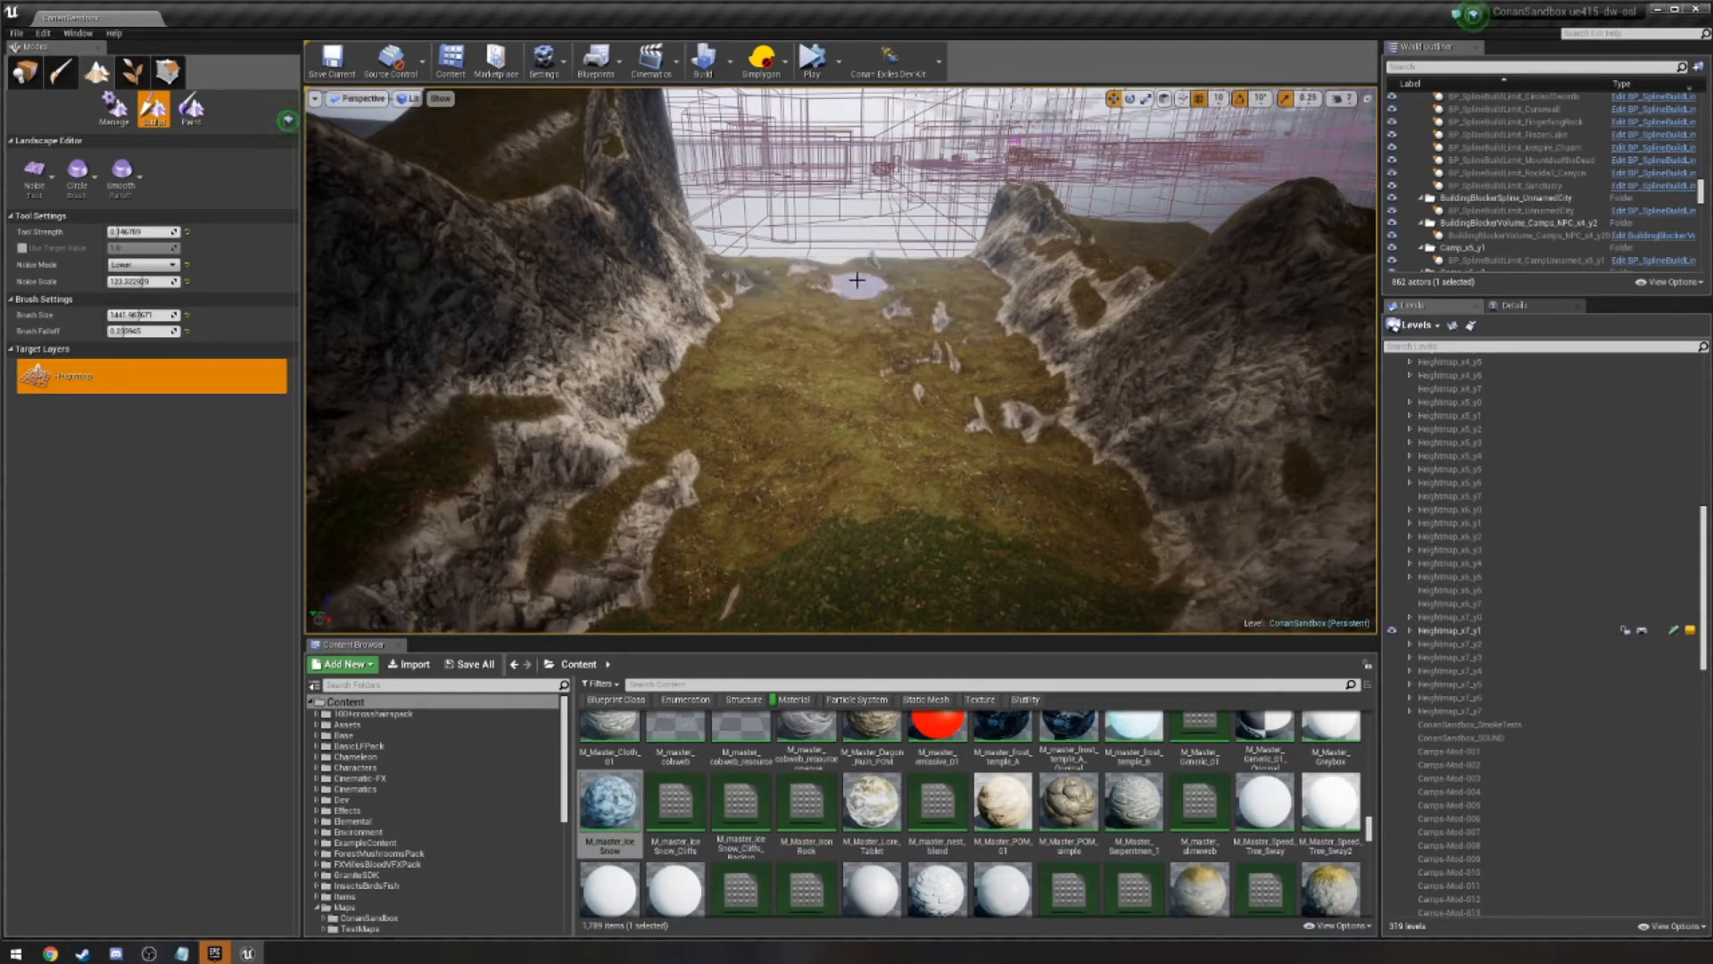
pyautogui.moveTo(919, 273)
pyautogui.mouseDown()
pyautogui.moveTo(860, 321)
pyautogui.moveTo(968, 371)
pyautogui.moveTo(841, 497)
pyautogui.moveTo(724, 481)
pyautogui.moveTo(662, 576)
pyautogui.moveTo(835, 580)
pyautogui.mouseUp()
# Apply noise to the ground around the tall rock spike and switch to the Smooth tool.
pyautogui.press('w')
pyautogui.moveTo(834, 580)
pyautogui.mouseDown(button='right')
pyautogui.moveTo(776, 549)
pyautogui.moveTo(901, 473)
pyautogui.moveTo(893, 526)
pyautogui.moveTo(896, 473)
pyautogui.moveTo(857, 455)
pyautogui.moveTo(914, 500)
pyautogui.moveTo(841, 546)
pyautogui.mouseUp(button='right')
pyautogui.press('s')
pyautogui.moveTo(887, 440); pyautogui.dragTo(901, 415)
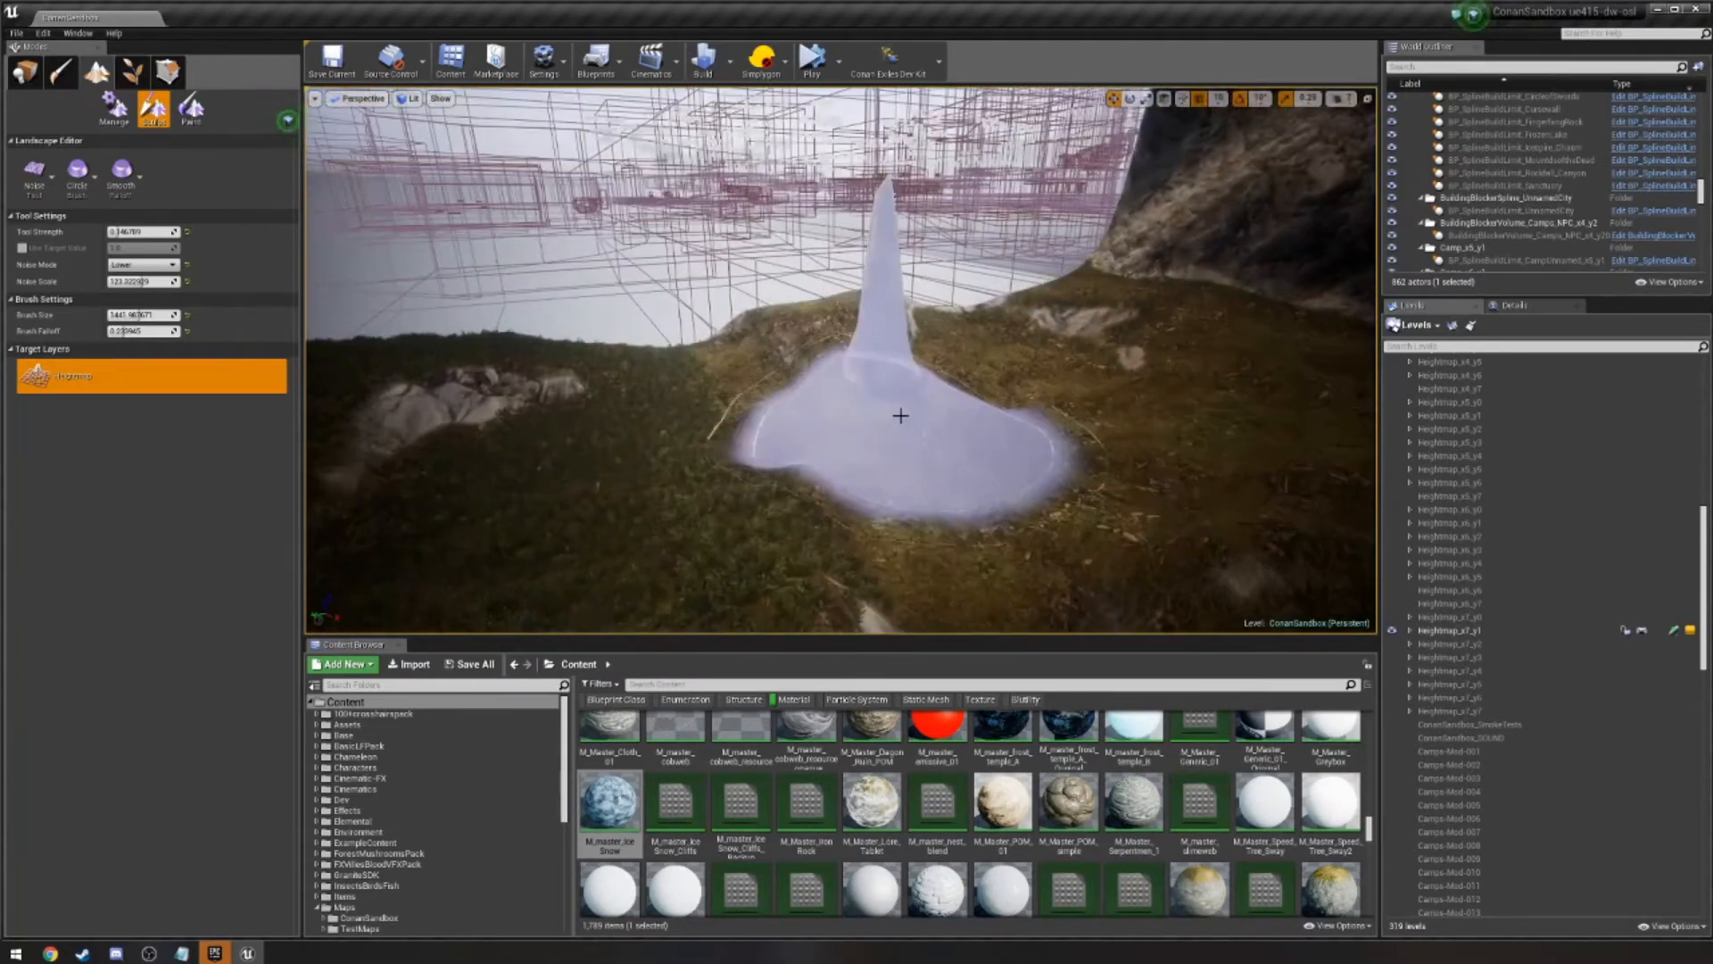
pyautogui.click(53, 157)
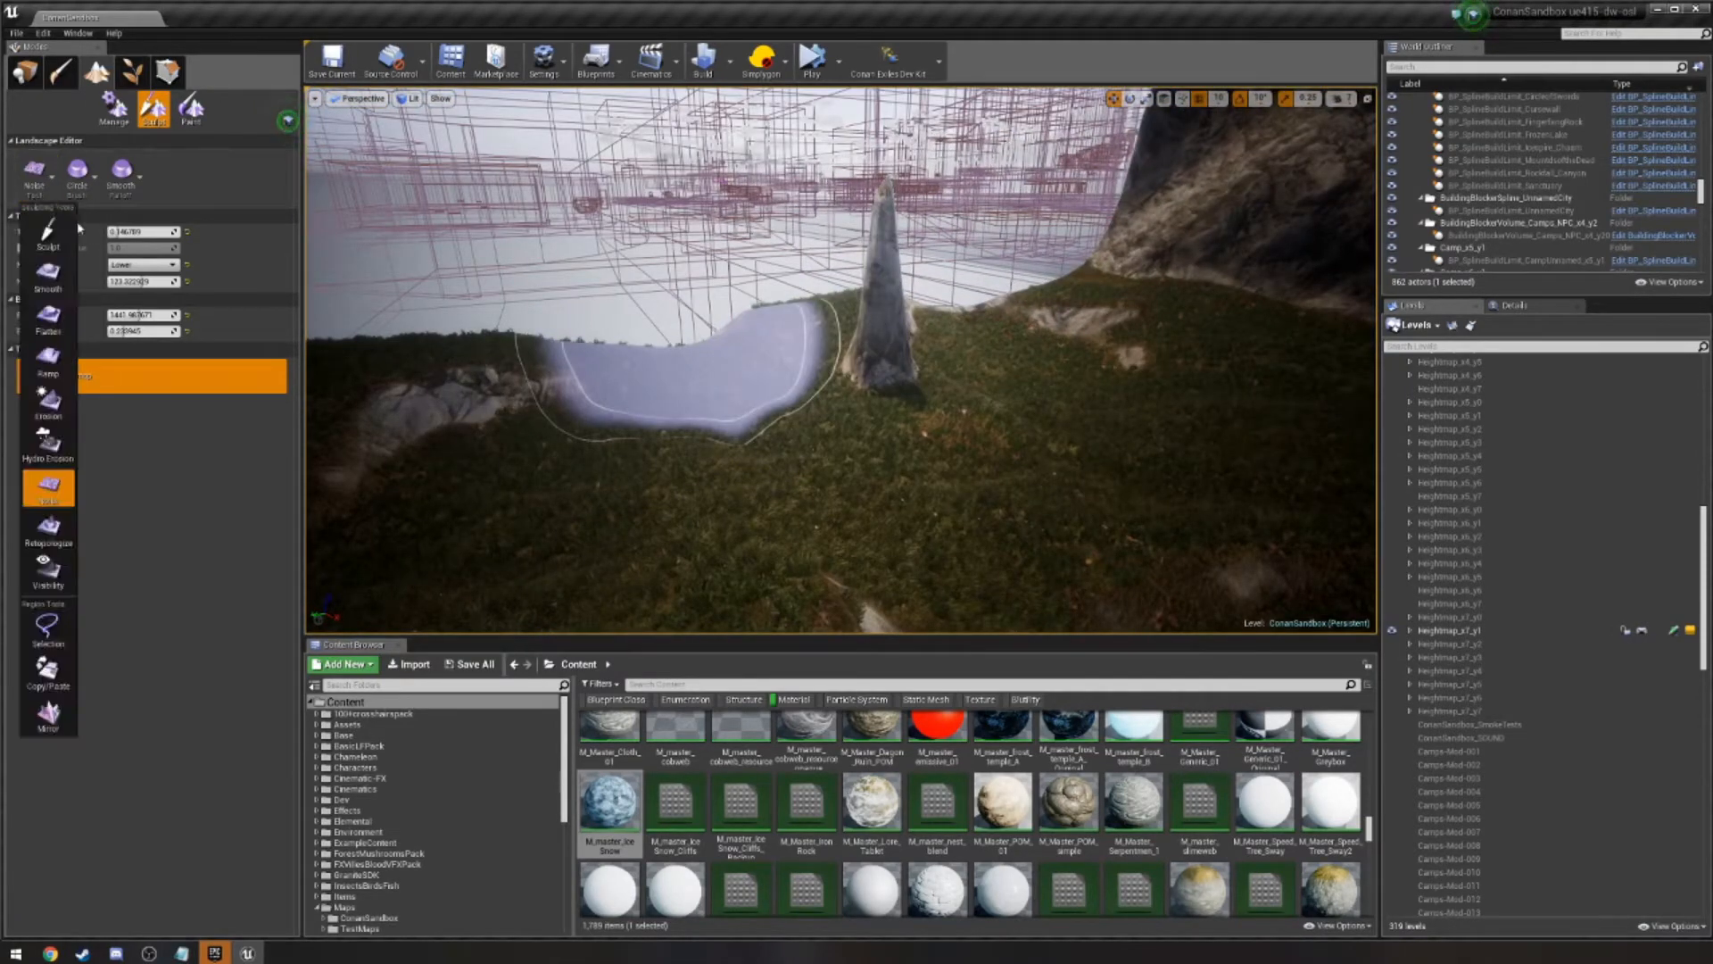
pyautogui.click(48, 275)
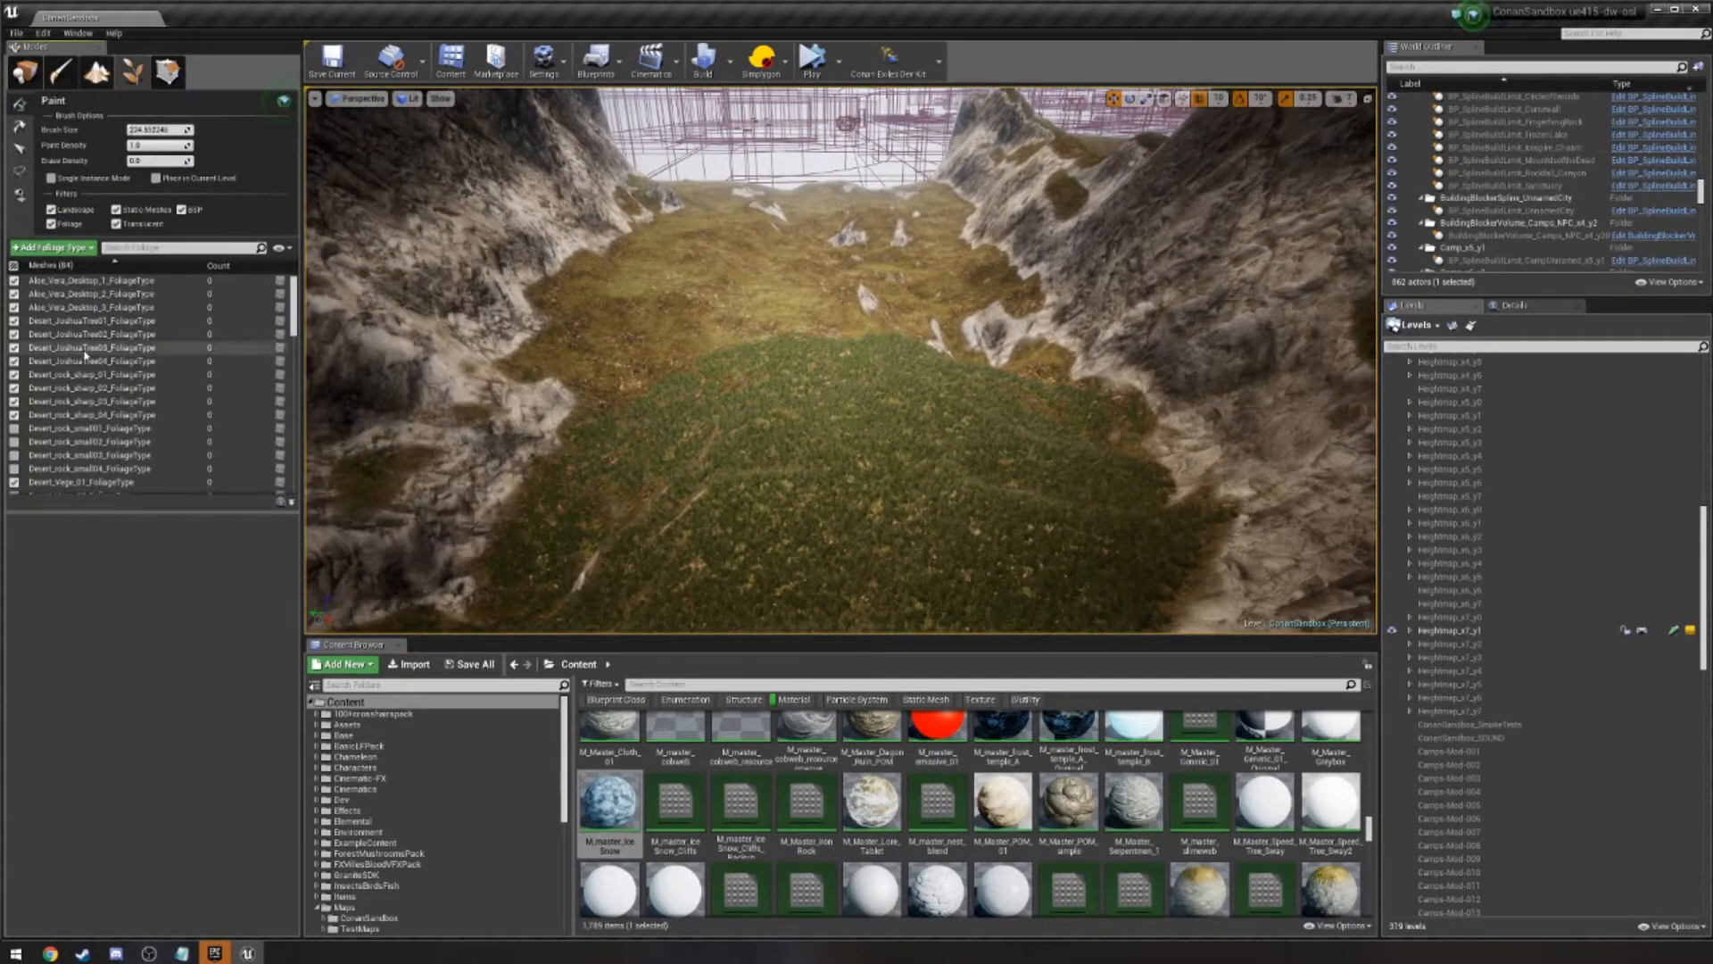
# Deselect all foliage types and filter the foliage list by "tree".
pyautogui.click(14, 266)
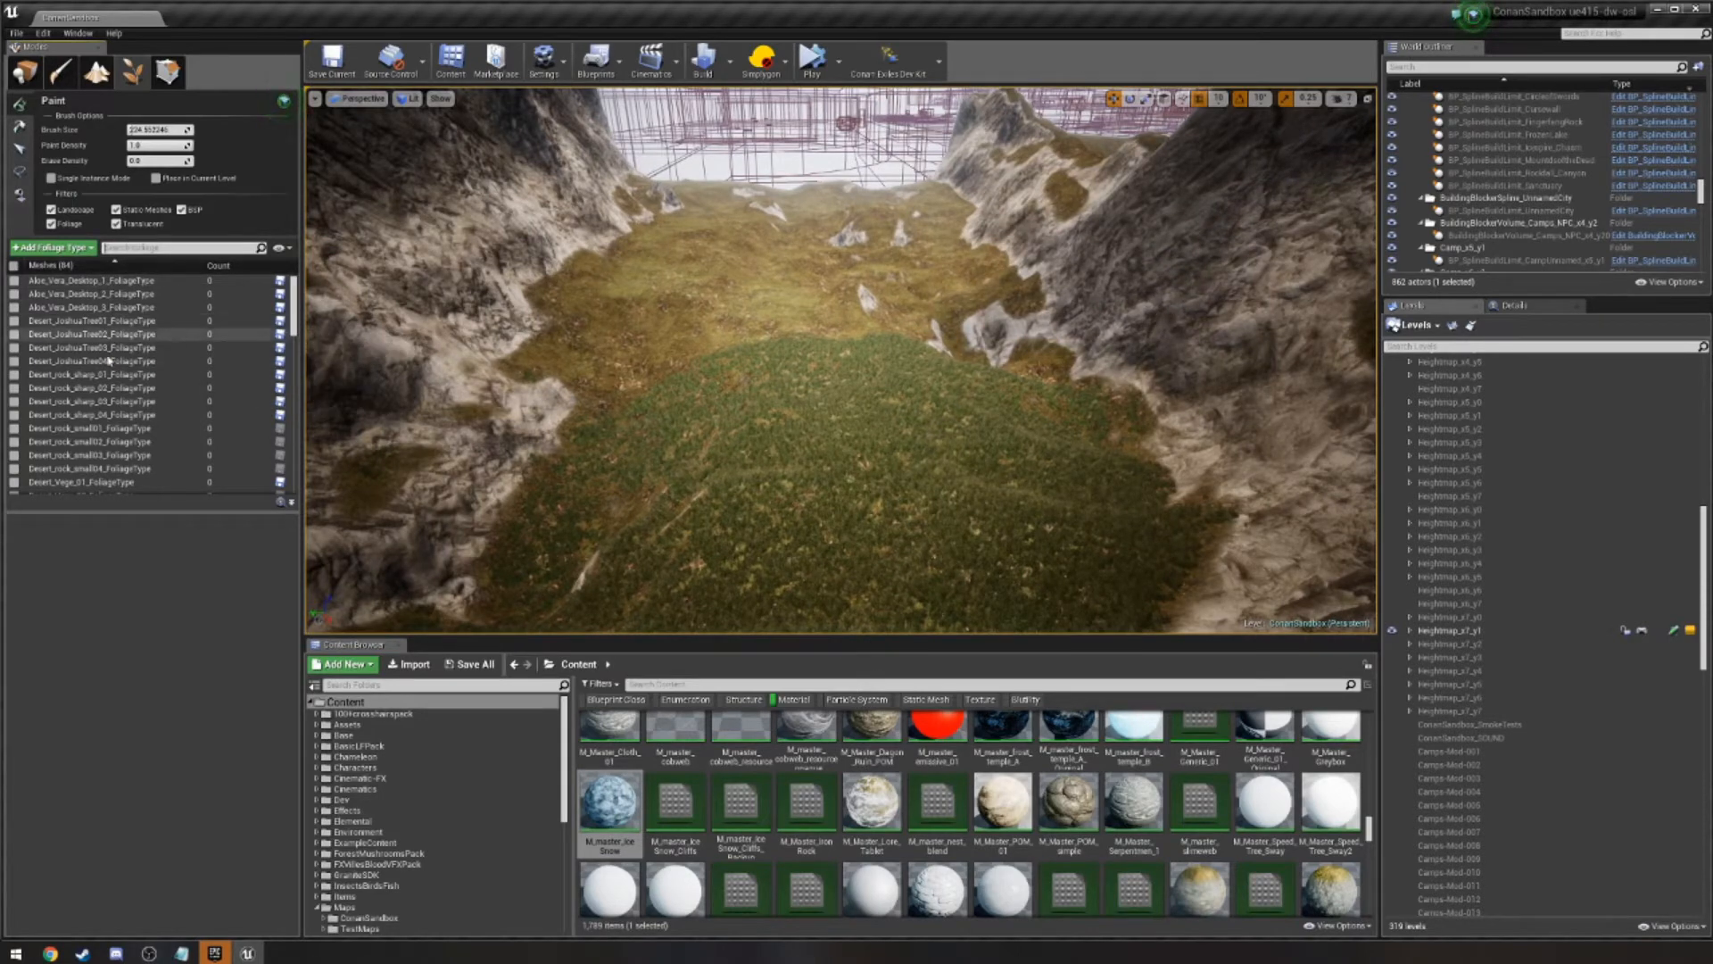
pyautogui.scroll(-10, 112, 336)
pyautogui.scroll(-10, 112, 336)
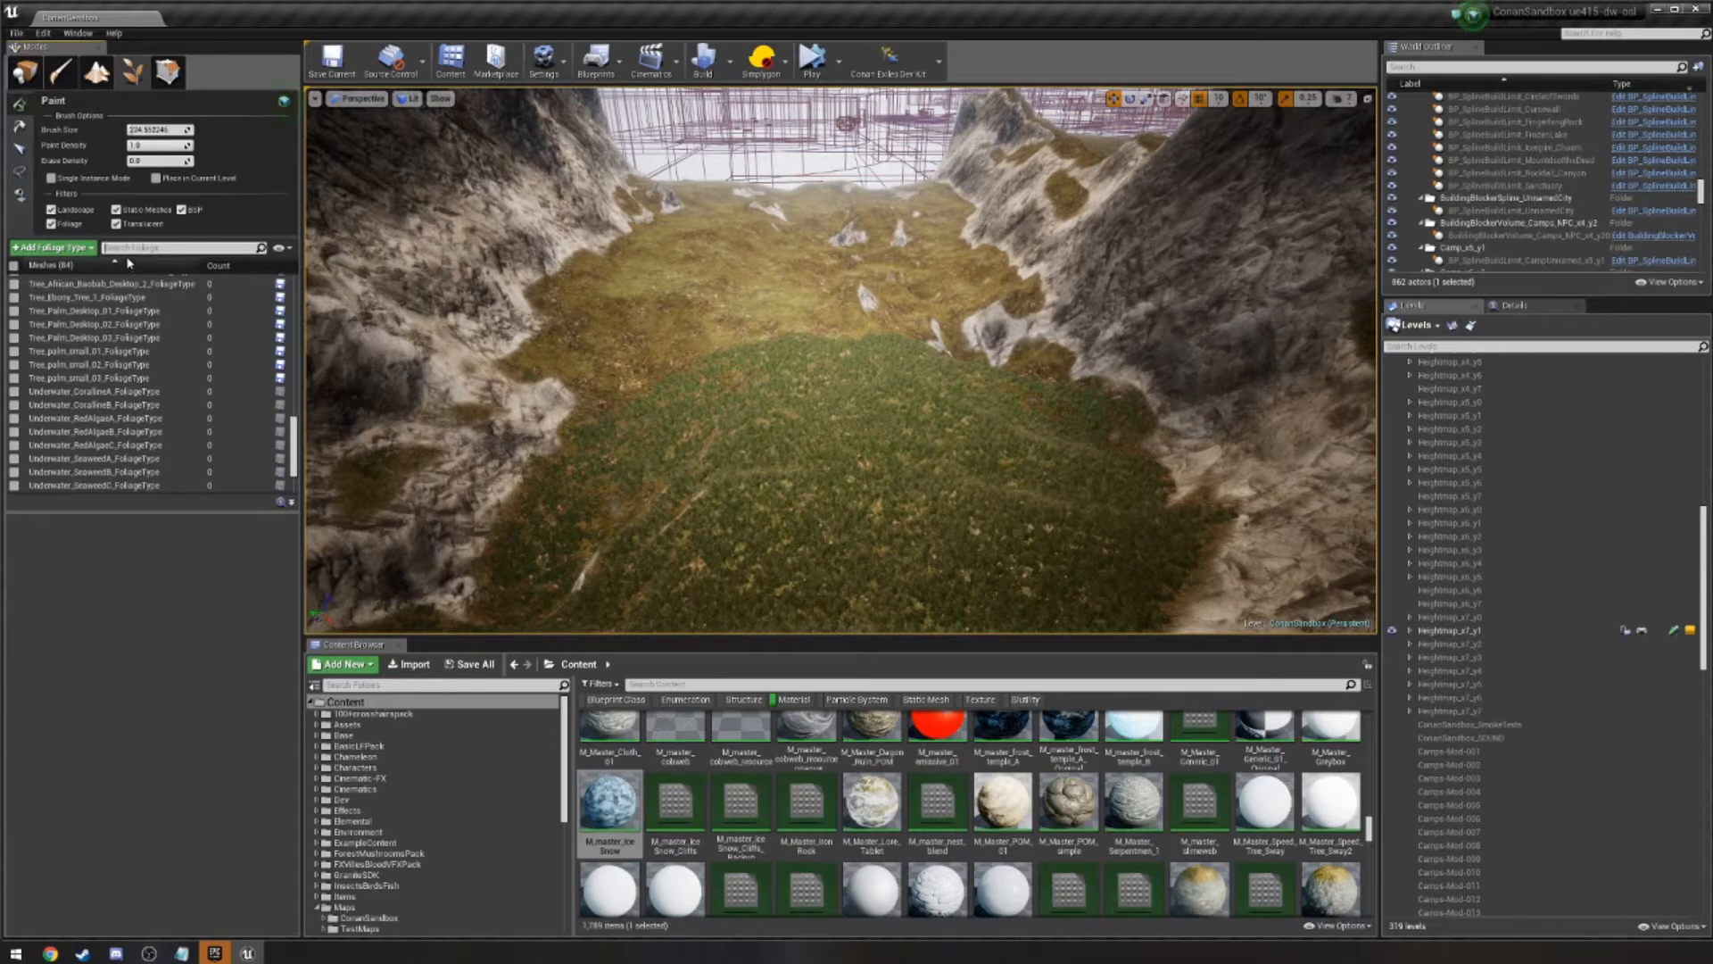
pyautogui.click(129, 249)
pyautogui.write('tree')
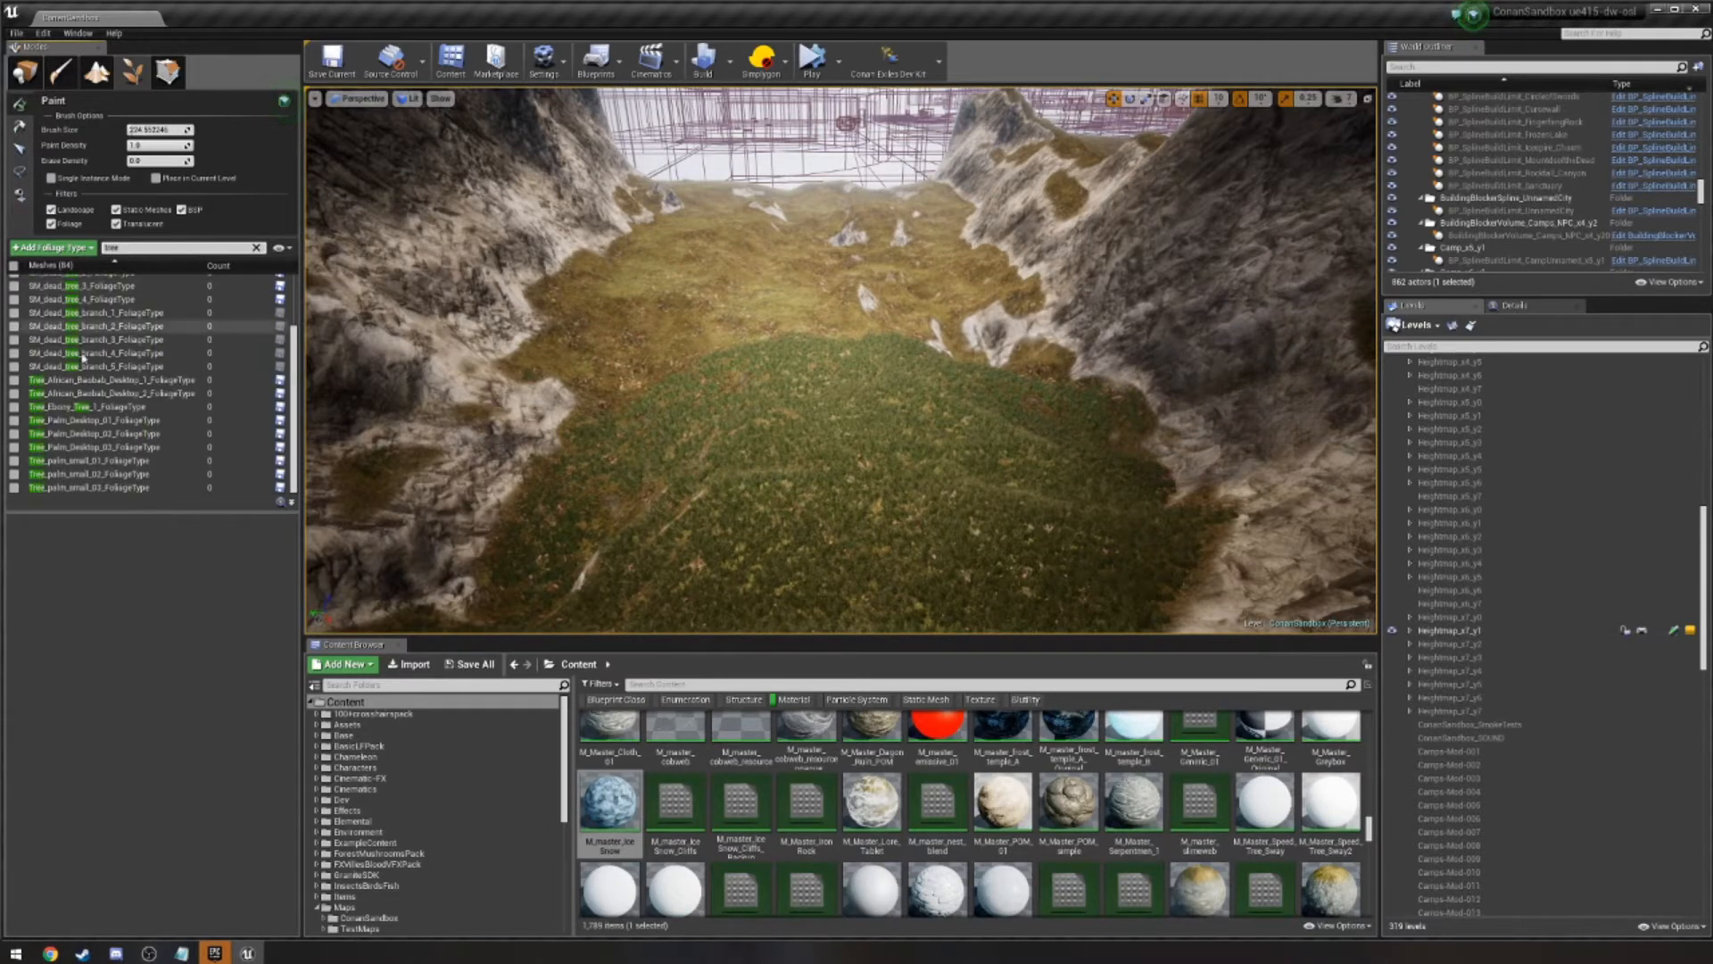
# Review the tree foliage types, filter the foliage list by "high", and clear the filter.
pyautogui.scroll(2, 82, 357)
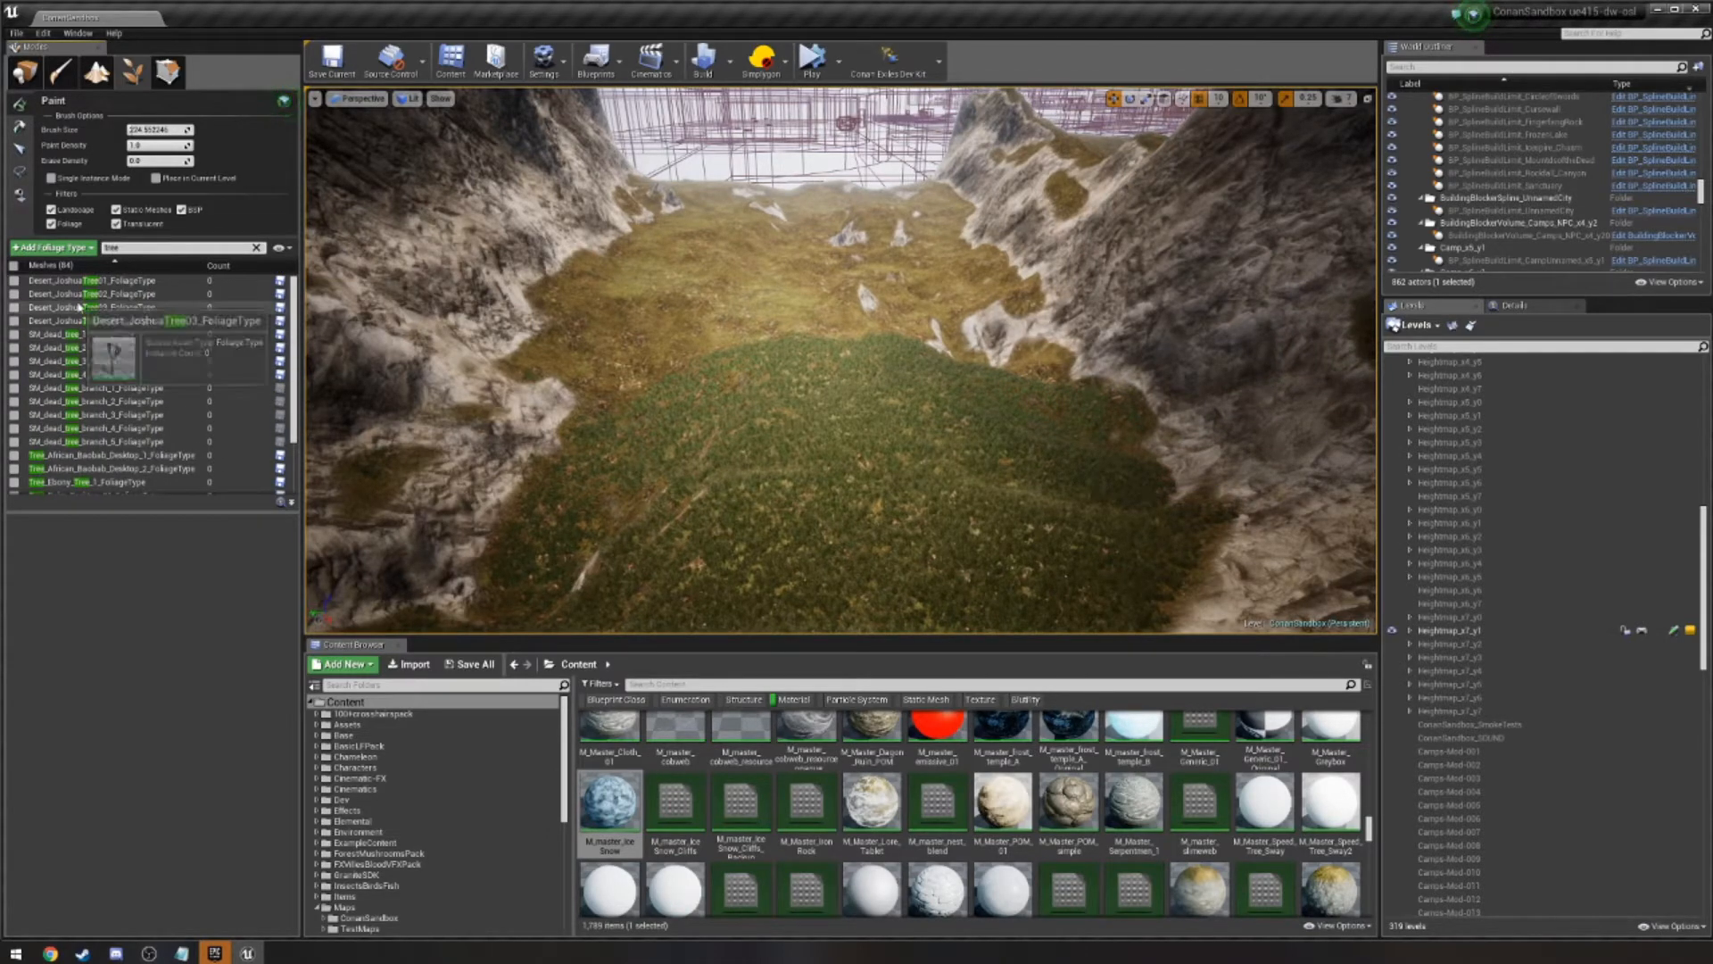
pyautogui.press('BackSpace')
pyautogui.press('BackSpace')
pyautogui.press('BackSpace')
pyautogui.press('BackSpace')
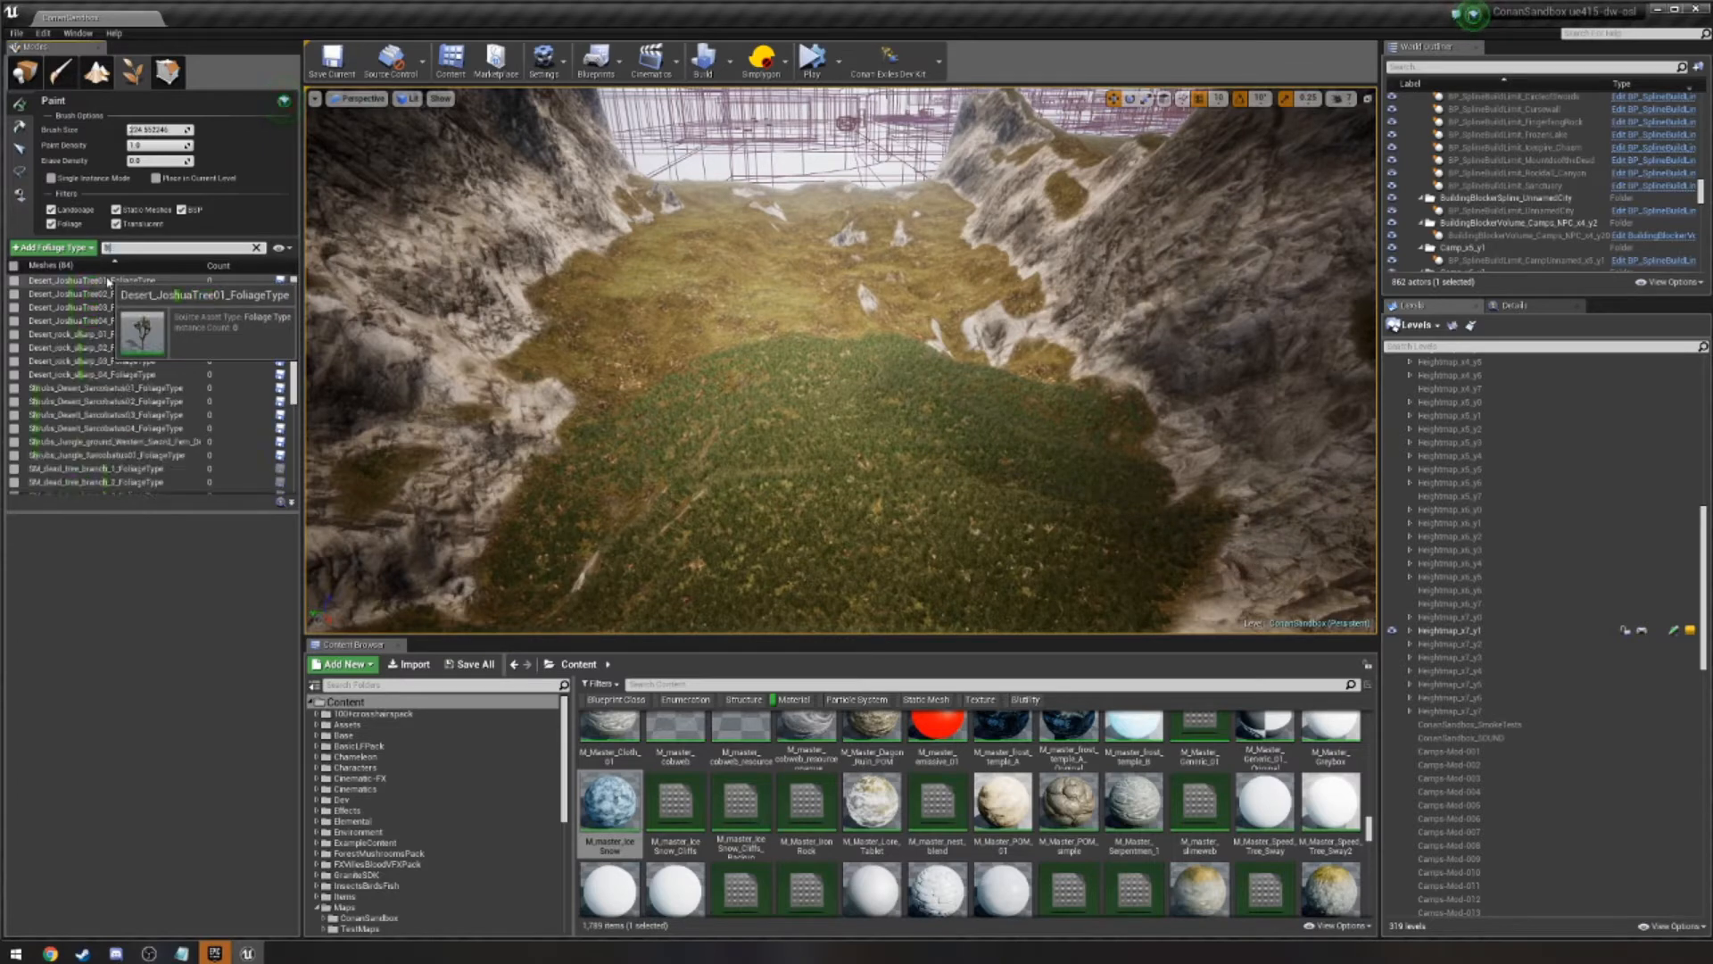
pyautogui.write('highl')
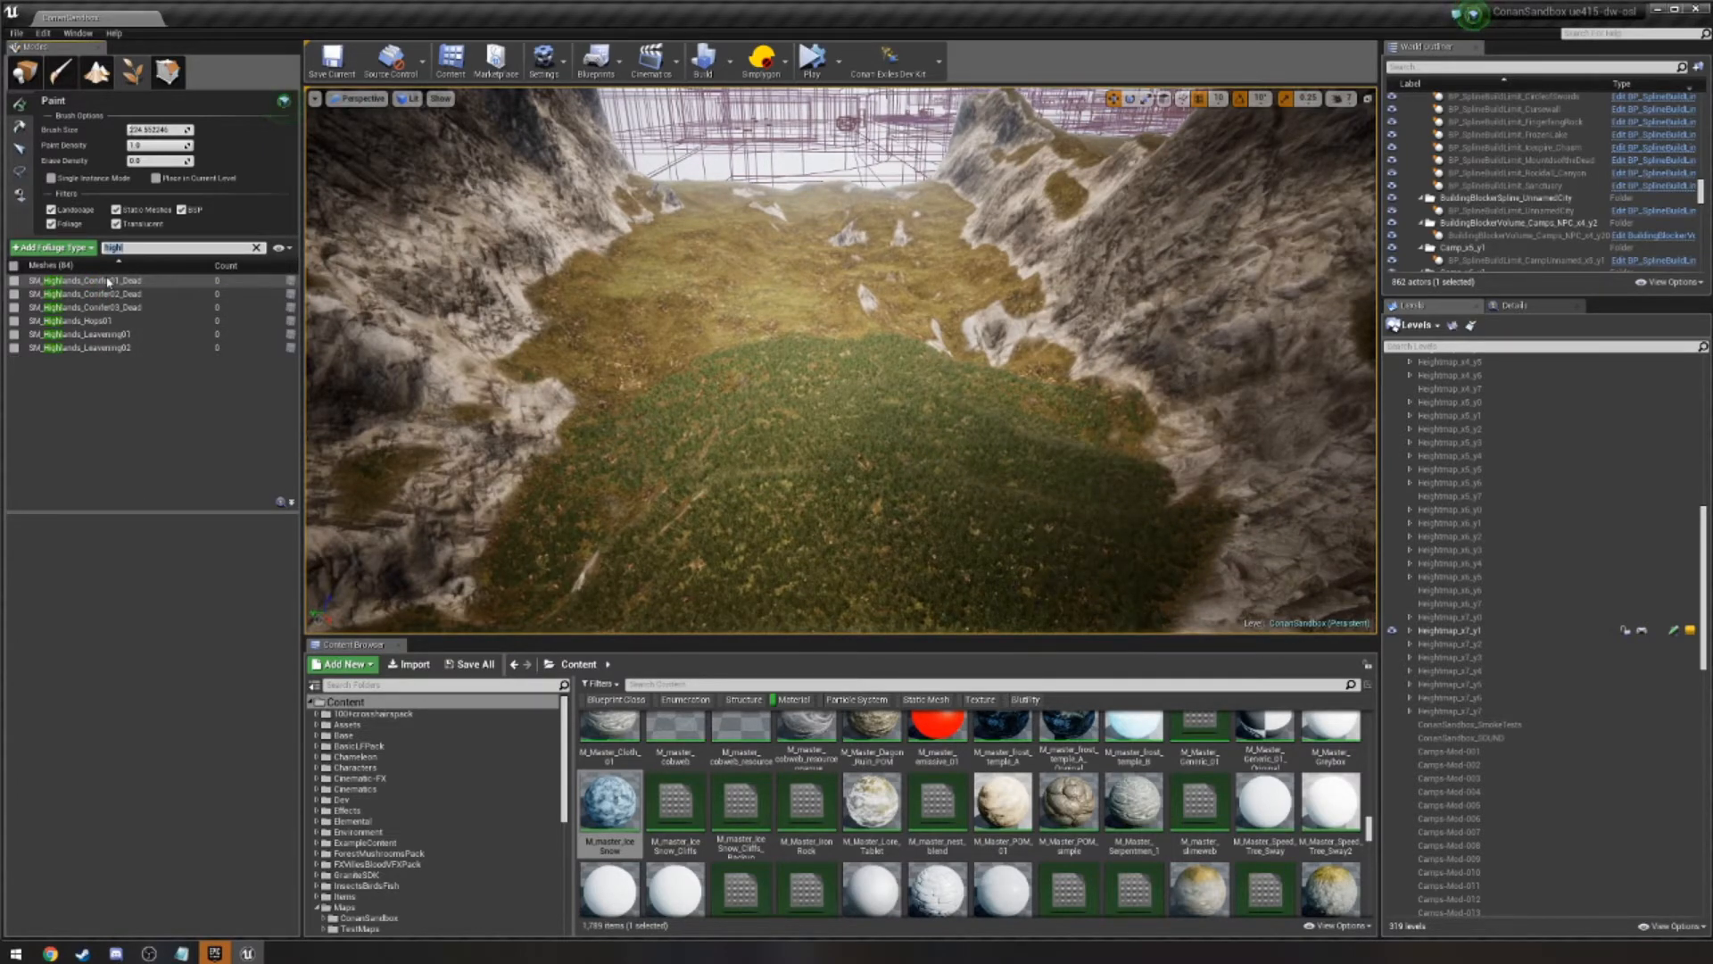
pyautogui.press('BackSpace')
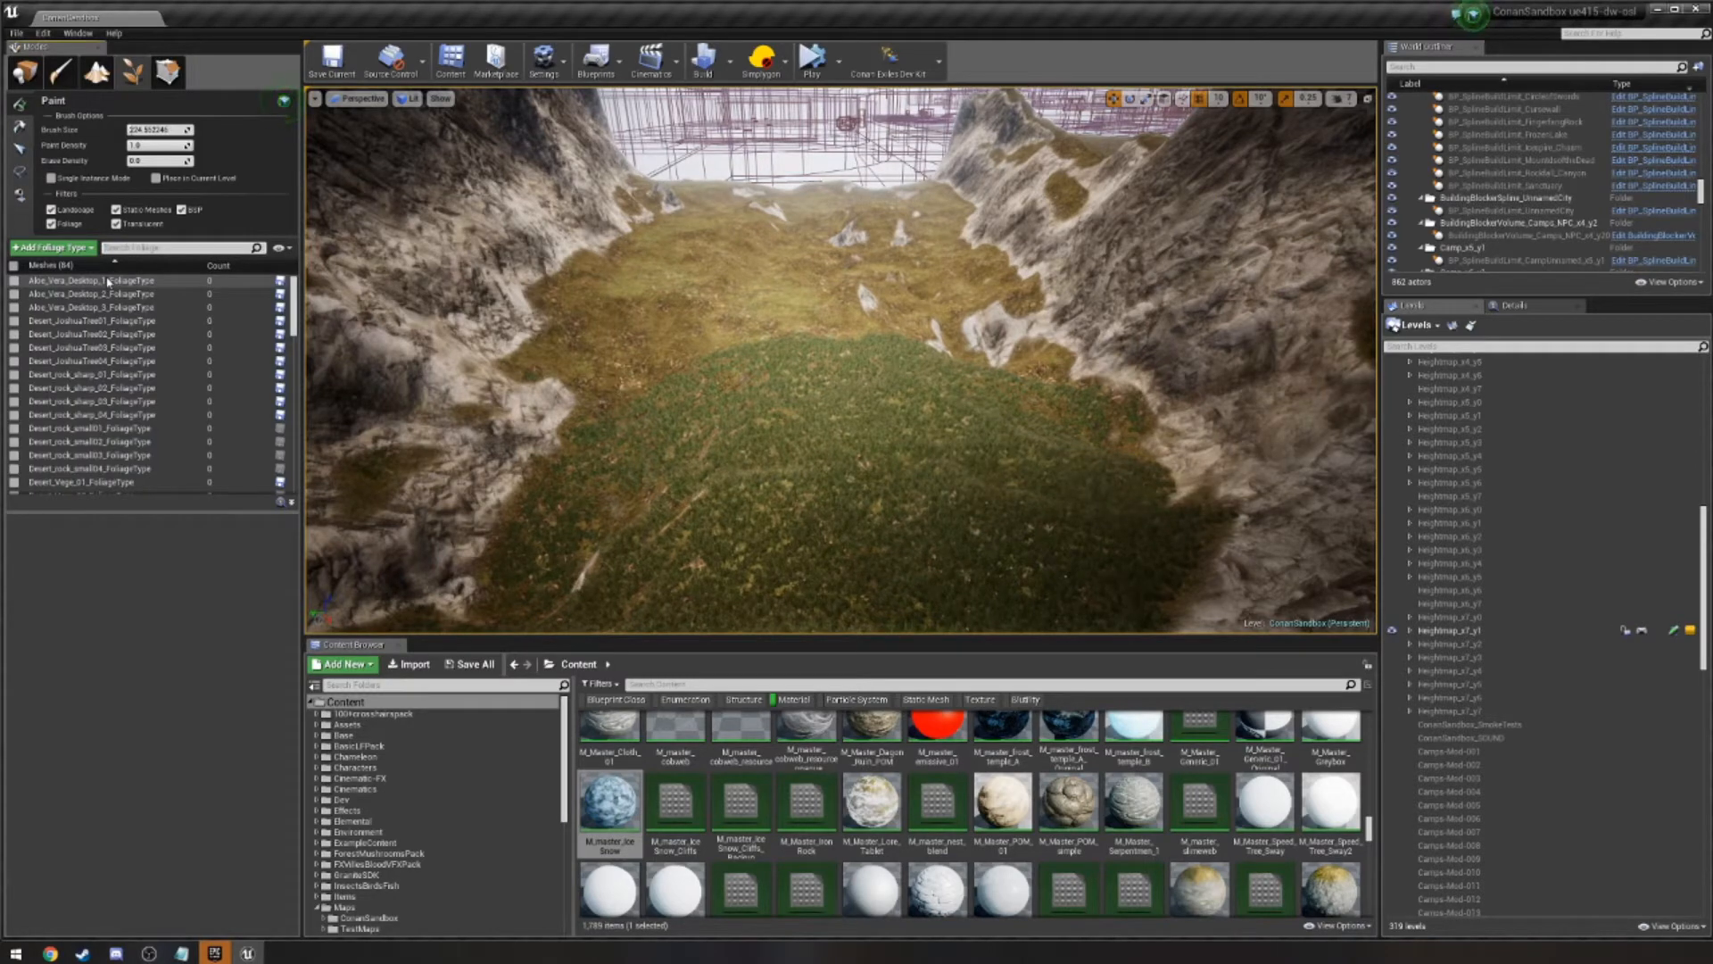
# Turn off the Material asset filter and browse the foliage types in Content/Environment/Foliage/FoliageType.
pyautogui.click(808, 701)
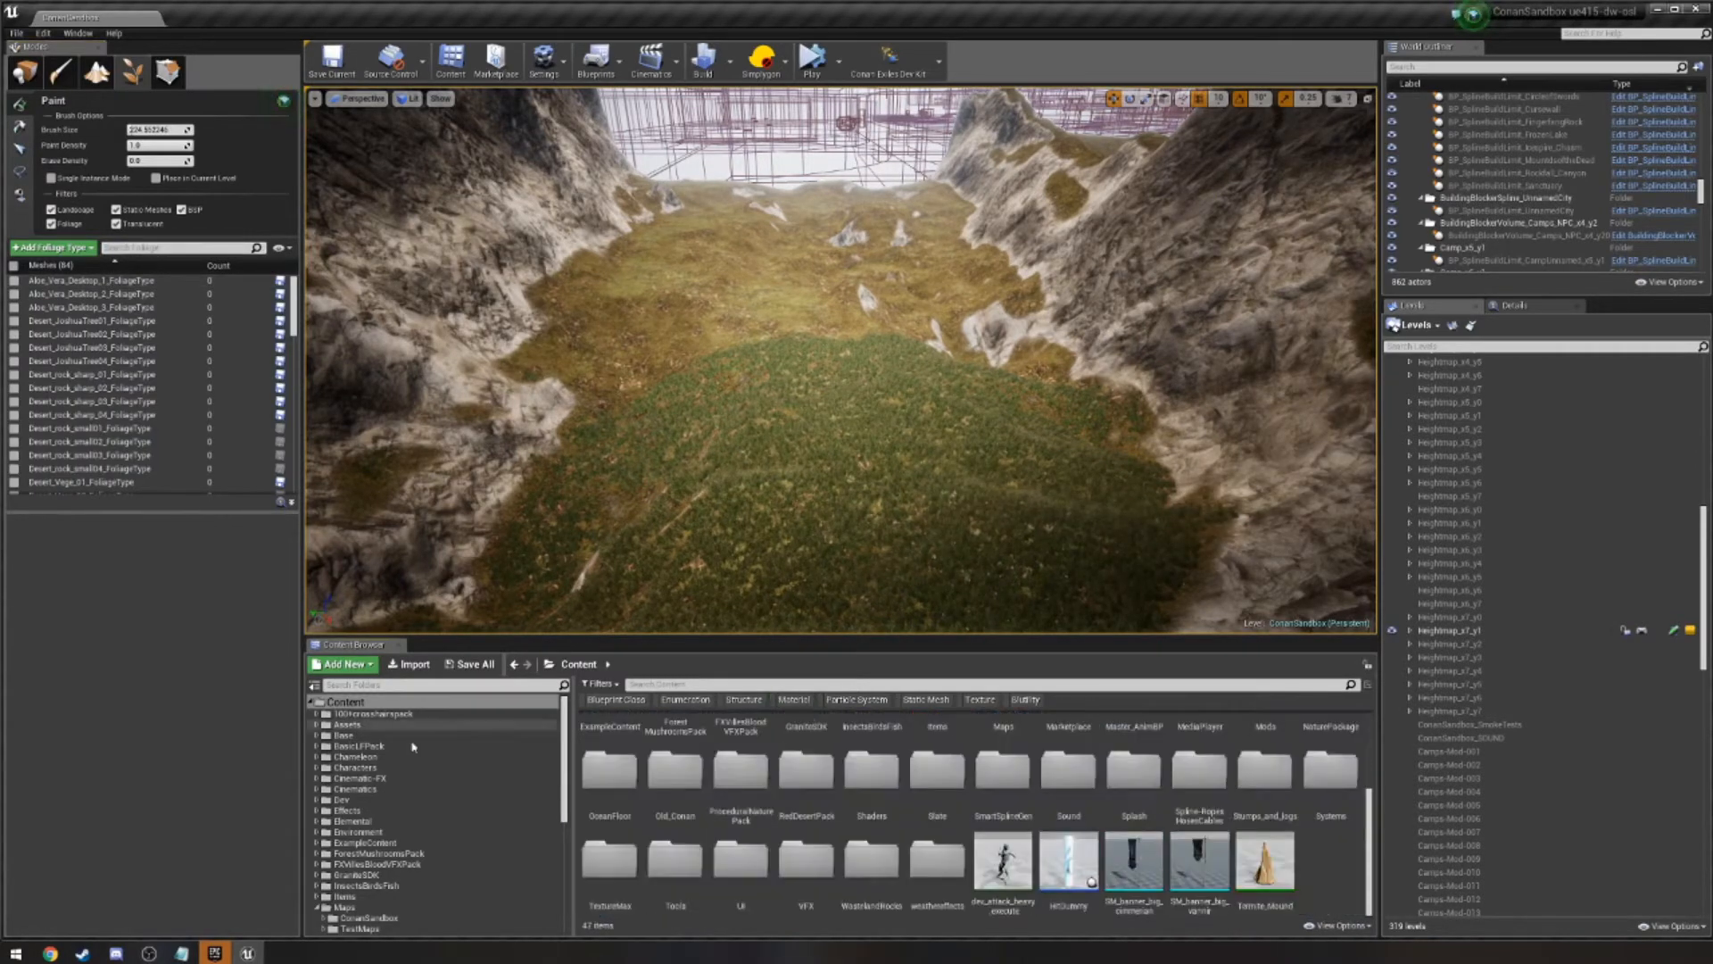
pyautogui.scroll(-2, 339, 829)
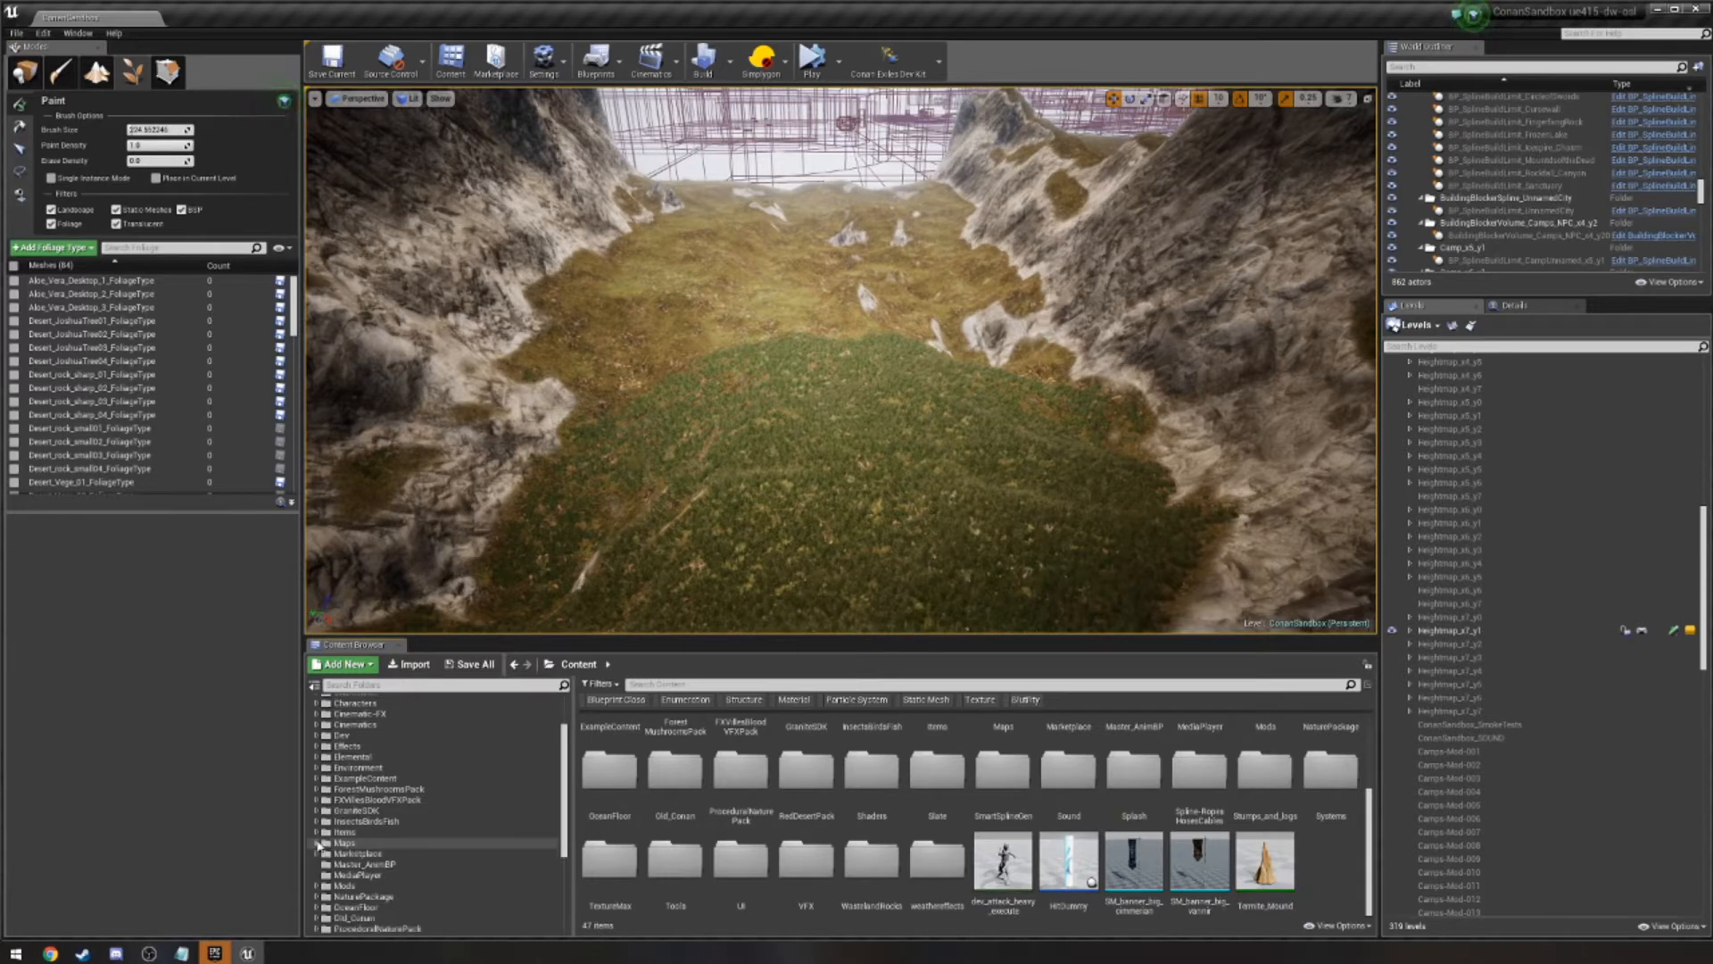
pyautogui.click(348, 767)
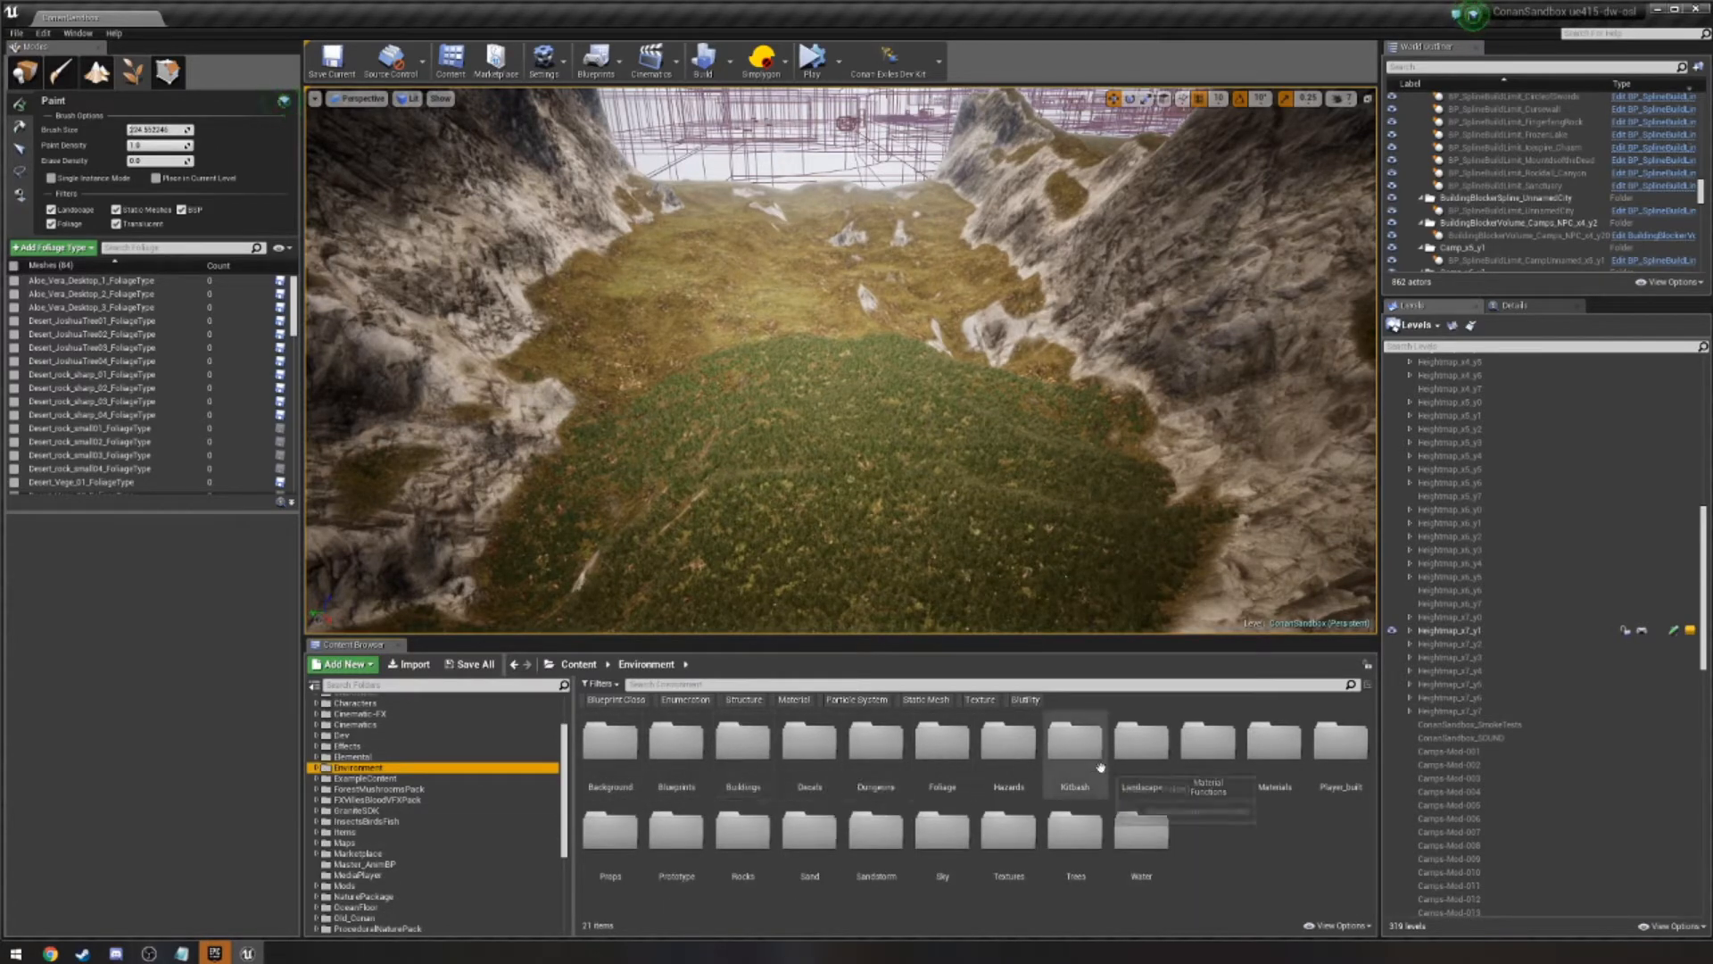
pyautogui.doubleClick(942, 740)
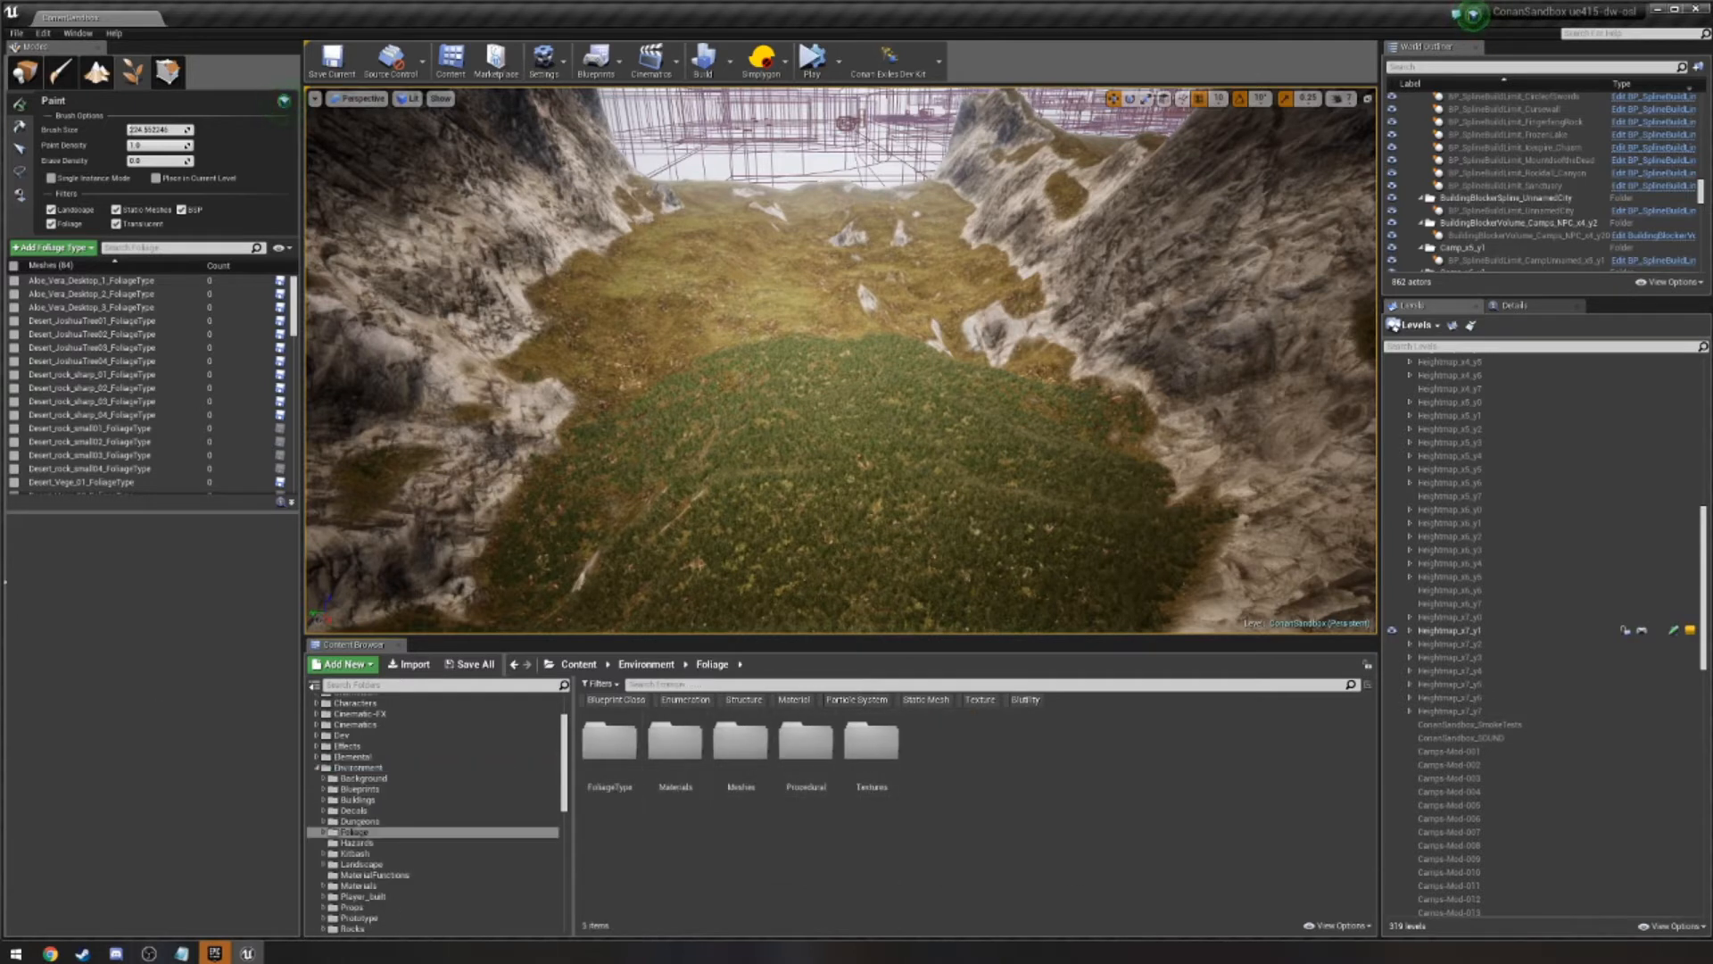
pyautogui.scroll(-5, 143, 420)
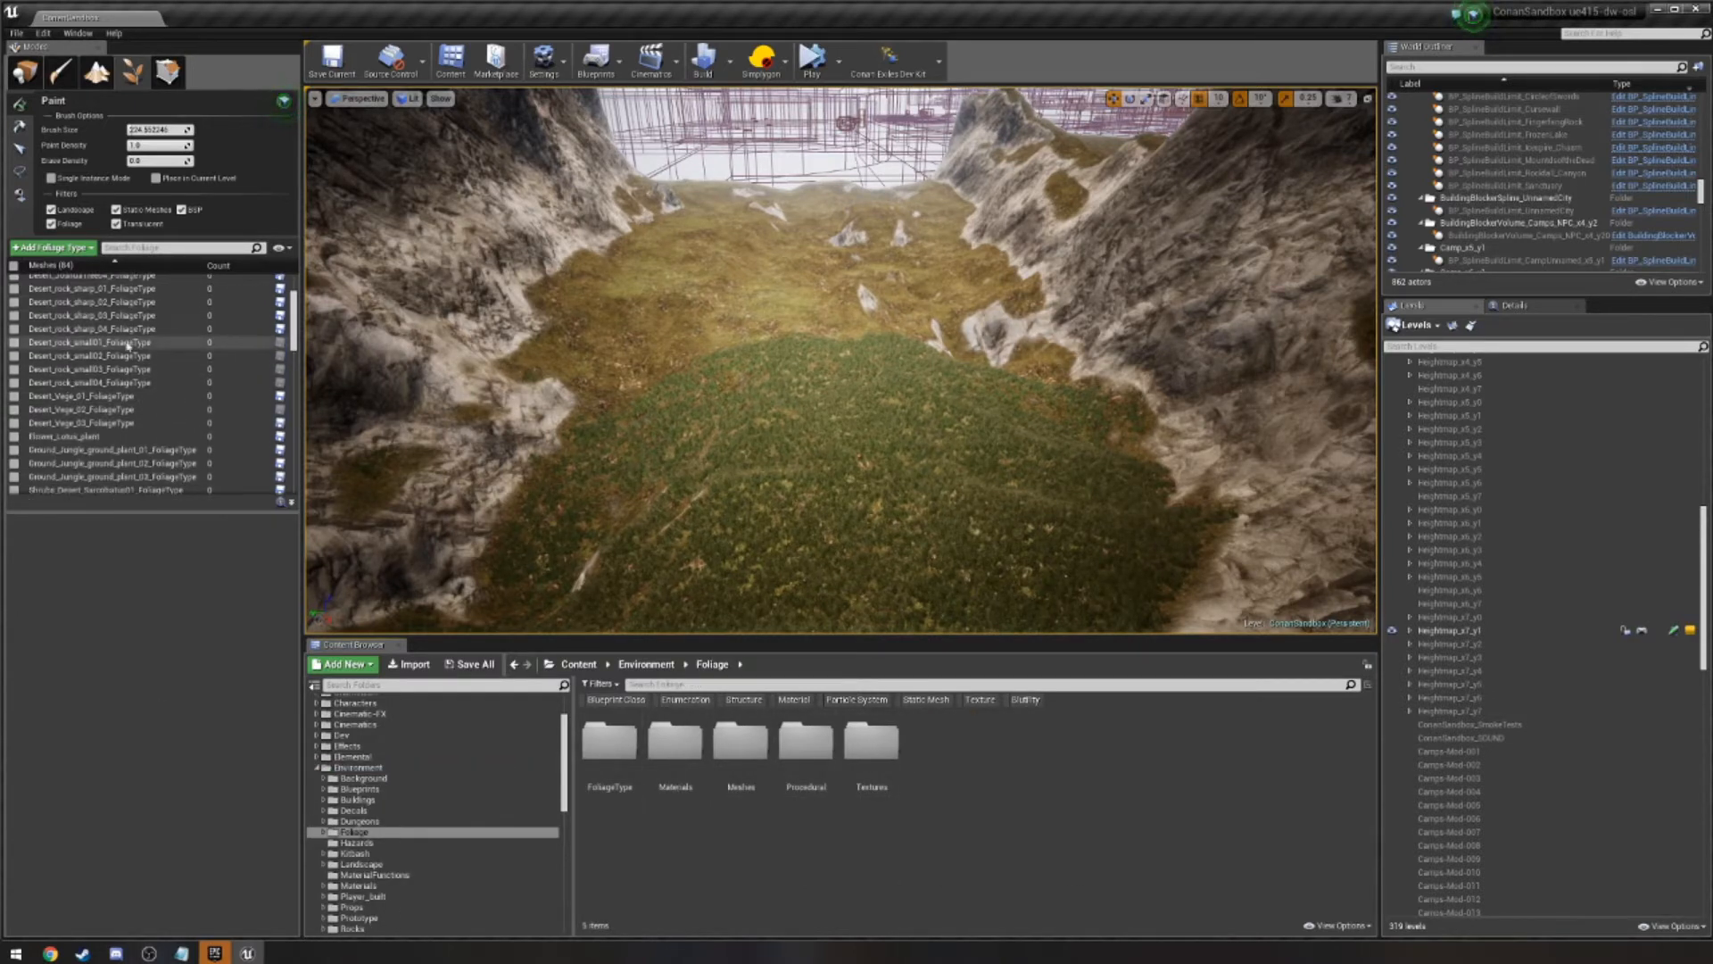
pyautogui.doubleClick(613, 736)
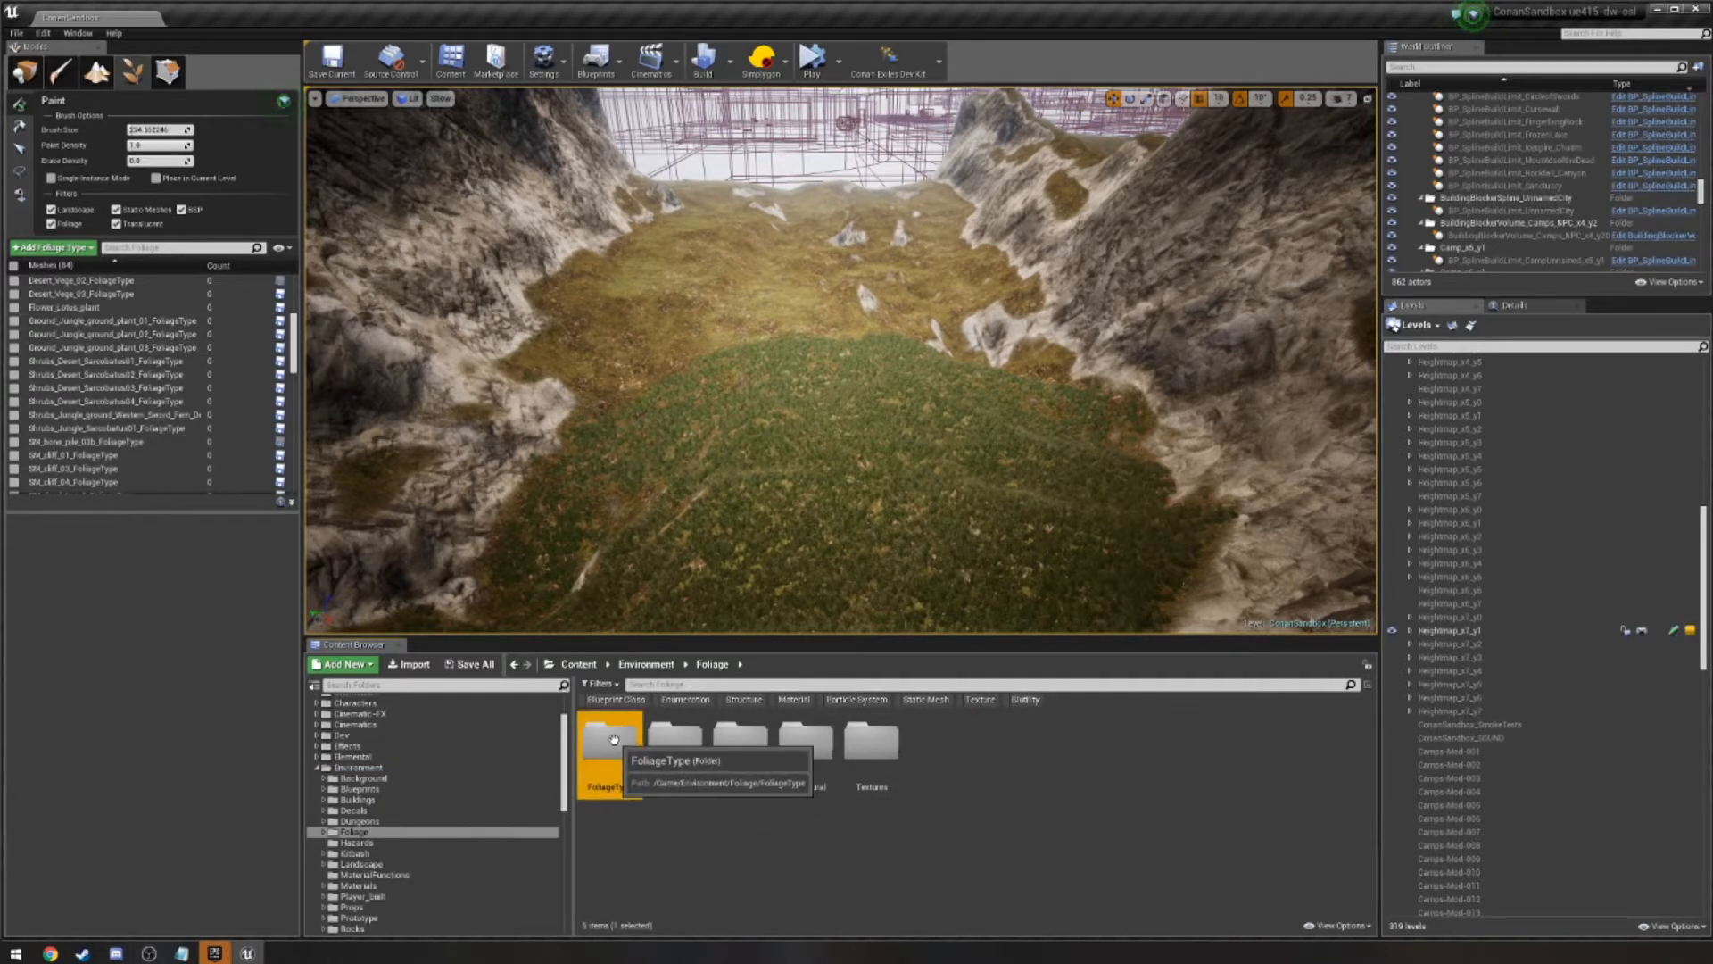
pyautogui.scroll(-8, 1071, 785)
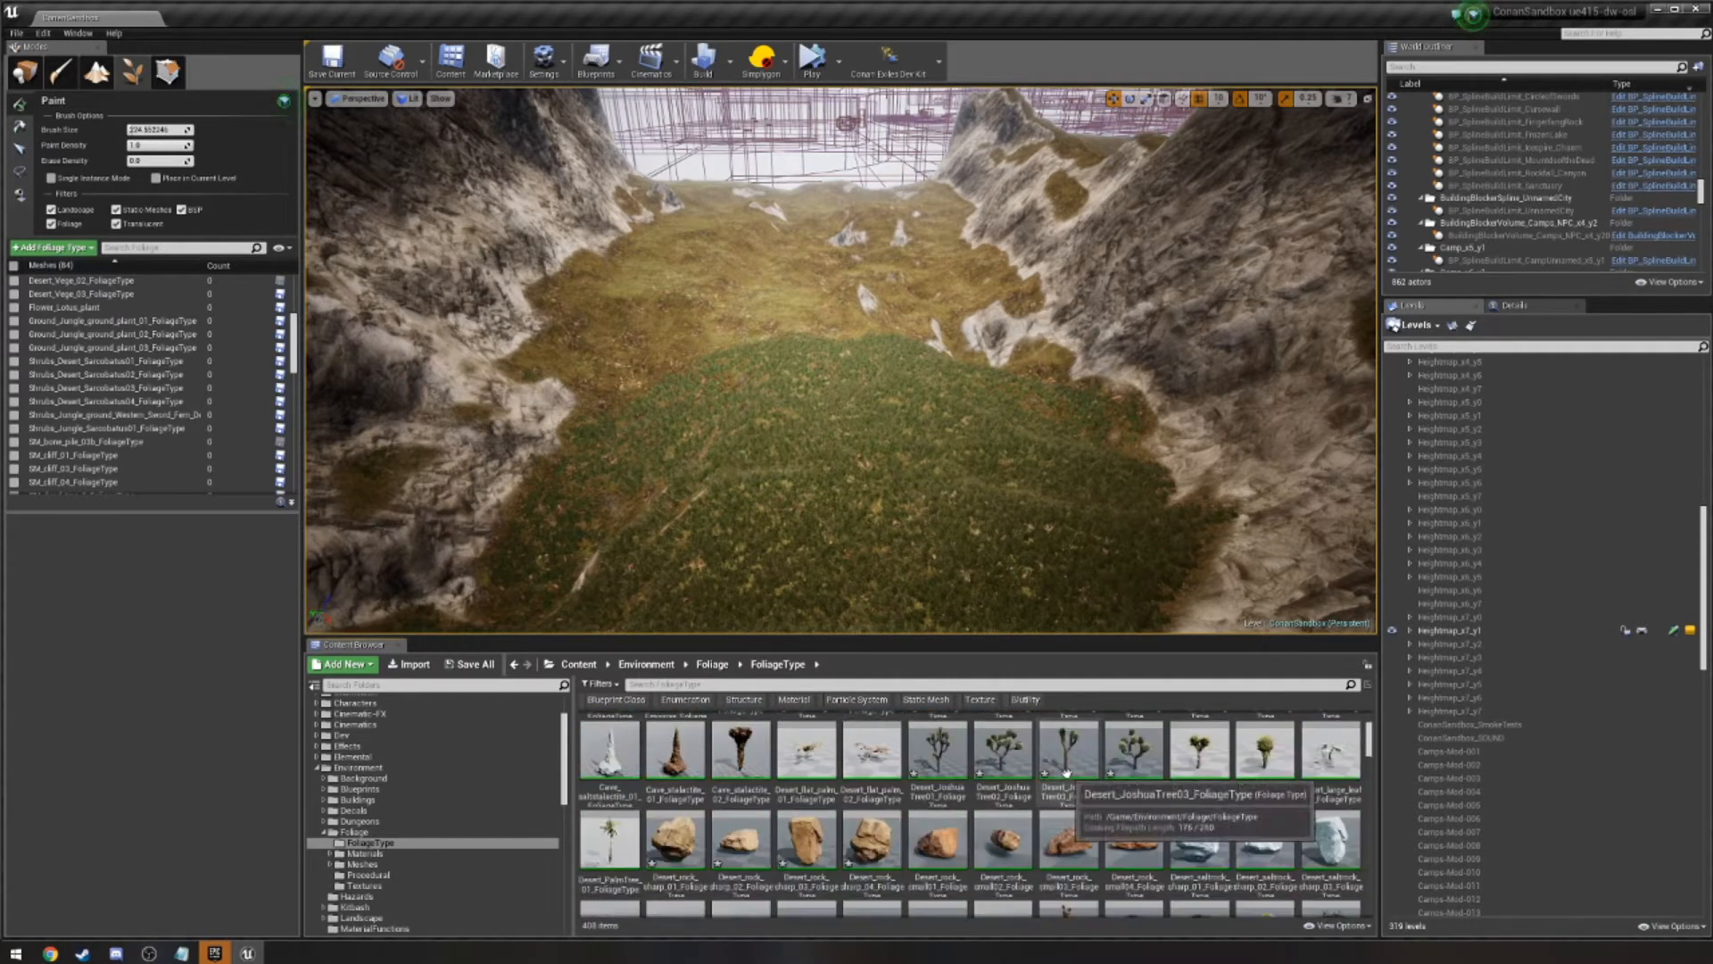
pyautogui.scroll(-15, 1143, 816)
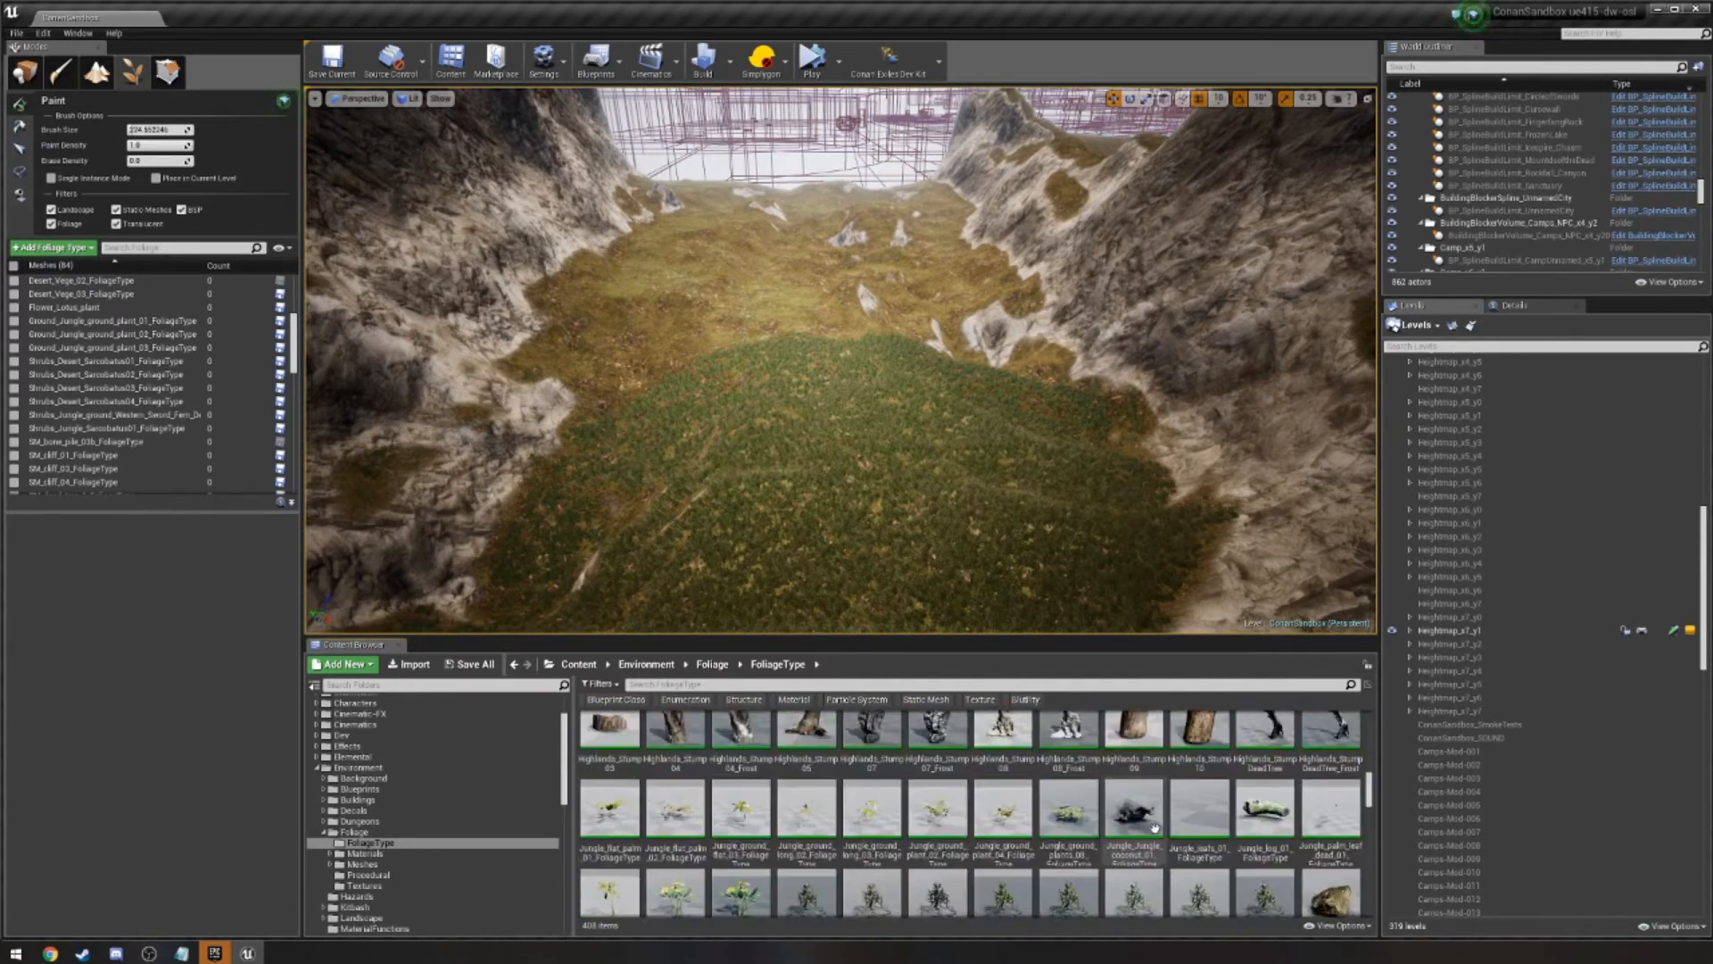
# Filter the foliage list by "obs" and add the Obsidian_01 to Obsidian_04 foliage types to it.
pyautogui.click(740, 839)
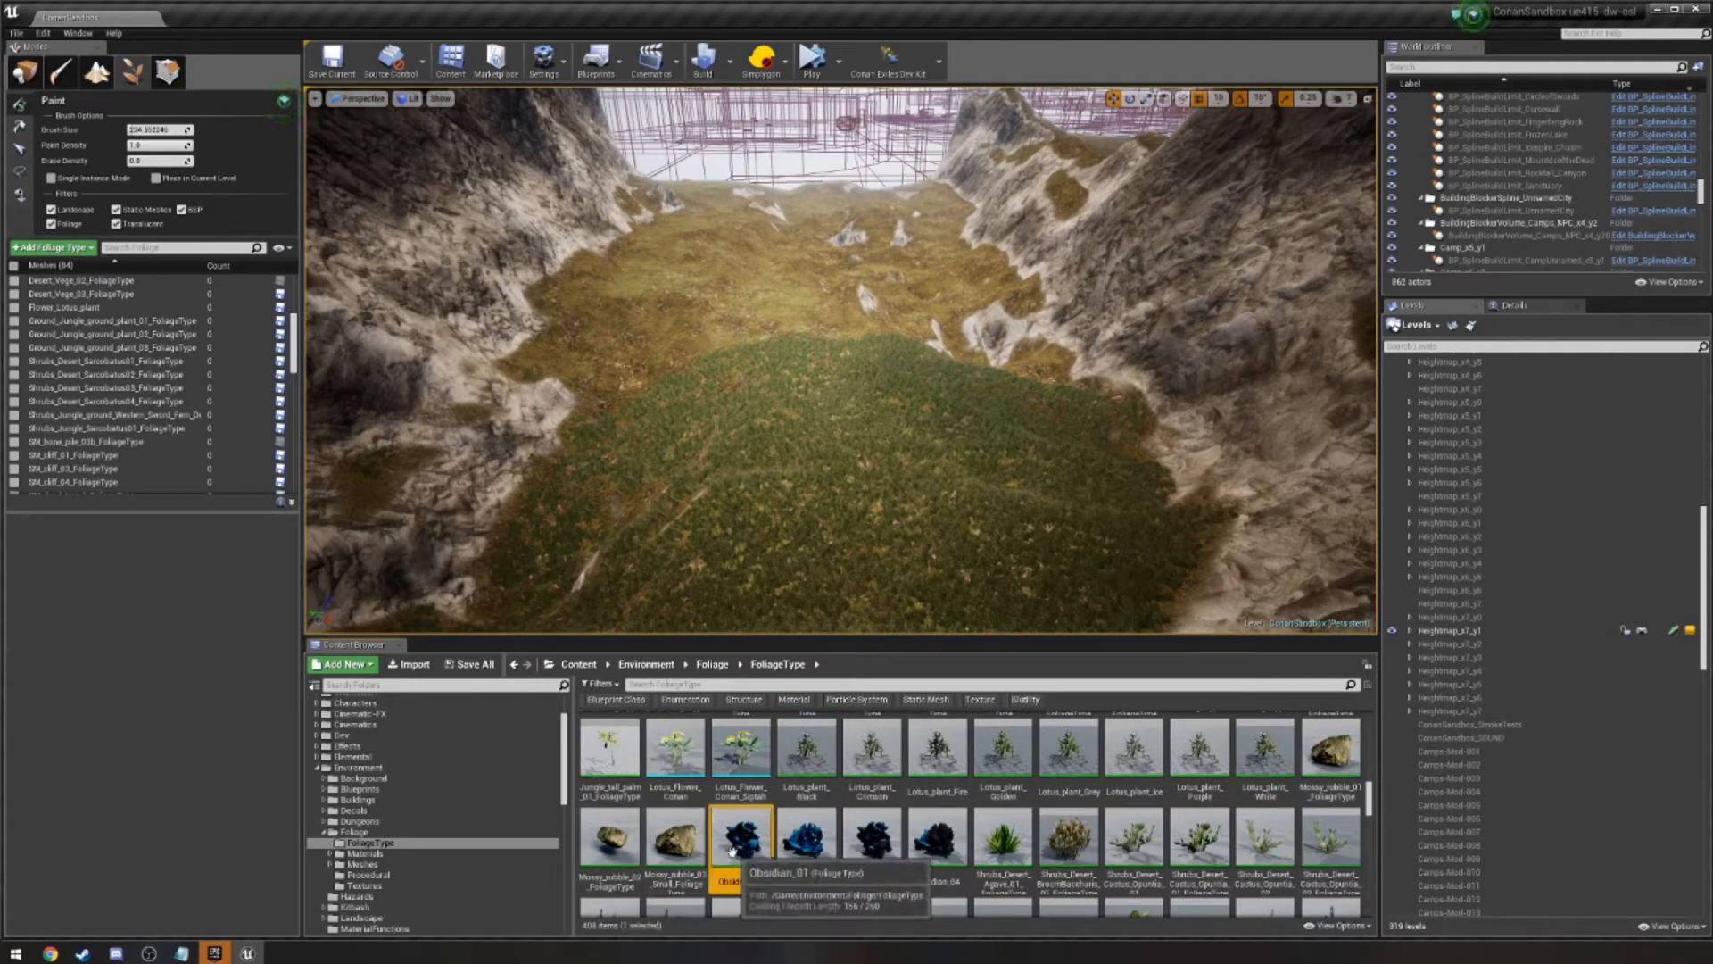
pyautogui.click(134, 248)
pyautogui.write('o')
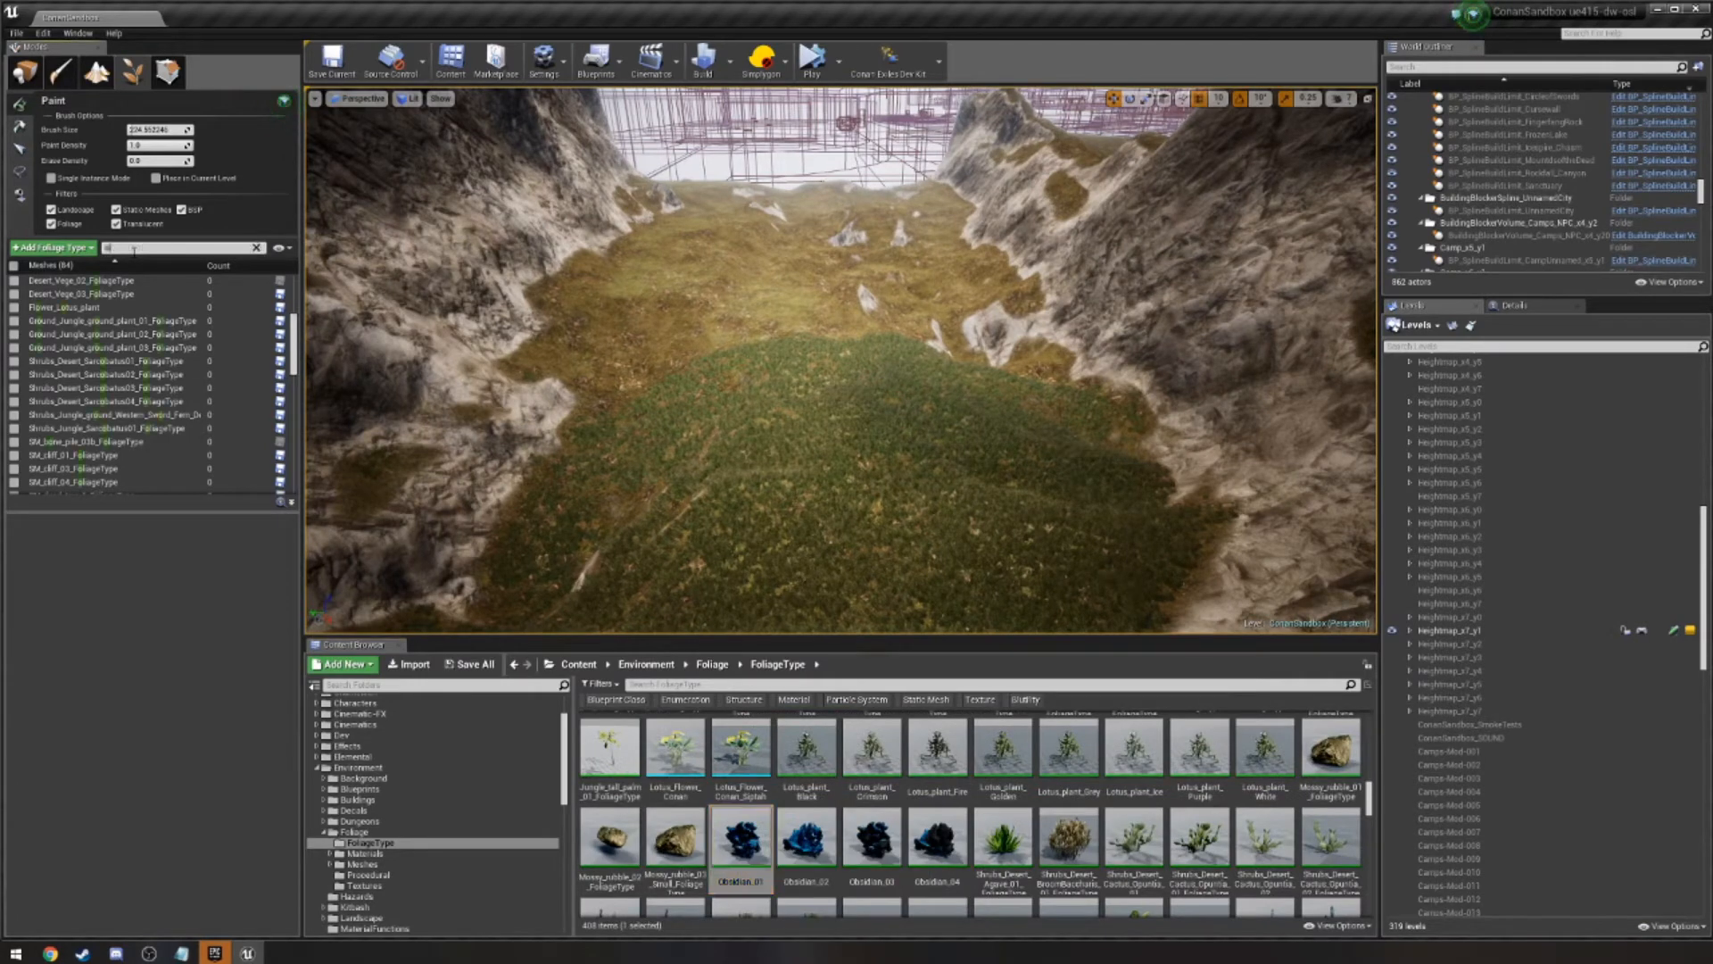
pyautogui.write('bs')
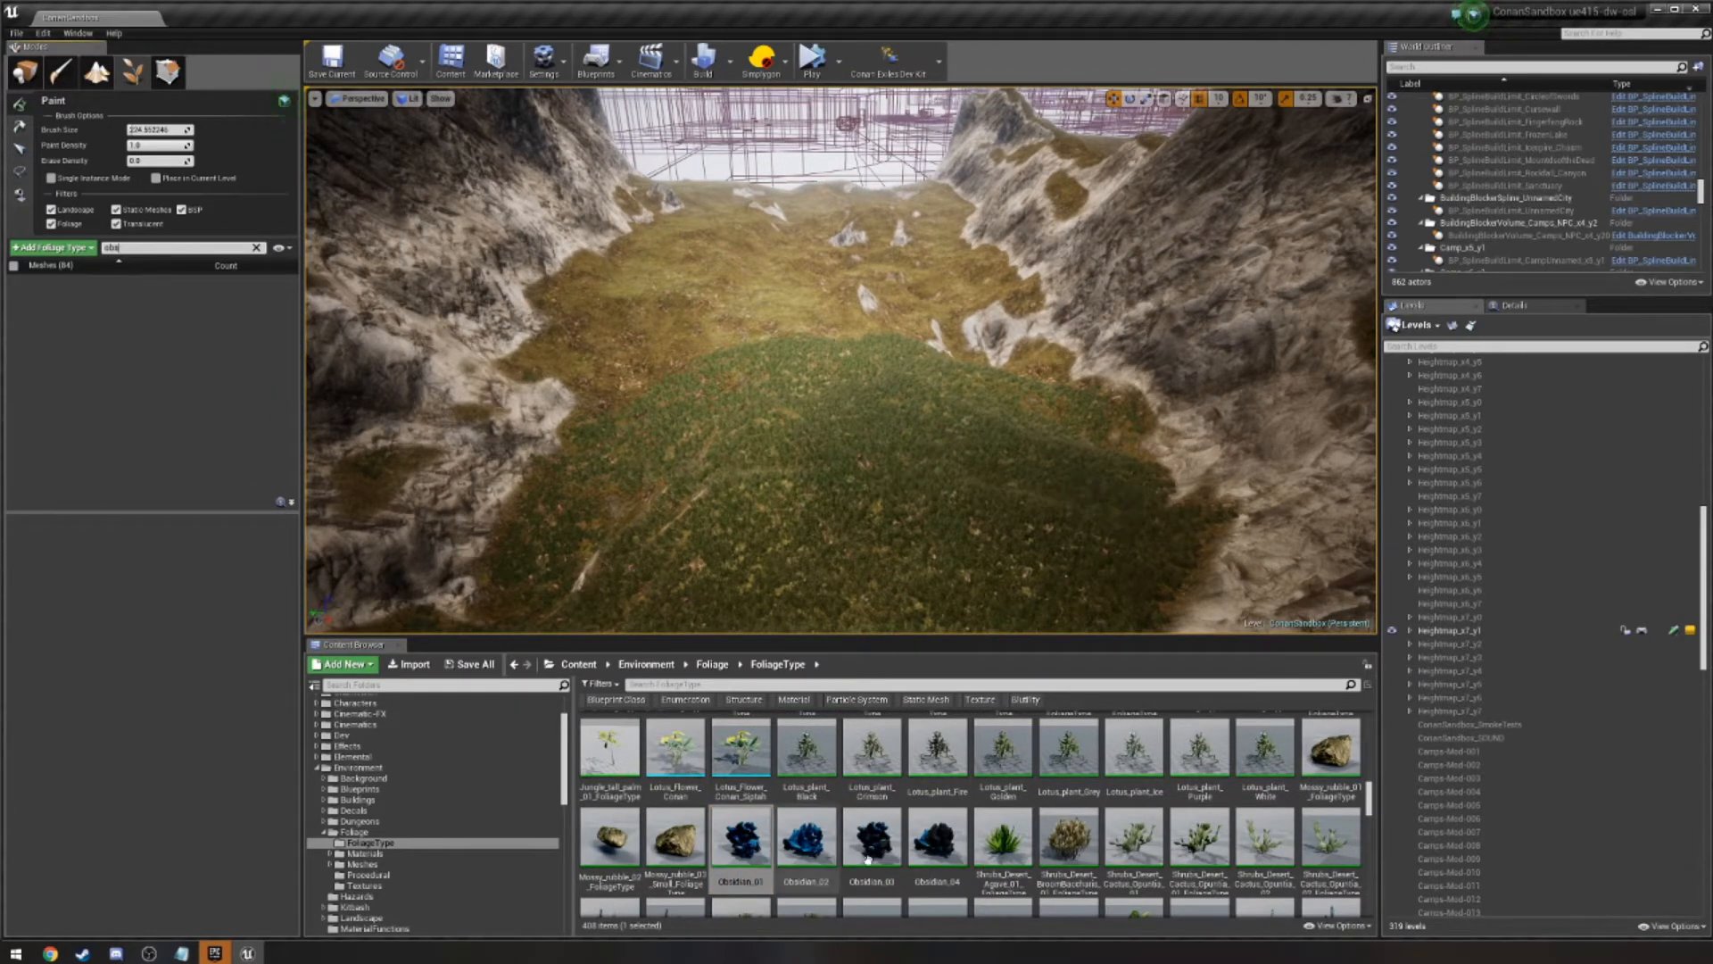
pyautogui.keyDown('shift'); pyautogui.click(937, 838); pyautogui.keyUp('shift')
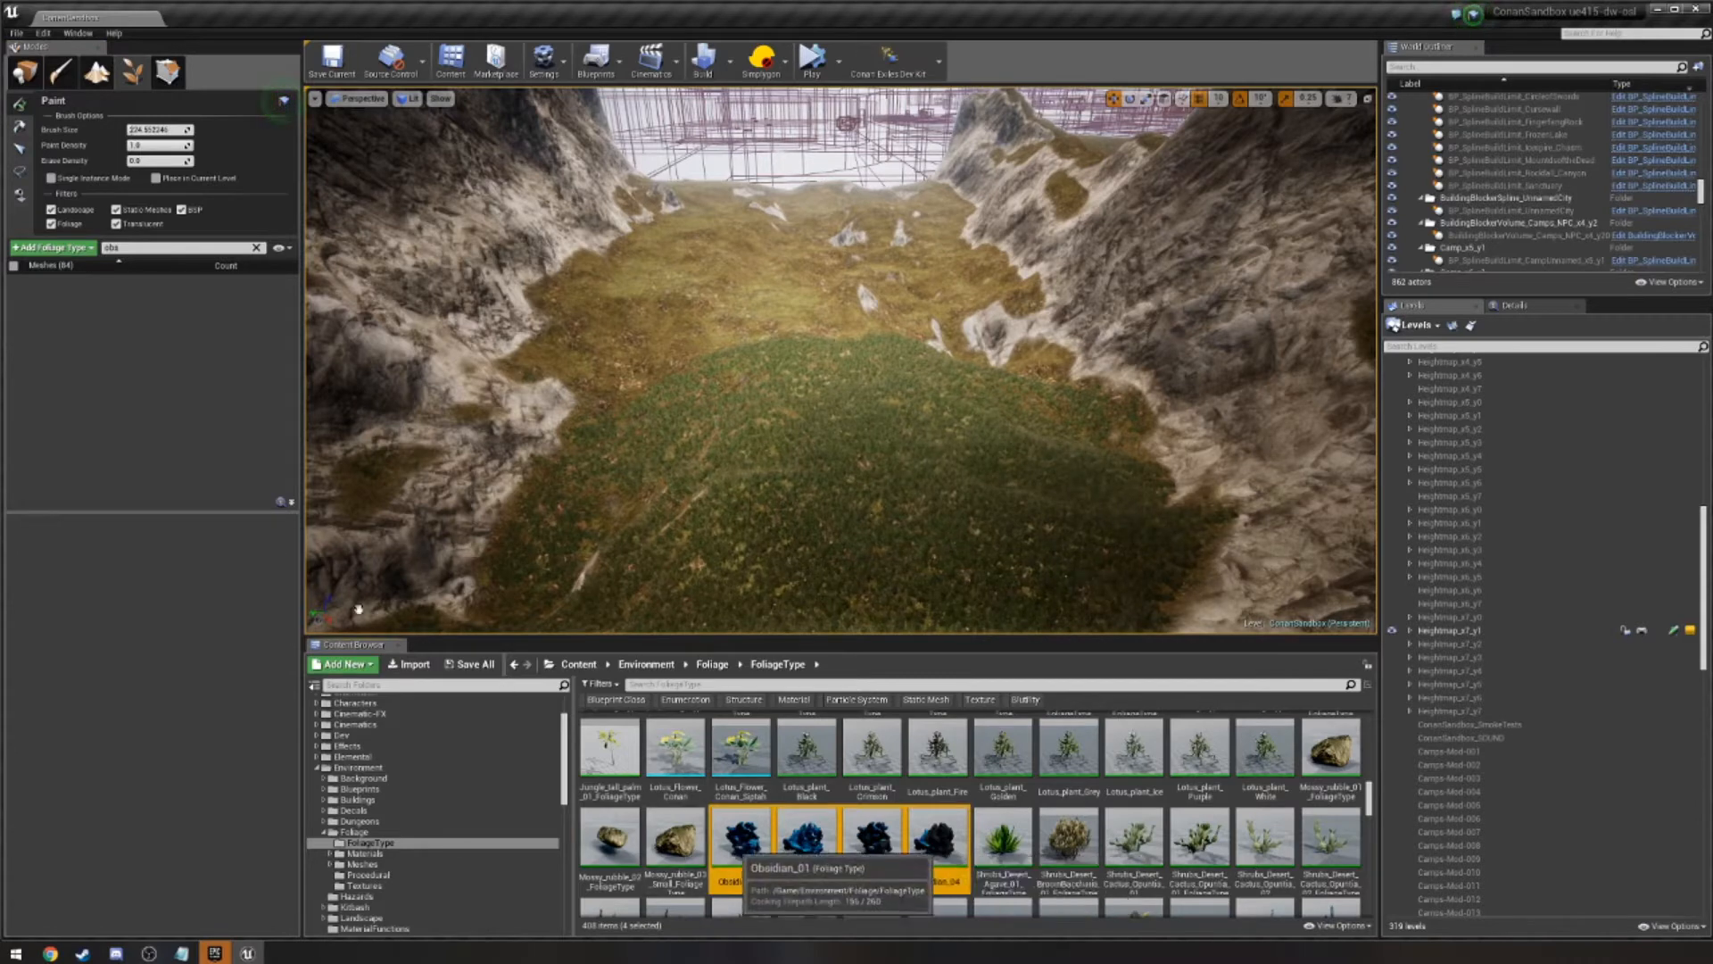
pyautogui.moveTo(357, 610); pyautogui.dragTo(170, 411)
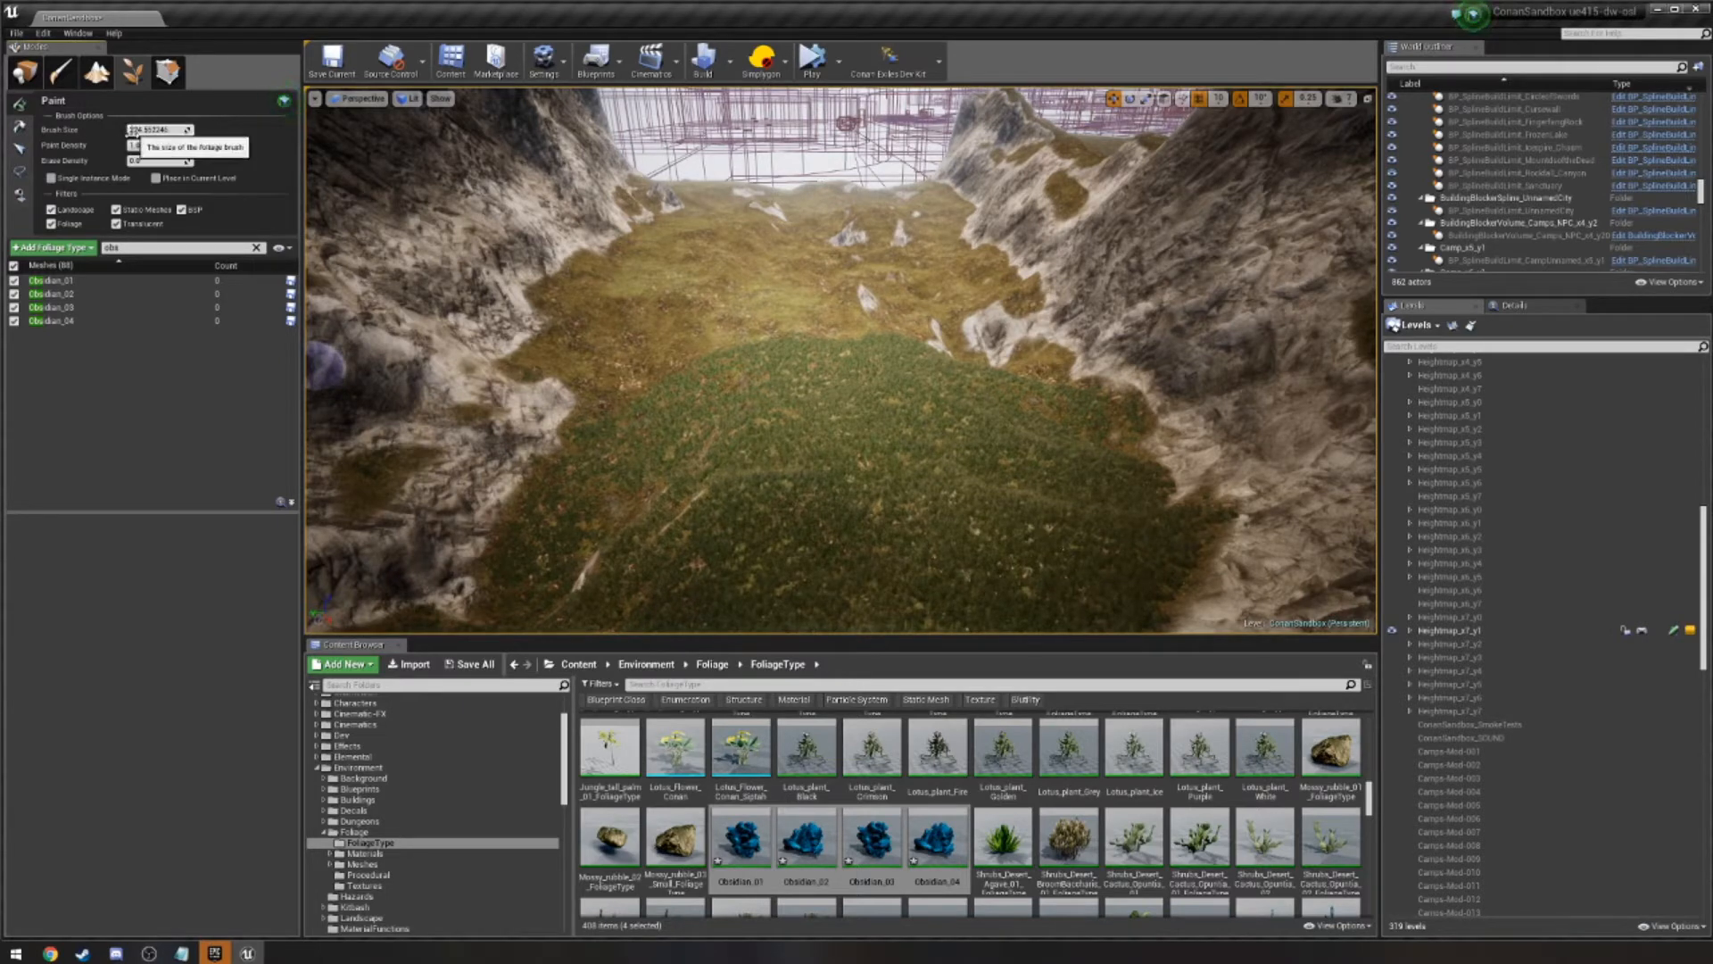
# Lower the brush size and paint density, then try painting obsidian over the grassy mound and erase it.
pyautogui.moveTo(136, 147); pyautogui.dragTo(114, 146)
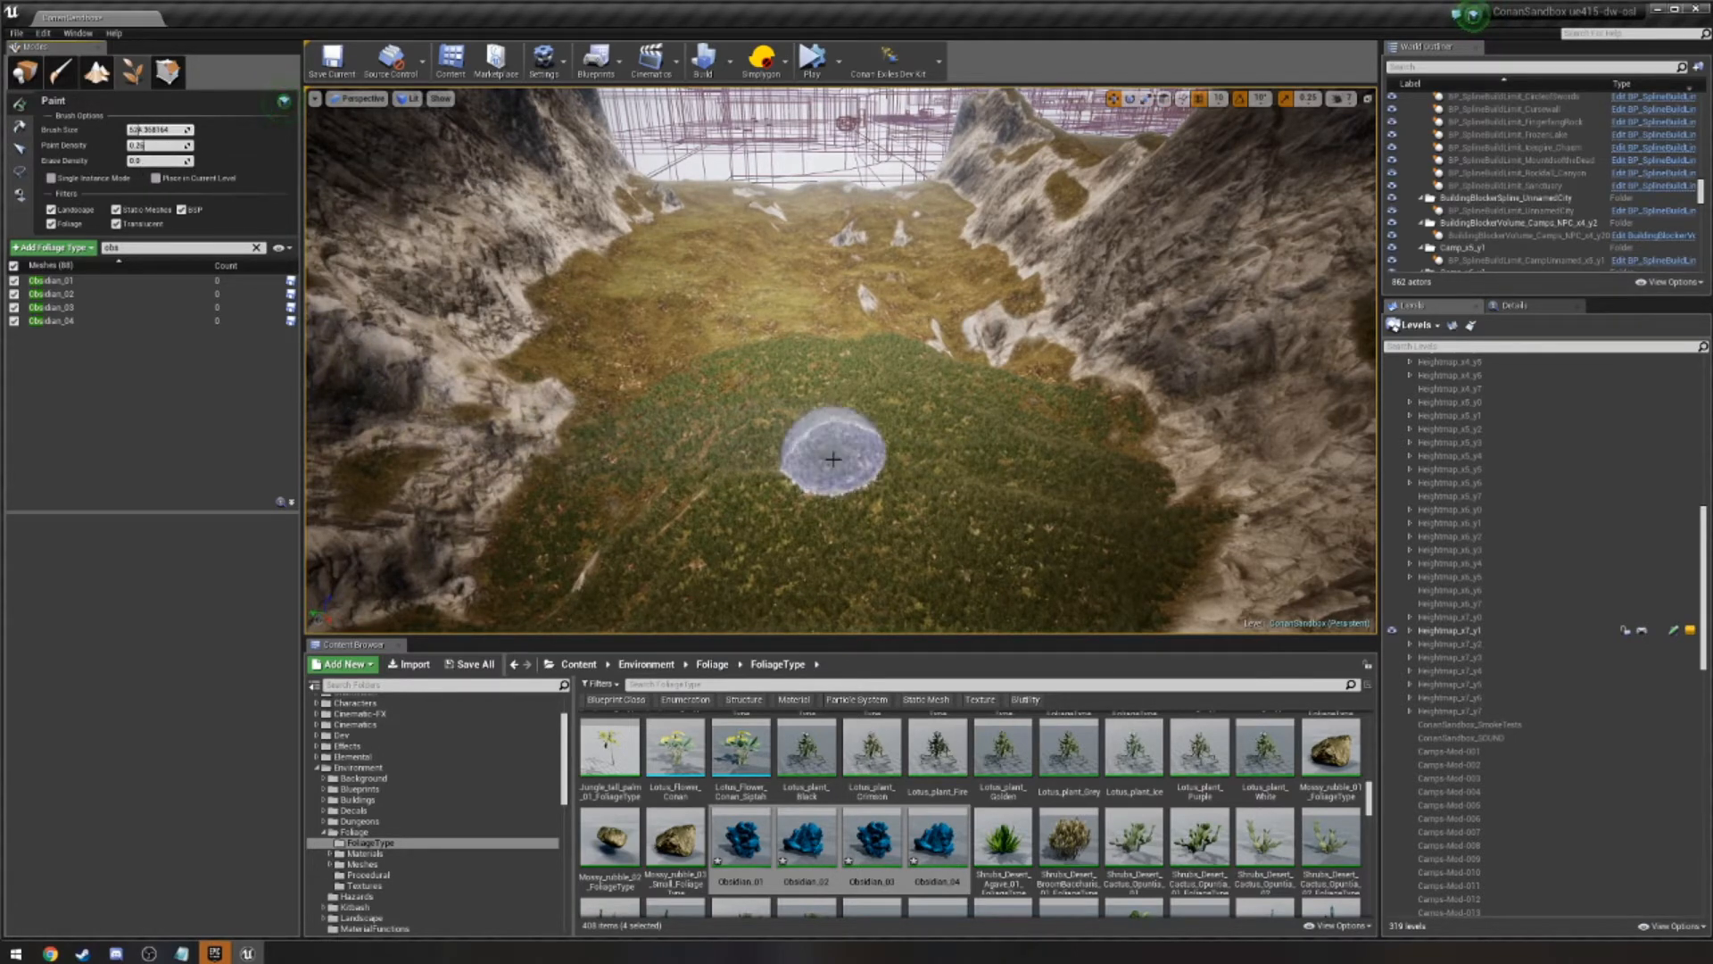
pyautogui.click(847, 453)
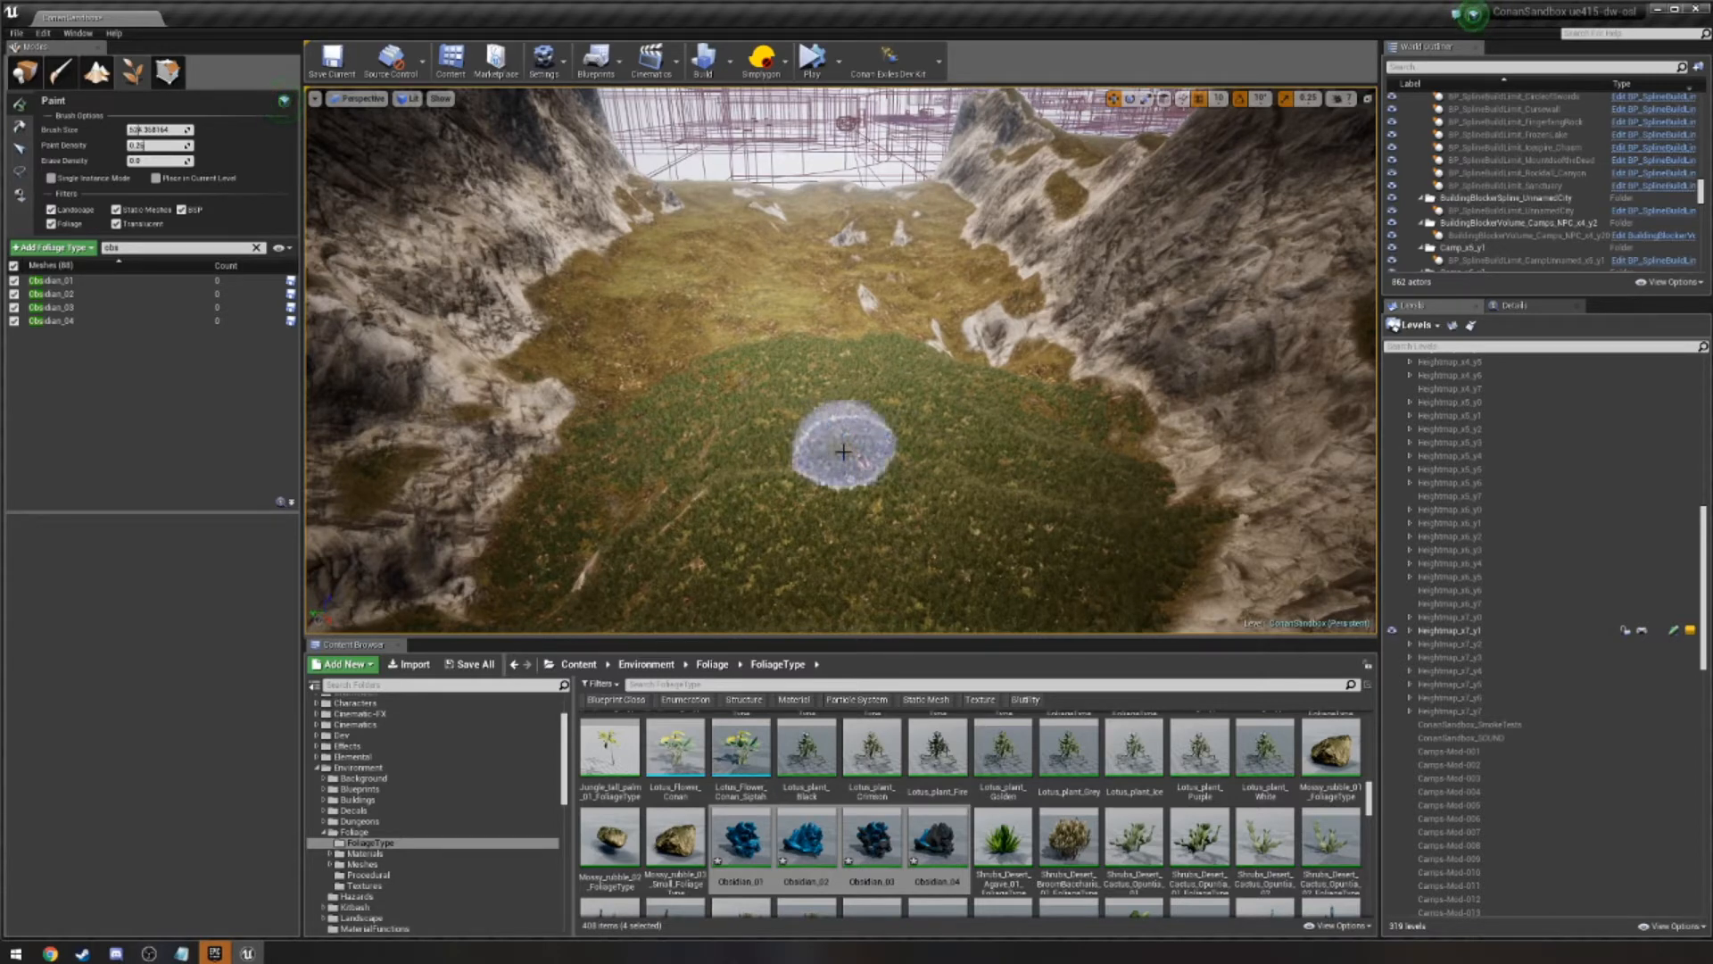
pyautogui.moveTo(805, 451); pyautogui.dragTo(921, 415)
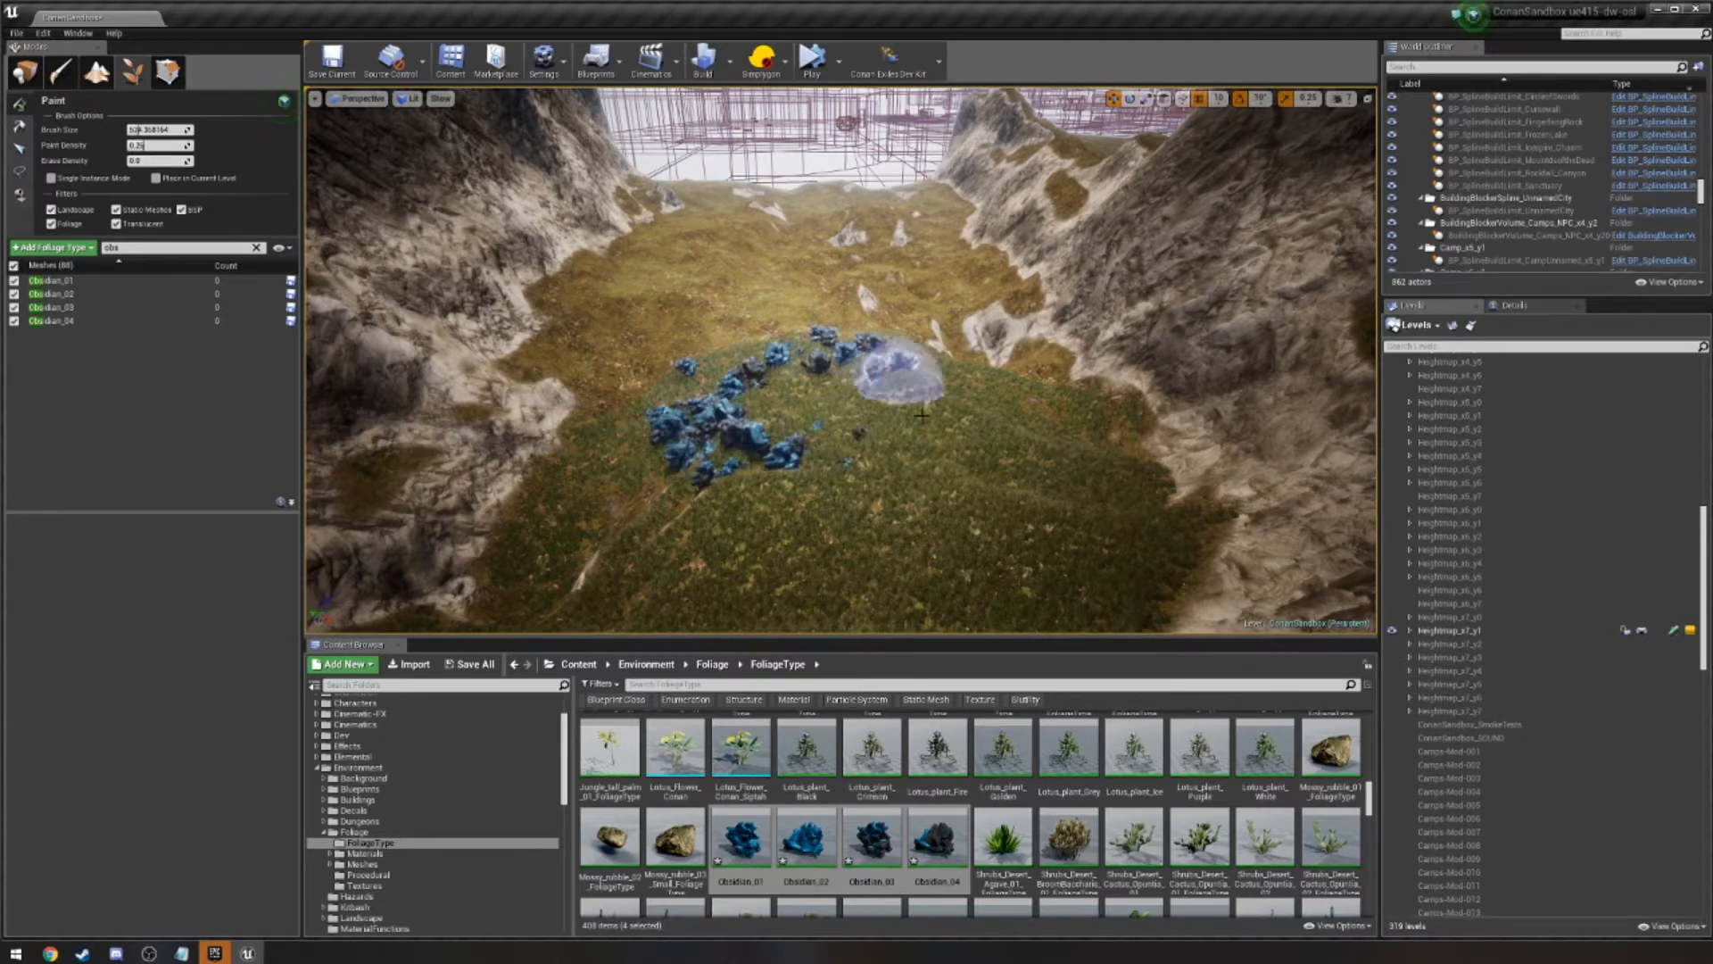
pyautogui.moveTo(827, 521)
pyautogui.keyDown('shift'); pyautogui.mouseDown()
pyautogui.moveTo(821, 382)
pyautogui.moveTo(841, 543)
pyautogui.moveTo(784, 402)
pyautogui.moveTo(872, 351)
pyautogui.moveTo(918, 394)
pyautogui.moveTo(891, 457)
pyautogui.moveTo(765, 382)
pyautogui.moveTo(687, 375)
pyautogui.moveTo(654, 409)
pyautogui.mouseUp(); pyautogui.keyUp('shift')
# Inspect Obsidian_01's foliage settings and disable Obsidian_01 and Obsidian_02 for painting.
pyautogui.moveTo(907, 436); pyautogui.dragTo(918, 401, button='right')
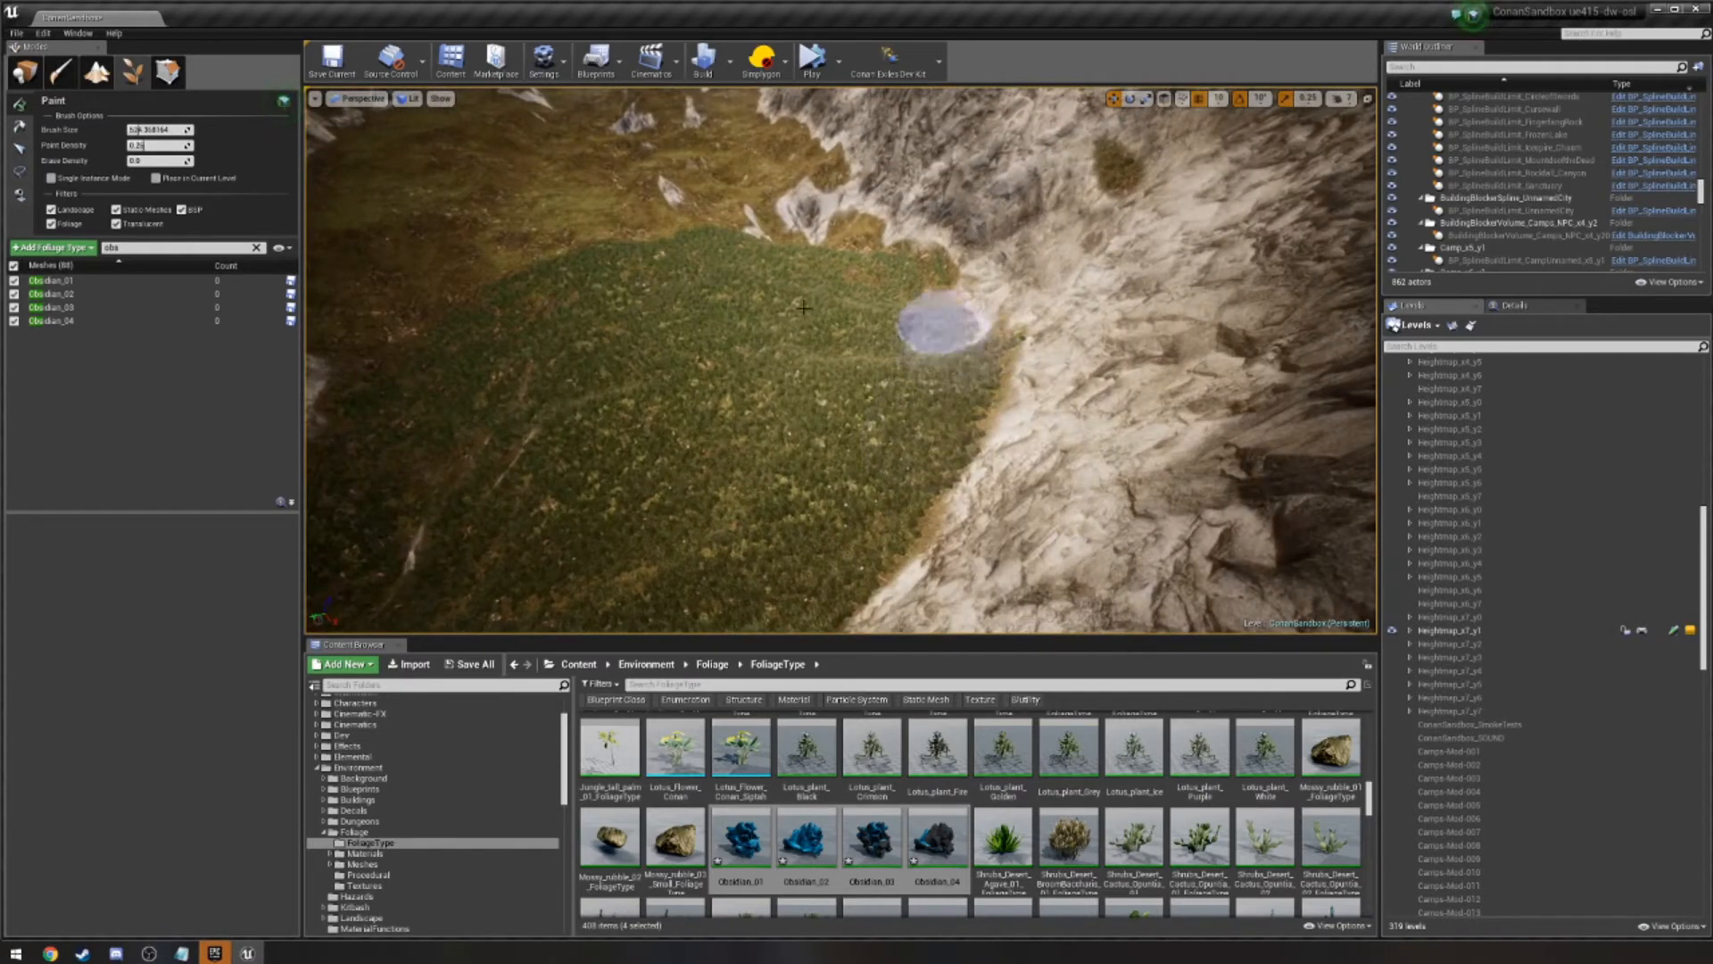
pyautogui.click(13, 266)
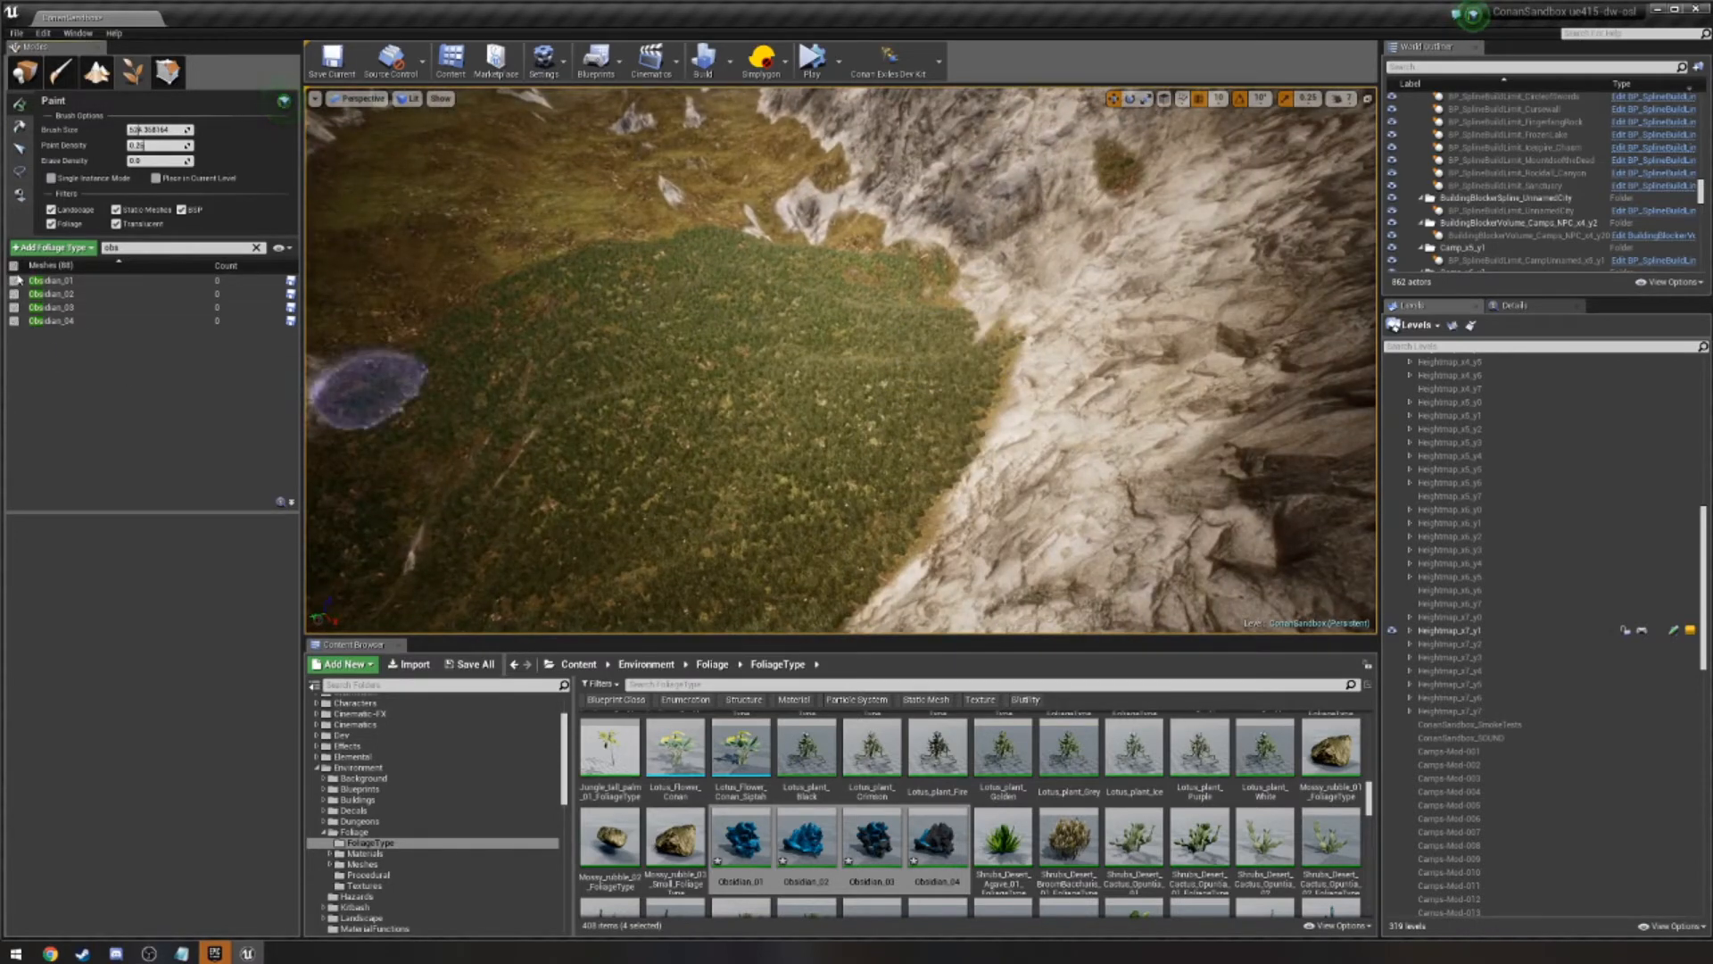
pyautogui.click(40, 281)
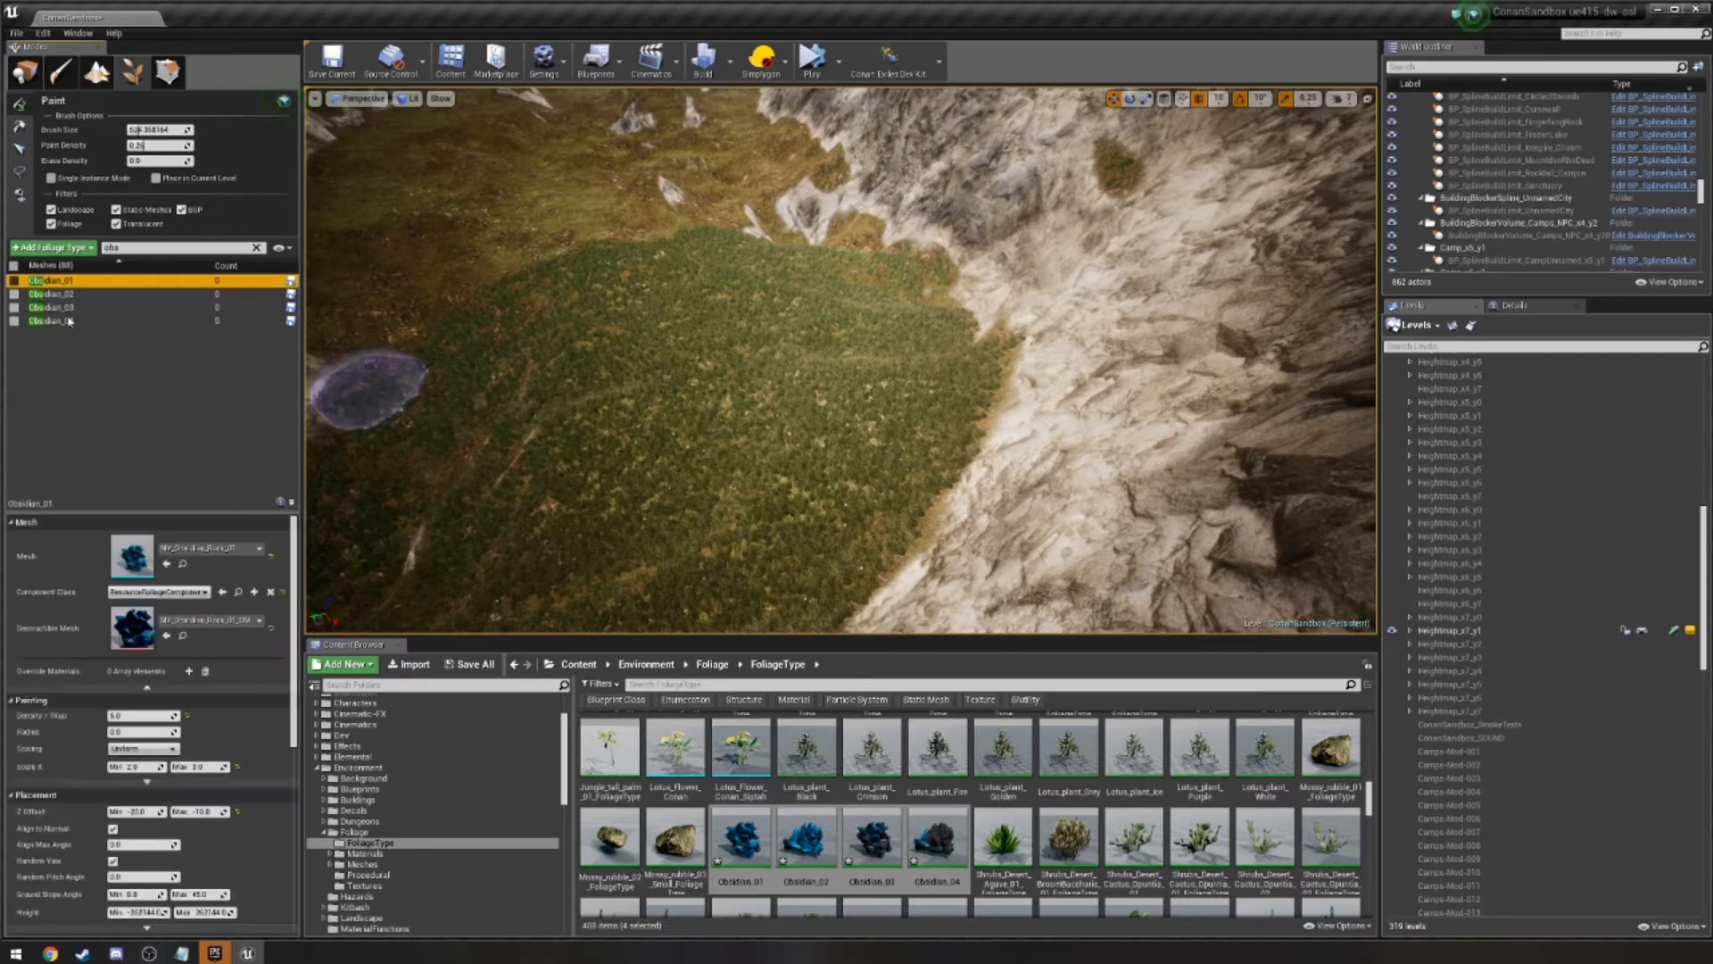
pyautogui.click(14, 280)
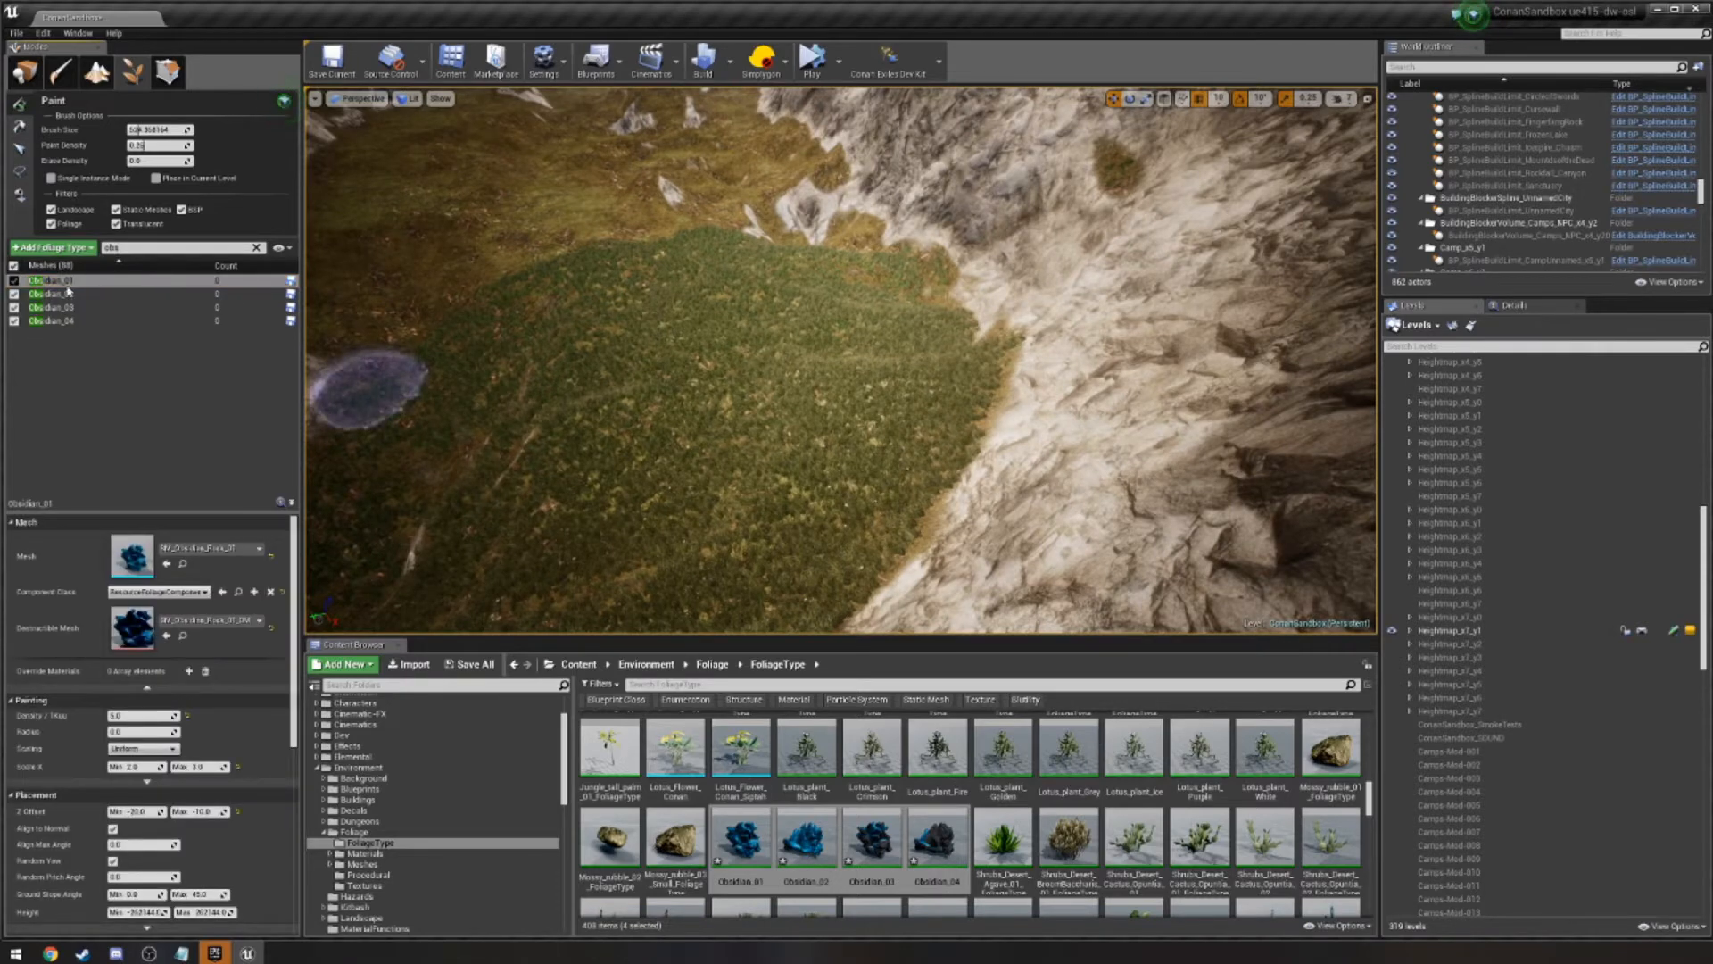
pyautogui.click(14, 281)
pyautogui.click(14, 293)
# Try painting Obsidian_03 and Obsidian_04 across the grass near the cliff and erase the result.
pyautogui.moveTo(479, 478)
pyautogui.mouseDown()
pyautogui.moveTo(784, 555)
pyautogui.moveTo(714, 374)
pyautogui.moveTo(546, 551)
pyautogui.moveTo(765, 458)
pyautogui.moveTo(785, 363)
pyautogui.moveTo(571, 472)
pyautogui.moveTo(812, 527)
pyautogui.moveTo(787, 548)
pyautogui.moveTo(892, 490)
pyautogui.moveTo(736, 576)
pyautogui.mouseUp()
pyautogui.click(846, 560)
pyautogui.moveTo(845, 559)
pyautogui.mouseDown()
pyautogui.moveTo(902, 467)
pyautogui.moveTo(834, 527)
pyautogui.moveTo(871, 554)
pyautogui.moveTo(928, 413)
pyautogui.moveTo(841, 516)
pyautogui.moveTo(785, 535)
pyautogui.mouseUp()
# Disable Obsidian_04 for painting and select Obsidian_03 to show its settings.
pyautogui.click(79, 307)
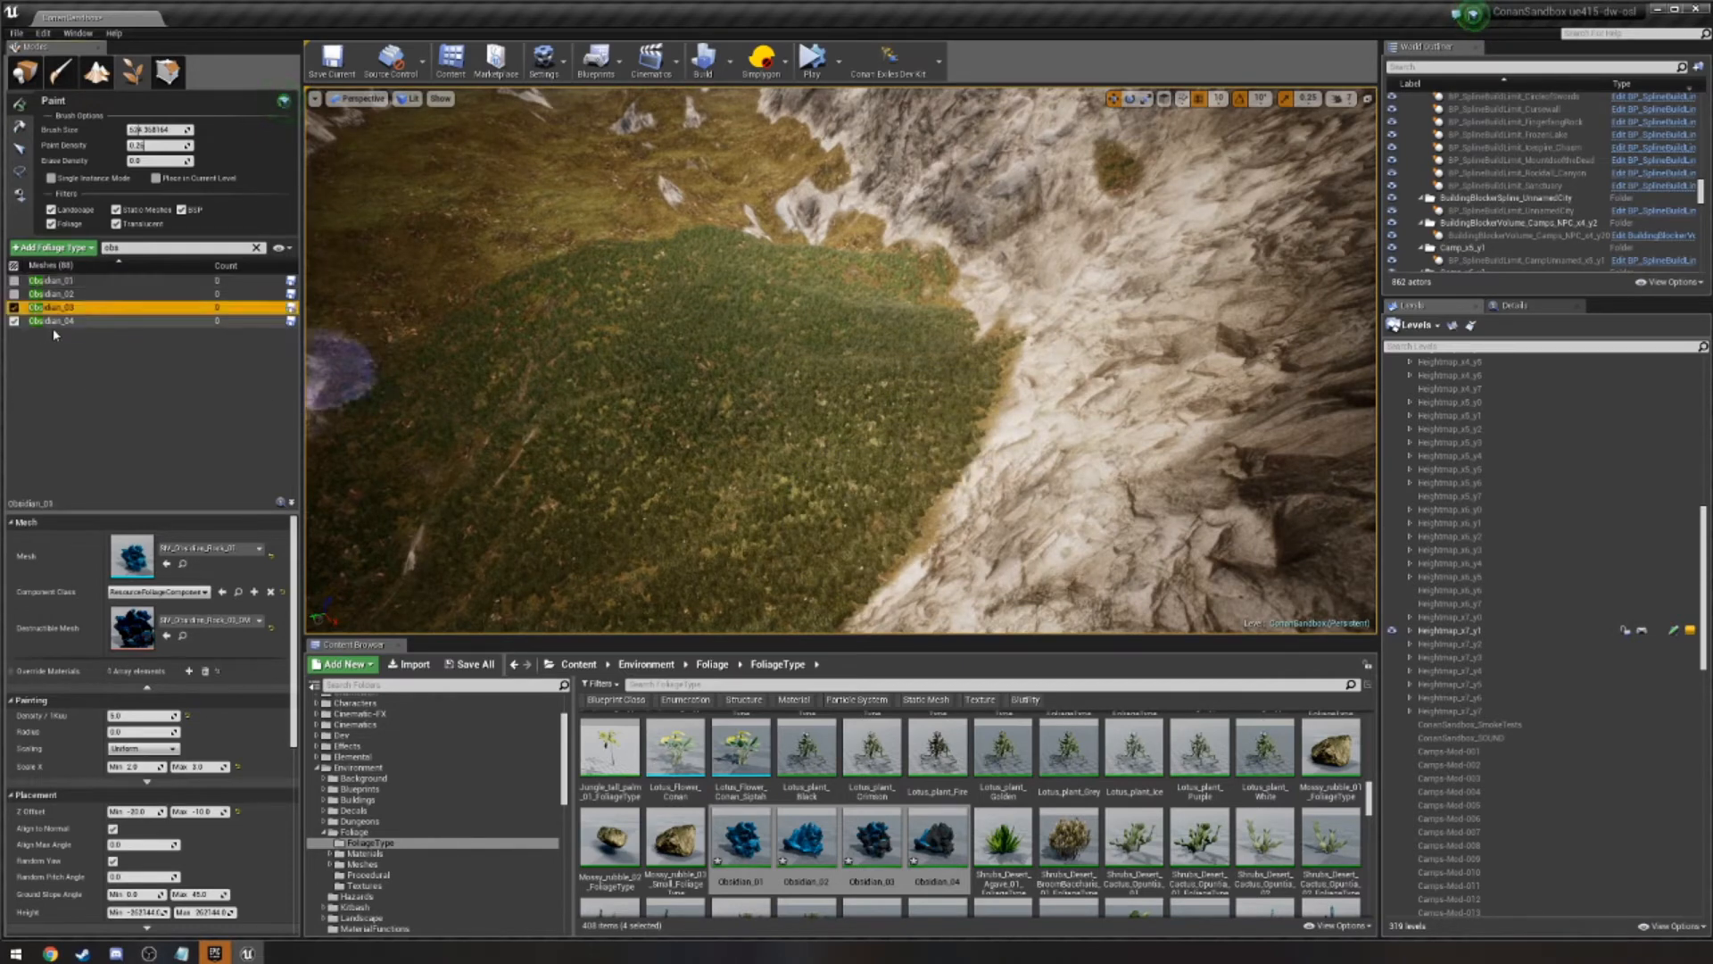
pyautogui.click(14, 321)
pyautogui.click(51, 308)
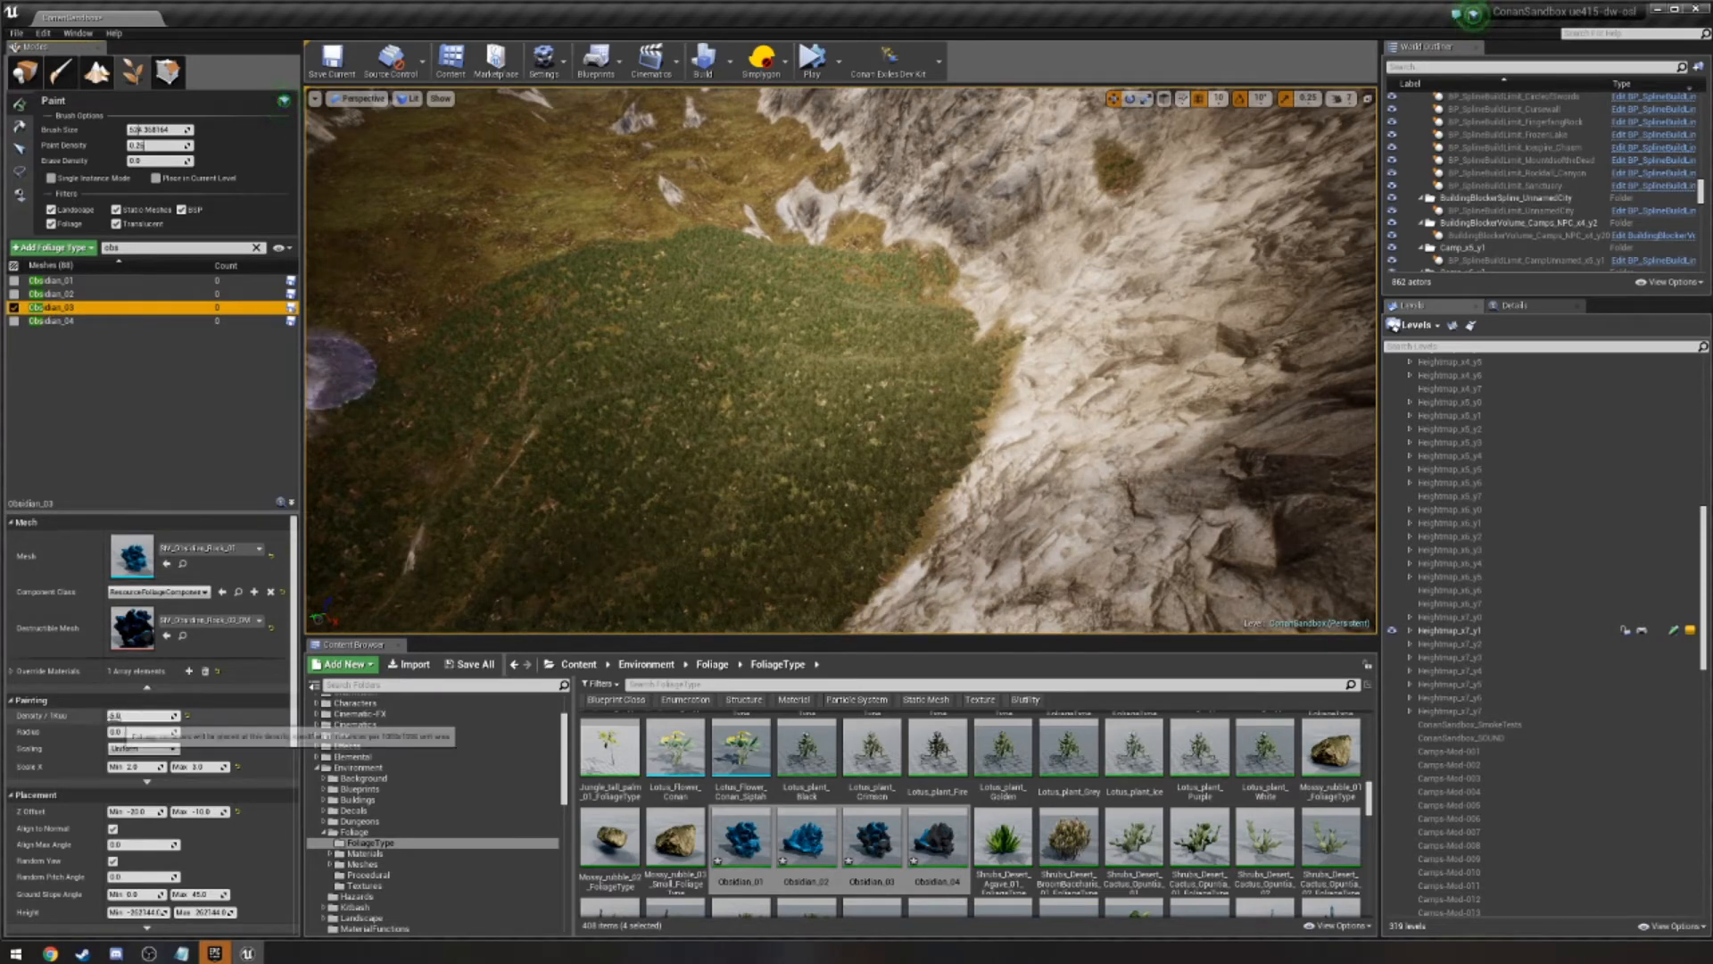
# Raise Obsidian_03's density to about 17, try a paint stroke along the cliff base and erase it.
pyautogui.click(115, 716)
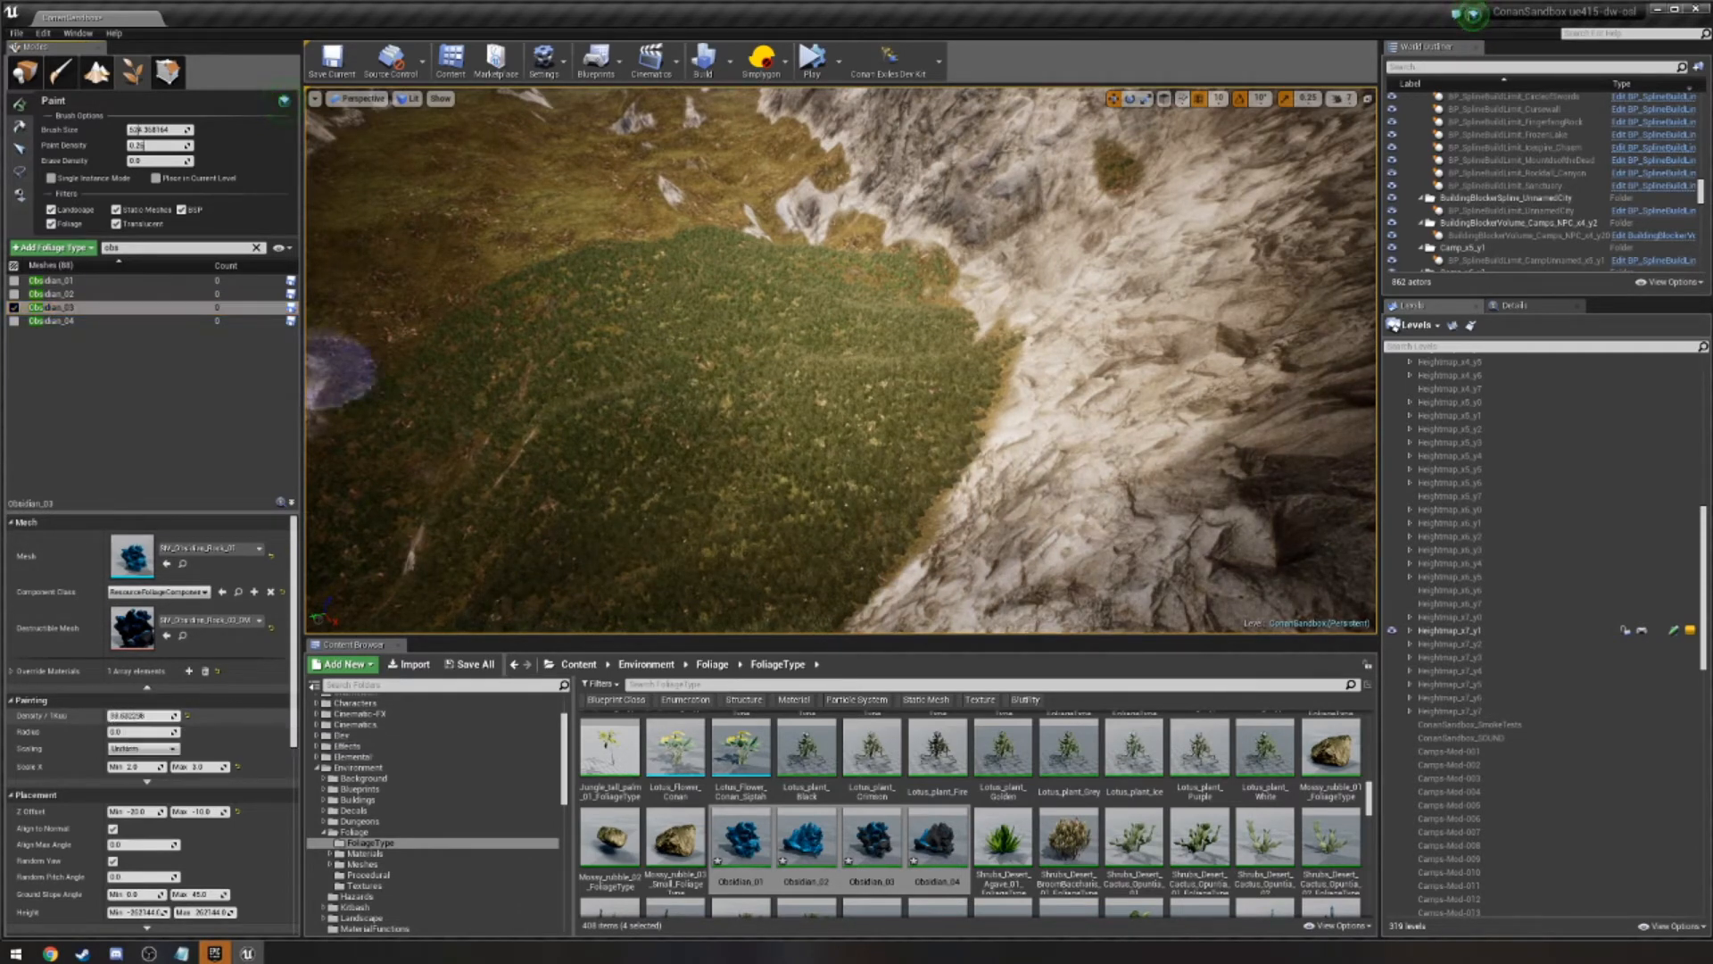
pyautogui.moveTo(115, 717); pyautogui.dragTo(98, 717)
pyautogui.moveTo(803, 580); pyautogui.dragTo(959, 438)
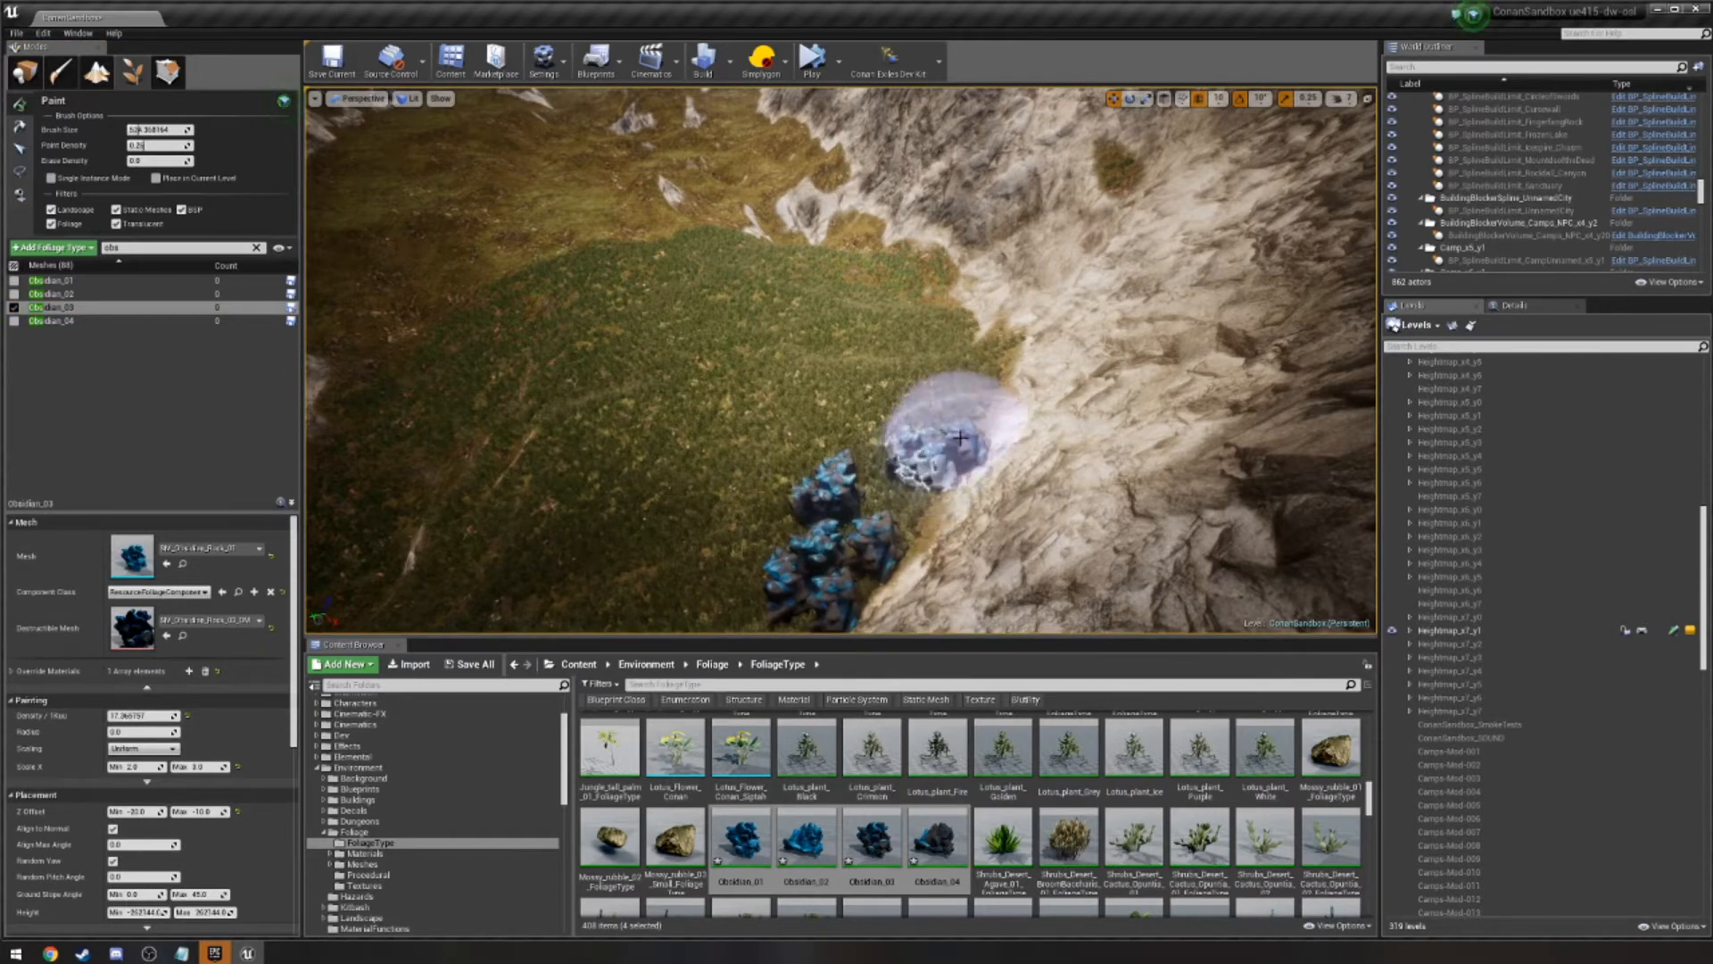
pyautogui.moveTo(901, 513)
pyautogui.keyDown('shift'); pyautogui.mouseDown()
pyautogui.moveTo(819, 575)
pyautogui.moveTo(879, 486)
pyautogui.mouseUp(); pyautogui.keyUp('shift')
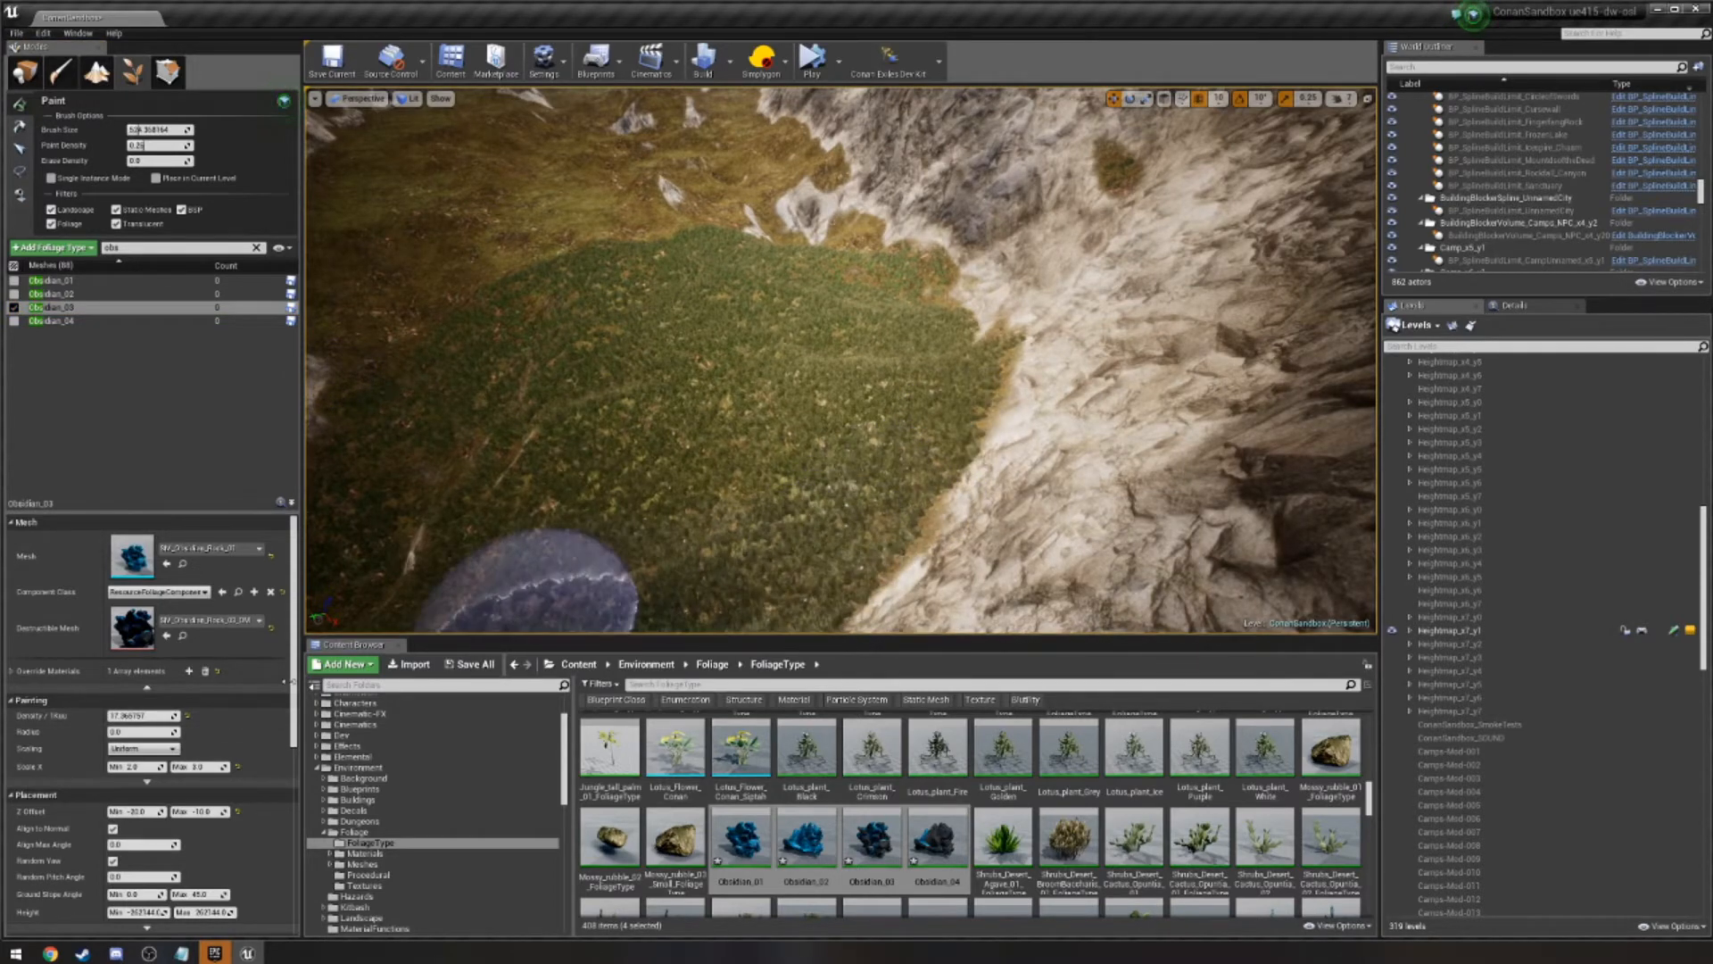
# Reduce Obsidian_03's density, try another stroke along the grass edge by the cliff and erase it.
pyautogui.moveTo(125, 717); pyautogui.dragTo(108, 716)
pyautogui.moveTo(807, 540)
pyautogui.mouseDown()
pyautogui.moveTo(794, 573)
pyautogui.moveTo(915, 493)
pyautogui.moveTo(982, 397)
pyautogui.mouseUp()
pyautogui.keyDown('shift'); pyautogui.moveTo(928, 450); pyautogui.dragTo(860, 547); pyautogui.keyUp('shift')
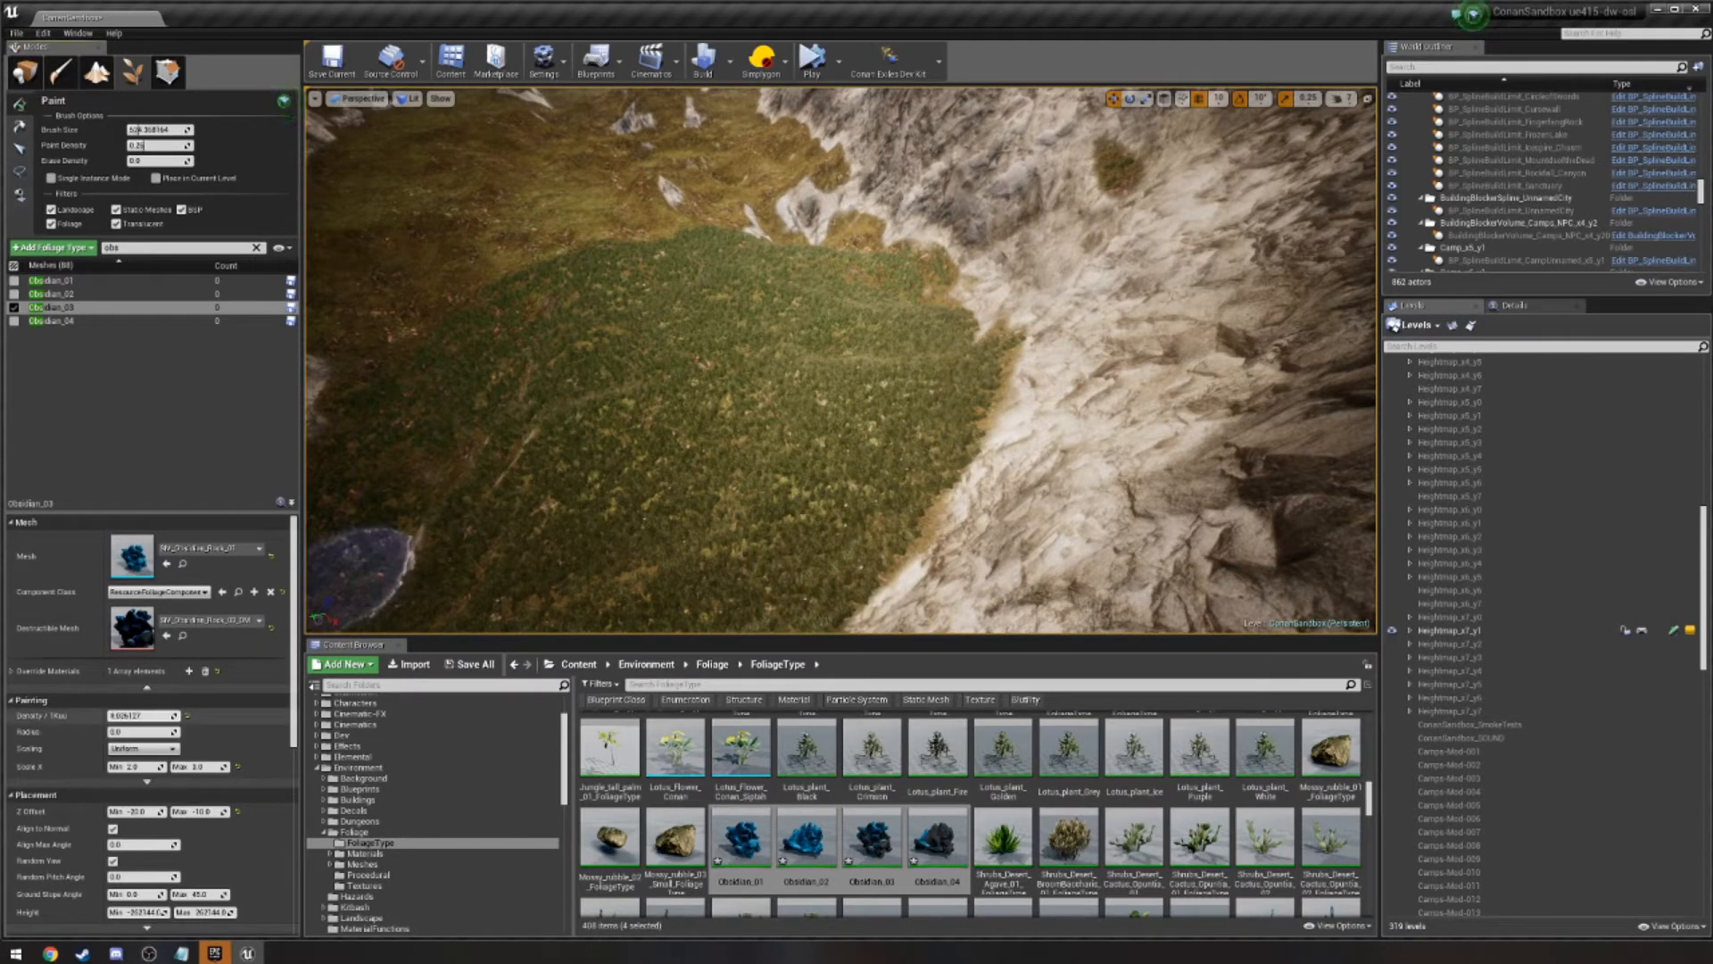
# Lower Obsidian_03's density to just under 1, try painting with Scale X at about 23, and undo the painting.
pyautogui.moveTo(133, 715); pyautogui.dragTo(141, 715)
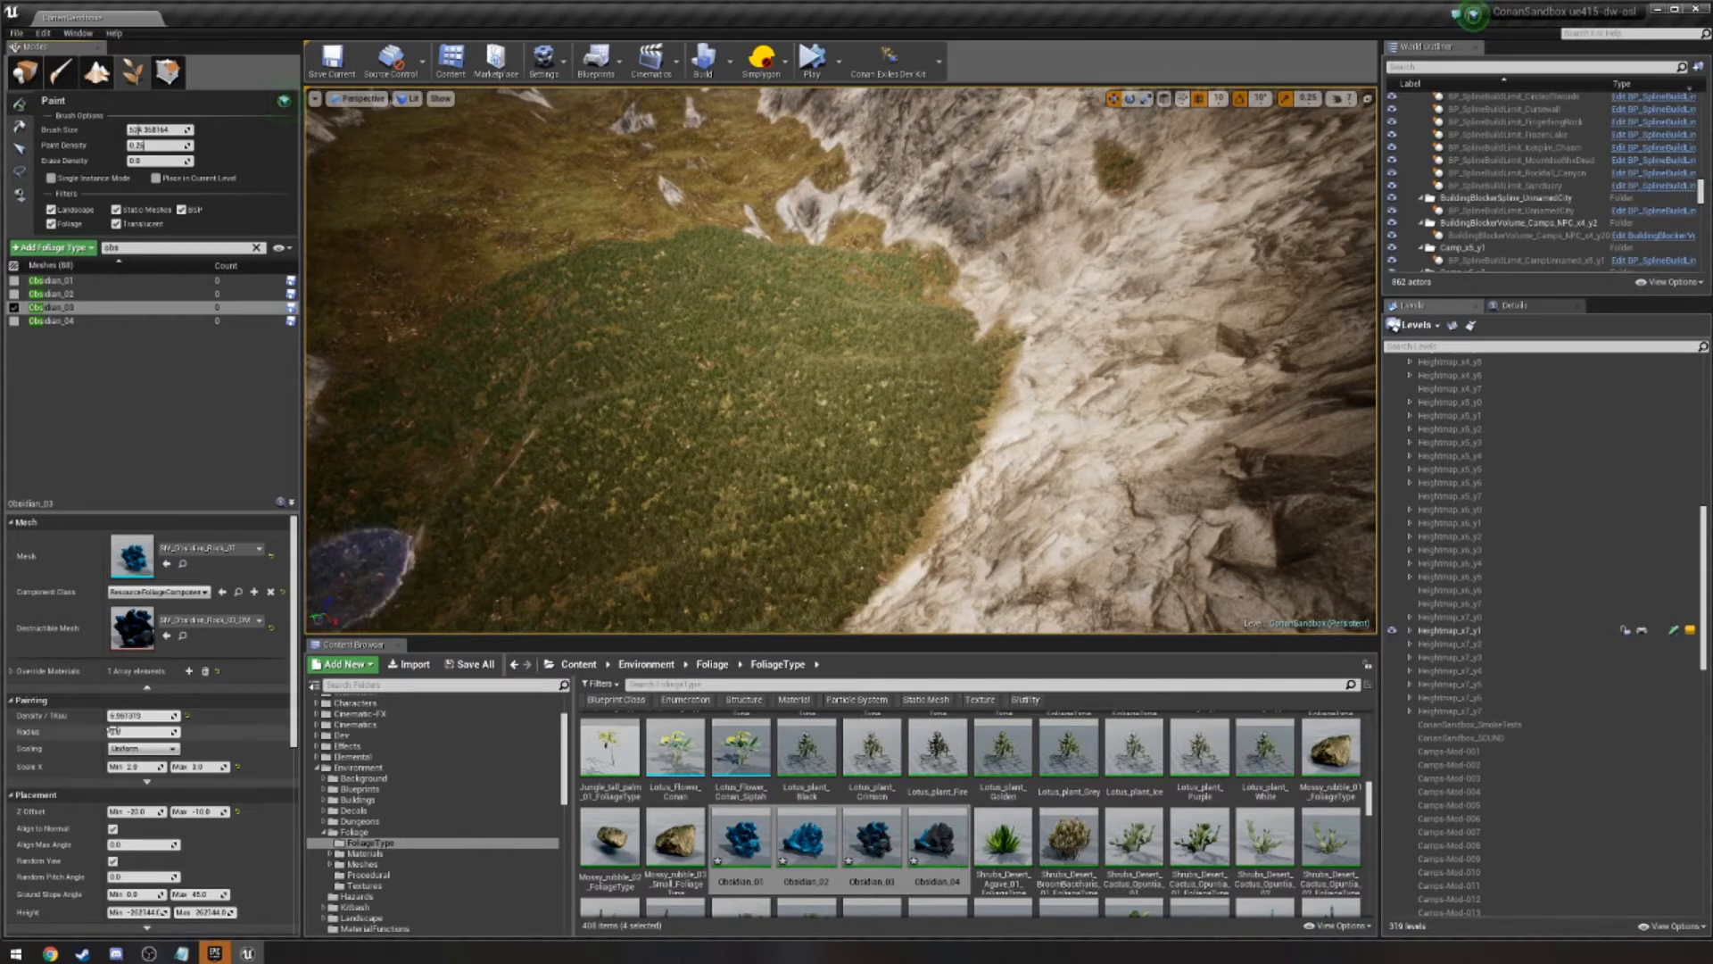
pyautogui.scroll(-1, 120, 759)
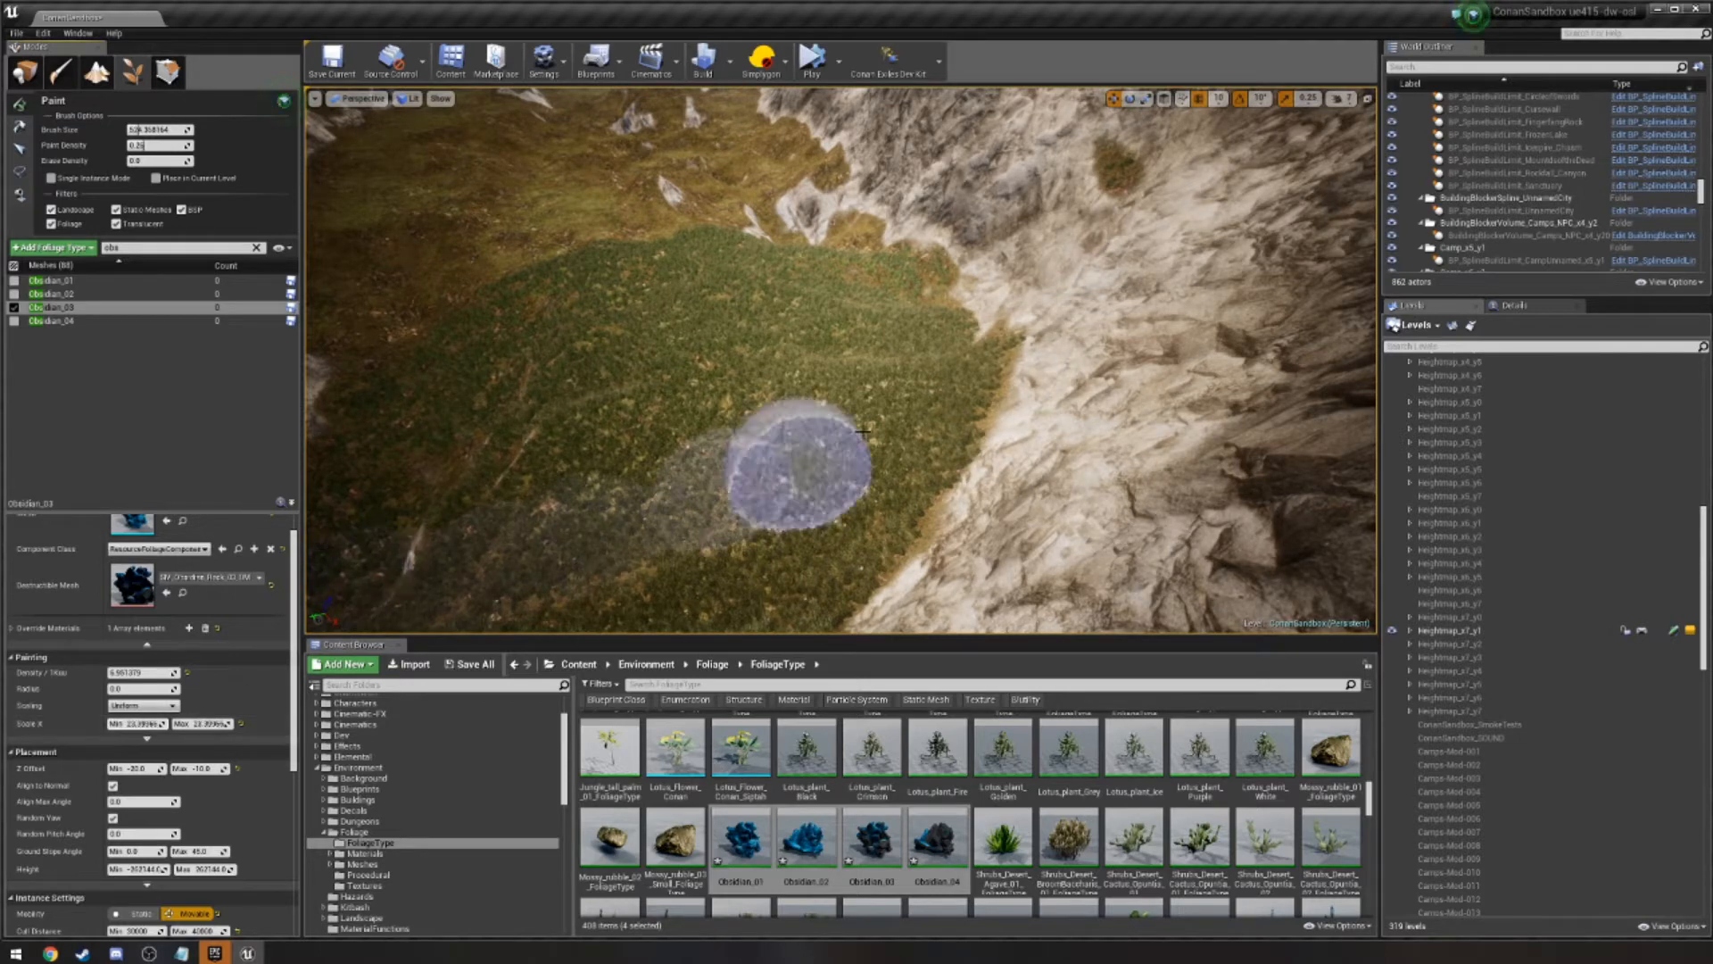
pyautogui.click(783, 478)
pyautogui.hotkey('ctrl', 'z')
pyautogui.hotkey('ctrl', 'z')
pyautogui.hotkey('ctrl', 'z')
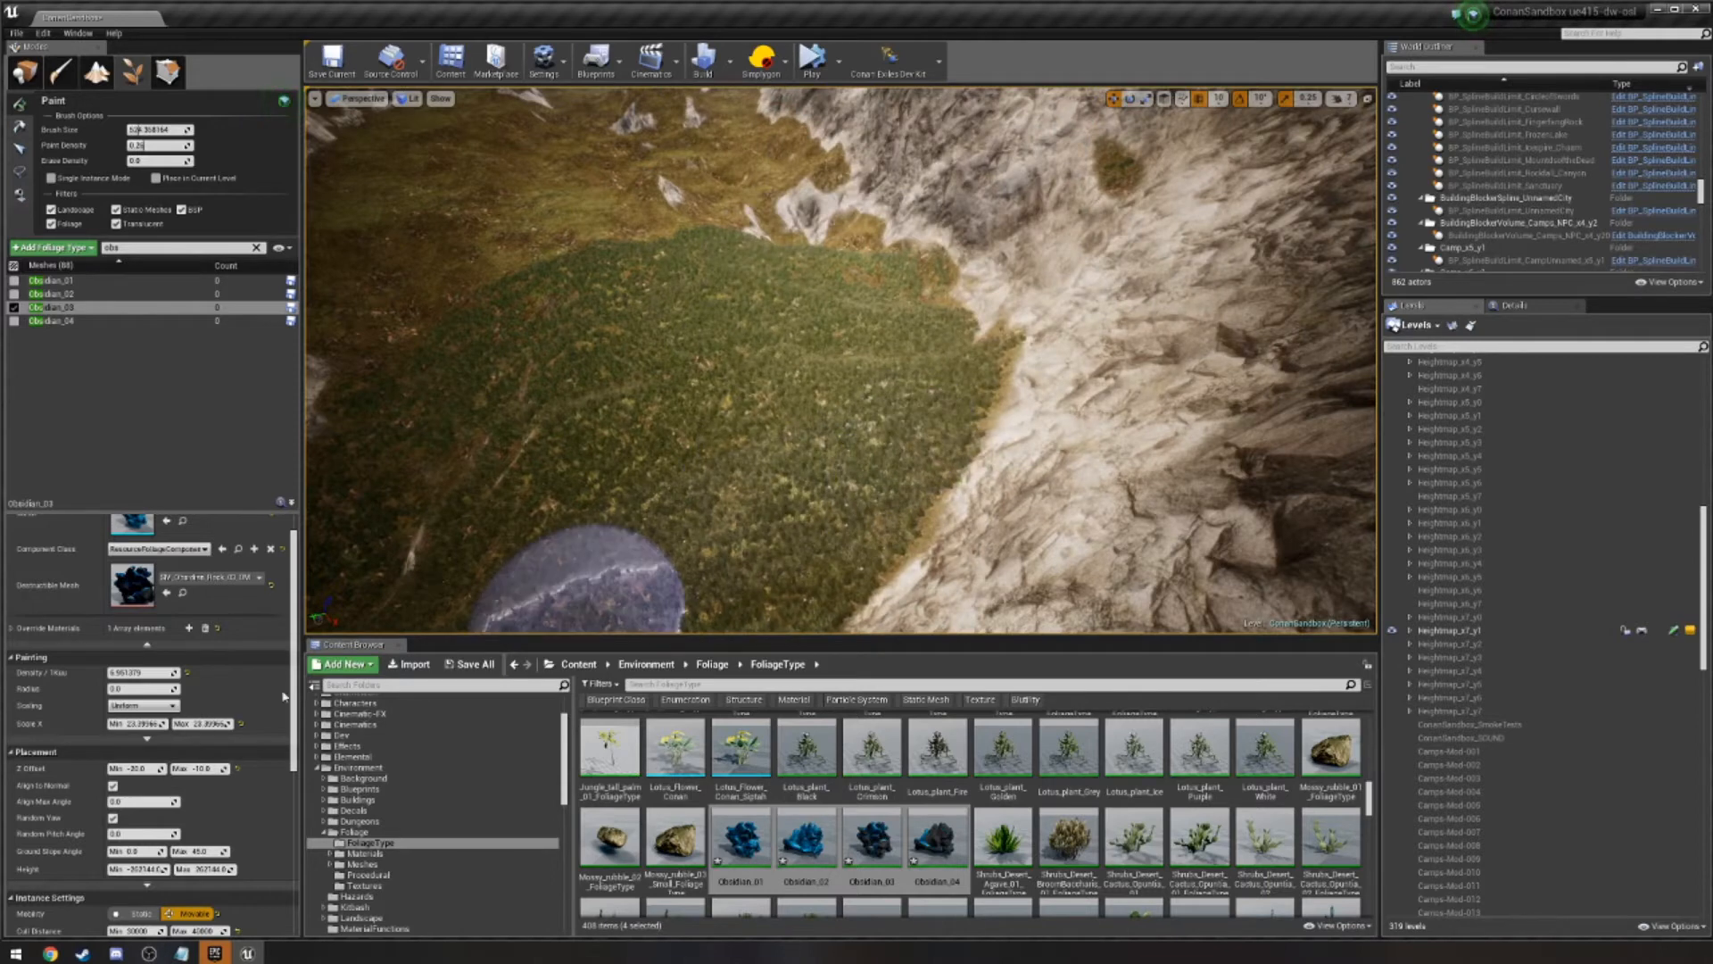
# Lower Obsidian_03's minimum and maximum Scale X to about 4.8 and paint large rocks along the cliff base.
pyautogui.moveTo(131, 719); pyautogui.dragTo(85, 720)
pyautogui.moveTo(203, 723); pyautogui.dragTo(180, 724)
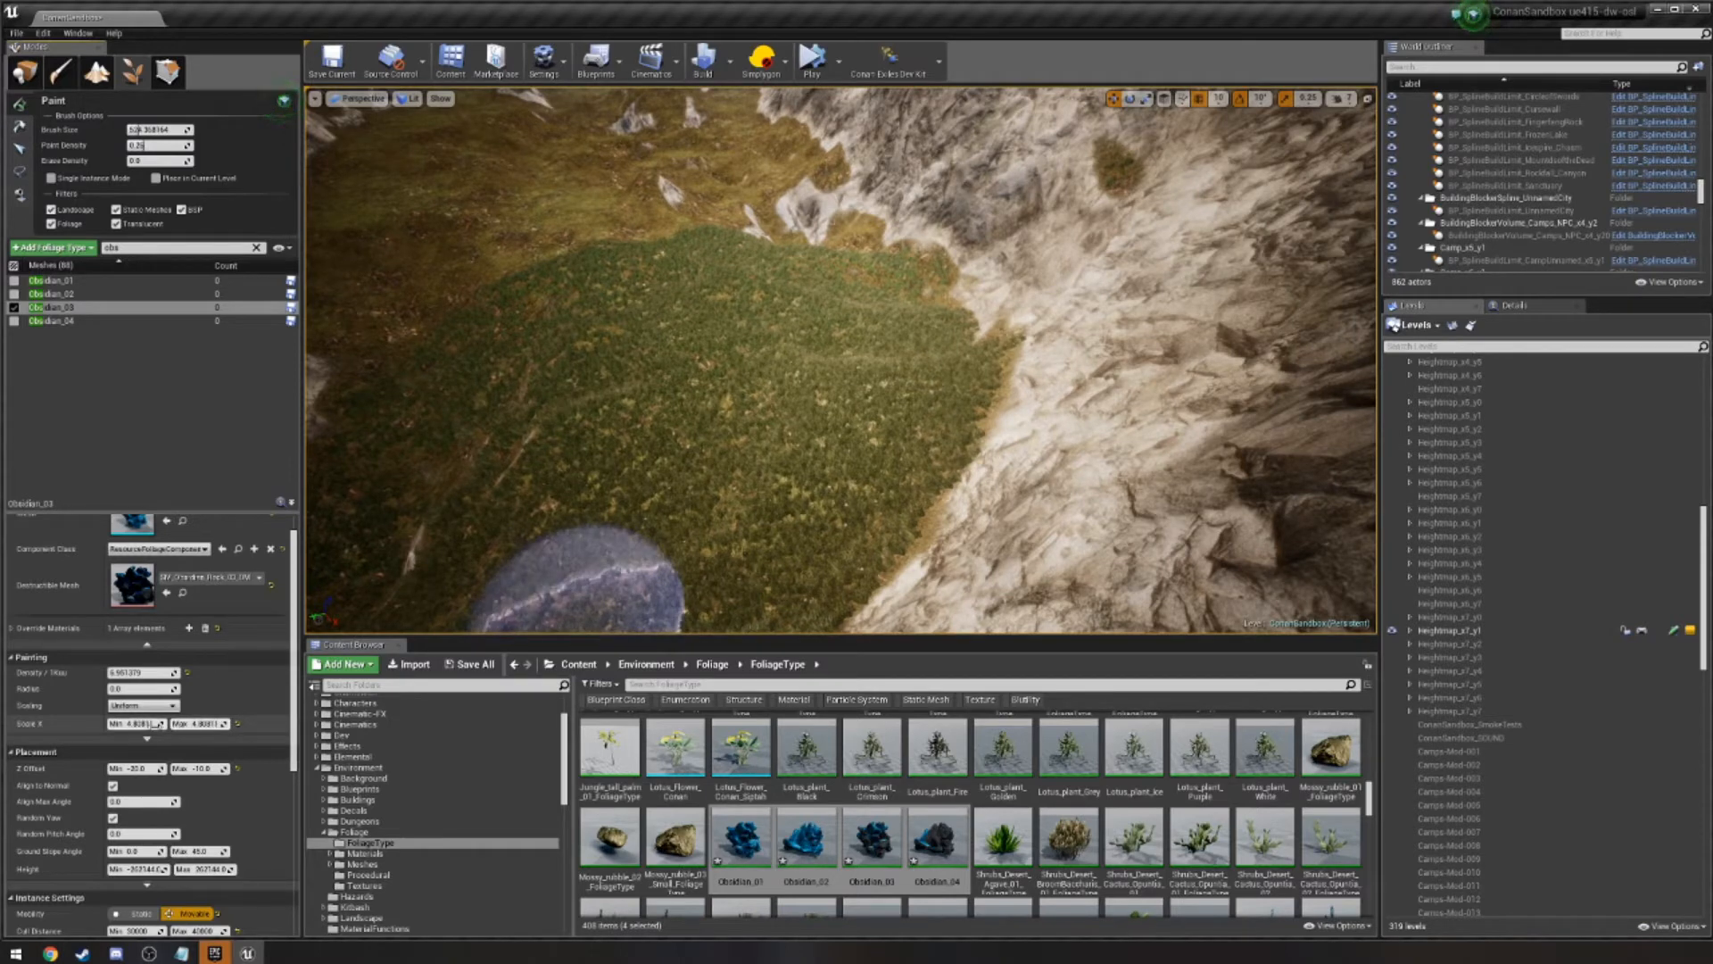
pyautogui.moveTo(830, 578)
pyautogui.mouseDown()
pyautogui.moveTo(923, 480)
pyautogui.moveTo(808, 559)
pyautogui.moveTo(843, 542)
pyautogui.mouseUp()
# Reduce Obsidian_03's minimum Scale X to about 1.48 and paint more rocks into the cluster by the cliff.
pyautogui.click(205, 723)
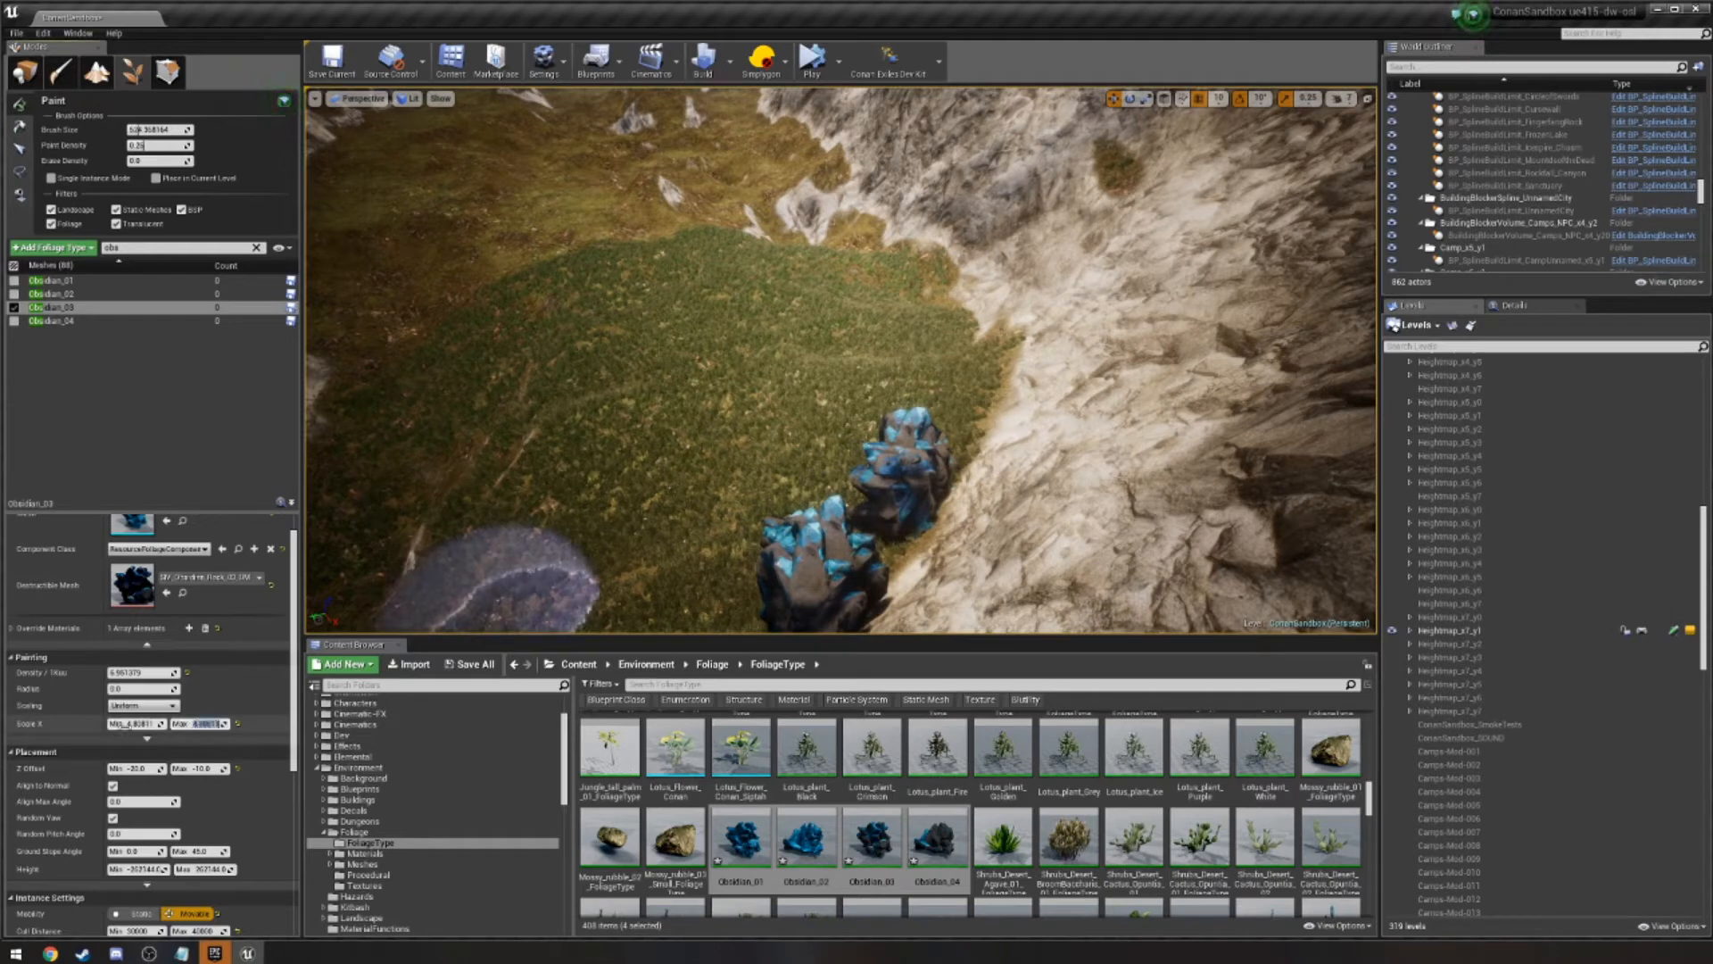
pyautogui.moveTo(134, 722); pyautogui.dragTo(112, 722)
pyautogui.moveTo(822, 516); pyautogui.dragTo(791, 527)
pyautogui.moveTo(790, 527)
pyautogui.mouseDown(button='right')
pyautogui.moveTo(964, 509)
pyautogui.moveTo(838, 509)
pyautogui.mouseUp(button='right')
pyautogui.press('w')
pyautogui.press('s')
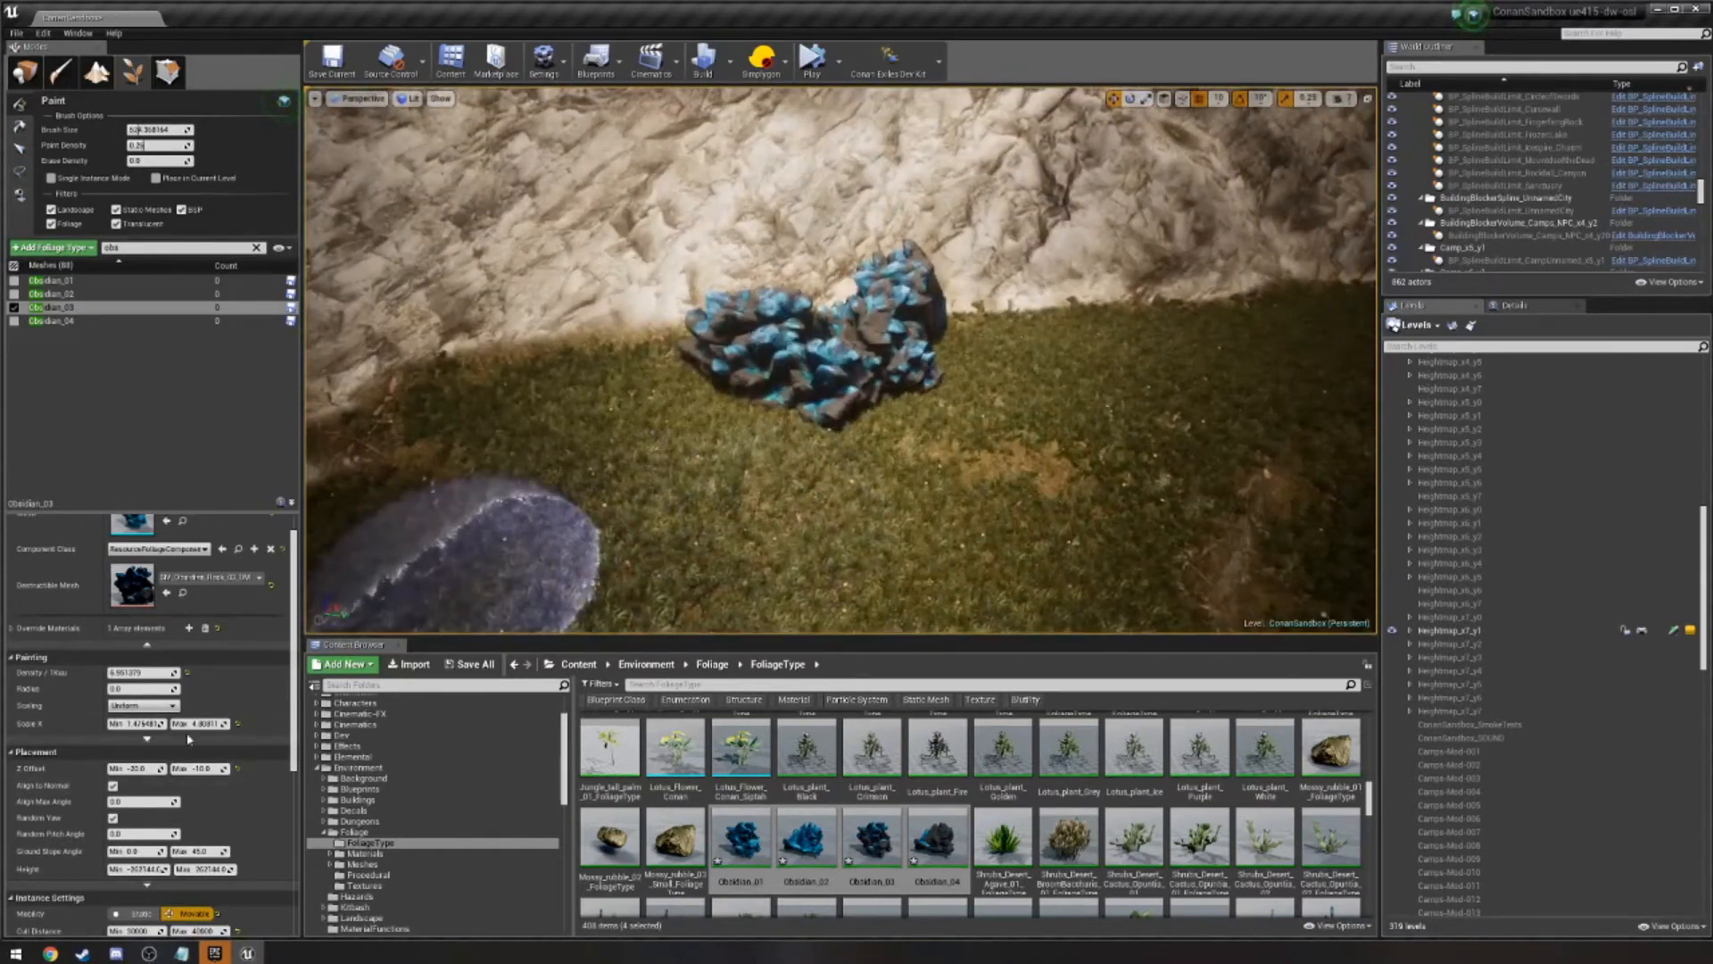
# Lower Obsidian_03's maximum Scale X to below 2, try painting small rocks on the grass before the cluster, and erase them.
pyautogui.moveTo(198, 725); pyautogui.dragTo(227, 726)
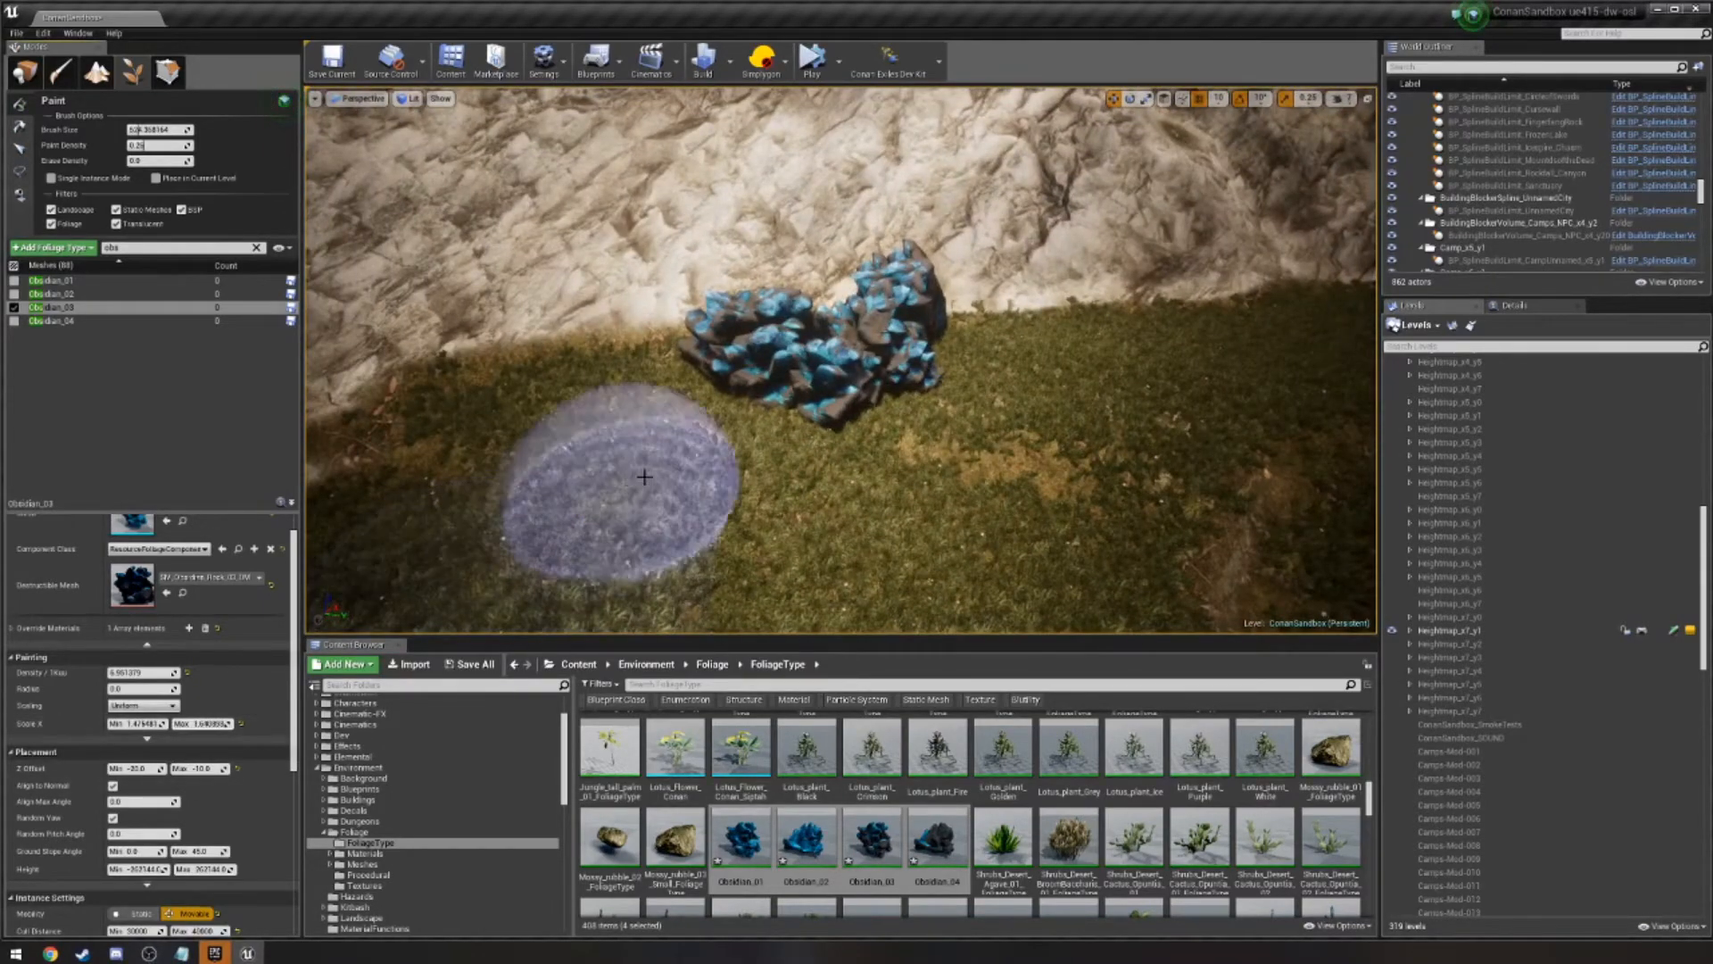
pyautogui.click(703, 382)
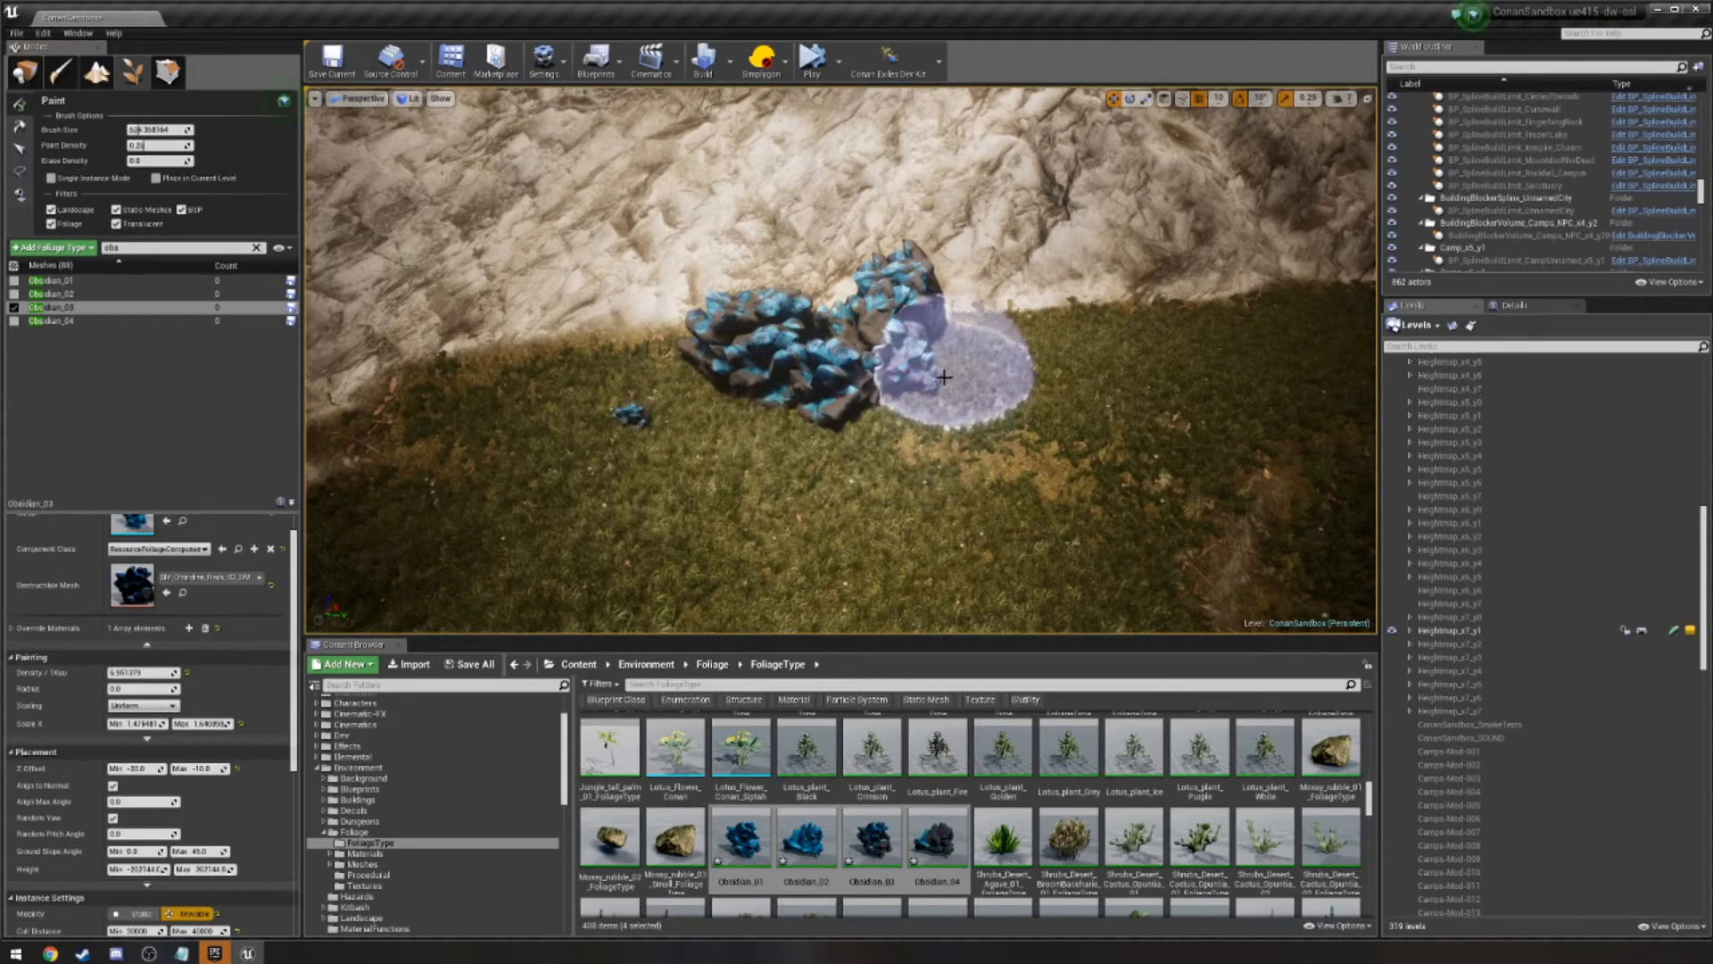
pyautogui.click(852, 453)
pyautogui.click(703, 449)
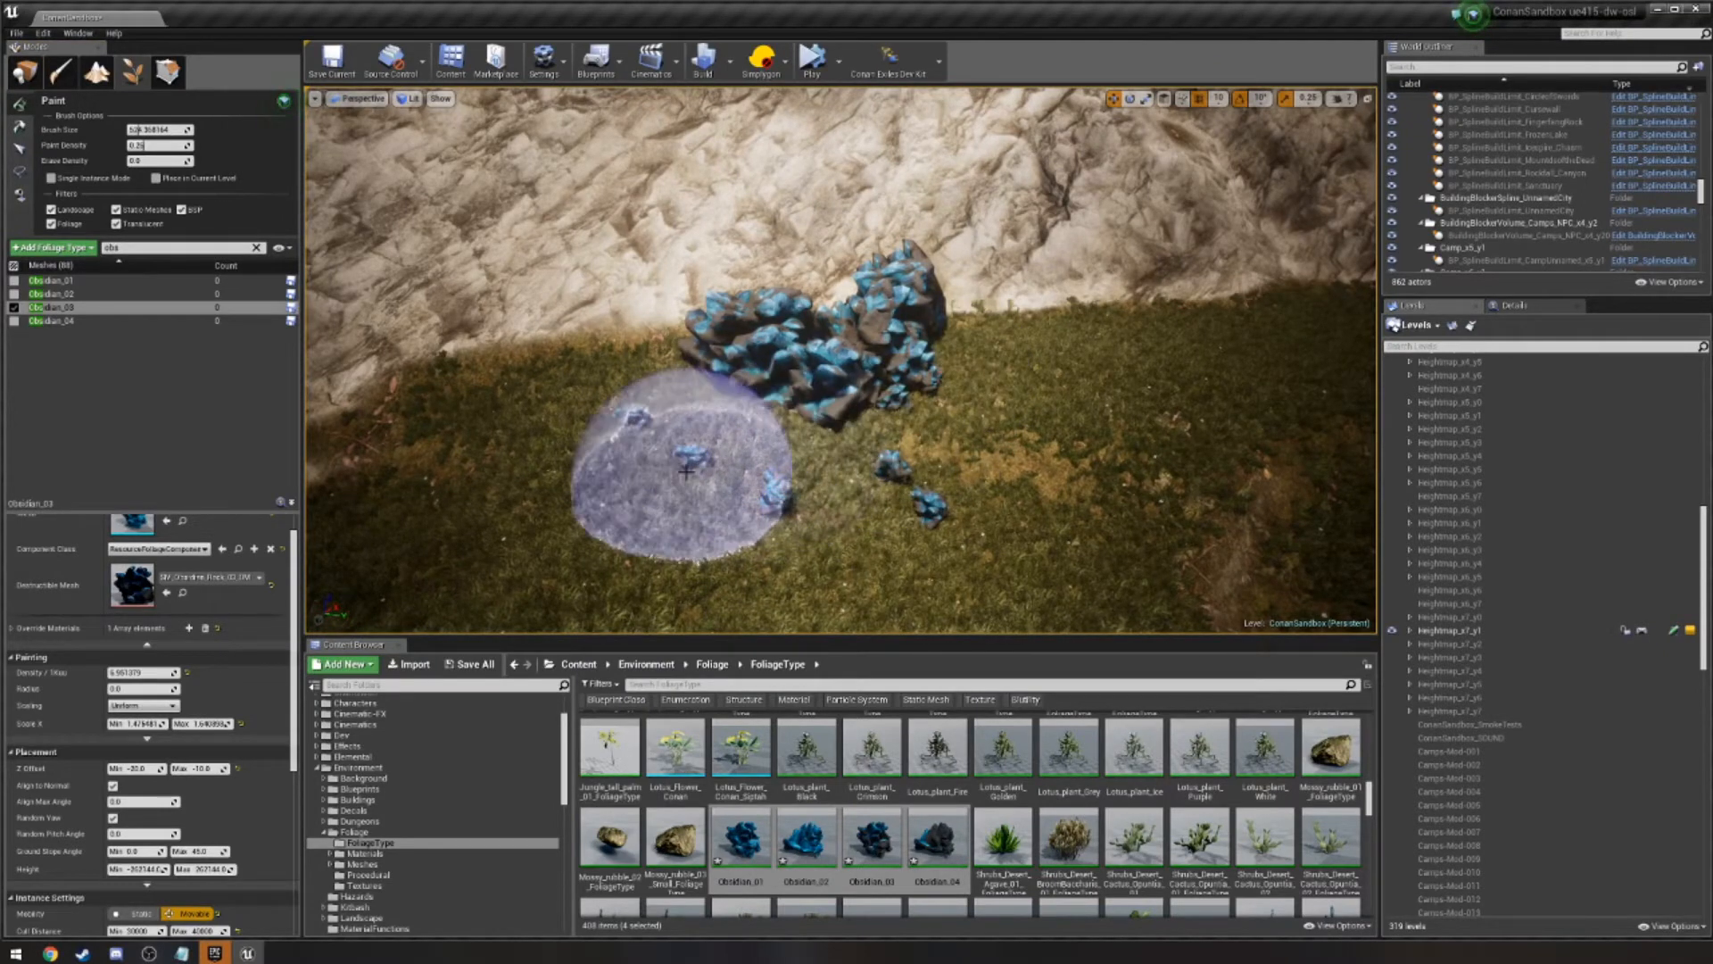
pyautogui.keyDown('shift'); pyautogui.moveTo(615, 455); pyautogui.dragTo(919, 486); pyautogui.keyUp('shift')
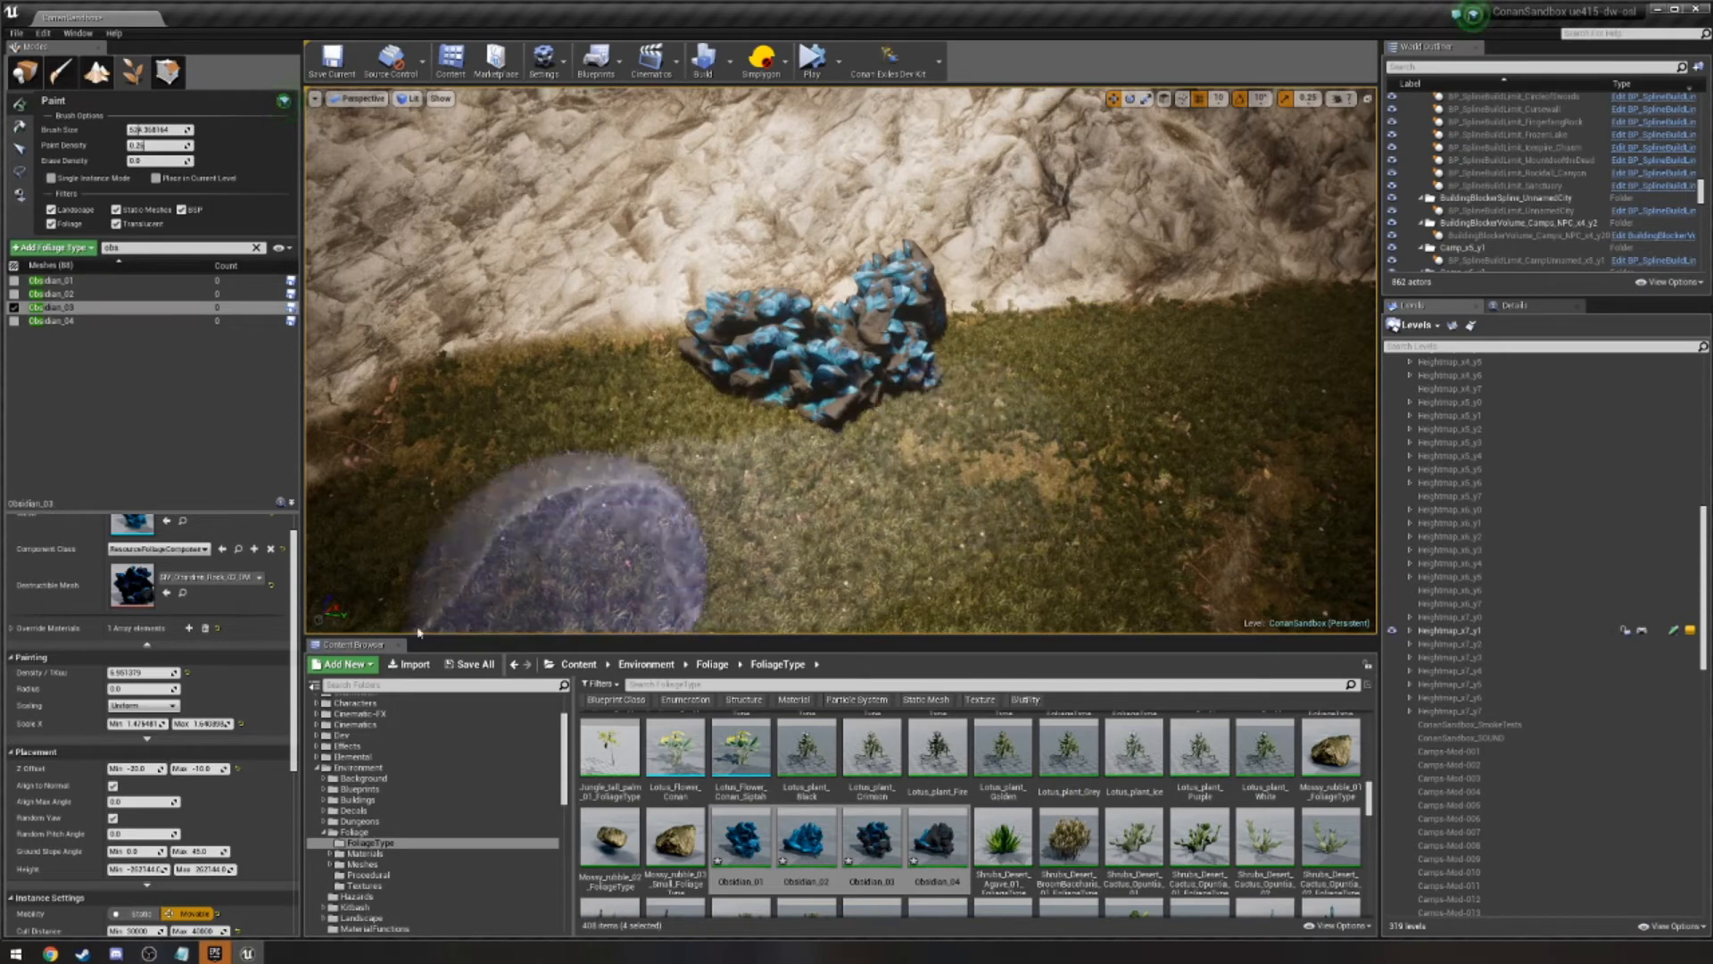
# Raise Obsidian_03's density to about 17 with a smaller brush and 0.62 paint density, scatter small rocks around the cluster, and leave foliage painting.
pyautogui.moveTo(134, 673); pyautogui.dragTo(205, 673)
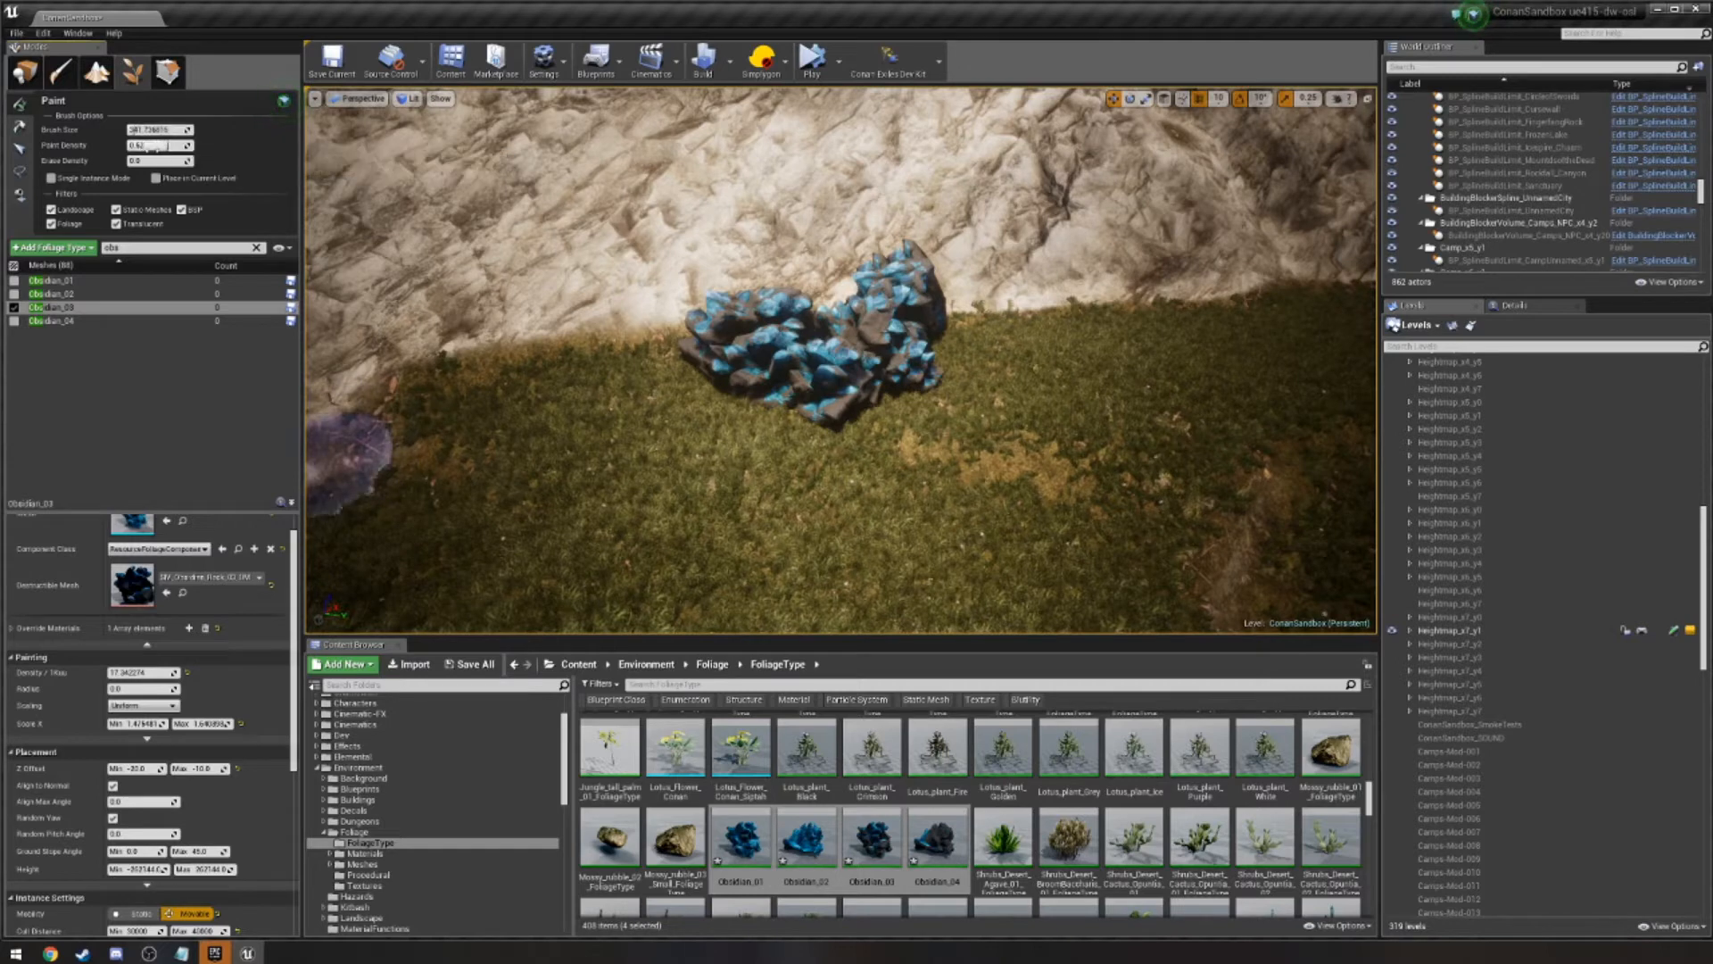
pyautogui.moveTo(668, 375)
pyautogui.mouseDown()
pyautogui.moveTo(843, 424)
pyautogui.moveTo(962, 346)
pyautogui.mouseUp()
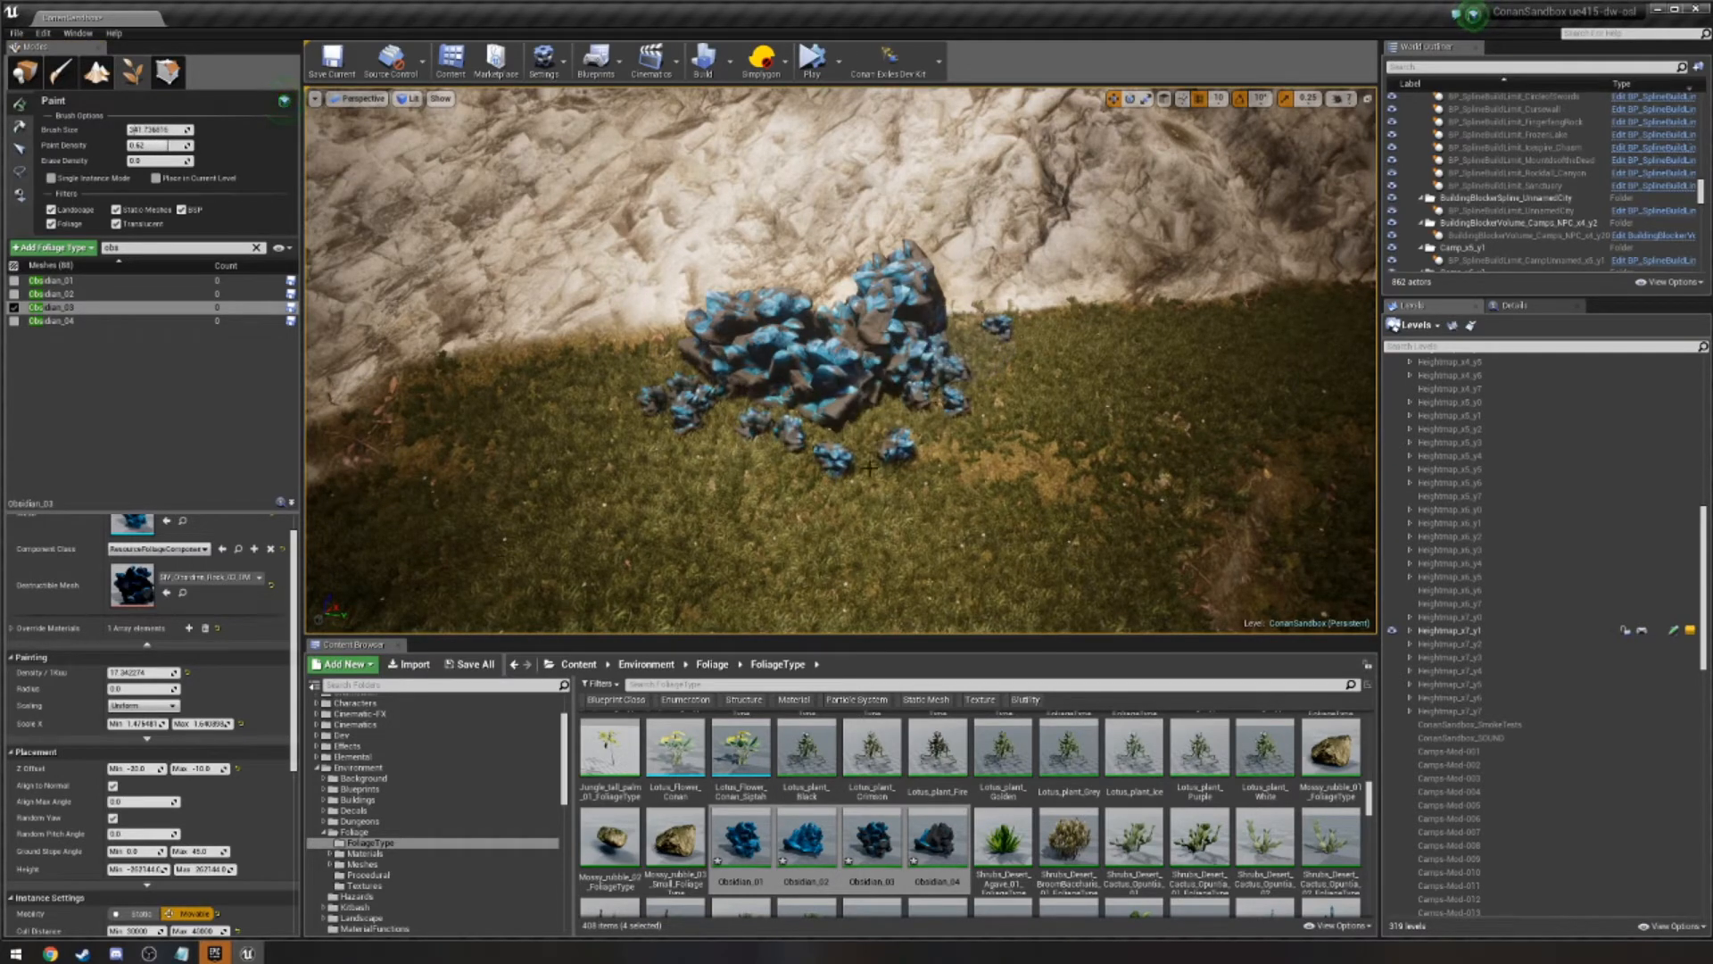
pyautogui.click(24, 75)
pyautogui.moveTo(984, 464)
pyautogui.mouseDown(button='right')
pyautogui.moveTo(901, 460)
pyautogui.moveTo(1026, 464)
pyautogui.moveTo(950, 475)
pyautogui.mouseUp(button='right')
pyautogui.press('s')
pyautogui.press('w')
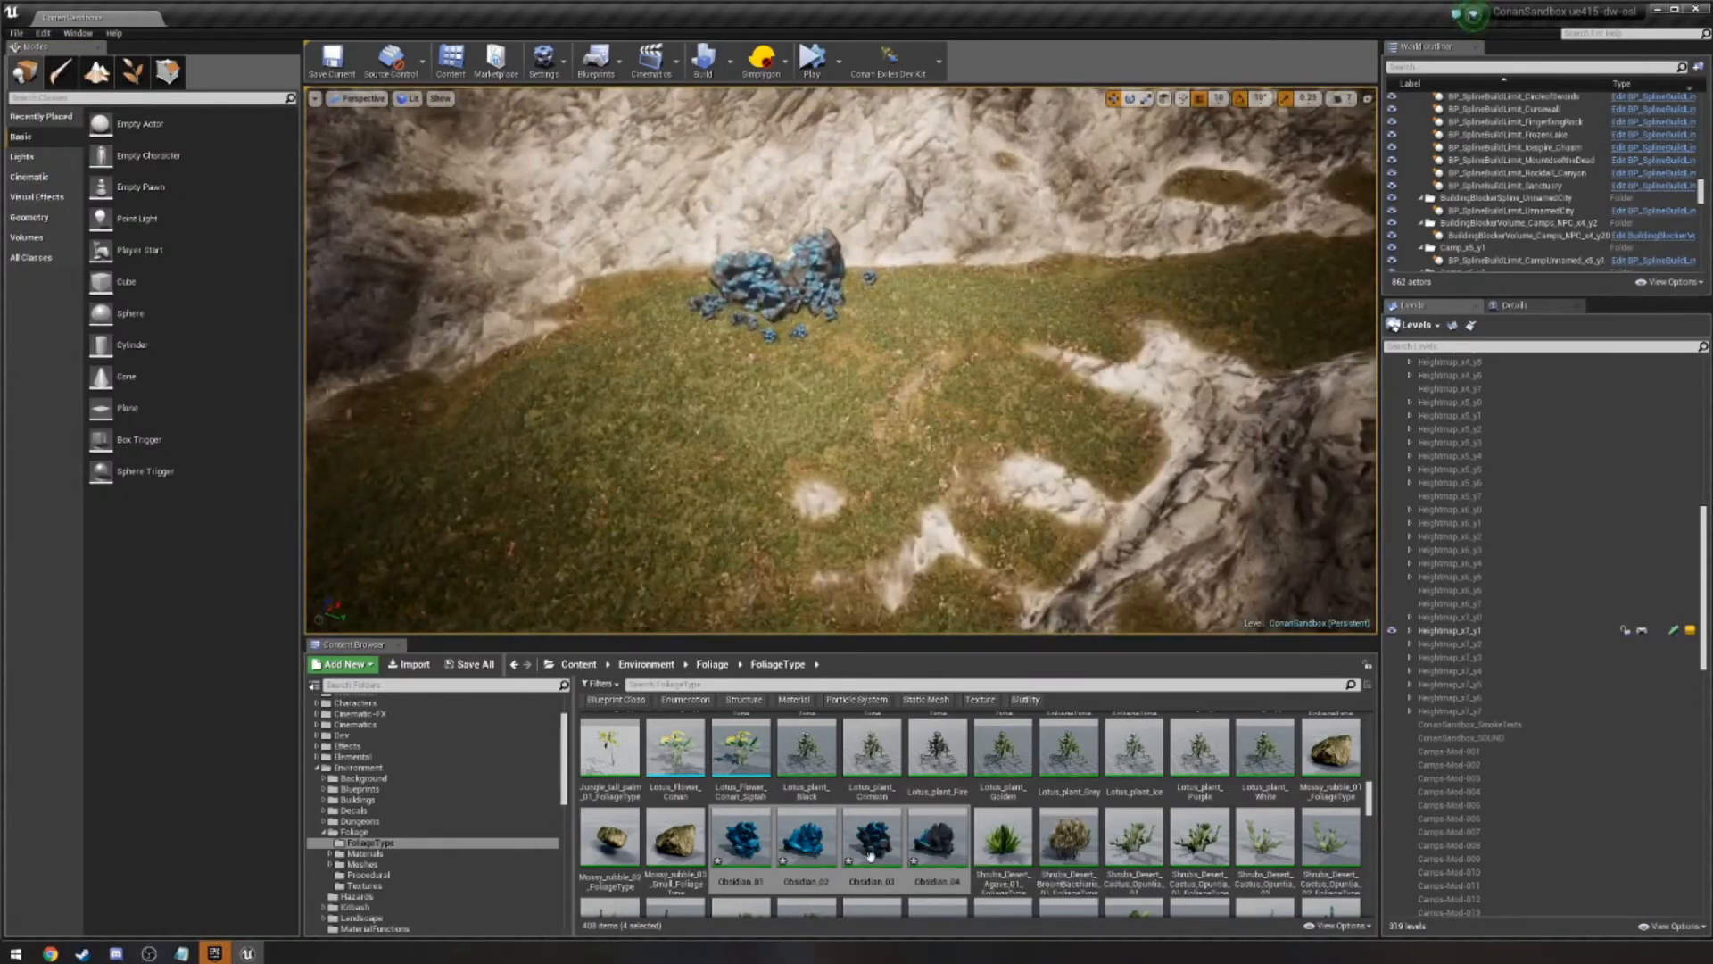
# Browse the assets in the FoliageType folder and filter them by "tree".
pyautogui.click(765, 867)
pyautogui.click(1003, 840)
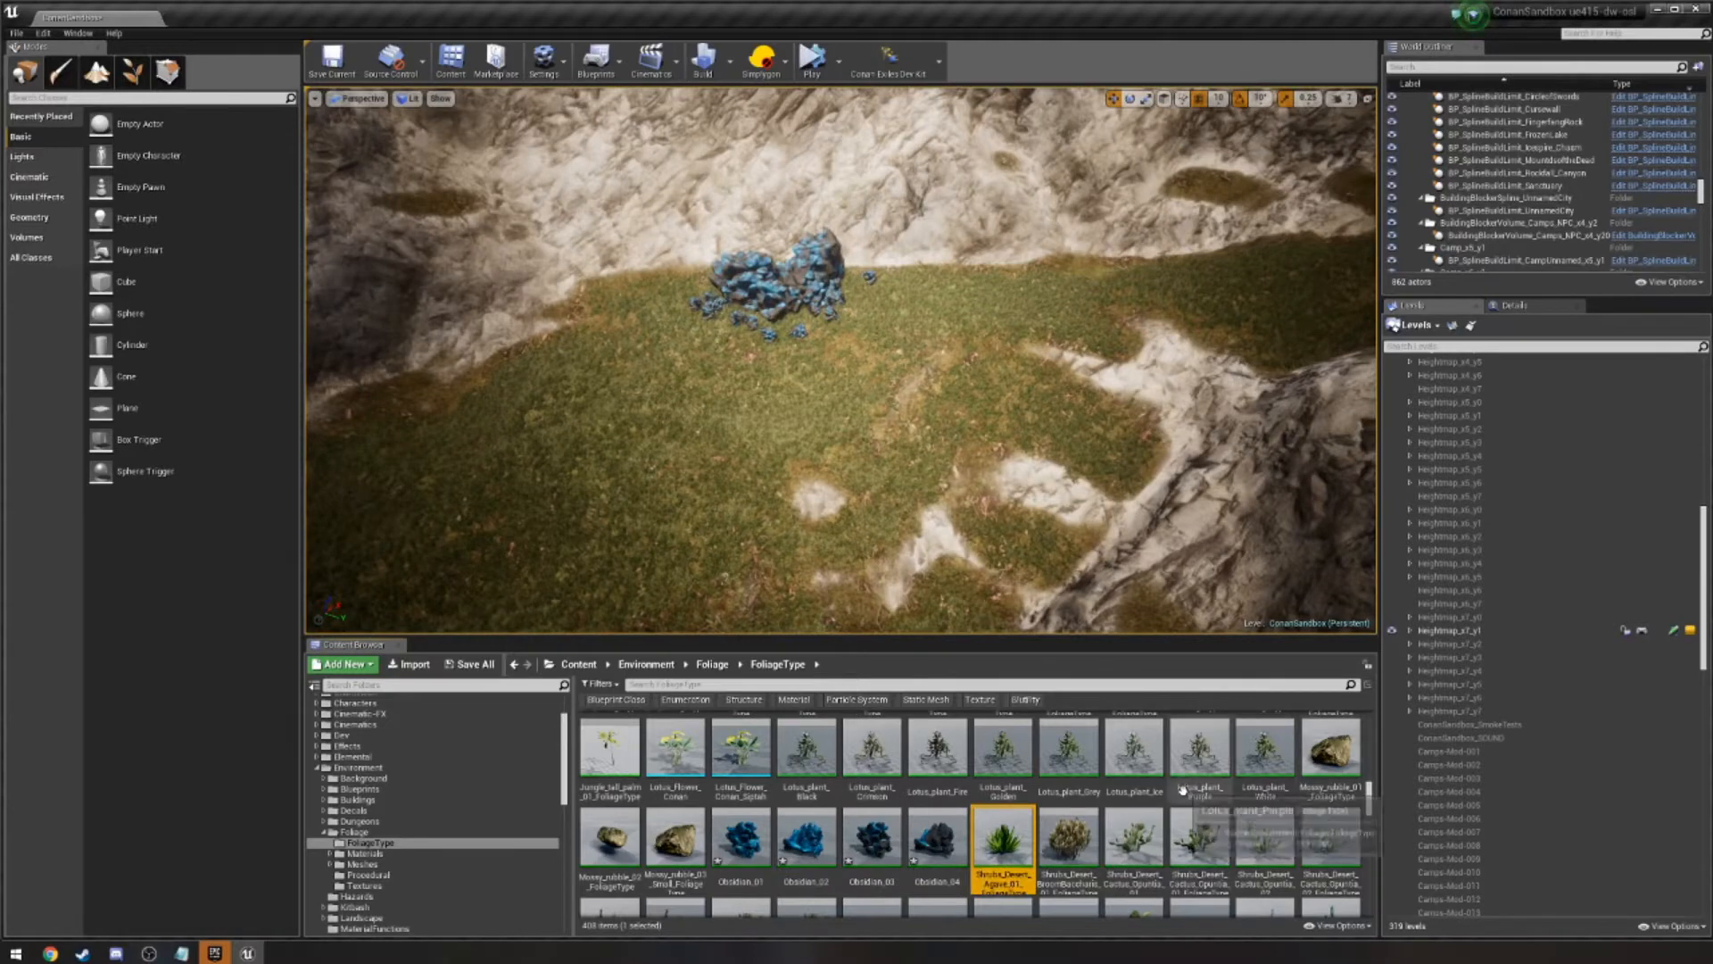
pyautogui.scroll(2, 1040, 809)
pyautogui.scroll(5, 1040, 809)
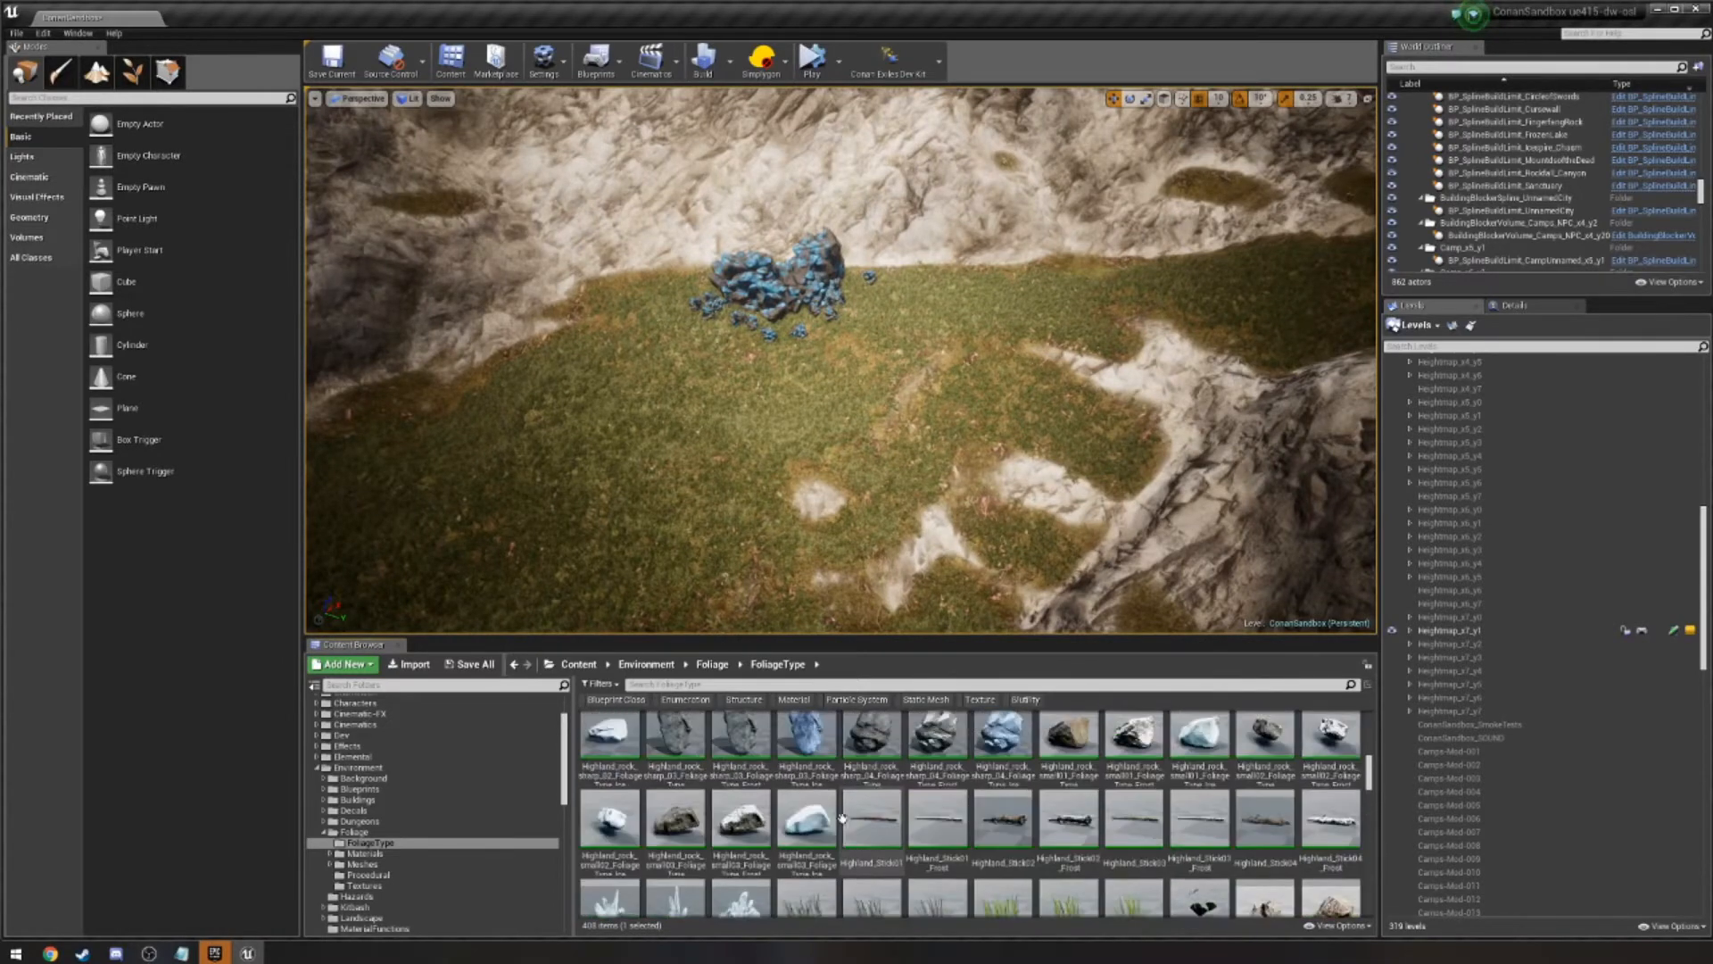
pyautogui.scroll(6, 745, 740)
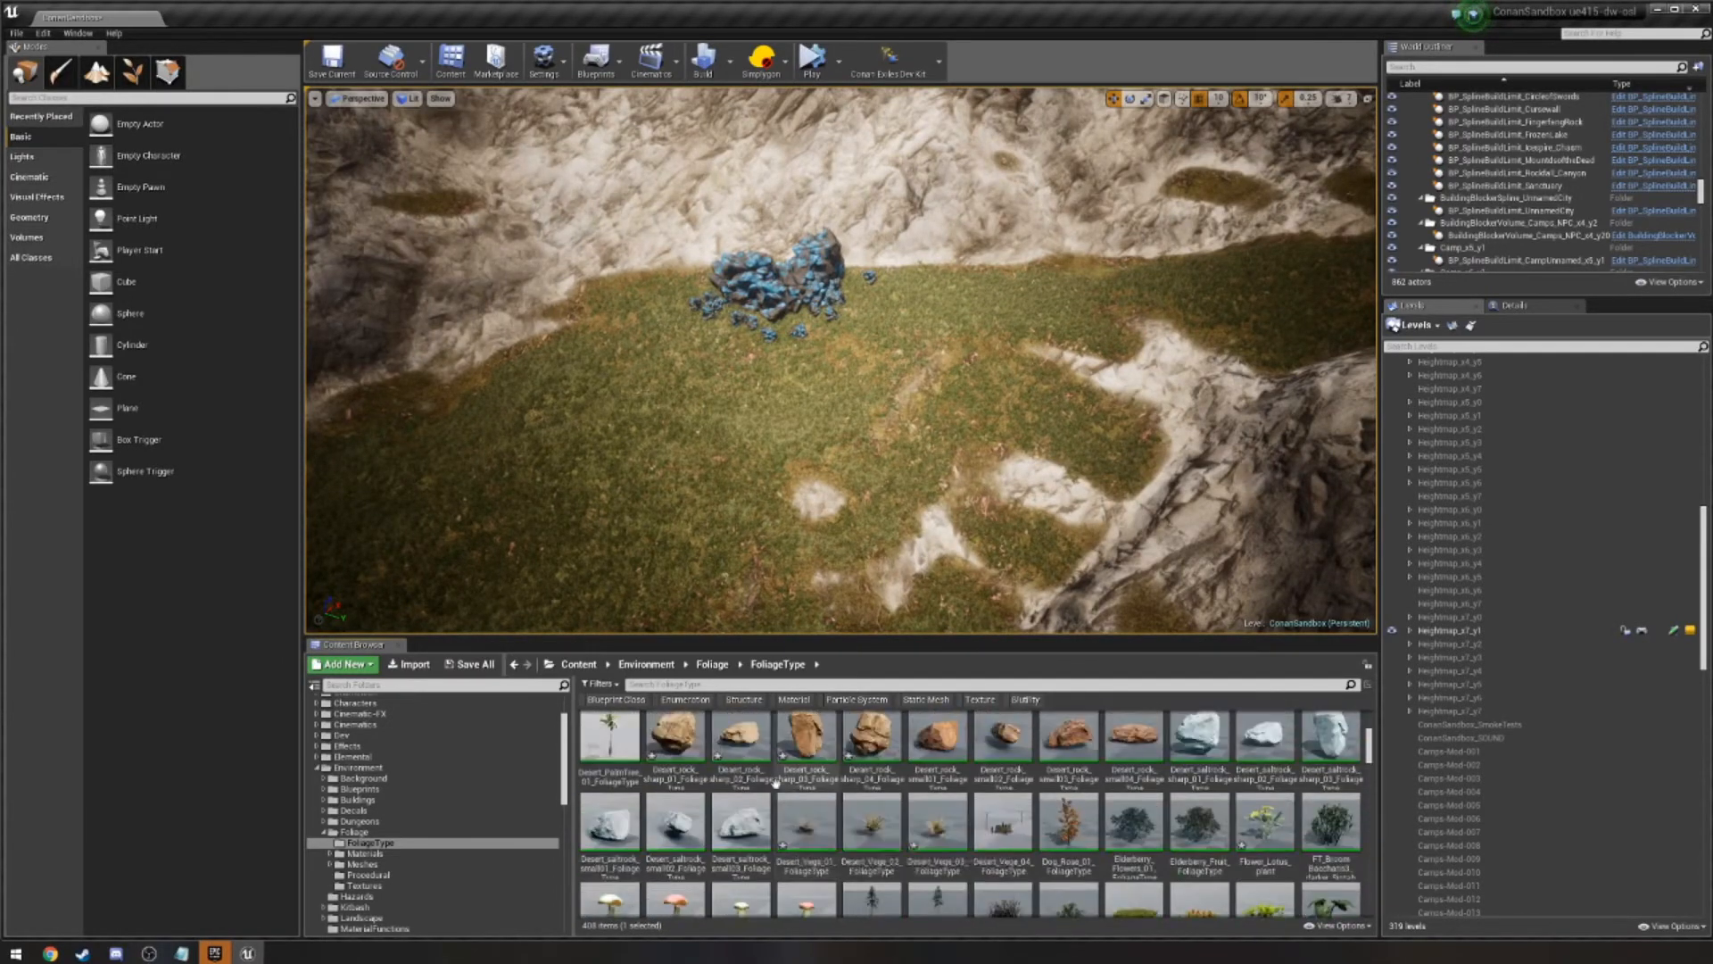
pyautogui.scroll(2, 736, 722)
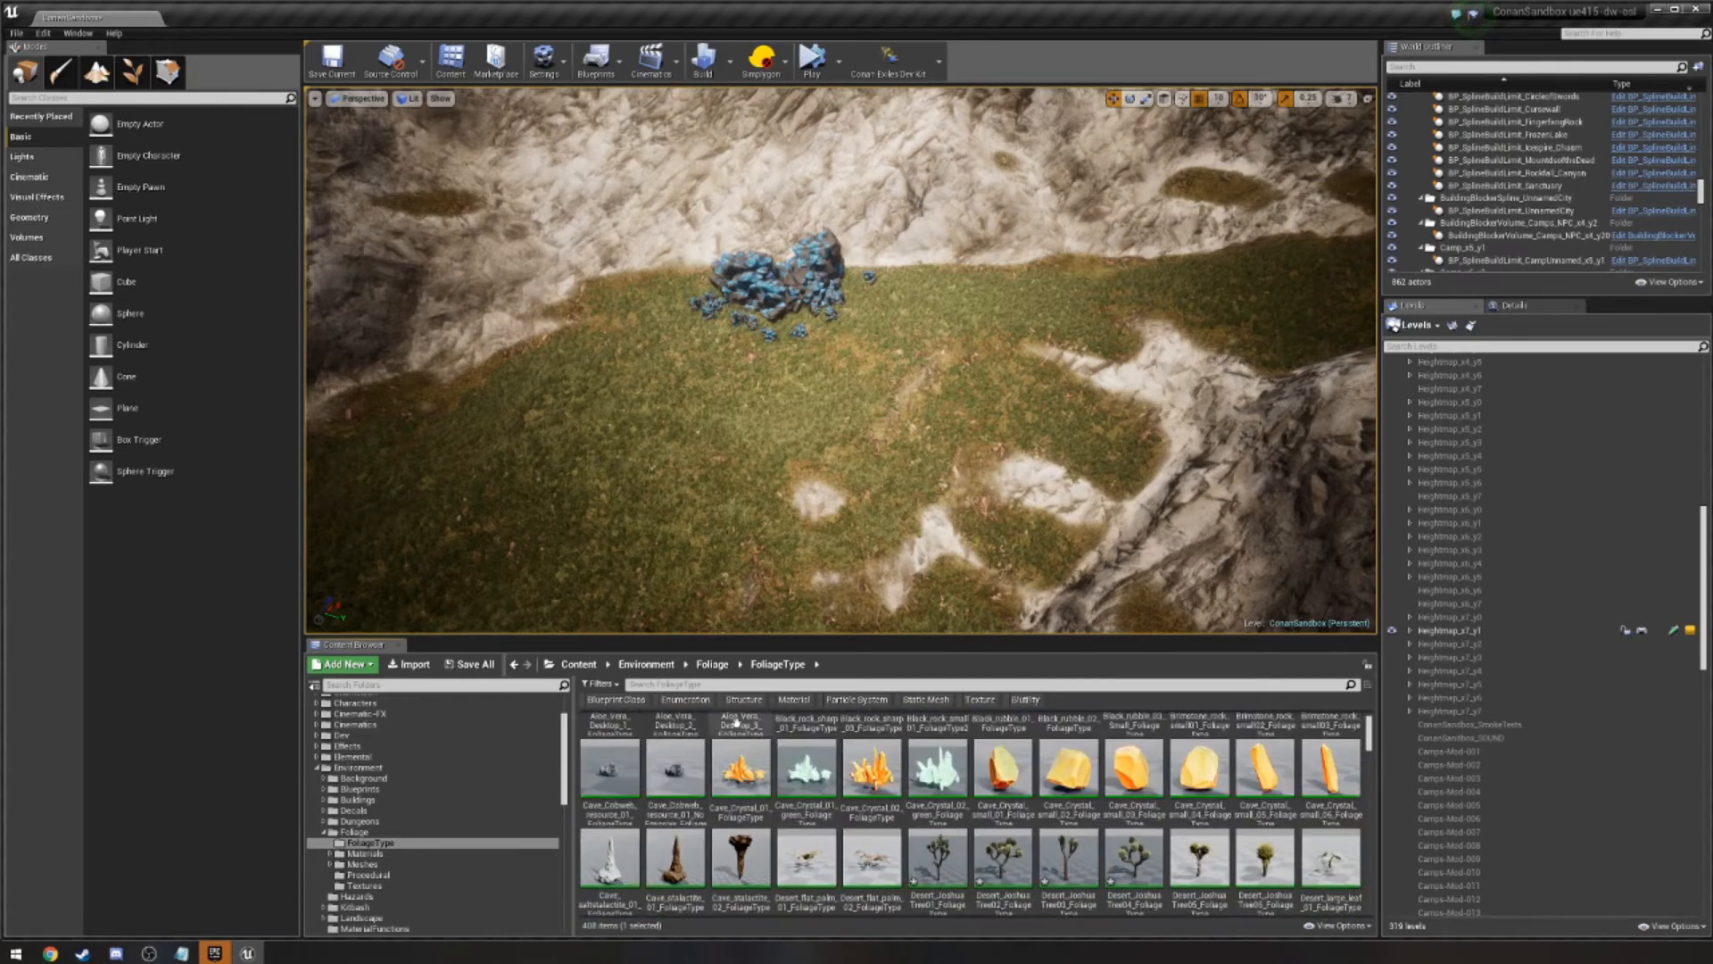
pyautogui.click(678, 684)
pyautogui.write('tree')
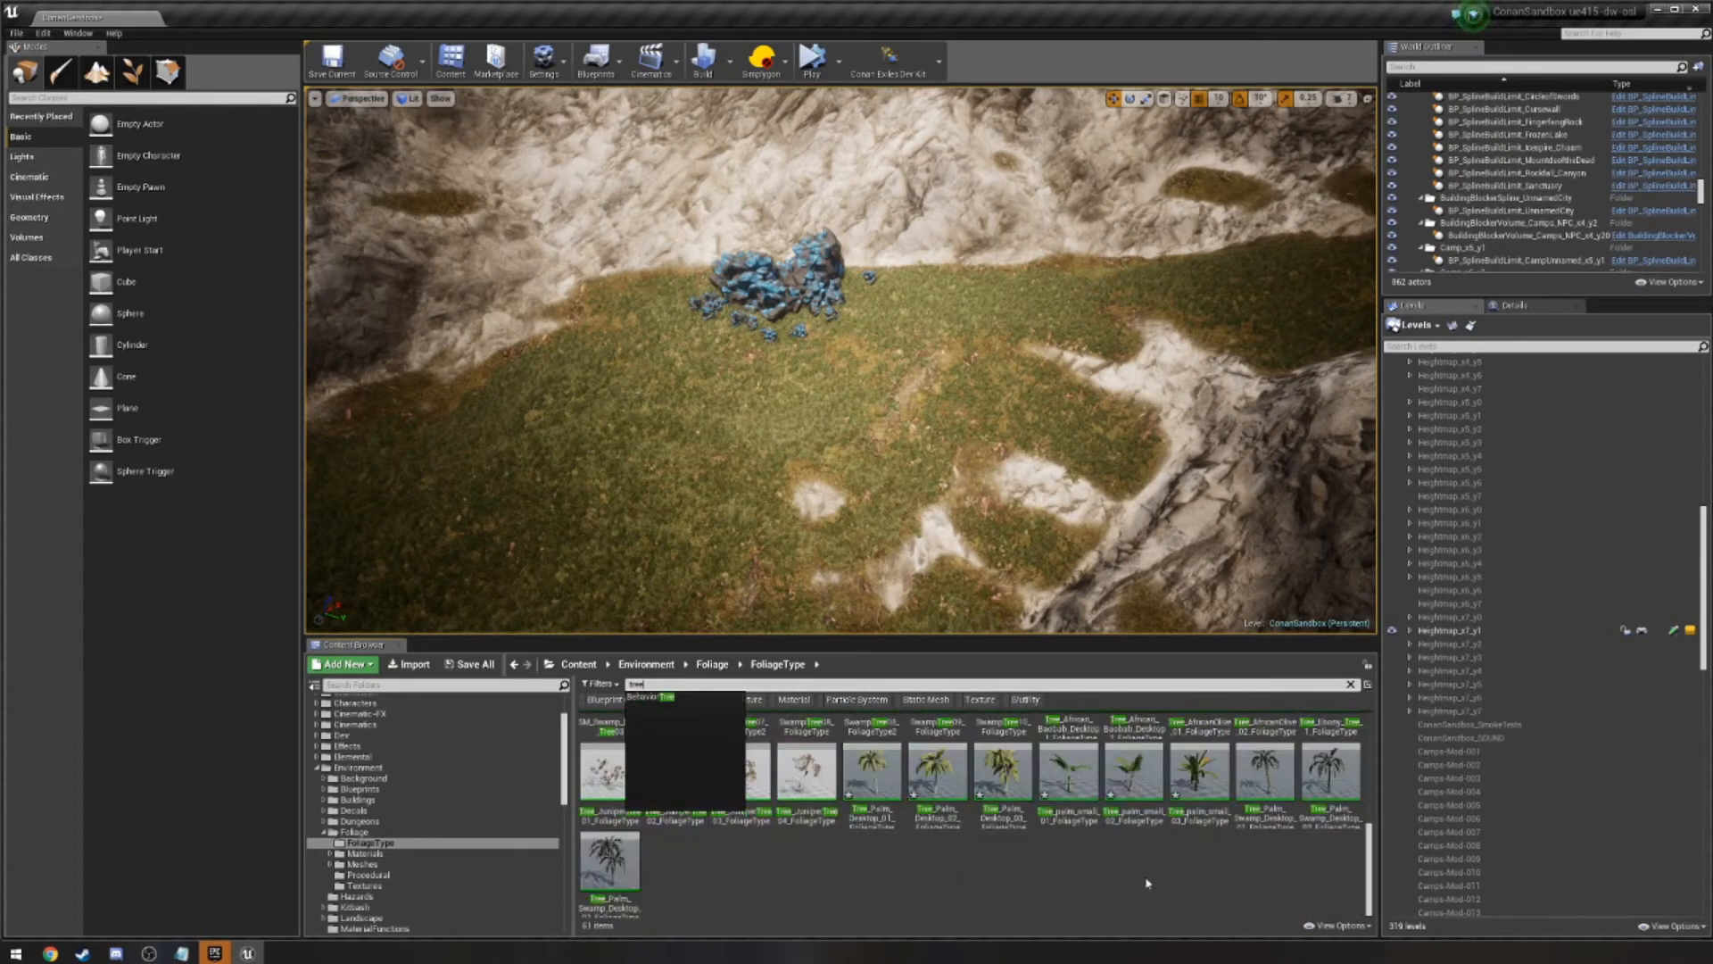
# Clear the tree search, switch to foliage painting, and search the foliage palette and the FoliageType assets for conifers.
pyautogui.scroll(-1, 1210, 884)
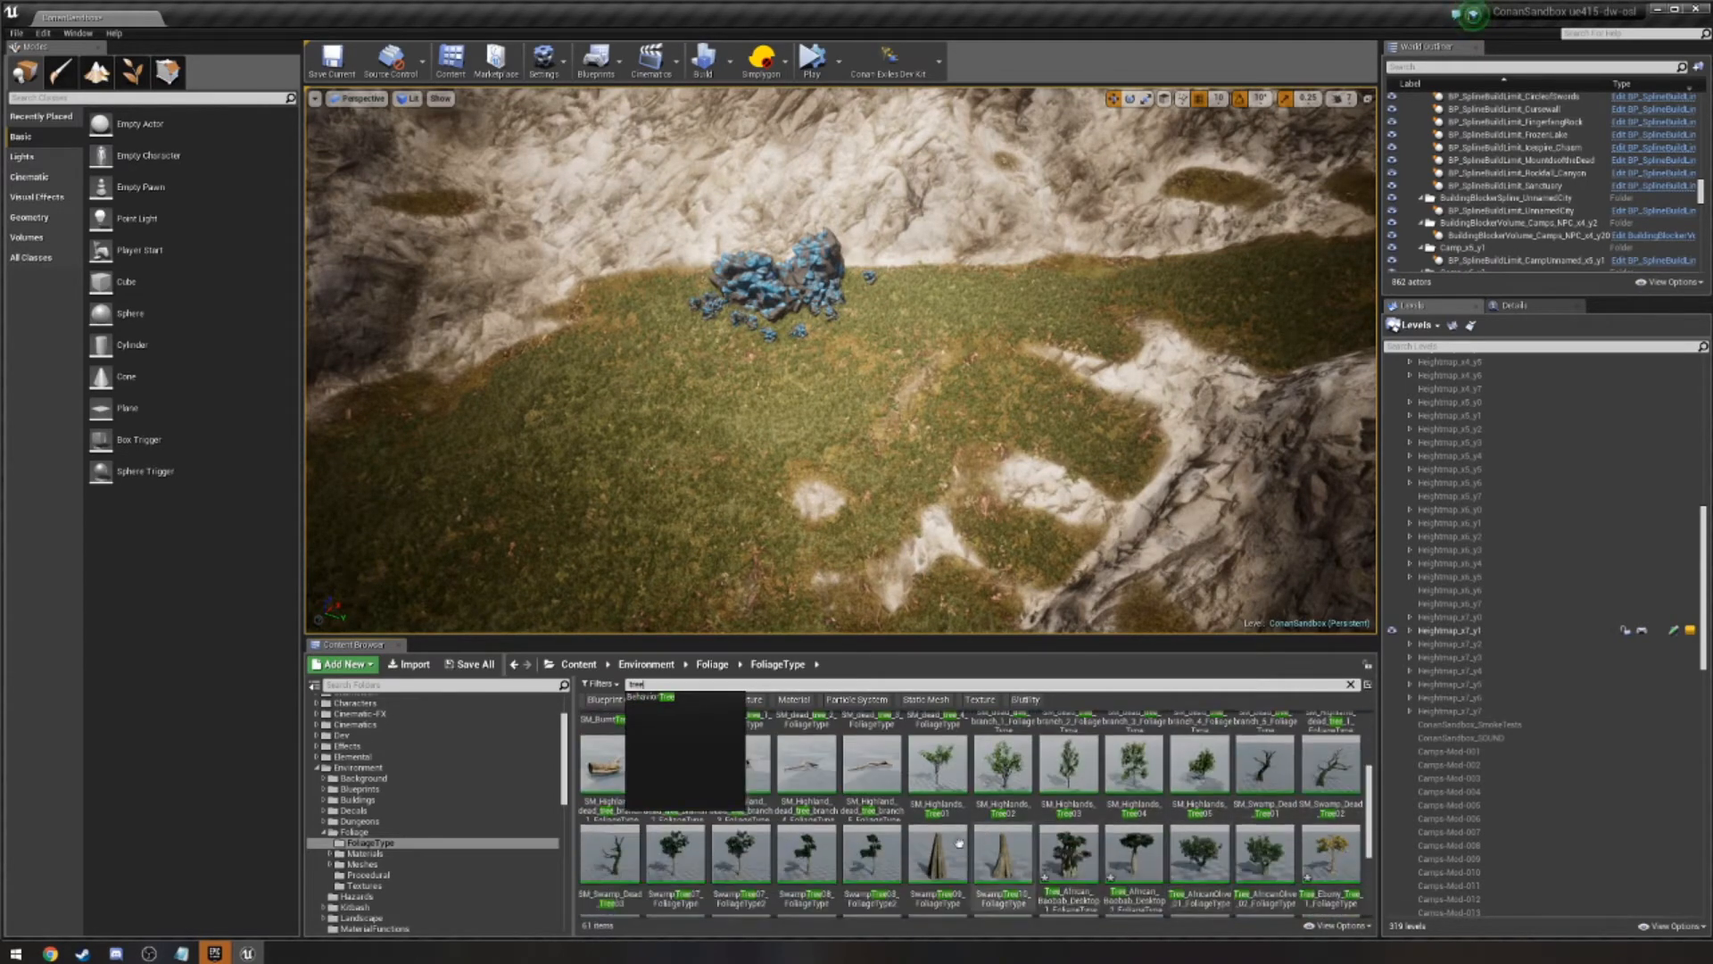
pyautogui.scroll(3, 615, 843)
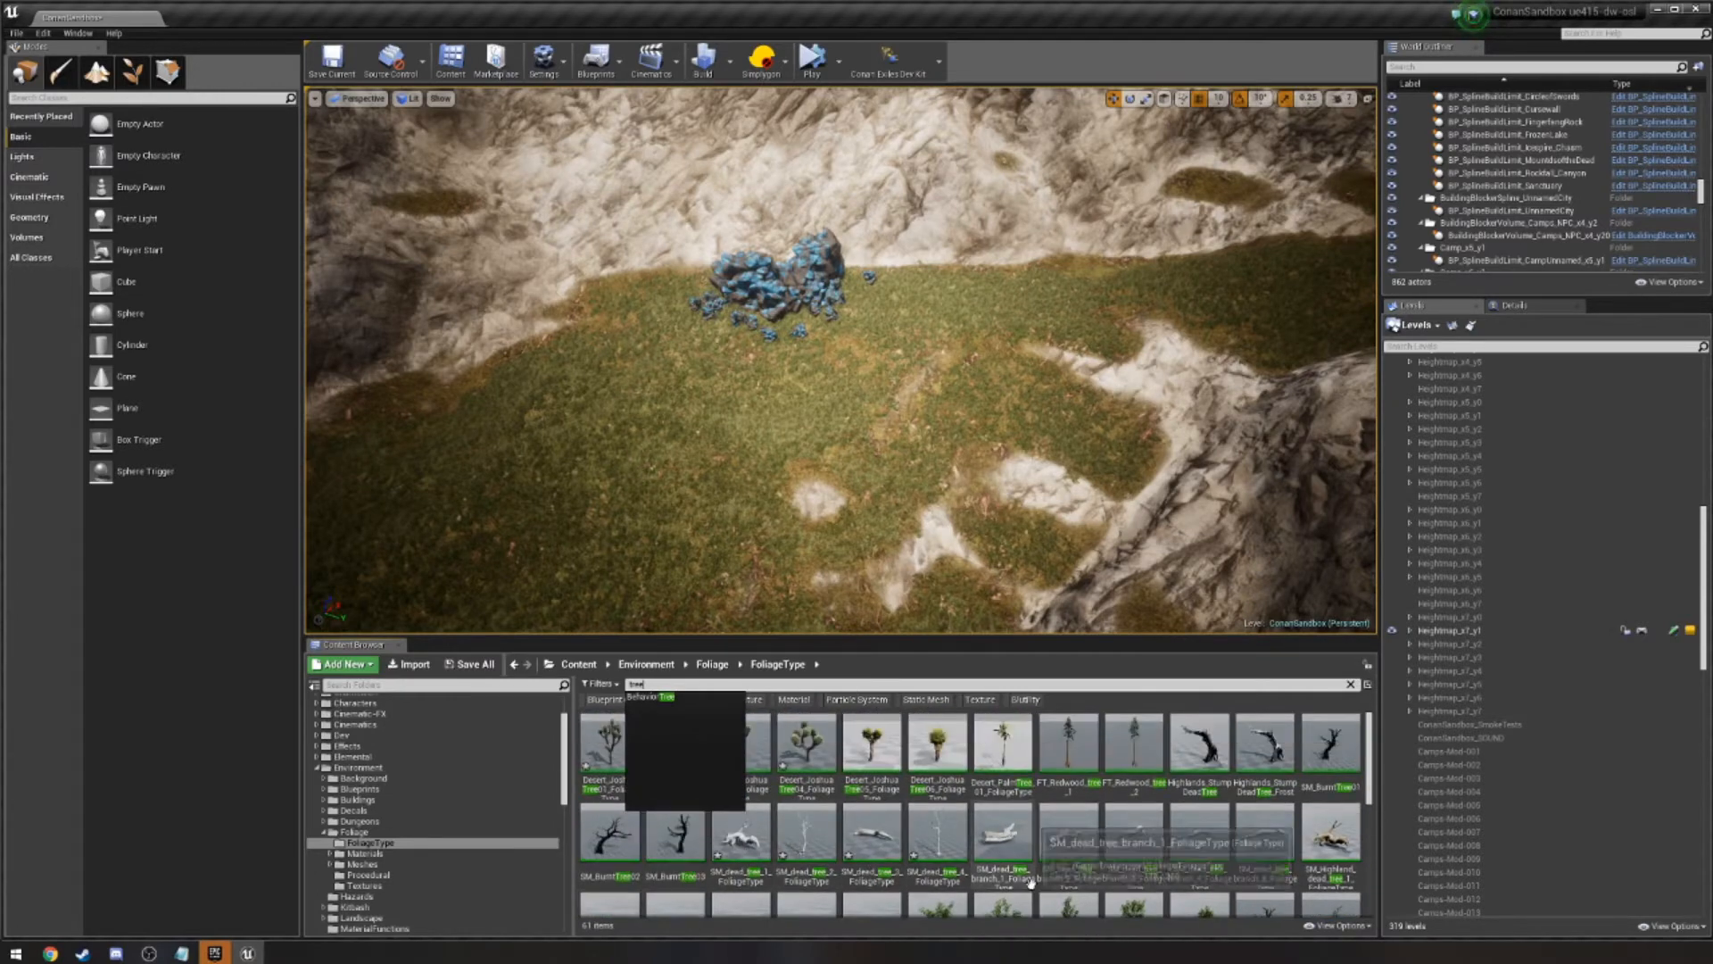
pyautogui.press('BackSpace')
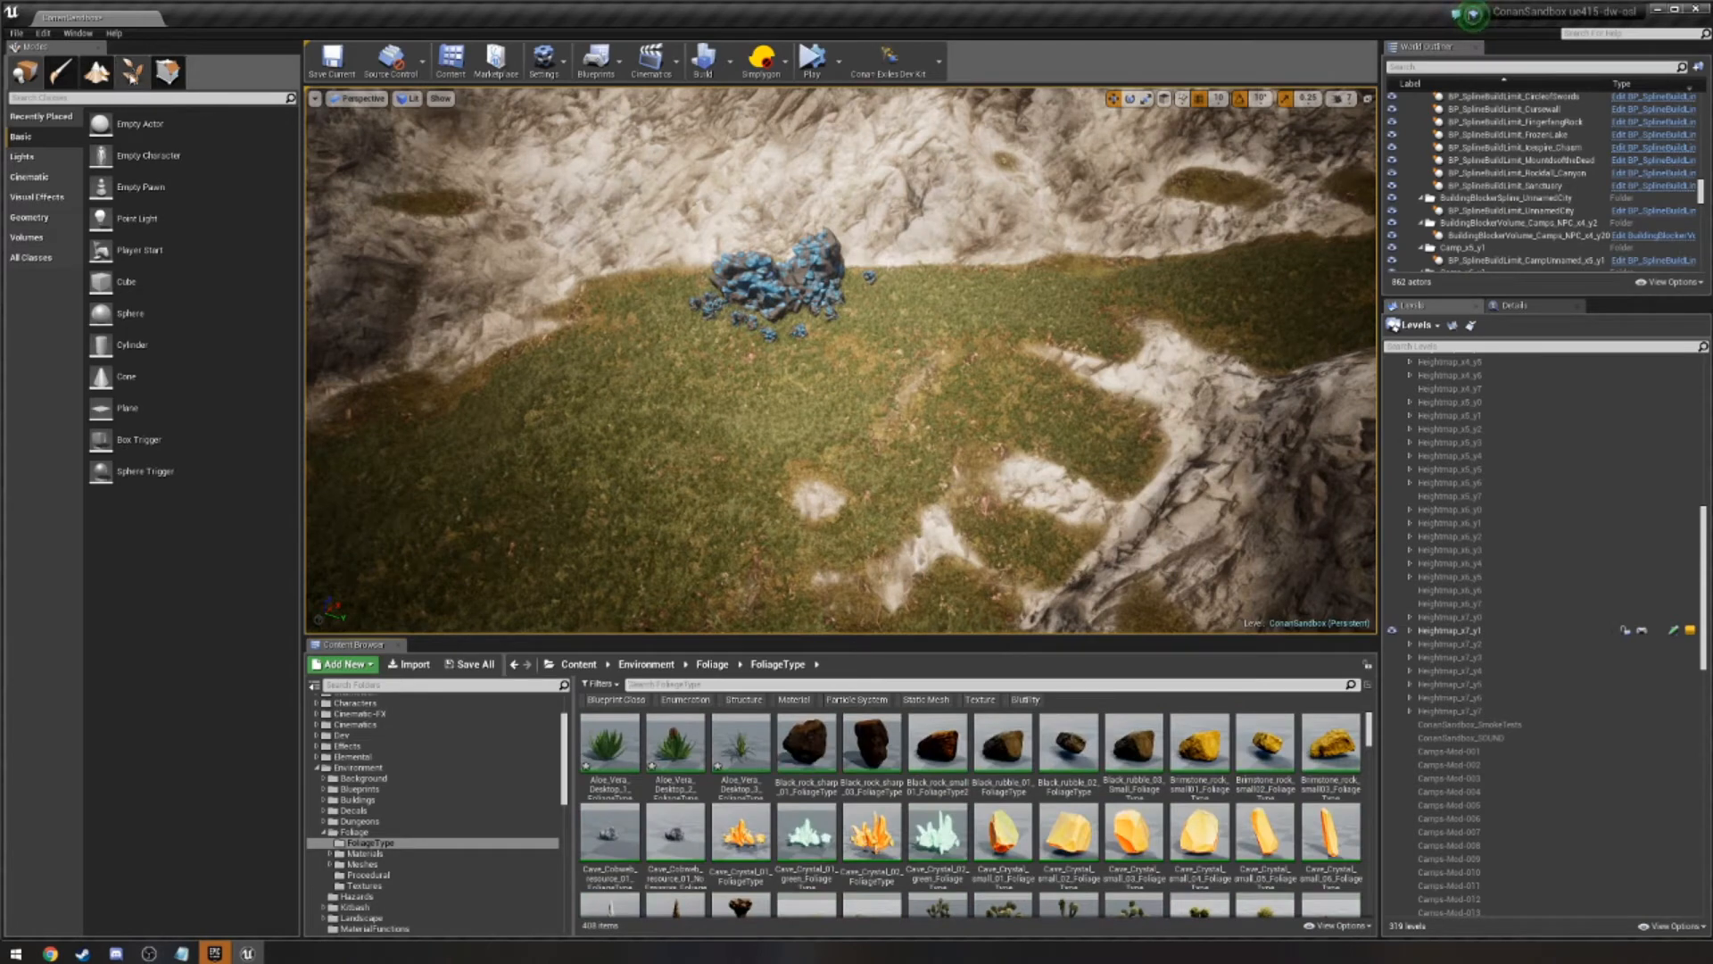
pyautogui.click(132, 75)
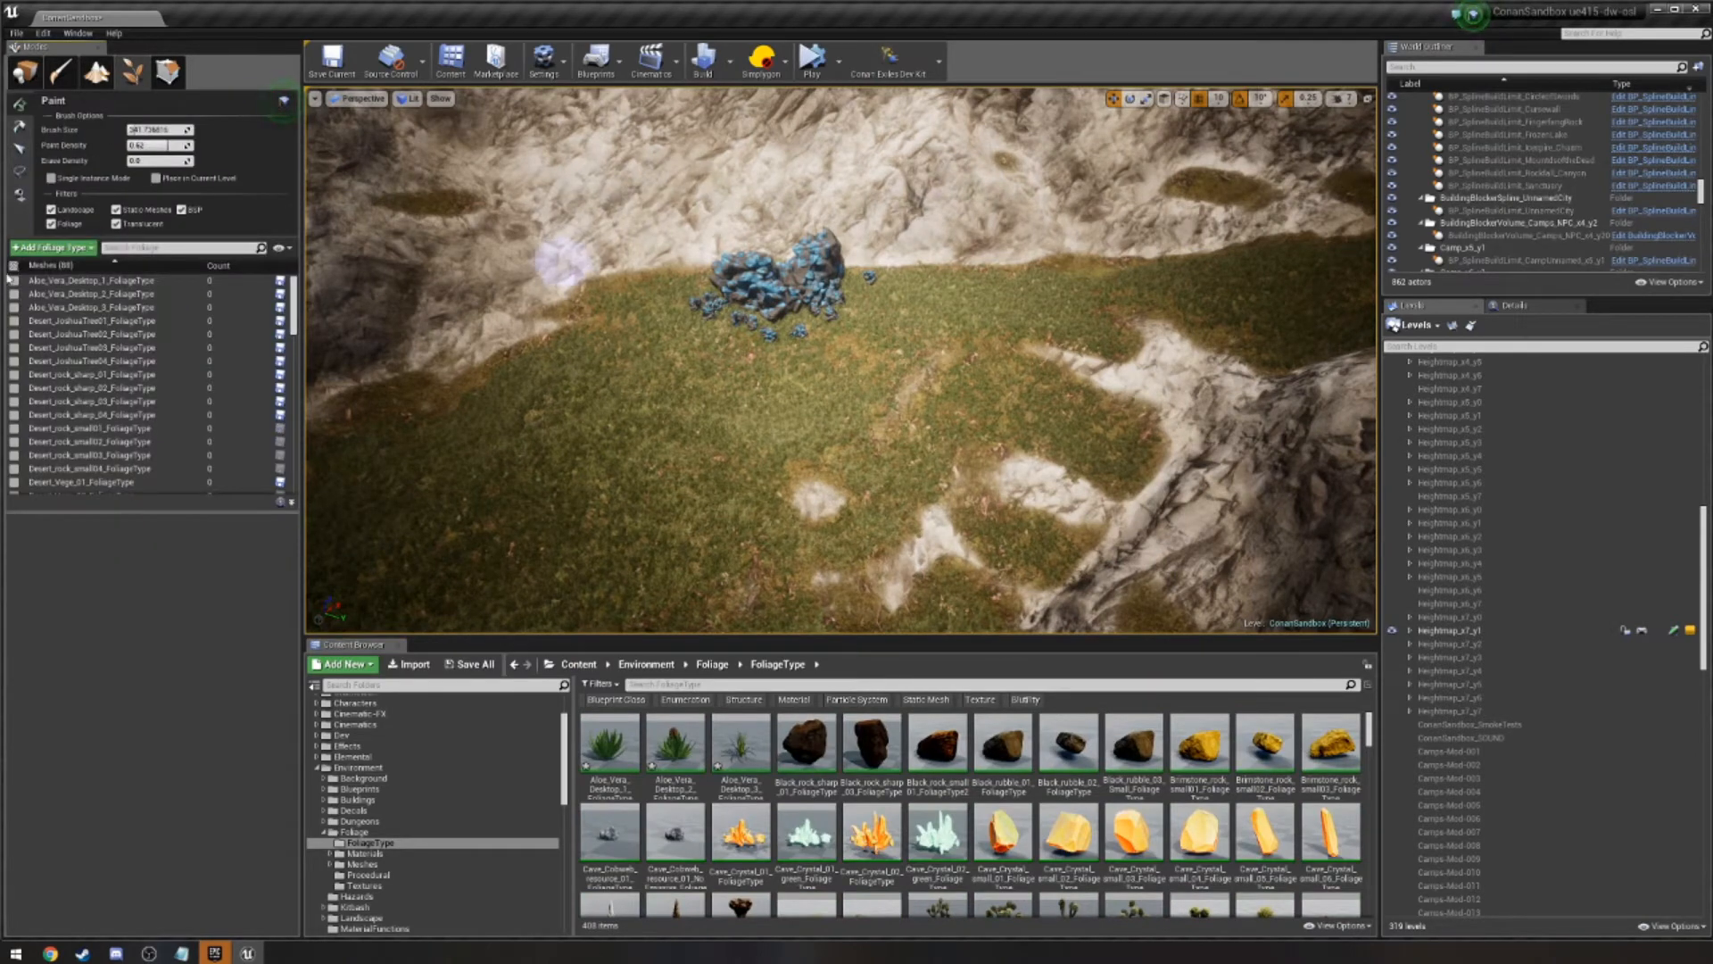
pyautogui.click(126, 247)
pyautogui.write('con')
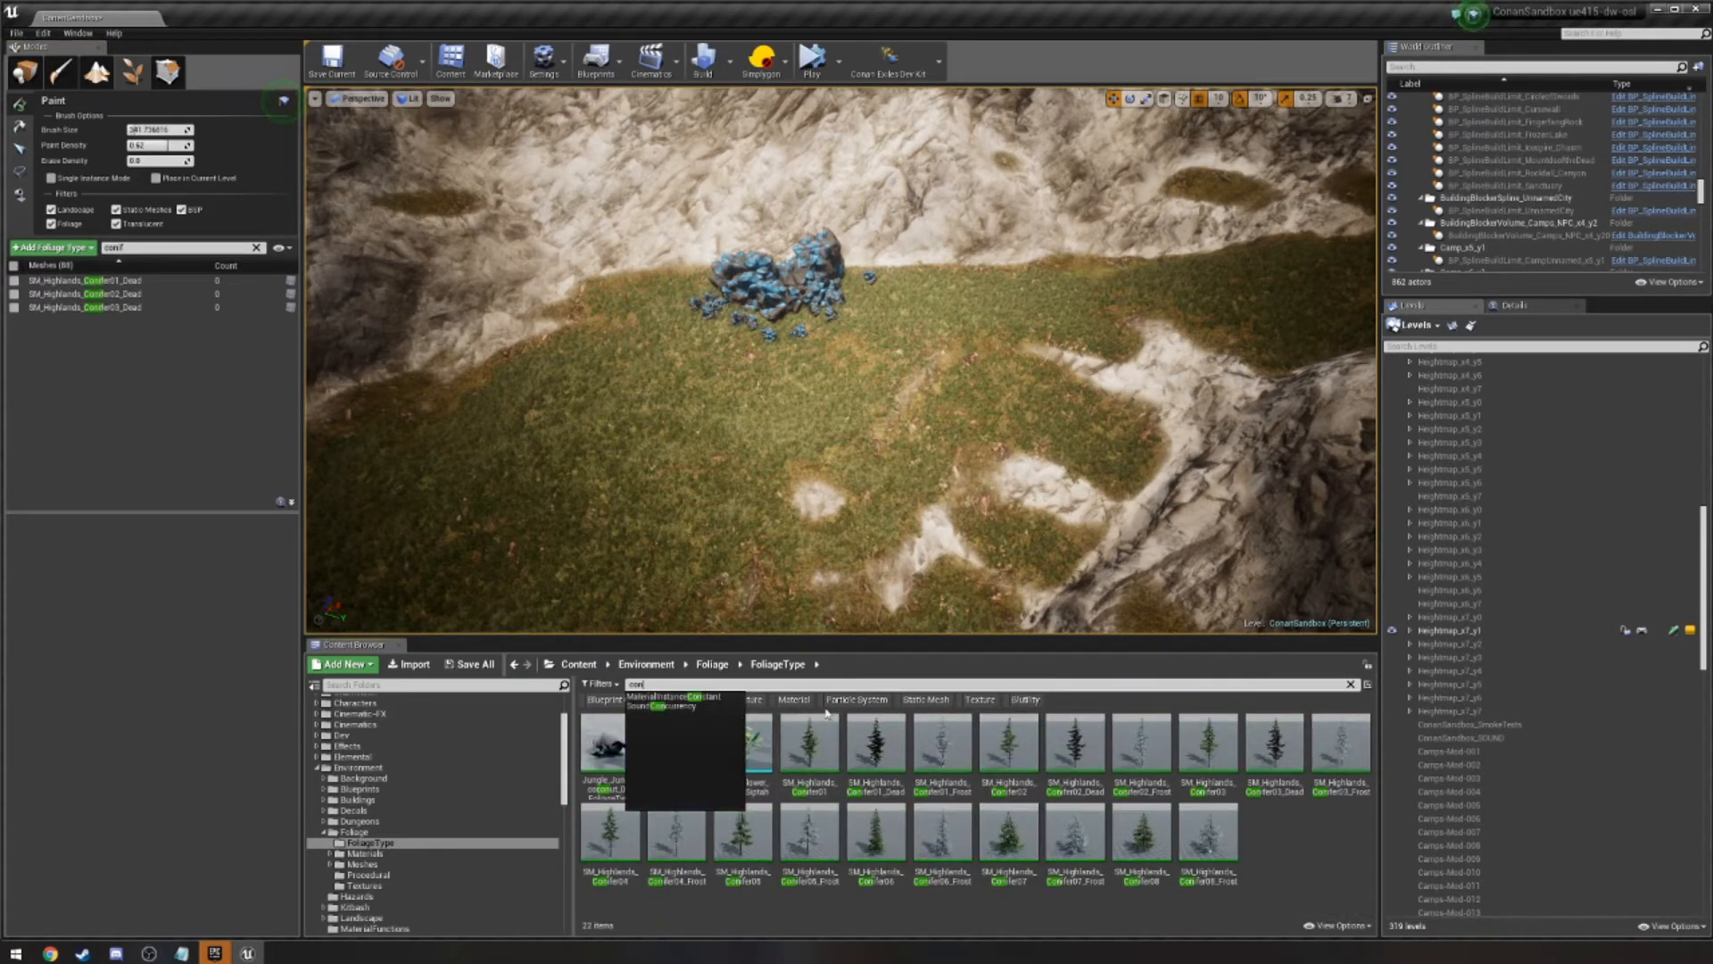
pyautogui.click(1187, 710)
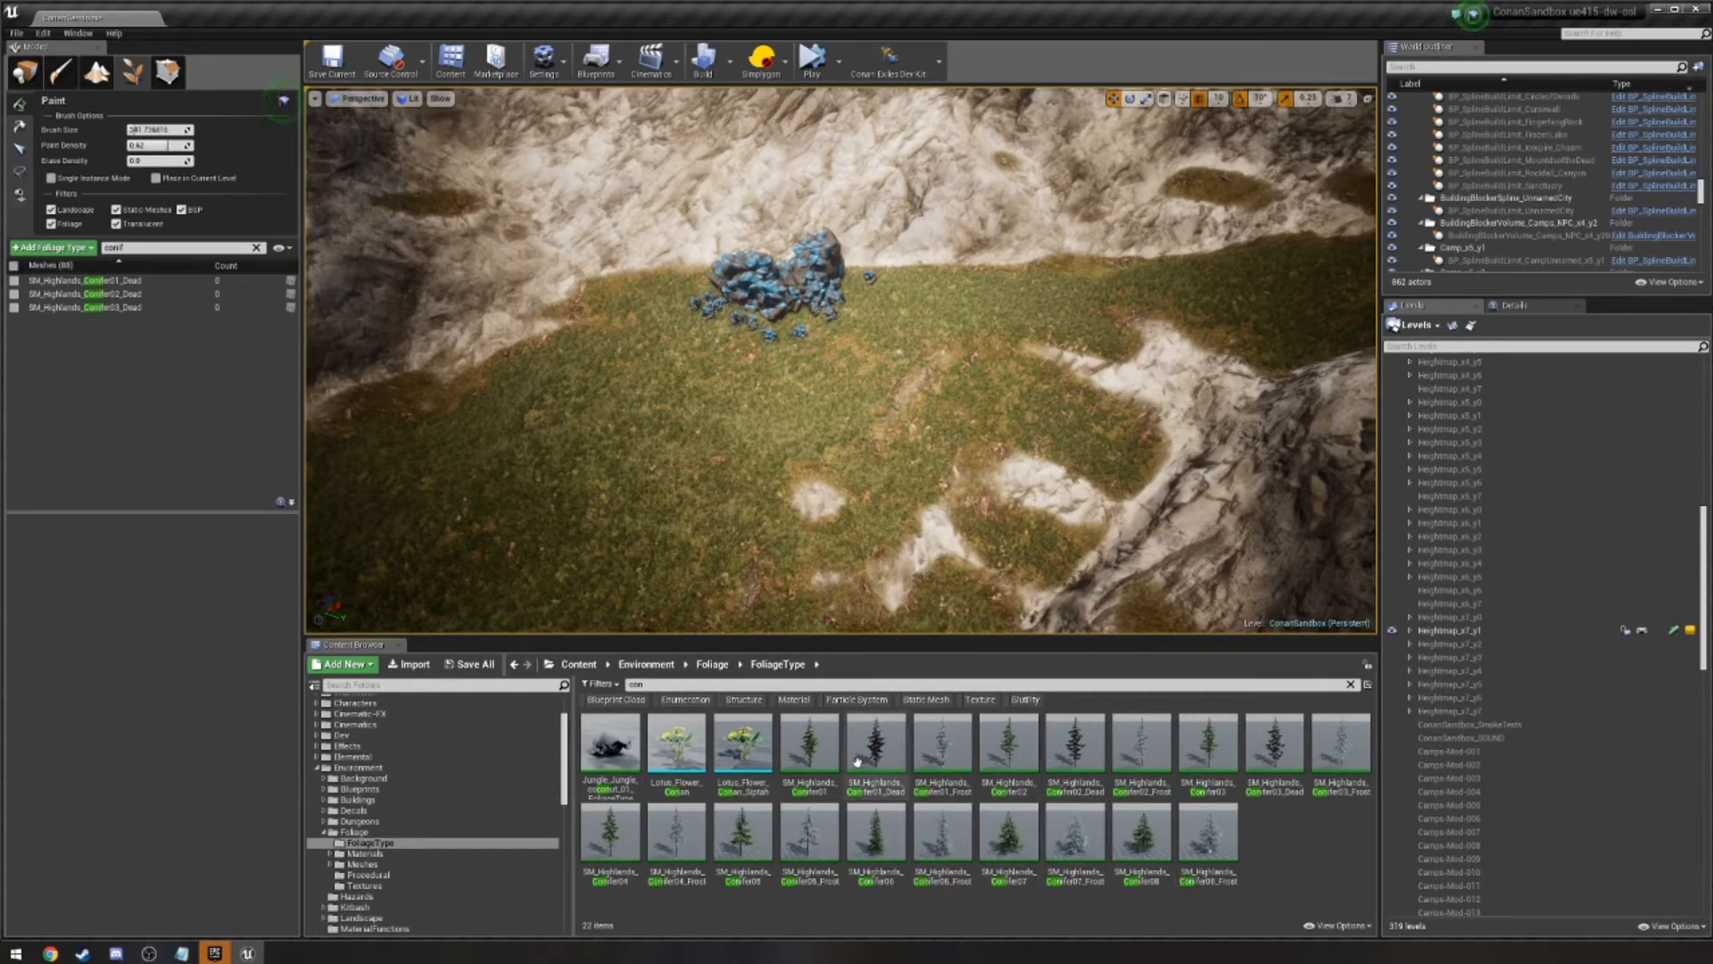
# Add the living foliage types SM_Highlands_Conifer01, 02, 03, 04 and 05 to the foliage palette, leaving out the dead and frost variants.
pyautogui.click(794, 740)
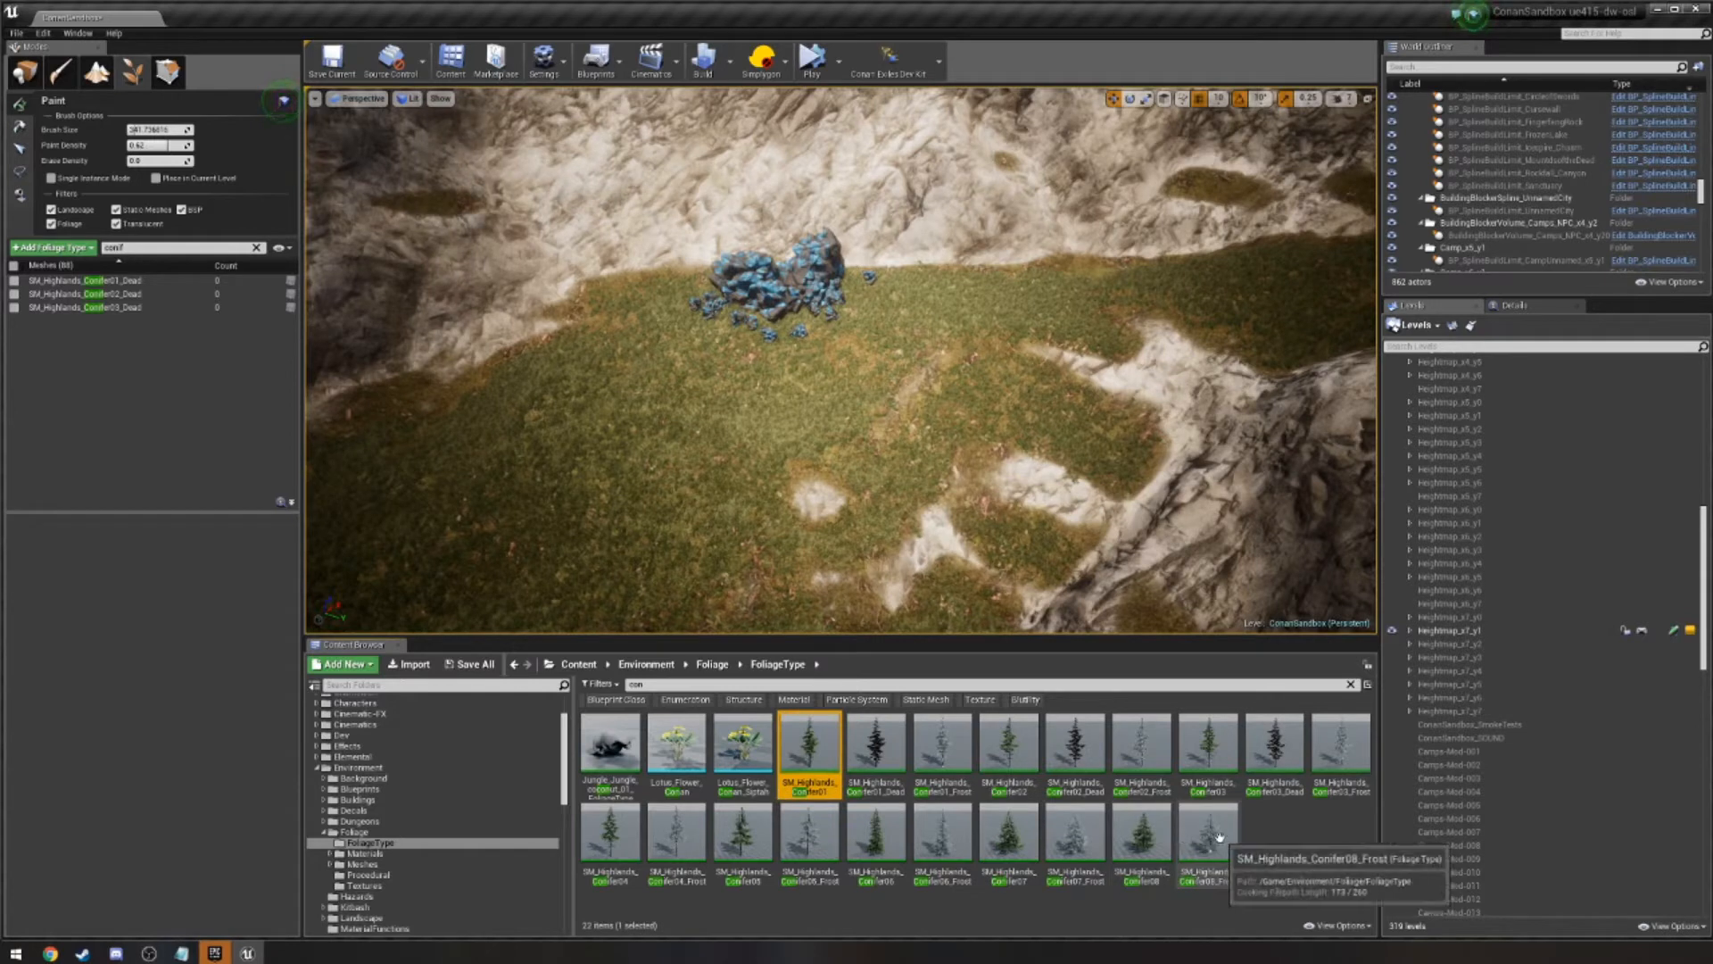
pyautogui.keyDown('ctrl'); pyautogui.click(879, 750); pyautogui.keyUp('ctrl')
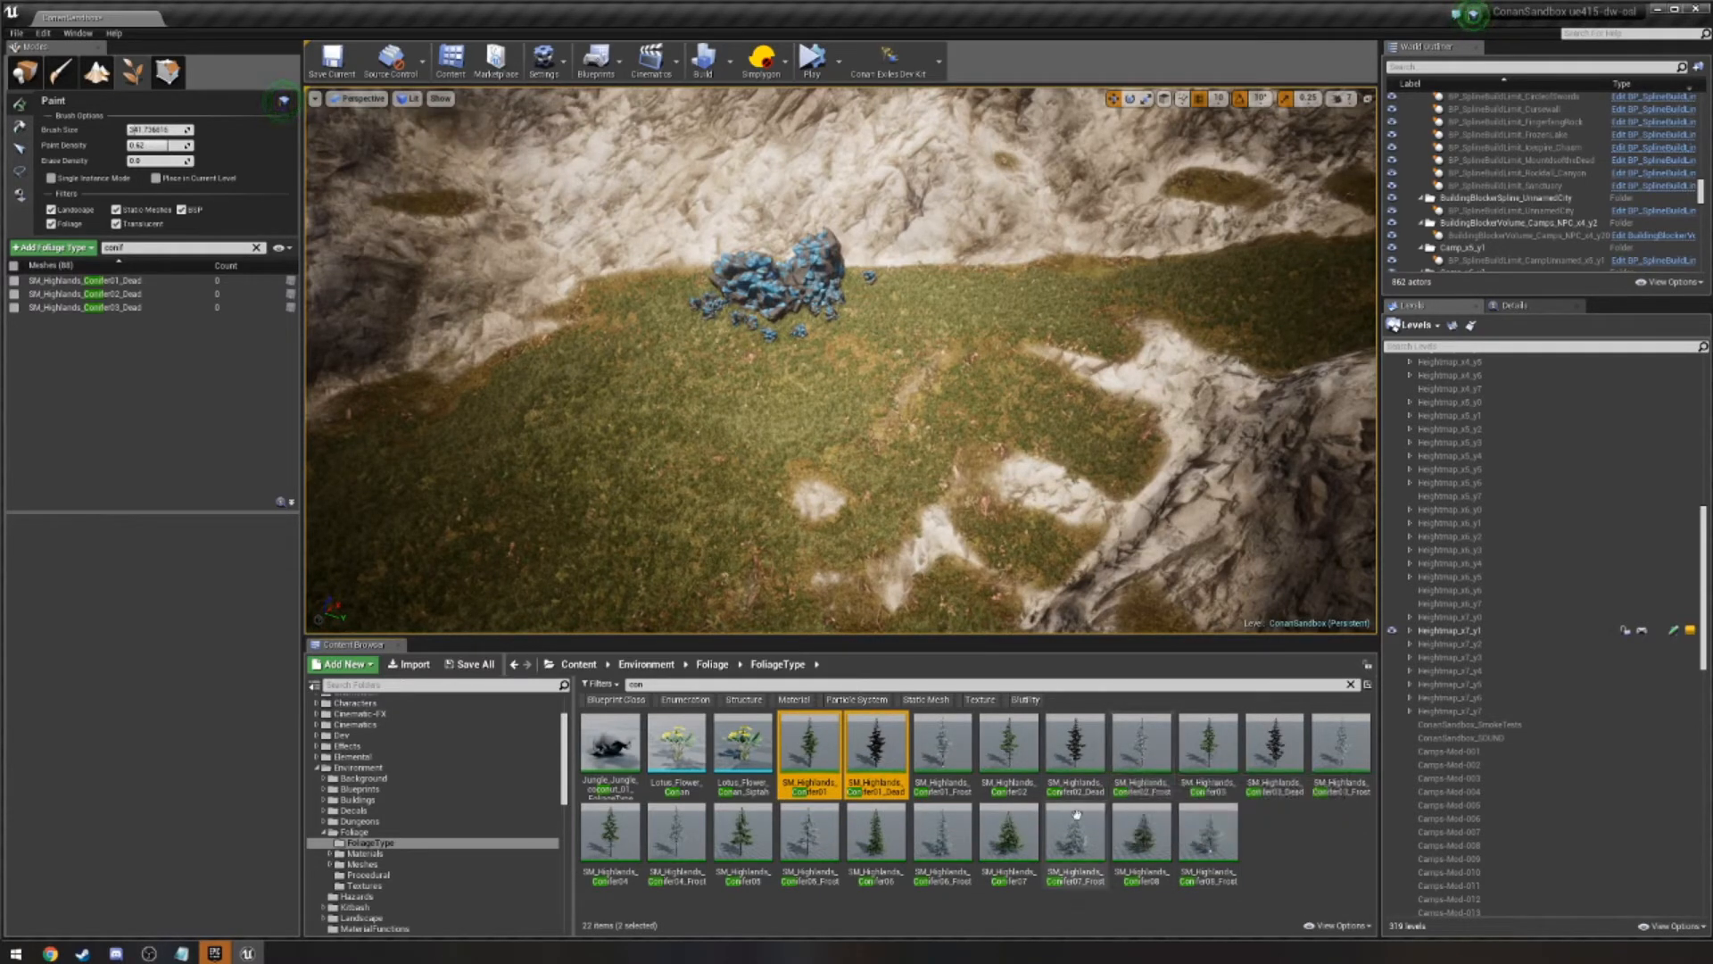
pyautogui.click(820, 753)
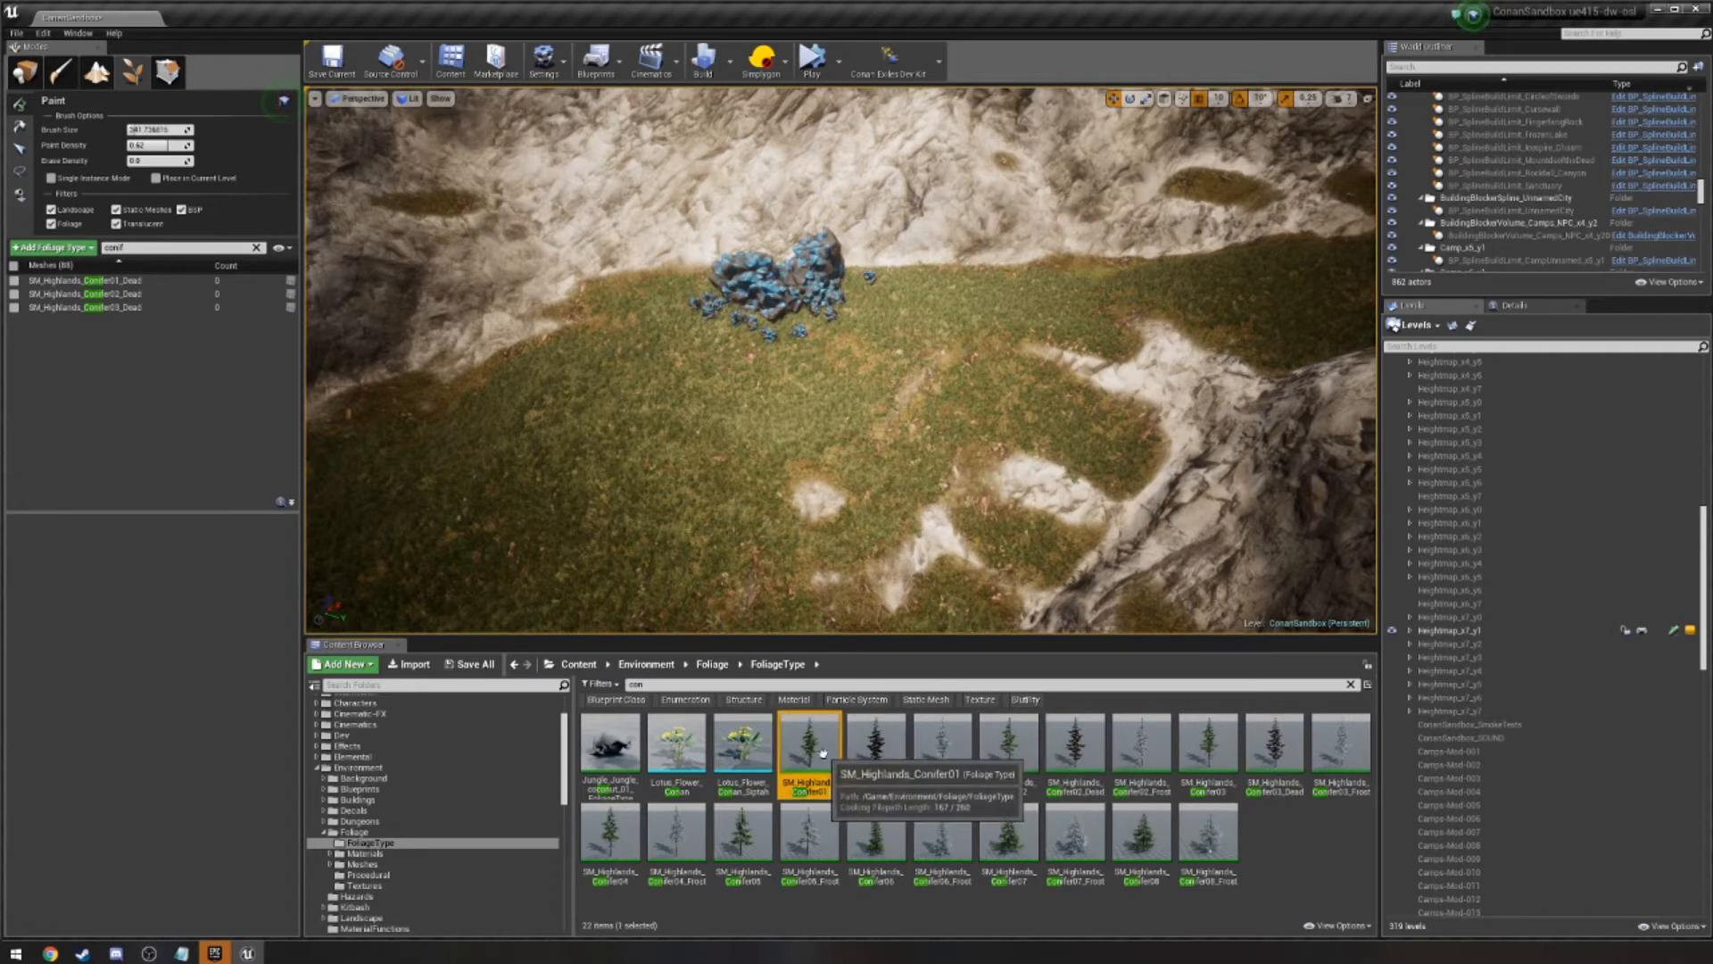
pyautogui.keyDown('ctrl'); pyautogui.click(880, 760); pyautogui.keyUp('ctrl')
pyautogui.keyDown('ctrl'); pyautogui.click(1075, 759); pyautogui.keyUp('ctrl')
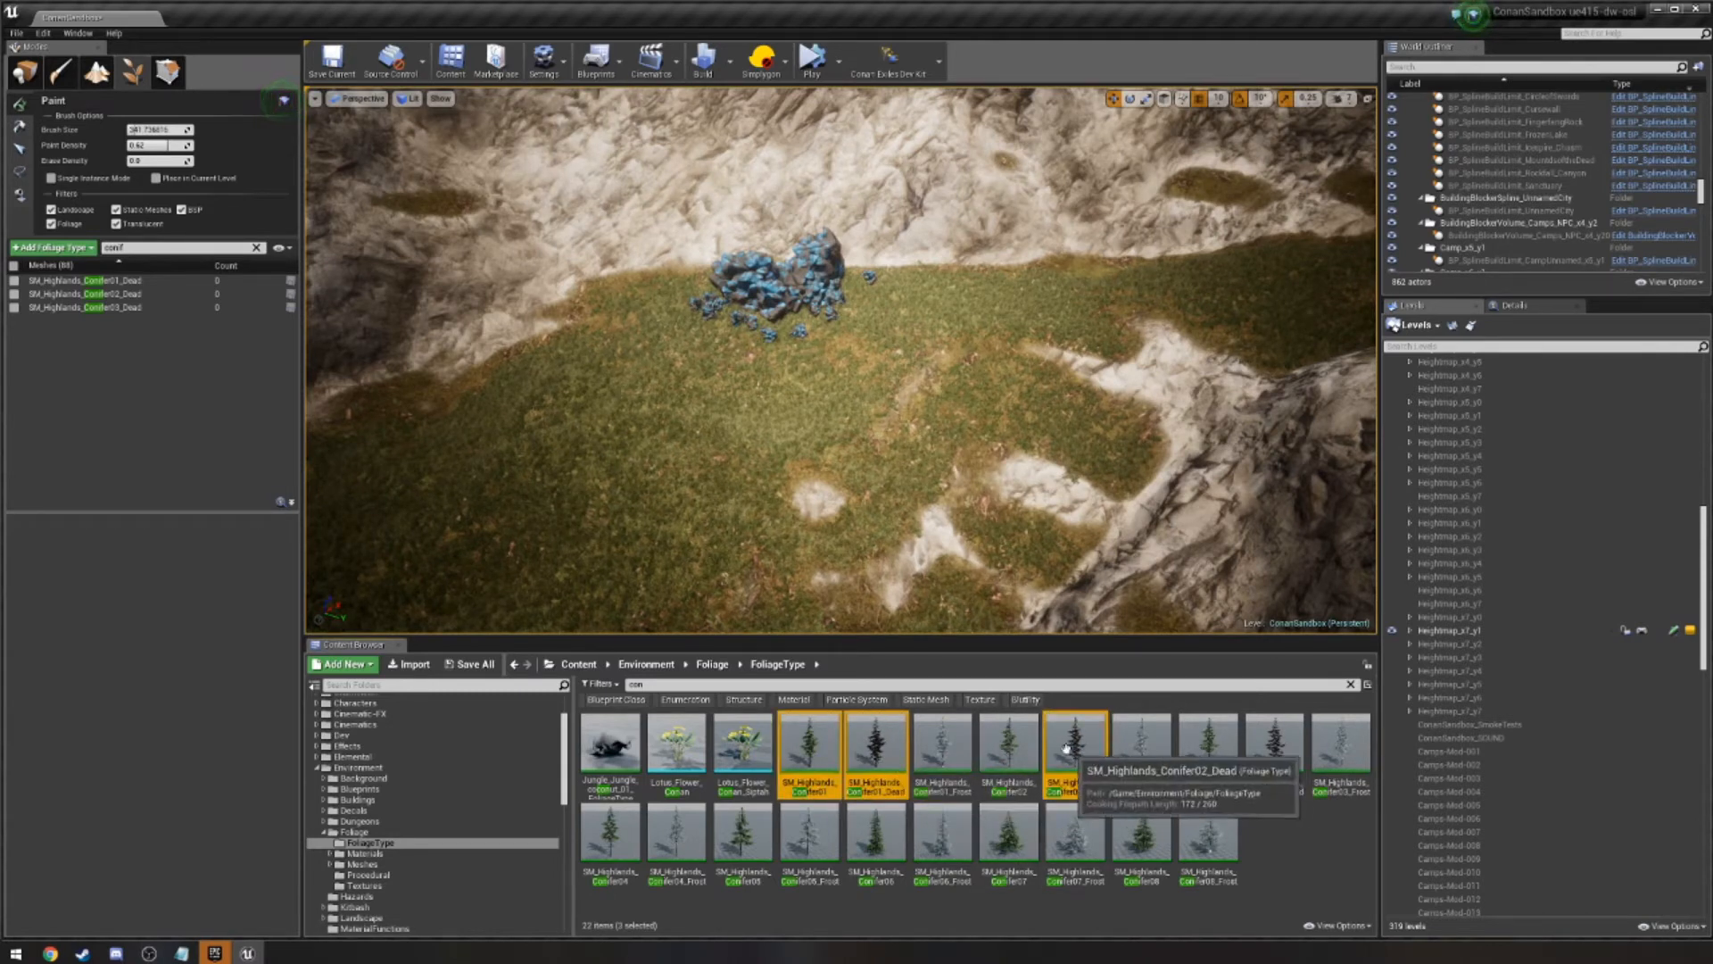
pyautogui.keyDown('ctrl'); pyautogui.click(1031, 750); pyautogui.keyUp('ctrl')
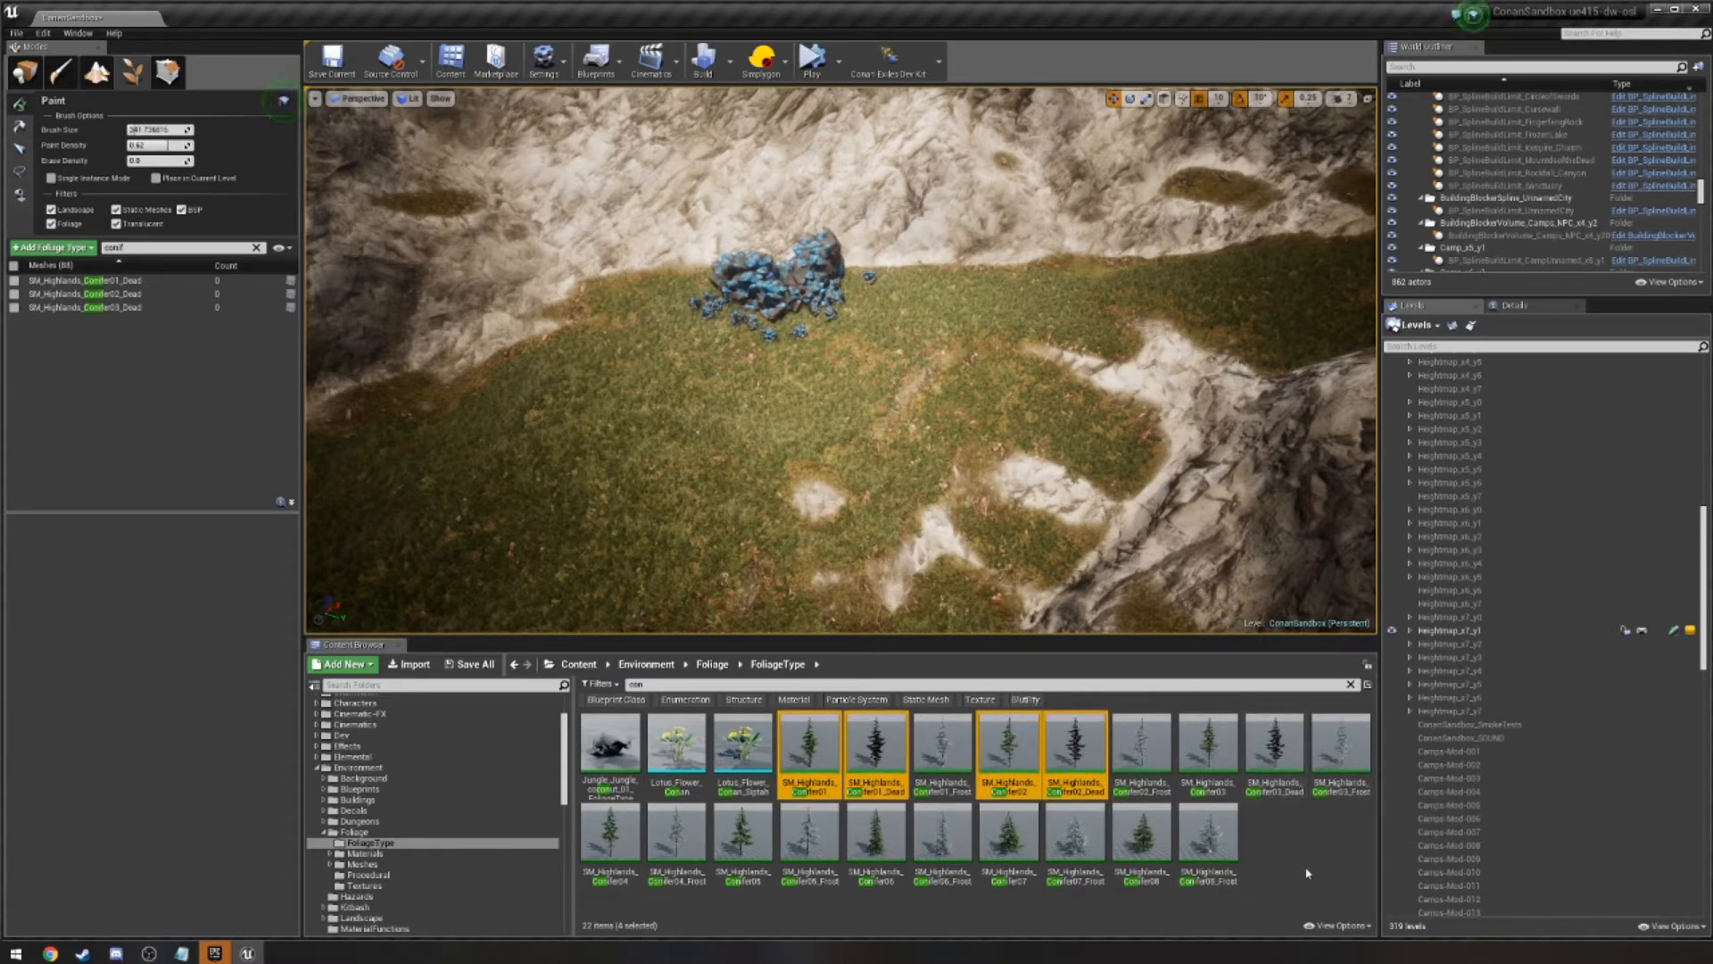
pyautogui.keyDown('ctrl'); pyautogui.click(611, 831); pyautogui.keyUp('ctrl')
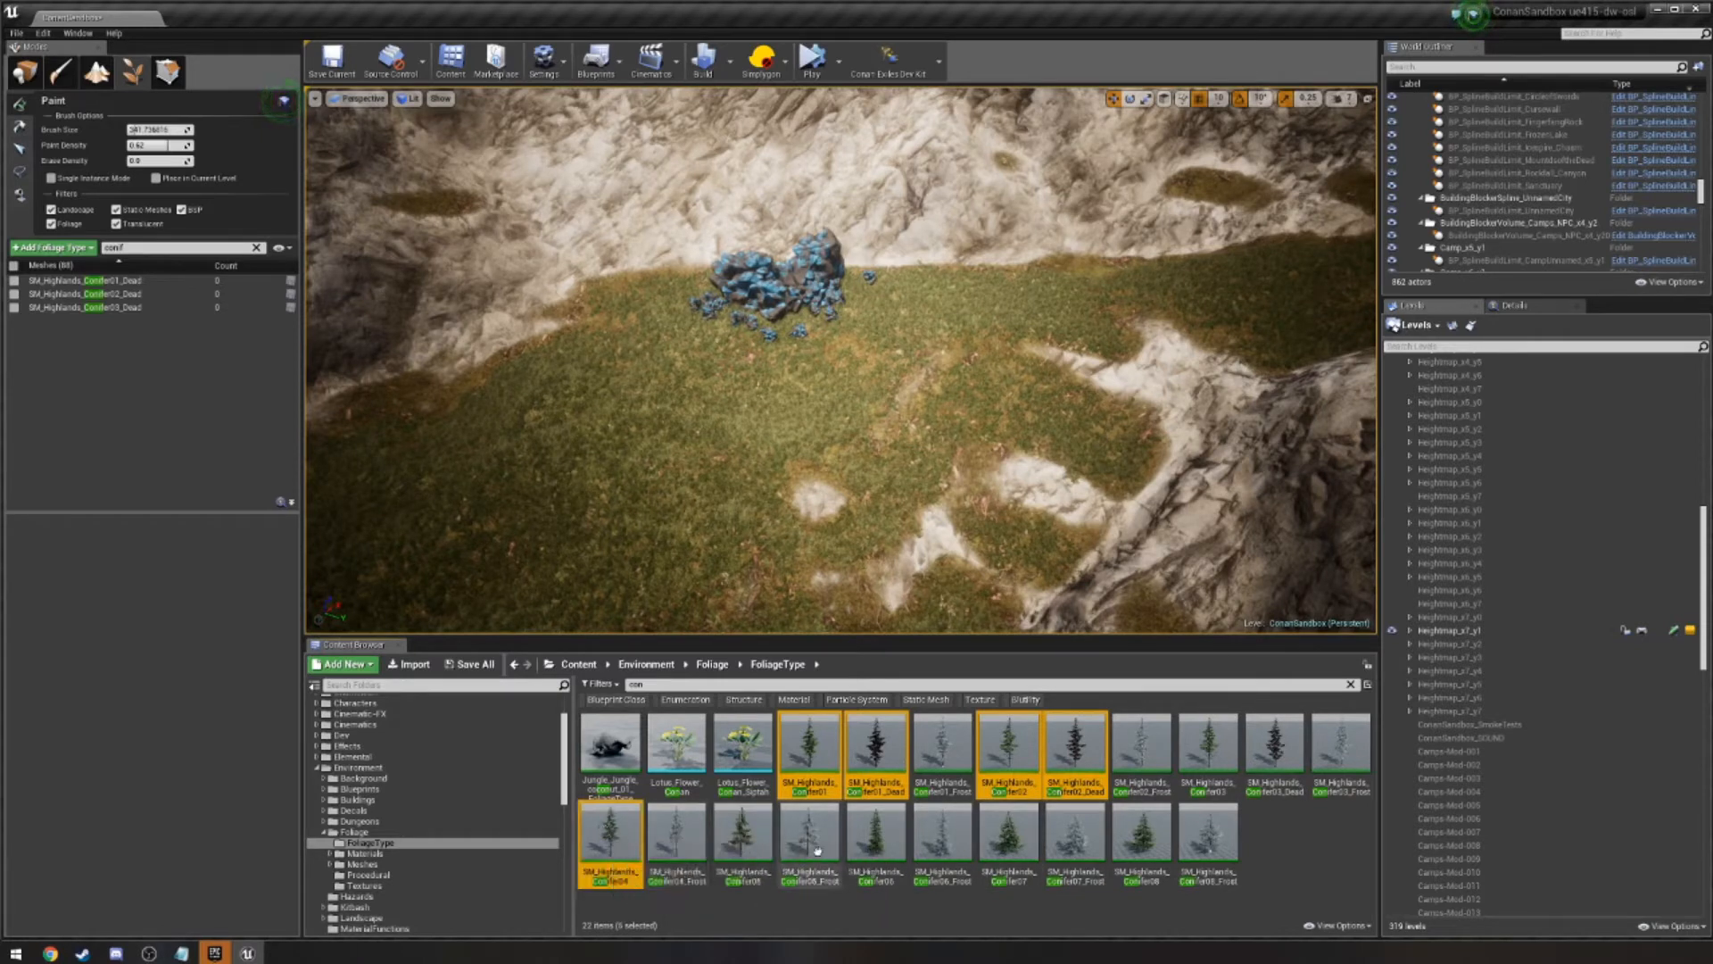
pyautogui.moveTo(807, 745); pyautogui.dragTo(808, 742)
pyautogui.keyDown('ctrl'); pyautogui.click(889, 756); pyautogui.keyUp('ctrl')
pyautogui.keyDown('ctrl'); pyautogui.click(1077, 745); pyautogui.keyUp('ctrl')
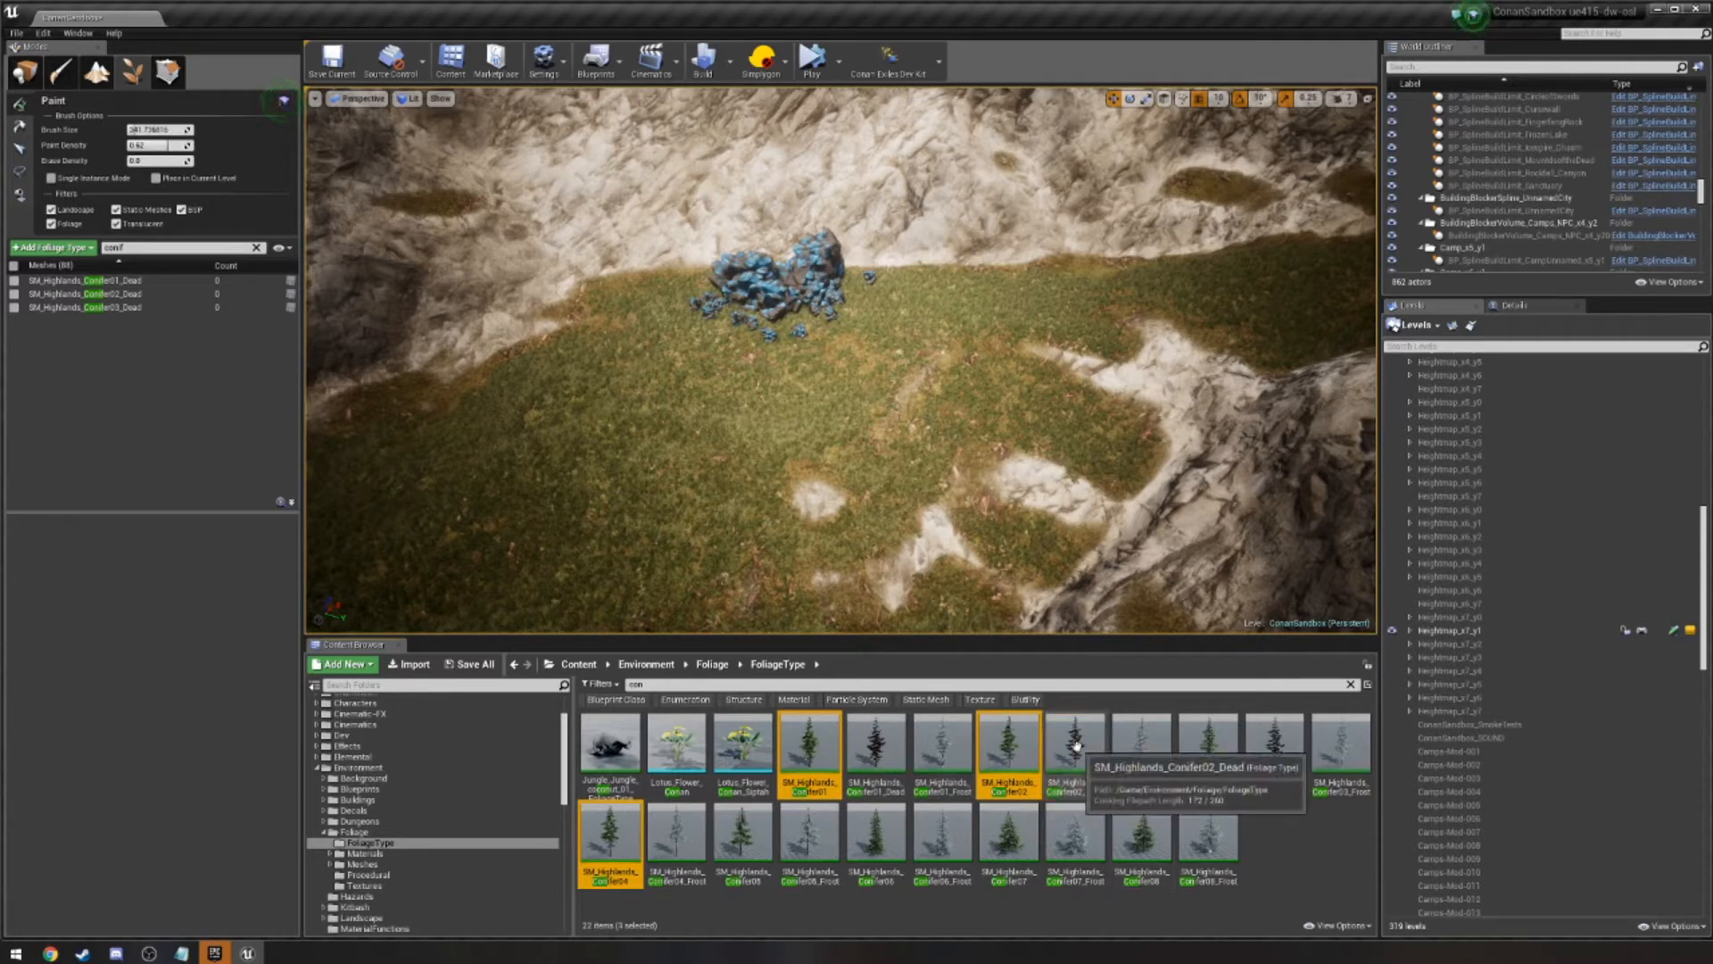
pyautogui.keyDown('ctrl'); pyautogui.click(1206, 745); pyautogui.keyUp('ctrl')
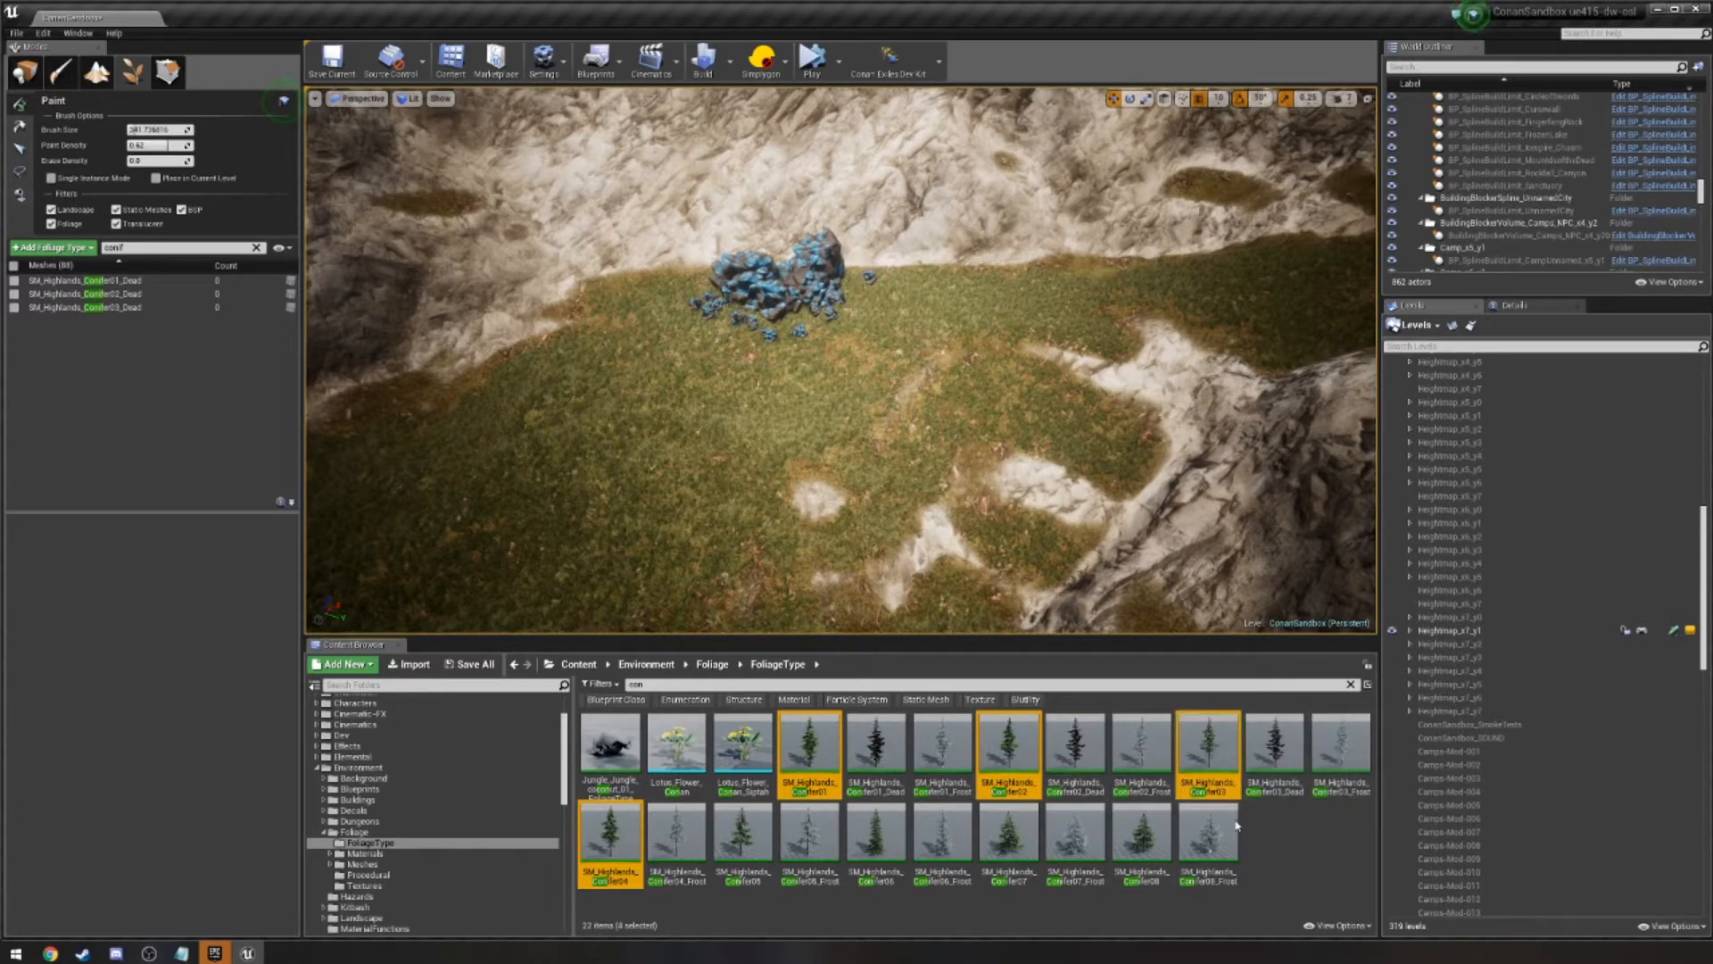
pyautogui.keyDown('ctrl'); pyautogui.click(742, 835); pyautogui.keyUp('ctrl')
pyautogui.moveTo(741, 835); pyautogui.dragTo(161, 416)
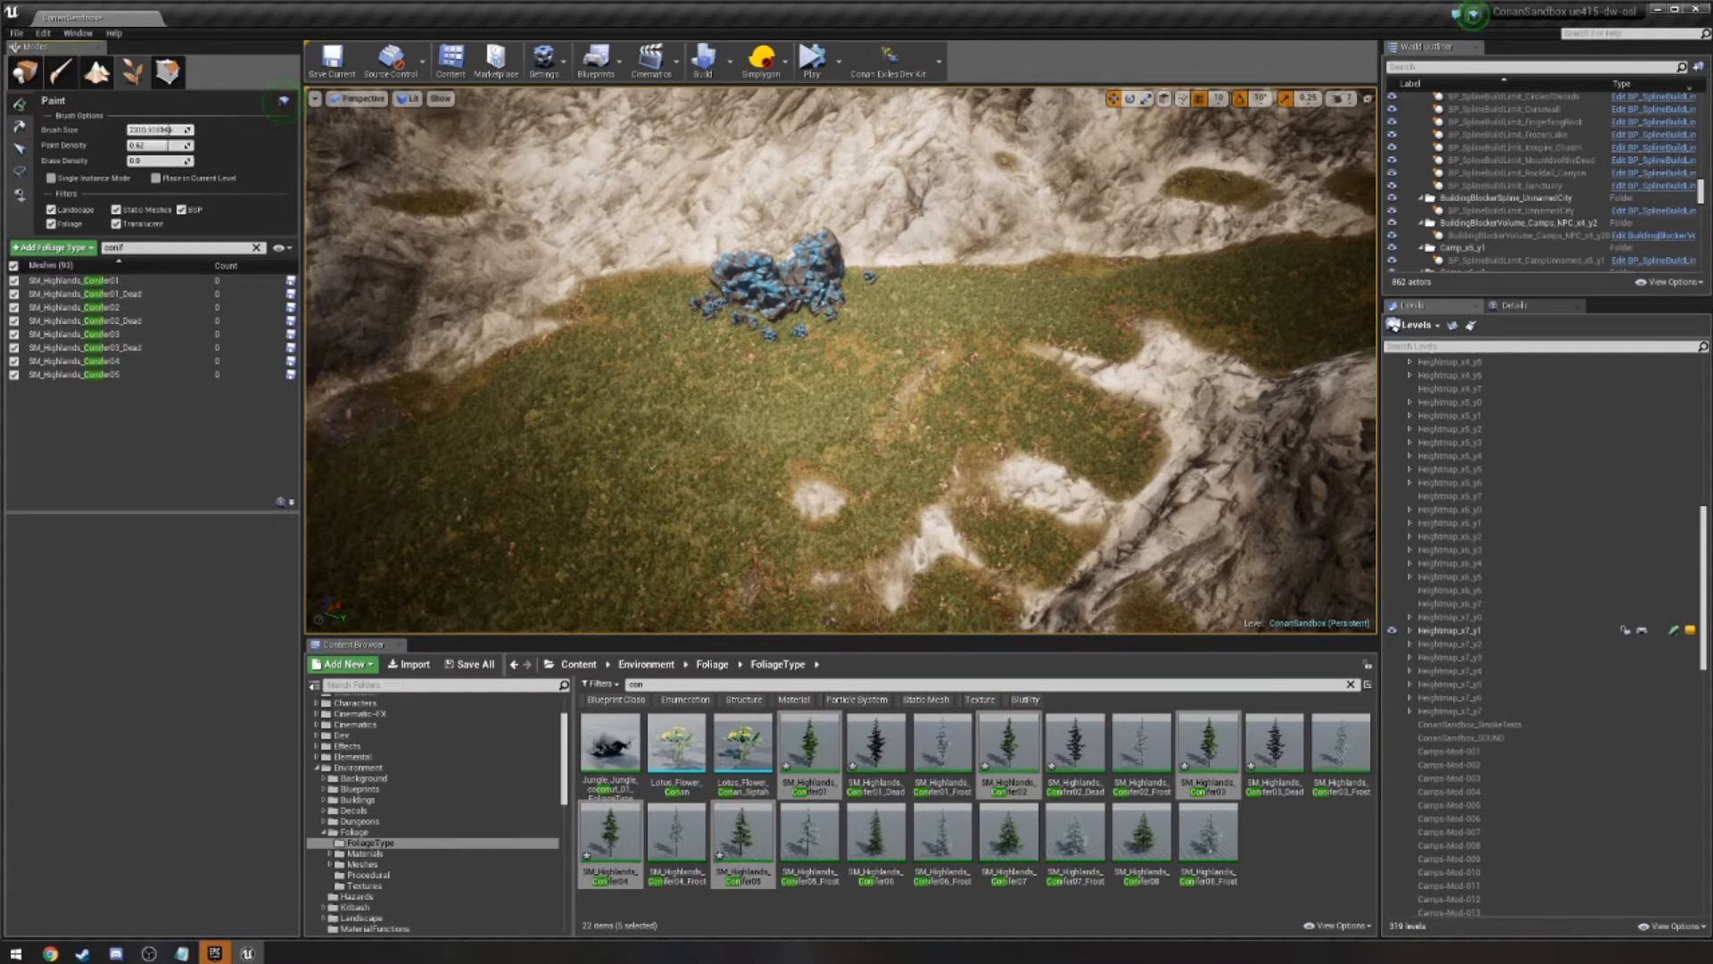
# Lower the point density, paint a test stand of conifers around the blue rocks, and erase it again.
pyautogui.moveTo(161, 146); pyautogui.dragTo(147, 146)
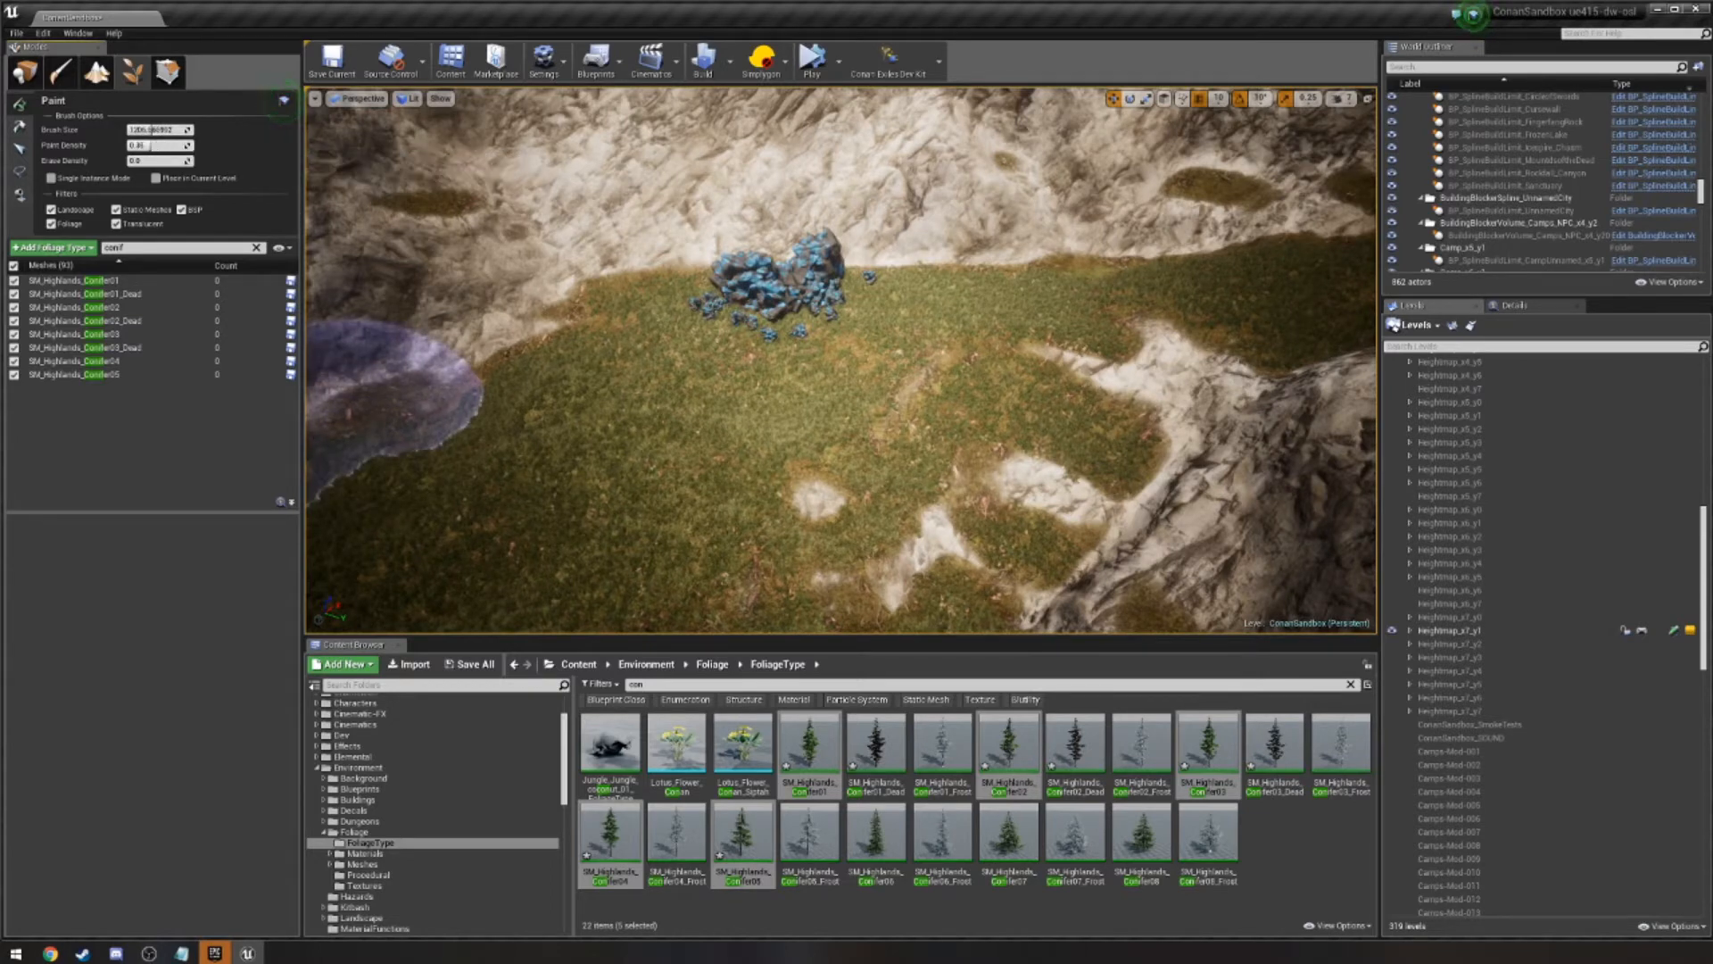
pyautogui.moveTo(612, 440)
pyautogui.mouseDown()
pyautogui.moveTo(936, 428)
pyautogui.moveTo(1109, 348)
pyautogui.moveTo(946, 420)
pyautogui.moveTo(879, 508)
pyautogui.moveTo(830, 419)
pyautogui.mouseUp()
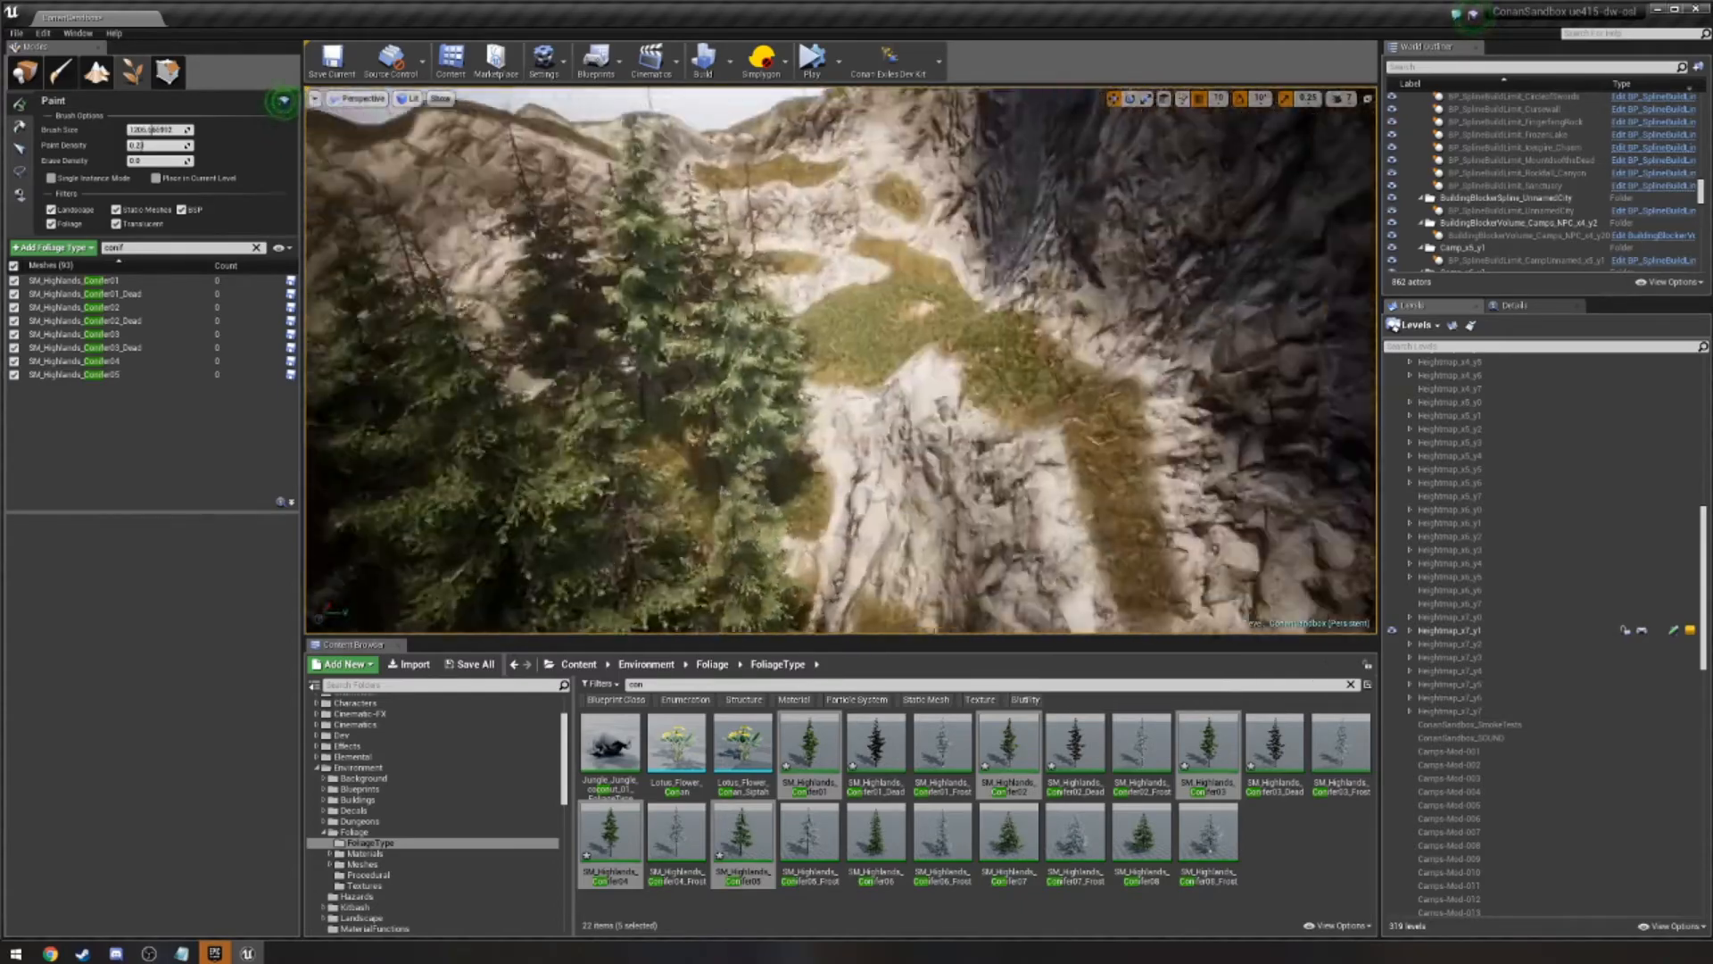
pyautogui.press('w')
pyautogui.moveTo(830, 419)
pyautogui.mouseDown(button='right')
pyautogui.moveTo(795, 464)
pyautogui.moveTo(830, 429)
pyautogui.moveTo(839, 473)
pyautogui.moveTo(860, 440)
pyautogui.mouseUp(button='right')
pyautogui.press('s')
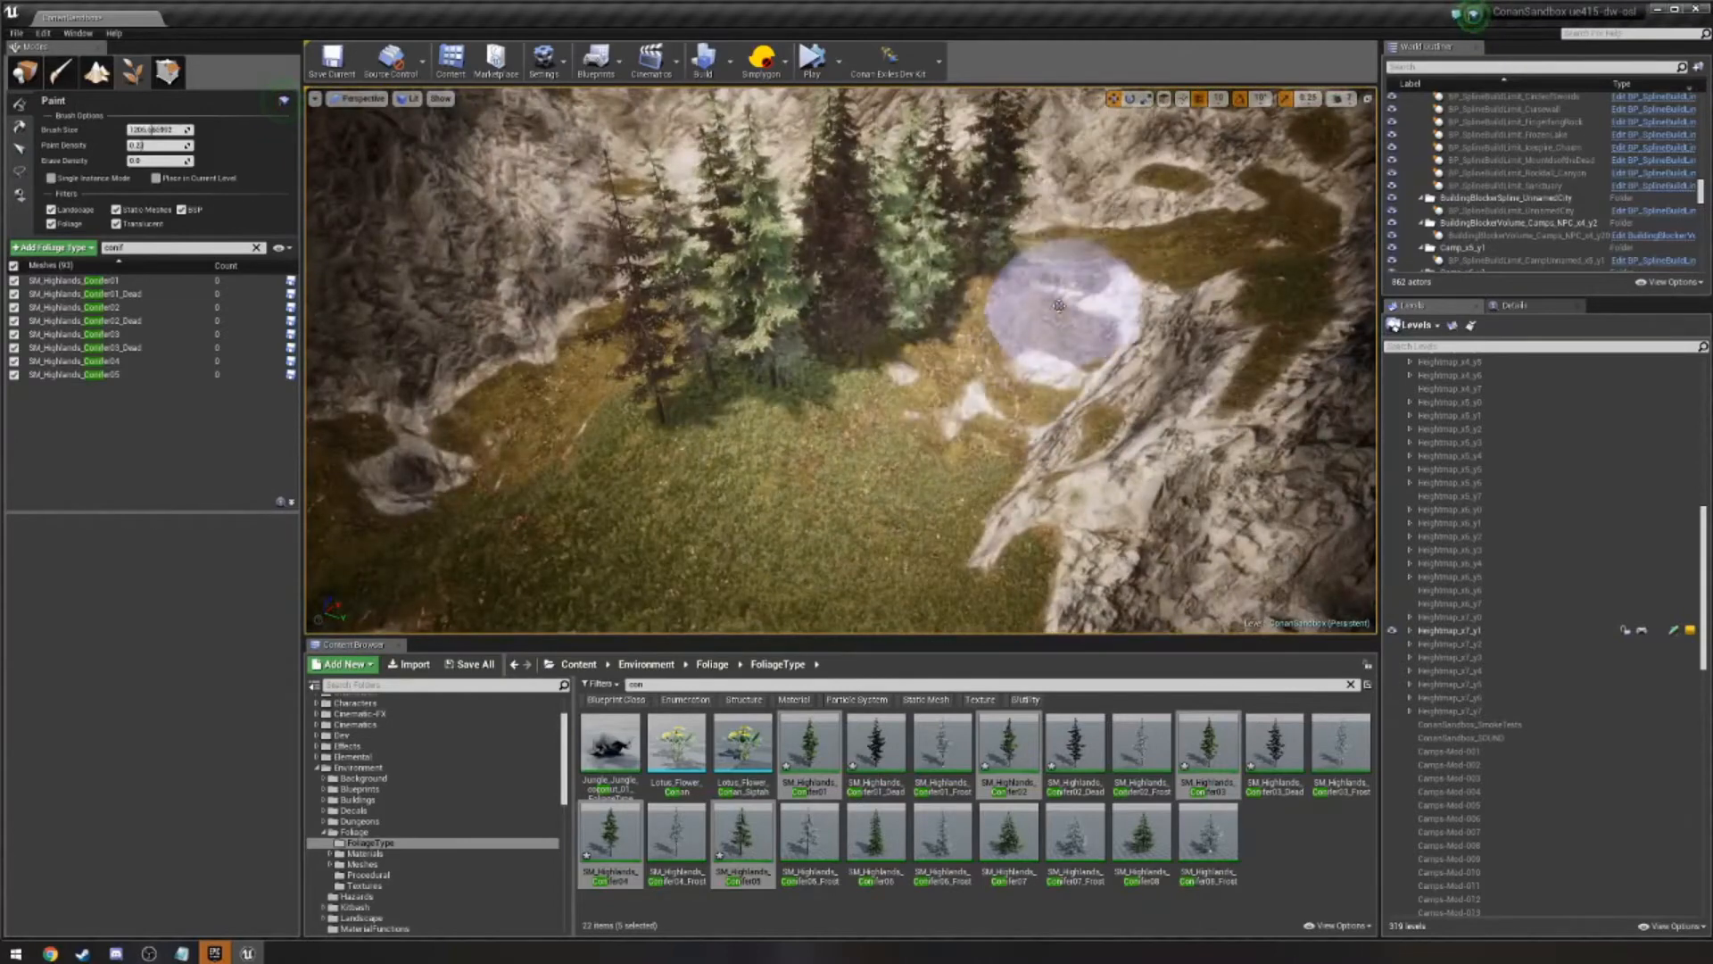
pyautogui.moveTo(938, 329)
pyautogui.keyDown('shift'); pyautogui.mouseDown()
pyautogui.moveTo(732, 343)
pyautogui.moveTo(650, 392)
pyautogui.mouseUp(); pyautogui.keyUp('shift')
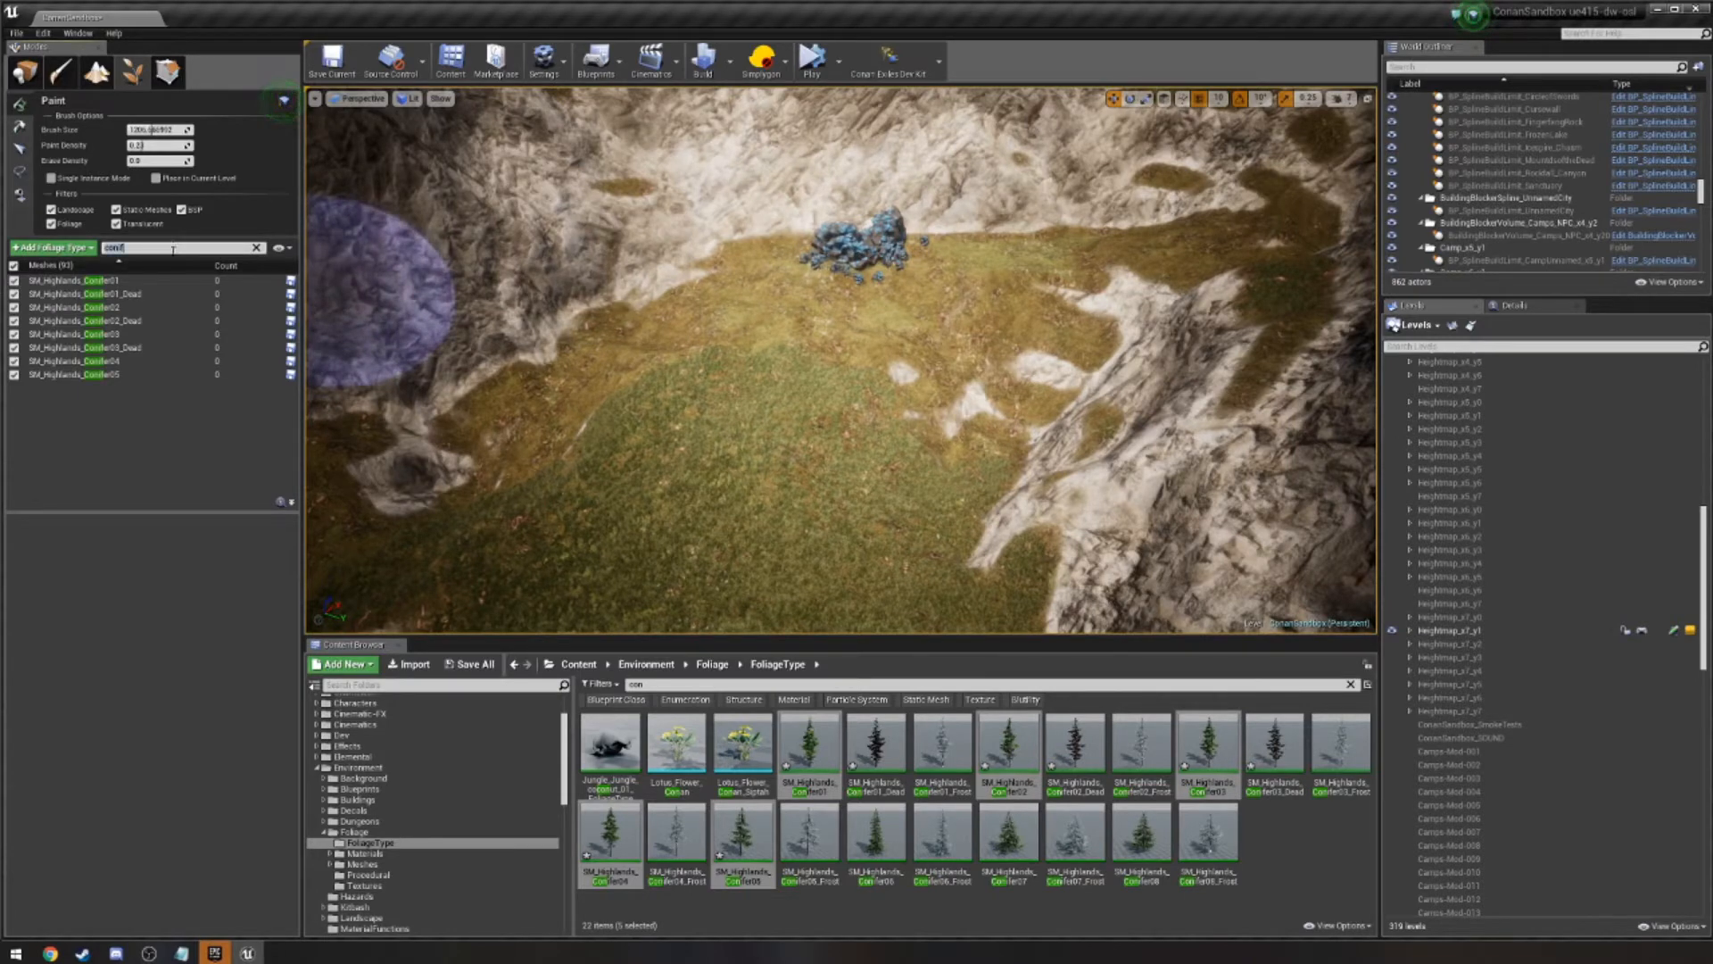
# Search the foliage palette for mushroom, grass, flower and lotus types, and enable Flower_Lotus_plant for painting.
pyautogui.press('BackSpace')
pyautogui.write('shroom')
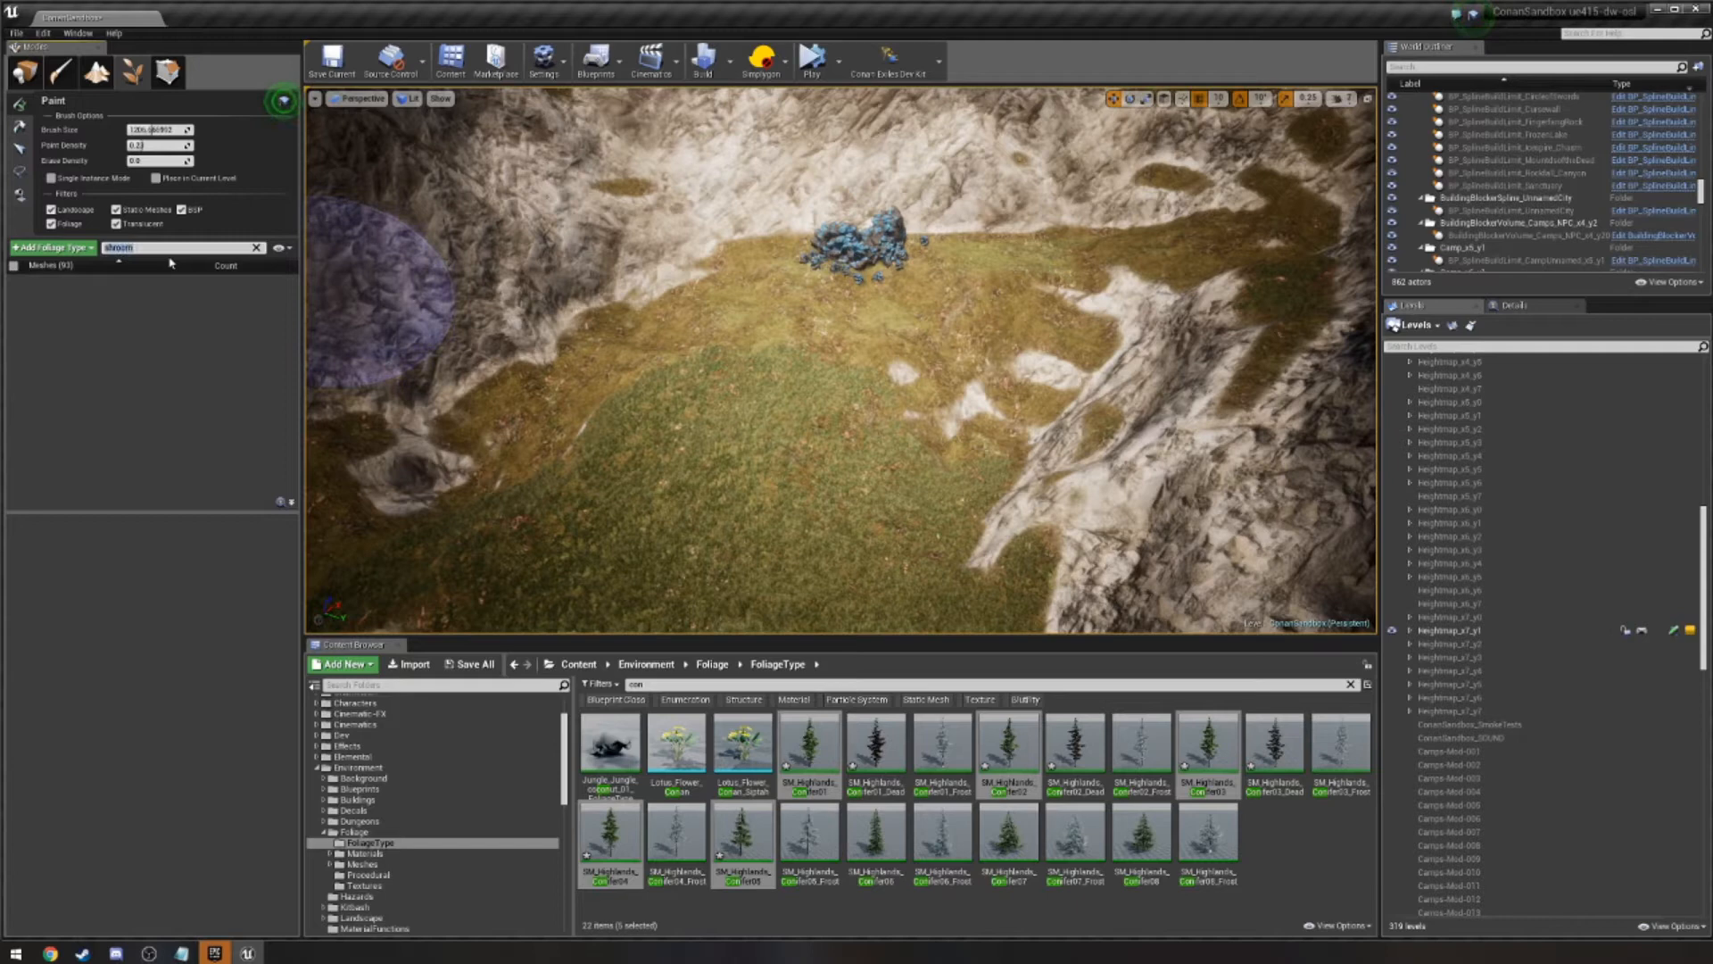
pyautogui.press('BackSpace')
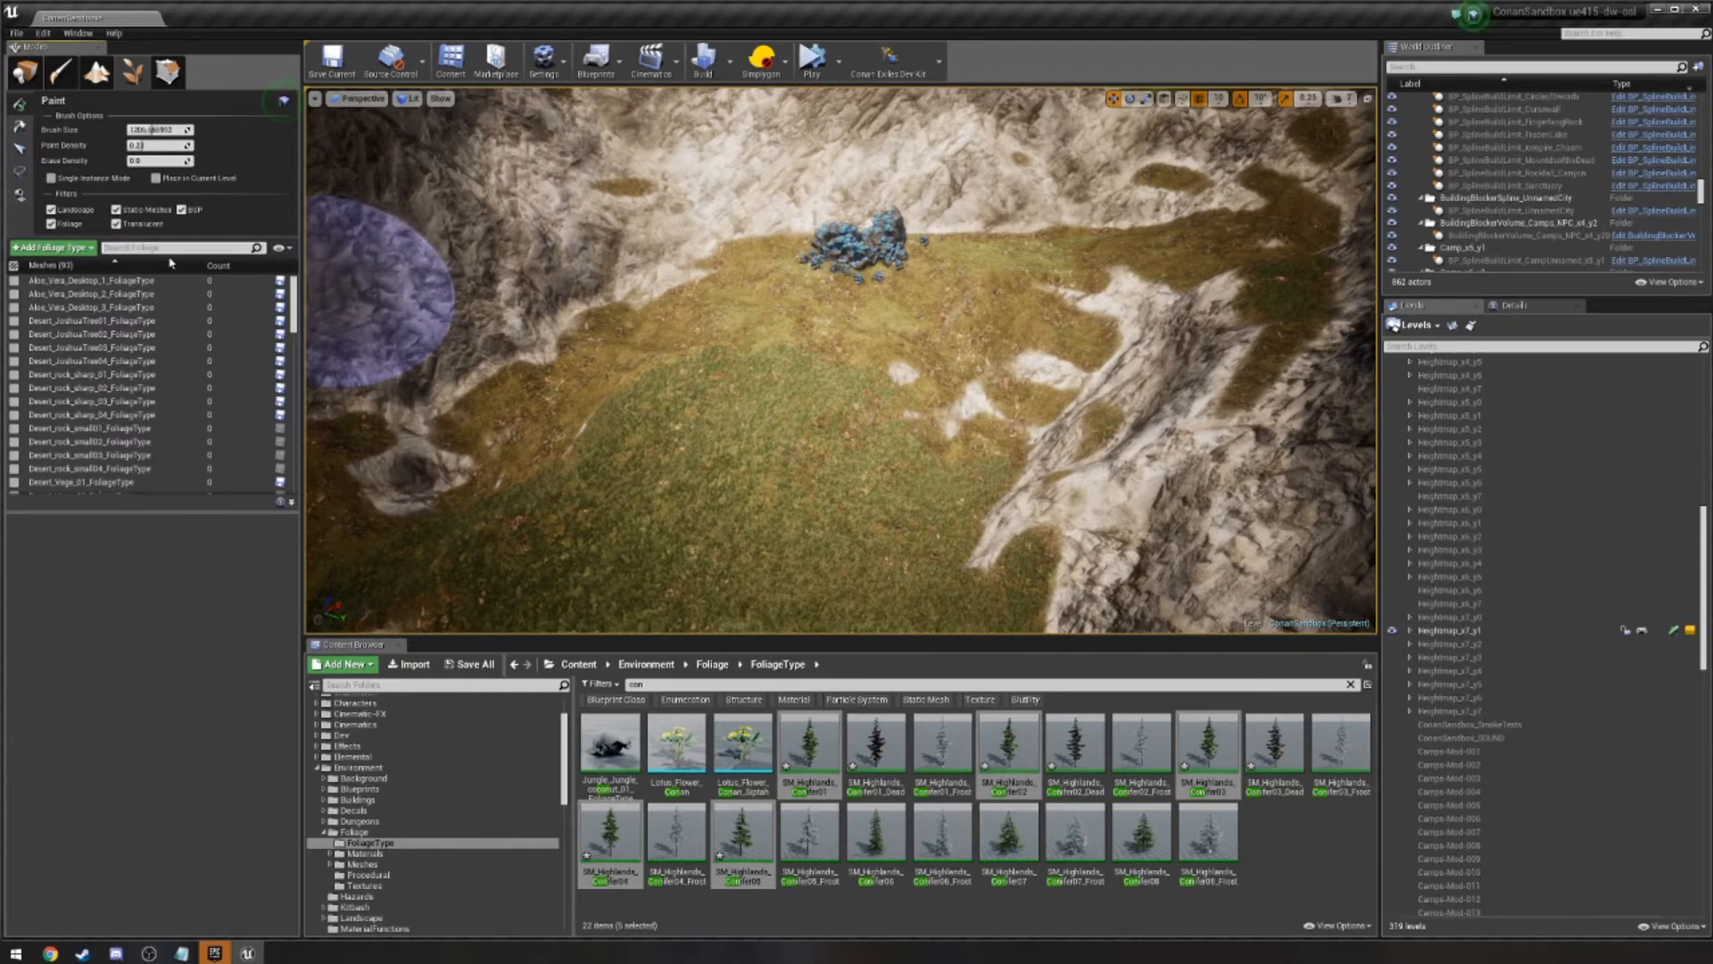
pyautogui.write('gra')
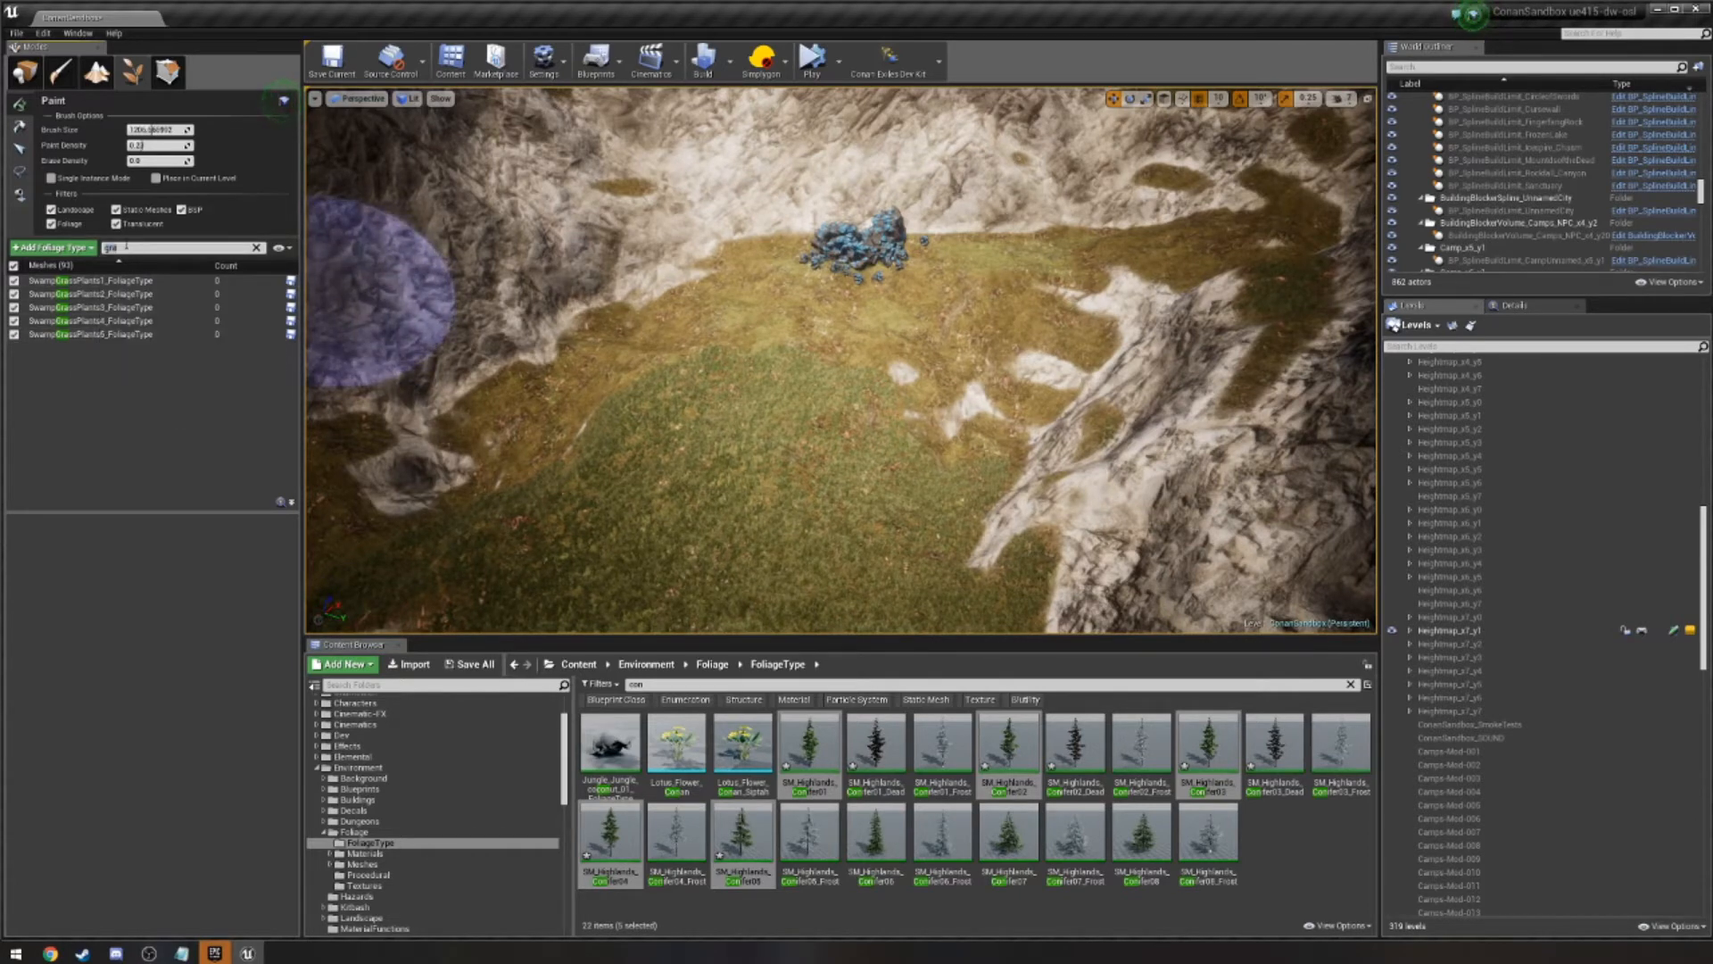
pyautogui.write('flow')
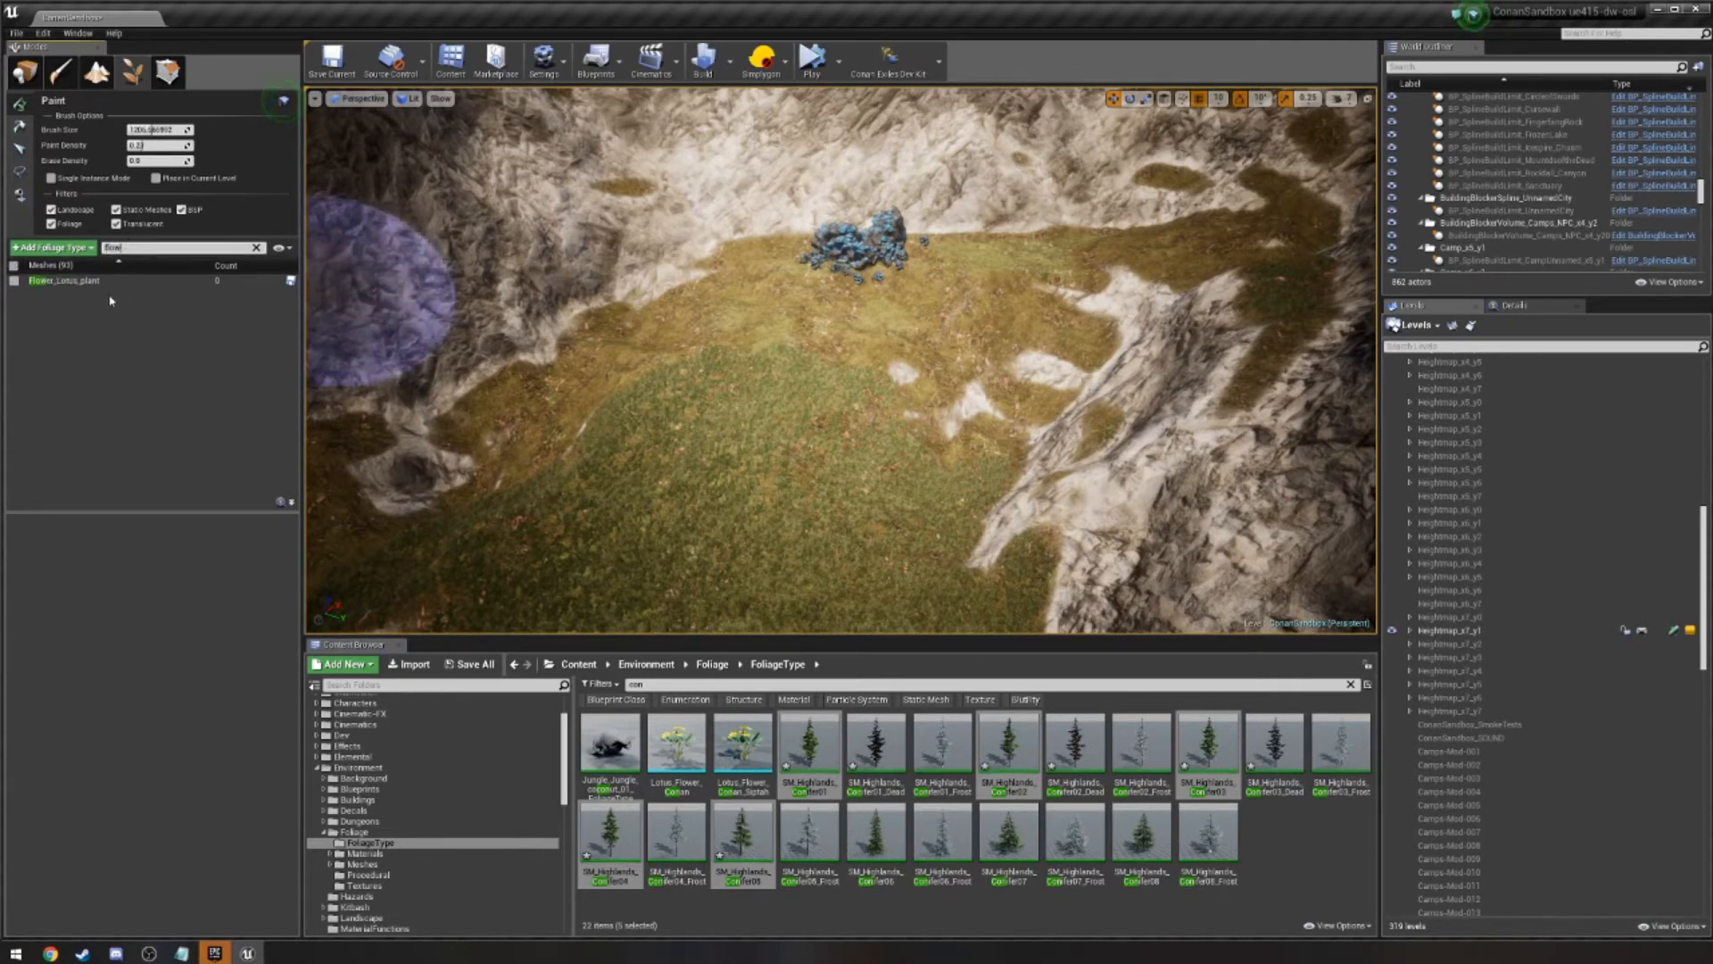
pyautogui.write('lot')
pyautogui.click(80, 281)
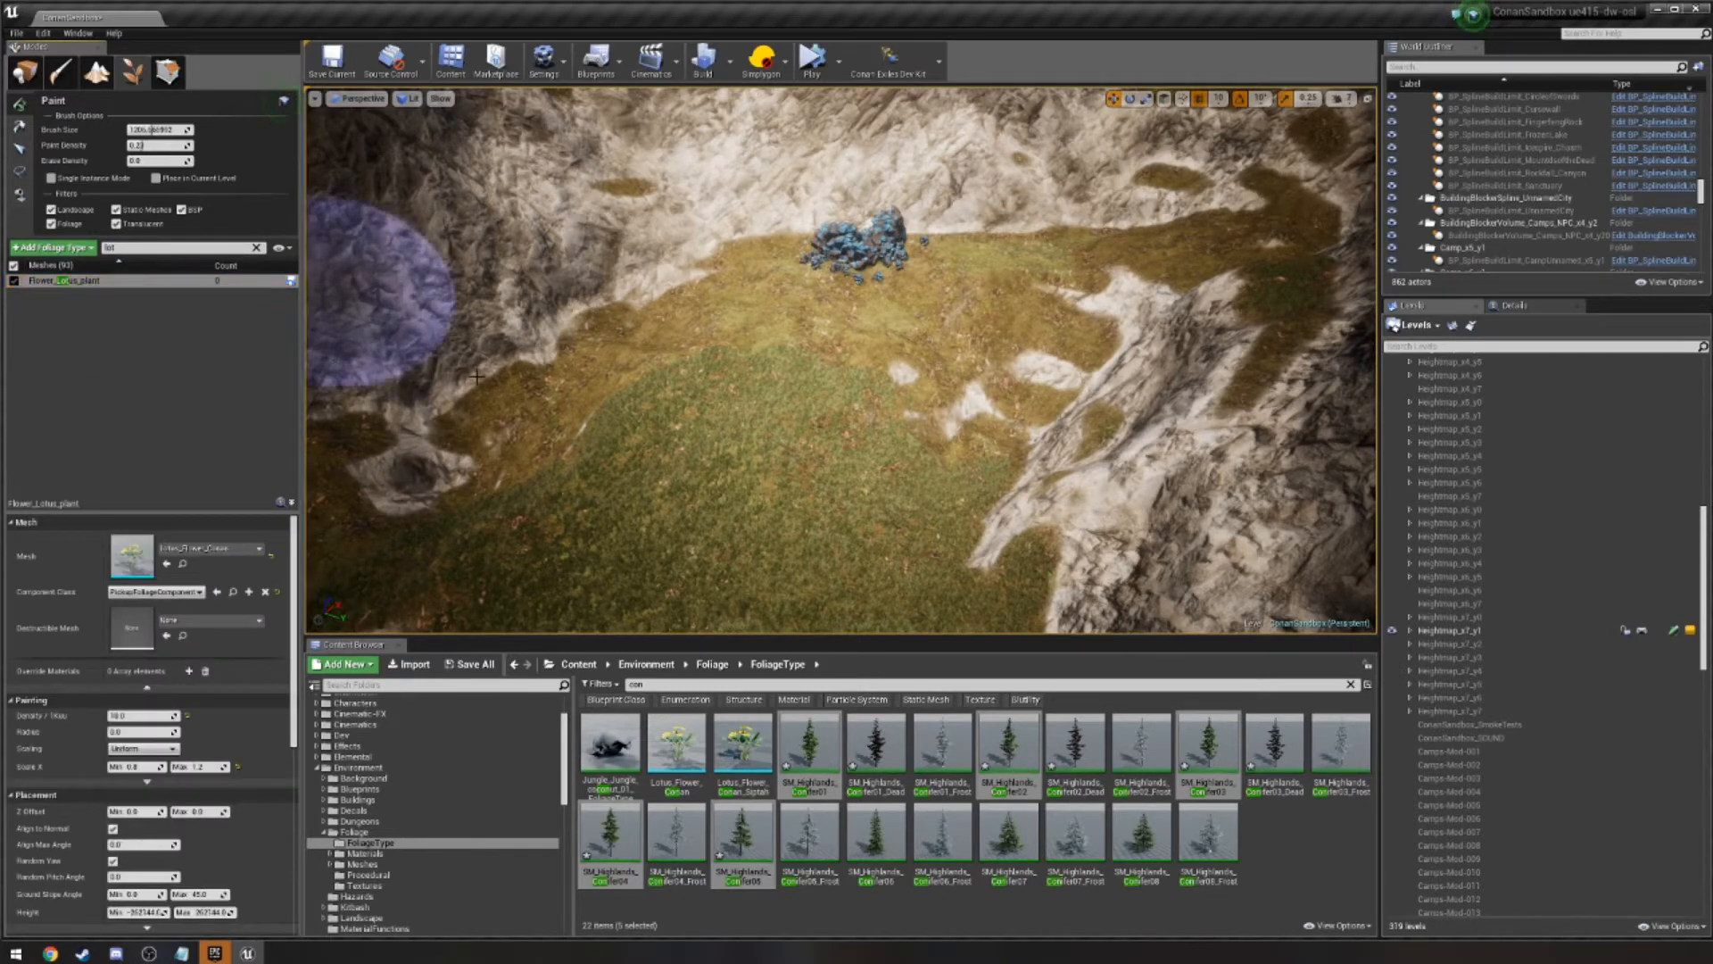
# Paint the enabled conifers and lotus plants across the grassy valley floor, and return to placing actors.
pyautogui.moveTo(788, 458)
pyautogui.mouseDown()
pyautogui.moveTo(861, 402)
pyautogui.moveTo(872, 509)
pyautogui.moveTo(531, 557)
pyautogui.mouseUp()
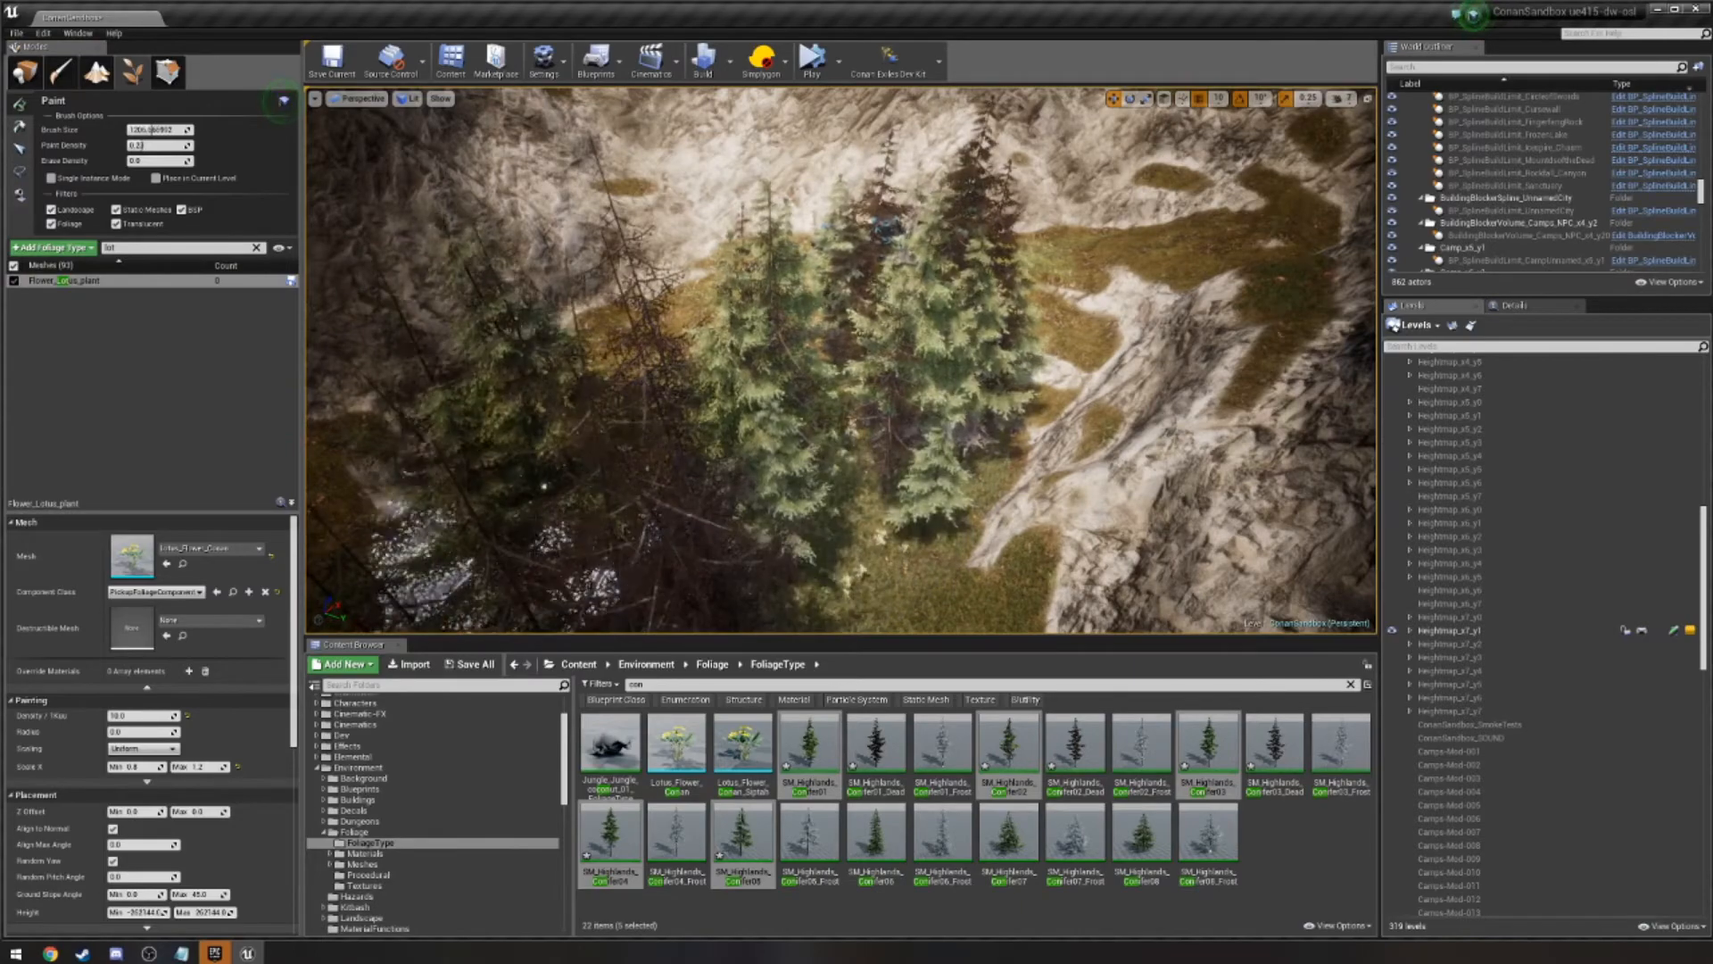
pyautogui.moveTo(544, 486)
pyautogui.mouseDown()
pyautogui.moveTo(696, 375)
pyautogui.moveTo(1133, 313)
pyautogui.moveTo(1240, 259)
pyautogui.mouseUp()
pyautogui.press('w')
pyautogui.moveTo(1240, 258)
pyautogui.mouseDown(button='right')
pyautogui.moveTo(1222, 357)
pyautogui.moveTo(1204, 241)
pyautogui.moveTo(1187, 357)
pyautogui.moveTo(1178, 267)
pyautogui.moveTo(1205, 232)
pyautogui.moveTo(1329, 268)
pyautogui.moveTo(1294, 313)
pyautogui.moveTo(1204, 294)
pyautogui.moveTo(1249, 331)
pyautogui.moveTo(1311, 325)
pyautogui.moveTo(1365, 268)
pyautogui.moveTo(1347, 384)
pyautogui.moveTo(1294, 419)
pyautogui.moveTo(1186, 348)
pyautogui.mouseUp(button='right')
pyautogui.press('w')
pyautogui.press('w')
pyautogui.press('w')
pyautogui.press('s')
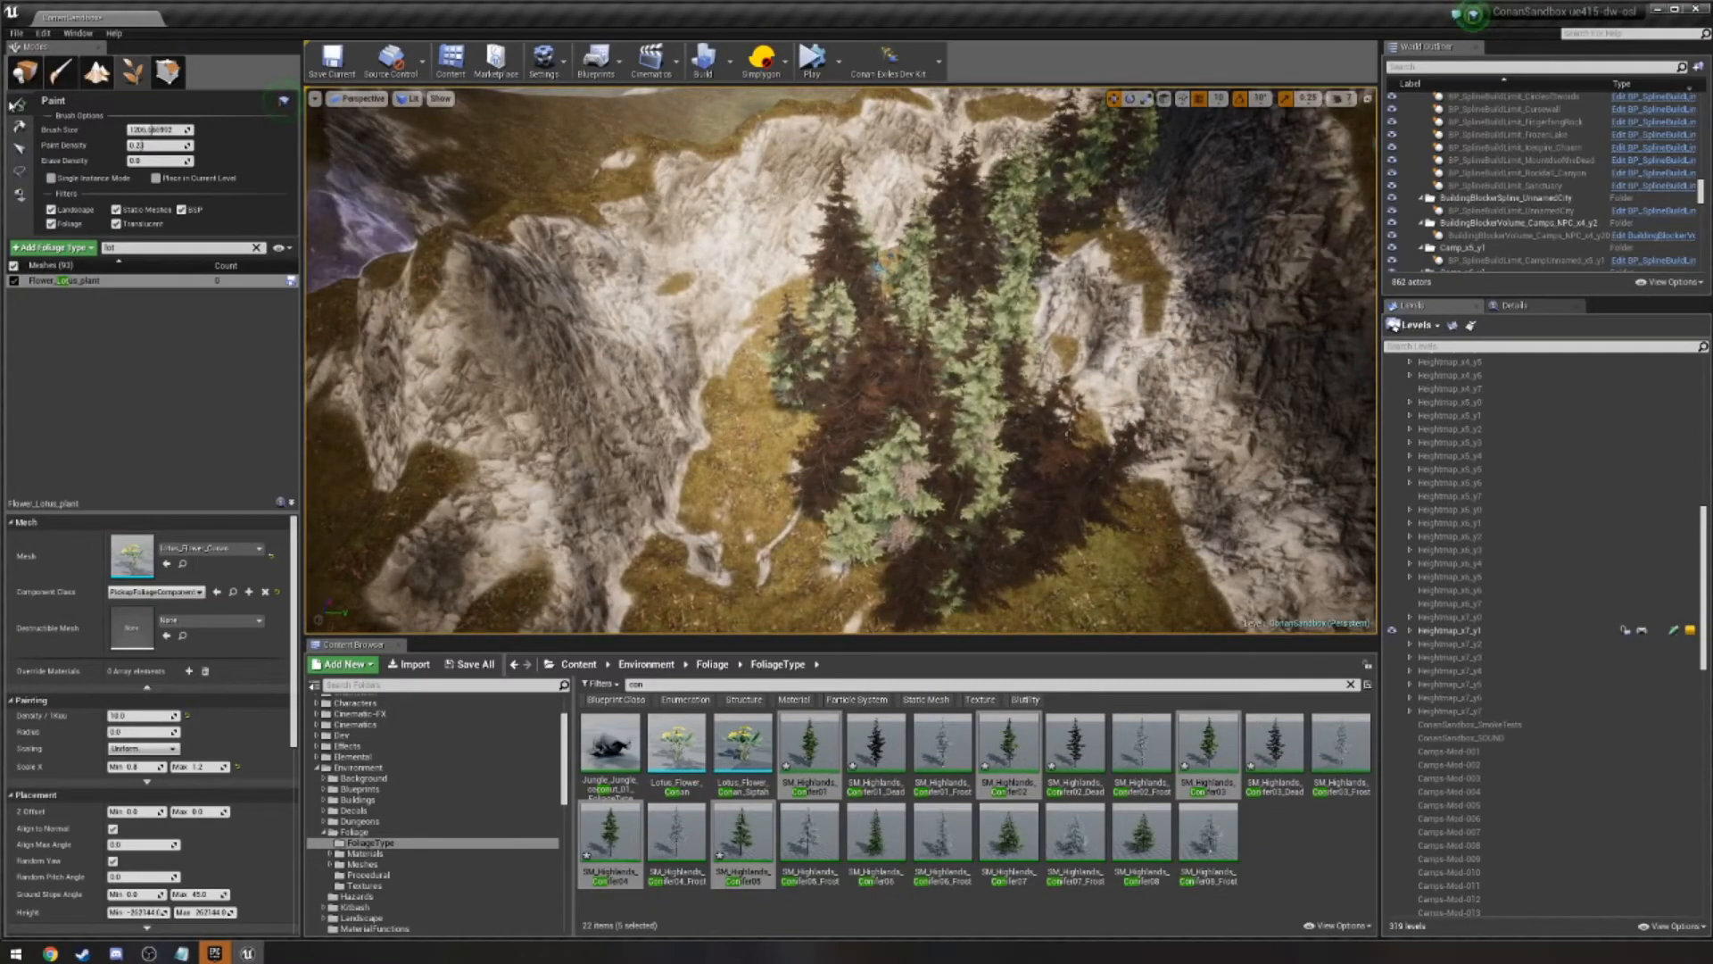
pyautogui.click(22, 87)
pyautogui.press('w')
pyautogui.moveTo(838, 357); pyautogui.dragTo(812, 514, button='right')
pyautogui.press('s')
pyautogui.press('w')
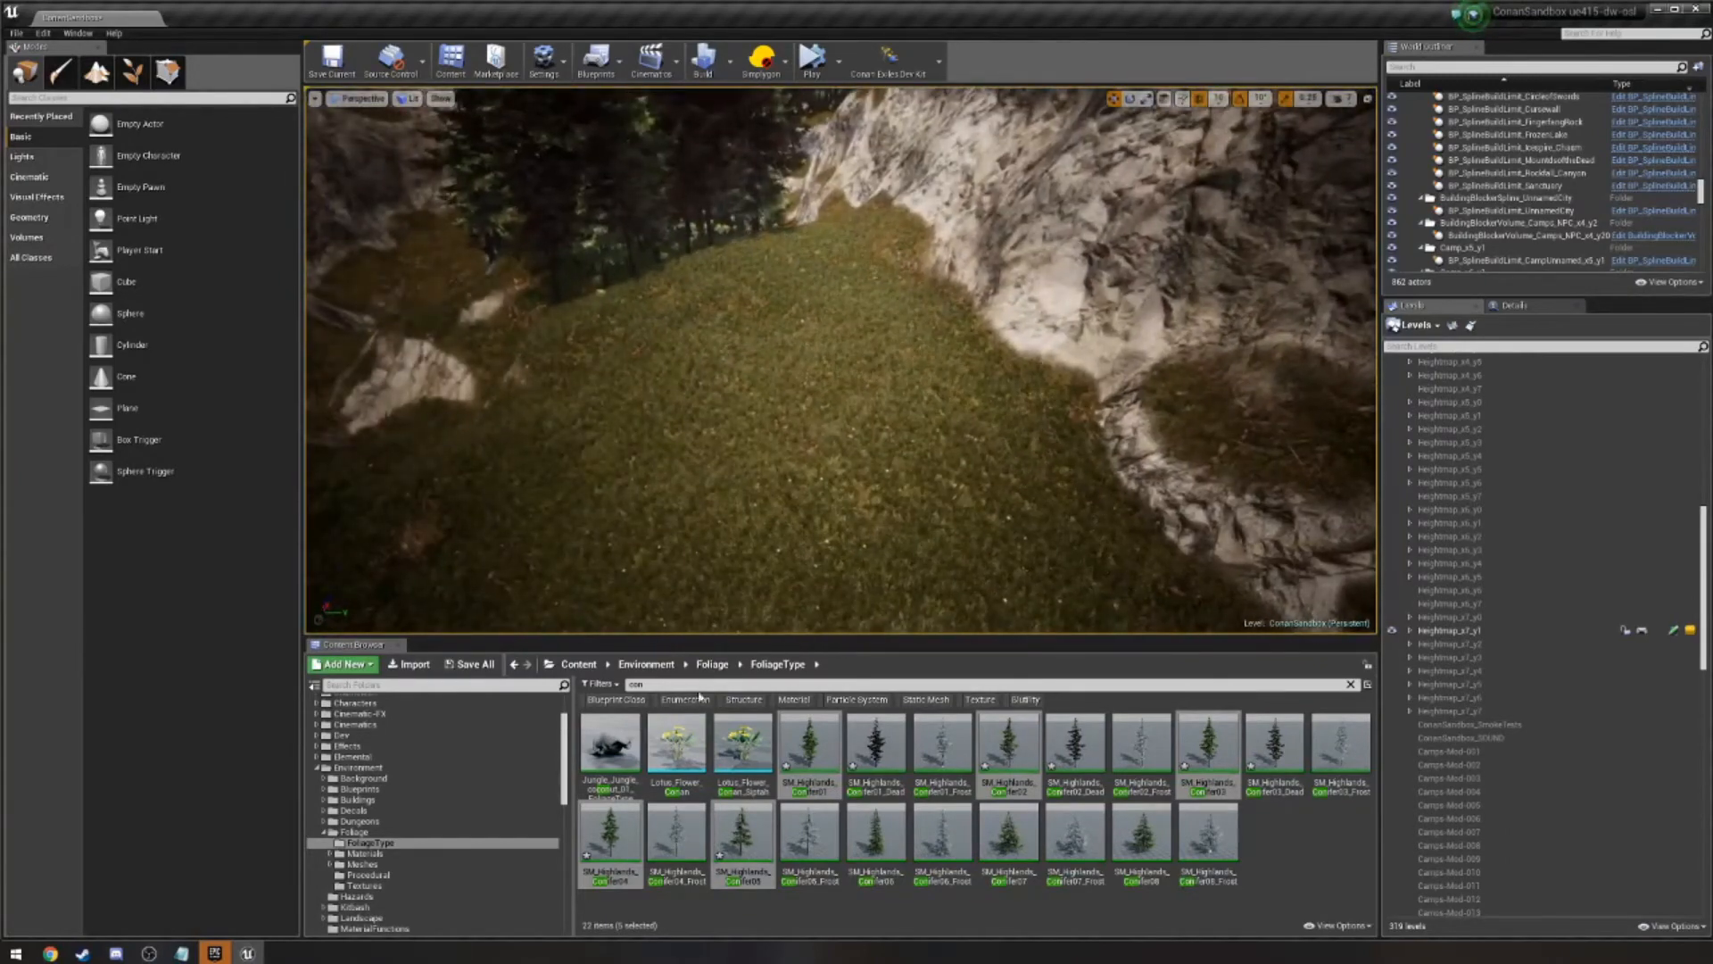
pyautogui.click(601, 683)
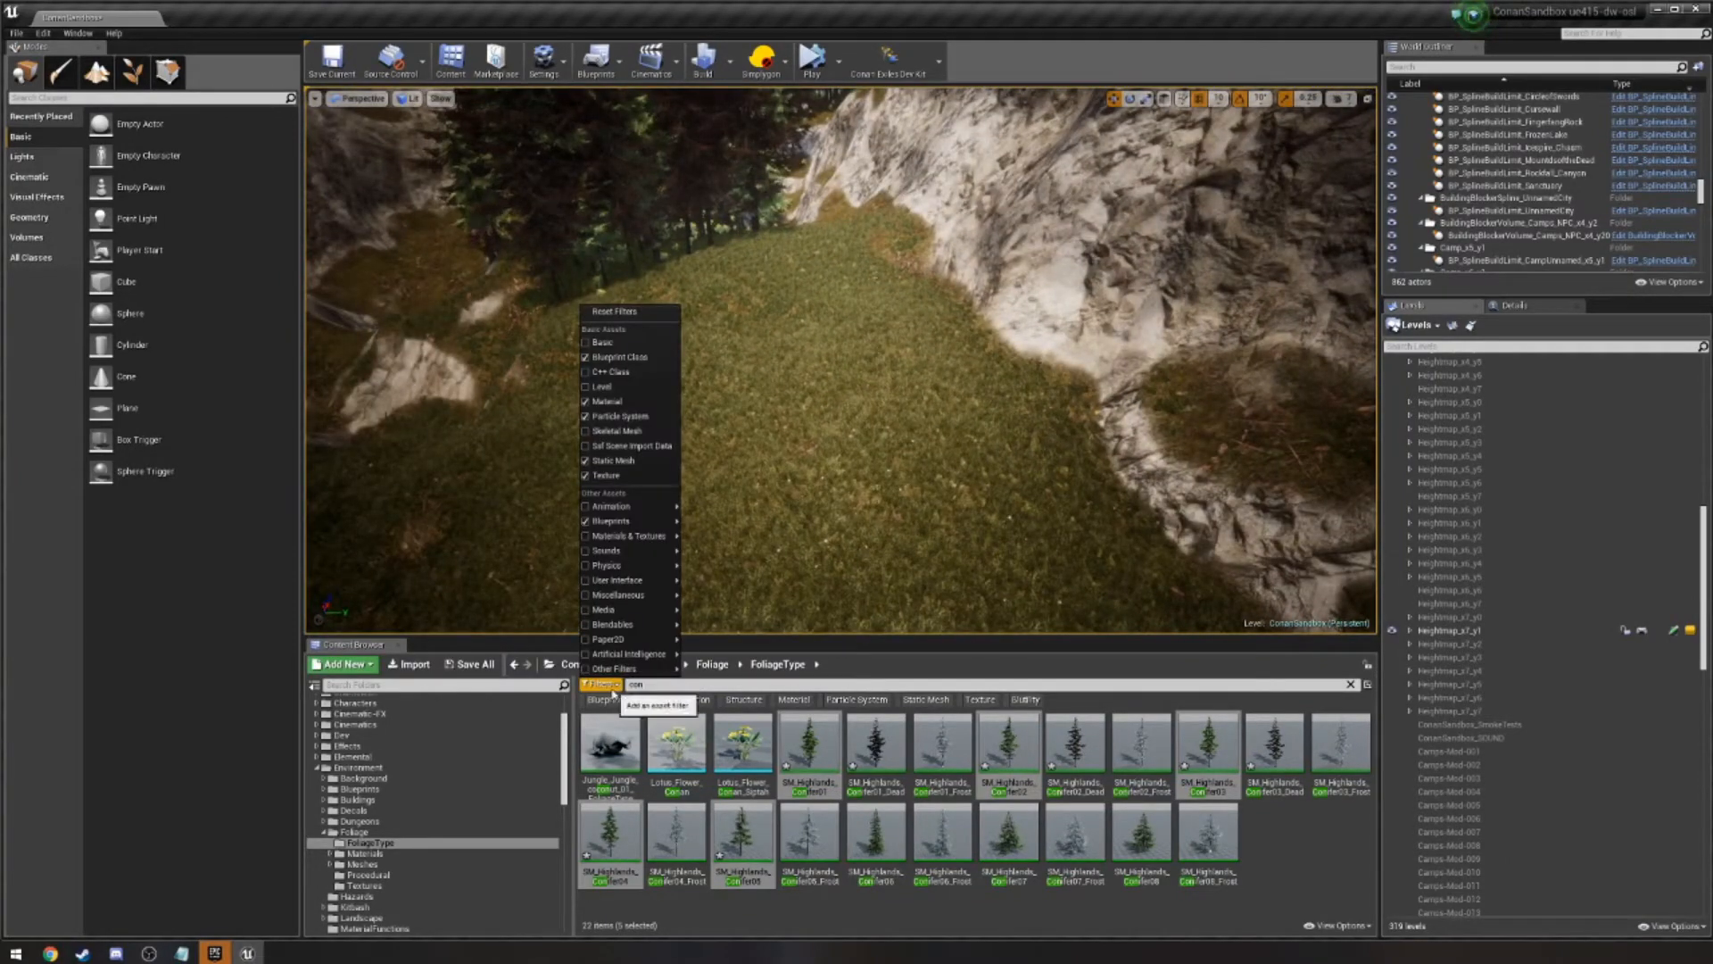
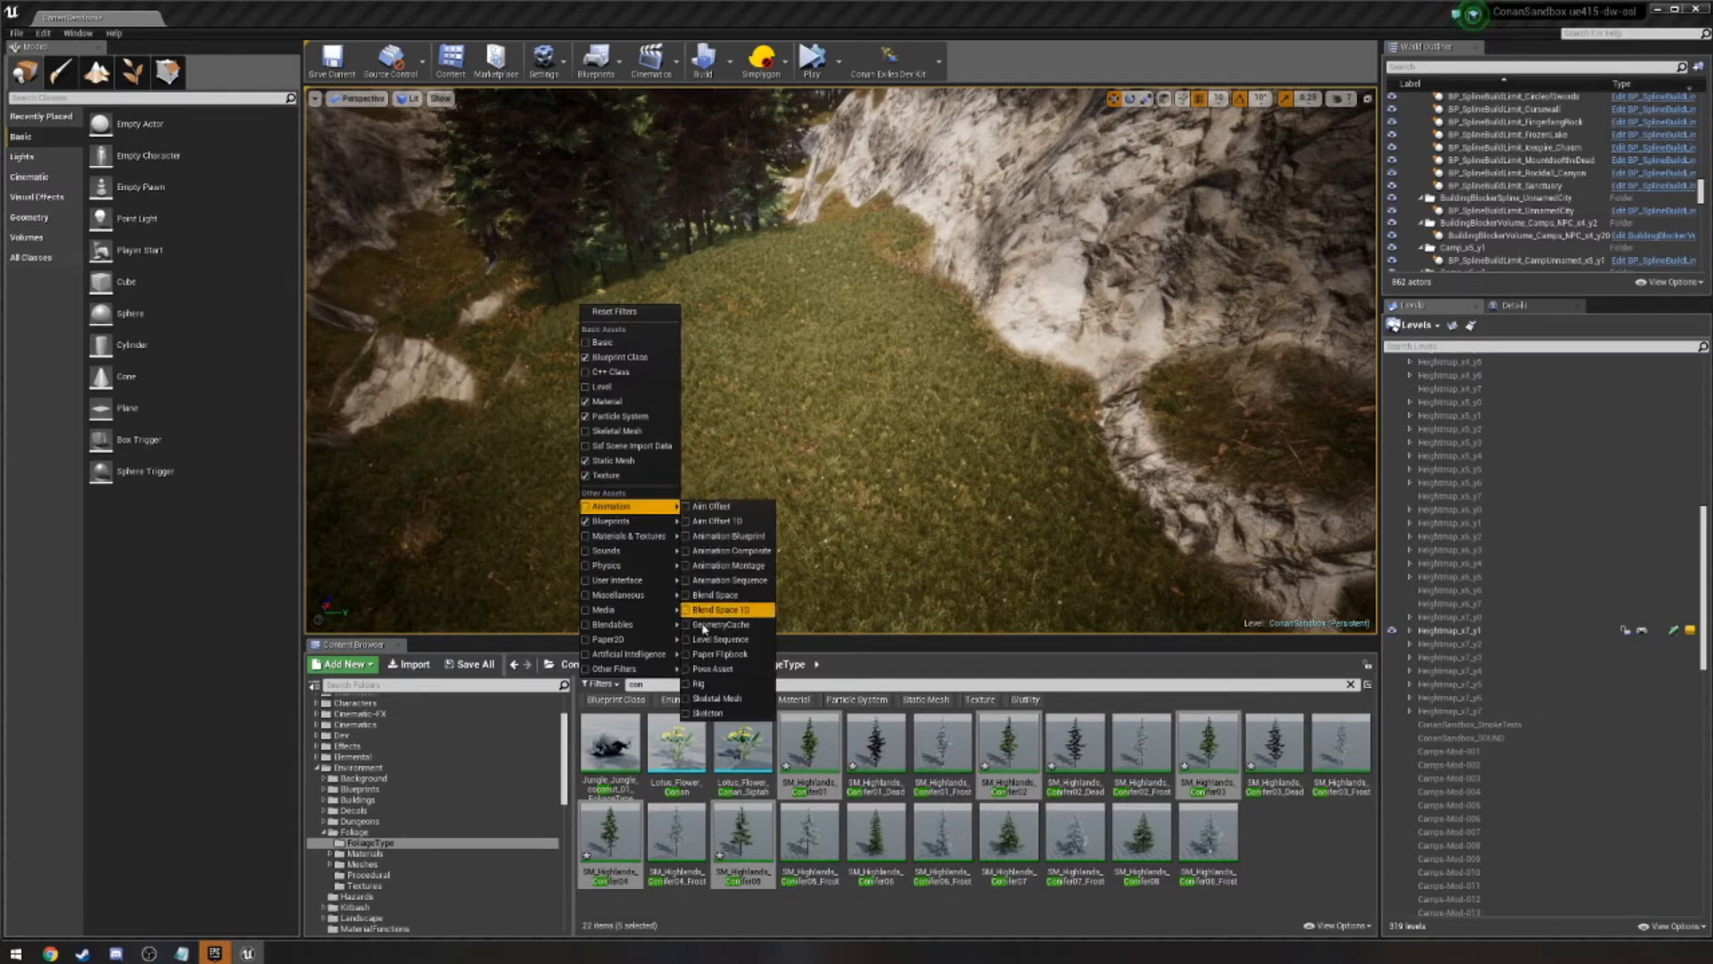
pyautogui.moveTo(624, 535)
pyautogui.click(942, 684)
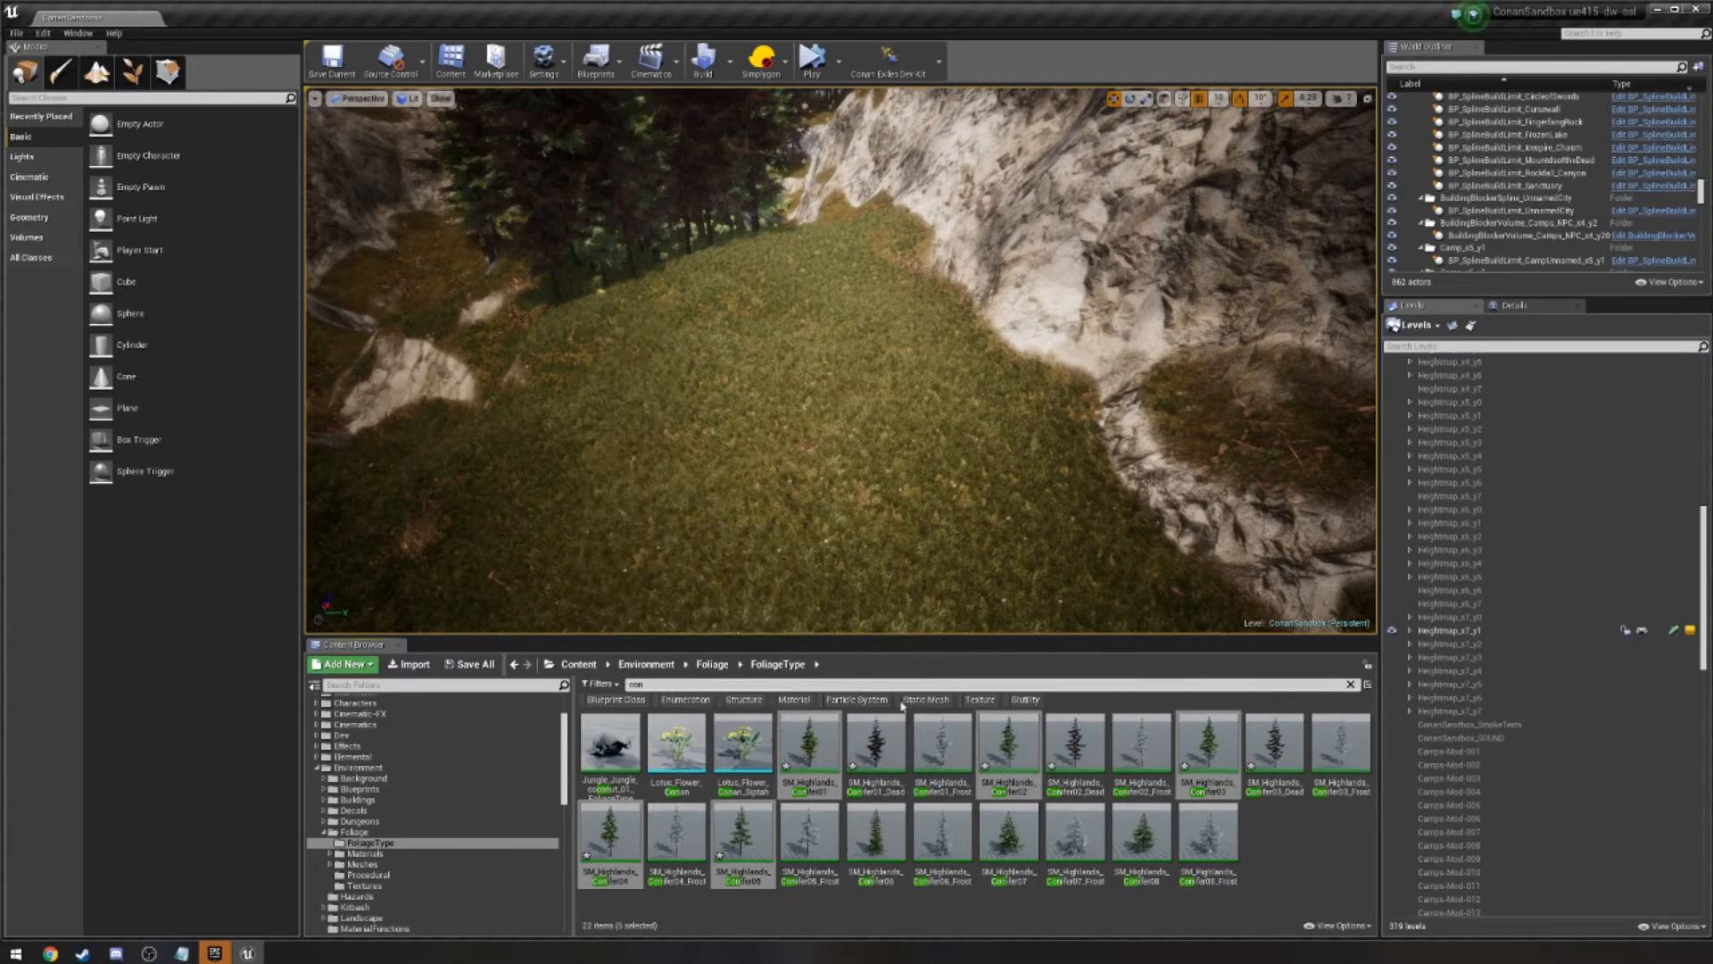
# Search the whole Content folder for "rock", limited to static meshes.
pyautogui.moveTo(811, 543); pyautogui.dragTo(937, 509, button='right')
pyautogui.press('w')
pyautogui.press('s')
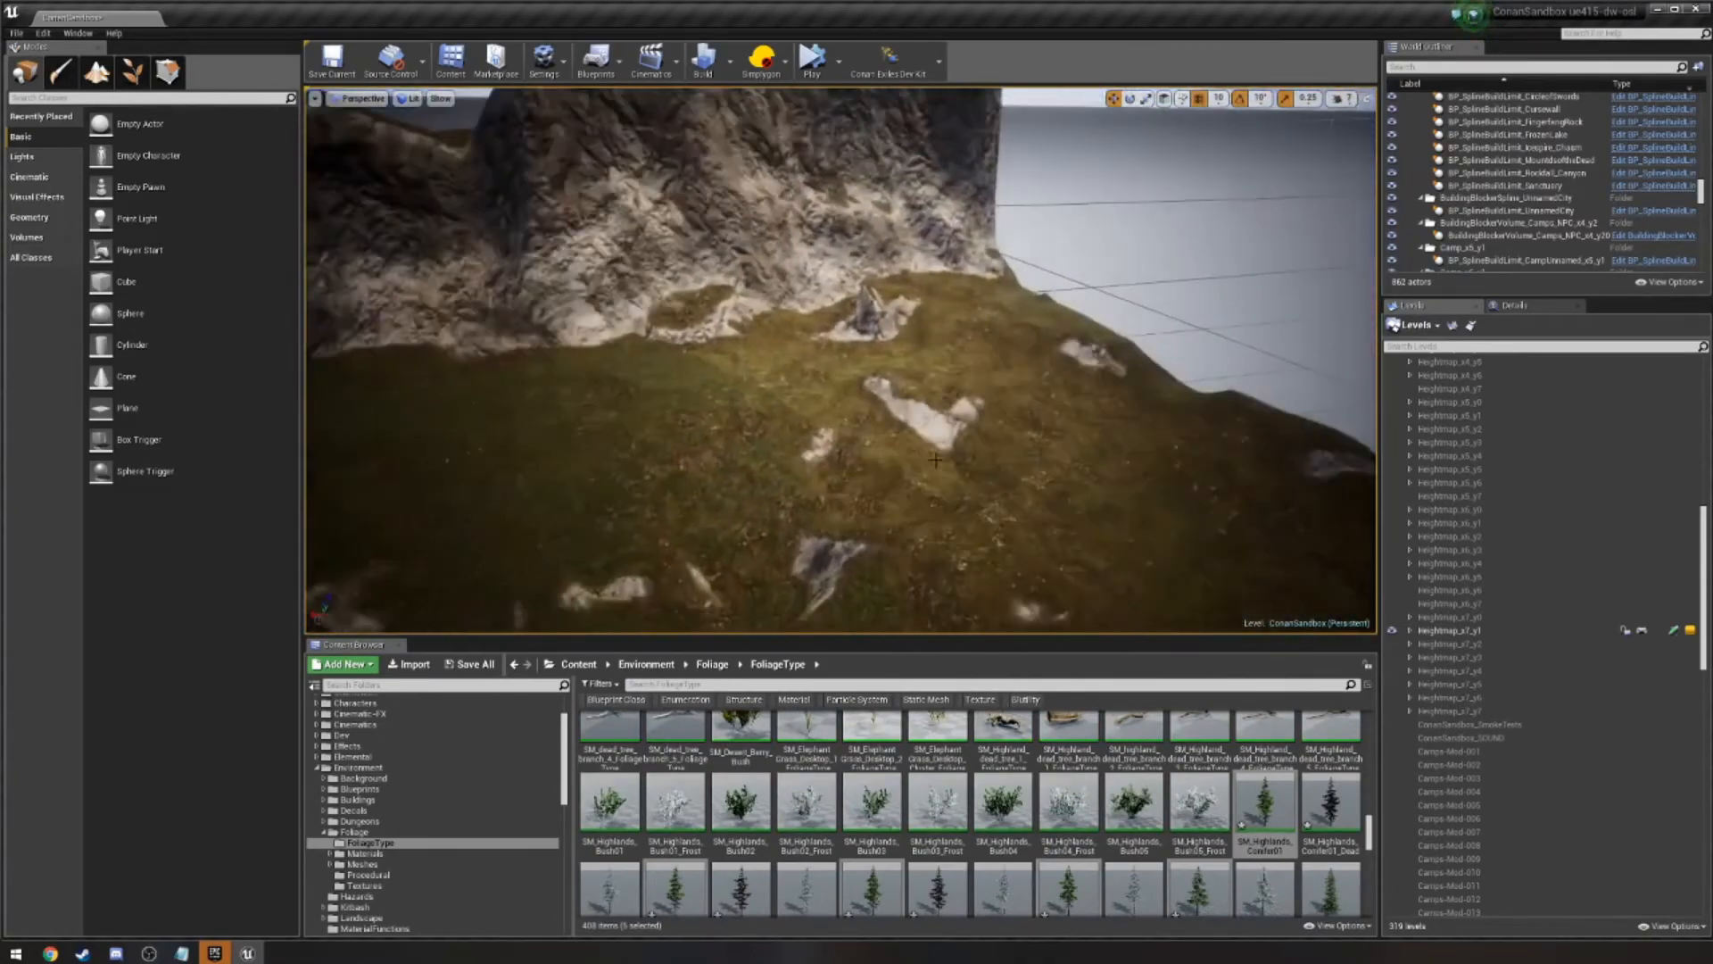
pyautogui.click(576, 664)
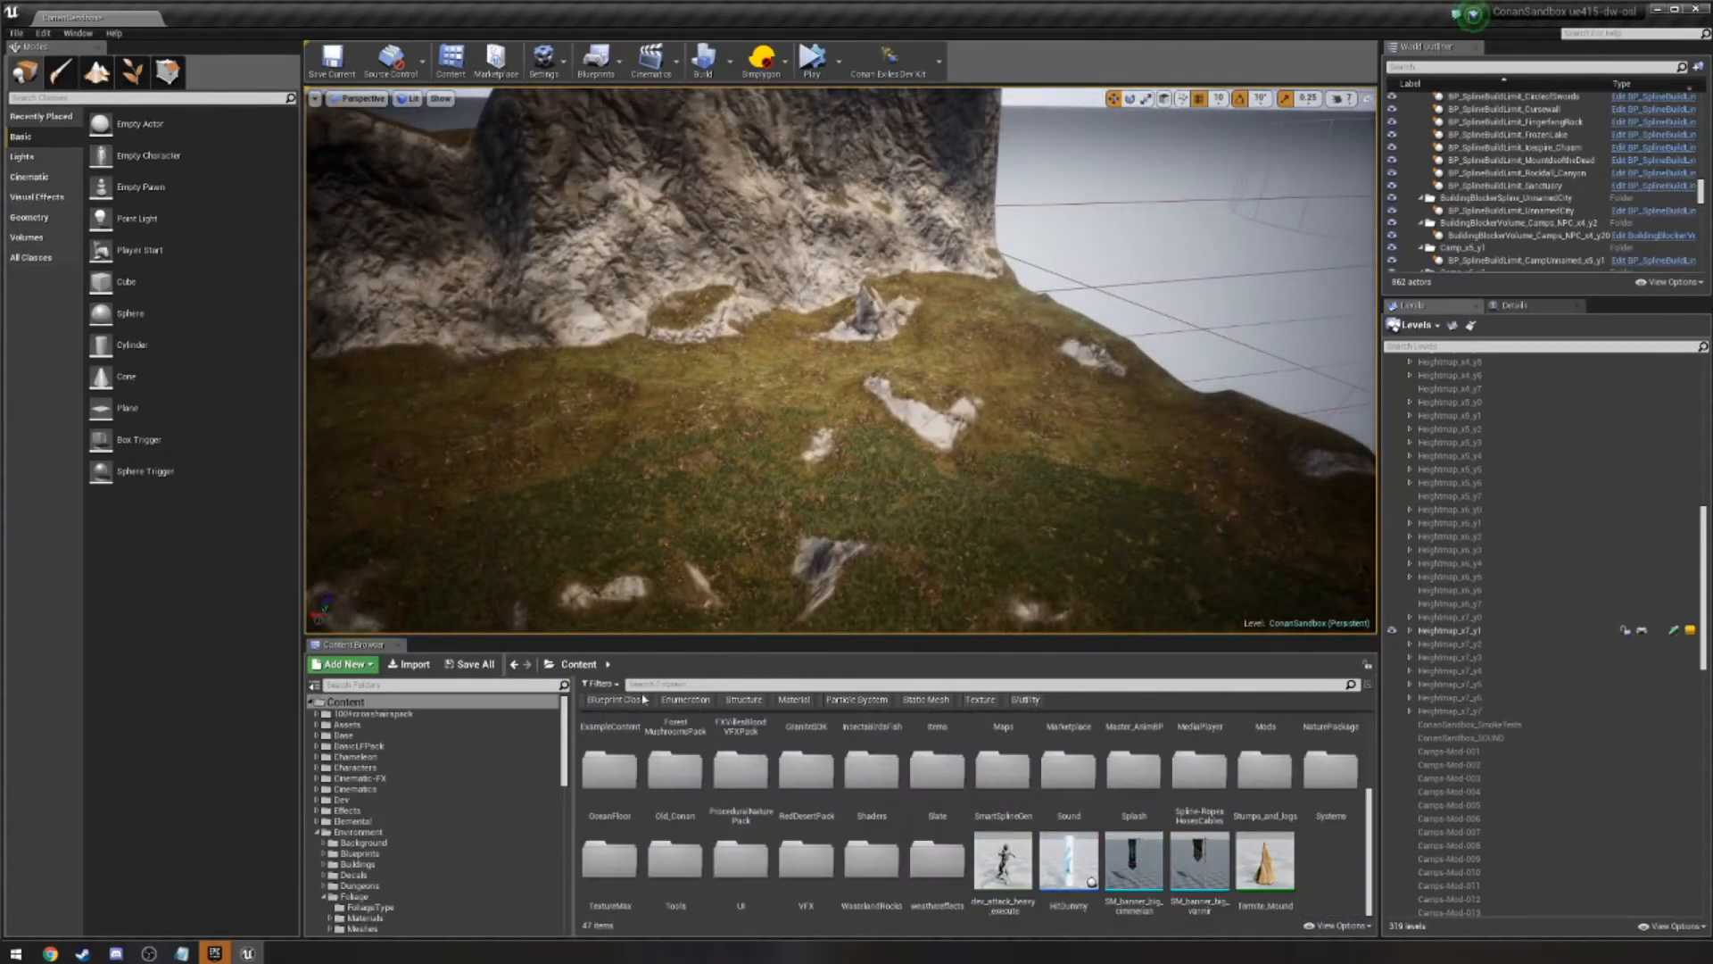
pyautogui.click(812, 685)
pyautogui.write('rock')
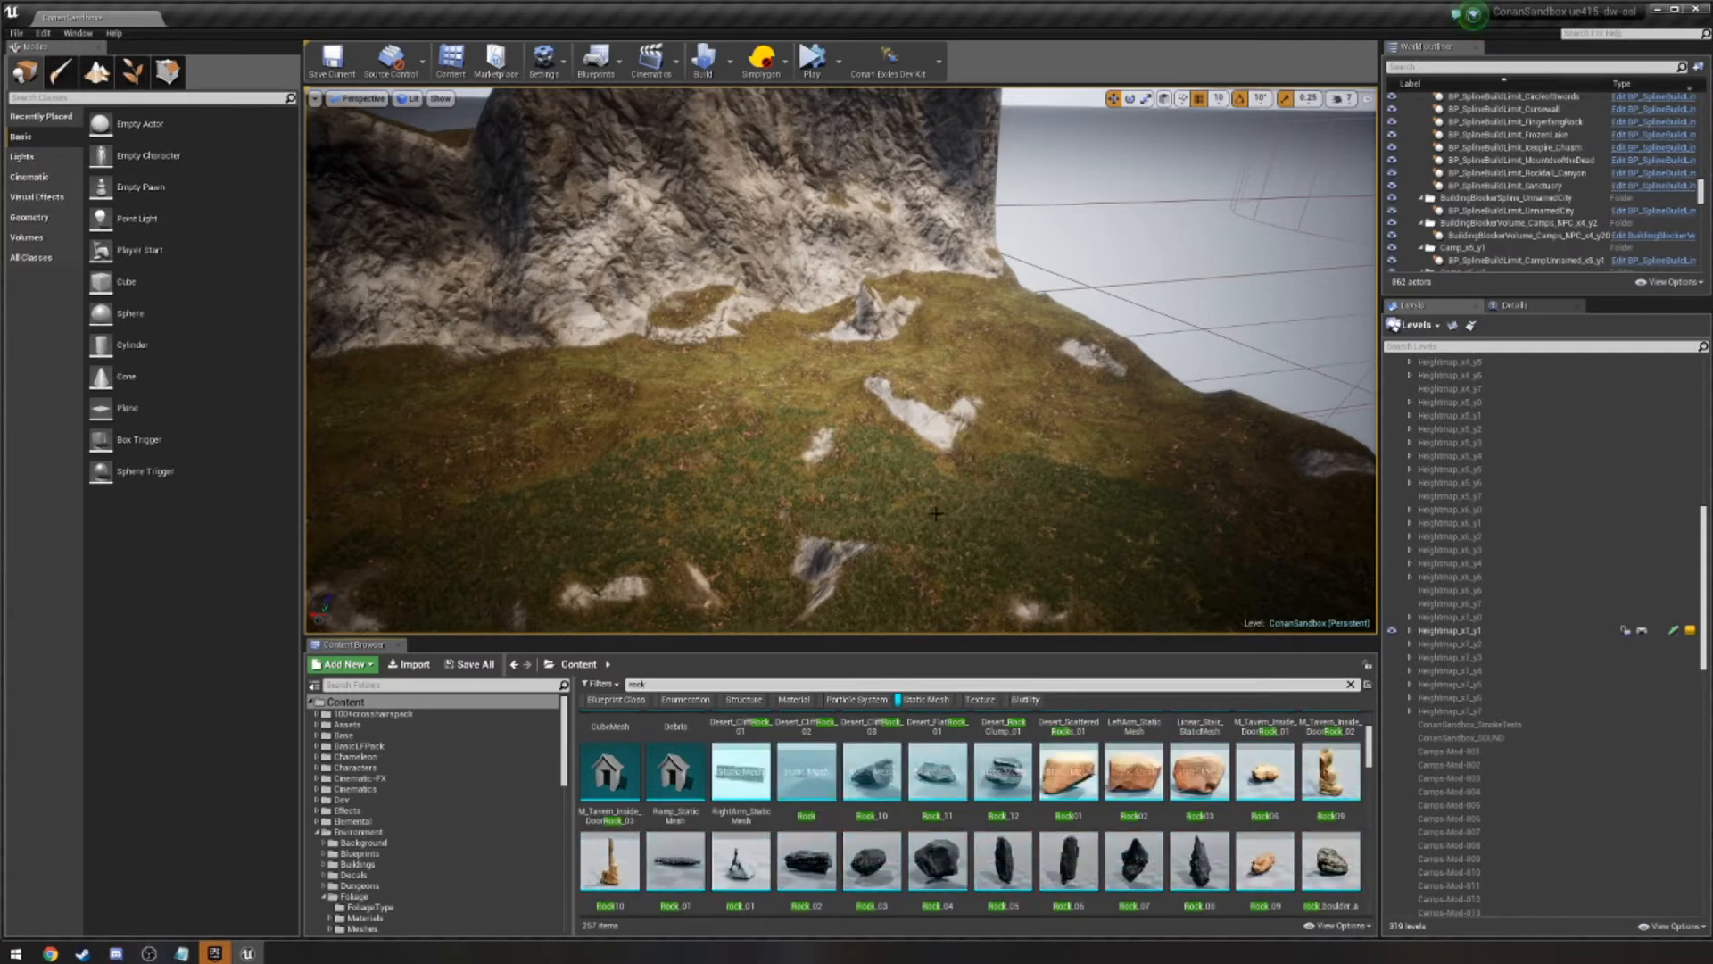
# Place the Rock_08 mesh on the valley's open grassy edge and move it along and up toward the rim.
pyautogui.moveTo(910, 499); pyautogui.dragTo(1088, 500, button='right')
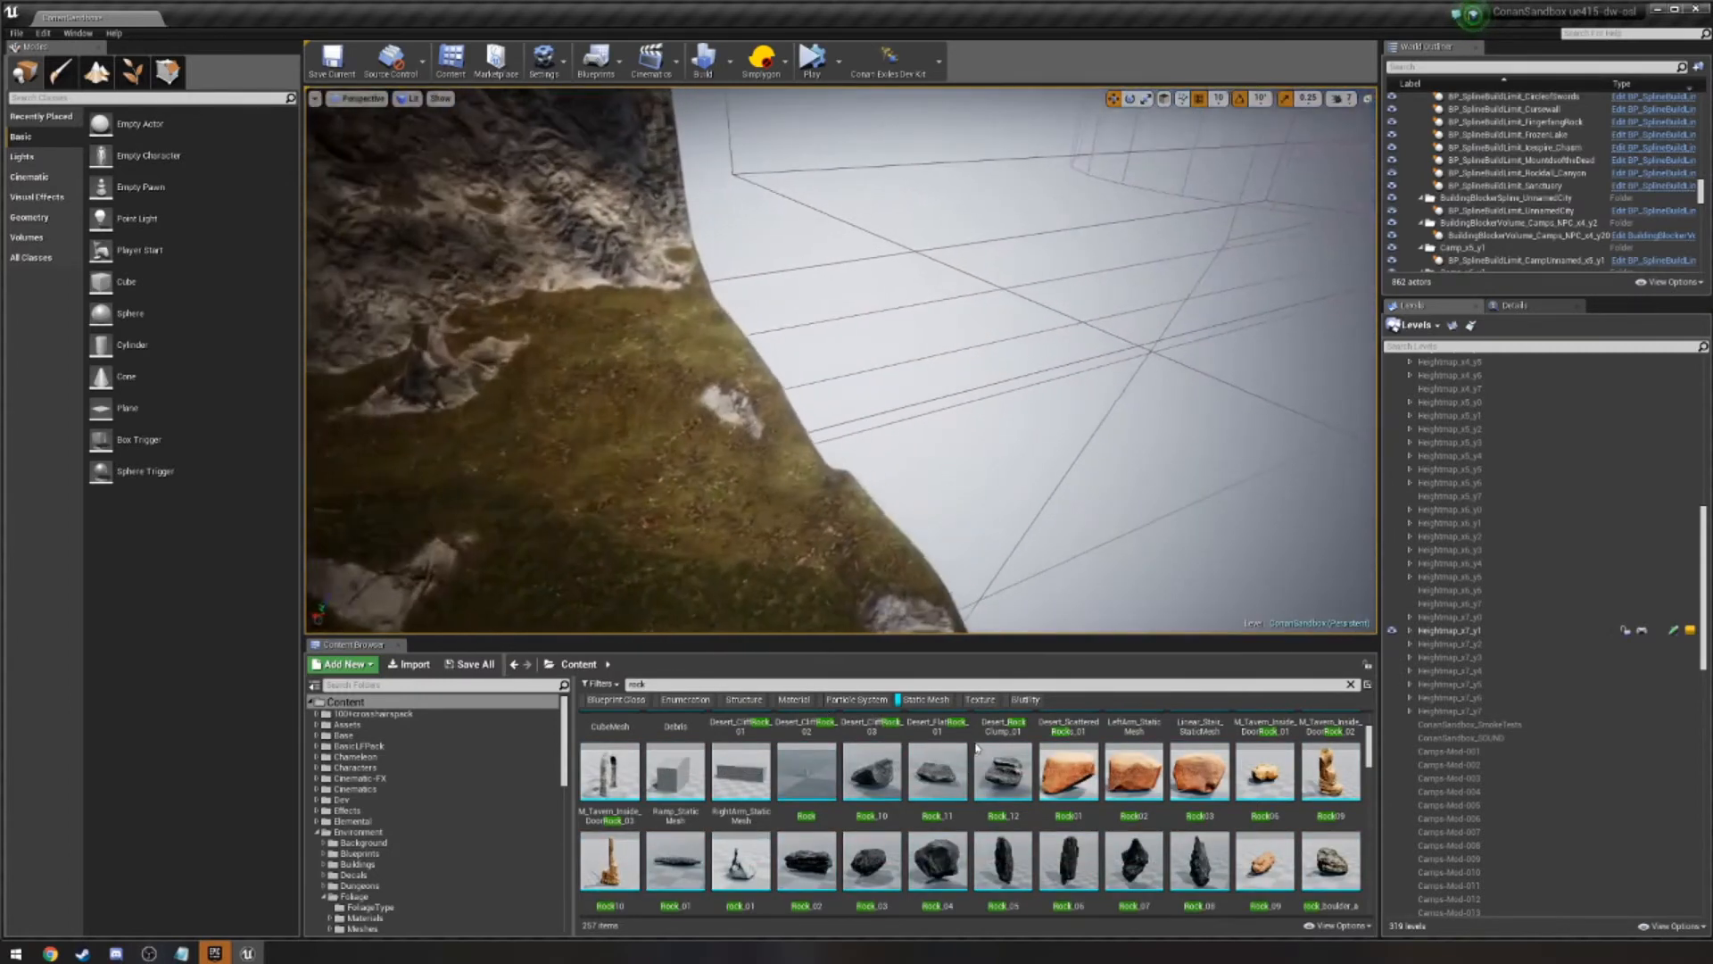
pyautogui.click(1200, 861)
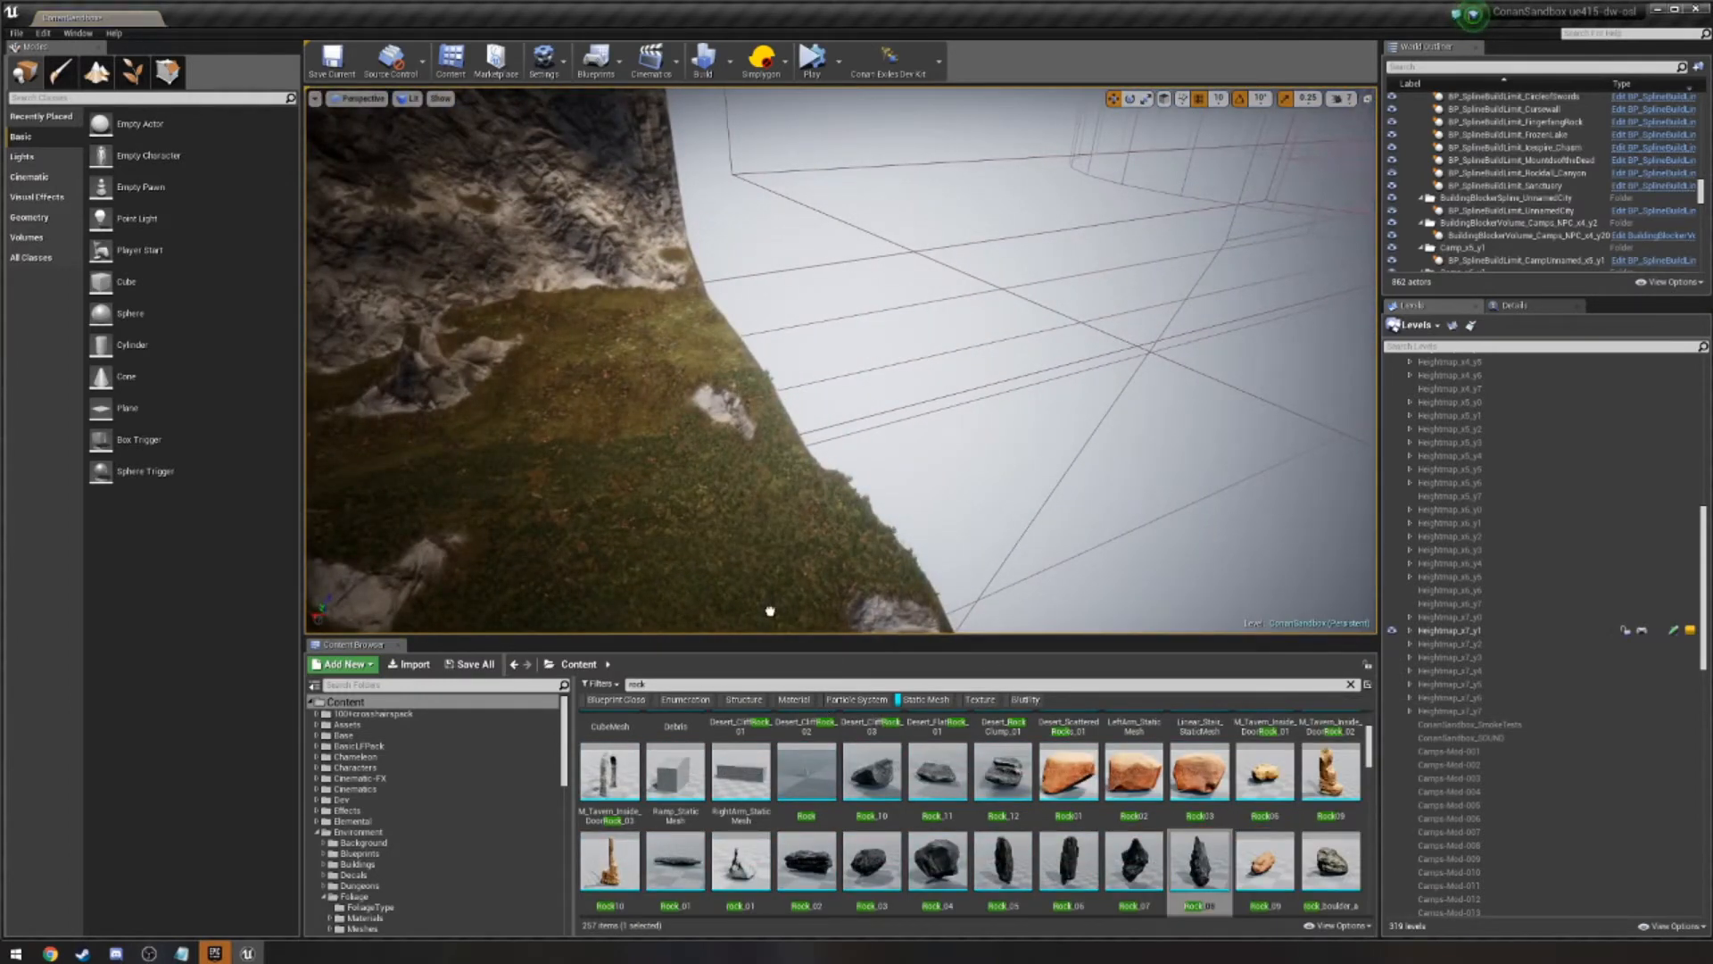
pyautogui.moveTo(707, 519); pyautogui.dragTo(706, 520)
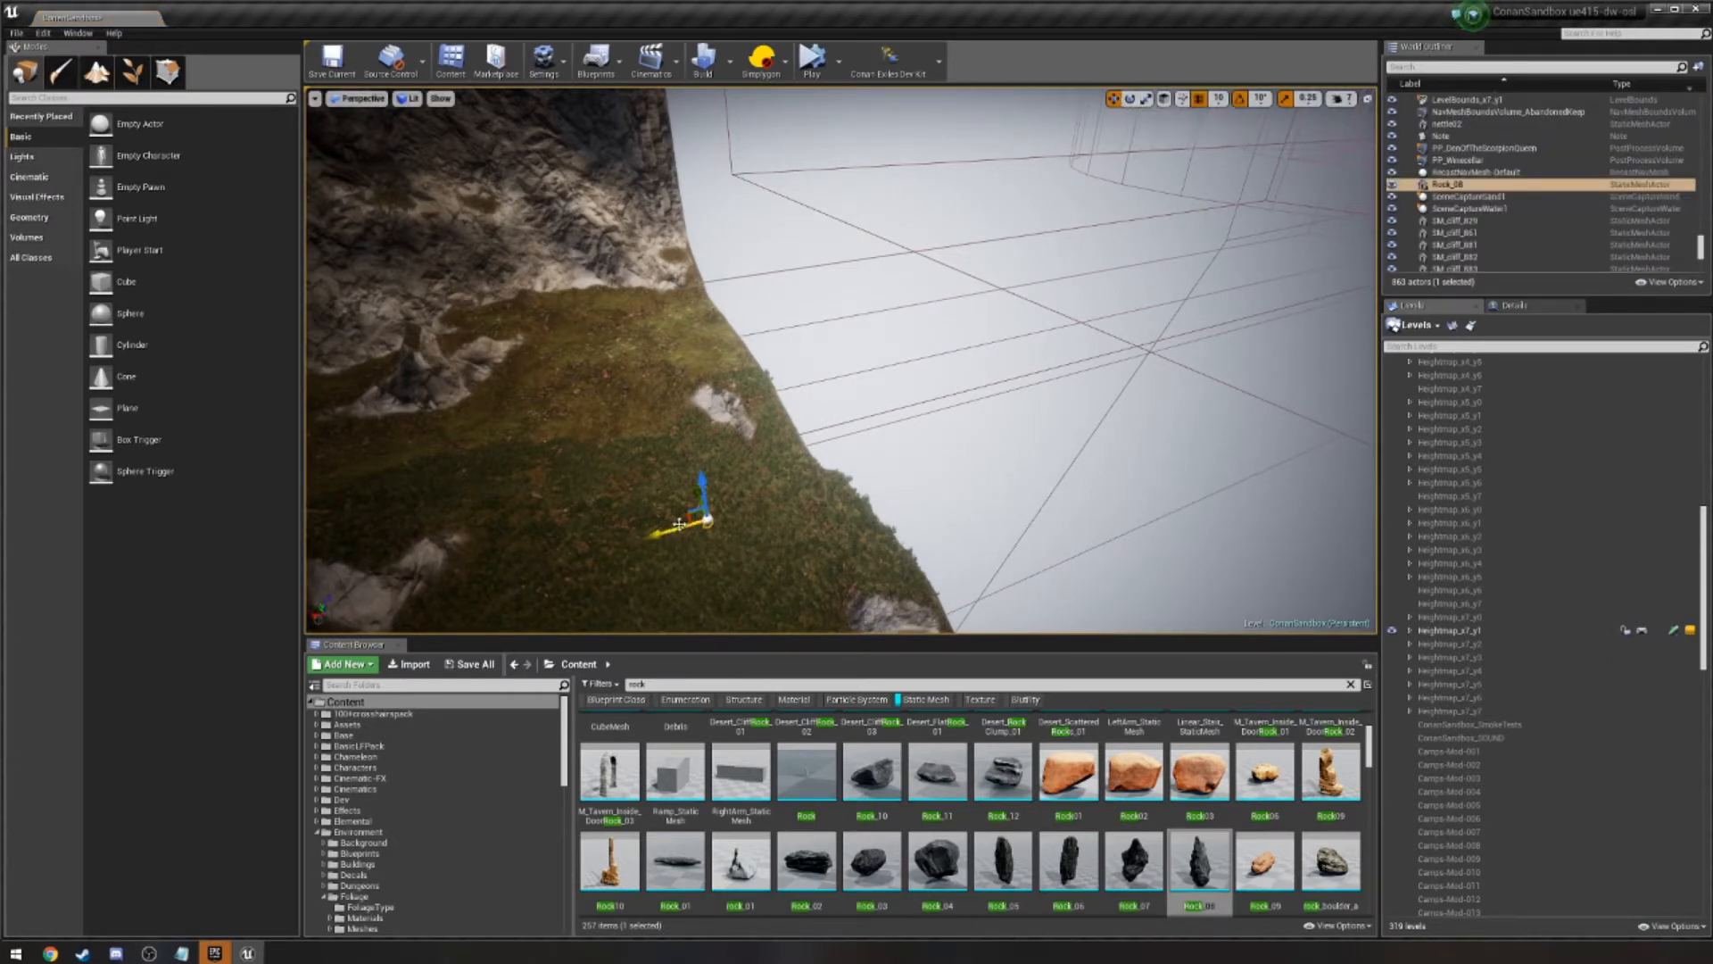
pyautogui.moveTo(679, 524); pyautogui.dragTo(699, 528)
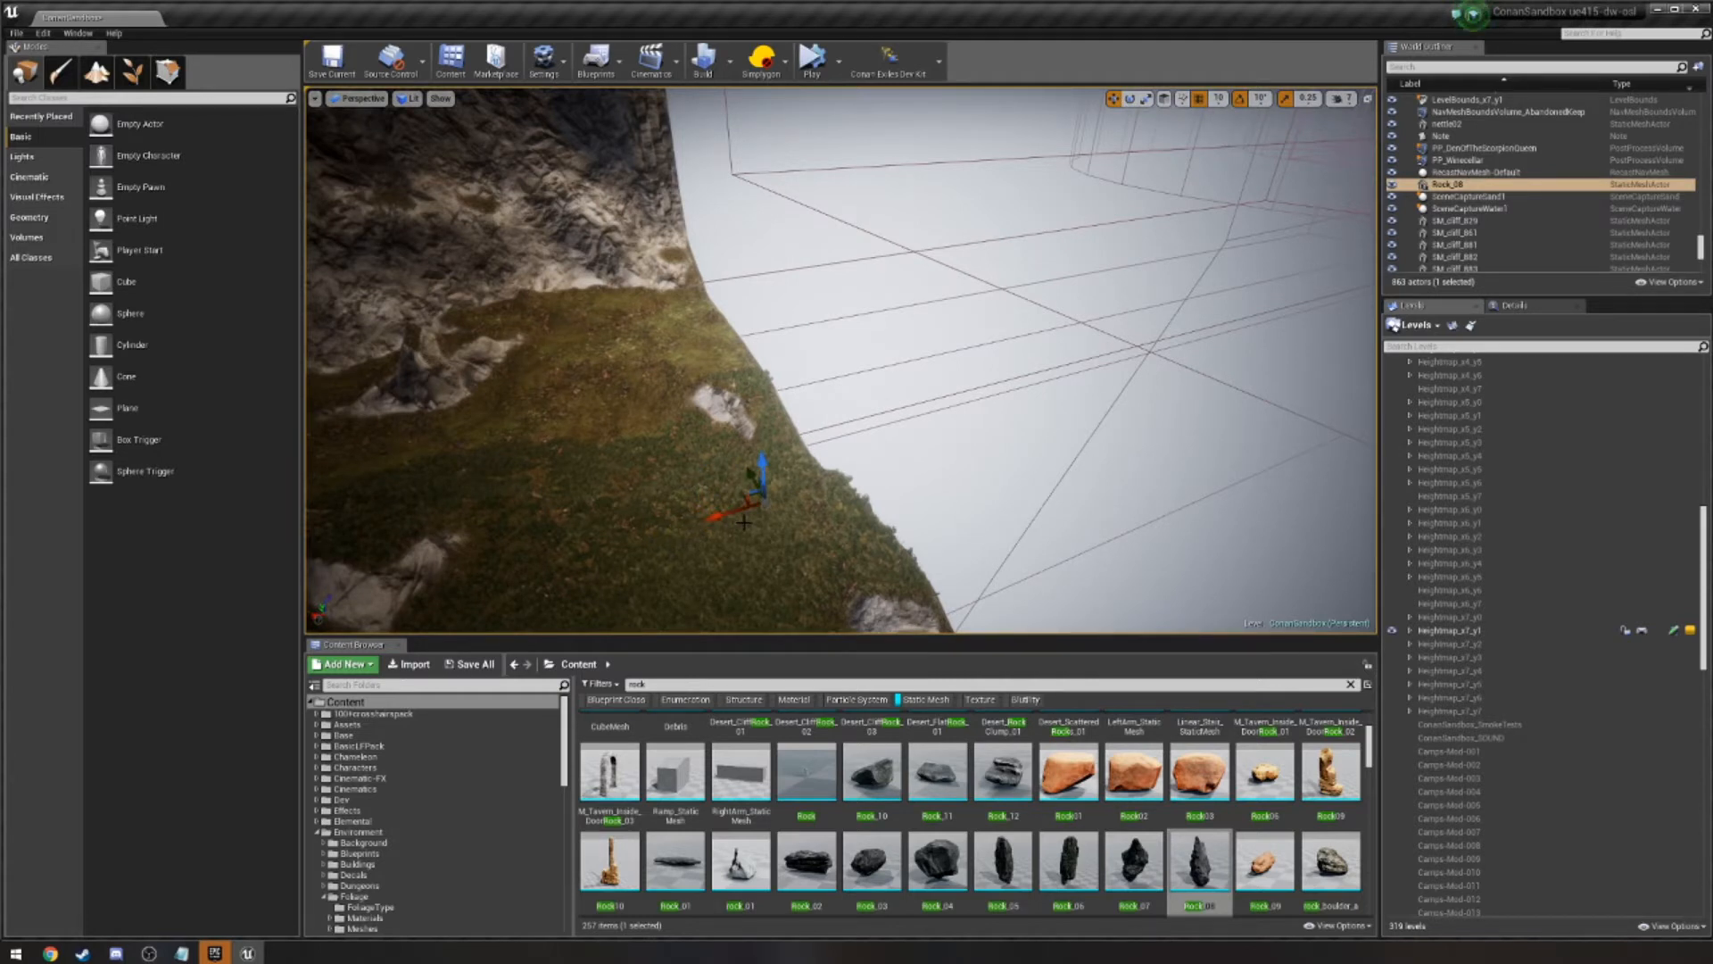
pyautogui.click(805, 416)
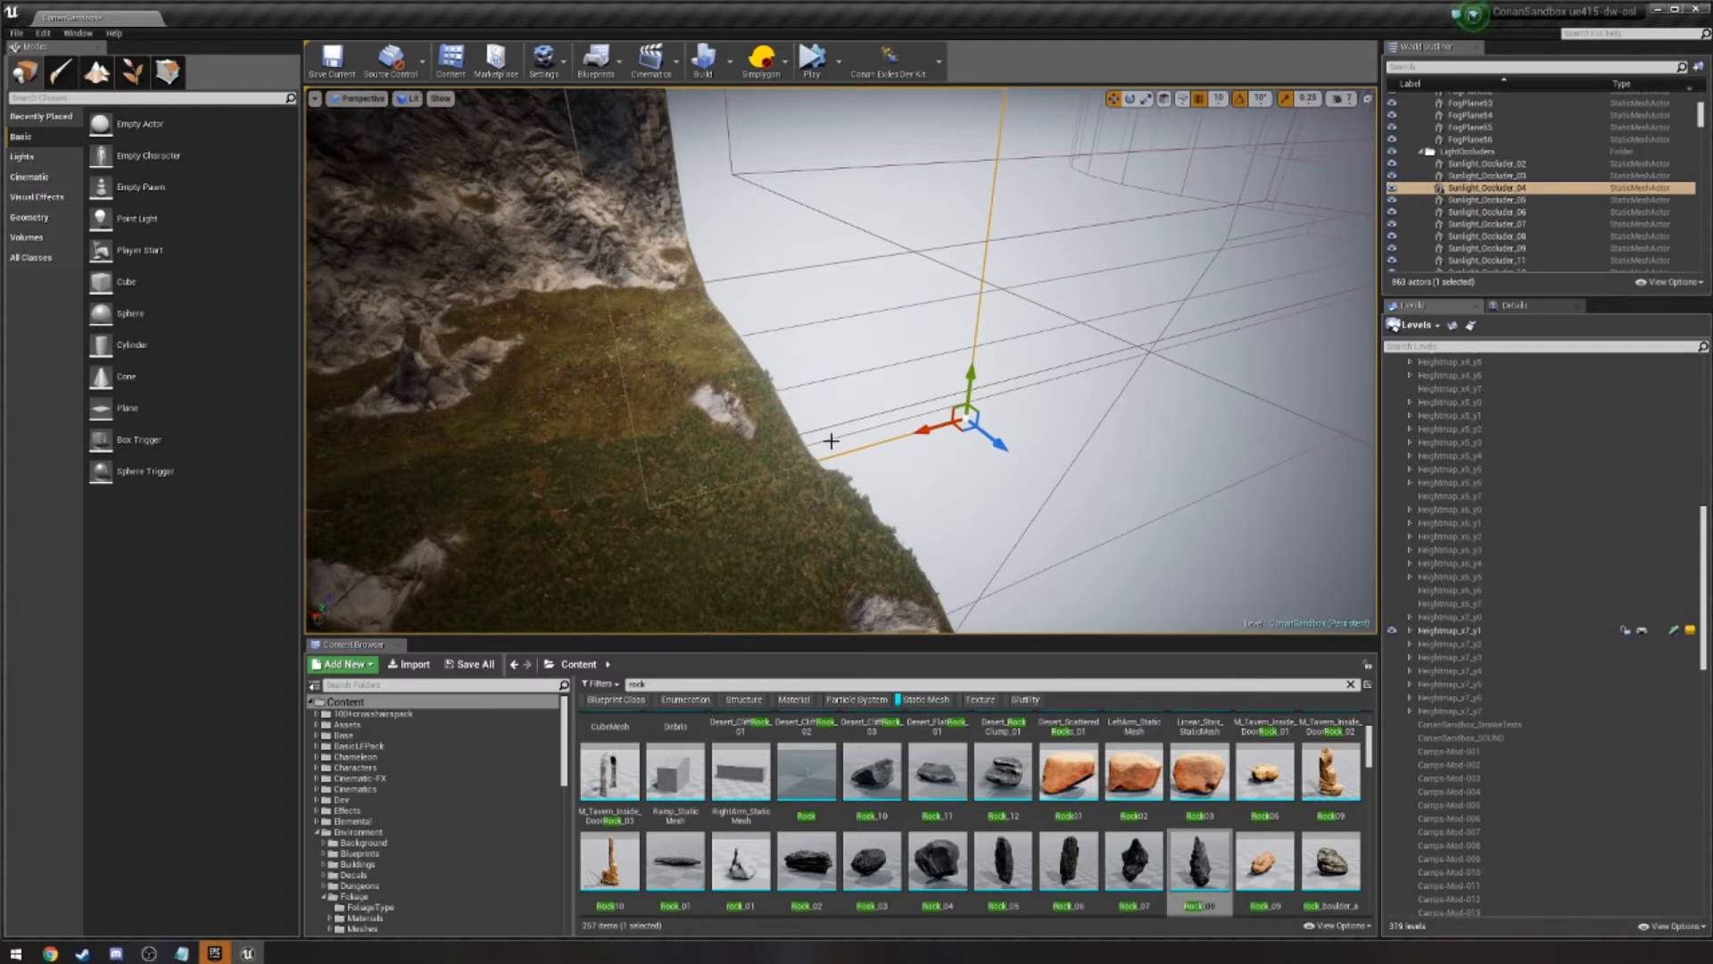
pyautogui.click(857, 429)
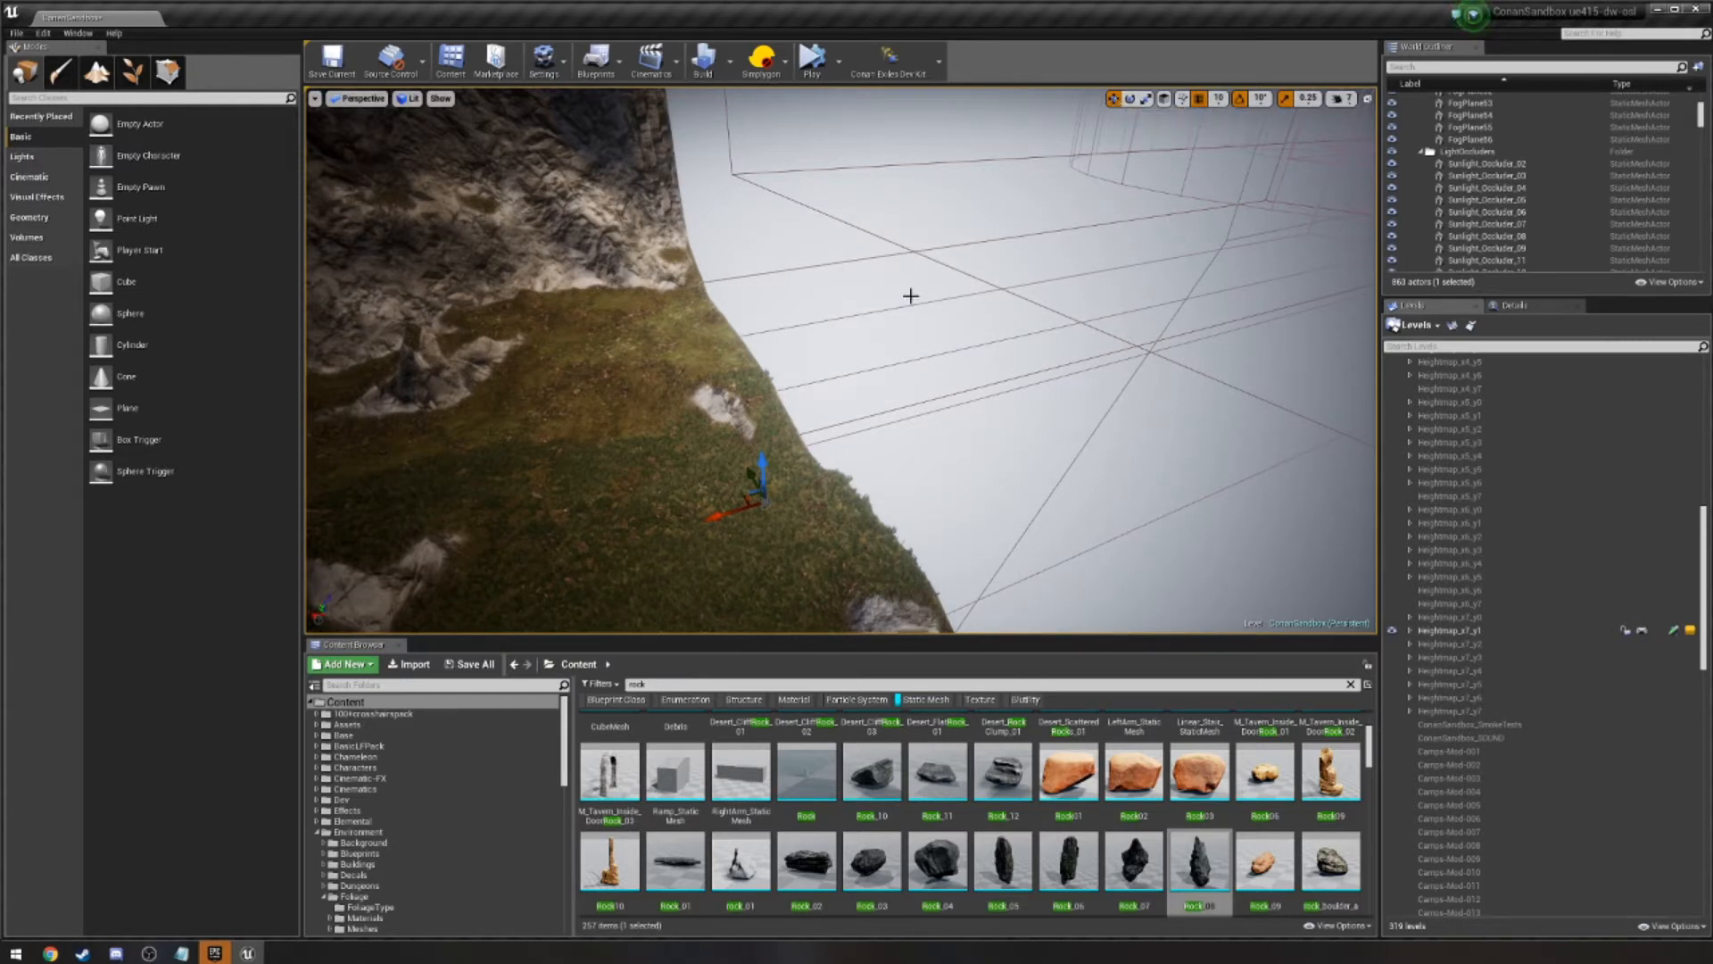
pyautogui.moveTo(767, 468); pyautogui.dragTo(777, 388)
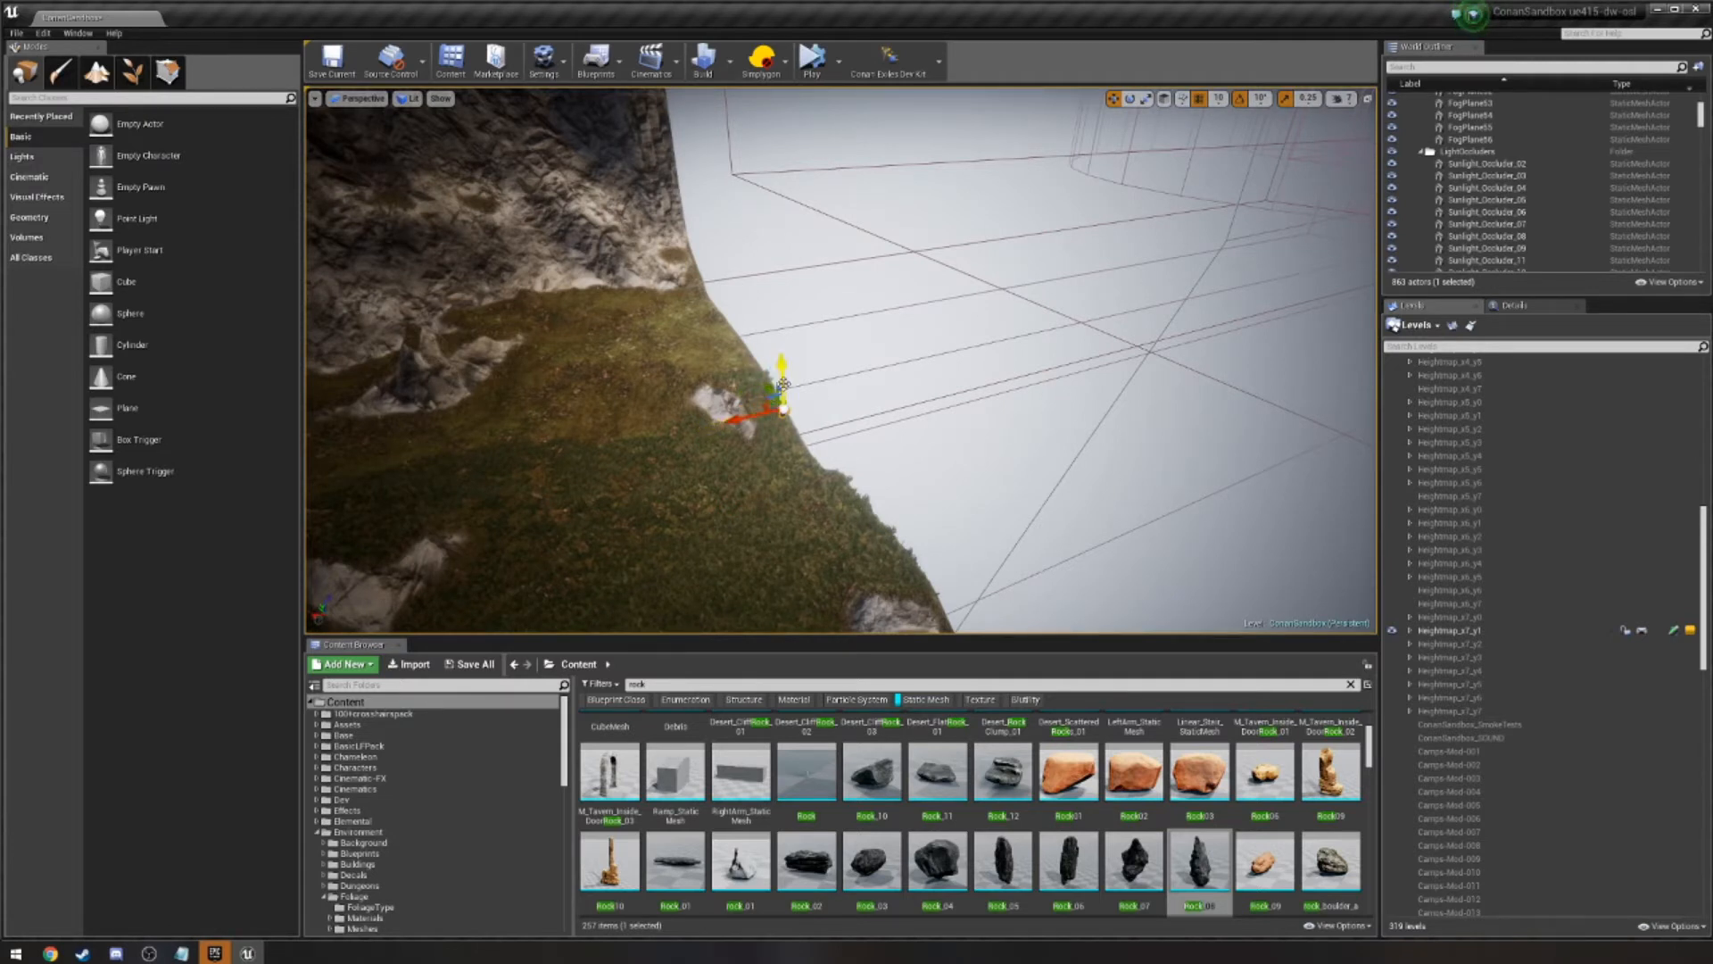
# Scale the placed rock up uniformly to a huge boulder and make its Y scale positive.
pyautogui.click(1131, 100)
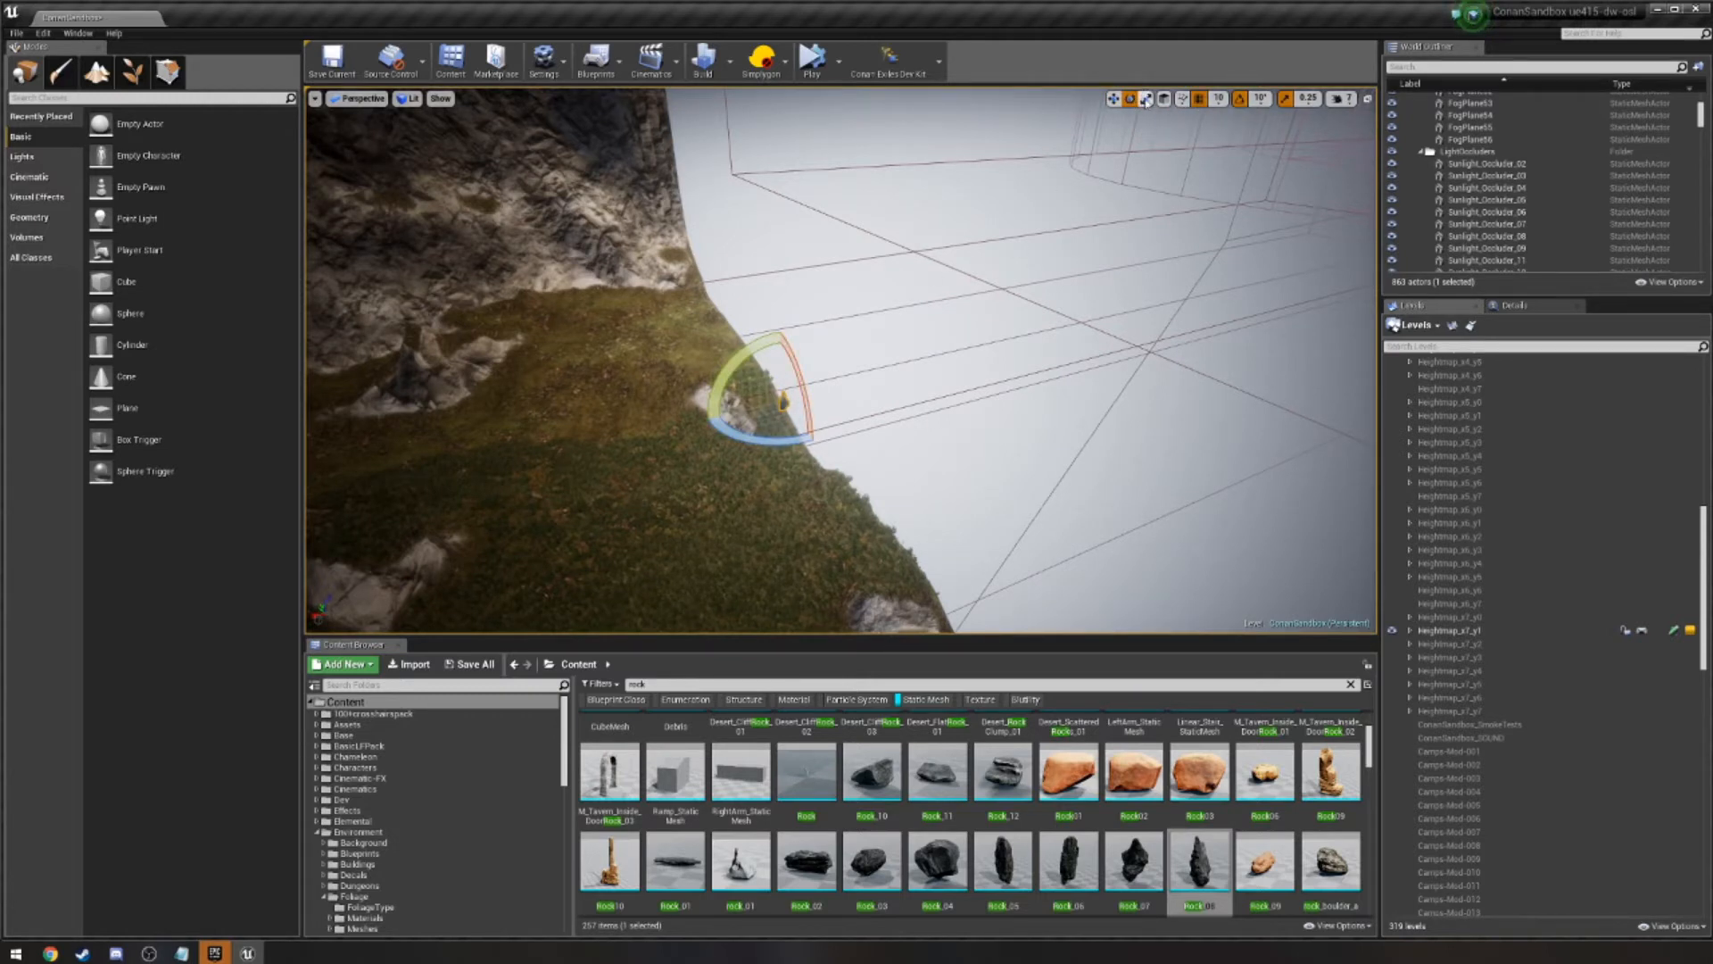
pyautogui.click(1145, 100)
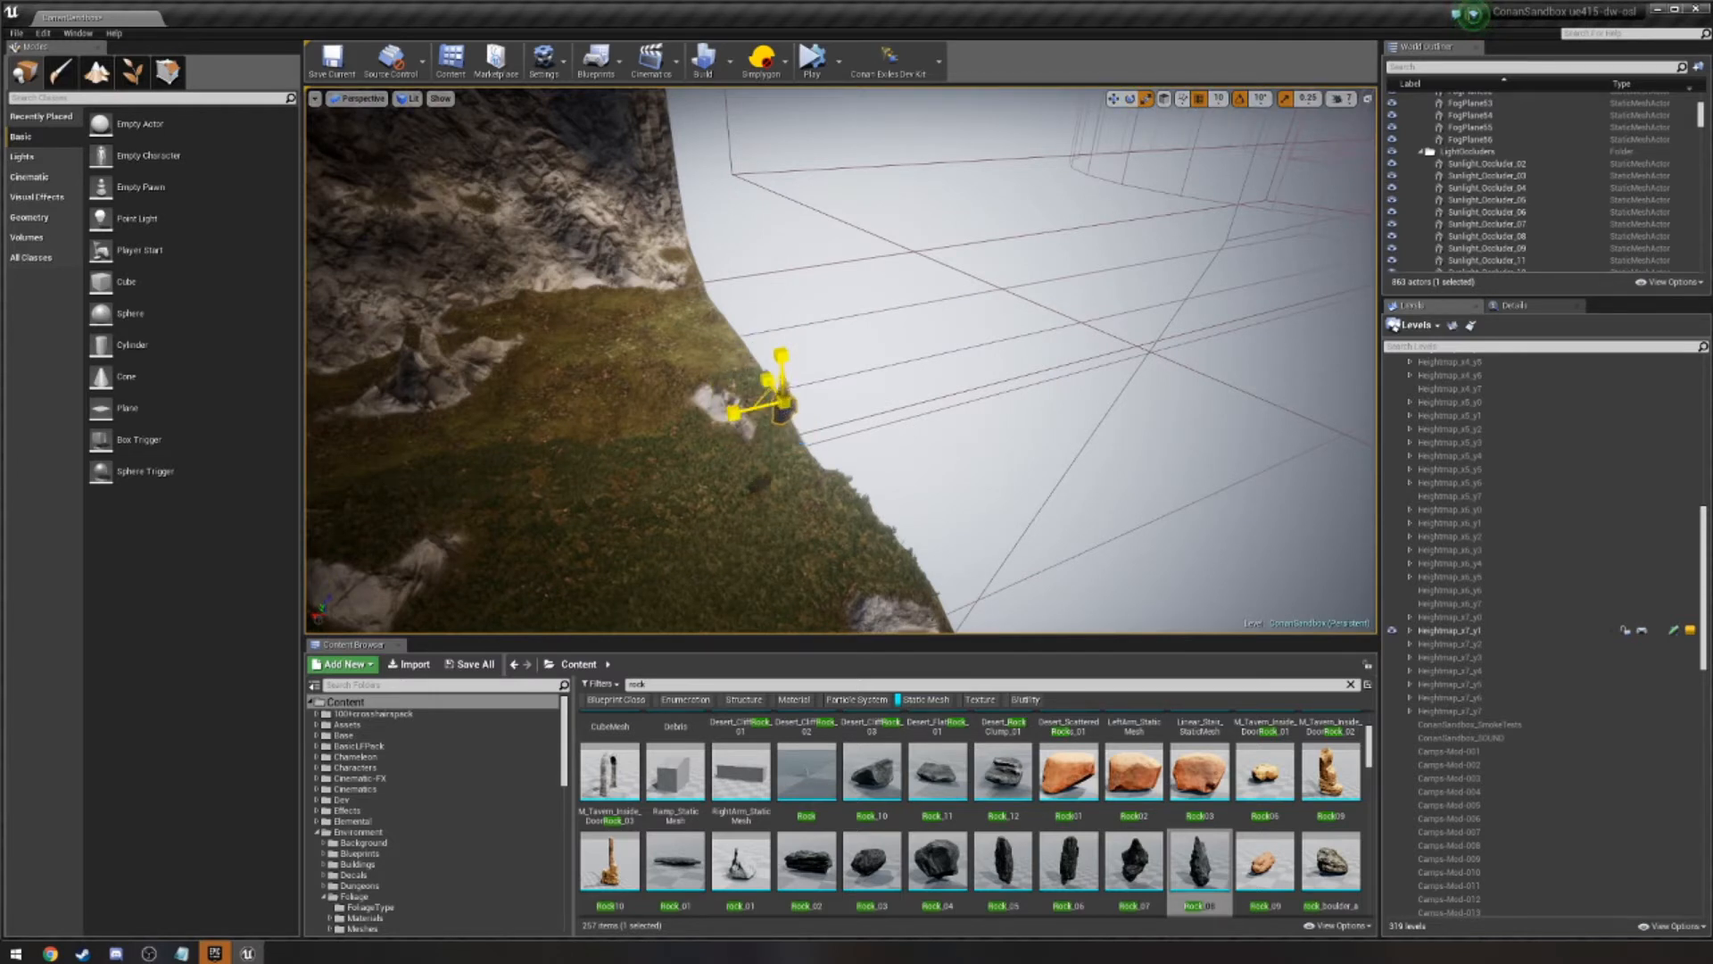
pyautogui.moveTo(784, 401); pyautogui.dragTo(864, 329)
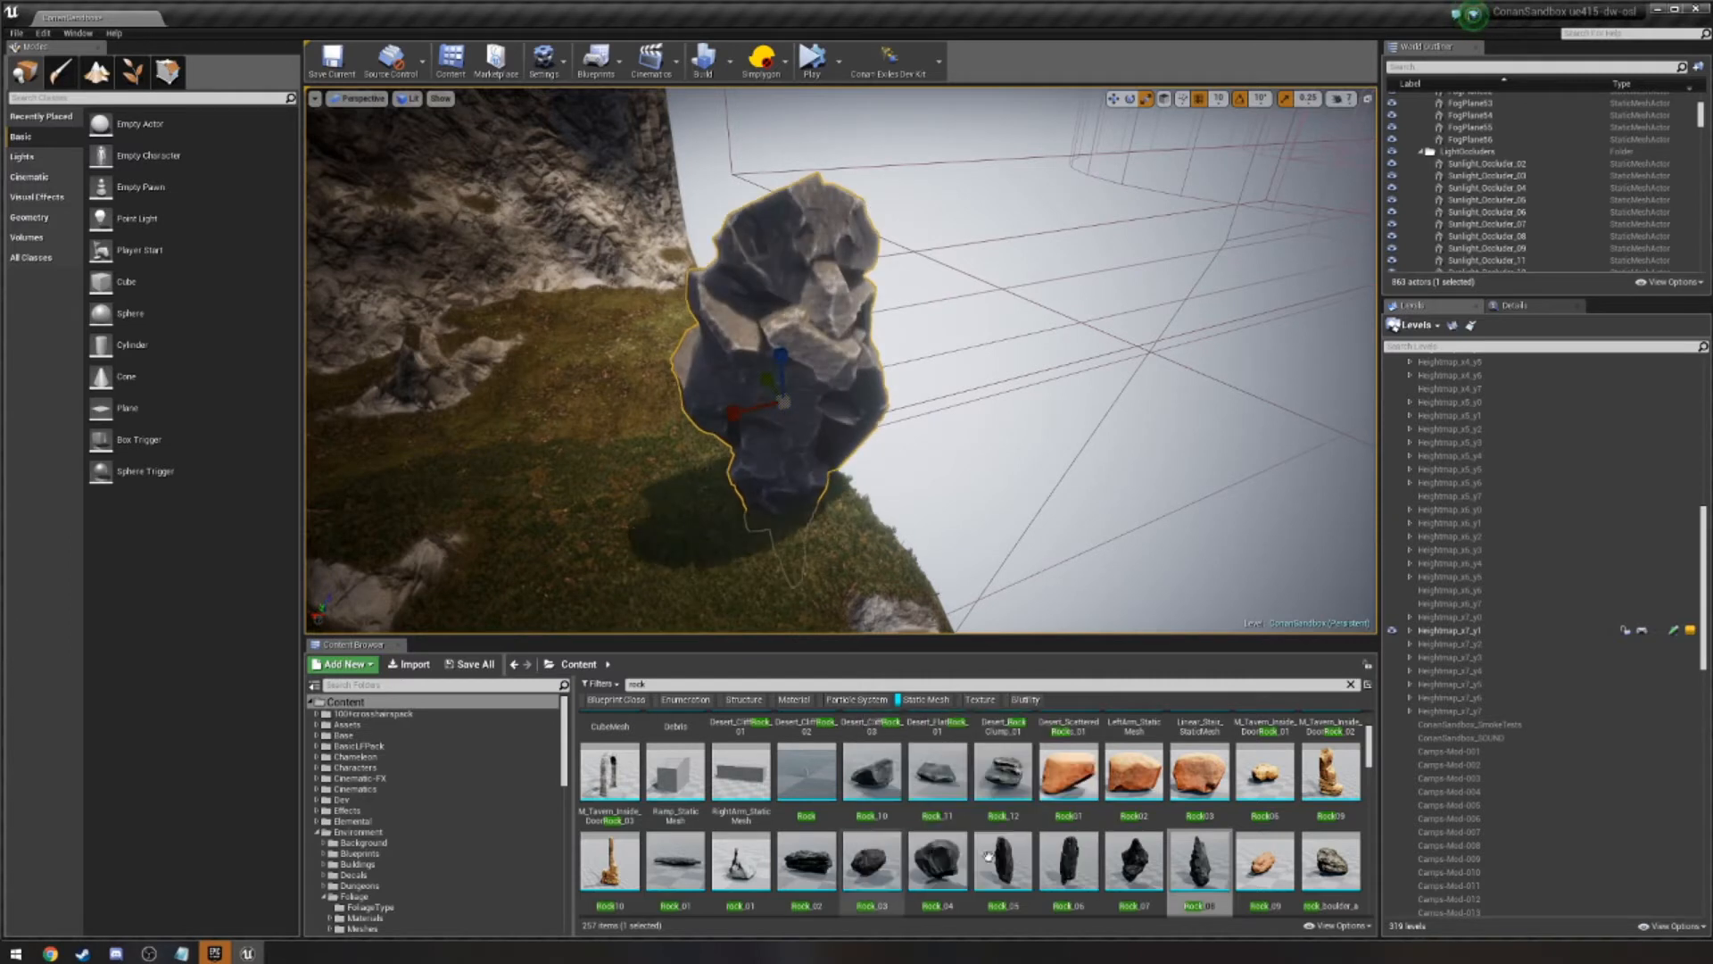
pyautogui.click(1535, 308)
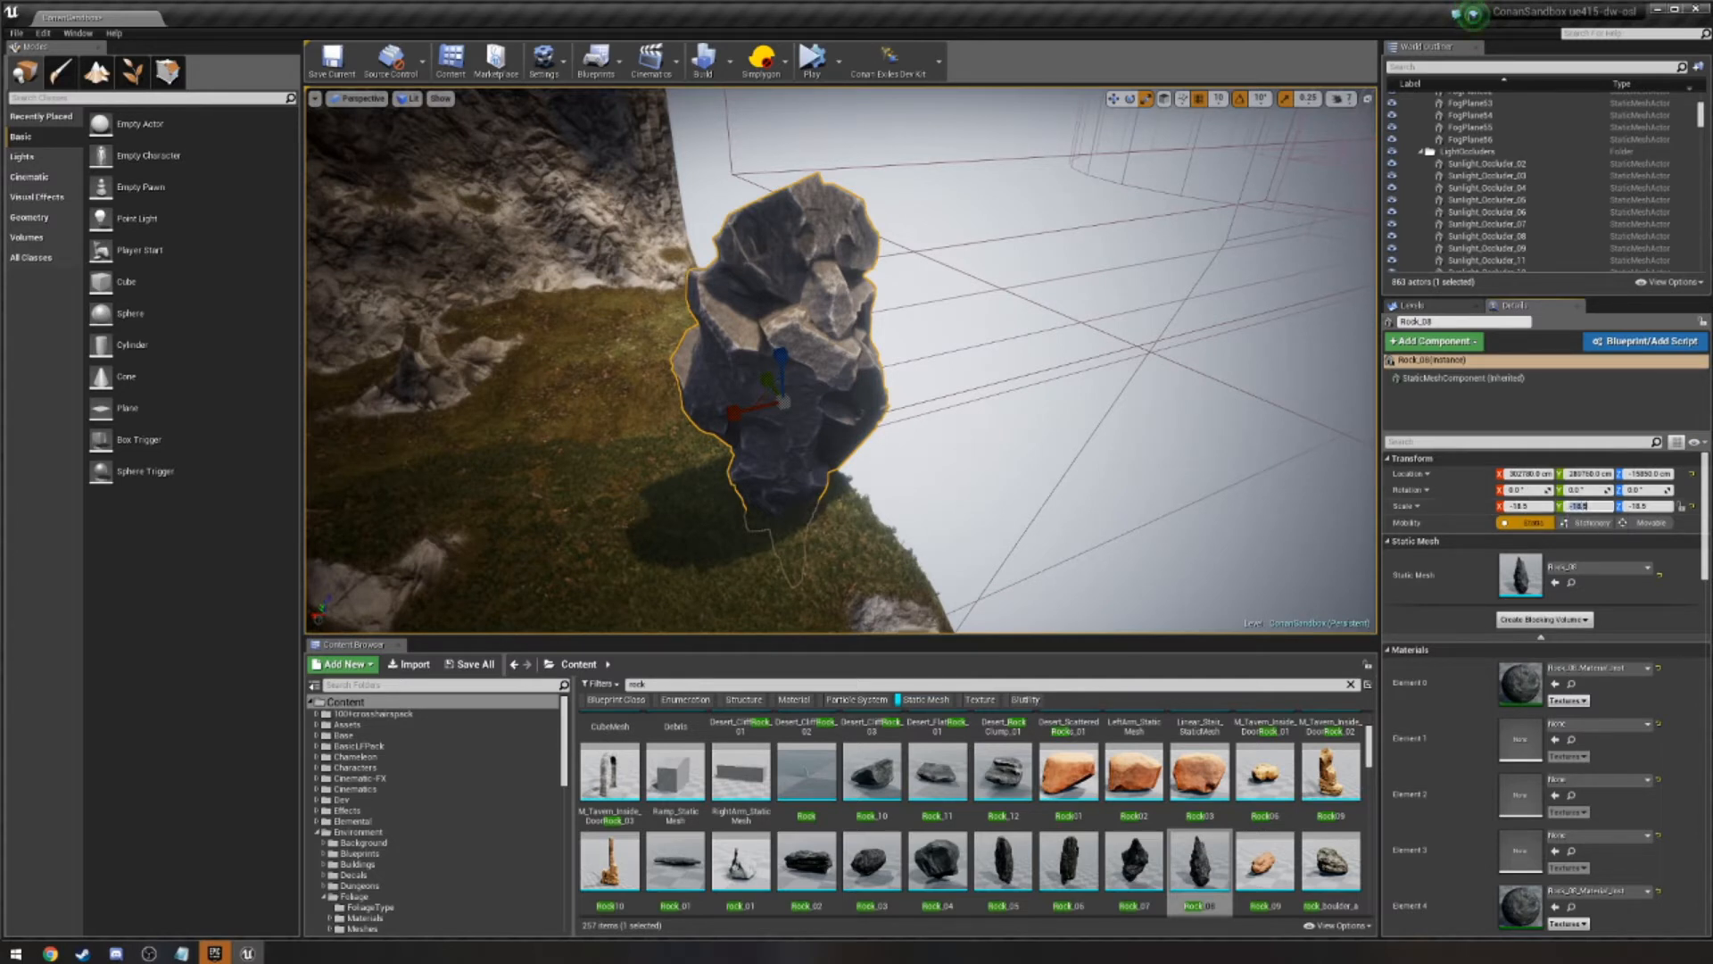
pyautogui.press('Return')
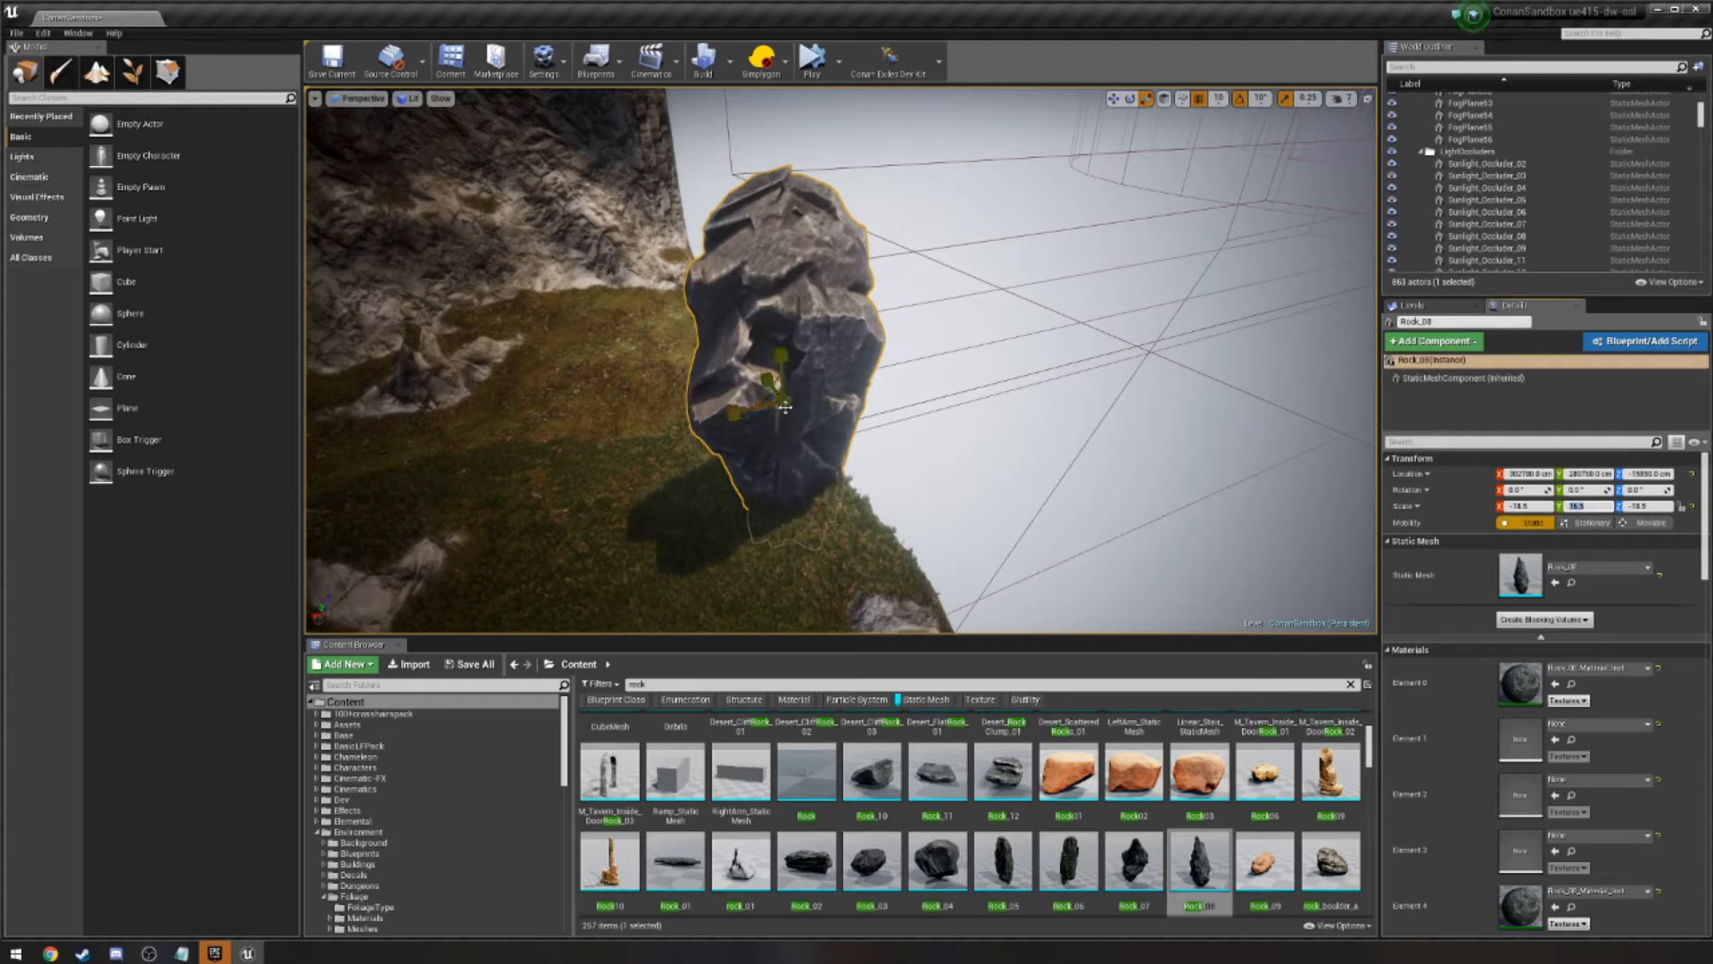
# Rotate the boulder so it leans along the valley edge, and readjust its uniform scale to fit the gap.
pyautogui.moveTo(786, 407); pyautogui.dragTo(847, 344)
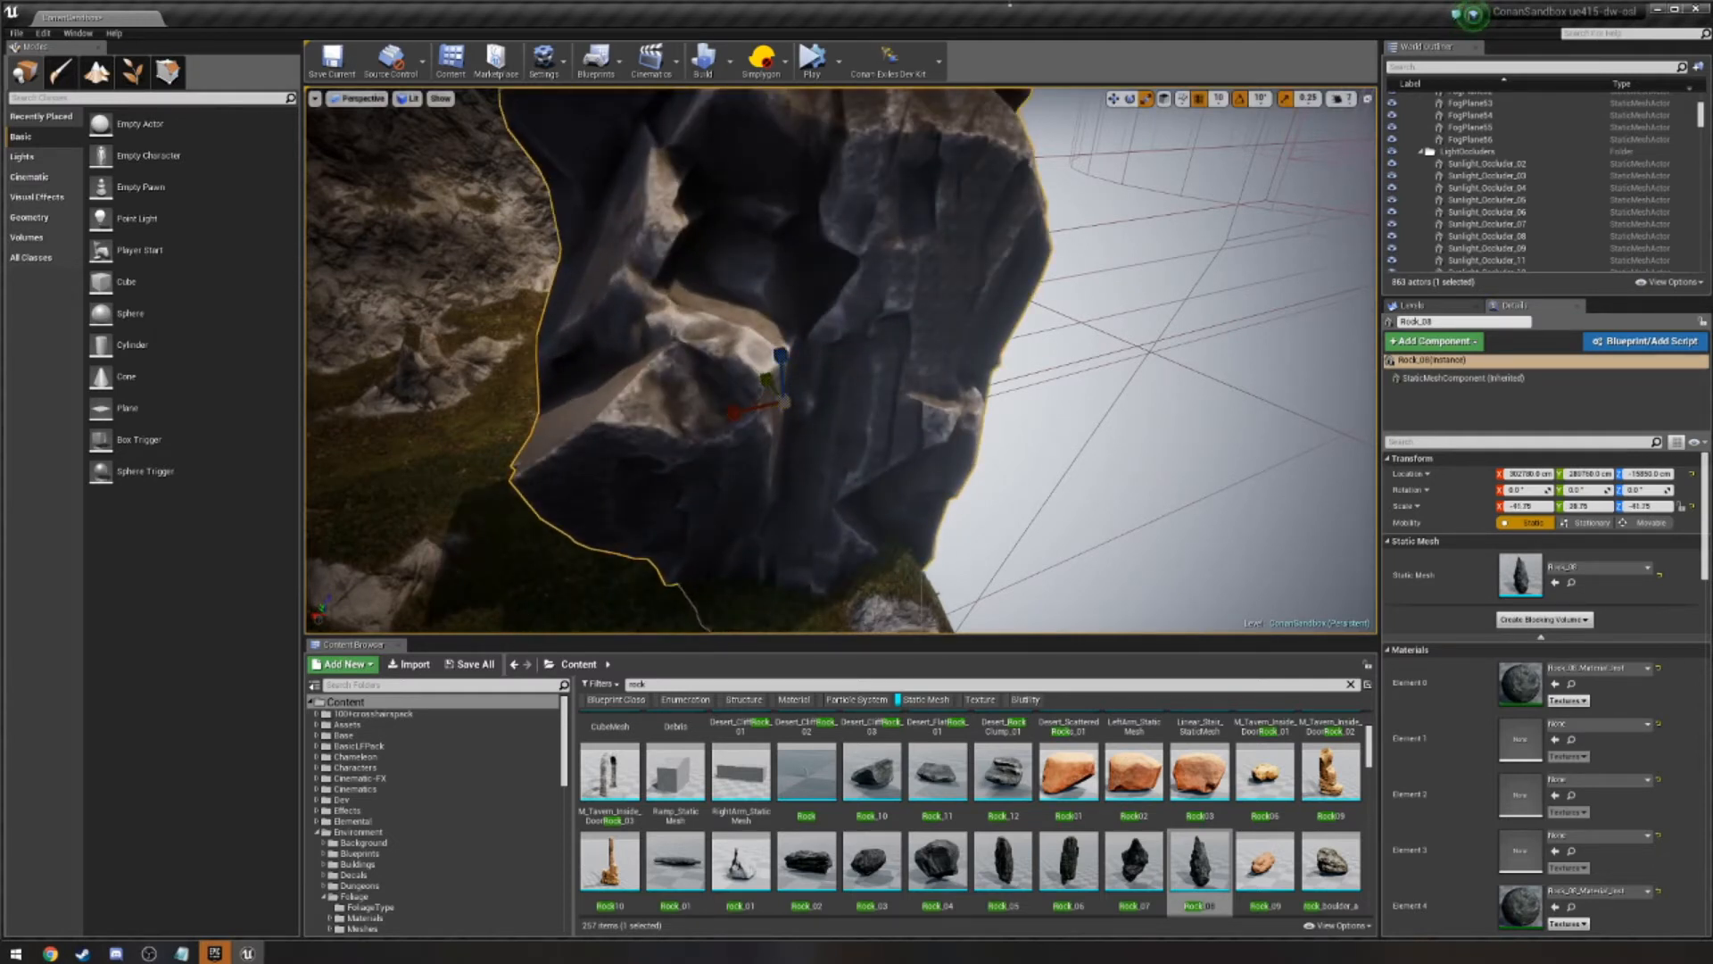
pyautogui.click(1129, 99)
pyautogui.moveTo(799, 371); pyautogui.dragTo(785, 339)
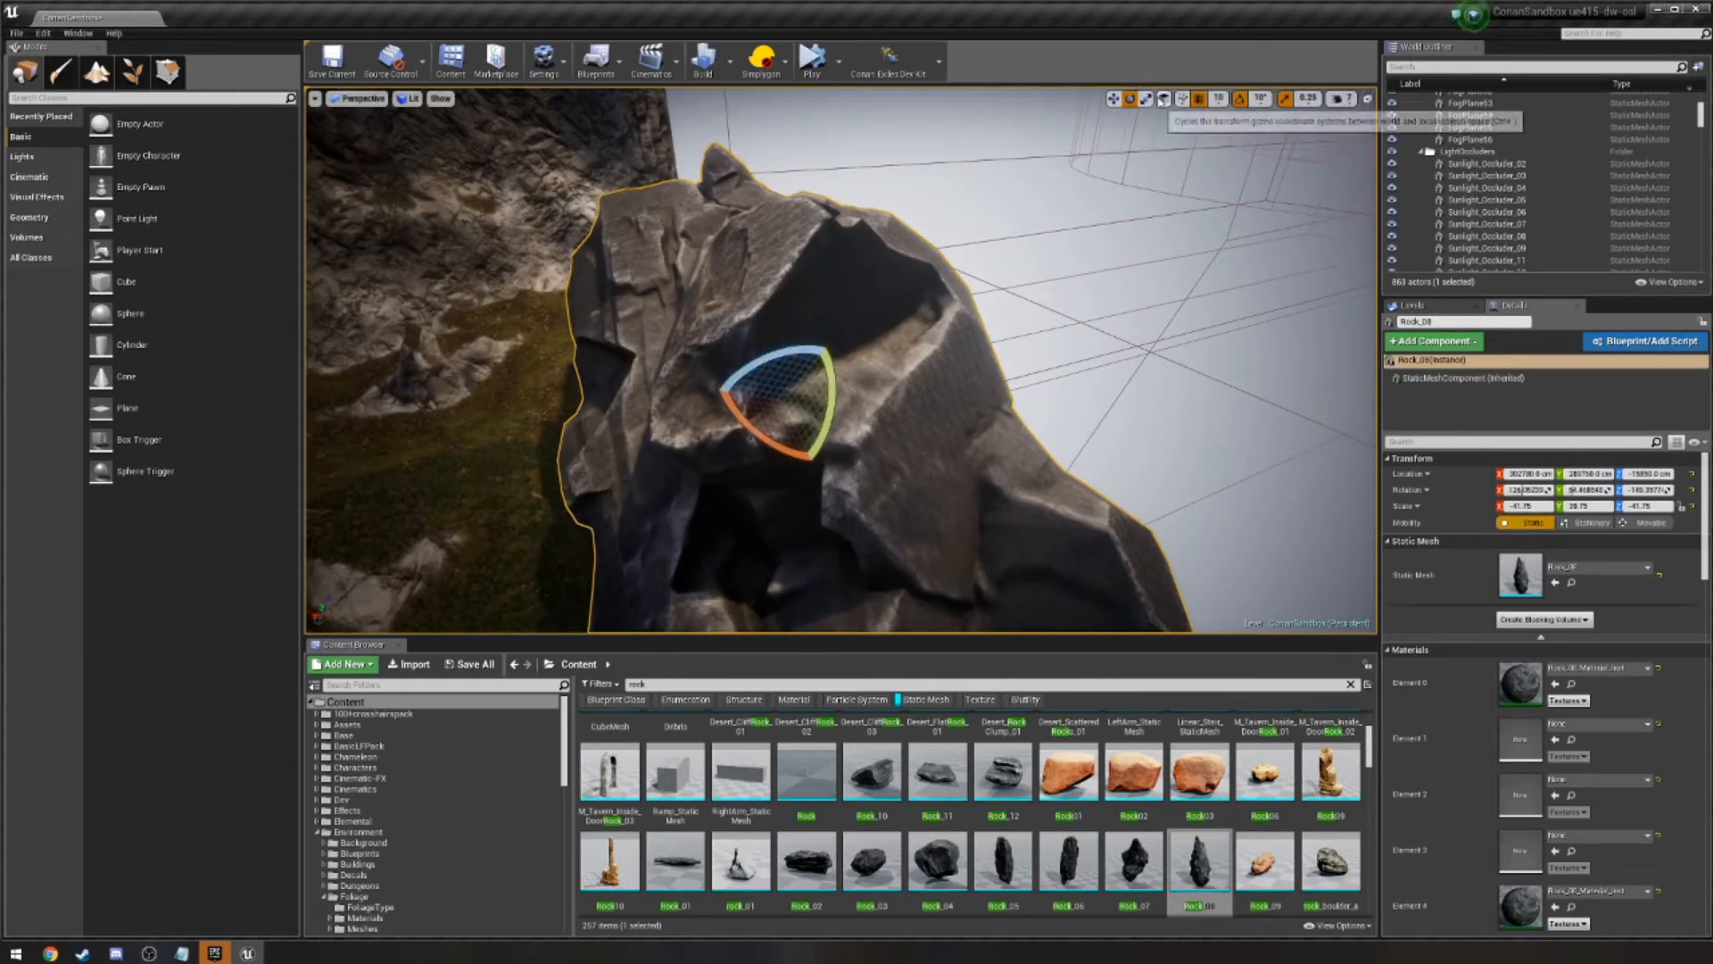
pyautogui.click(1146, 99)
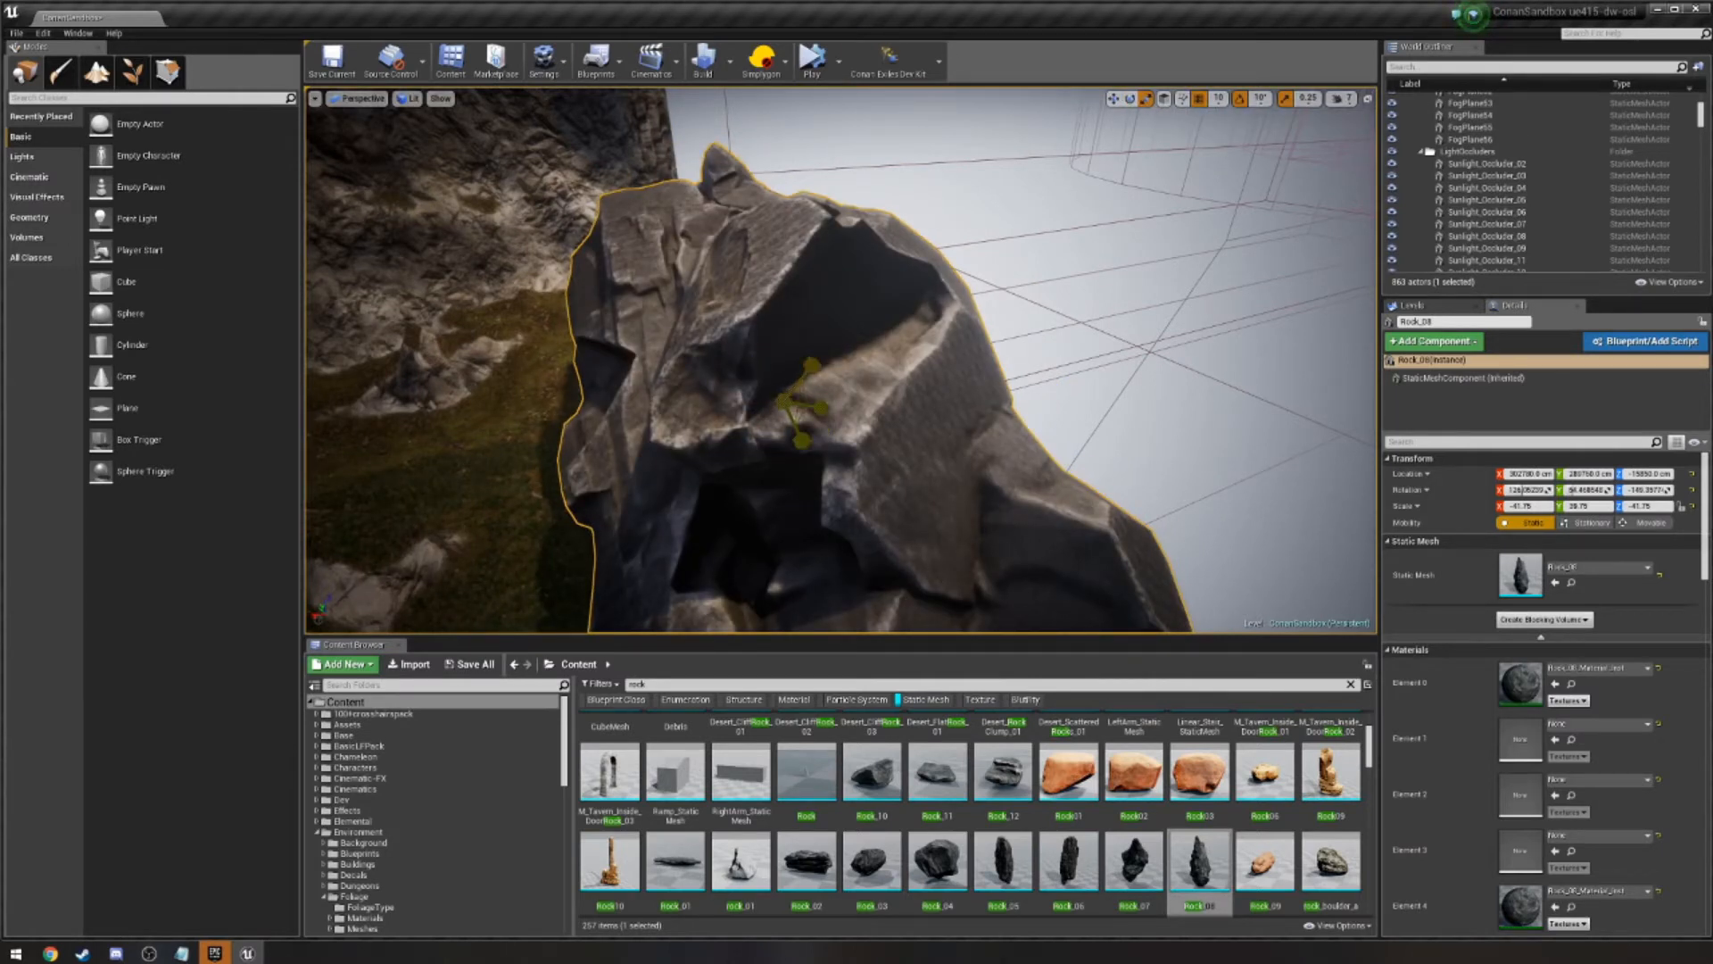
pyautogui.moveTo(780, 395)
pyautogui.mouseDown()
pyautogui.moveTo(794, 382)
pyautogui.moveTo(773, 406)
pyautogui.mouseUp()
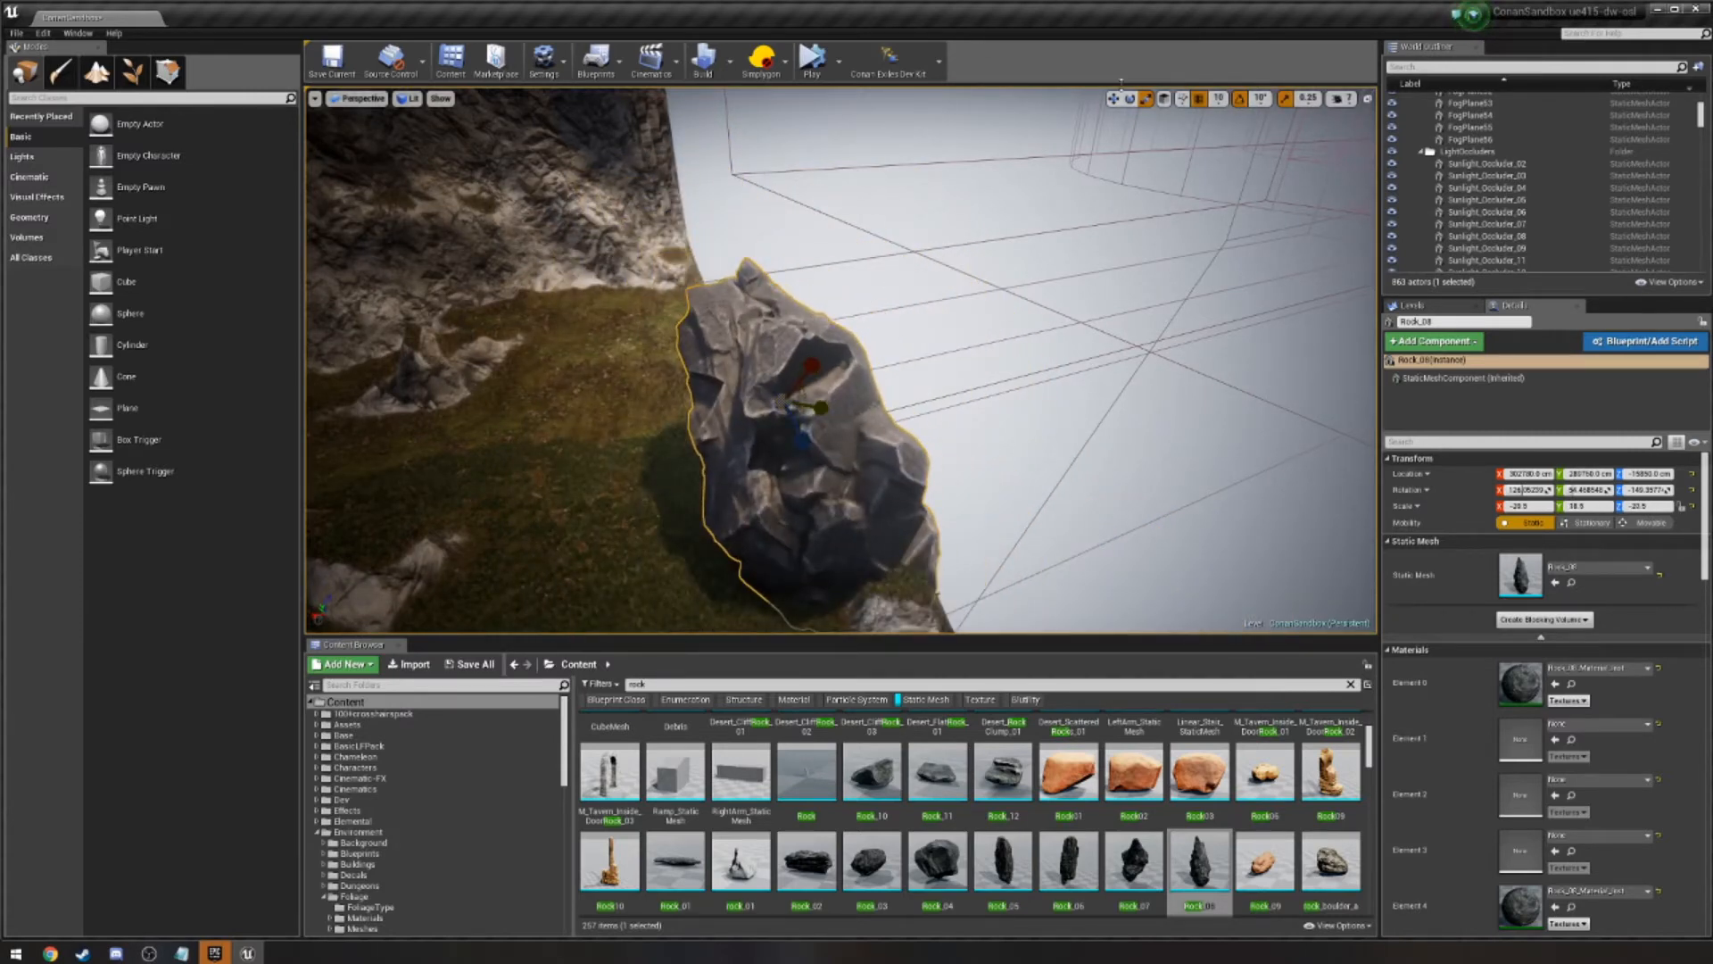
# Duplicate the boulder against the cliff at the rim, and place another copy further down the valley edge.
pyautogui.click(1114, 98)
pyautogui.moveTo(802, 431); pyautogui.dragTo(730, 251)
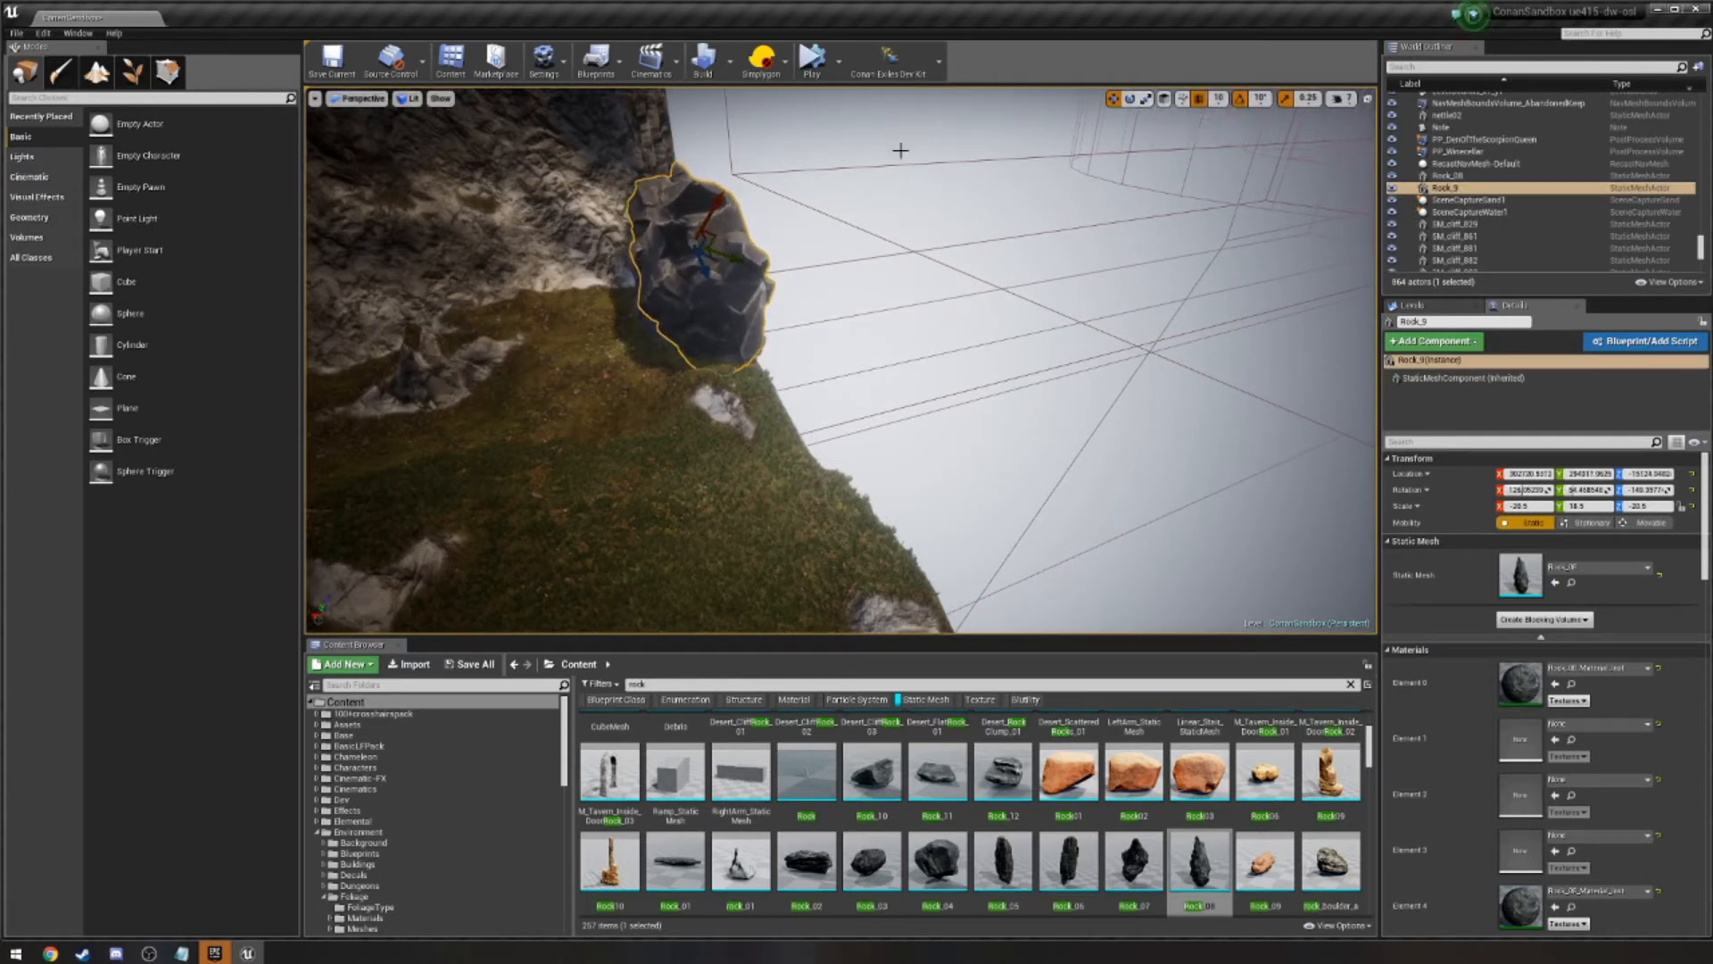
pyautogui.hotkey('ctrl', 'w')
pyautogui.moveTo(699, 268); pyautogui.dragTo(790, 399)
# Rotate the newest boulder copy about two axes so its shape differs from its neighbours and follows the edge.
pyautogui.click(1130, 99)
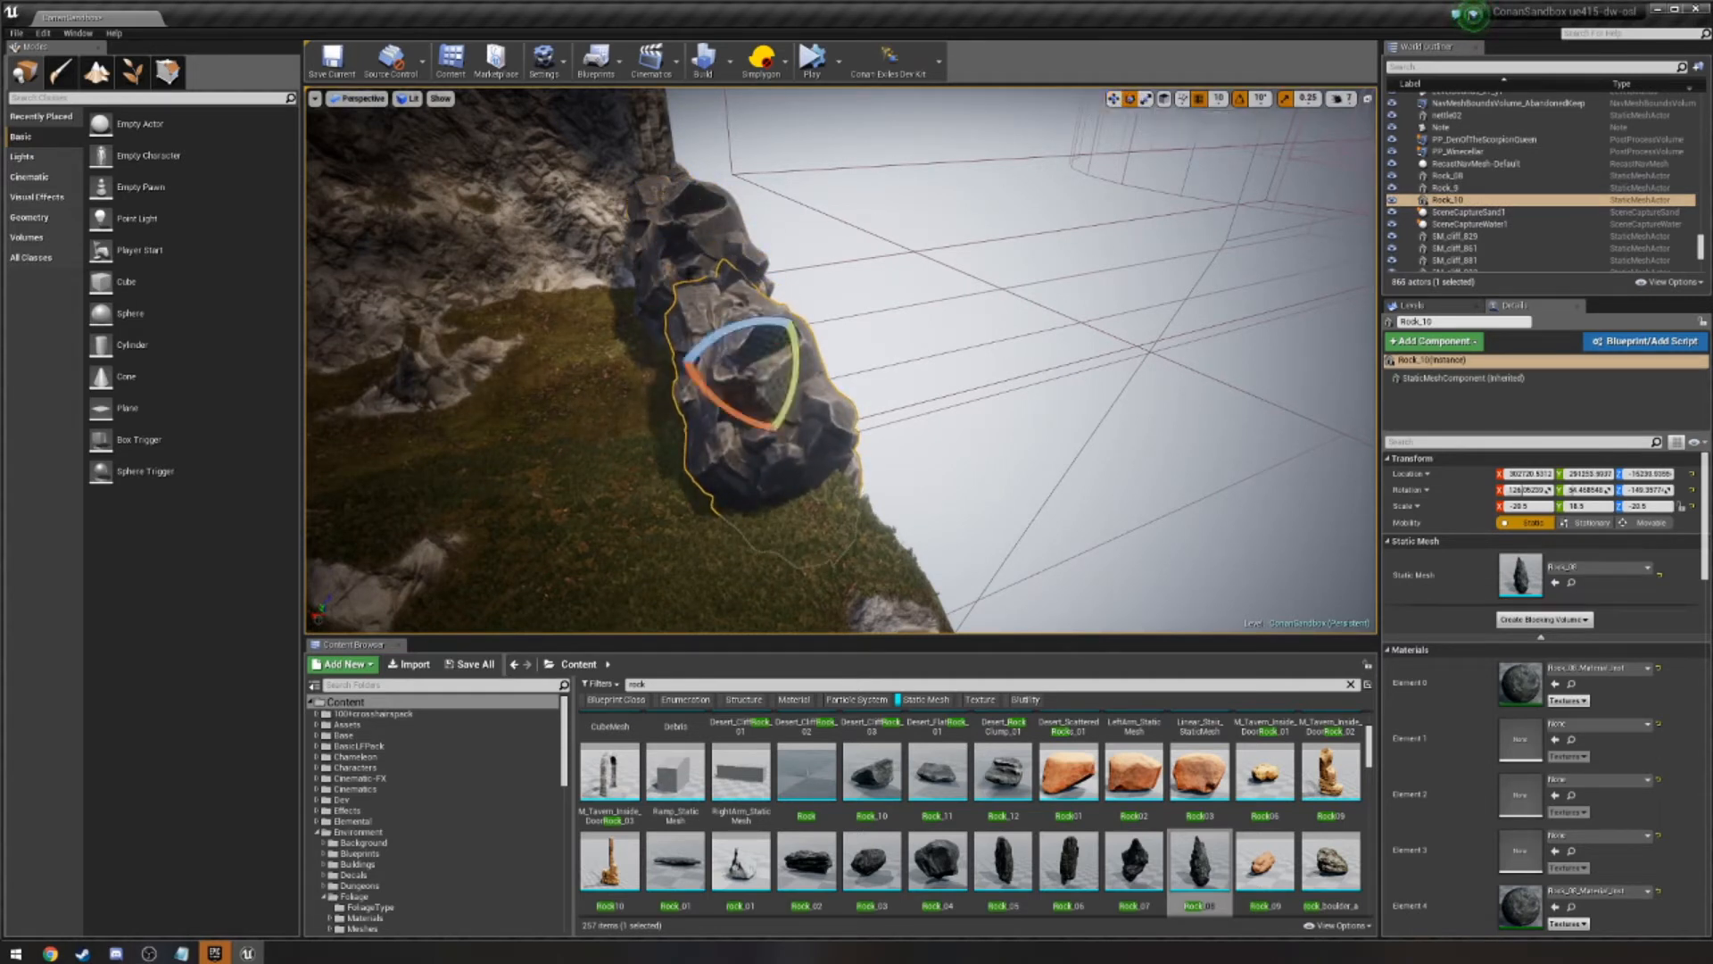
pyautogui.moveTo(757, 323); pyautogui.dragTo(827, 324)
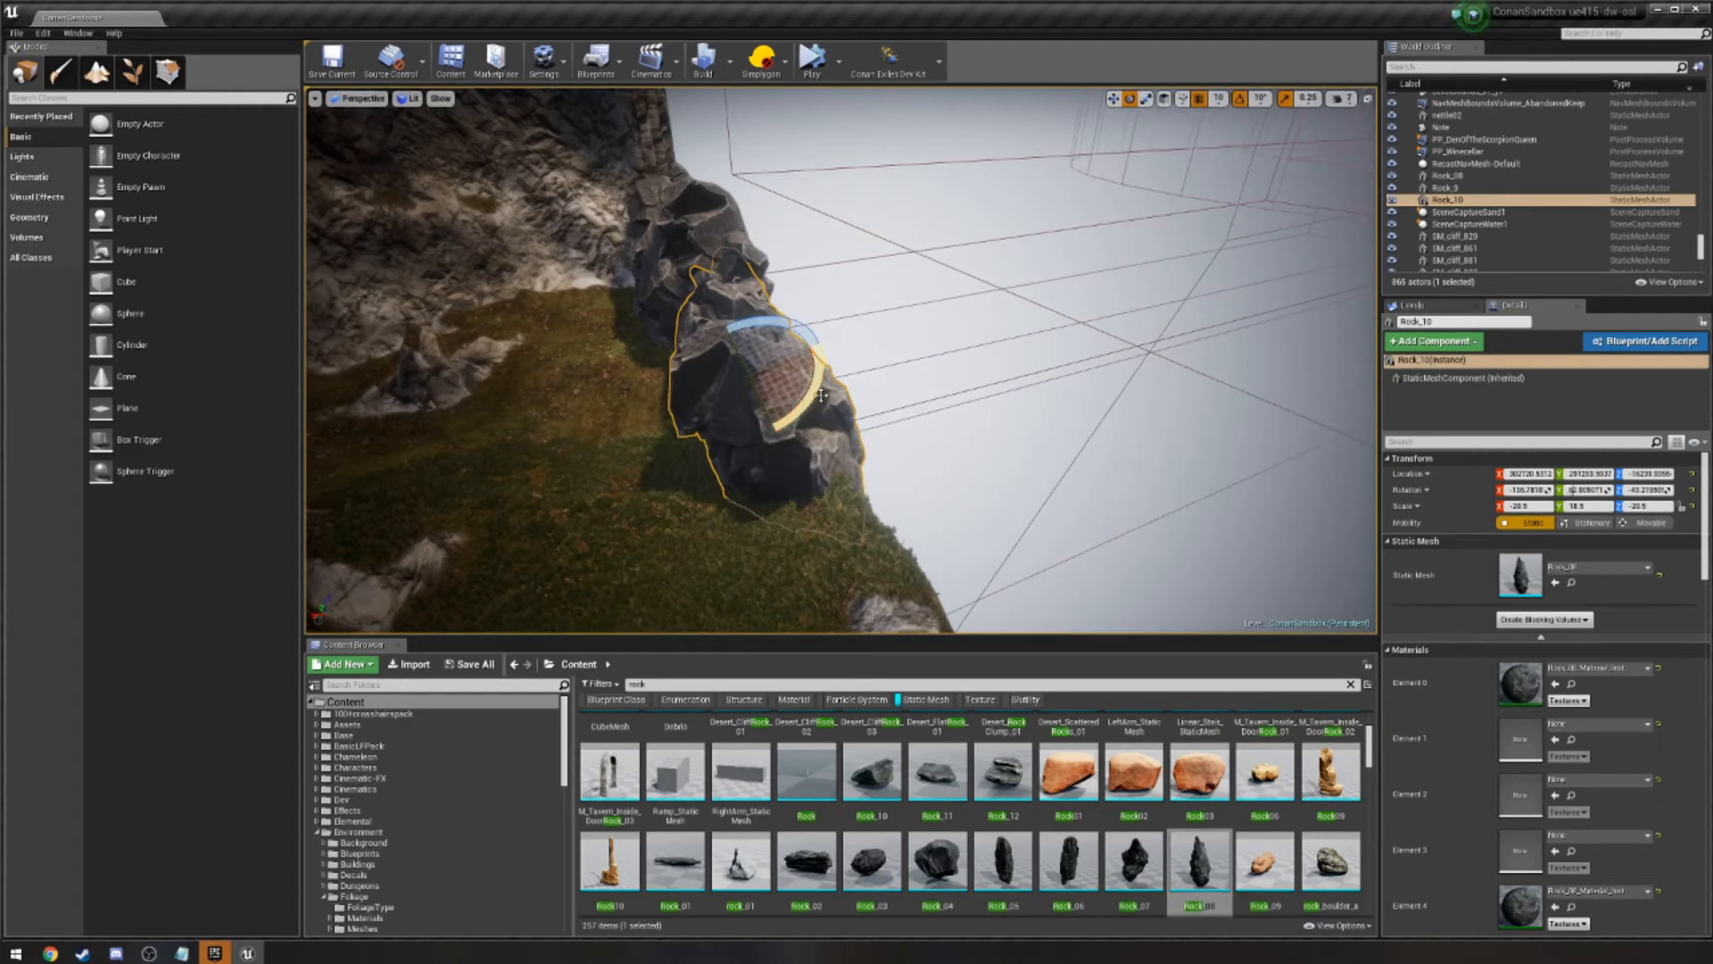
pyautogui.moveTo(821, 395); pyautogui.dragTo(765, 431)
# Extend the rock wall with two more boulder copies along the valley edge, and rotate the last one for variation.
pyautogui.click(1113, 99)
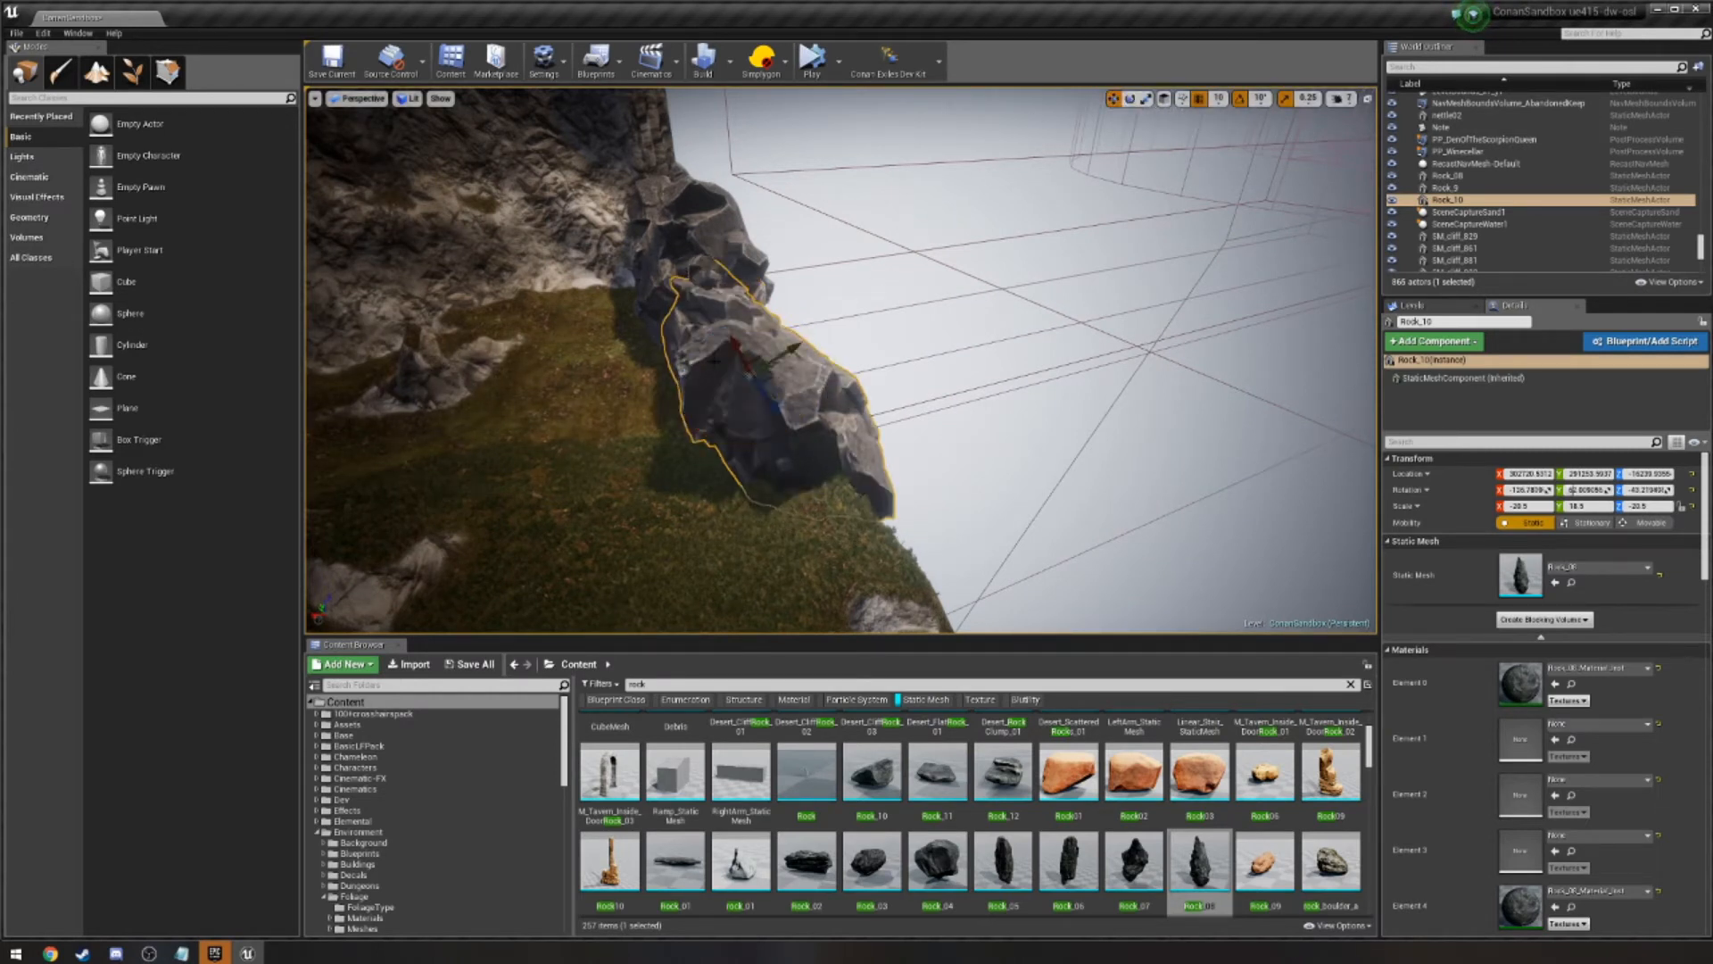
pyautogui.keyDown('alt'); pyautogui.moveTo(715, 360); pyautogui.dragTo(882, 600); pyautogui.keyUp('alt')
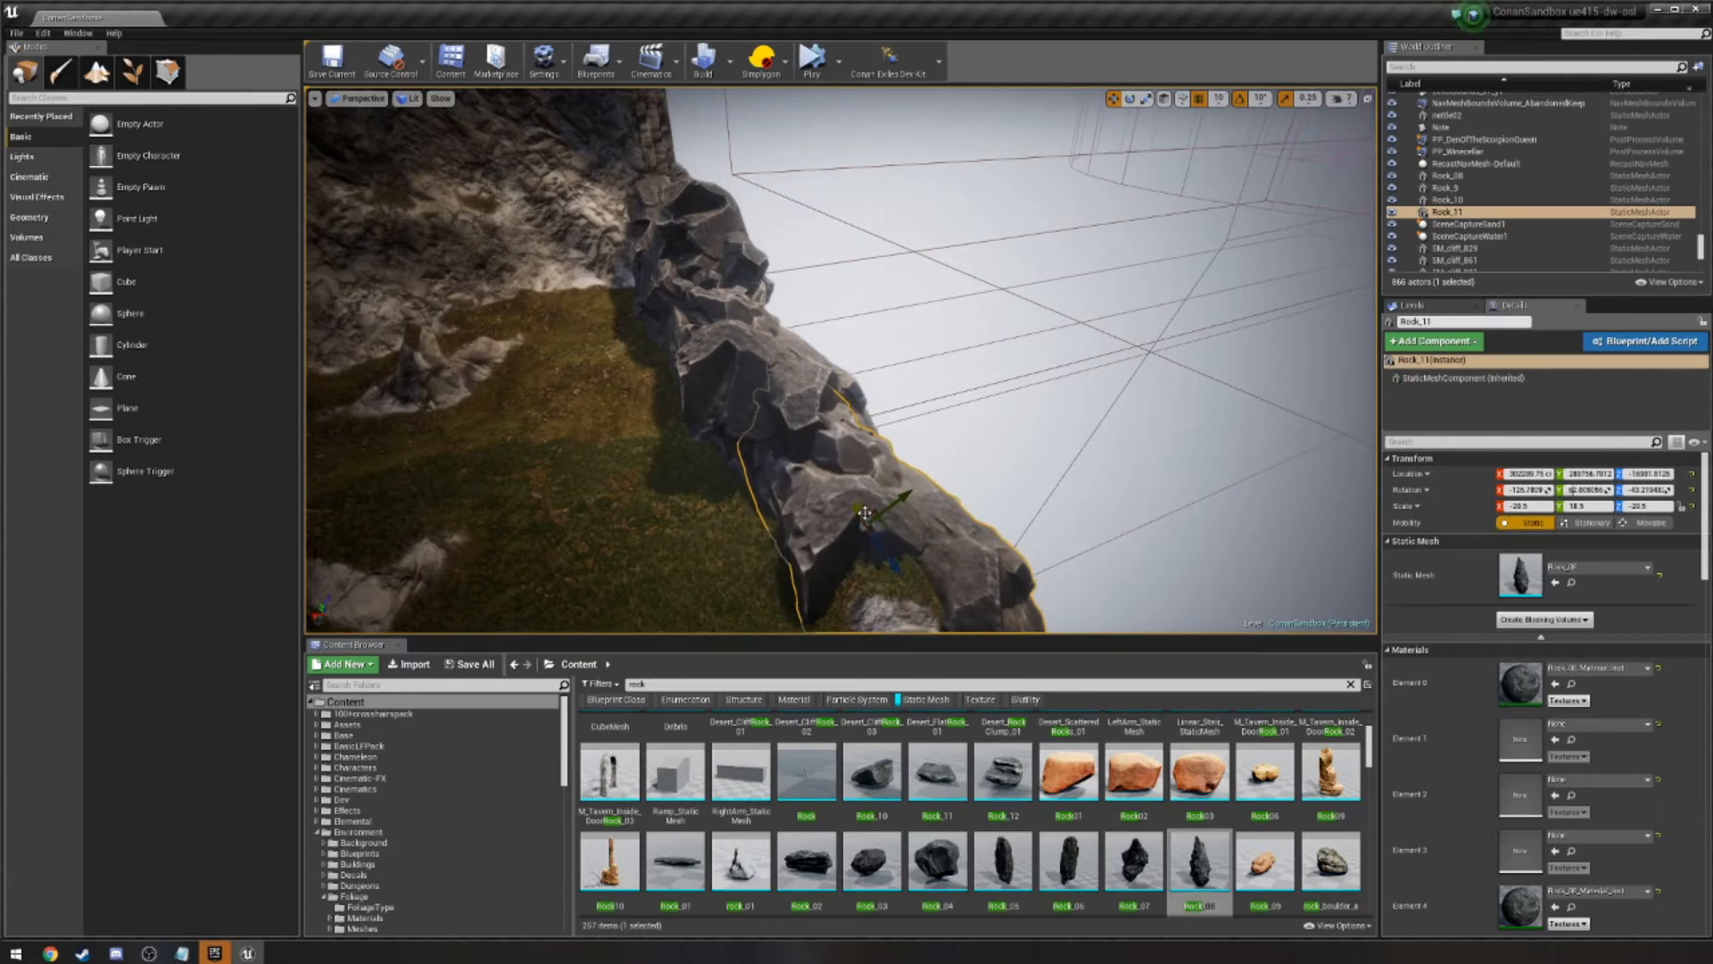
pyautogui.moveTo(859, 510)
pyautogui.mouseDown()
pyautogui.moveTo(870, 459)
pyautogui.moveTo(973, 598)
pyautogui.moveTo(986, 534)
pyautogui.moveTo(1058, 563)
pyautogui.mouseUp()
pyautogui.click(1130, 98)
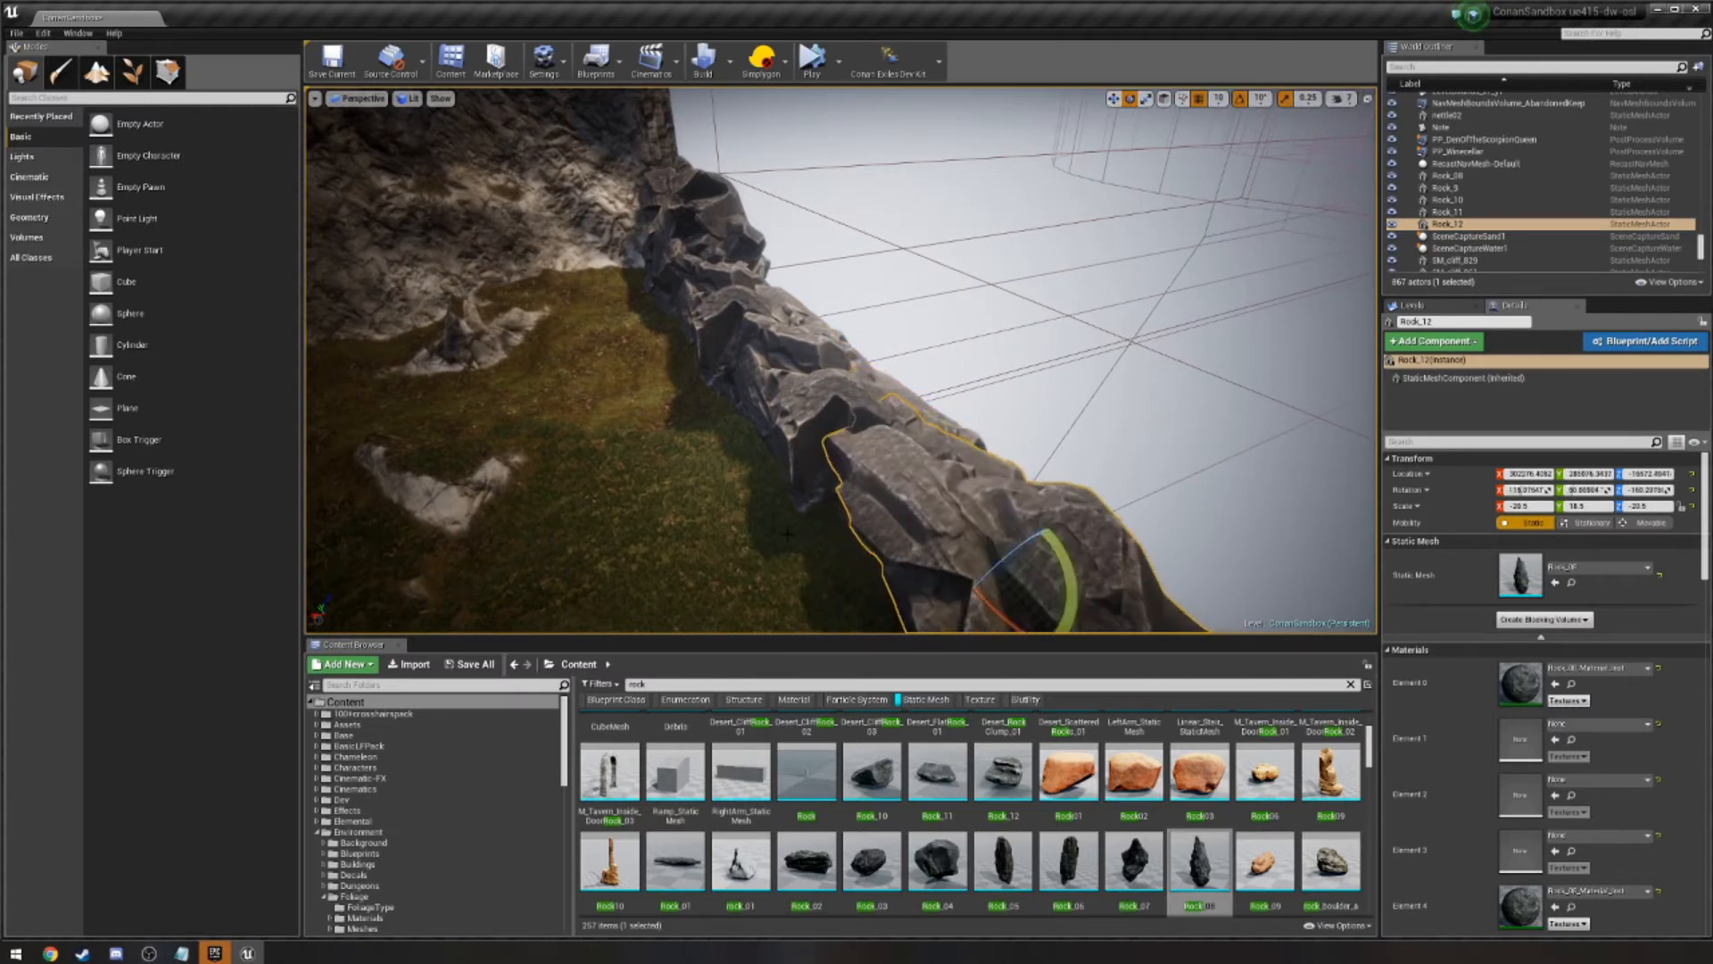
pyautogui.click(803, 390)
pyautogui.moveTo(797, 416); pyautogui.dragTo(932, 394)
pyautogui.click(933, 393)
# Select all five wall boulders, duplicate them, and raise and shift the copies to form a second row on top.
pyautogui.moveTo(946, 383); pyautogui.dragTo(531, 357, button='right')
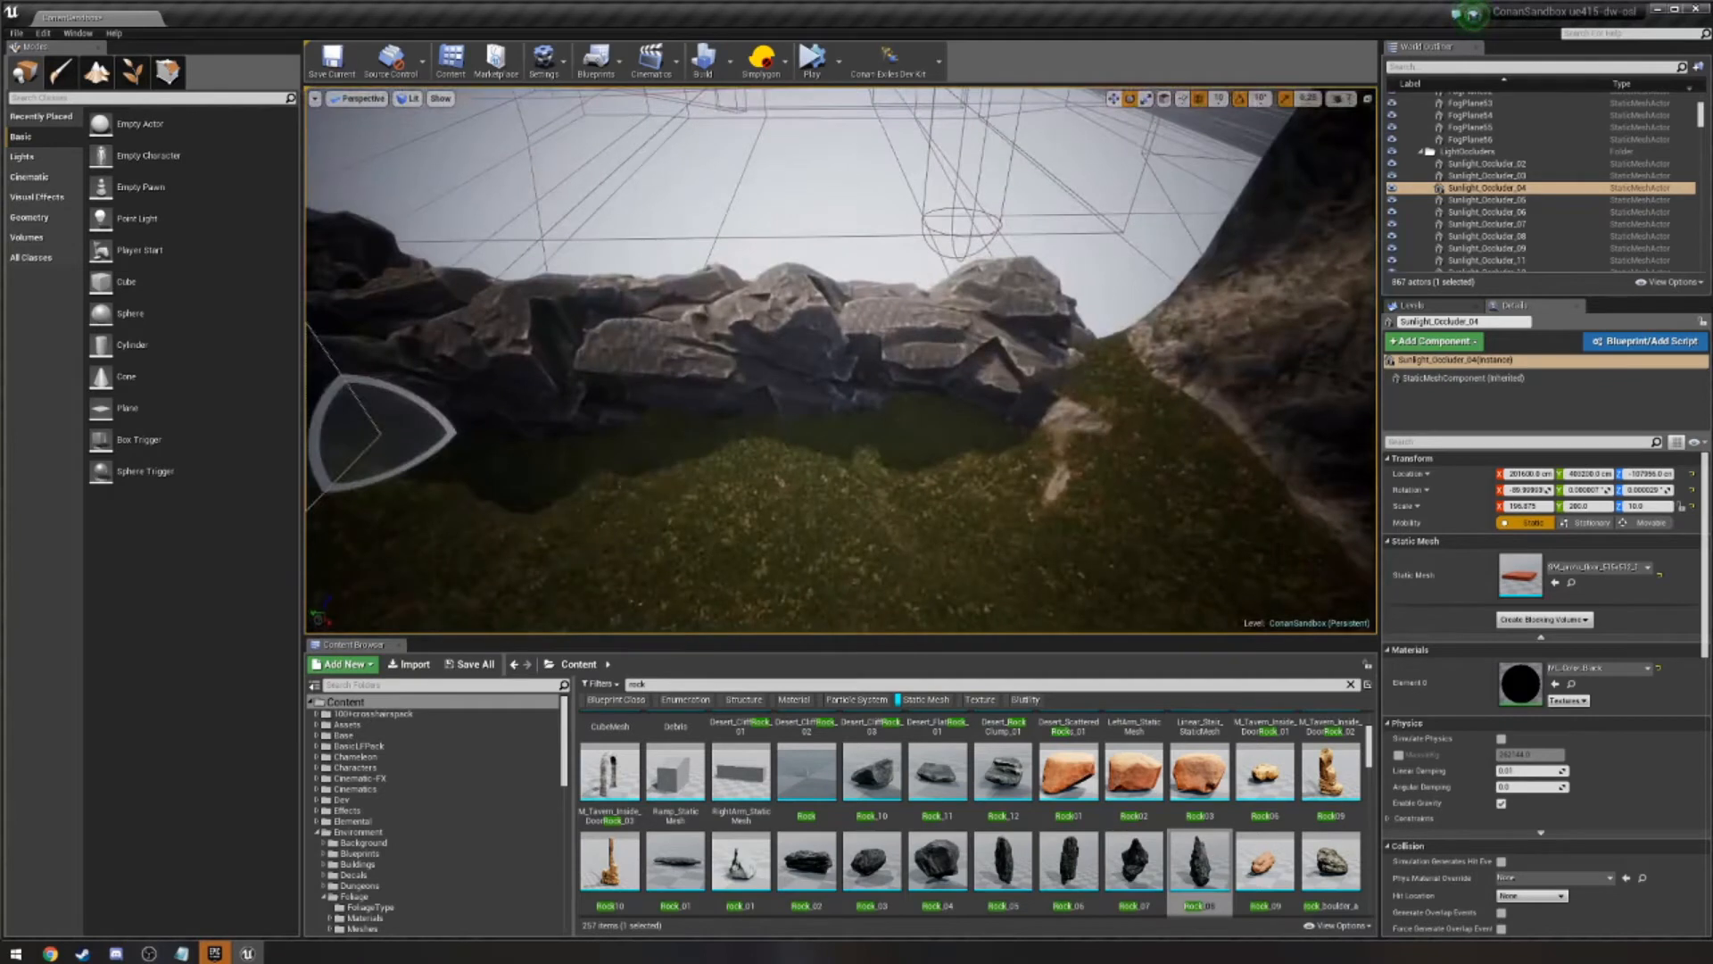
pyautogui.click(803, 365)
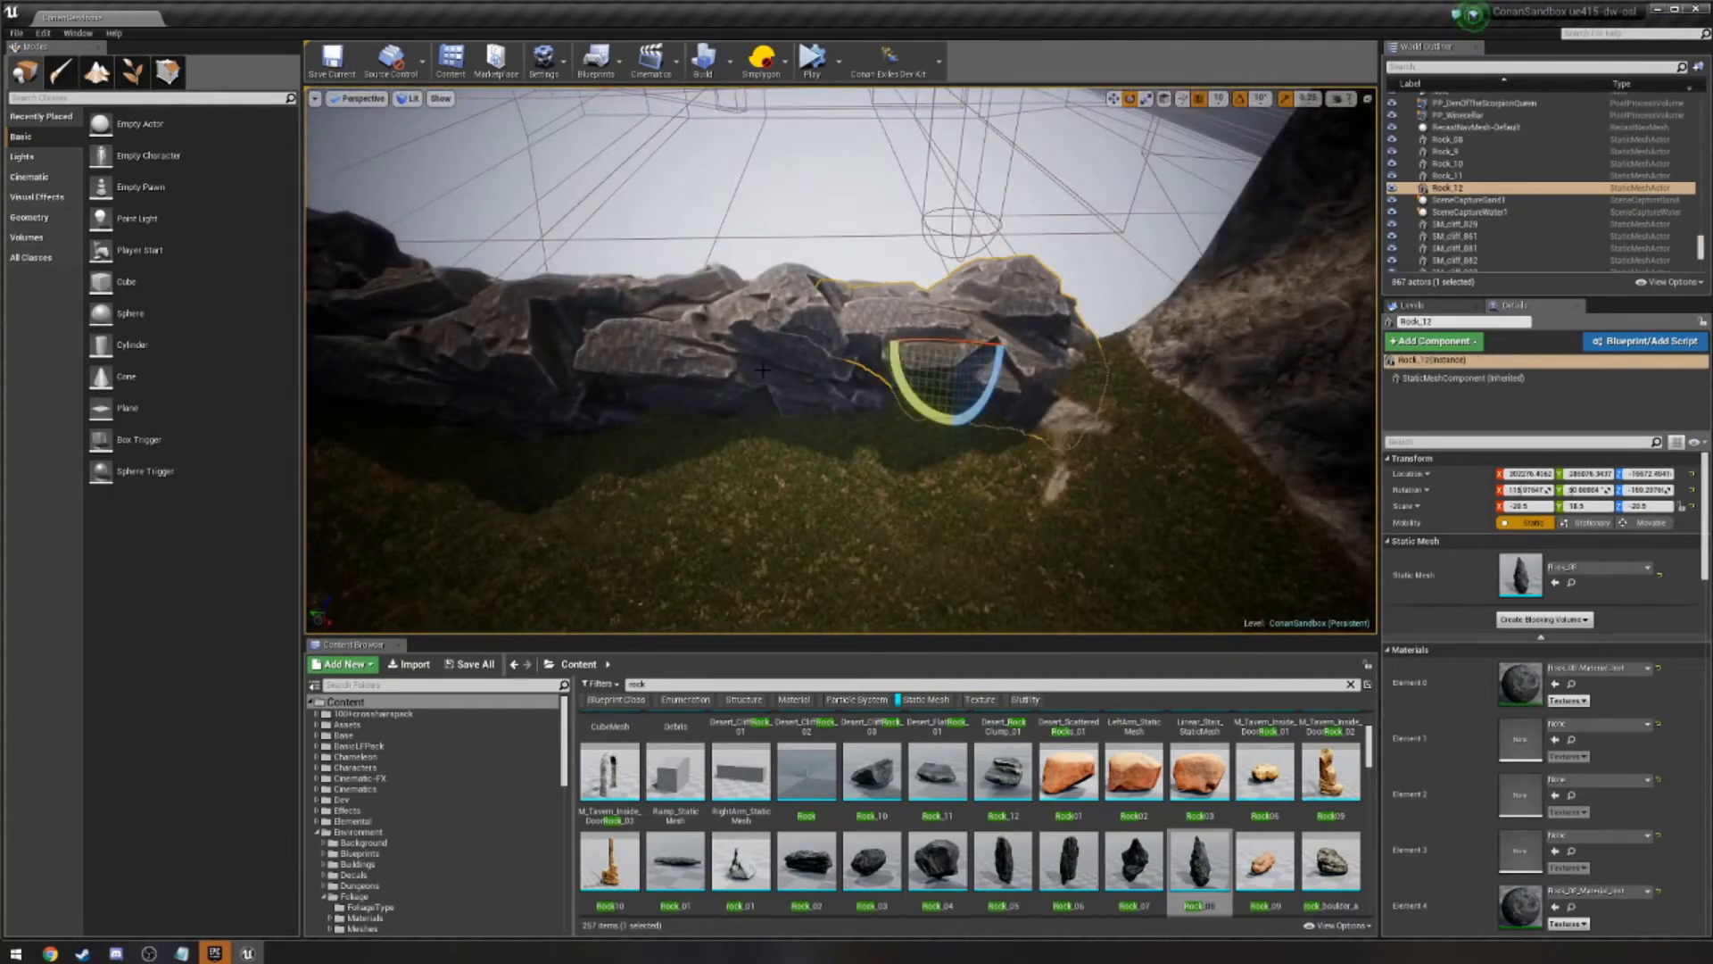
pyautogui.keyDown('ctrl'); pyautogui.click(742, 349); pyautogui.keyUp('ctrl')
pyautogui.keyDown('ctrl'); pyautogui.click(425, 328); pyautogui.keyUp('ctrl')
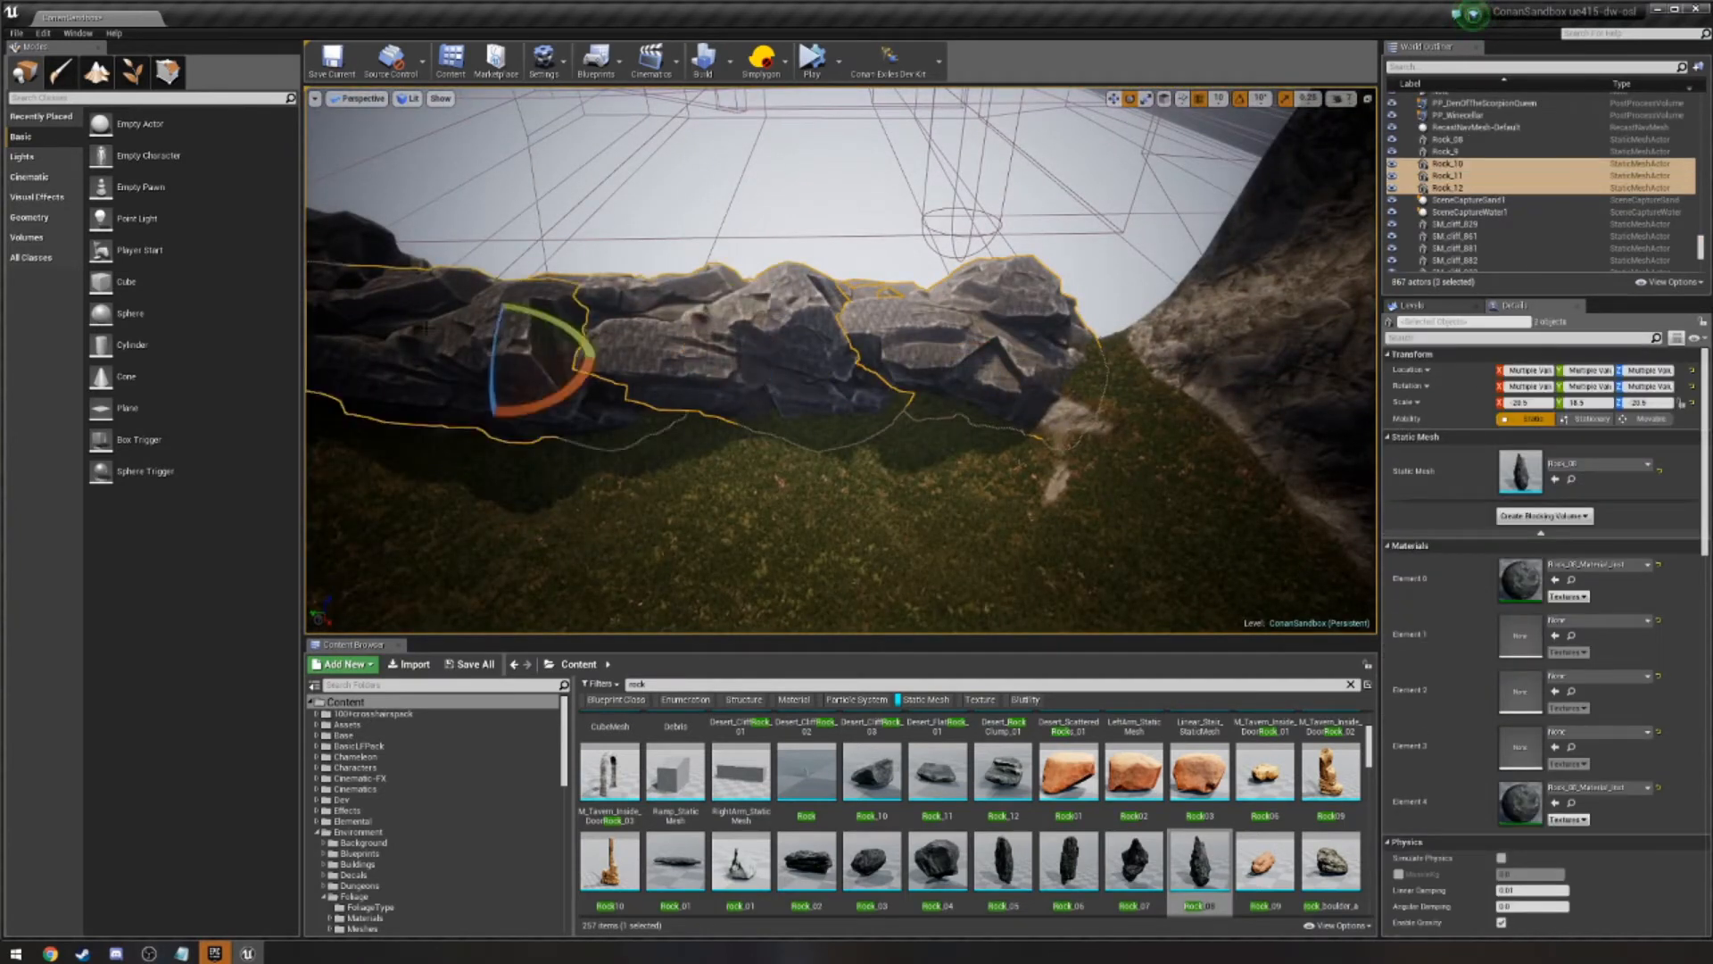
pyautogui.keyDown('ctrl'); pyautogui.click(361, 262); pyautogui.keyUp('ctrl')
pyautogui.moveTo(360, 261); pyautogui.dragTo(341, 252, button='right')
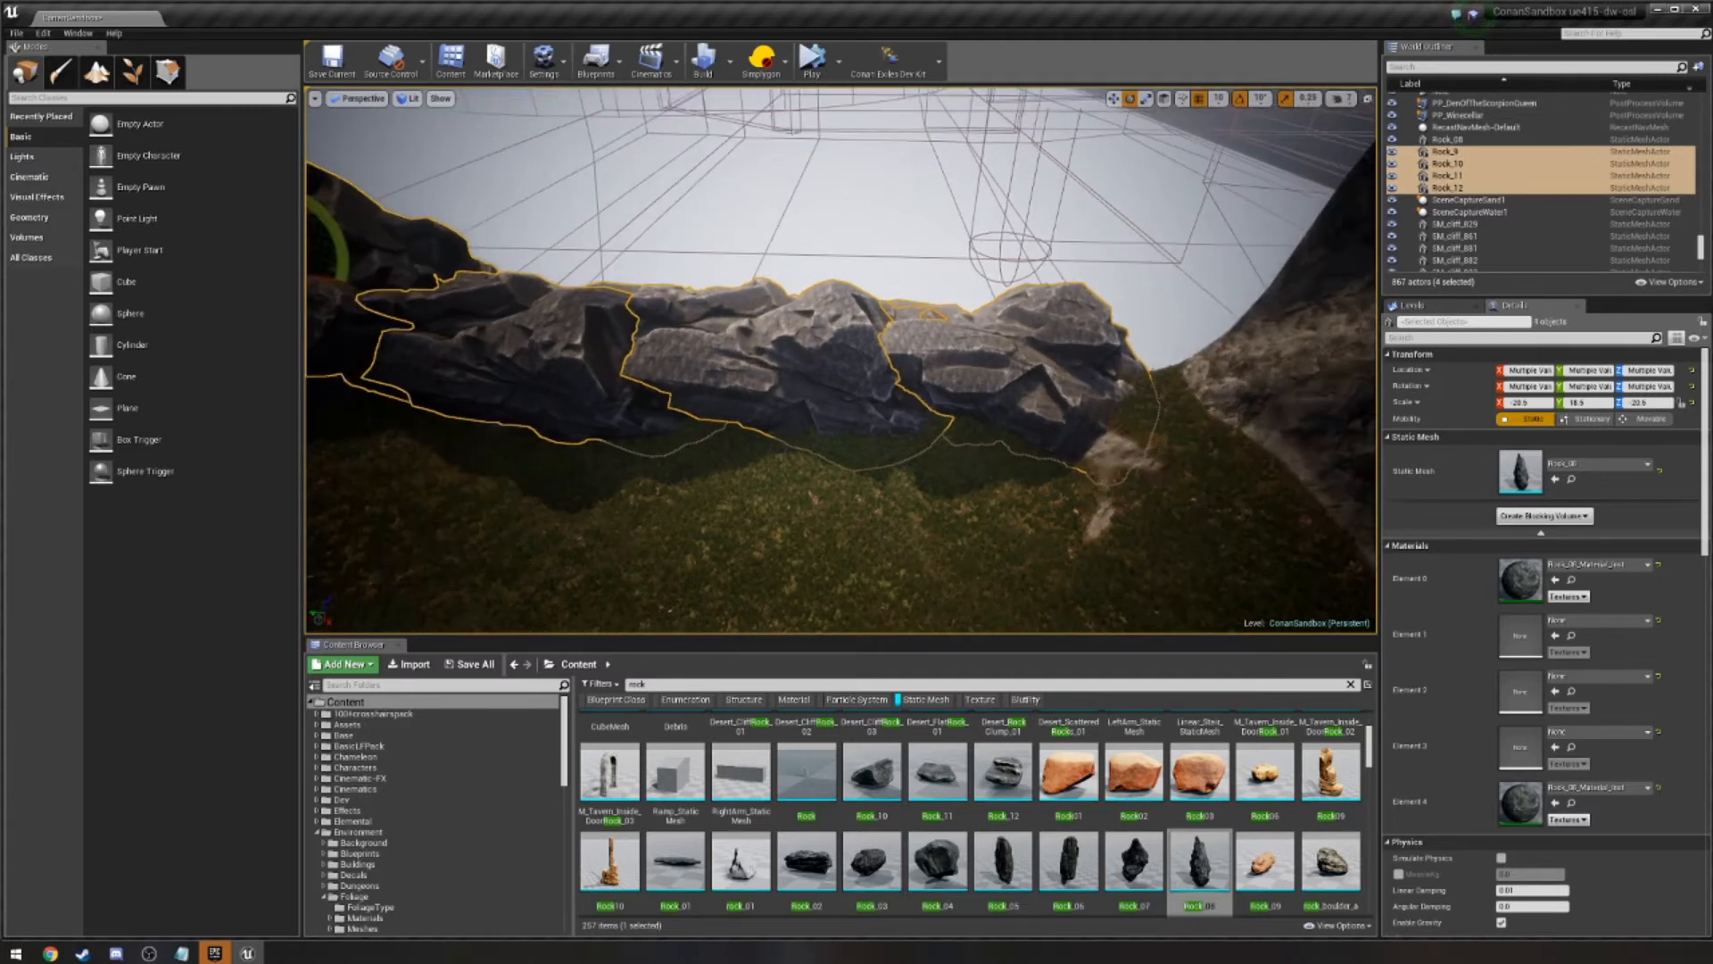
pyautogui.keyDown('ctrl'); pyautogui.click(1469, 145); pyautogui.keyUp('ctrl')
pyautogui.moveTo(1006, 243); pyautogui.dragTo(694, 423, button='right')
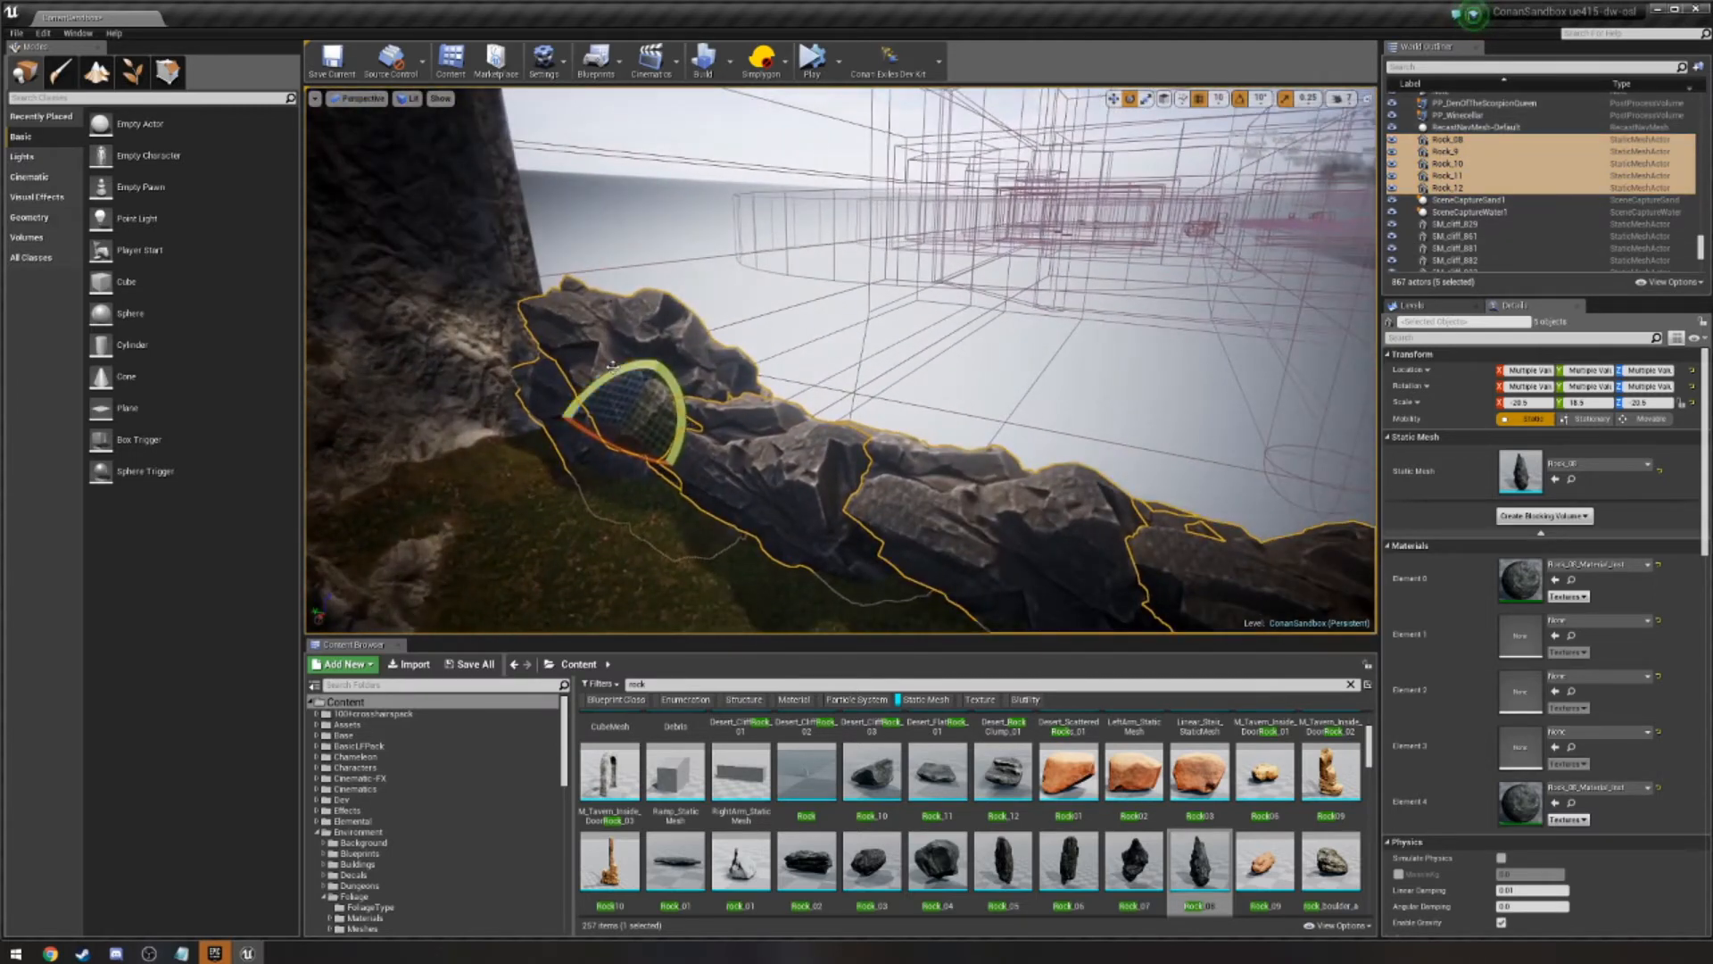
pyautogui.moveTo(615, 375); pyautogui.dragTo(635, 379, button='right')
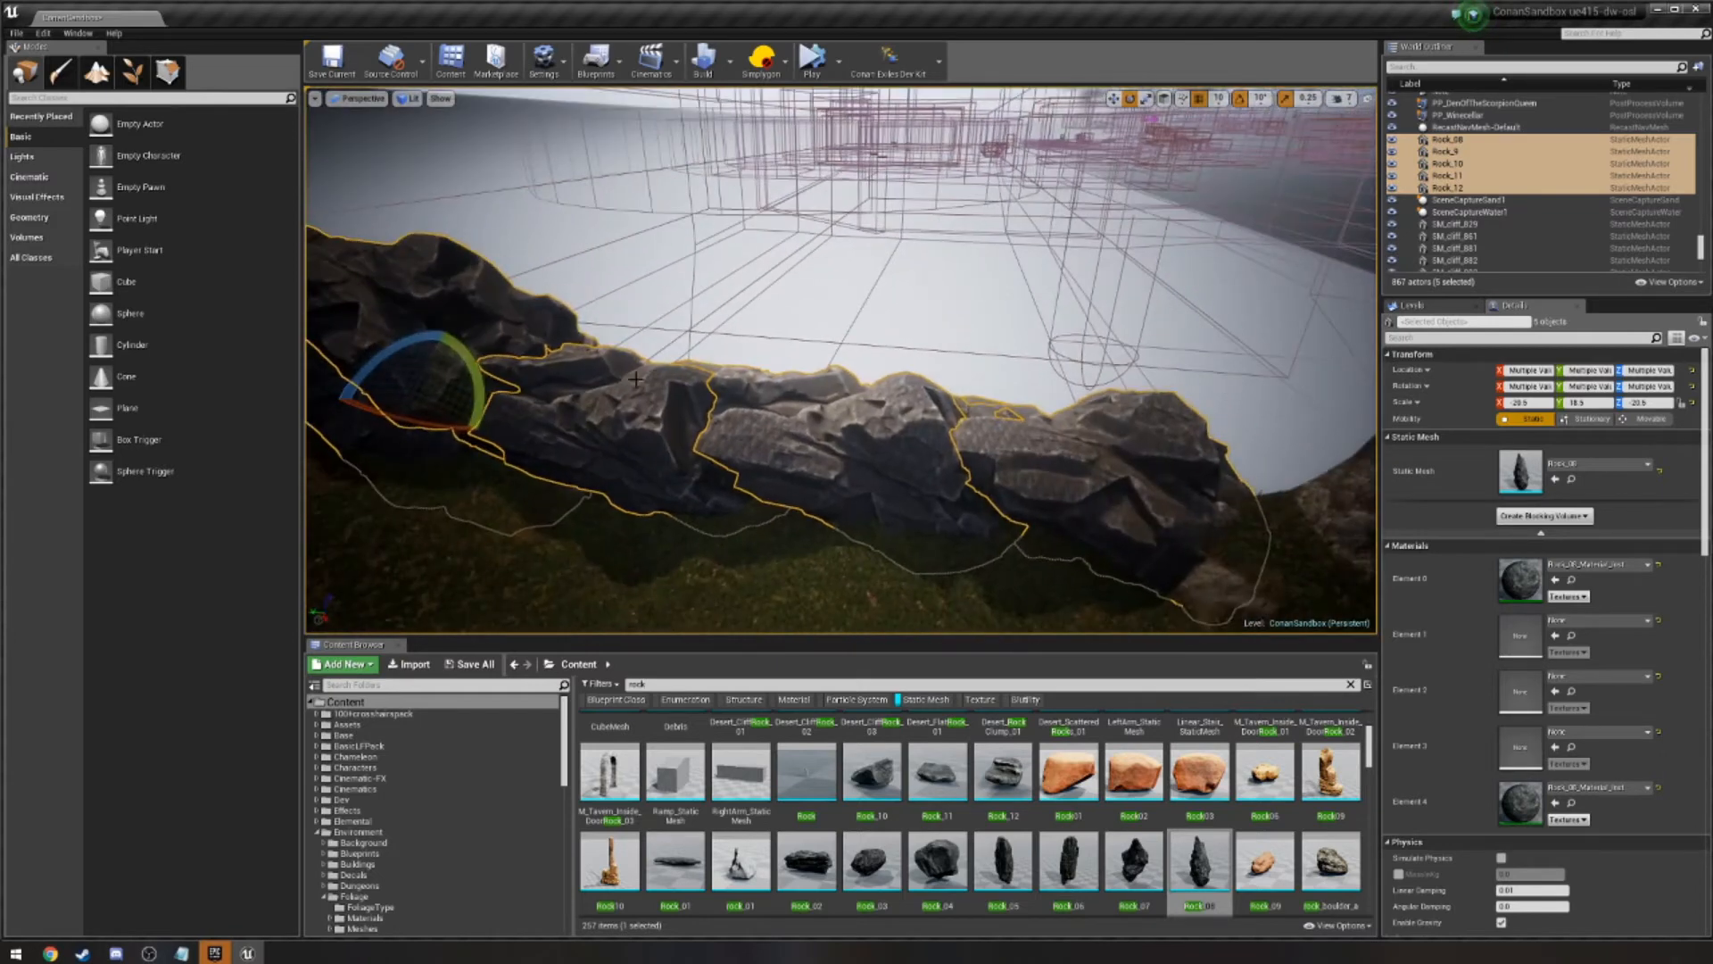
pyautogui.click(1113, 99)
pyautogui.moveTo(758, 583); pyautogui.dragTo(580, 482, button='right')
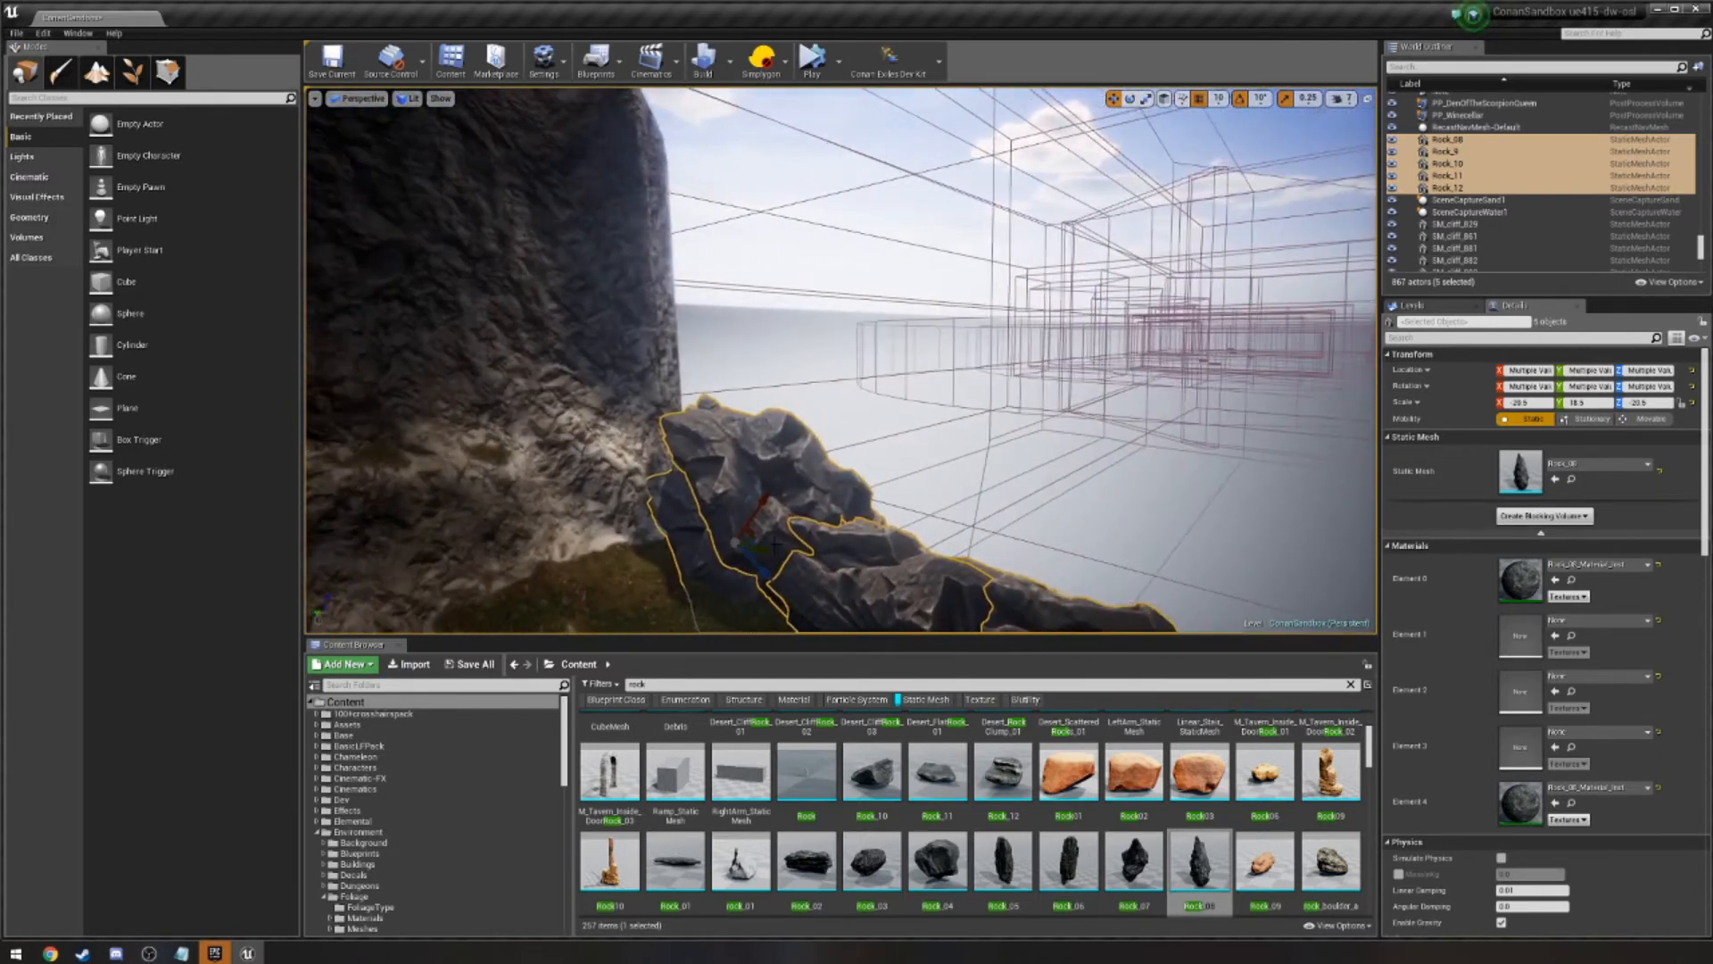
pyautogui.keyDown('alt'); pyautogui.moveTo(748, 521); pyautogui.dragTo(747, 521); pyautogui.keyUp('alt')
pyautogui.moveTo(753, 525); pyautogui.dragTo(768, 464, button='right')
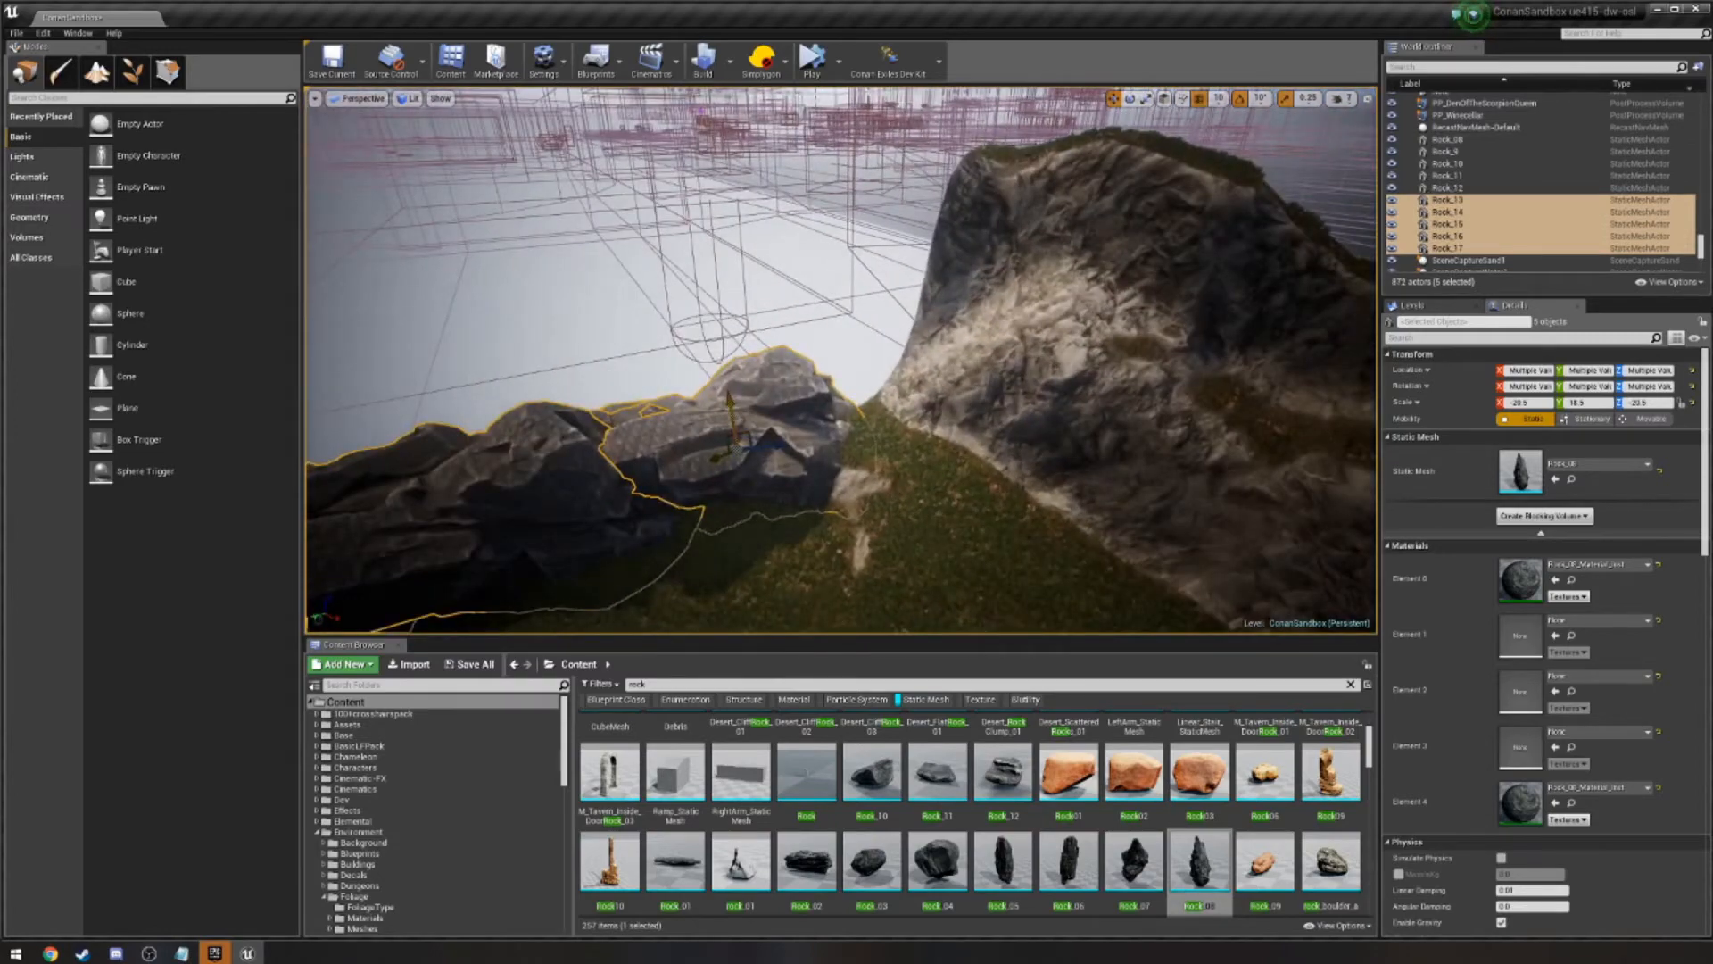
pyautogui.moveTo(729, 400); pyautogui.dragTo(804, 353)
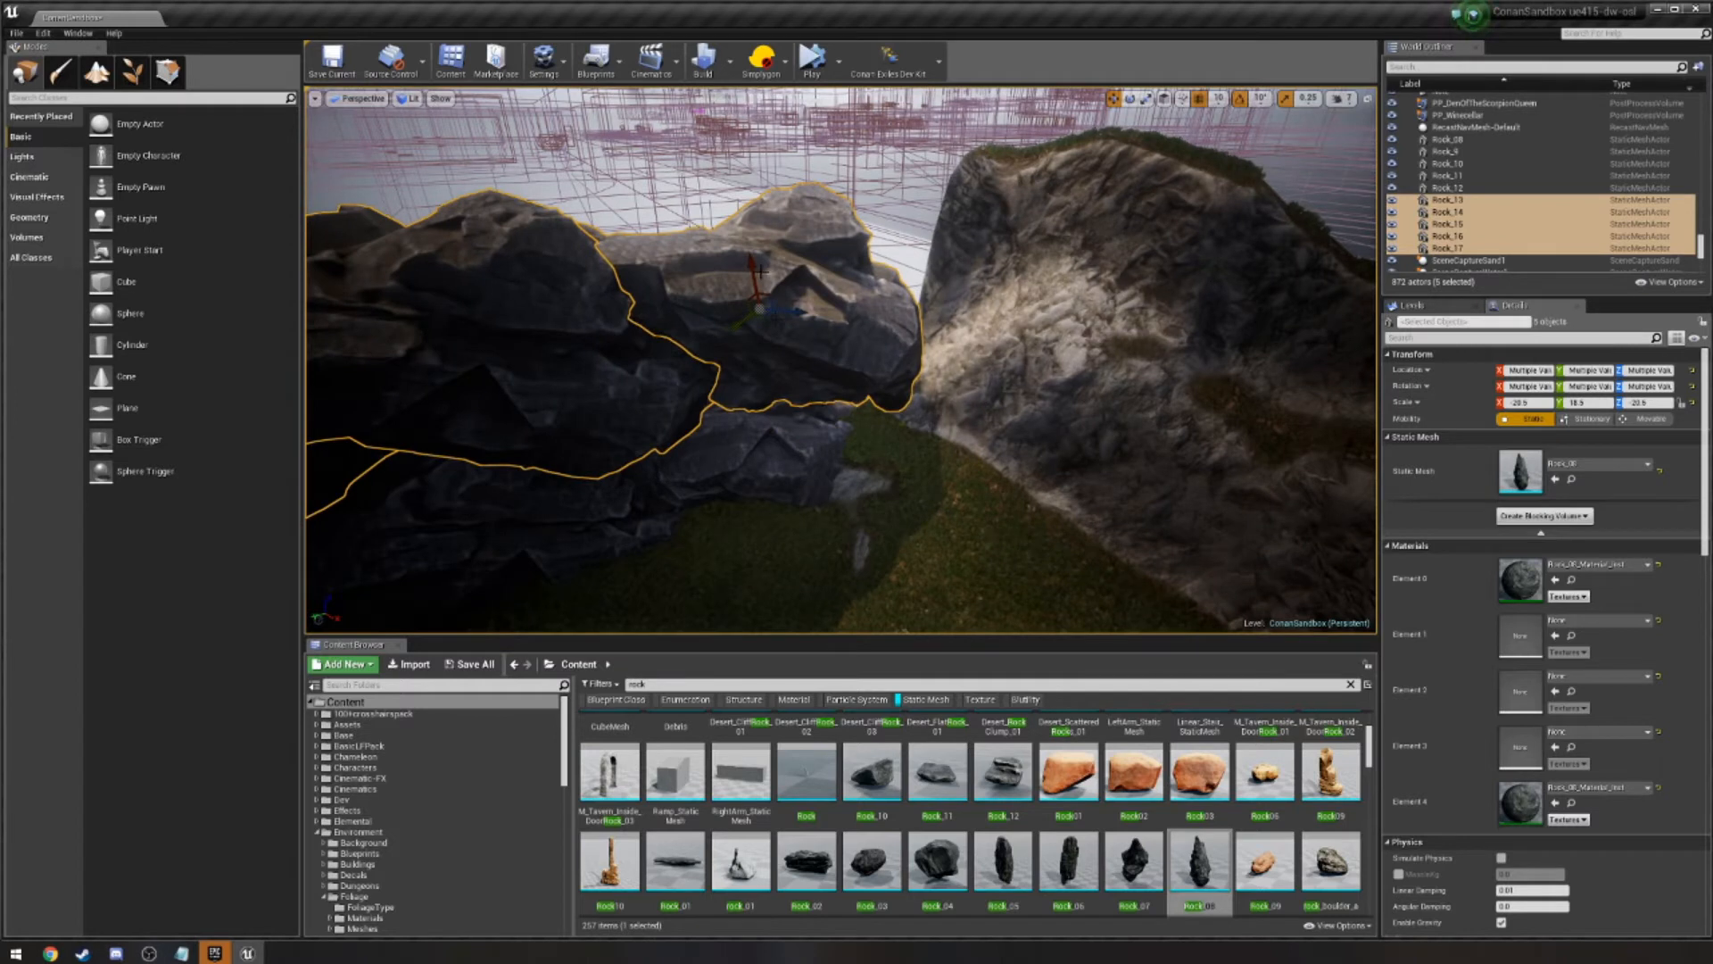
pyautogui.moveTo(754, 280); pyautogui.dragTo(718, 385)
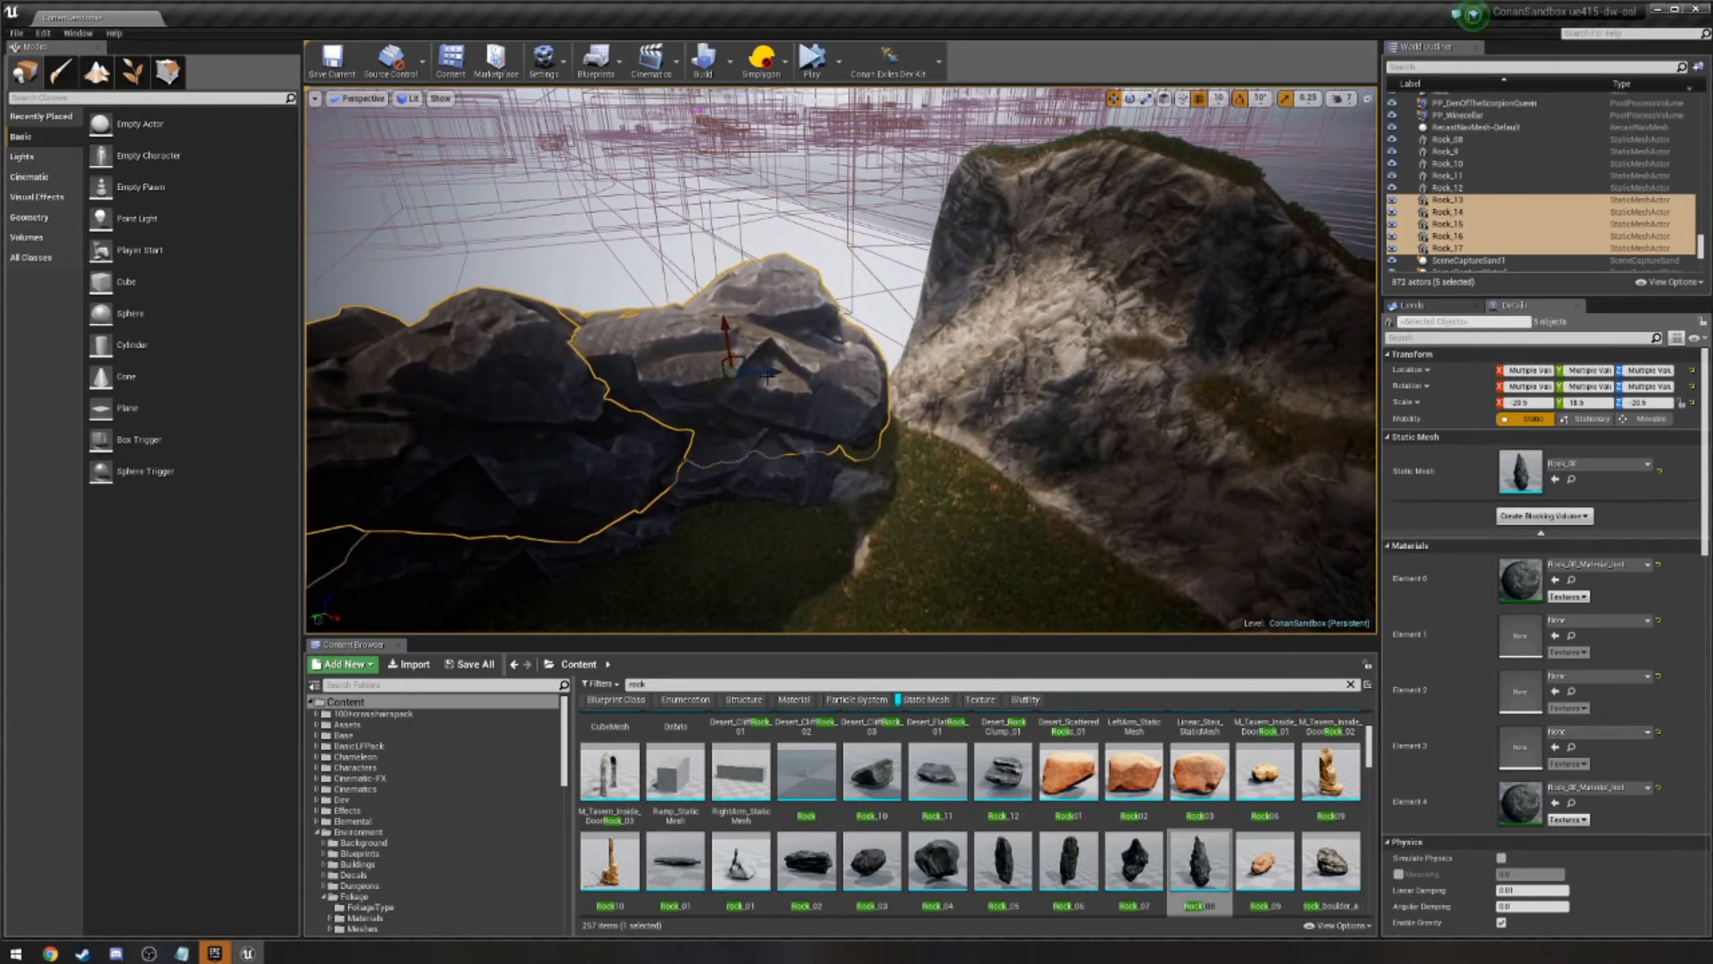
# Select the eight boulders across both rows of the wall and combine them into one group.
pyautogui.click(968, 357)
pyautogui.click(736, 359)
pyautogui.moveTo(837, 254); pyautogui.dragTo(673, 281, button='right')
pyautogui.keyDown('ctrl'); pyautogui.click(843, 260); pyautogui.keyUp('ctrl')
pyautogui.keyDown('ctrl'); pyautogui.click(643, 217); pyautogui.keyUp('ctrl')
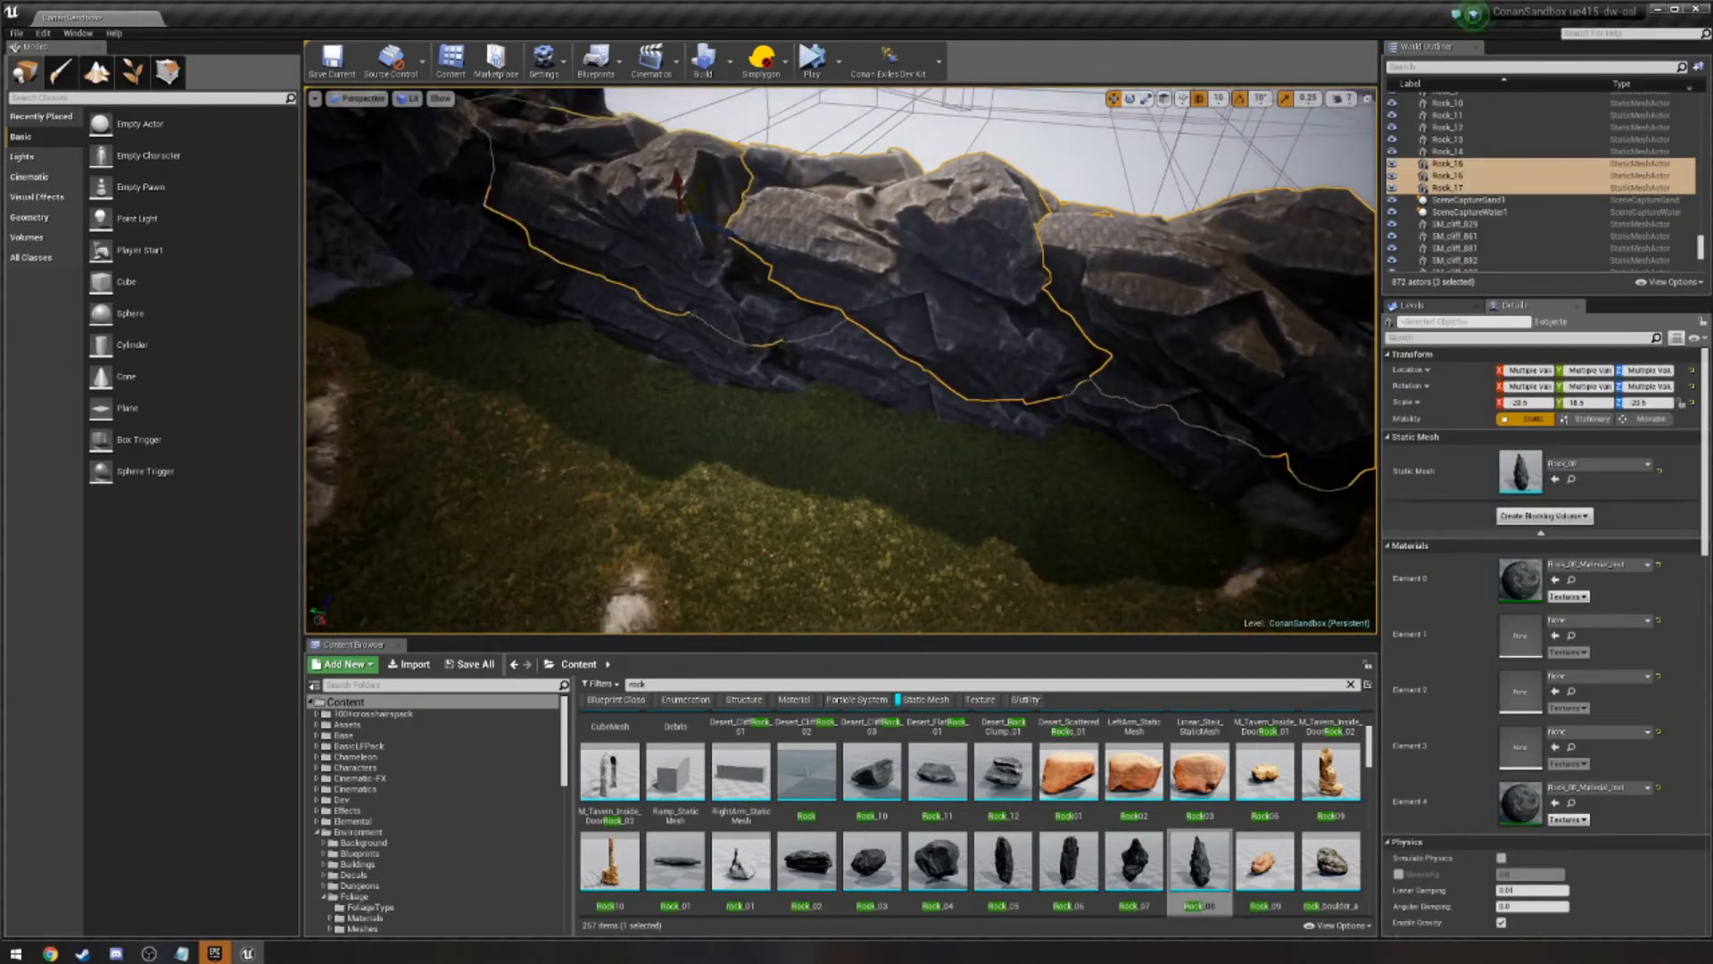
pyautogui.keyDown('ctrl'); pyautogui.click(554, 169); pyautogui.keyUp('ctrl')
pyautogui.keyDown('ctrl'); pyautogui.click(452, 268); pyautogui.keyUp('ctrl')
pyautogui.keyDown('ctrl'); pyautogui.click(665, 322); pyautogui.keyUp('ctrl')
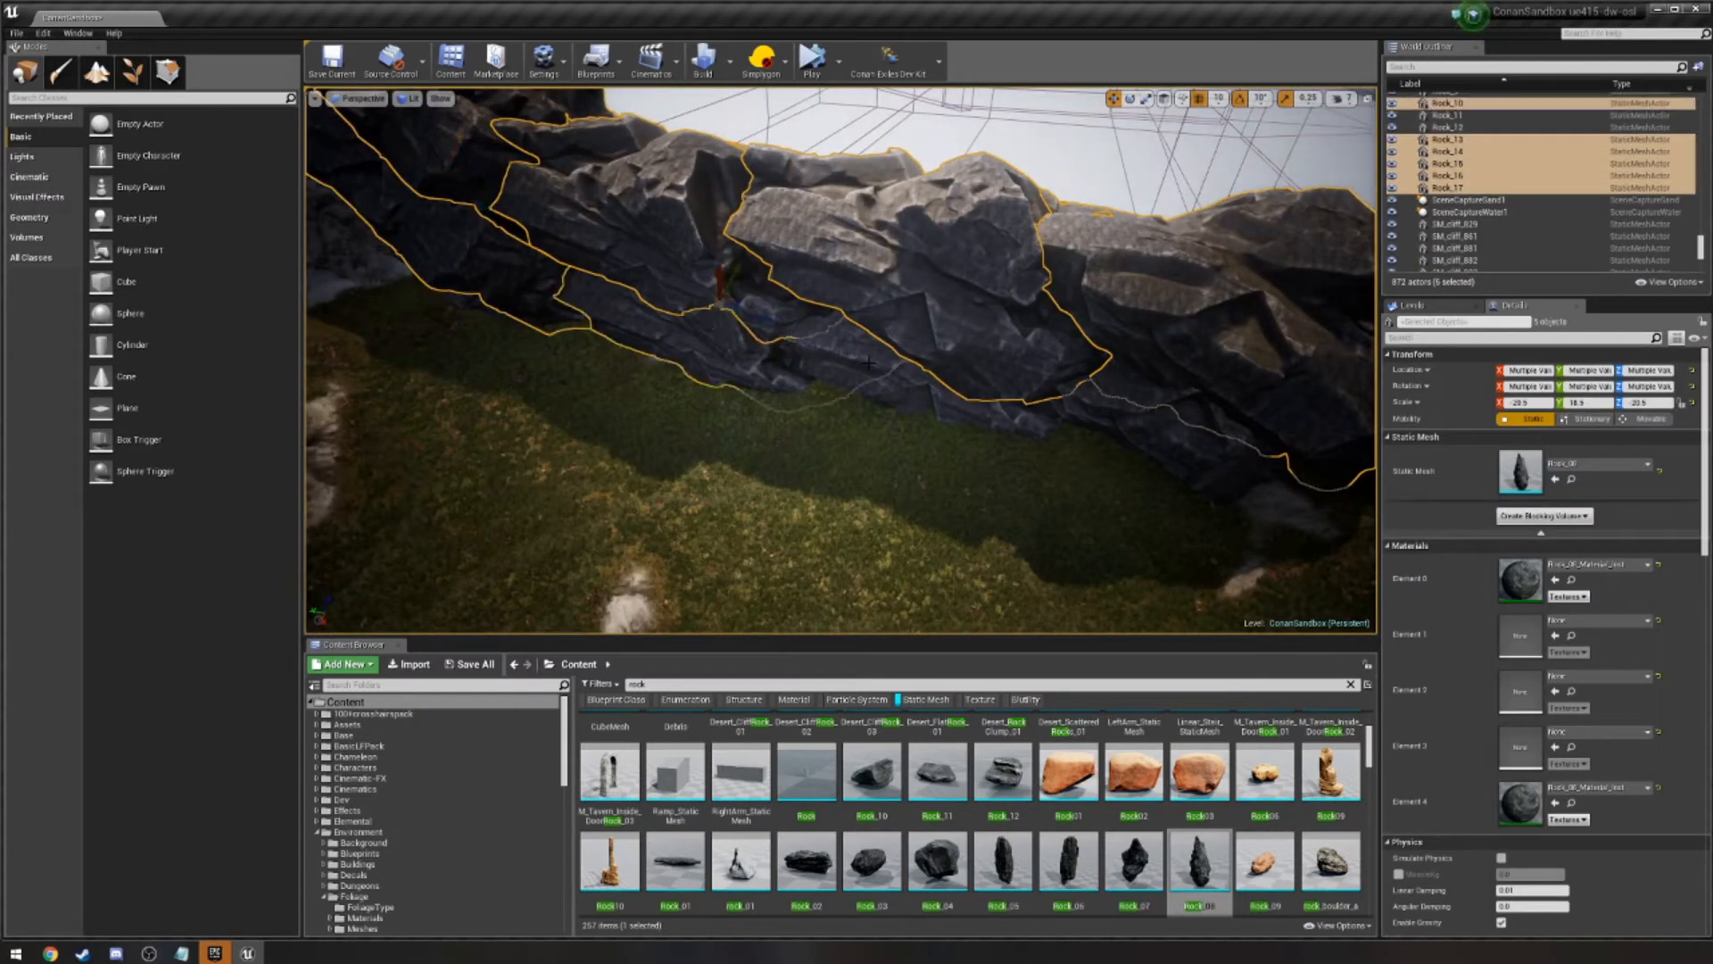
pyautogui.keyDown('ctrl'); pyautogui.click(928, 361); pyautogui.keyUp('ctrl')
pyautogui.keyDown('ctrl'); pyautogui.click(1139, 427); pyautogui.keyUp('ctrl')
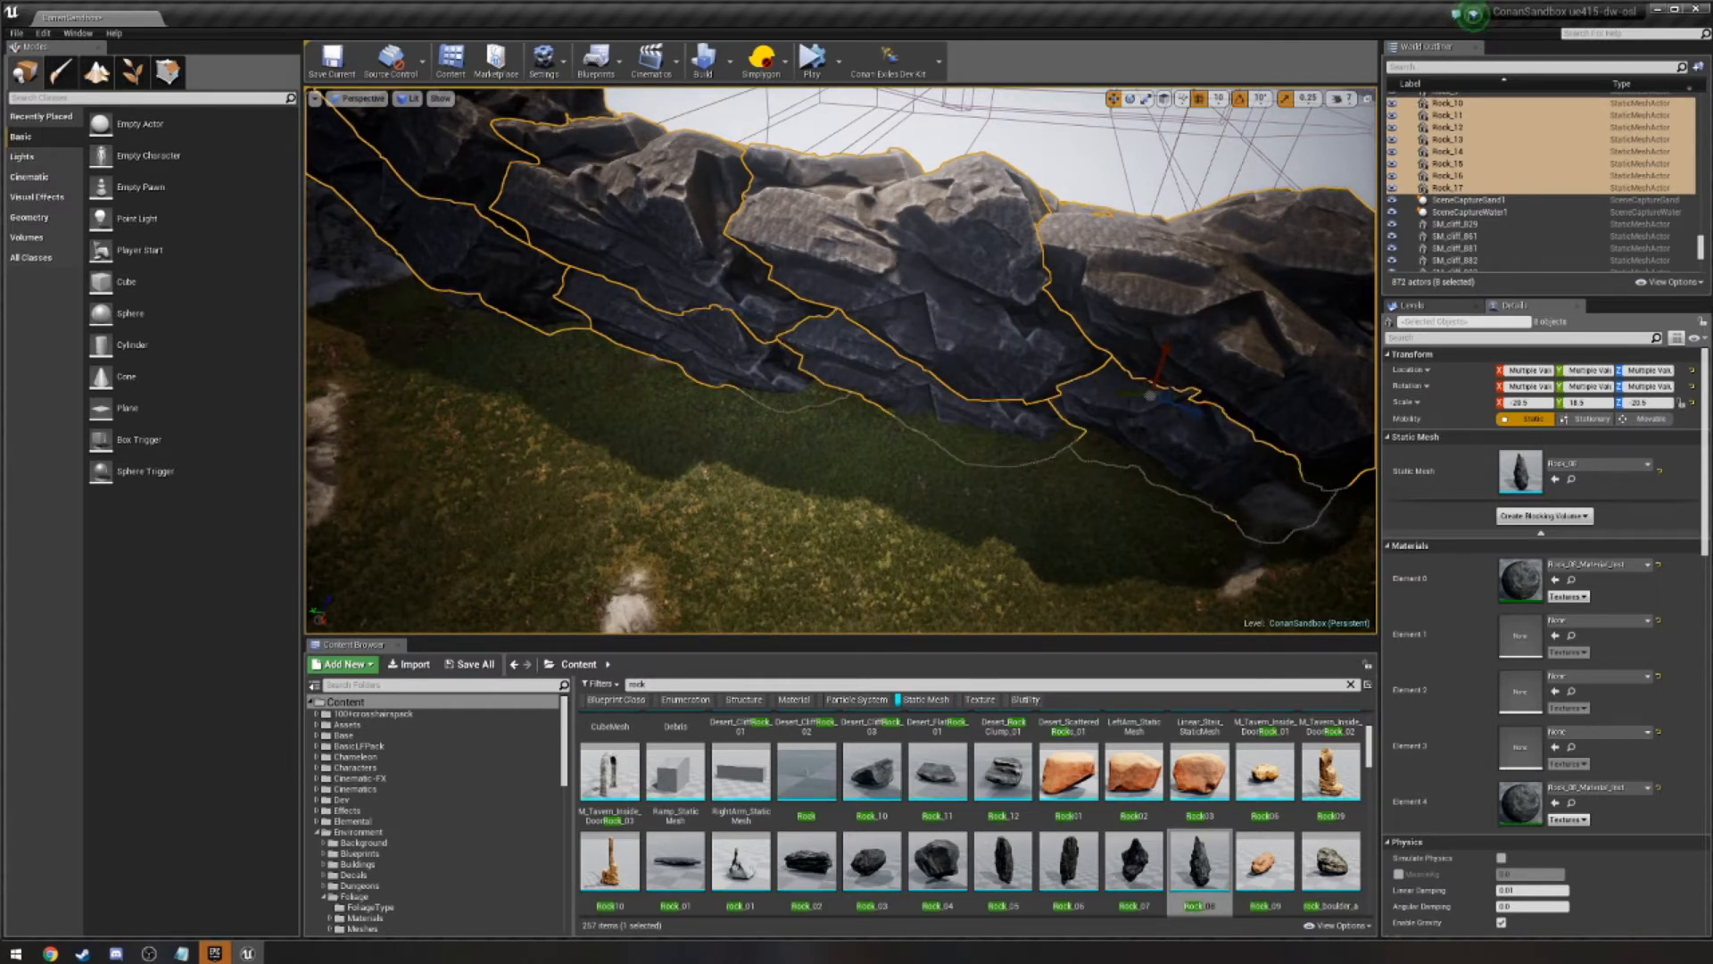
pyautogui.rightClick(870, 268)
pyautogui.click(921, 526)
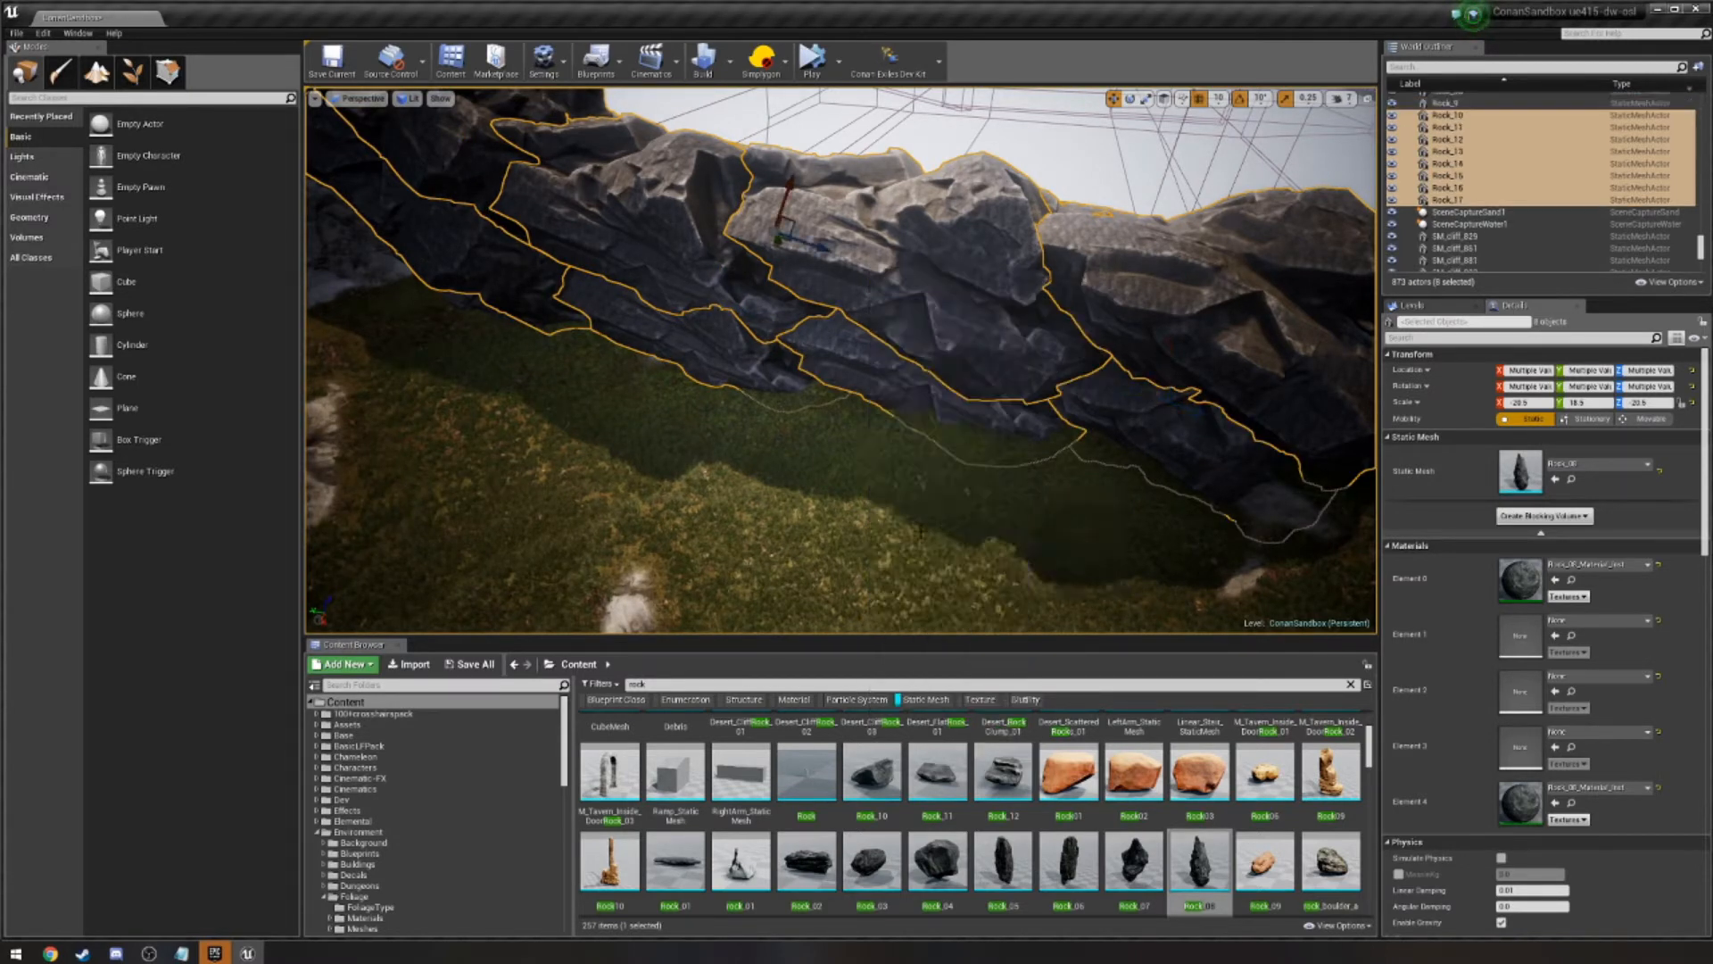
# Duplicate the boulder group, and rotate and shift the copy over the existing wall for a thicker, varied rock face.
pyautogui.hotkey('ctrl', 'w')
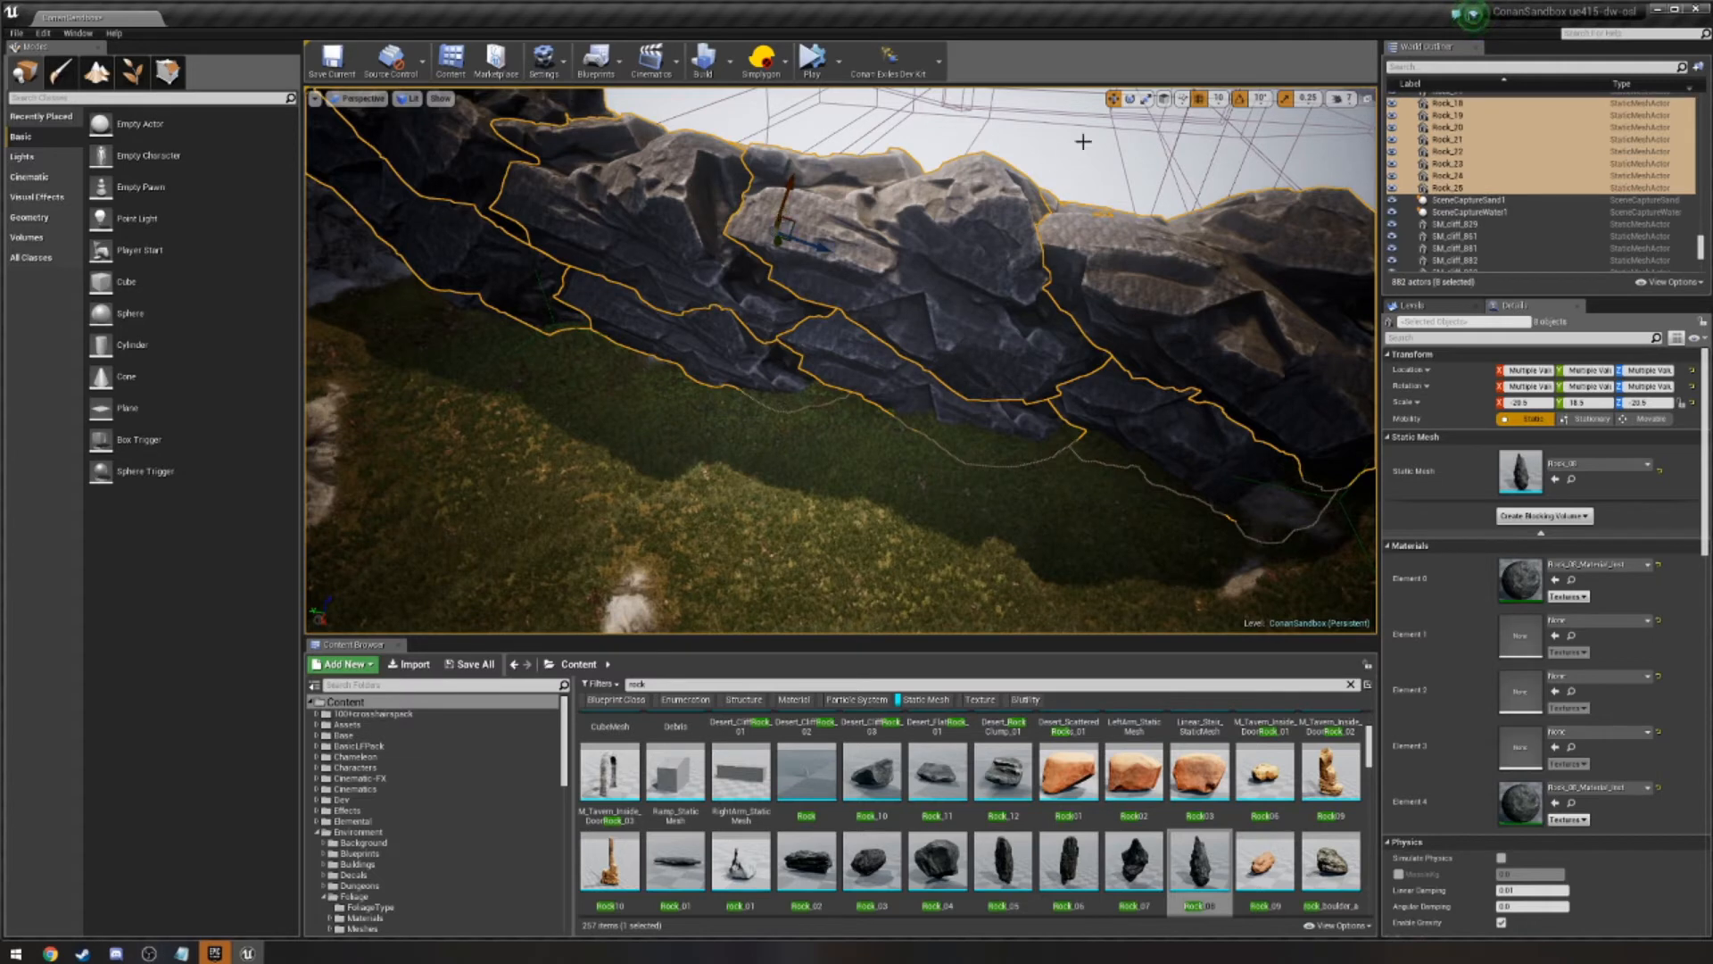
pyautogui.click(1130, 98)
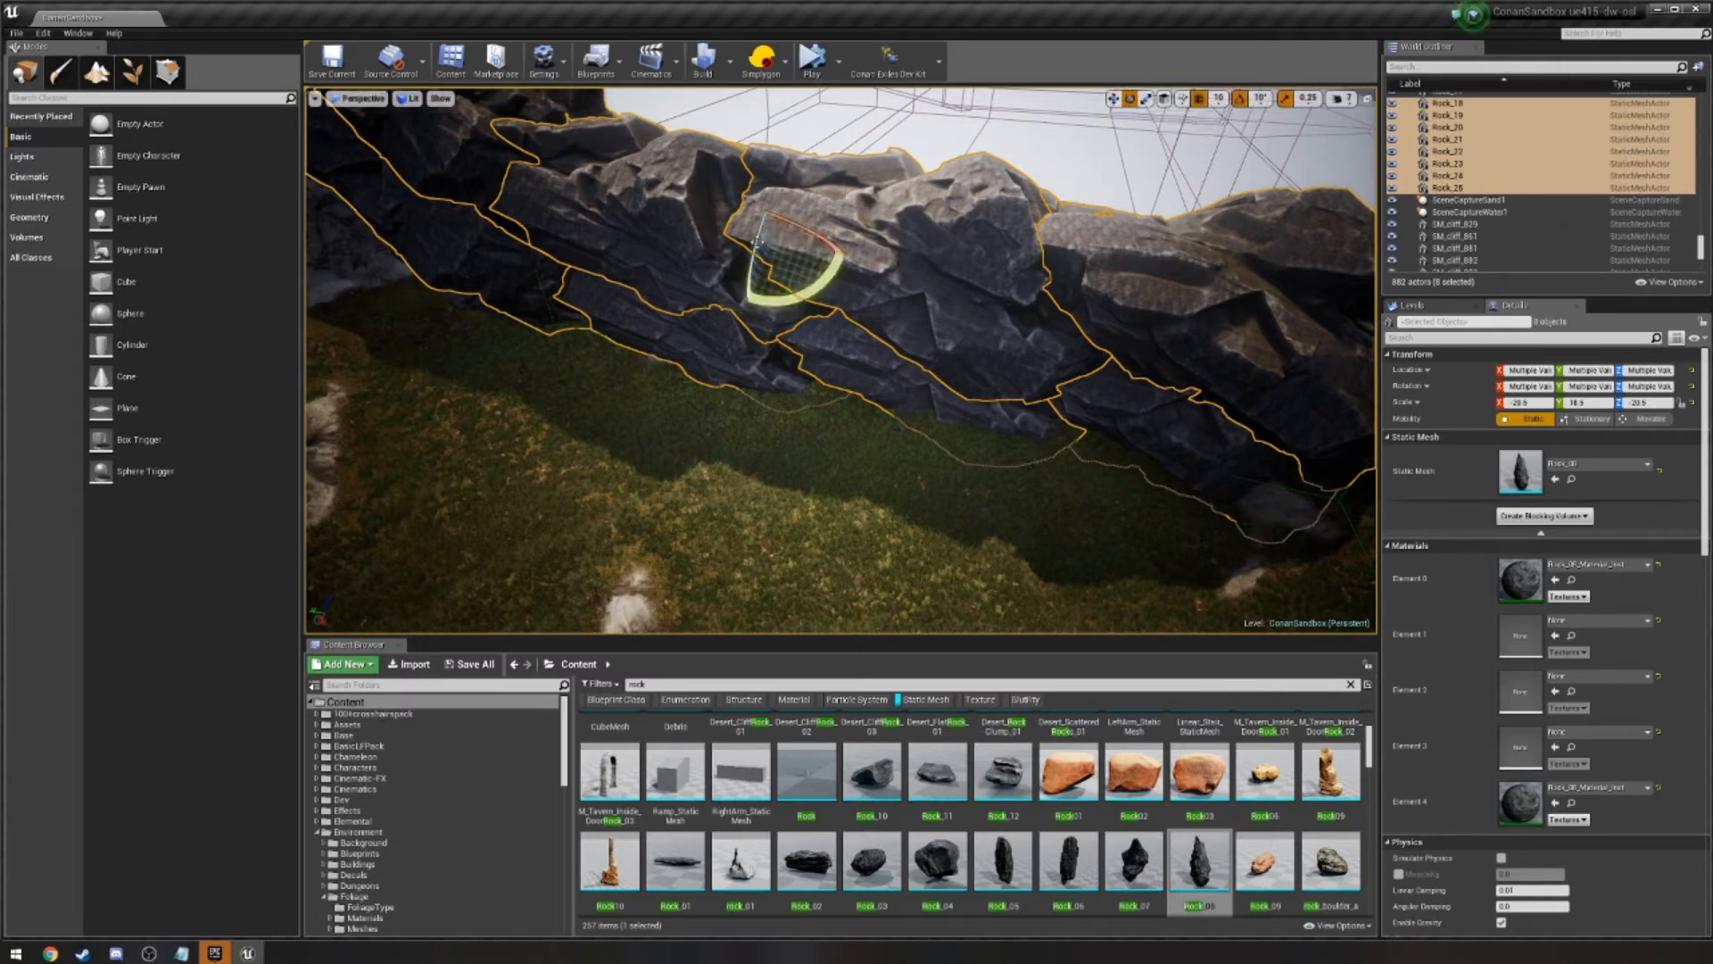
pyautogui.moveTo(755, 246); pyautogui.dragTo(760, 332)
pyautogui.moveTo(800, 223); pyautogui.dragTo(783, 300)
pyautogui.click(755, 268)
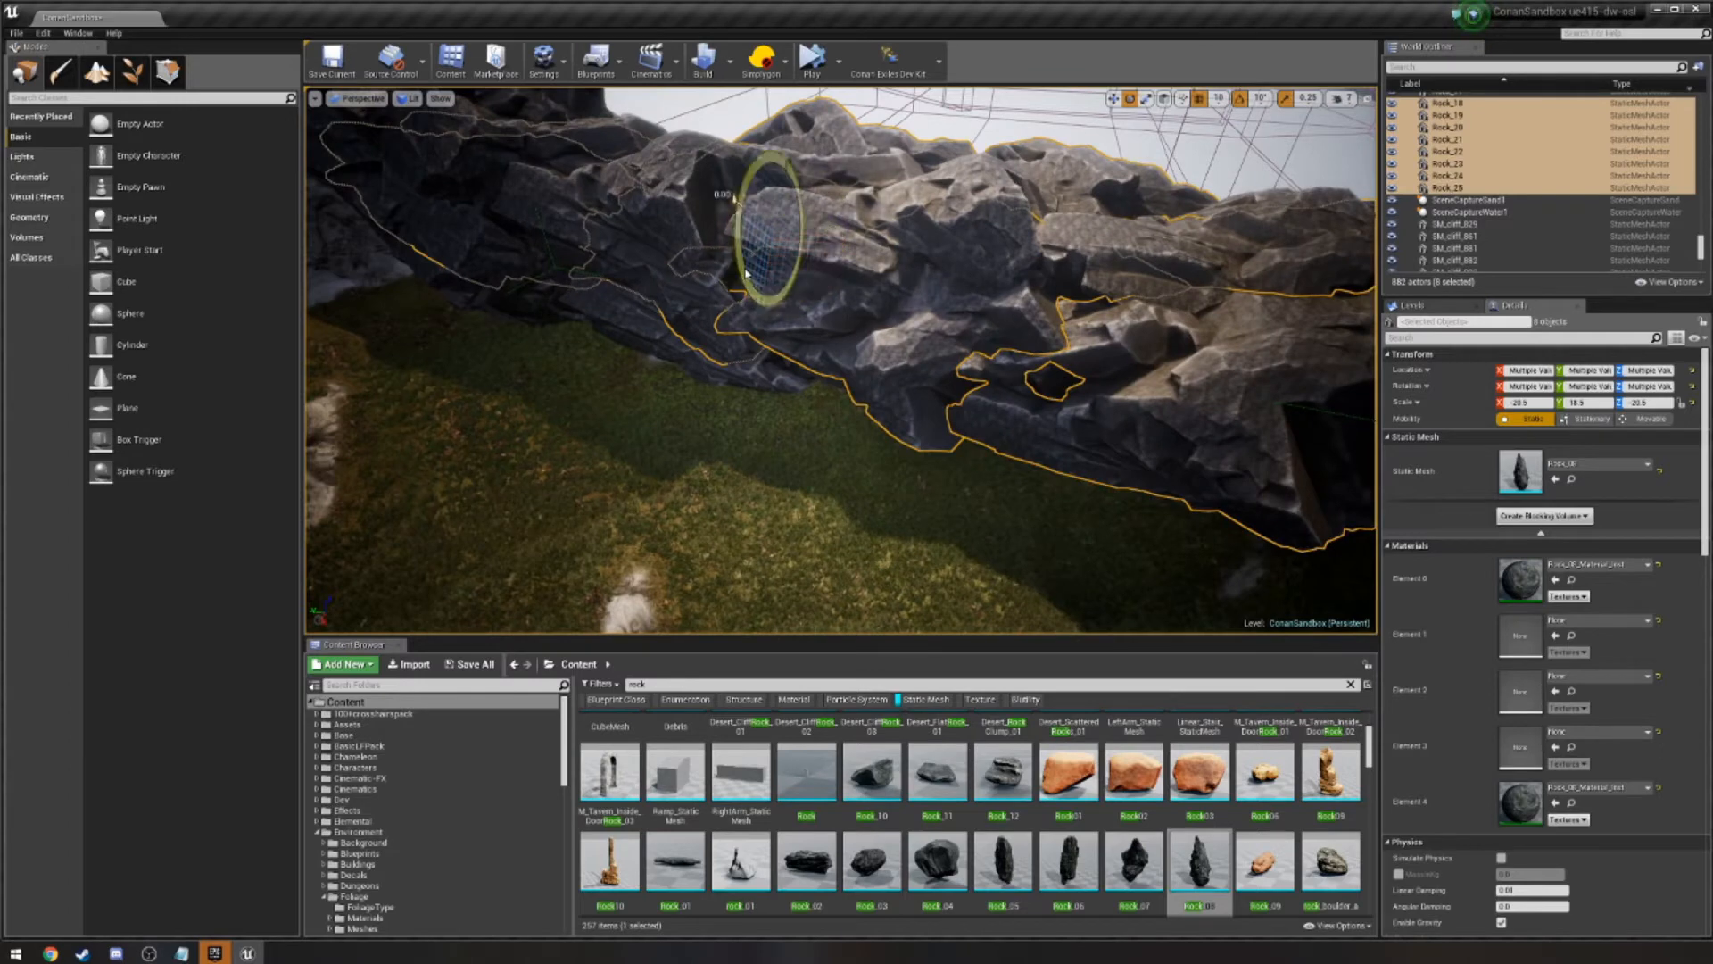
pyautogui.click(790, 228)
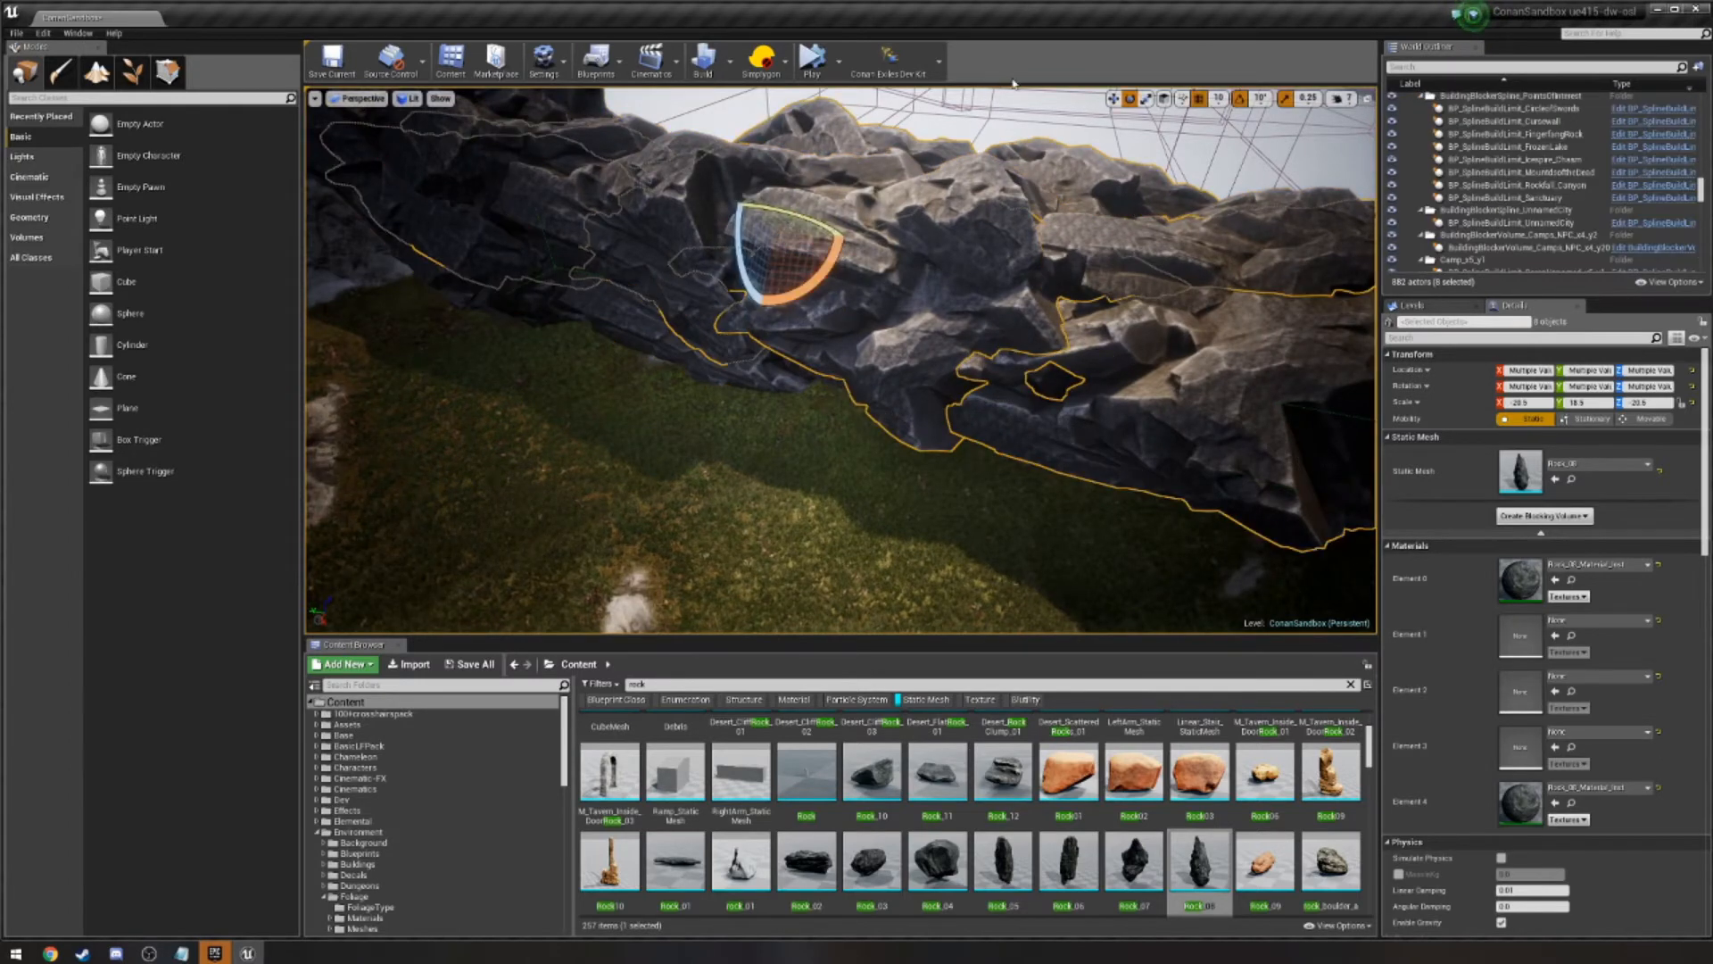
pyautogui.click(1113, 99)
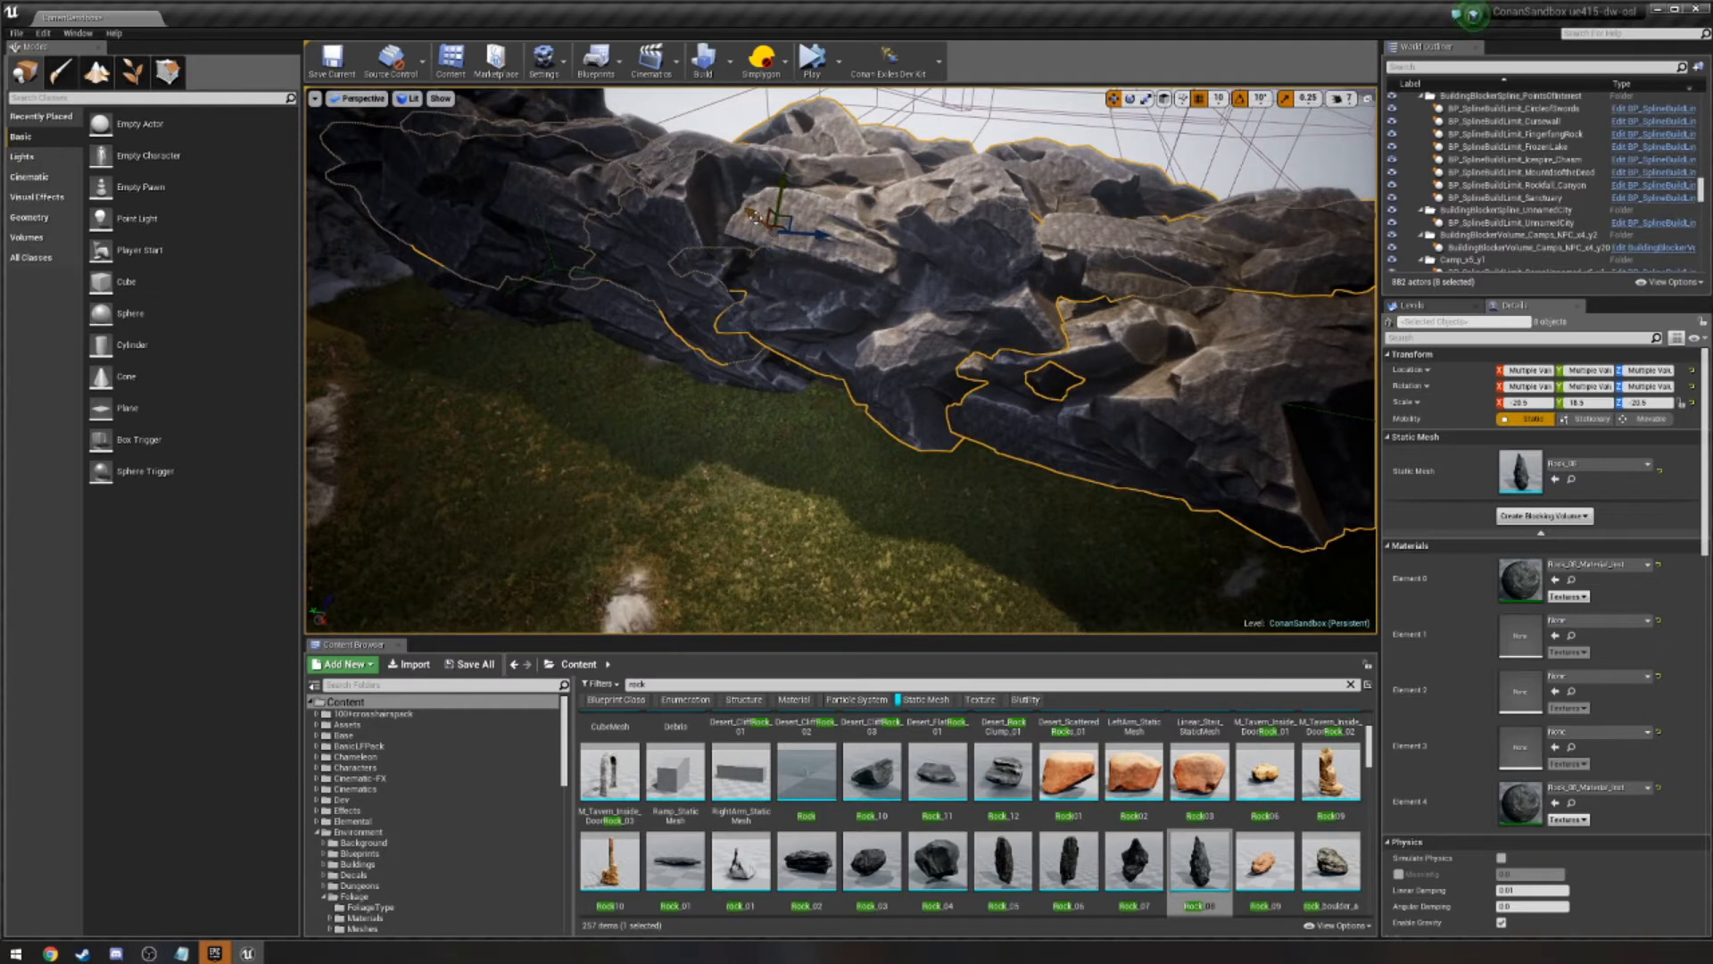
pyautogui.moveTo(755, 216); pyautogui.dragTo(644, 233)
# Place another copy of the rotated boulder group lower in the valley beside the grassy ridge, and deselect it.
pyautogui.moveTo(643, 233); pyautogui.dragTo(826, 258, button='right')
pyautogui.press('s')
pyautogui.press('w')
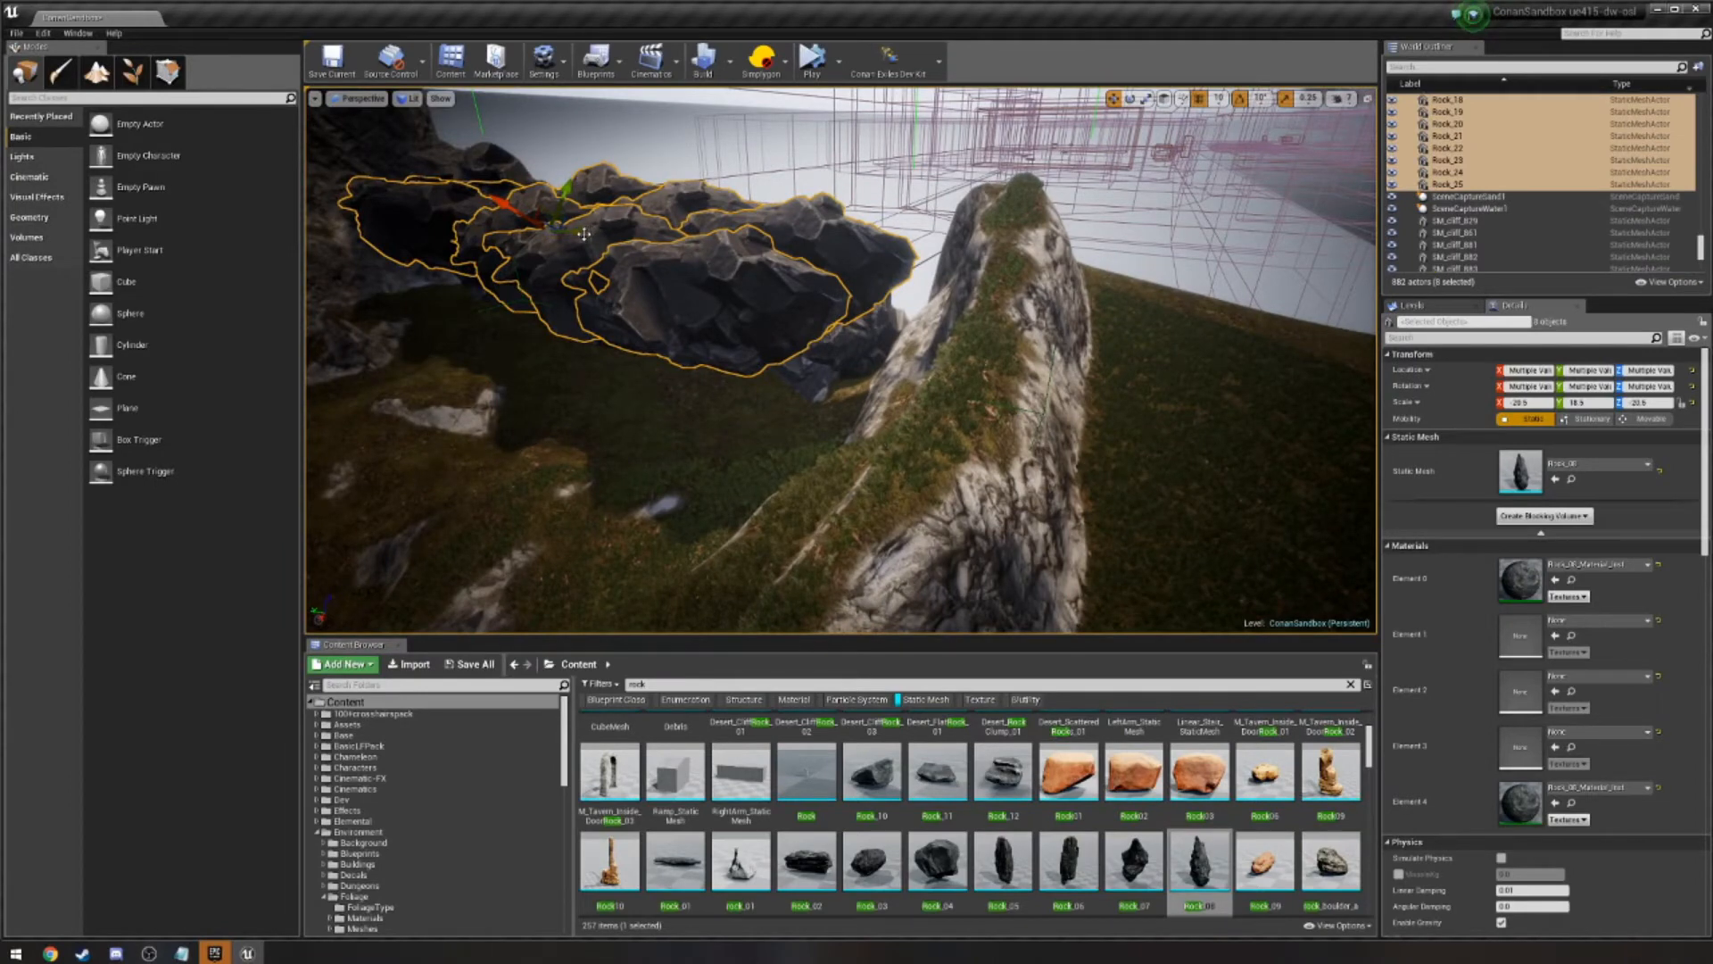
pyautogui.keyDown('alt'); pyautogui.moveTo(585, 234); pyautogui.dragTo(458, 390); pyautogui.keyUp('alt')
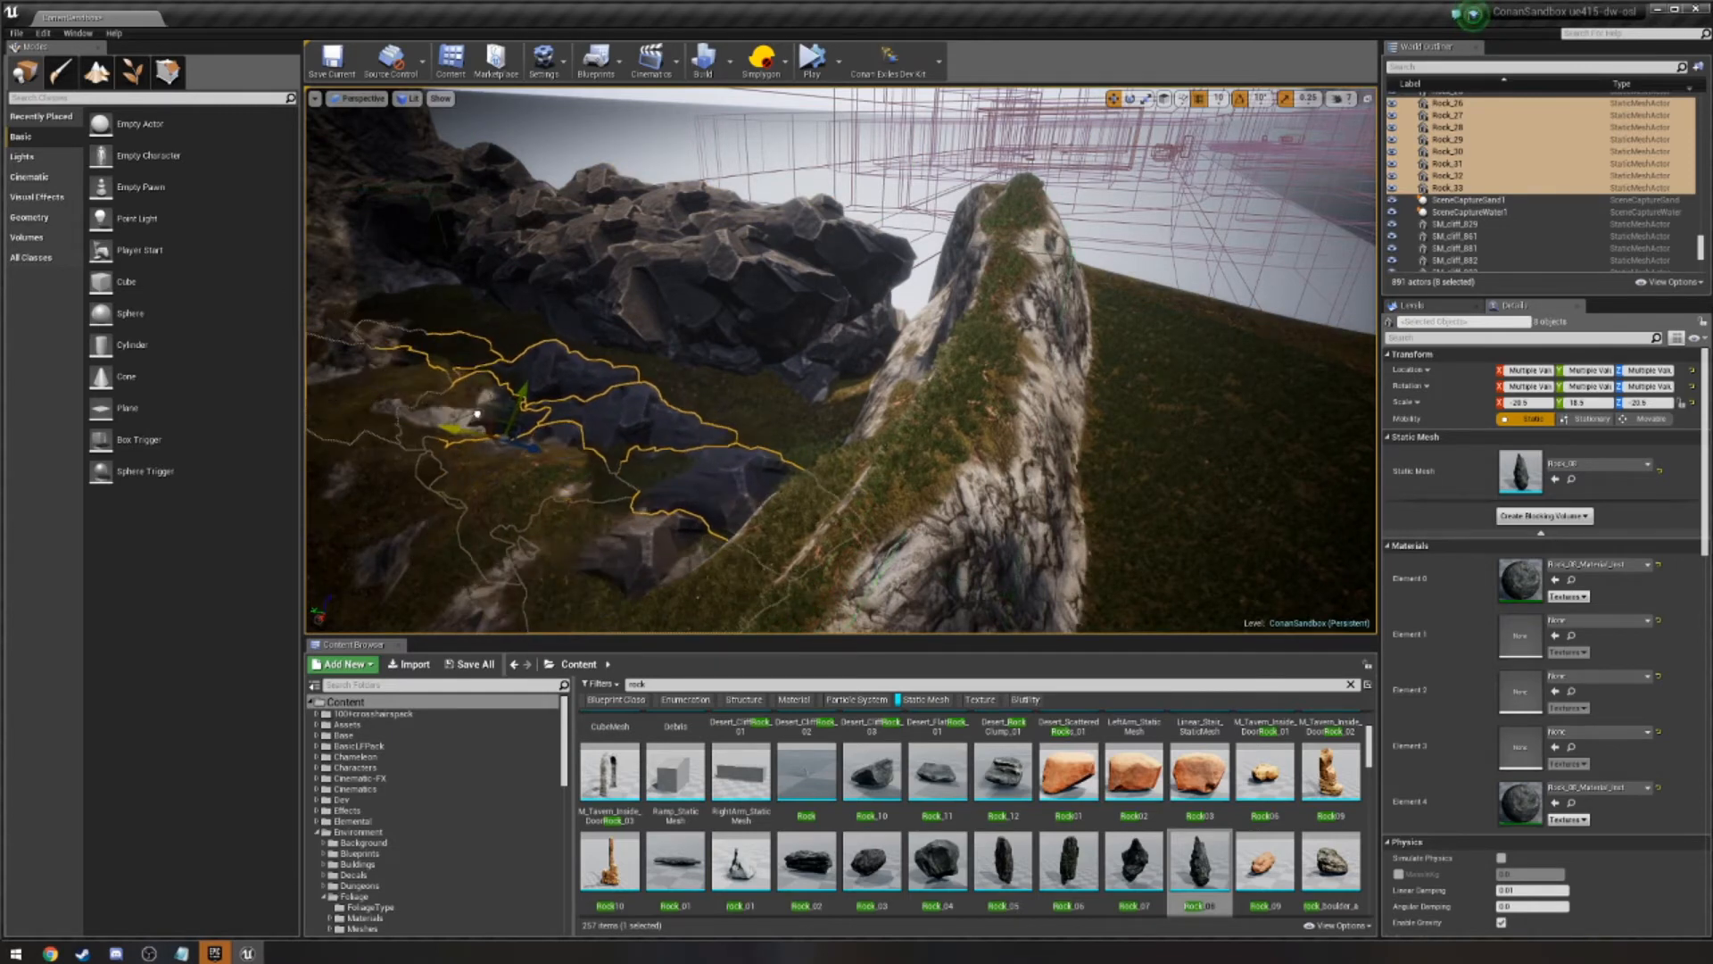
pyautogui.click(751, 409)
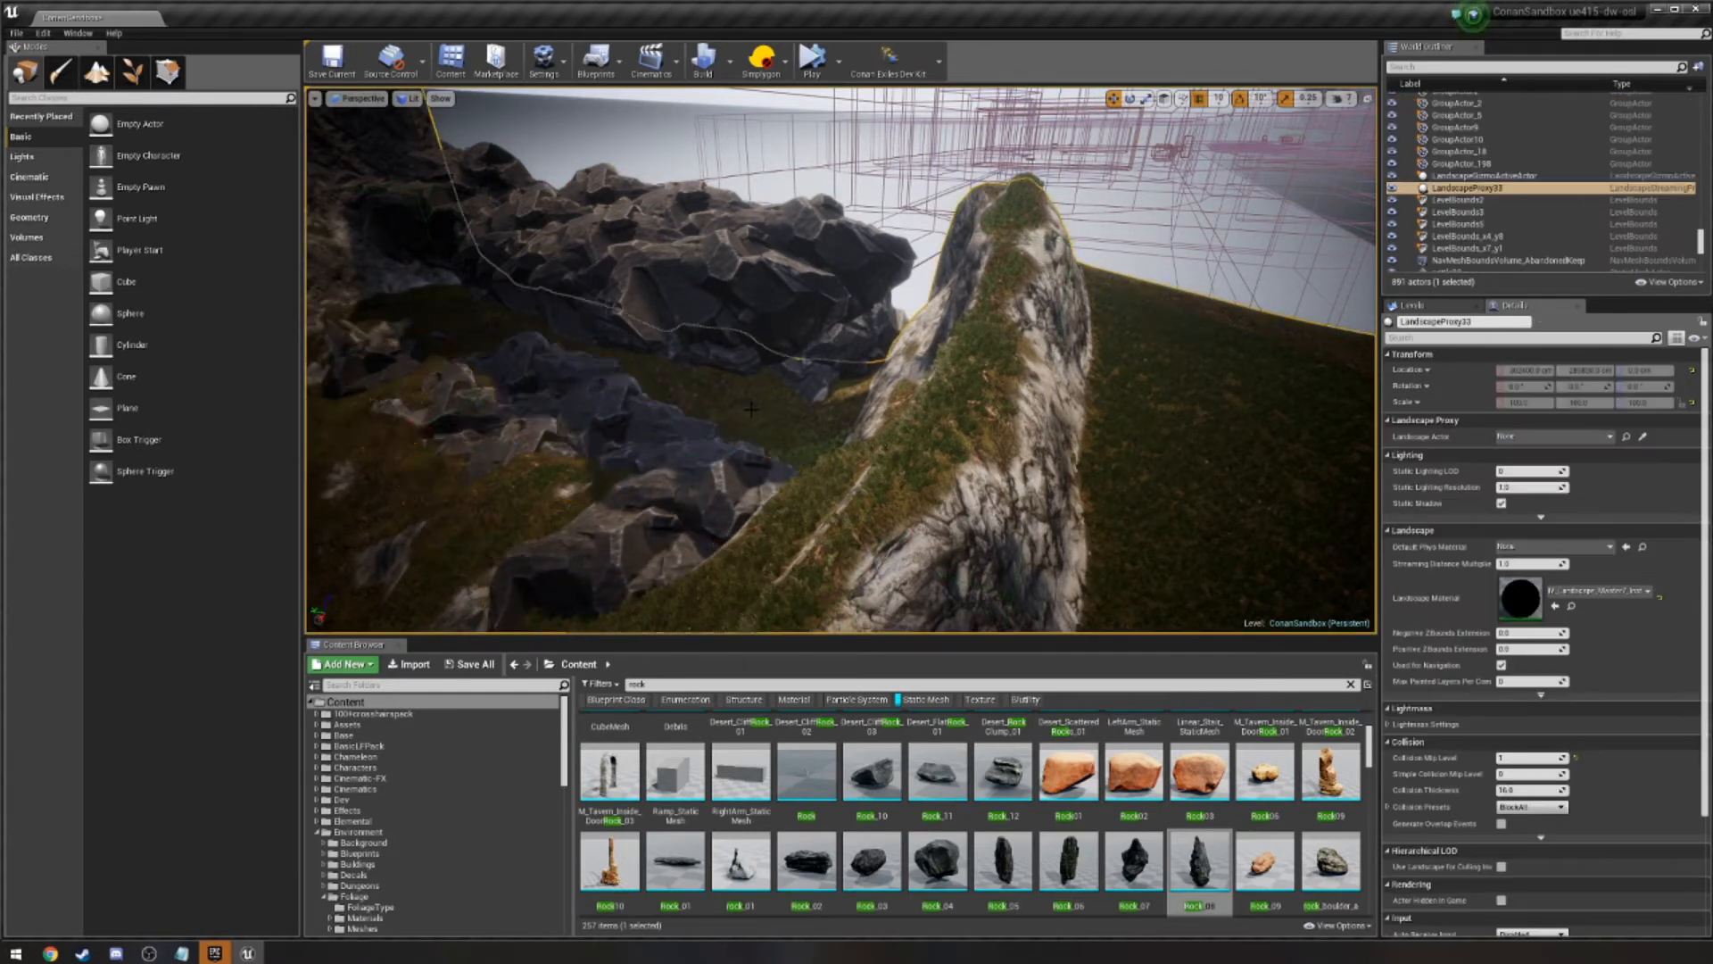
# Ungroup the original boulder group and isolate its end boulder beside the gap at the cliff.
pyautogui.moveTo(751, 410); pyautogui.dragTo(1147, 423, button='right')
pyautogui.press('w')
pyautogui.press('w')
pyautogui.press('w')
pyautogui.click(746, 341)
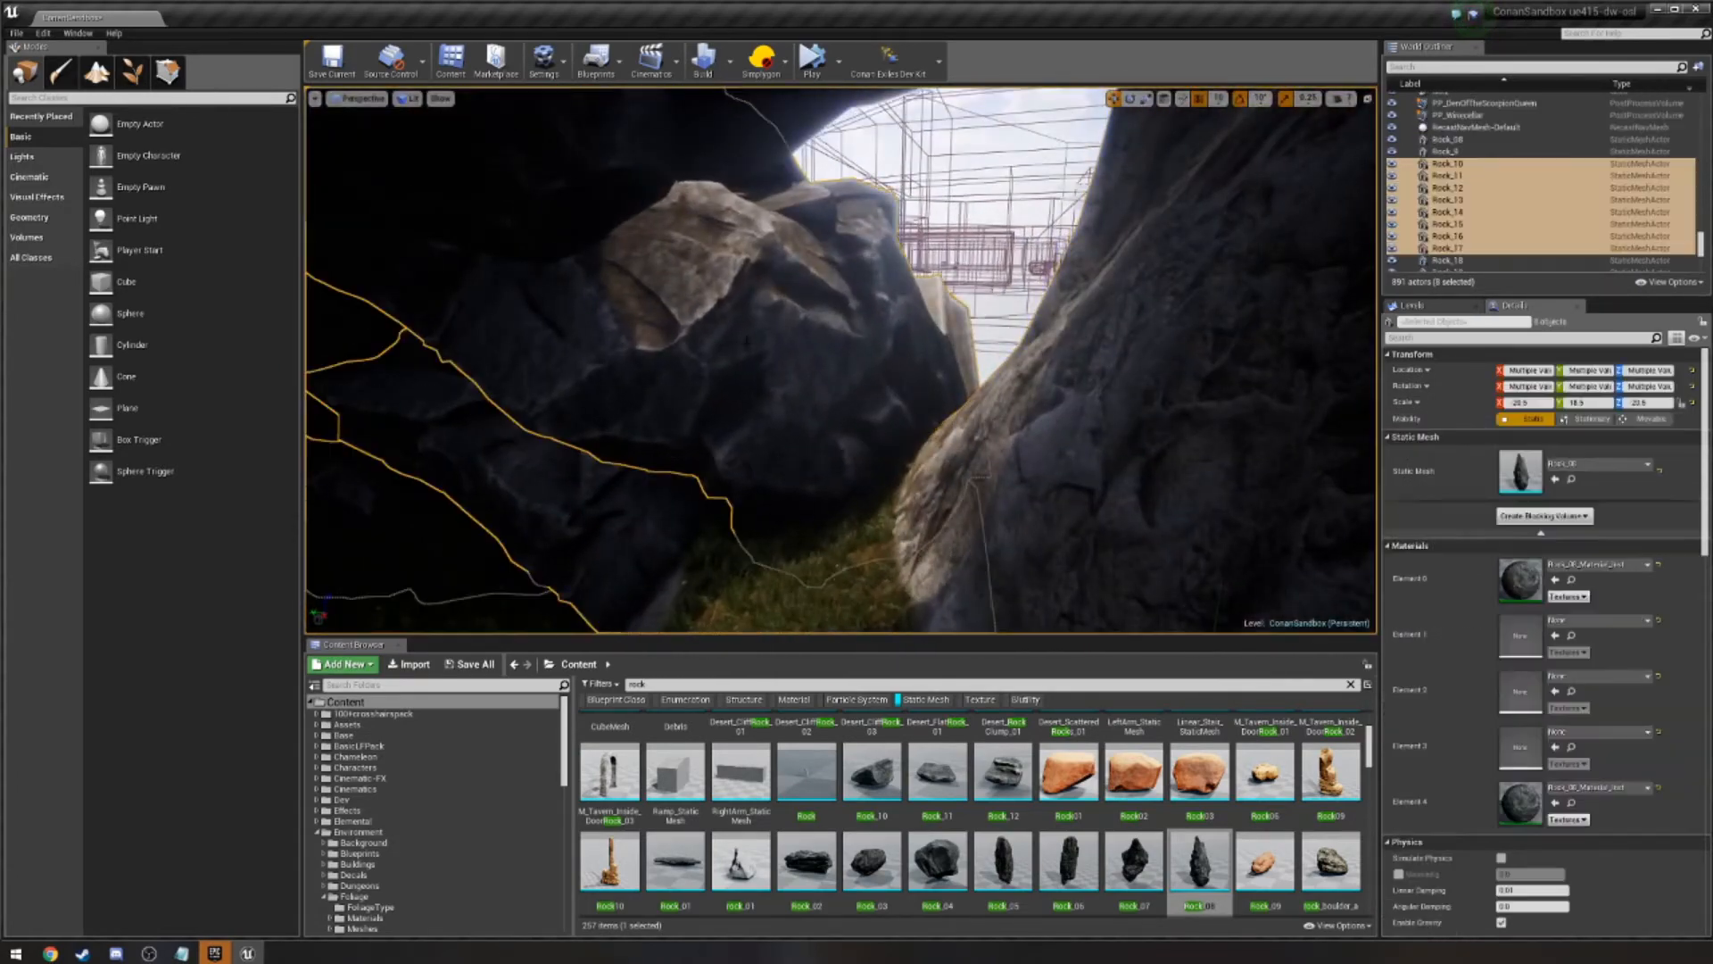
pyautogui.rightClick(812, 300)
pyautogui.moveTo(928, 563)
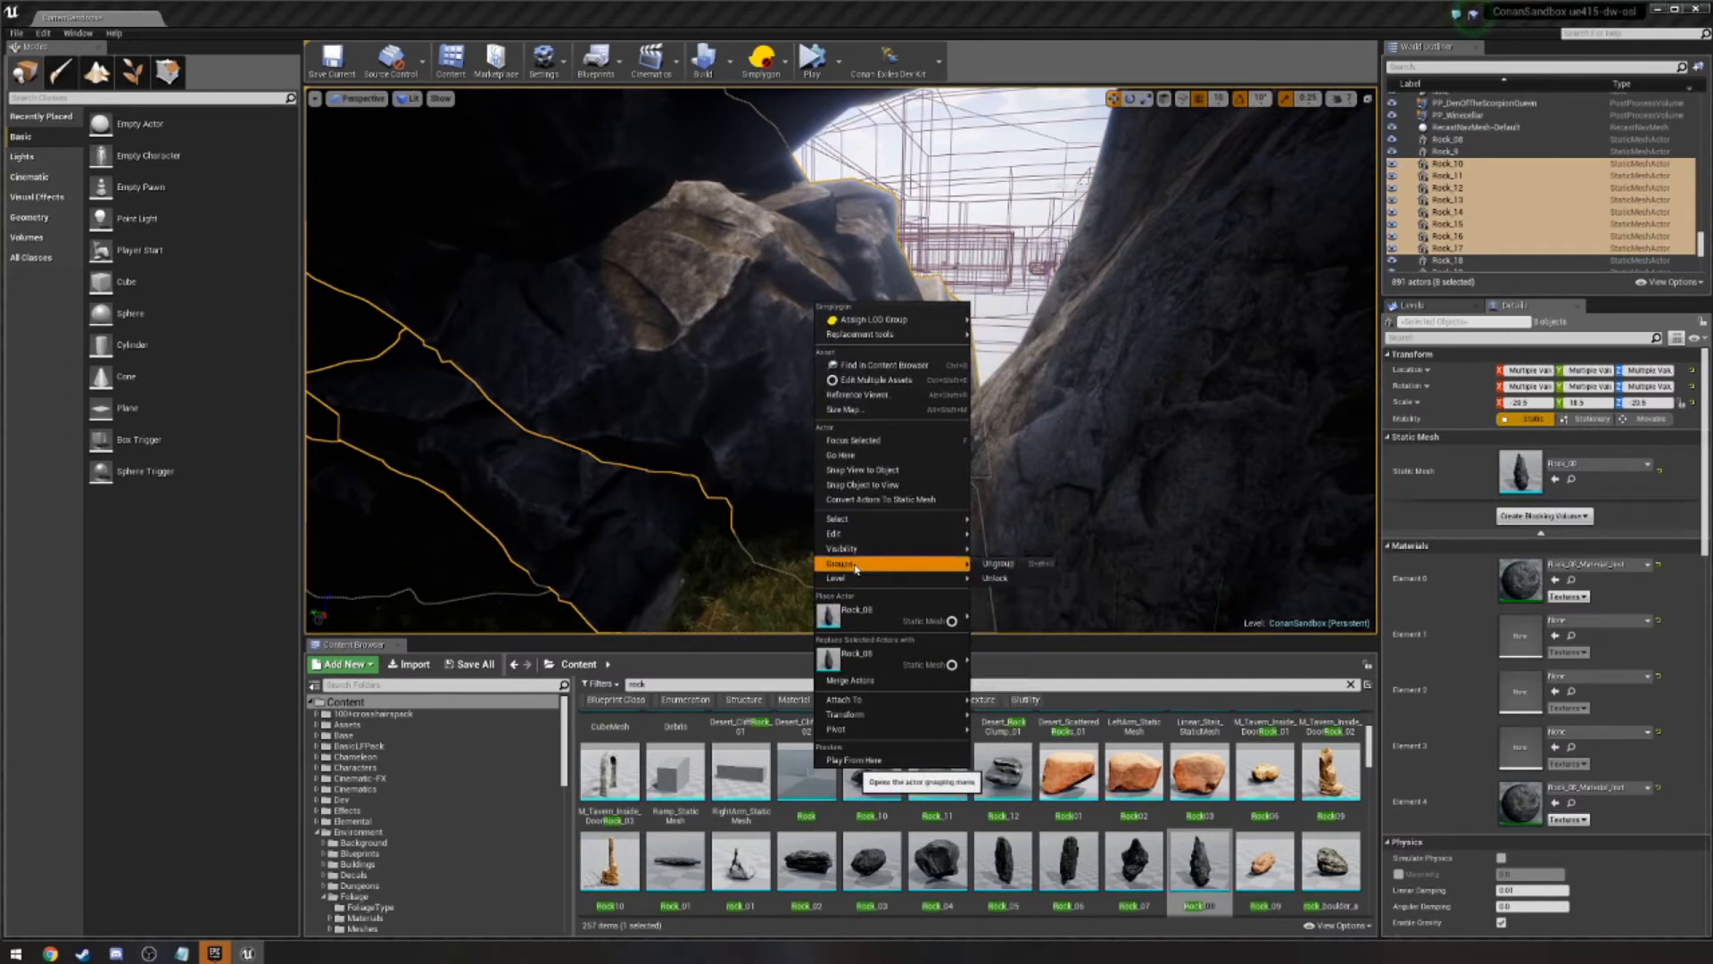
pyautogui.click(1021, 578)
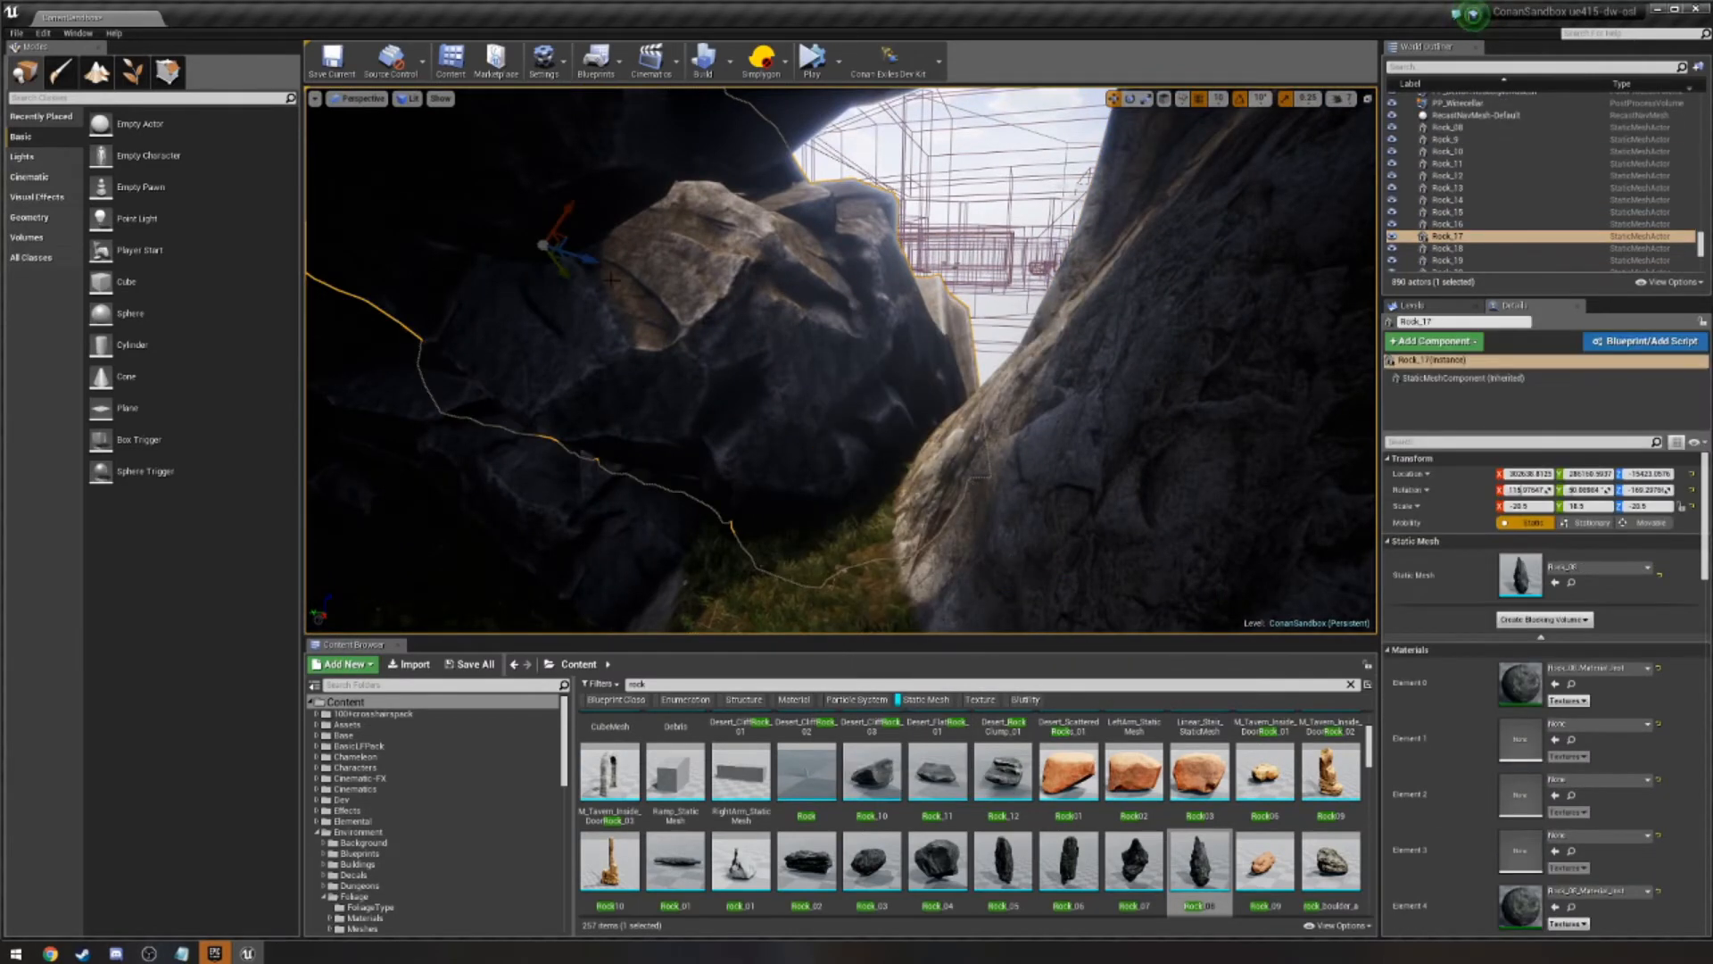
# Duplicate the end boulder to close the gap against the cliff, and adjust the upper copies at the rim.
pyautogui.keyDown('alt'); pyautogui.moveTo(593, 258); pyautogui.dragTo(886, 356); pyautogui.keyUp('alt')
pyautogui.keyDown('alt'); pyautogui.moveTo(848, 300); pyautogui.dragTo(994, 52); pyautogui.keyUp('alt')
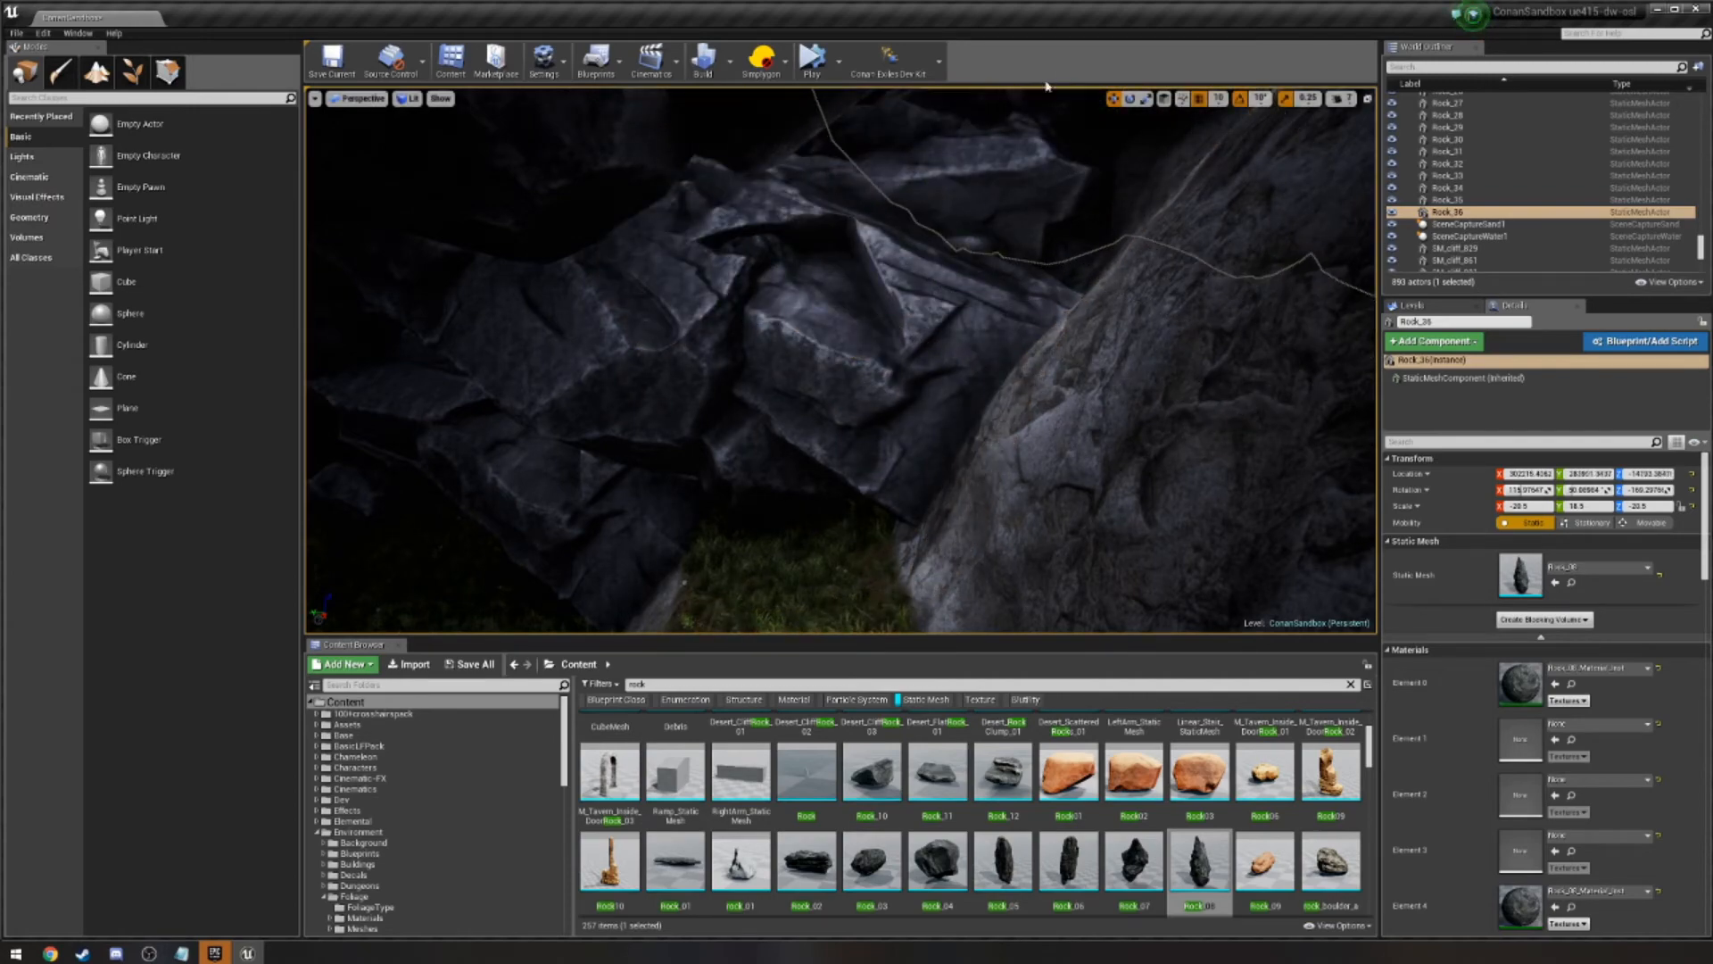
pyautogui.press('f')
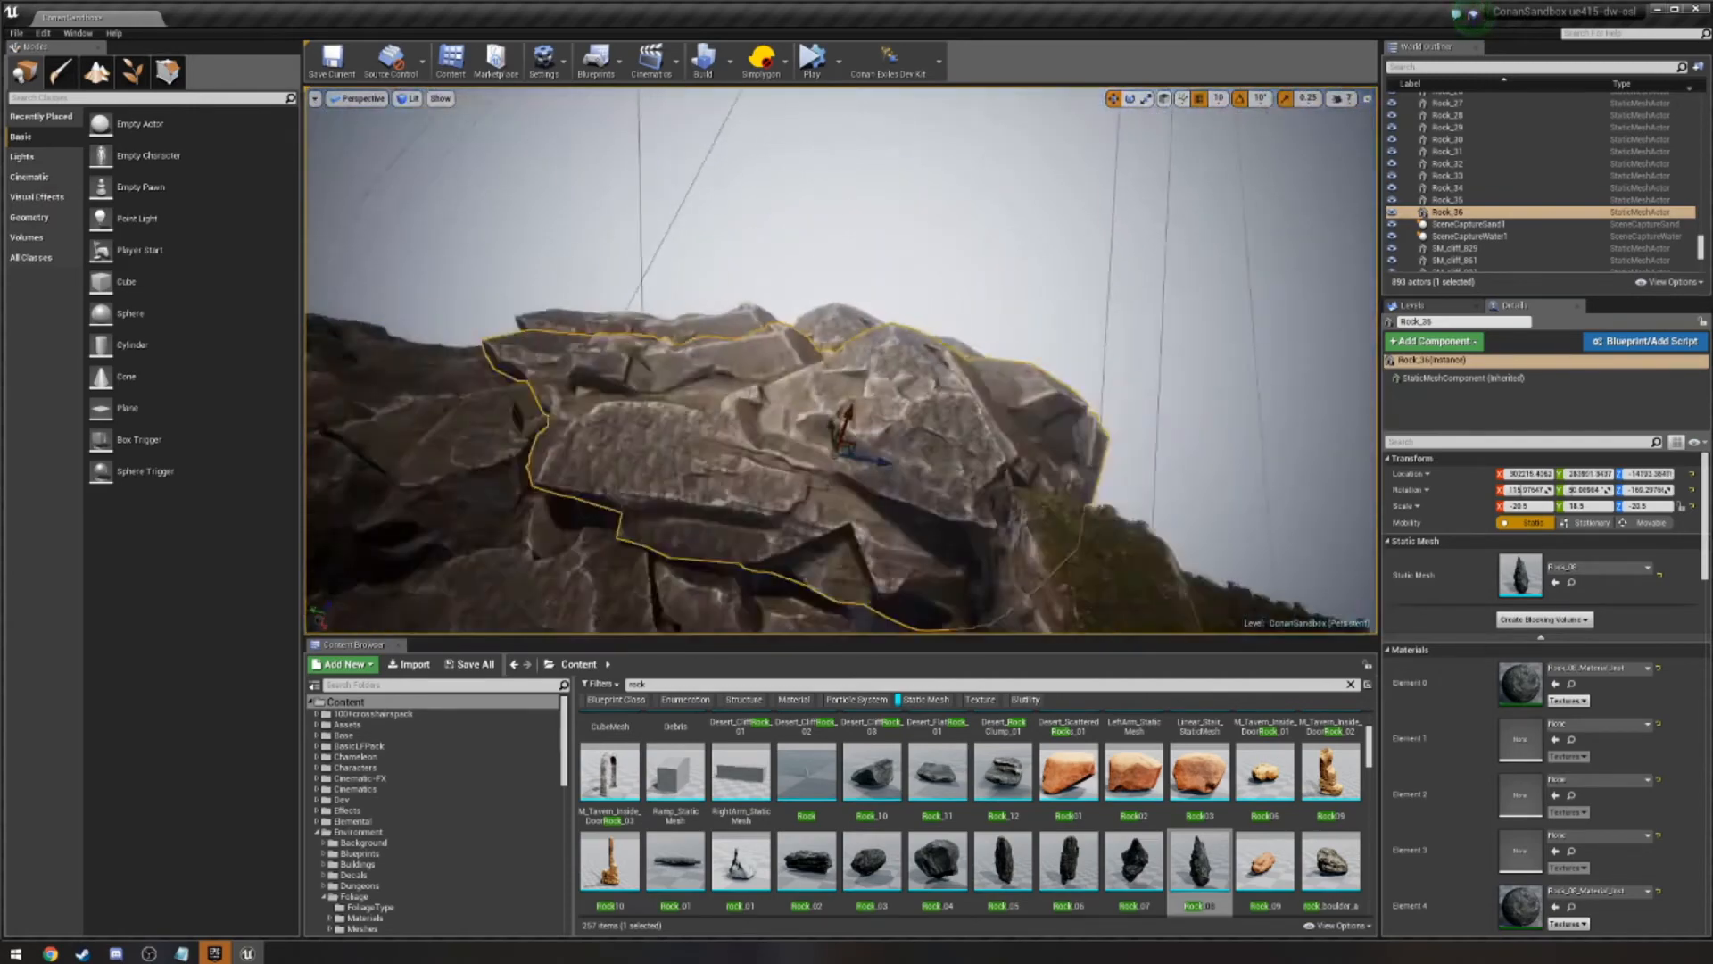
pyautogui.moveTo(843, 230)
pyautogui.mouseDown(button='right')
pyautogui.moveTo(839, 294)
pyautogui.moveTo(843, 230)
pyautogui.mouseUp(button='right')
pyautogui.moveTo(864, 234); pyautogui.dragTo(879, 291)
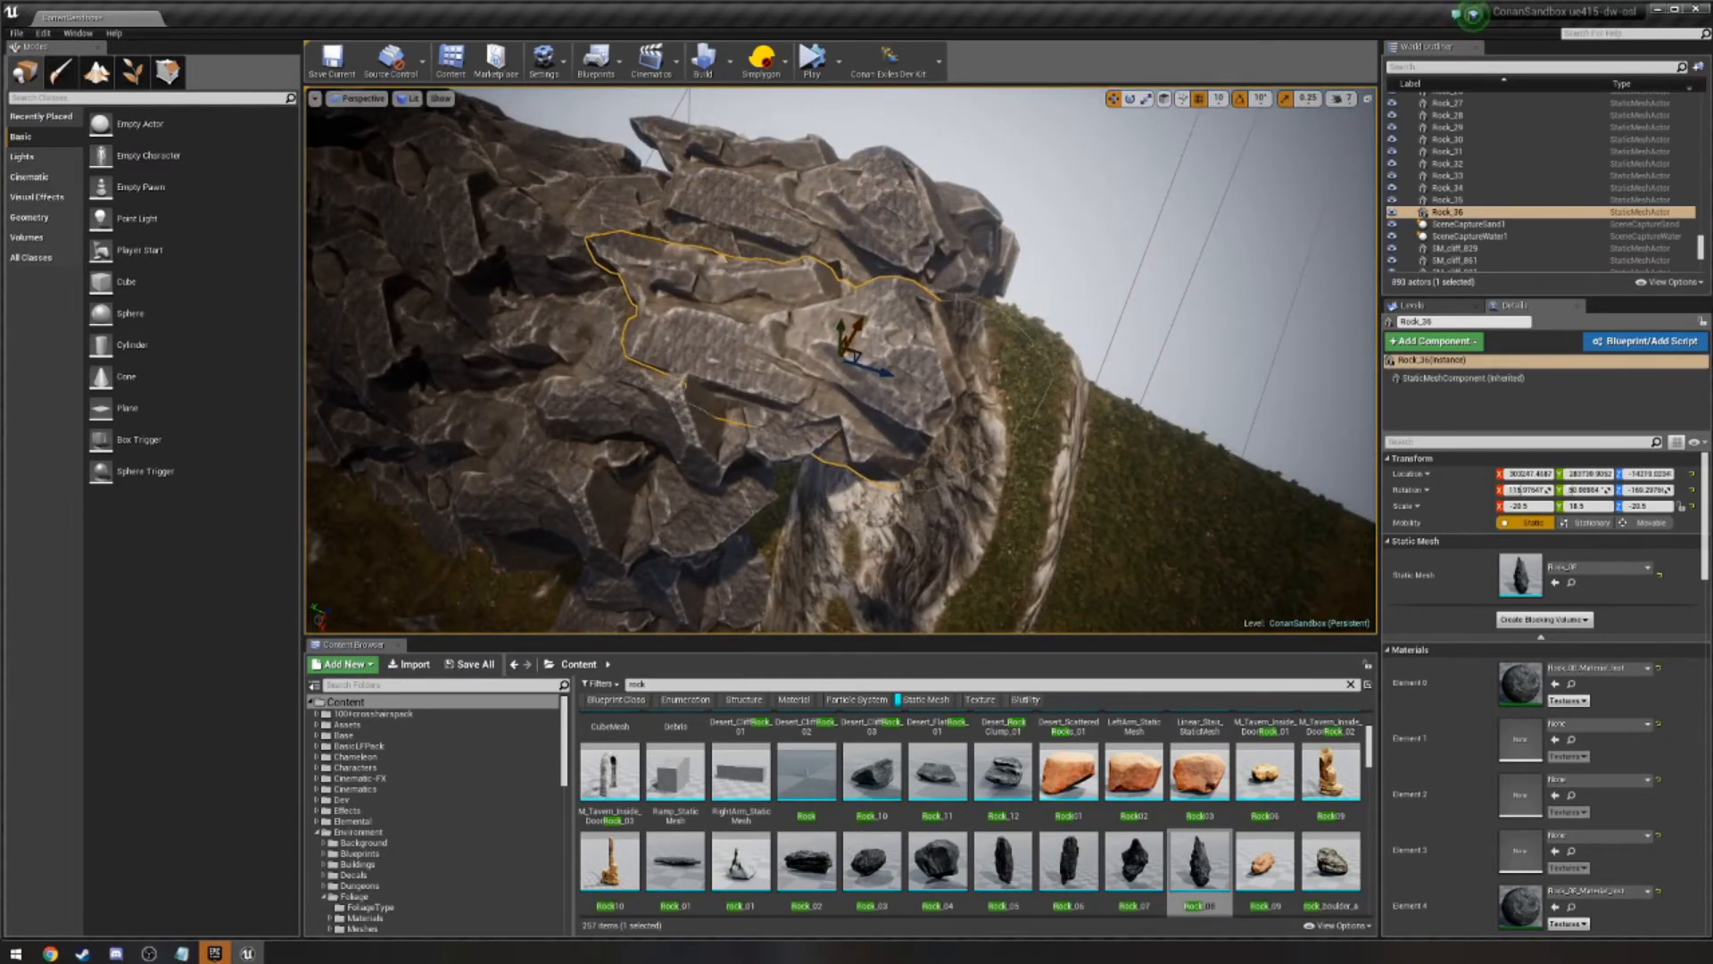
pyautogui.click(854, 249)
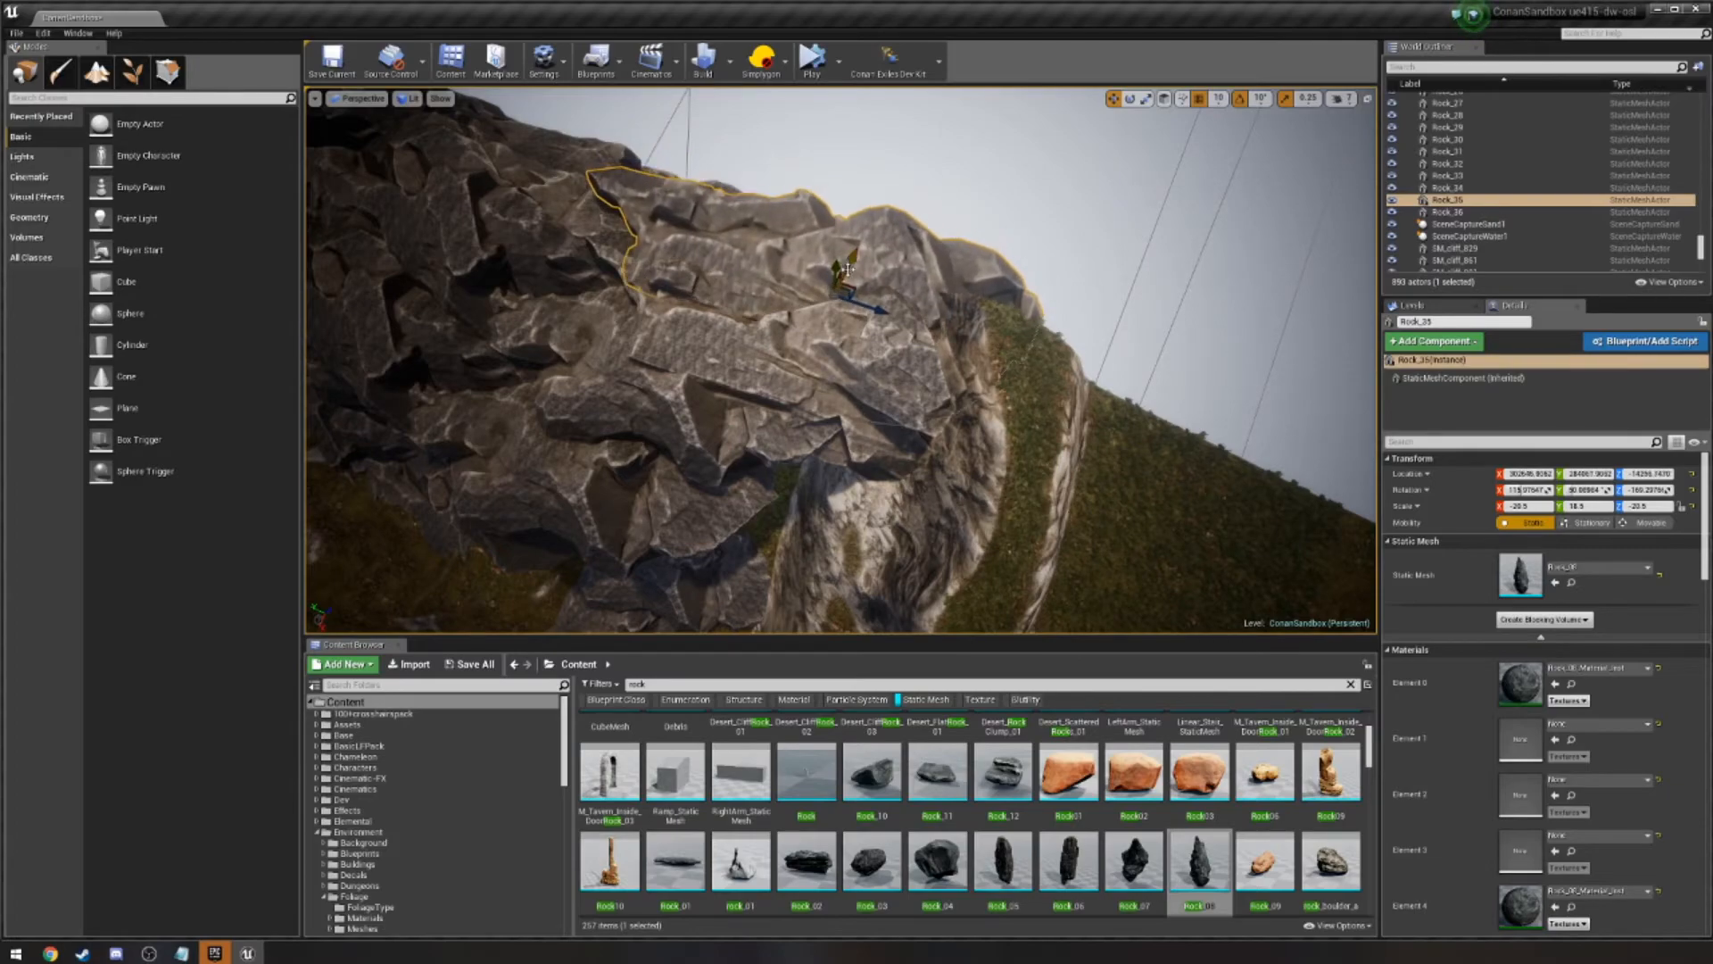
# Search the static meshes for tent, and place SM_CA_Tent_Small_1b and SM_CA_Tent_Small_1c on the grassy valley floor.
pyautogui.moveTo(848, 270); pyautogui.dragTo(888, 286, button='right')
pyautogui.press('w')
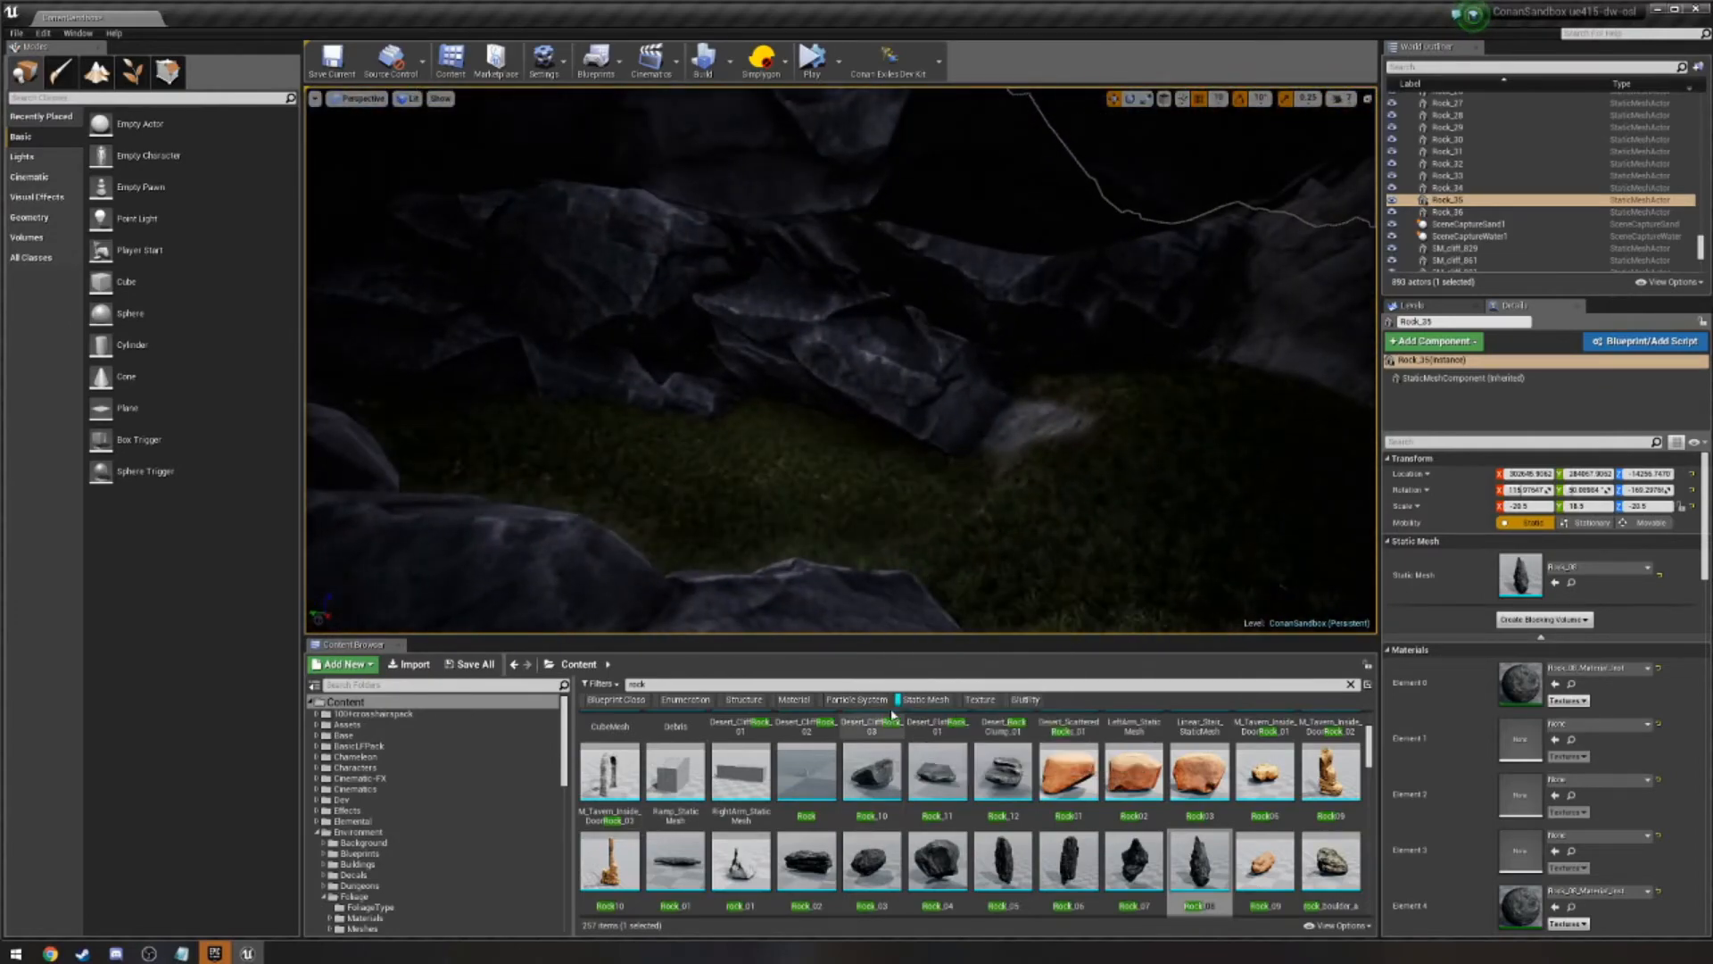
pyautogui.click(925, 701)
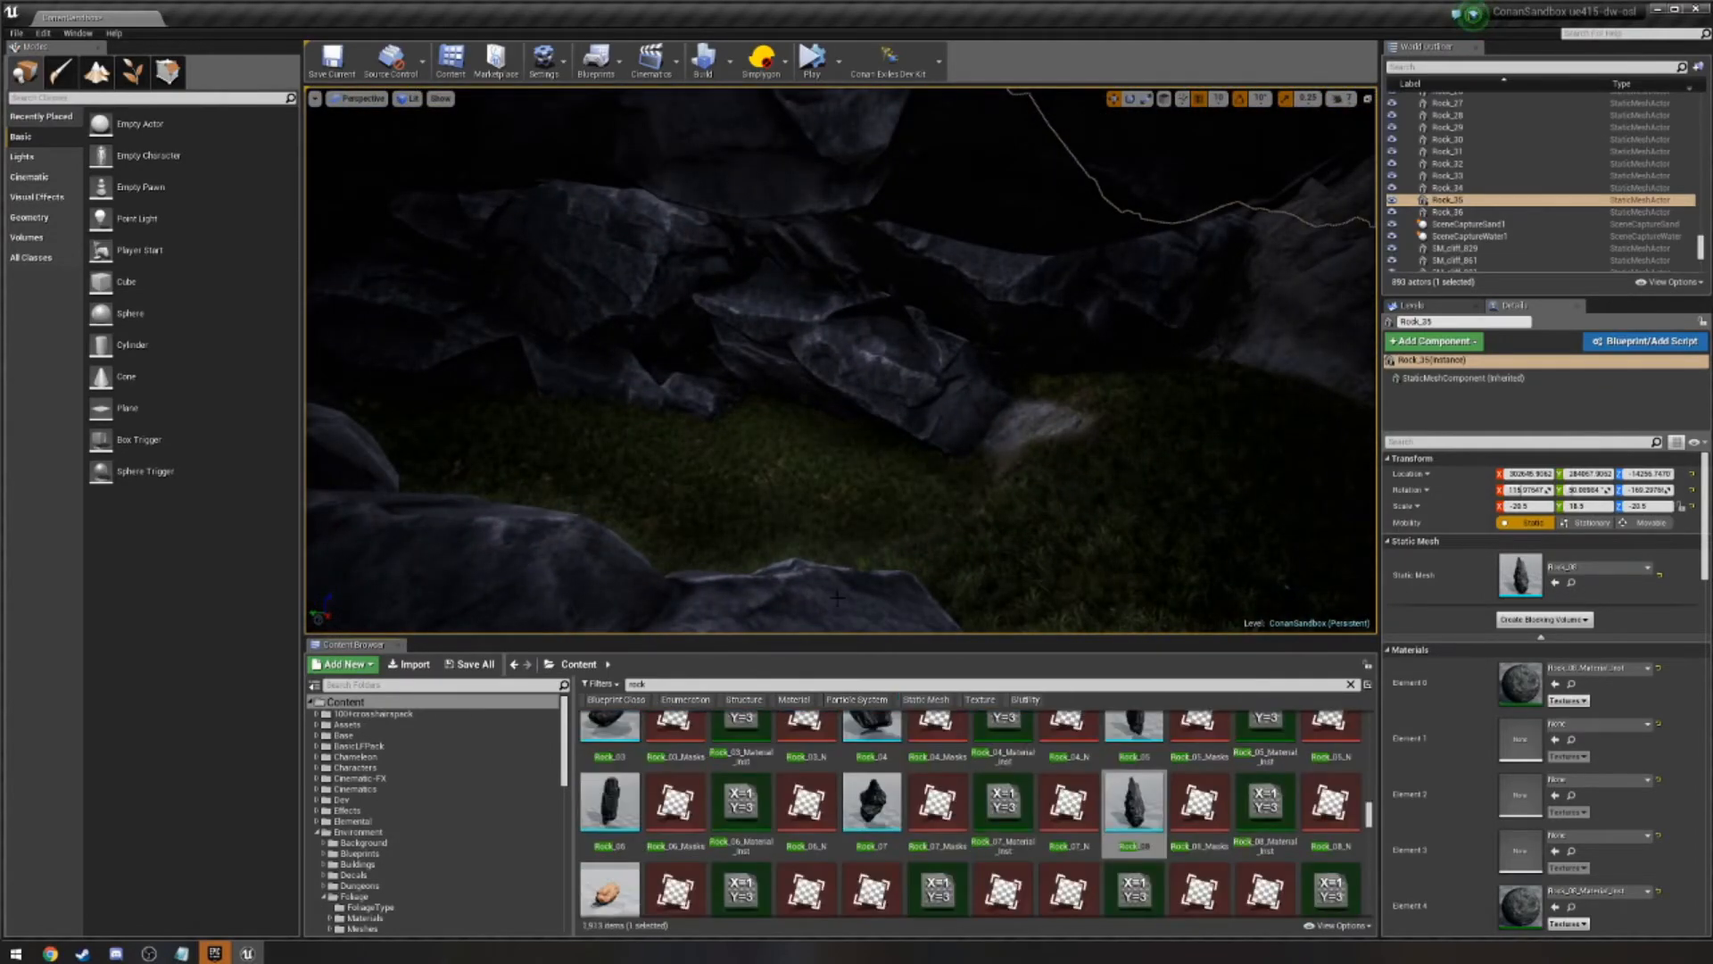
pyautogui.moveTo(892, 401); pyautogui.dragTo(1053, 426, button='right')
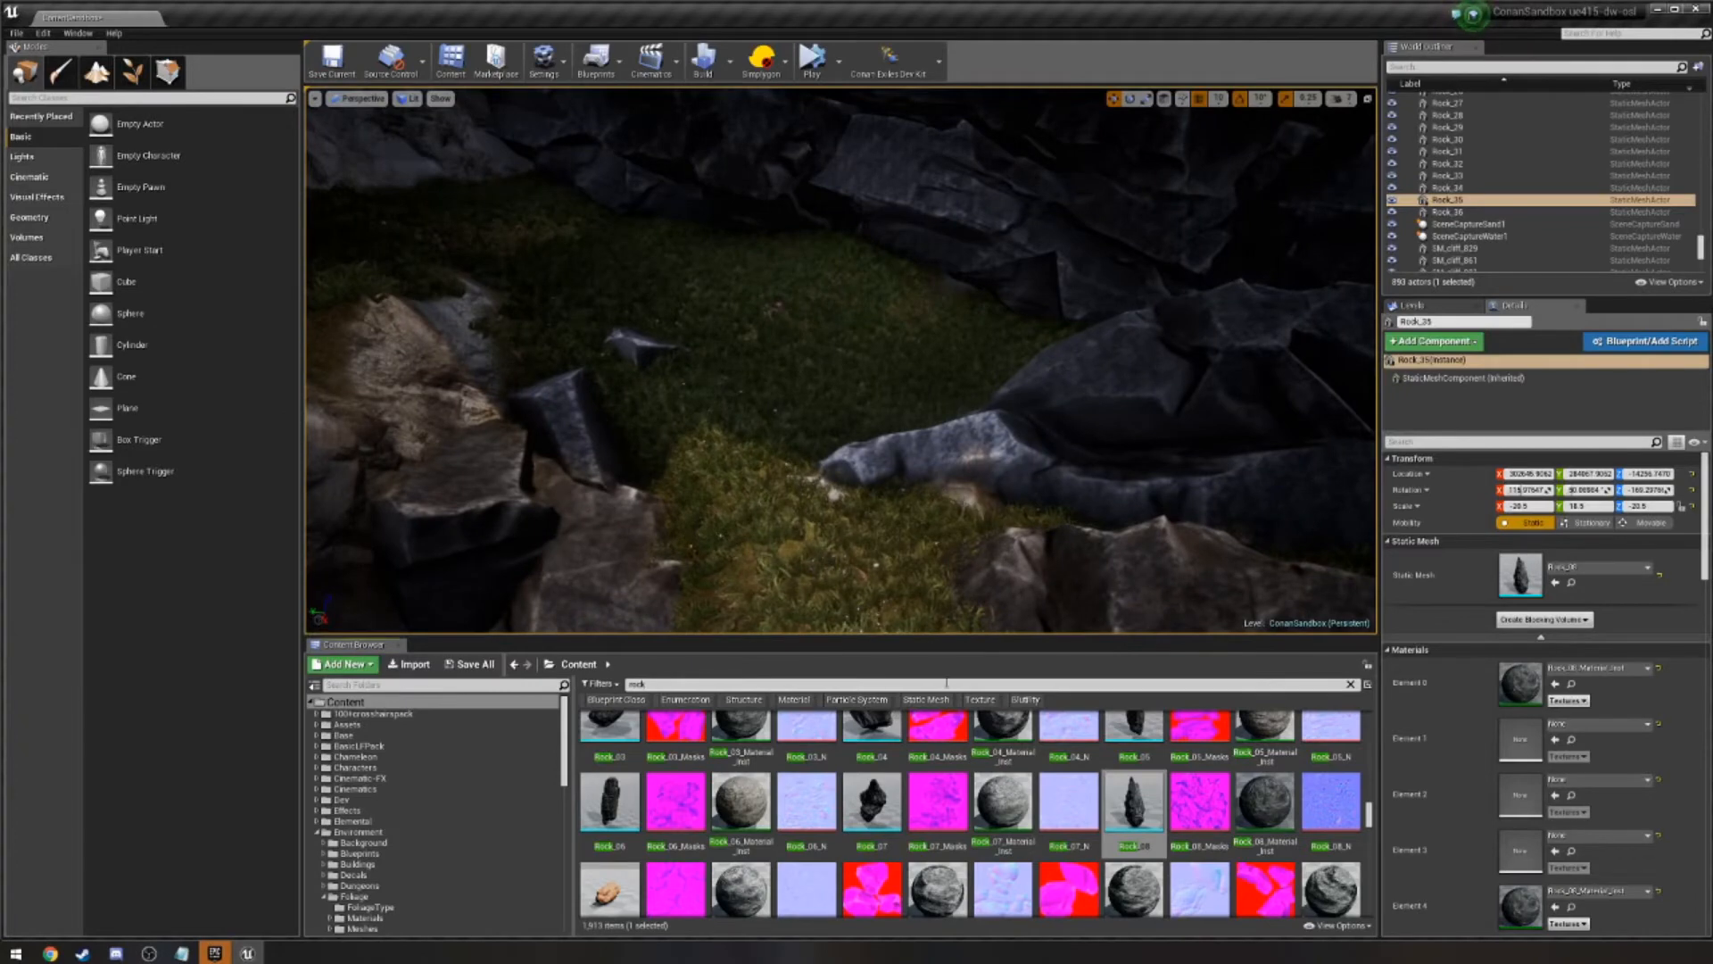
pyautogui.click(944, 702)
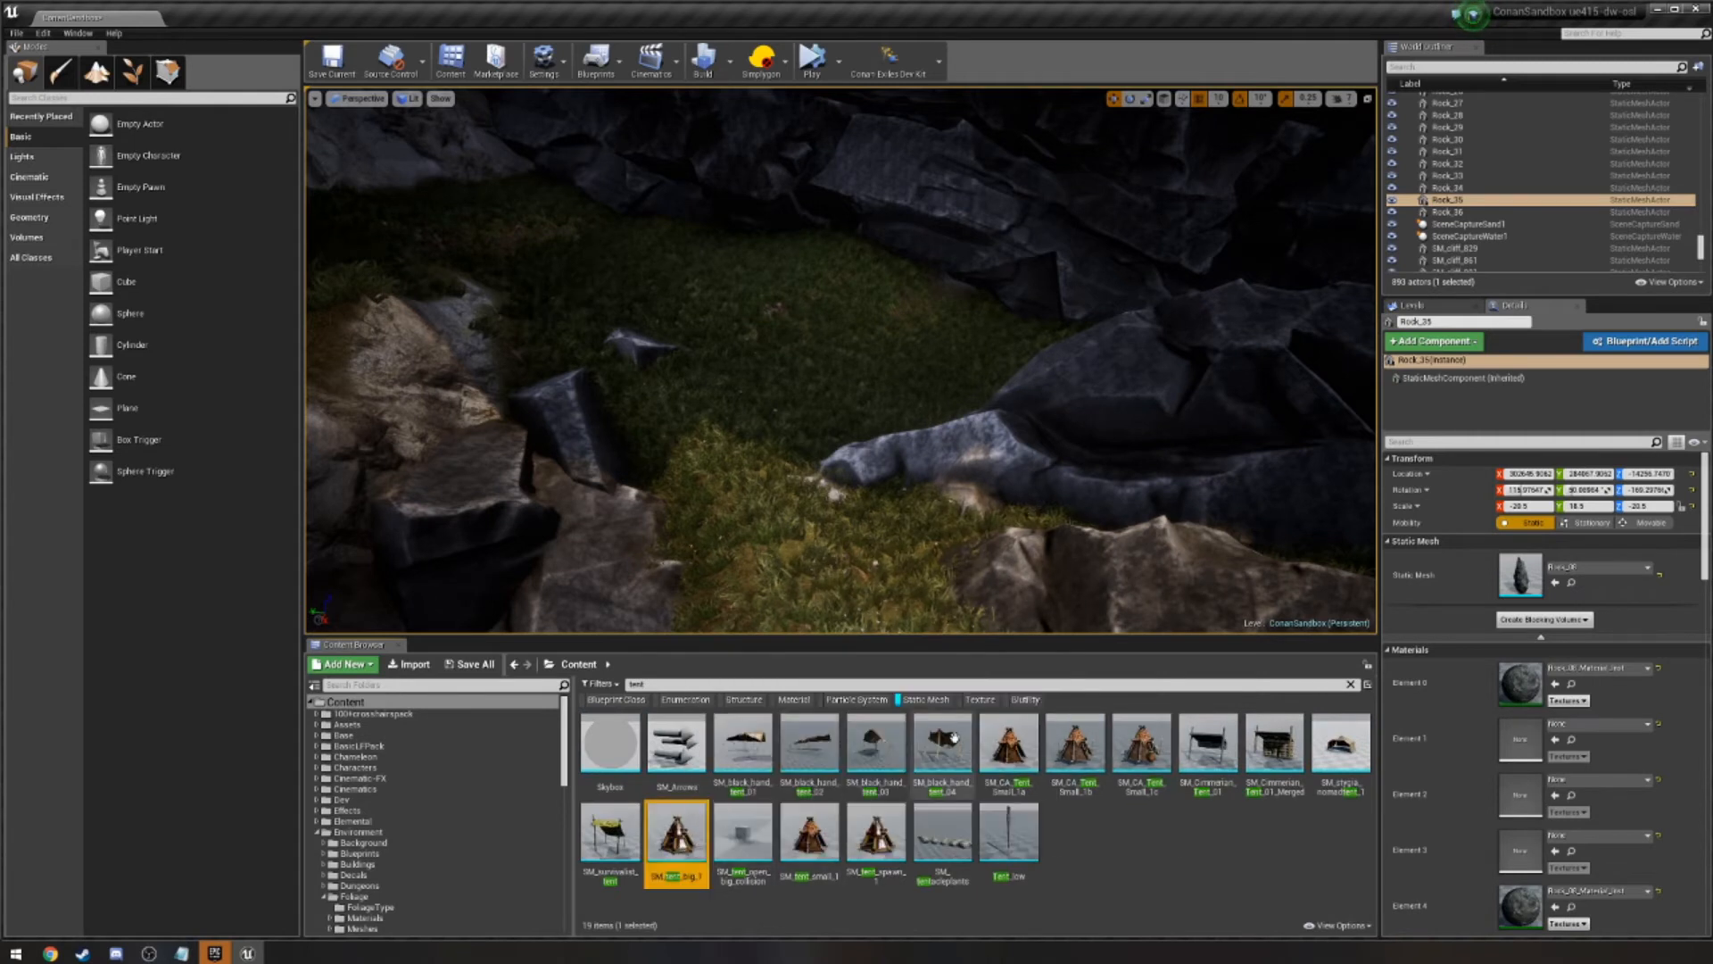
pyautogui.click(1031, 745)
pyautogui.click(1141, 750)
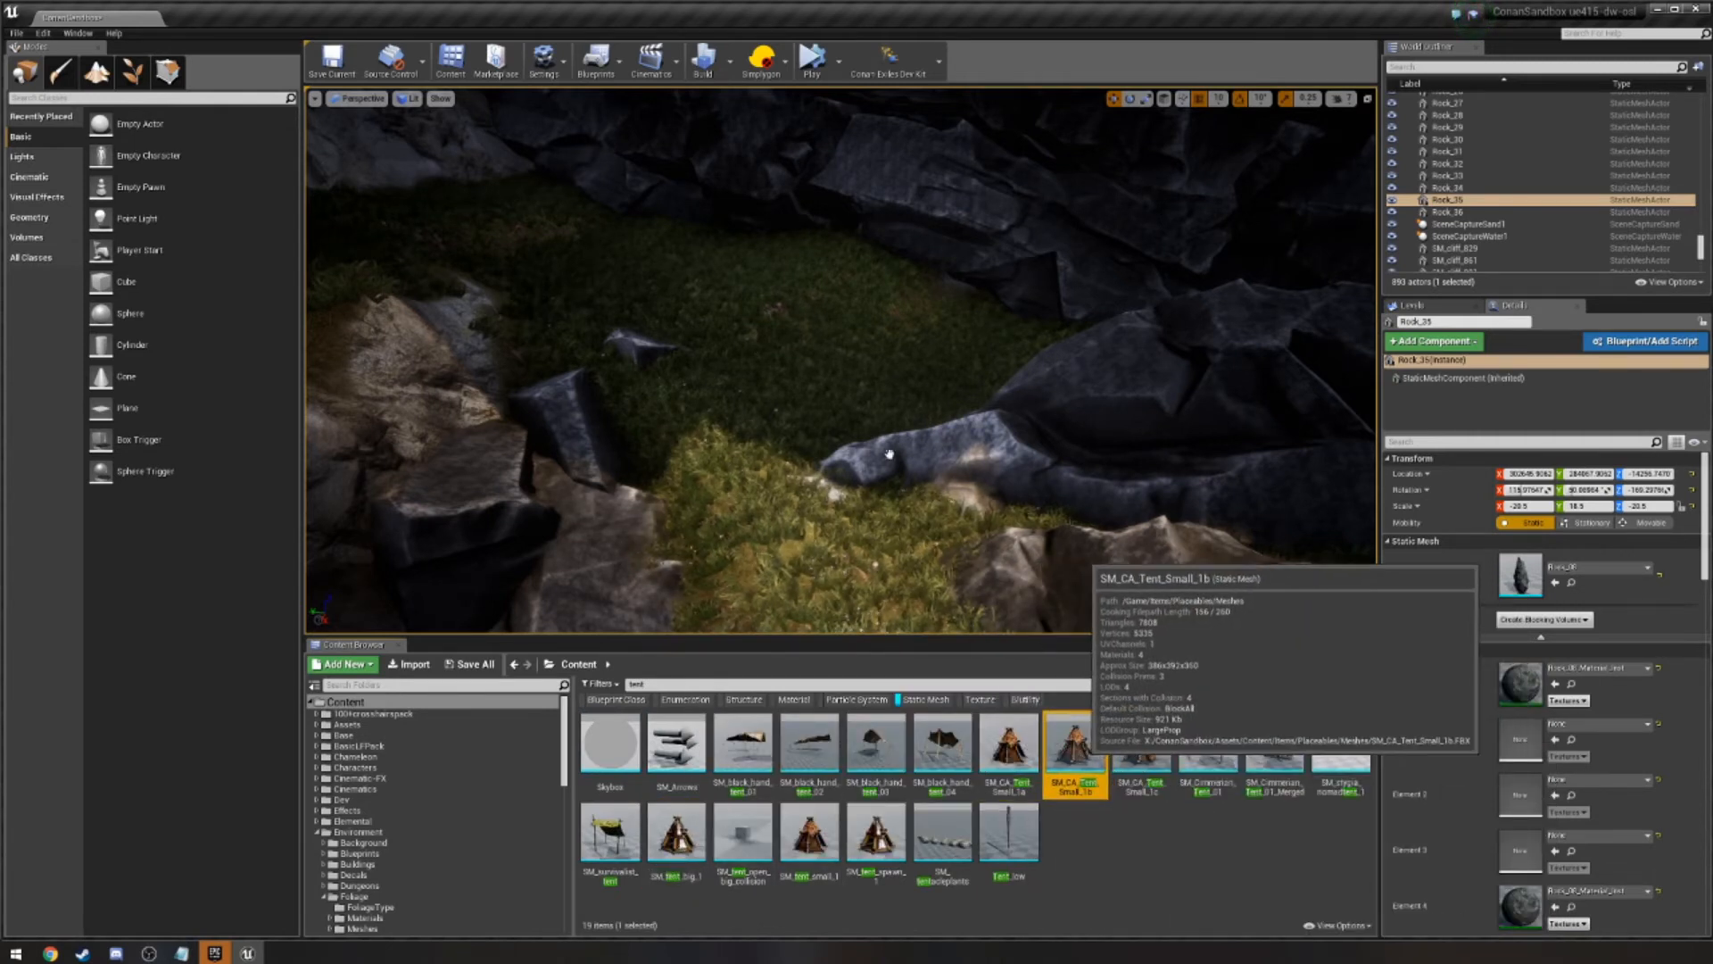
pyautogui.moveTo(1072, 748); pyautogui.dragTo(750, 282)
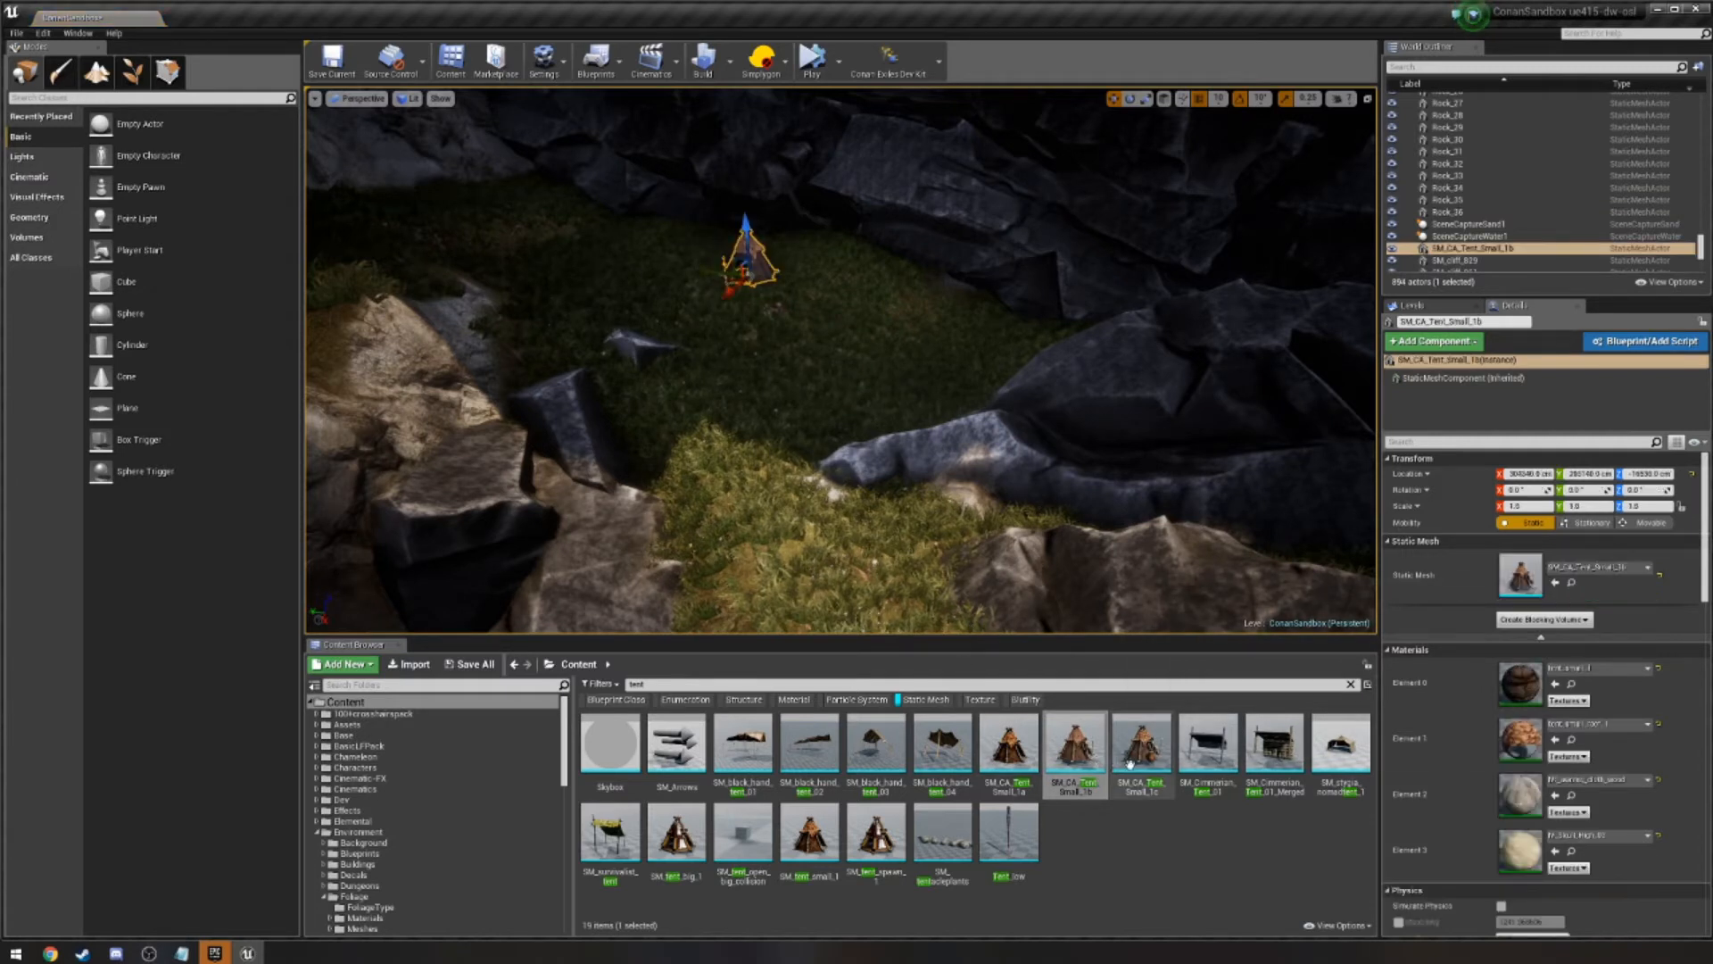
pyautogui.moveTo(1129, 765); pyautogui.dragTo(665, 294)
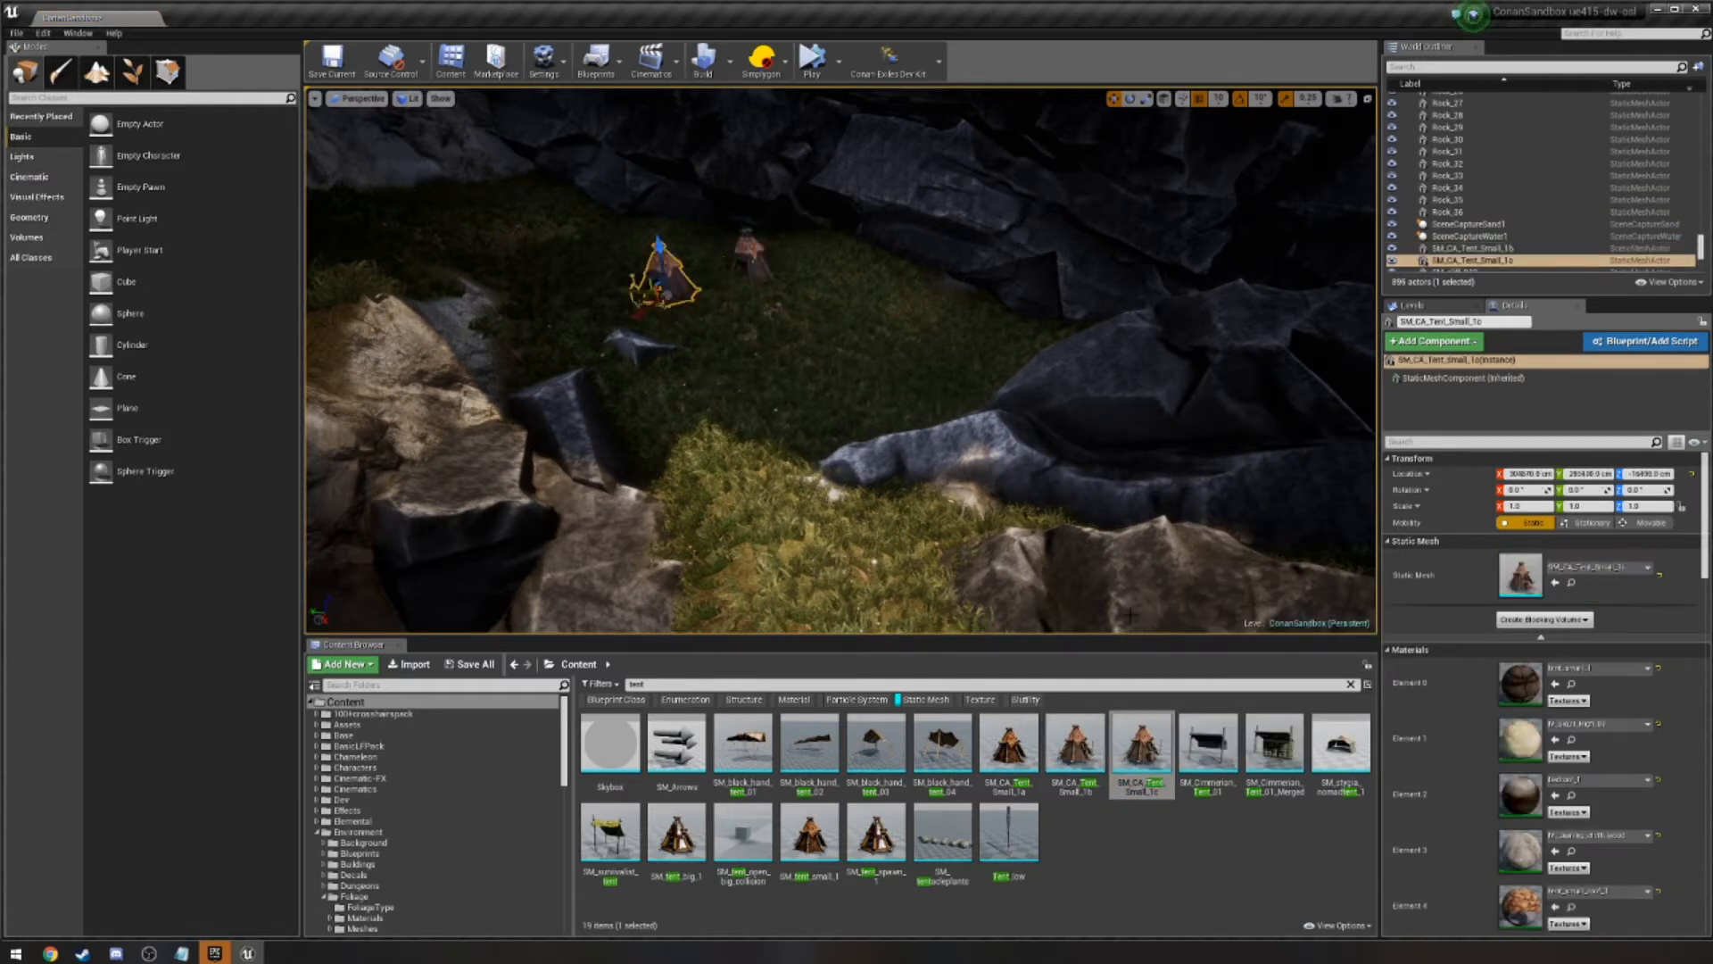
# Search blueprint classes and static meshes for fire, and place the BP_CA_Bonfire_1a blueprint between the two tents.
pyautogui.click(1340, 745)
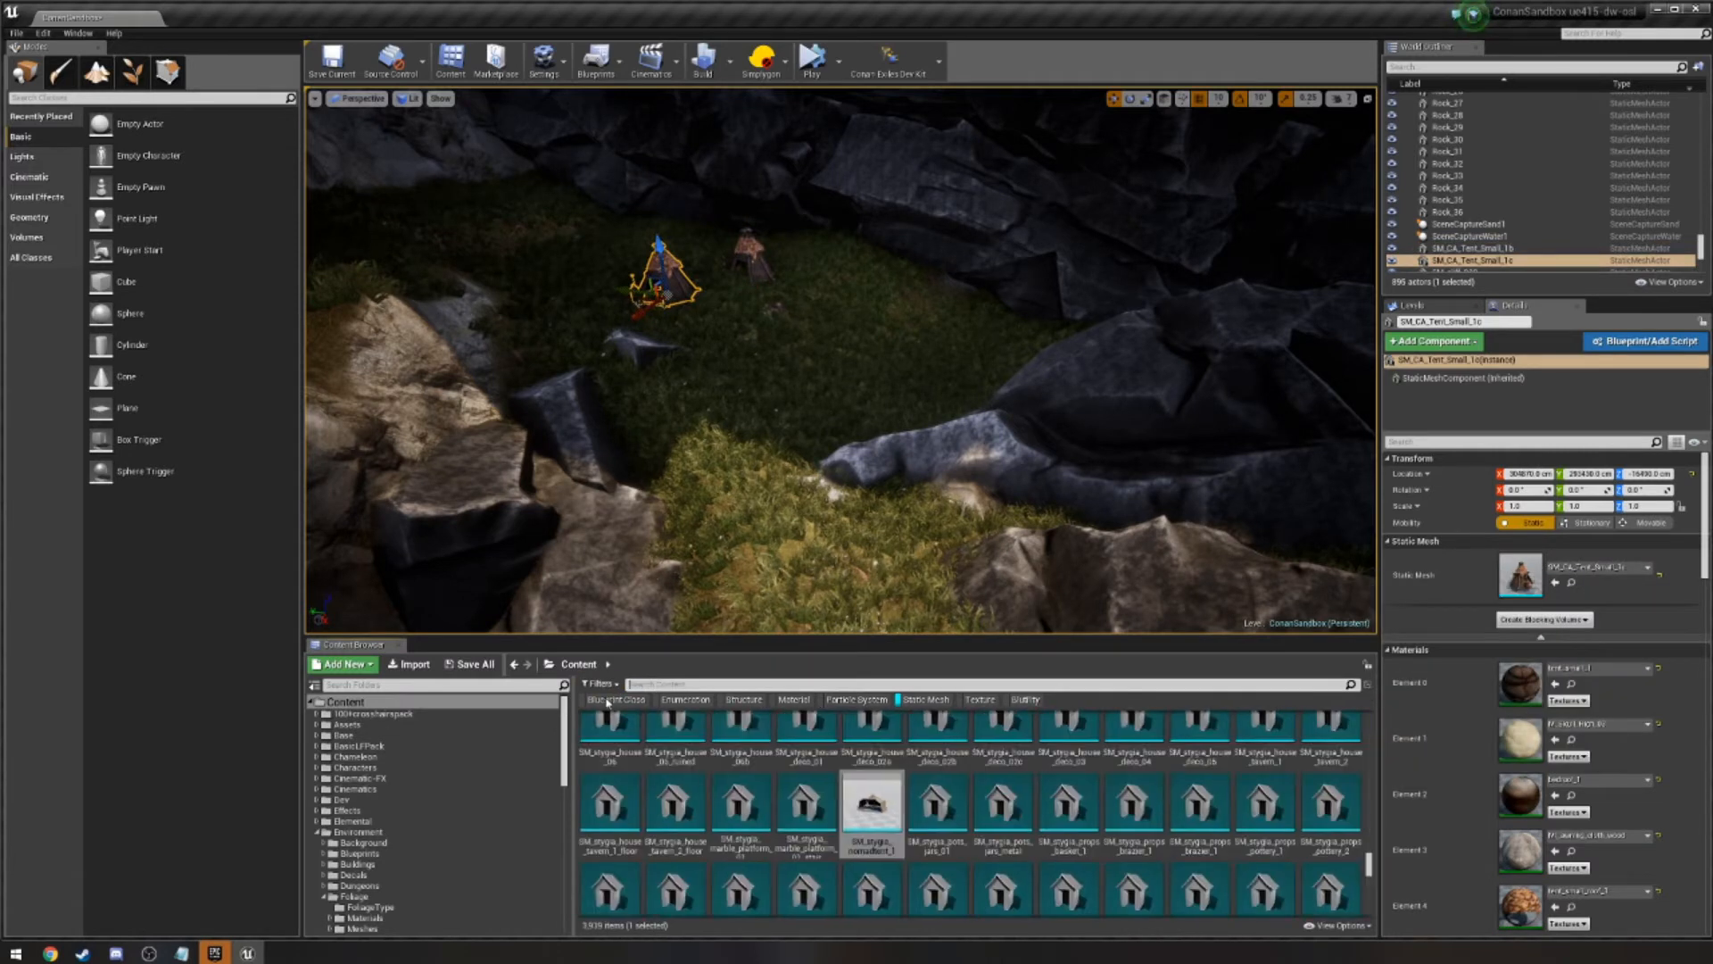
pyautogui.click(733, 684)
pyautogui.write('fire')
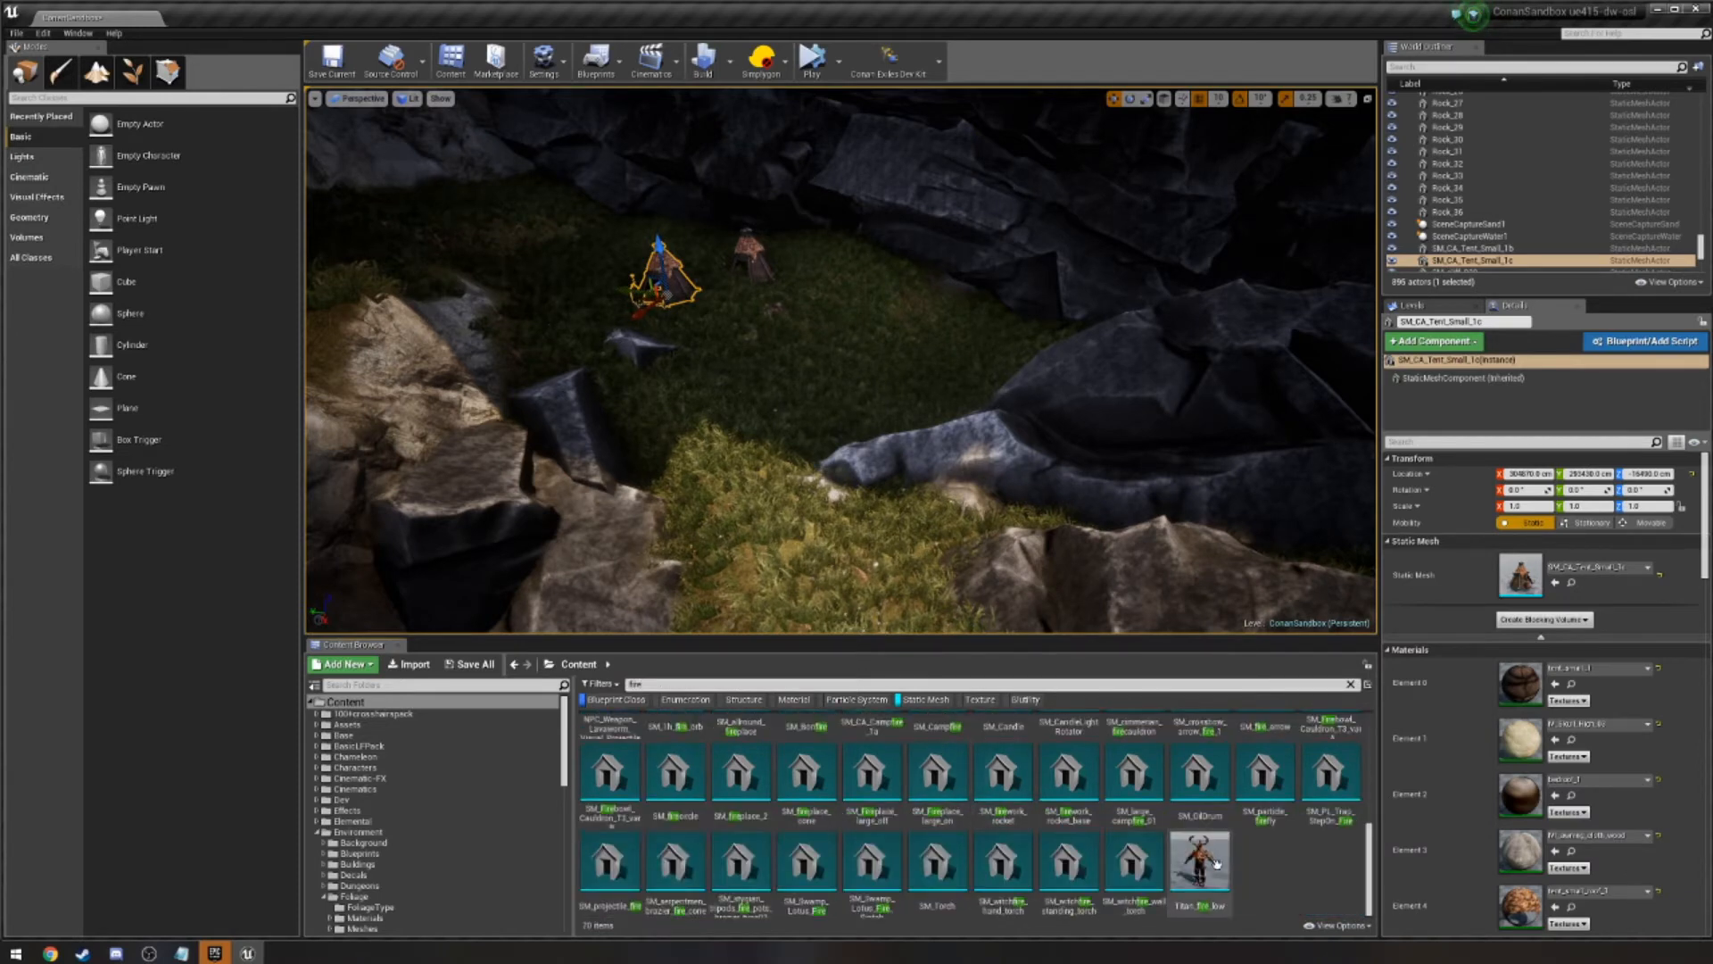
pyautogui.scroll(1, 1147, 885)
pyautogui.scroll(5, 1146, 885)
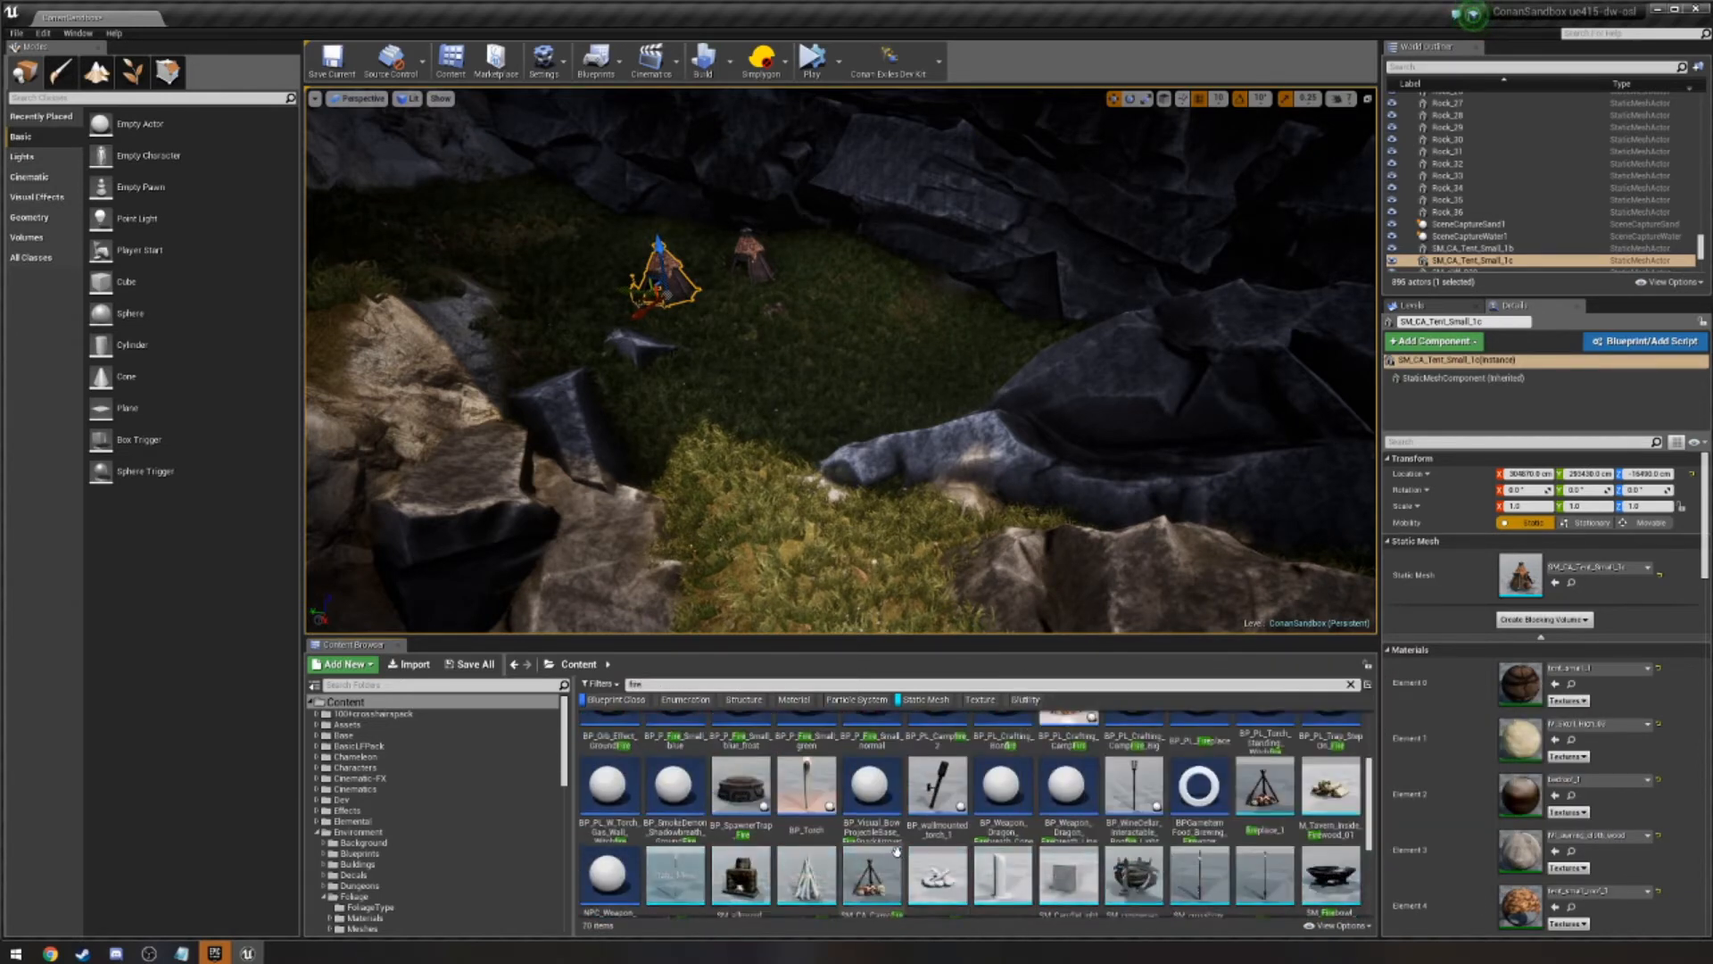
pyautogui.scroll(1, 843, 836)
pyautogui.click(698, 760)
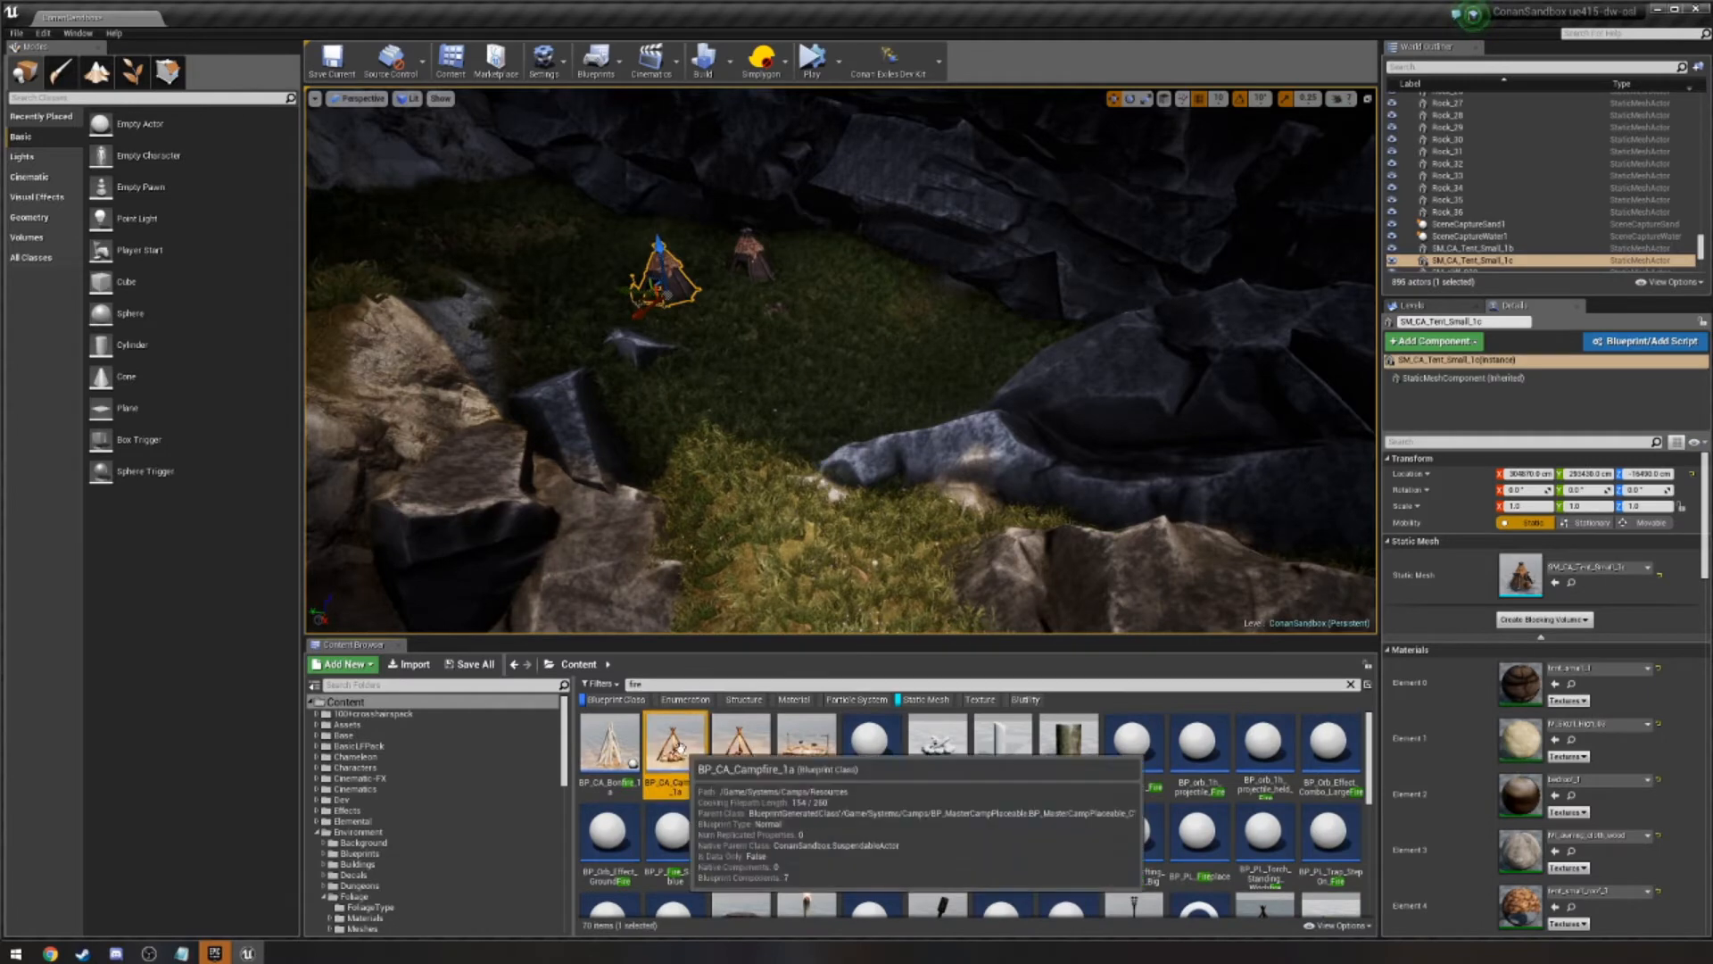
pyautogui.click(611, 741)
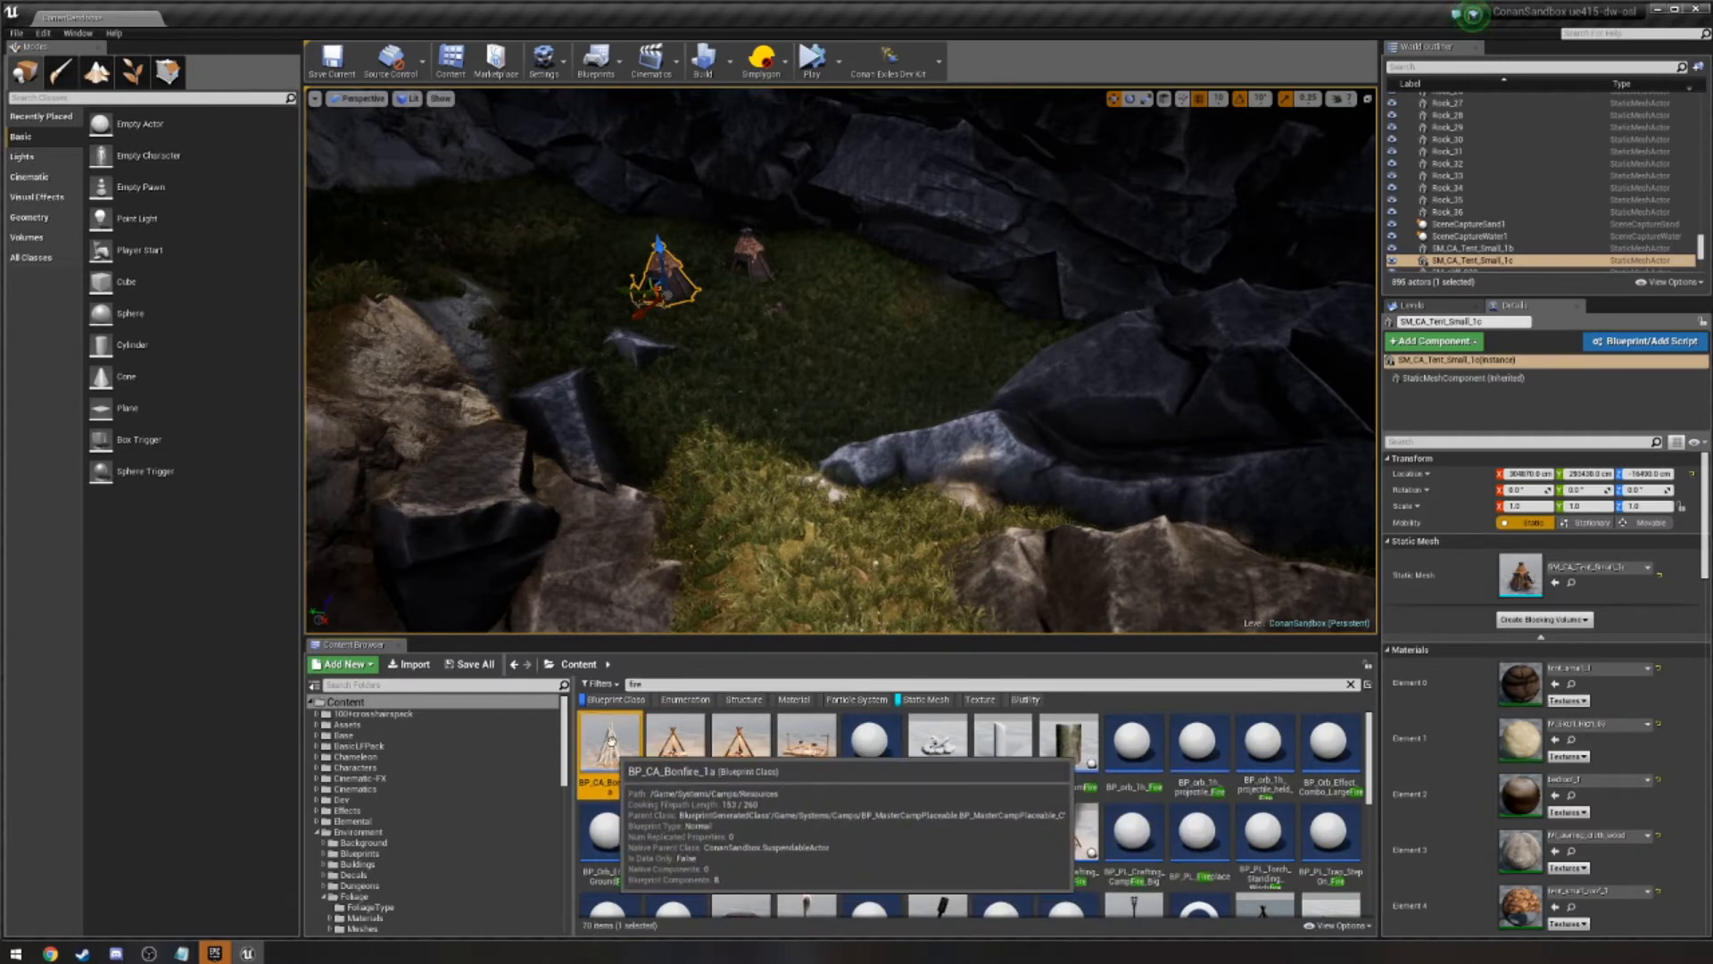
pyautogui.moveTo(739, 366); pyautogui.dragTo(698, 267)
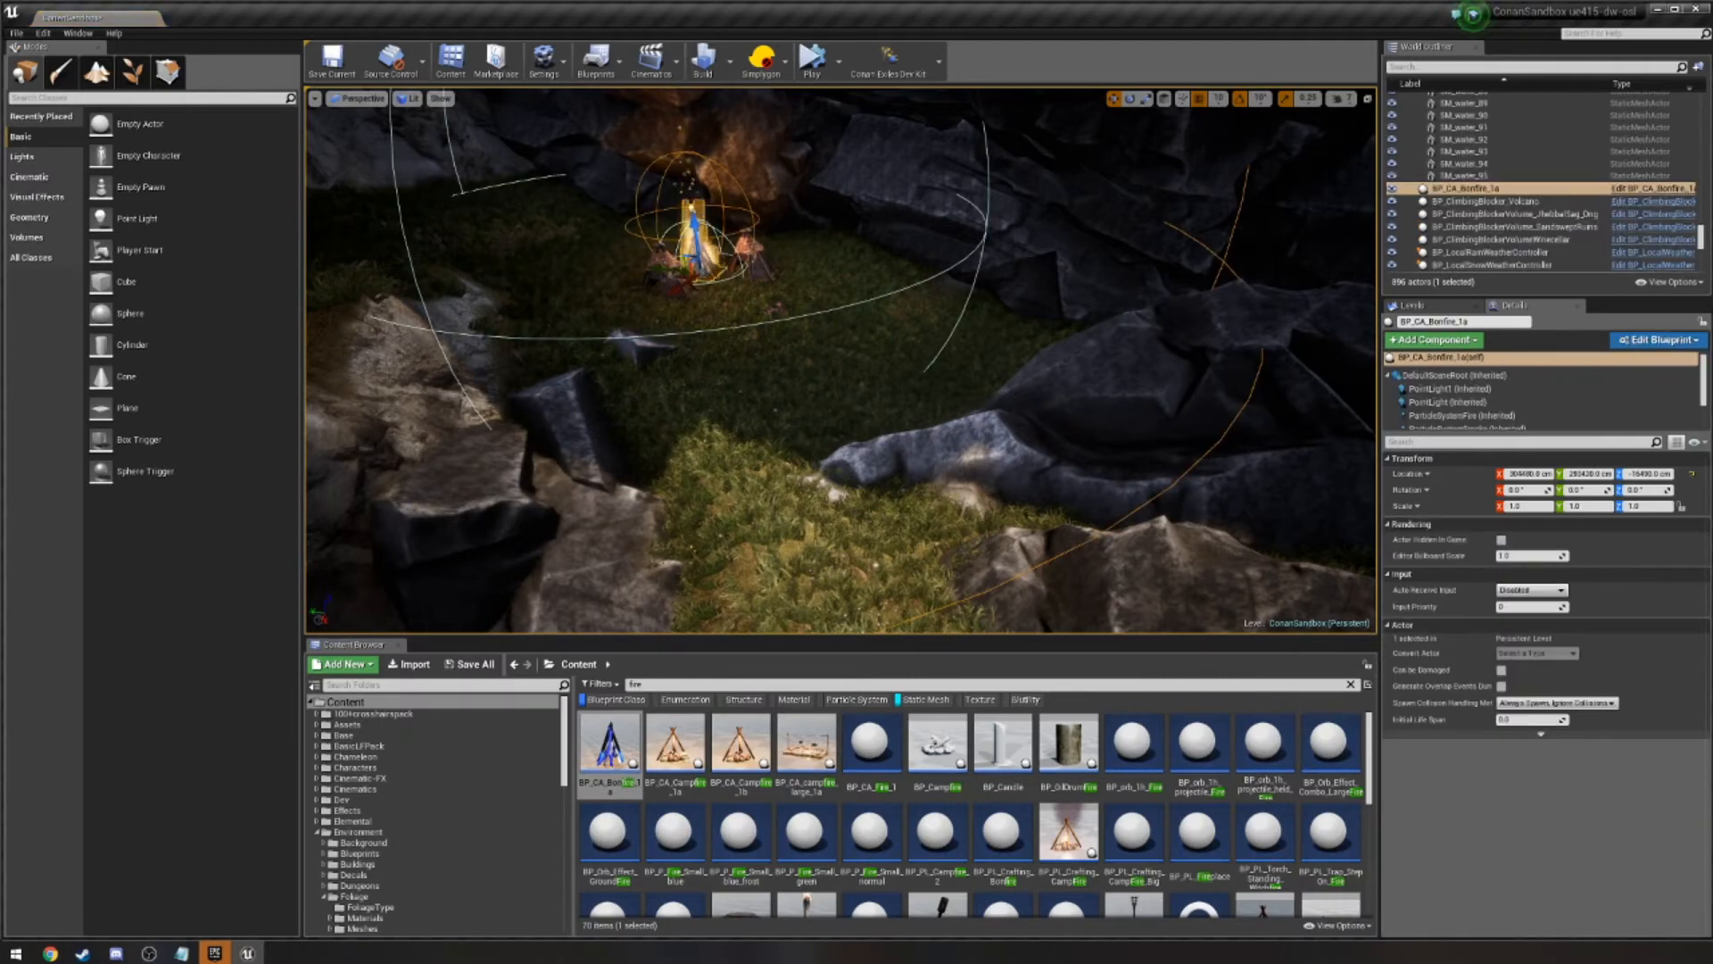
# Paint the ground beneath the tents and bonfire with the BlackSandRock landscape layer, using a reduced brush size.
pyautogui.click(937, 451)
pyautogui.moveTo(937, 451); pyautogui.dragTo(768, 383, button='right')
pyautogui.press('w')
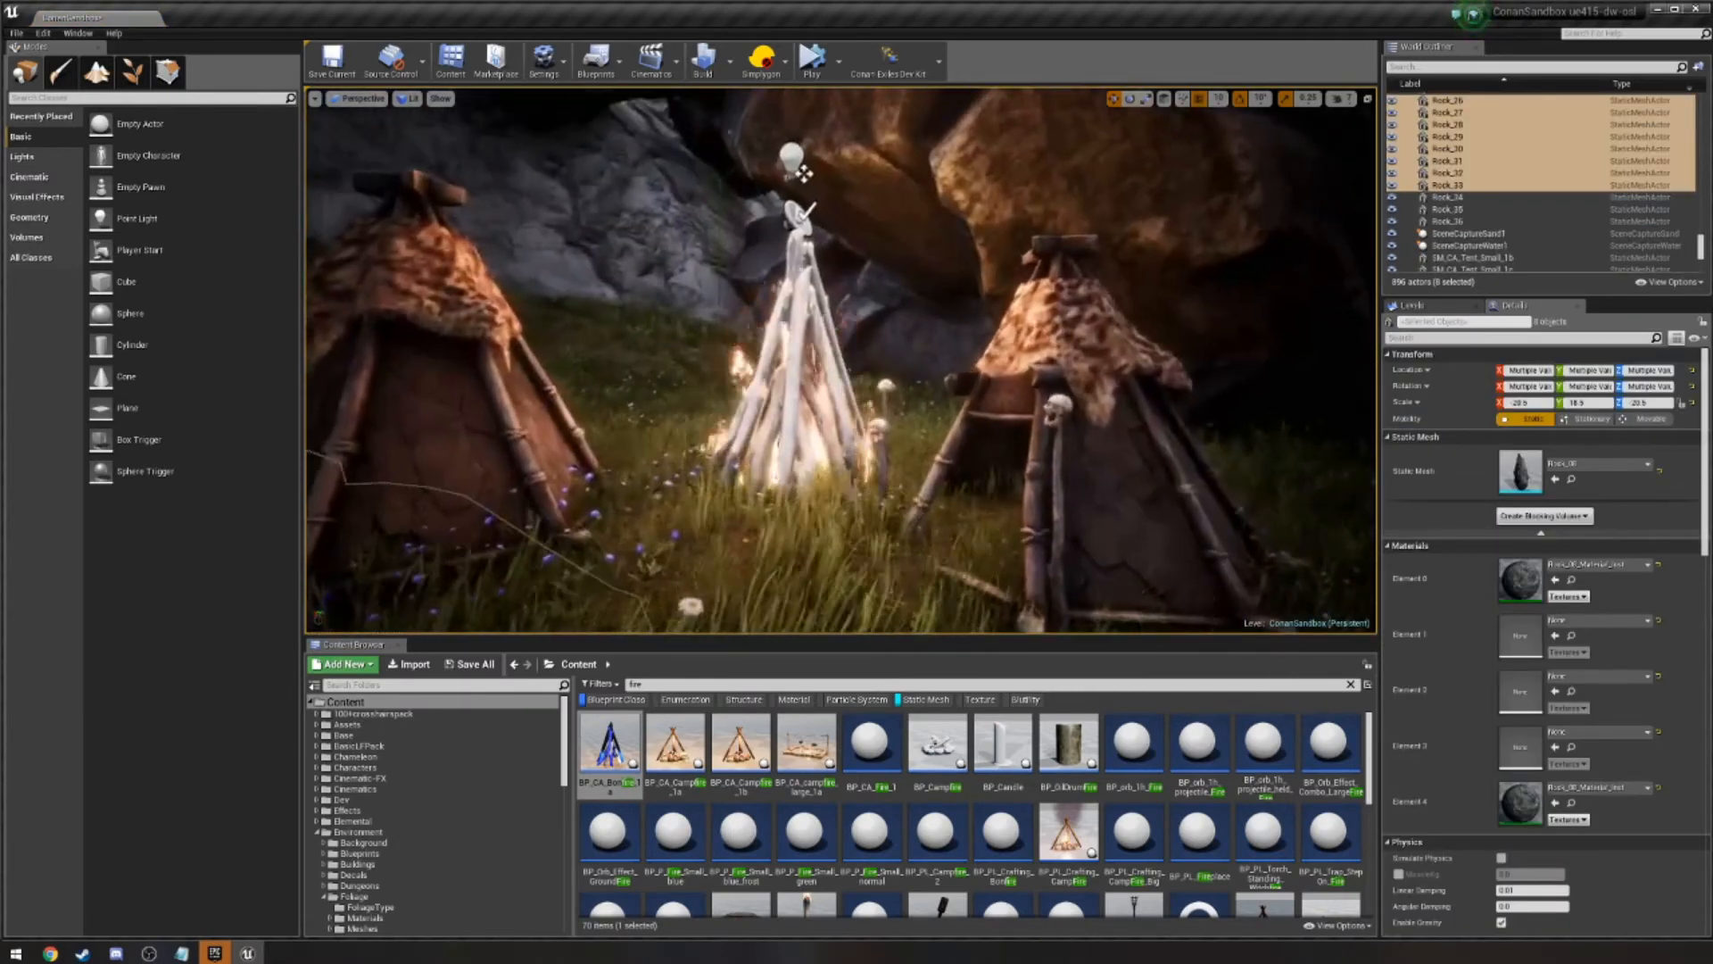
pyautogui.moveTo(803, 172); pyautogui.dragTo(830, 302, button='right')
pyautogui.press('s')
pyautogui.click(98, 75)
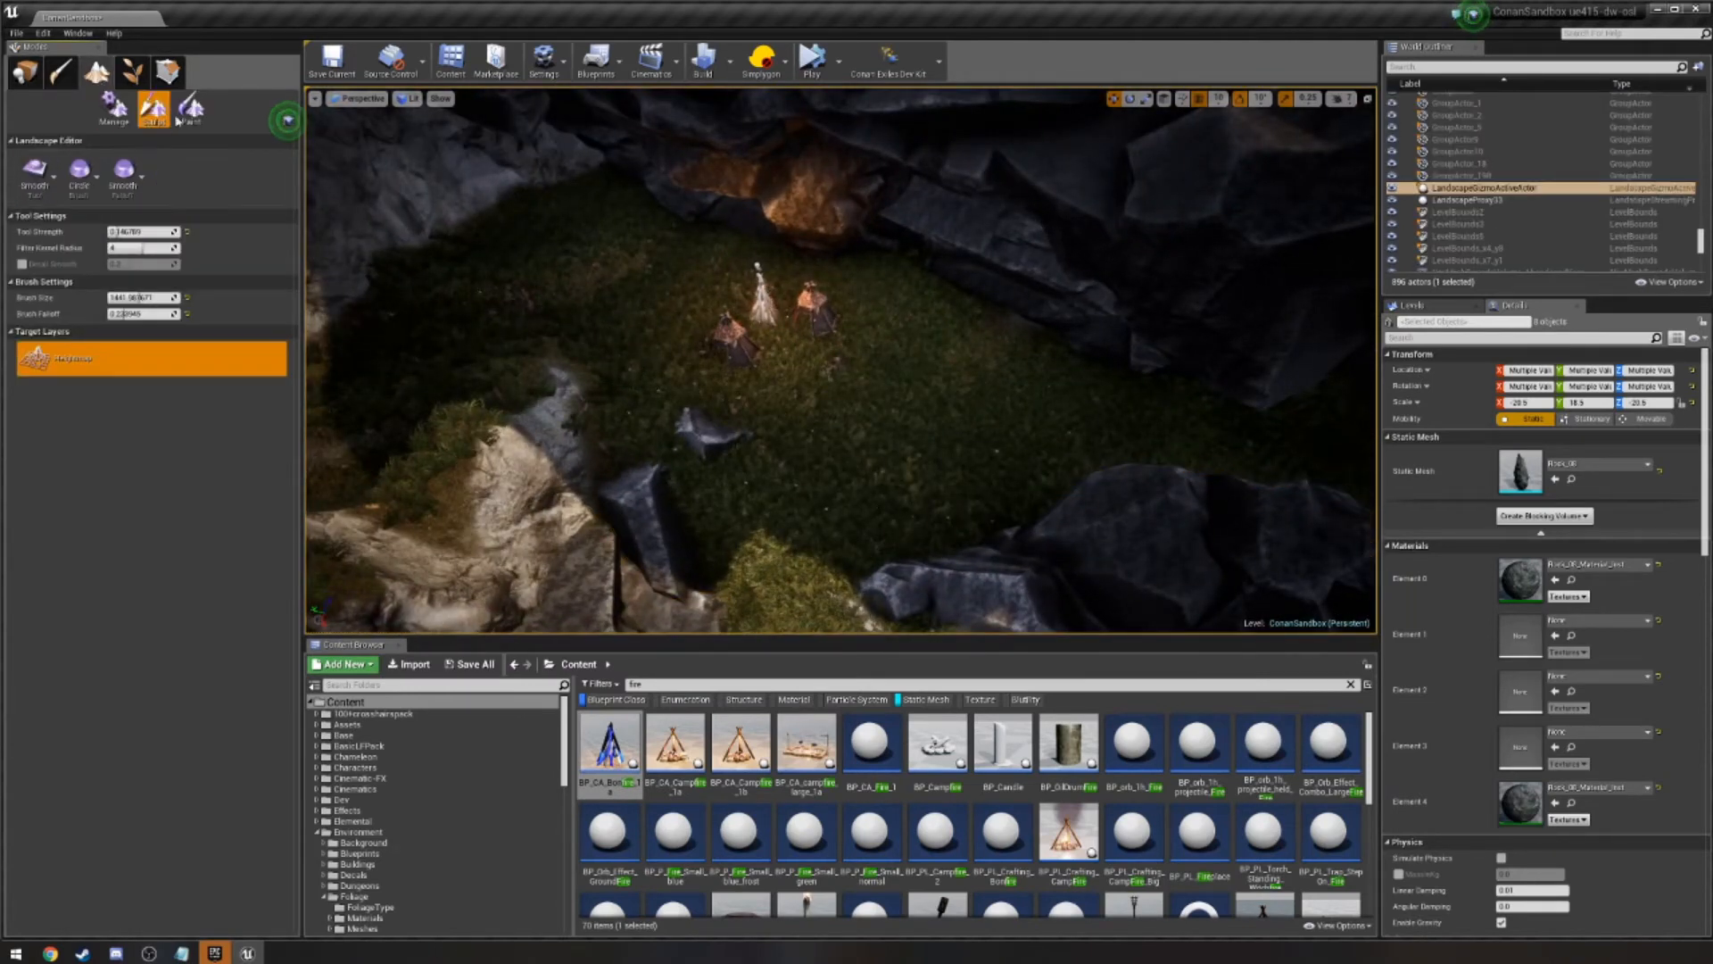
pyautogui.click(189, 109)
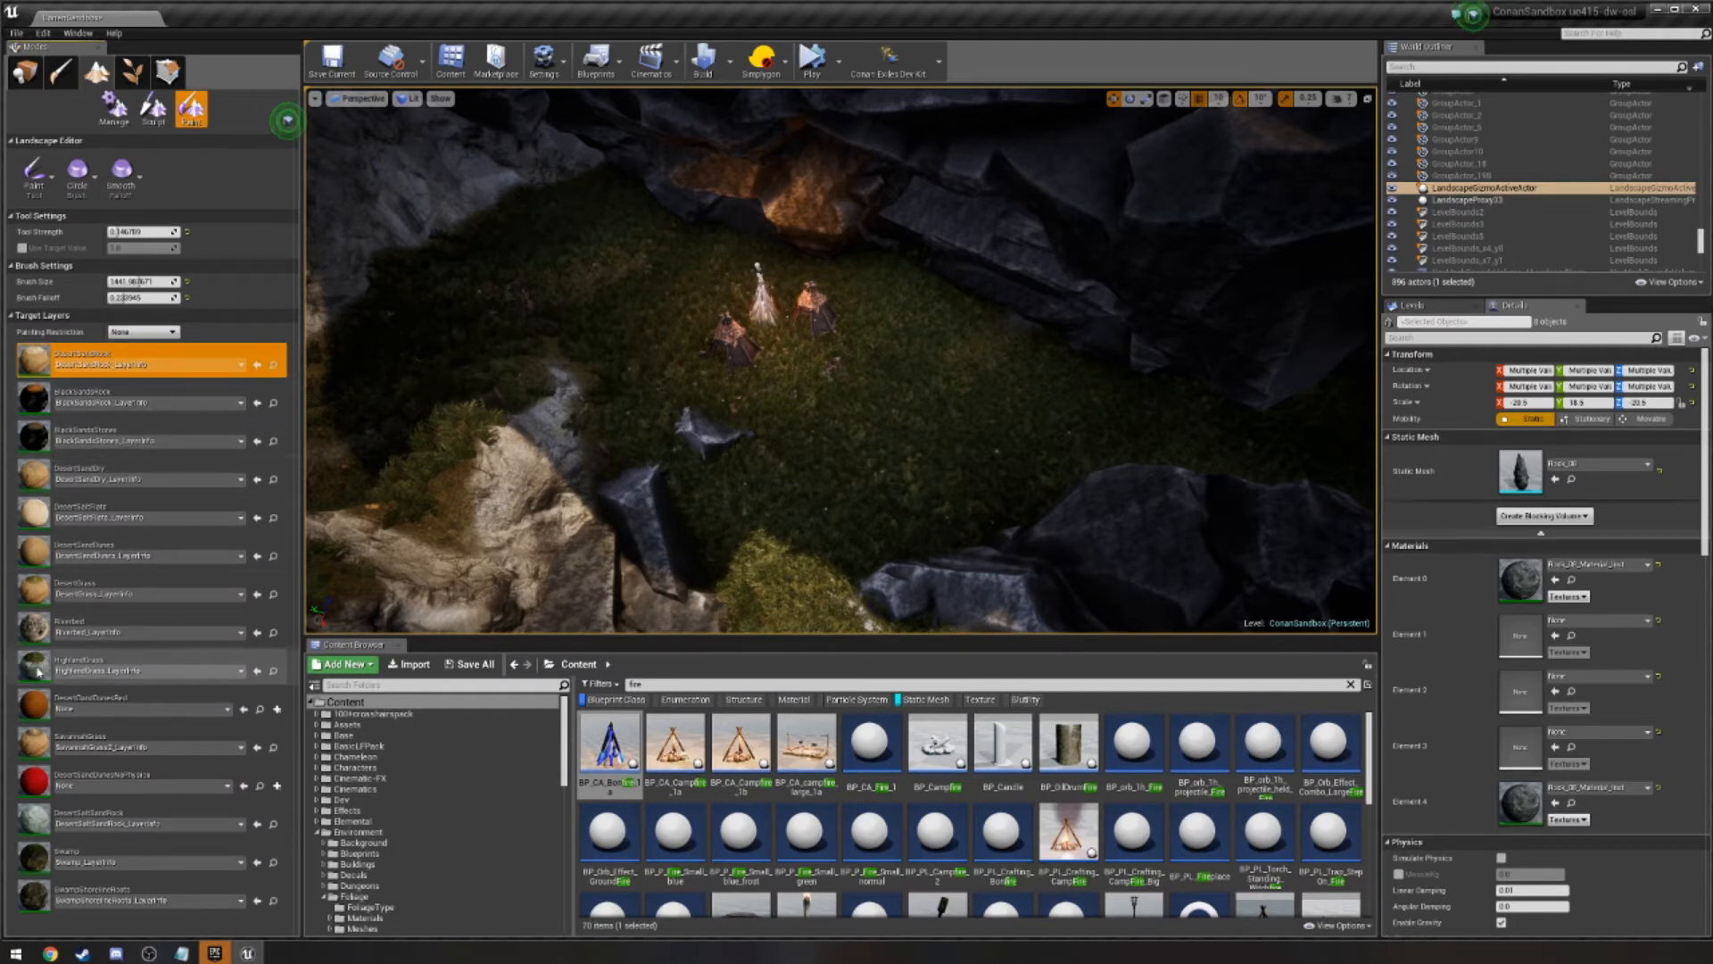
pyautogui.click(36, 739)
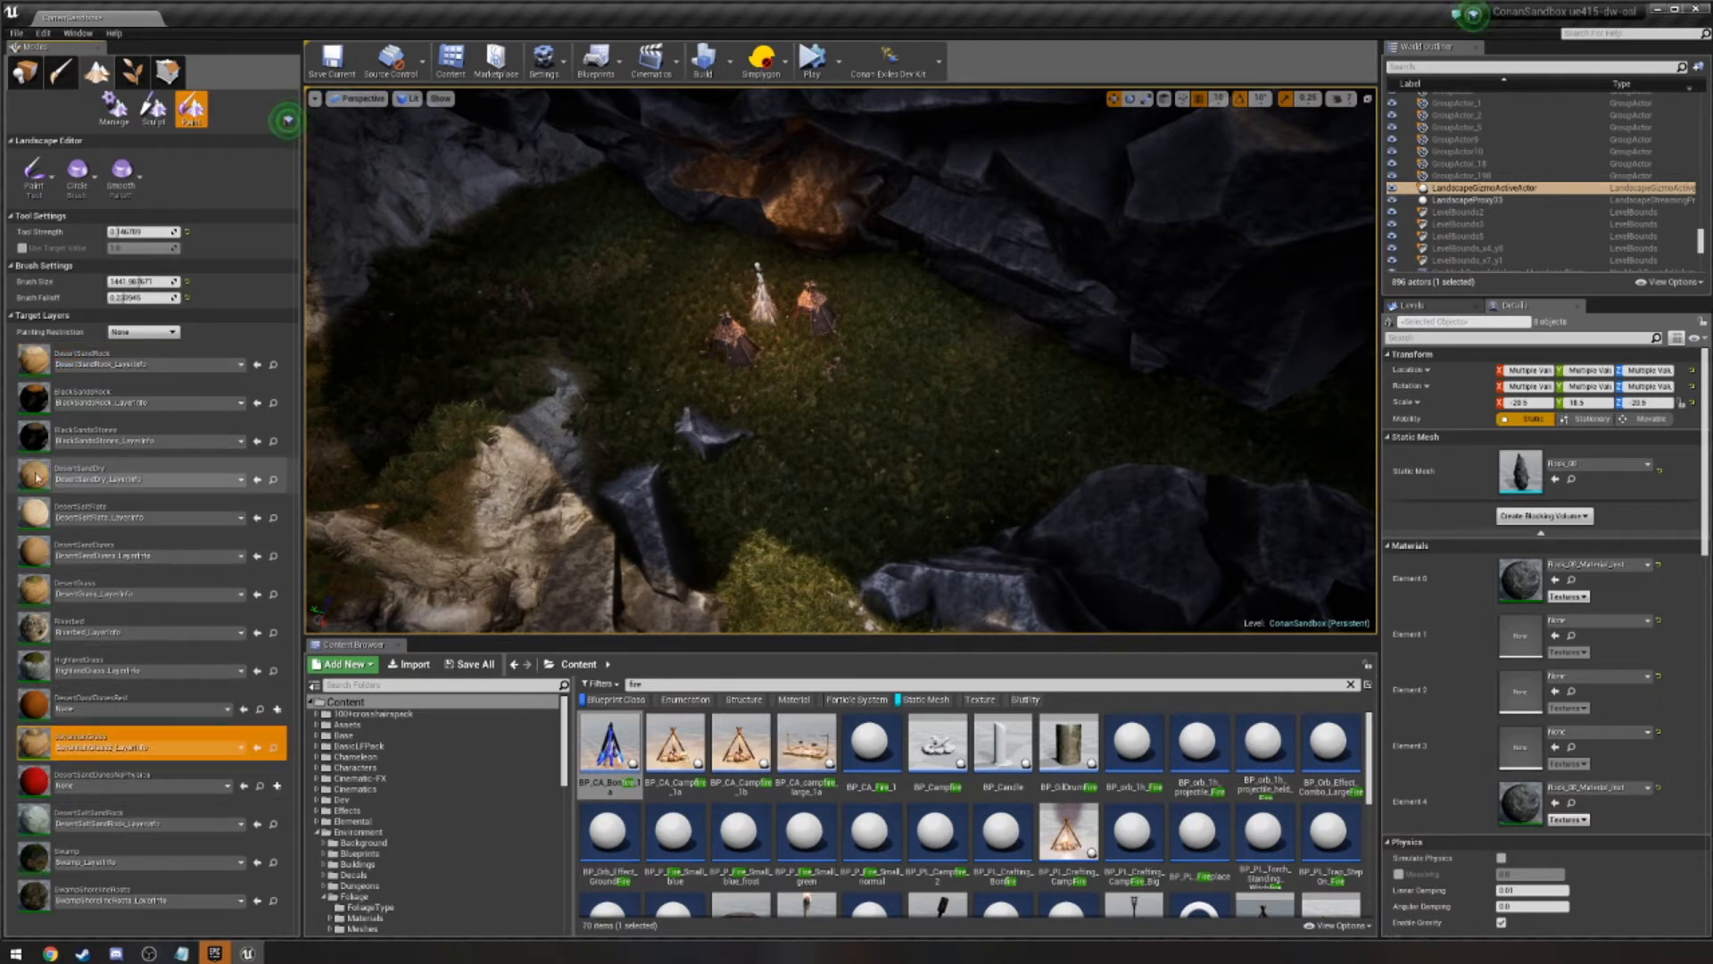
pyautogui.click(78, 442)
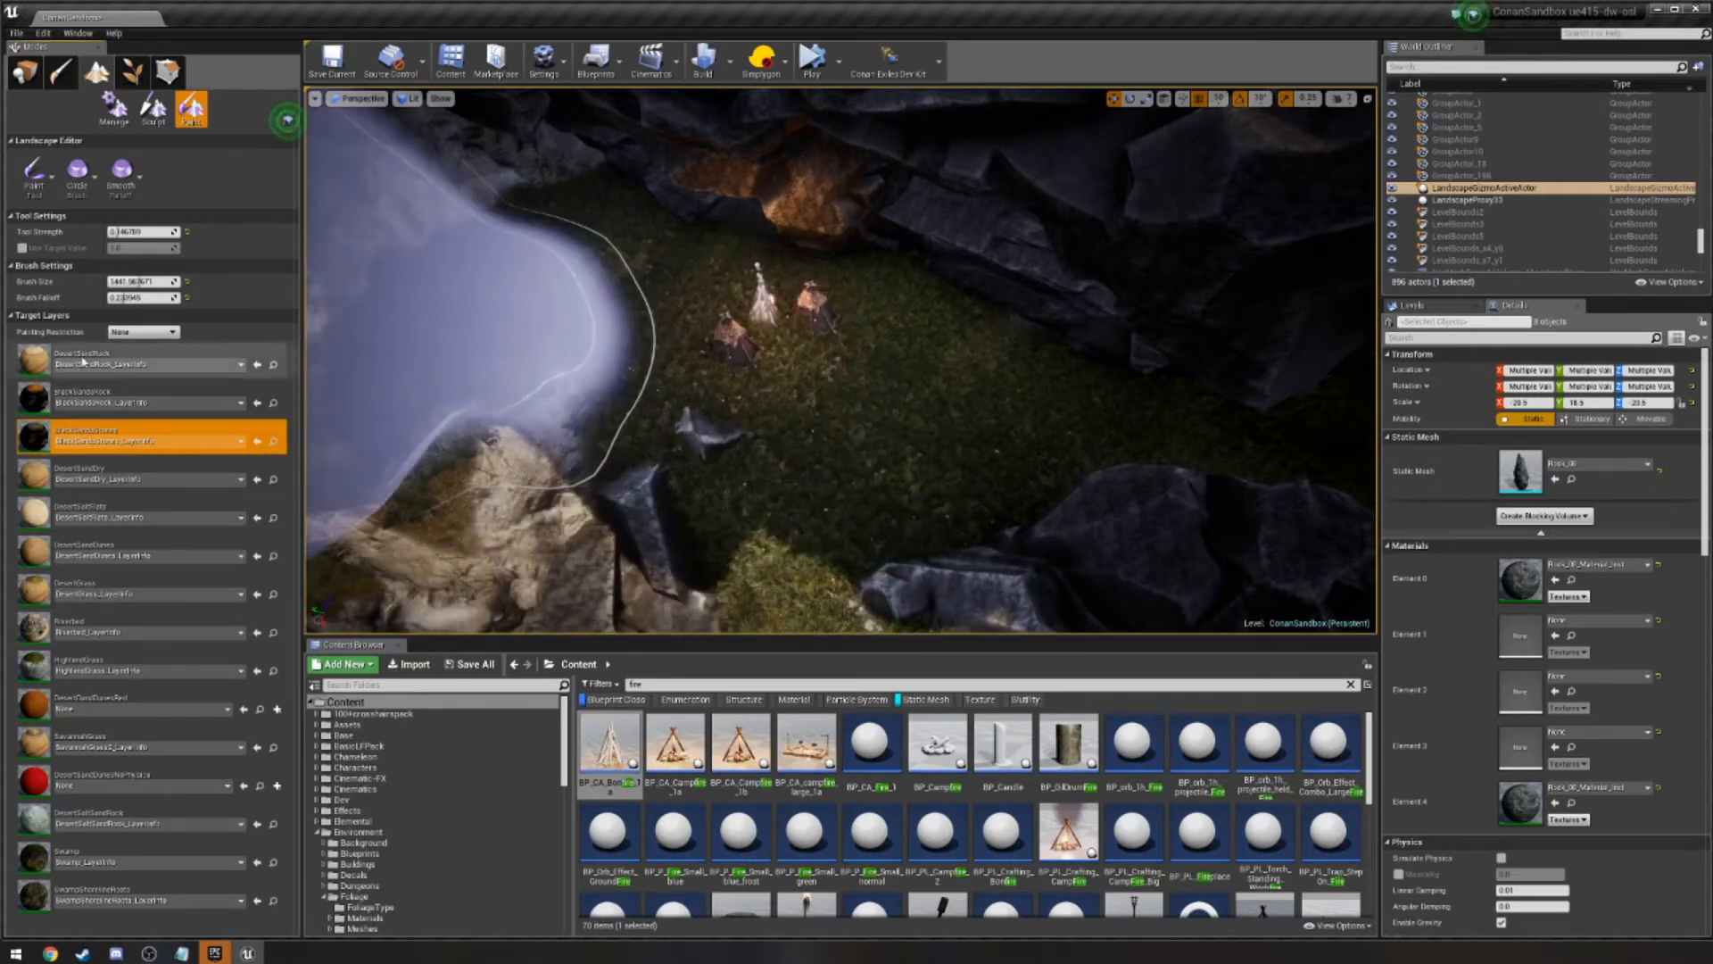
pyautogui.click(46, 401)
pyautogui.moveTo(143, 281)
pyautogui.mouseDown()
pyautogui.moveTo(123, 282)
pyautogui.moveTo(119, 232)
pyautogui.mouseUp()
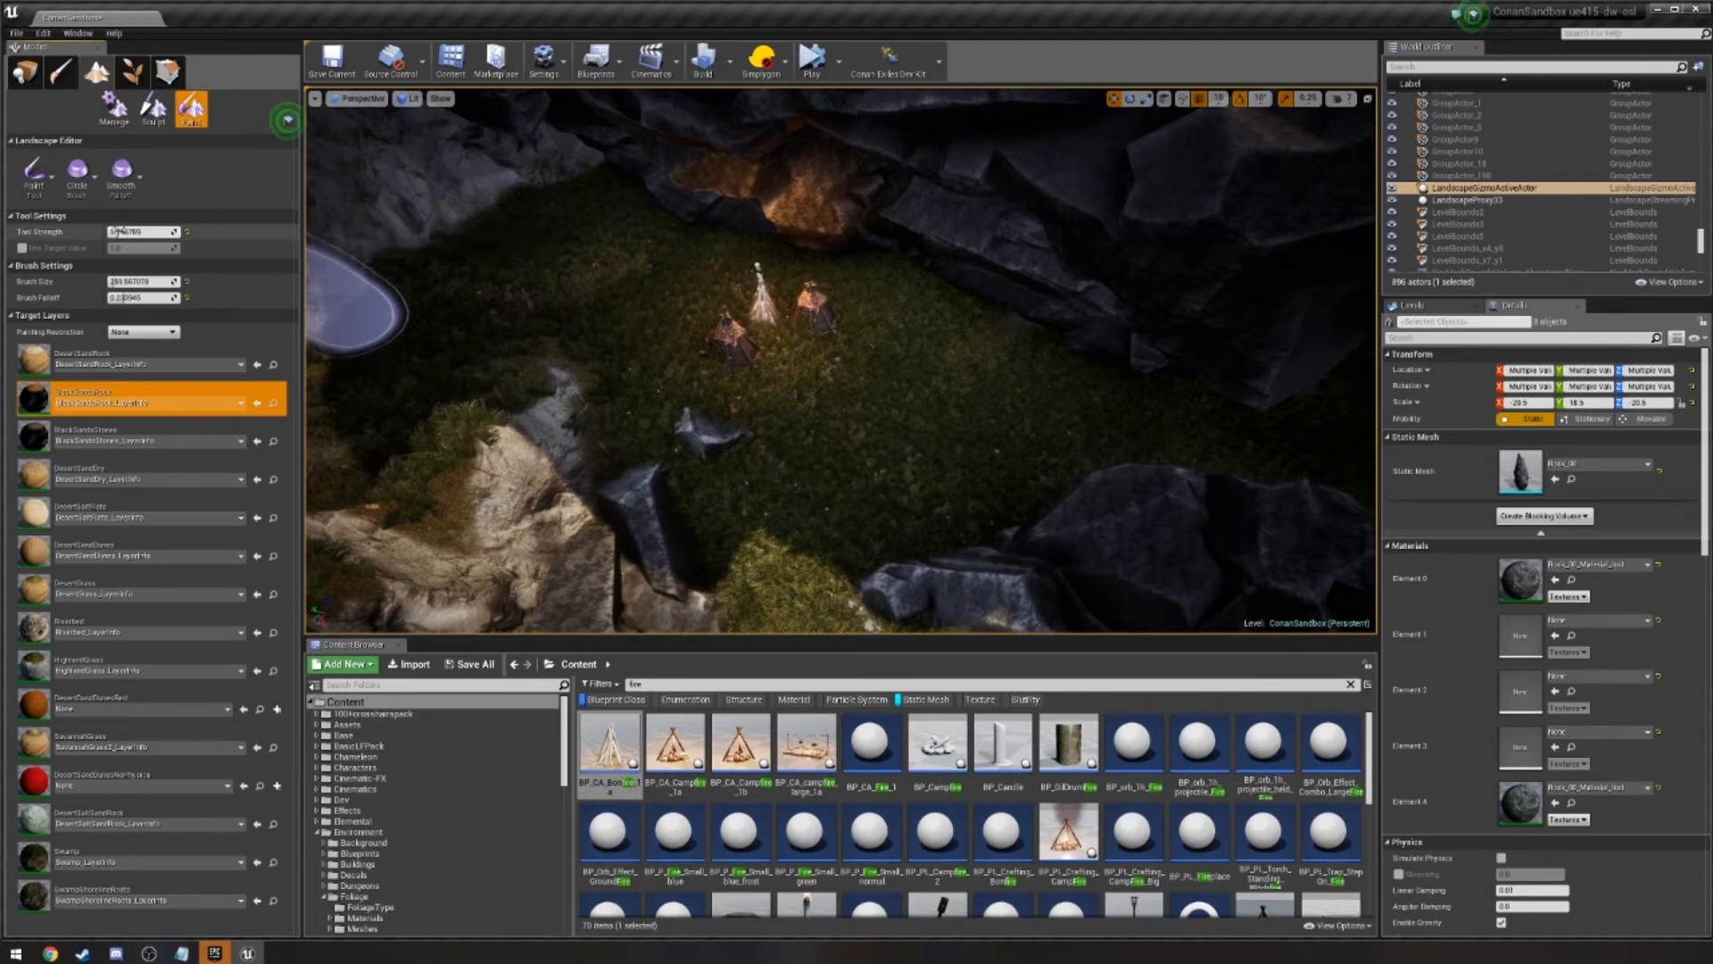
pyautogui.scroll(1, 769, 373)
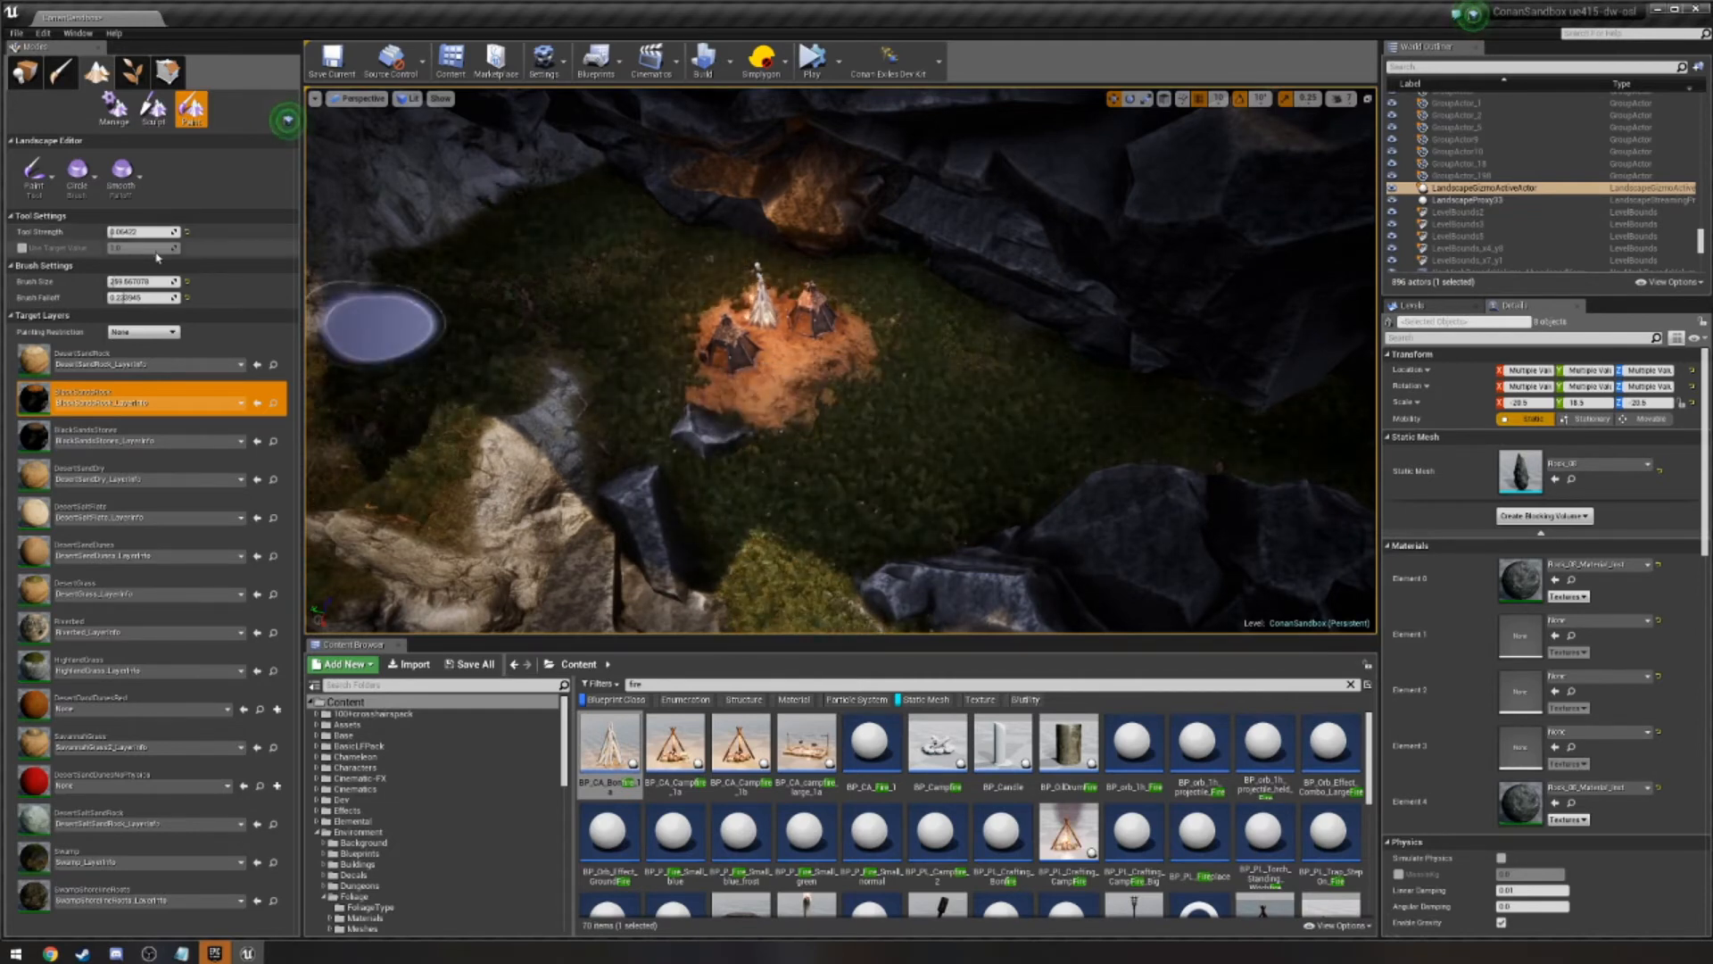
pyautogui.moveTo(700, 378)
pyautogui.mouseDown()
pyautogui.moveTo(676, 373)
pyautogui.moveTo(705, 368)
pyautogui.mouseUp()
# Flatten the painted mound beneath the two tents and the bonfire with the landscape Flatten tool.
pyautogui.press('w')
pyautogui.moveTo(705, 367)
pyautogui.mouseDown(button='right')
pyautogui.moveTo(705, 393)
pyautogui.moveTo(696, 277)
pyautogui.moveTo(857, 304)
pyautogui.moveTo(767, 330)
pyautogui.moveTo(678, 420)
pyautogui.moveTo(803, 356)
pyautogui.moveTo(696, 330)
pyautogui.moveTo(759, 275)
pyautogui.mouseUp(button='right')
pyautogui.press('s')
pyautogui.press('s')
pyautogui.press('w')
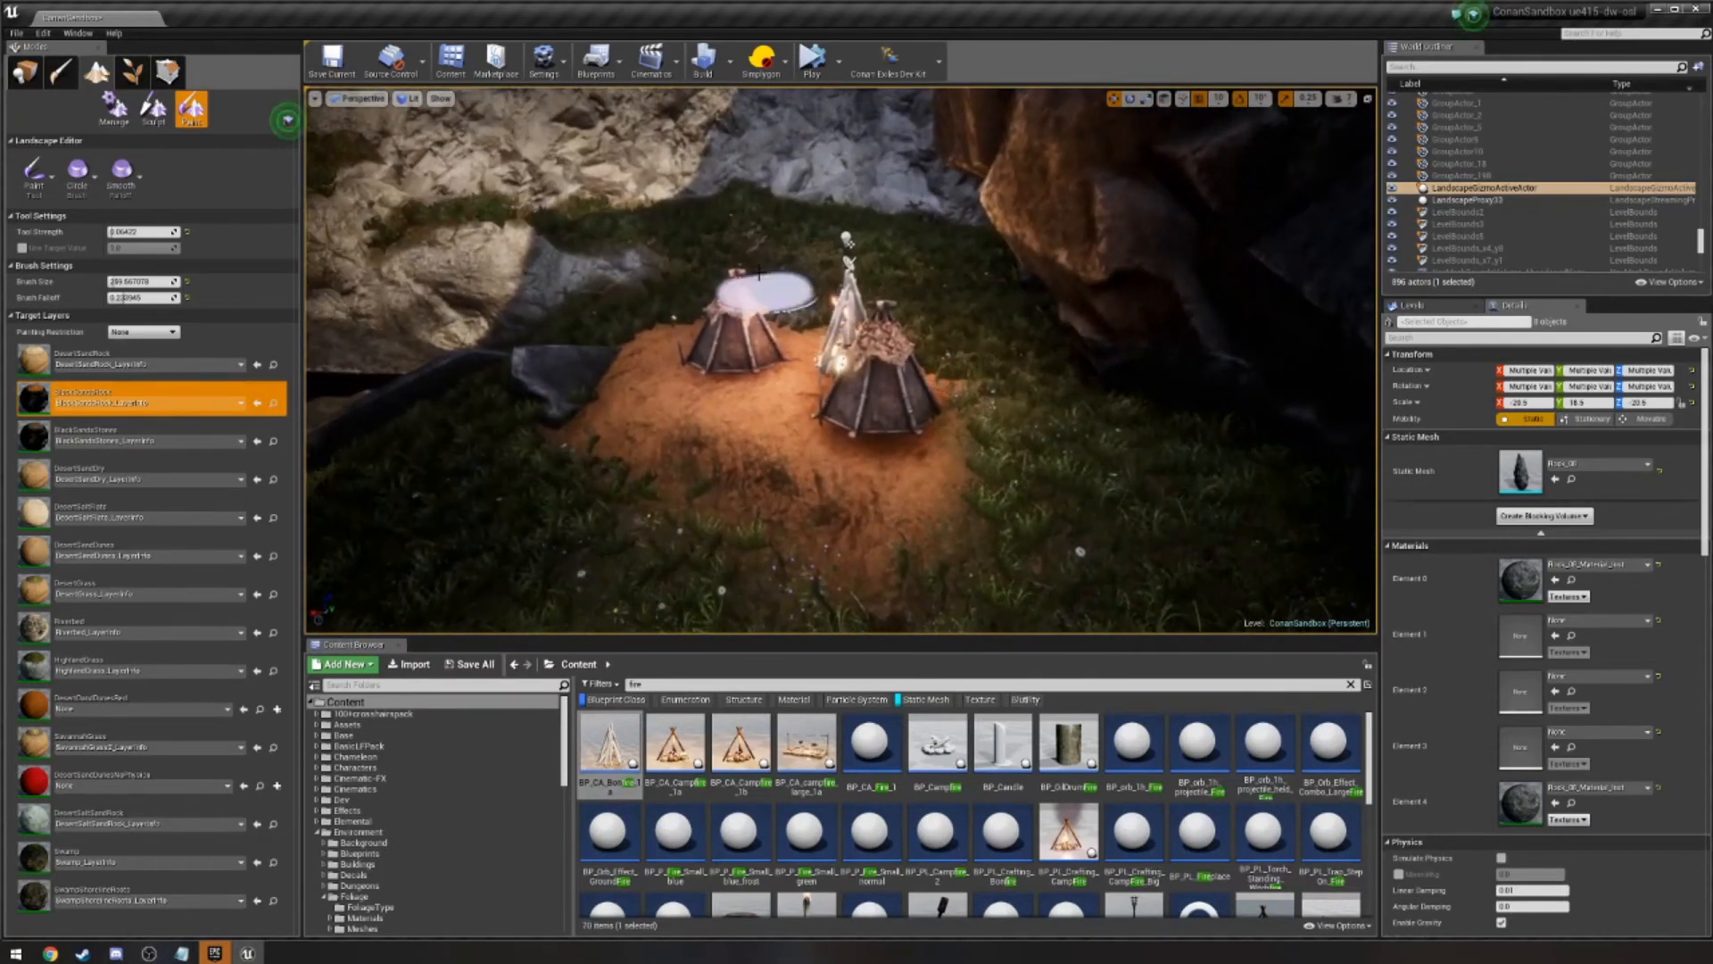
pyautogui.click(121, 109)
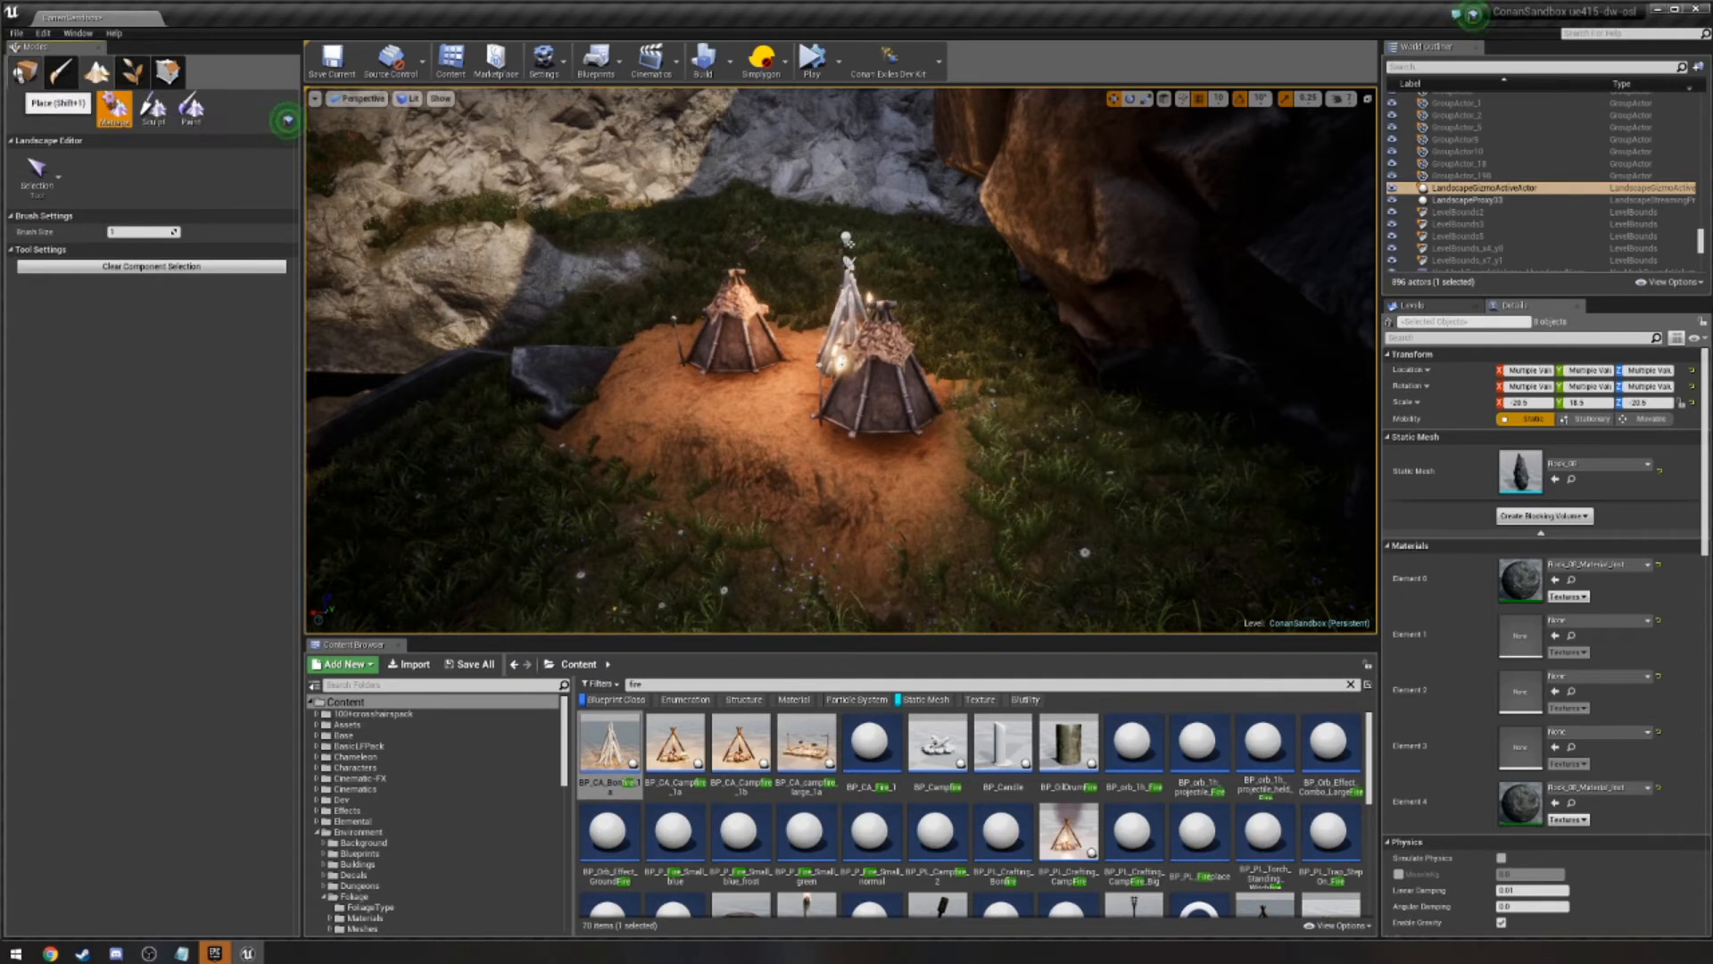
pyautogui.click(26, 74)
pyautogui.click(97, 71)
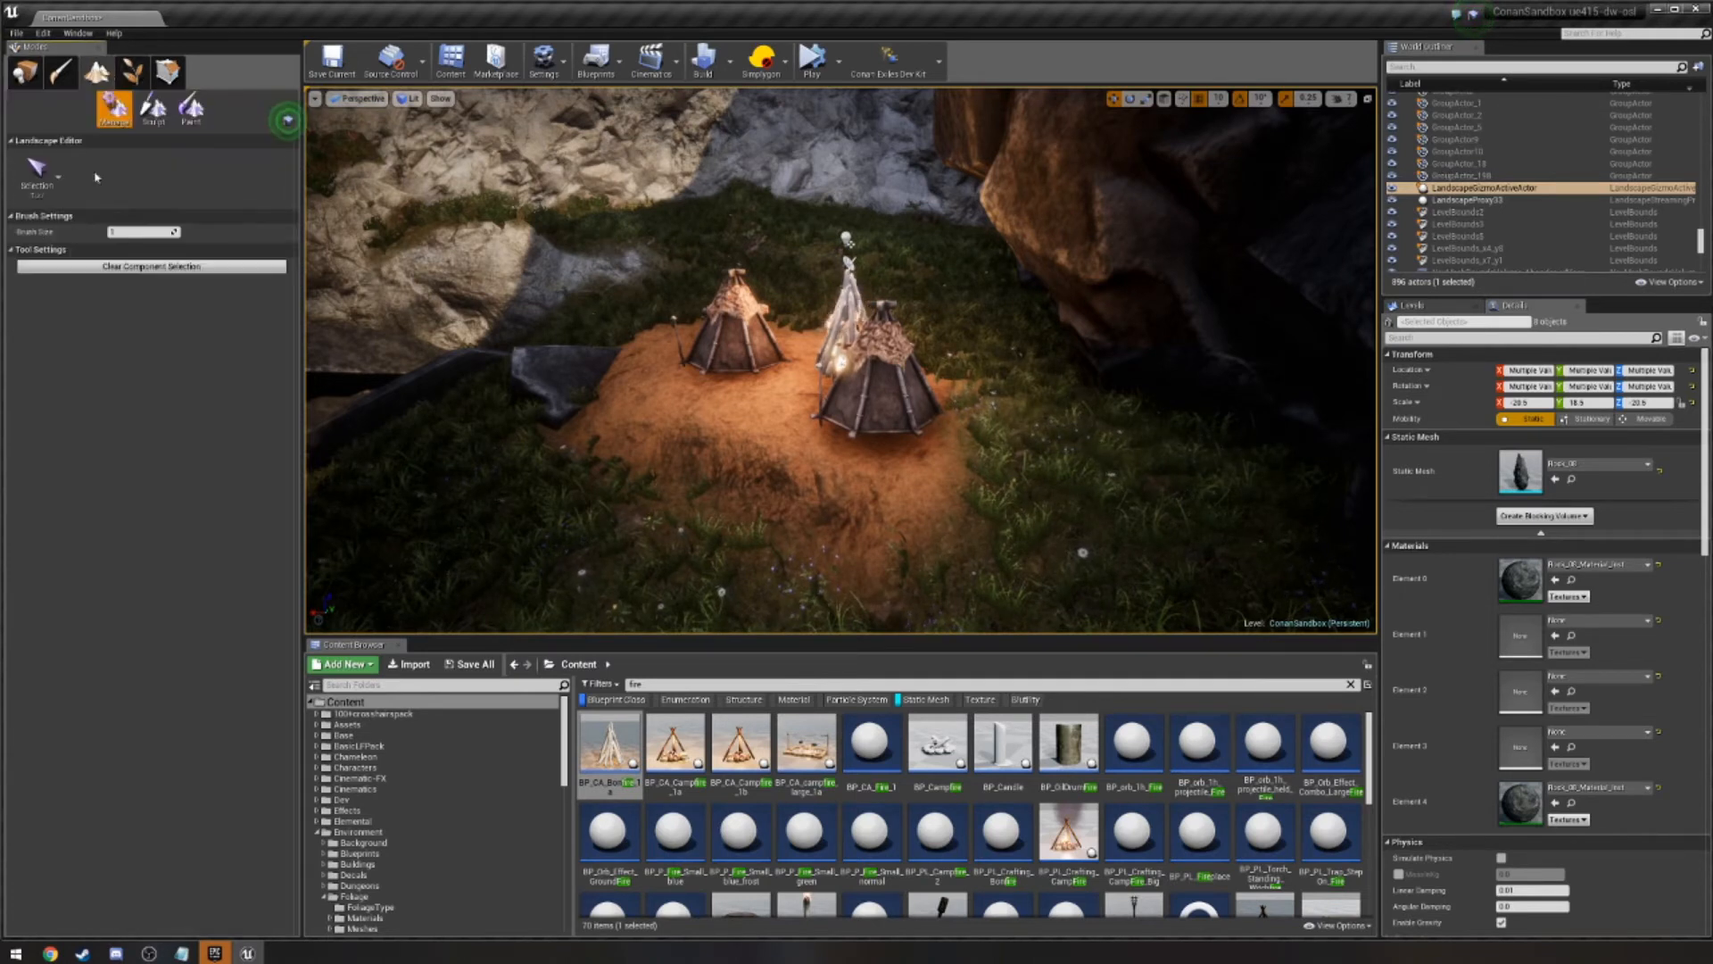
pyautogui.click(153, 109)
pyautogui.click(36, 169)
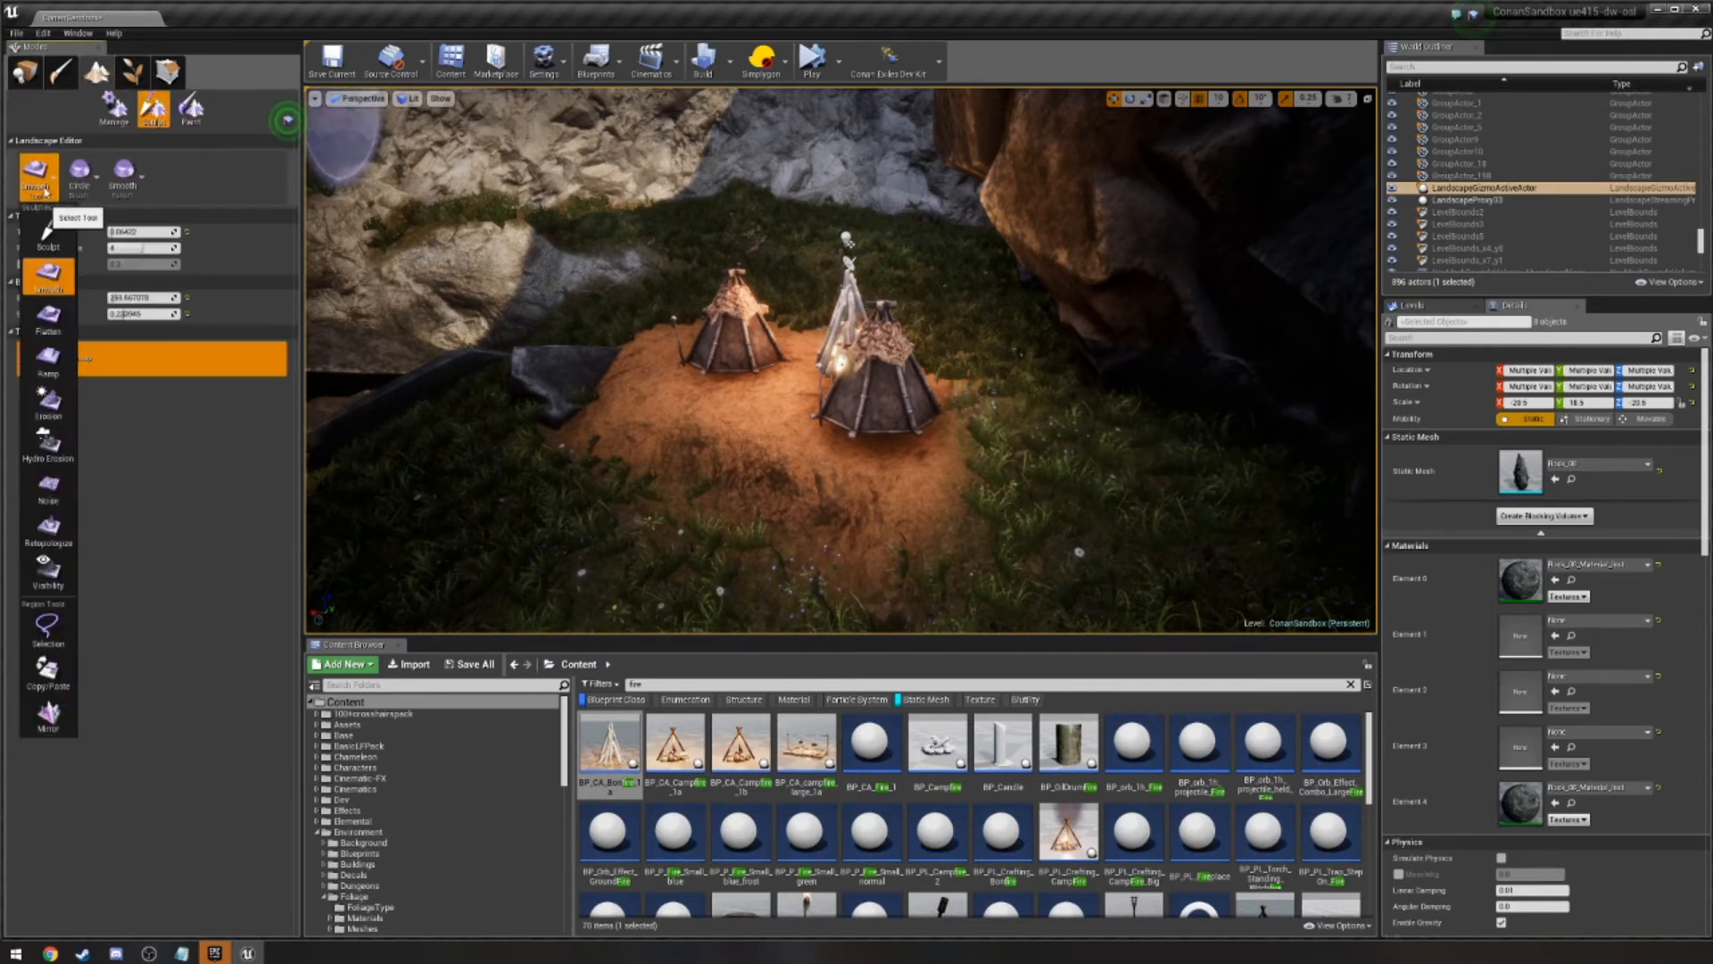
pyautogui.click(45, 288)
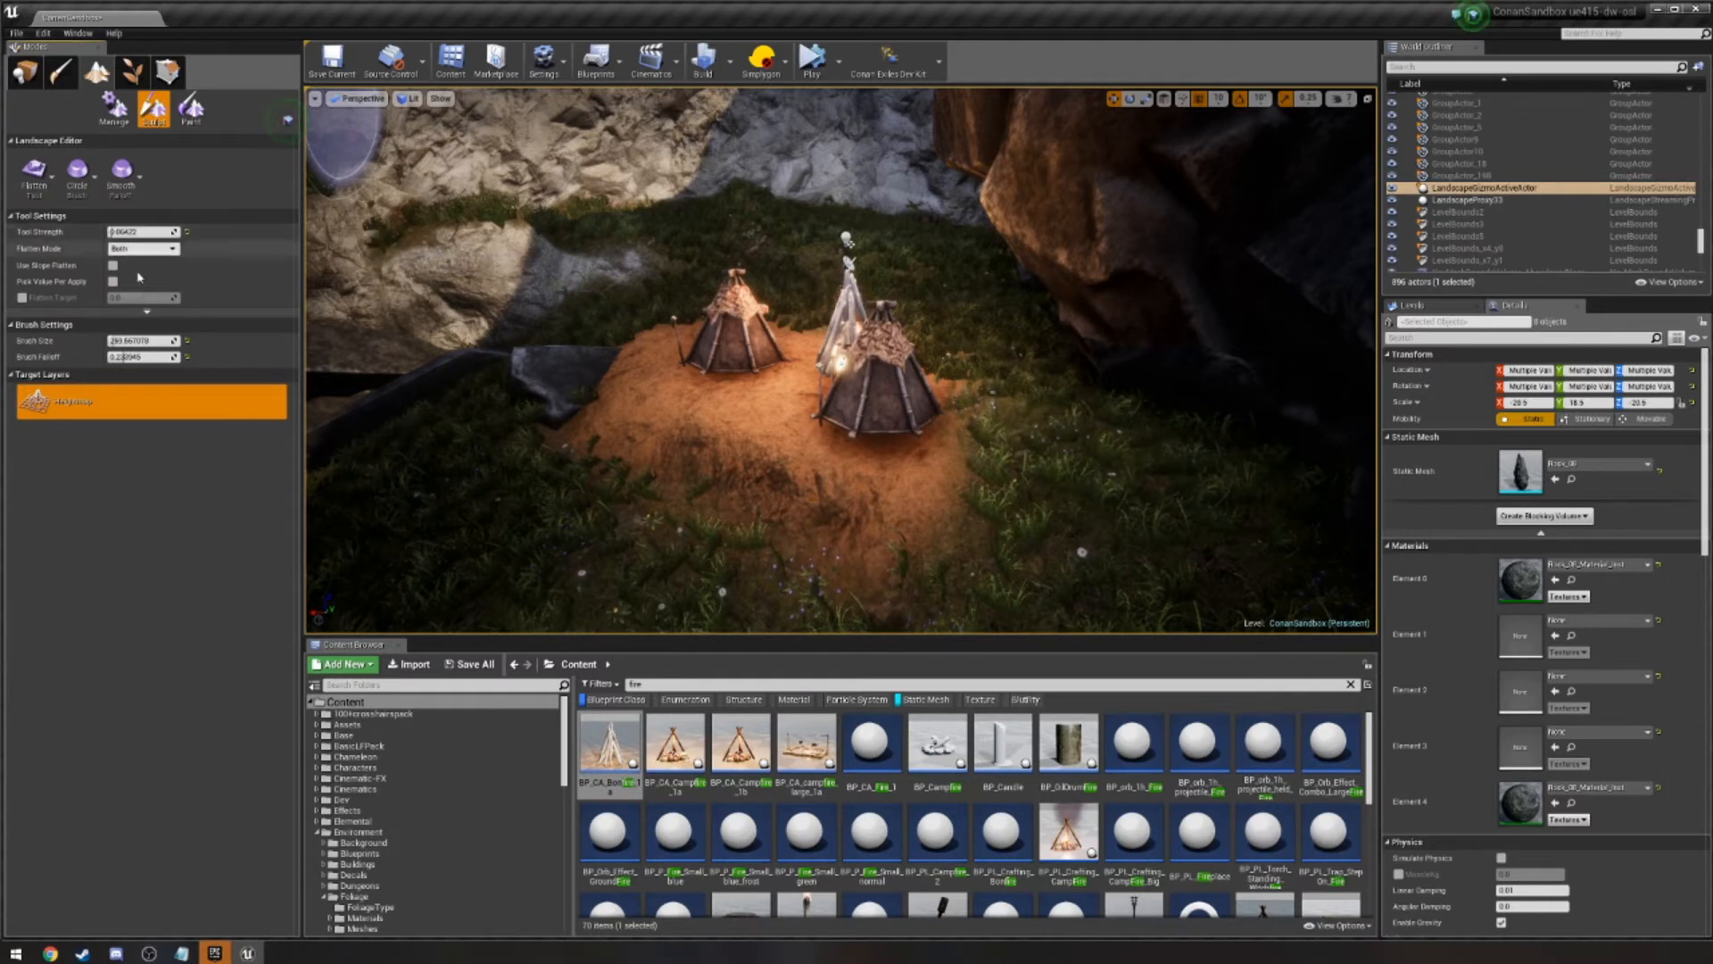
pyautogui.moveTo(829, 471)
pyautogui.mouseDown()
pyautogui.moveTo(834, 486)
pyautogui.moveTo(764, 490)
pyautogui.moveTo(699, 440)
pyautogui.moveTo(633, 431)
pyautogui.moveTo(639, 395)
pyautogui.moveTo(745, 423)
pyautogui.mouseUp()
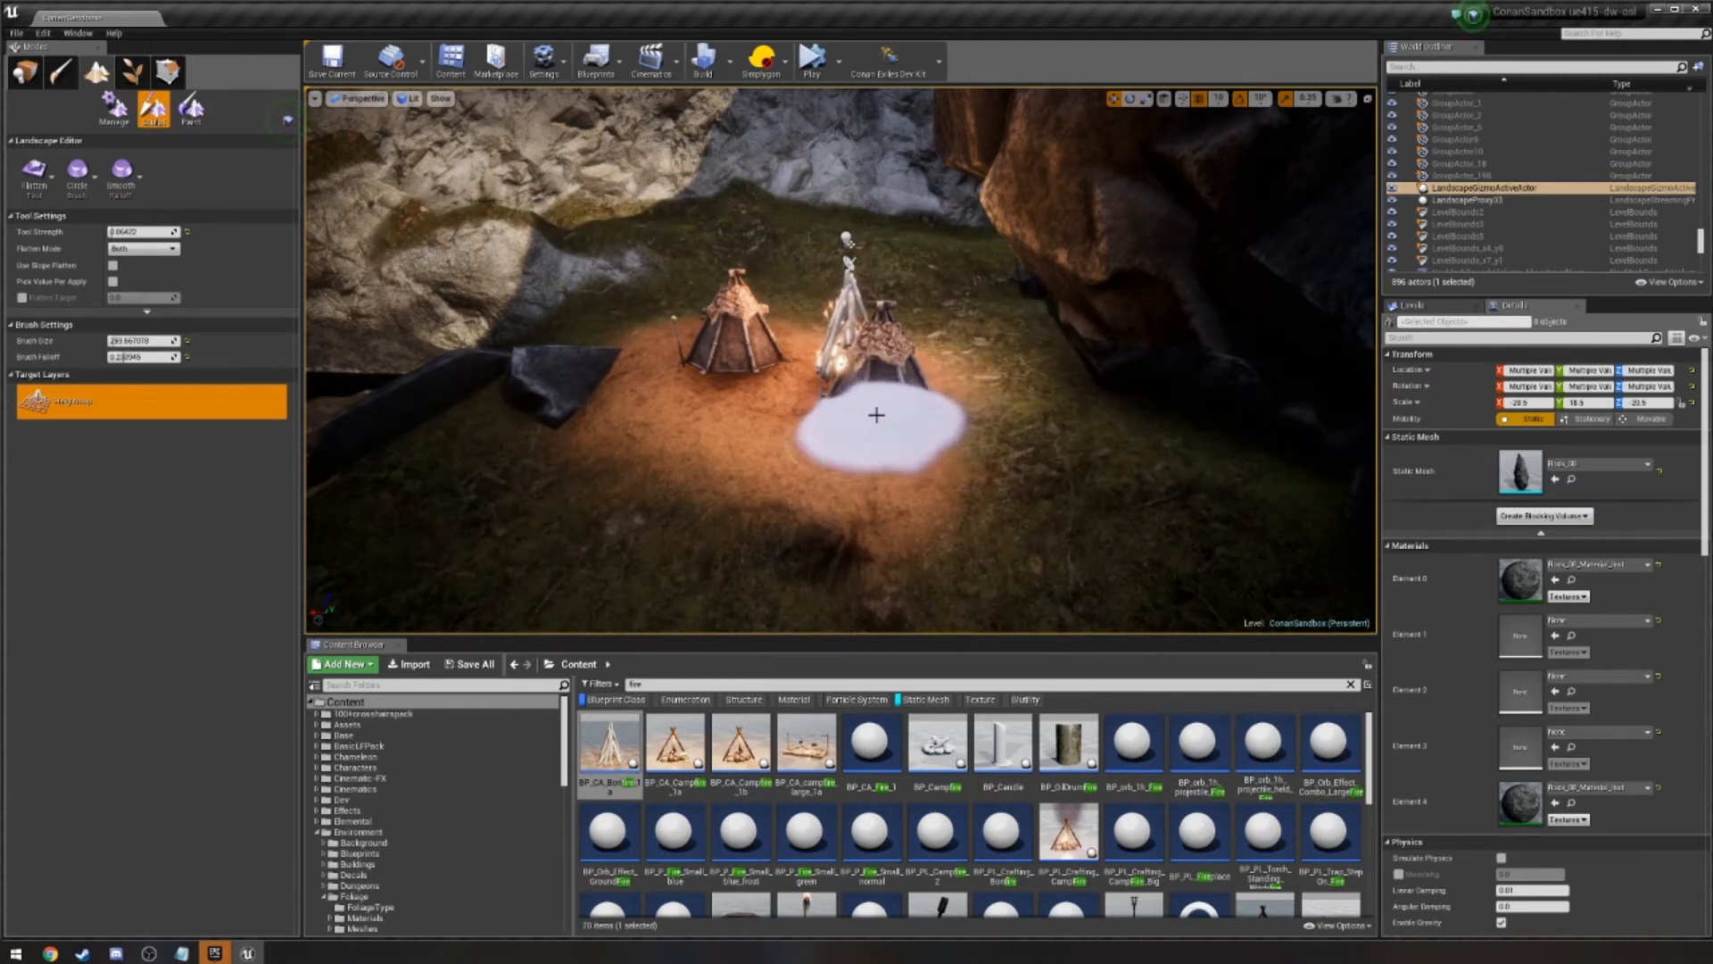
pyautogui.moveTo(876, 415)
pyautogui.mouseDown()
pyautogui.moveTo(810, 417)
pyautogui.moveTo(794, 398)
pyautogui.moveTo(830, 378)
pyautogui.moveTo(804, 357)
pyautogui.mouseUp()
pyautogui.moveTo(877, 311)
pyautogui.mouseDown()
pyautogui.moveTo(784, 345)
pyautogui.moveTo(726, 402)
pyautogui.moveTo(670, 363)
pyautogui.moveTo(803, 344)
pyautogui.moveTo(639, 371)
pyautogui.moveTo(680, 329)
pyautogui.moveTo(859, 407)
pyautogui.moveTo(923, 403)
pyautogui.moveTo(955, 439)
pyautogui.moveTo(986, 378)
pyautogui.moveTo(815, 406)
pyautogui.moveTo(993, 451)
pyautogui.moveTo(1015, 438)
pyautogui.moveTo(929, 447)
pyautogui.moveTo(910, 428)
pyautogui.moveTo(745, 409)
pyautogui.moveTo(699, 378)
pyautogui.moveTo(700, 352)
pyautogui.mouseUp()
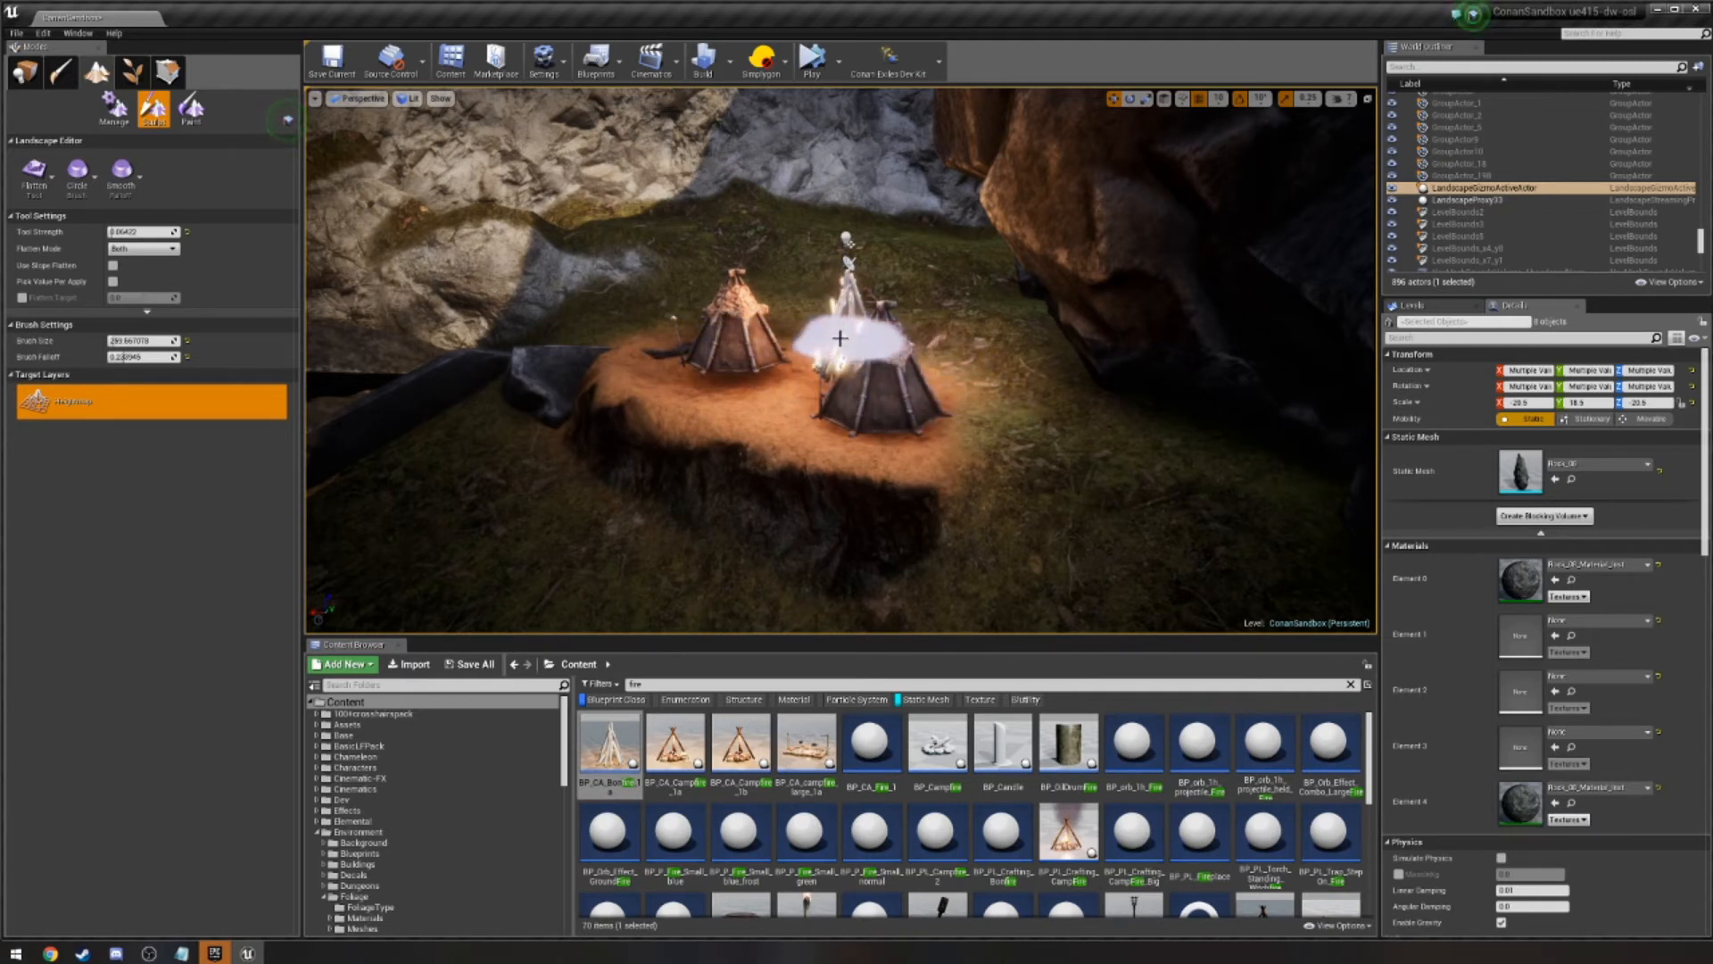
pyautogui.moveTo(702, 334)
pyautogui.mouseDown()
pyautogui.moveTo(631, 344)
pyautogui.moveTo(612, 439)
pyautogui.moveTo(1021, 473)
pyautogui.moveTo(1070, 413)
pyautogui.moveTo(719, 388)
pyautogui.mouseUp()
# Smooth the steep front edge of the flattened camp mound with the landscape Smooth tool.
pyautogui.click(96, 185)
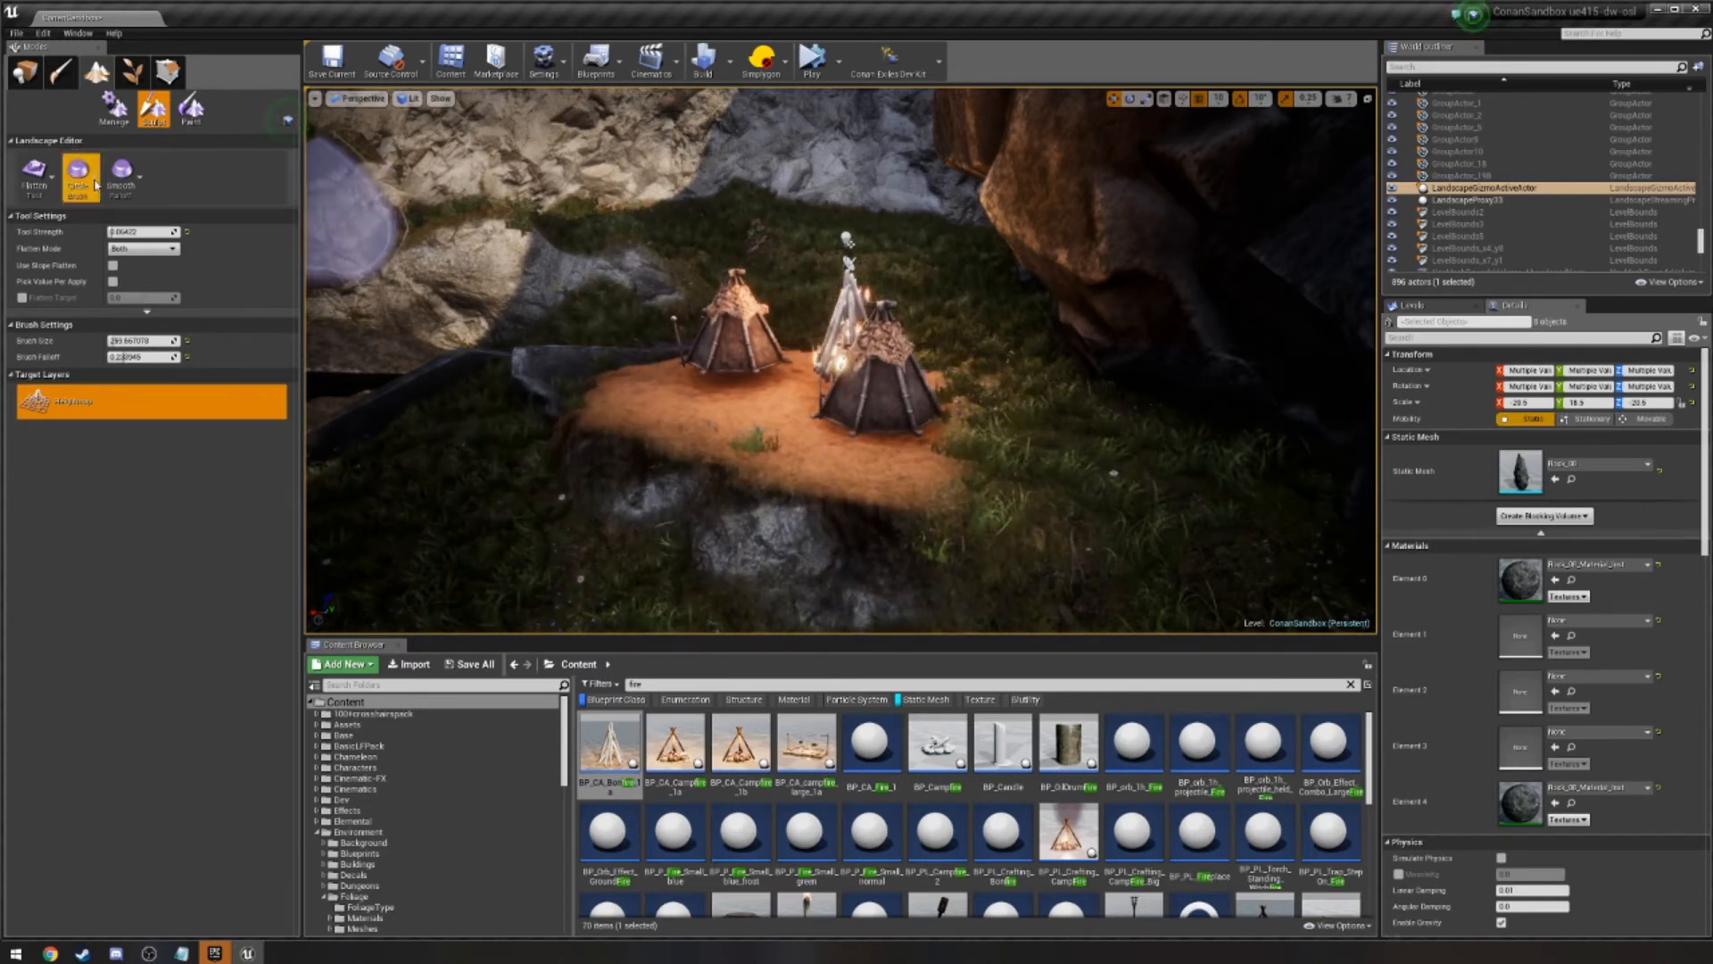
pyautogui.click(36, 174)
pyautogui.click(40, 277)
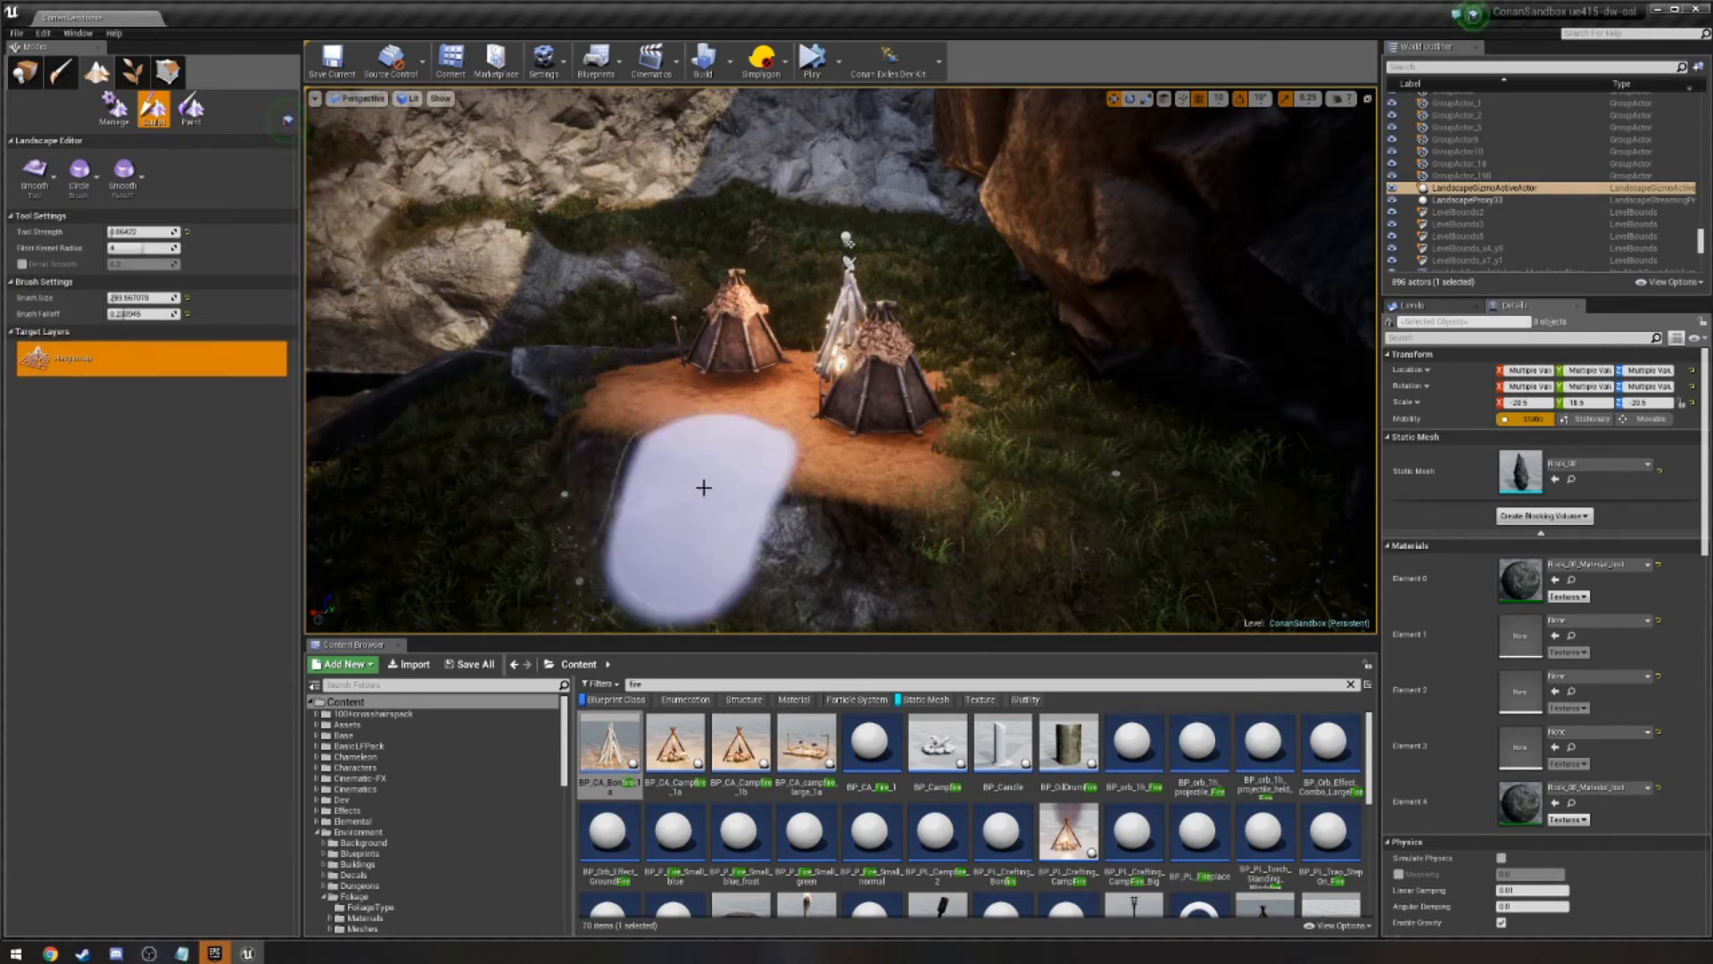
pyautogui.moveTo(664, 469)
pyautogui.mouseDown()
pyautogui.moveTo(581, 456)
pyautogui.moveTo(895, 571)
pyautogui.moveTo(696, 509)
pyautogui.moveTo(1074, 524)
pyautogui.moveTo(1073, 502)
pyautogui.moveTo(712, 546)
pyautogui.moveTo(662, 485)
pyautogui.moveTo(1025, 446)
pyautogui.moveTo(1001, 449)
pyautogui.mouseUp()
pyautogui.moveTo(924, 482); pyautogui.dragTo(696, 473, button='right')
# Lower SM_CA_Tent_Small_1c onto the flattened ground and rotate it so its open side faces the front of the camp.
pyautogui.click(27, 74)
pyautogui.moveTo(714, 357)
pyautogui.mouseDown(button='right')
pyautogui.moveTo(901, 371)
pyautogui.moveTo(678, 428)
pyautogui.moveTo(732, 420)
pyautogui.mouseUp(button='right')
pyautogui.moveTo(937, 147); pyautogui.dragTo(1107, 180, button='right')
pyautogui.click(1341, 102)
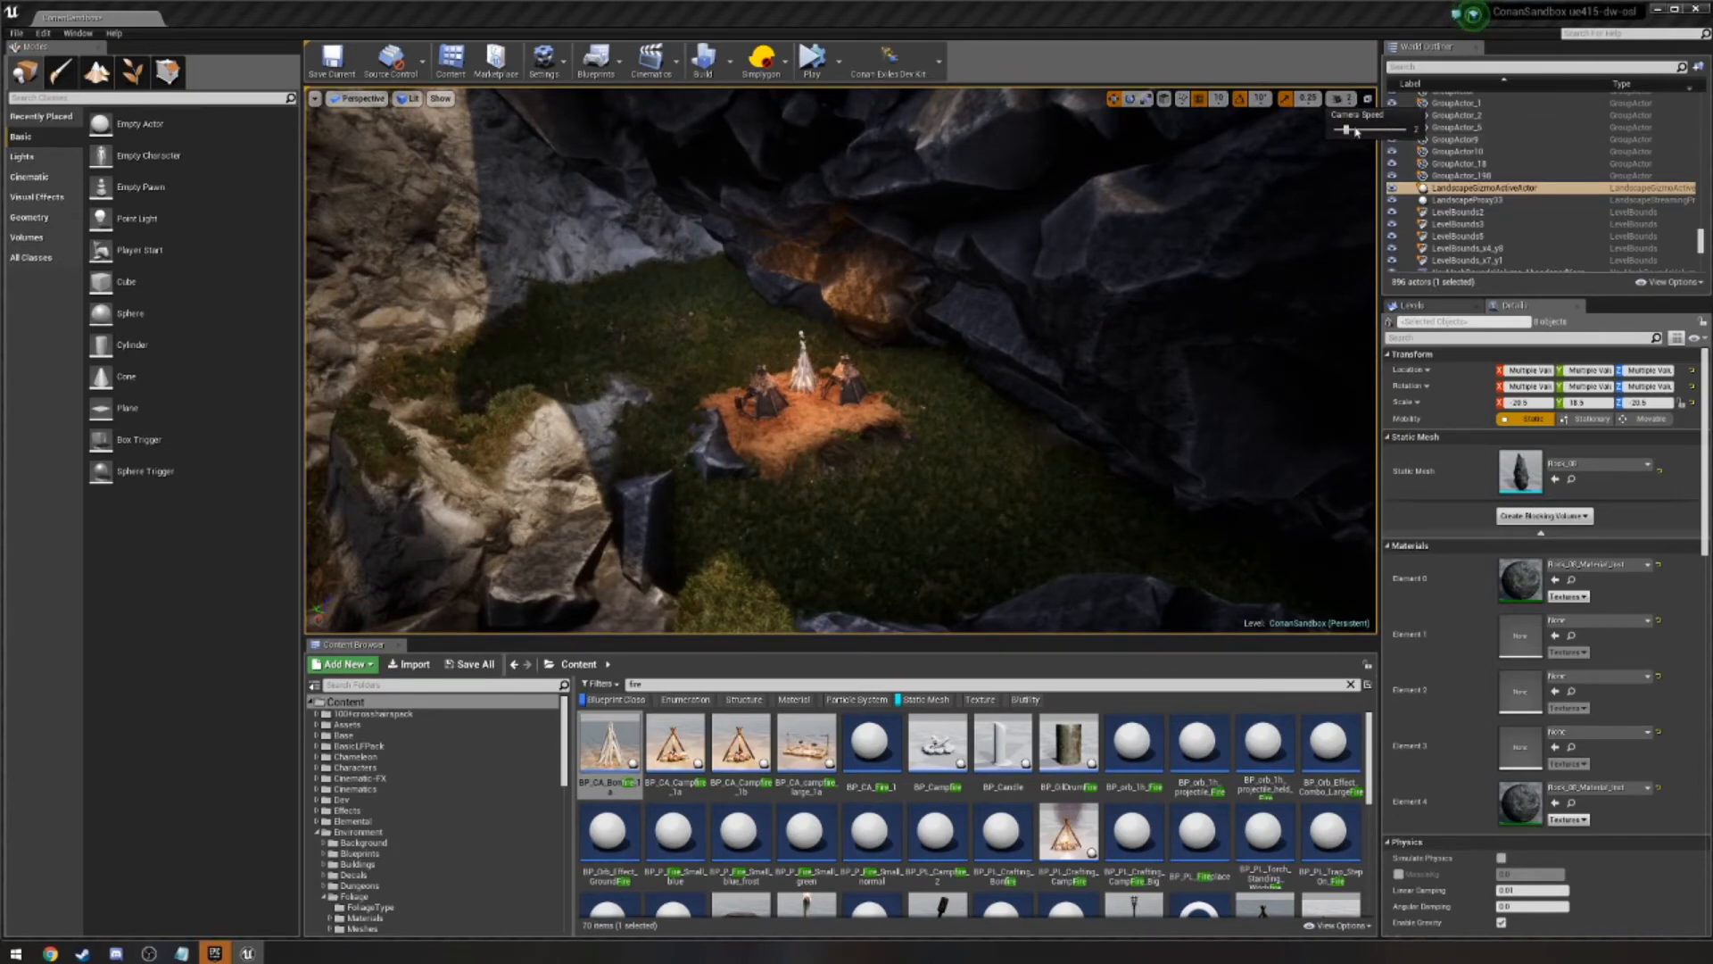
pyautogui.moveTo(1360, 142); pyautogui.dragTo(1294, 223, button='right')
pyautogui.press('w')
pyautogui.press('w')
pyautogui.moveTo(623, 351)
pyautogui.mouseDown(button='right')
pyautogui.moveTo(652, 379)
pyautogui.moveTo(624, 352)
pyautogui.mouseUp(button='right')
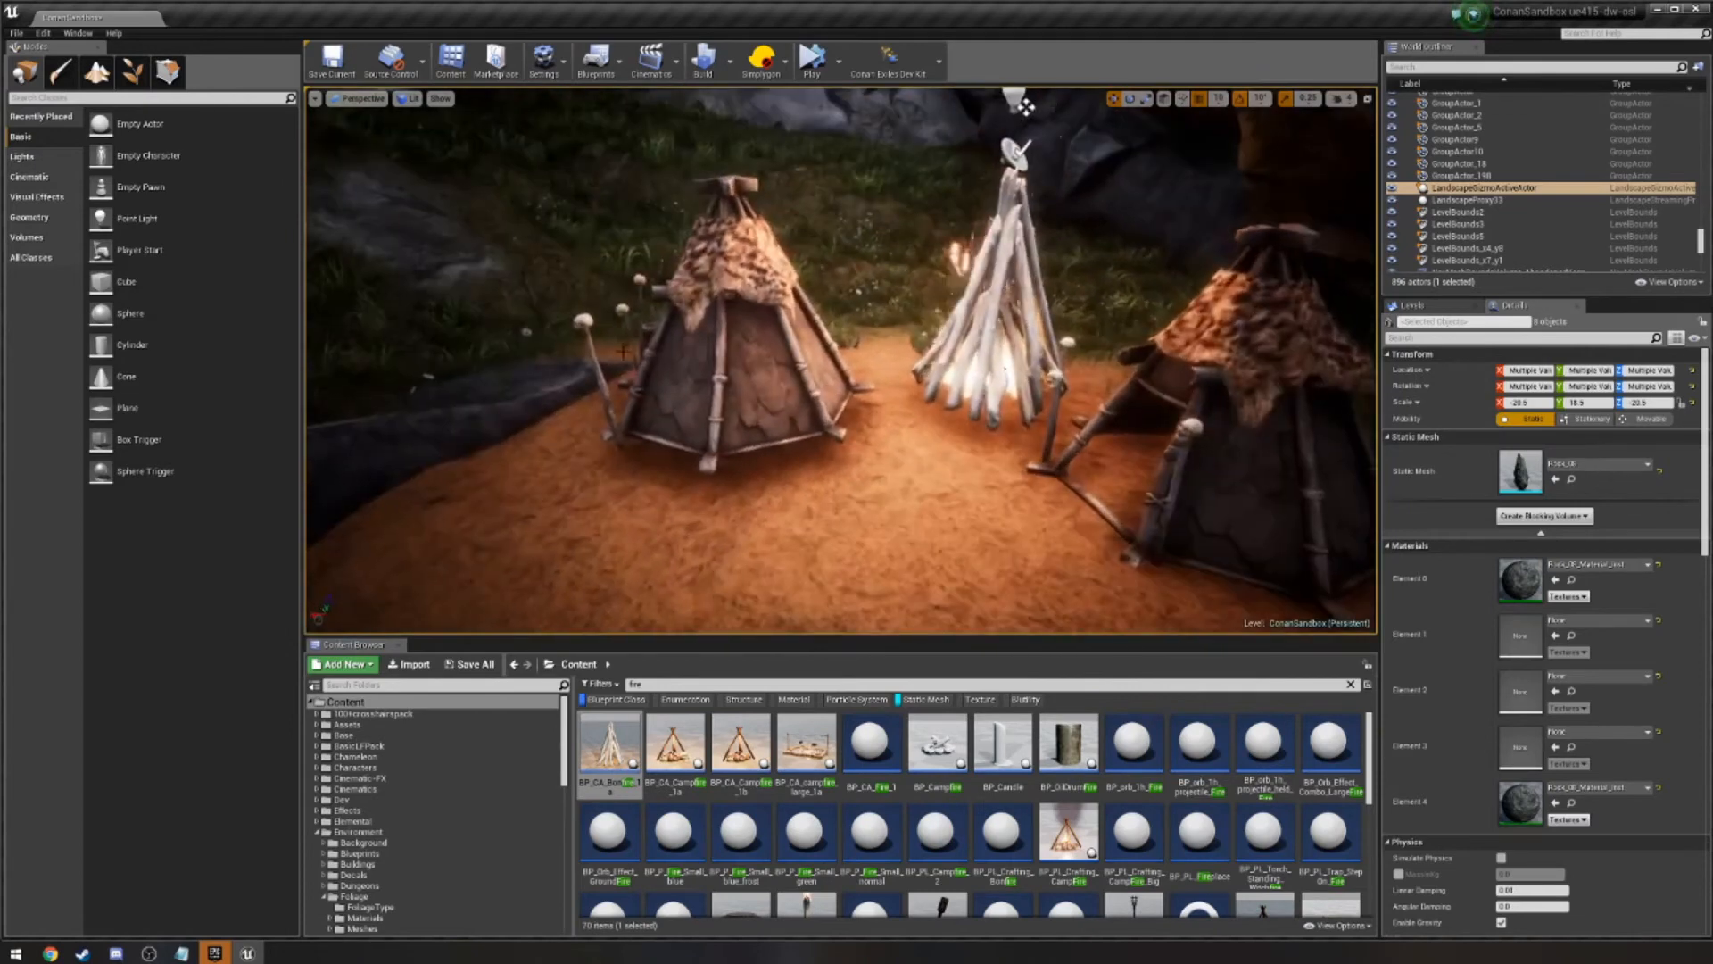
pyautogui.click(713, 335)
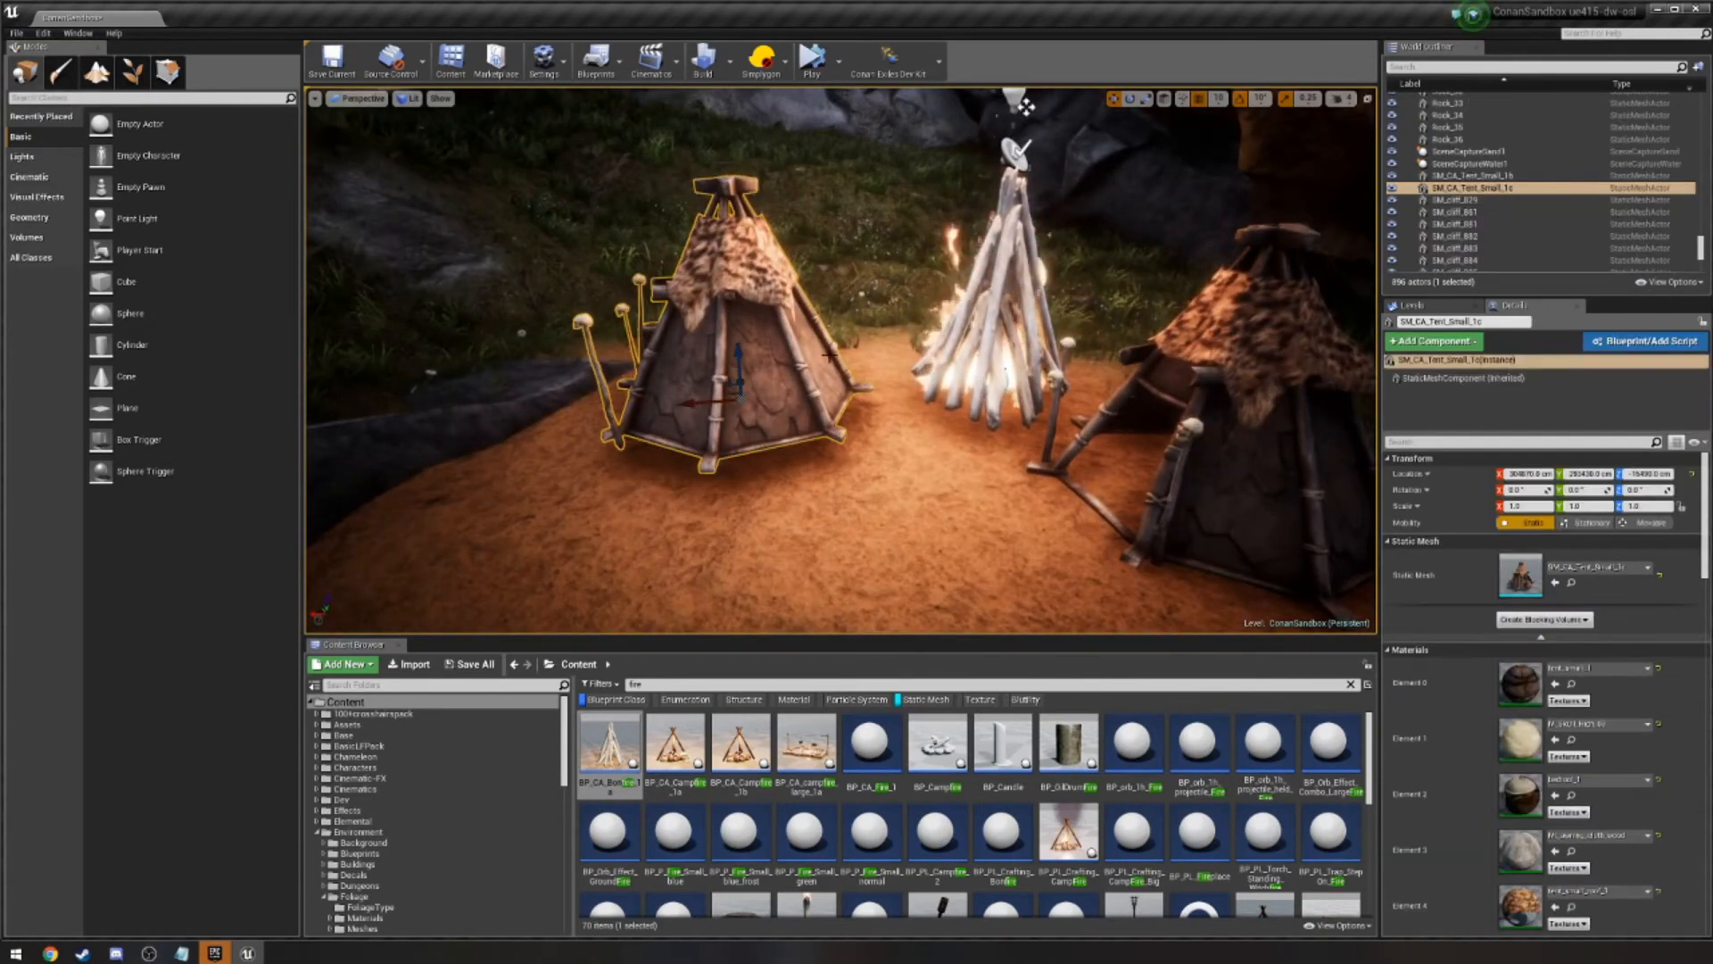
pyautogui.moveTo(731, 356); pyautogui.dragTo(731, 384)
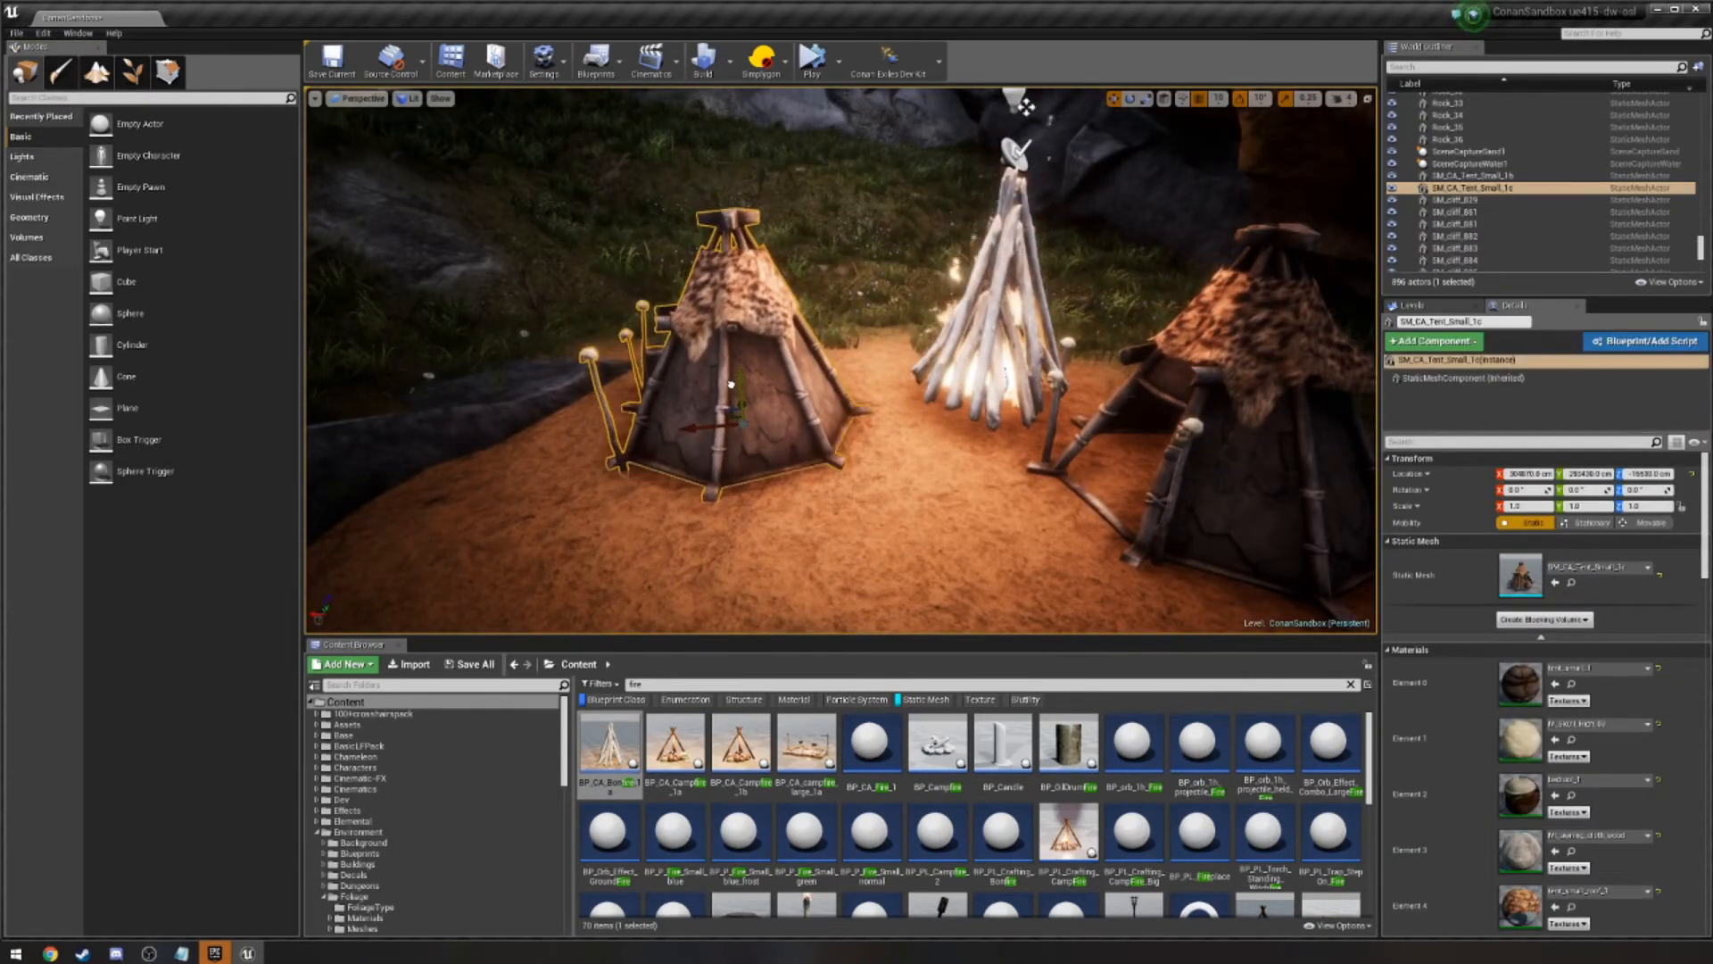
pyautogui.click(1130, 99)
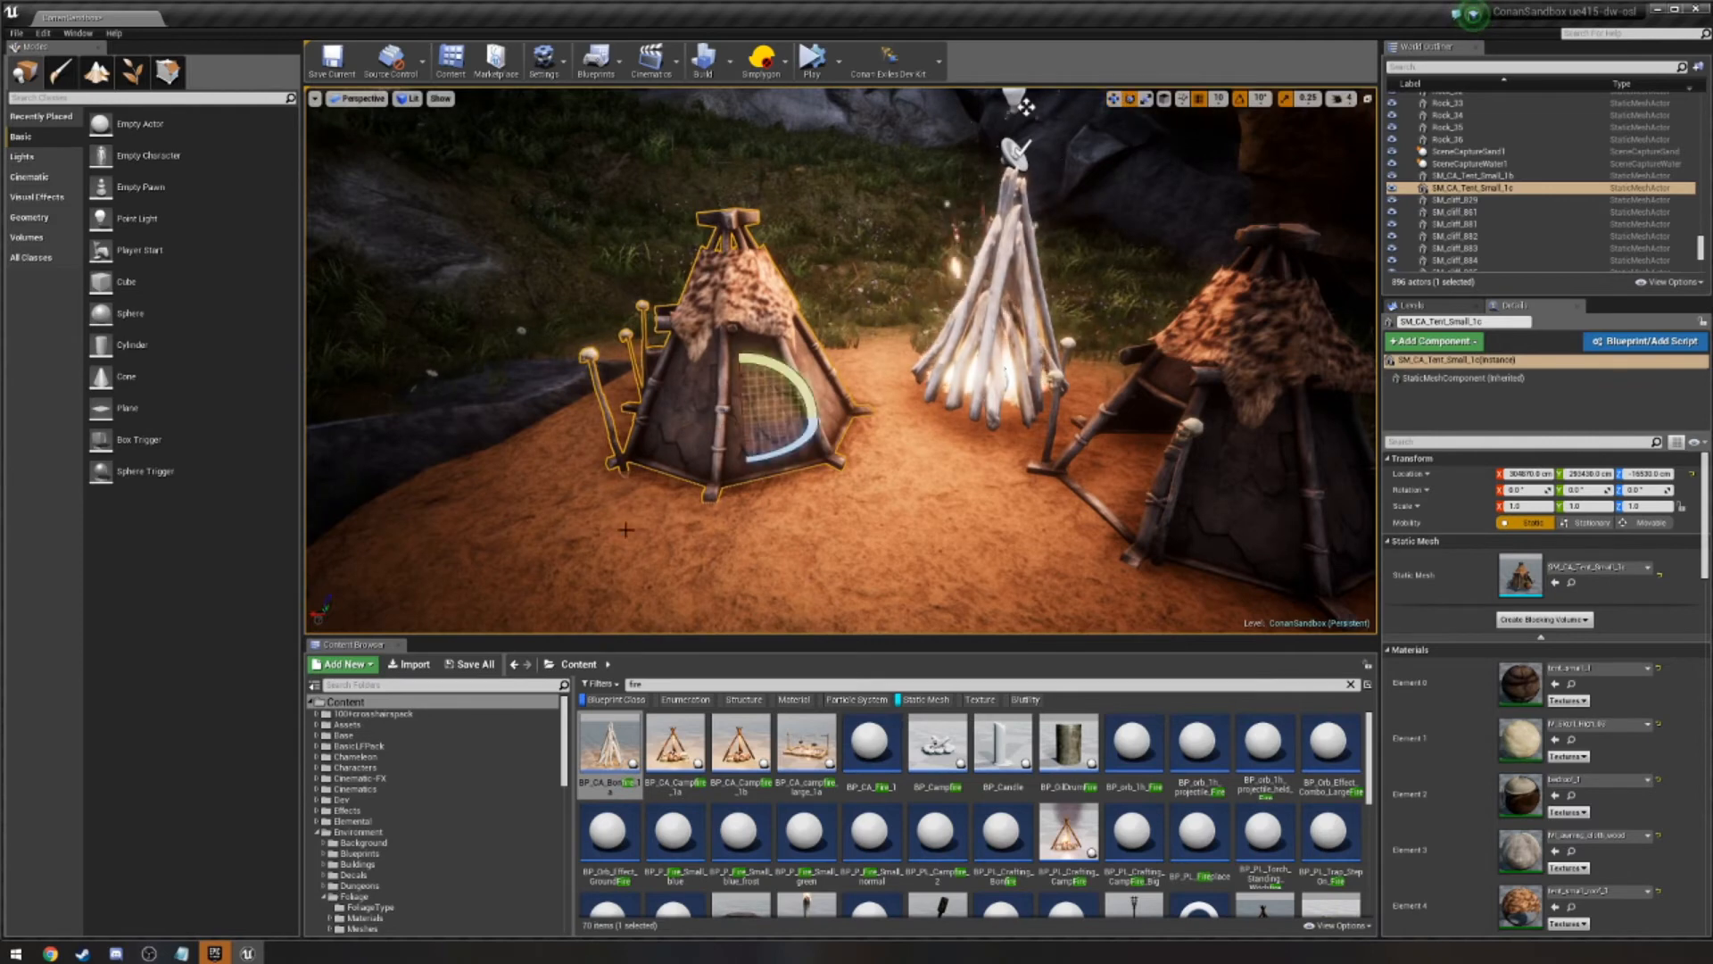
pyautogui.moveTo(763, 444); pyautogui.dragTo(1038, 658)
# Lower the BP_CA_Bonfire_1a blueprint onto the painted ground between the tents, and deselect it.
pyautogui.click(1078, 482)
pyautogui.click(1024, 303)
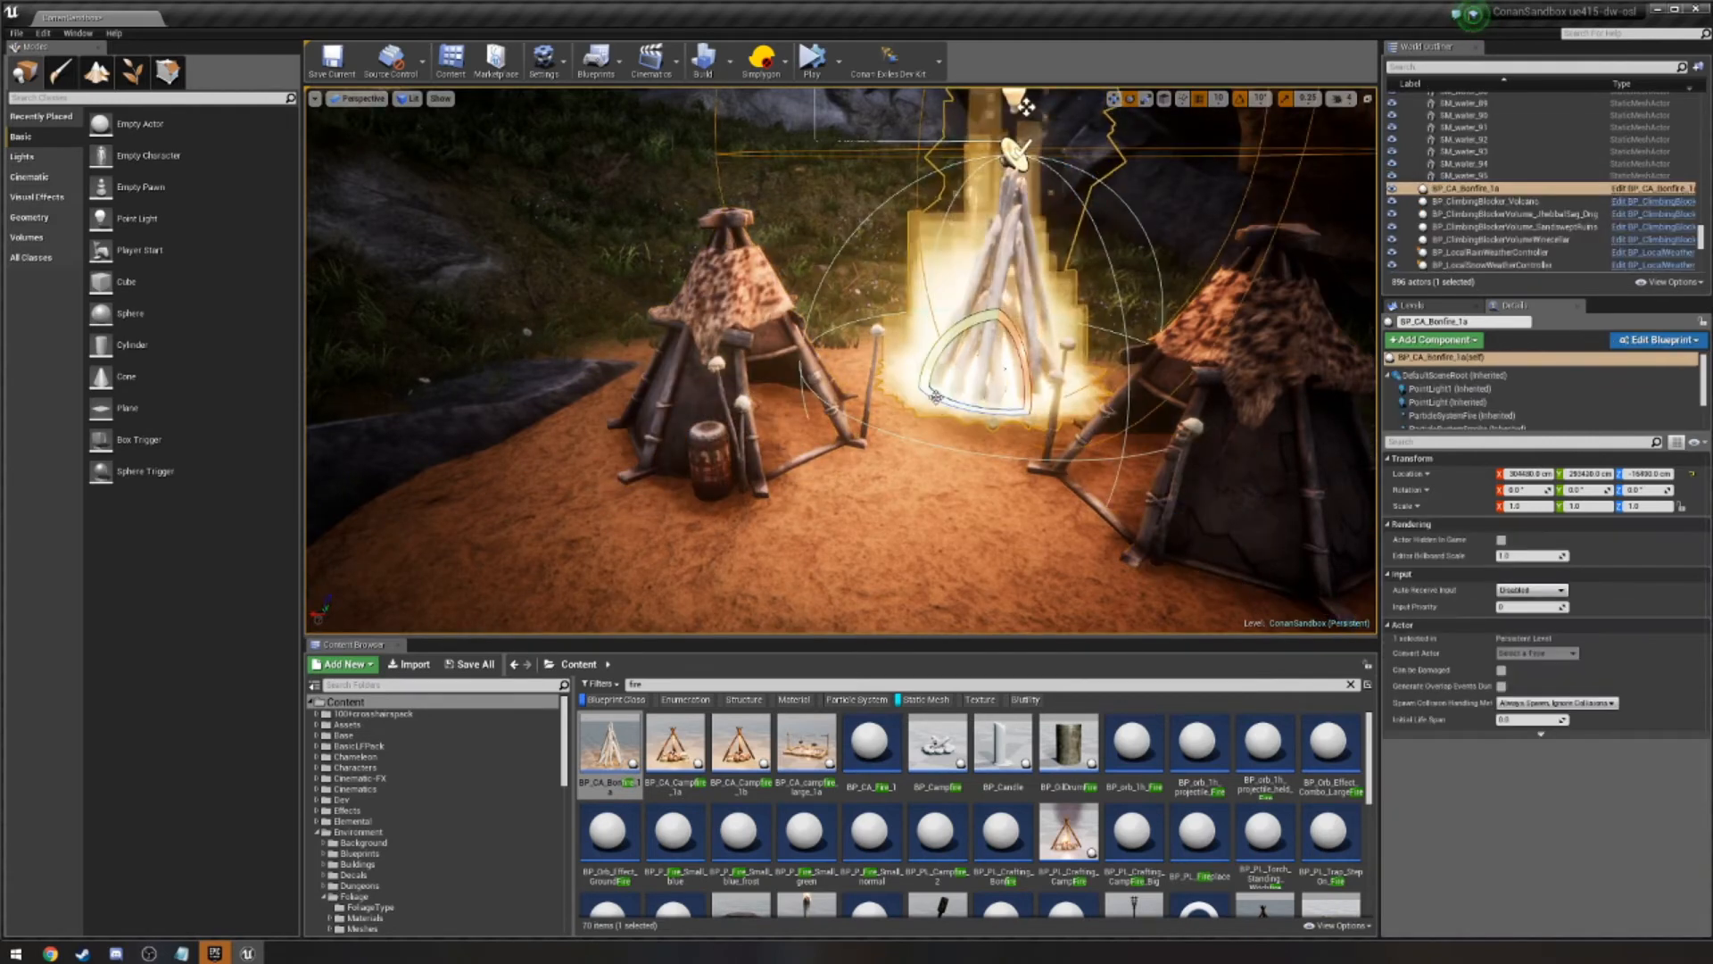
pyautogui.press('w')
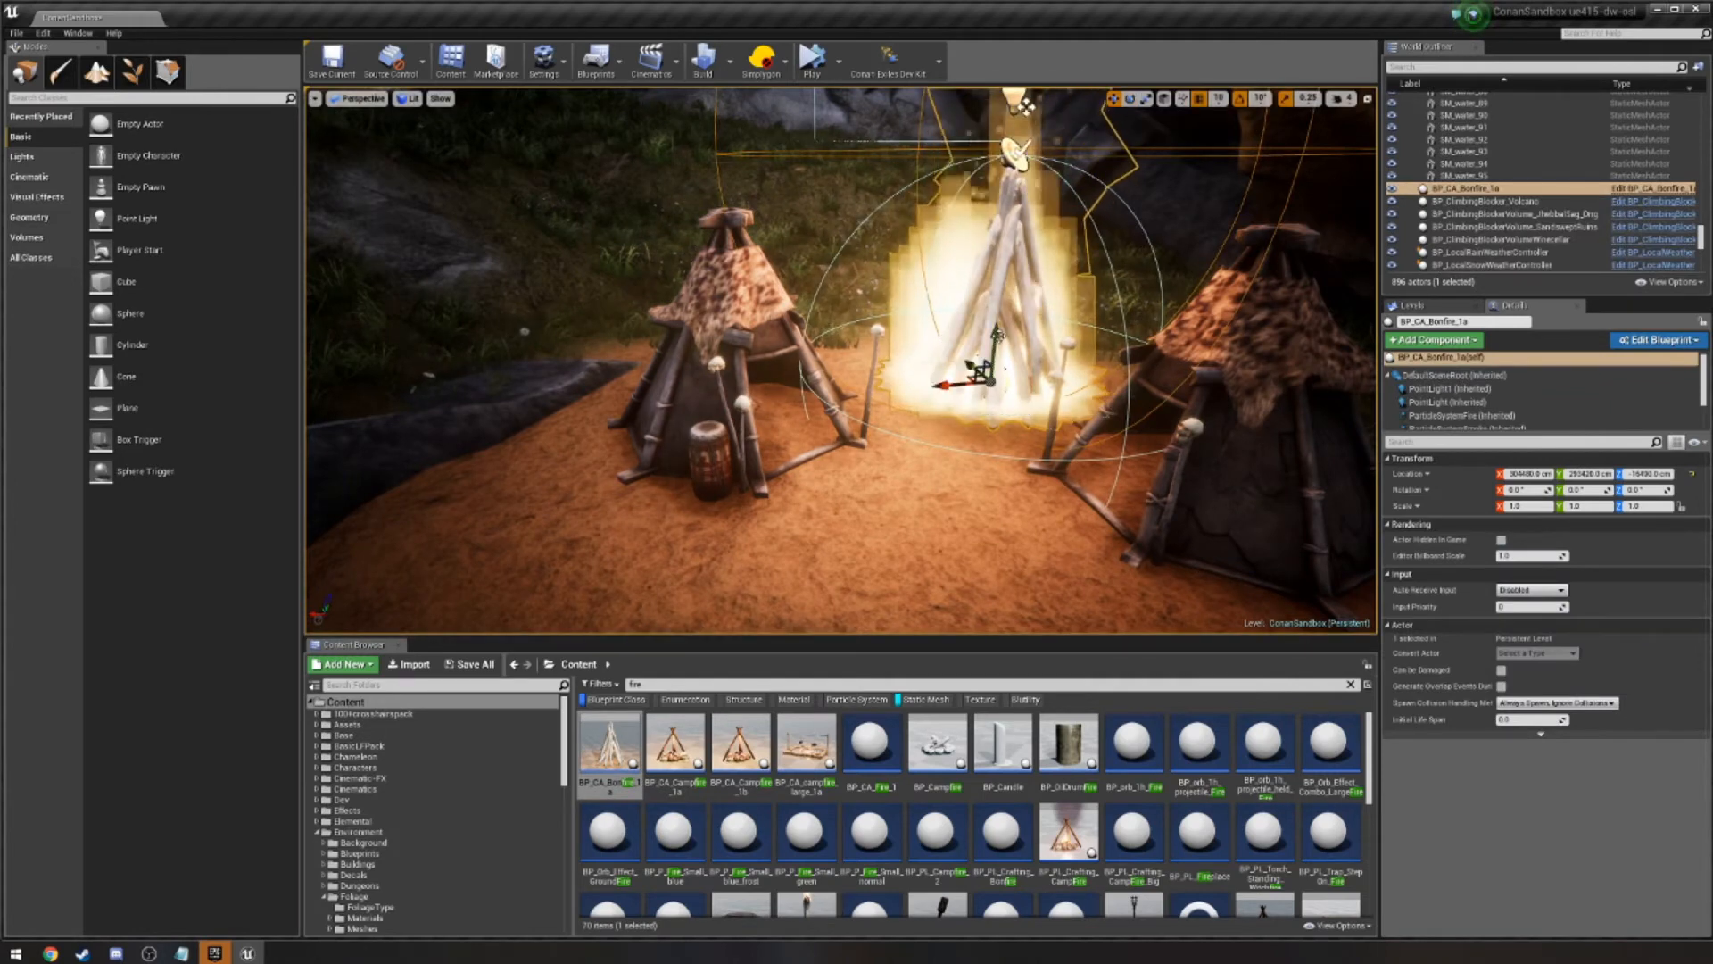
pyautogui.moveTo(1026, 107); pyautogui.dragTo(1024, 131)
pyautogui.click(861, 542)
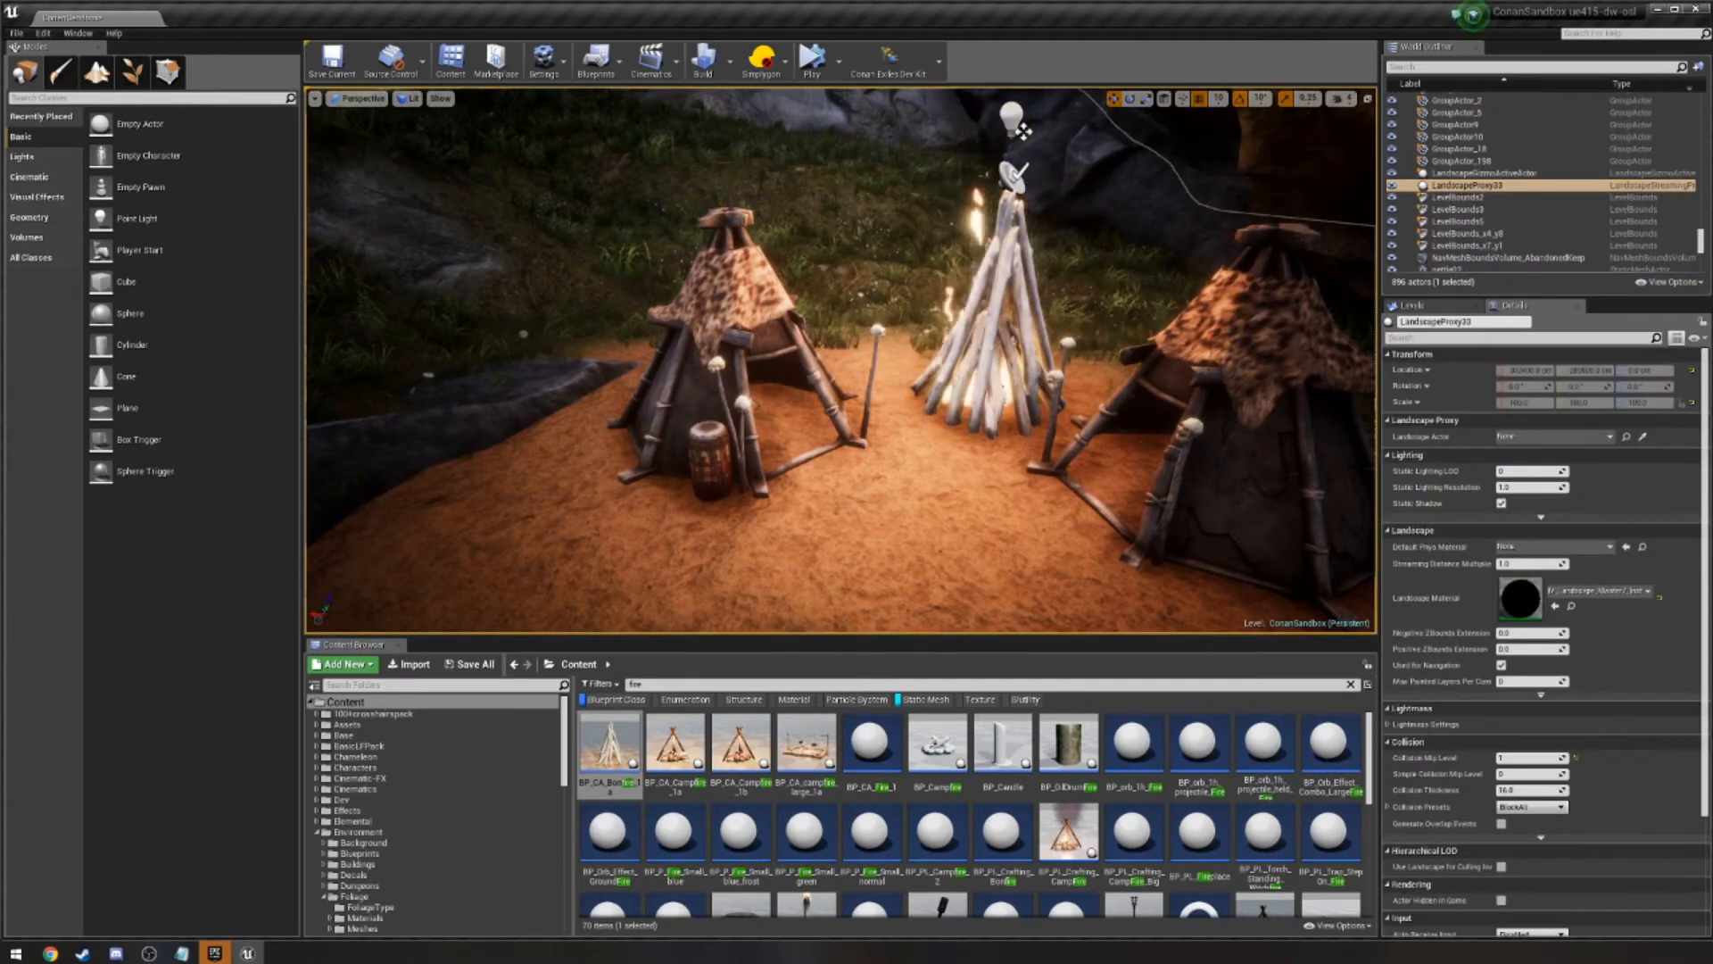
# Remove the Blueprint Class filter from the fire asset search.
pyautogui.moveTo(881, 528)
pyautogui.mouseDown(button='right')
pyautogui.moveTo(946, 580)
pyautogui.moveTo(999, 536)
pyautogui.moveTo(856, 531)
pyautogui.moveTo(821, 539)
pyautogui.moveTo(829, 567)
pyautogui.moveTo(861, 566)
pyautogui.moveTo(870, 531)
pyautogui.mouseUp(button='right')
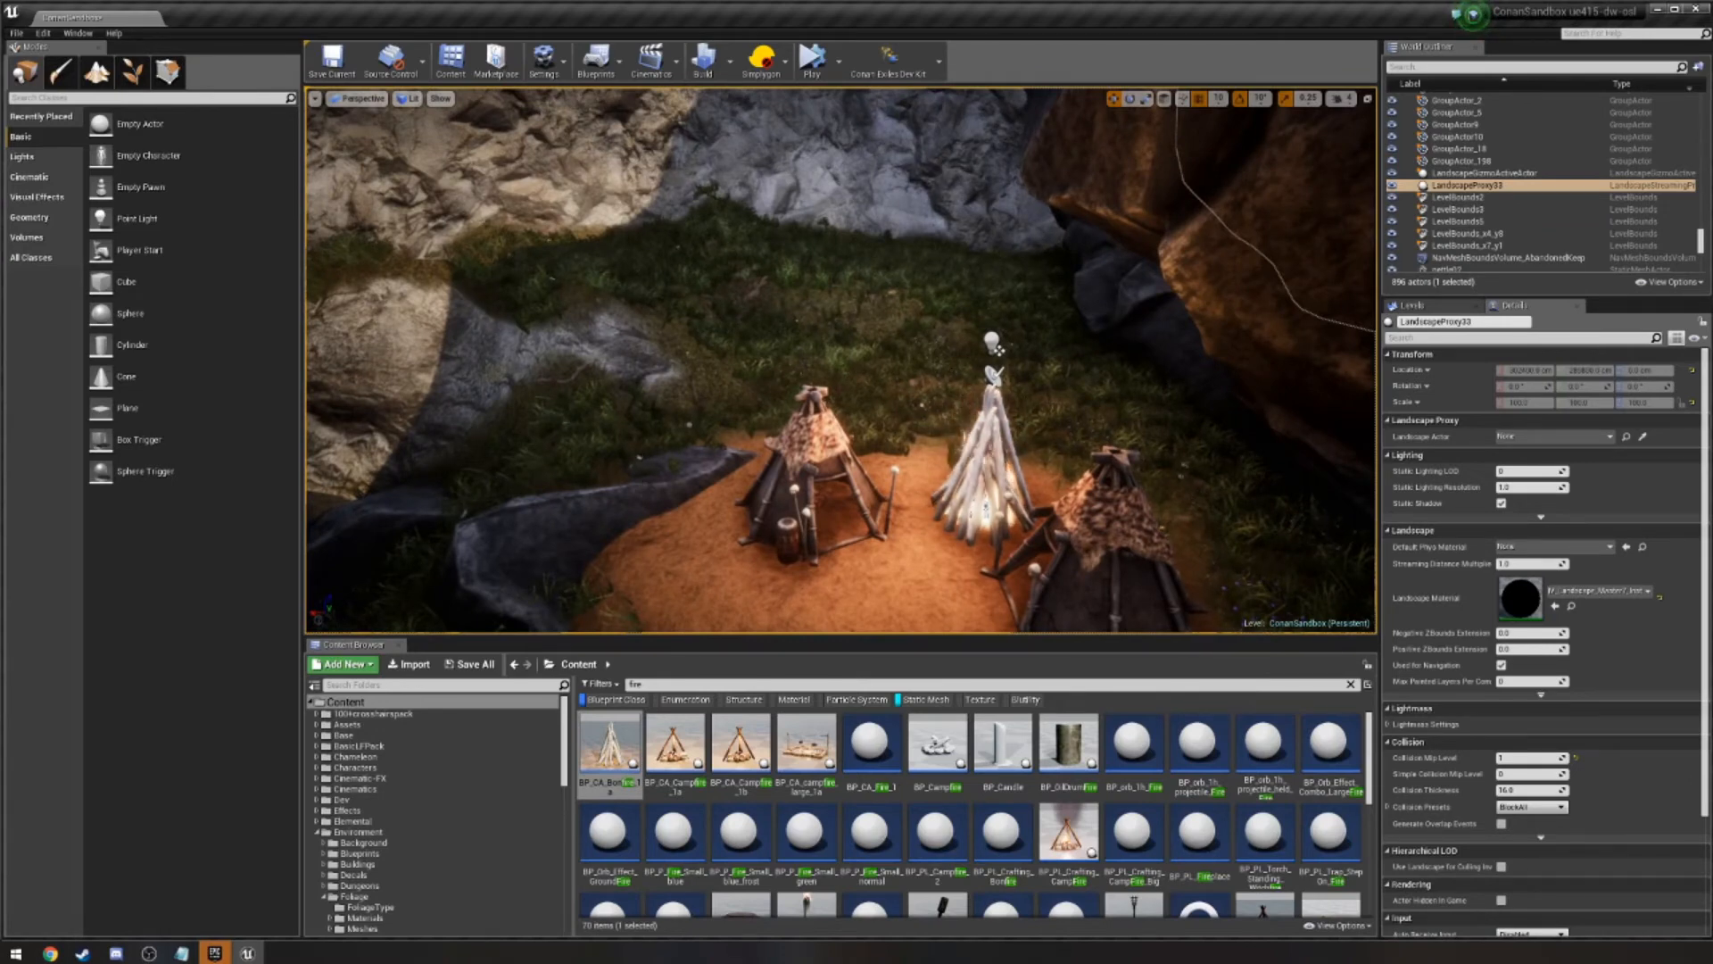
pyautogui.click(616, 699)
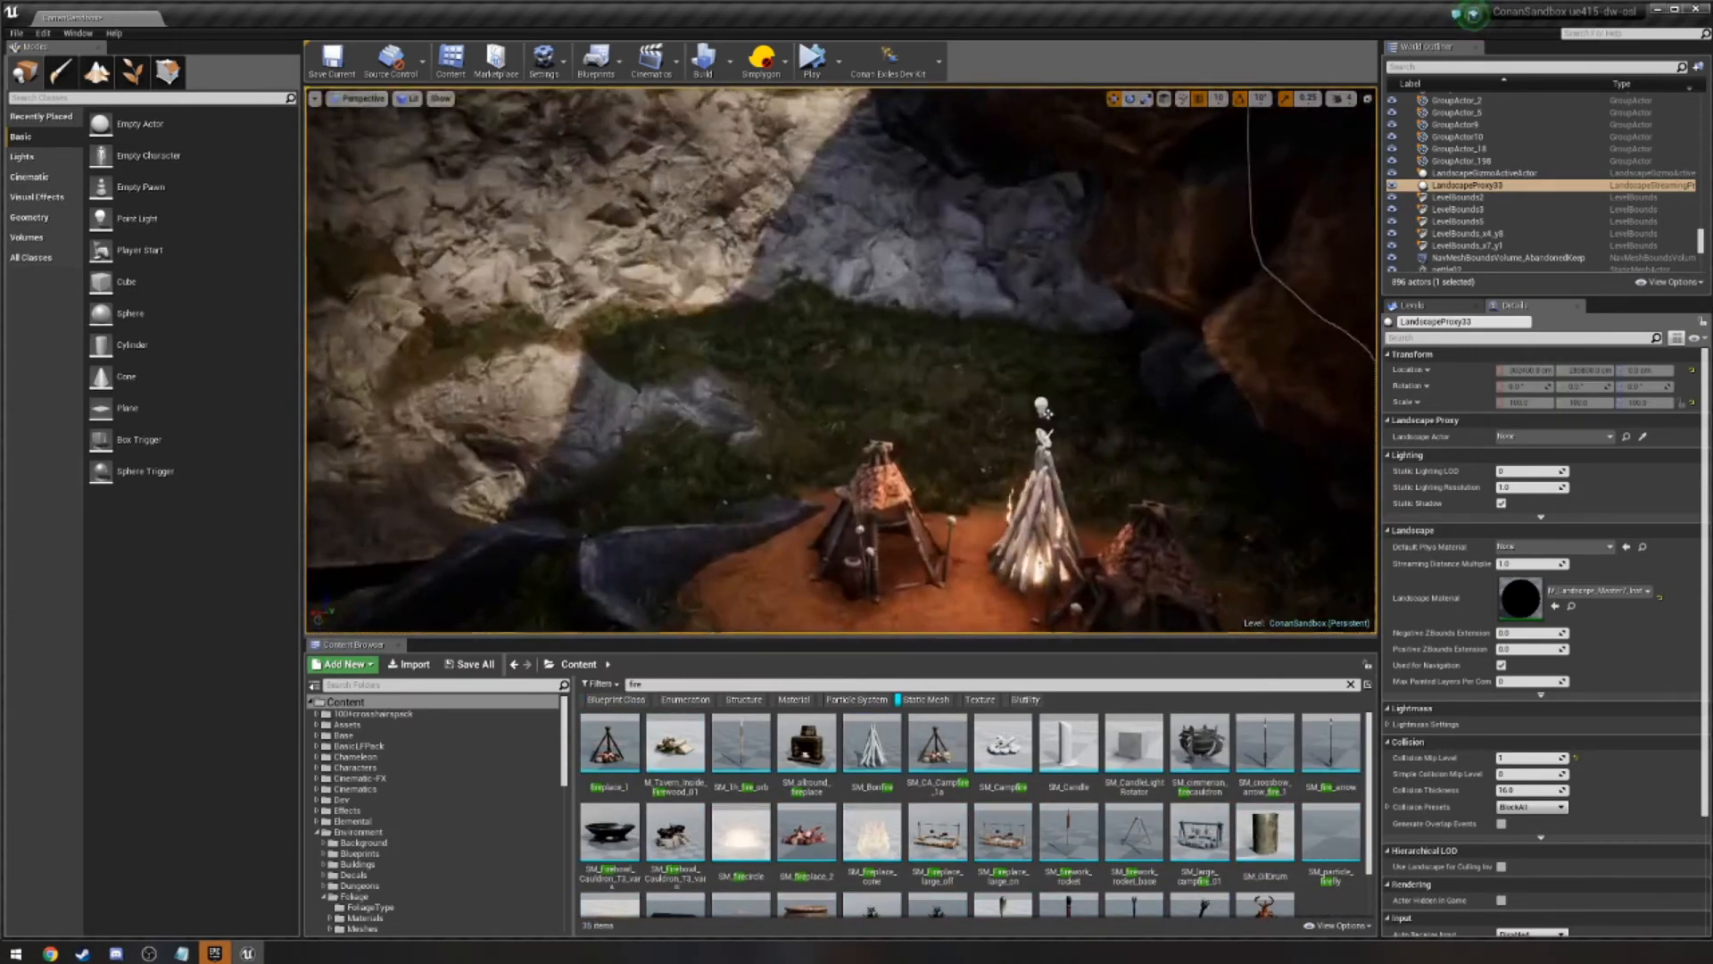
pyautogui.moveTo(803, 356); pyautogui.dragTo(902, 428, button='right')
# Paint the start of a narrow BlackSandRock path leading down from the camp, using a much smaller landscape brush.
pyautogui.click(97, 71)
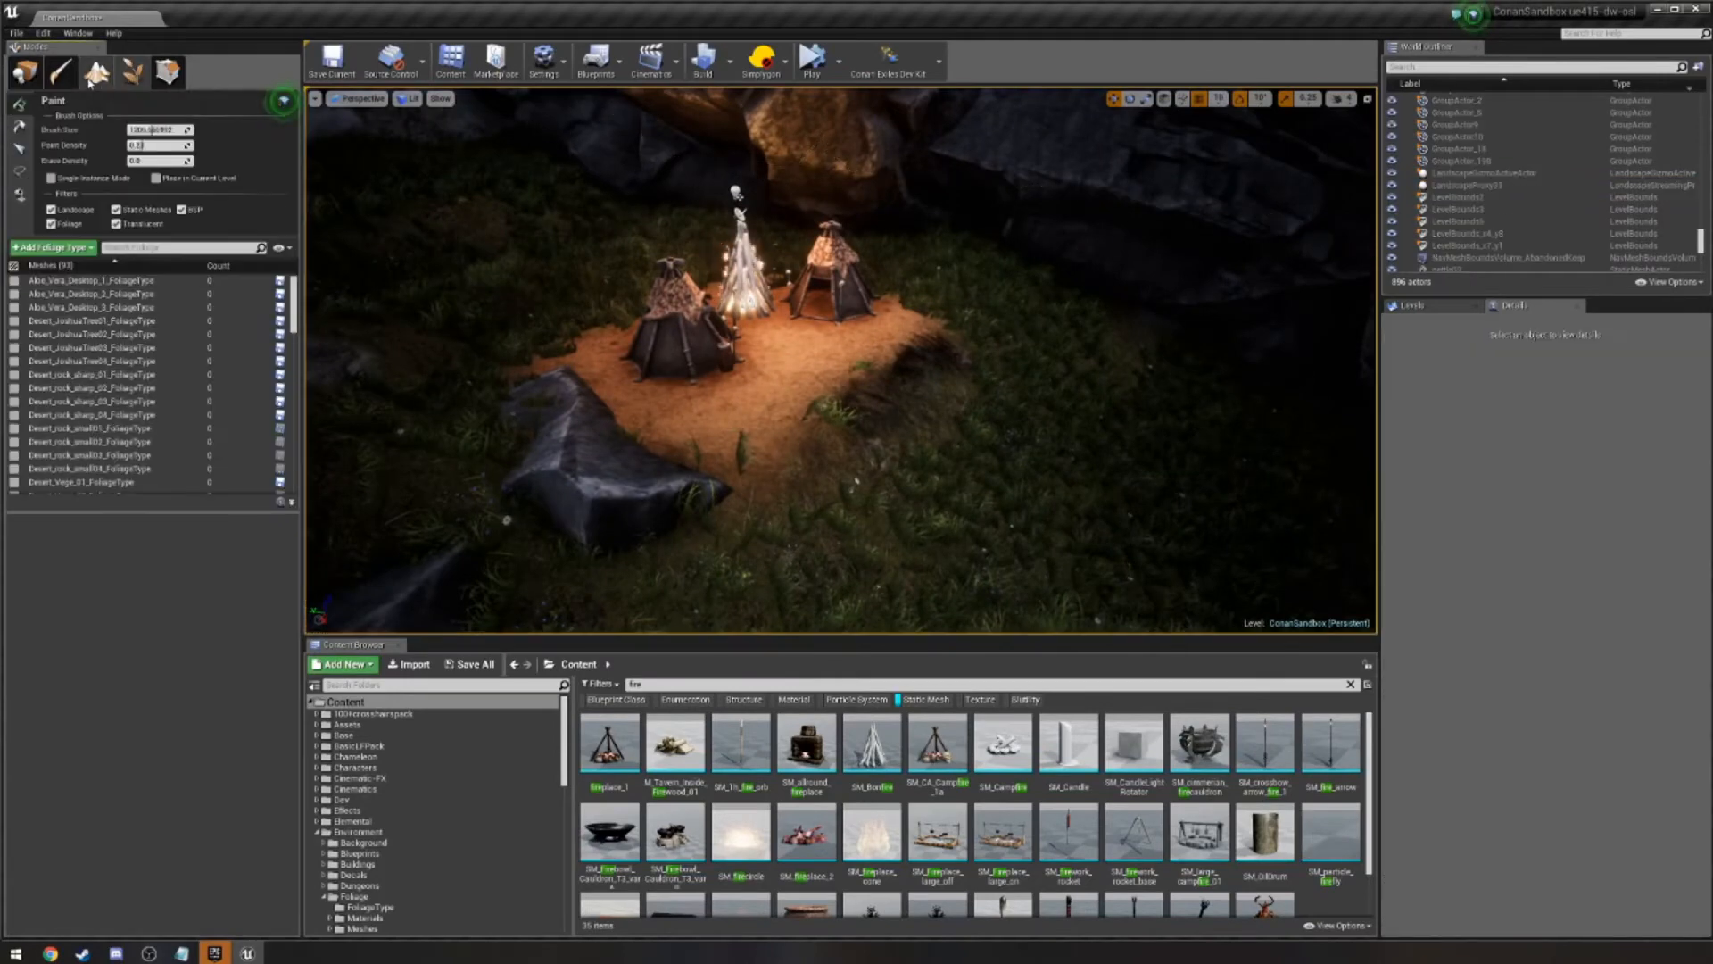
pyautogui.click(153, 107)
pyautogui.click(59, 165)
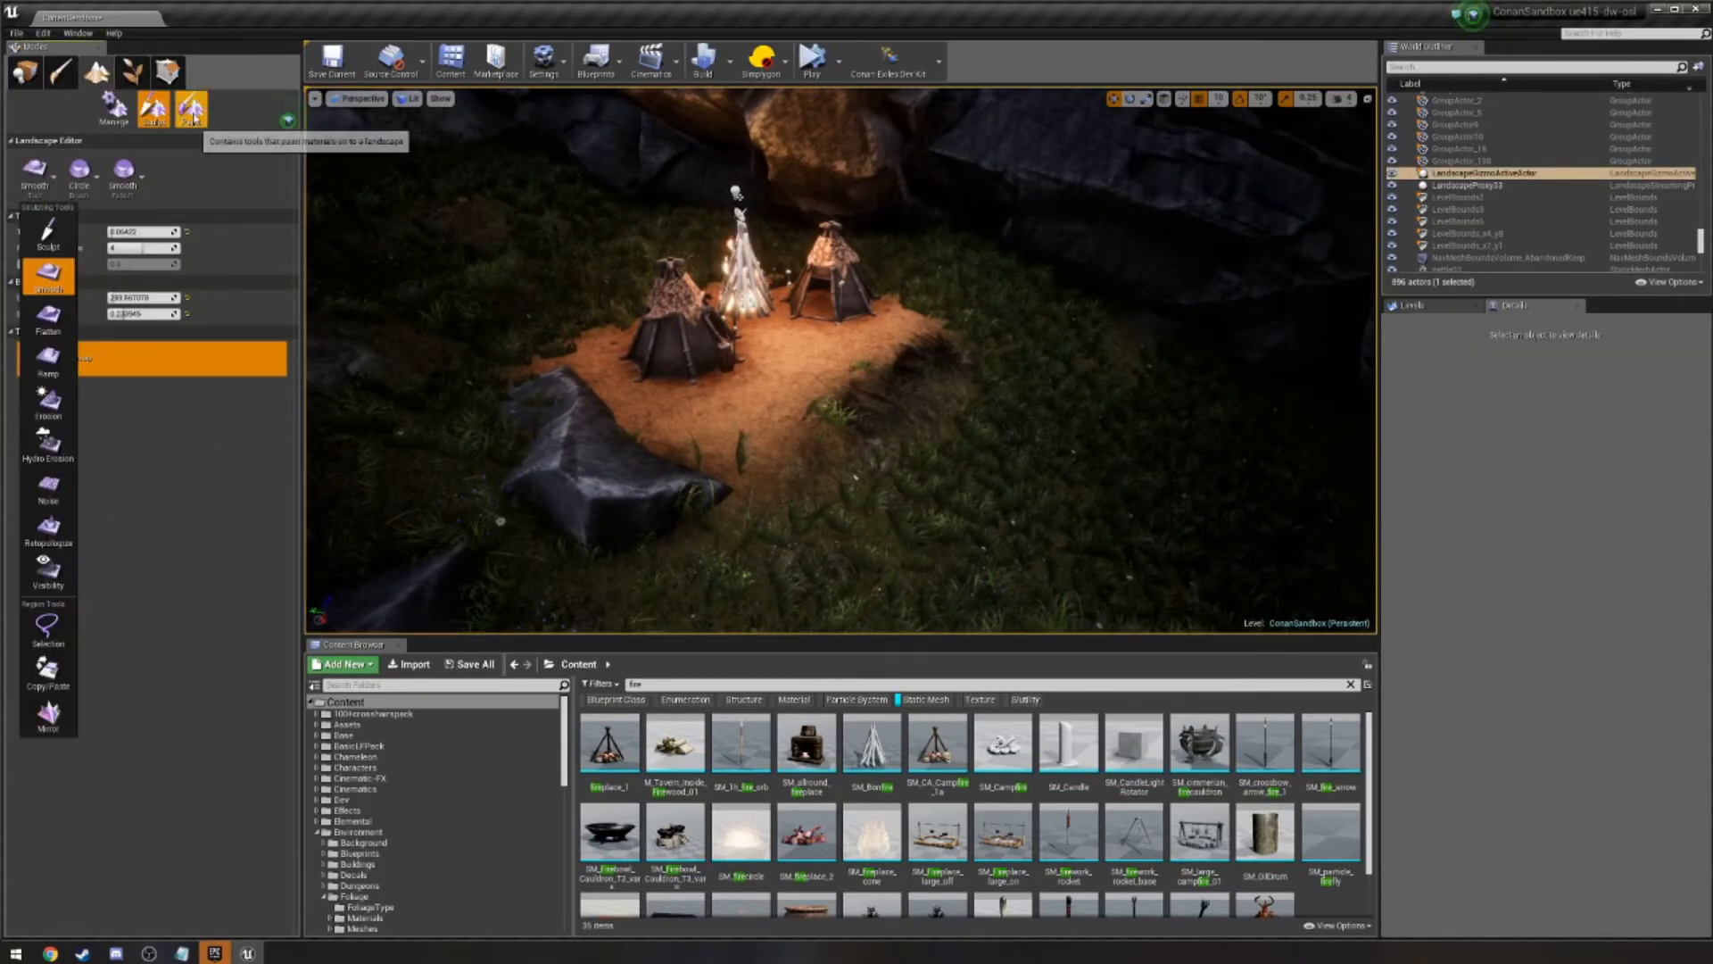
pyautogui.click(192, 111)
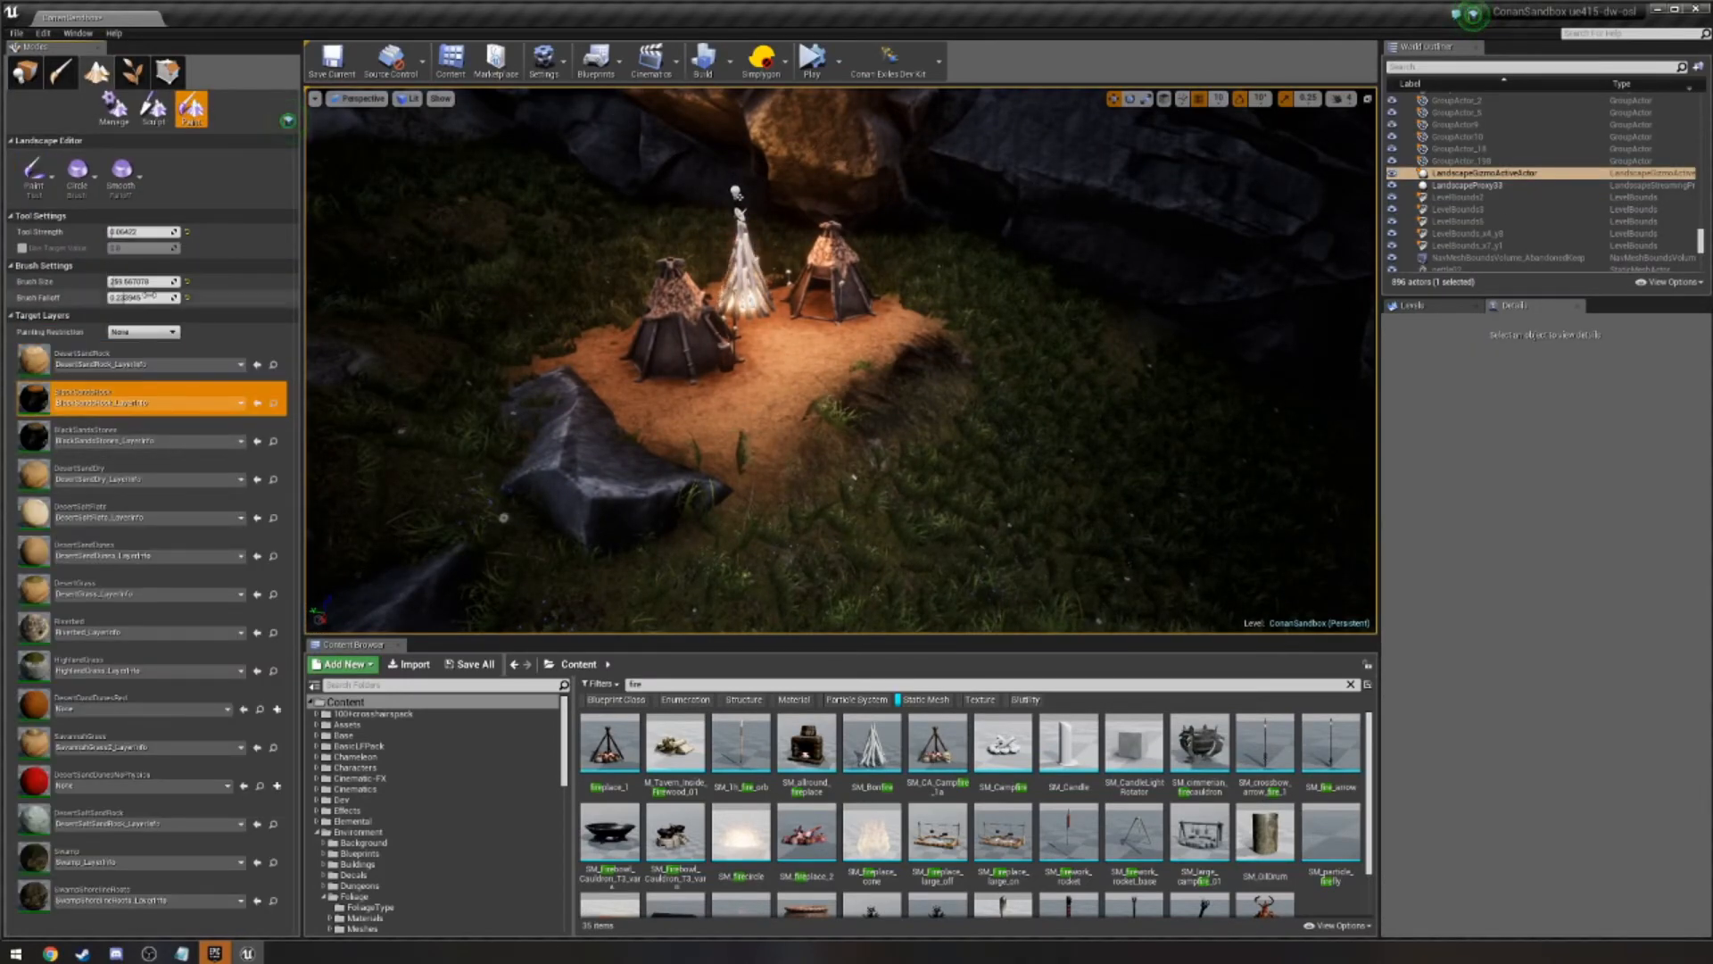
pyautogui.moveTo(116, 231); pyautogui.dragTo(108, 231)
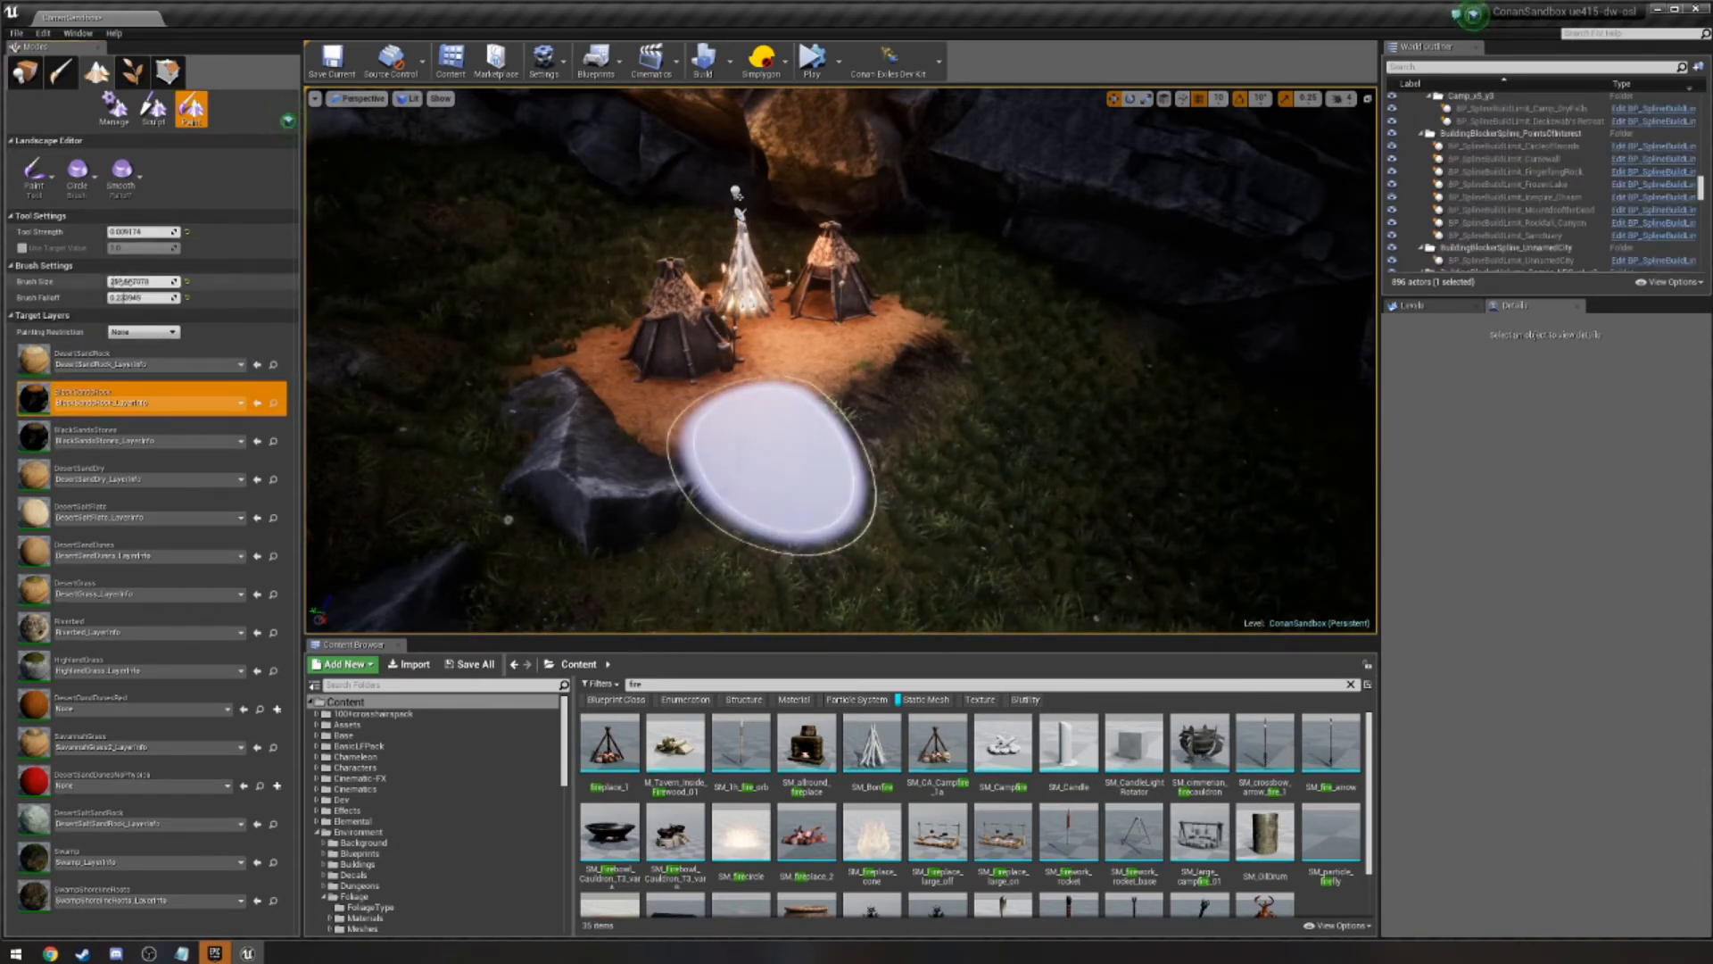
pyautogui.press('[')
pyautogui.press('[')
pyautogui.press('[')
pyautogui.press('[')
pyautogui.press('[')
pyautogui.press('[')
pyautogui.press('[')
pyautogui.press('[')
pyautogui.press('[')
pyautogui.press('[')
pyautogui.press('[')
pyautogui.press('[')
pyautogui.press('[')
pyautogui.press('[')
pyautogui.press('[')
pyautogui.press('[')
pyautogui.press('[')
pyautogui.press('[')
pyautogui.press('[')
pyautogui.press('[')
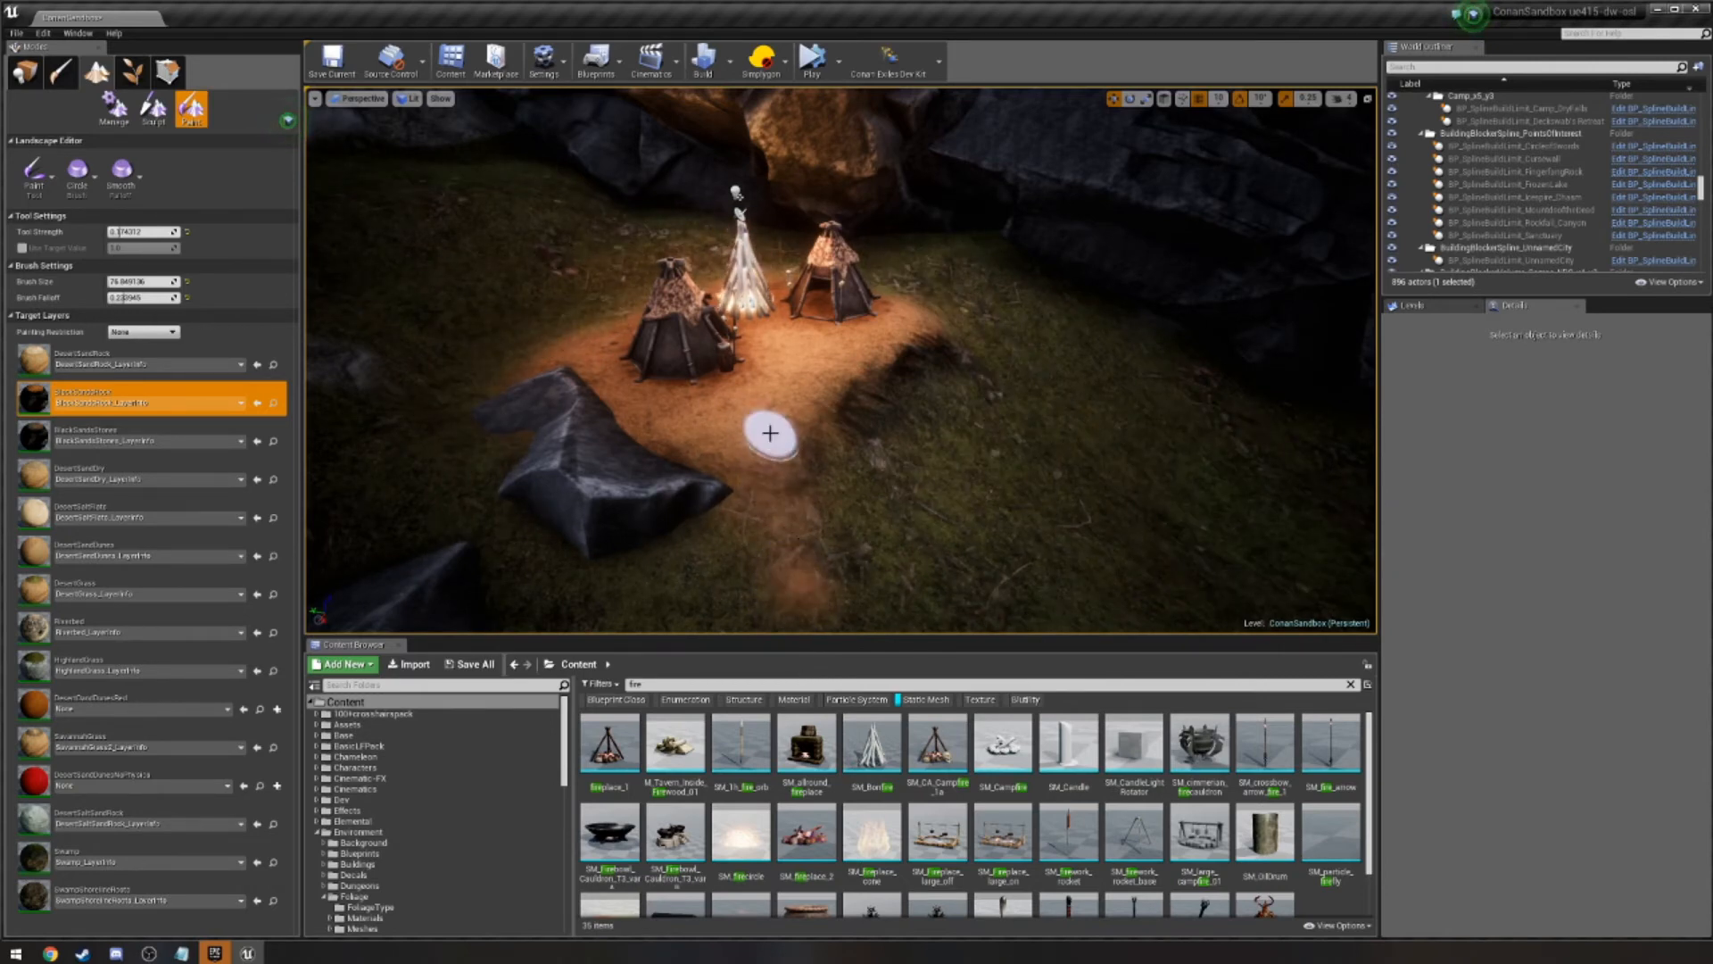
# Extend the painted path between the dark rocks and onto the lit grassy slope at the valley entrance.
pyautogui.moveTo(770, 433); pyautogui.dragTo(770, 384, button='right')
pyautogui.moveTo(770, 384); pyautogui.dragTo(800, 532)
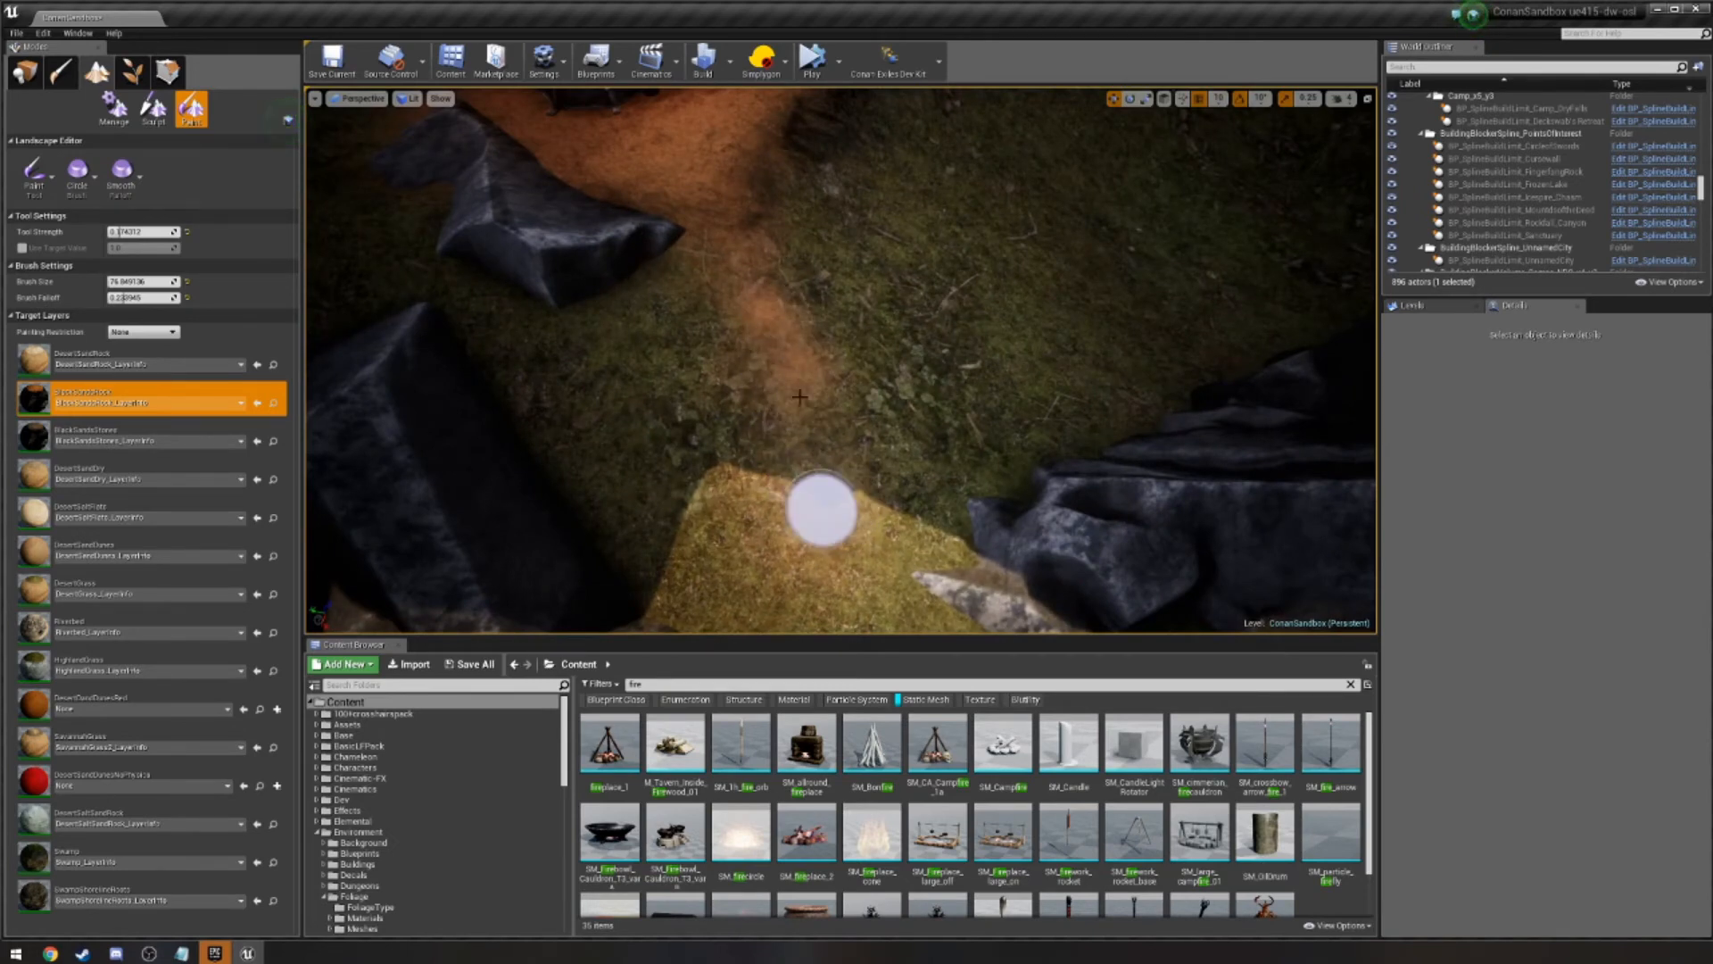
pyautogui.moveTo(830, 541); pyautogui.dragTo(809, 374)
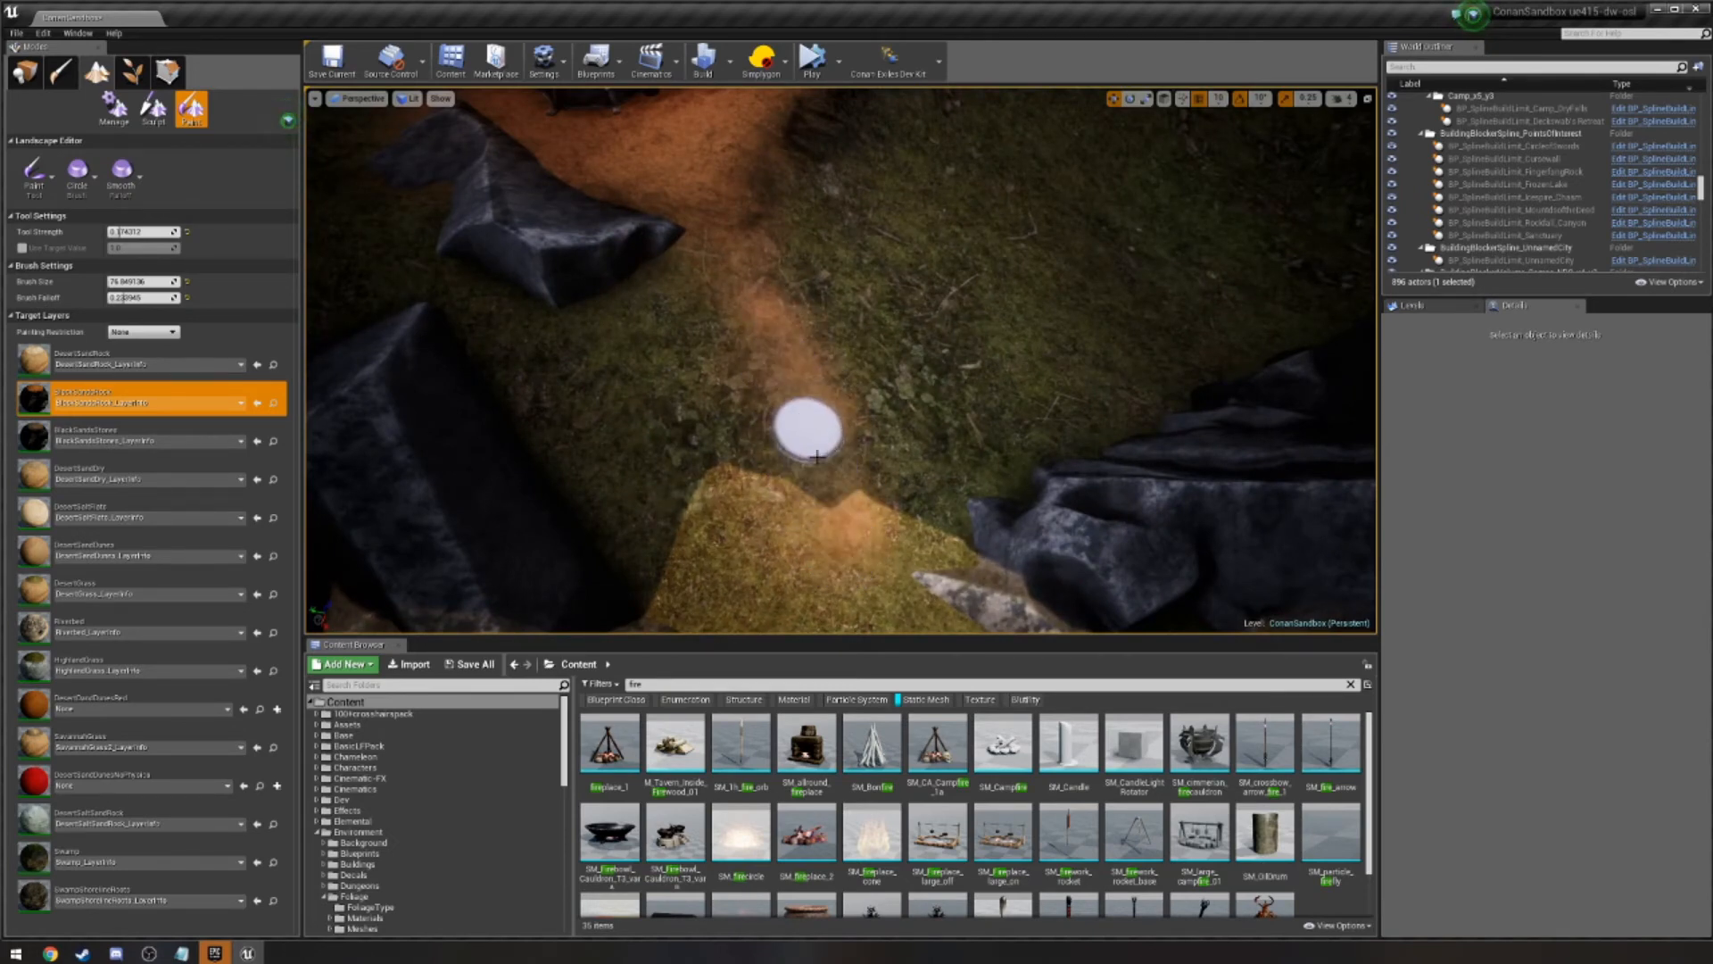
pyautogui.moveTo(858, 537); pyautogui.dragTo(816, 372)
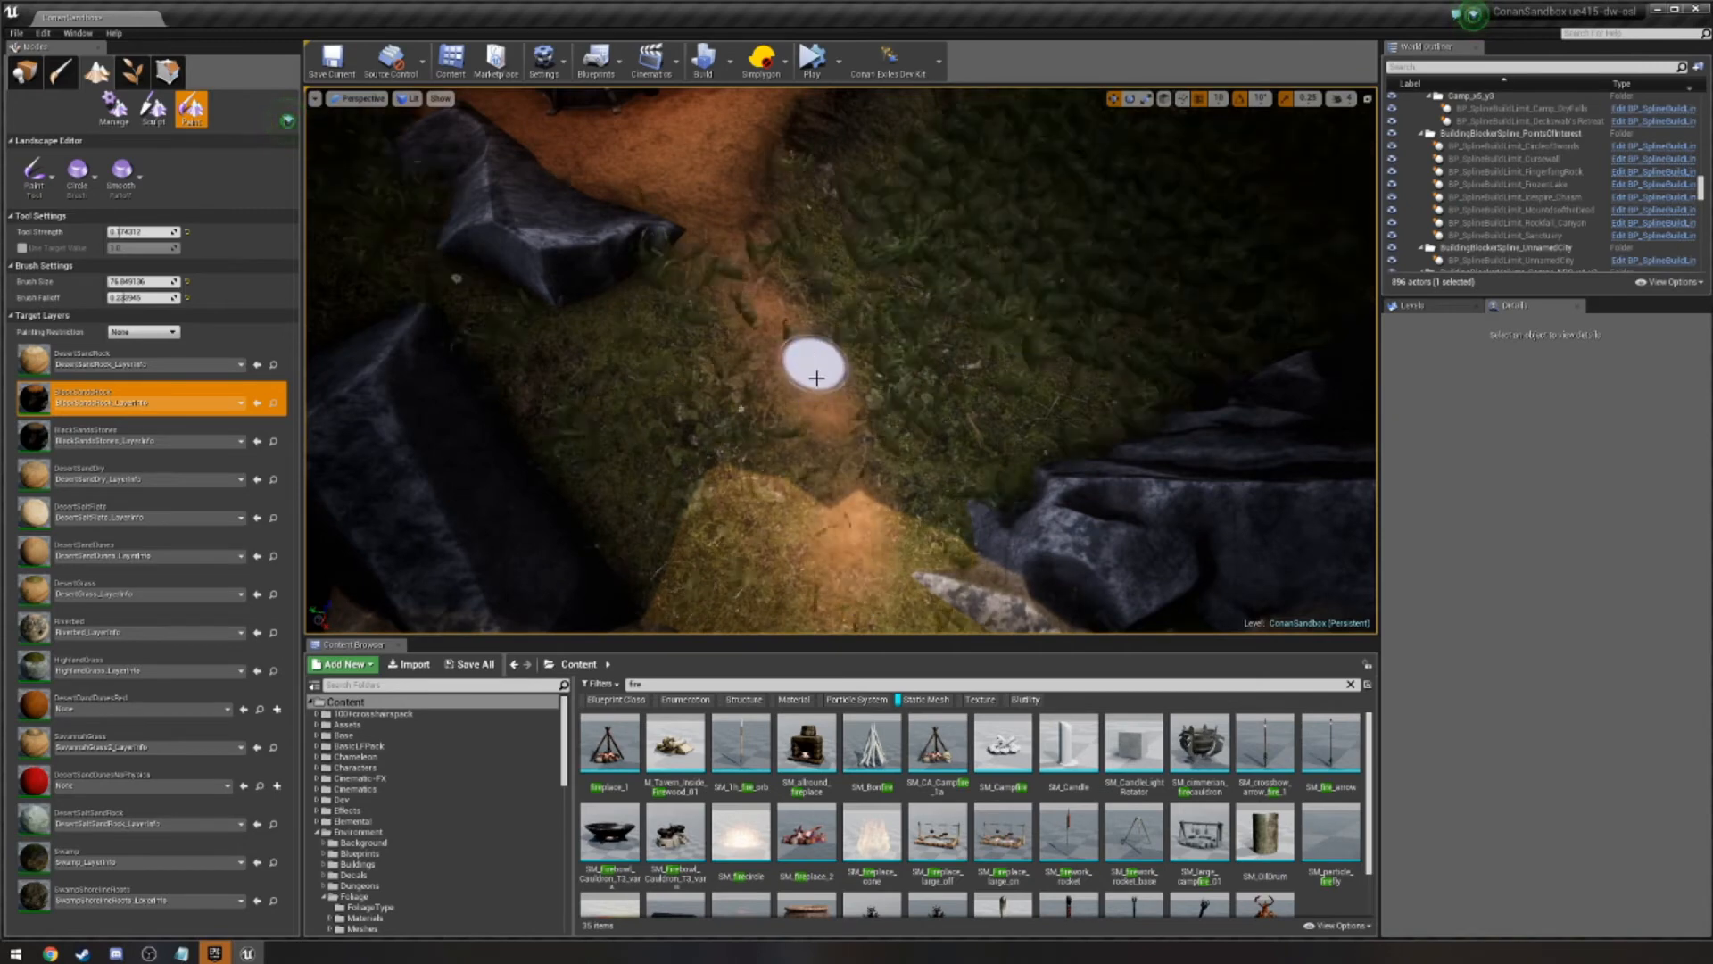
pyautogui.moveTo(819, 431)
pyautogui.mouseDown()
pyautogui.moveTo(698, 201)
pyautogui.moveTo(823, 496)
pyautogui.moveTo(687, 228)
pyautogui.moveTo(831, 502)
pyautogui.mouseUp()
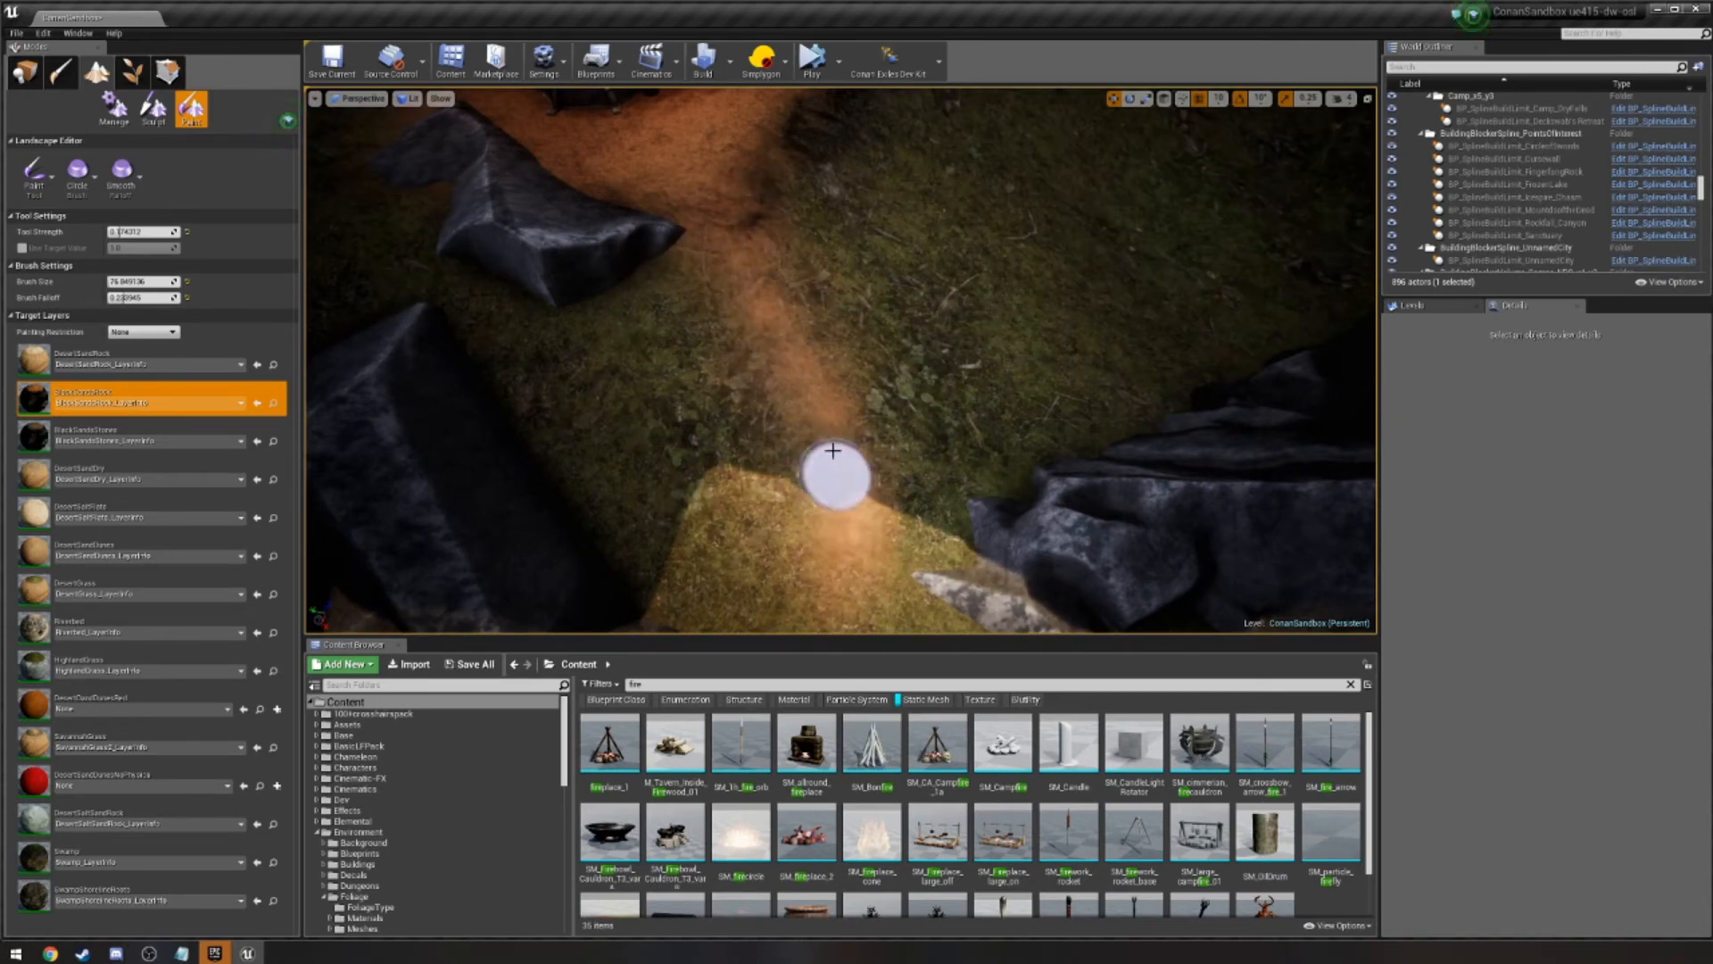
# Fill in the BlackSandRock path between the dark rocks down to the sunlit slope at the valley entrance.
pyautogui.moveTo(768, 319); pyautogui.dragTo(801, 424)
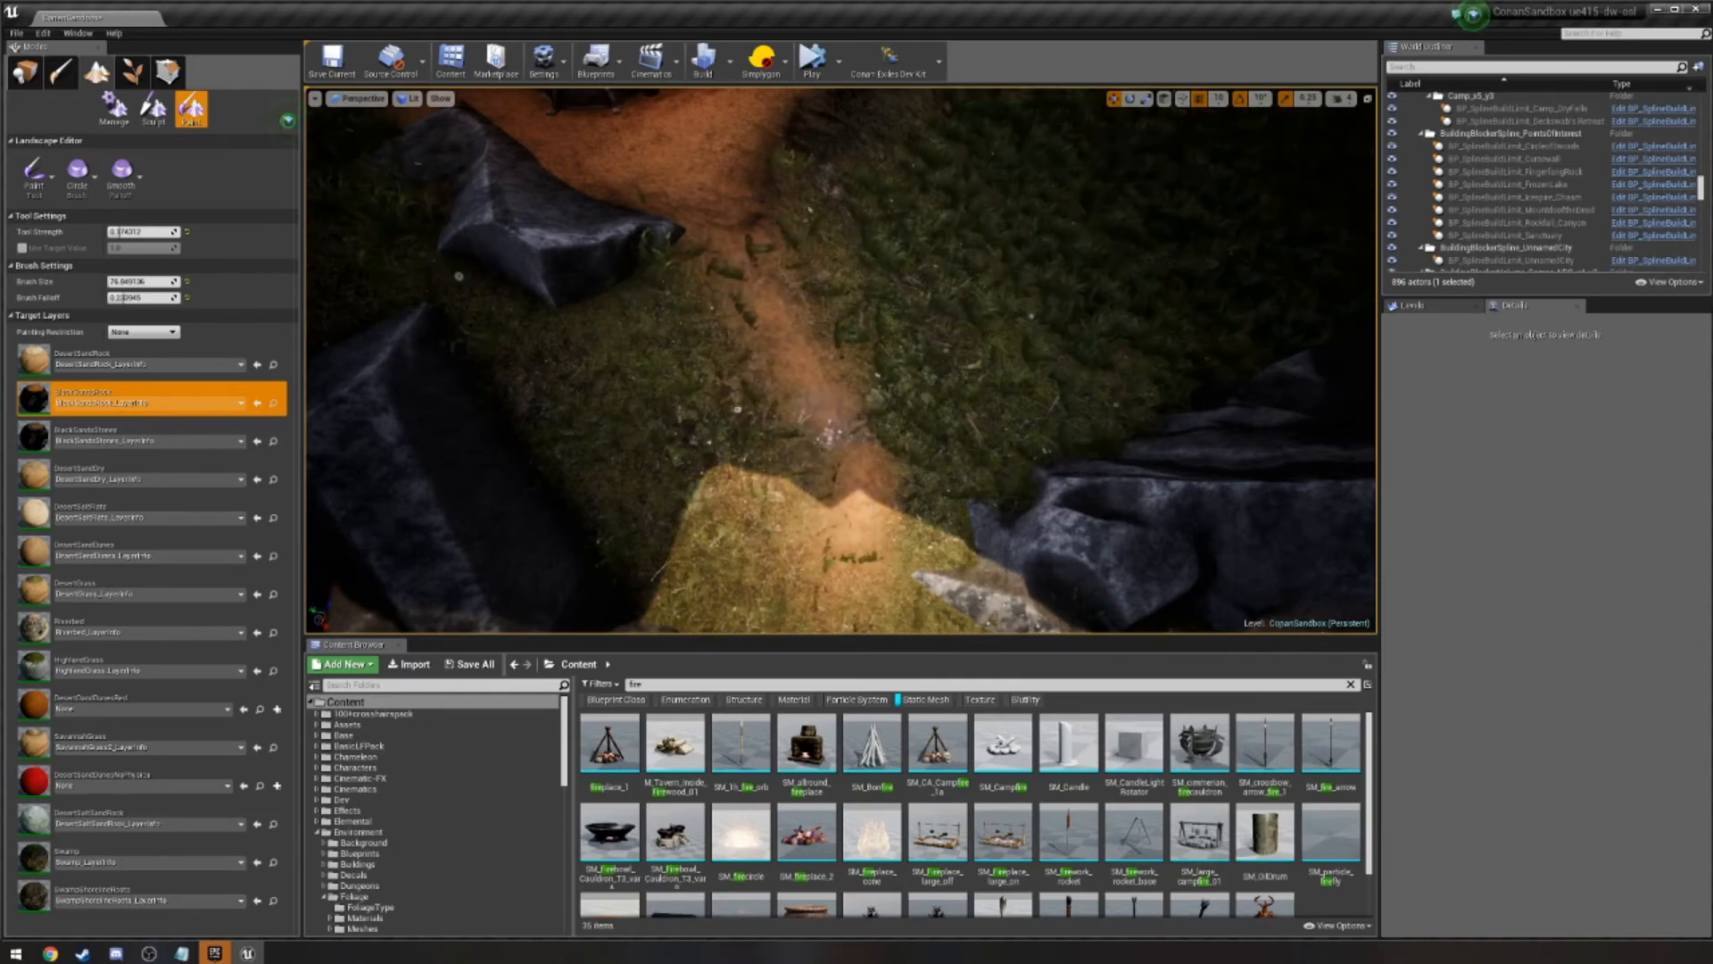
pyautogui.moveTo(836, 437)
pyautogui.mouseDown(button='right')
pyautogui.moveTo(1017, 433)
pyautogui.moveTo(1079, 402)
pyautogui.mouseUp(button='right')
pyautogui.moveTo(800, 470); pyautogui.dragTo(981, 513, button='right')
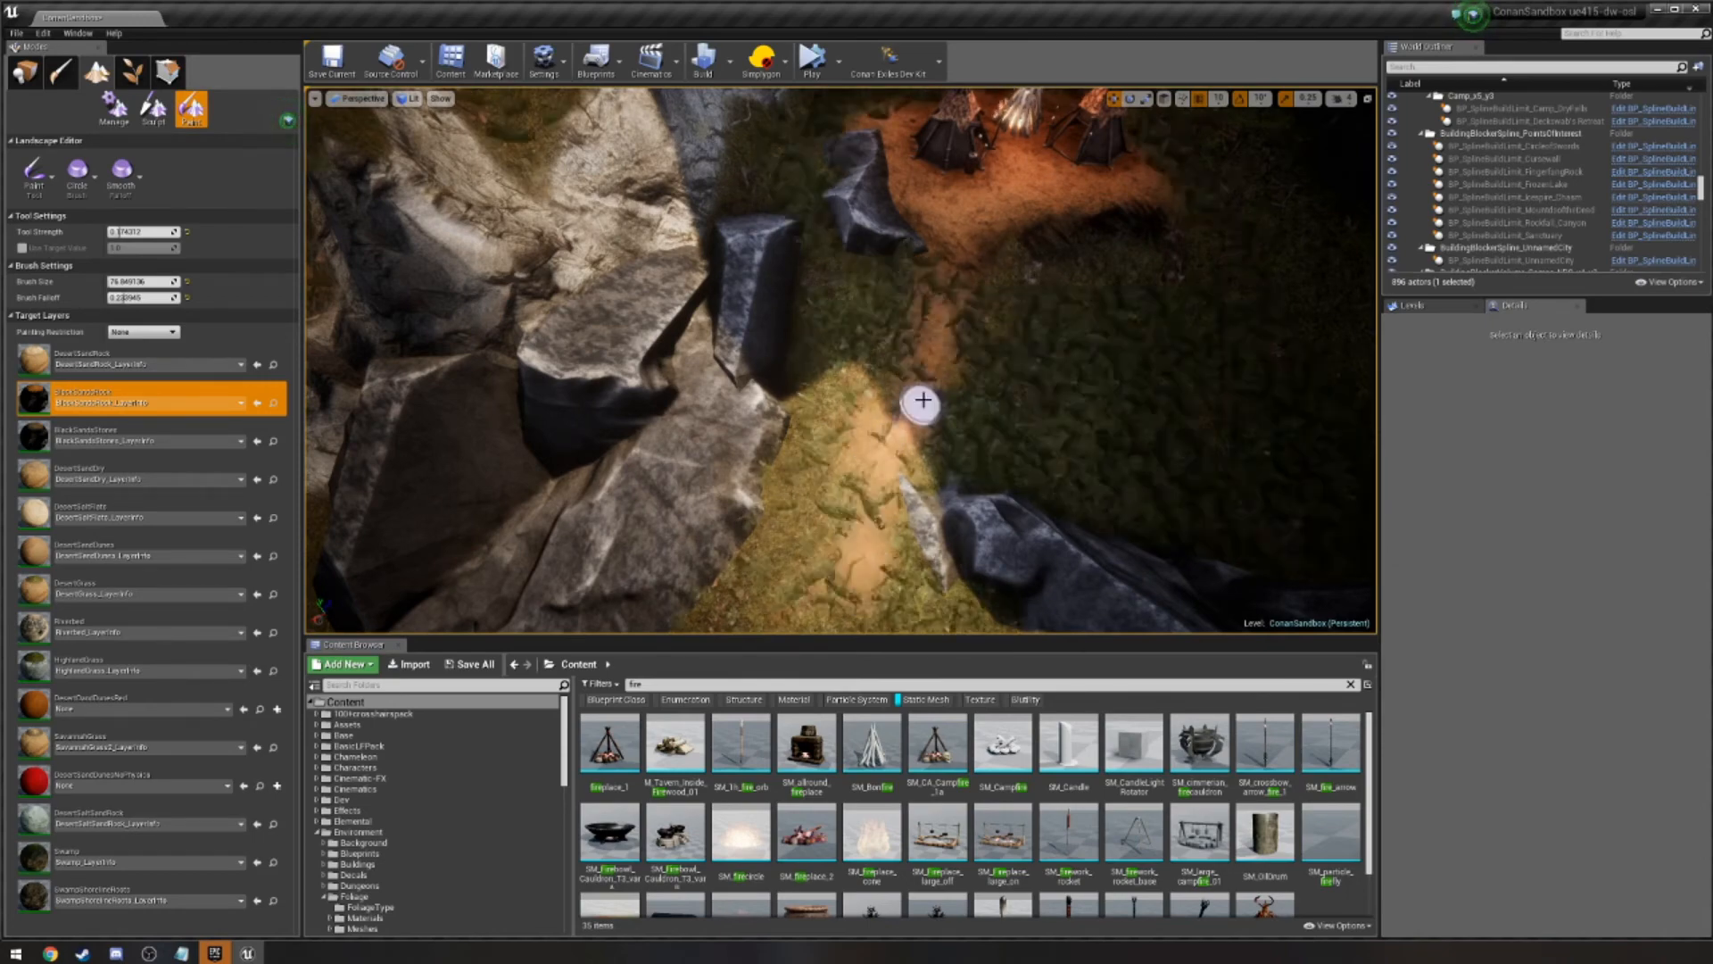
# Raise the landscape tool strength and paint the BlackSandRock path from the camp past the rocks and across the grassy valley floor.
pyautogui.moveTo(918, 398)
pyautogui.mouseDown(button='right')
pyautogui.moveTo(955, 411)
pyautogui.moveTo(789, 406)
pyautogui.moveTo(750, 437)
pyautogui.moveTo(750, 361)
pyautogui.mouseUp(button='right')
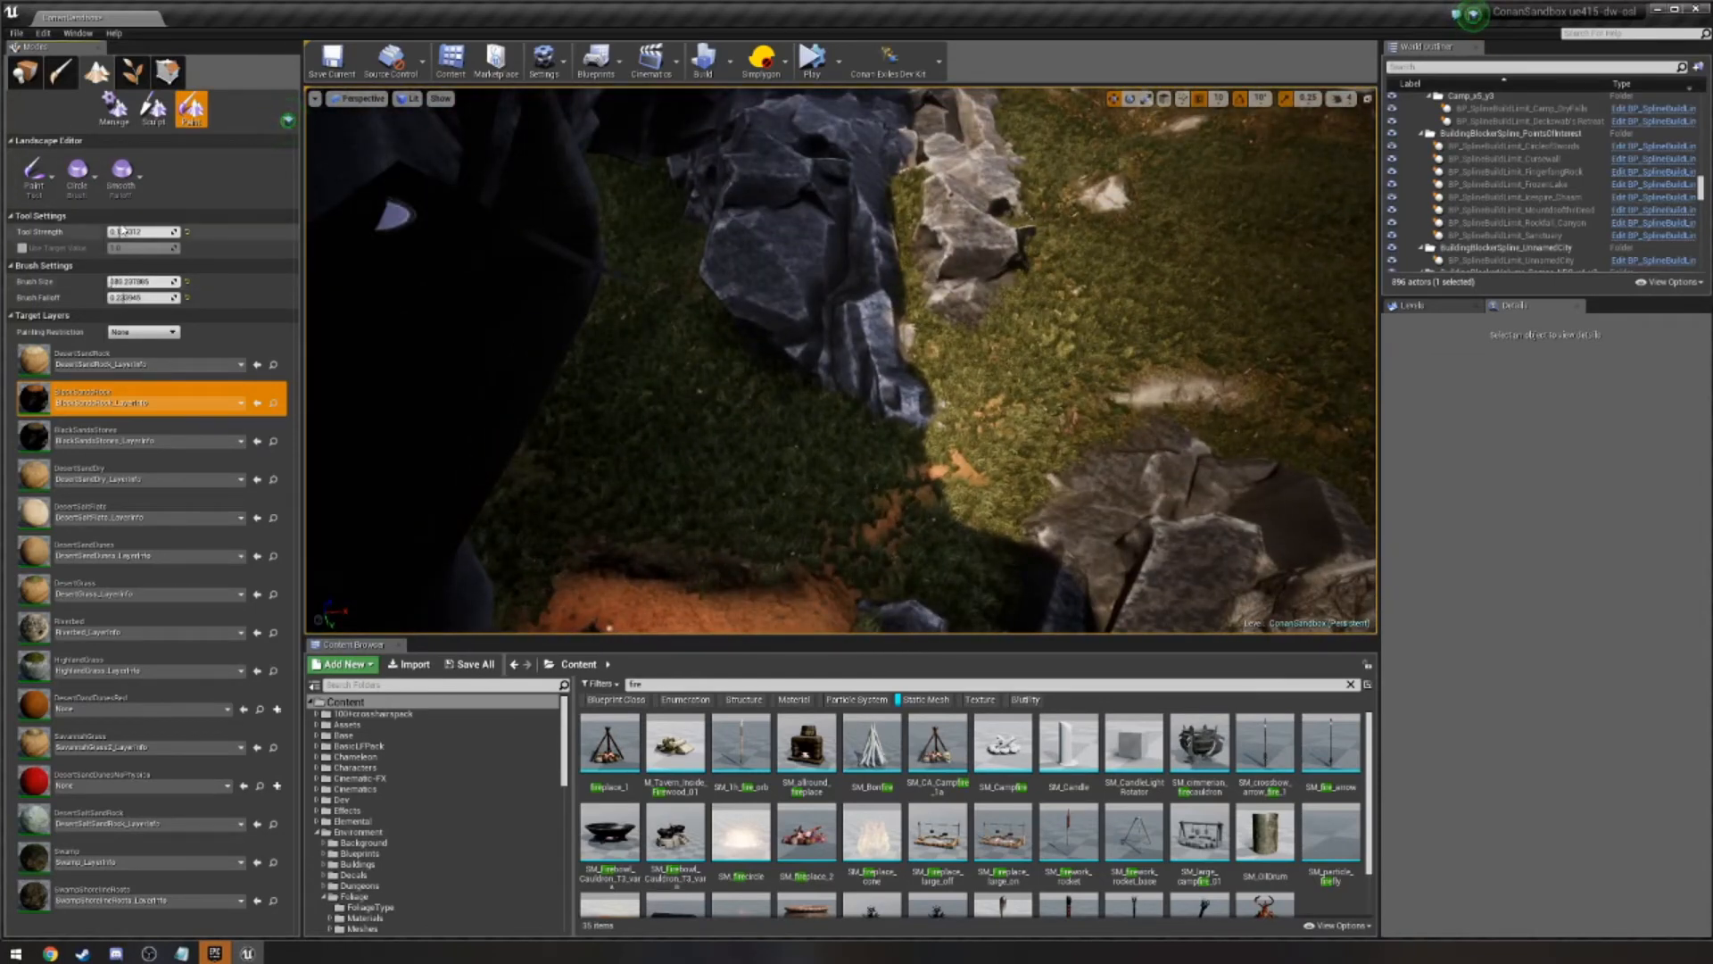
pyautogui.moveTo(125, 232); pyautogui.dragTo(128, 232)
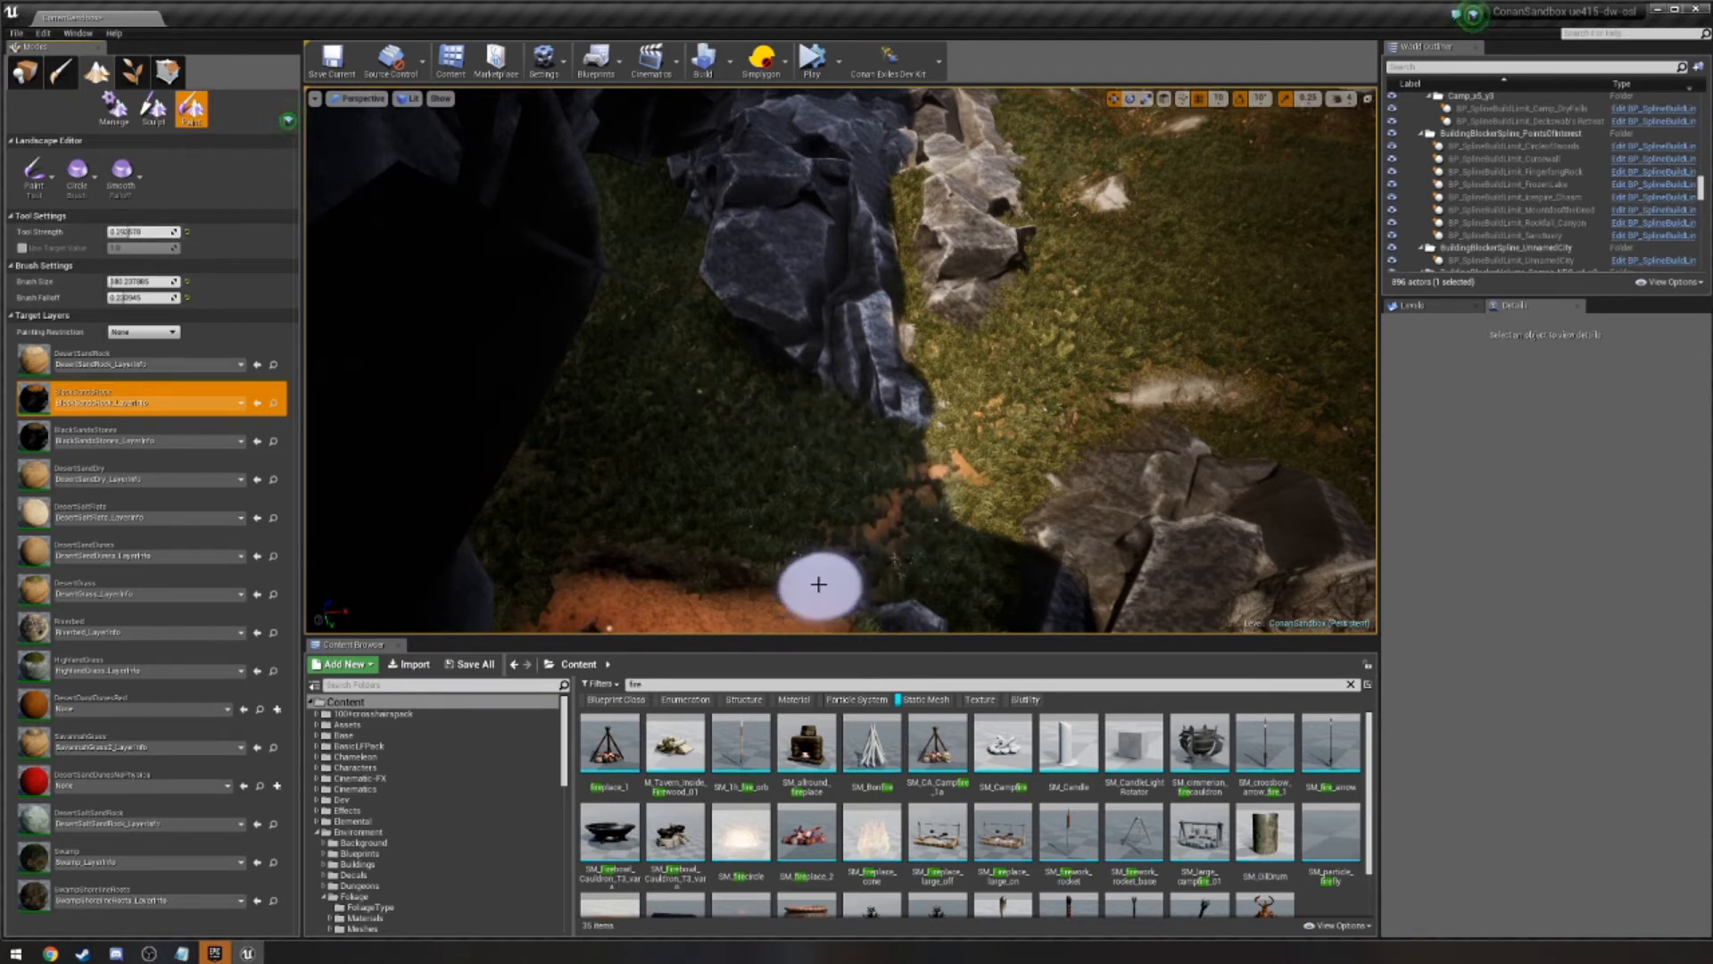
pyautogui.moveTo(819, 582)
pyautogui.mouseDown()
pyautogui.moveTo(1036, 373)
pyautogui.moveTo(1330, 294)
pyautogui.moveTo(1322, 145)
pyautogui.mouseUp()
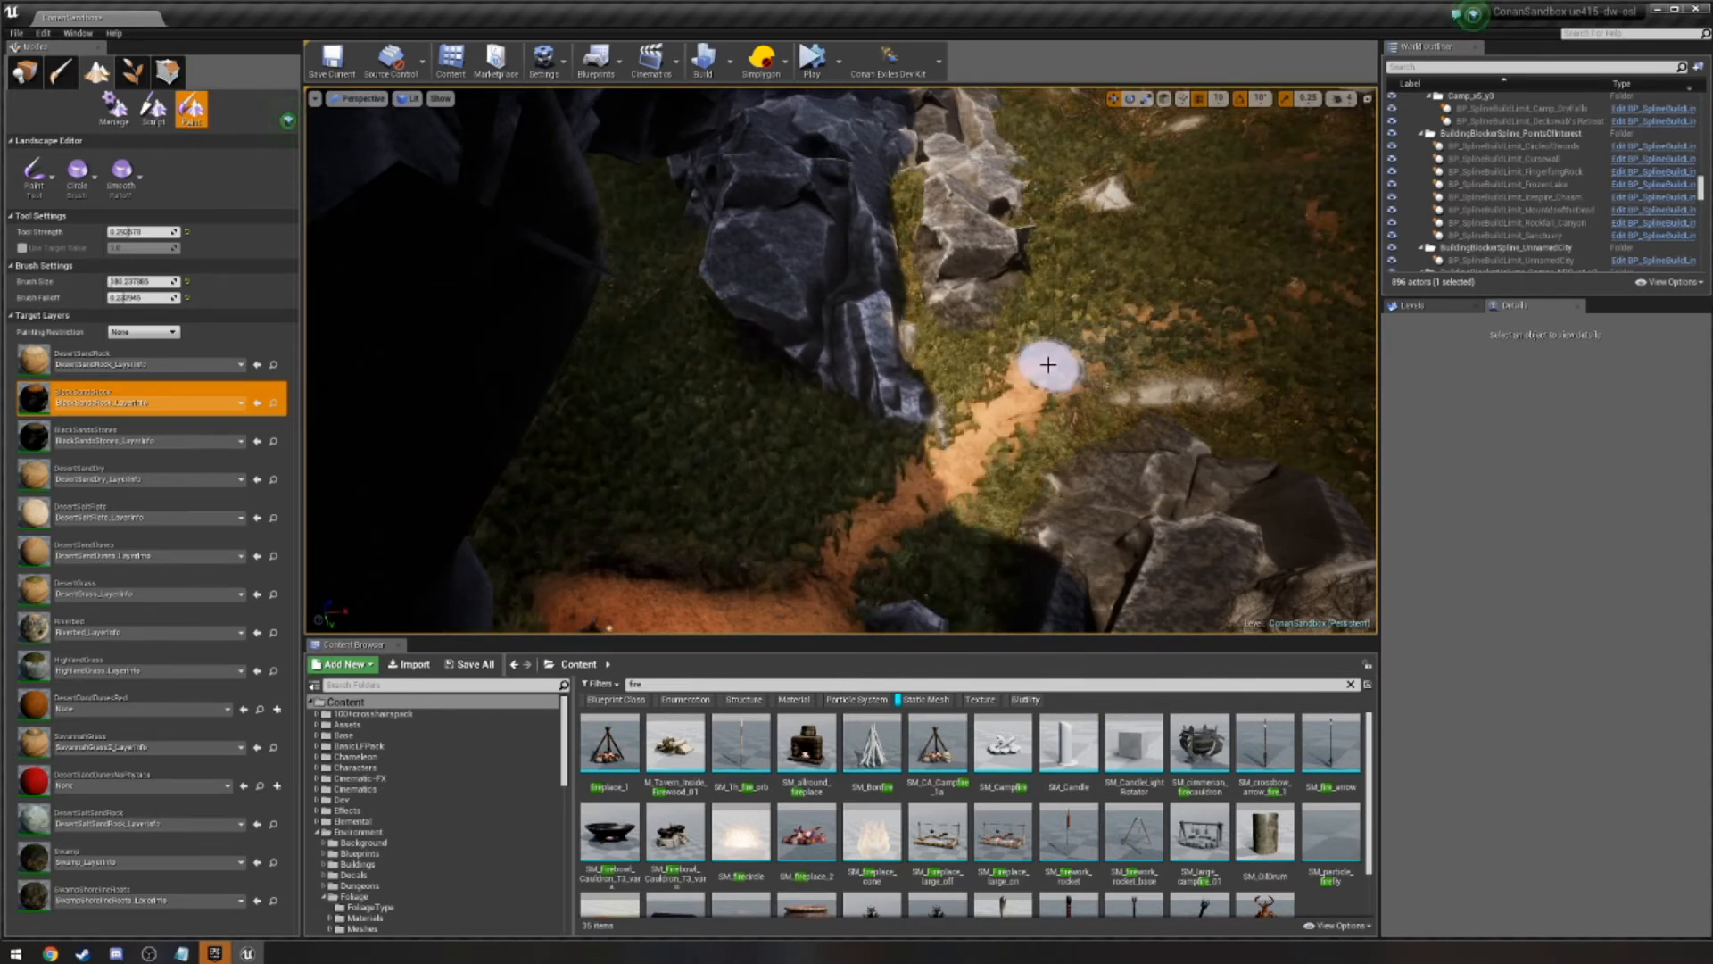
pyautogui.moveTo(1048, 366)
pyautogui.mouseDown()
pyautogui.moveTo(1293, 304)
pyautogui.moveTo(1335, 190)
pyautogui.mouseUp()
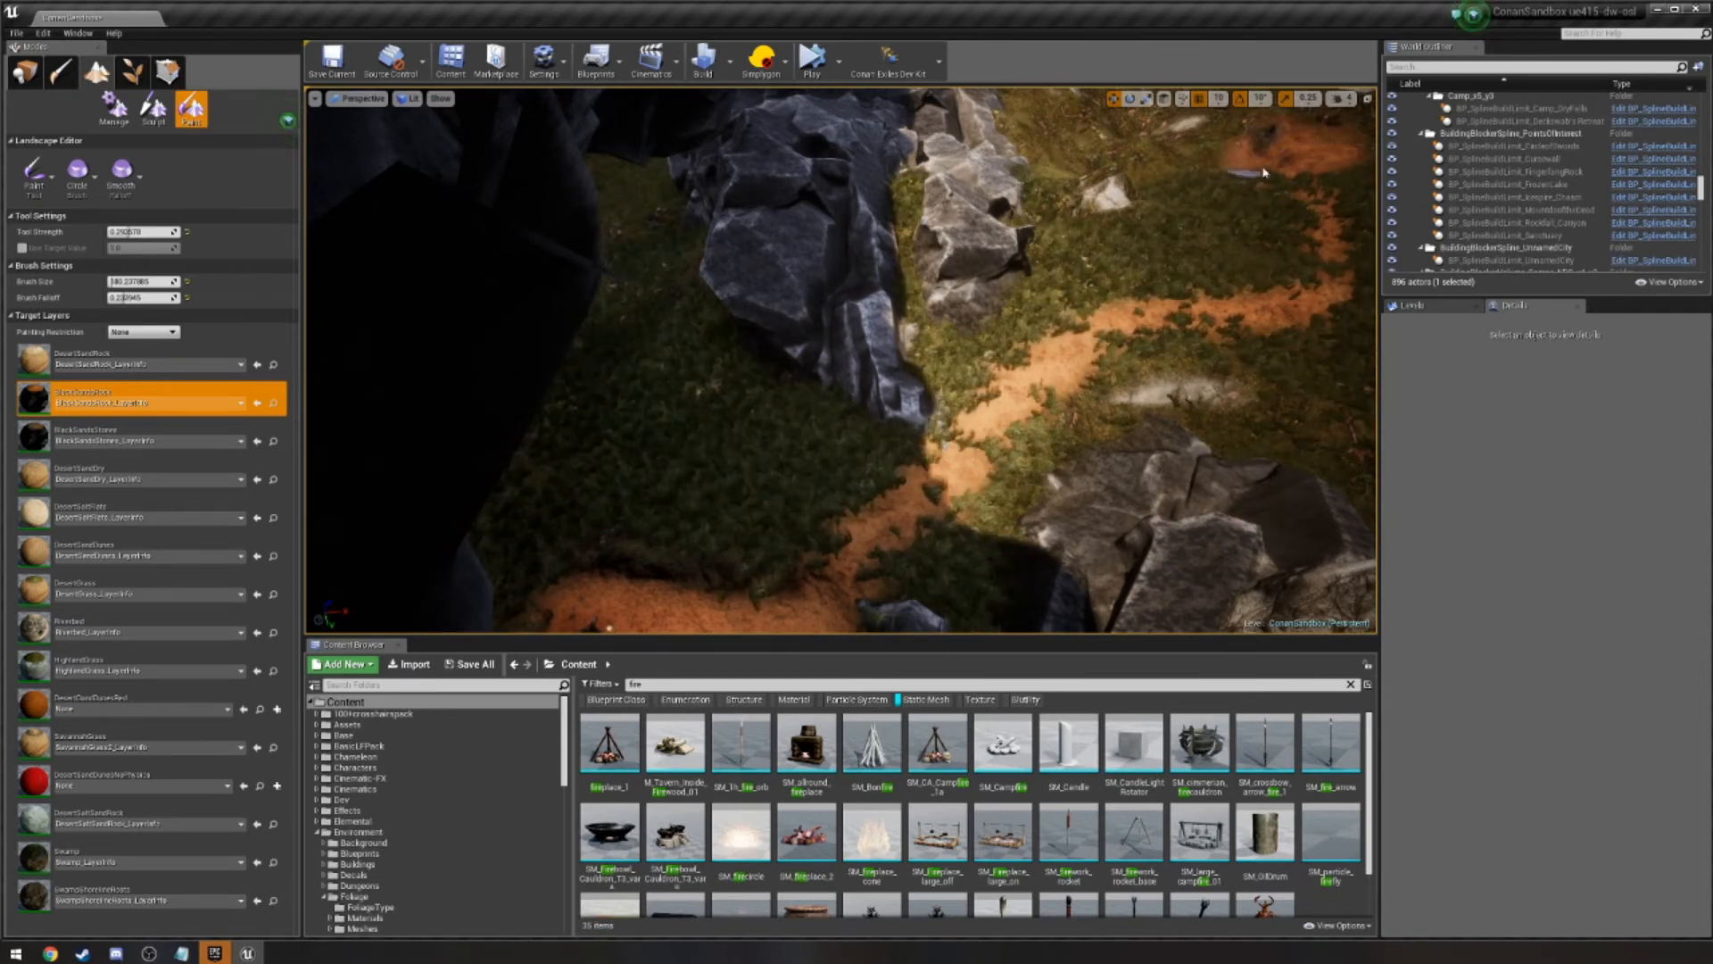
# Paint tall conifer foliage along both sides of the path with the large foliage brush.
pyautogui.moveTo(1317, 169); pyautogui.dragTo(1367, 105, button='right')
pyautogui.hotkey('shift', '4')
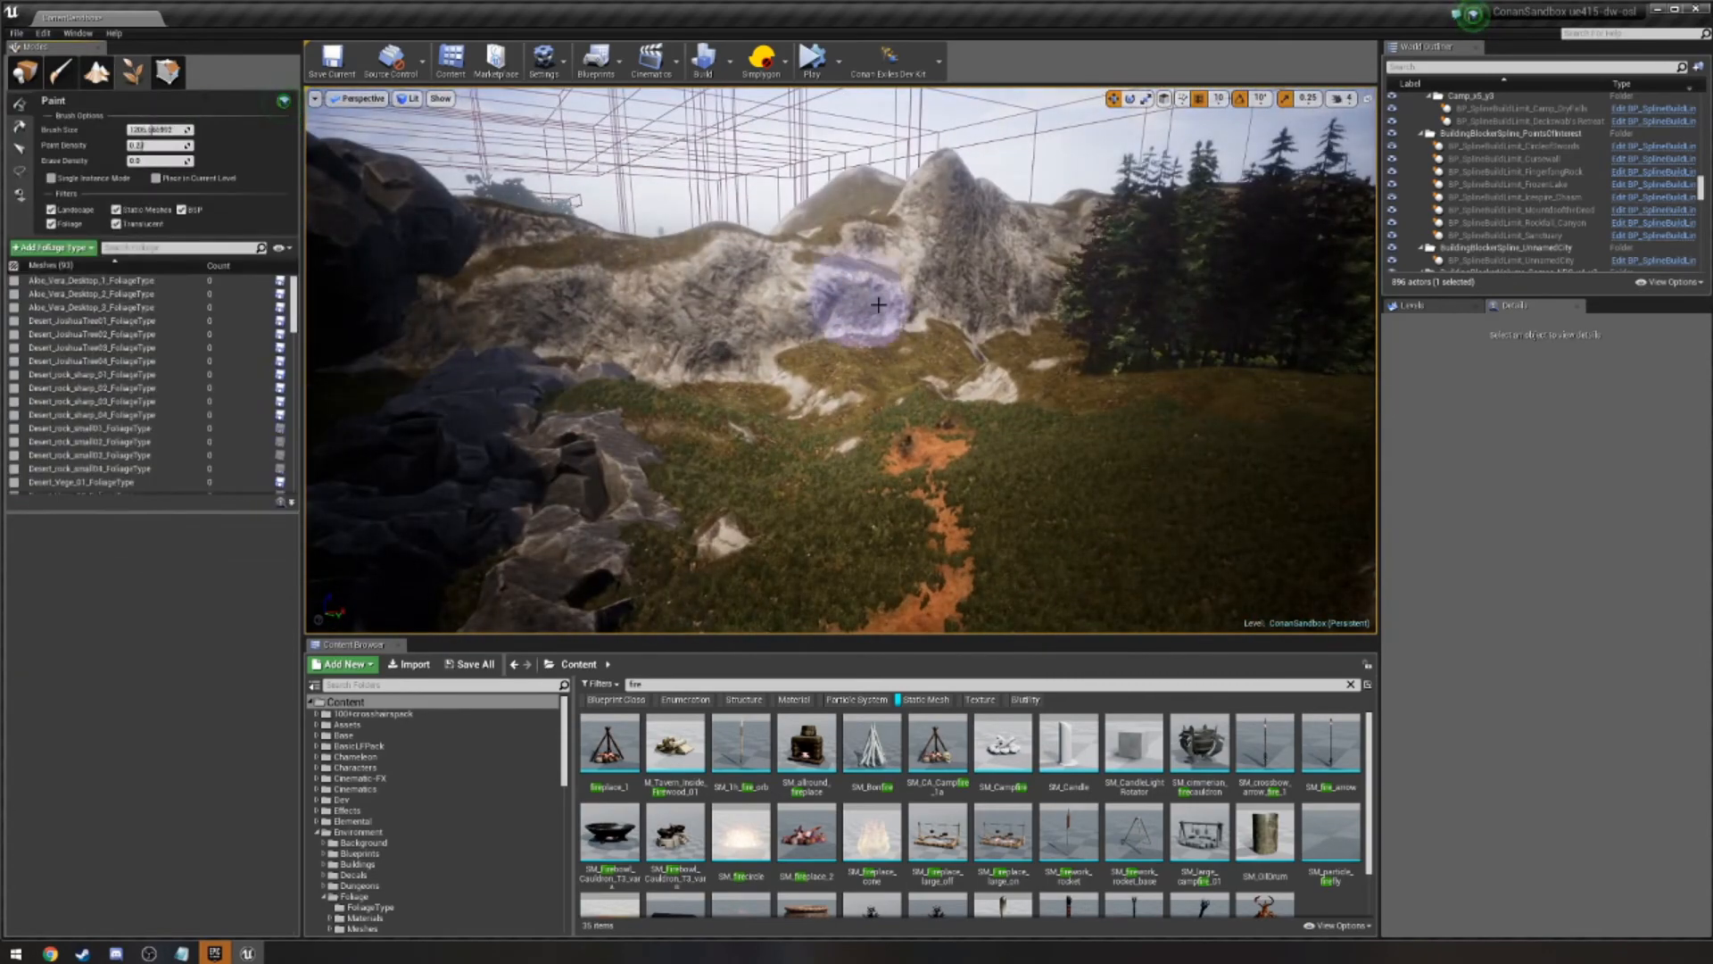
pyautogui.moveTo(1090, 408); pyautogui.dragTo(1222, 446)
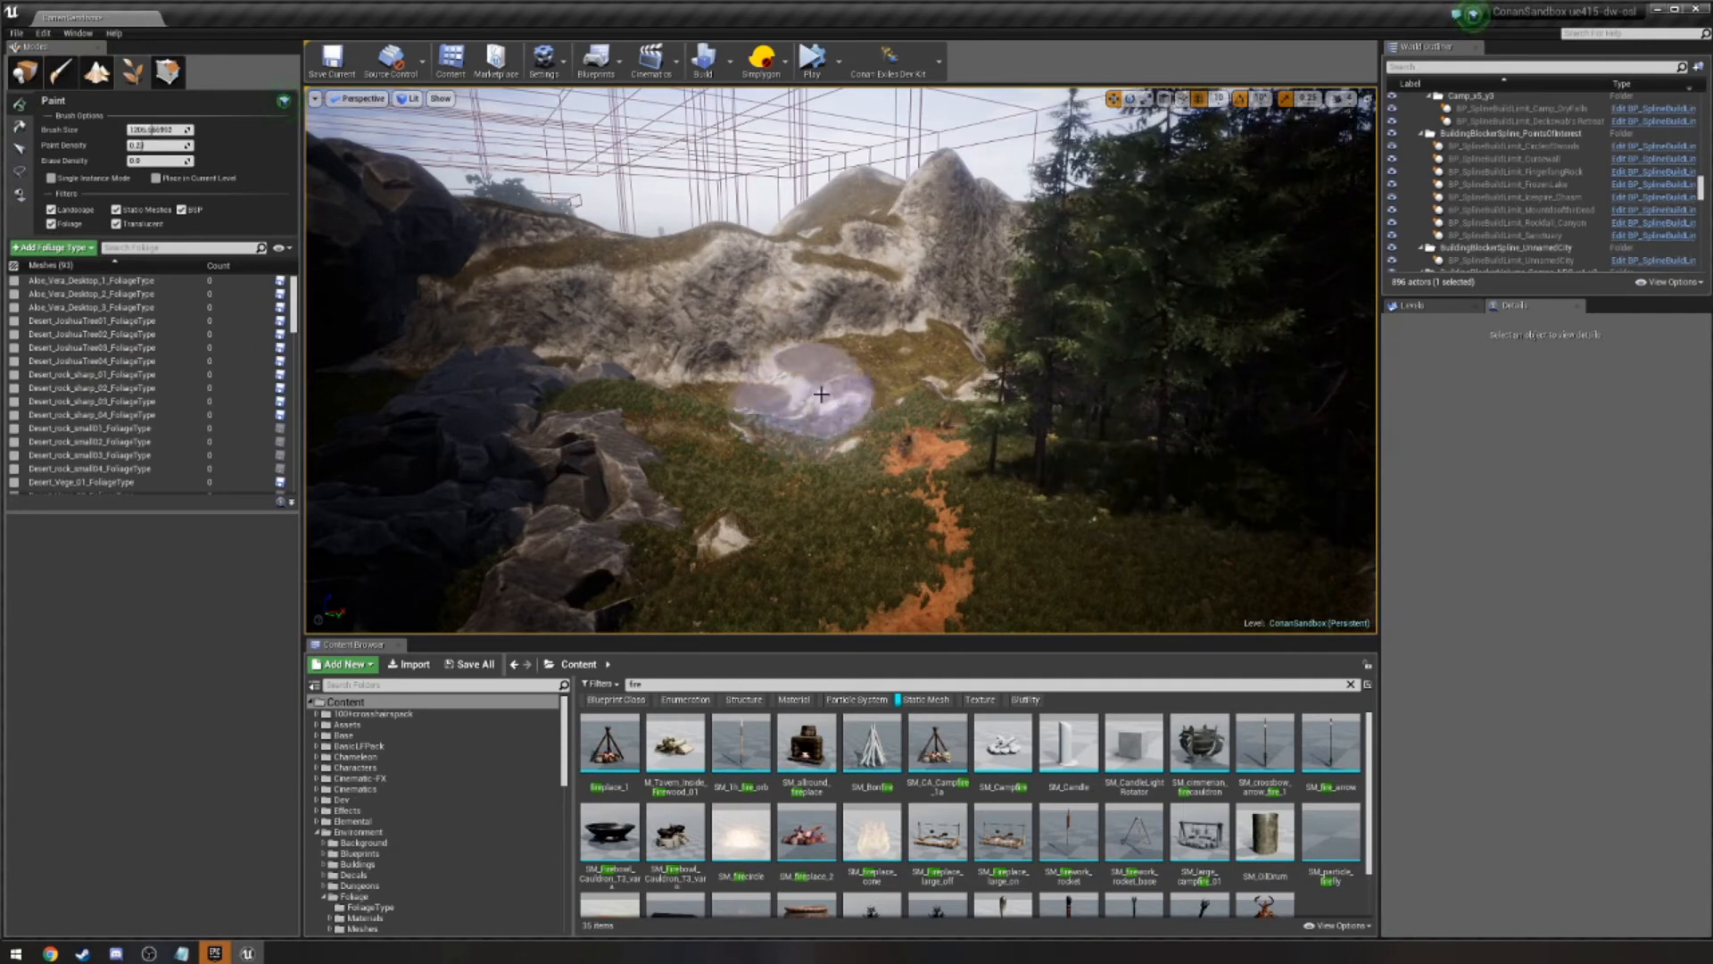
pyautogui.moveTo(698, 448); pyautogui.dragTo(732, 444)
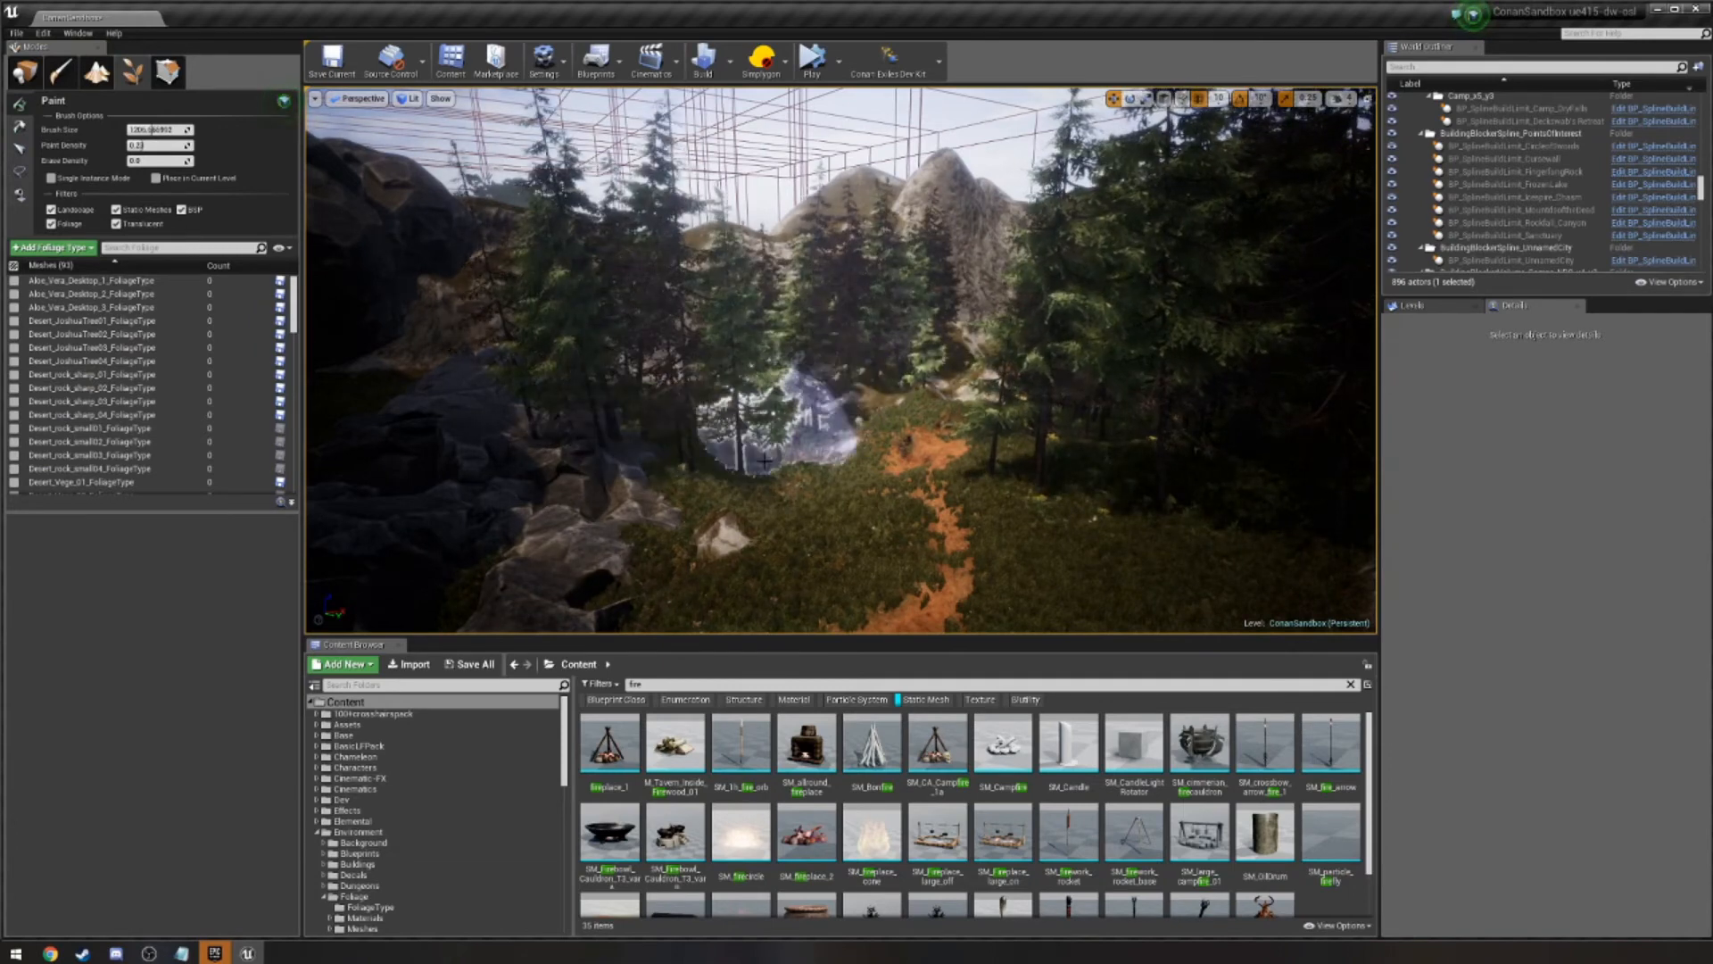
pyautogui.click(757, 536)
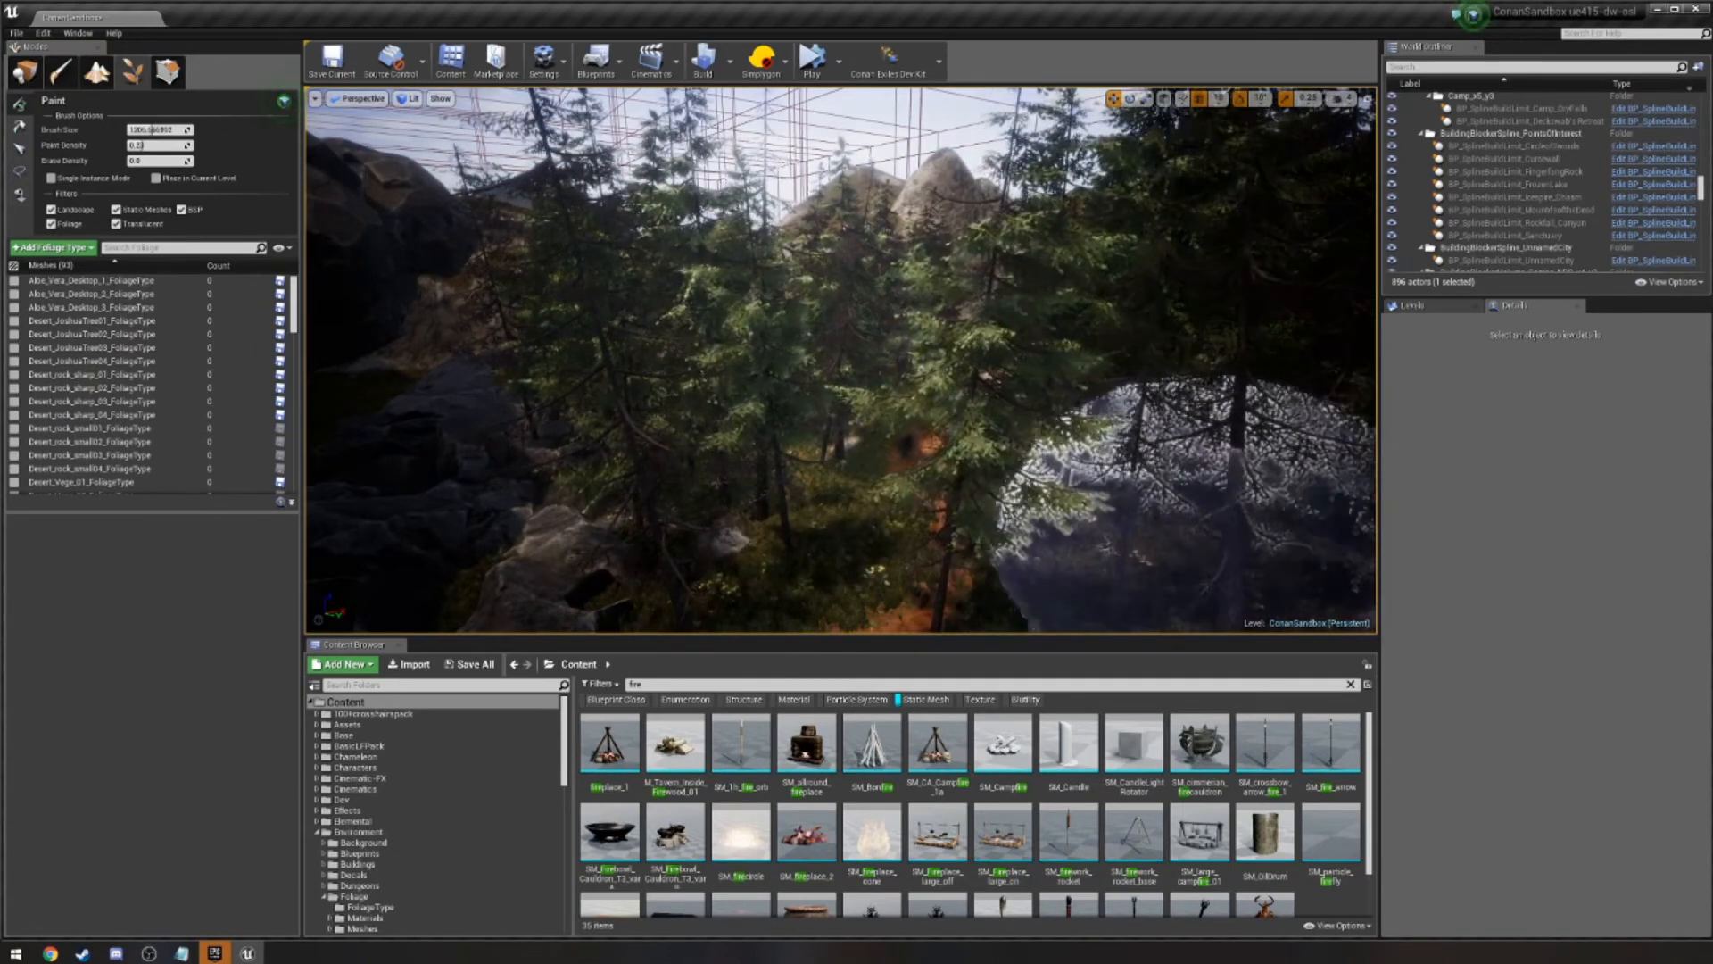
# Return to landscape painting and extend the BlackSandRock path between the trees, widening it over the uneven slope at its end.
pyautogui.moveTo(1017, 388)
pyautogui.mouseDown(button='right')
pyautogui.moveTo(902, 419)
pyautogui.moveTo(946, 482)
pyautogui.moveTo(1035, 491)
pyautogui.moveTo(1017, 388)
pyautogui.mouseUp(button='right')
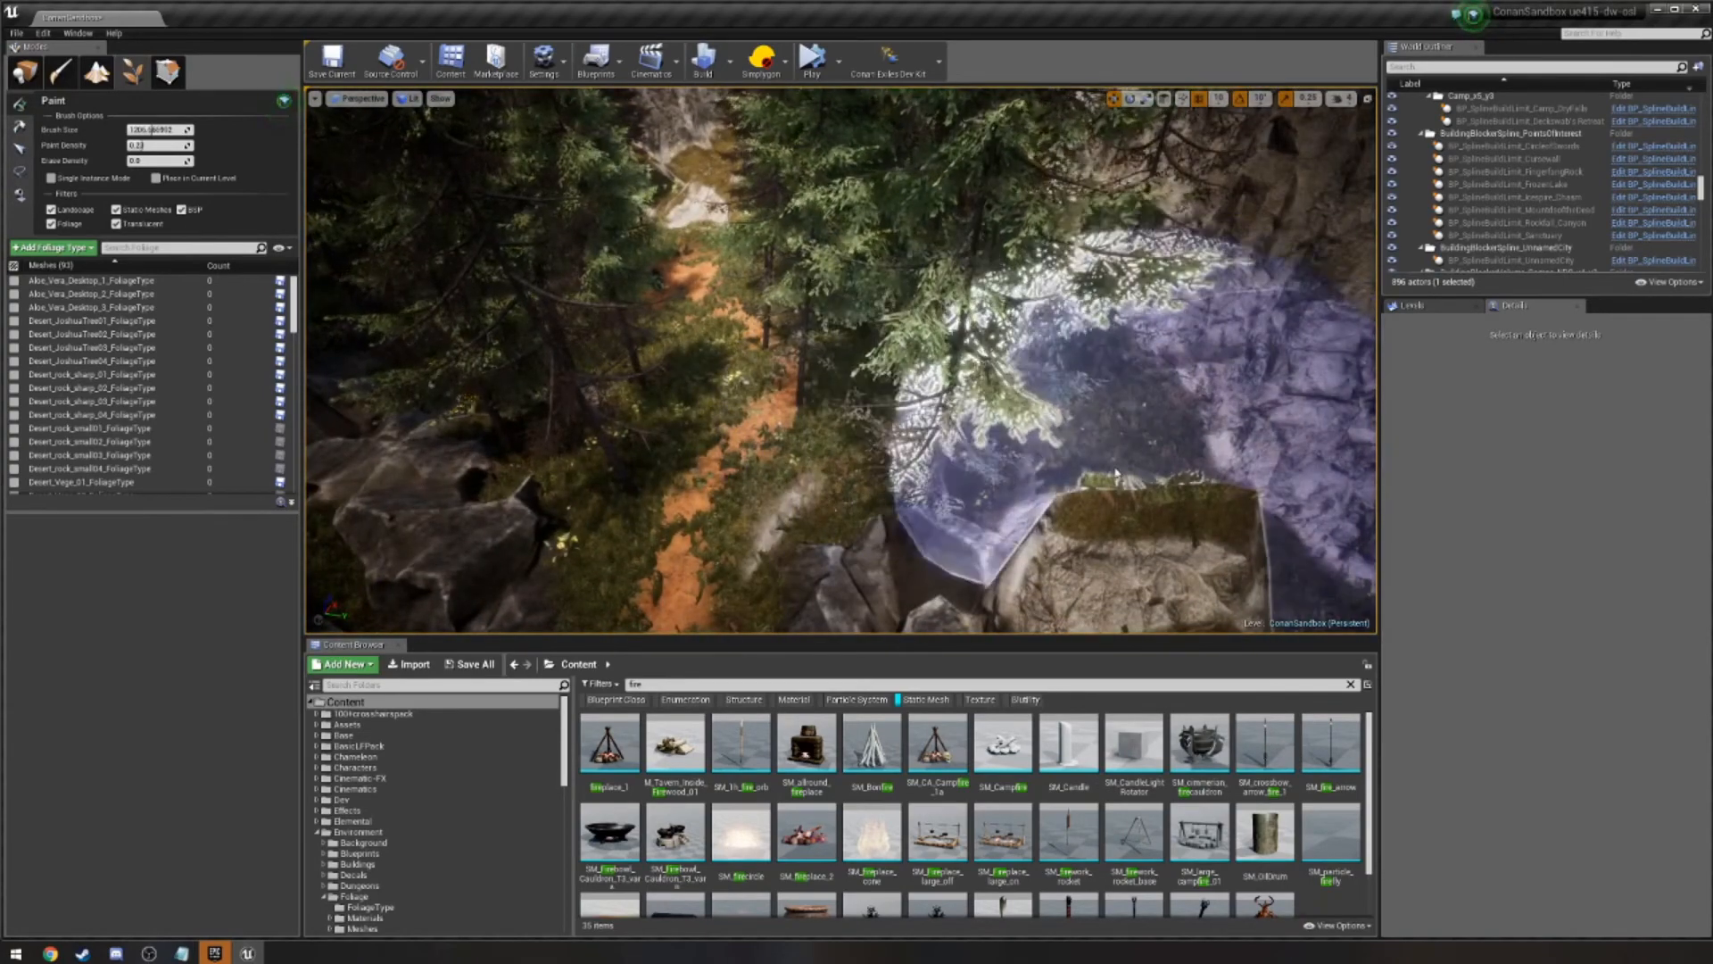
pyautogui.moveTo(1086, 431); pyautogui.dragTo(1028, 422, button='right')
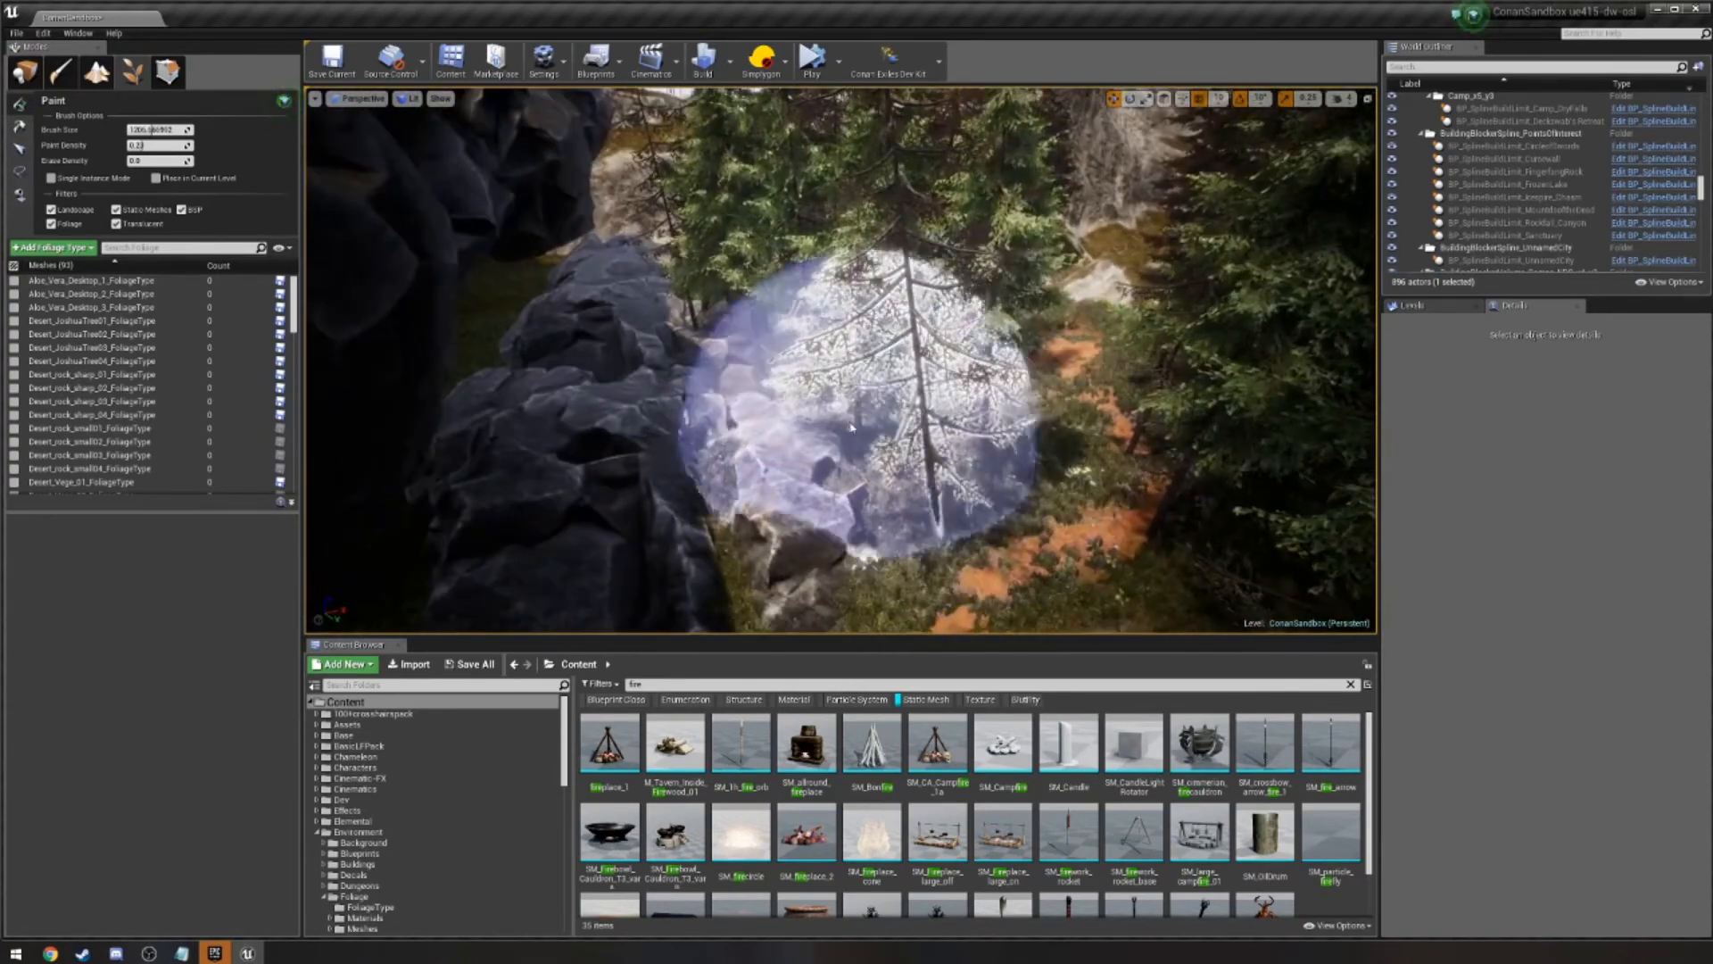
pyautogui.moveTo(895, 369)
pyautogui.mouseDown(button='right')
pyautogui.moveTo(882, 365)
pyautogui.moveTo(879, 464)
pyautogui.moveTo(856, 473)
pyautogui.moveTo(879, 383)
pyautogui.moveTo(883, 482)
pyautogui.moveTo(864, 392)
pyautogui.mouseUp(button='right')
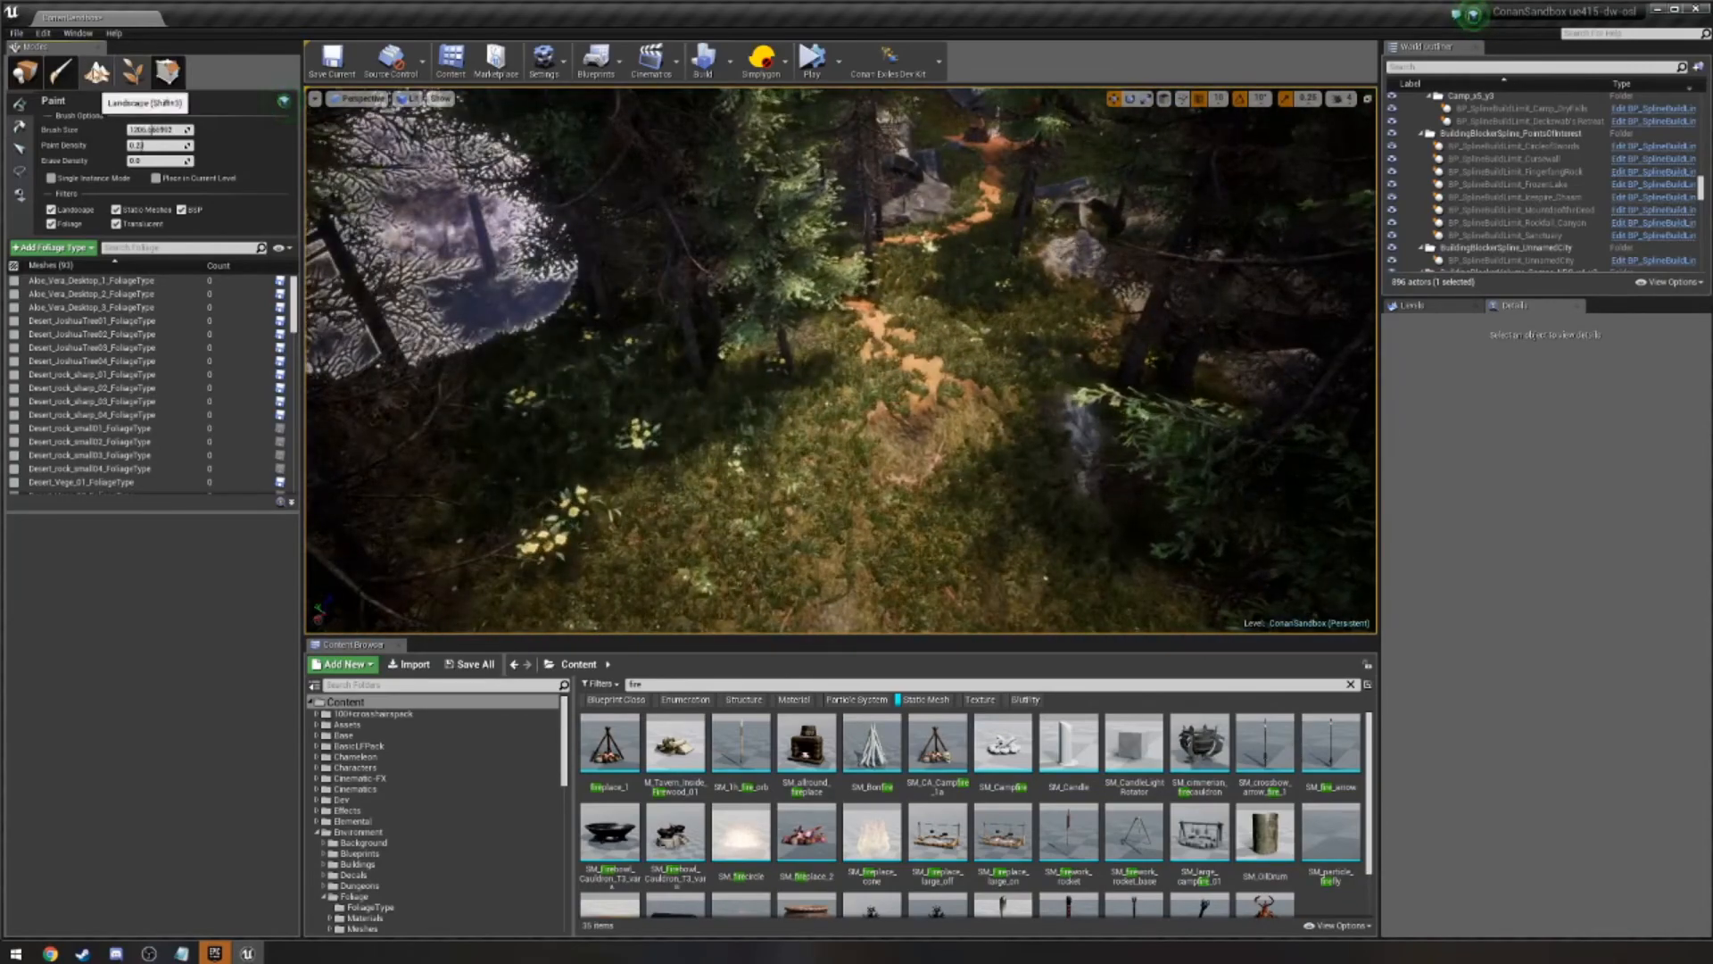
pyautogui.click(96, 73)
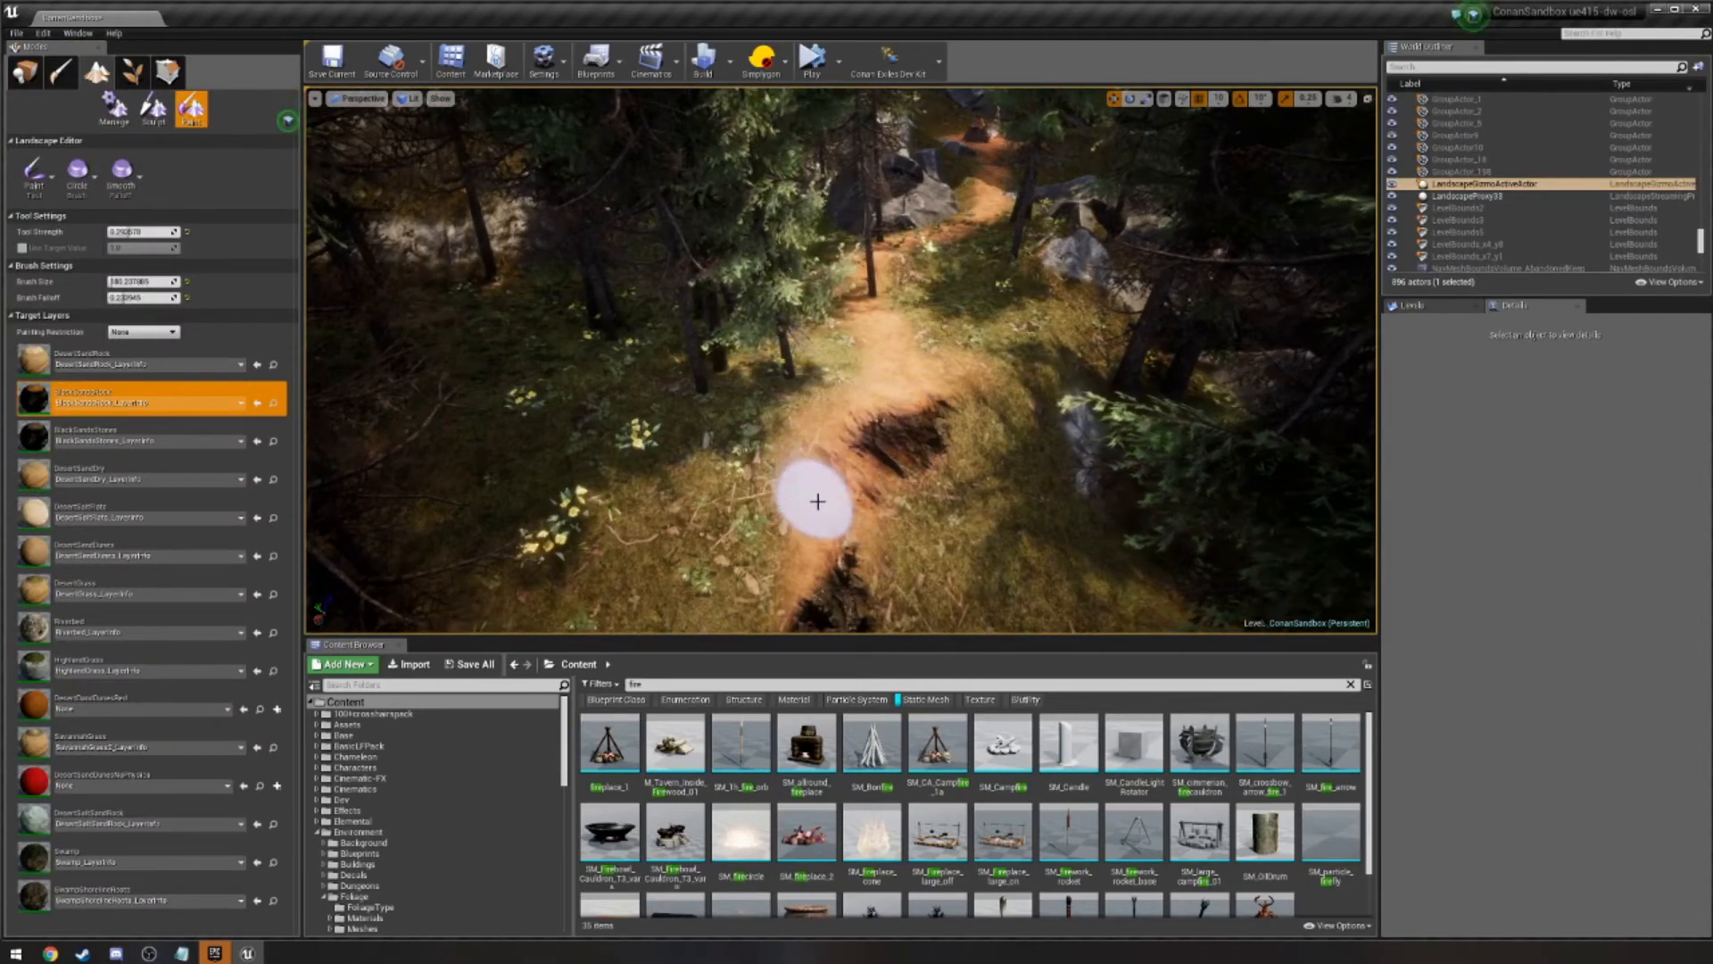
pyautogui.moveTo(932, 588); pyautogui.dragTo(870, 616, button='right')
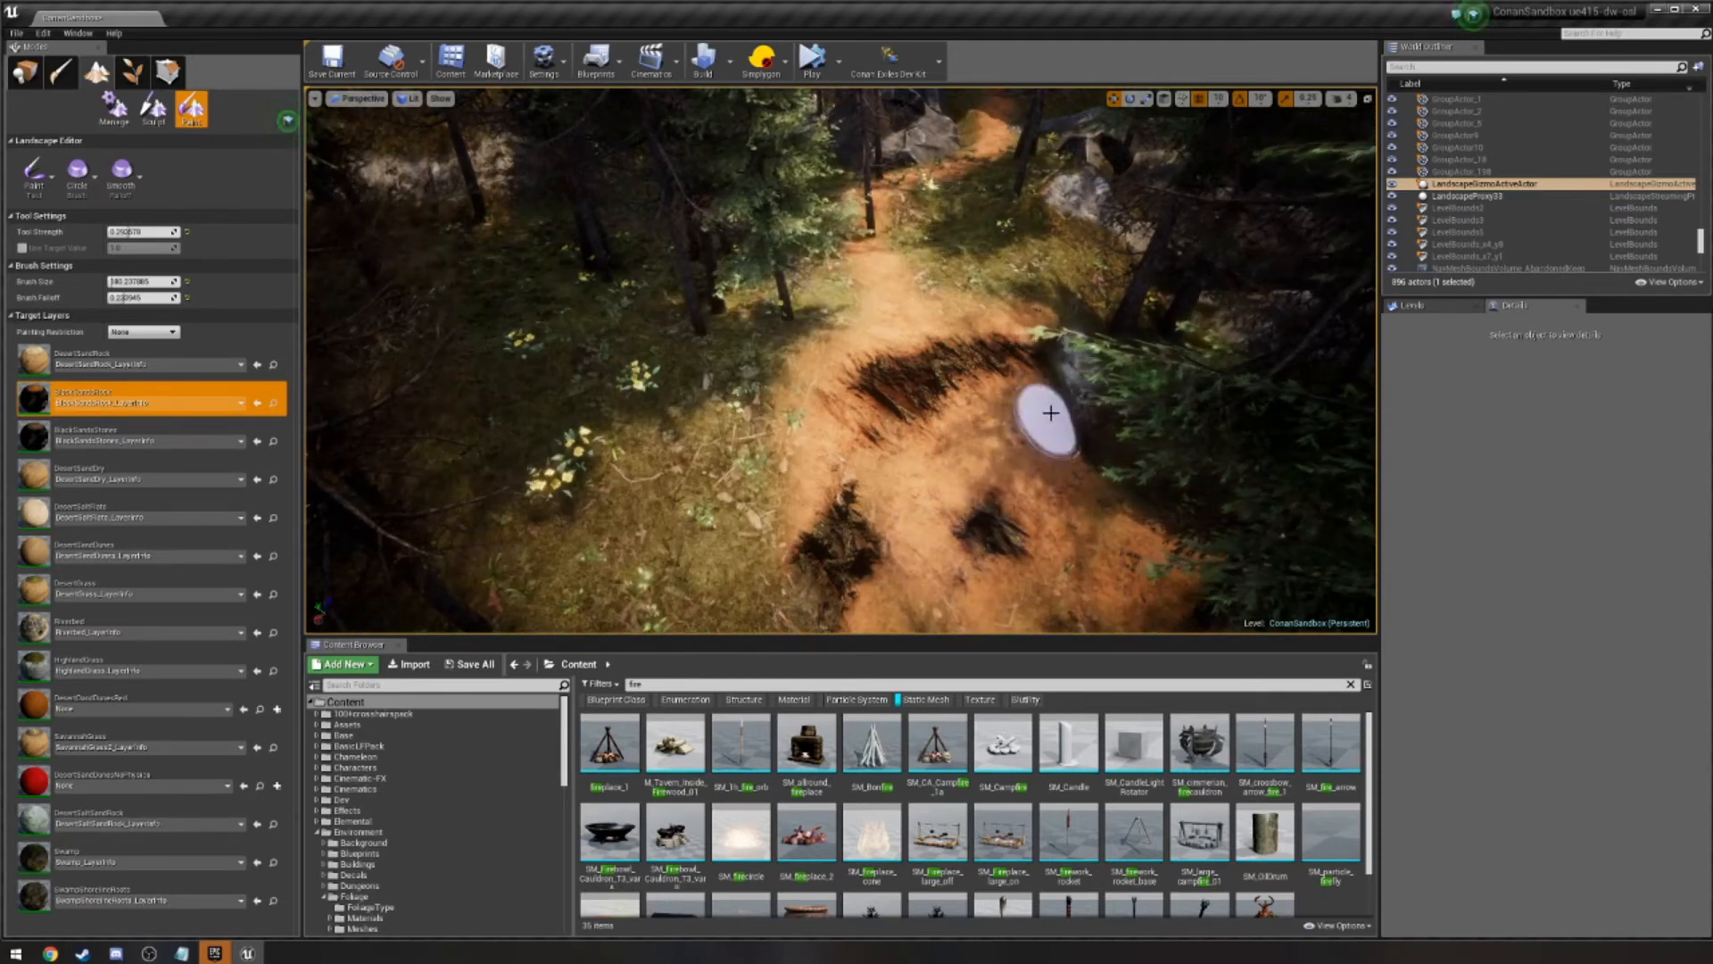
pyautogui.moveTo(1132, 473); pyautogui.dragTo(969, 455, button='right')
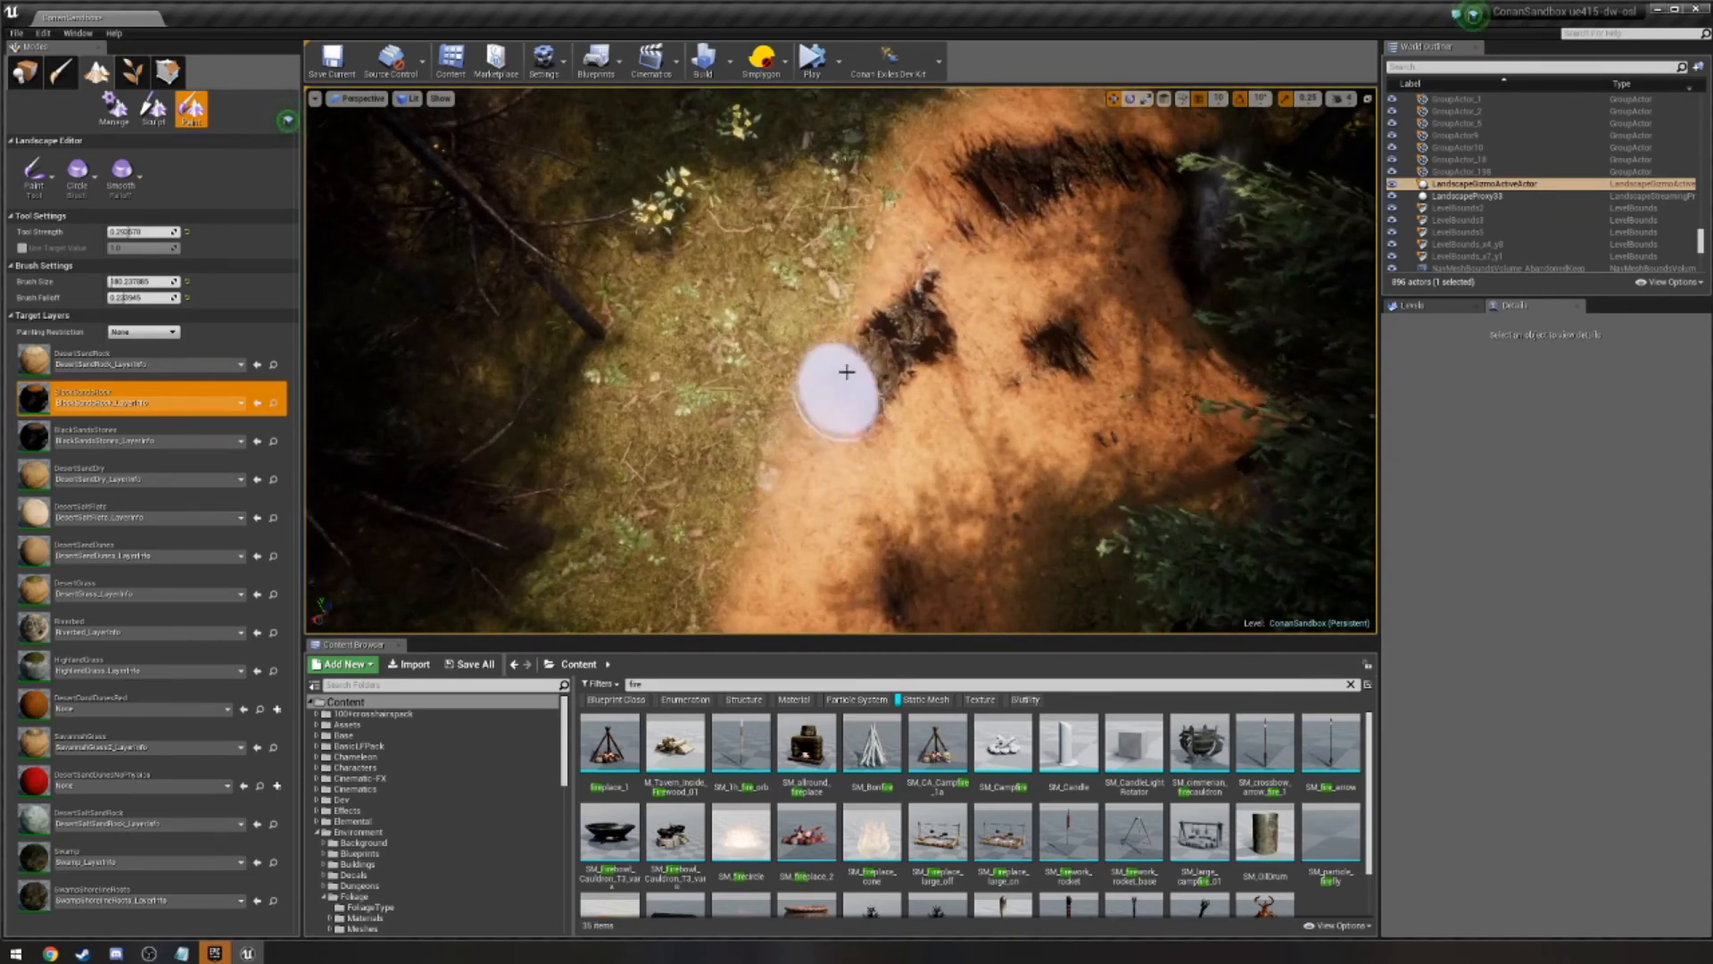
pyautogui.moveTo(790, 441)
pyautogui.mouseDown(button='right')
pyautogui.moveTo(762, 513)
pyautogui.moveTo(684, 301)
pyautogui.mouseUp(button='right')
# Paint BlackSandStones at reduced tool strength over the wide path section and its edges to break up the bare ground.
pyautogui.click(80, 436)
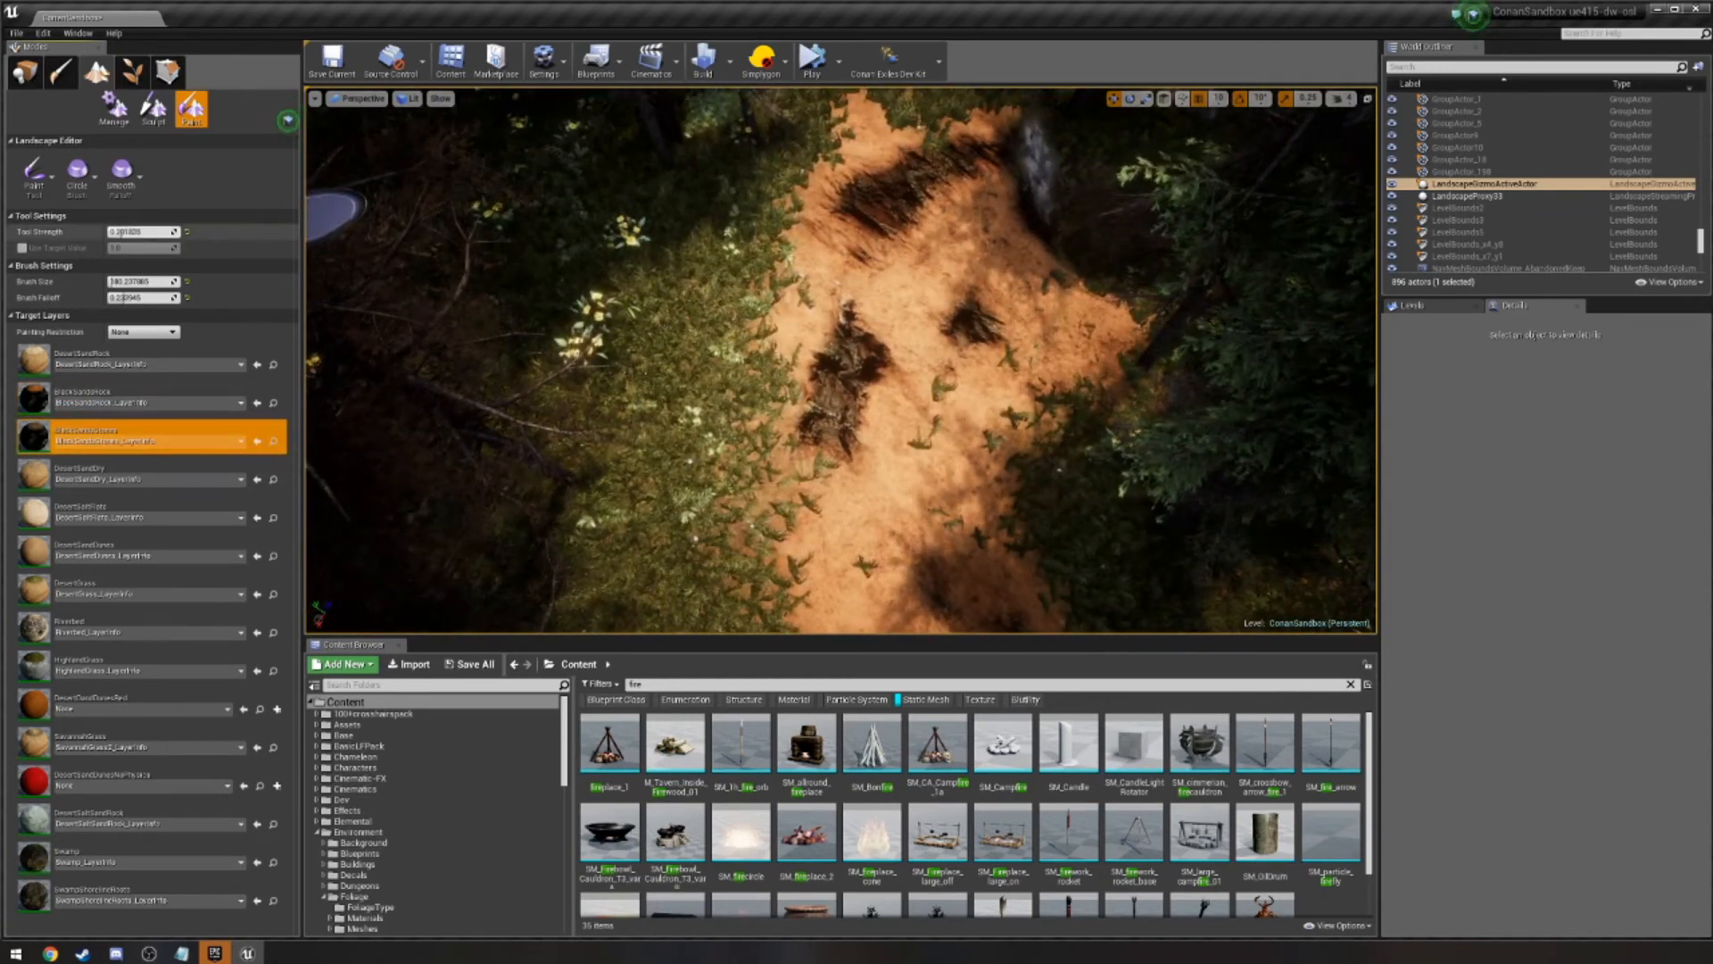
pyautogui.moveTo(870, 357)
pyautogui.mouseDown()
pyautogui.moveTo(832, 376)
pyautogui.moveTo(838, 401)
pyautogui.mouseUp()
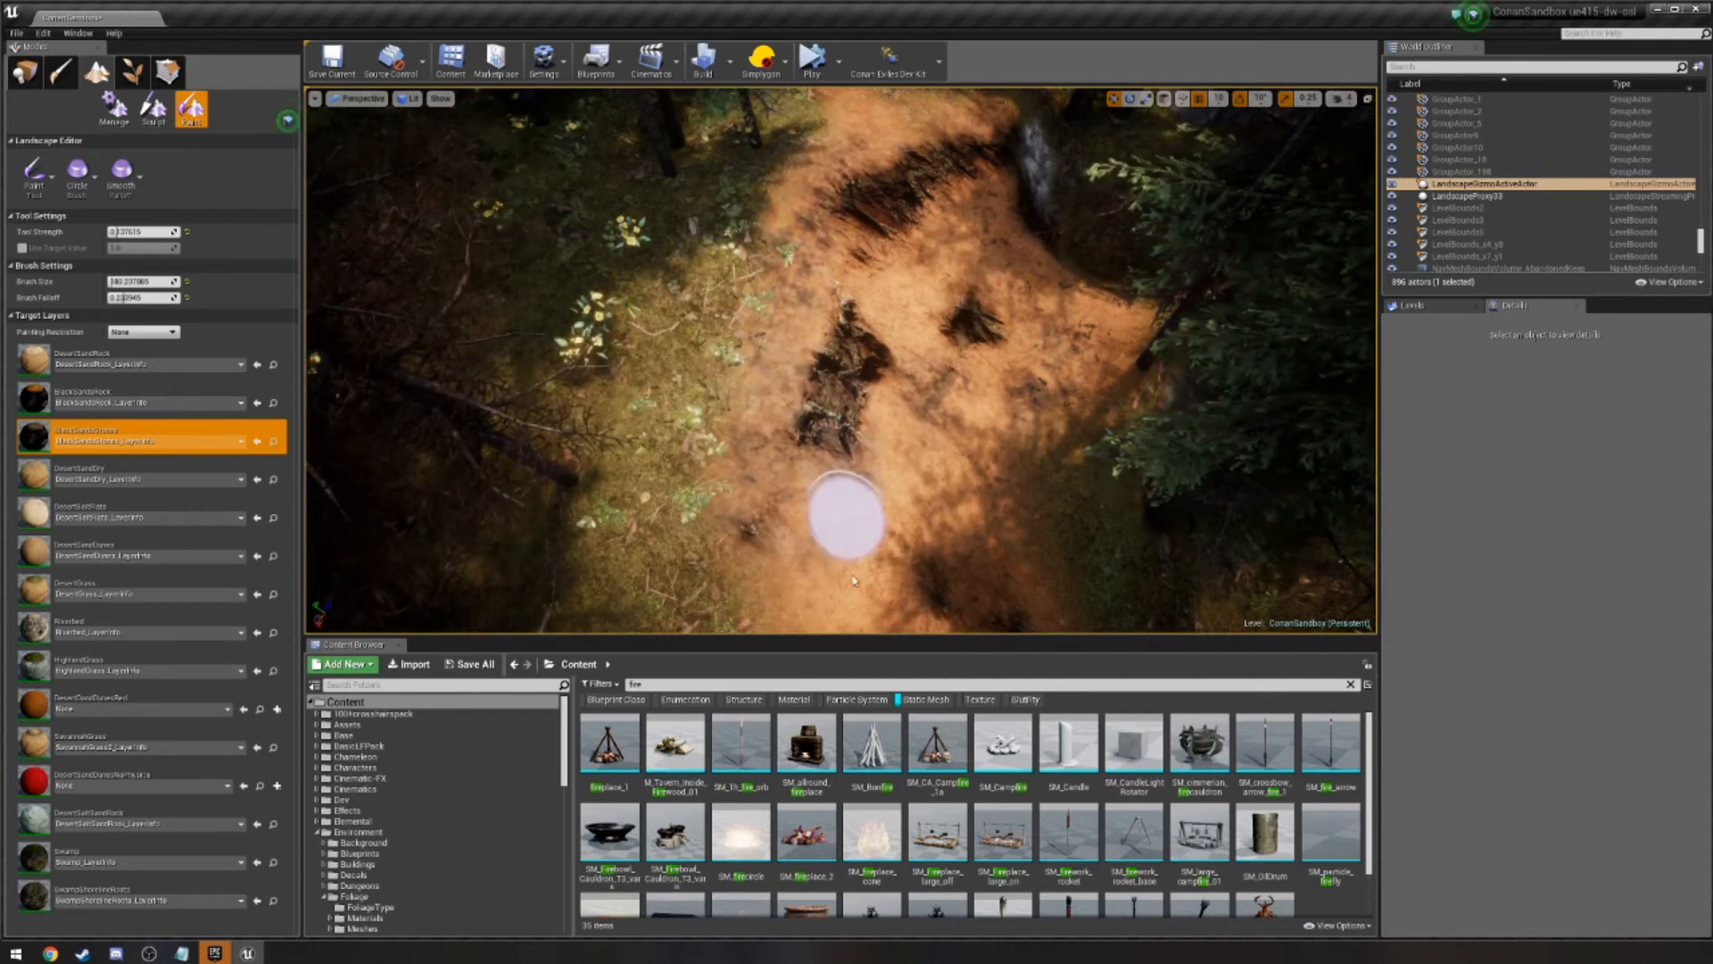
pyautogui.moveTo(1009, 364)
pyautogui.mouseDown(button='right')
pyautogui.moveTo(969, 349)
pyautogui.moveTo(919, 378)
pyautogui.mouseUp(button='right')
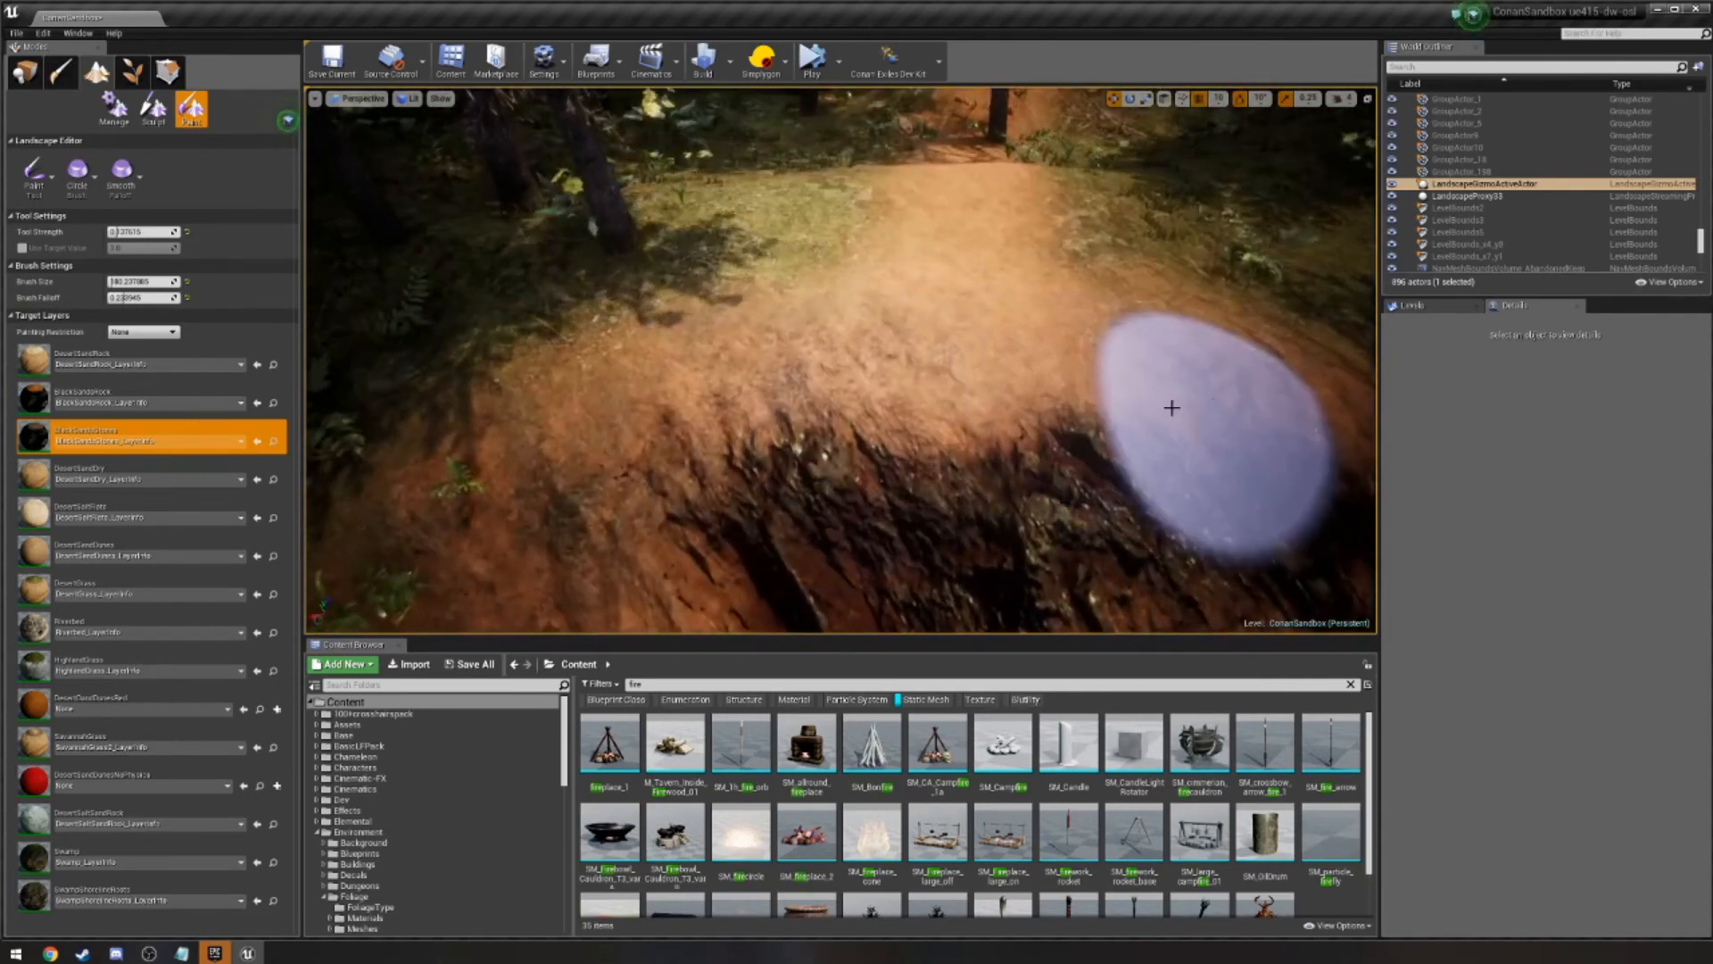
# Smooth the middle of the steep dark bank crossing the path with the landscape Sculpt mode's Smooth tool.
pyautogui.moveTo(1201, 372); pyautogui.dragTo(824, 266, button='right')
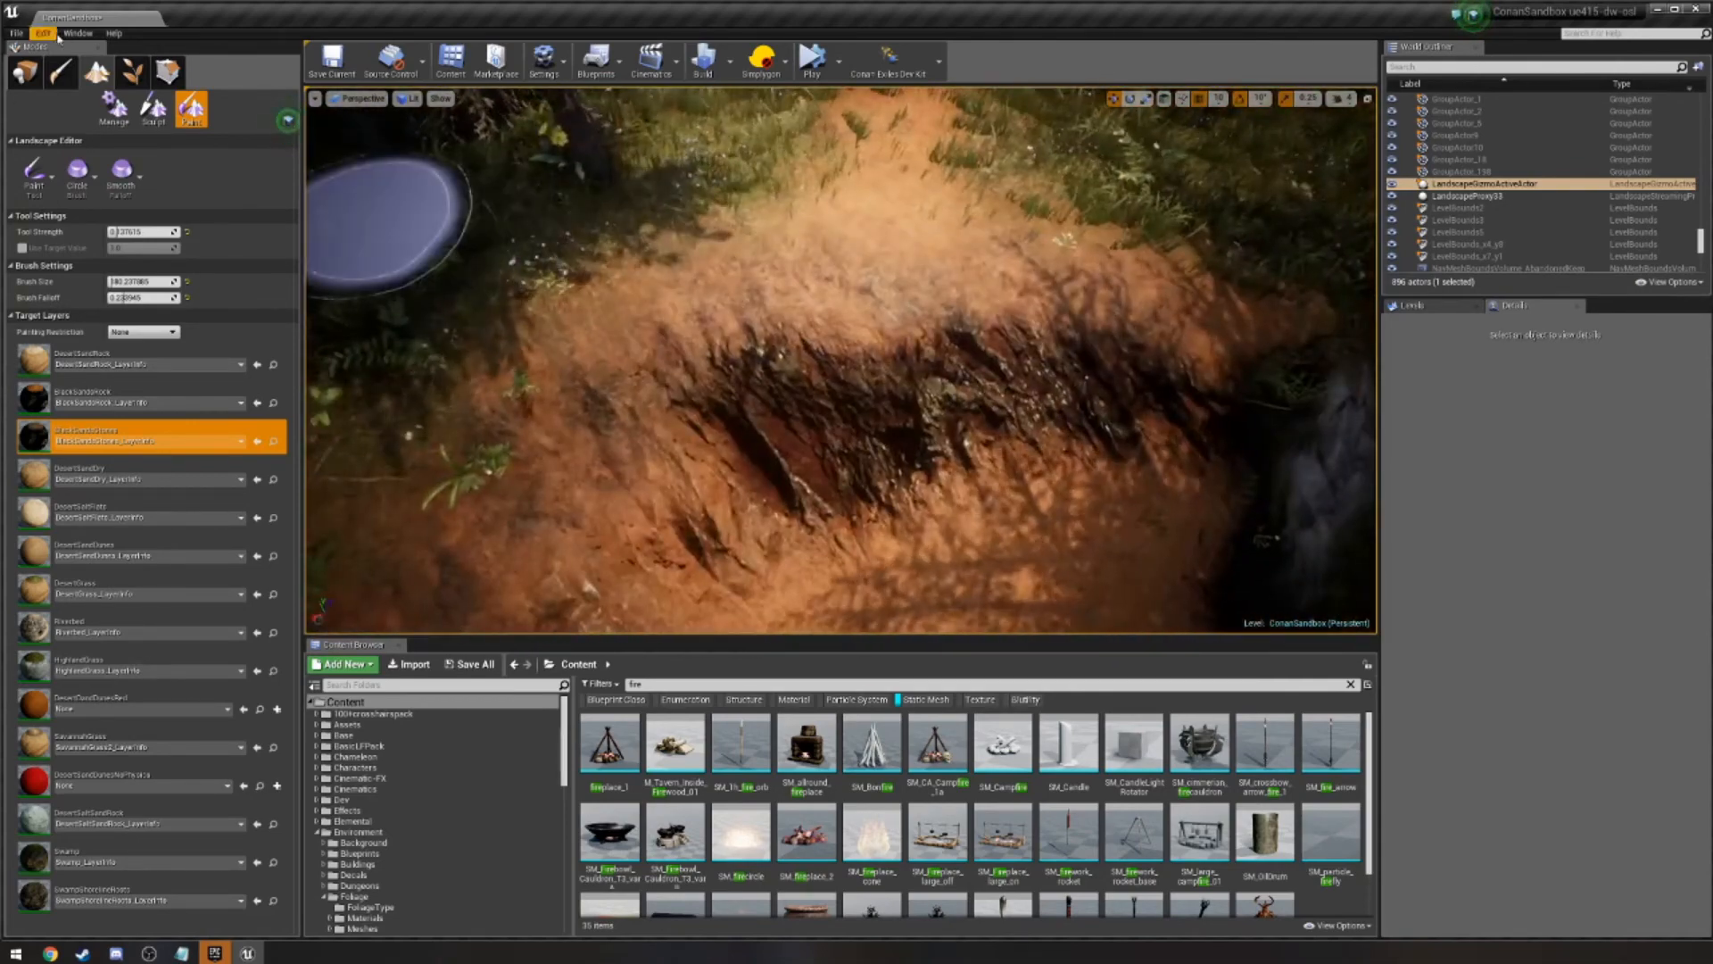
pyautogui.click(132, 73)
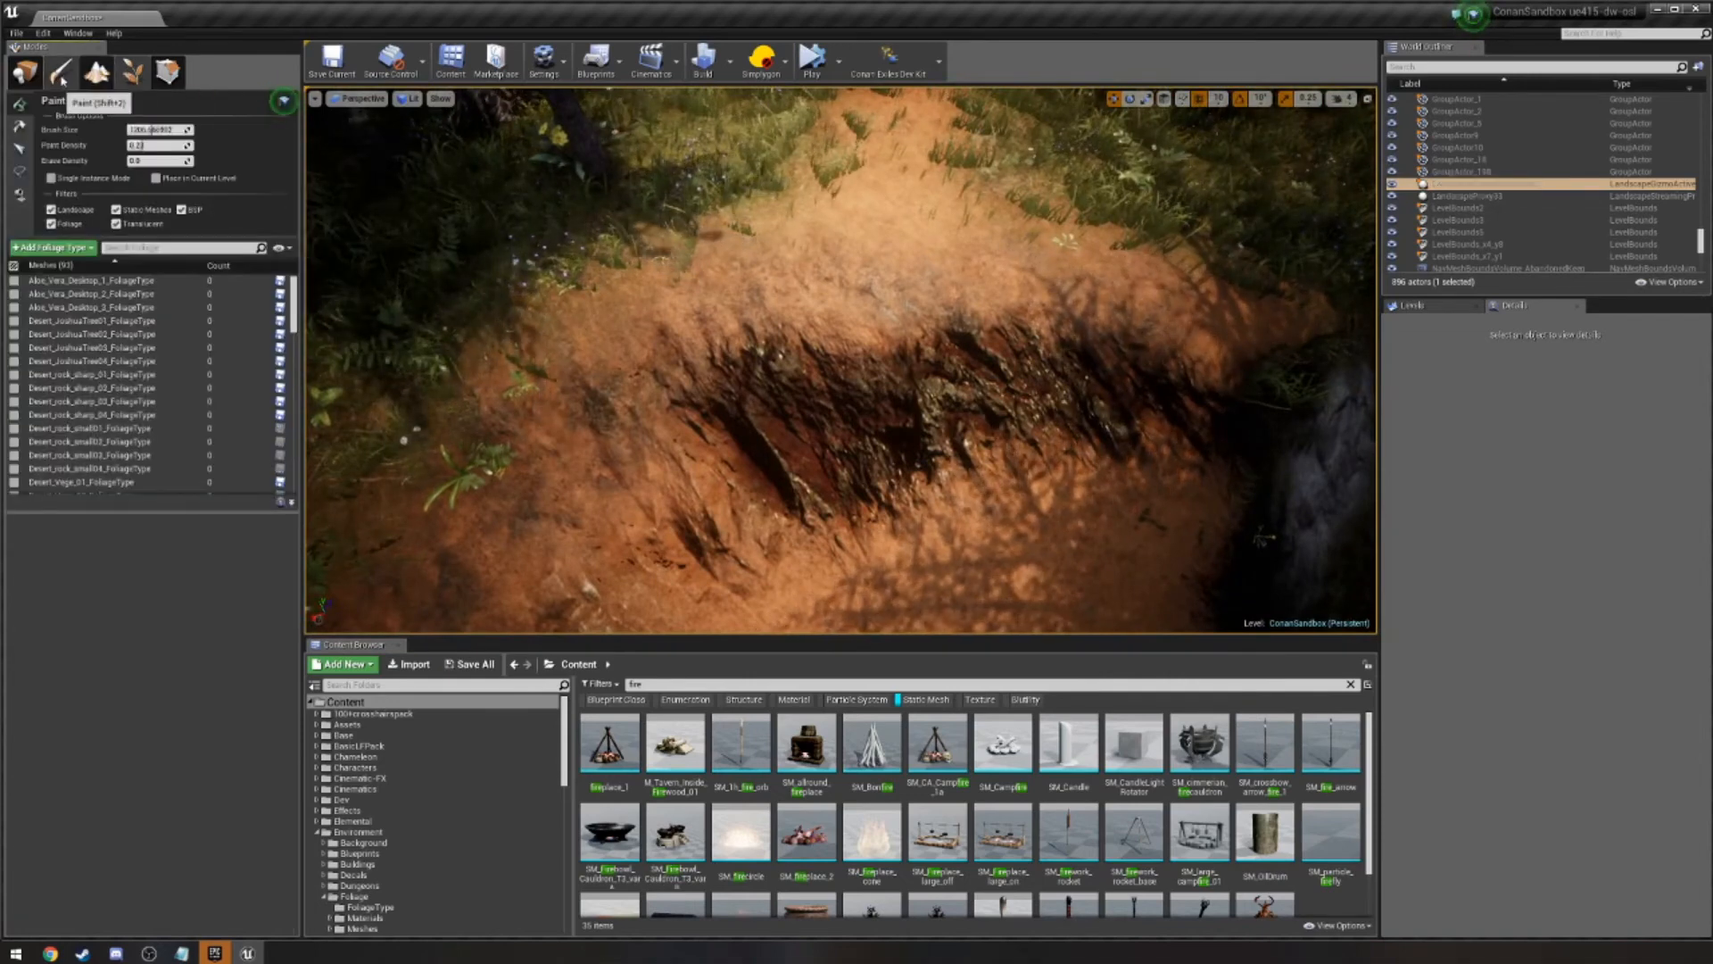
pyautogui.click(96, 72)
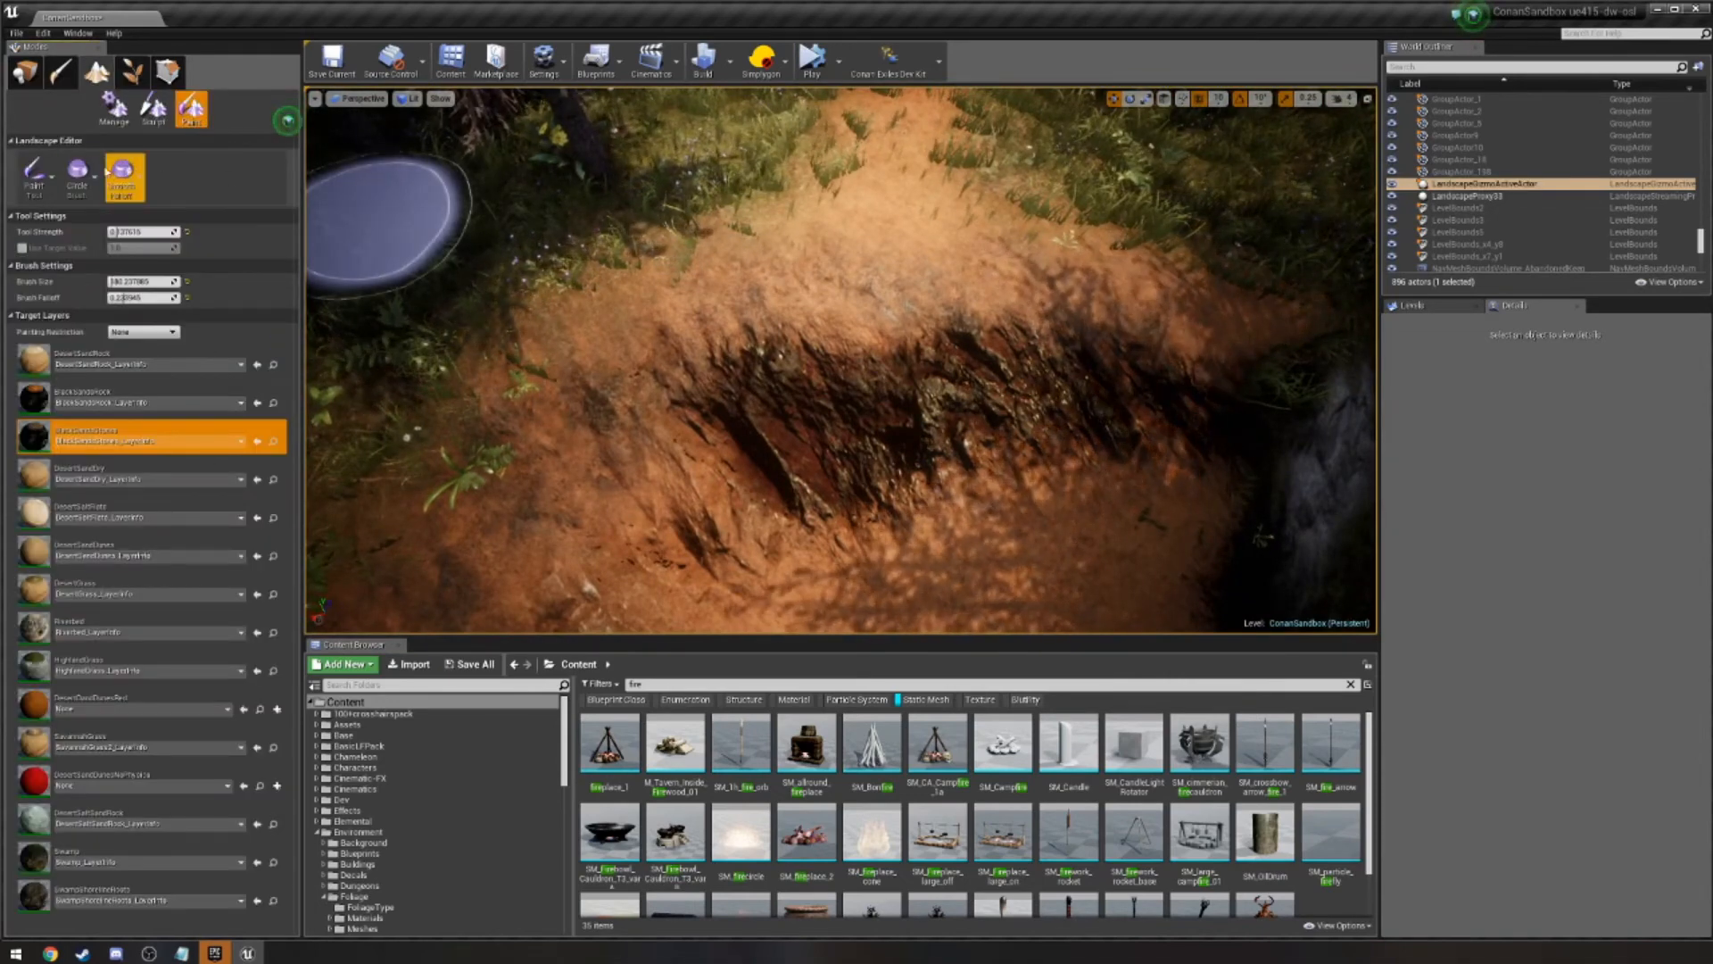
pyautogui.click(153, 107)
pyautogui.click(33, 174)
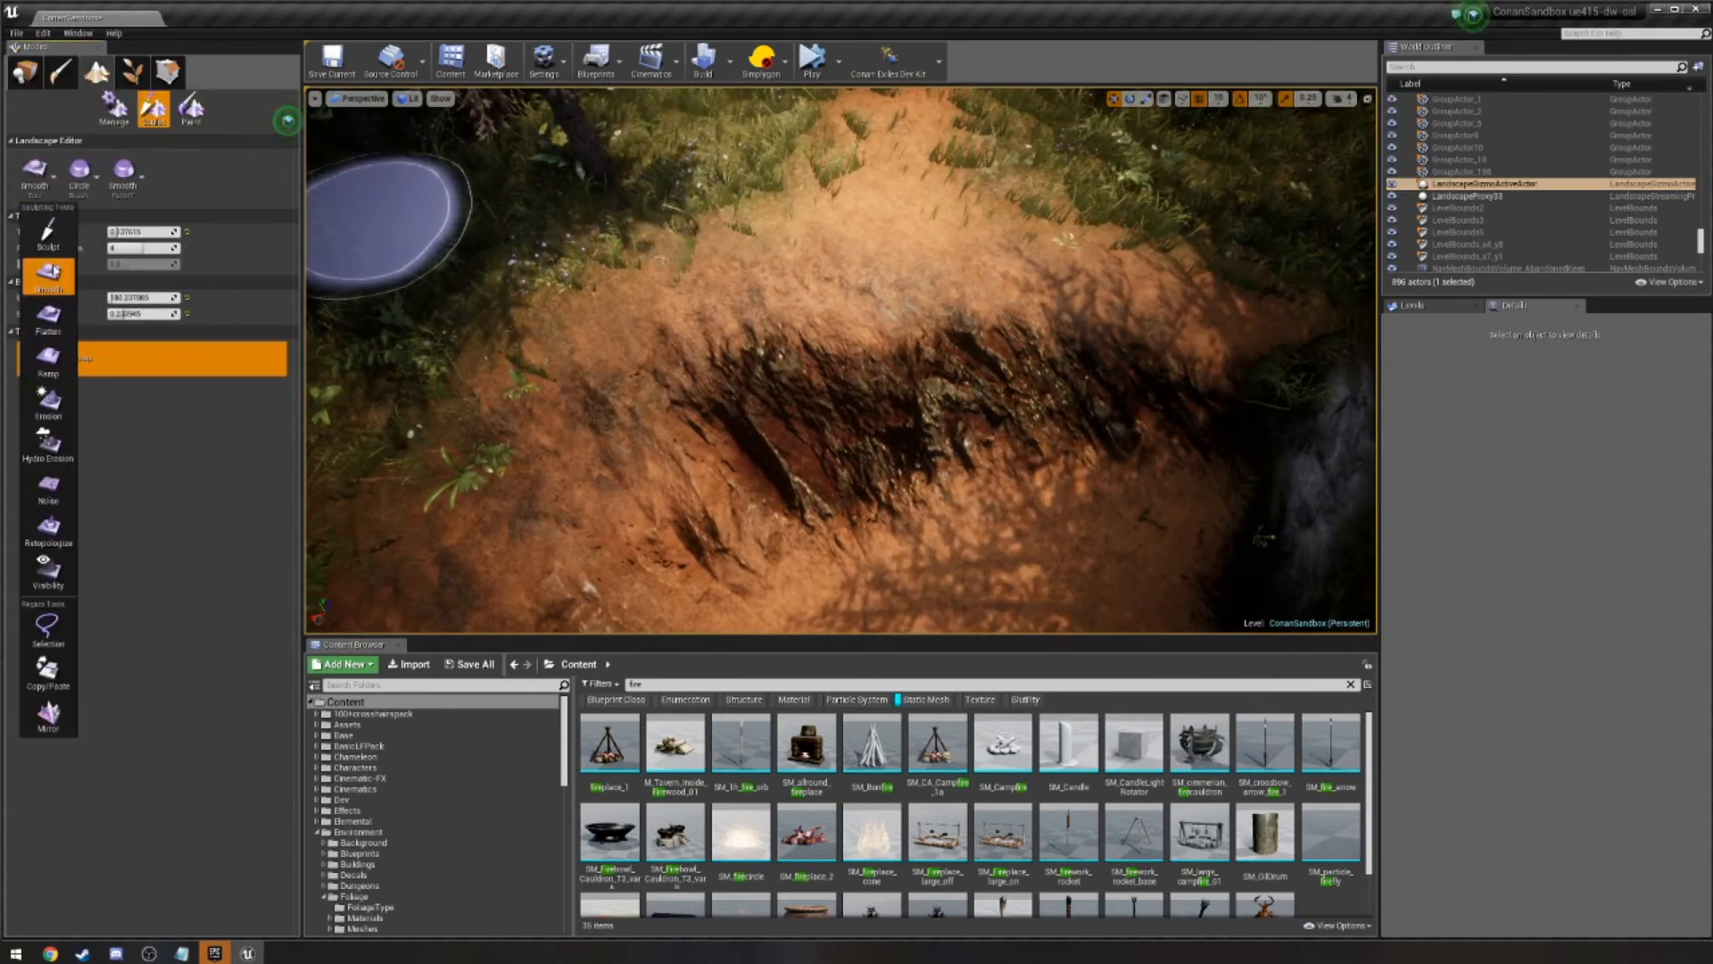
pyautogui.click(49, 272)
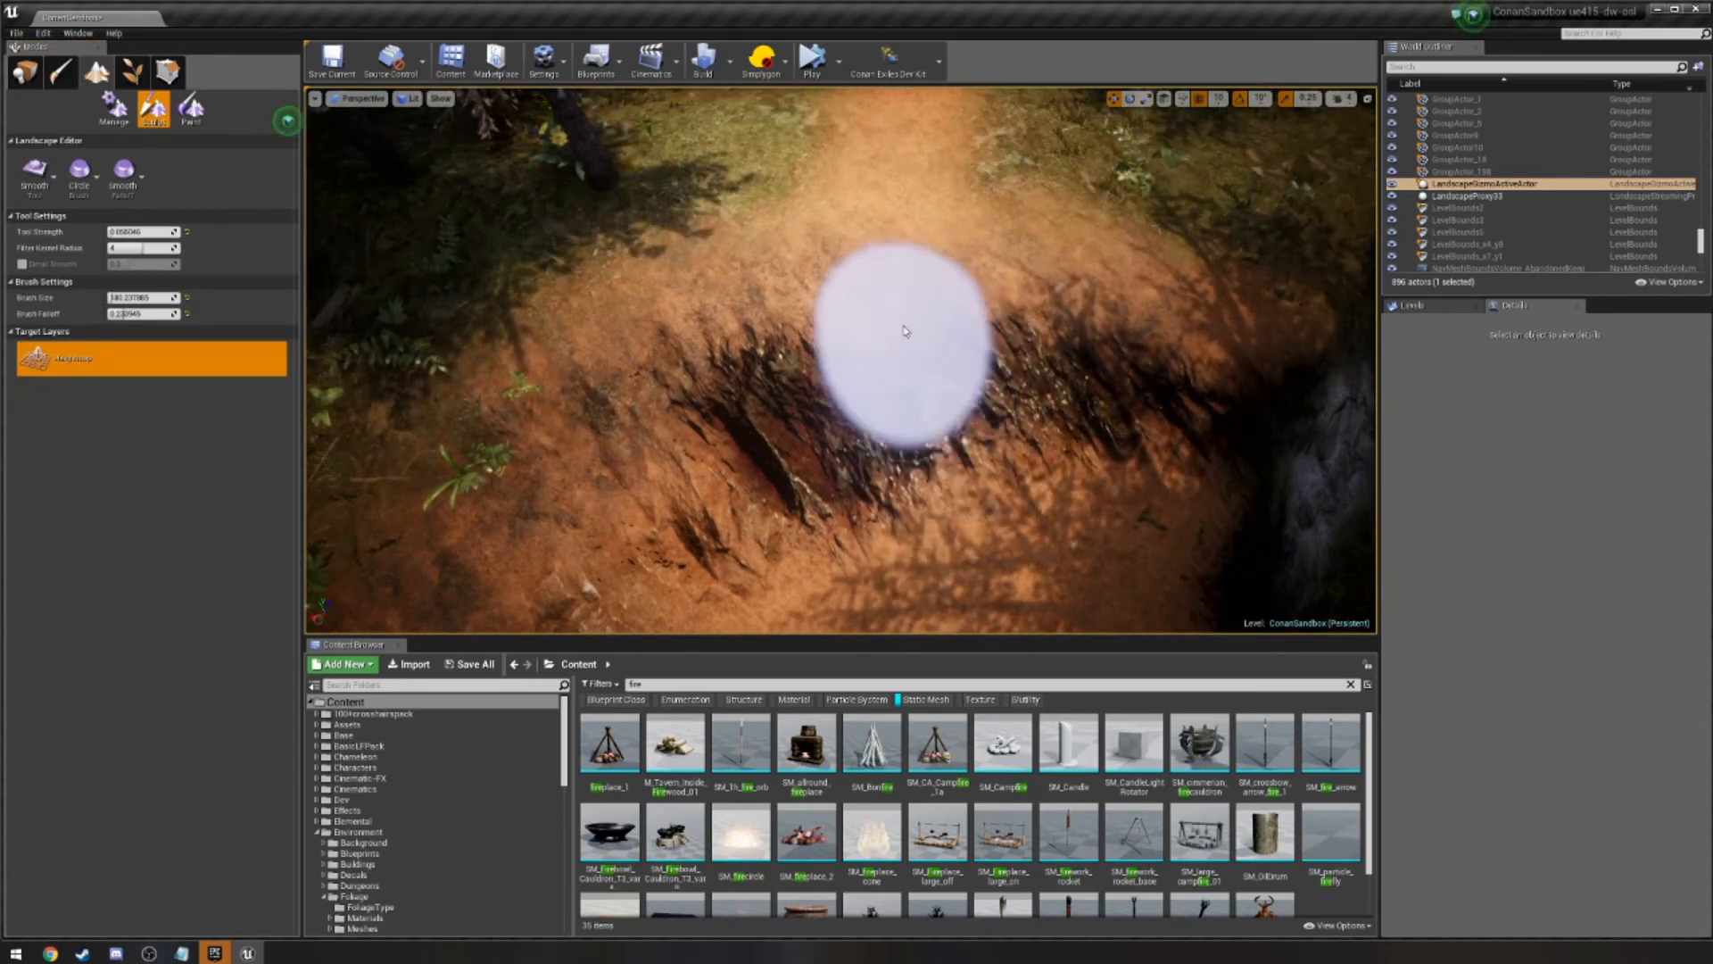
pyautogui.moveTo(906, 331)
pyautogui.mouseDown()
pyautogui.moveTo(905, 363)
pyautogui.moveTo(903, 222)
pyautogui.moveTo(935, 447)
pyautogui.mouseUp()
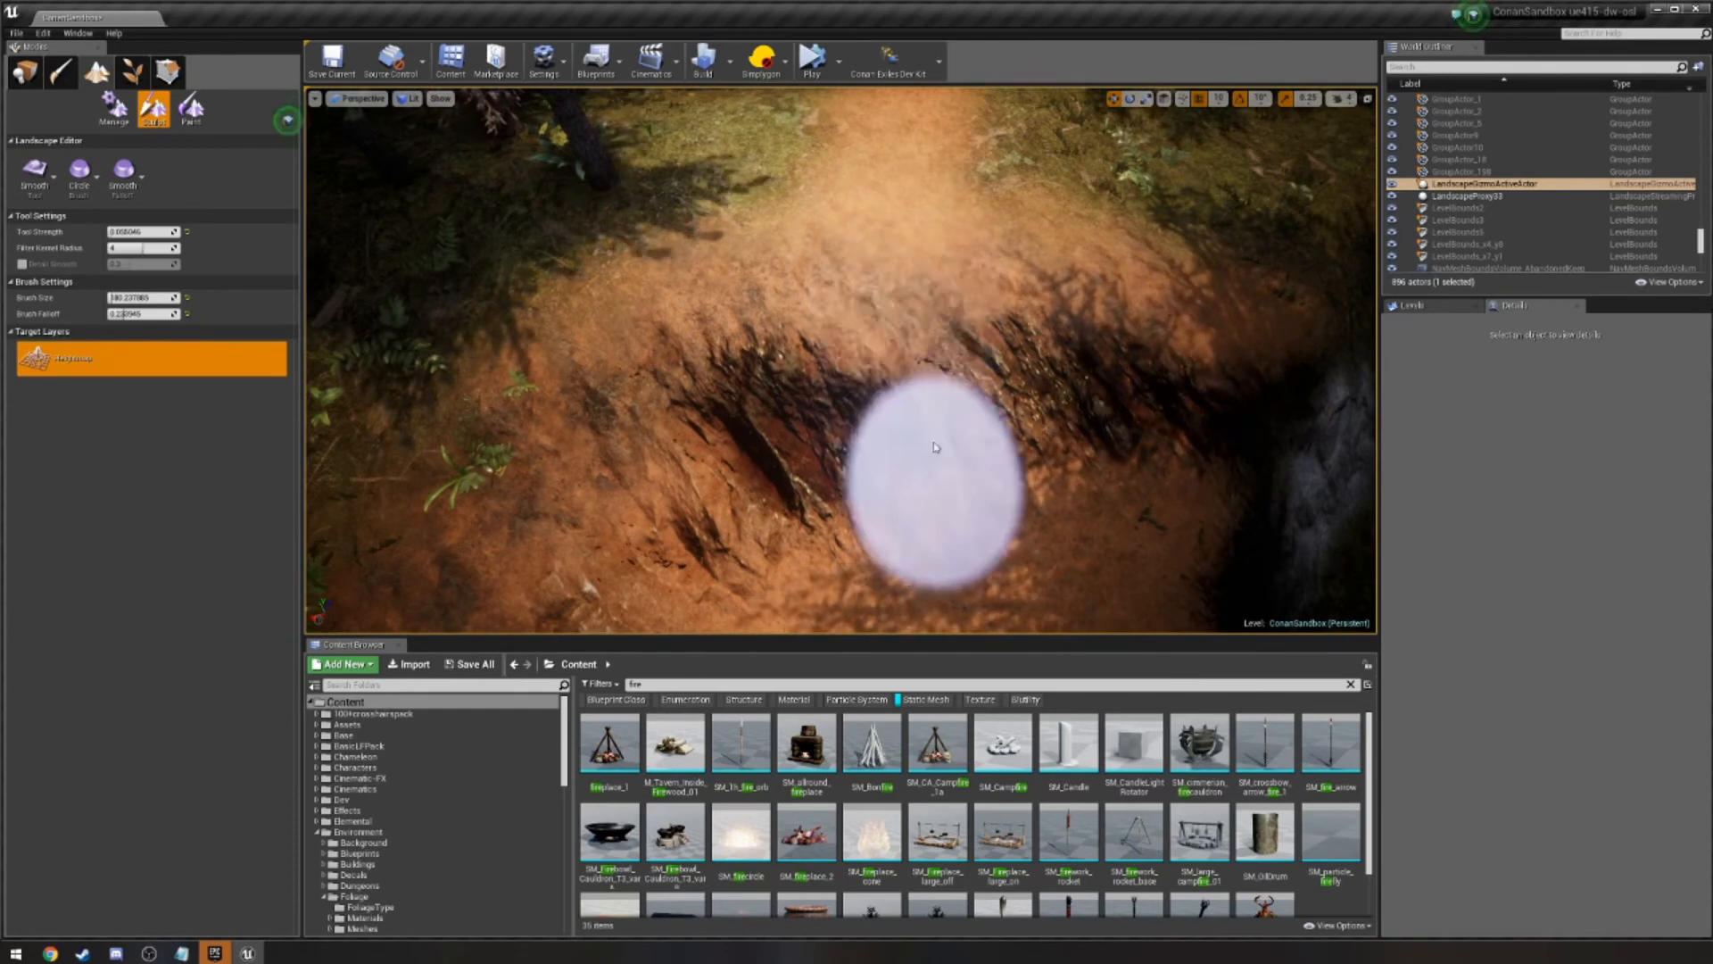
# Smooth the remaining jagged patches of the bank into an even path slope, raising the tool strength in stages.
pyautogui.moveTo(125, 232); pyautogui.dragTo(130, 232)
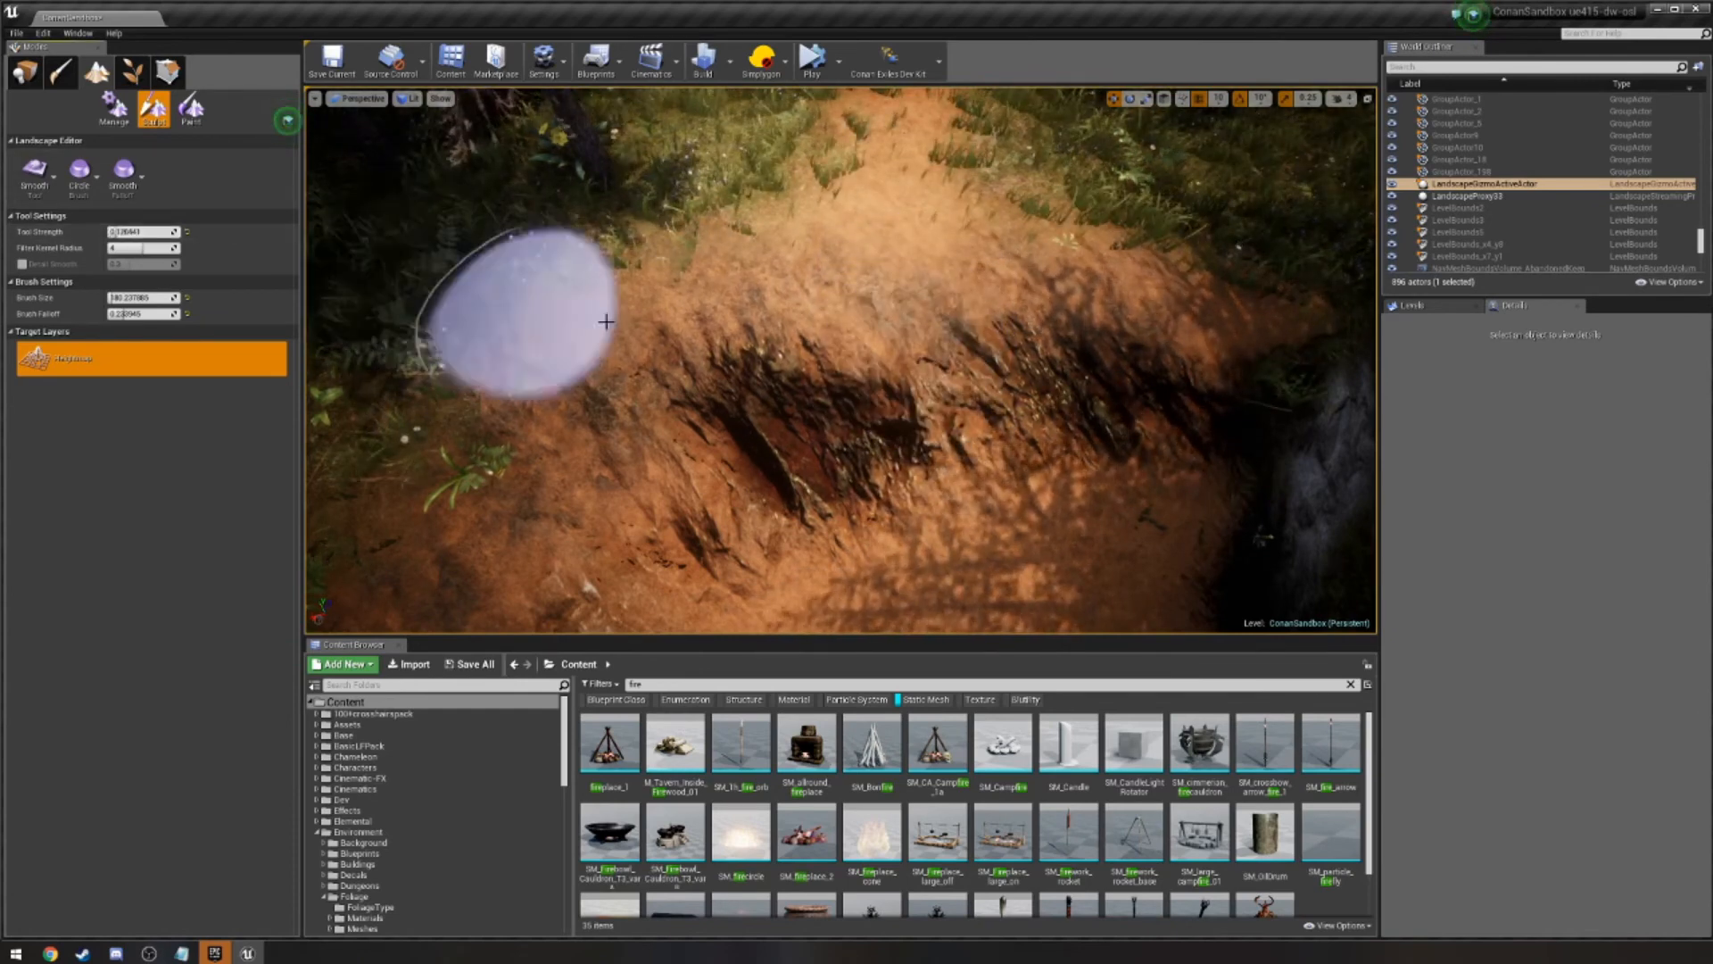
pyautogui.moveTo(606, 321)
pyautogui.mouseDown()
pyautogui.moveTo(937, 306)
pyautogui.moveTo(906, 502)
pyautogui.moveTo(884, 257)
pyautogui.moveTo(891, 332)
pyautogui.mouseUp()
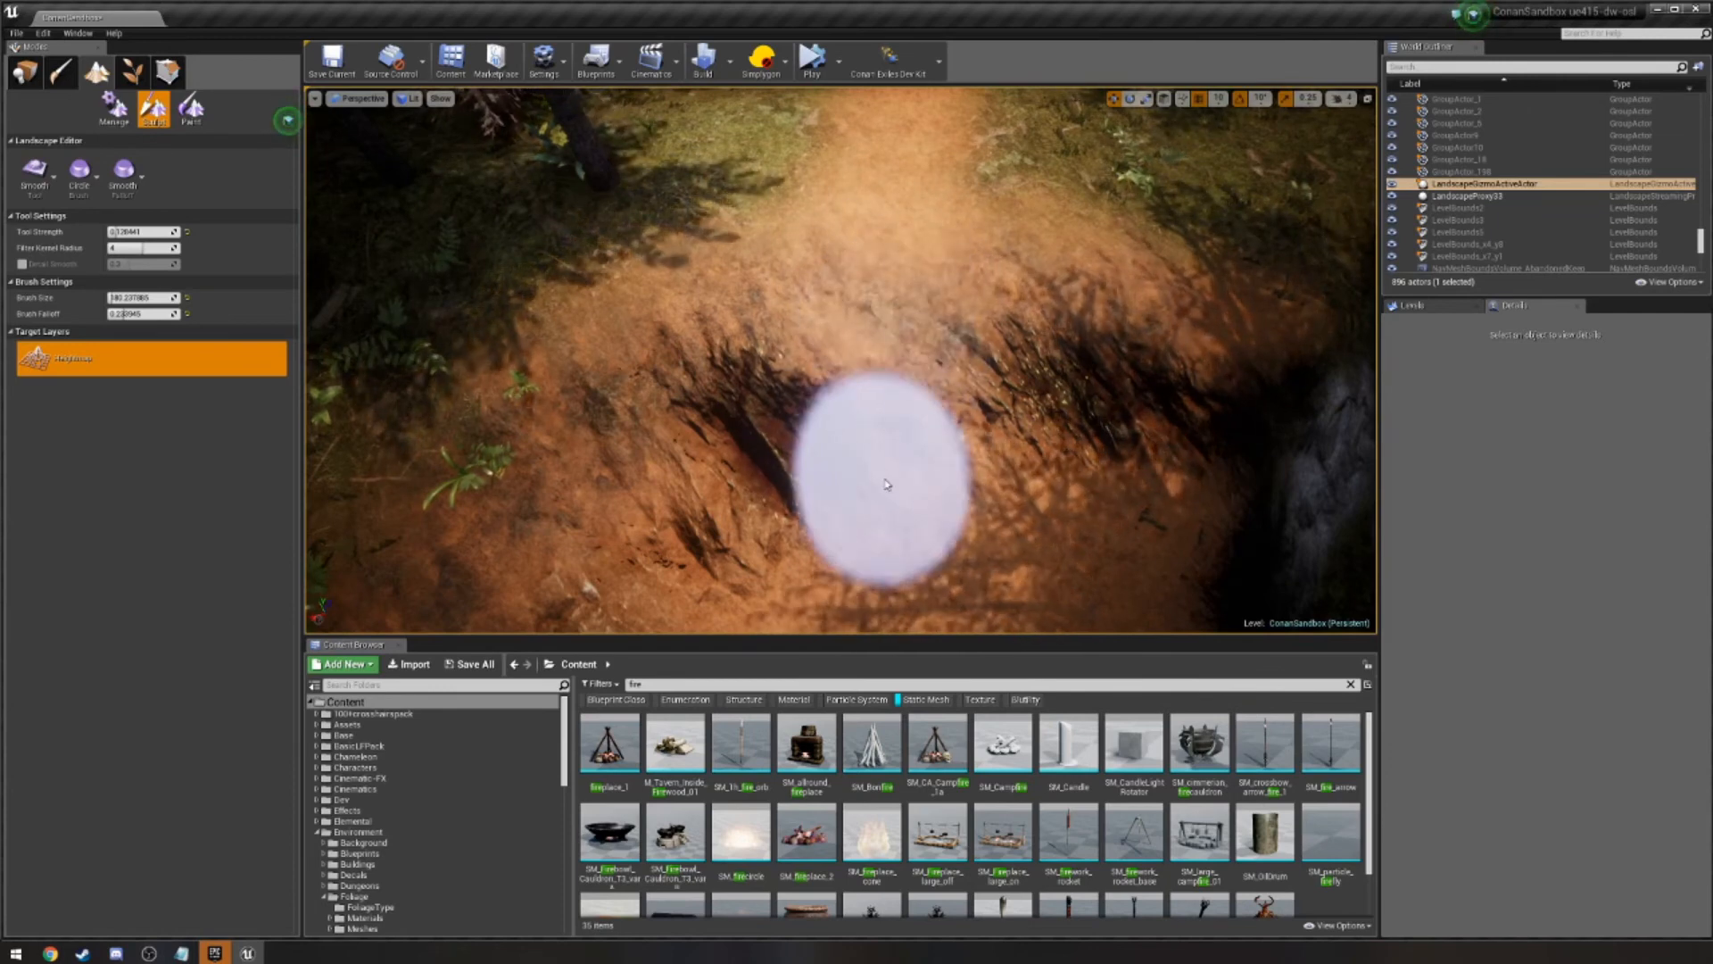
pyautogui.moveTo(886, 485)
pyautogui.mouseDown()
pyautogui.moveTo(883, 223)
pyautogui.moveTo(899, 285)
pyautogui.moveTo(805, 307)
pyautogui.mouseUp()
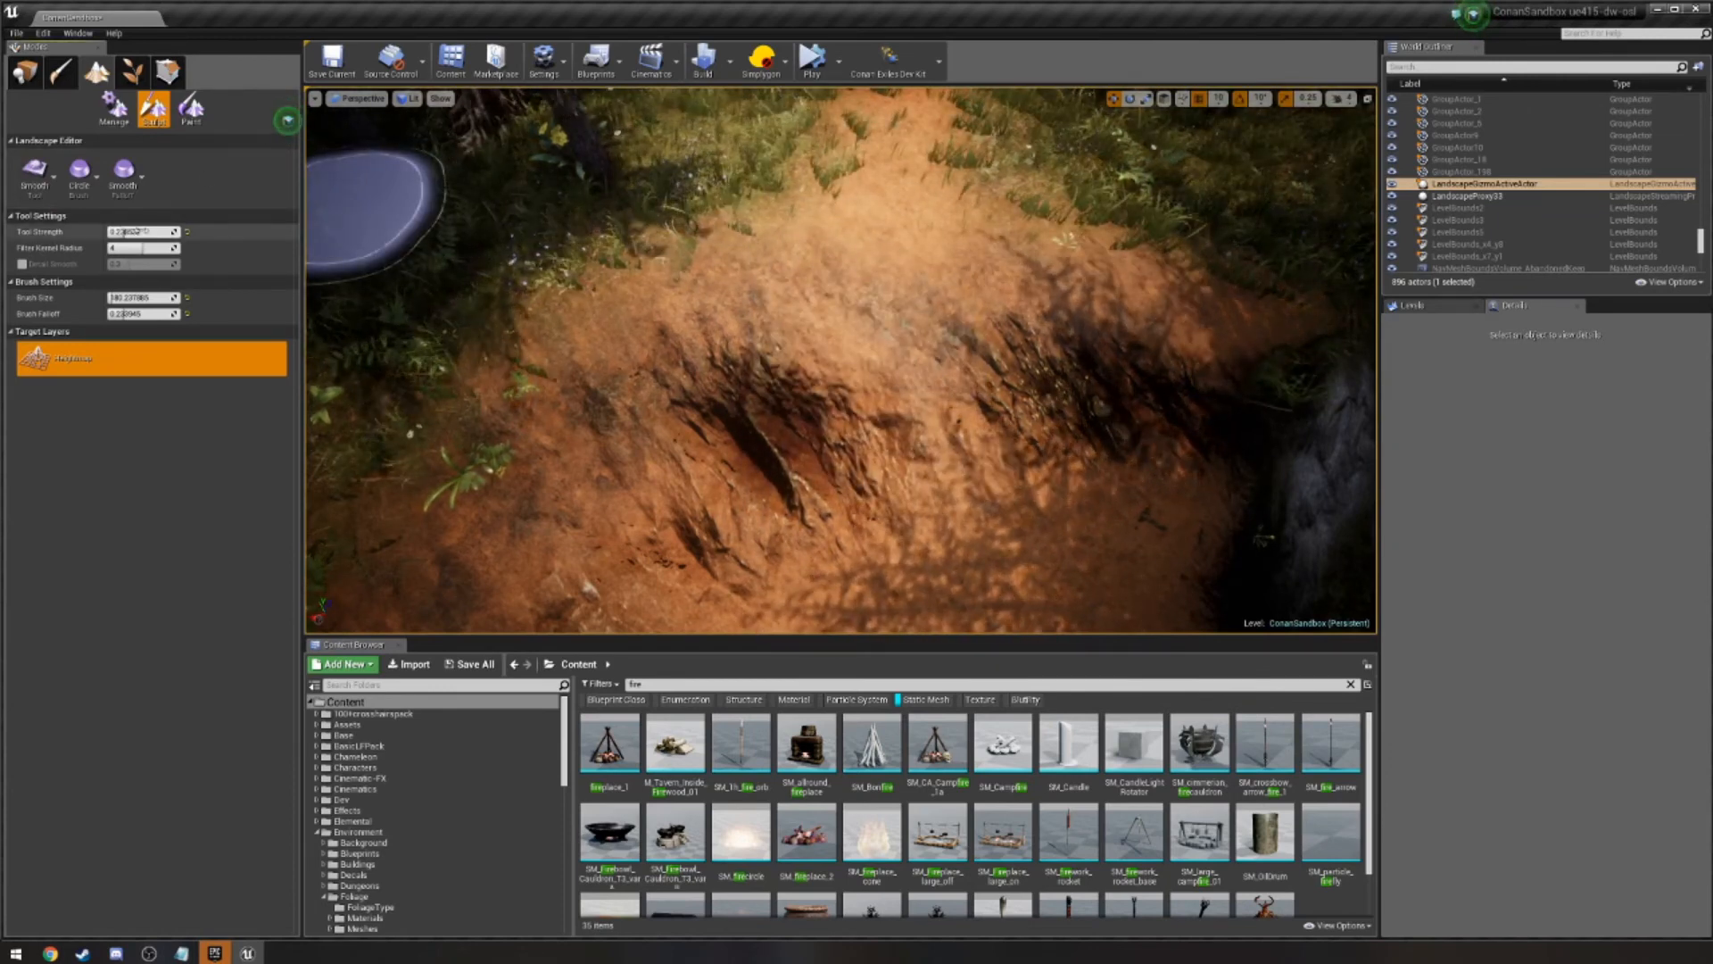
pyautogui.moveTo(862, 323)
pyautogui.mouseDown()
pyautogui.moveTo(879, 462)
pyautogui.moveTo(879, 304)
pyautogui.moveTo(891, 393)
pyautogui.mouseUp()
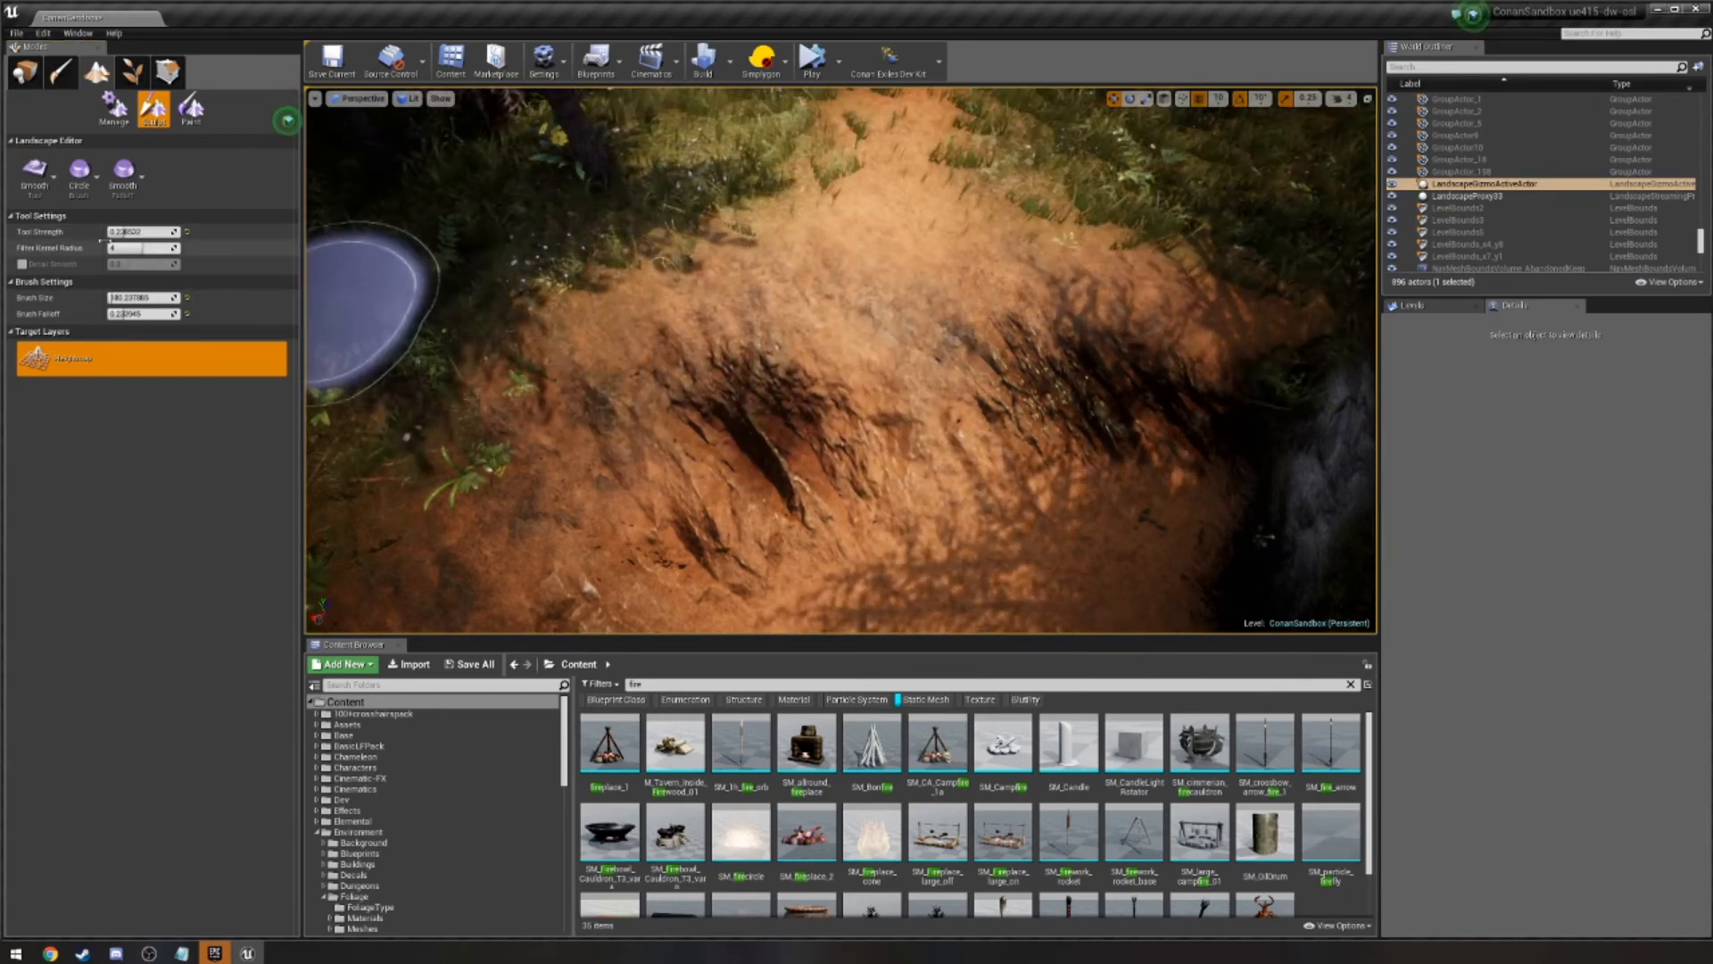
pyautogui.moveTo(125, 232); pyautogui.dragTo(183, 232)
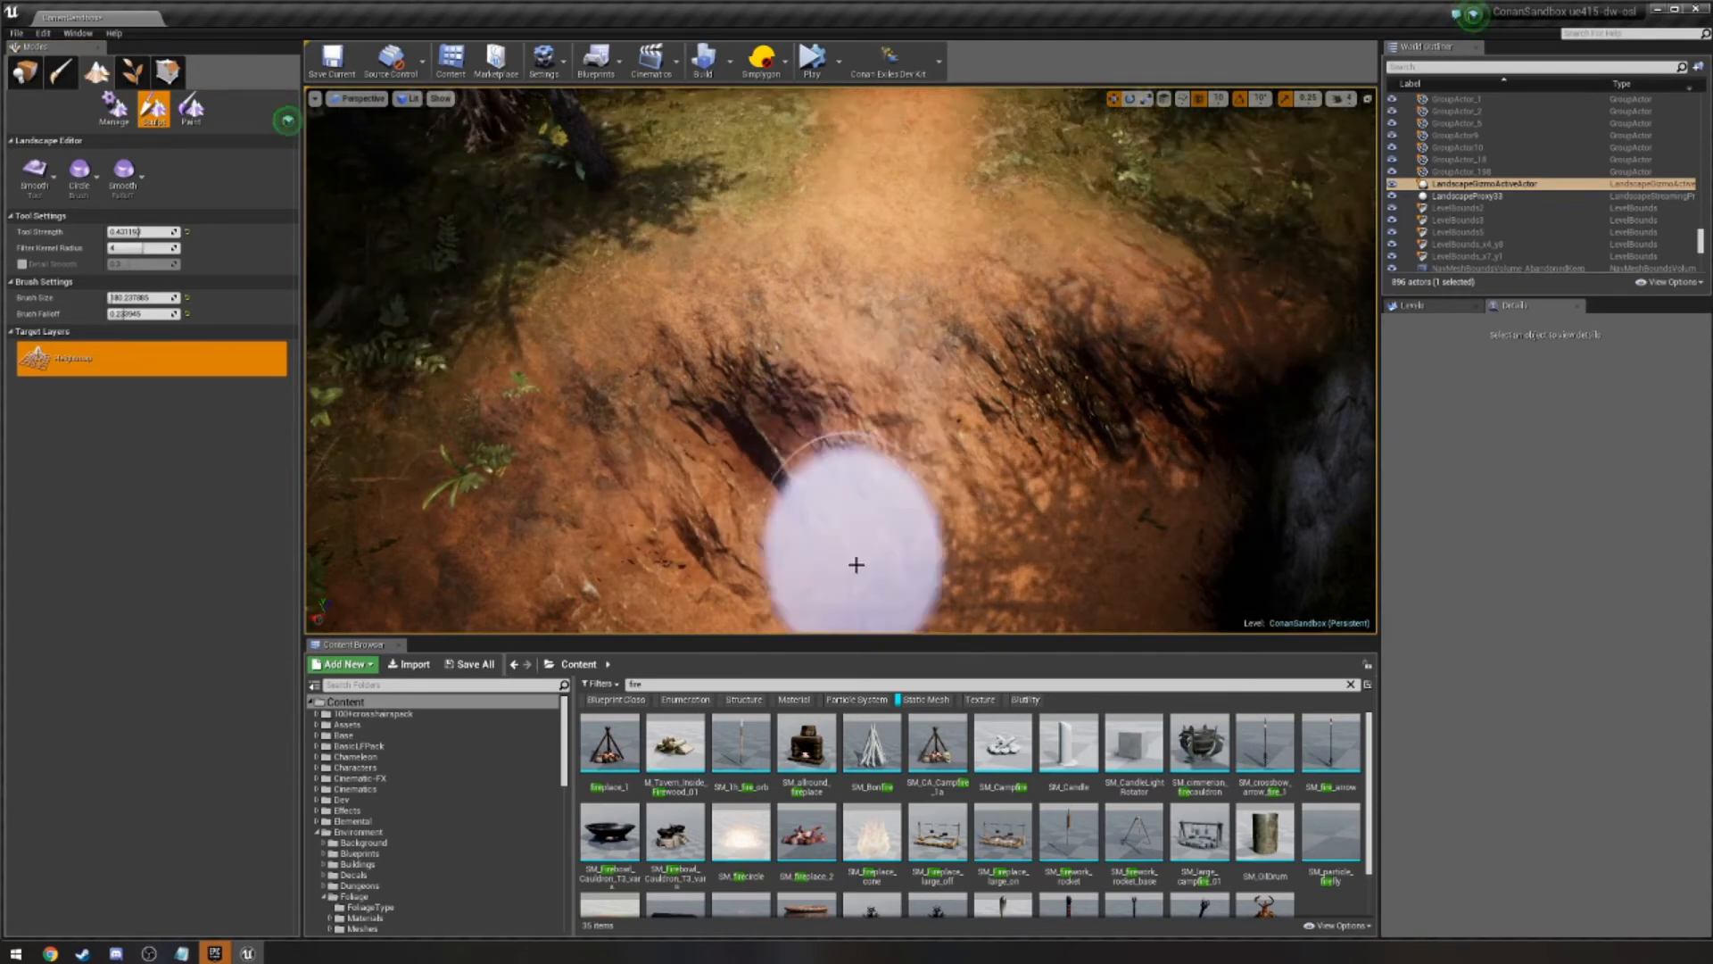
pyautogui.moveTo(857, 564)
pyautogui.mouseDown()
pyautogui.moveTo(887, 432)
pyautogui.moveTo(895, 256)
pyautogui.moveTo(891, 562)
pyautogui.moveTo(880, 346)
pyautogui.moveTo(864, 571)
pyautogui.moveTo(884, 244)
pyautogui.moveTo(833, 513)
pyautogui.moveTo(976, 396)
pyautogui.moveTo(967, 363)
pyautogui.moveTo(918, 497)
pyautogui.moveTo(753, 352)
pyautogui.moveTo(854, 254)
pyautogui.moveTo(943, 460)
pyautogui.mouseUp()
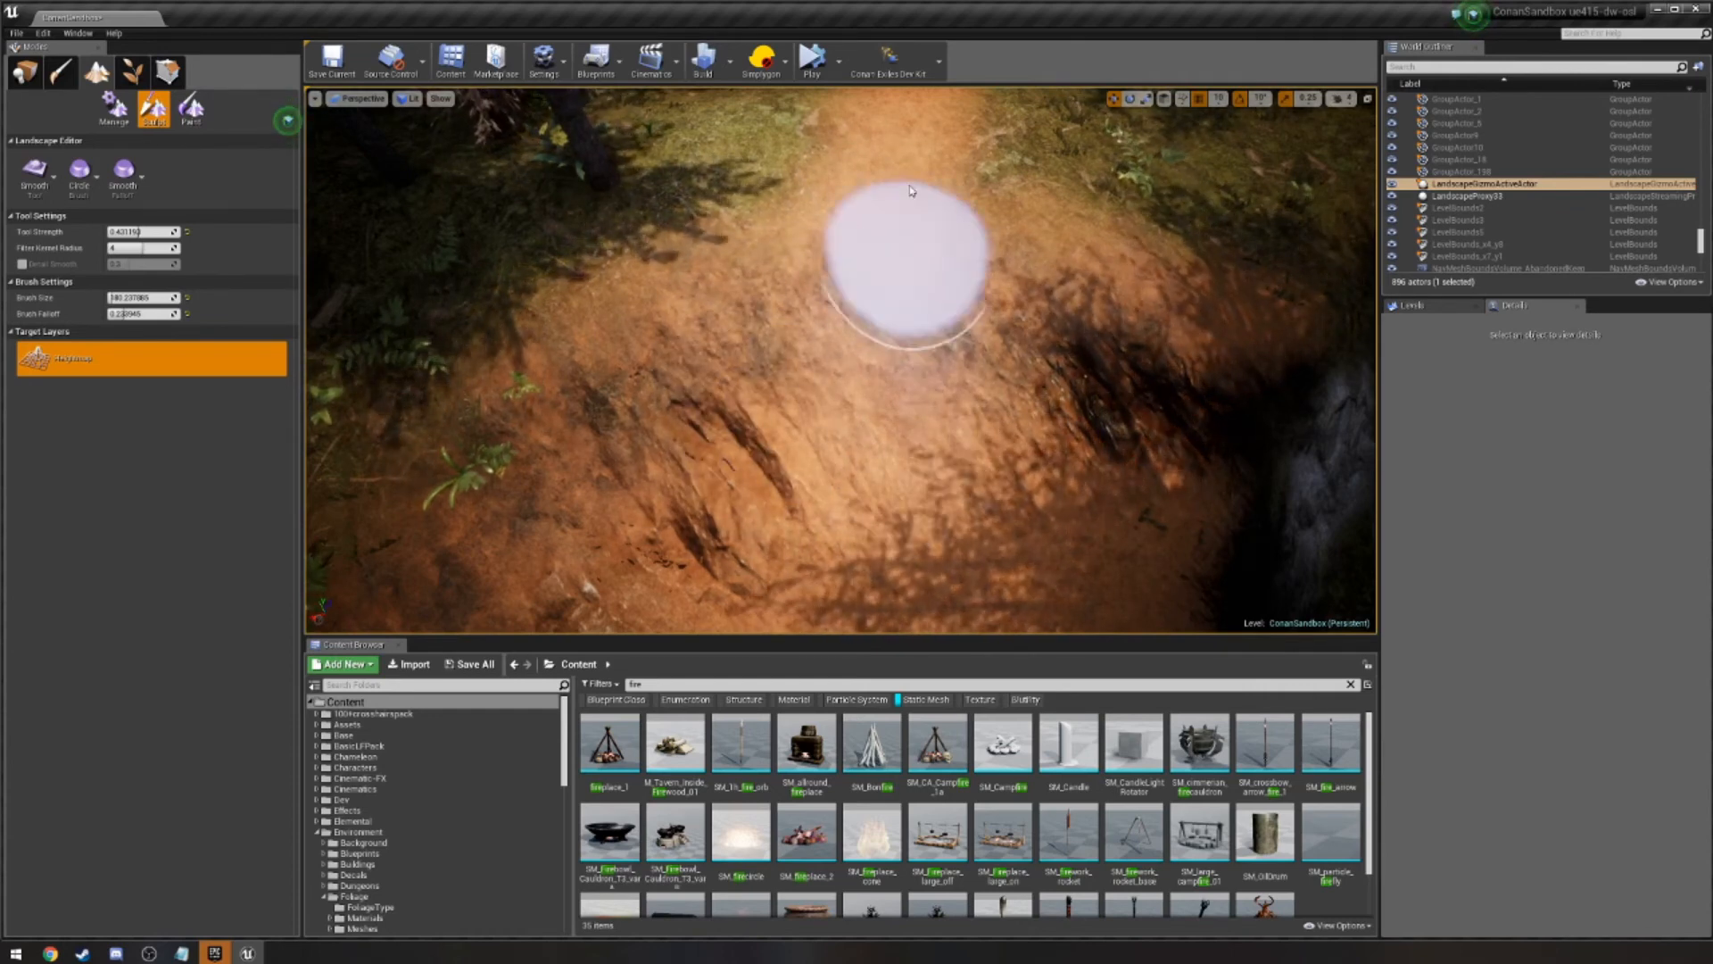
# Switch to foliage painting with a much smaller brush and work along the painted path toward the camp.
pyautogui.moveTo(904, 469)
pyautogui.mouseDown(button='right')
pyautogui.moveTo(874, 496)
pyautogui.moveTo(714, 504)
pyautogui.moveTo(482, 455)
pyautogui.moveTo(571, 477)
pyautogui.moveTo(509, 500)
pyautogui.moveTo(446, 477)
pyautogui.moveTo(473, 481)
pyautogui.moveTo(500, 558)
pyautogui.moveTo(513, 527)
pyautogui.mouseUp(button='right')
pyautogui.click(134, 73)
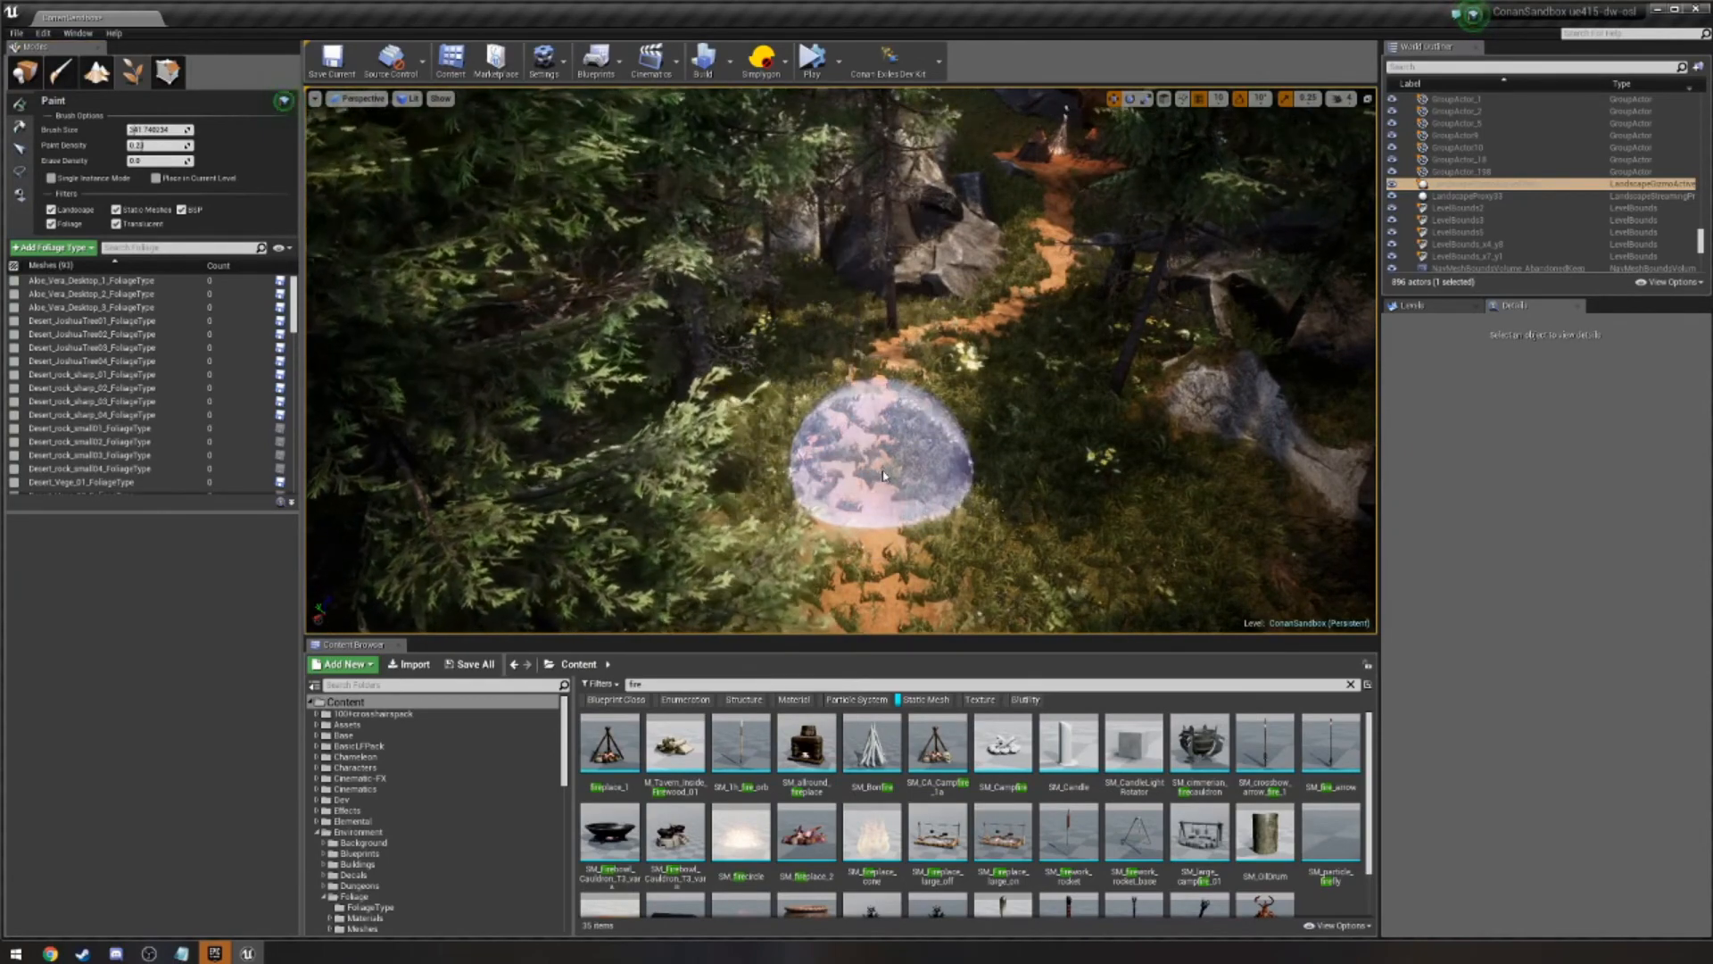
pyautogui.moveTo(910, 459)
pyautogui.mouseDown(button='right')
pyautogui.moveTo(926, 427)
pyautogui.moveTo(912, 423)
pyautogui.moveTo(934, 446)
pyautogui.mouseUp(button='right')
pyautogui.press('w')
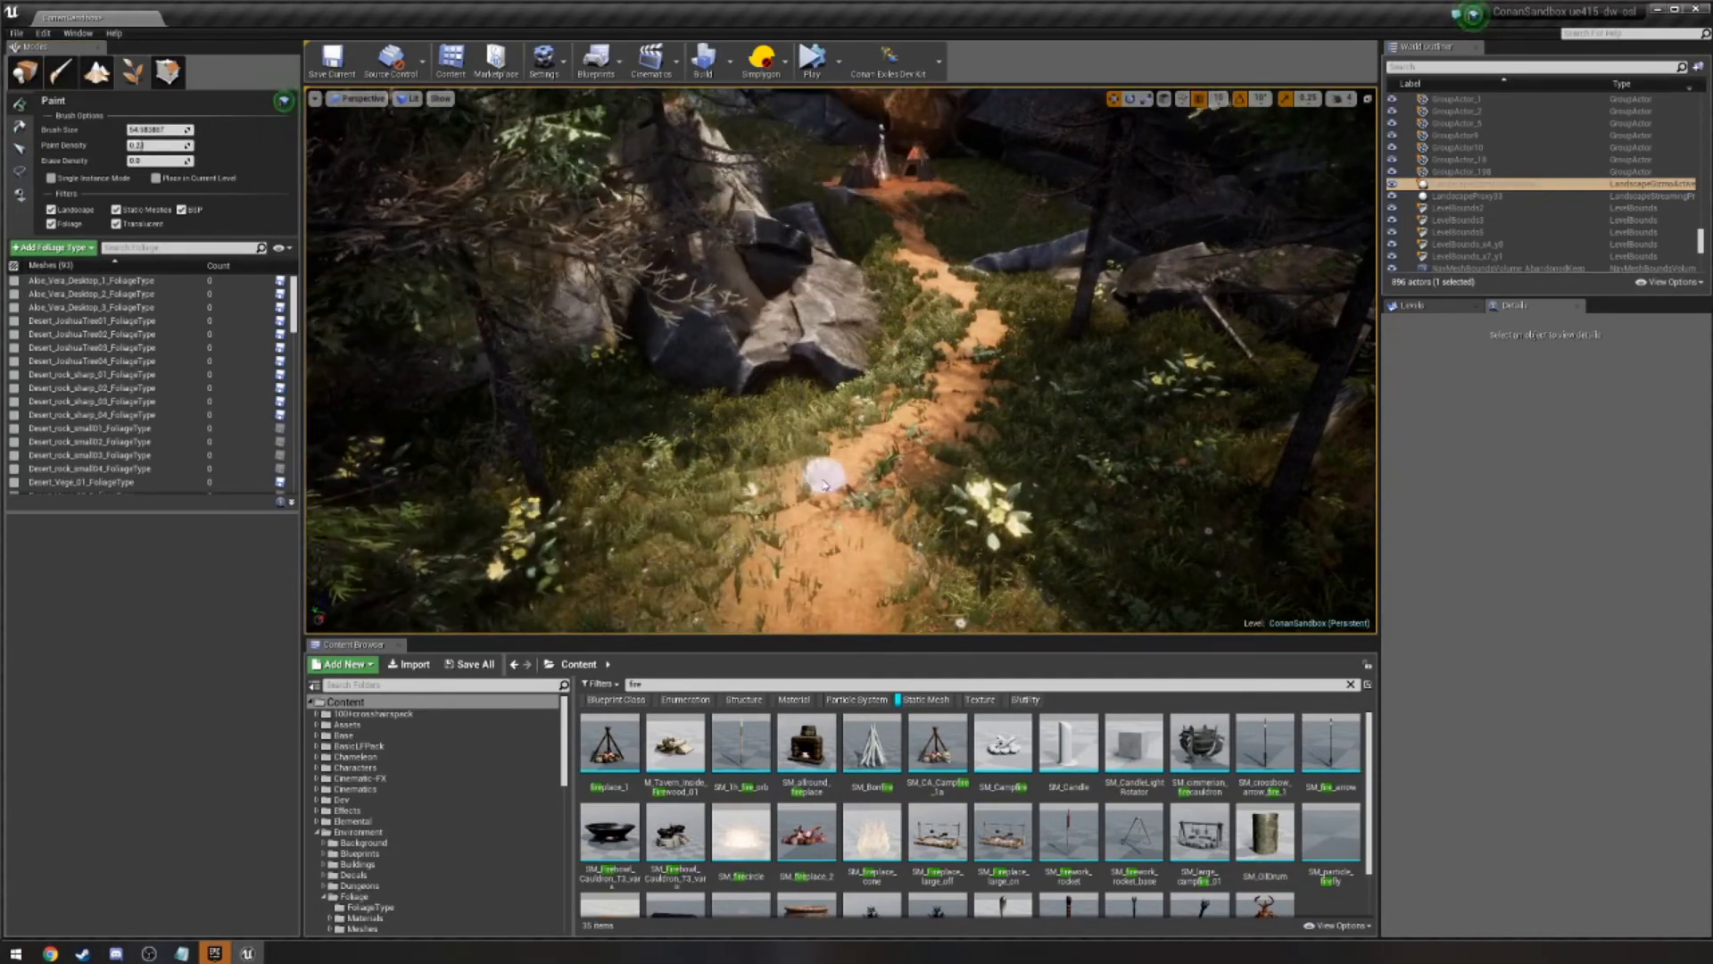
# Remove the Static Mesh filter and clear the fire asset search.
pyautogui.press('w')
pyautogui.moveTo(824, 485)
pyautogui.mouseDown(button='right')
pyautogui.moveTo(826, 442)
pyautogui.moveTo(878, 439)
pyautogui.moveTo(522, 437)
pyautogui.moveTo(555, 444)
pyautogui.mouseUp(button='right')
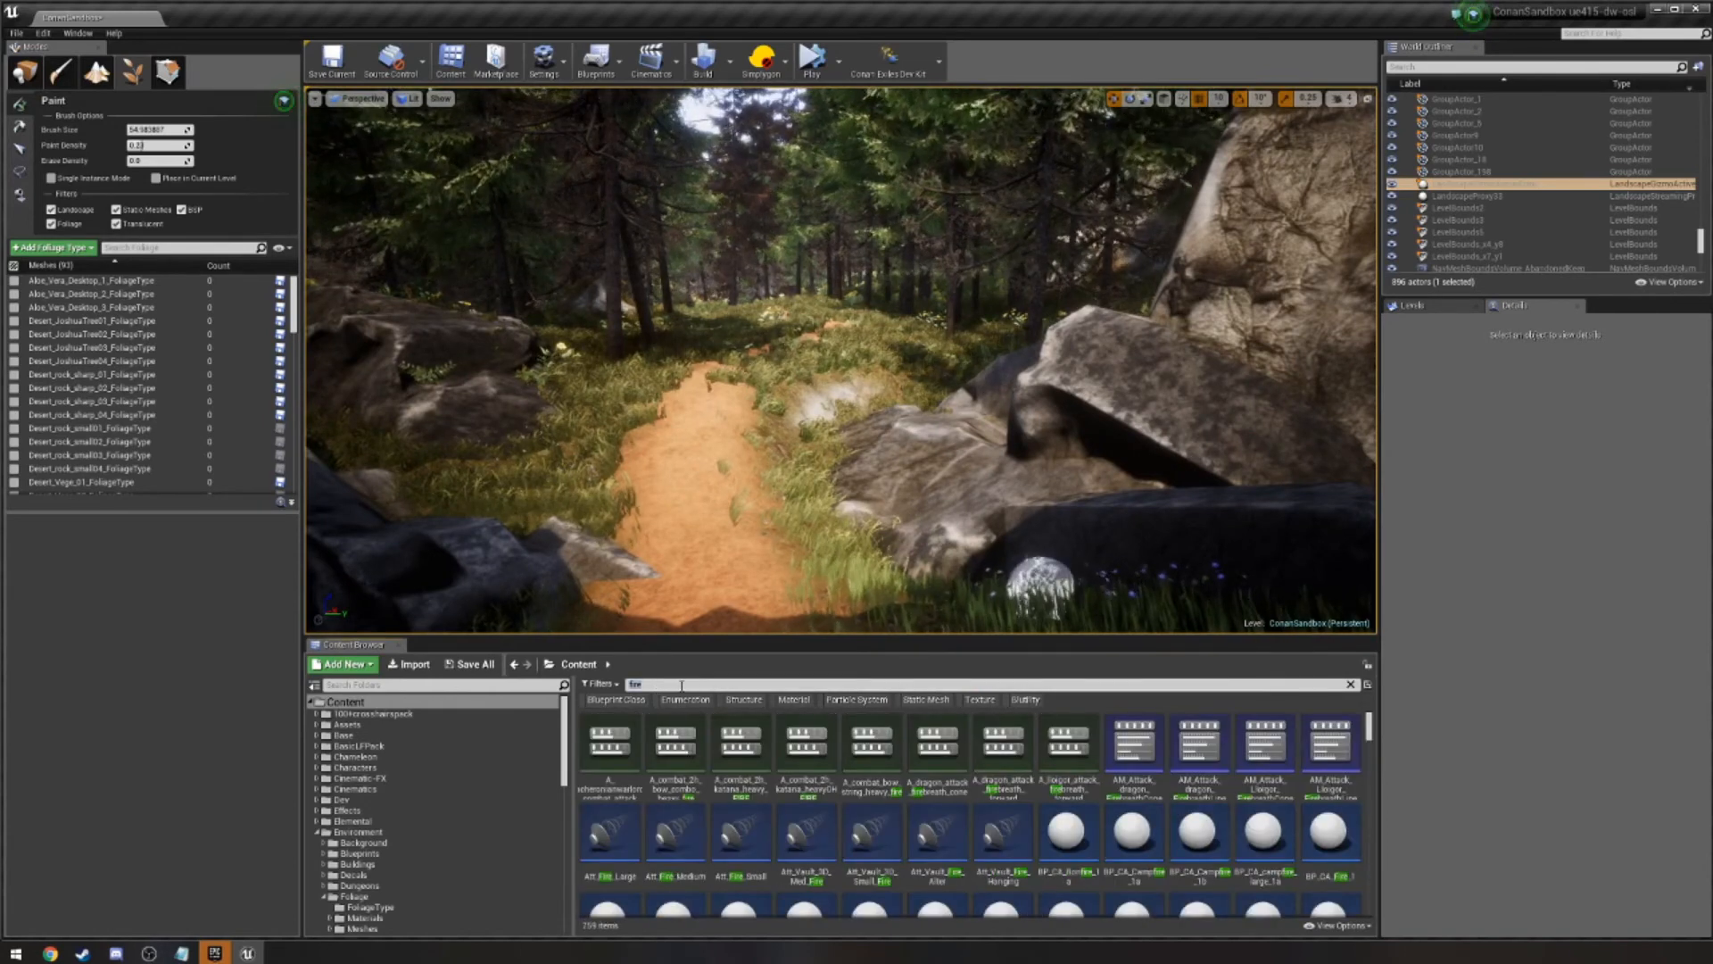
pyautogui.press('BackSpace')
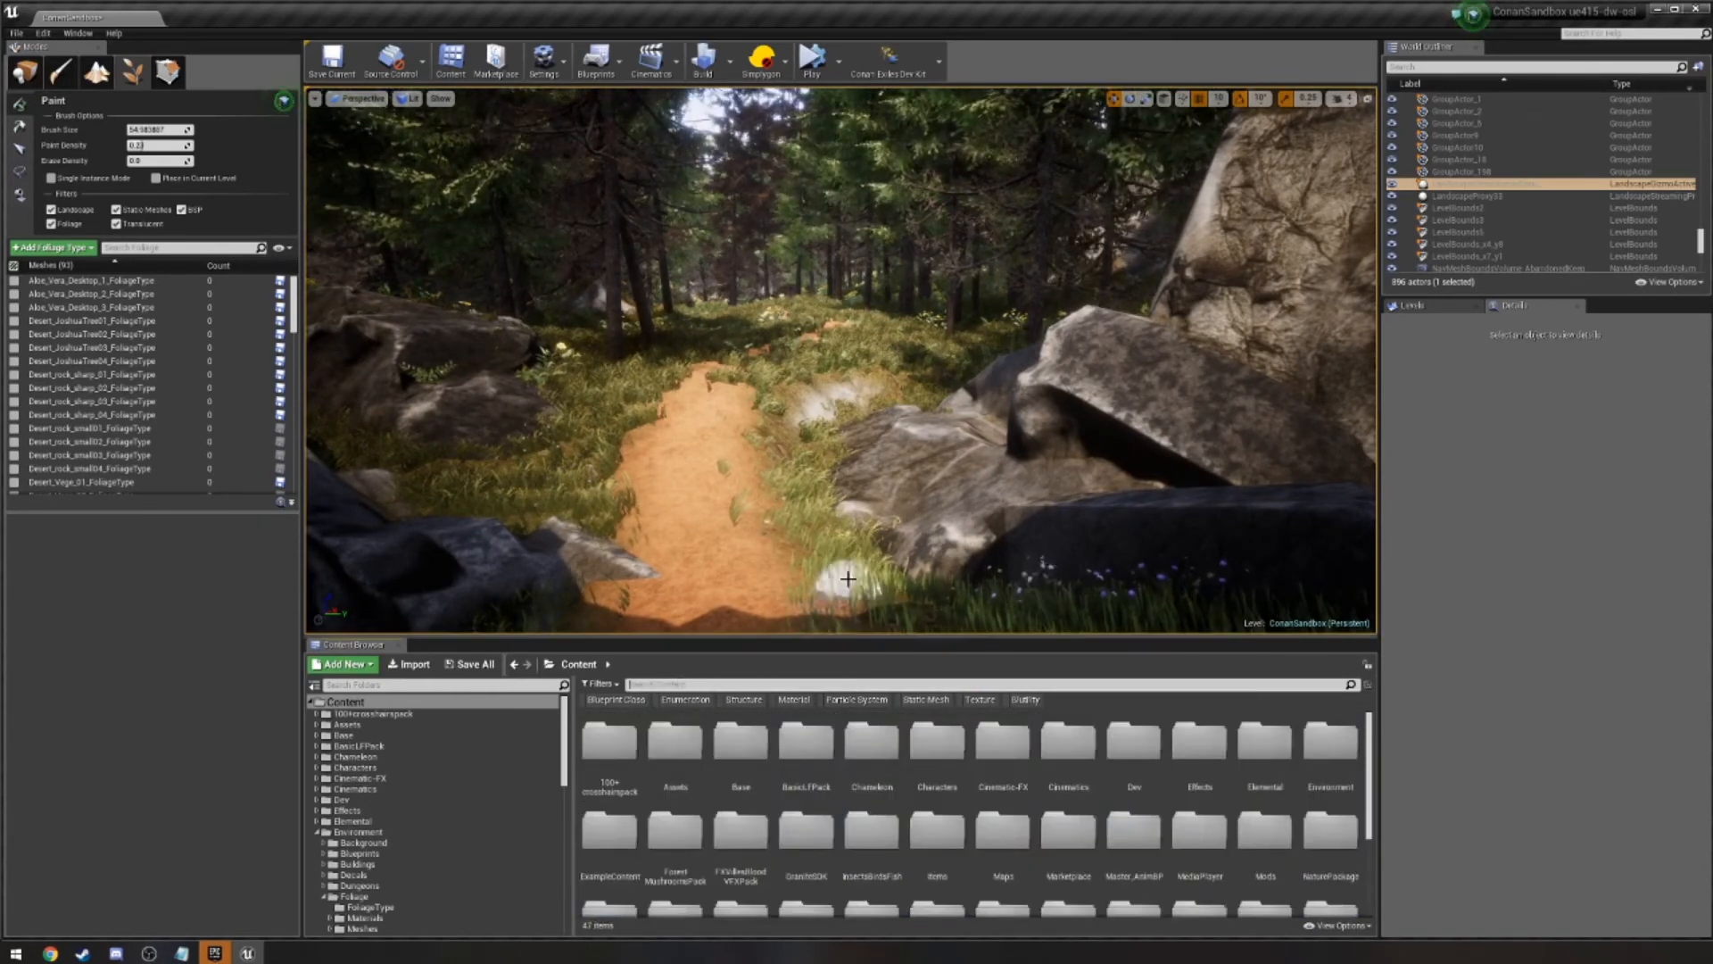
# Switch from foliage painting to Place mode with the view facing along the path to the camp.
pyautogui.click(29, 68)
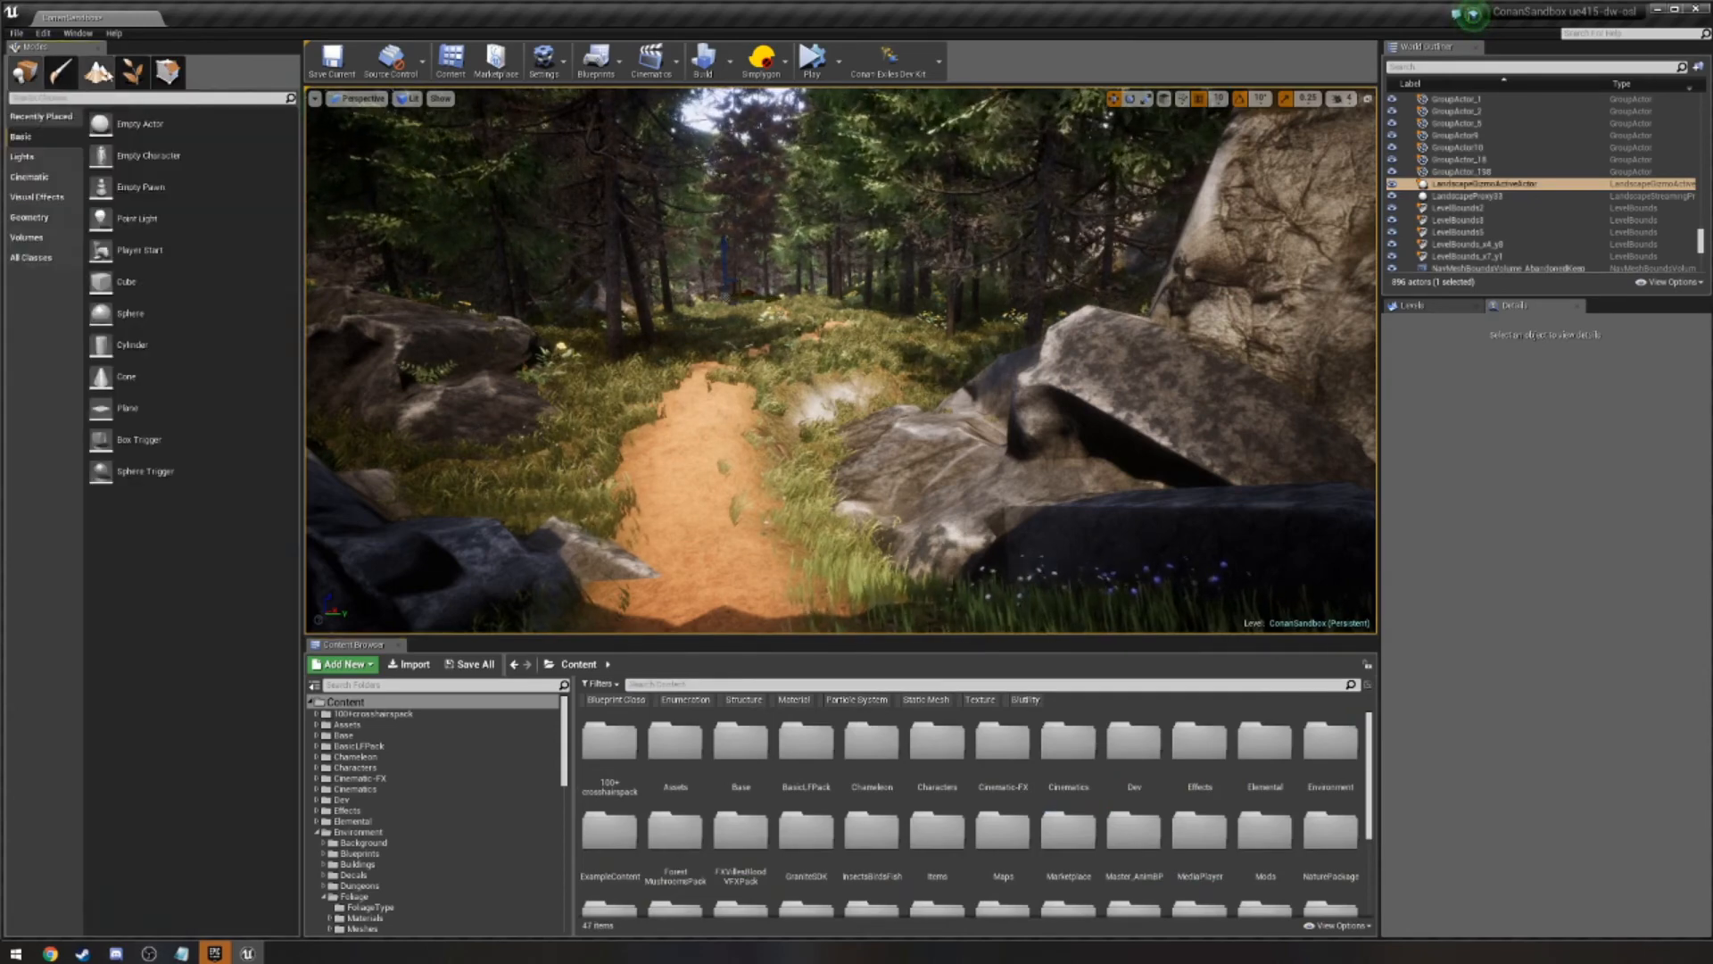
pyautogui.click(133, 72)
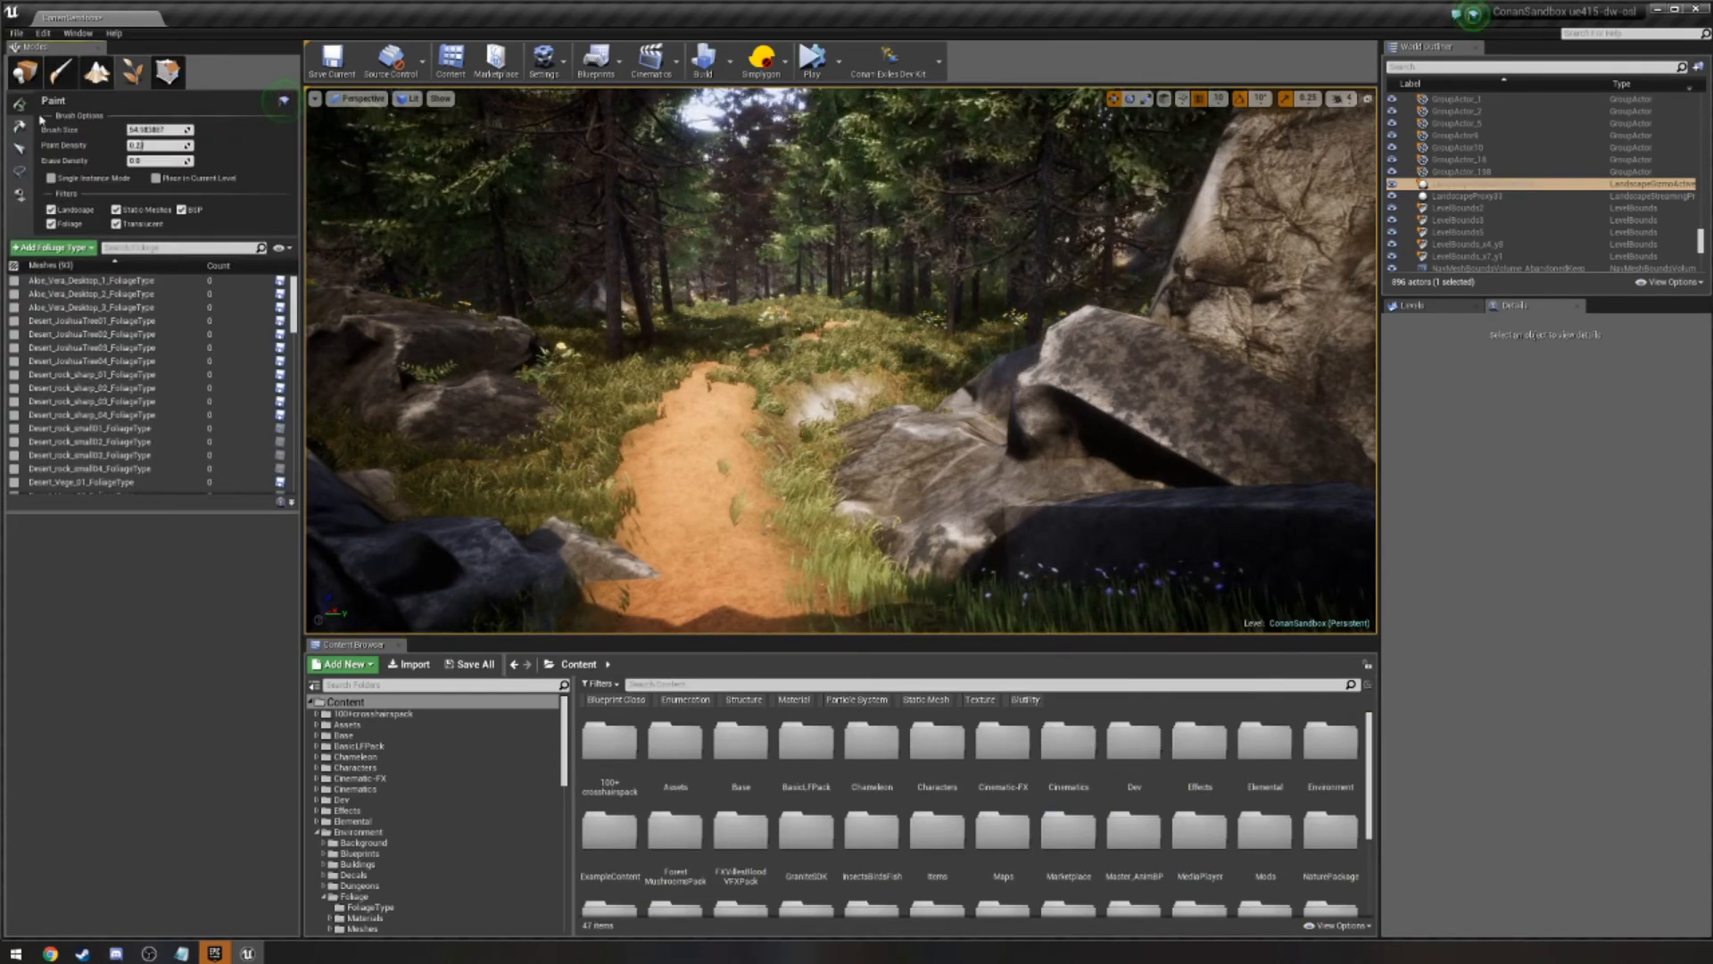
pyautogui.moveTo(699, 308); pyautogui.dragTo(818, 489, button='right')
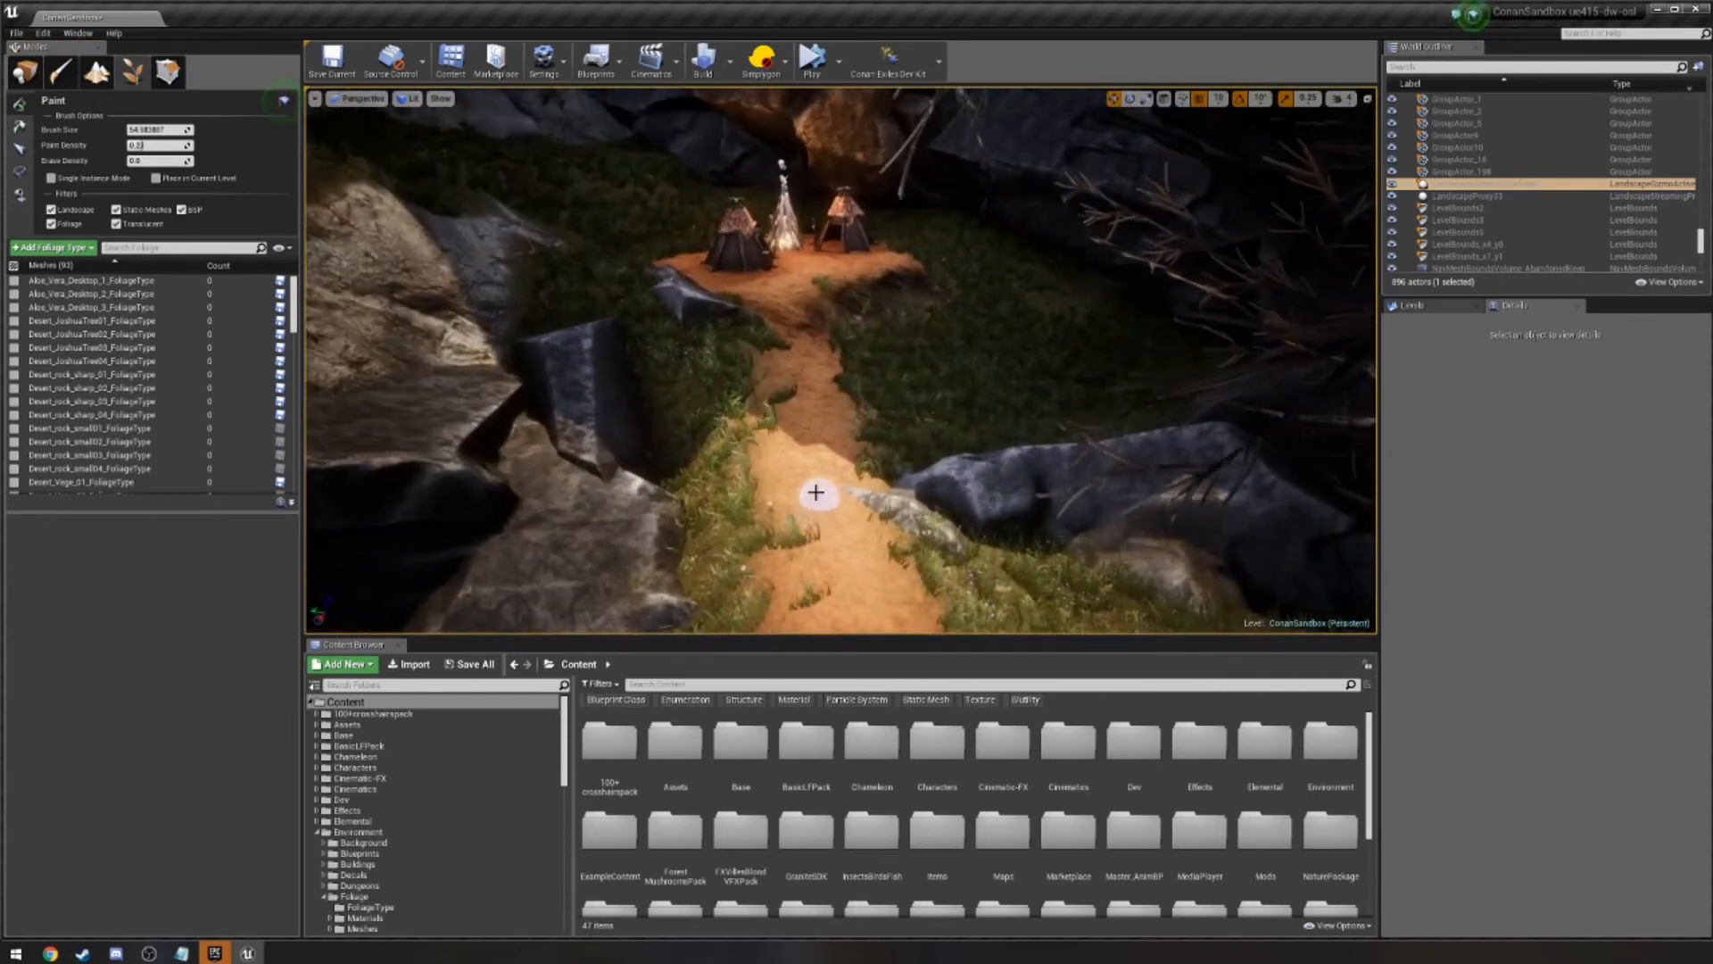
pyautogui.click(25, 71)
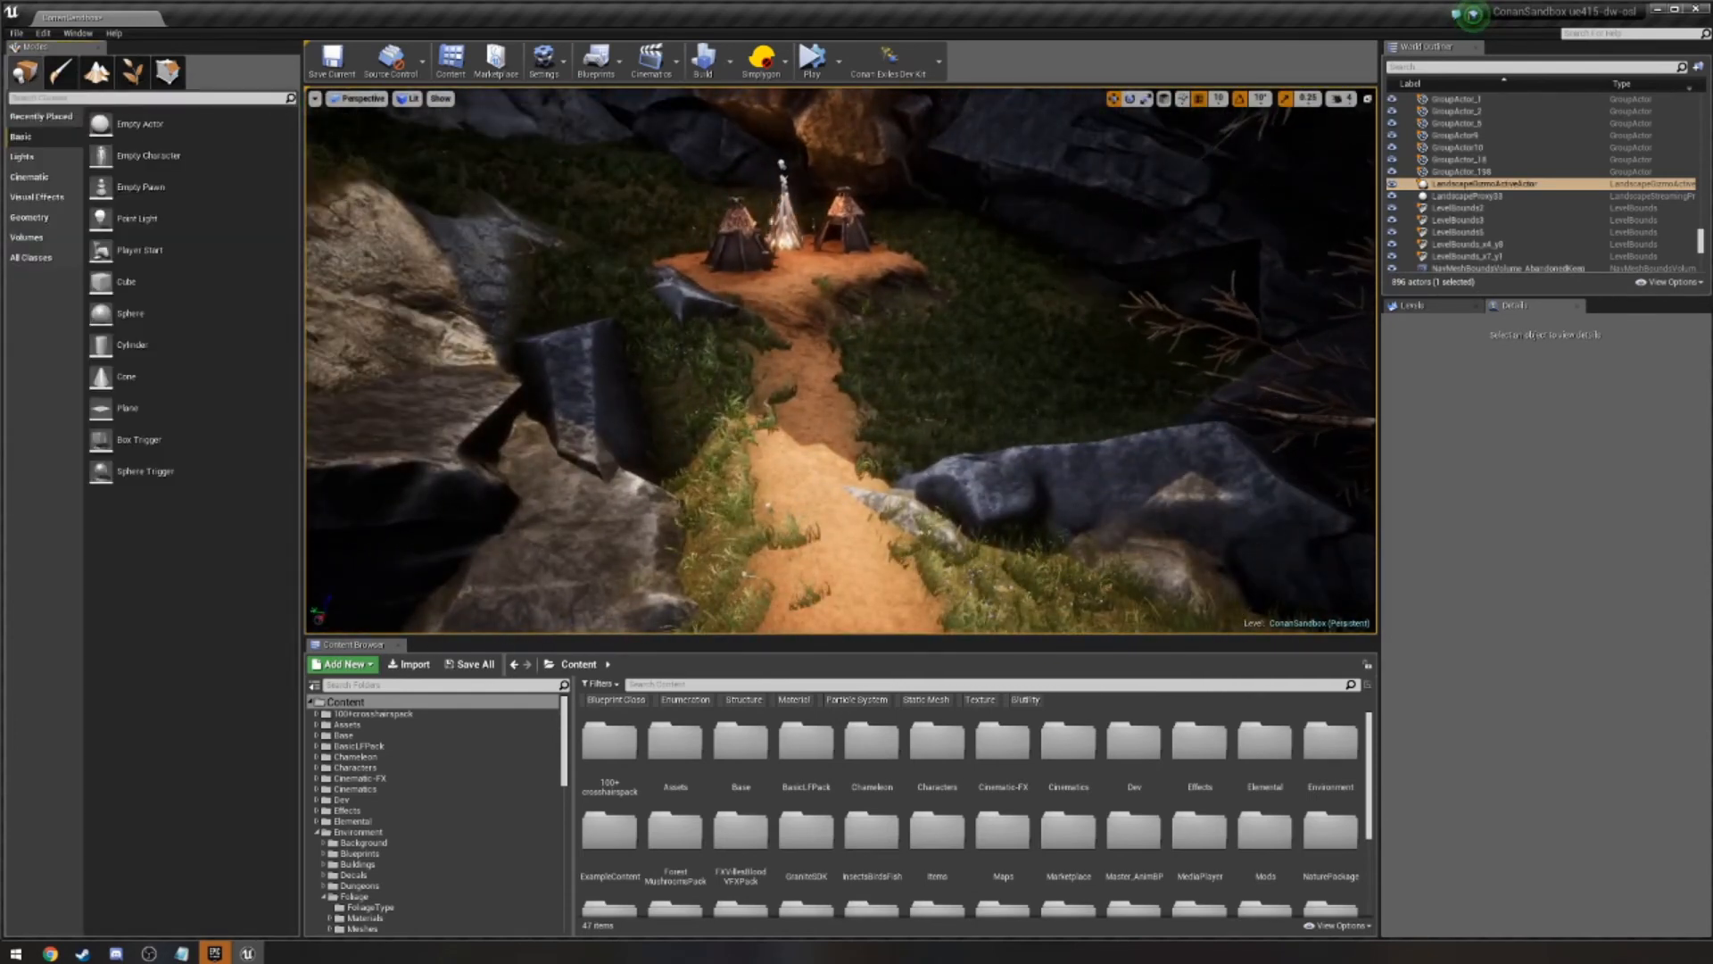
# Review the editor's play modes and the option for starting a preview from a chosen spot on the path.
pyautogui.click(840, 70)
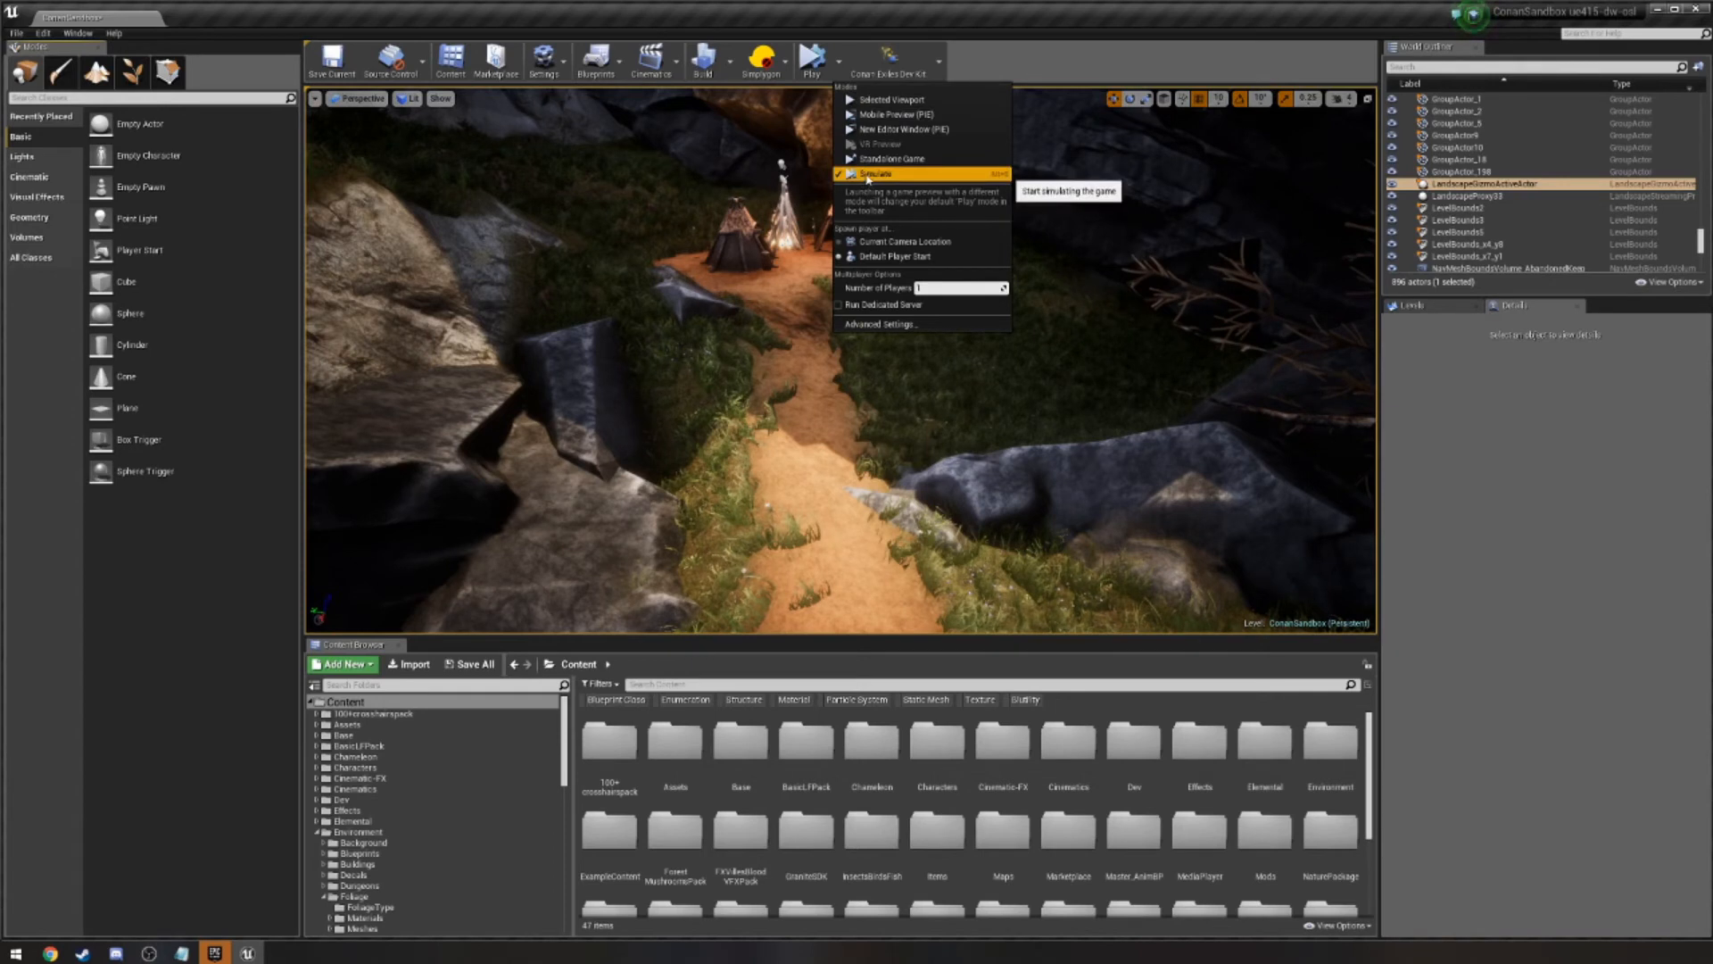
pyautogui.click(1030, 62)
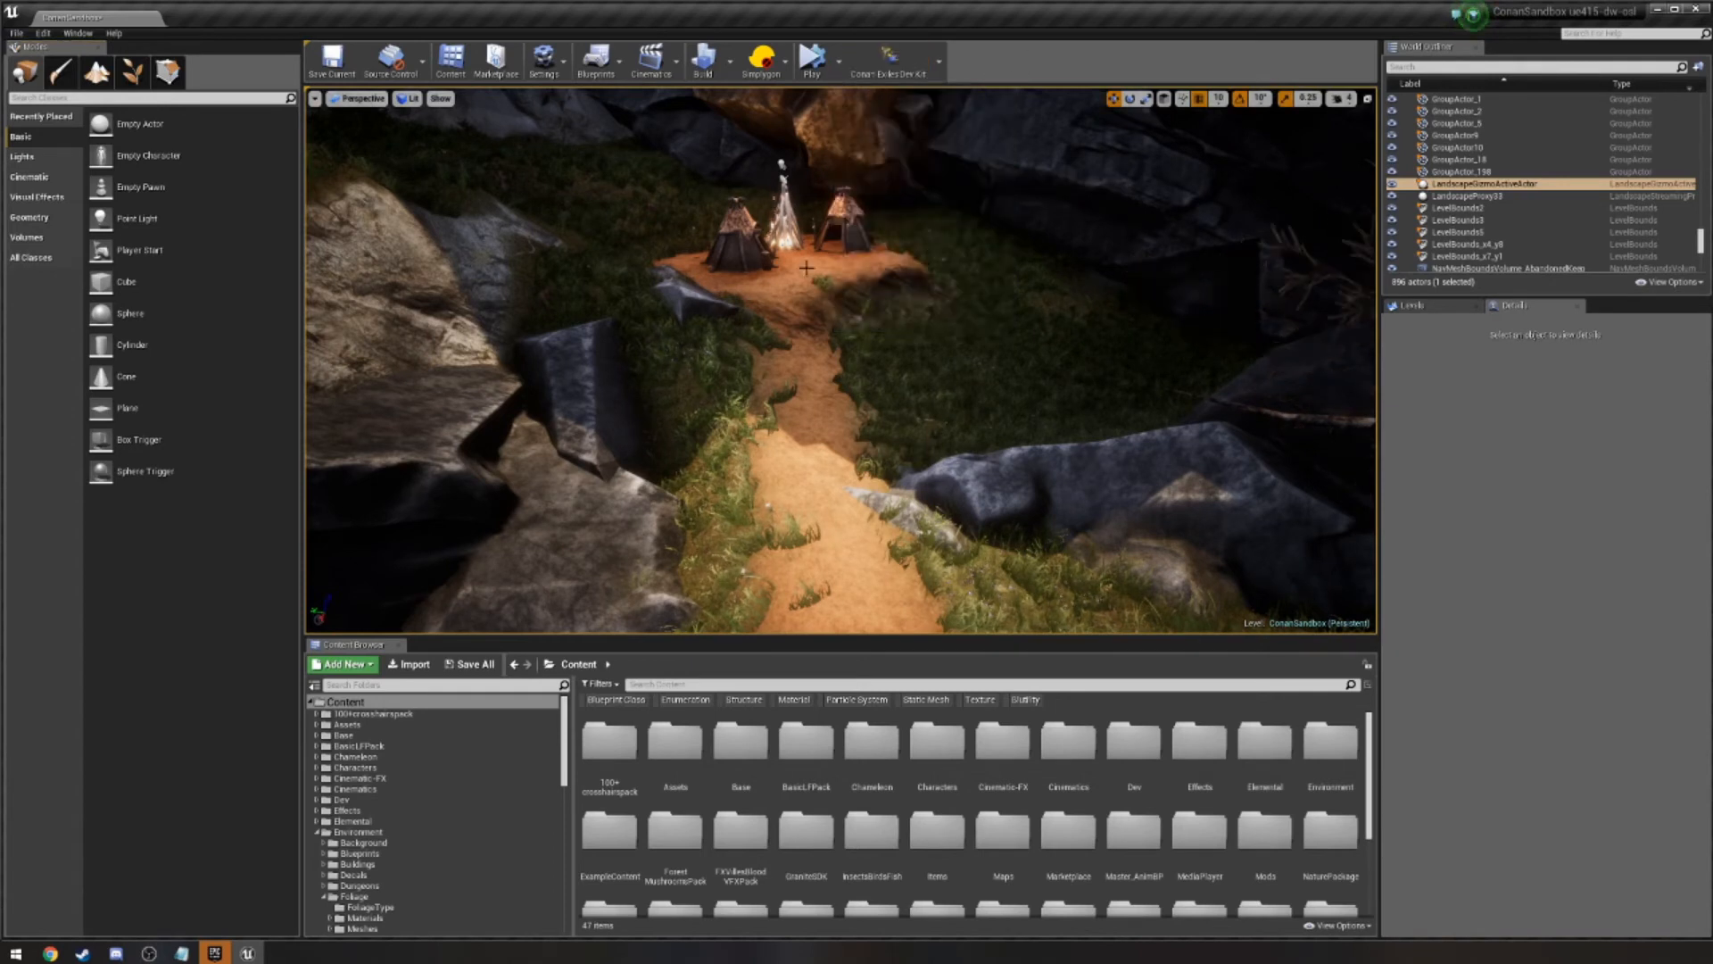
pyautogui.rightClick(835, 415)
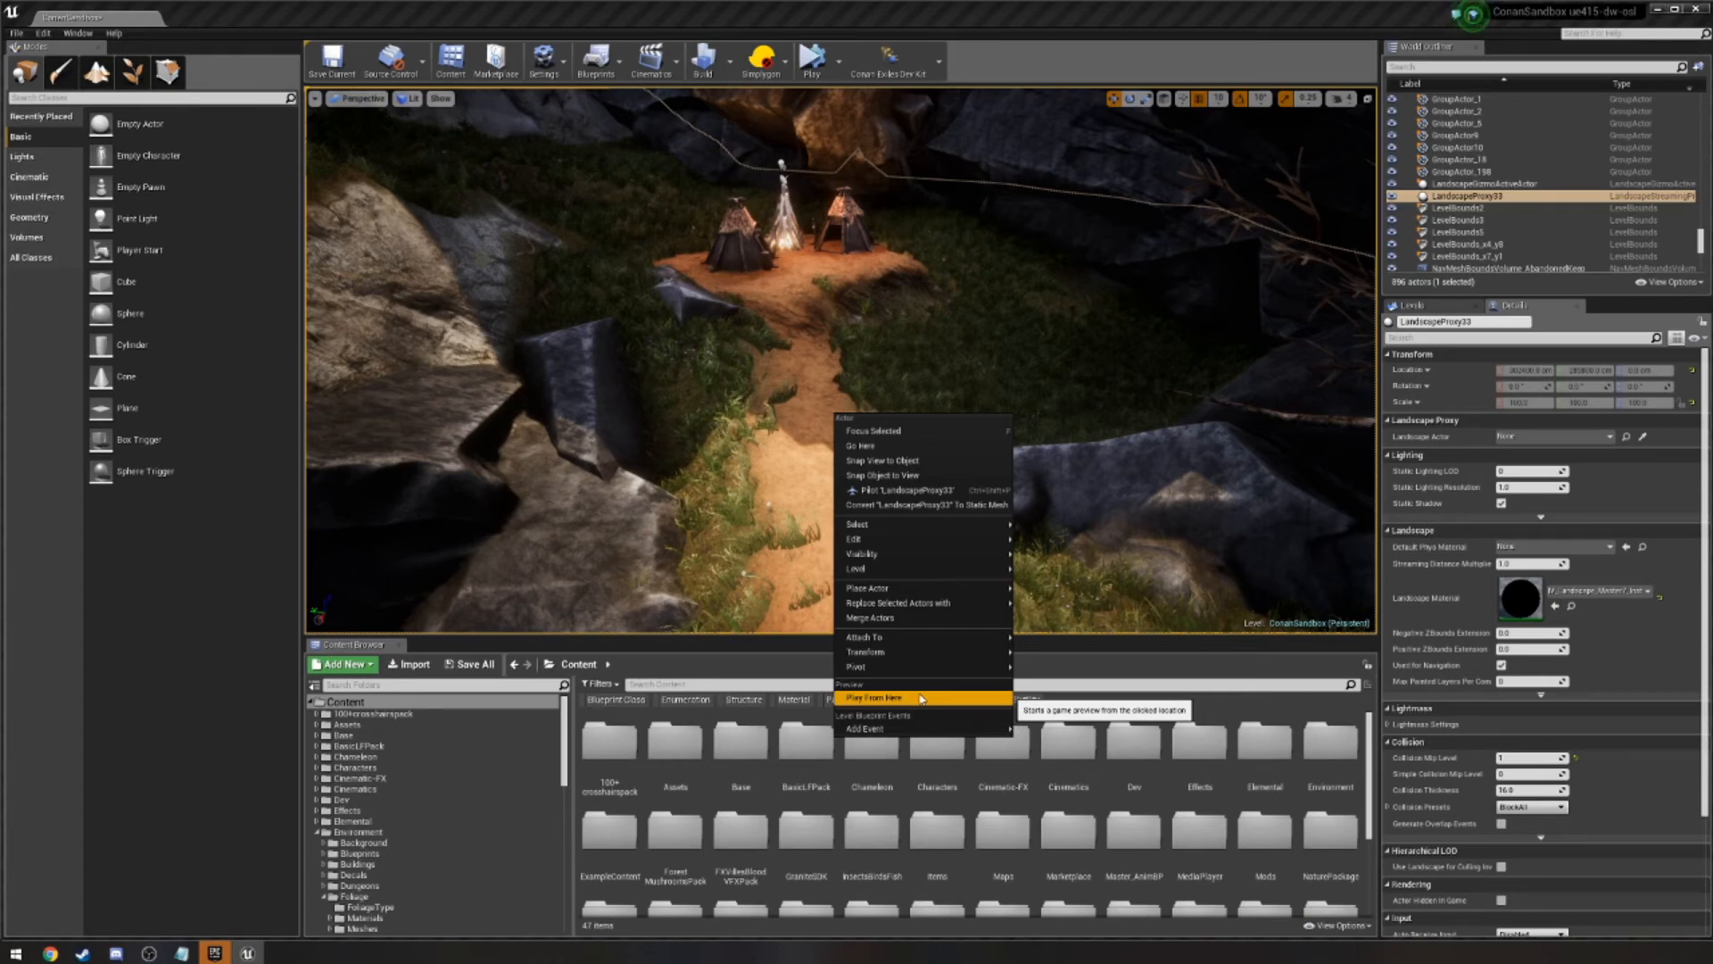
pyautogui.moveTo(893, 666)
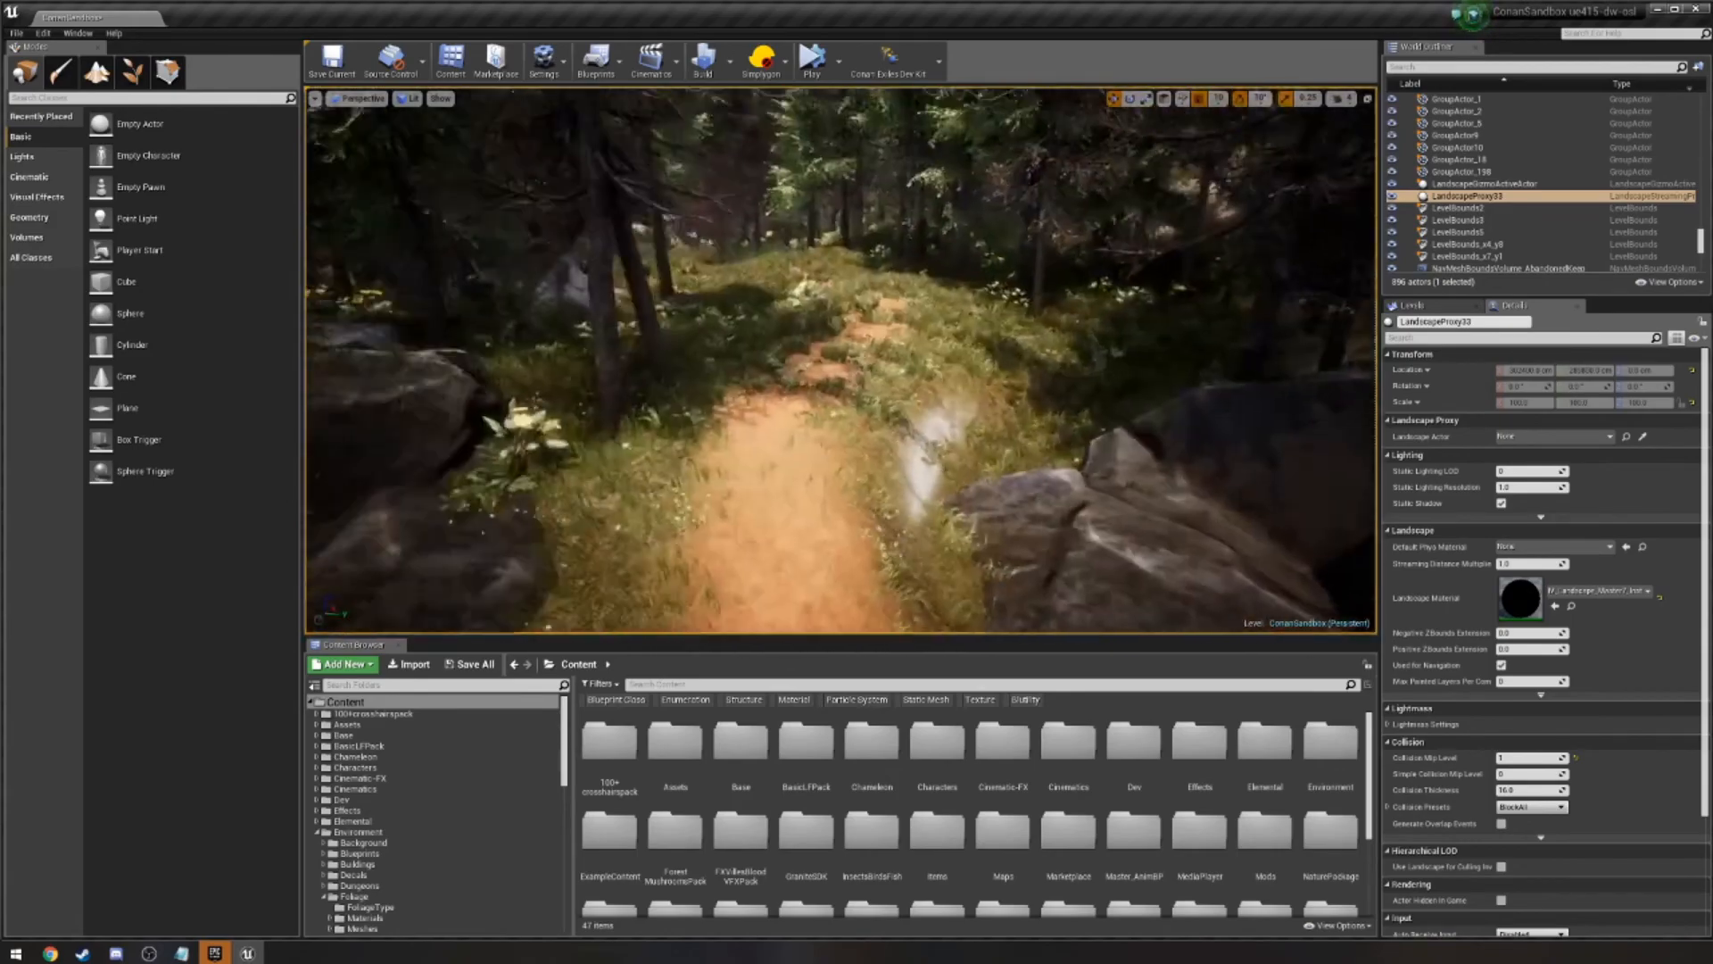
# Start a game preview from the painted dirt bank farther along the forest path.
pyautogui.press('w')
pyautogui.moveTo(840, 360); pyautogui.dragTo(914, 428, button='right')
pyautogui.press('w')
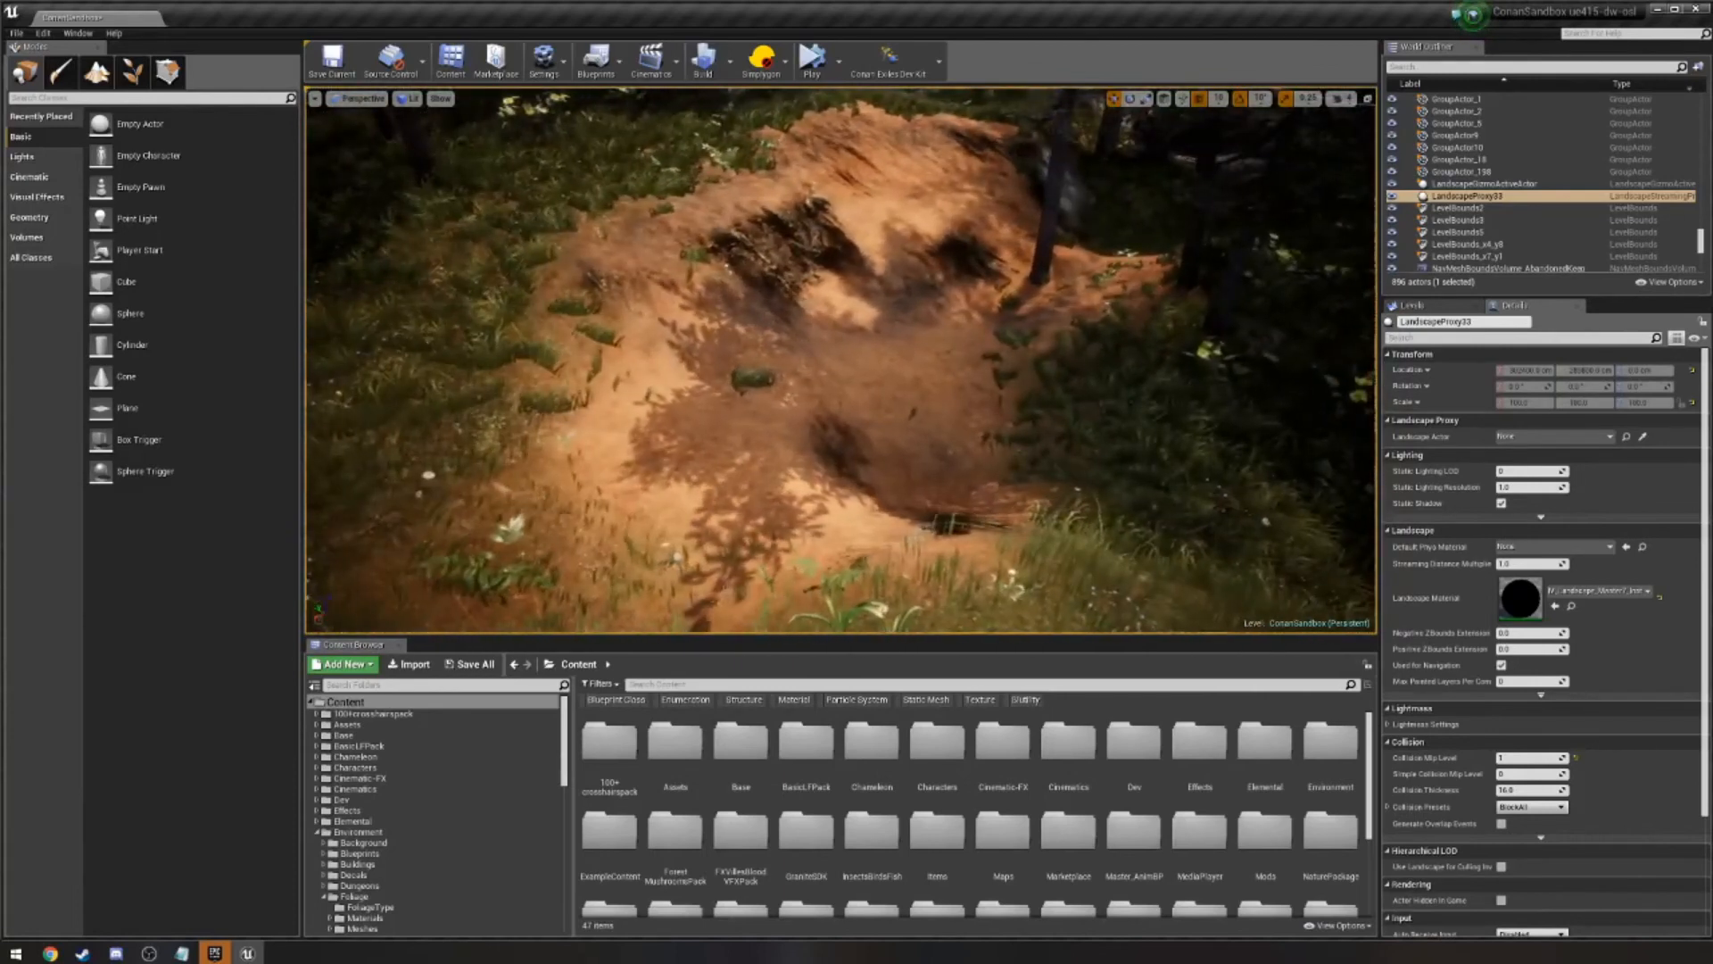
pyautogui.click(840, 64)
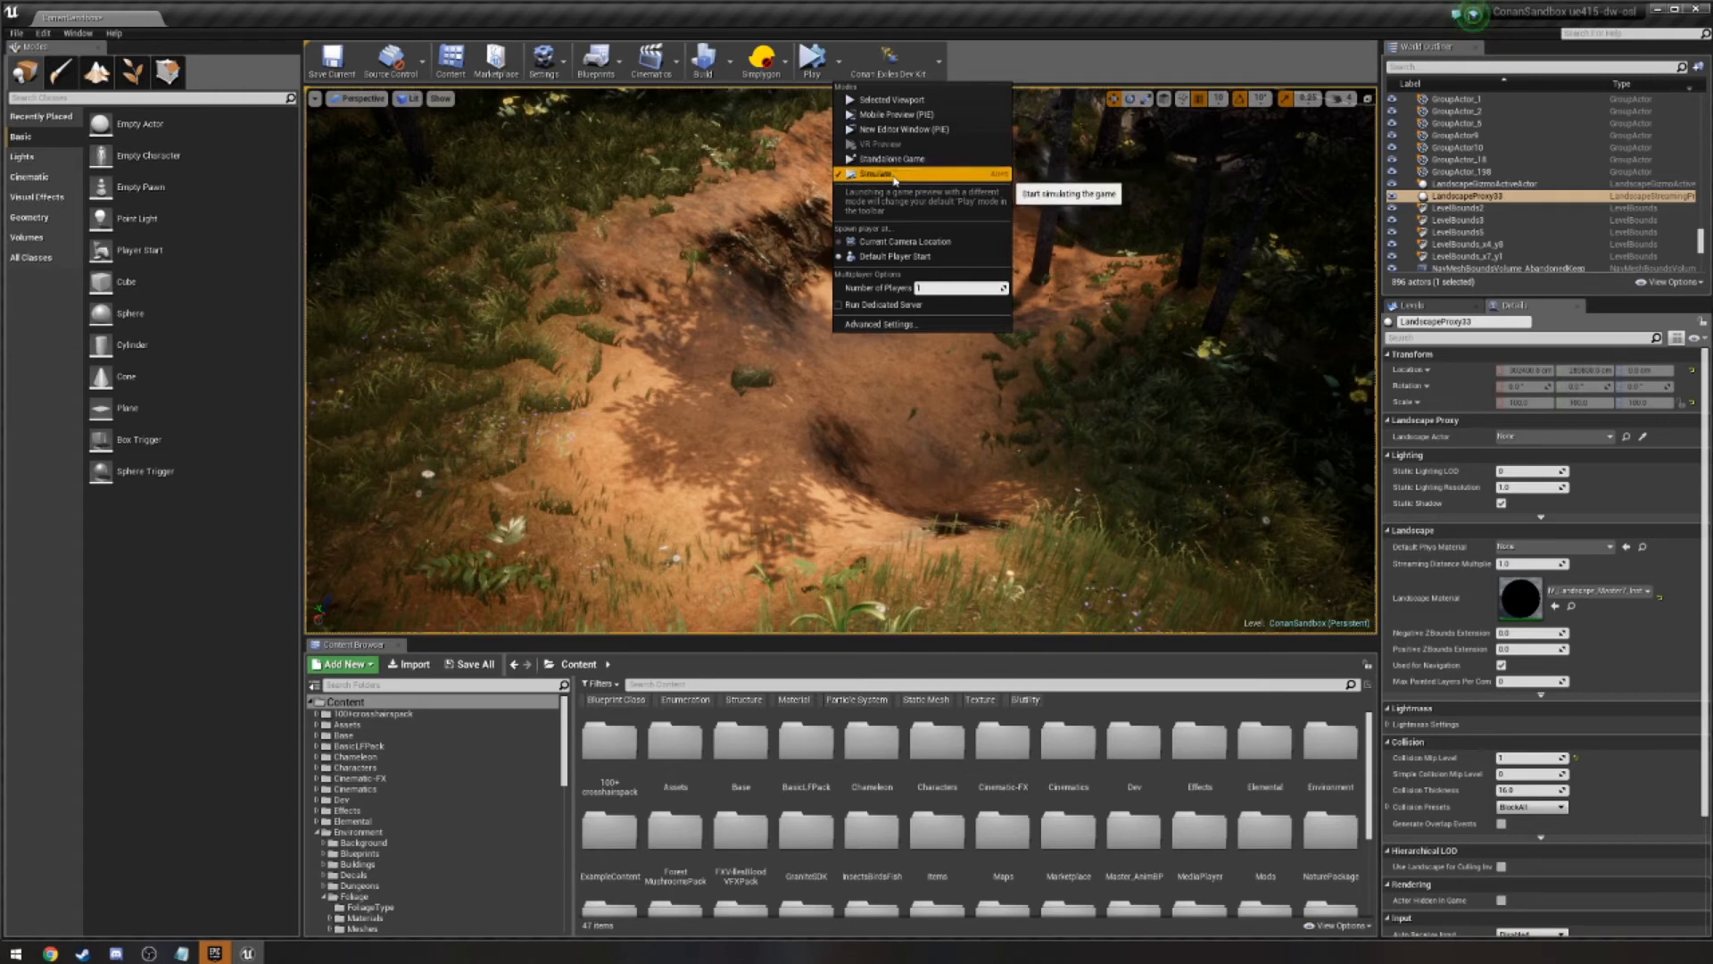
pyautogui.click(840, 64)
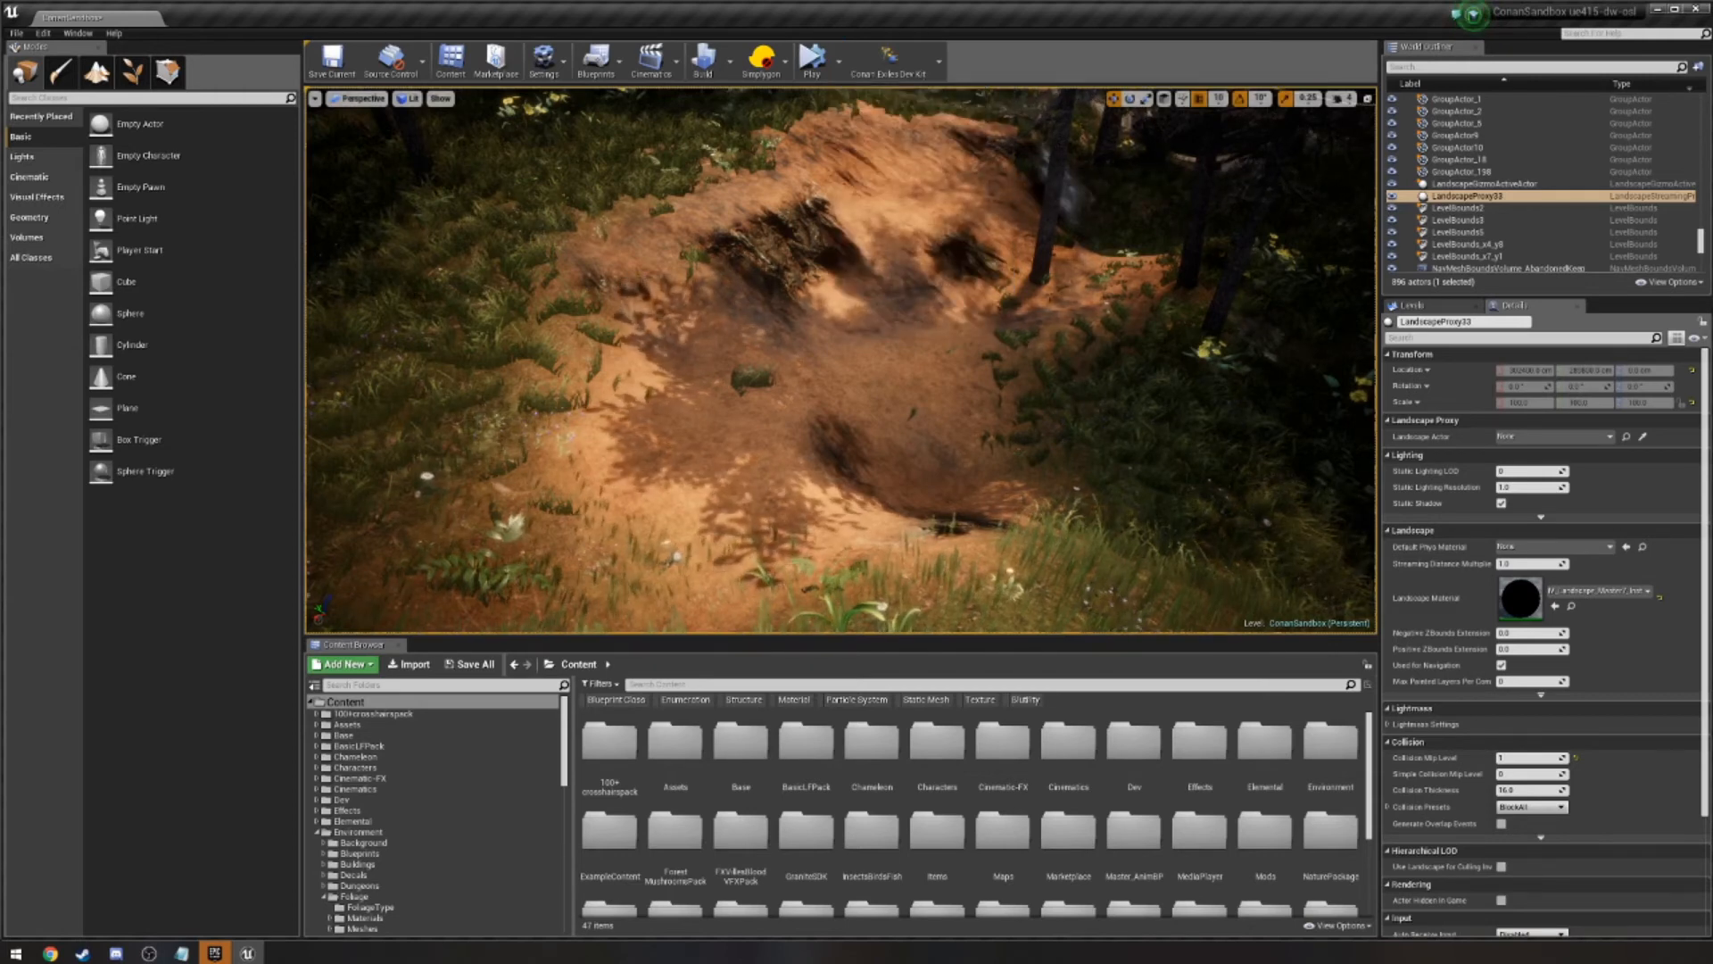
pyautogui.rightClick(657, 297)
pyautogui.moveTo(714, 610)
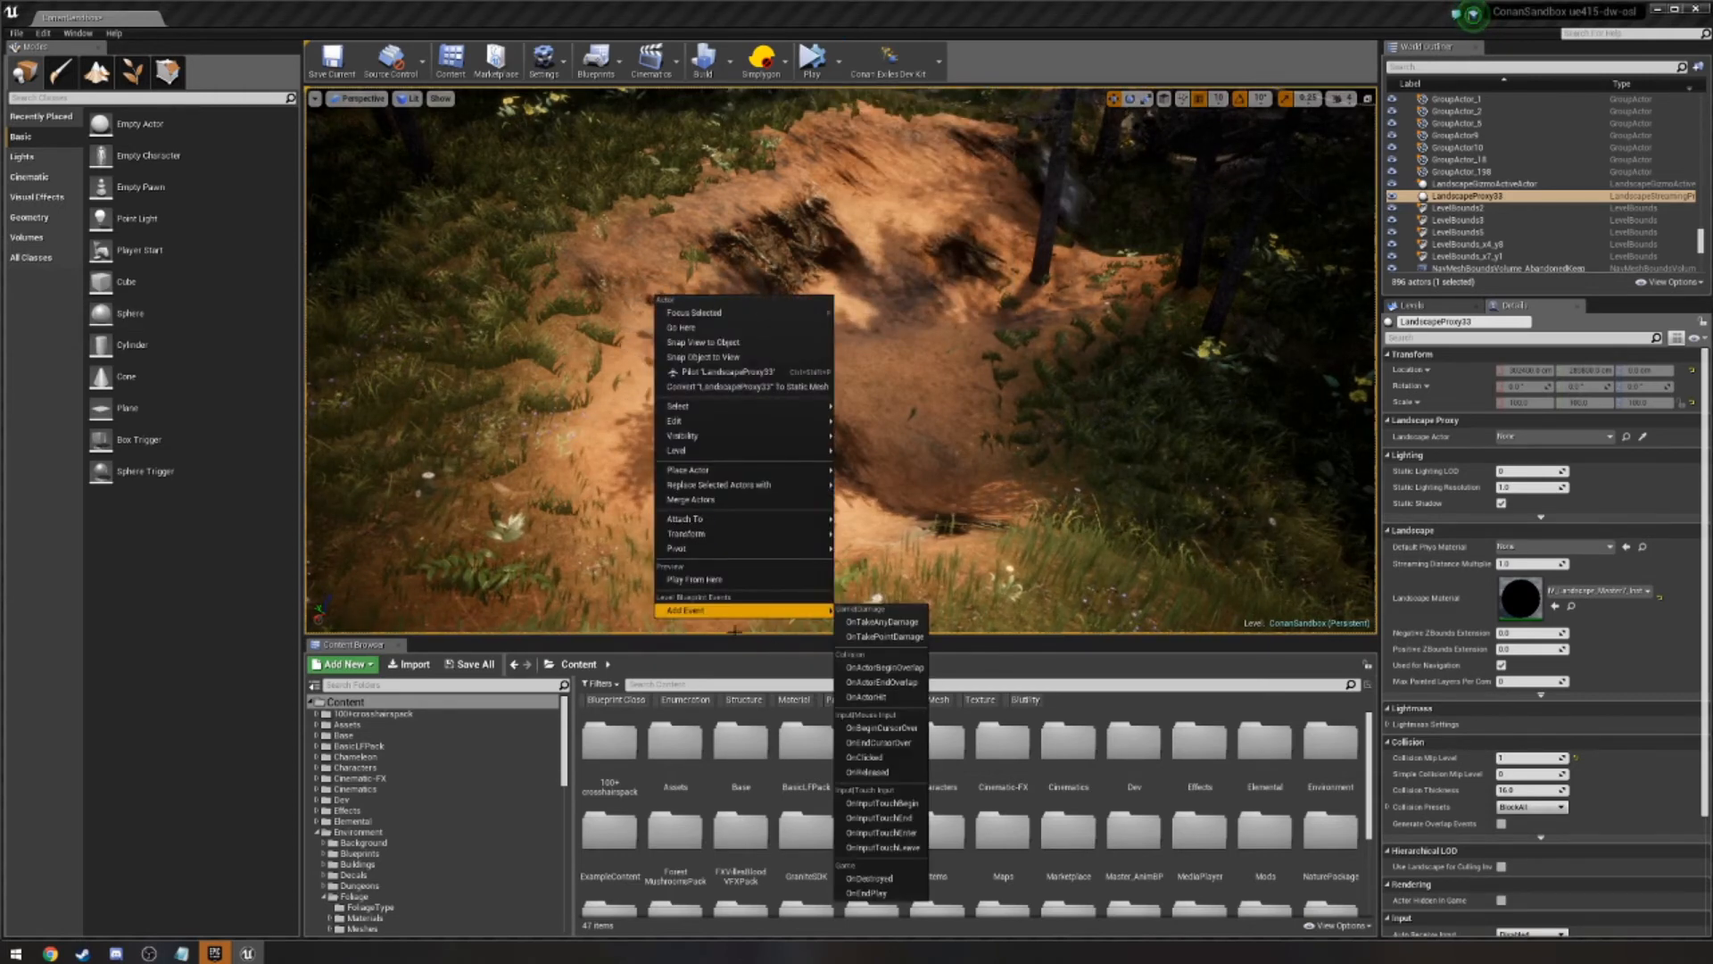
pyautogui.click(704, 581)
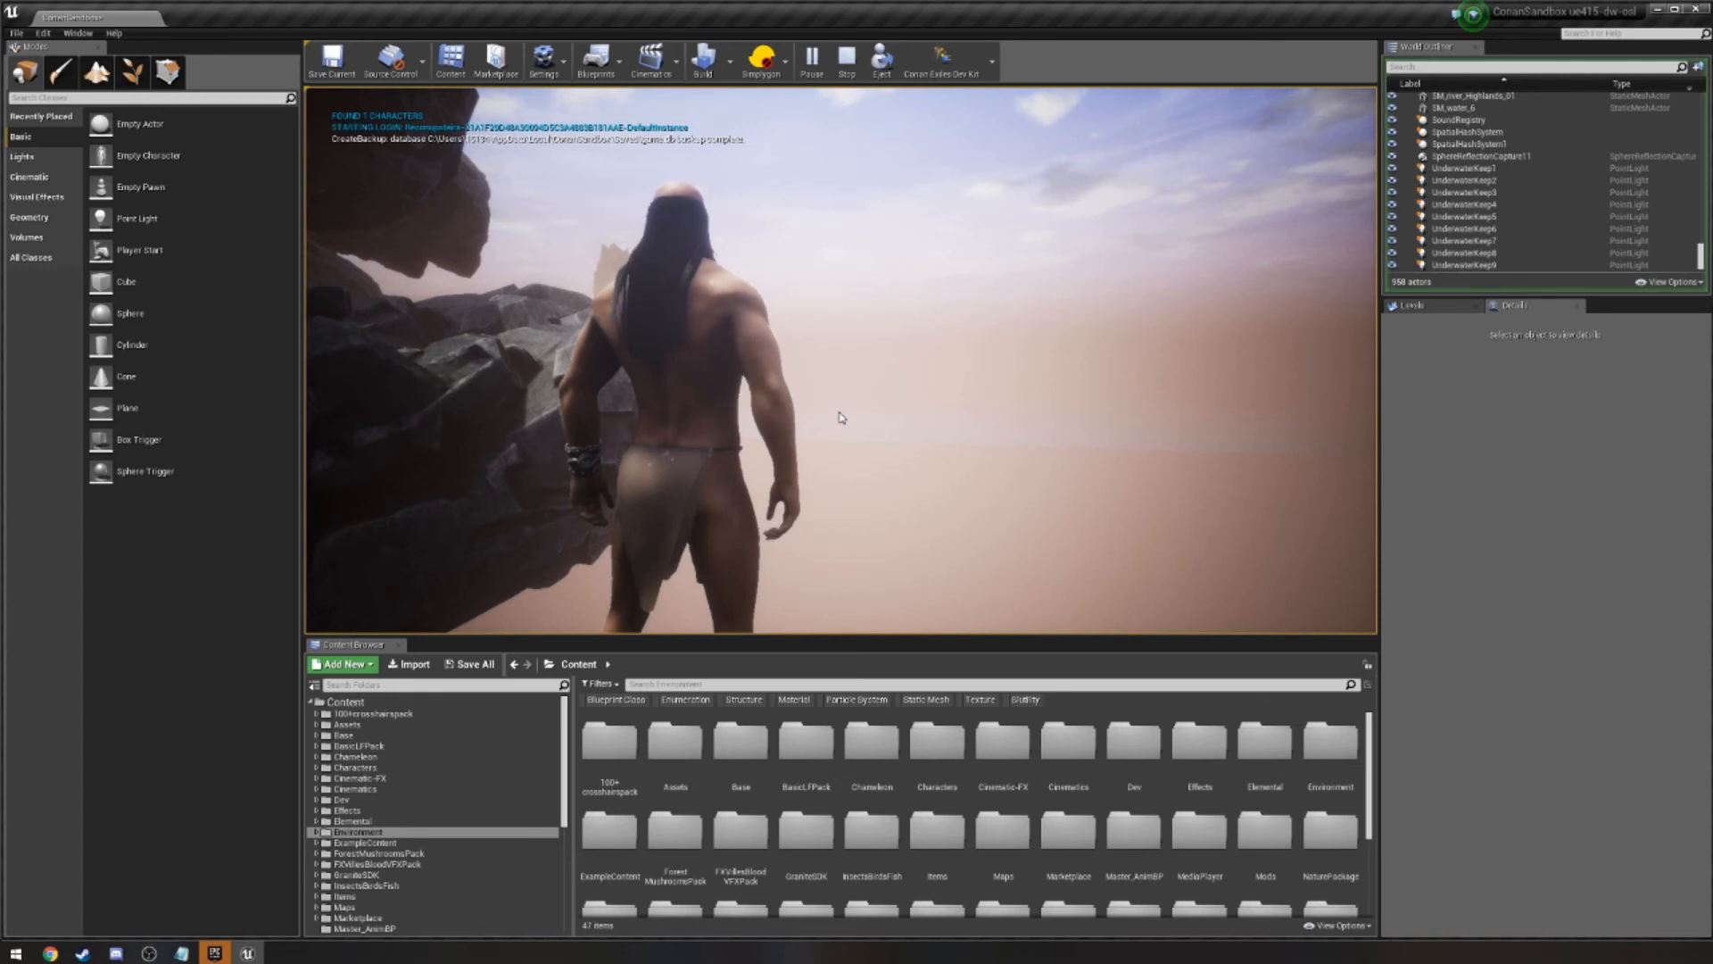
# Check the Unreal Engine process's status and resource use in Task Manager, and close it.
pyautogui.rightClick(678, 959)
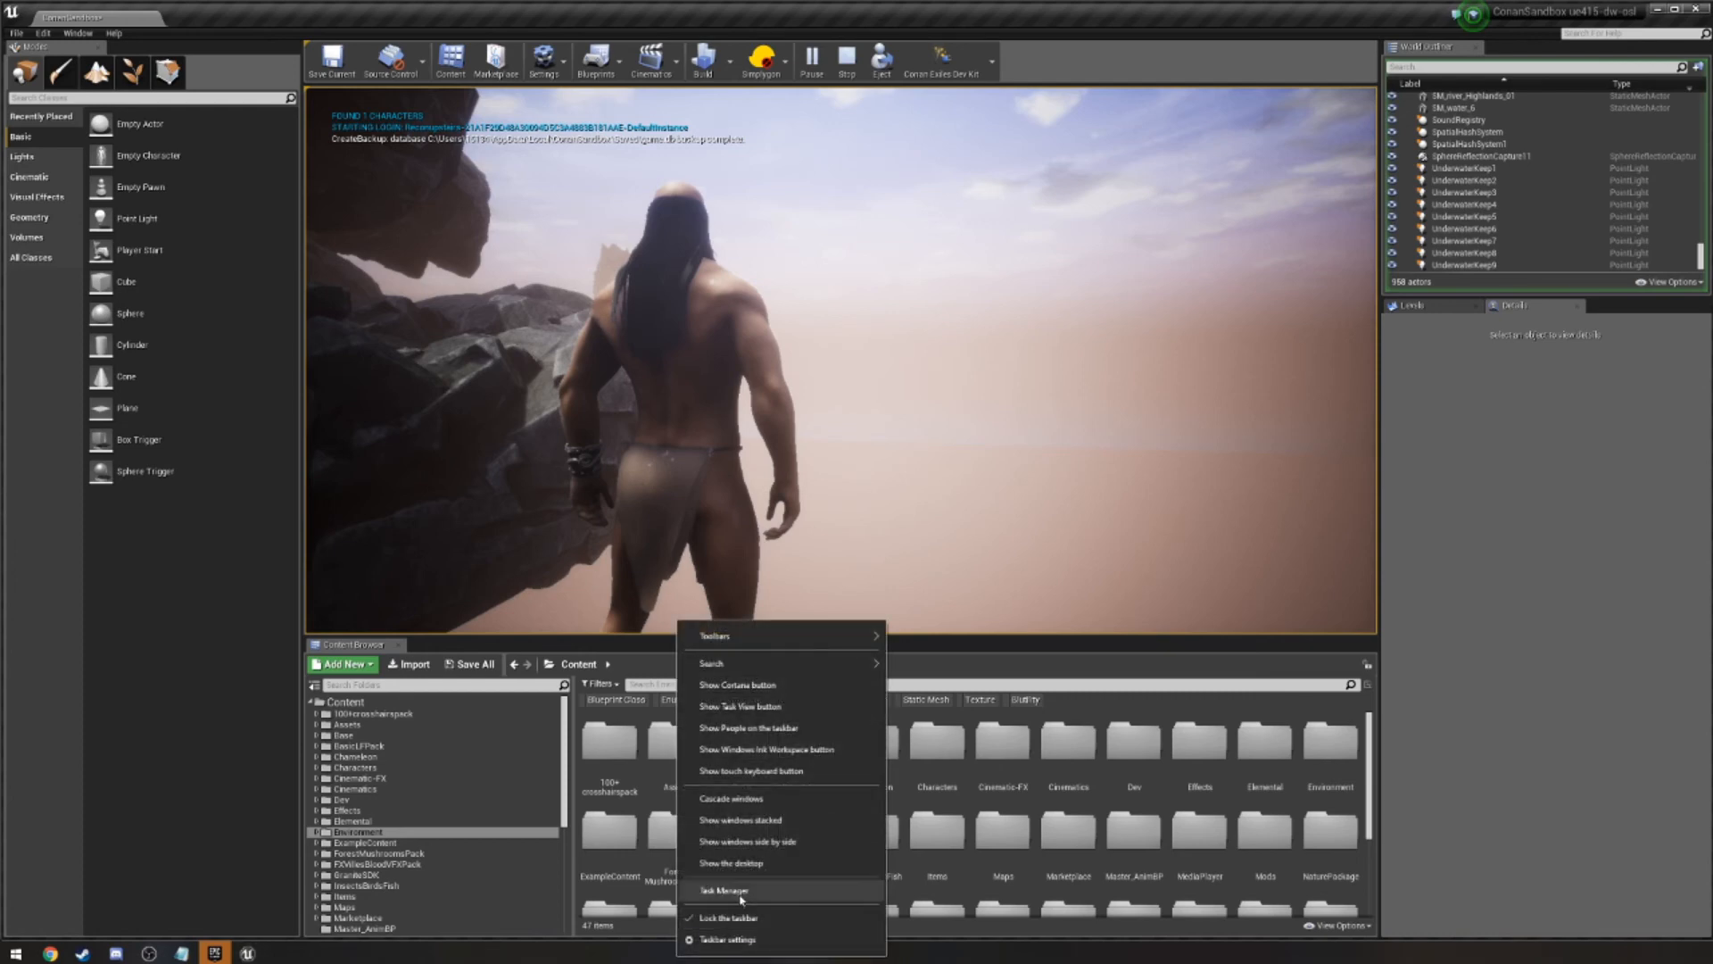
pyautogui.click(840, 890)
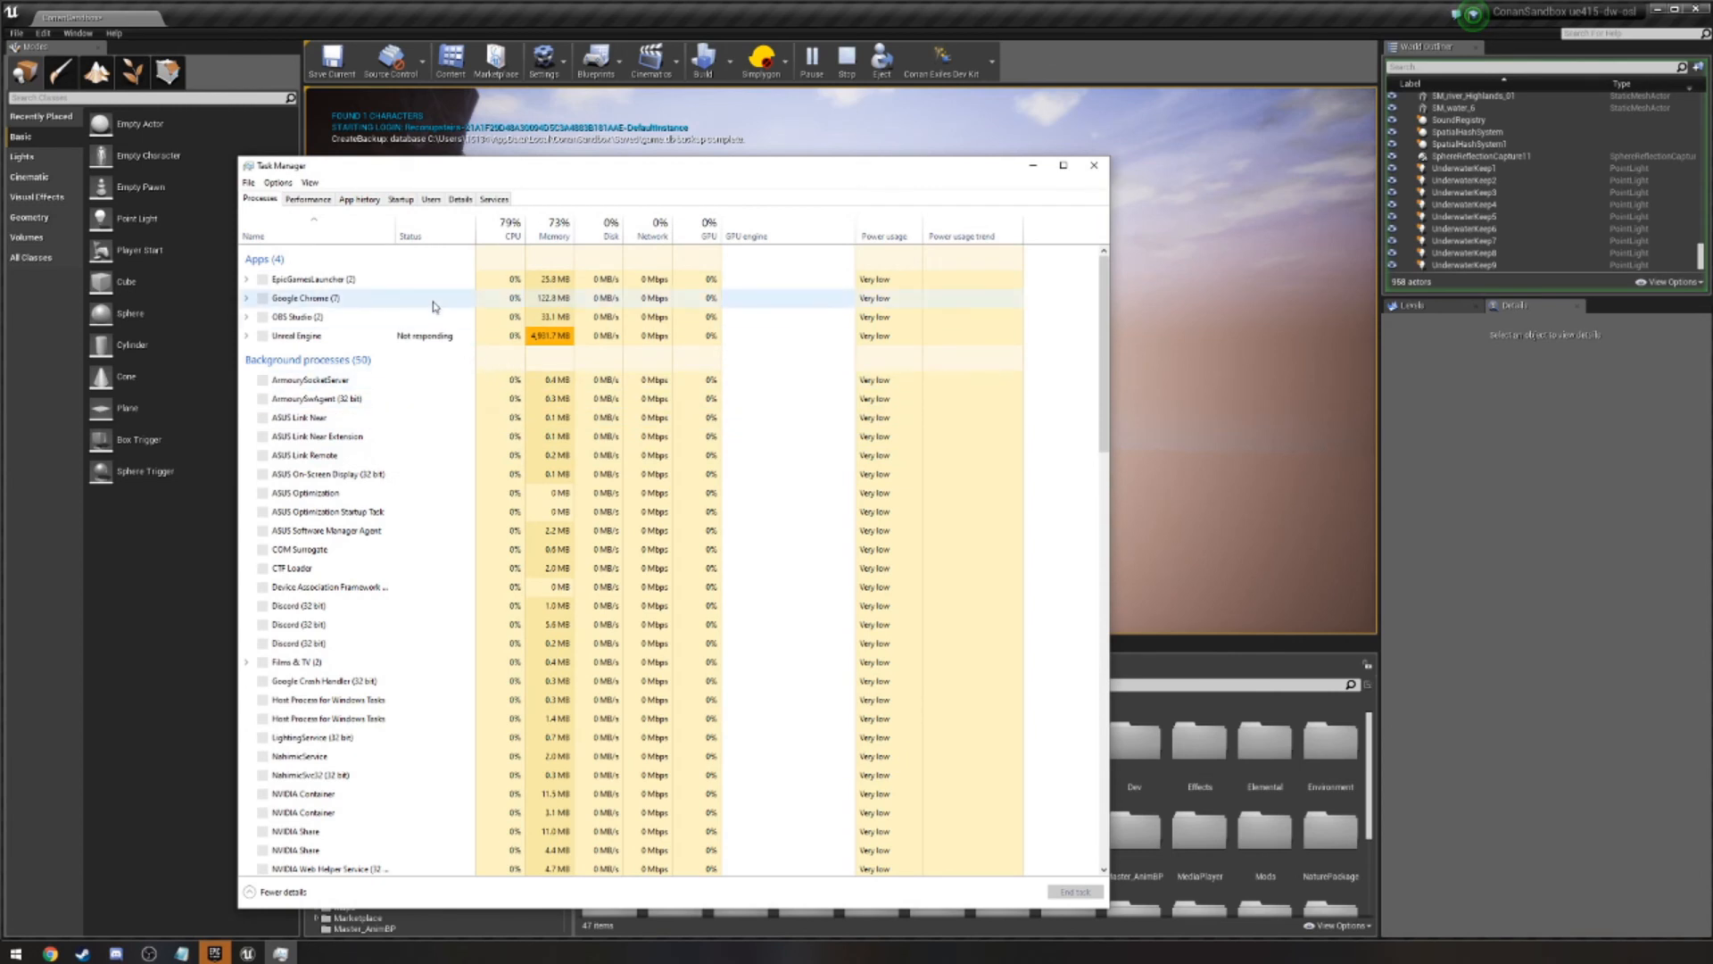
pyautogui.click(437, 397)
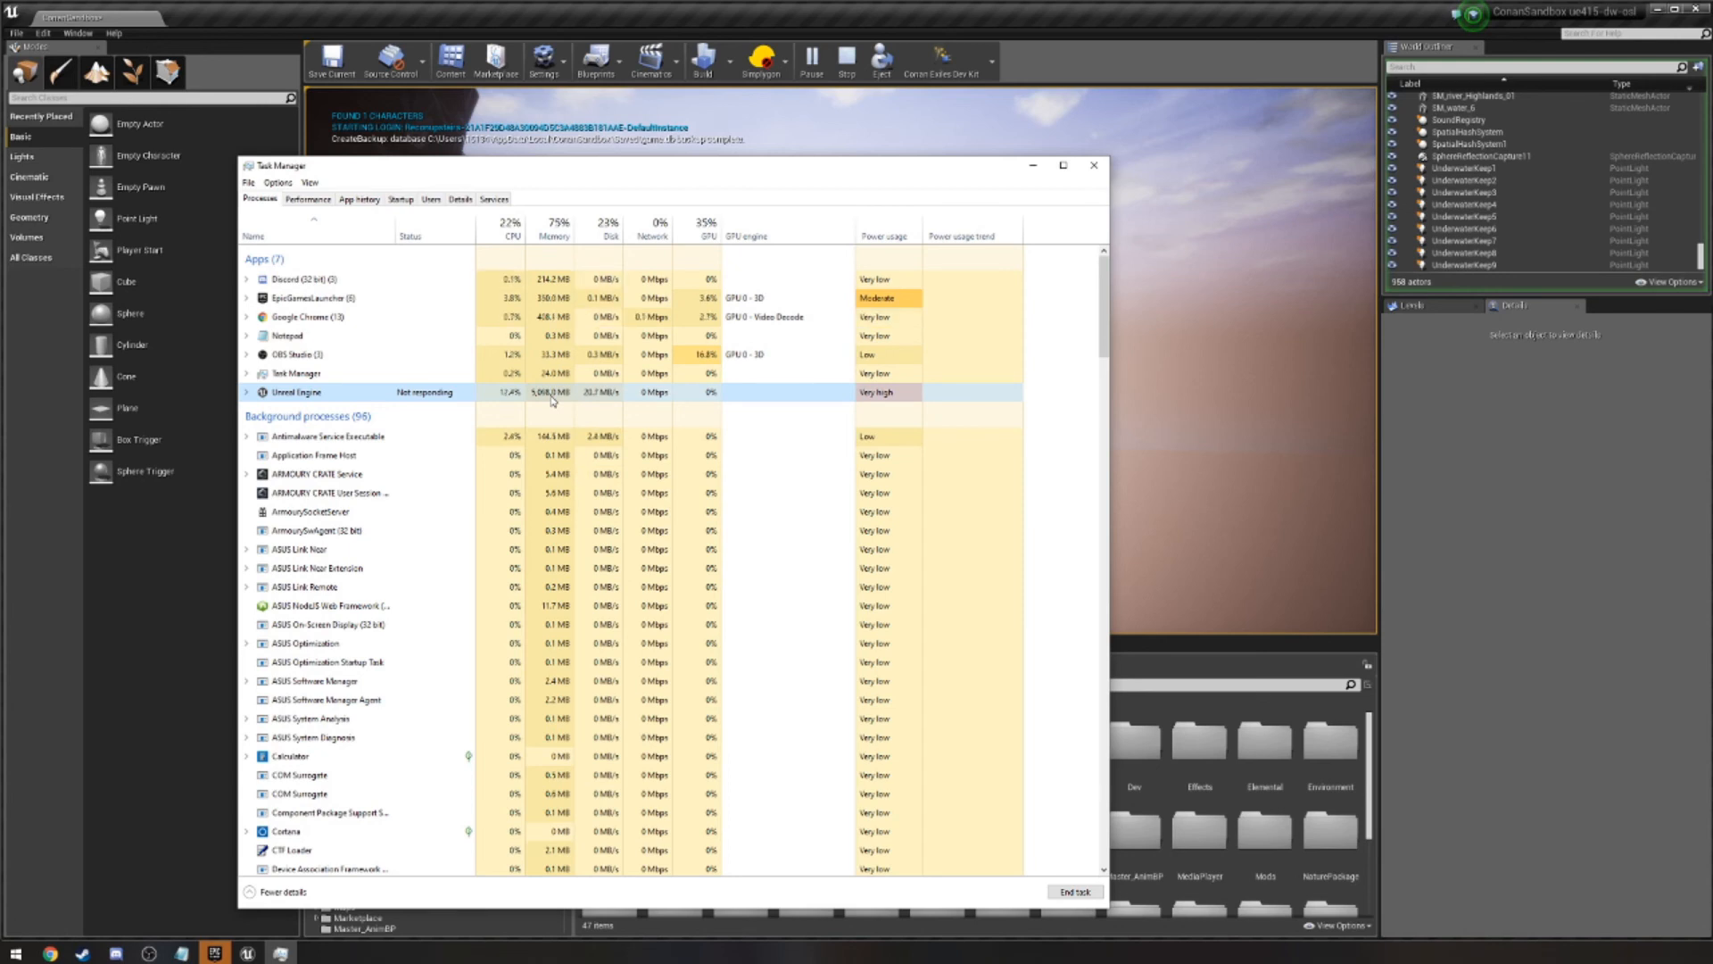
pyautogui.click(1102, 173)
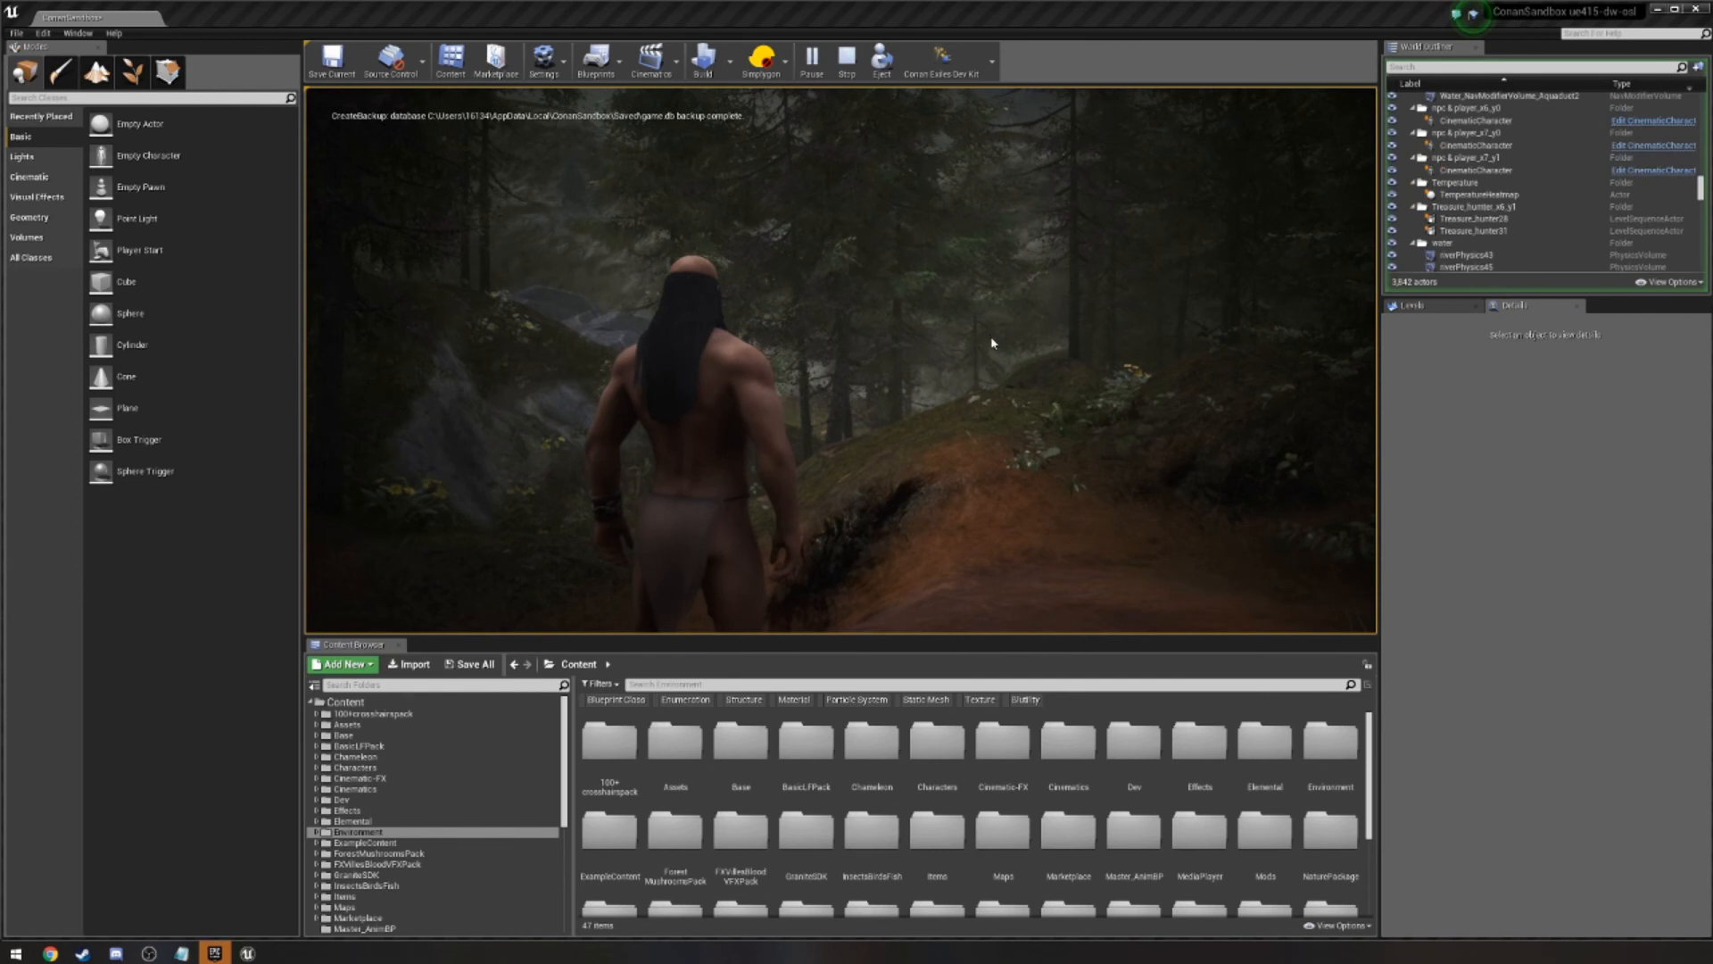
# Run the character from the dirt bank along the path toward the camp, picking a yellow lotus on the way.
pyautogui.click(991, 349)
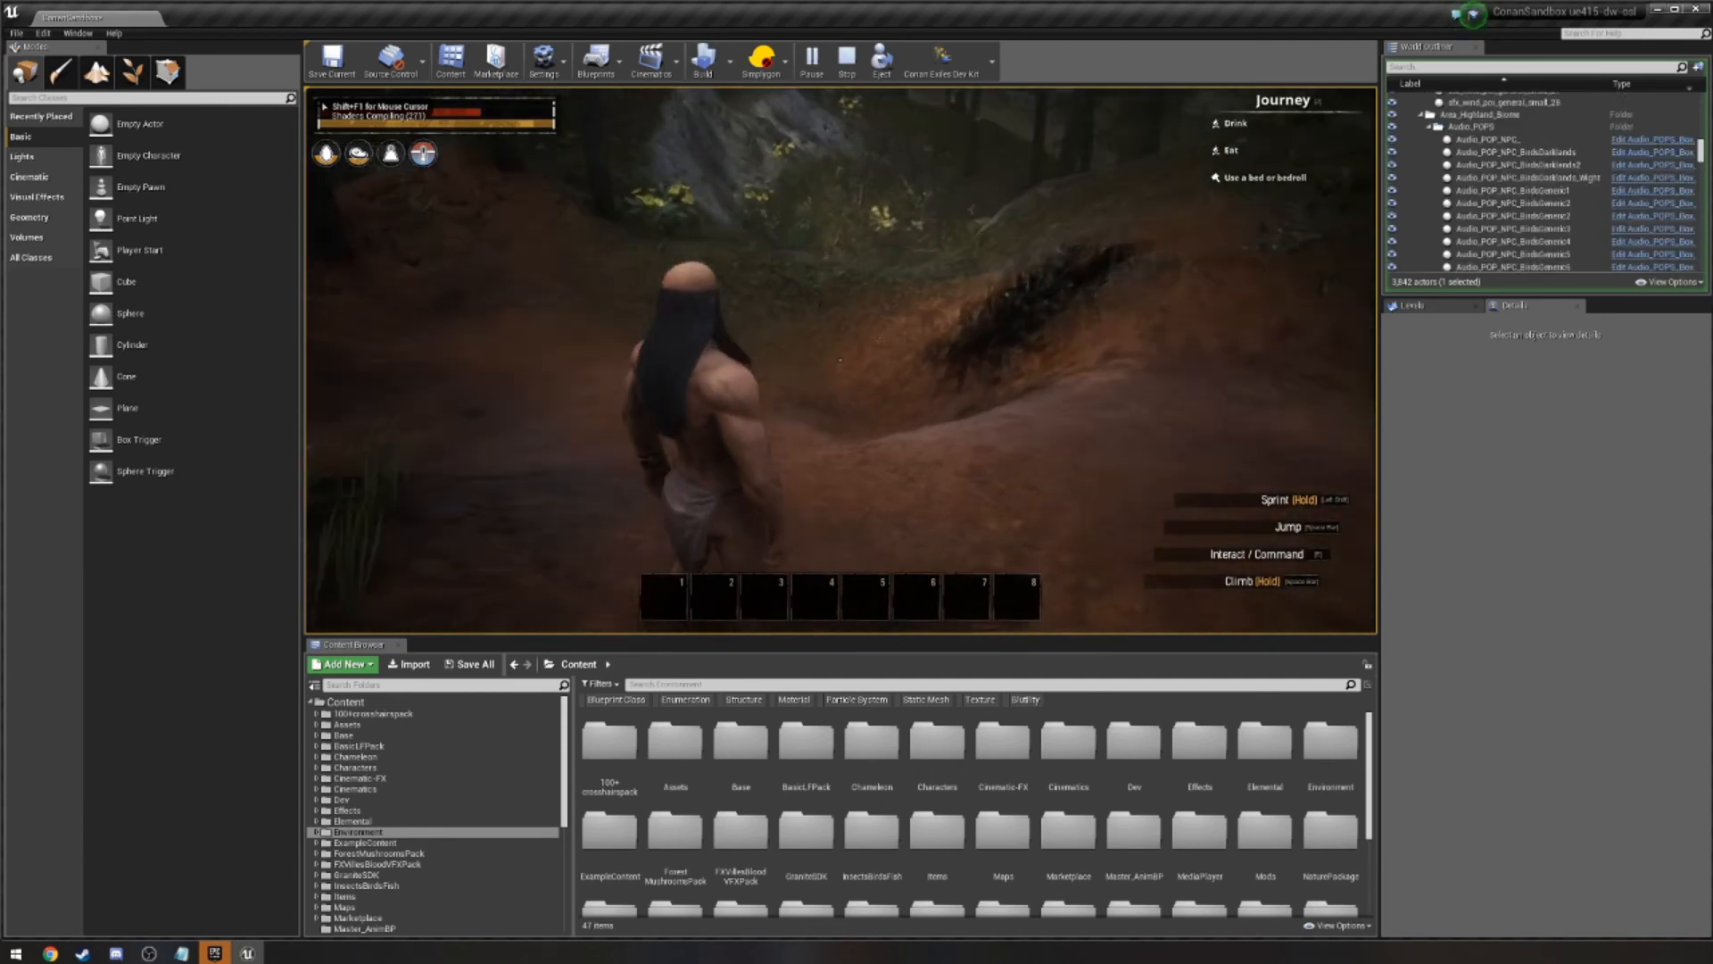
pyautogui.press('w')
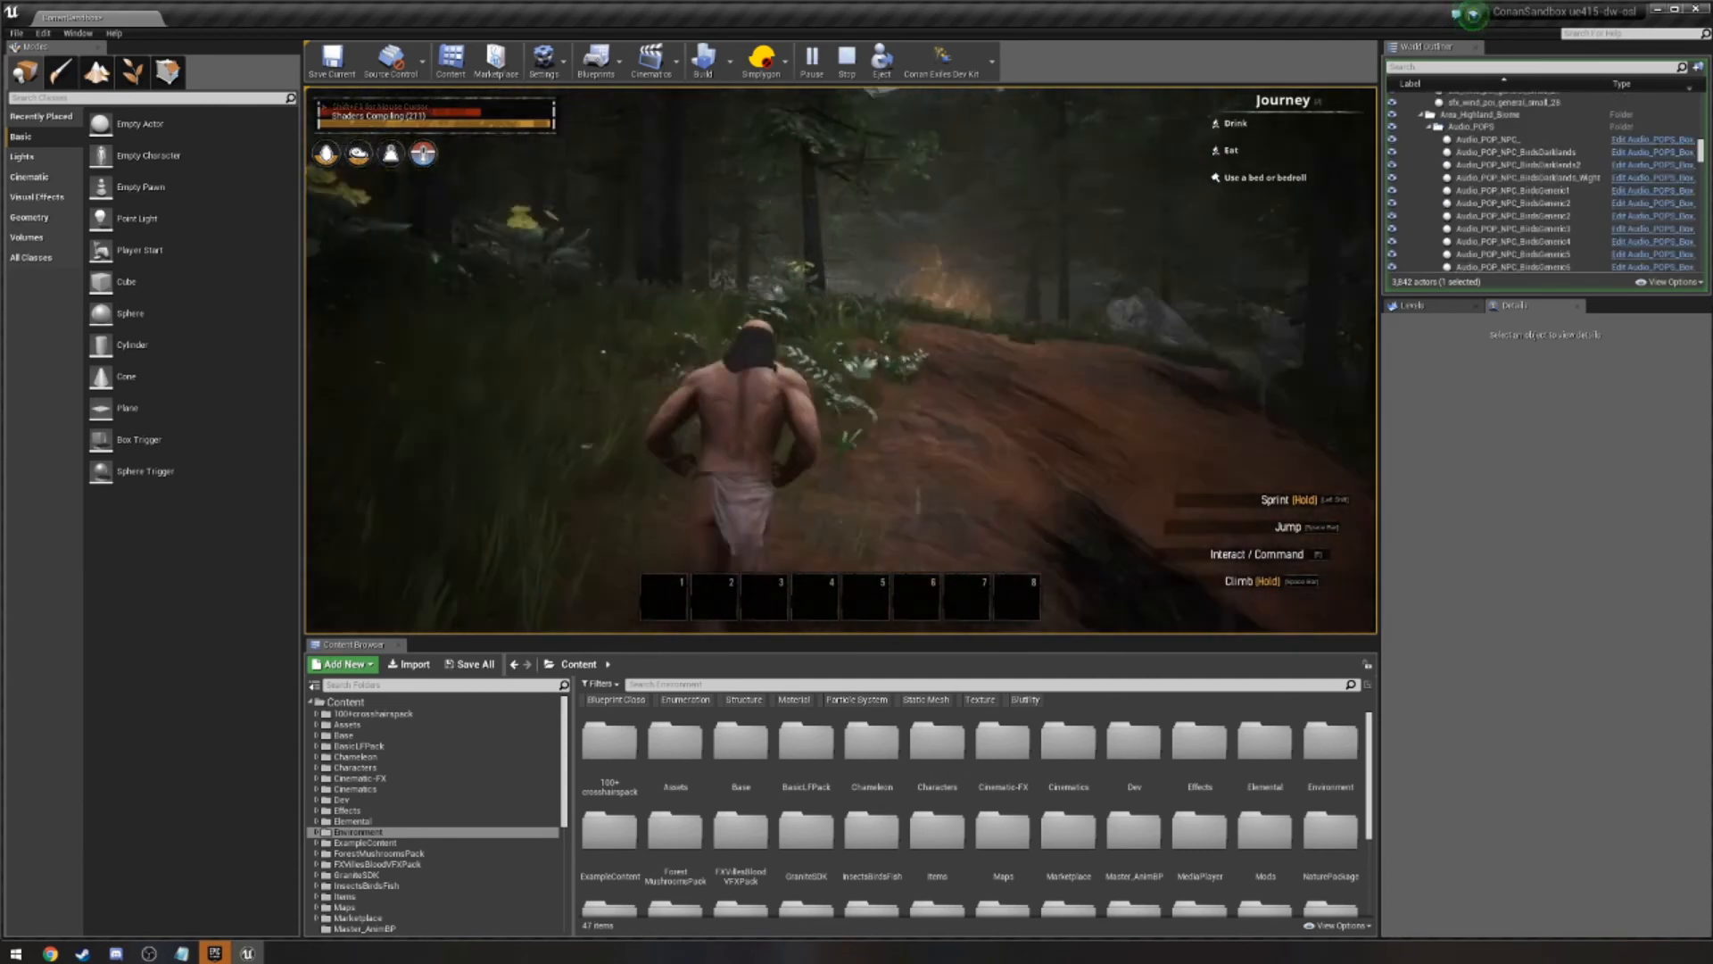
pyautogui.press('w')
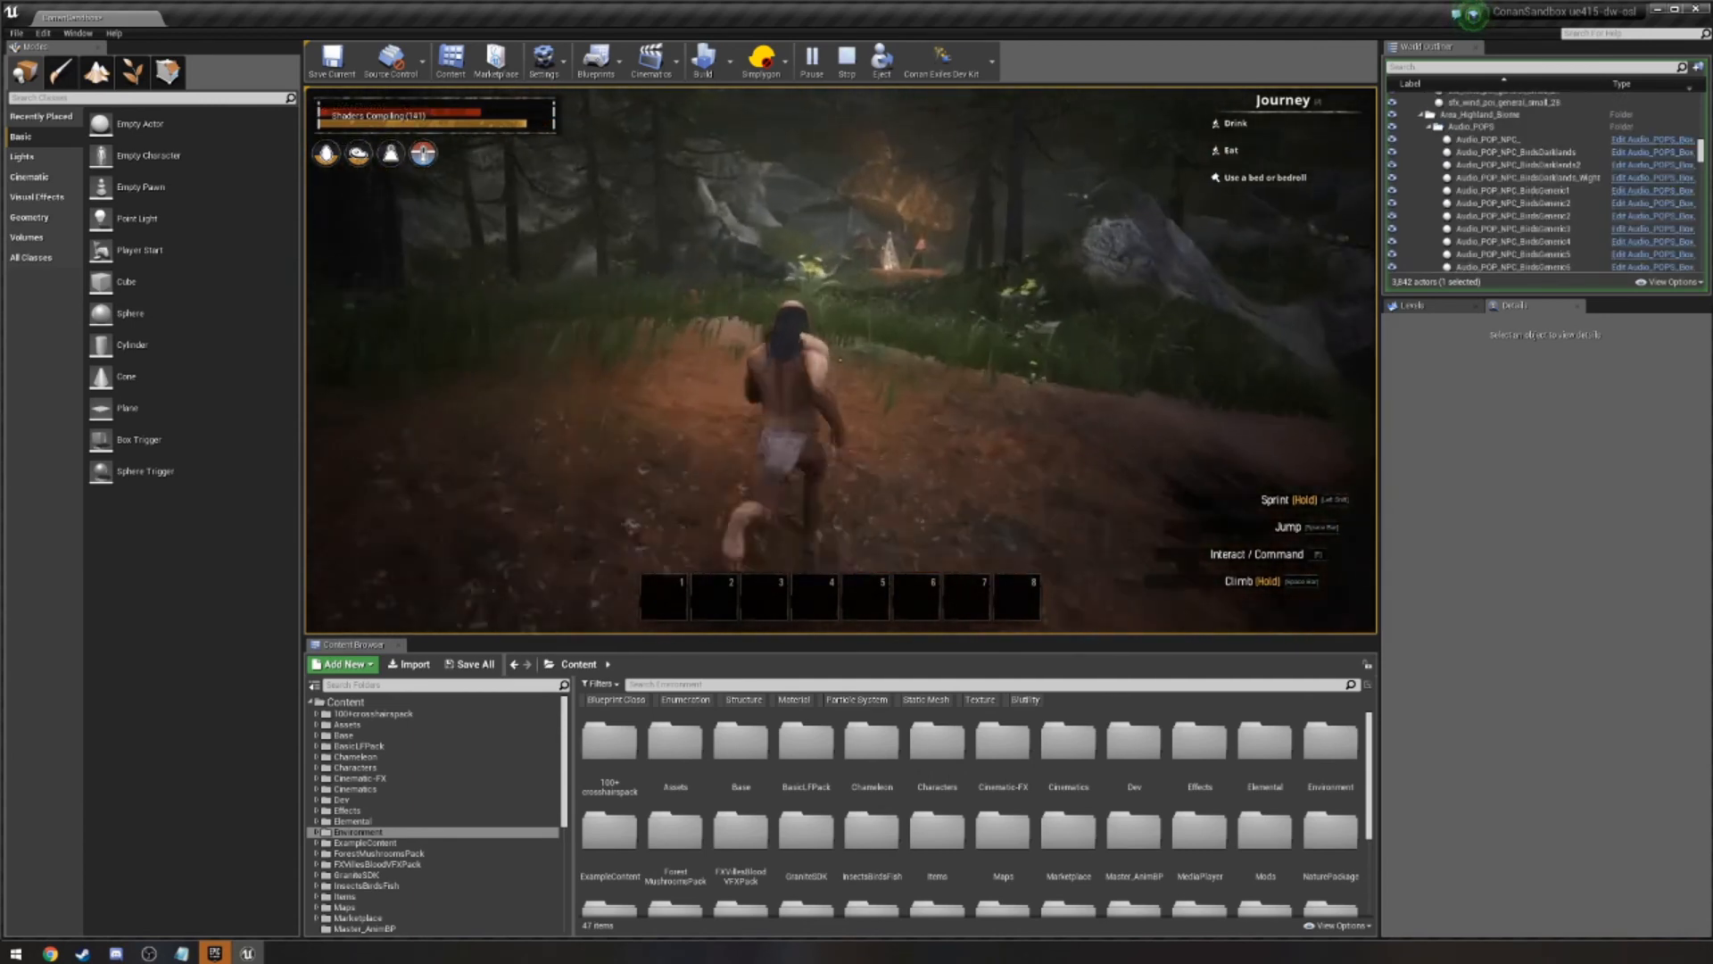
pyautogui.press('w')
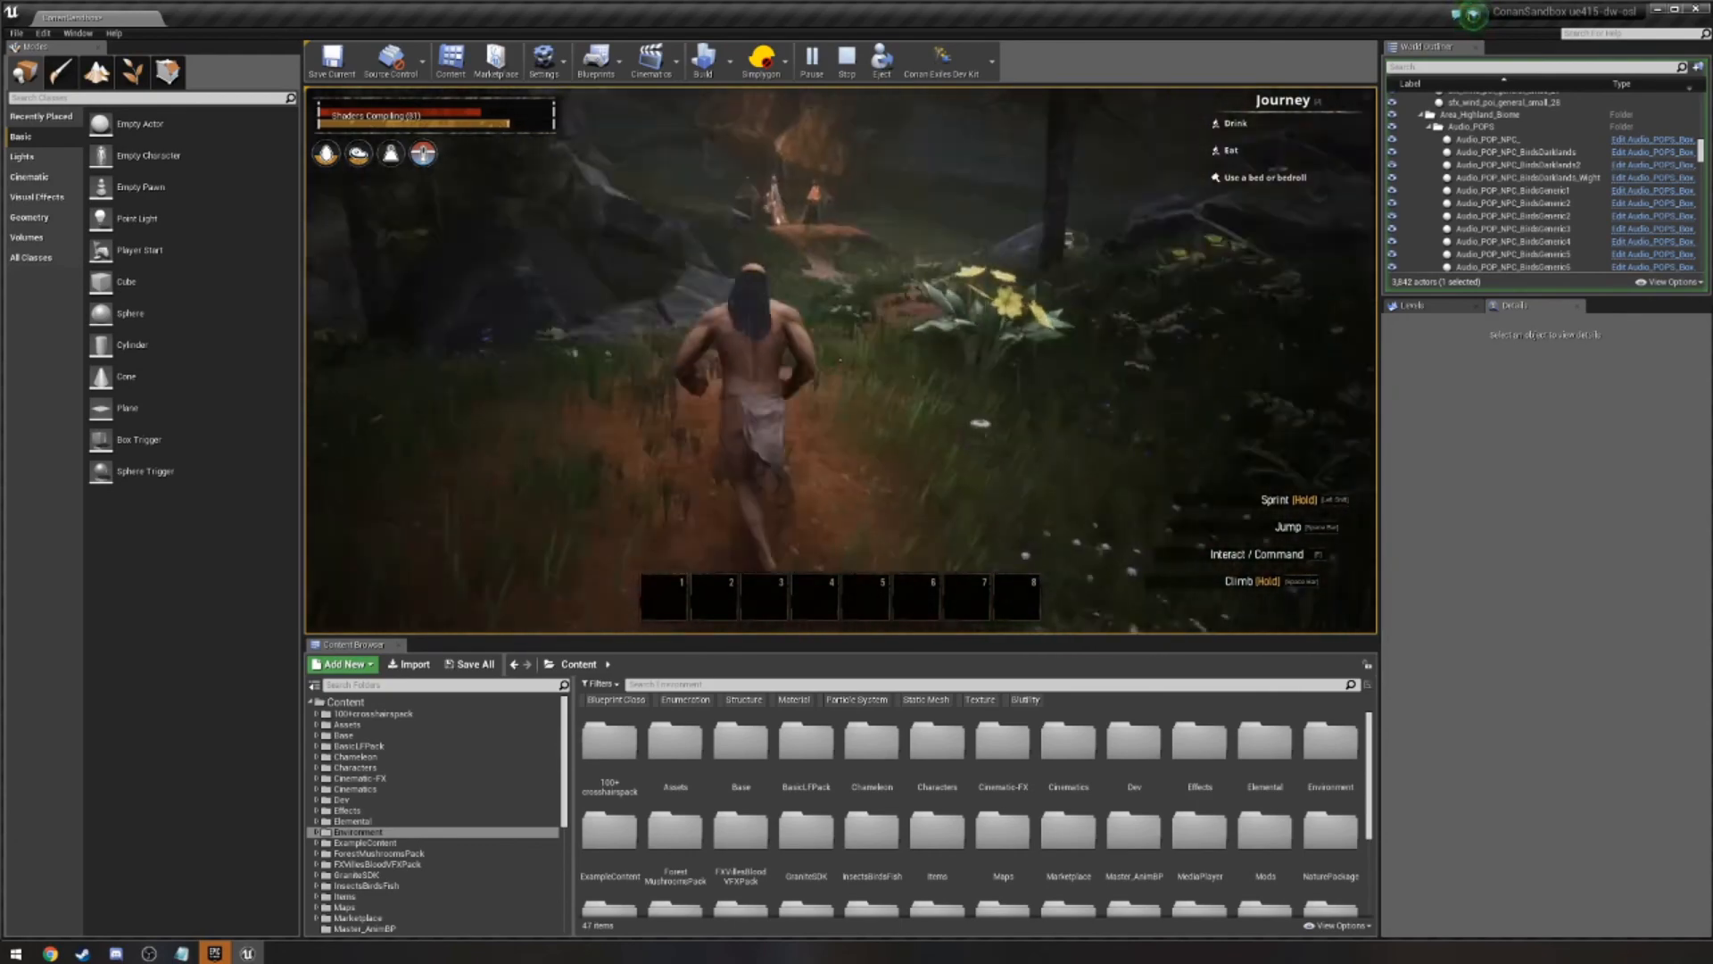
pyautogui.press('w')
pyautogui.press('e')
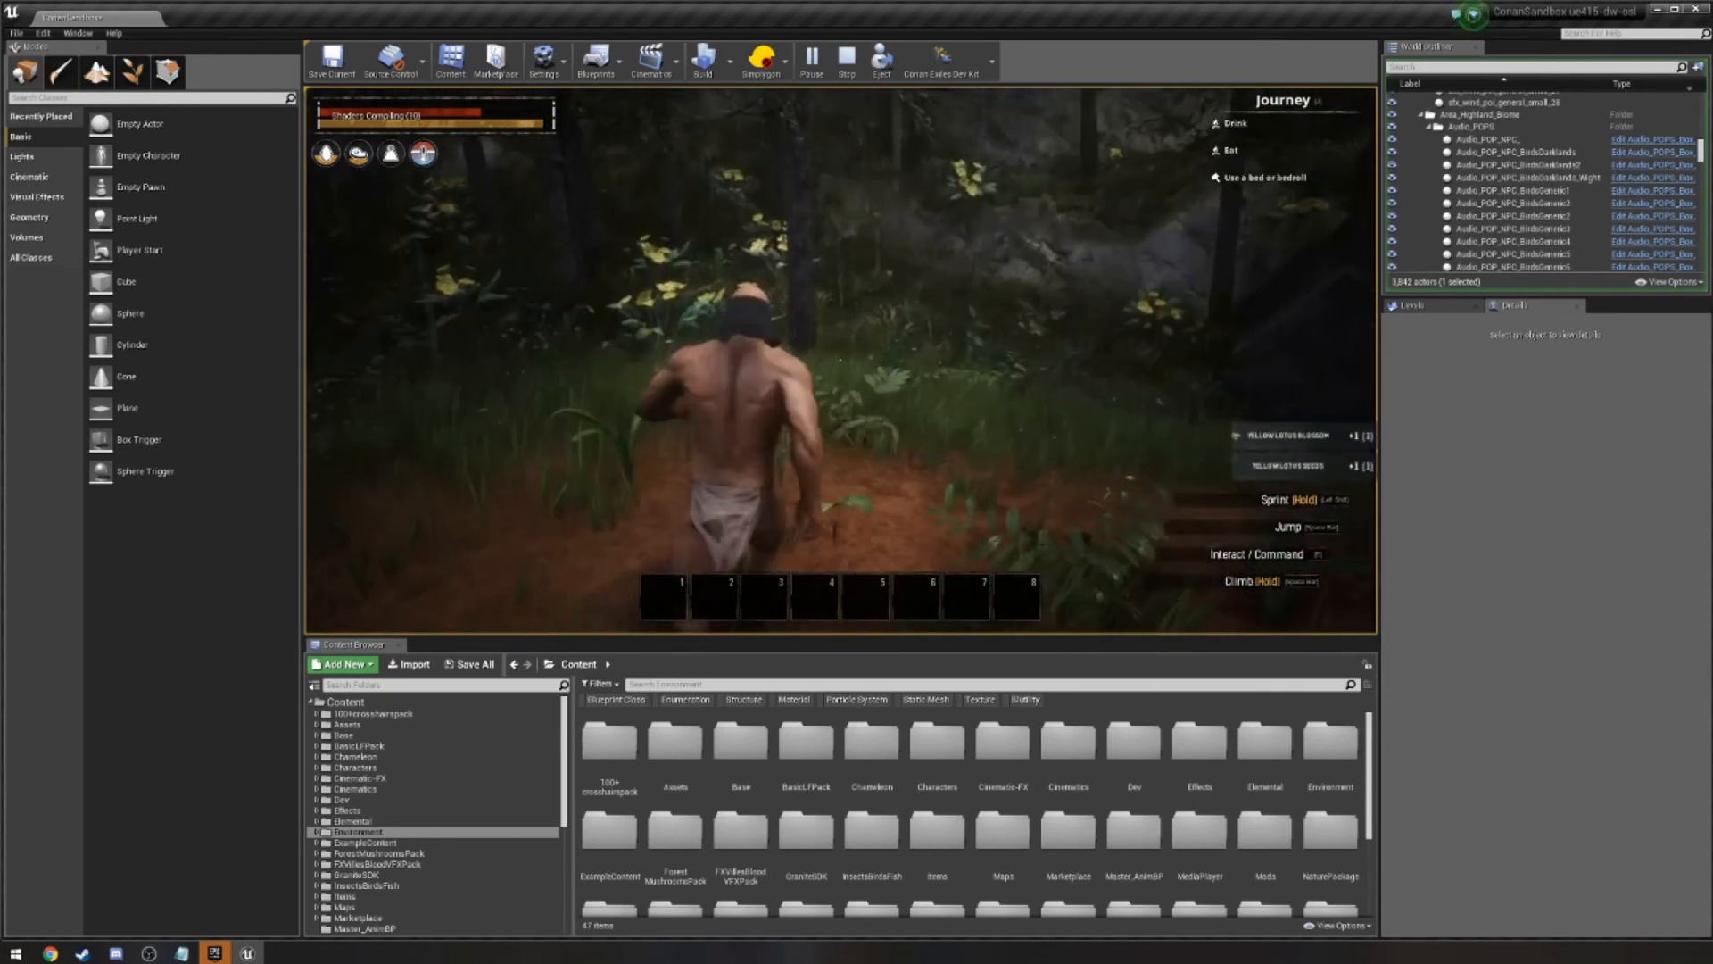
pyautogui.press('w')
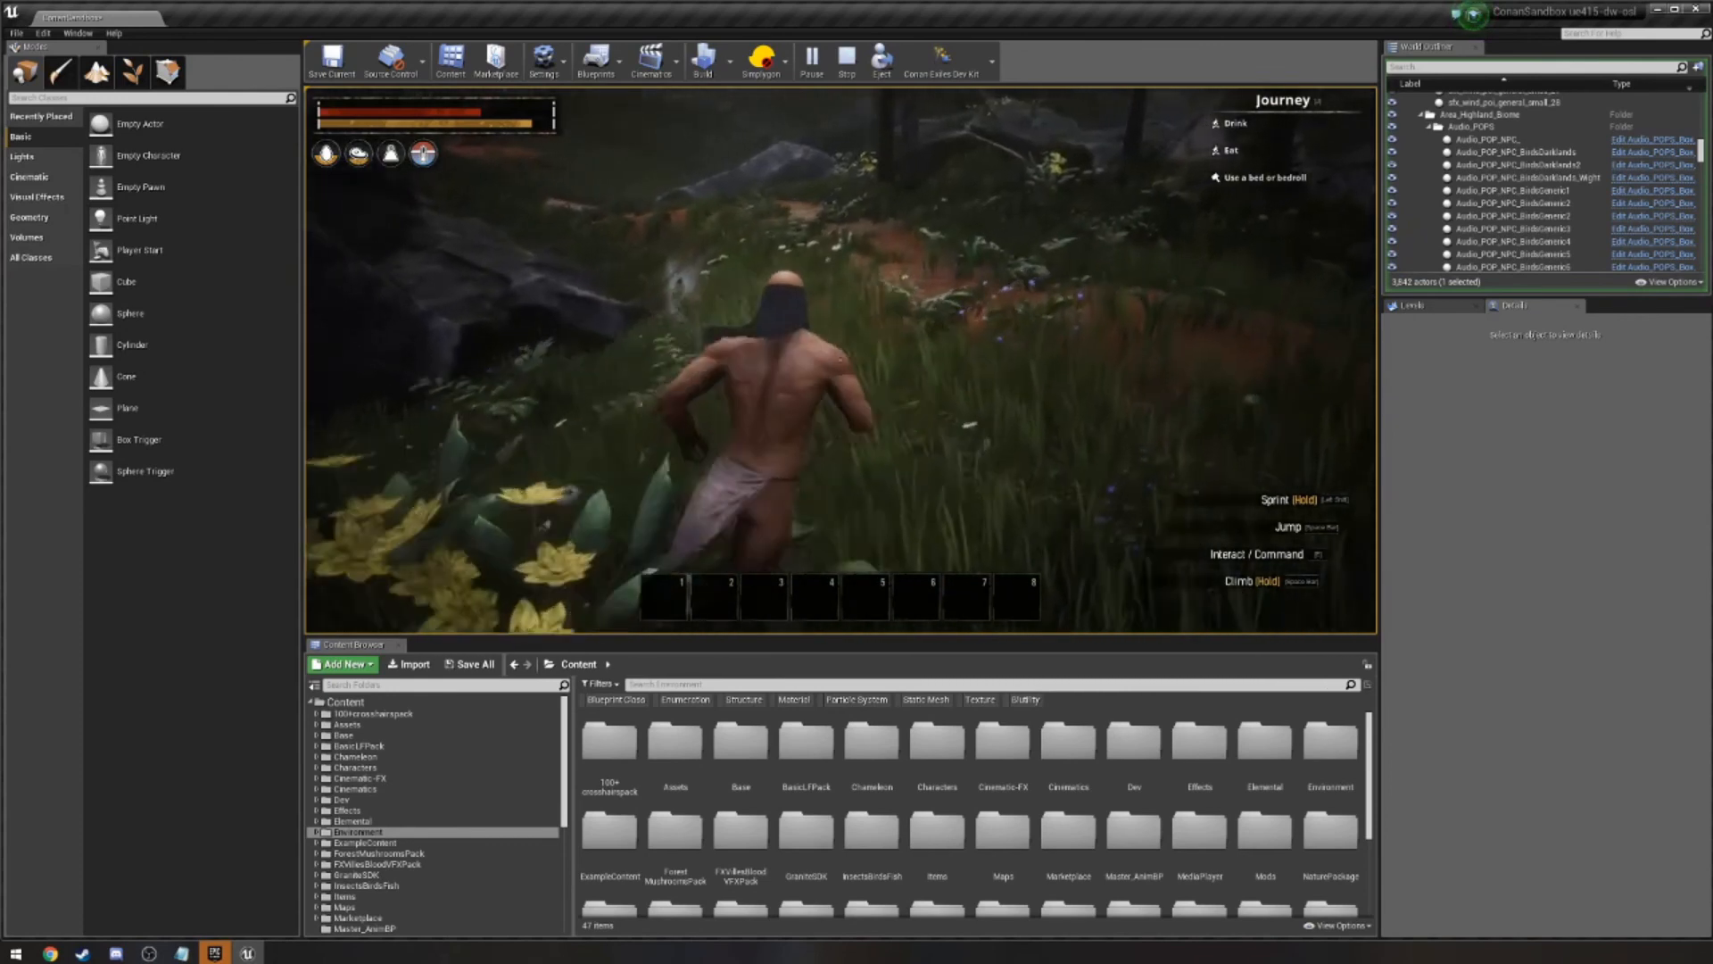
pyautogui.press('w')
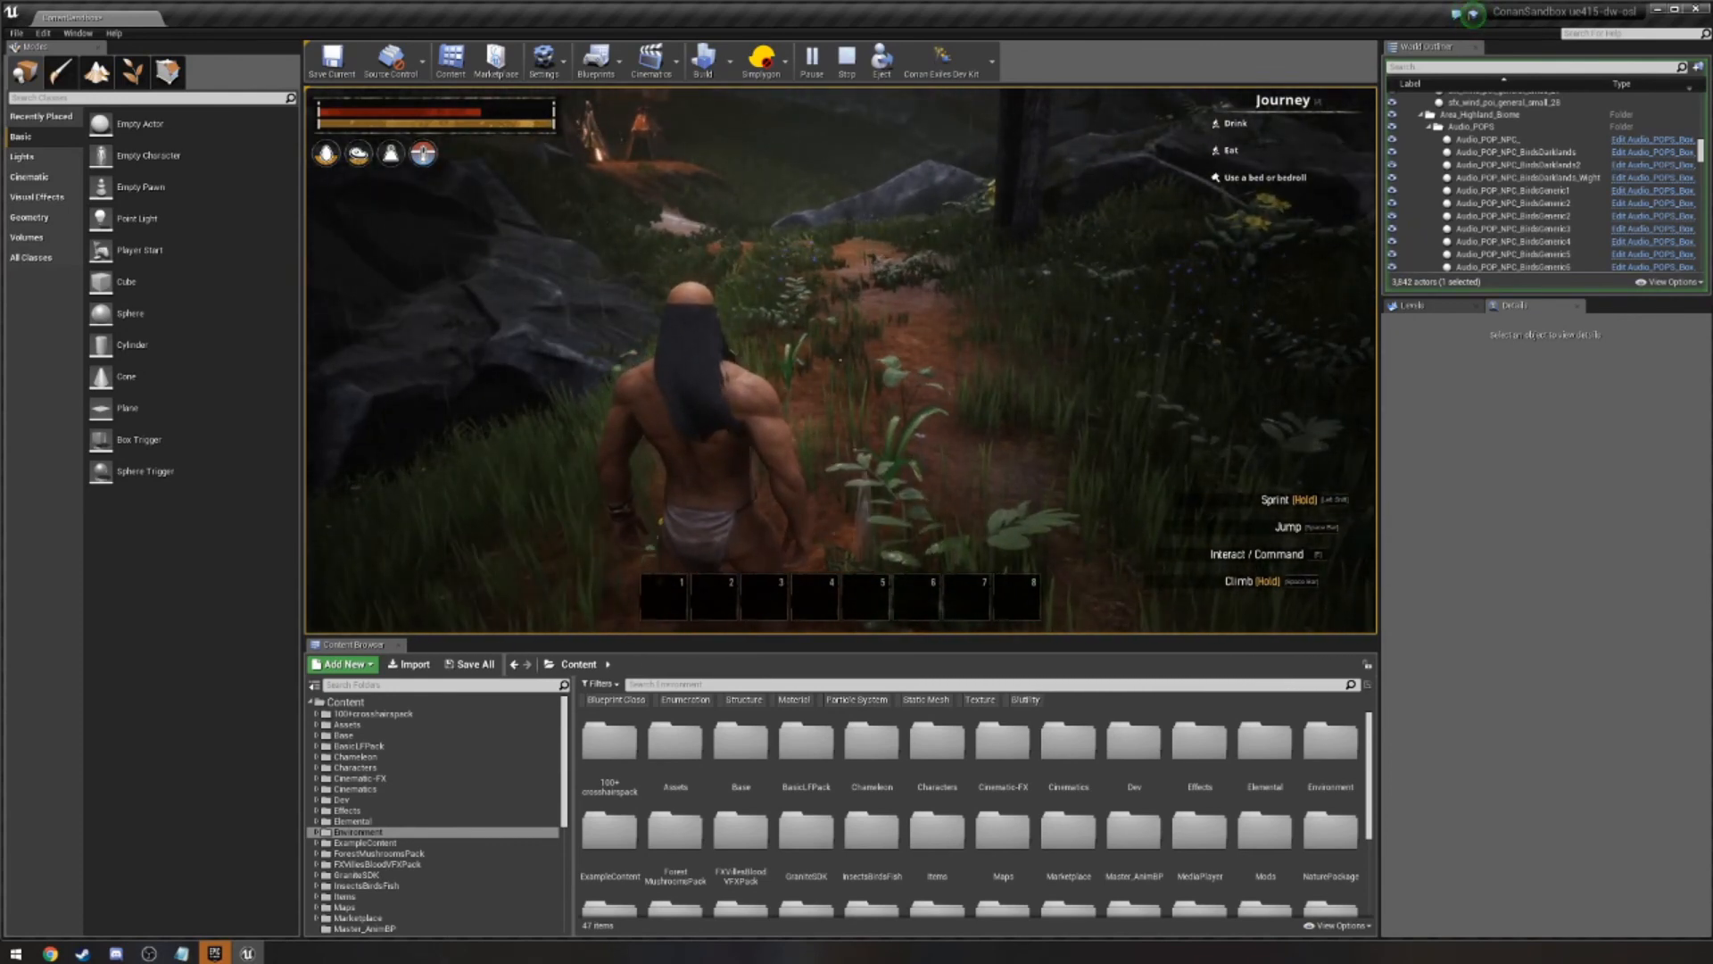
# Check the character's location on the in-game world map and end the game preview.
pyautogui.press('m')
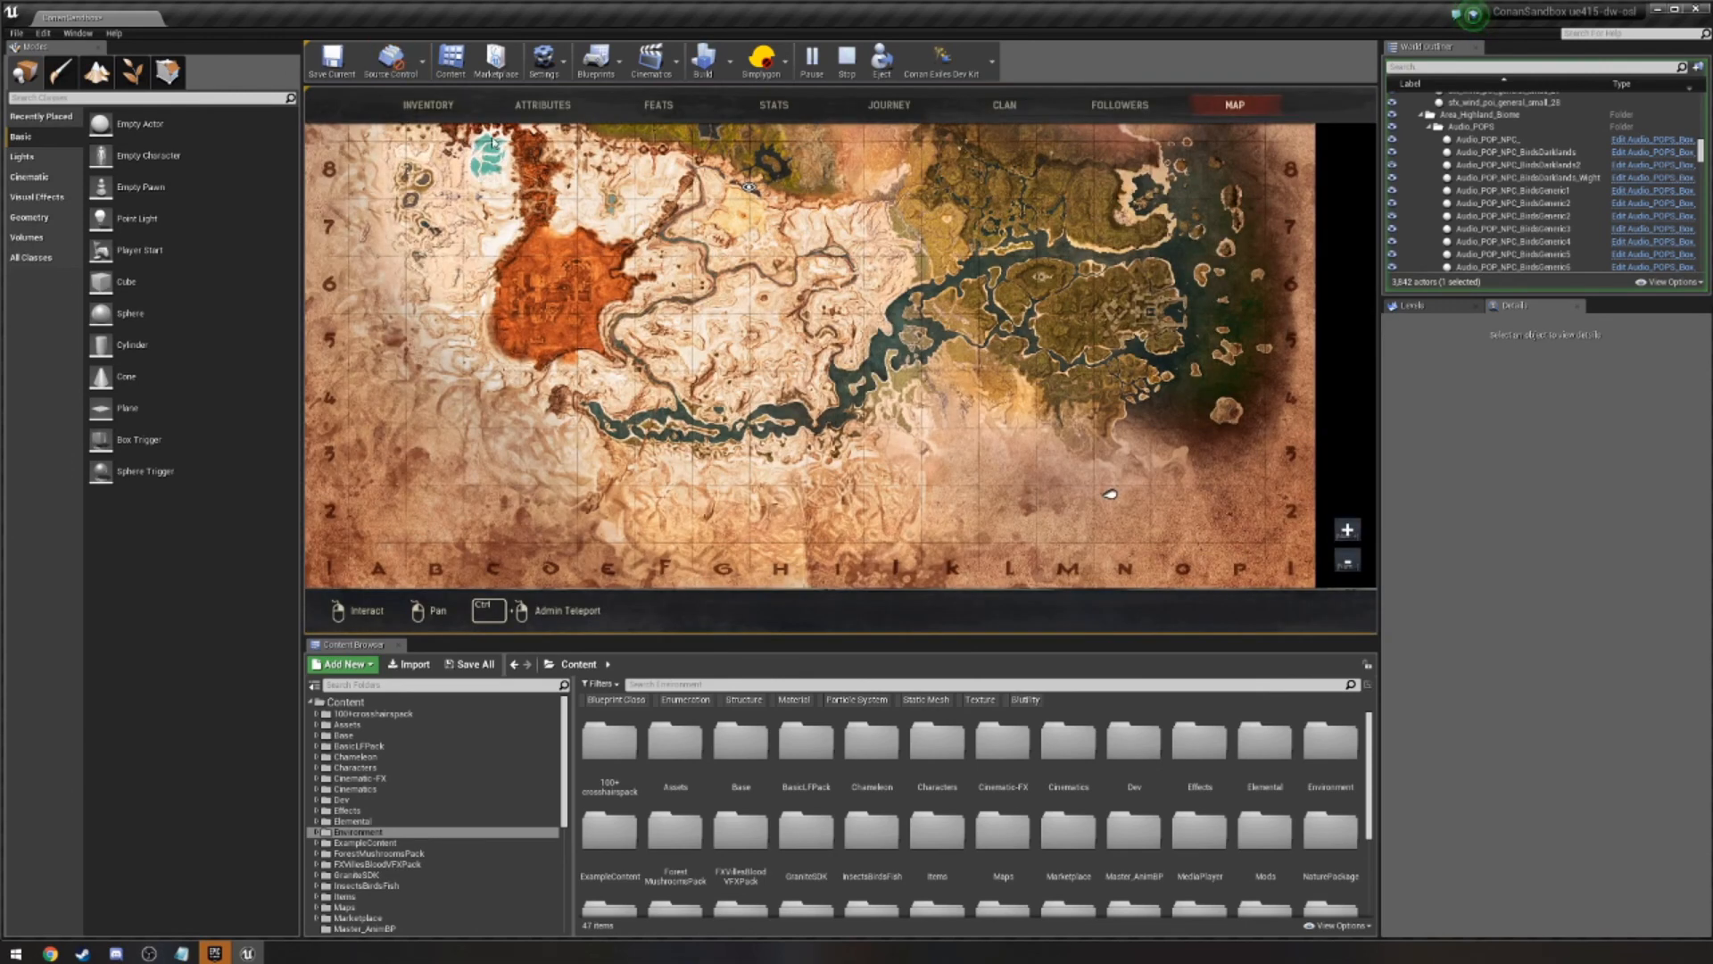
pyautogui.press('m')
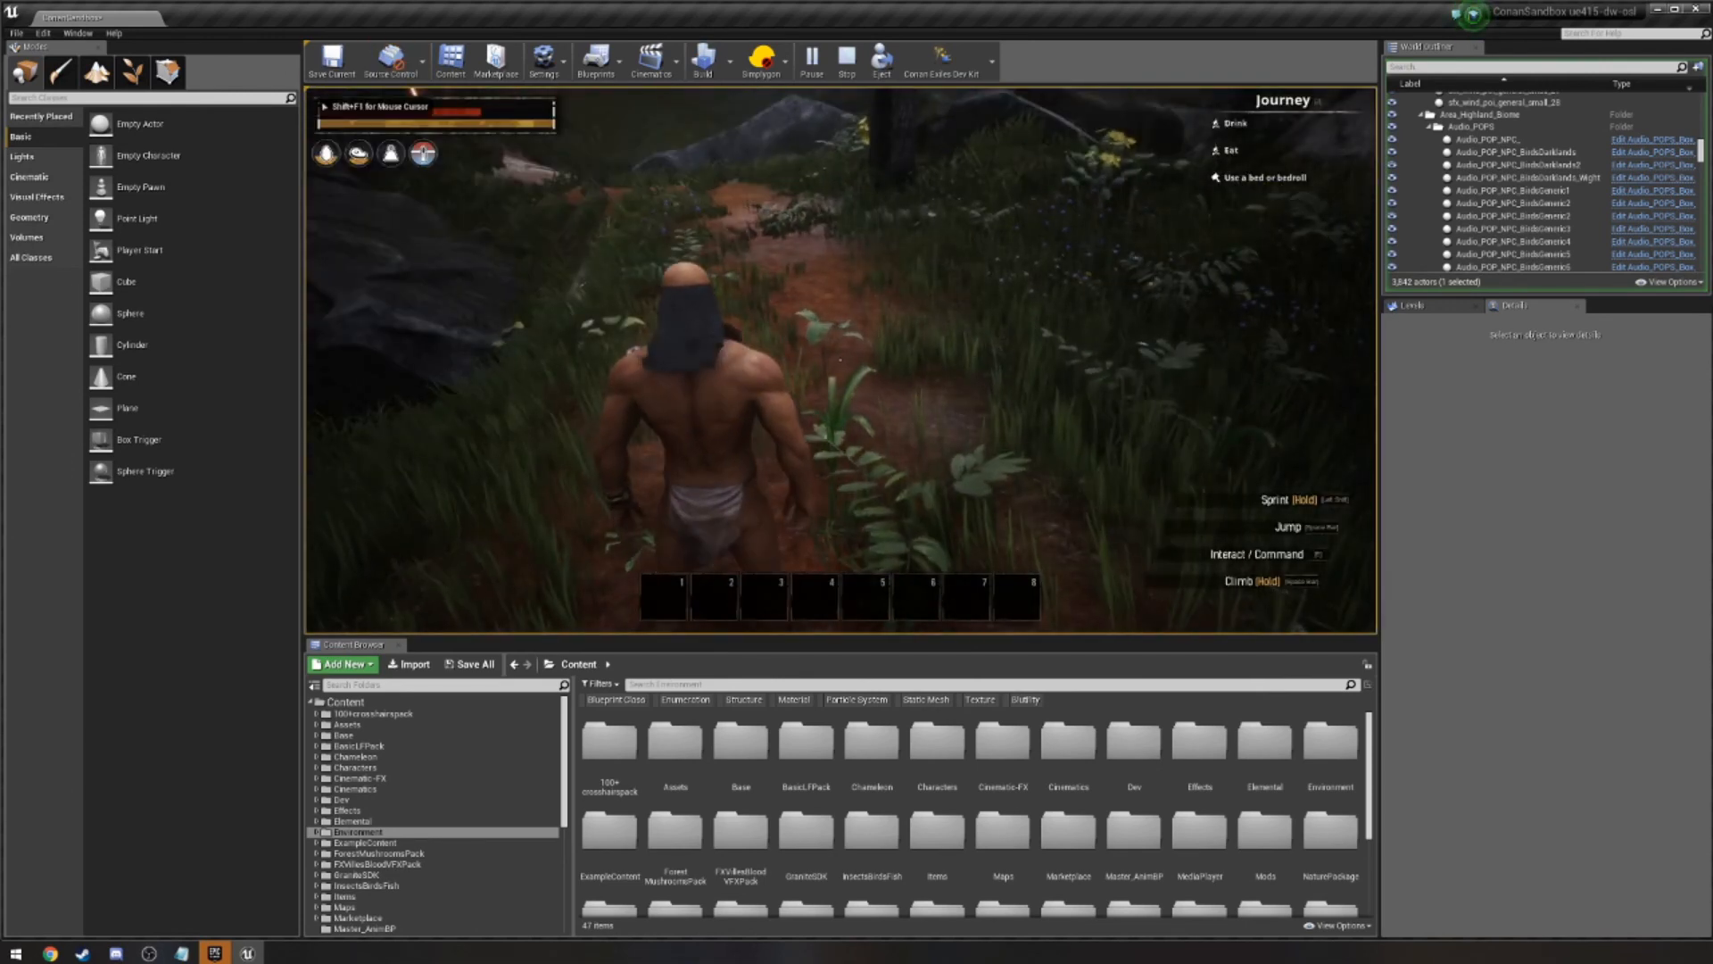
pyautogui.press('m')
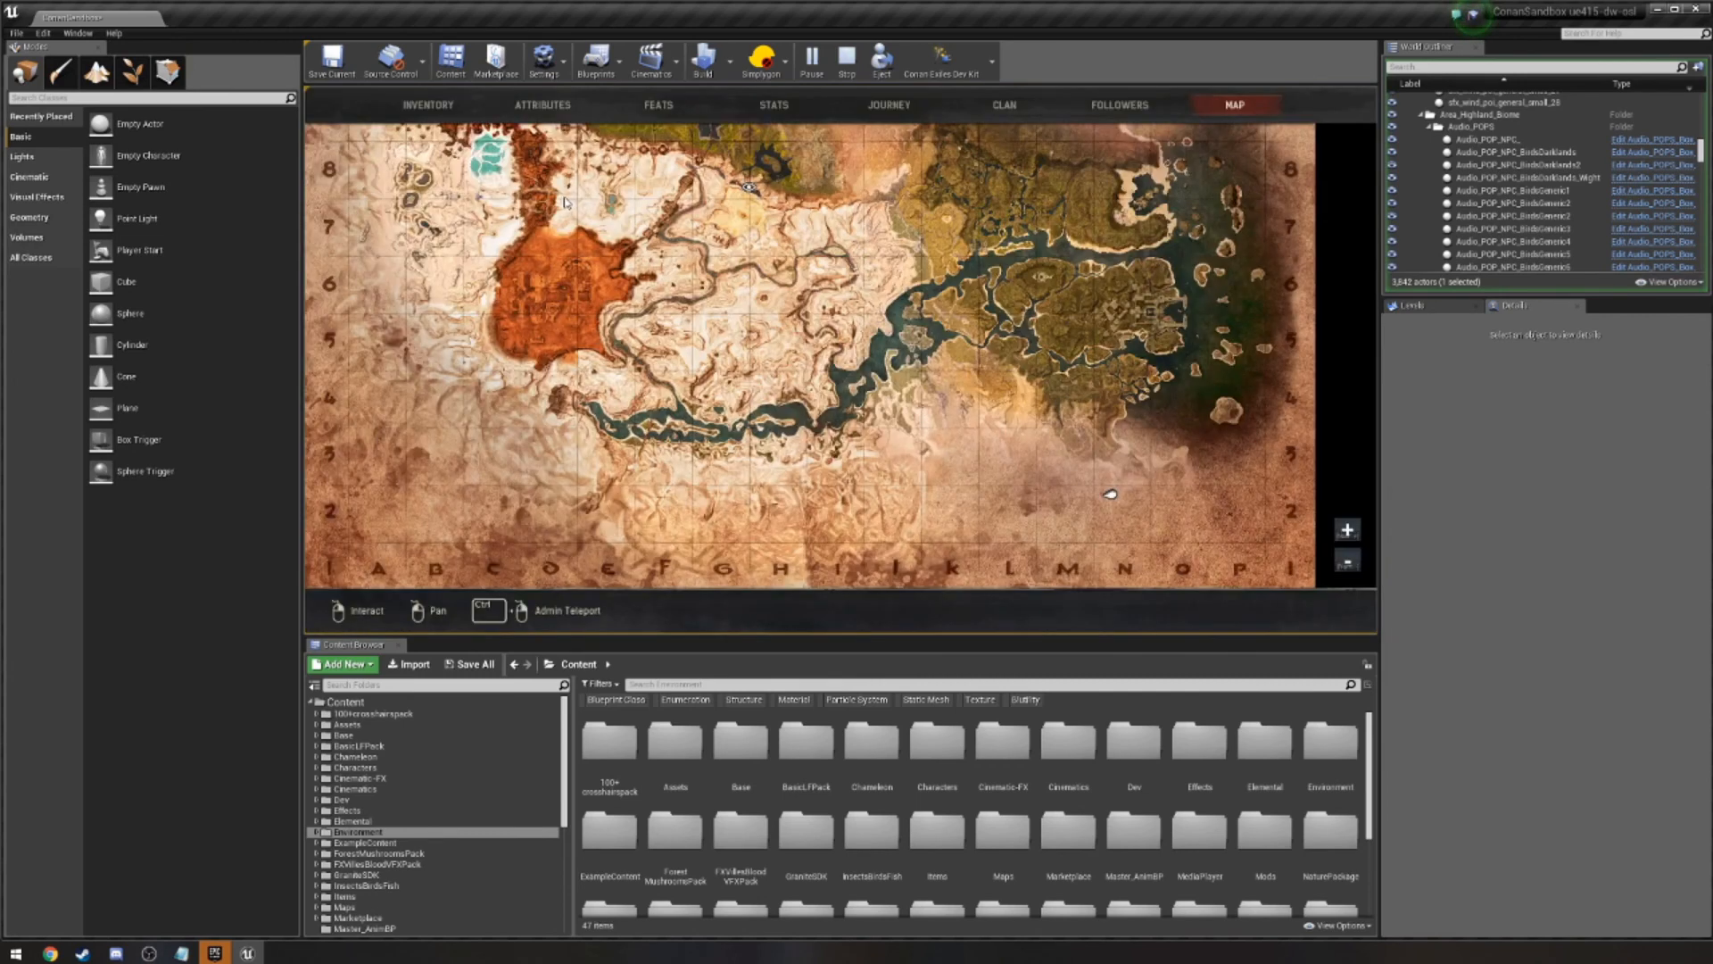
pyautogui.press('Escape')
# Start a new preview from the path near the camp, continuing despite the W_MapWithMarker compiler error, and enter the game view.
pyautogui.rightClick(831, 327)
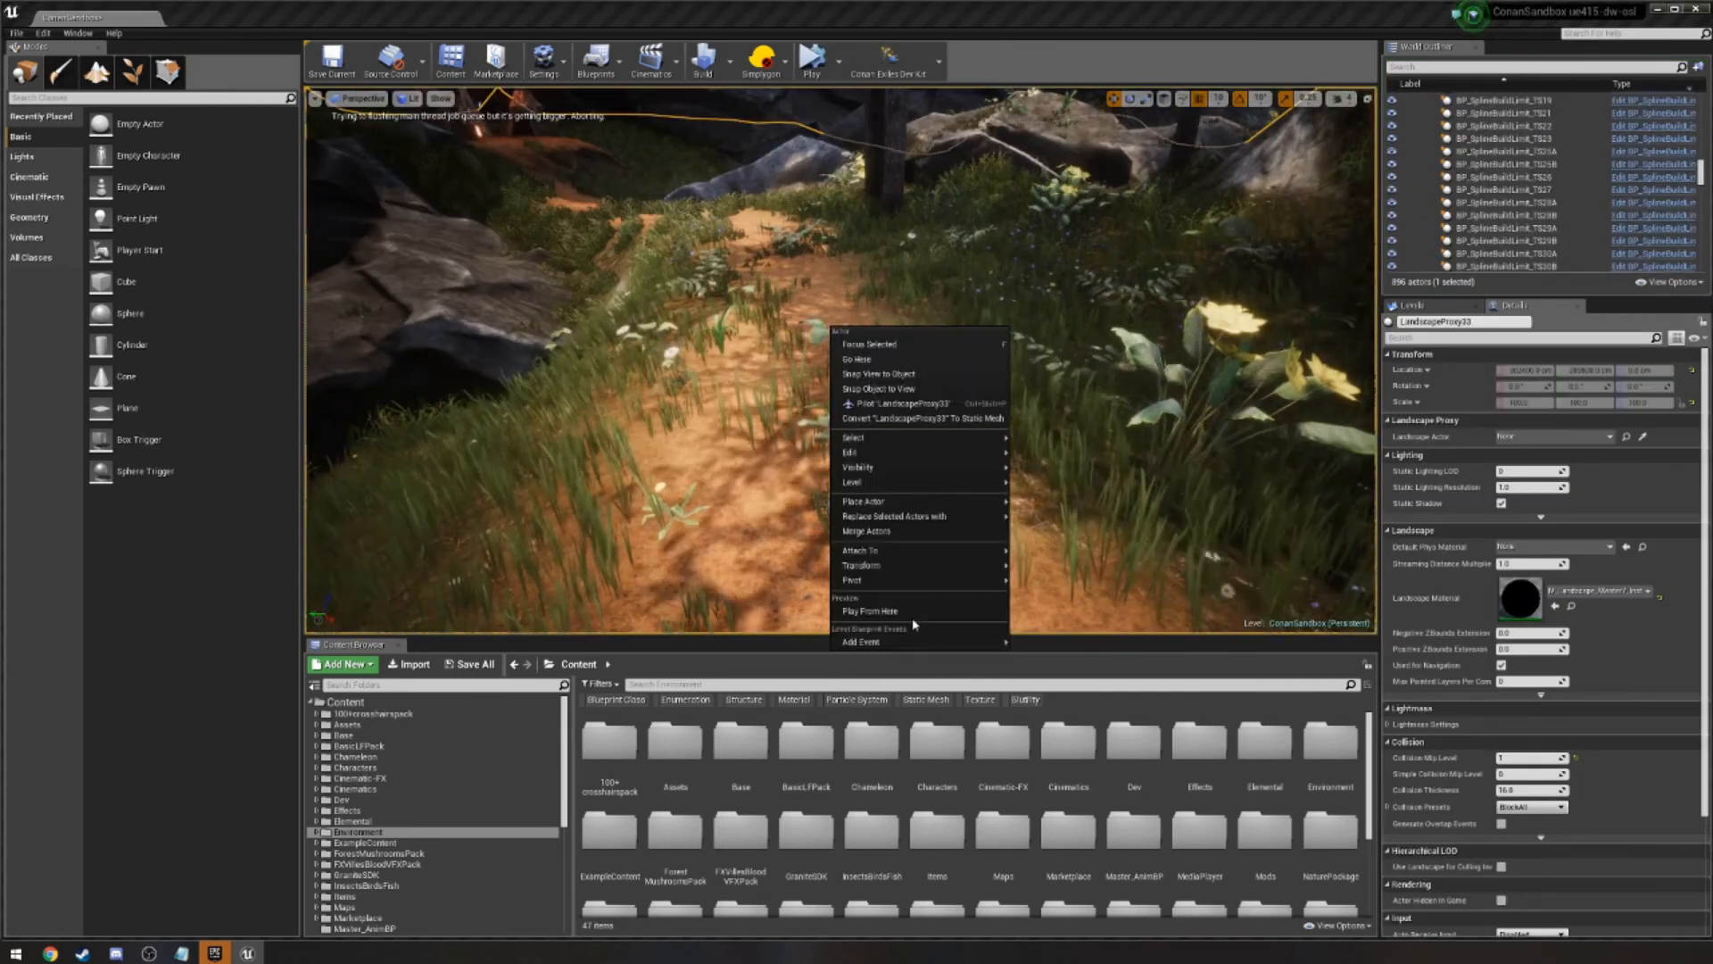
pyautogui.click(910, 614)
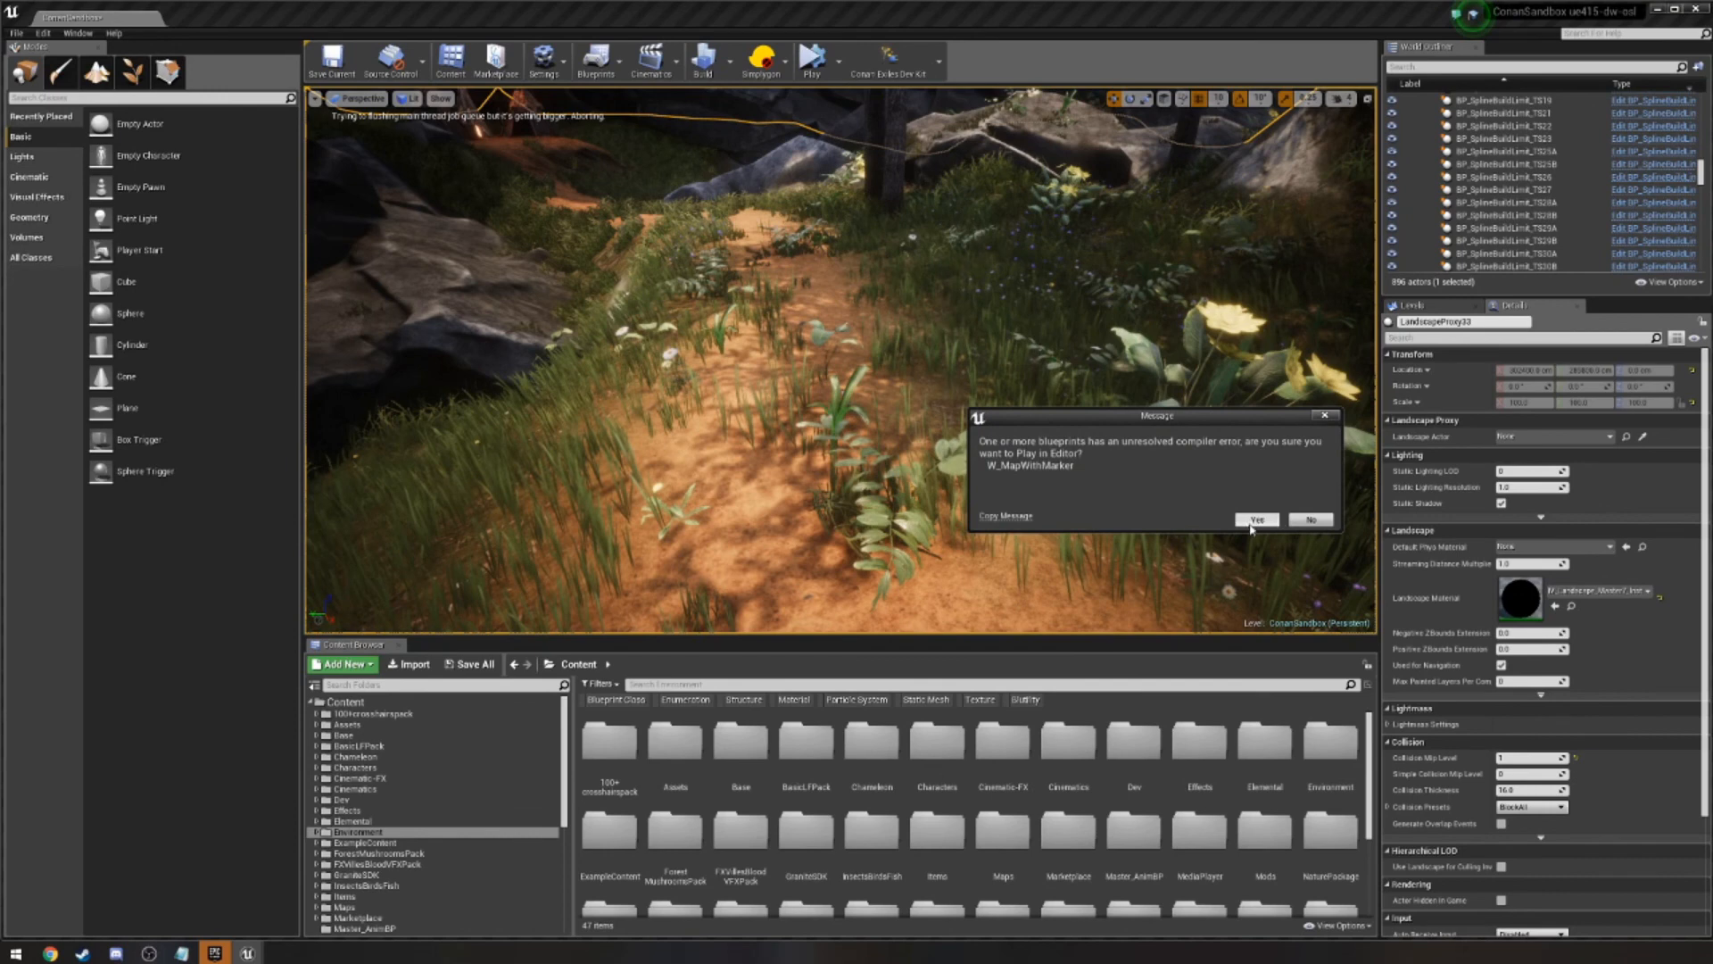
pyautogui.click(1252, 522)
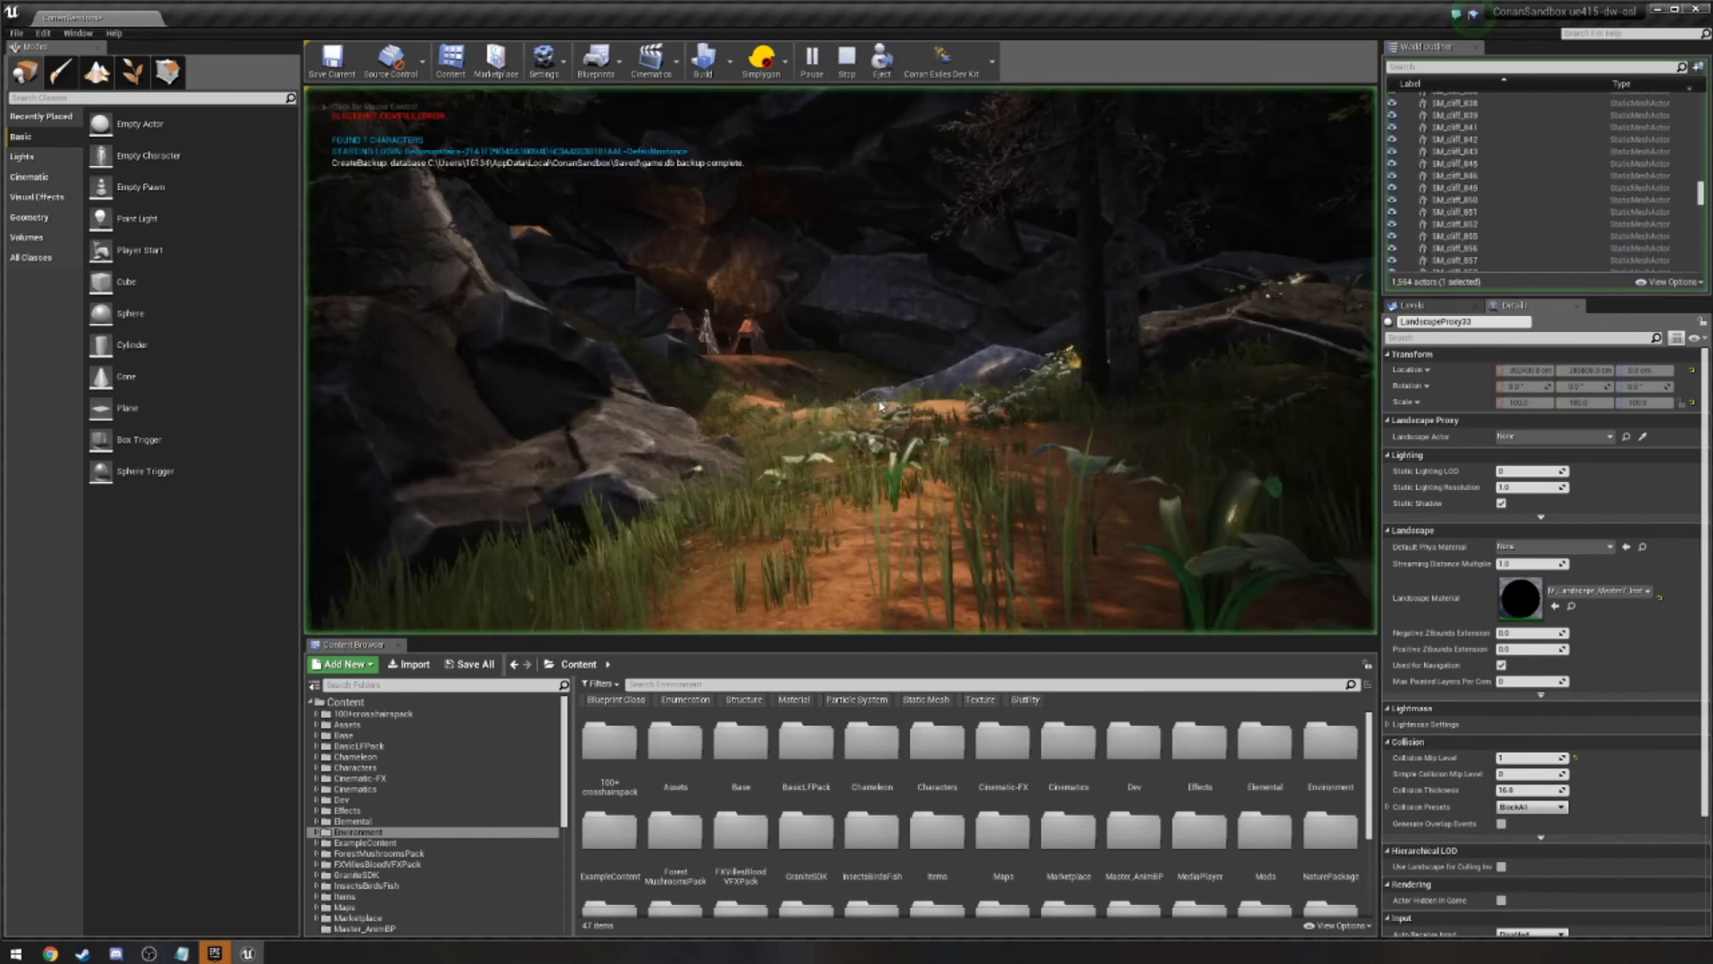
pyautogui.click(879, 406)
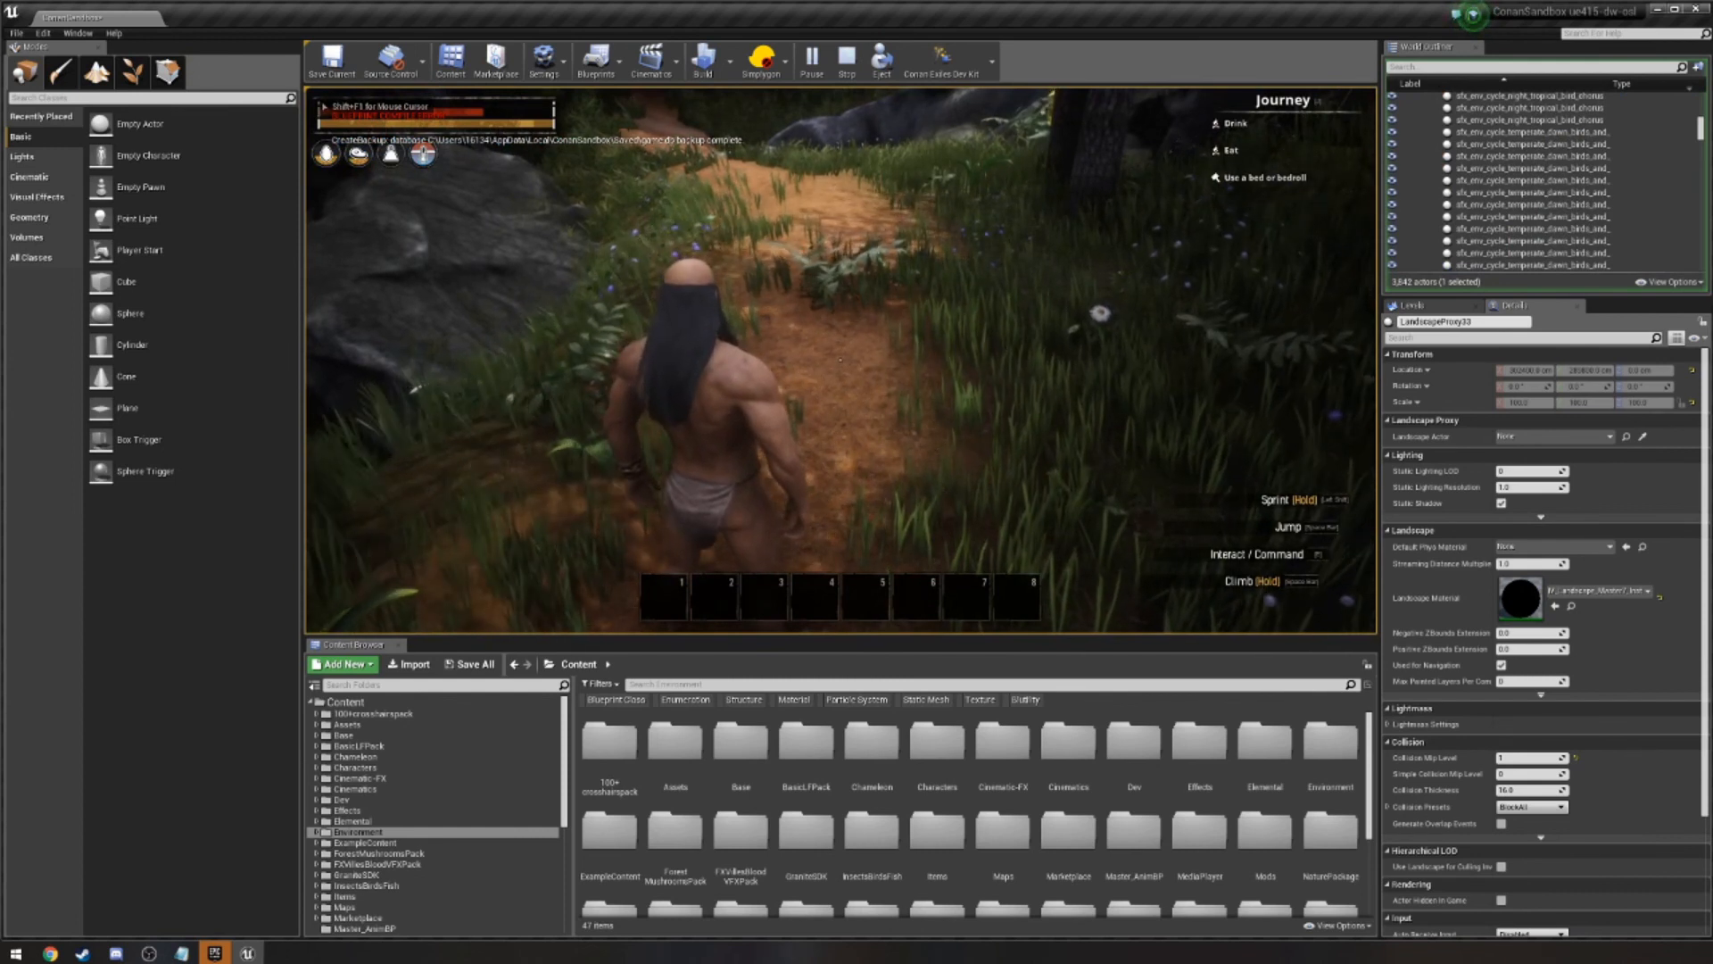
# Inspect the Admin Panel's commands and item spawn list, close it, and open the in-game world map.
pyautogui.press('Escape')
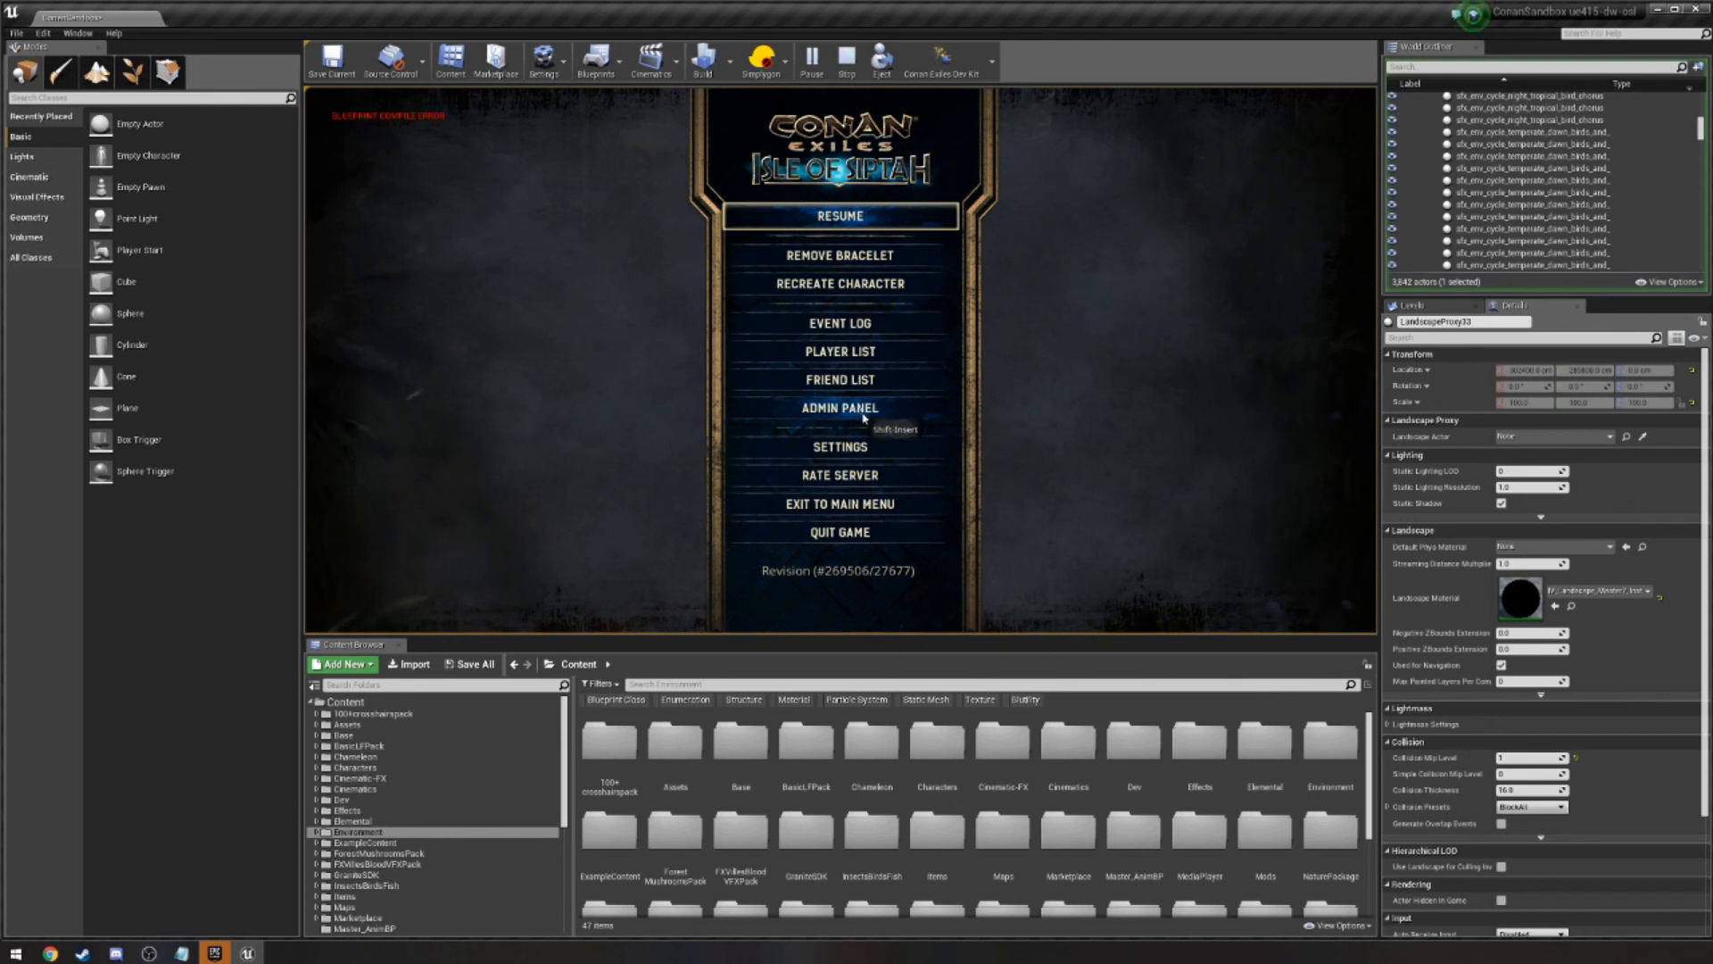
pyautogui.click(931, 416)
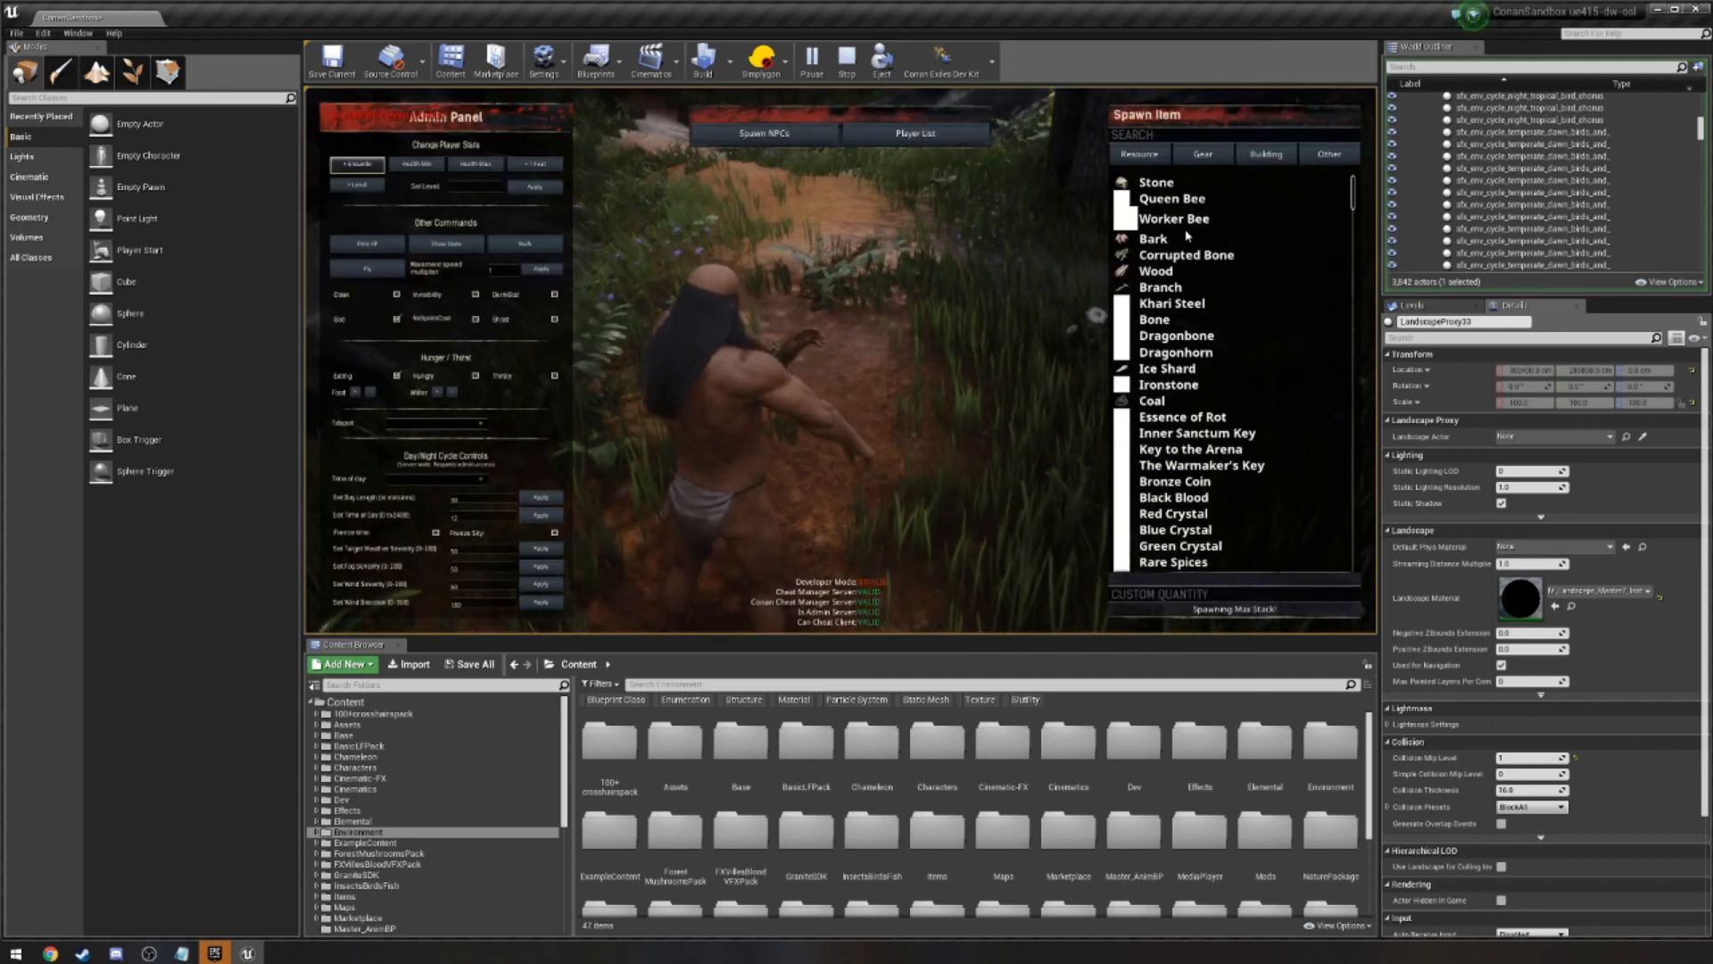
pyautogui.press('Escape')
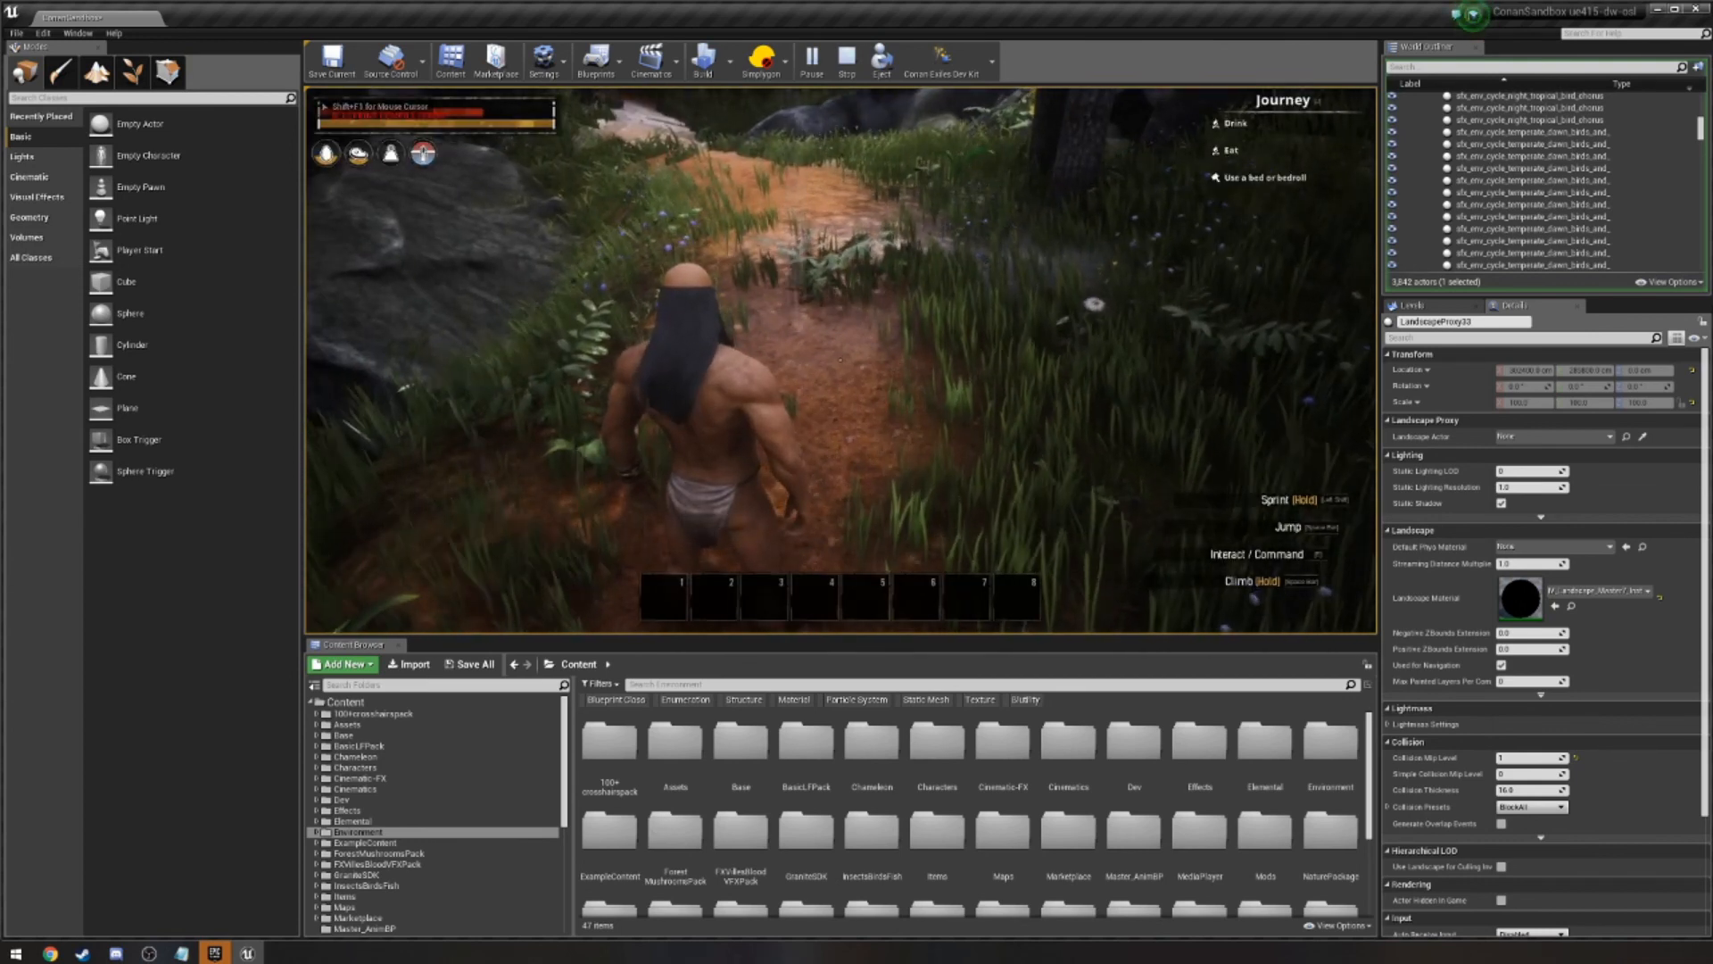
pyautogui.press('m')
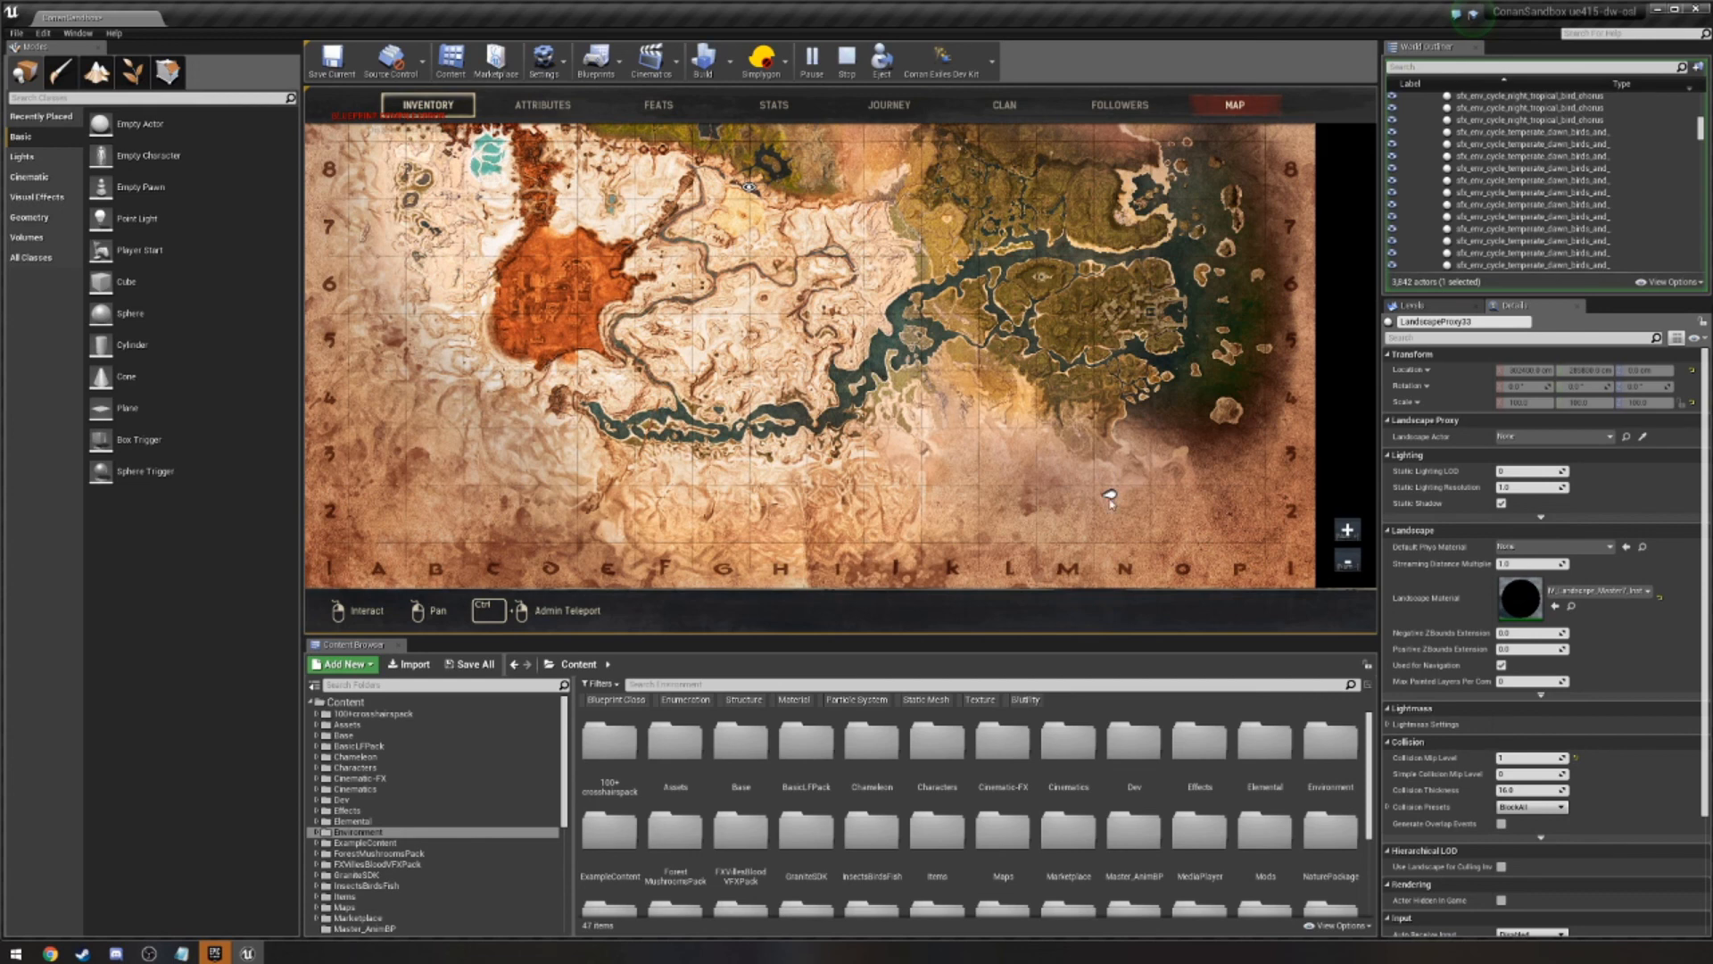
# Leave the world map, close the inventory, and sprint the character up the path into the camp.
pyautogui.press('i')
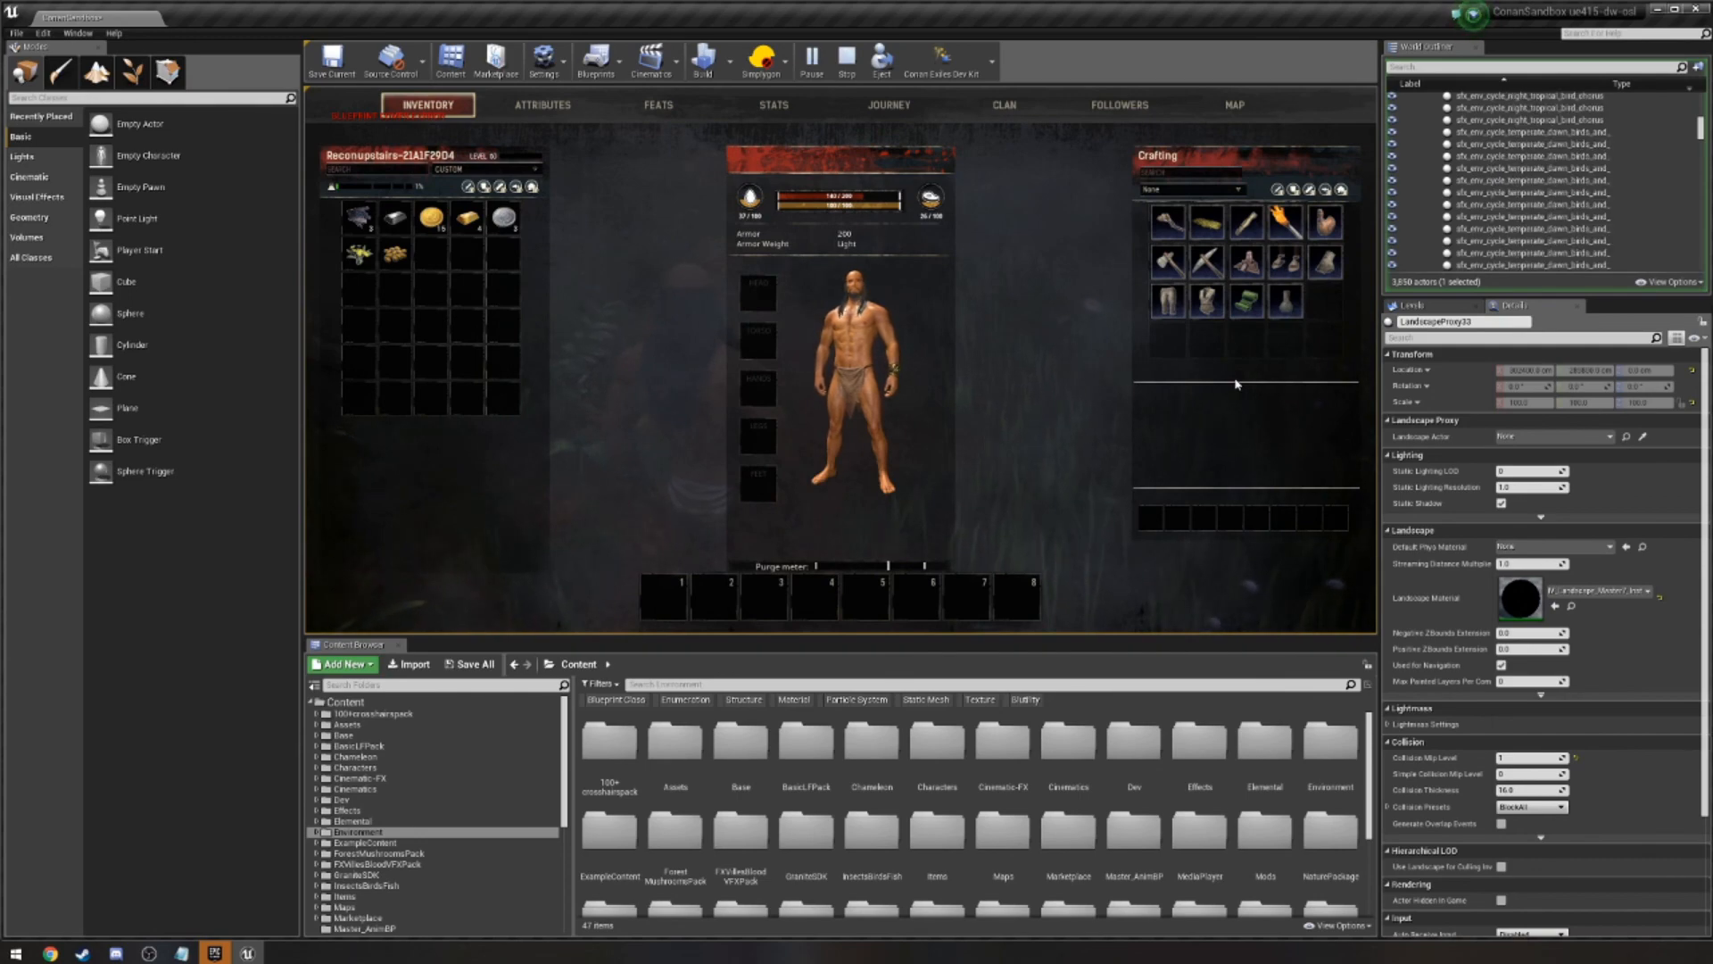
pyautogui.press('i')
pyautogui.press('w')
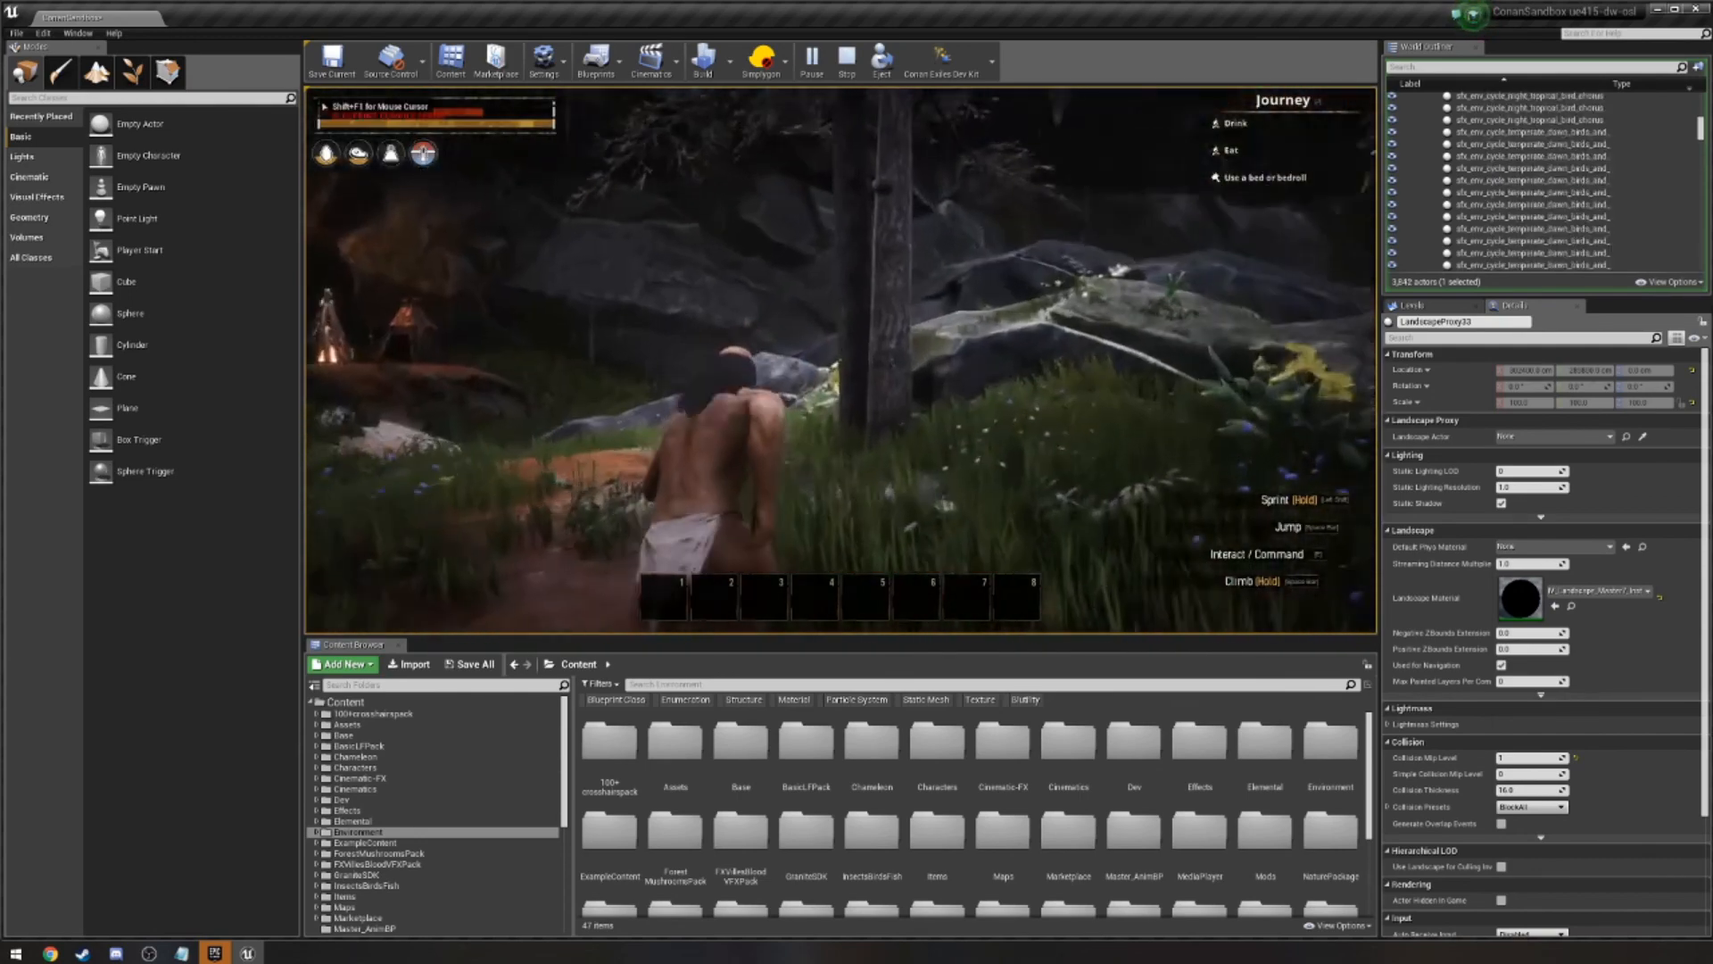
pyautogui.hotkey('shift', 'w')
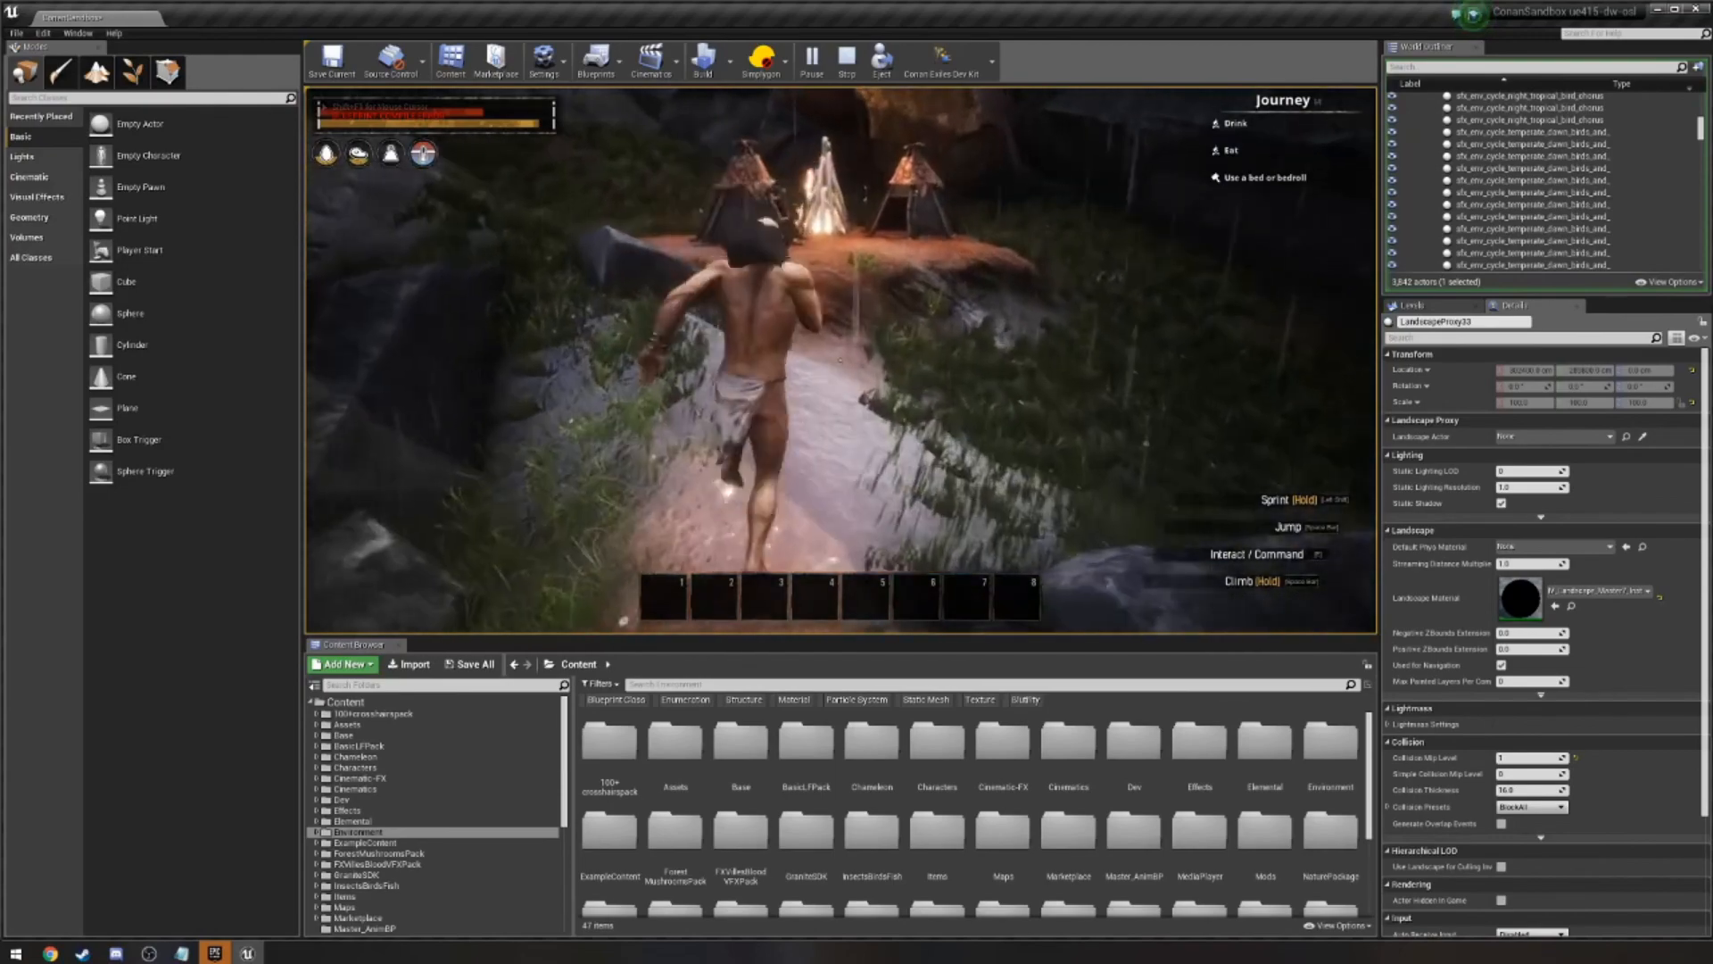
pyautogui.hotkey('shift', 'w')
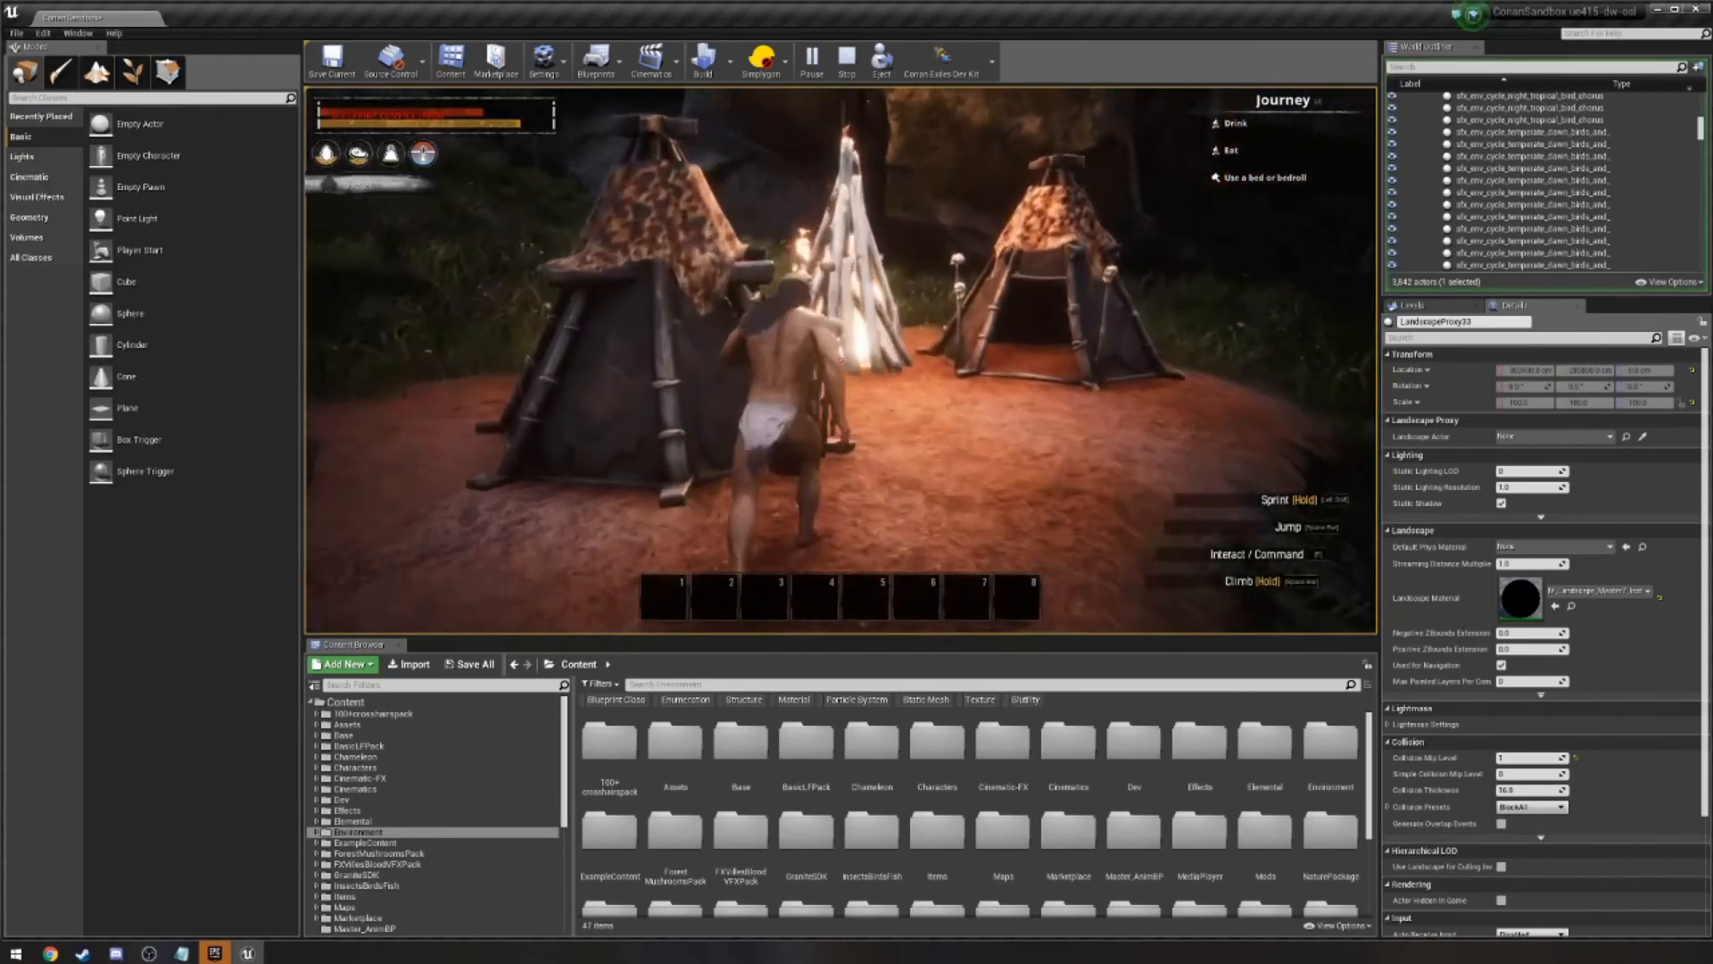
# Walk the character around the bonfire and hide tents to inspect the camp up close.
pyautogui.press('w')
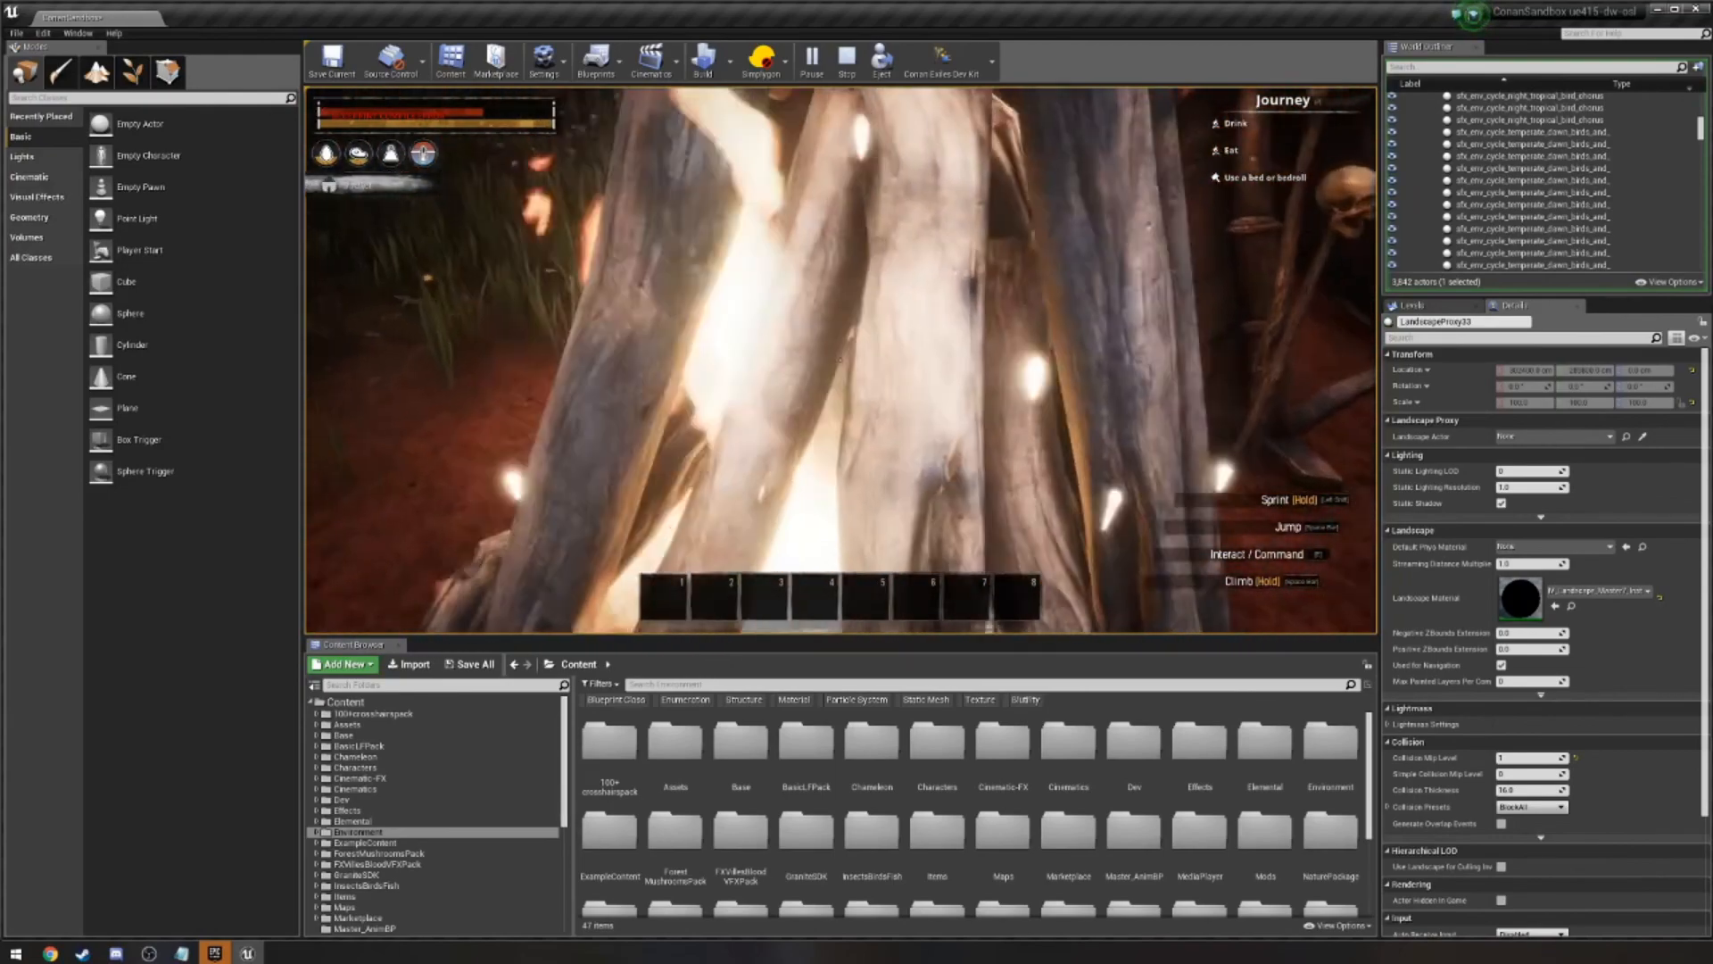
pyautogui.press('w')
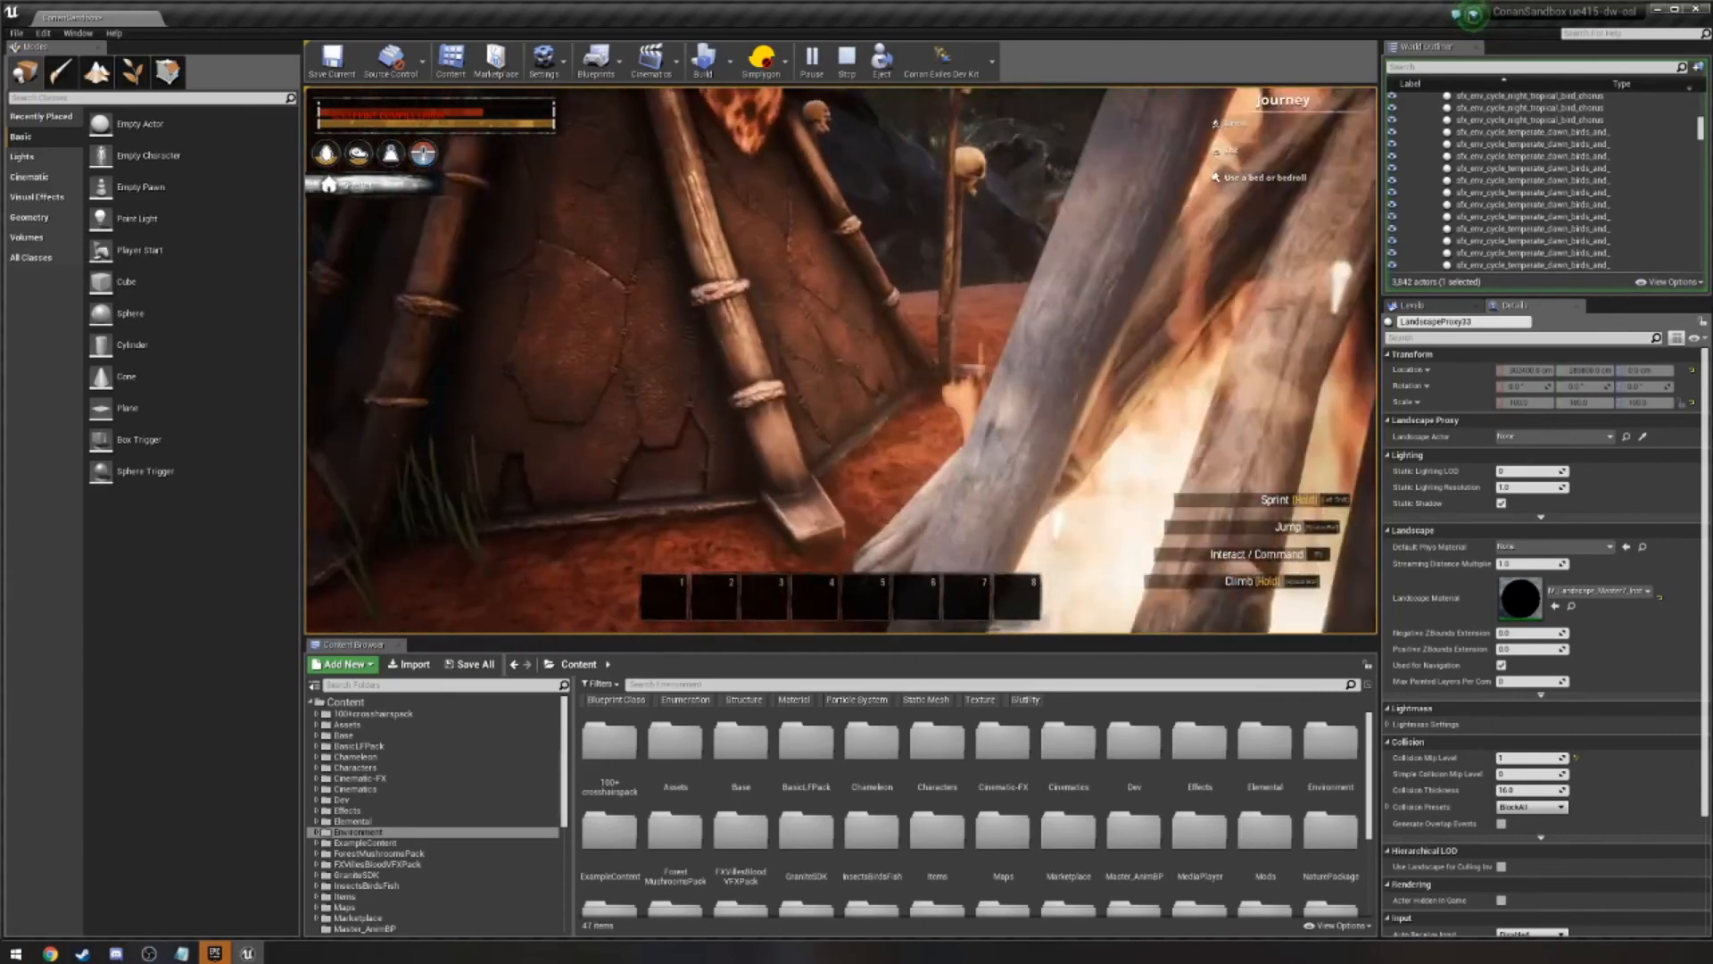
pyautogui.press('w')
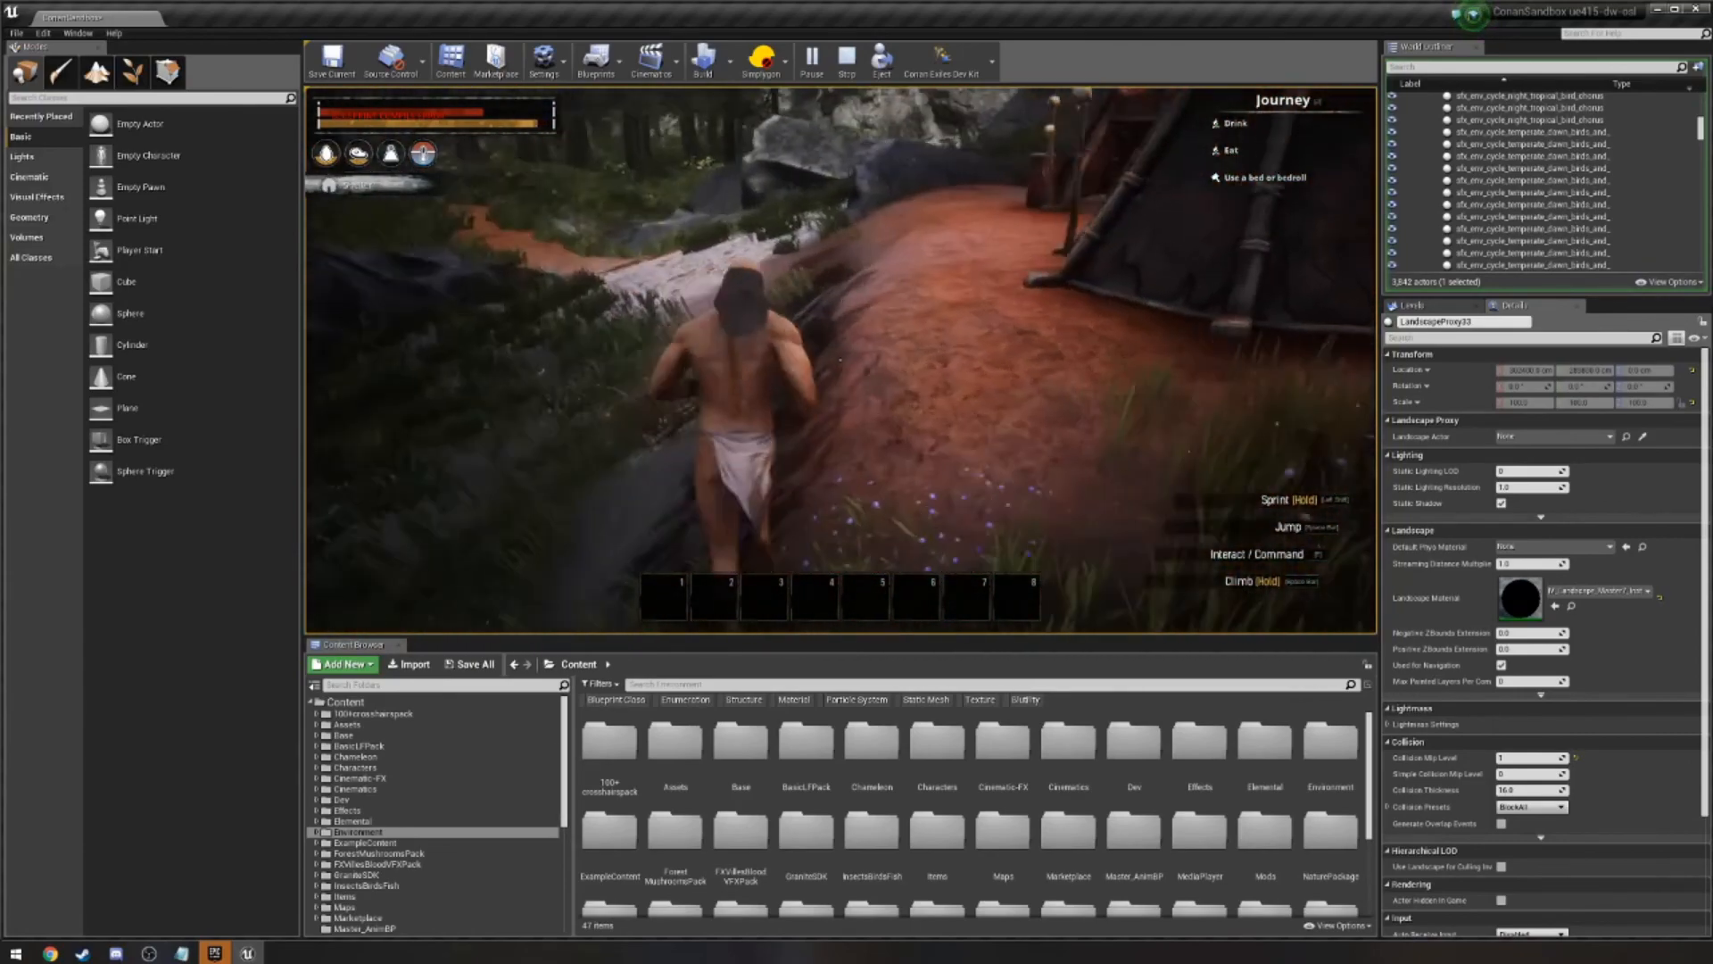
pyautogui.press('w')
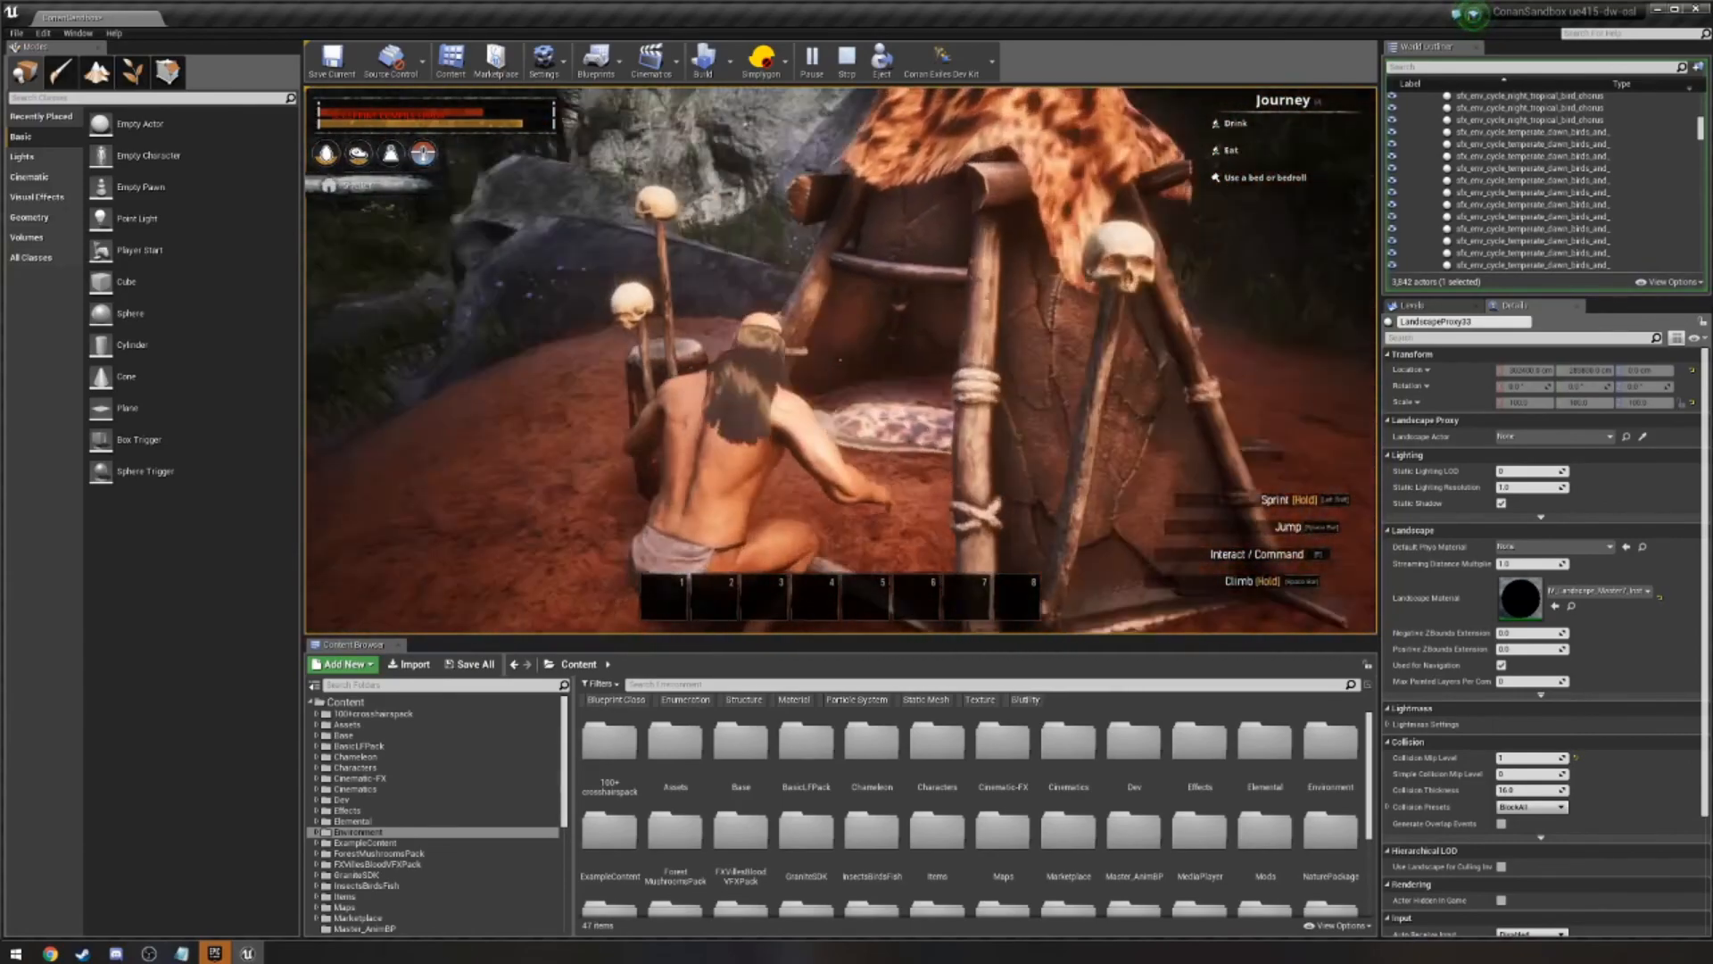
# Run the character from the camp back along the dirt path through the forest and end the game preview.
pyautogui.press('w')
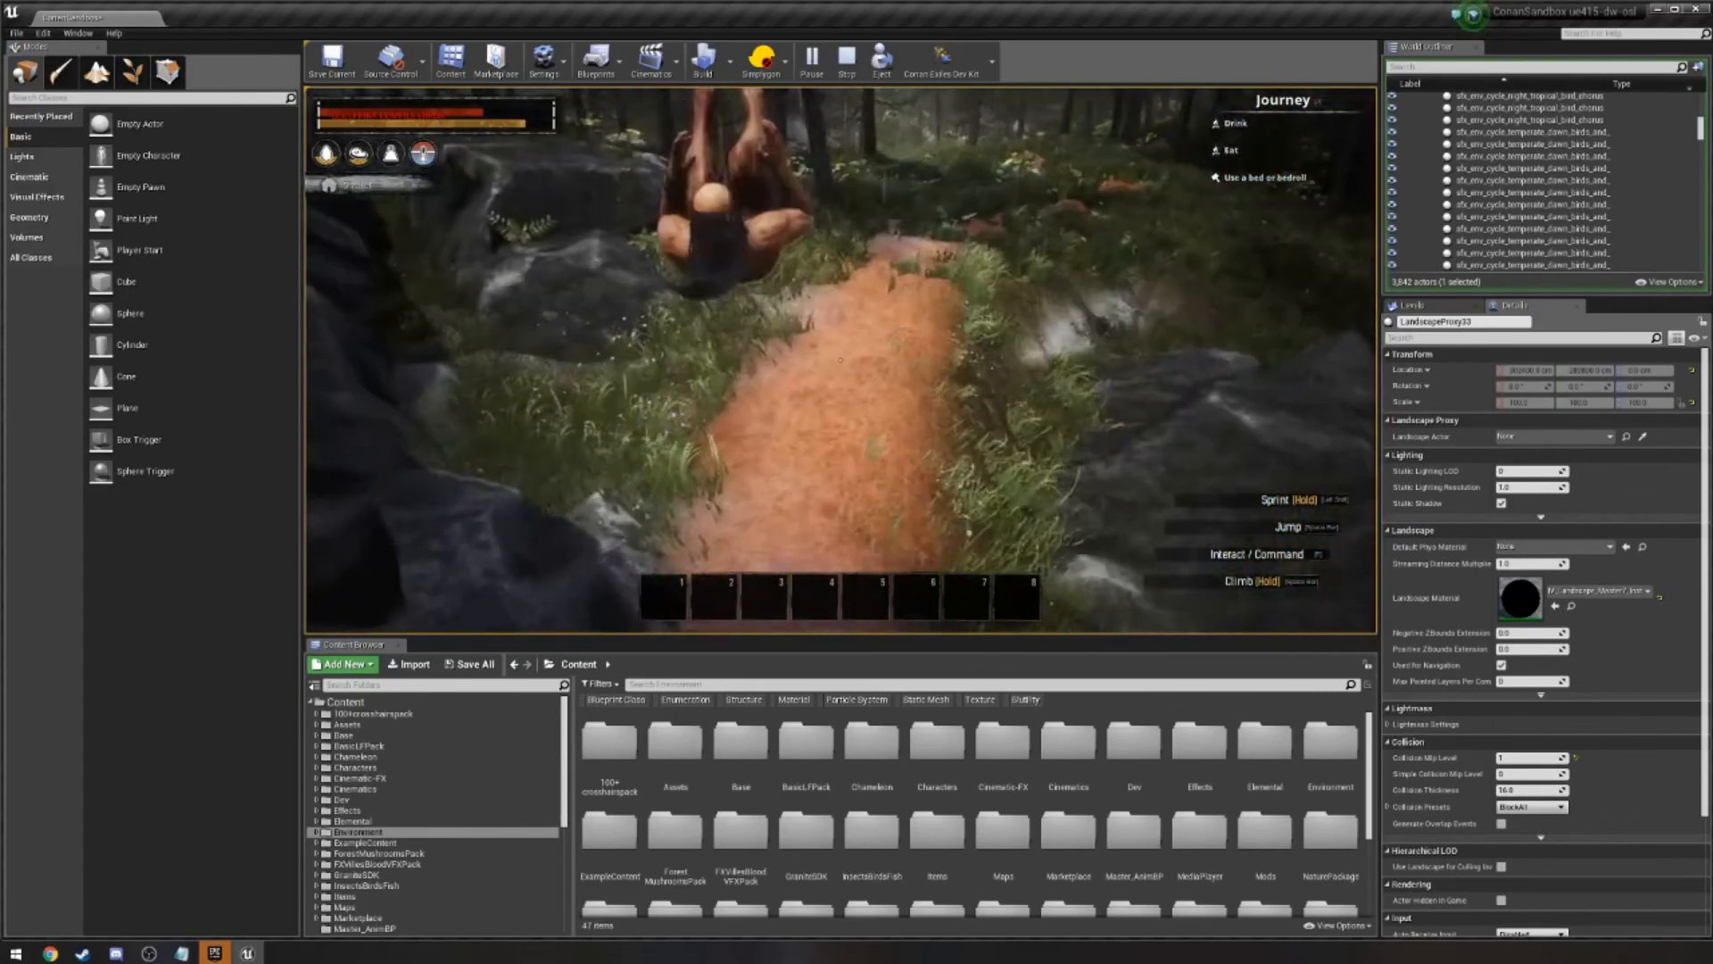
pyautogui.press('w')
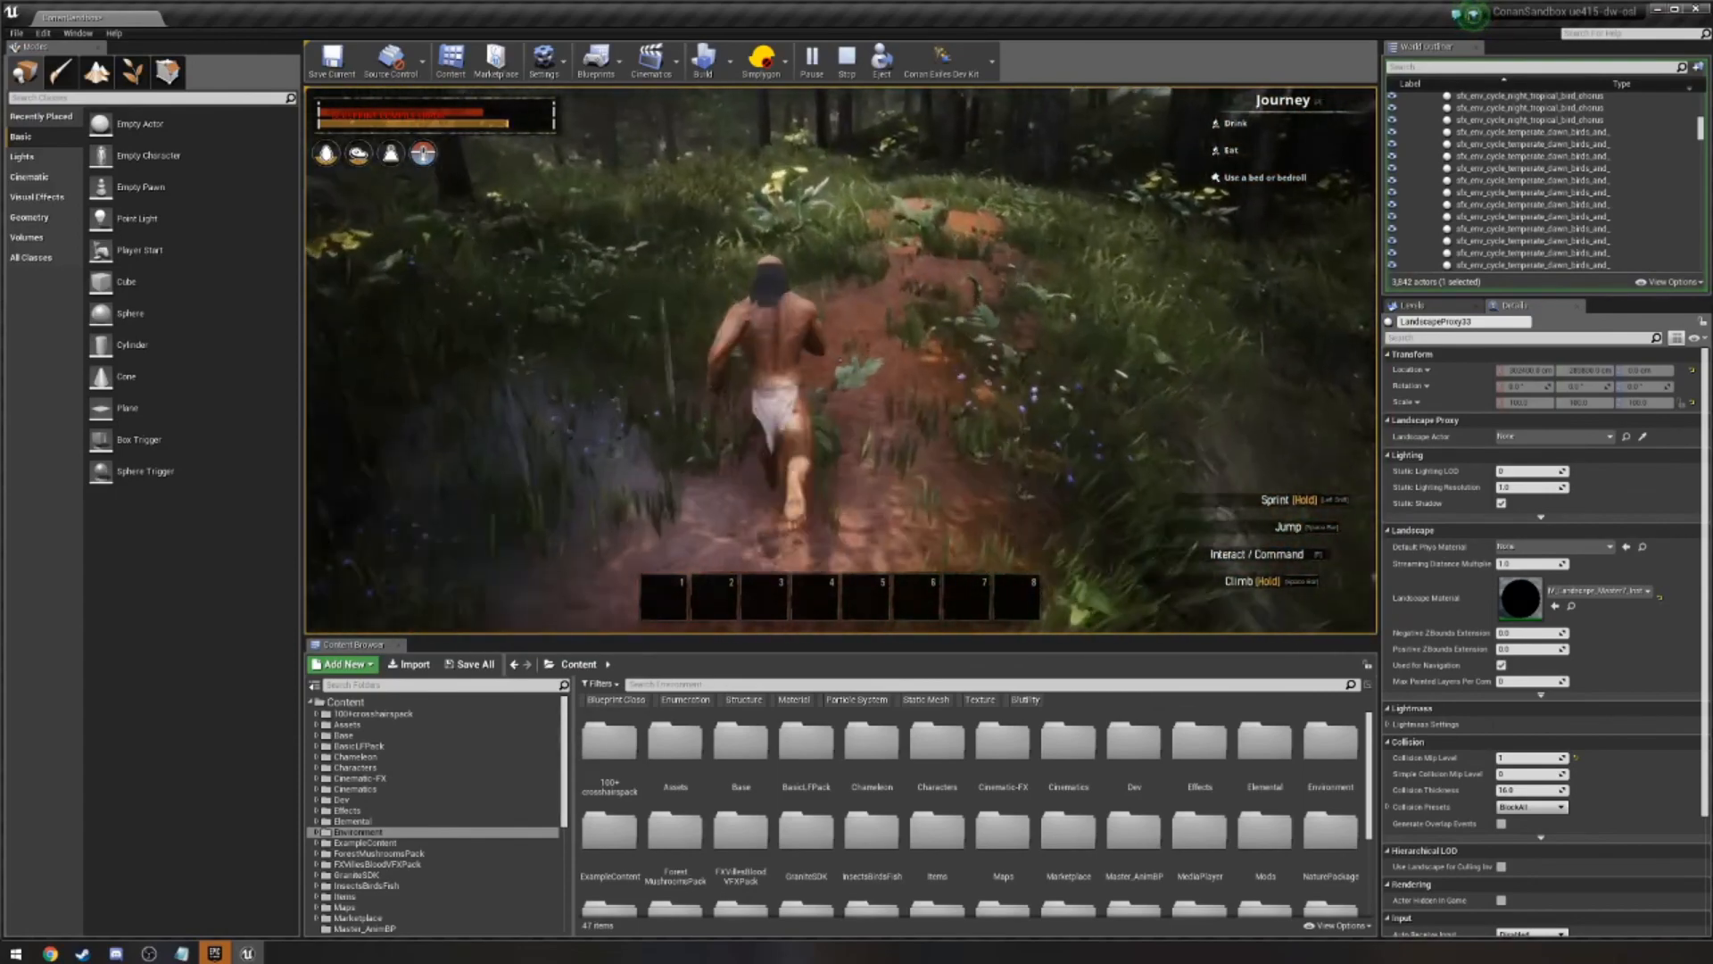
pyautogui.press('w')
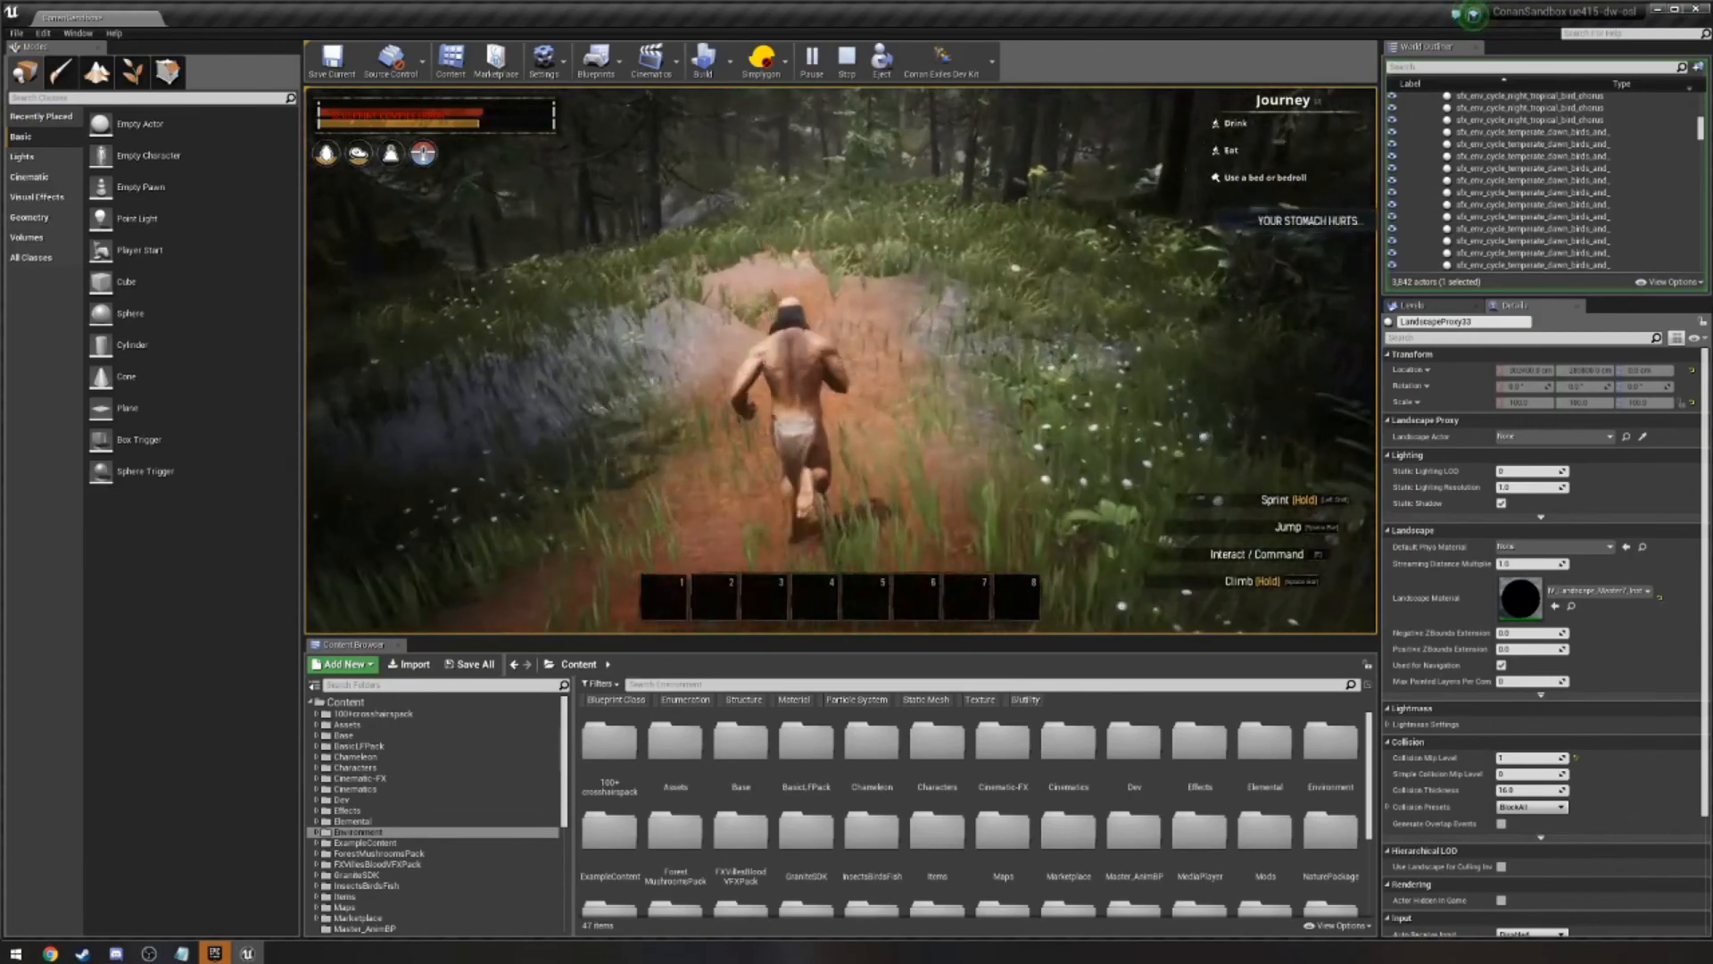
pyautogui.press('w')
pyautogui.press('Escape')
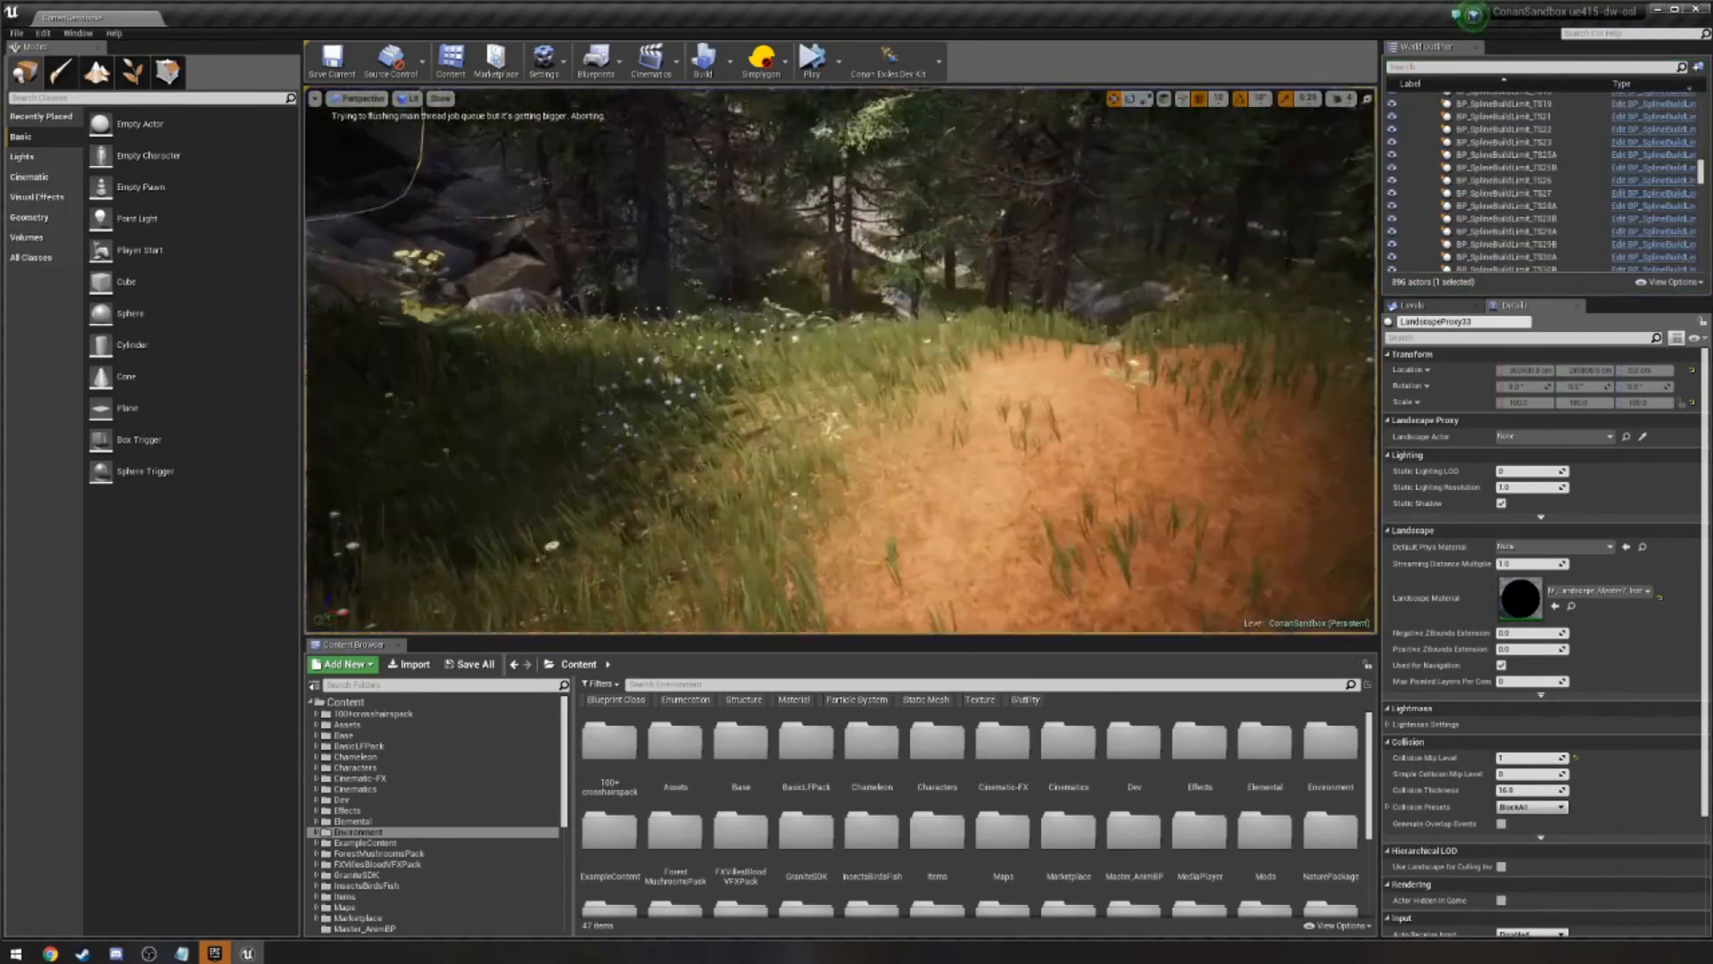
# Examine the forest, painted path, camp and rock walls from above in the editor, and clear the landscape selection.
pyautogui.press('s')
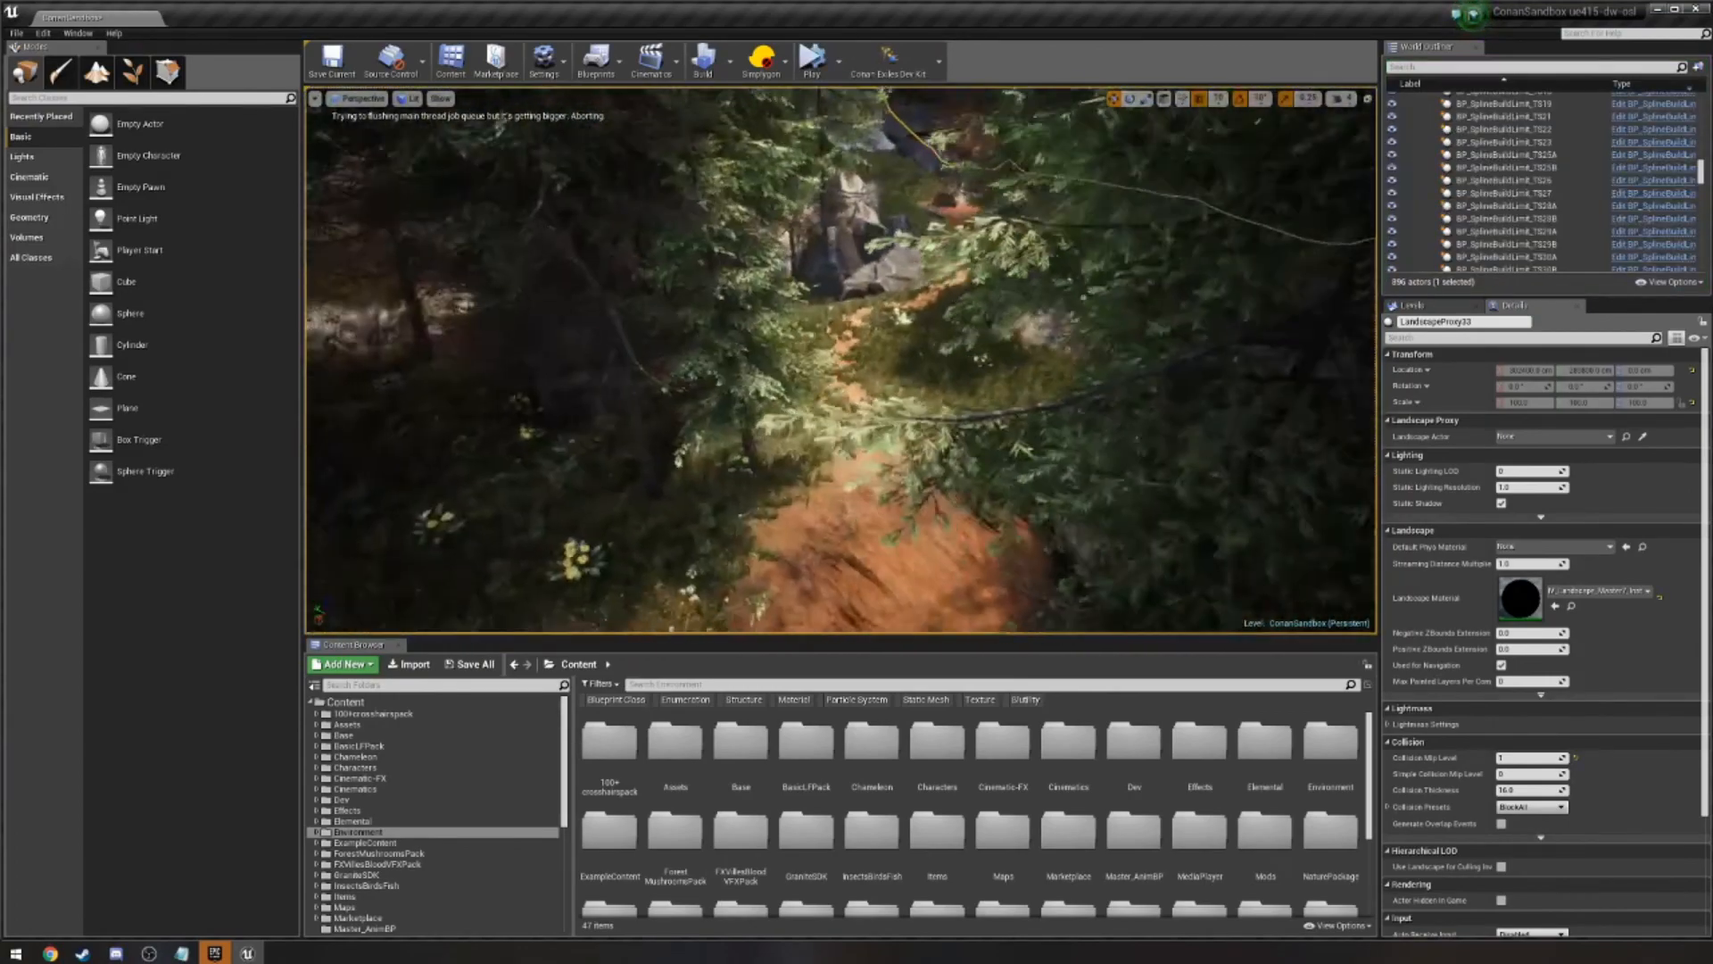
pyautogui.press('s')
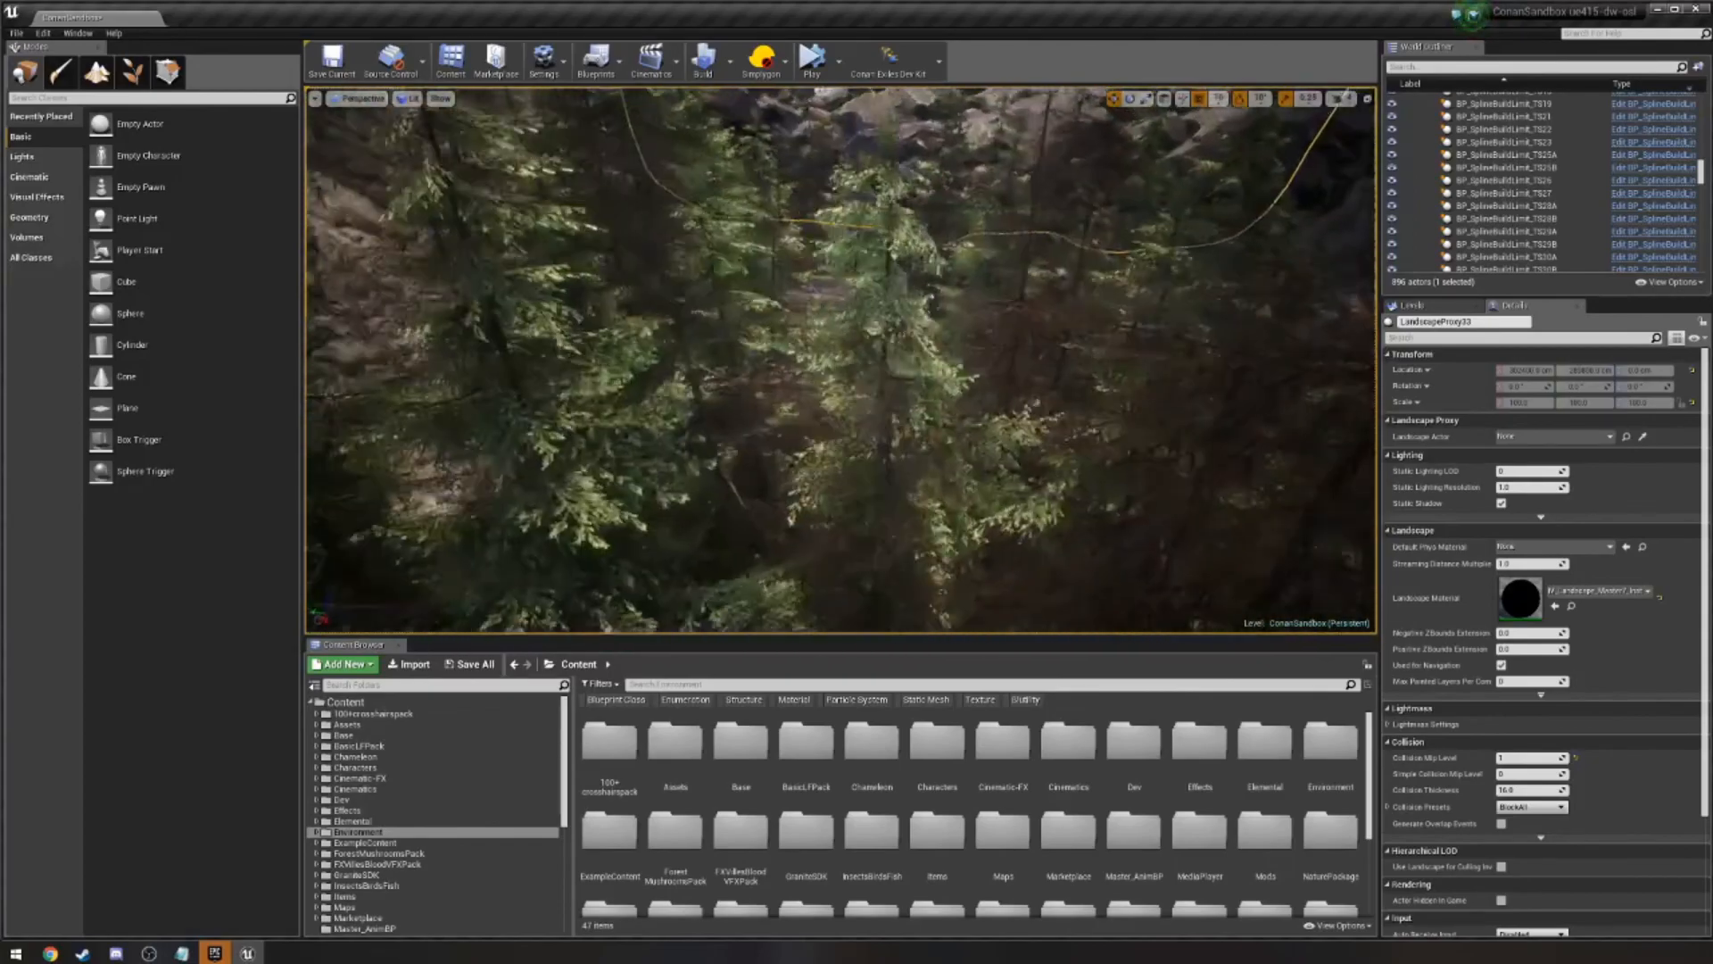
pyautogui.press('d')
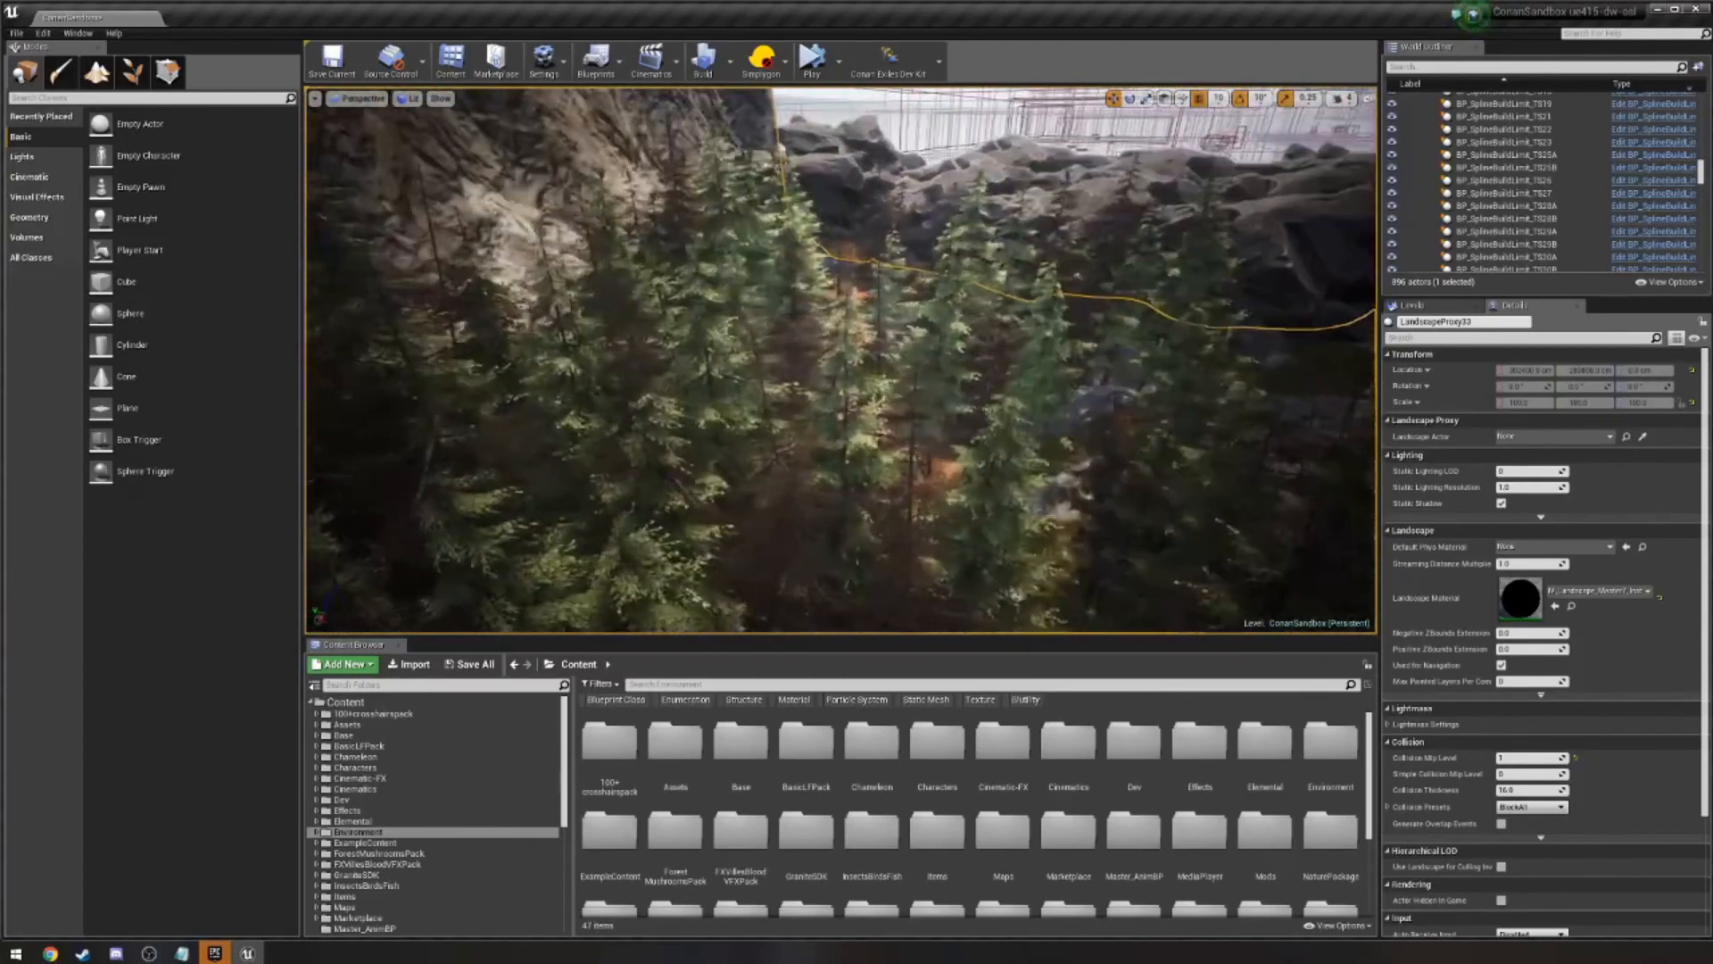
pyautogui.press('w')
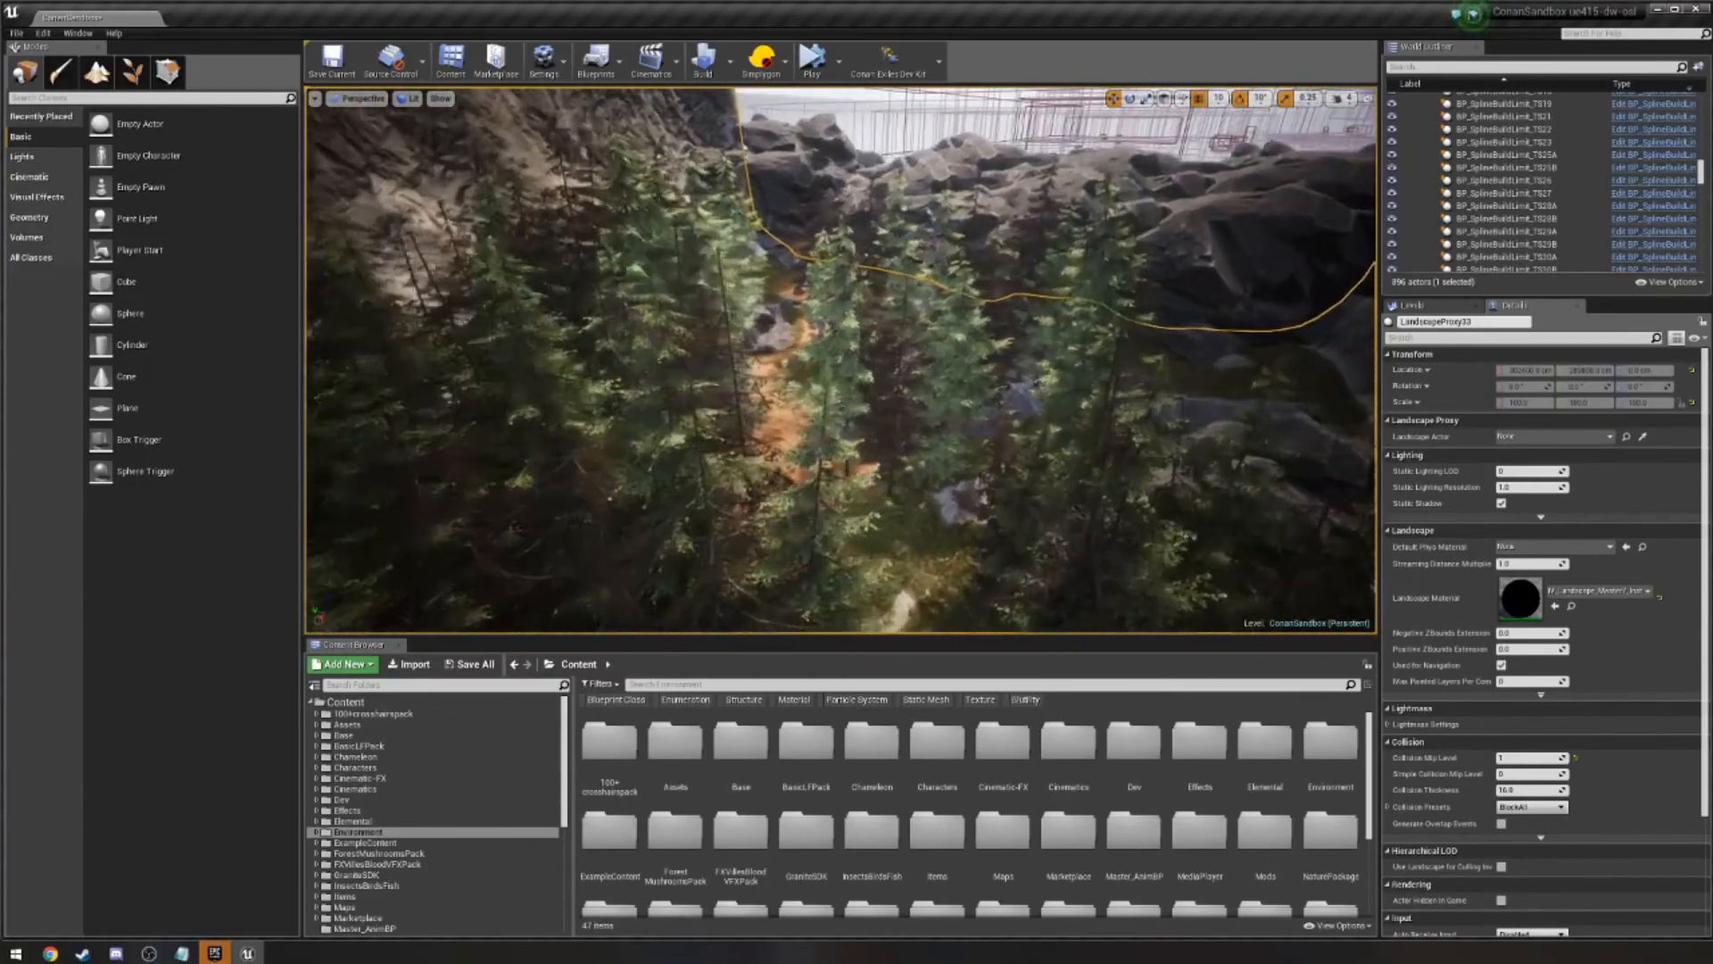
pyautogui.press('w')
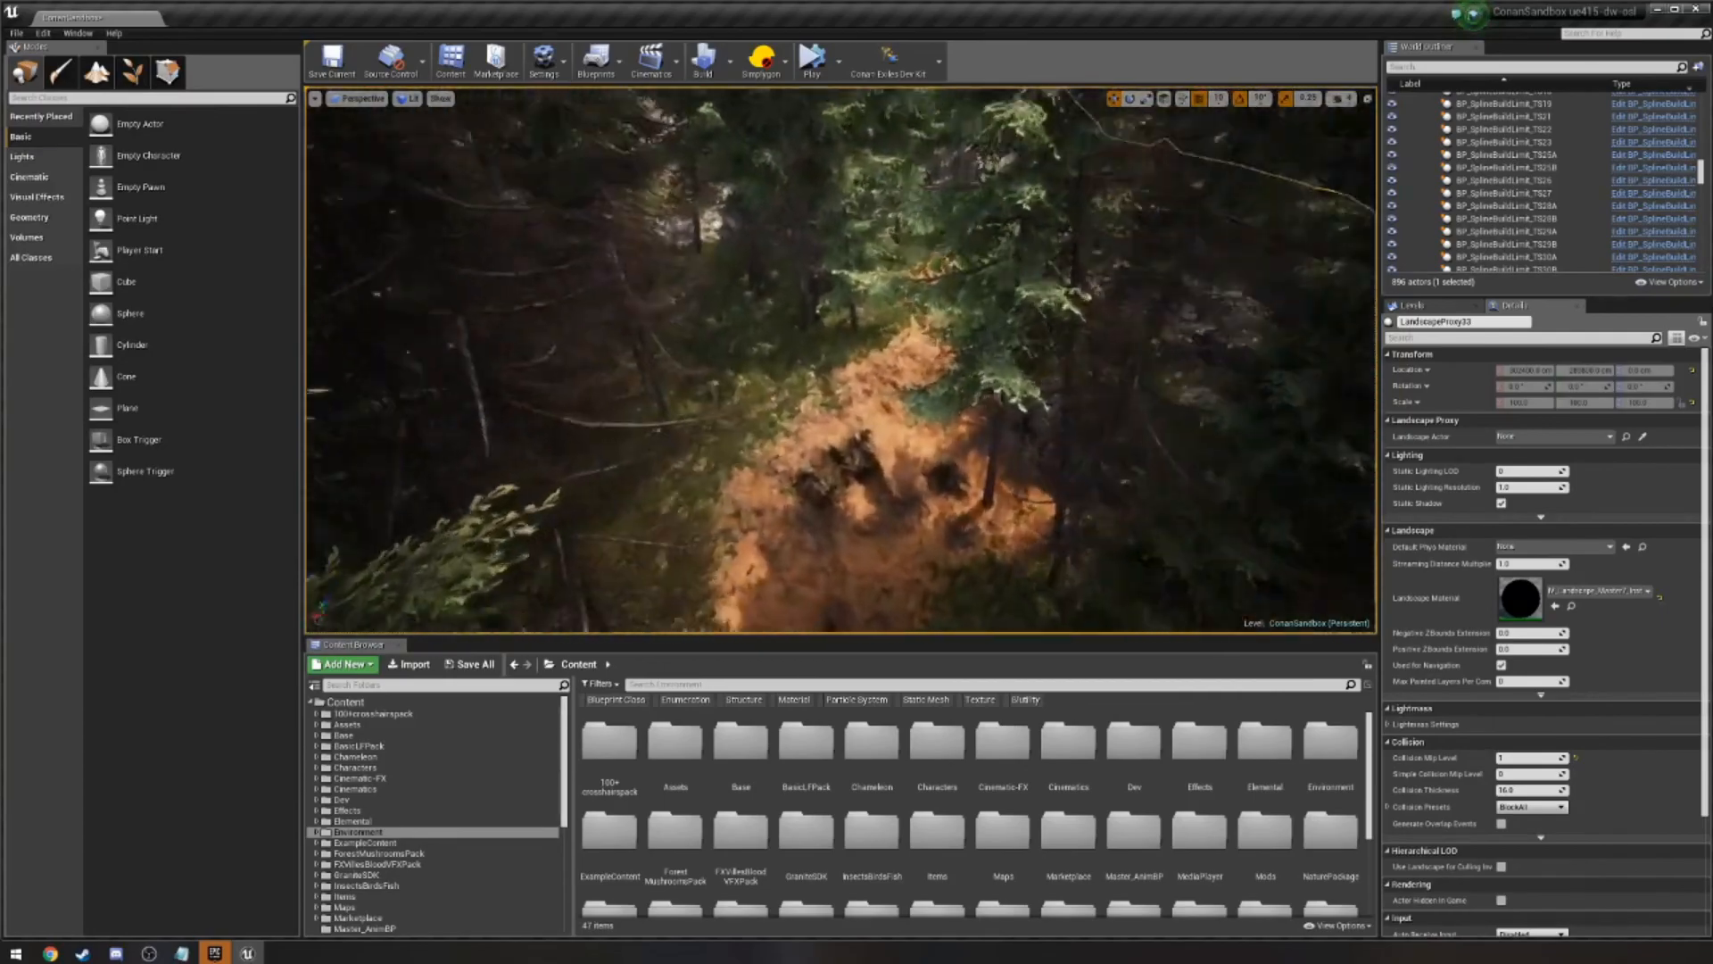
pyautogui.press('w')
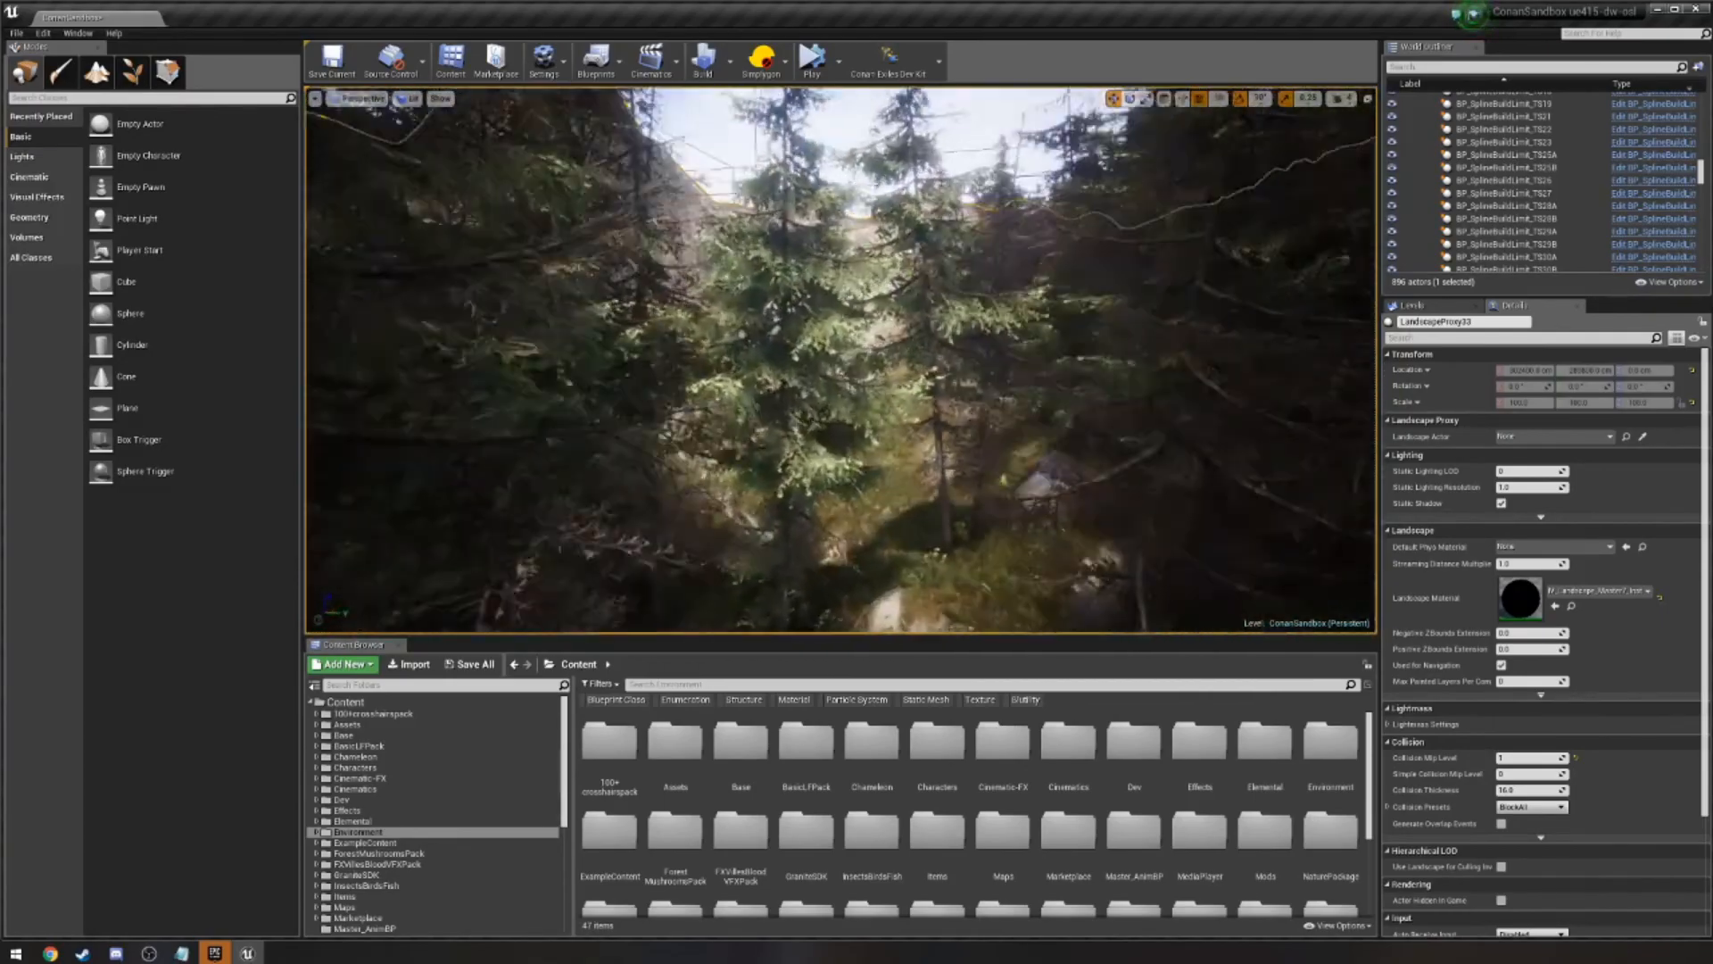
pyautogui.press('w')
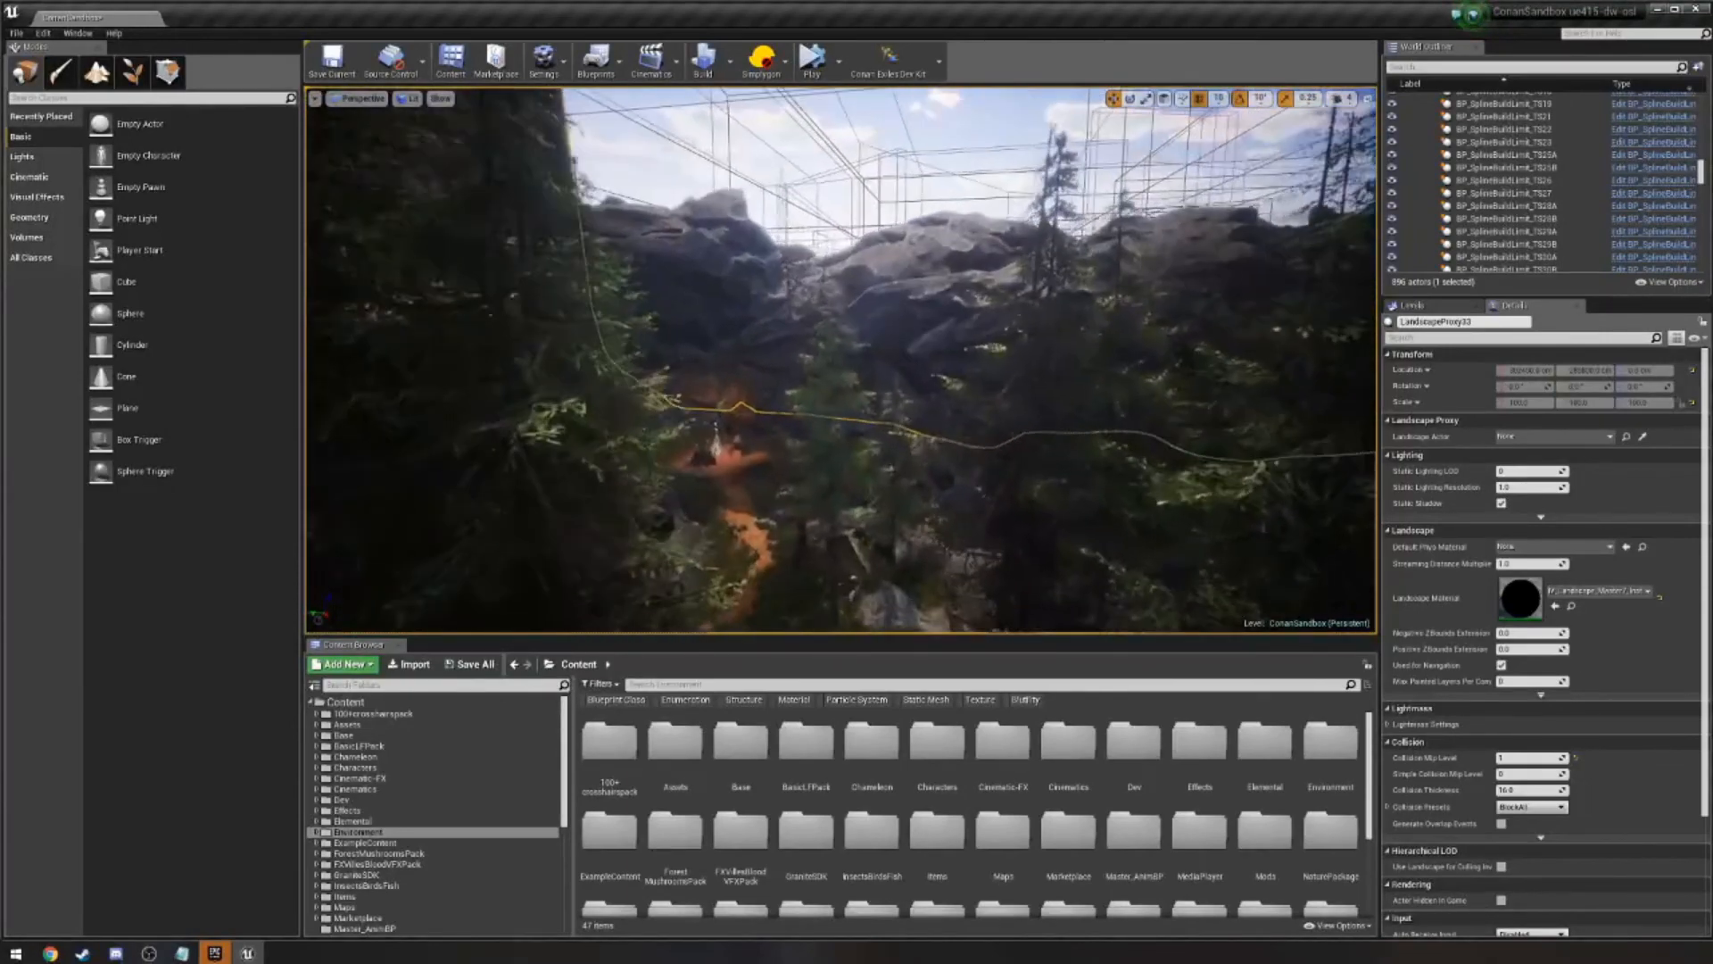
pyautogui.press('Escape')
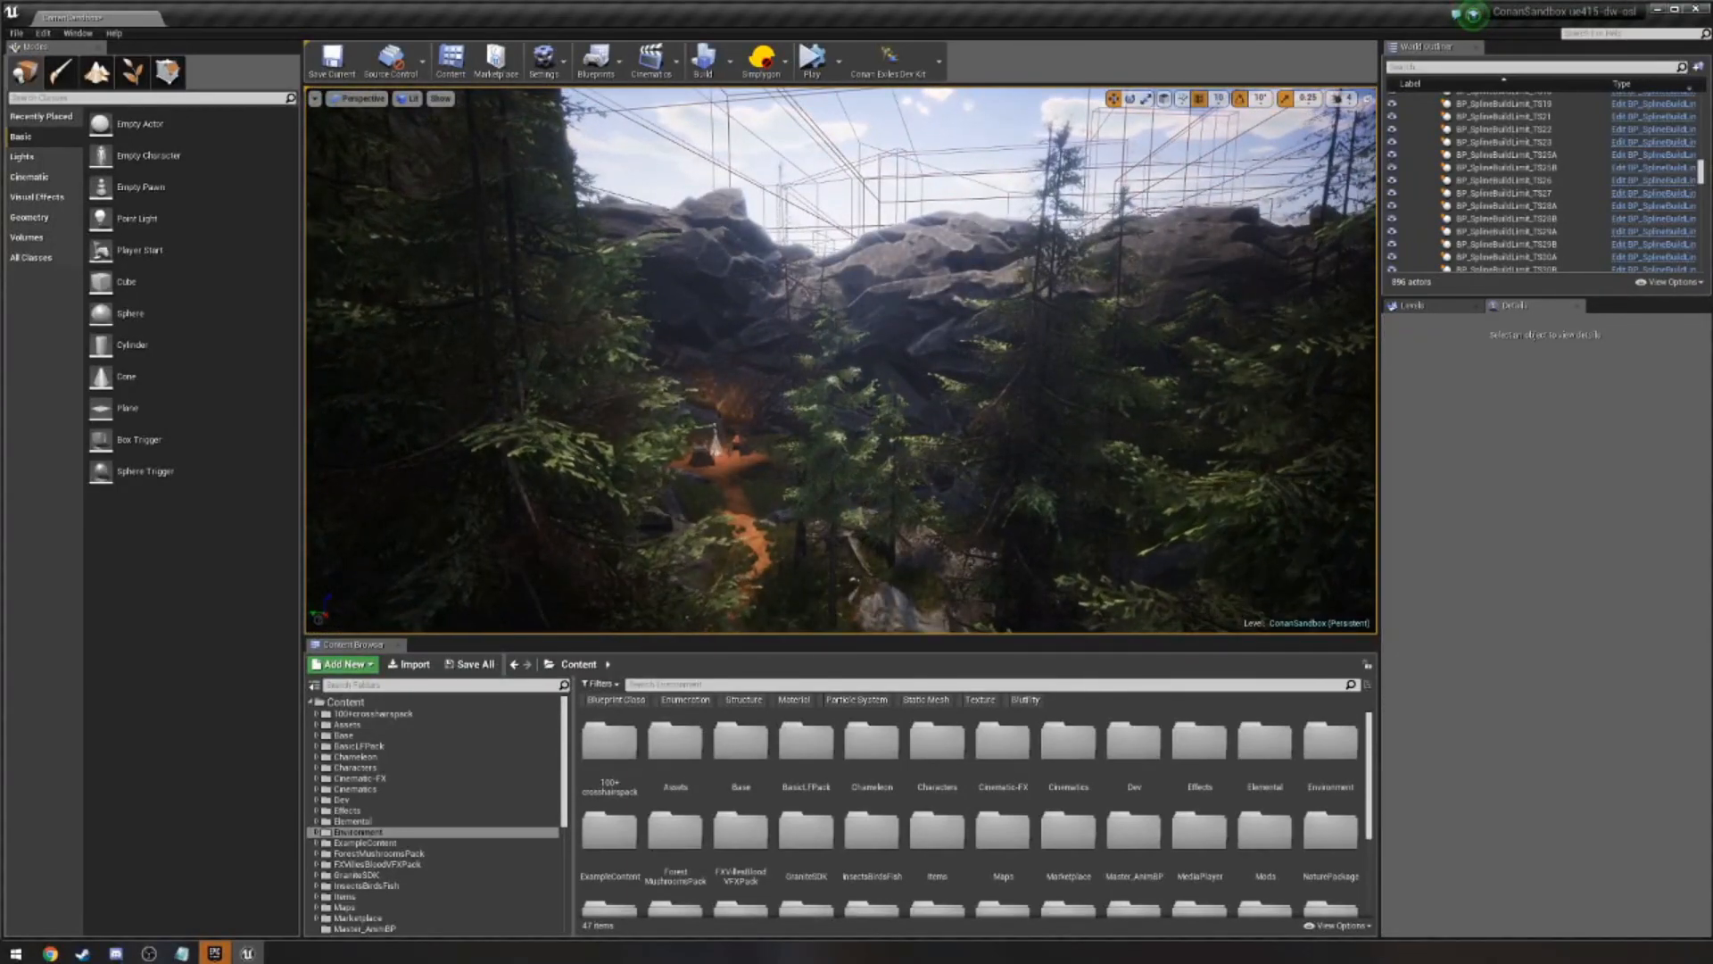